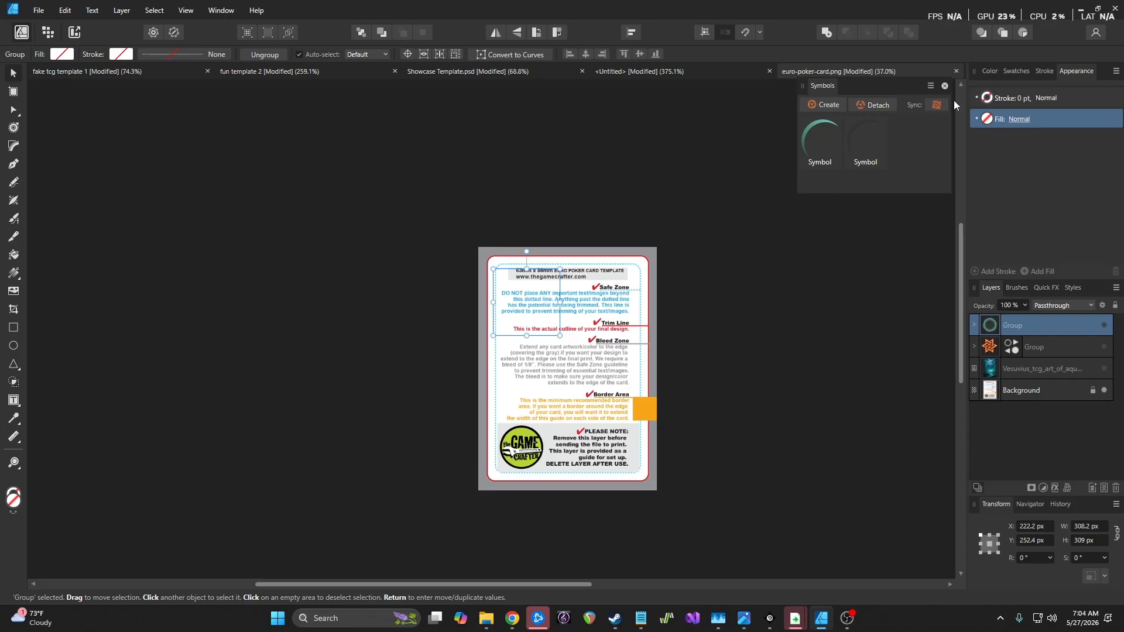
Close the Symbols panel, show the Sylas wizard card in fun template 2, and deselect the star group
click(945, 86)
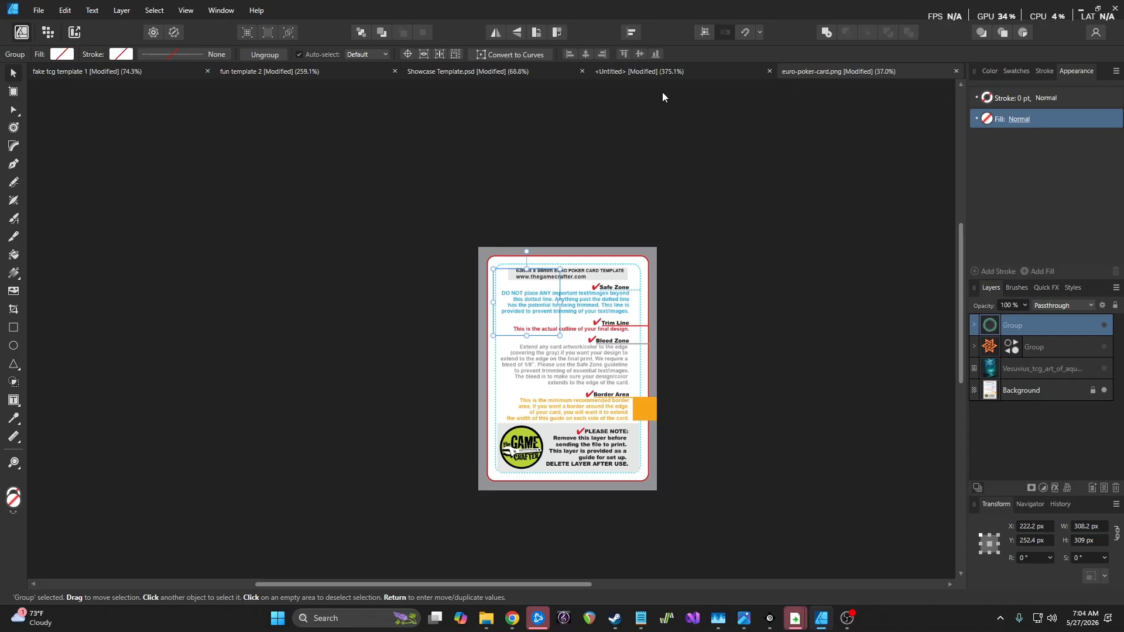
click(142, 70)
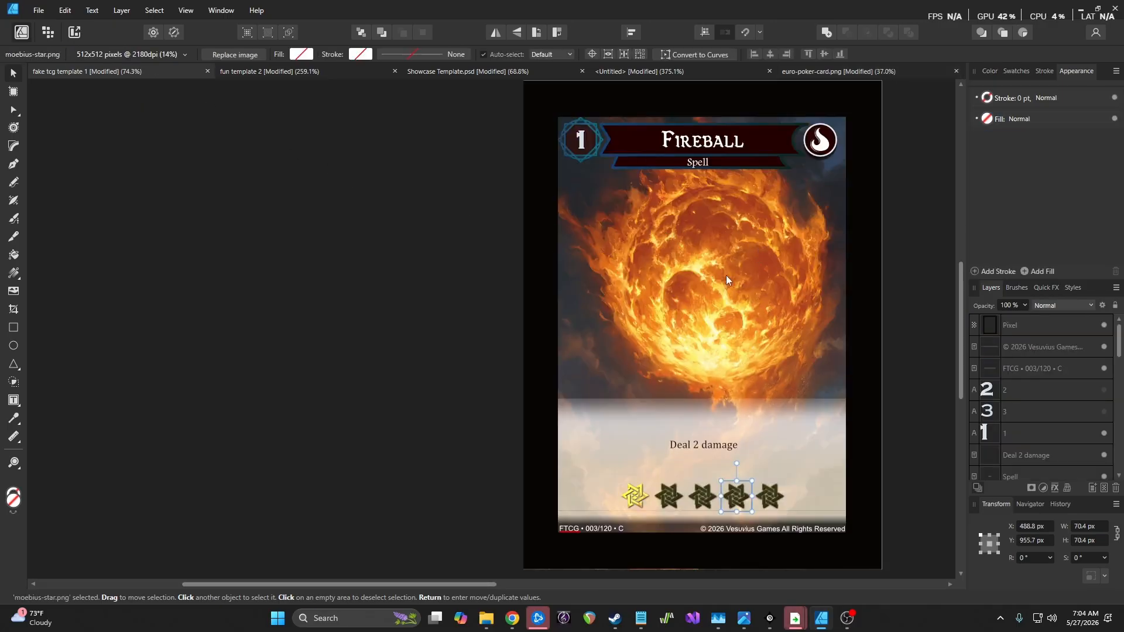
click(265, 75)
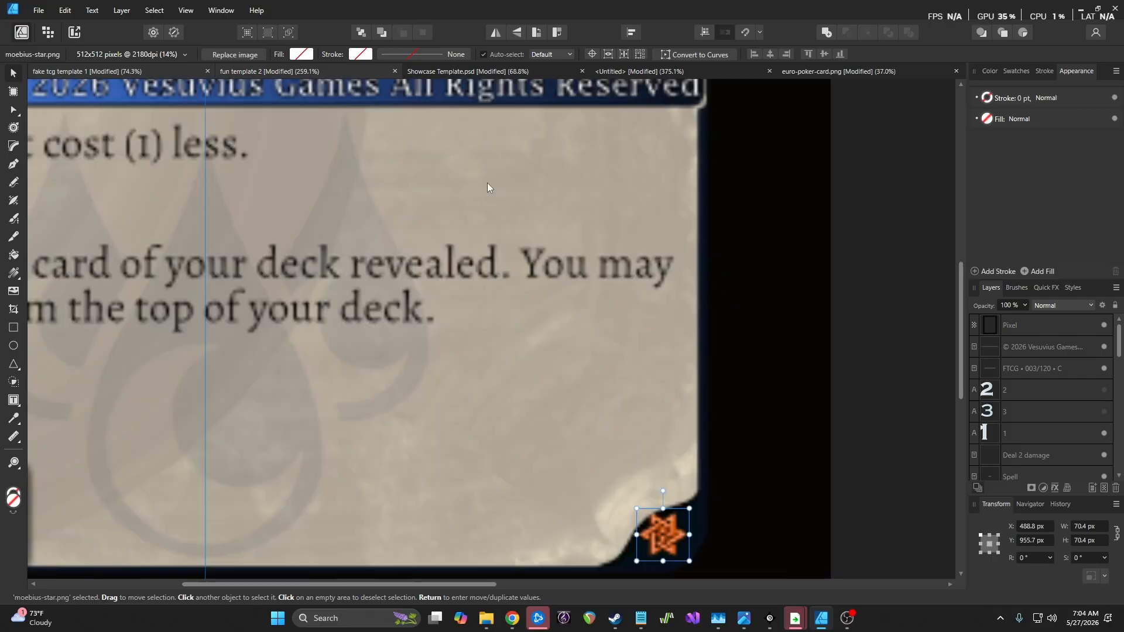
scroll(505, 300, down, 8)
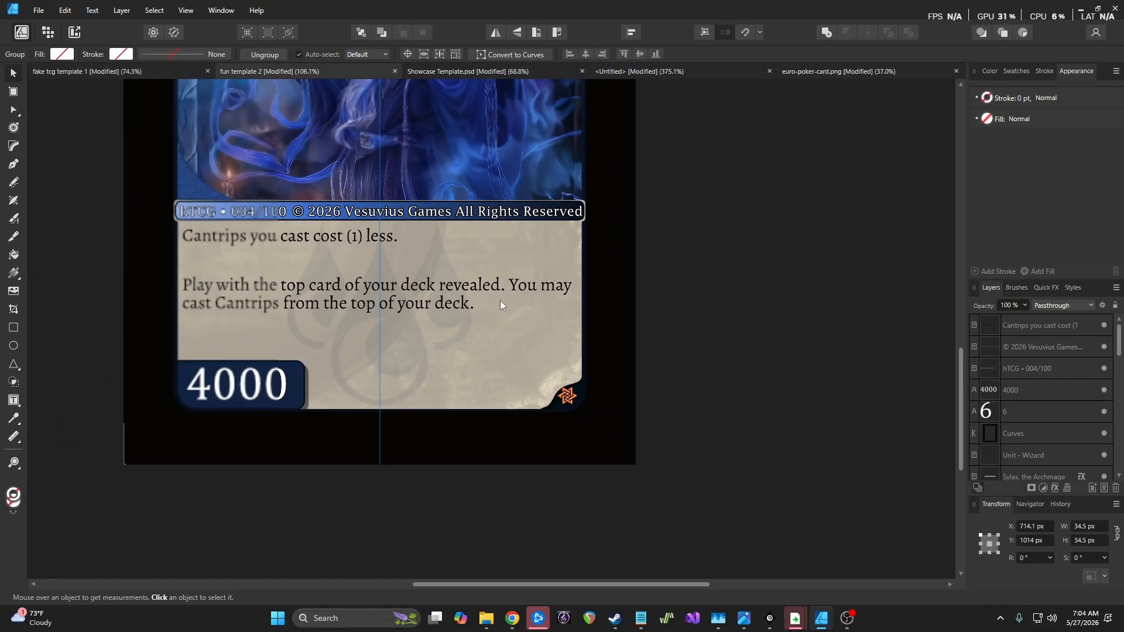
scroll(467, 282, up, 1)
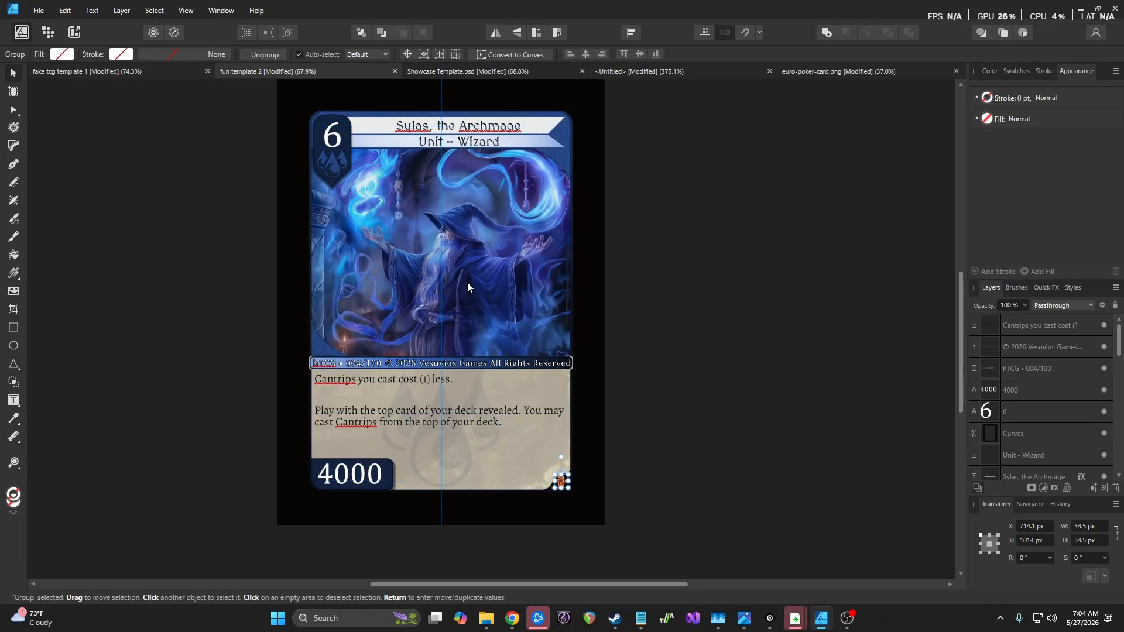
click(645, 272)
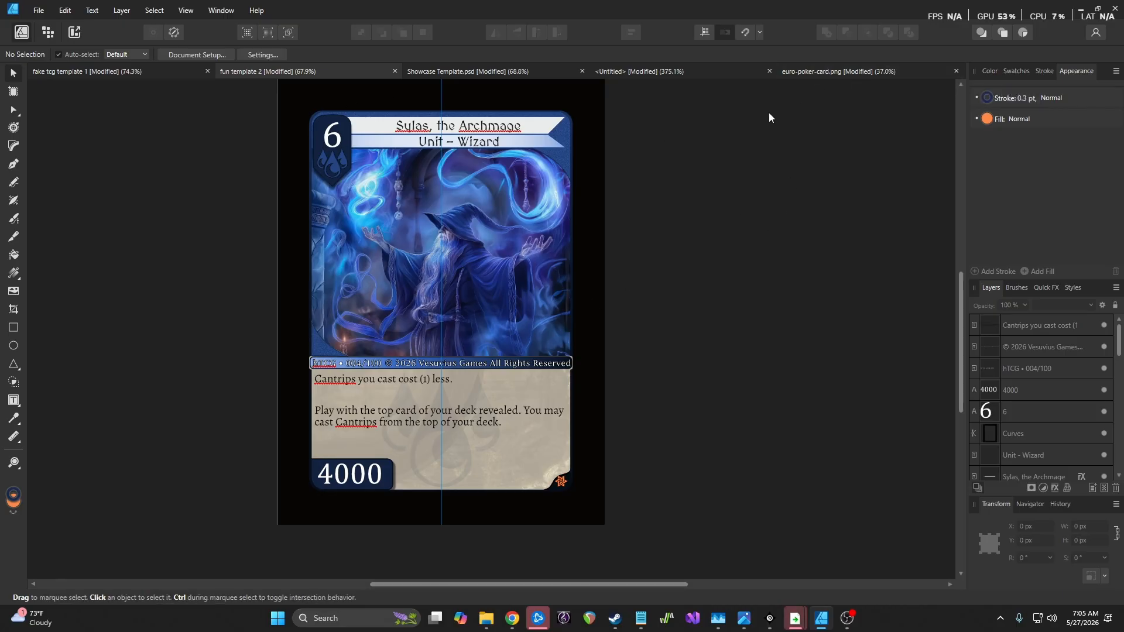
In the euro-poker-card document, keep the Vesuvius art hidden and show the orange star group
click(845, 72)
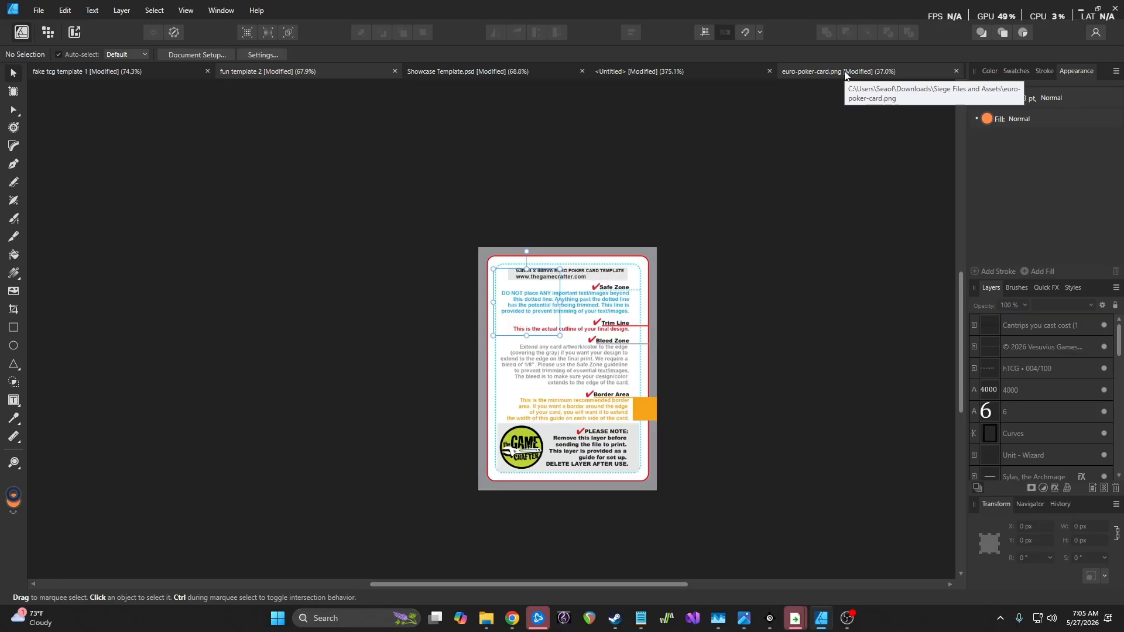
scroll(652, 357, up, 5)
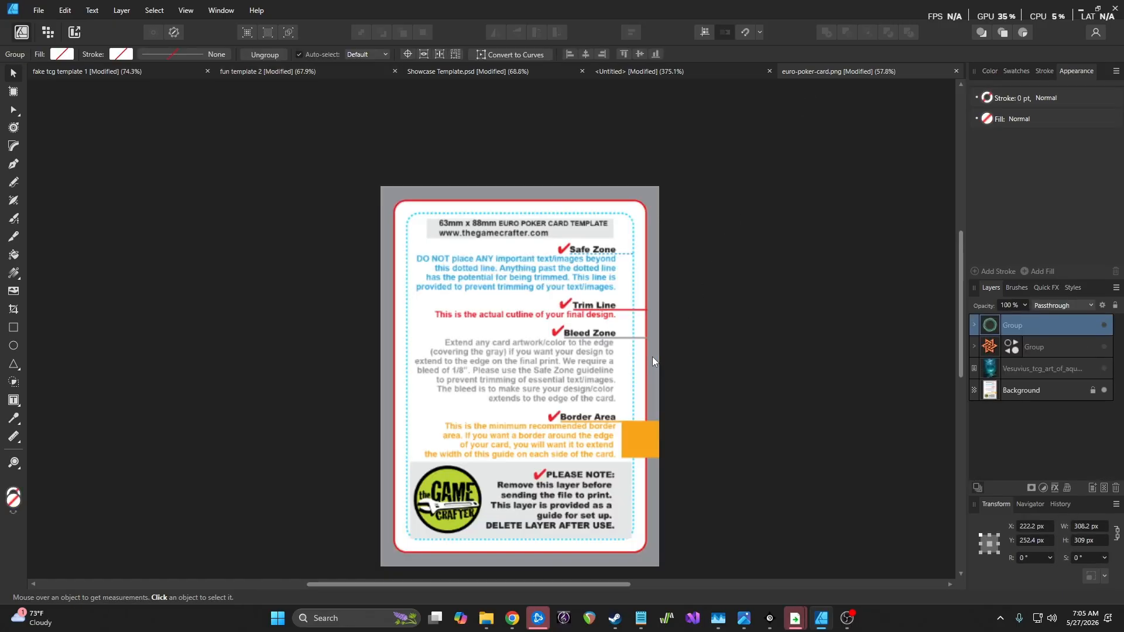
scroll(434, 276, up, 1)
click(534, 278)
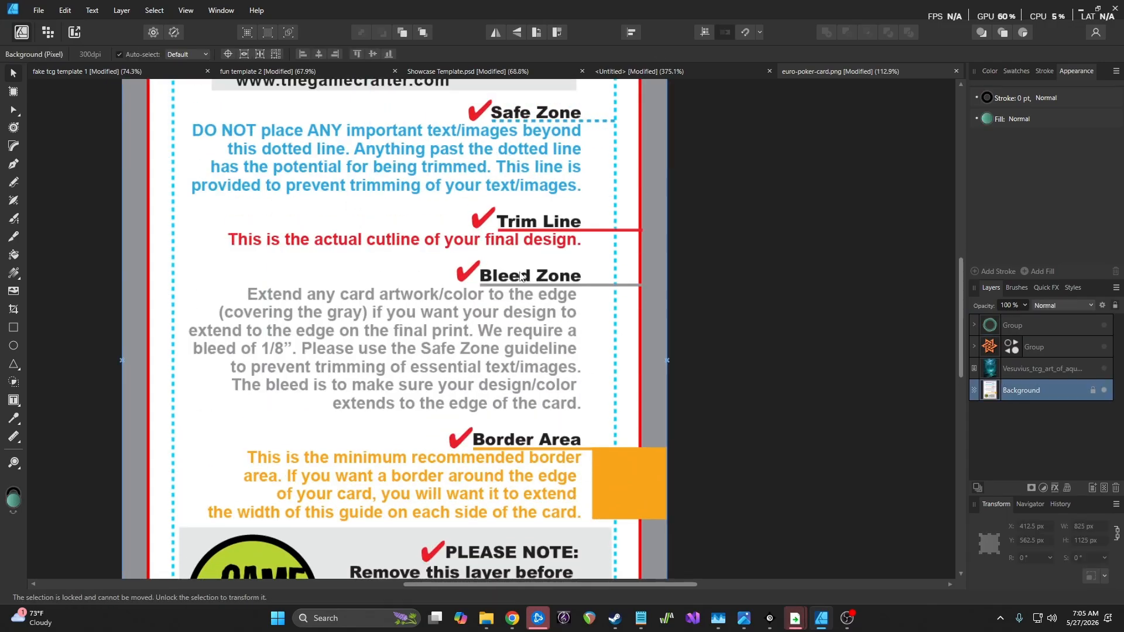
scroll(872, 335, down, 1)
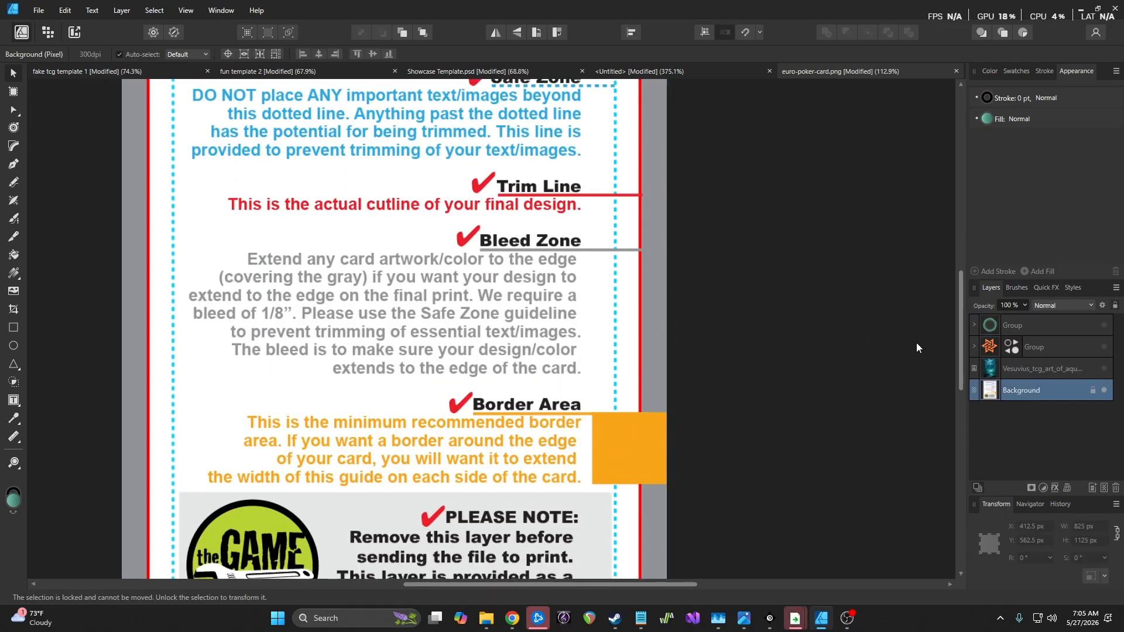
click(1105, 370)
click(1105, 369)
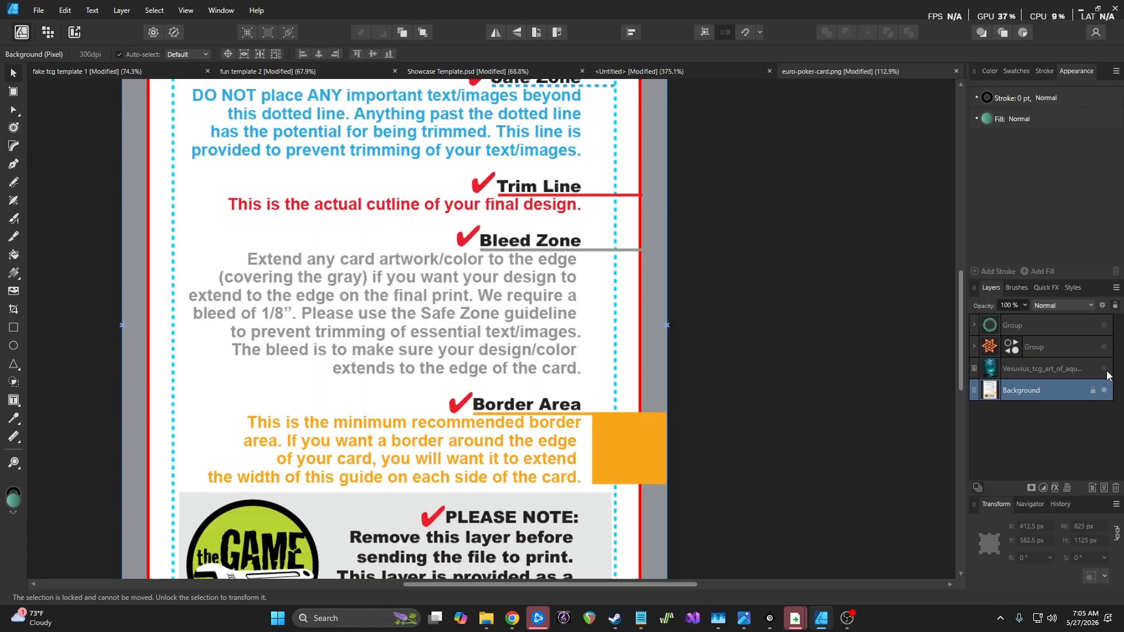
scroll(587, 360, down, 2)
click(1105, 347)
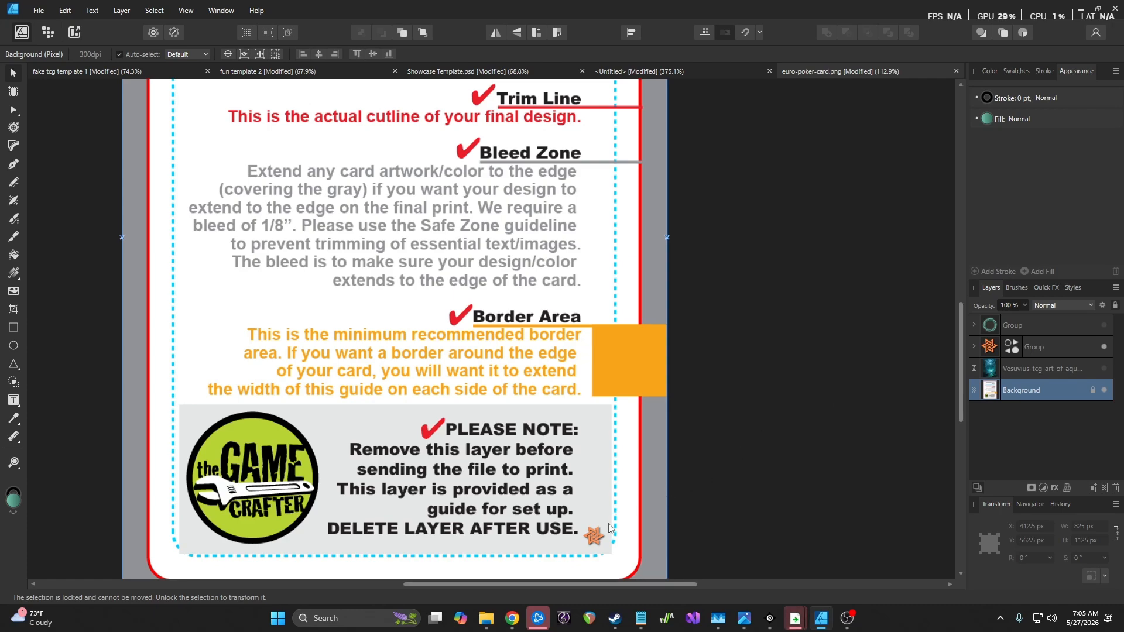
Toggle the swirl circle group's visibility, leaving it hidden to reveal the guideline text
scroll(609, 529, up, 5)
scroll(602, 529, down, 3)
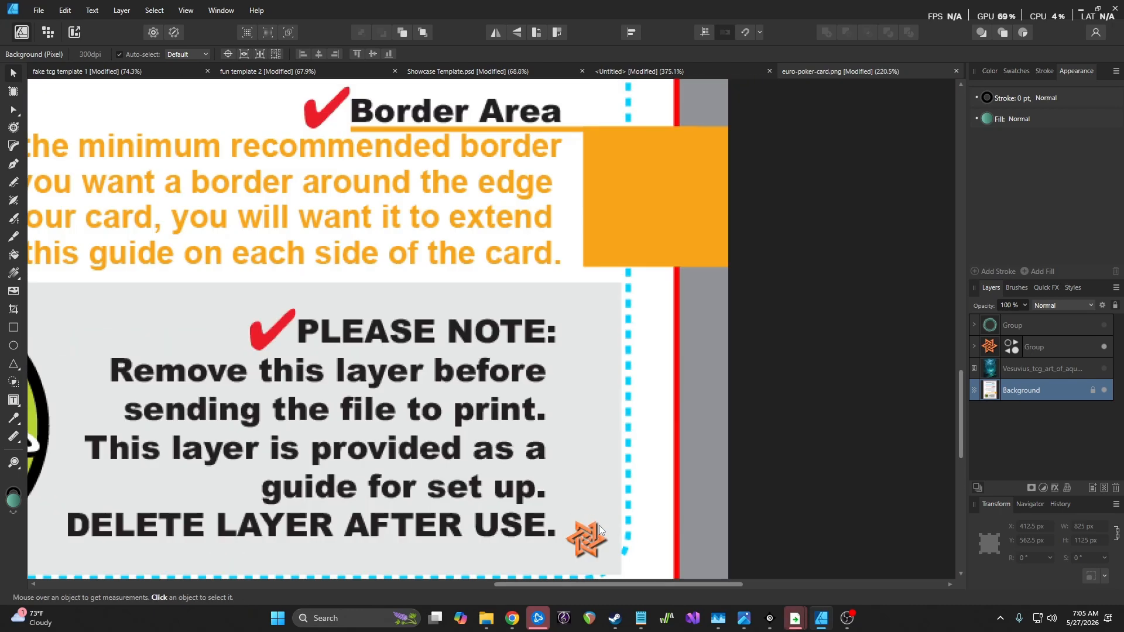
scroll(599, 525, down, 4)
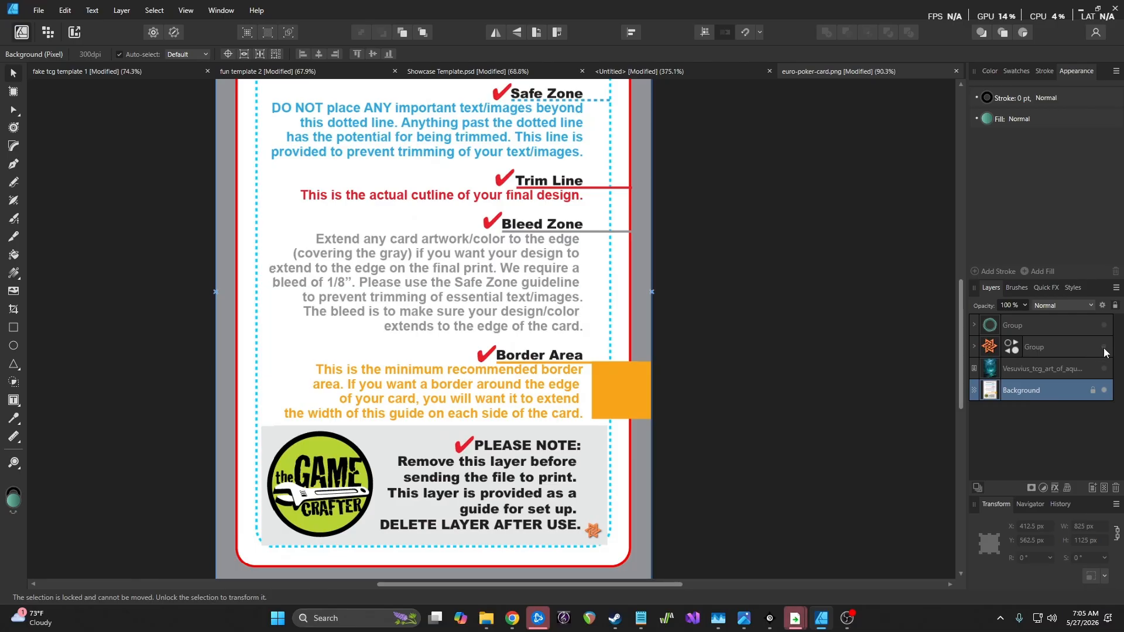
click(1104, 325)
scroll(366, 225, up, 2)
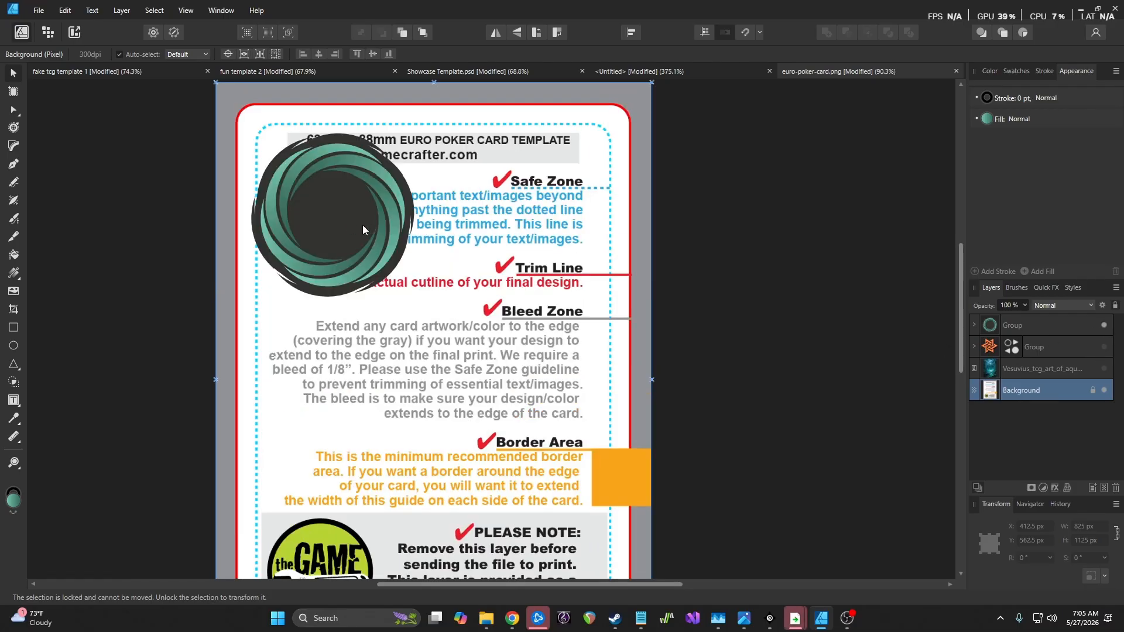
scroll(339, 214, up, 3)
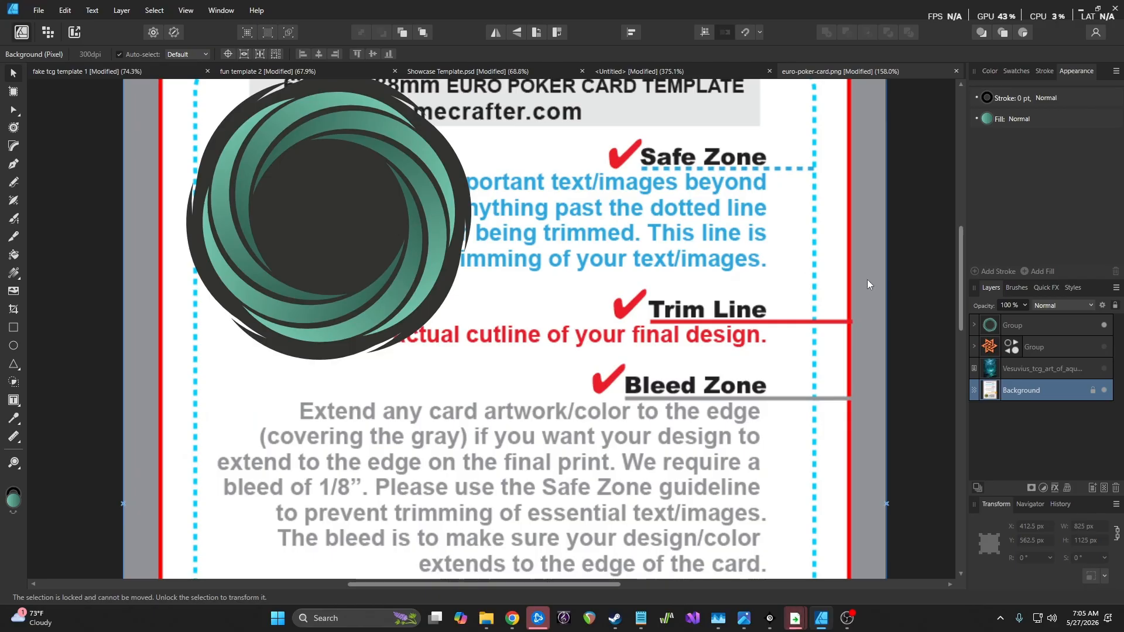
click(1105, 327)
click(1105, 327)
click(1105, 326)
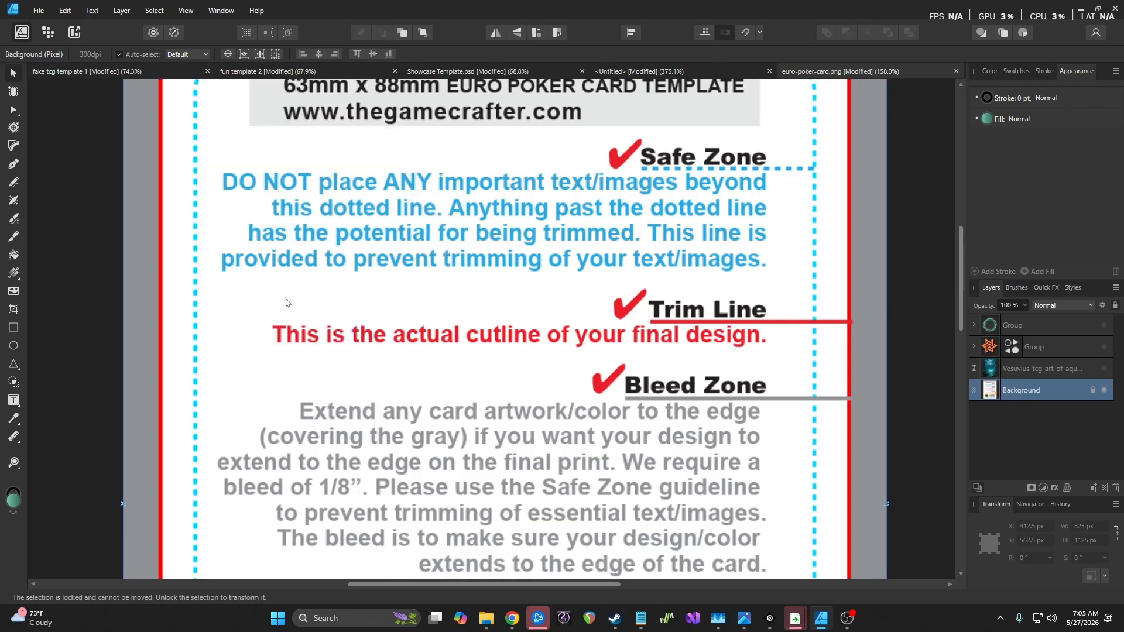
Draw a teal rectangle, duplicate it slightly lower, and subtract one from the other into a thin bar
click(14, 329)
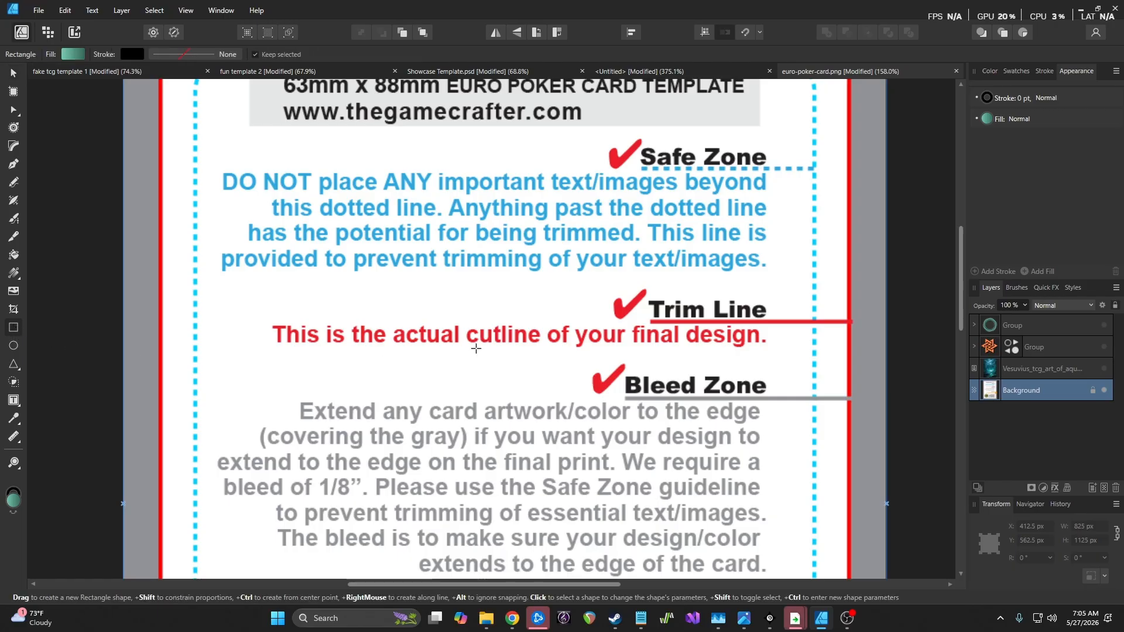
mouse_move(428, 288)
mouse_down()
mouse_move(486, 358)
mouse_move(573, 391)
mouse_move(562, 401)
mouse_up()
key(ctrl+j)
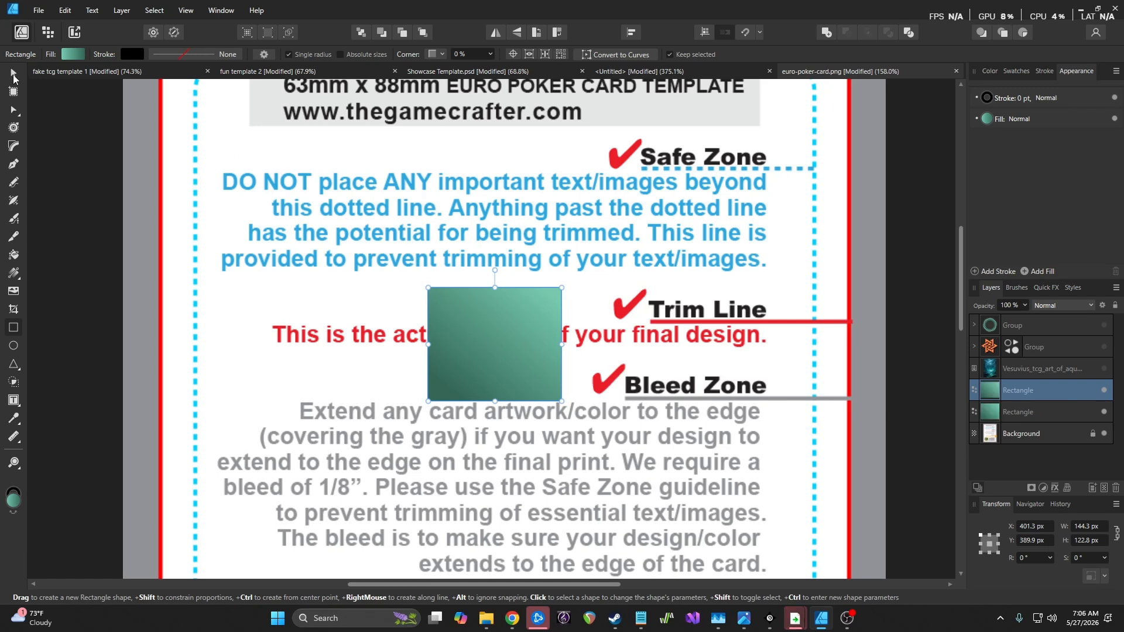
click(13, 75)
drag(500, 329, 503, 345)
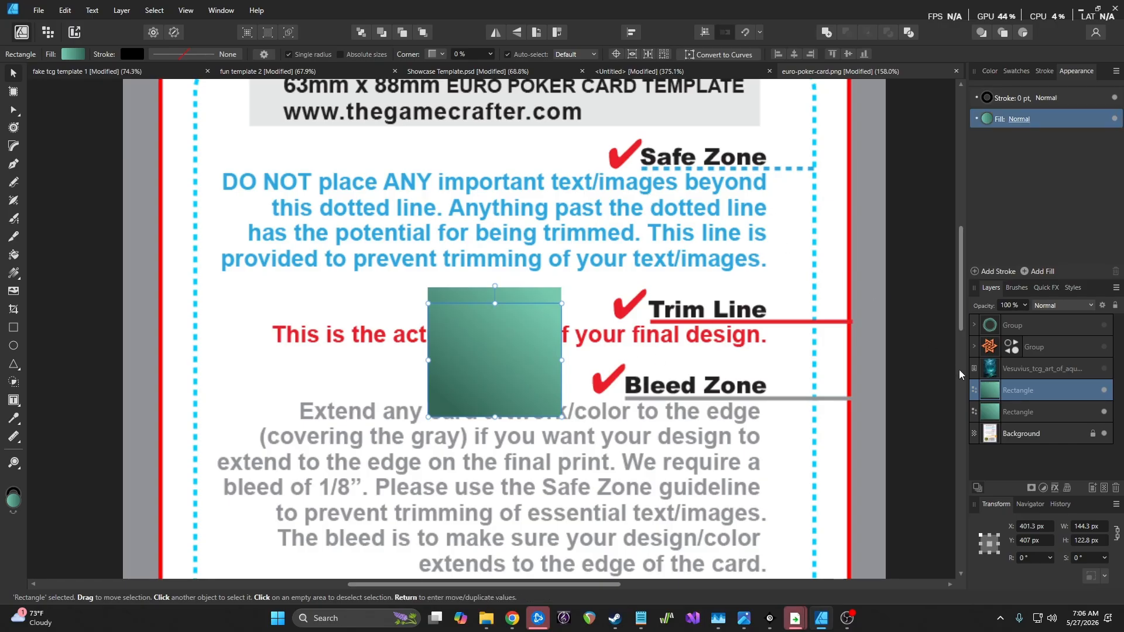
shift+click(1018, 411)
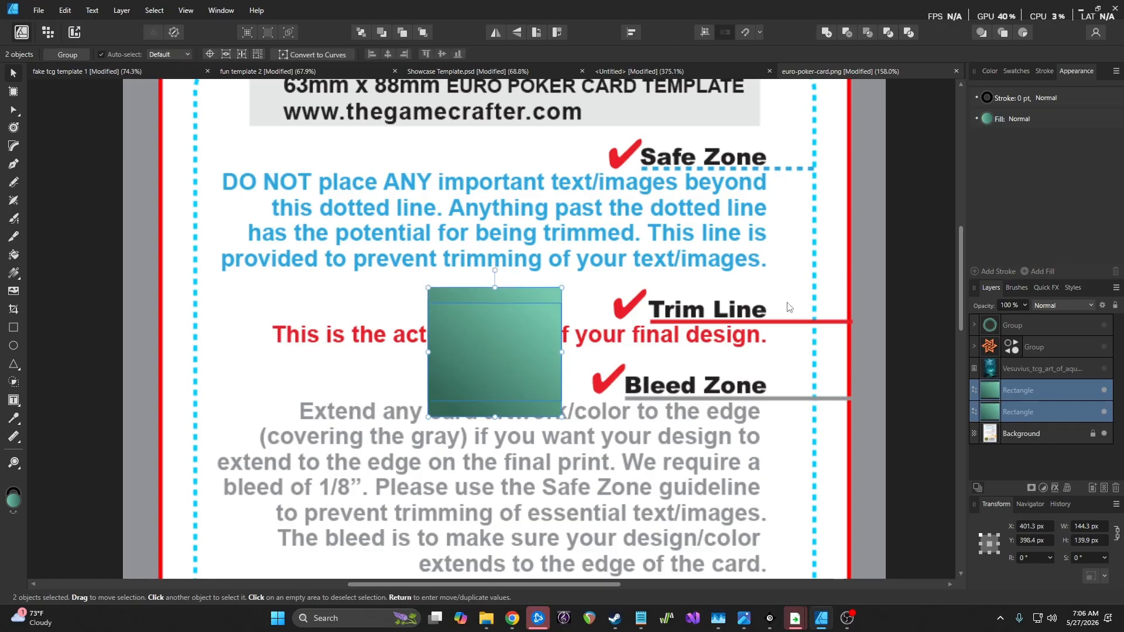
click(134, 12)
mouse_move(175, 125)
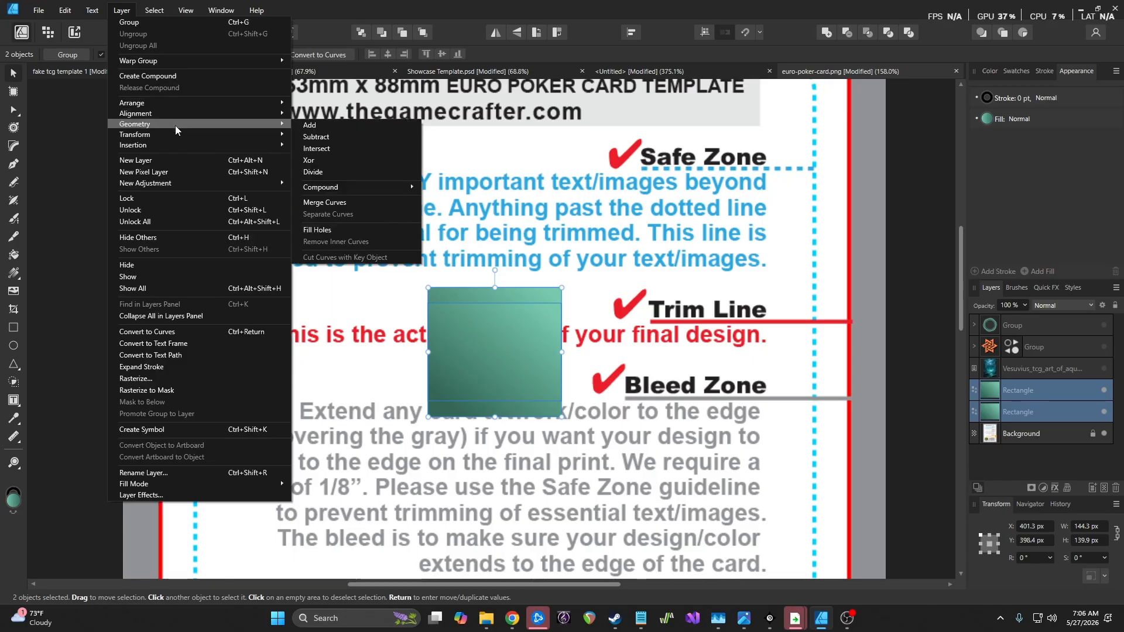
click(369, 136)
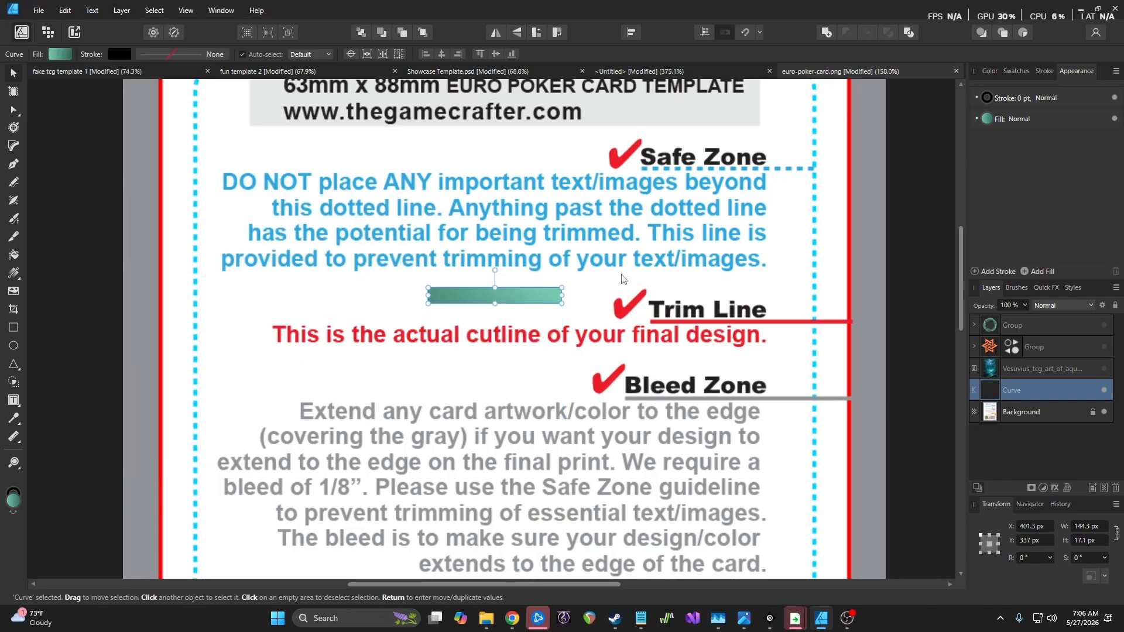
Save the thin bar as a new symbol in the Symbols panel
click(221, 10)
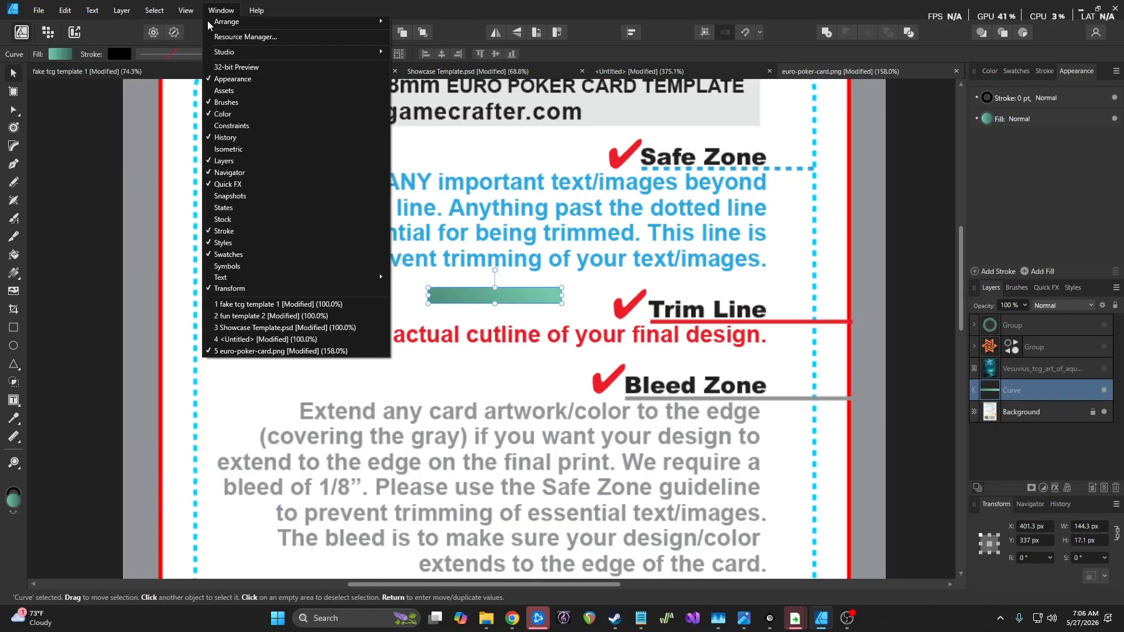
click(259, 267)
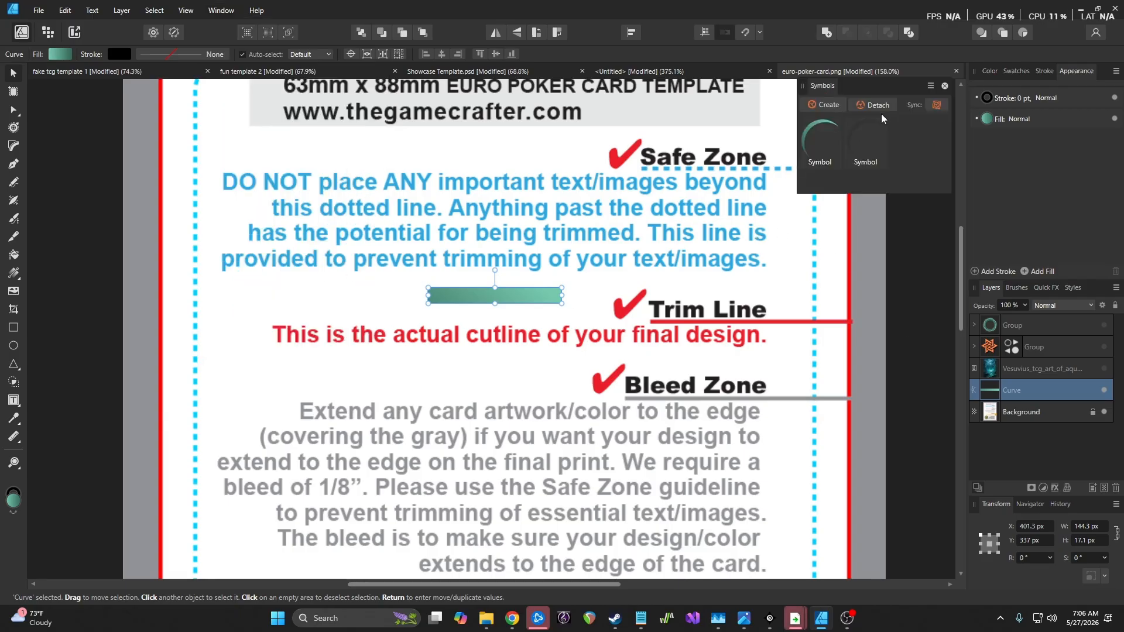
click(832, 105)
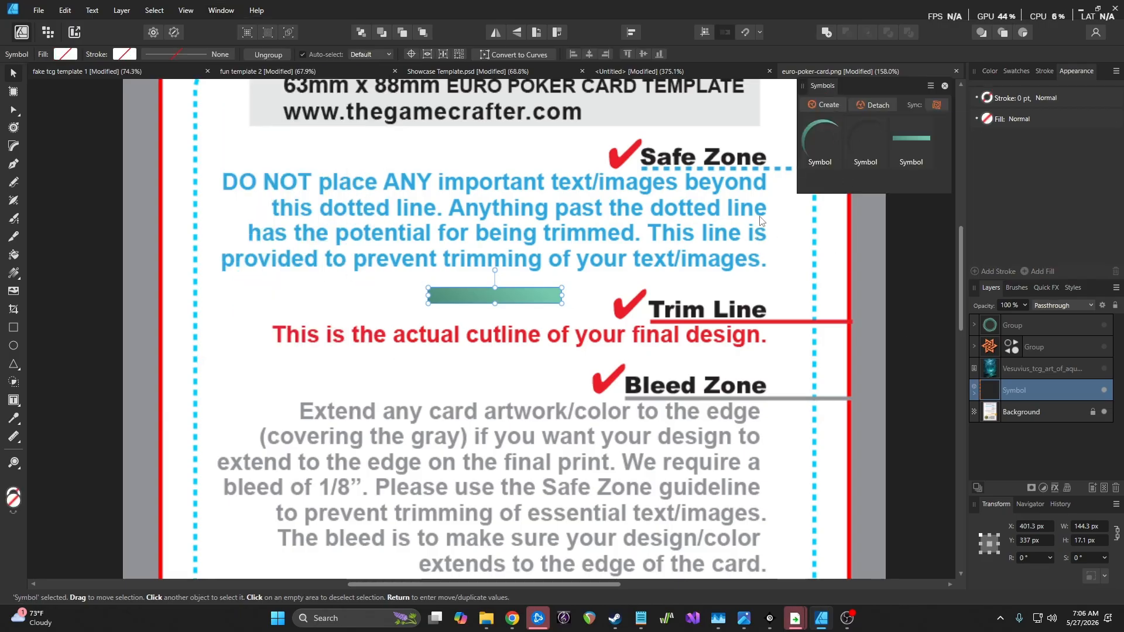
Copy the bar symbol, rotate the copy 45 degrees, and repeat the rotation to form an asterisk
key(alt)
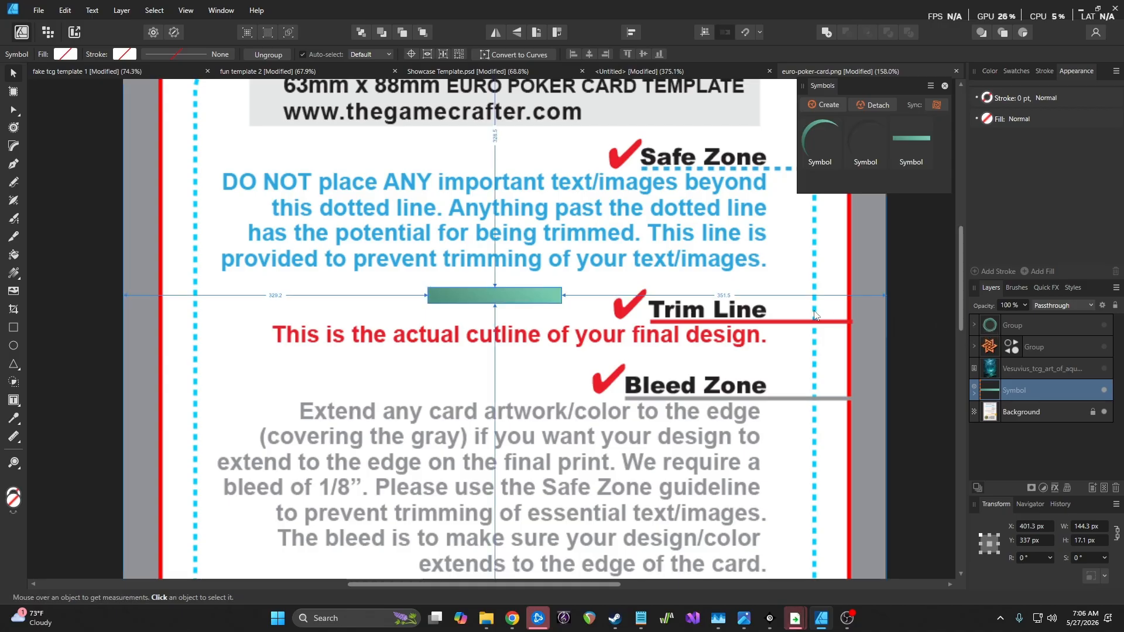
key(ctrl+g)
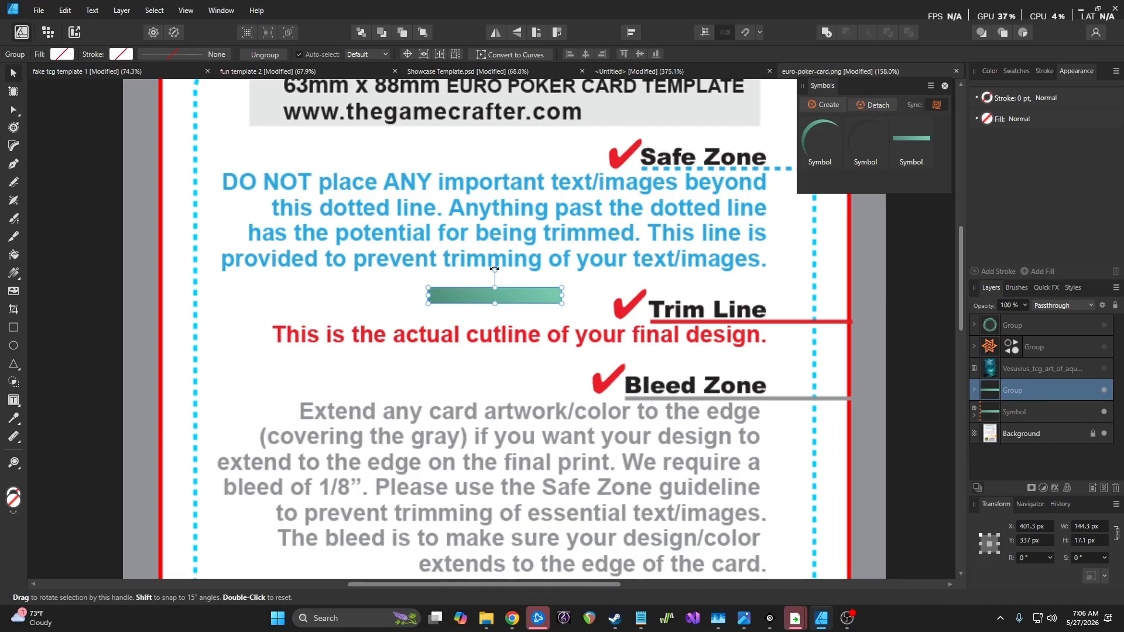
drag(495, 269, 474, 276)
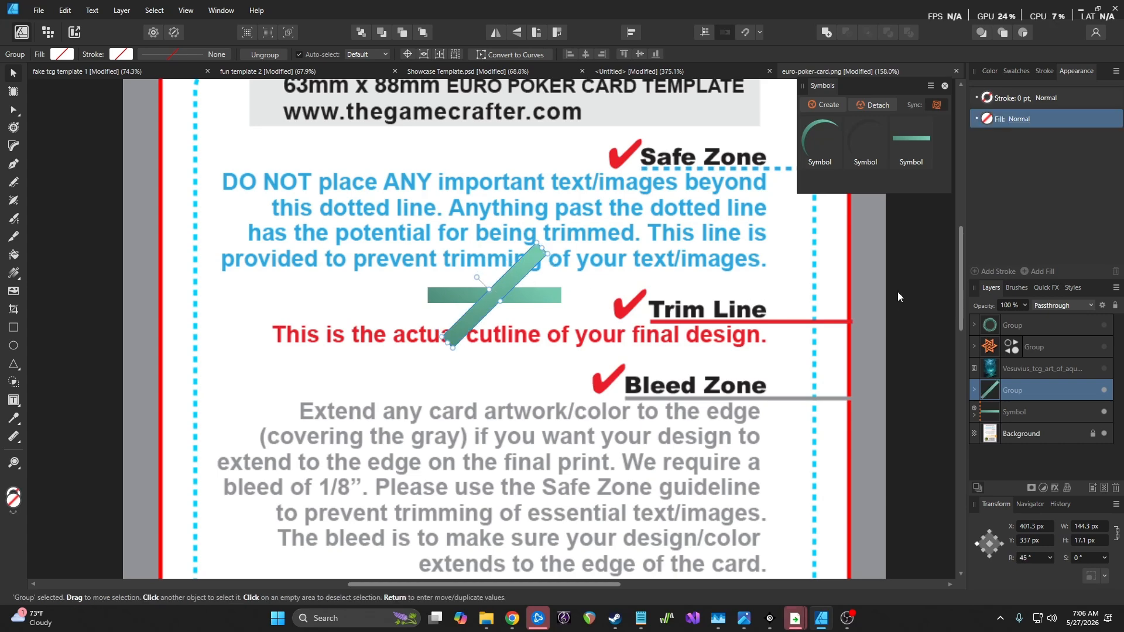
key(ctrl)
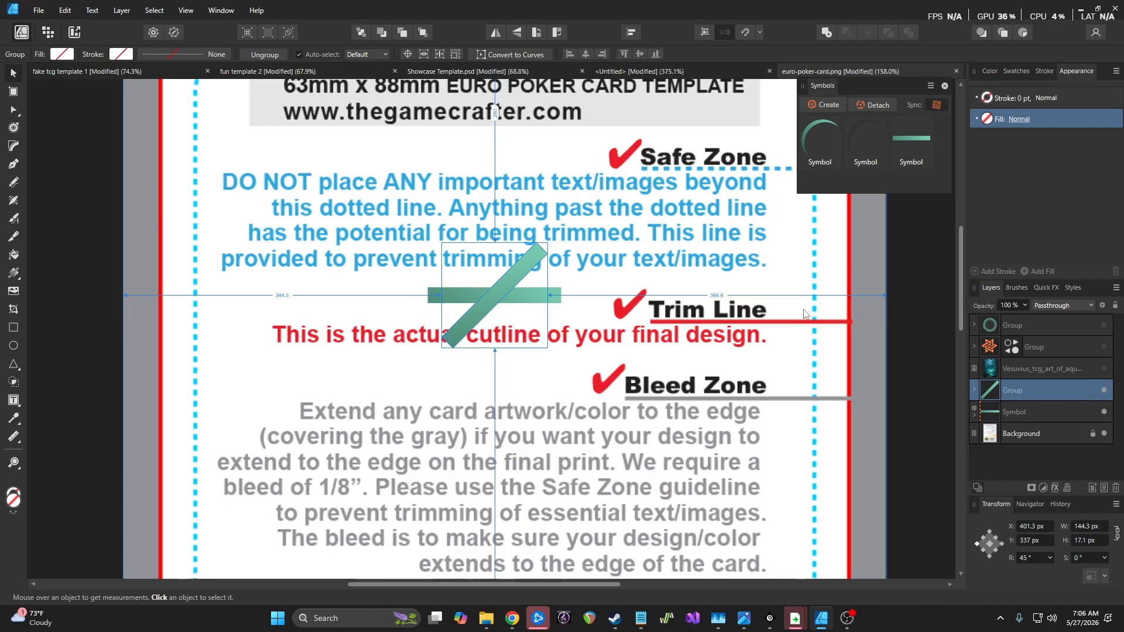
key(ctrl+j)
key(ctrl+j)
key(ctrl+j)
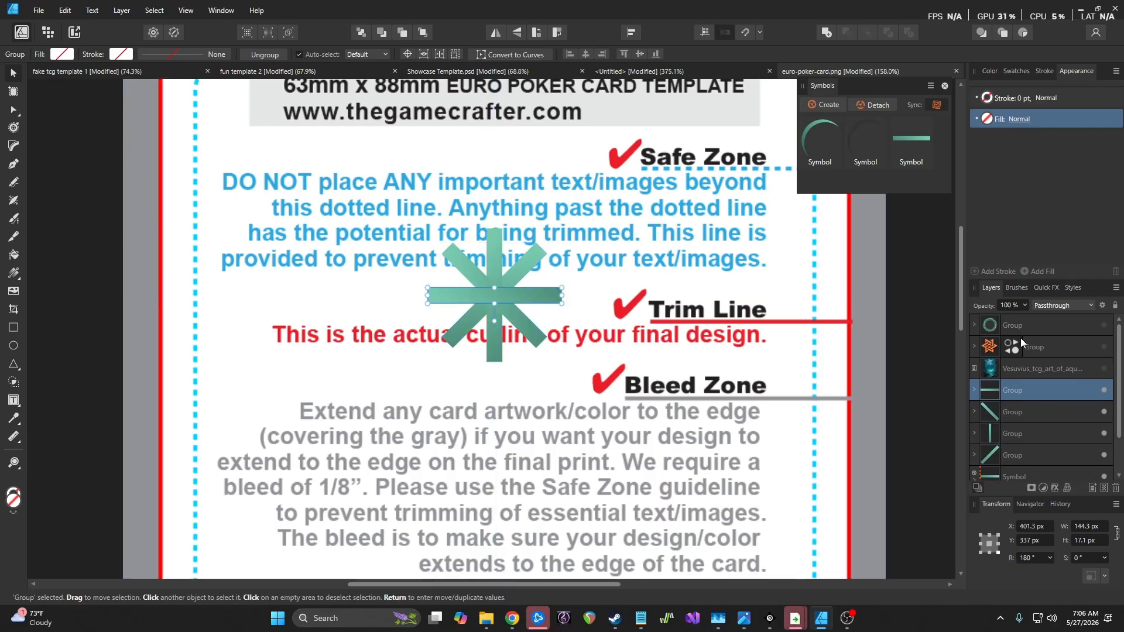
Test moving the bar inside the symbol, then undo back to the bar and one diagonal copy
scroll(1036, 439, down, 2)
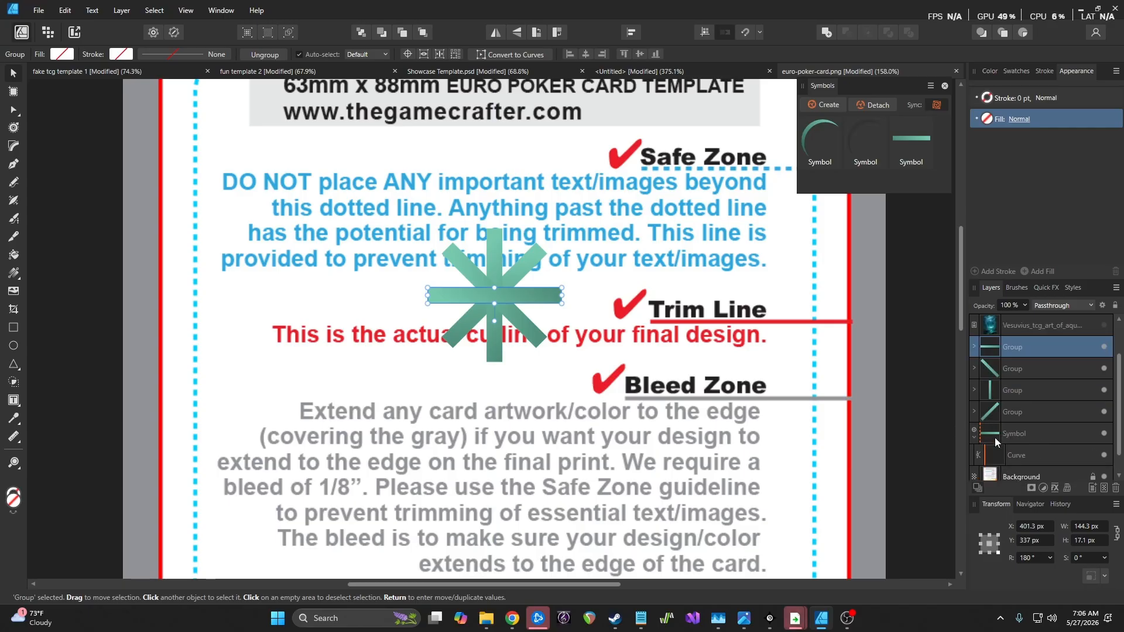
click(1036, 454)
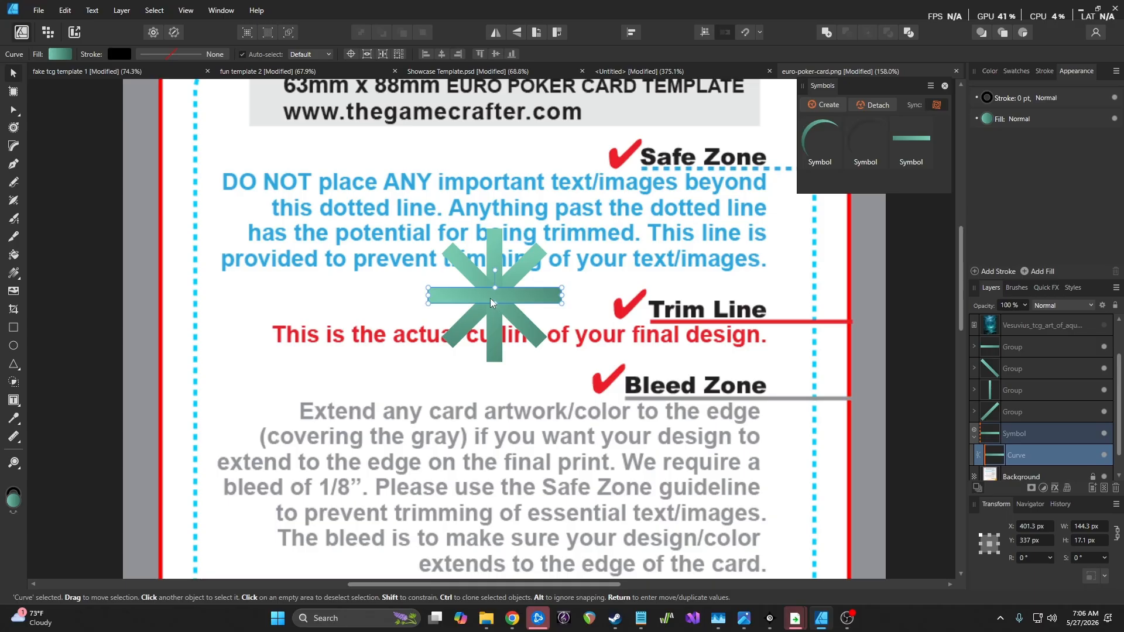
drag(486, 297, 505, 256)
key(ctrl+z)
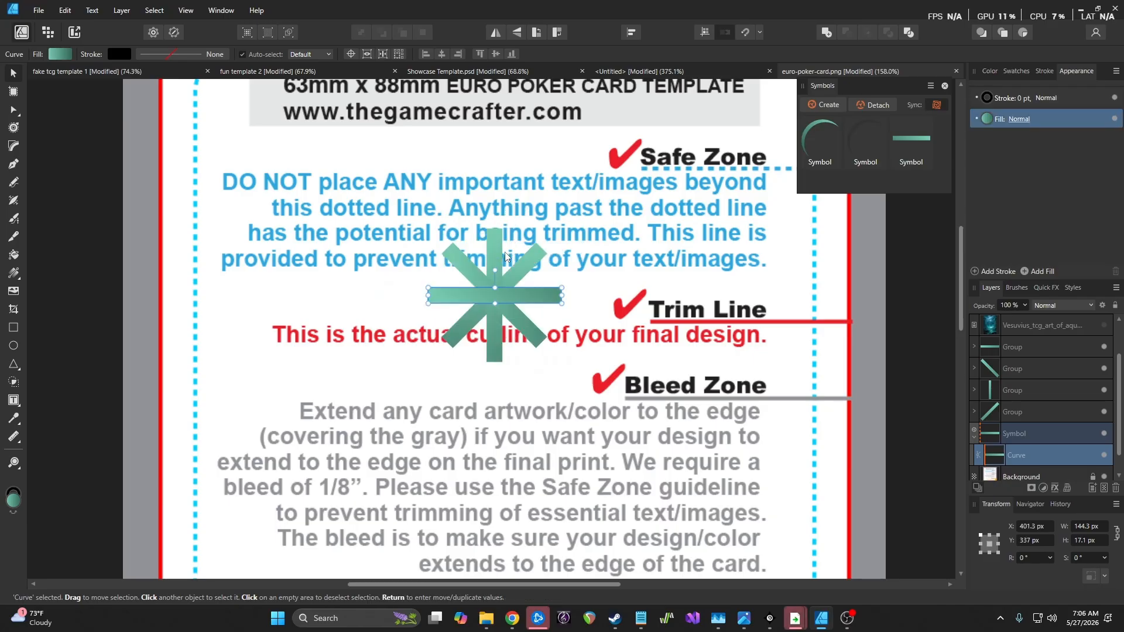
key(ctrl+z)
key(ctrl+z)
key(ctrl+z)
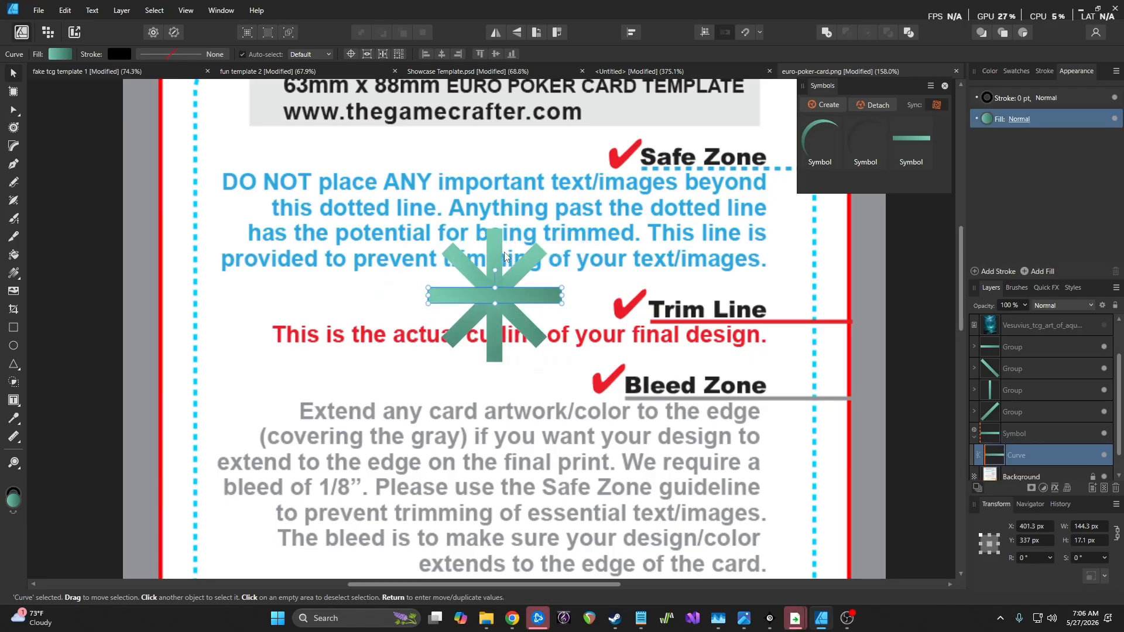
key(ctrl+z)
key(ctrl+z)
key(ctrl+z)
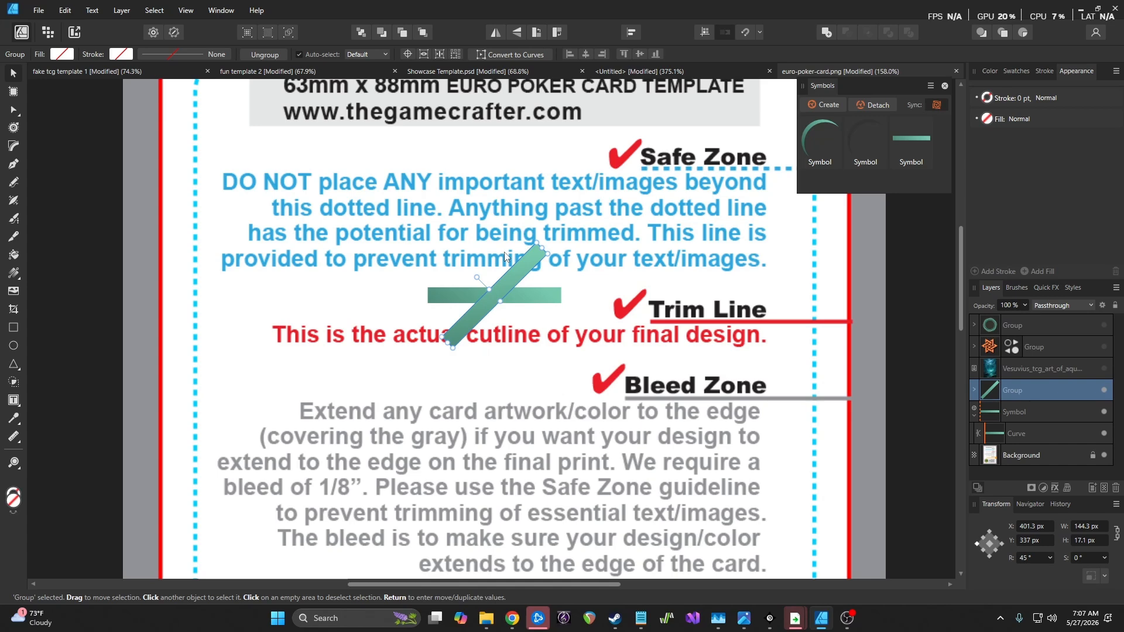
Redo the asterisk arms, test moving the symbol's bar, and undo that move
key(ctrl+z)
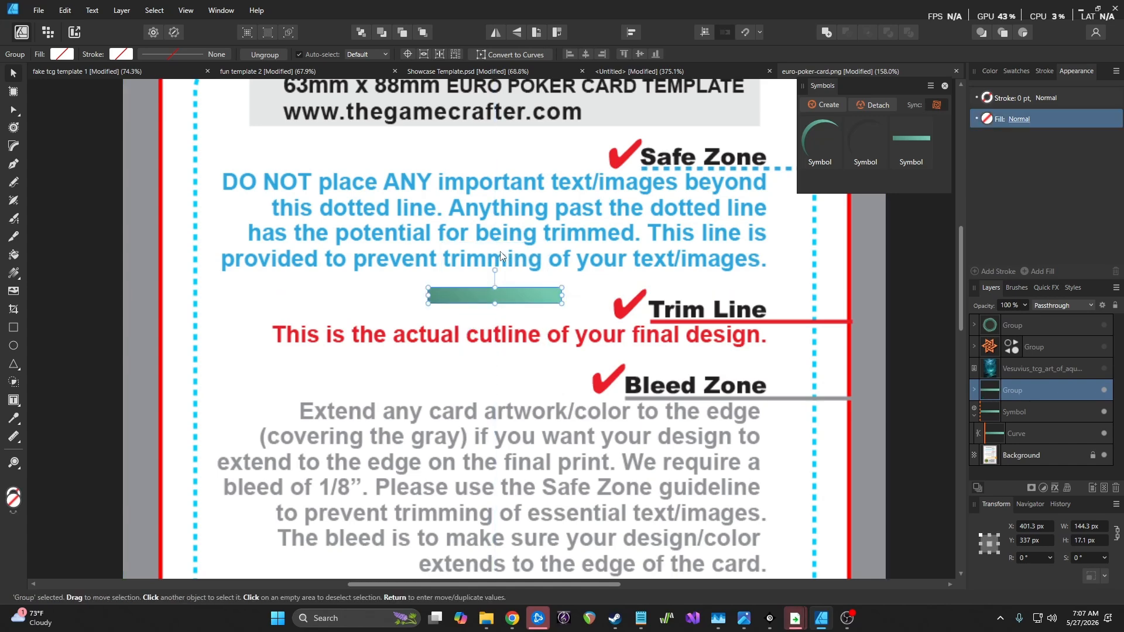
key(ctrl+shift+z)
key(ctrl+shift+z)
key(ctrl+shift+z)
key(ctrl+shift+z)
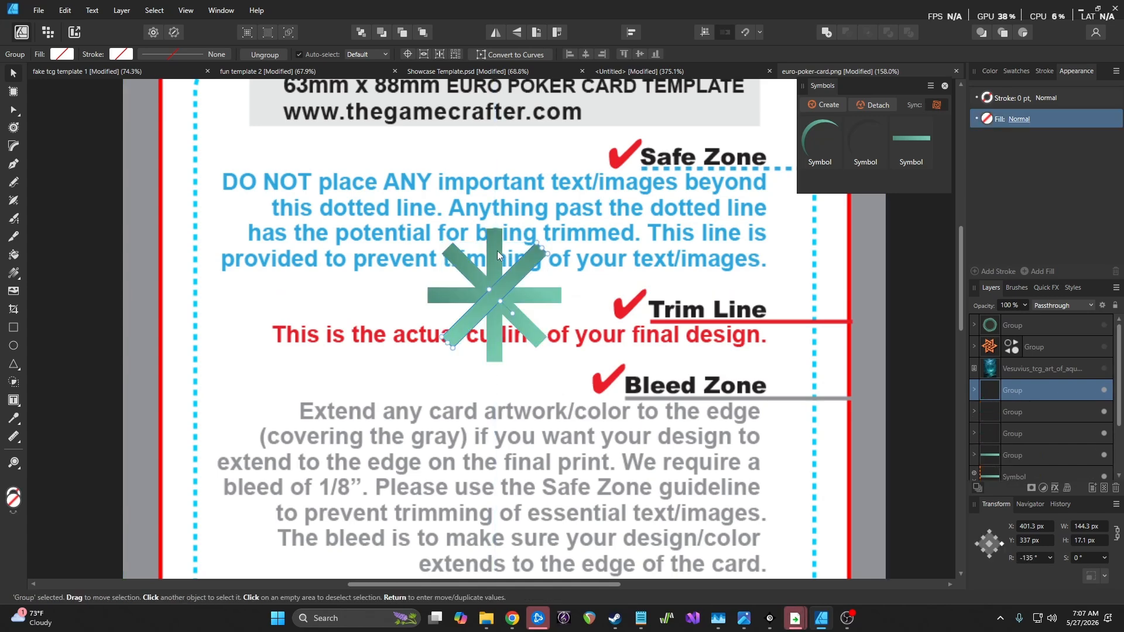
key(ctrl+shift+z)
key(ctrl+shift+z)
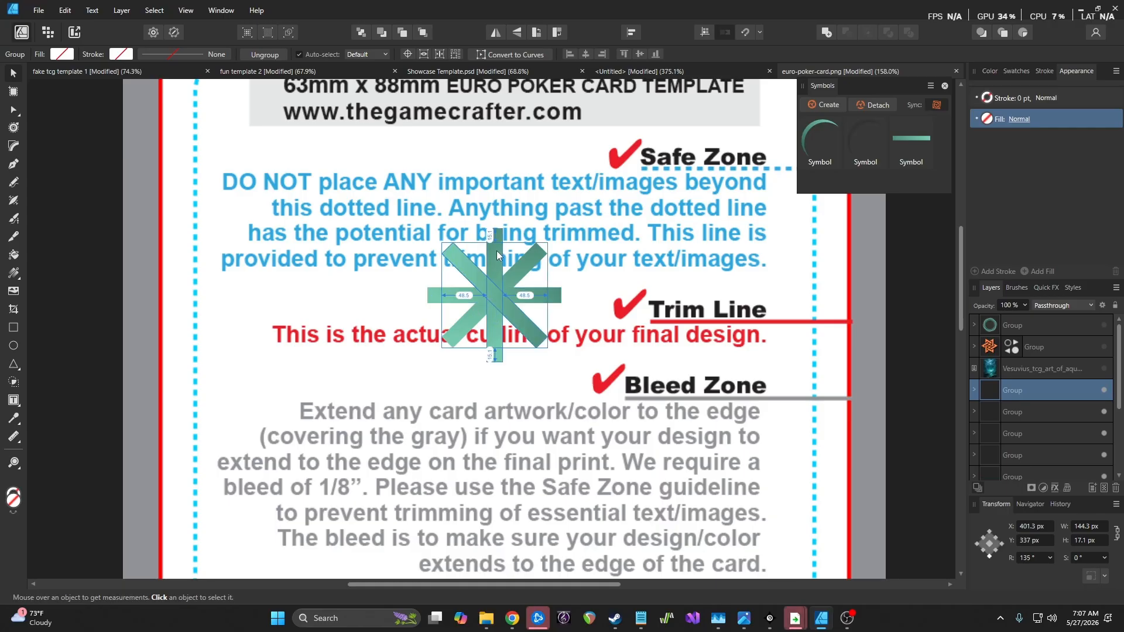
scroll(1053, 459, down, 3)
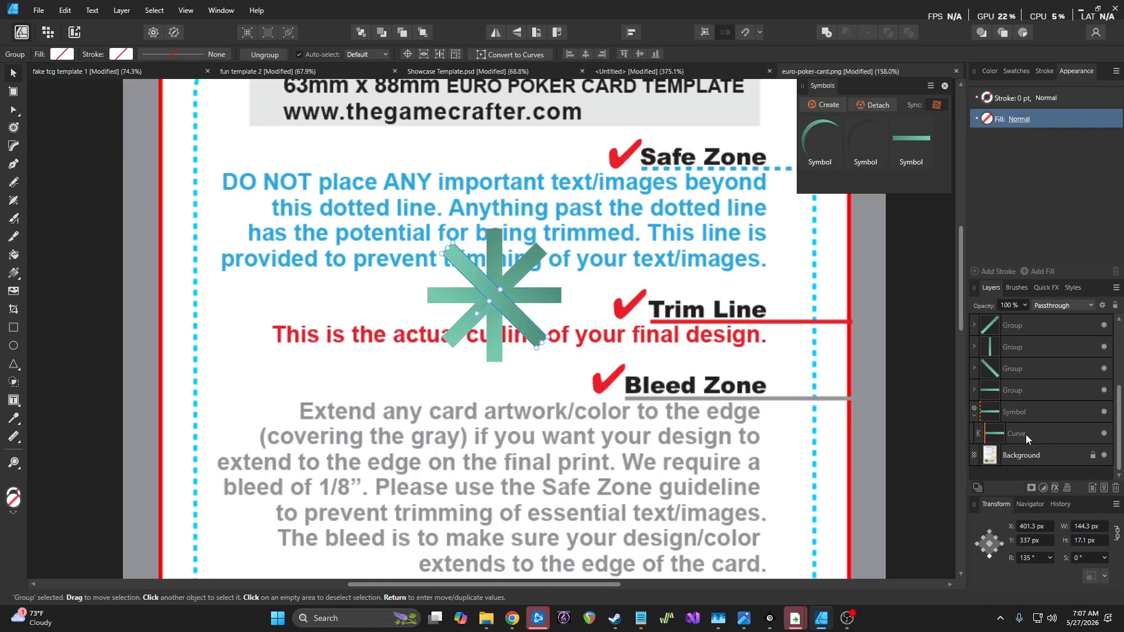
click(1026, 434)
drag(499, 298, 482, 351)
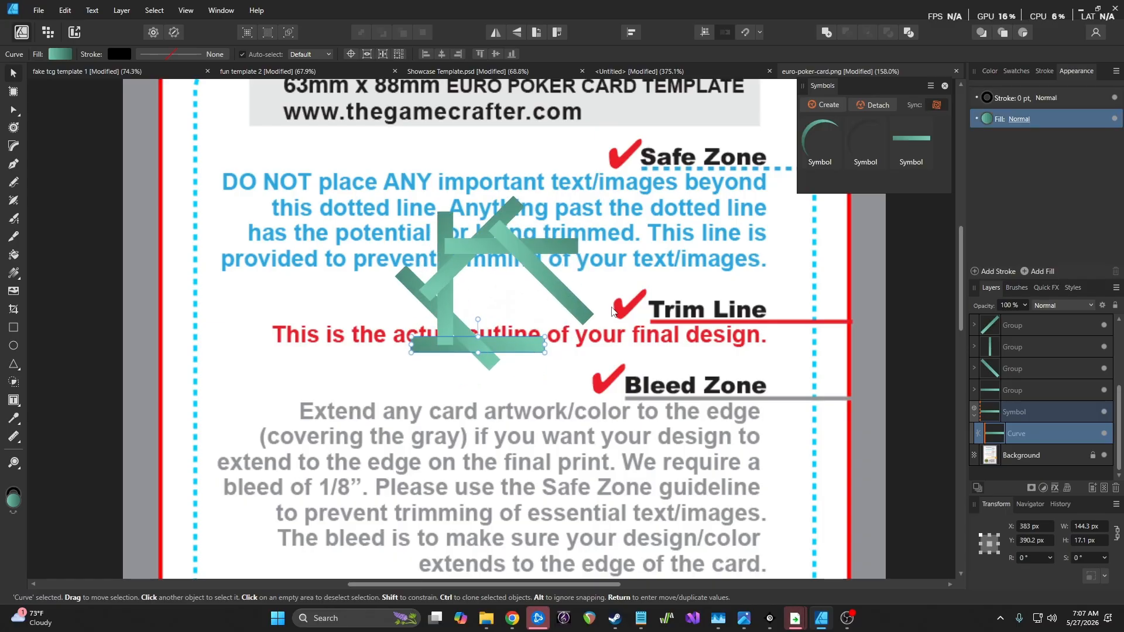
key(ctrl+z)
Select all seven asterisk pieces in the Layers panel and delete them
scroll(1055, 423, up, 1)
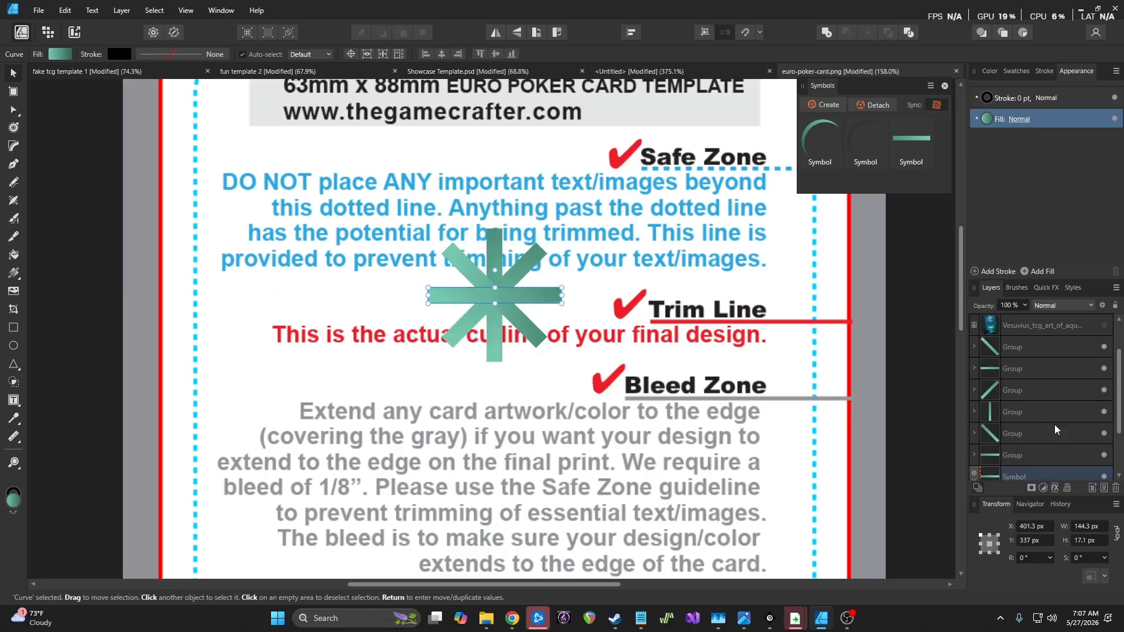
shift+click(1024, 342)
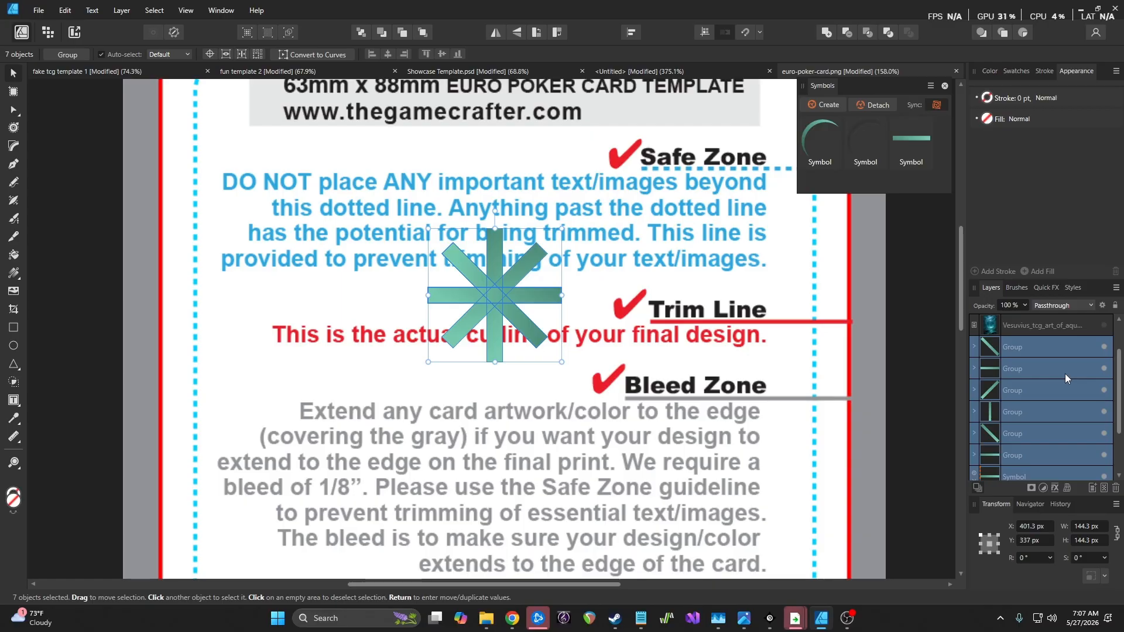
key(Delete)
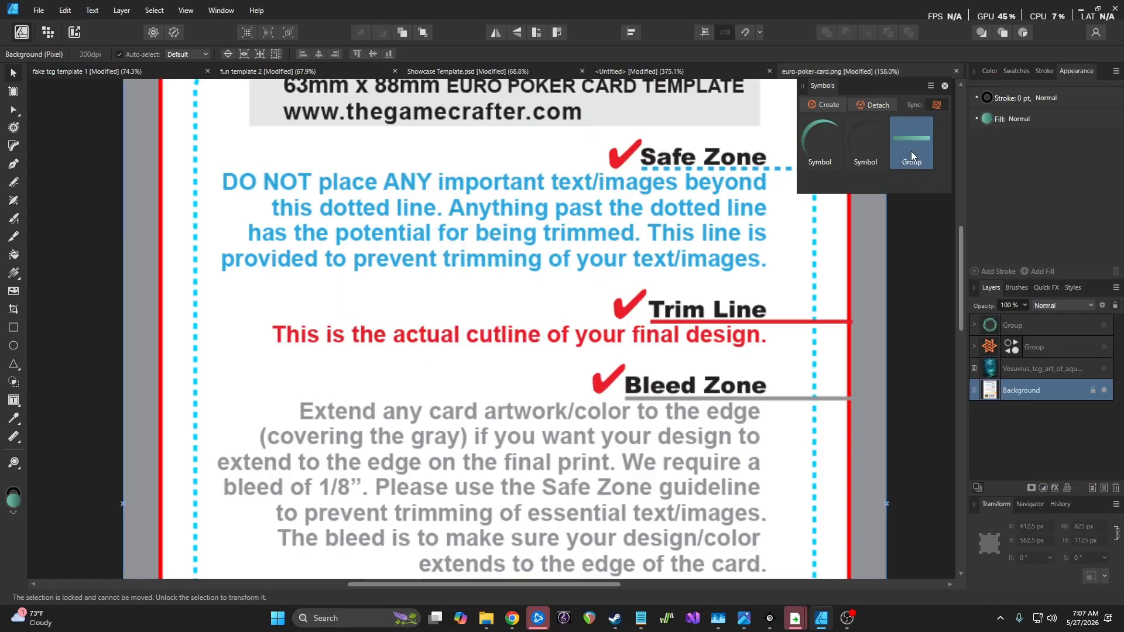
Delete the Group symbol from the Symbols panel and confirm
right_click(911, 151)
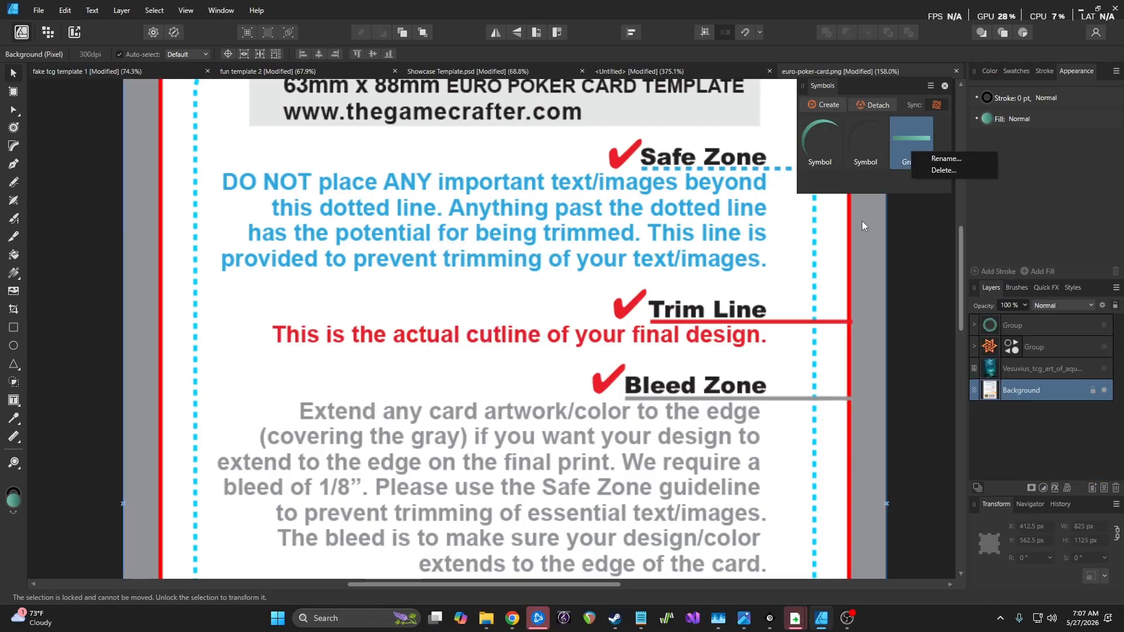
click(943, 171)
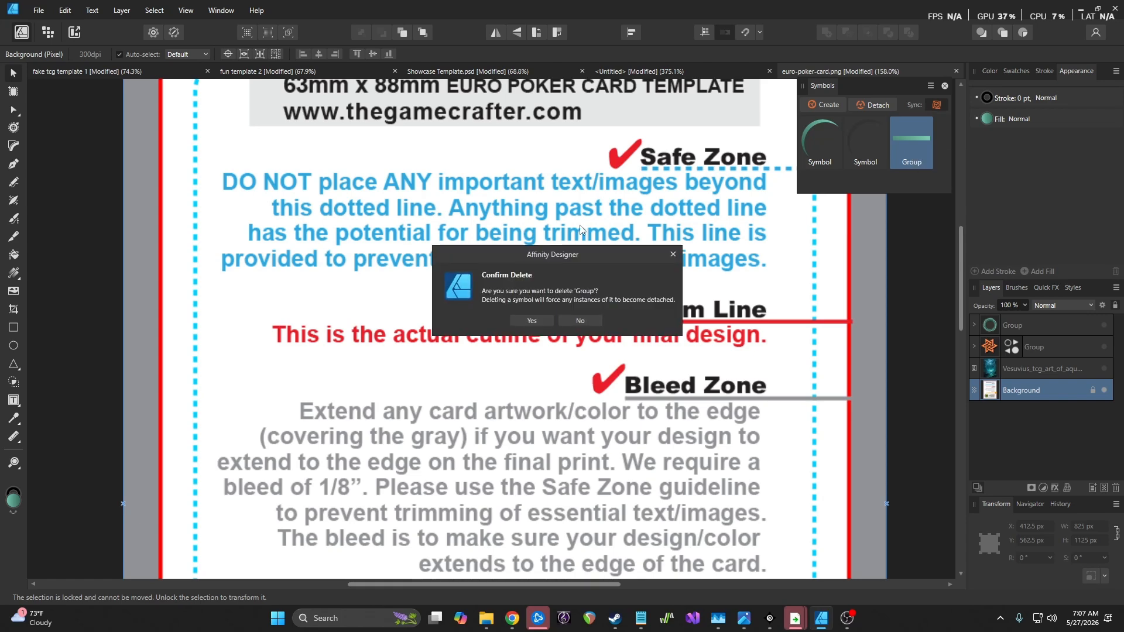
click(532, 321)
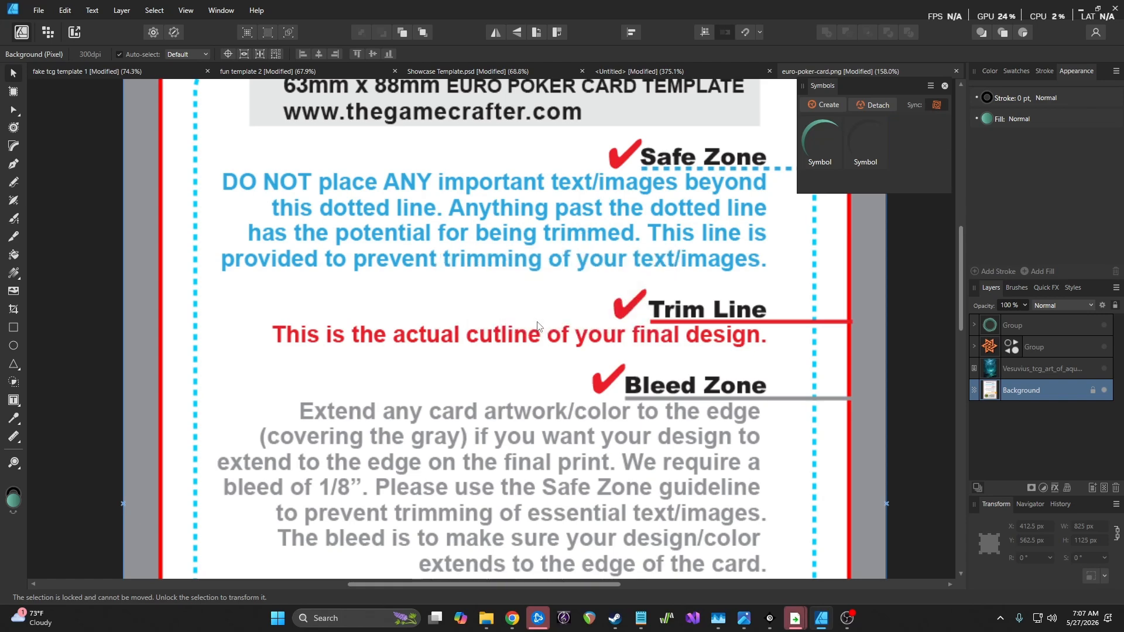
Inspect the swirl group's teal rings, dark rings and filled circle by toggling them, then hide the group
scroll(732, 328, up, 5)
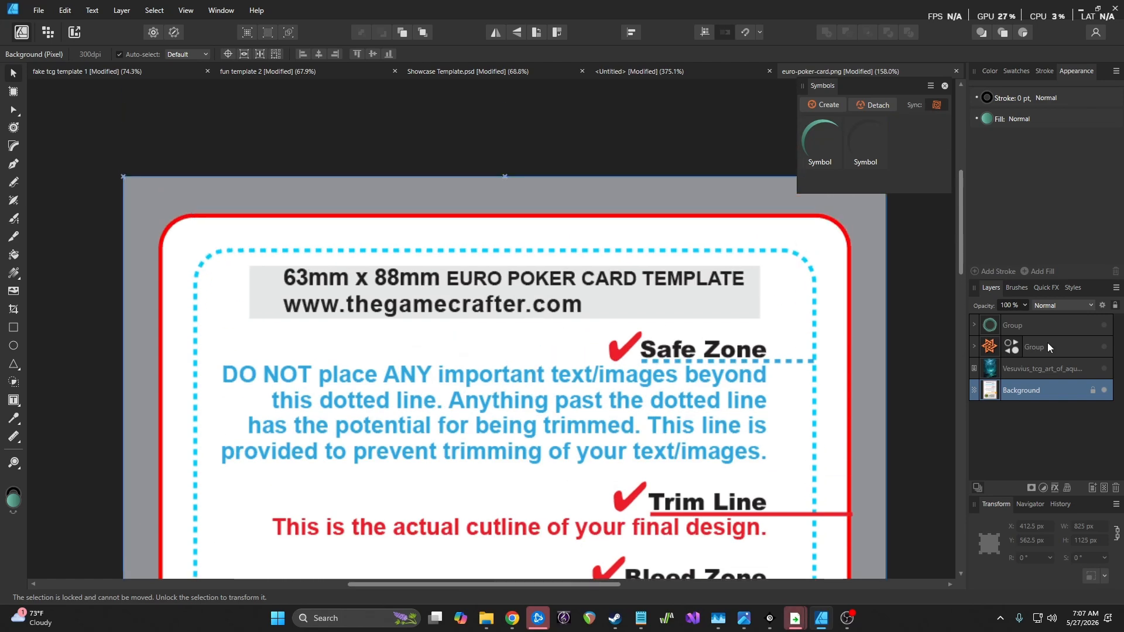
click(1105, 325)
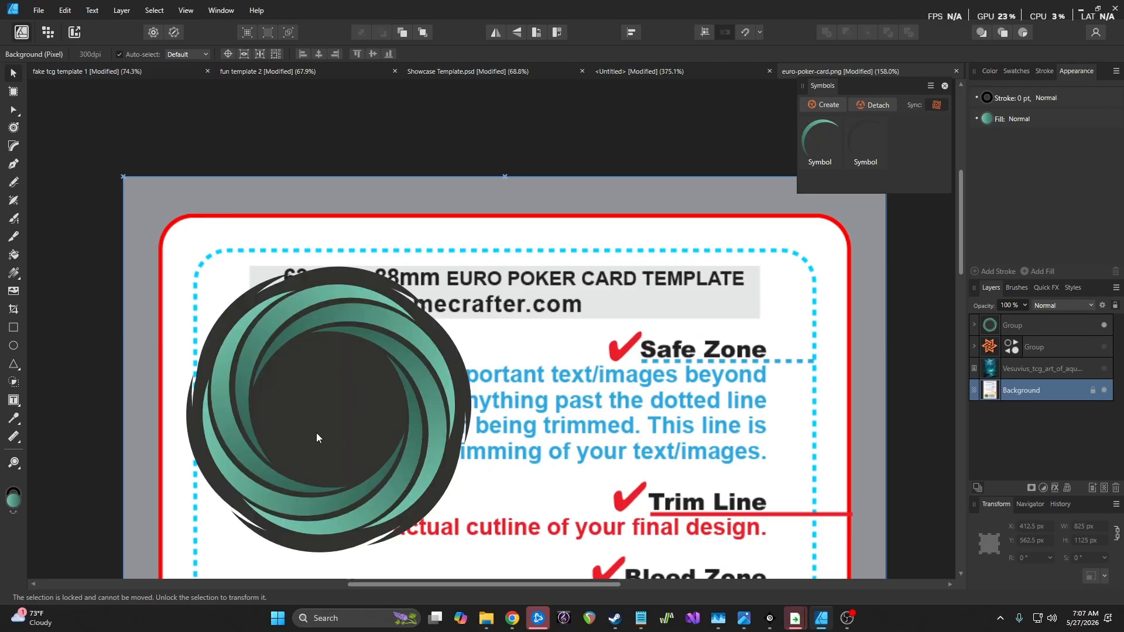
click(975, 326)
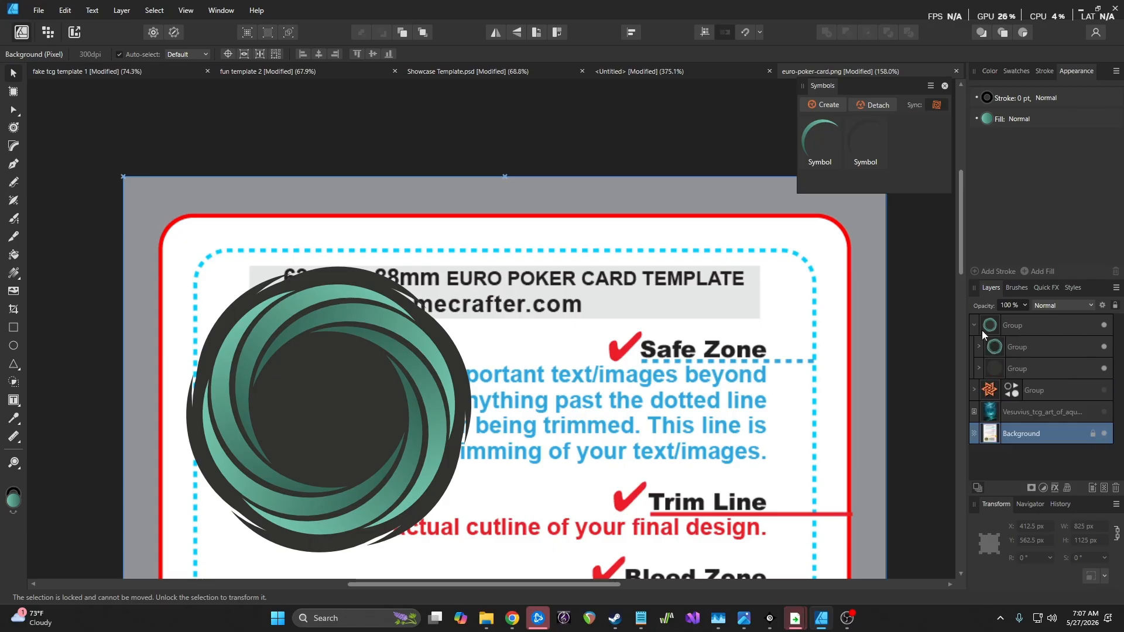
click(1104, 347)
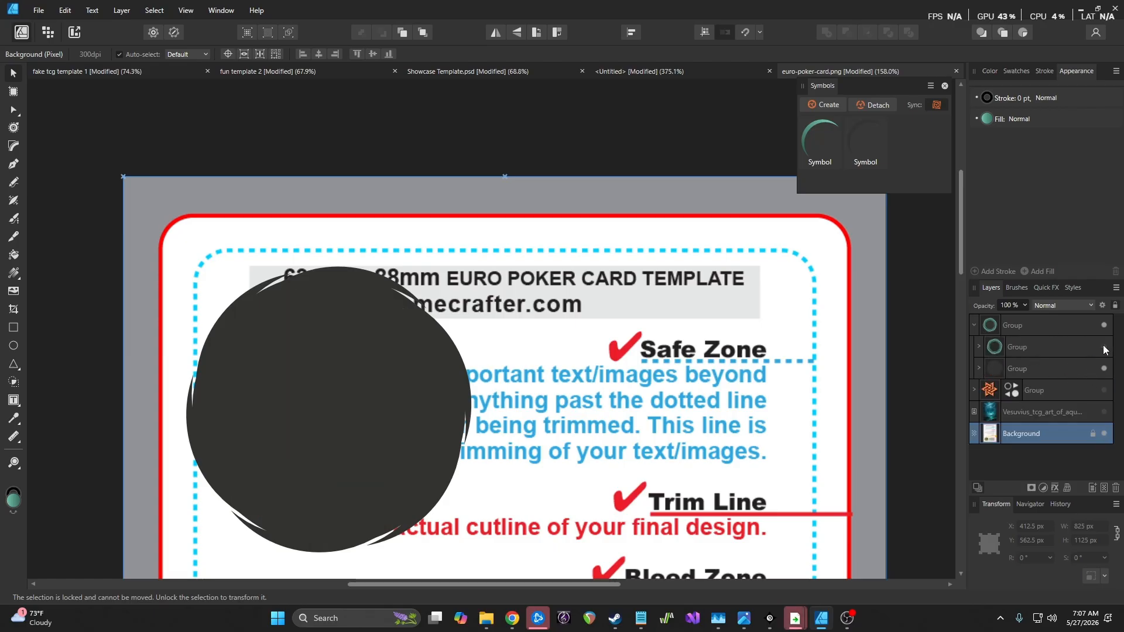
click(979, 369)
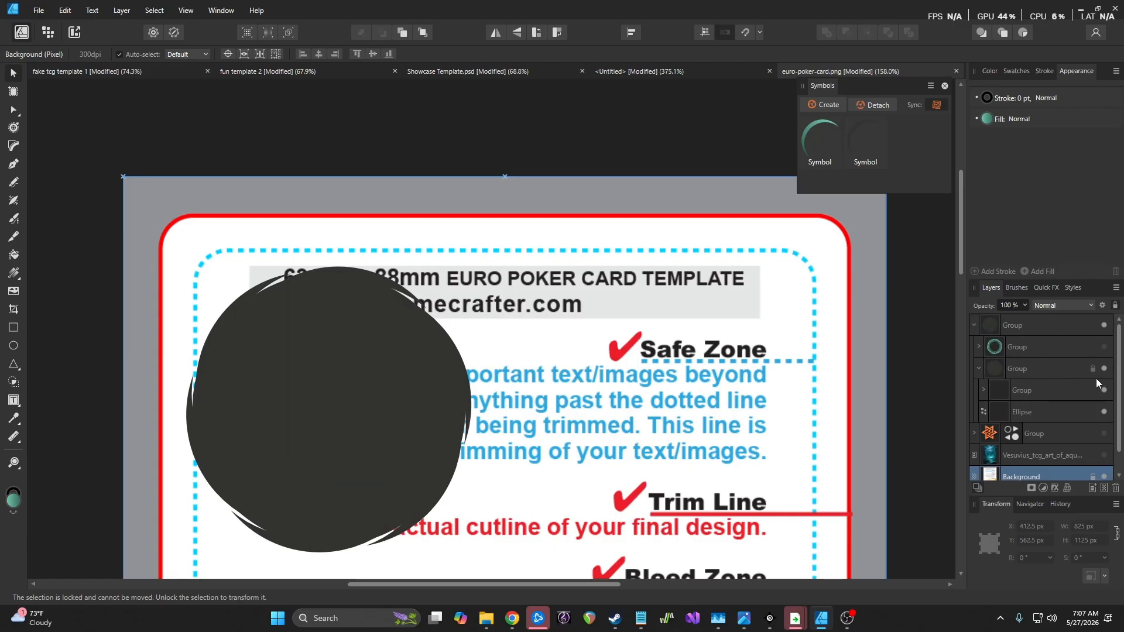
click(1104, 414)
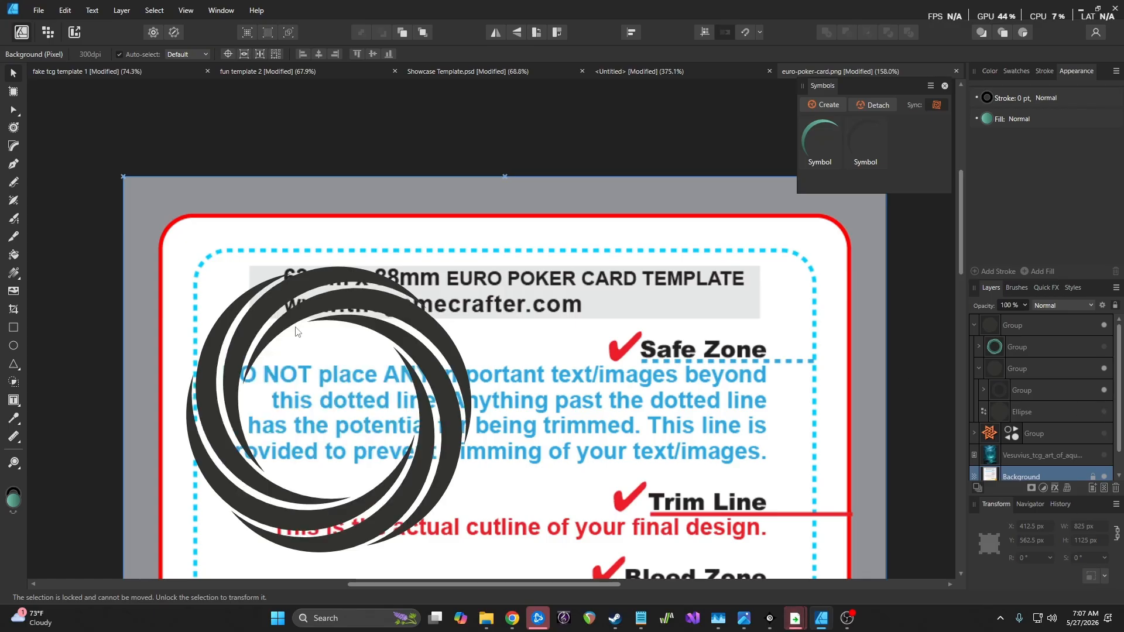
click(1104, 390)
click(1104, 412)
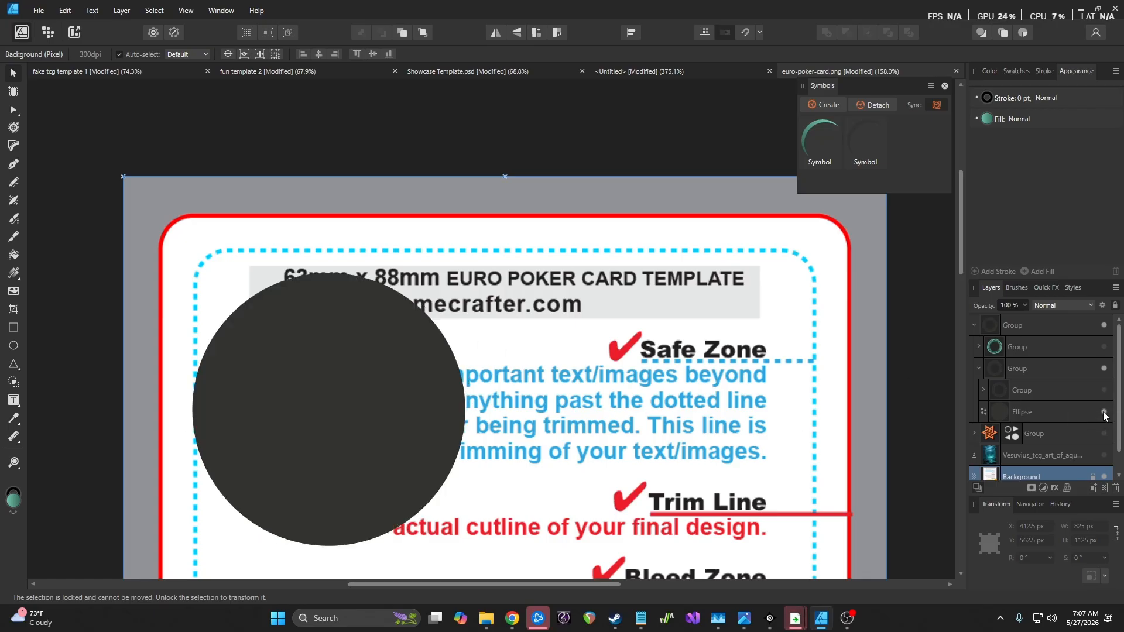
click(1105, 390)
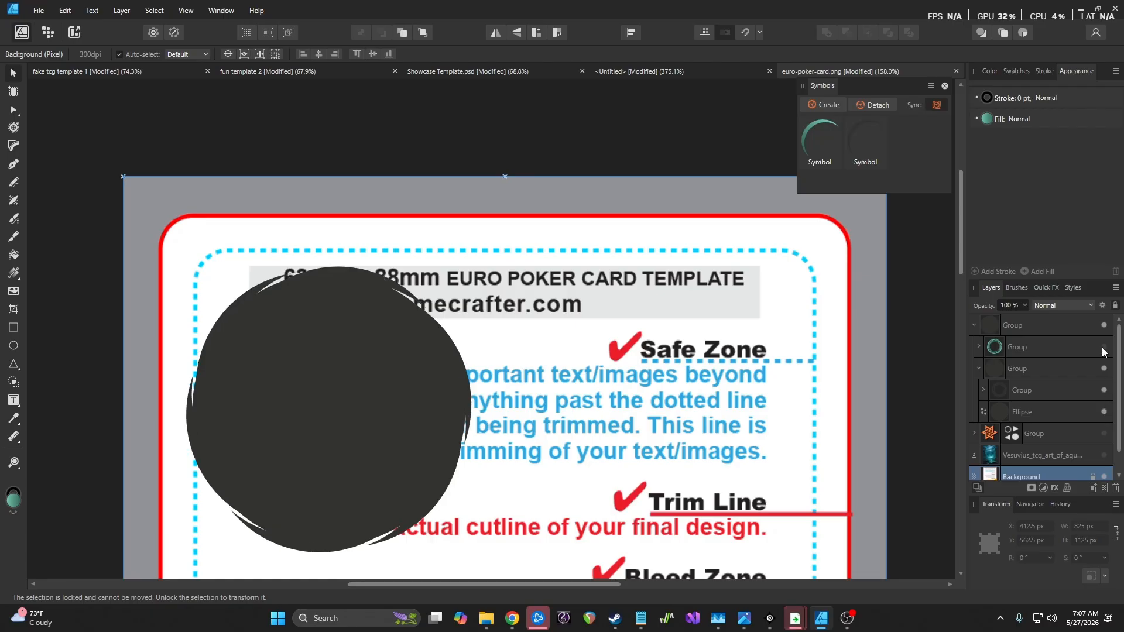
click(1105, 347)
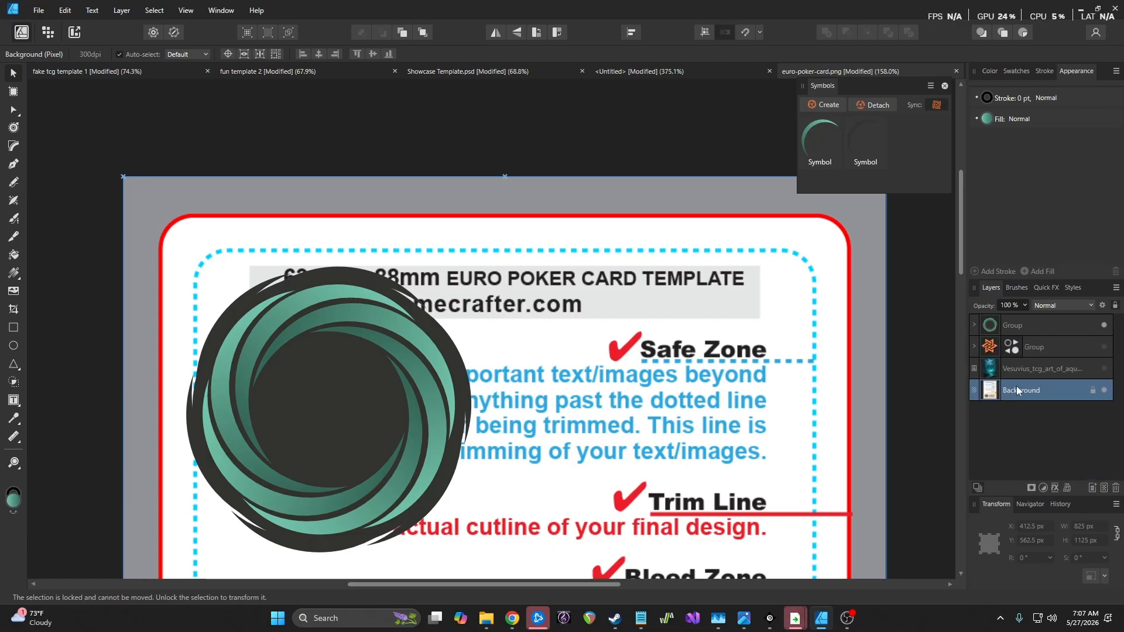
click(1104, 325)
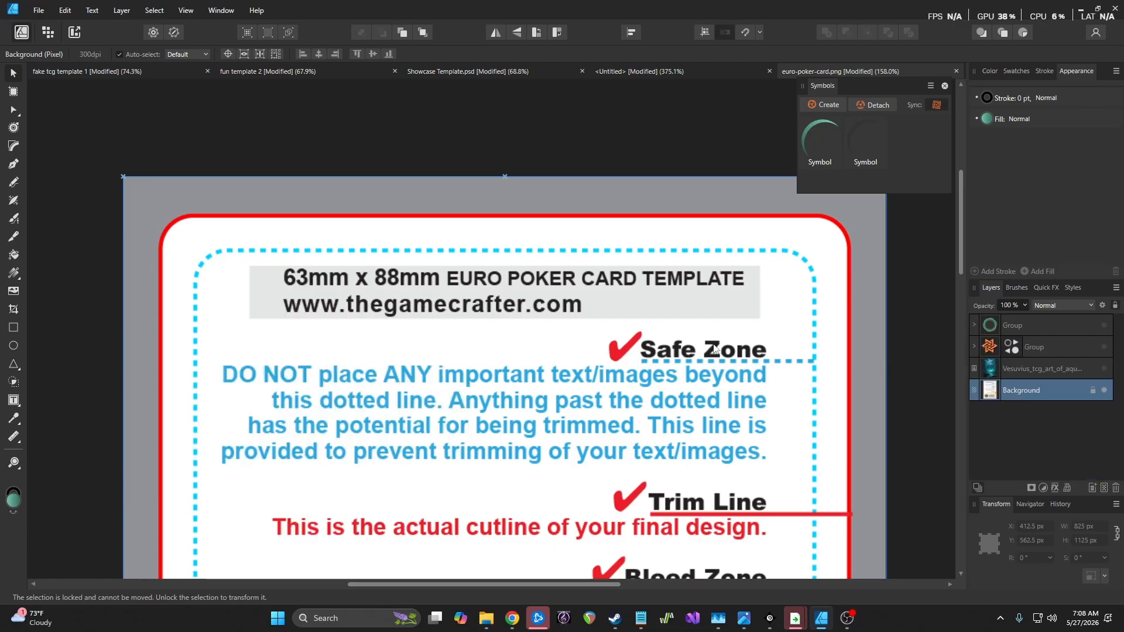
Close the Symbols panel and look over the euro poker card template's guideline text
scroll(432, 322, down, 3)
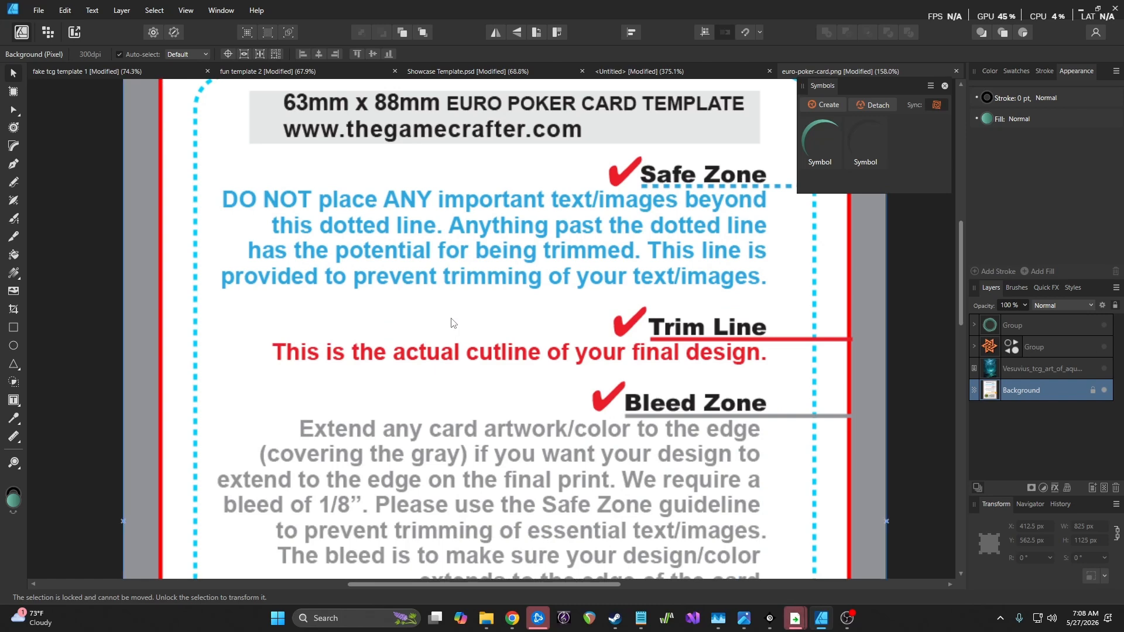
scroll(544, 359, down, 3)
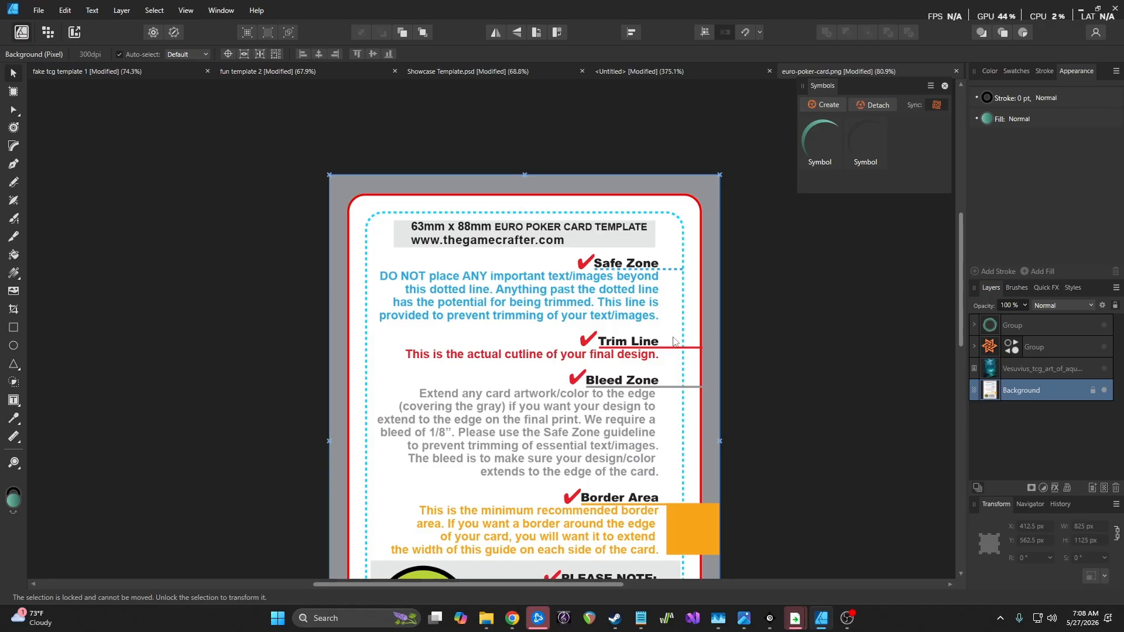
click(945, 86)
scroll(514, 345, down, 2)
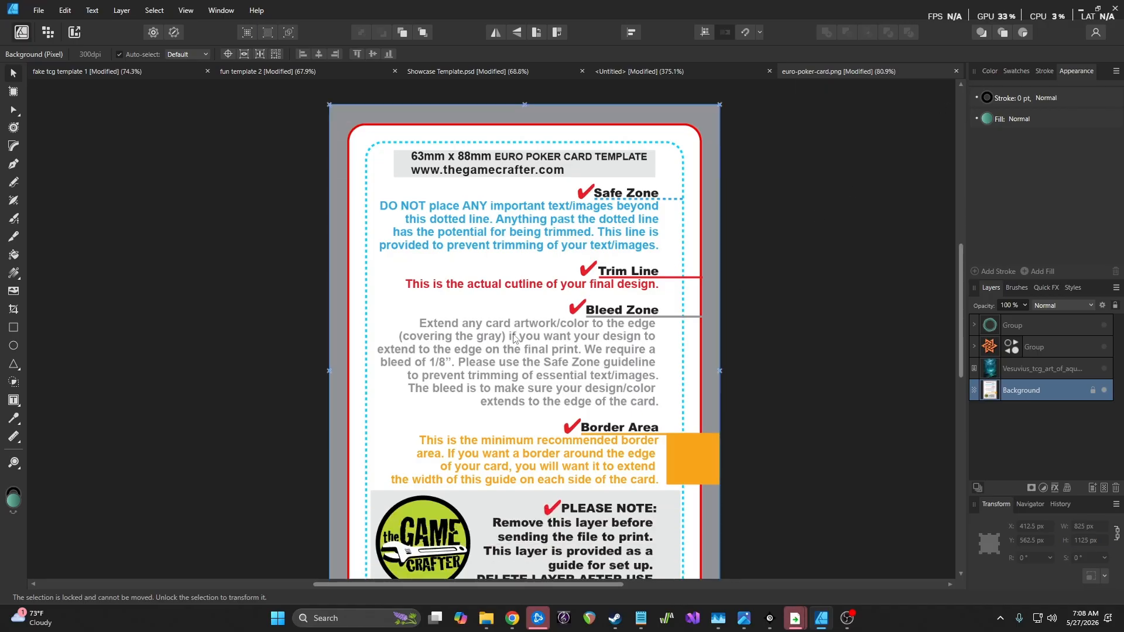
scroll(515, 338, down, 2)
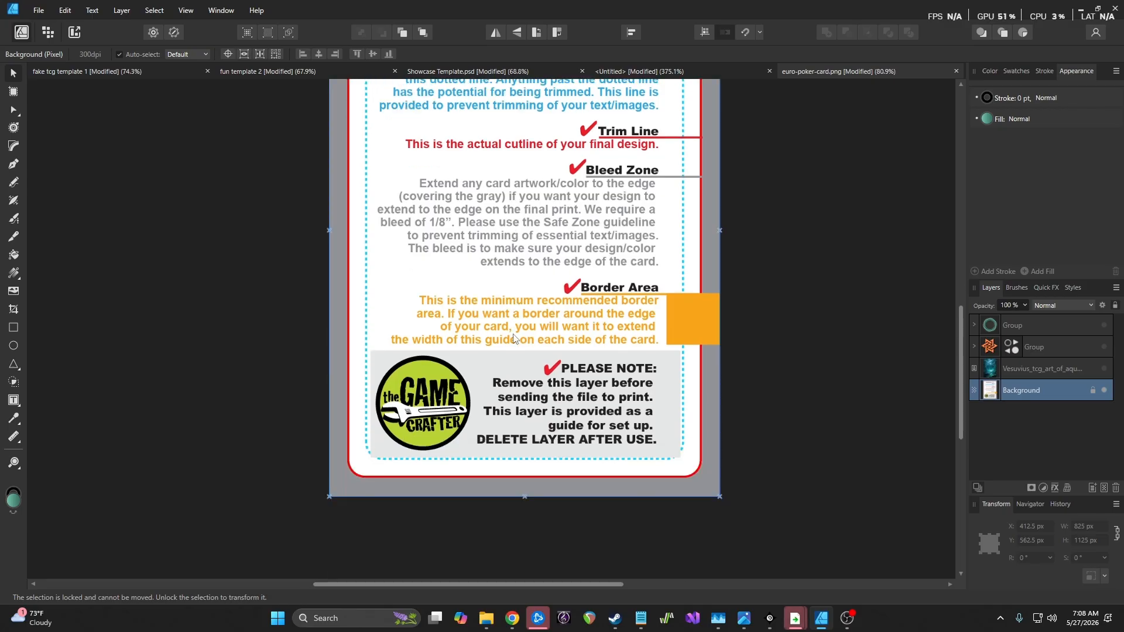
scroll(514, 338, up, 1)
scroll(514, 339, up, 2)
scroll(514, 338, down, 3)
scroll(514, 338, up, 1)
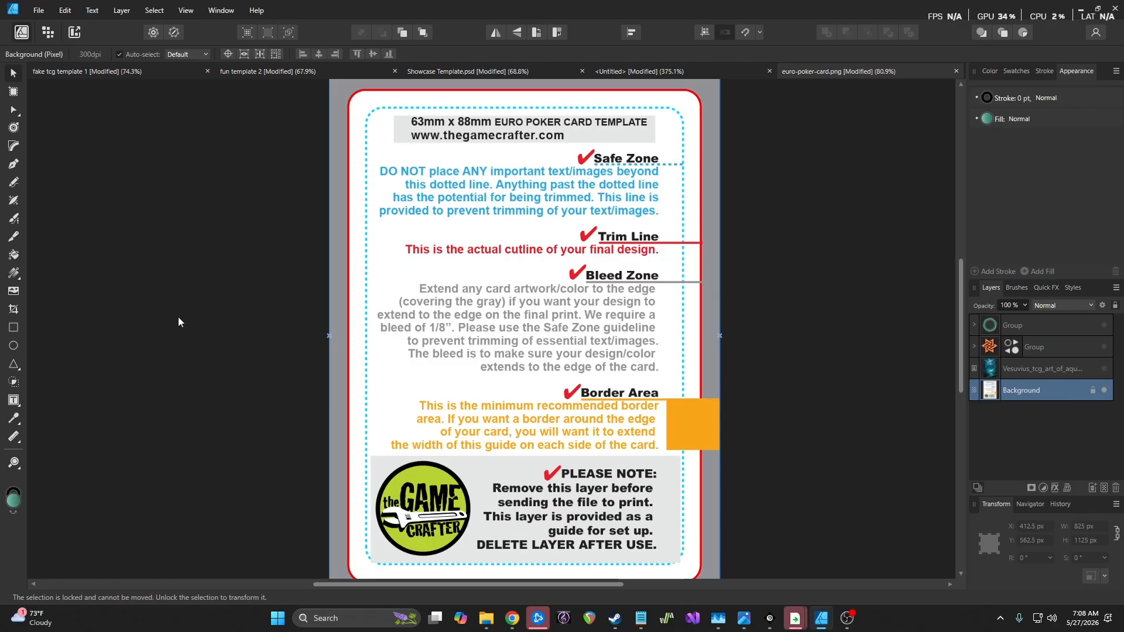
Draw a rectangle over the whole card with a solid near-black fill (CMYK 72/68/67/88)
click(13, 327)
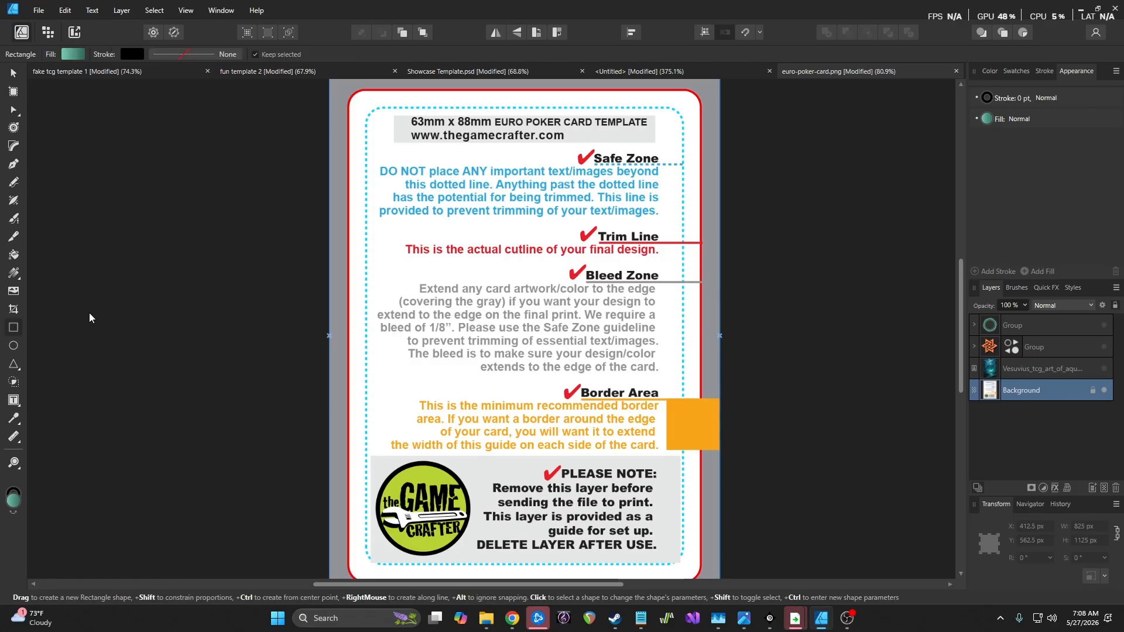
scroll(374, 259, down, 3)
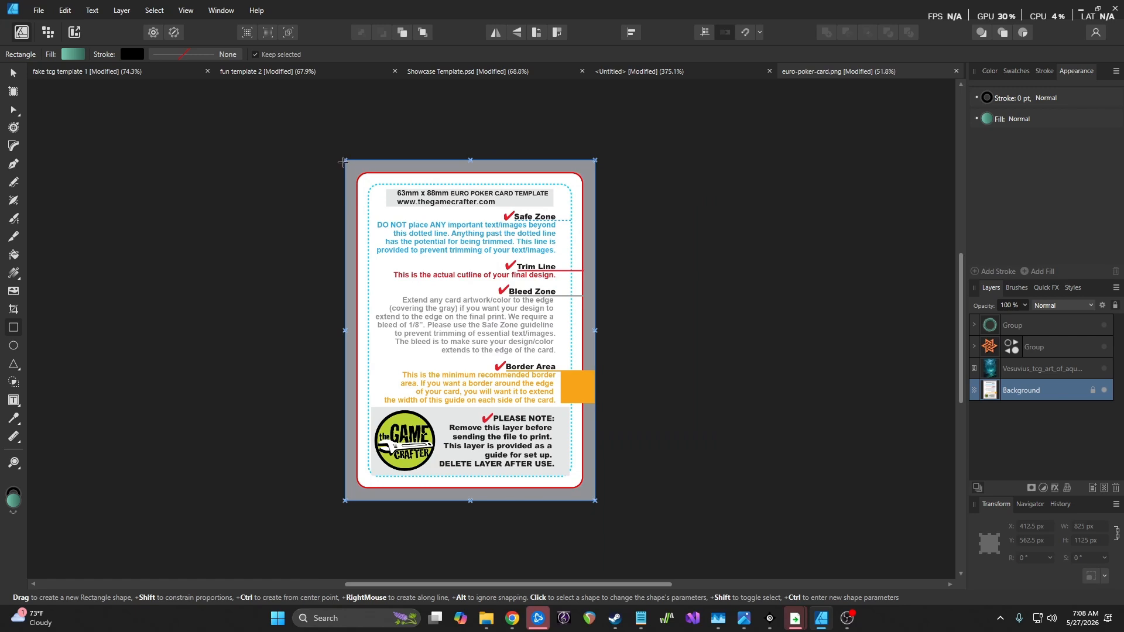
drag(345, 159, 595, 502)
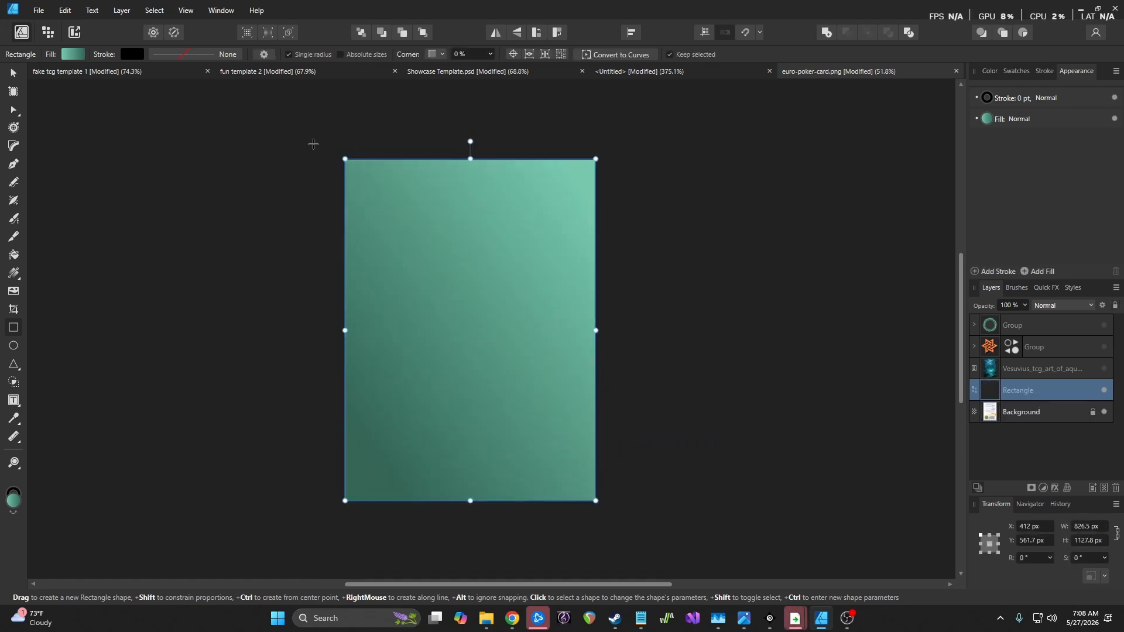
click(73, 54)
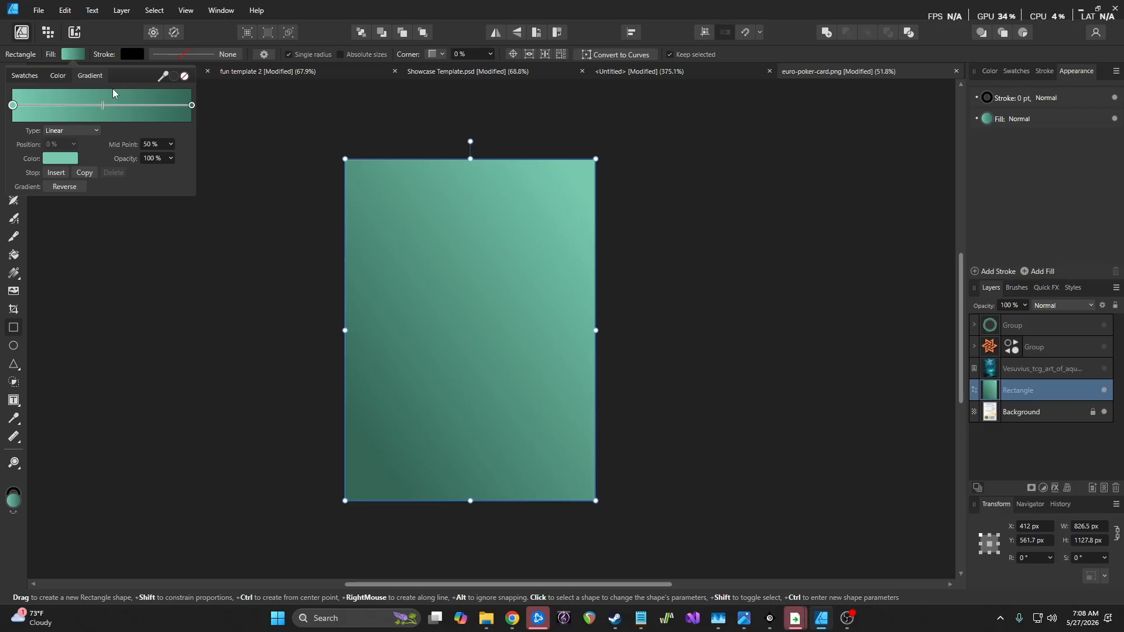
click(173, 77)
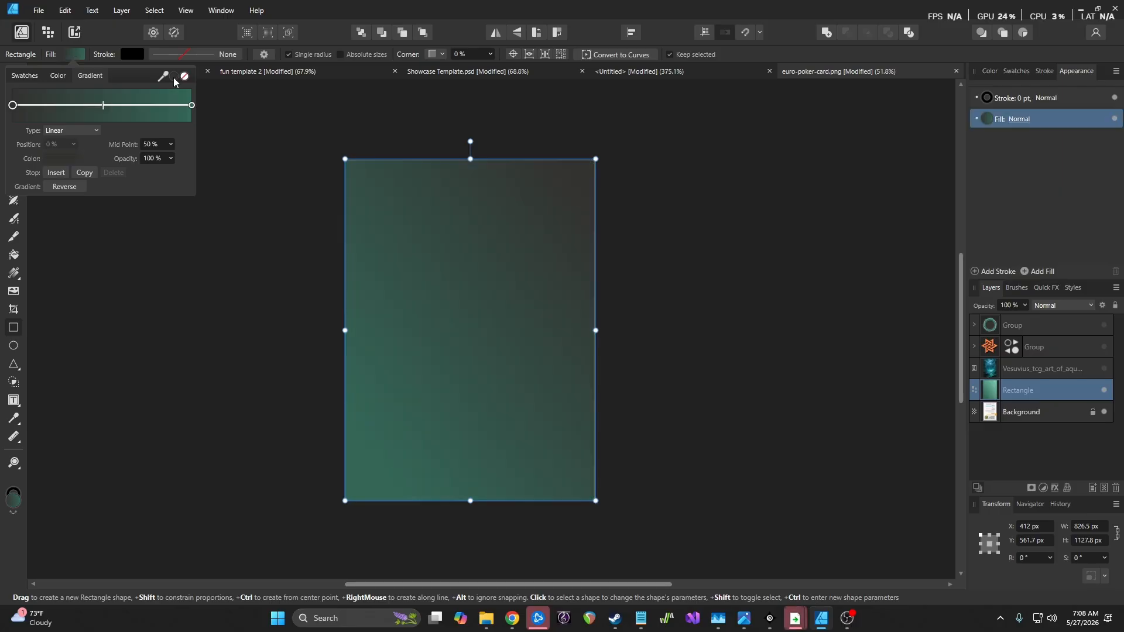
click(58, 76)
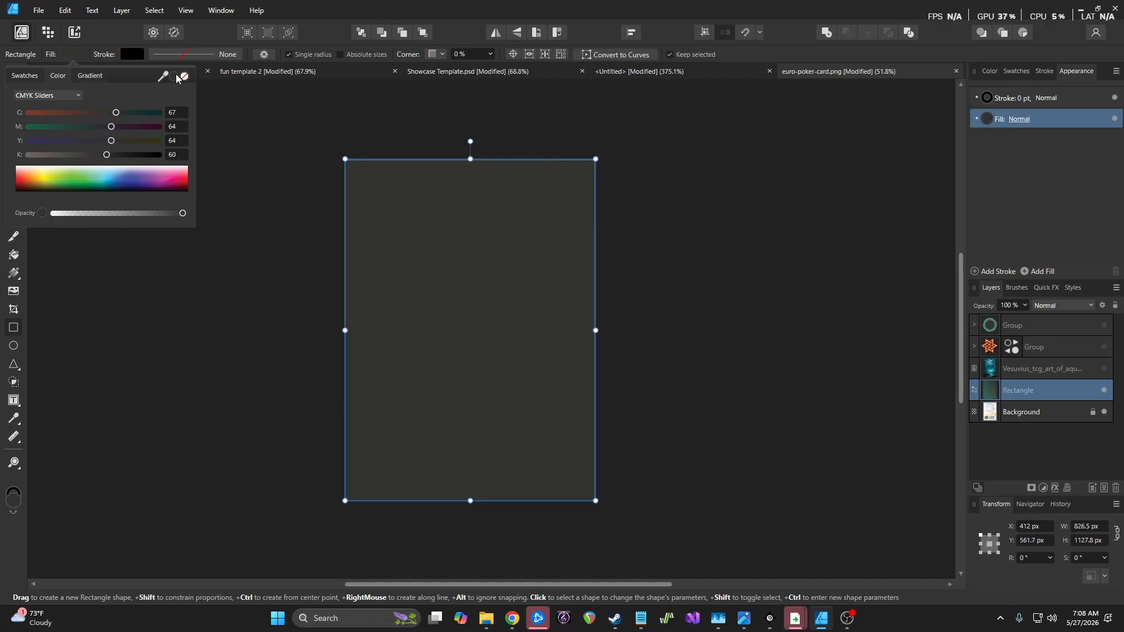
drag(107, 155, 130, 154)
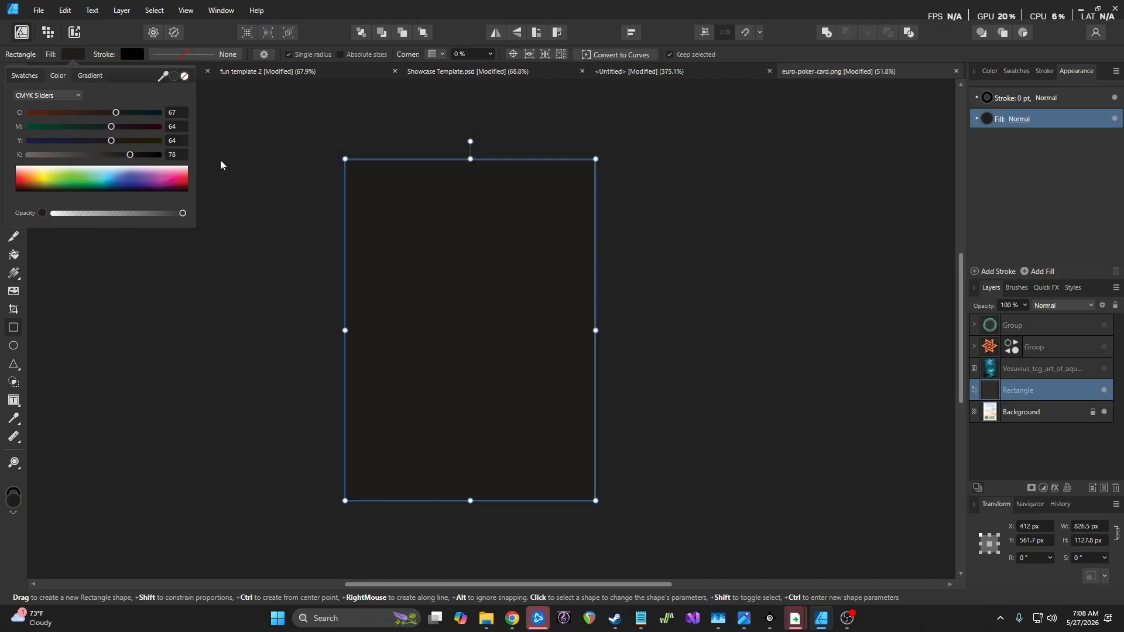
click(116, 189)
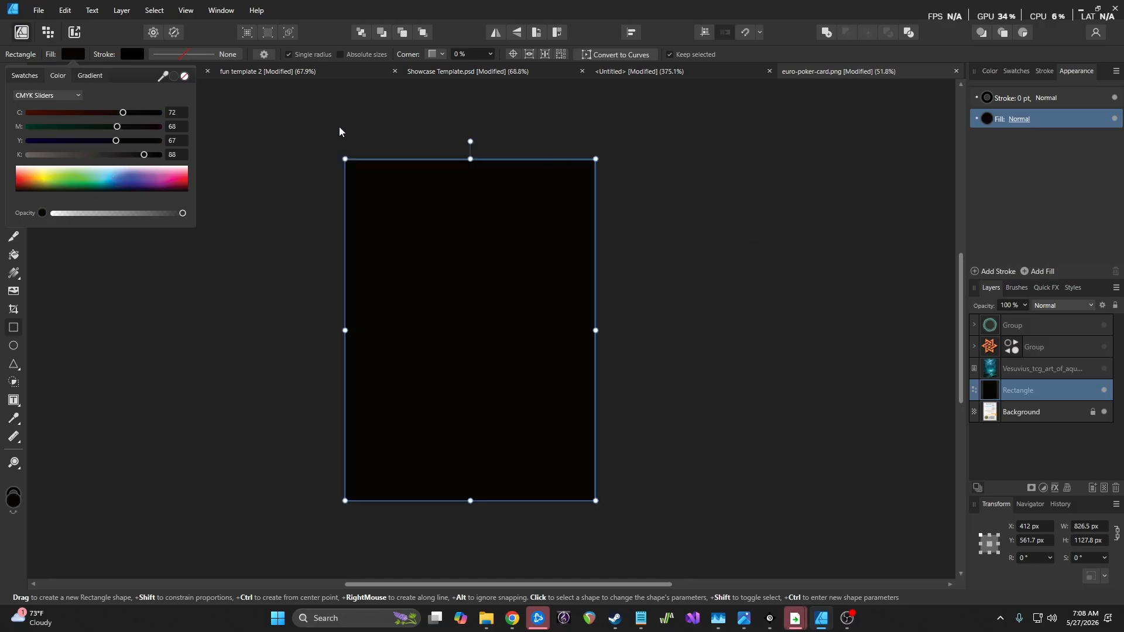
click(657, 183)
Move the Rectangle layer to the top of the stack and set its opacity to 71%
click(658, 182)
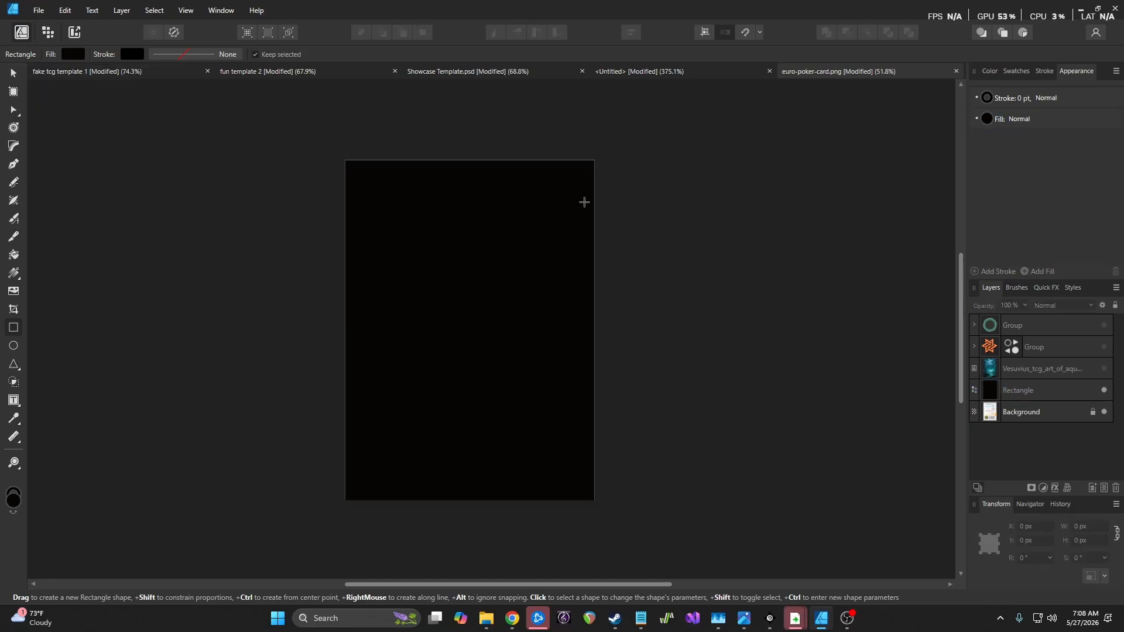
click(1047, 391)
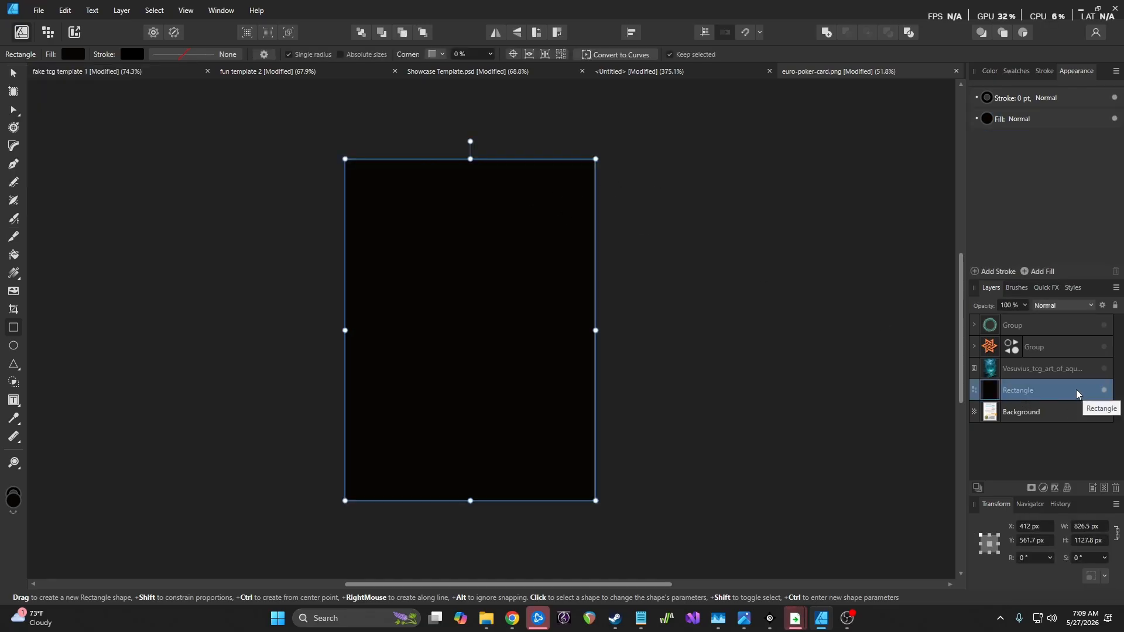
drag(1052, 389, 1044, 318)
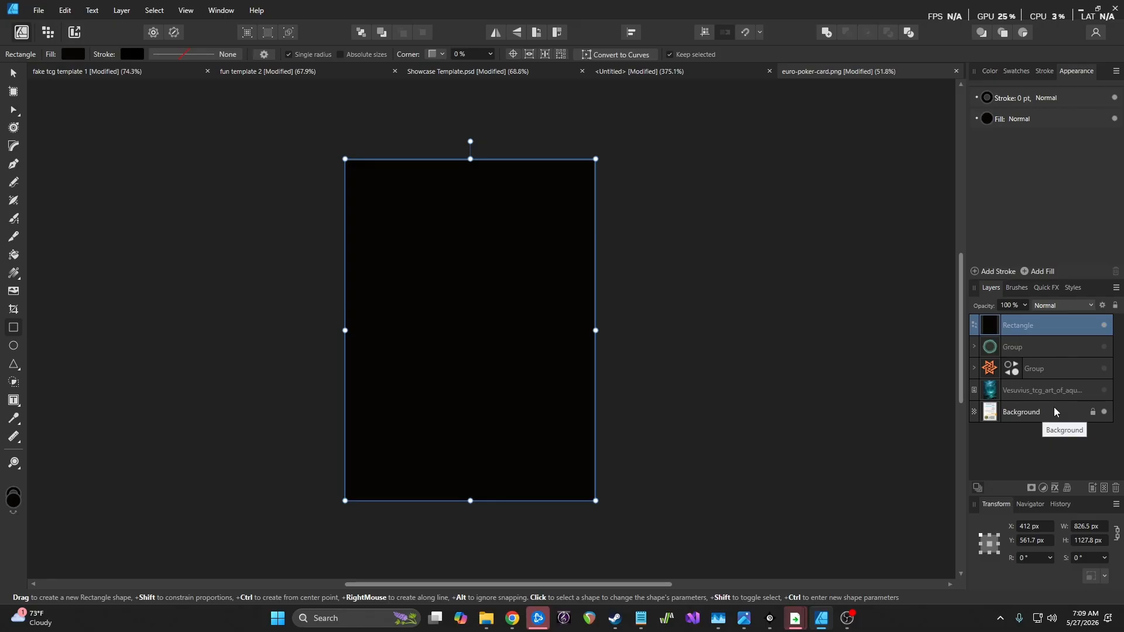
click(1026, 306)
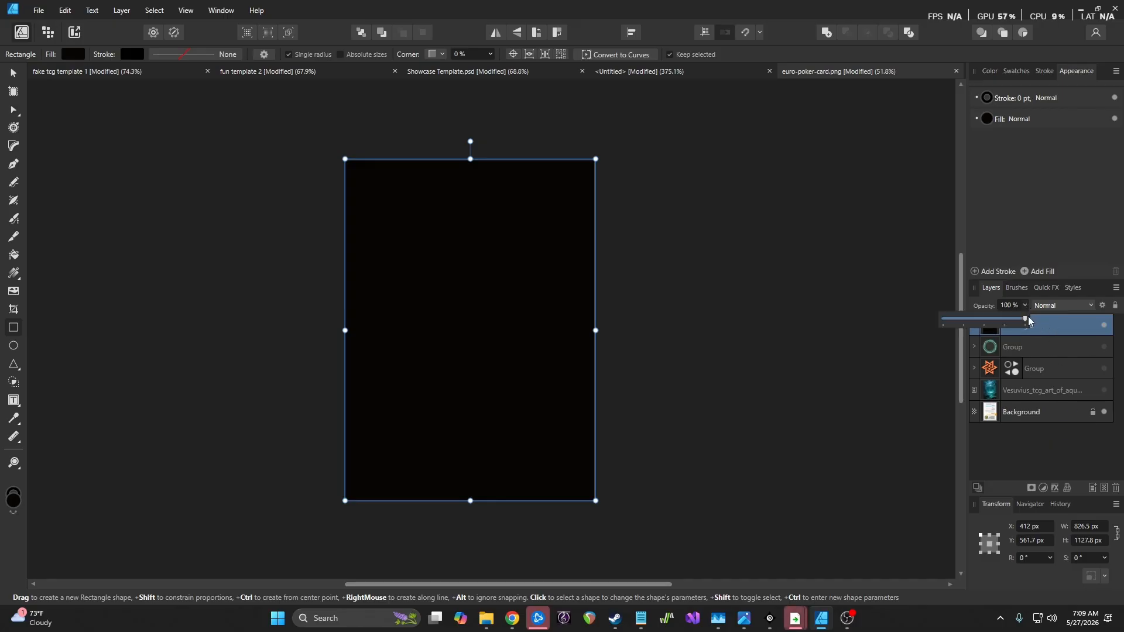
drag(1026, 319, 1002, 321)
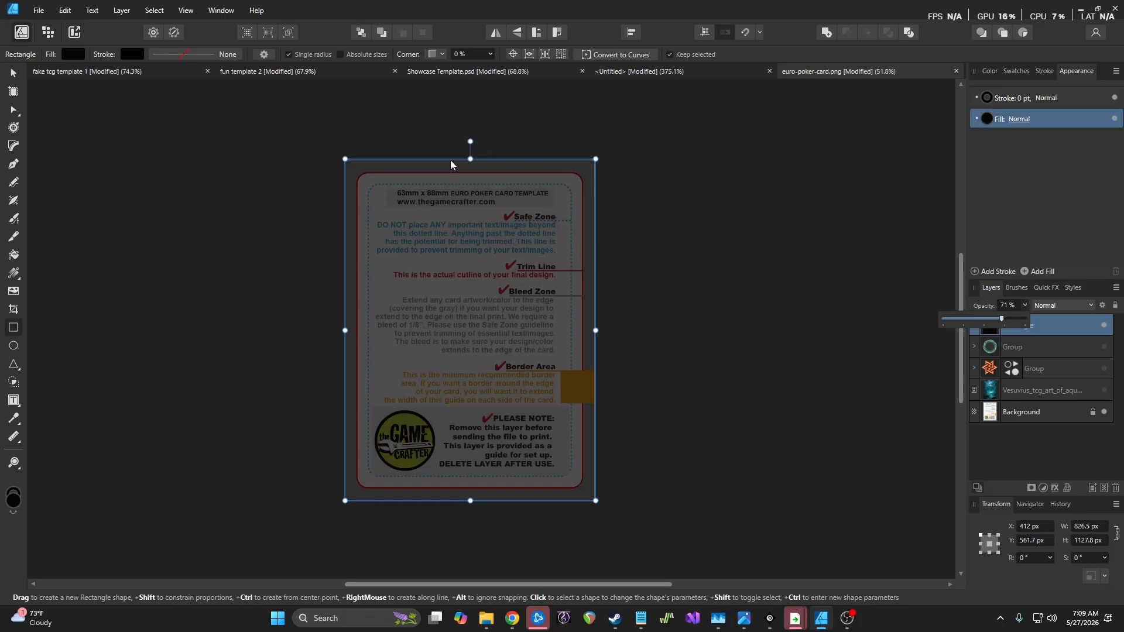
Zoom in to check the translucent rectangle's edges against the template, then close the opacity slider
scroll(421, 321, up, 5)
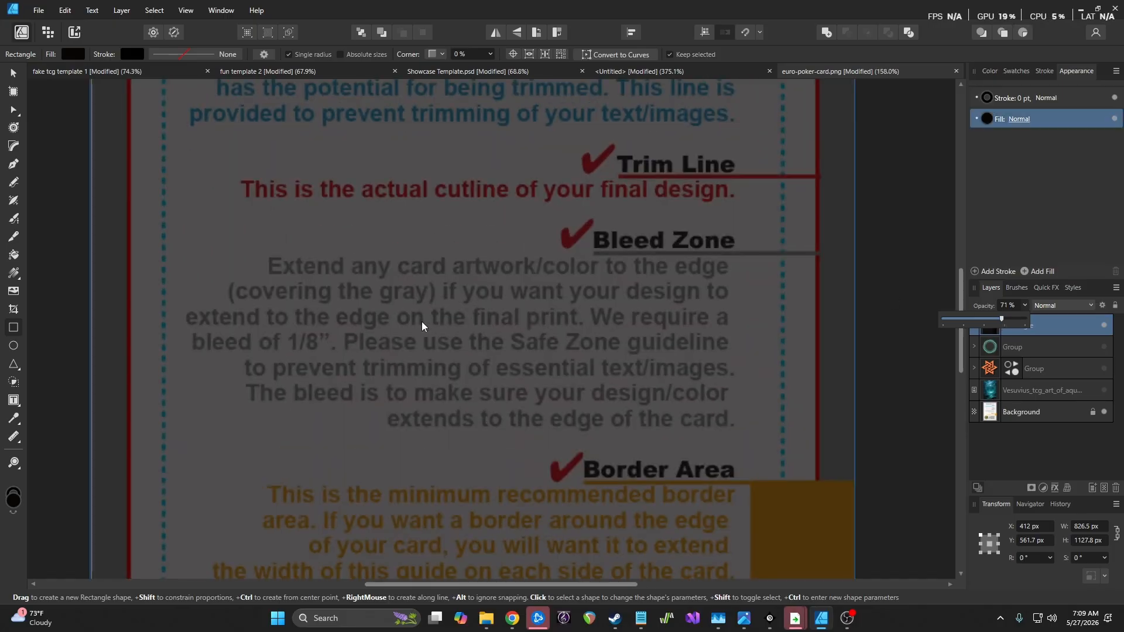
scroll(350, 310, up, 3)
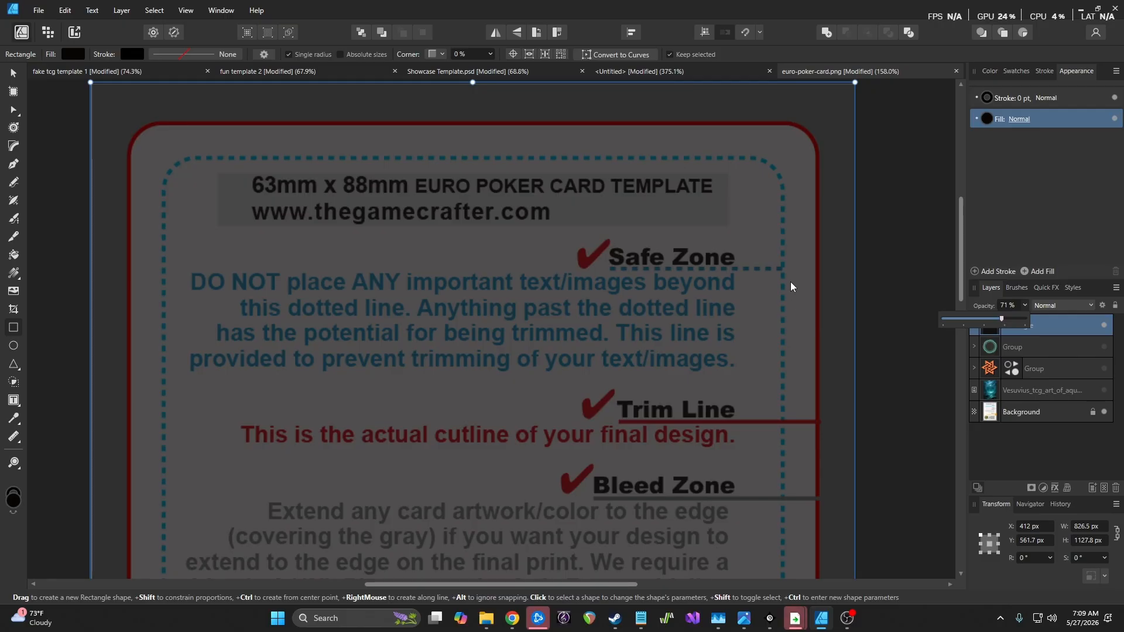
scroll(791, 282, down, 3)
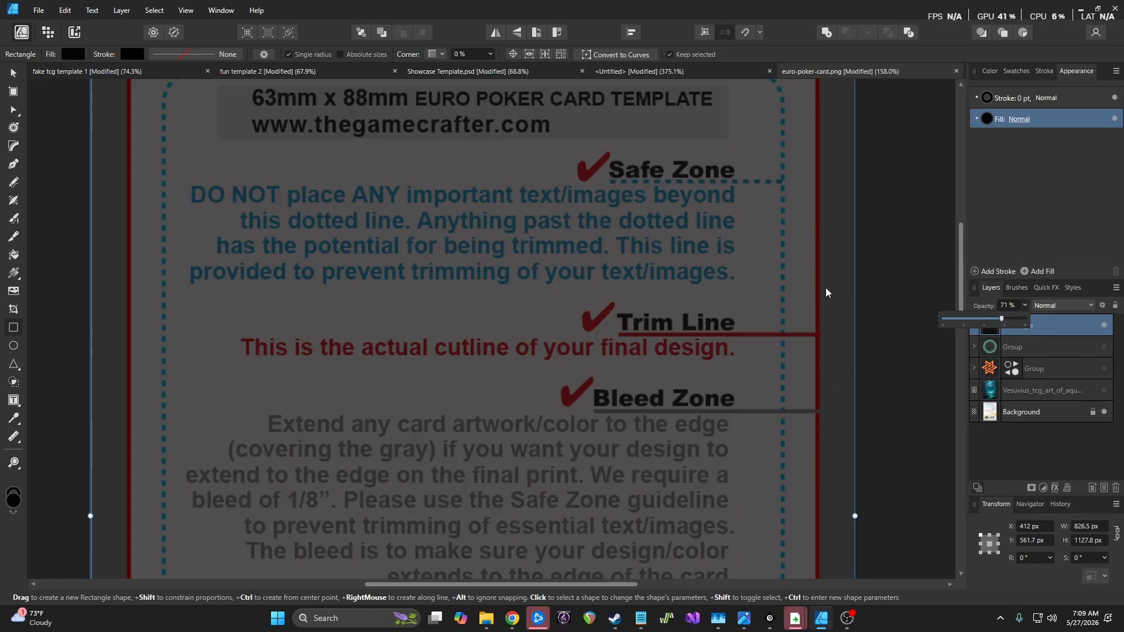
scroll(750, 309, down, 2)
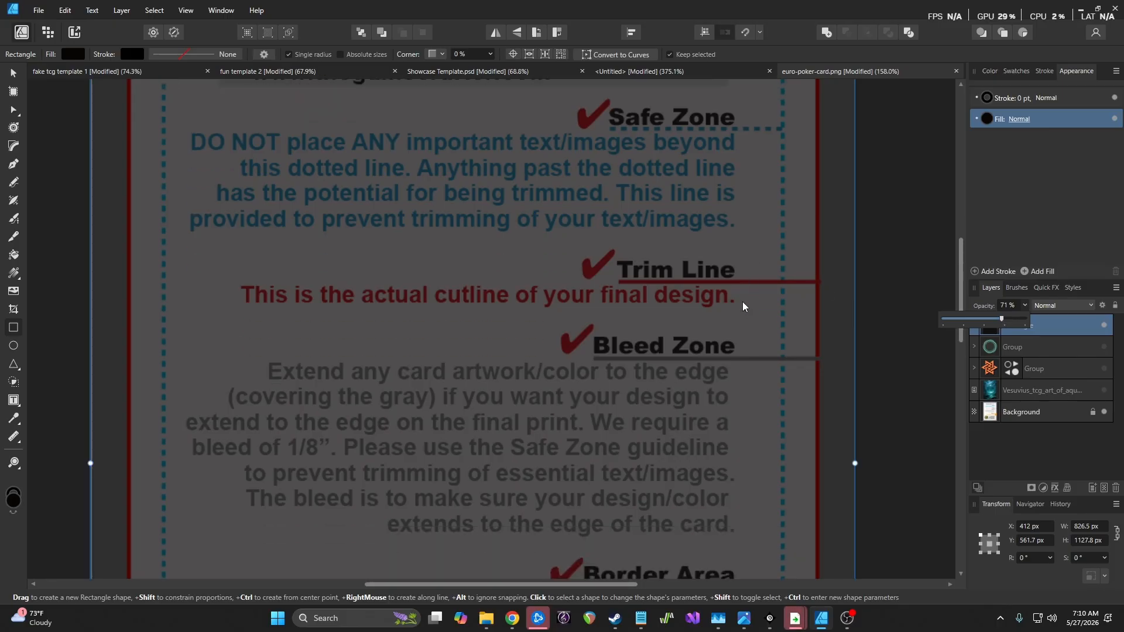
scroll(647, 306, down, 1)
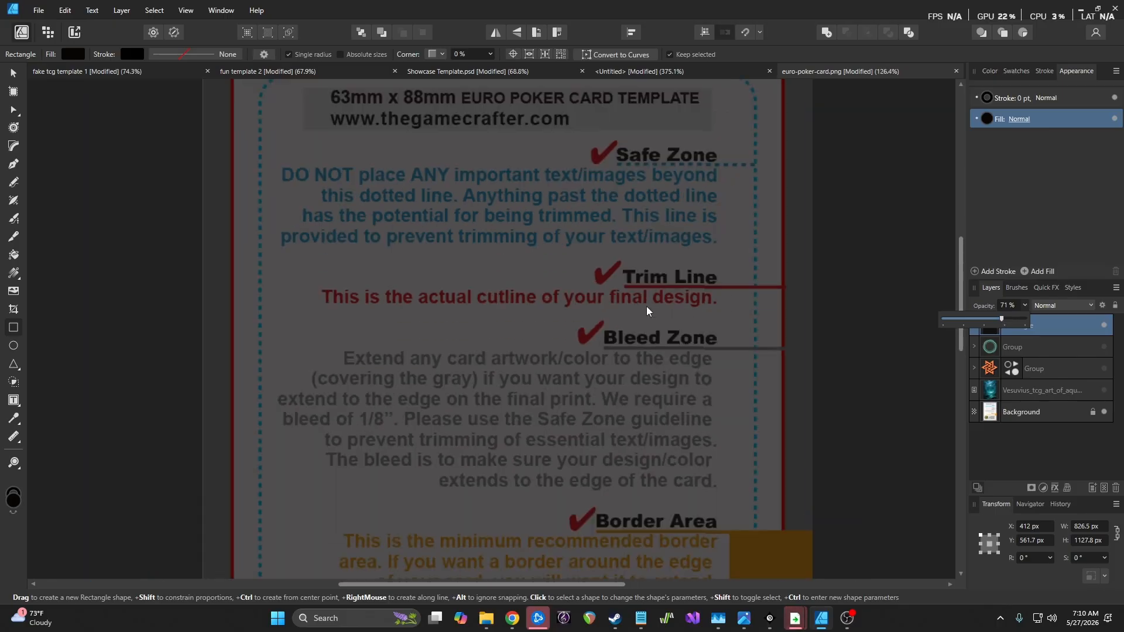
scroll(648, 307, down, 1)
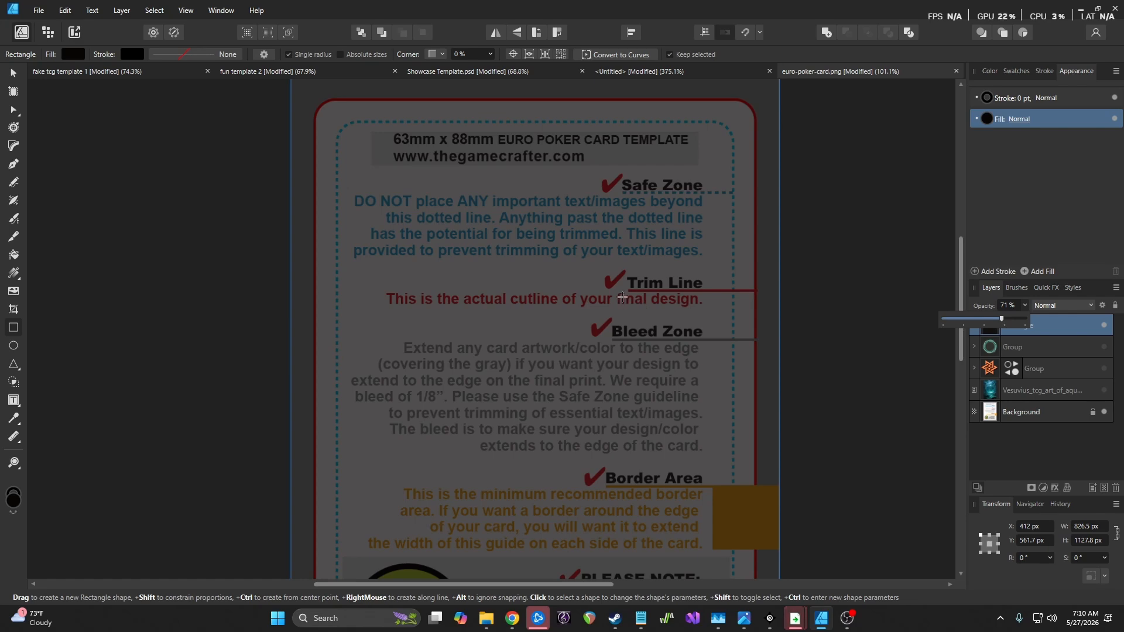
scroll(623, 296, down, 2)
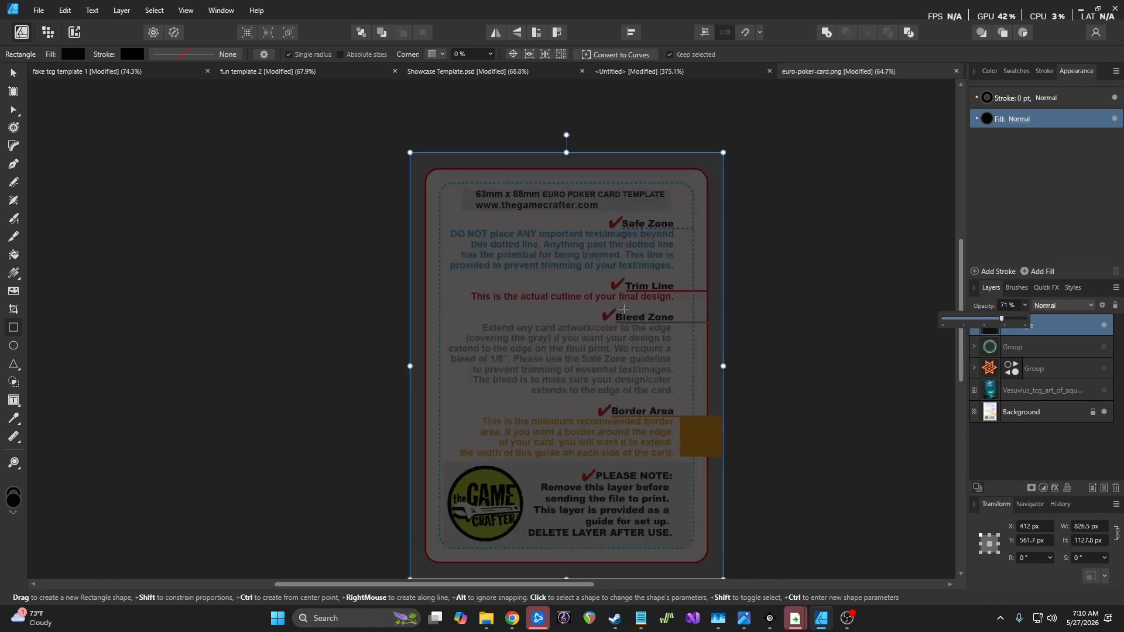
click(1035, 458)
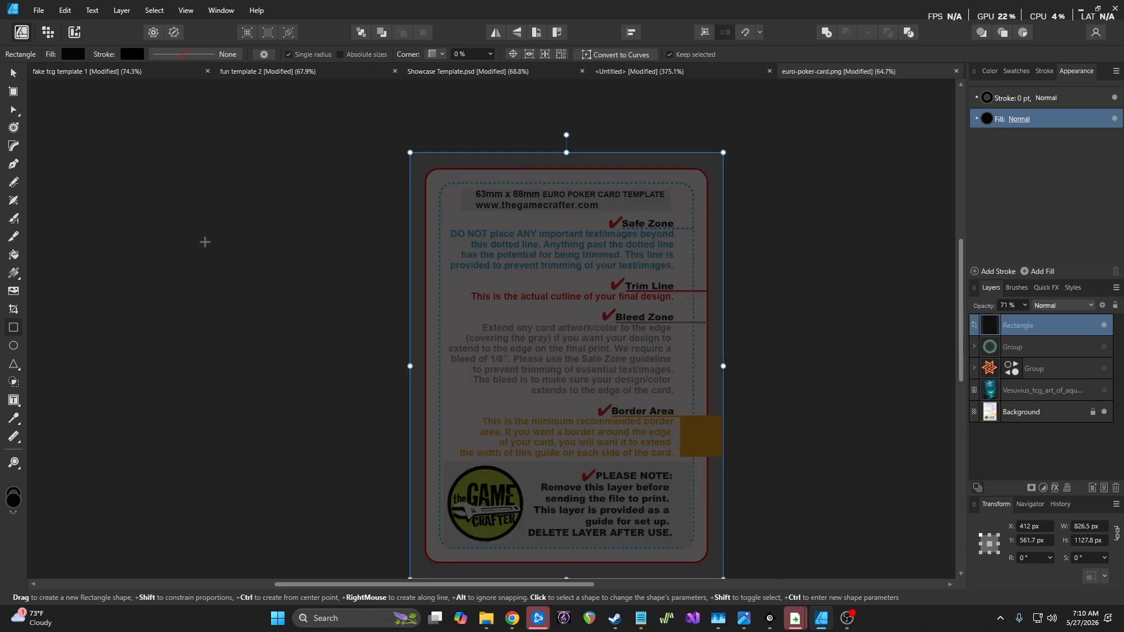
Draw a black rounded rectangle with 4% corners inside the card's safe zone
click(14, 365)
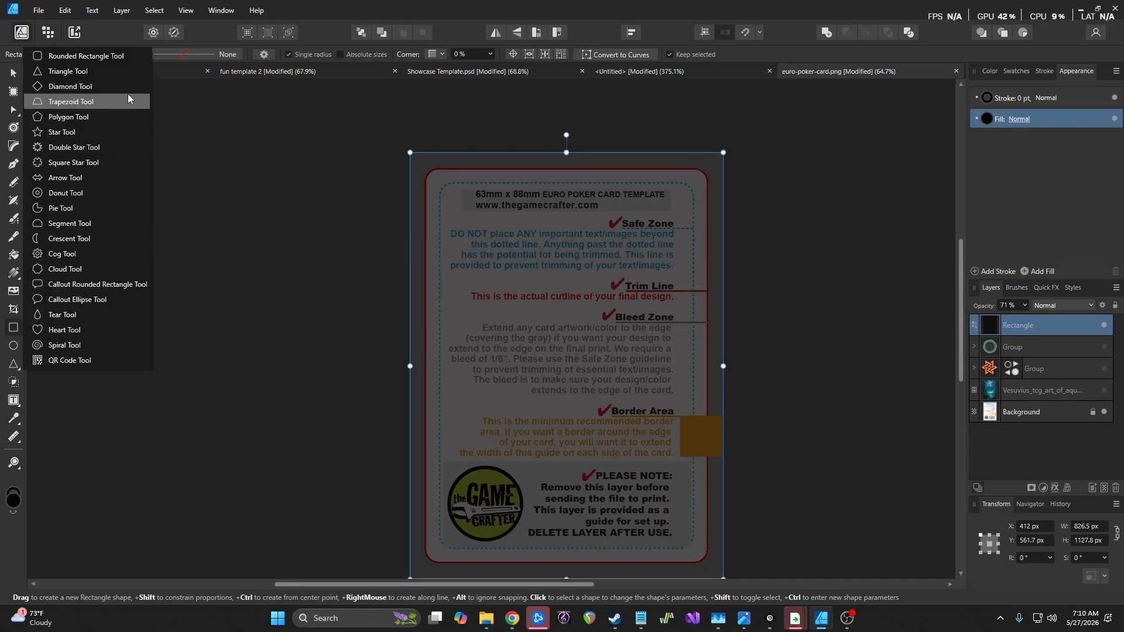
click(117, 57)
click(490, 54)
drag(489, 68, 496, 69)
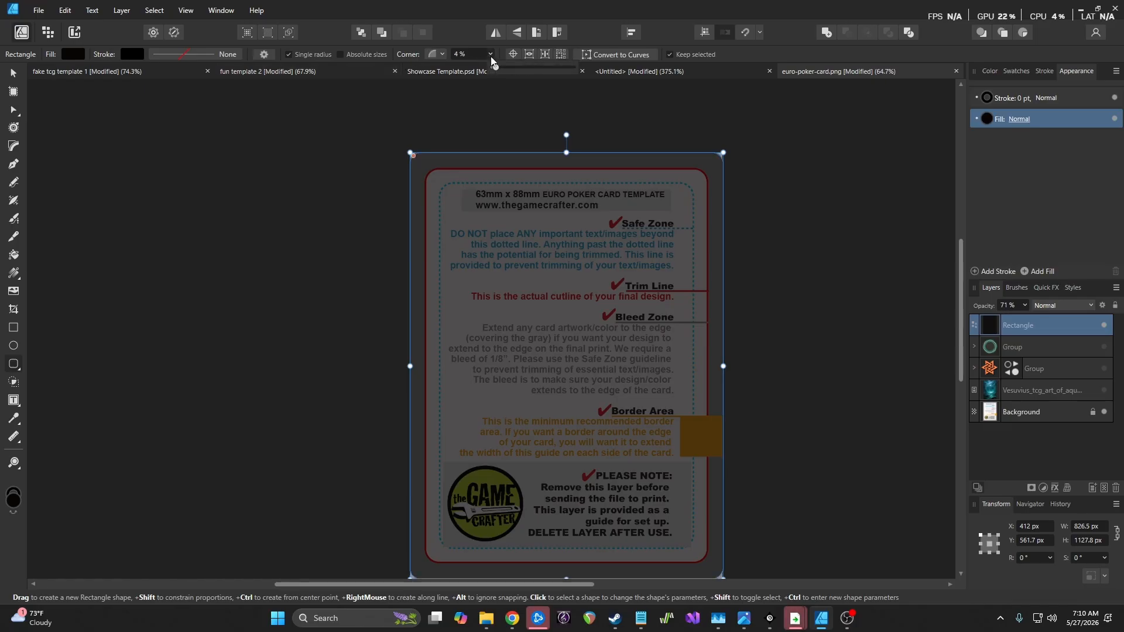
drag(439, 190, 695, 544)
Extend the inner rectangle's top edge upward and widen it toward the left
scroll(517, 239, up, 2)
scroll(594, 234, up, 3)
scroll(630, 233, up, 2)
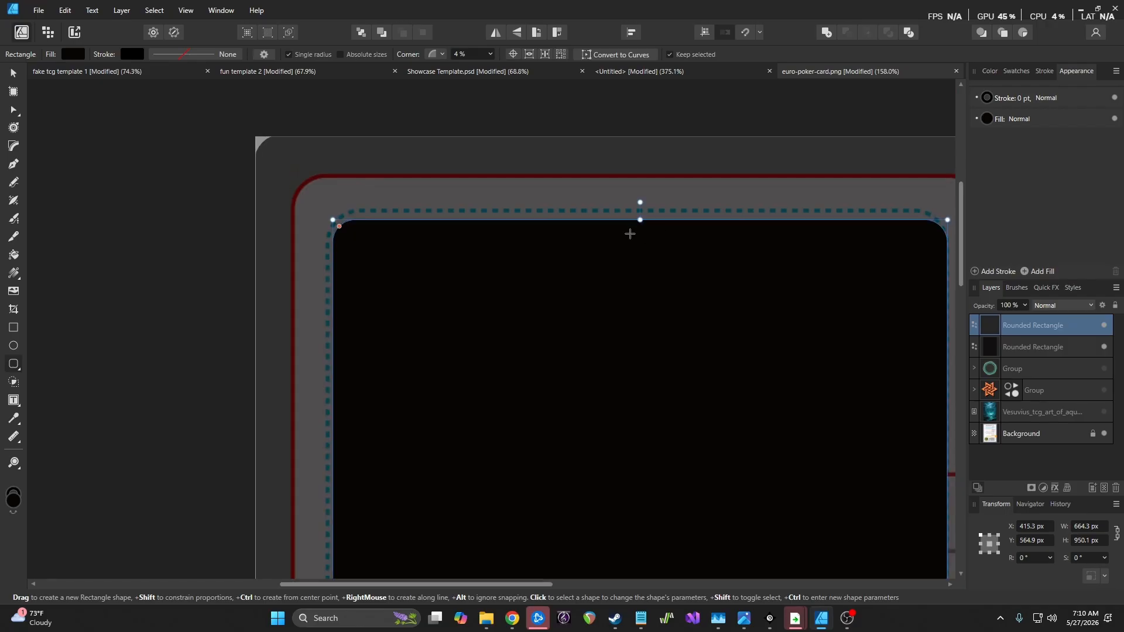
drag(641, 216, 643, 211)
scroll(367, 388, down, 4)
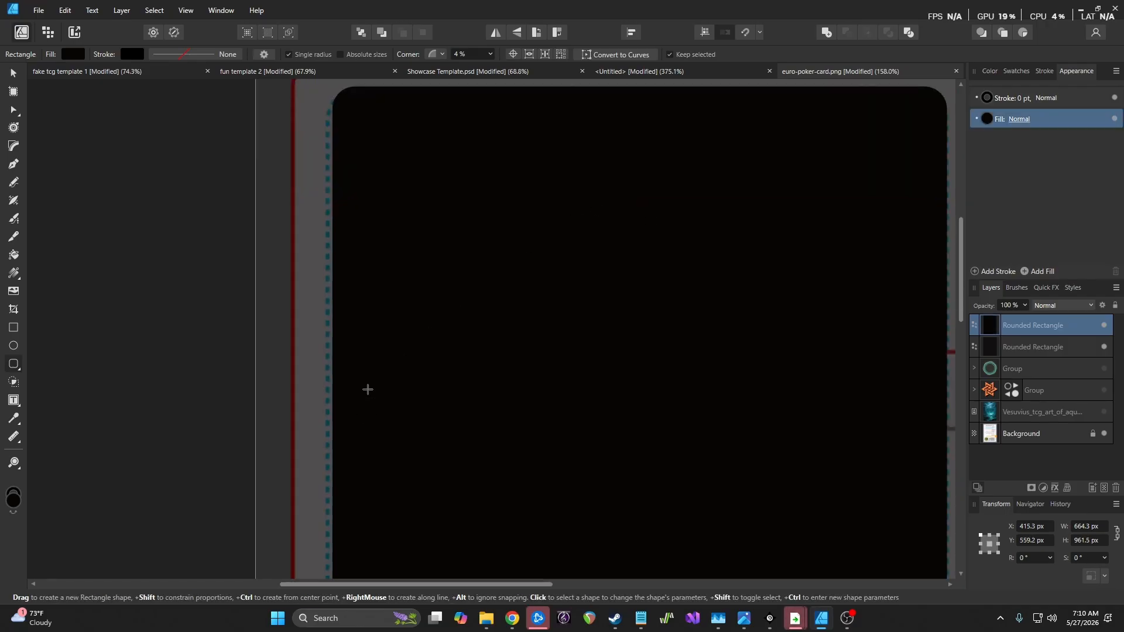
drag(332, 460, 326, 461)
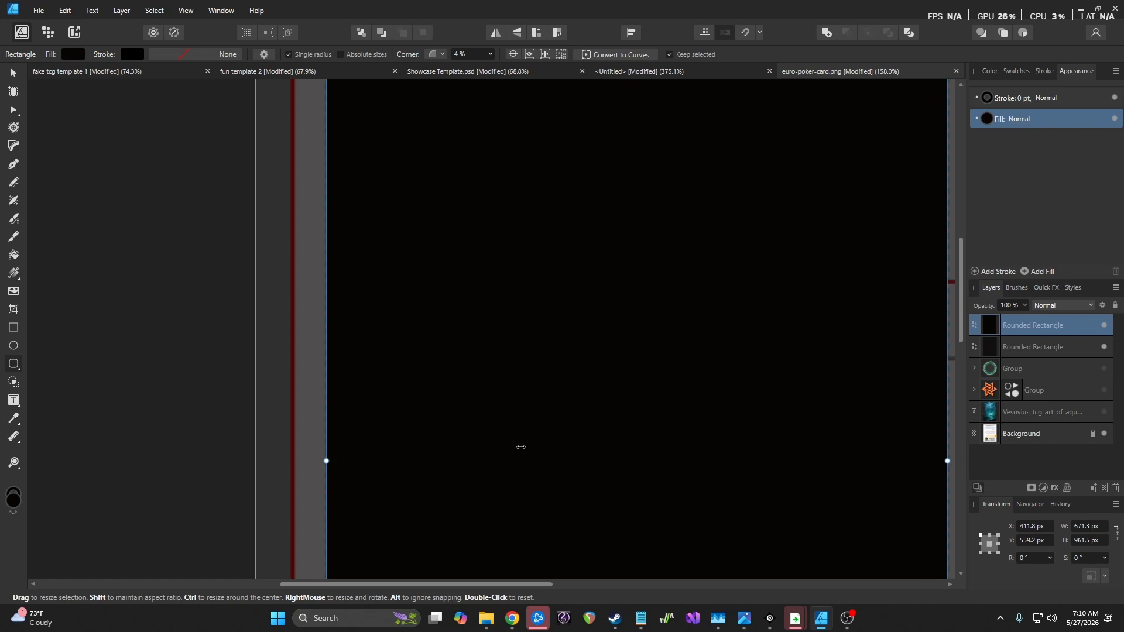
mouse_move(643, 571)
mouse_down()
mouse_move(682, 573)
mouse_move(644, 572)
mouse_up()
Fine-tune its width and bottom edge to 672.6 × 968.5 px, then select it with the outer rectangle
scroll(544, 318, up, 4)
scroll(545, 321, down, 5)
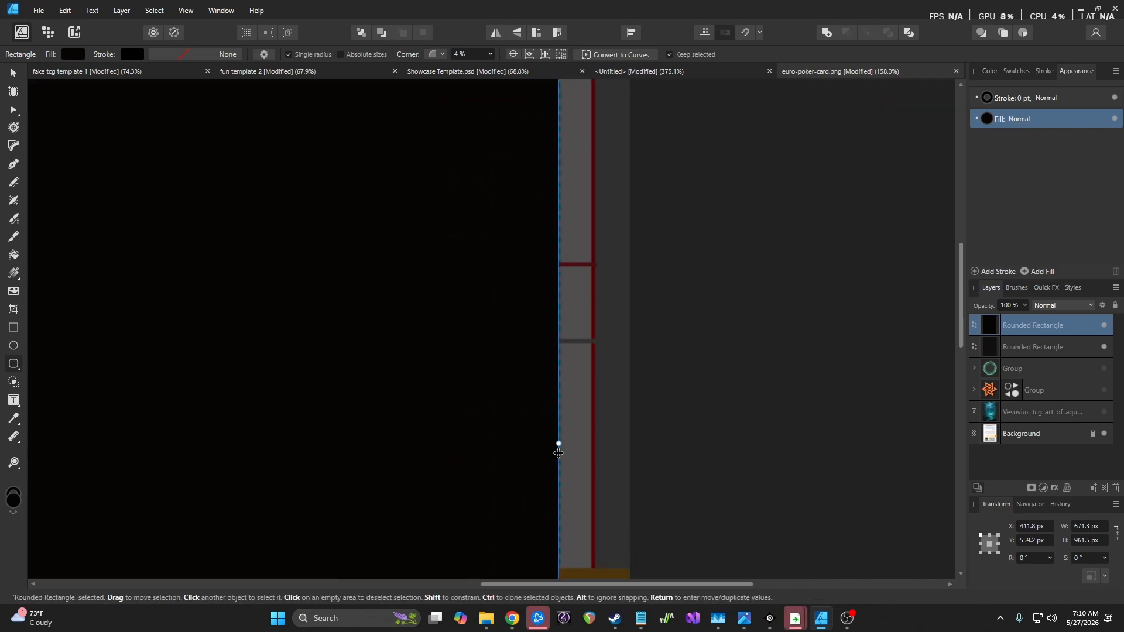
drag(562, 443, 561, 444)
scroll(497, 350, up, 3)
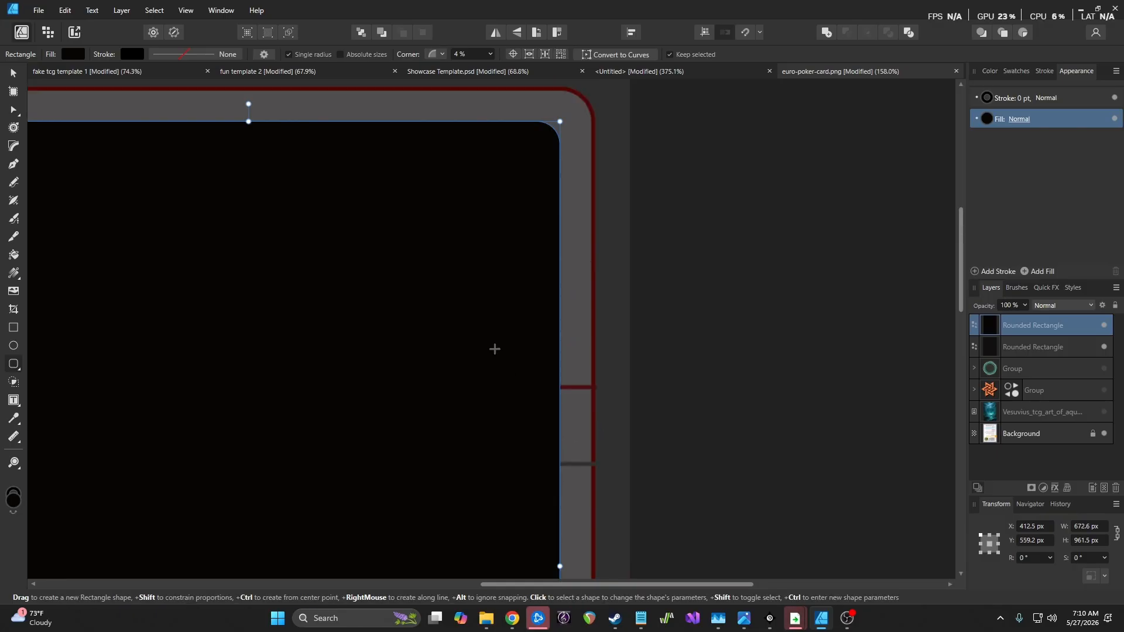
scroll(364, 254, down, 15)
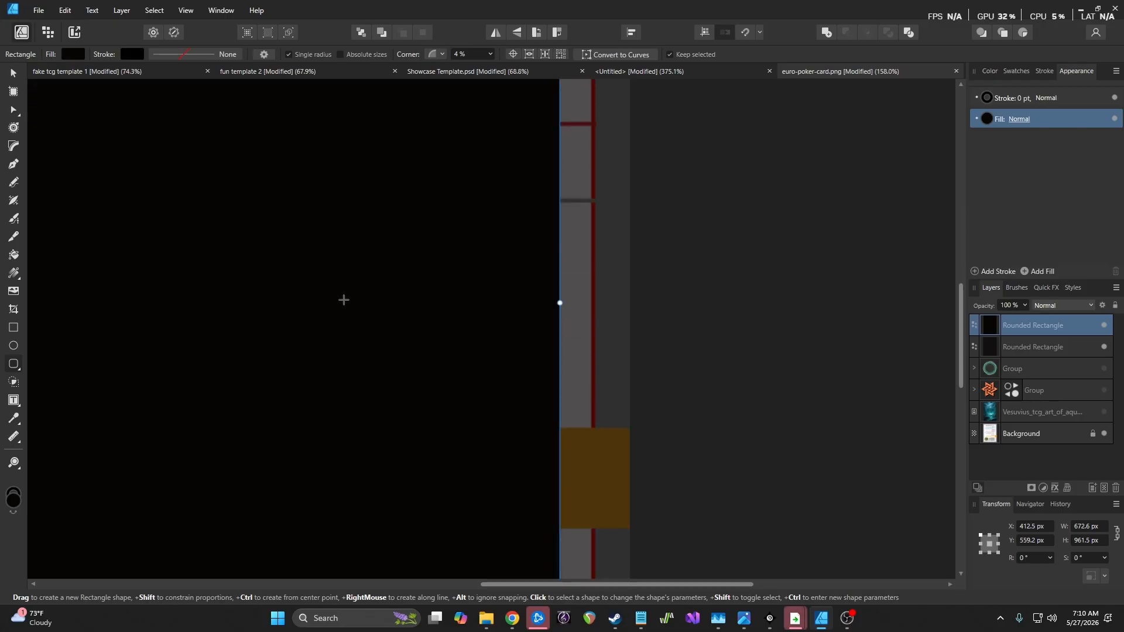
drag(249, 431, 249, 438)
drag(520, 585, 363, 552)
scroll(300, 340, up, 1)
scroll(299, 341, up, 8)
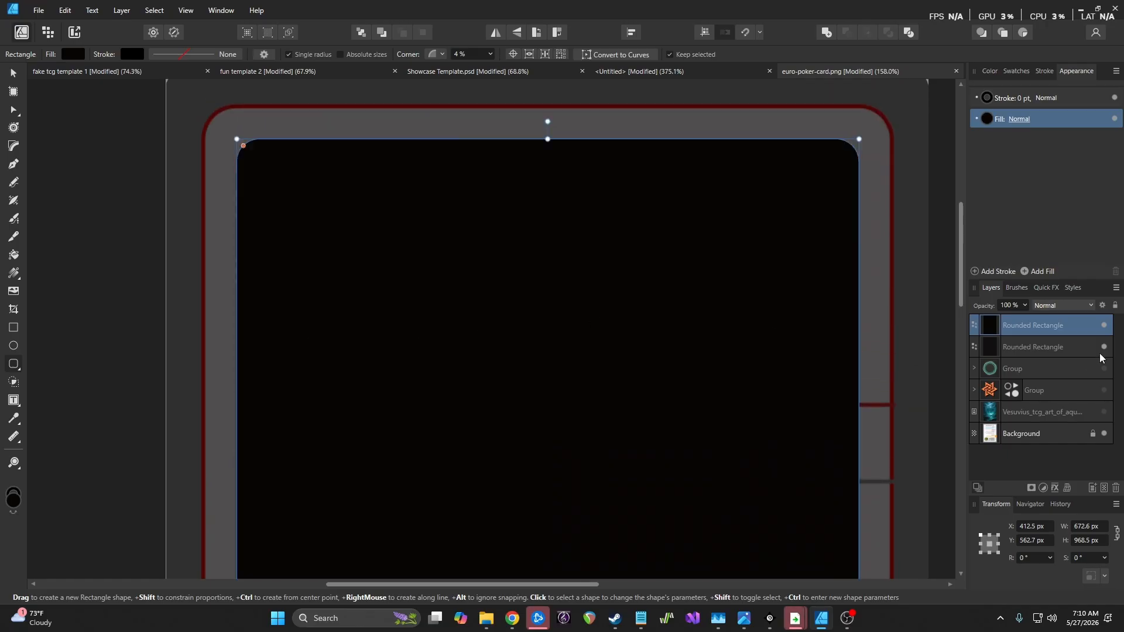
shift+click(1054, 348)
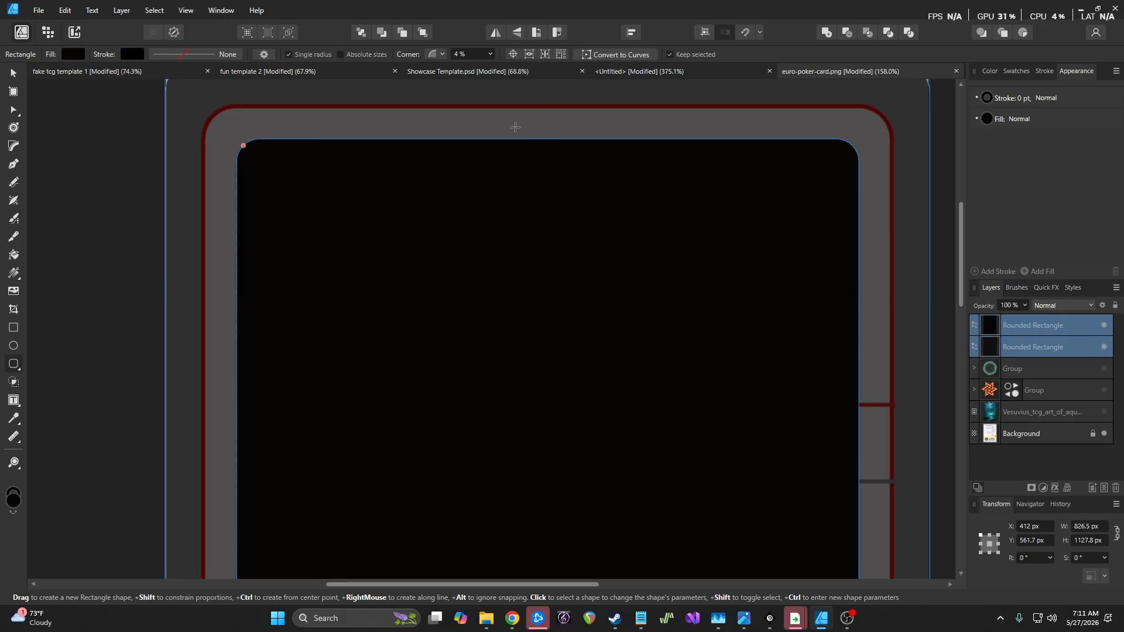
click(121, 11)
Subtract the inner rectangle from the outer one and raise the frame's opacity to 100%
mouse_move(146, 123)
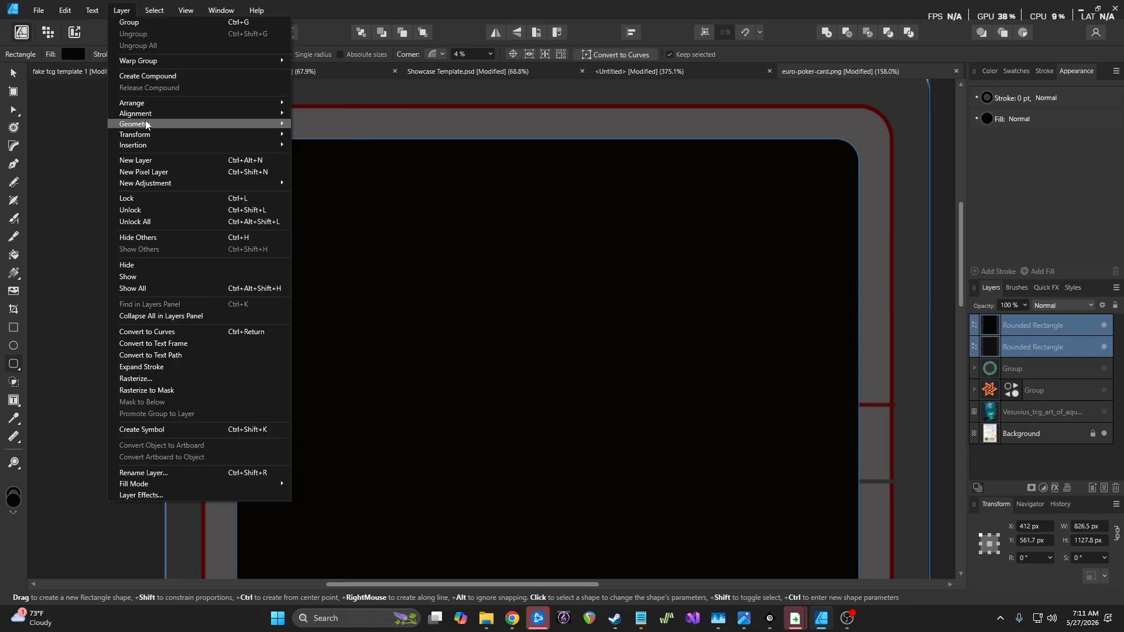
click(331, 137)
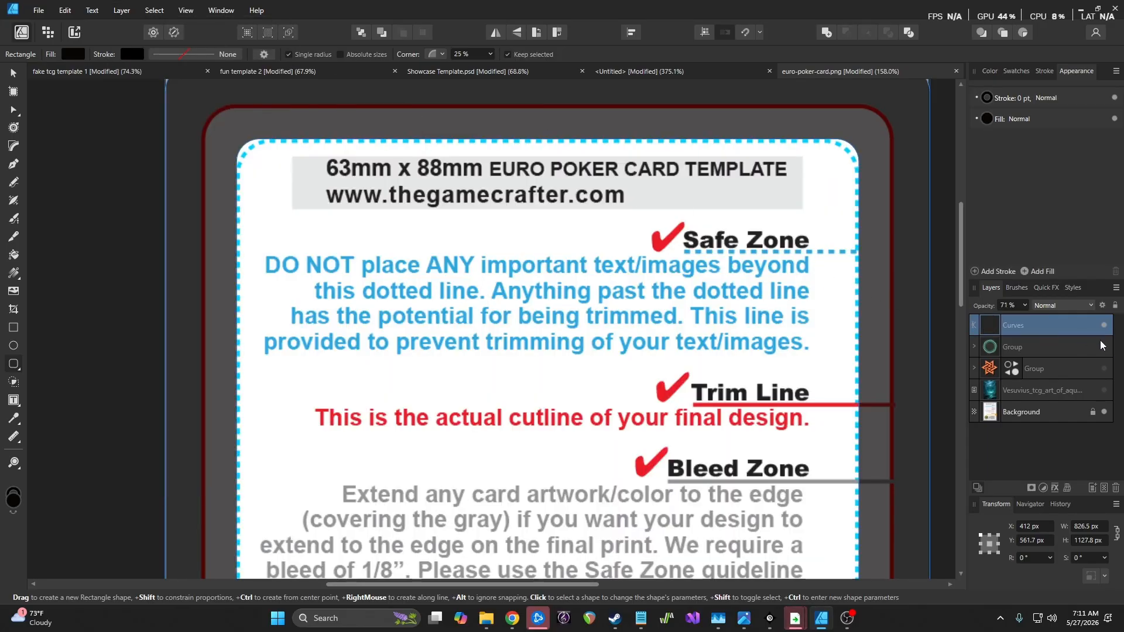
click(1025, 306)
drag(1026, 320, 1057, 330)
scroll(742, 272, down, 5)
scroll(741, 273, up, 3)
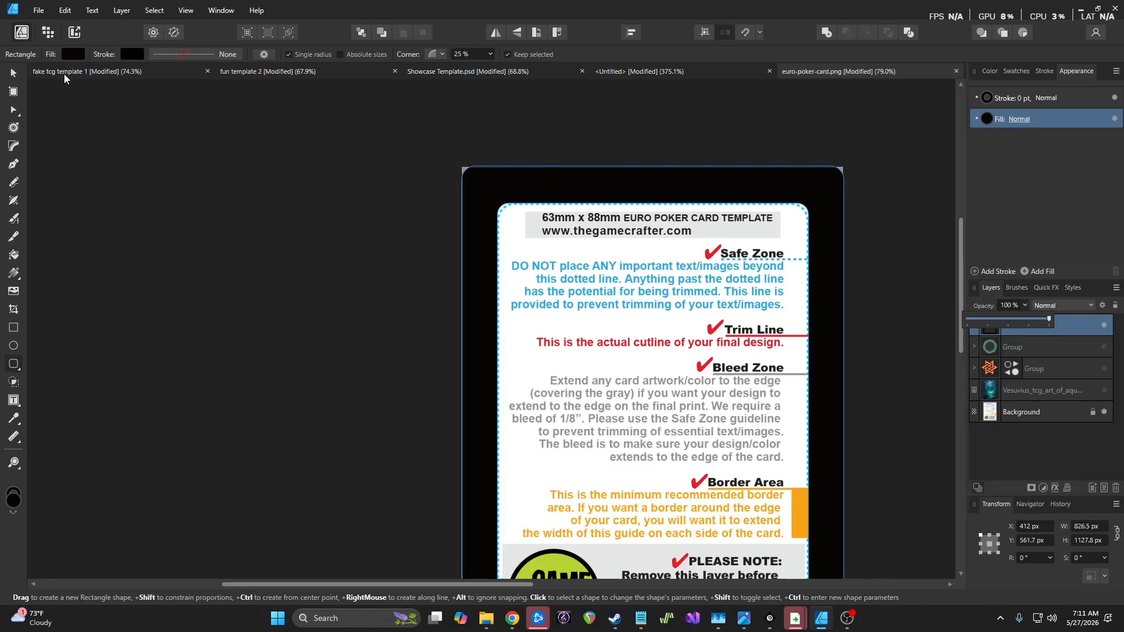
Zoom in to check the frame's corner, then deselect the black frame
click(15, 71)
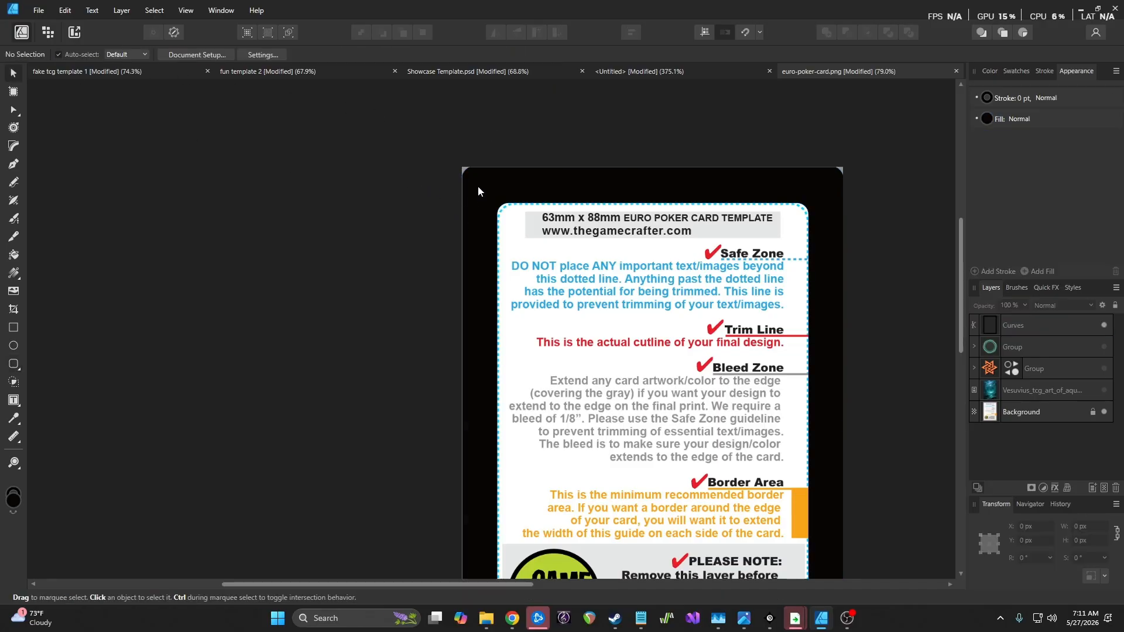
scroll(460, 164, up, 4)
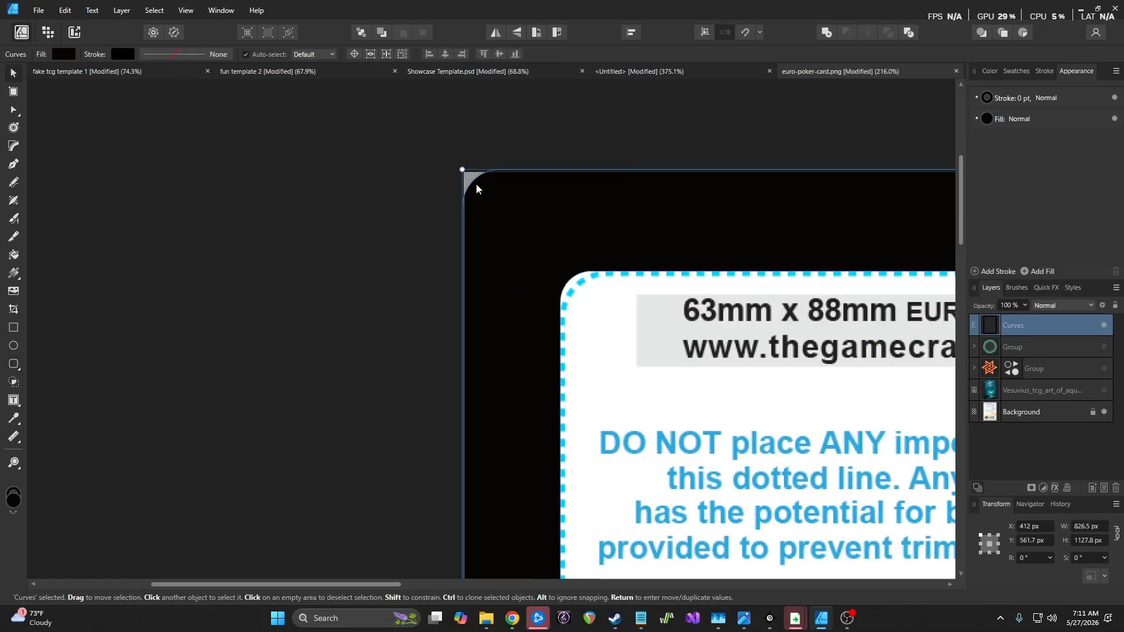
scroll(479, 185, up, 4)
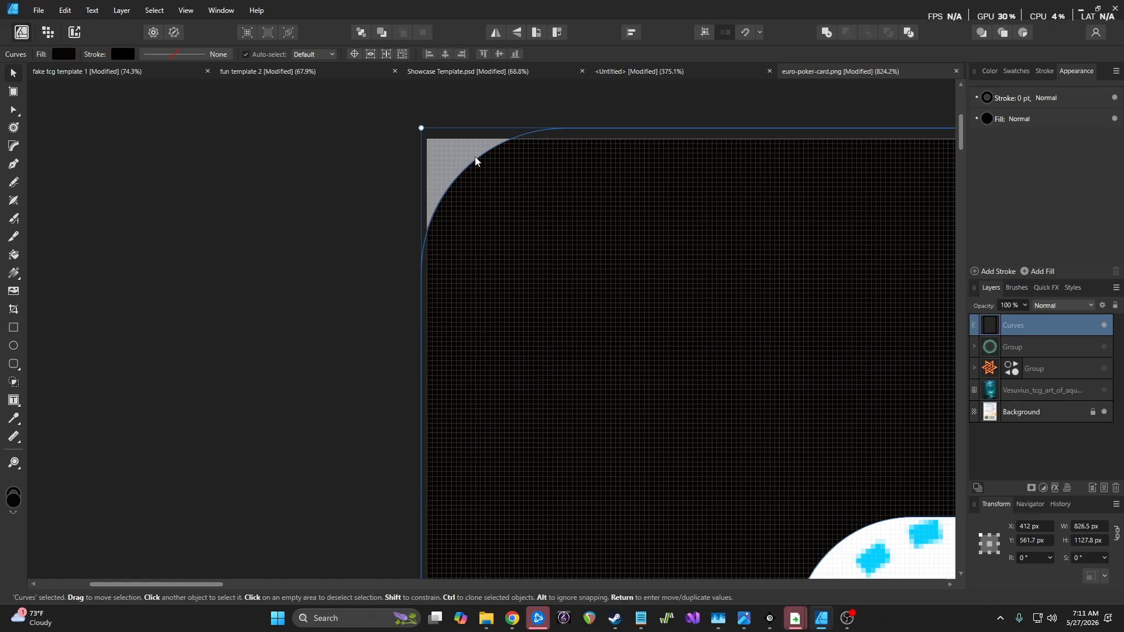
scroll(449, 207, down, 2)
scroll(447, 205, down, 5)
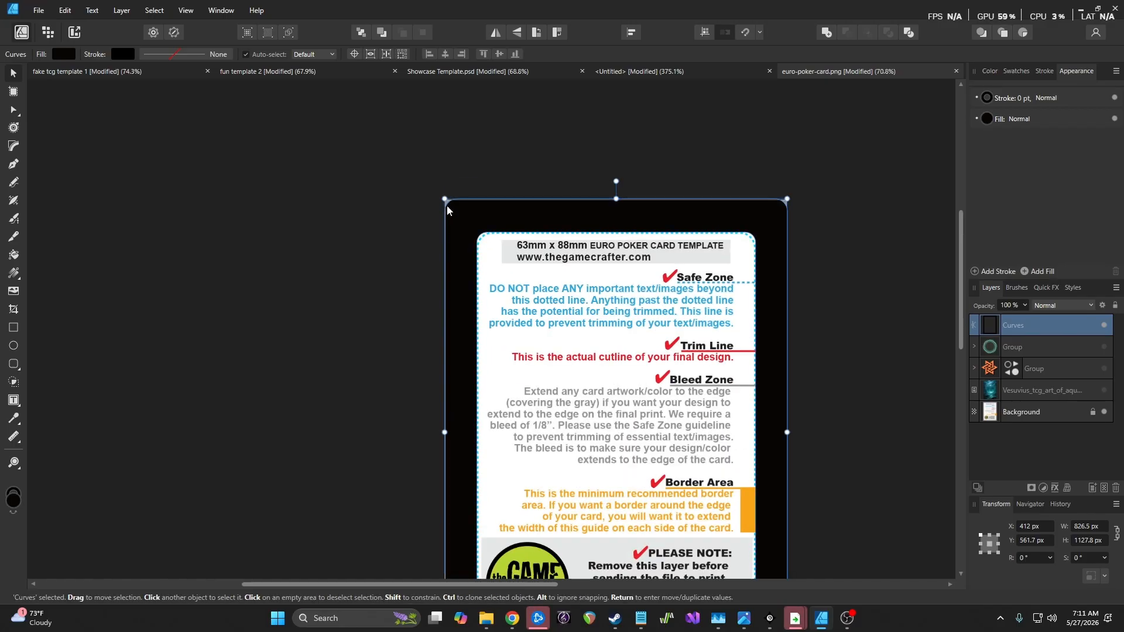
scroll(437, 212, up, 2)
scroll(436, 217, down, 3)
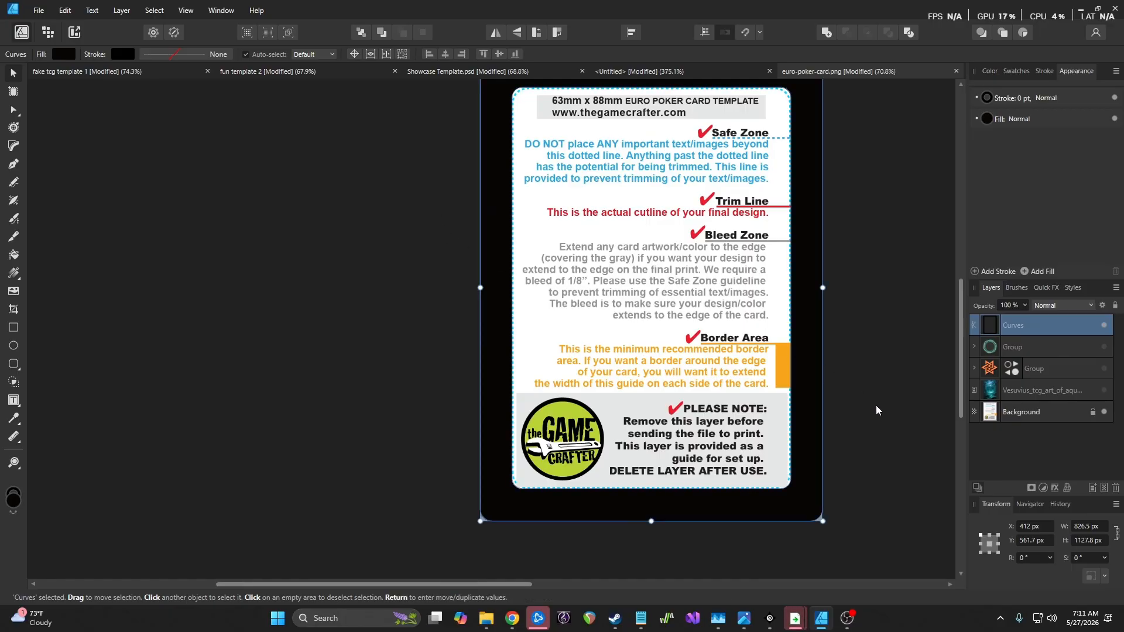
click(865, 359)
scroll(692, 321, up, 1)
scroll(692, 321, up, 1)
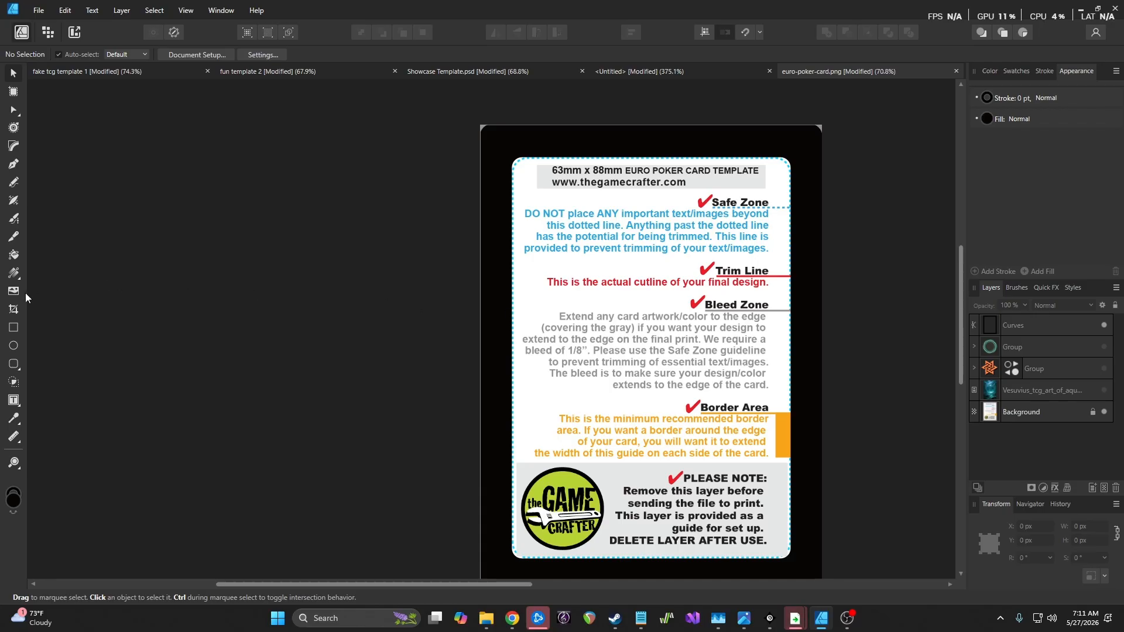
Draw a bar across the card's bottom, fill it dark grey (K 53), and move it beneath the frame
click(13, 331)
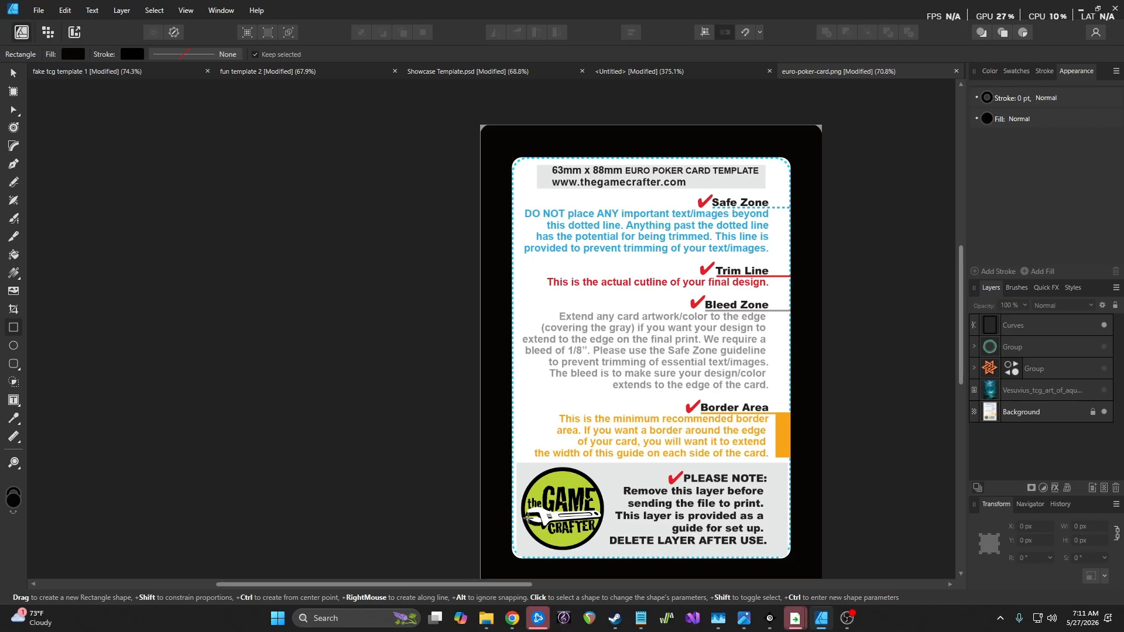
scroll(630, 453, down, 2)
scroll(631, 454, up, 5)
scroll(589, 427, down, 2)
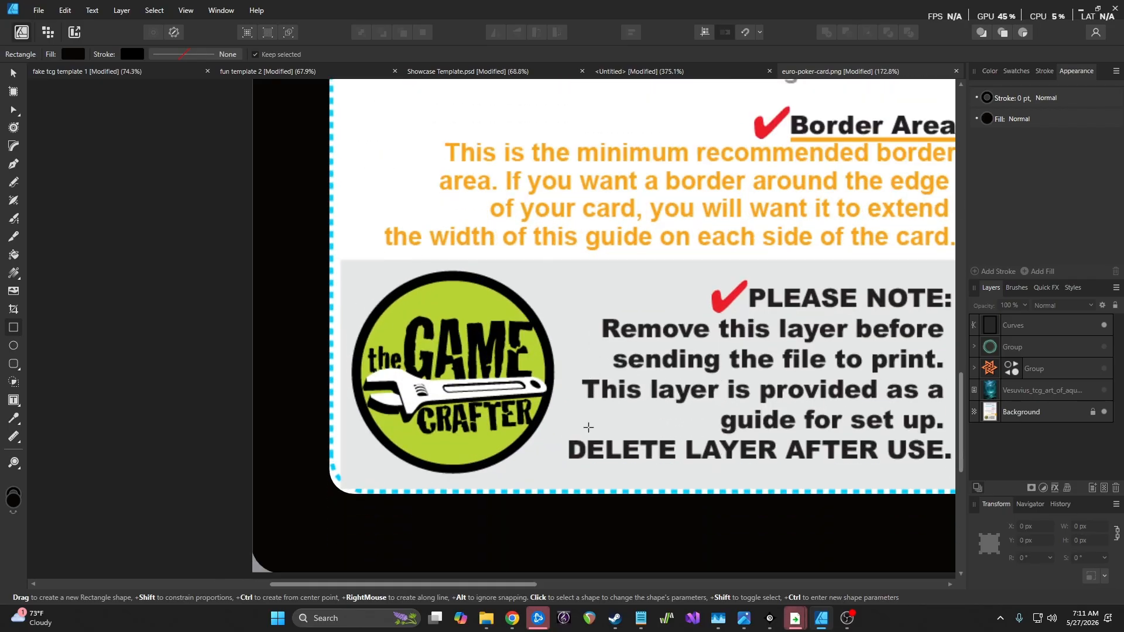
scroll(526, 449, down, 2)
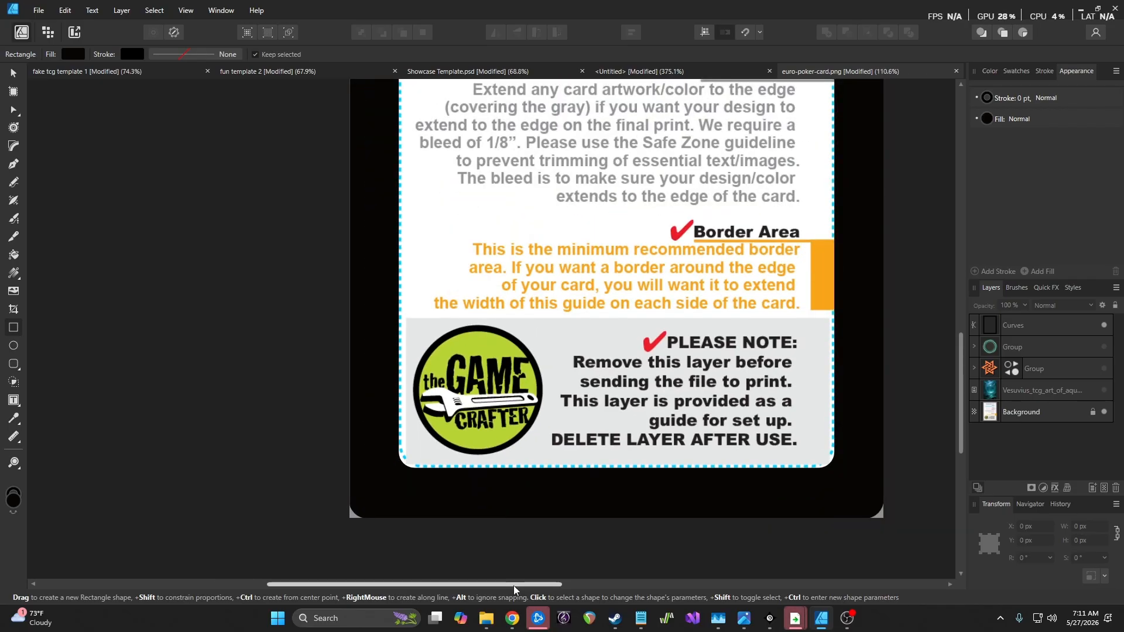
drag(515, 586, 553, 586)
drag(318, 427, 787, 472)
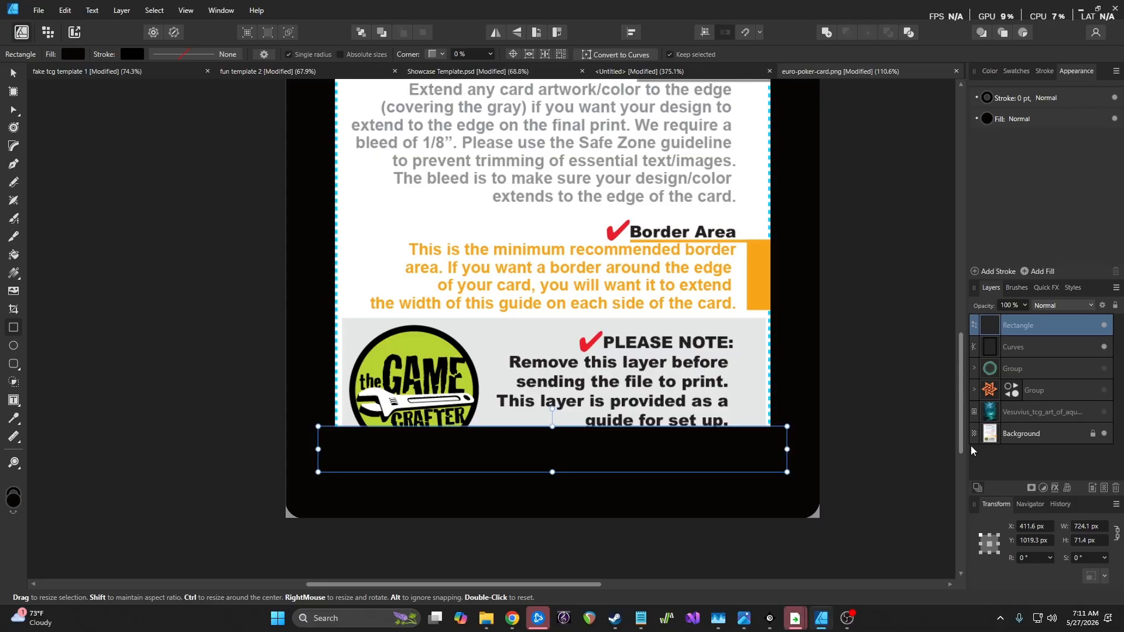
click(988, 119)
drag(1031, 219, 983, 220)
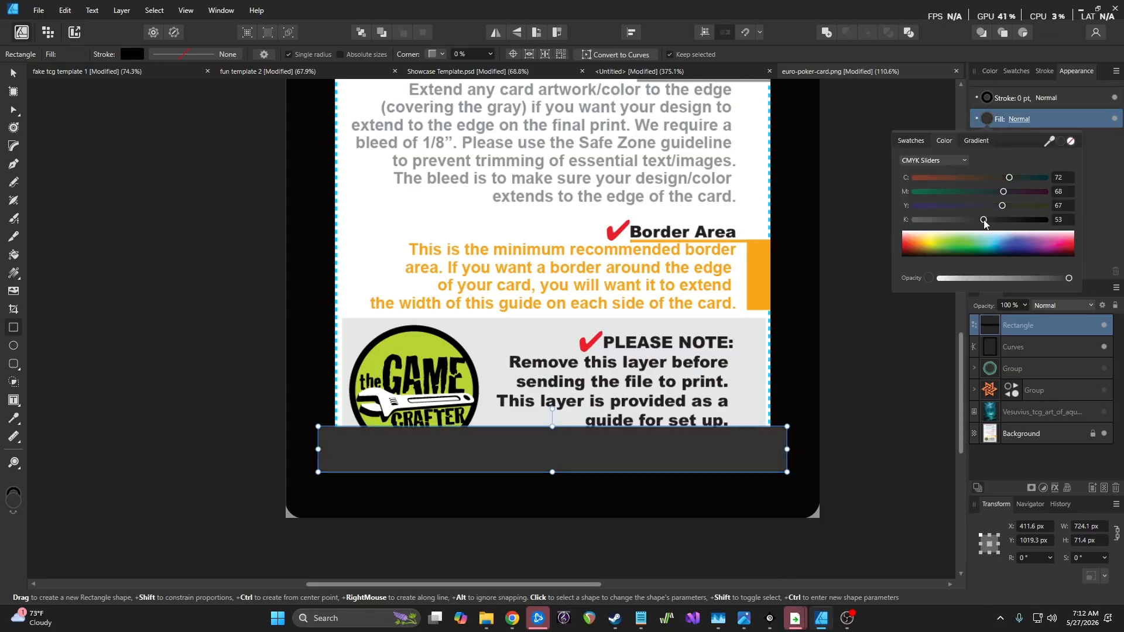
drag(1050, 330, 1025, 353)
click(904, 363)
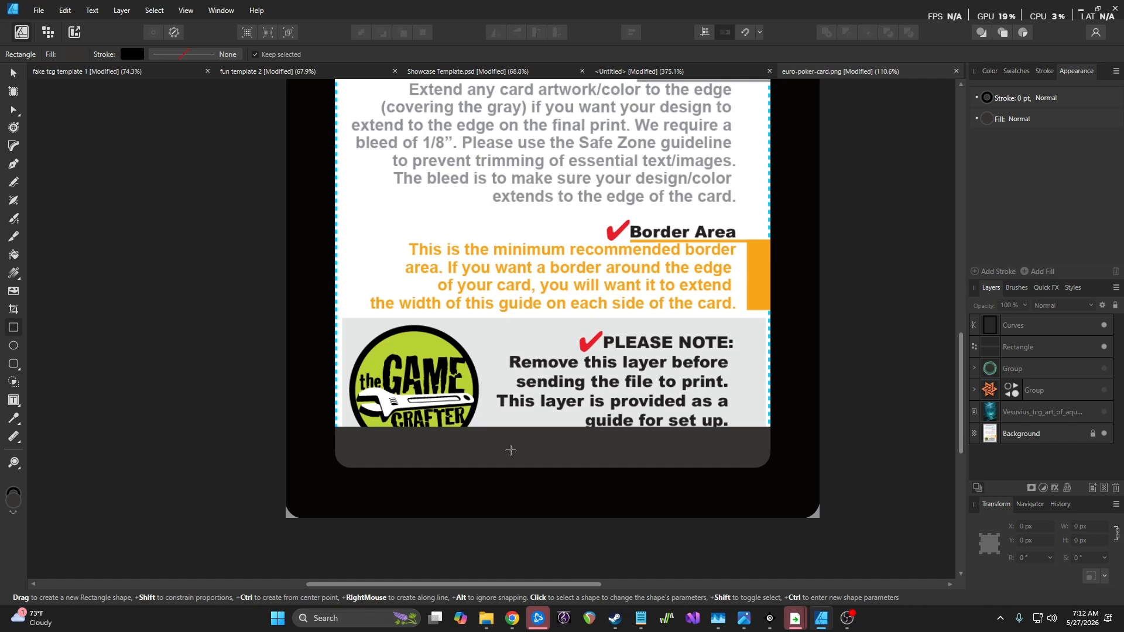
Lower the bar's top edge so it becomes a thin 724.1 × 43.4 px strip
click(1045, 349)
drag(553, 428, 553, 444)
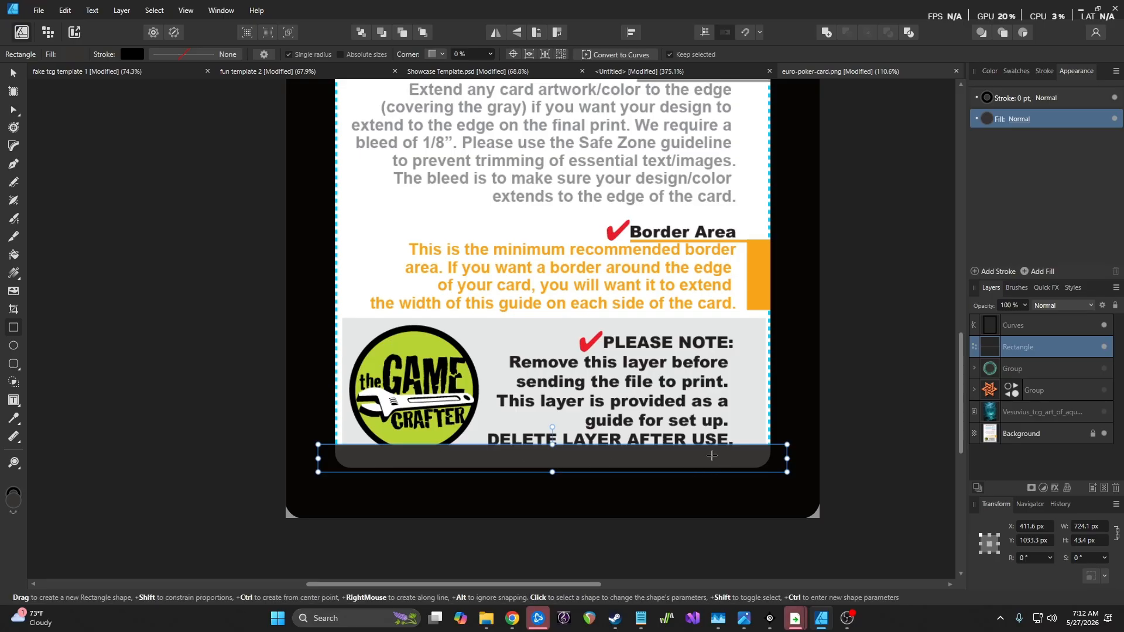
key(v)
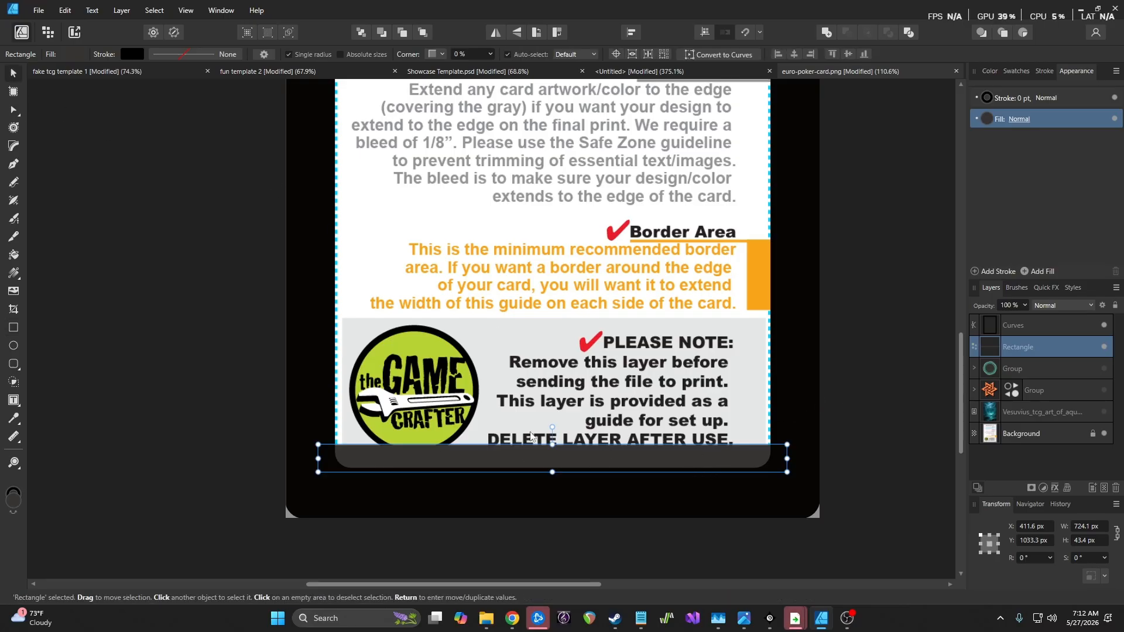
click(843, 355)
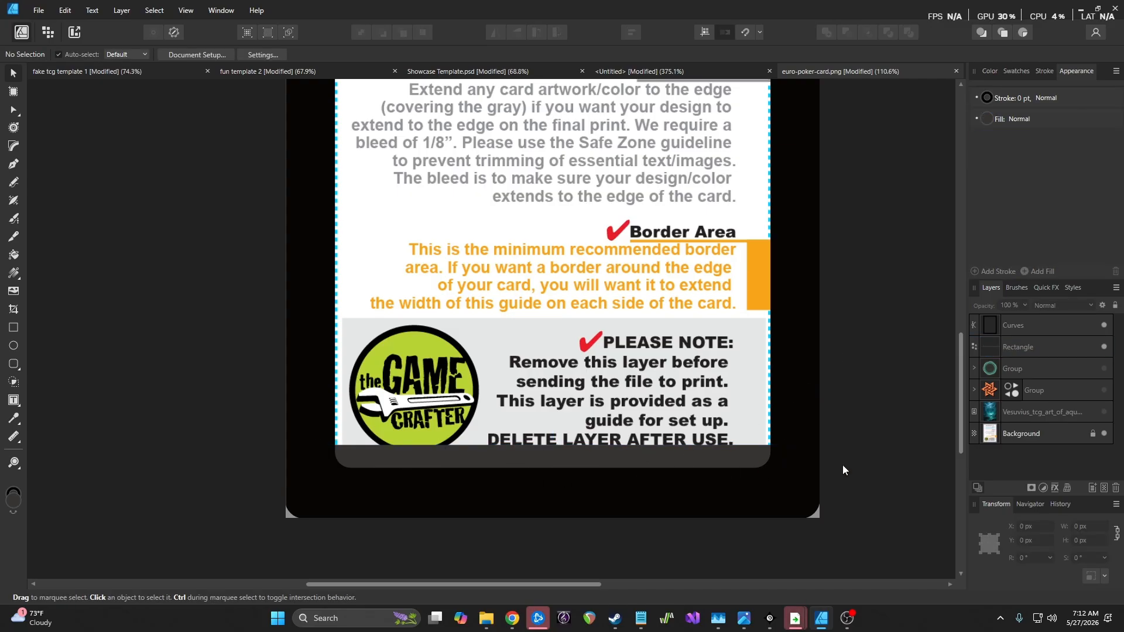
scroll(666, 382, up, 2)
scroll(666, 381, up, 5)
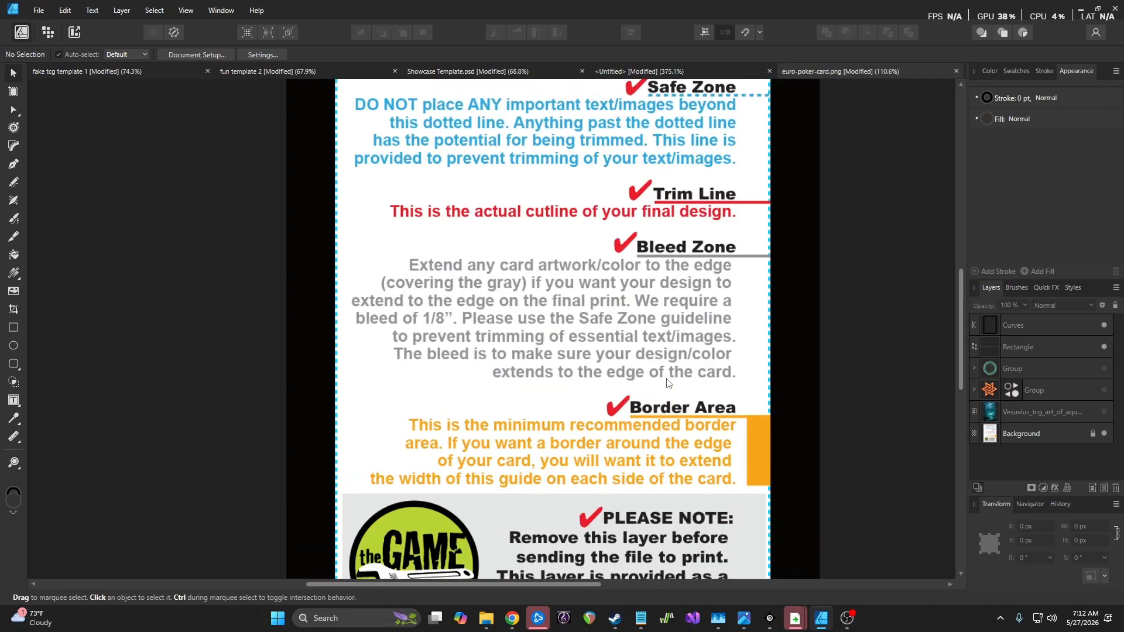
ctrl+scroll(667, 383, down, 3)
scroll(668, 381, down, 3)
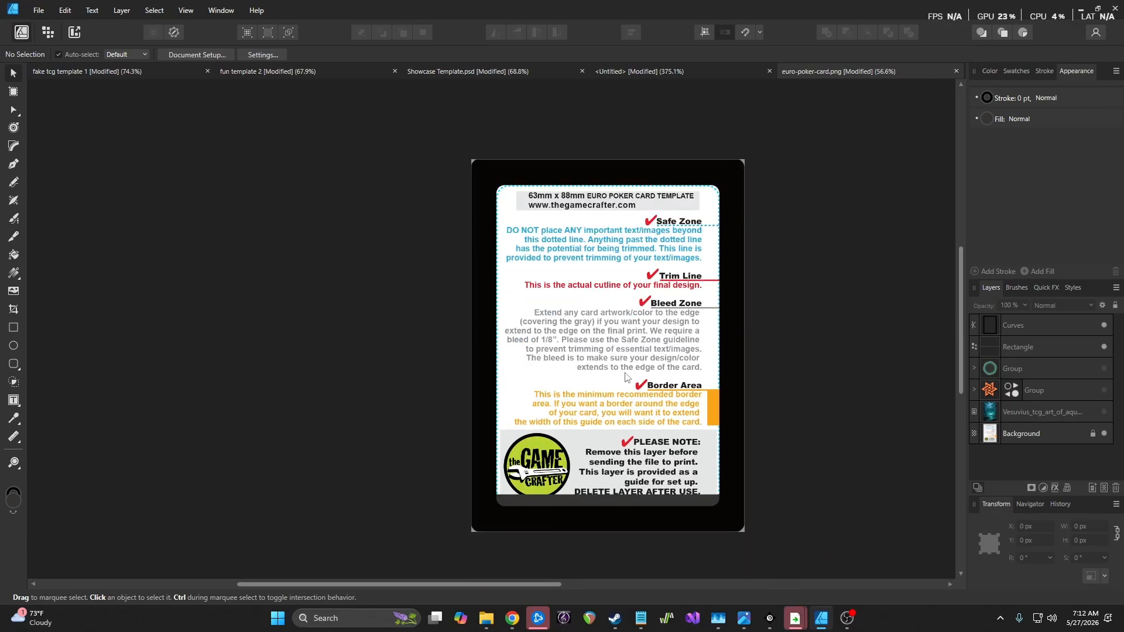
click(186, 10)
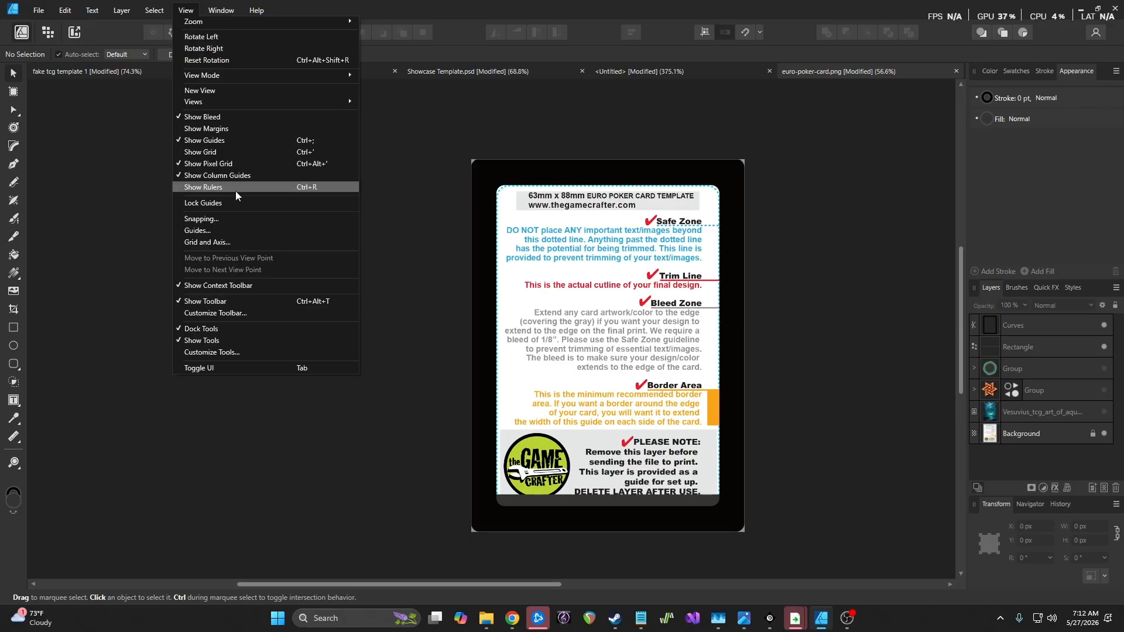
click(237, 225)
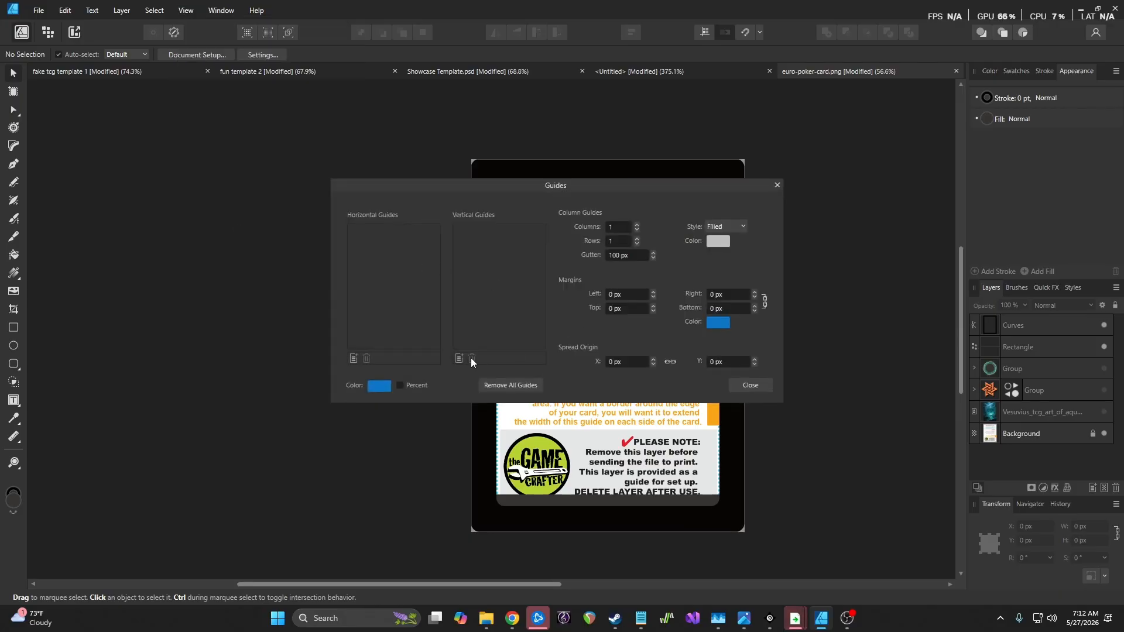
click(353, 358)
click(458, 358)
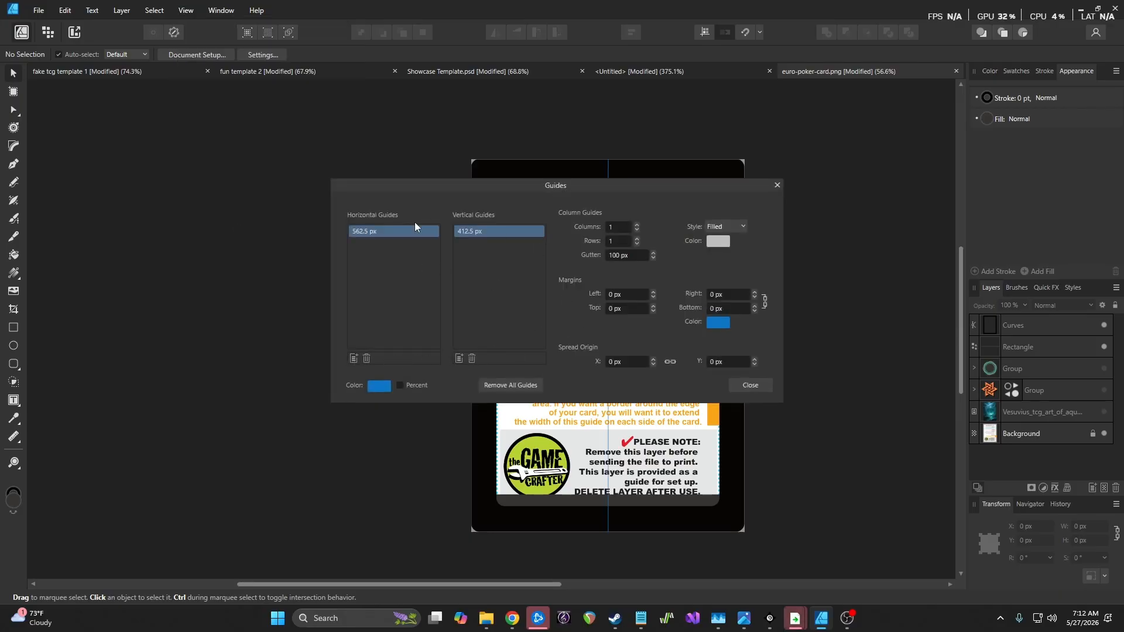
drag(643, 189, 747, 369)
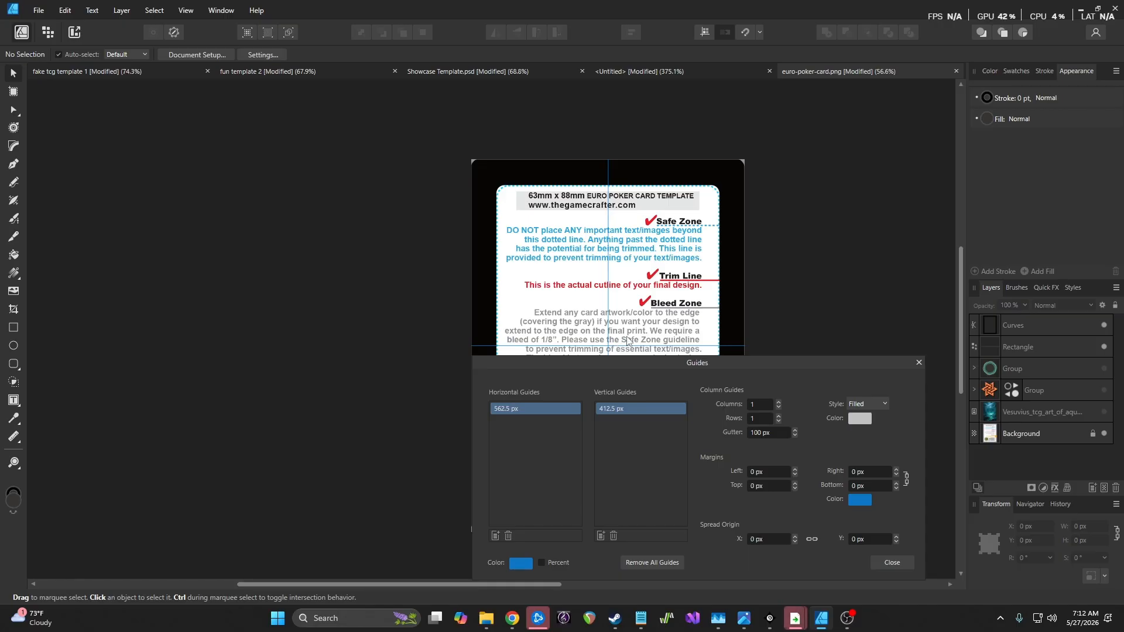
click(901, 561)
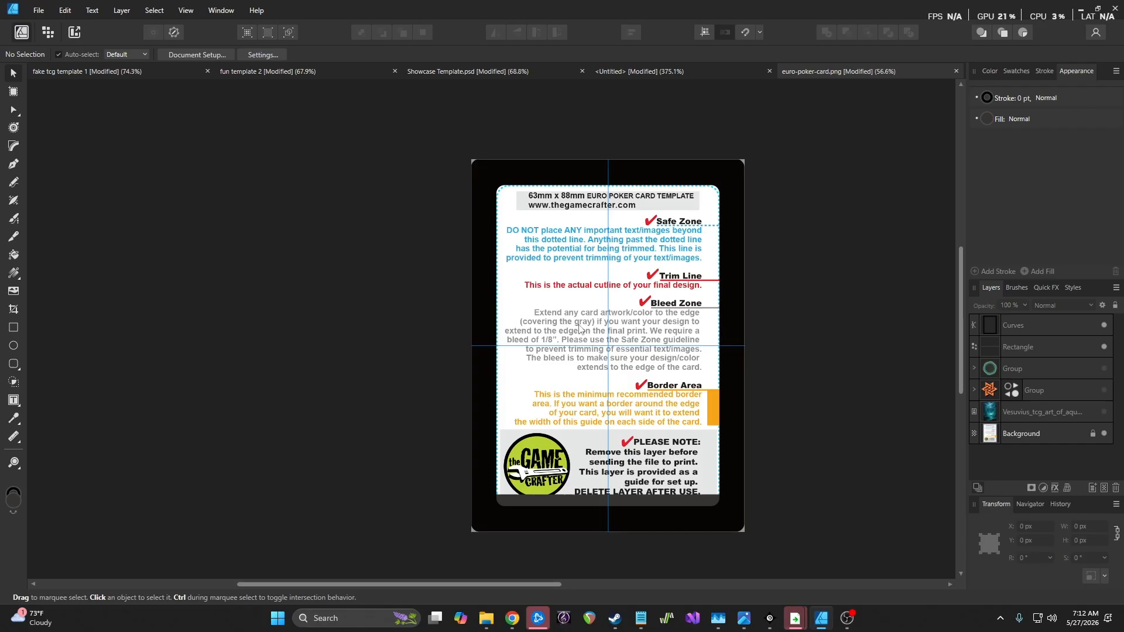
scroll(604, 410, up, 3)
scroll(609, 393, down, 1)
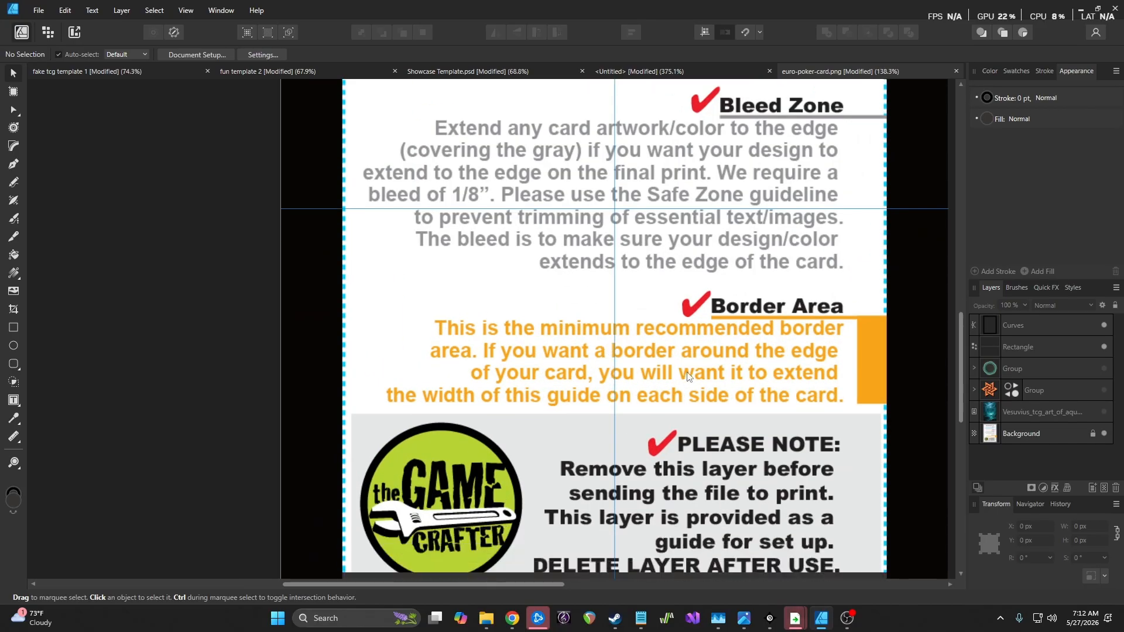
scroll(667, 349, down, 1)
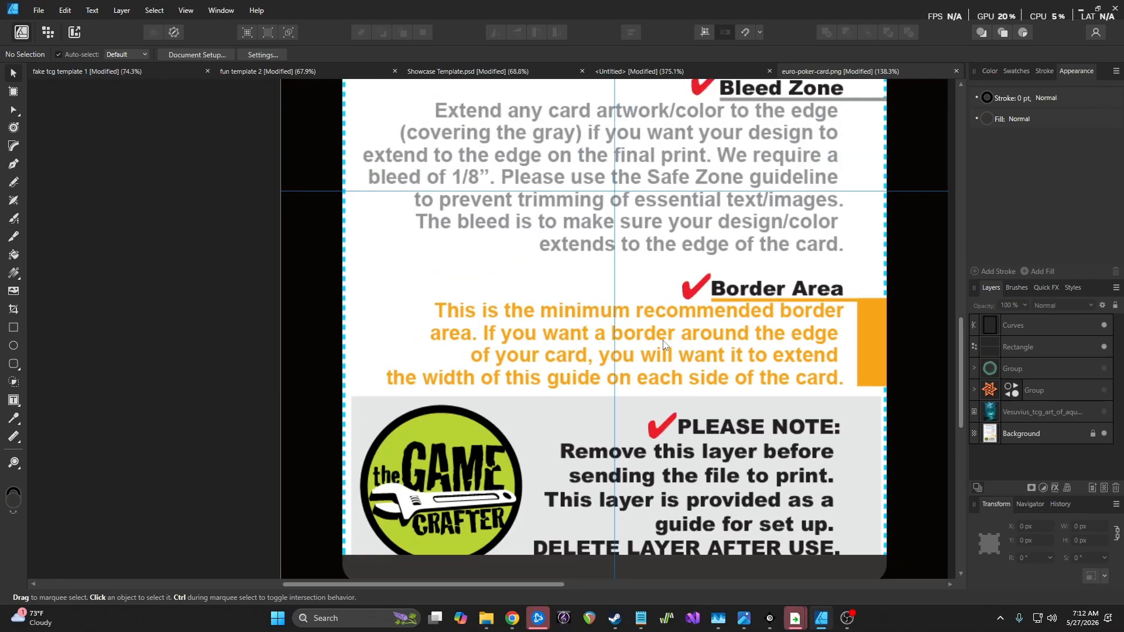
scroll(664, 344, down, 1)
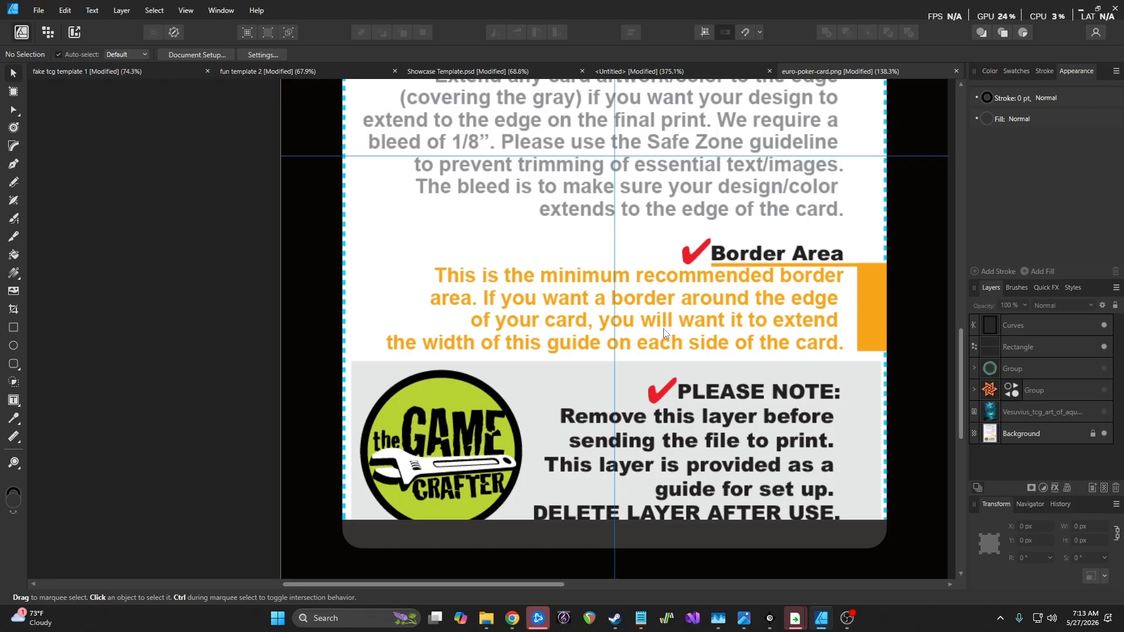
scroll(664, 333, down, 5)
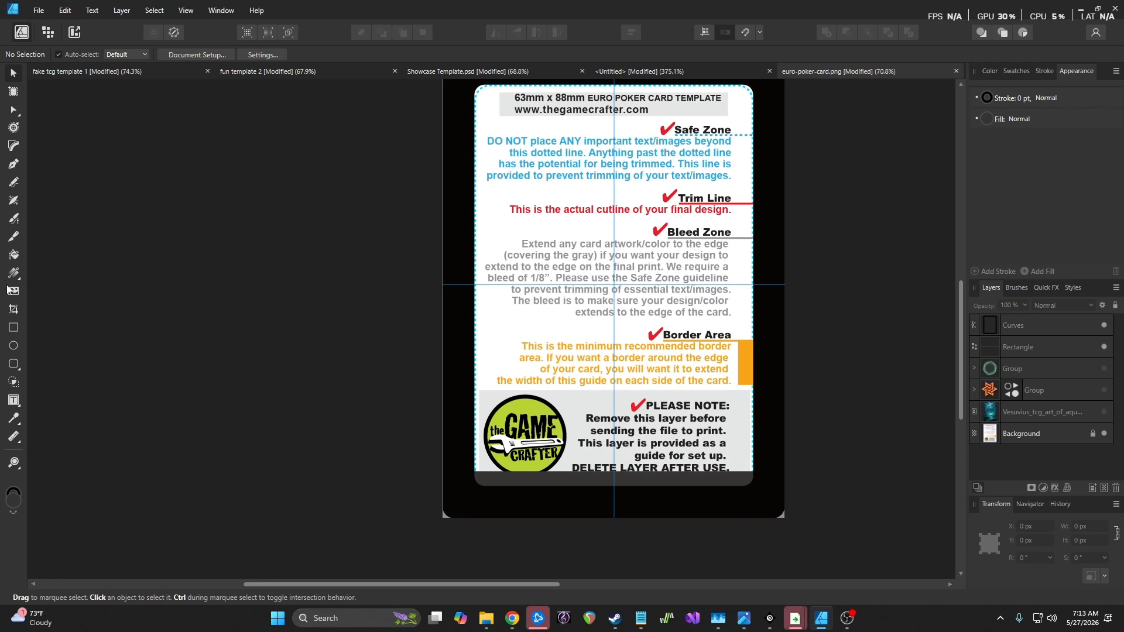
scroll(555, 269, up, 1)
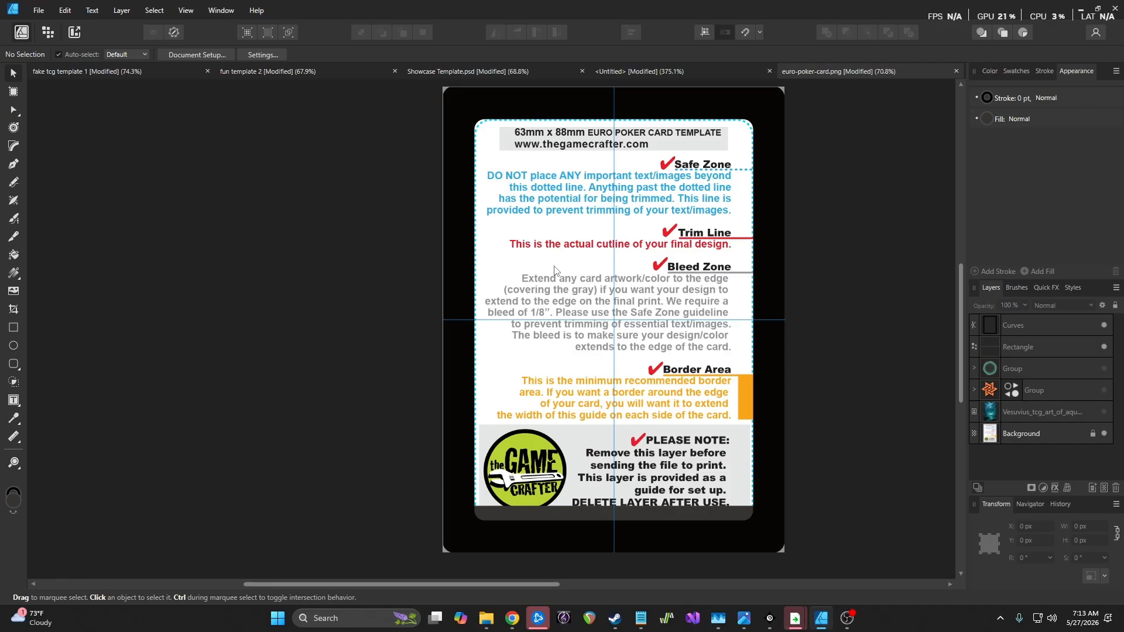
click(118, 69)
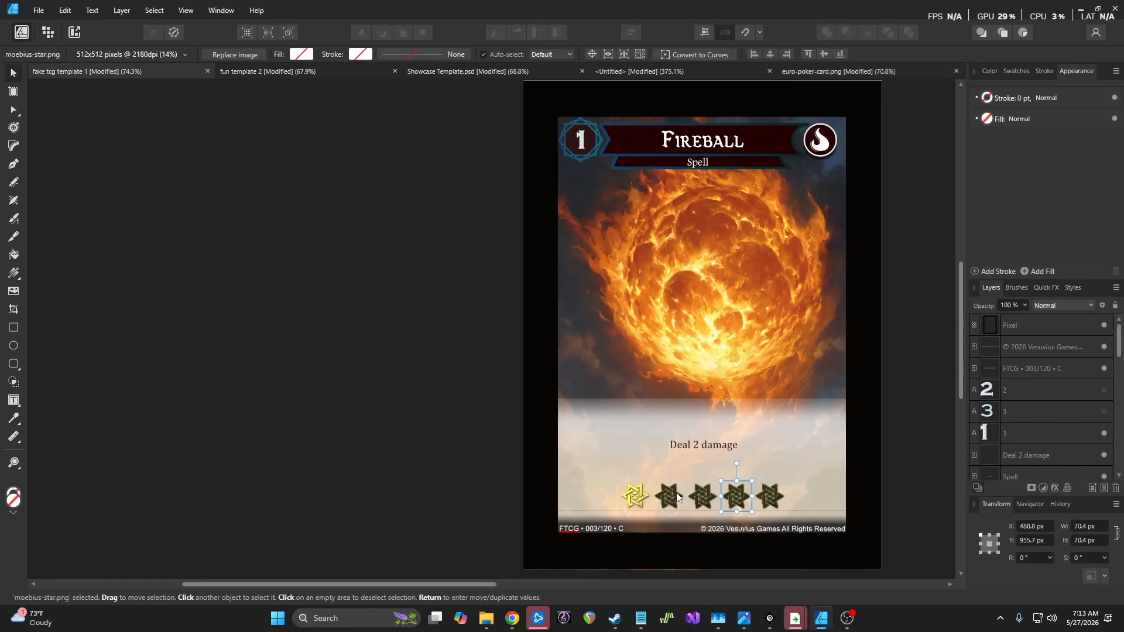
click(296, 73)
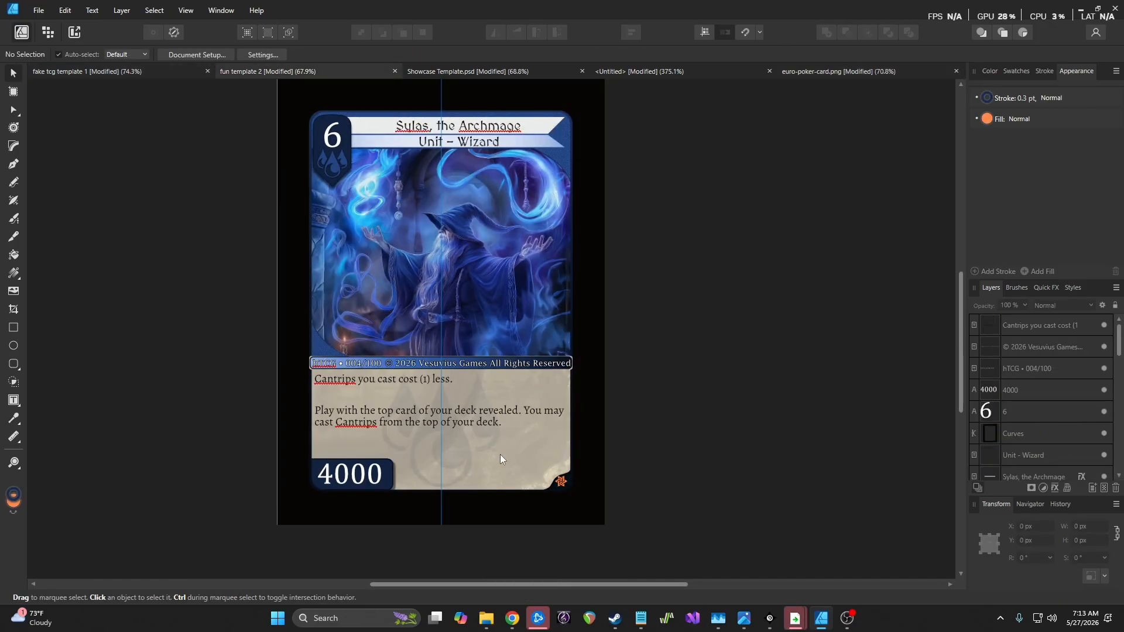
scroll(500, 452, up, 4)
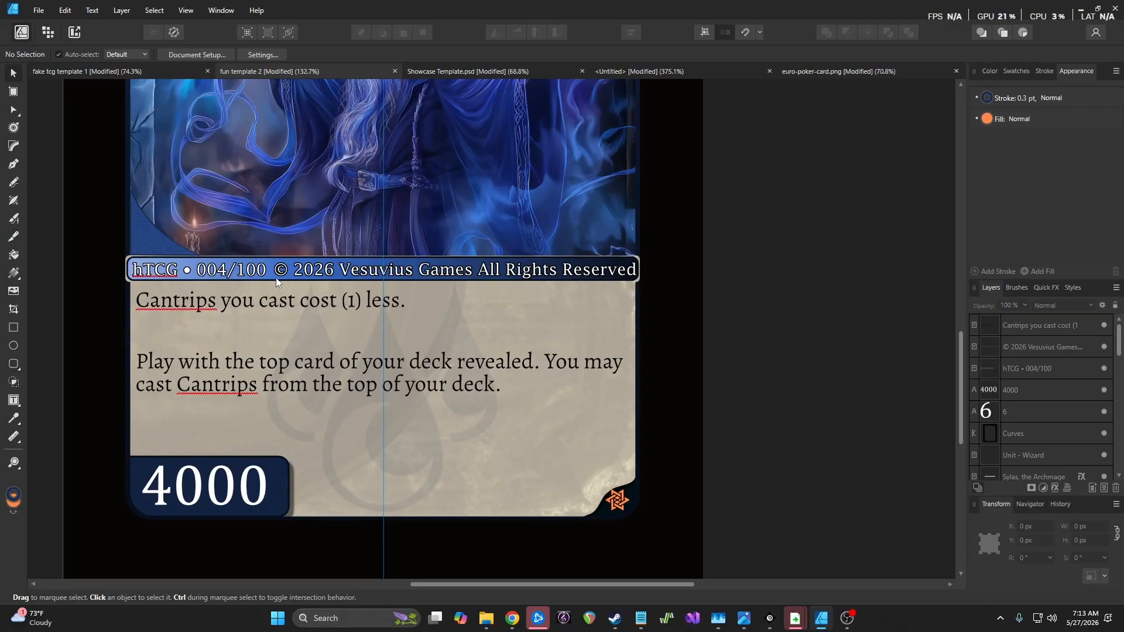
scroll(624, 511, up, 8)
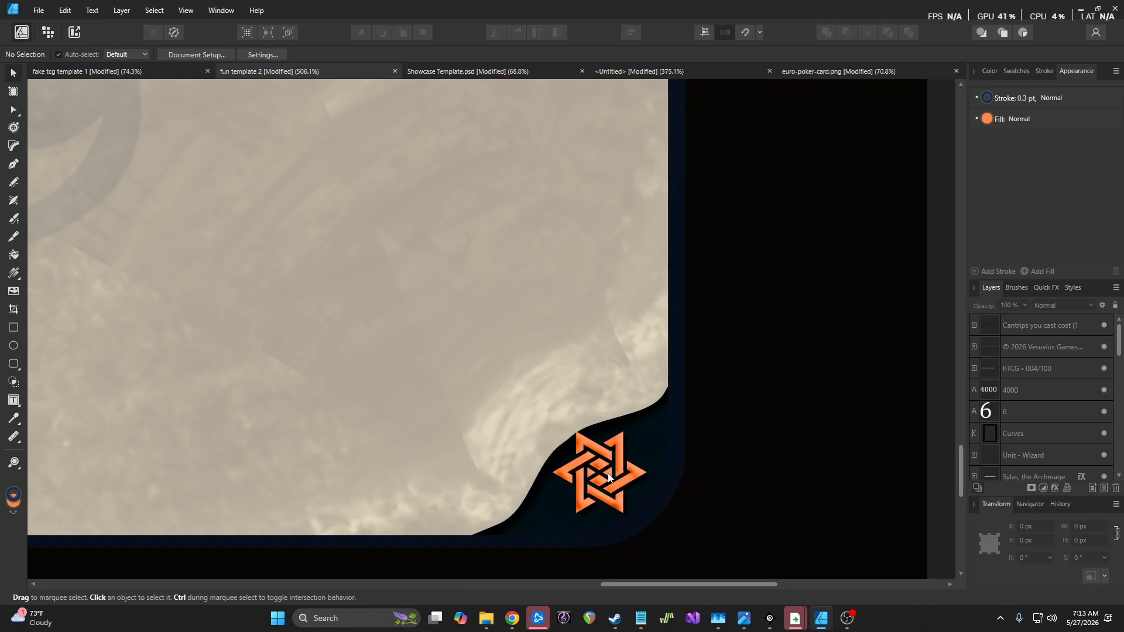
scroll(611, 468, down, 8)
scroll(610, 469, down, 4)
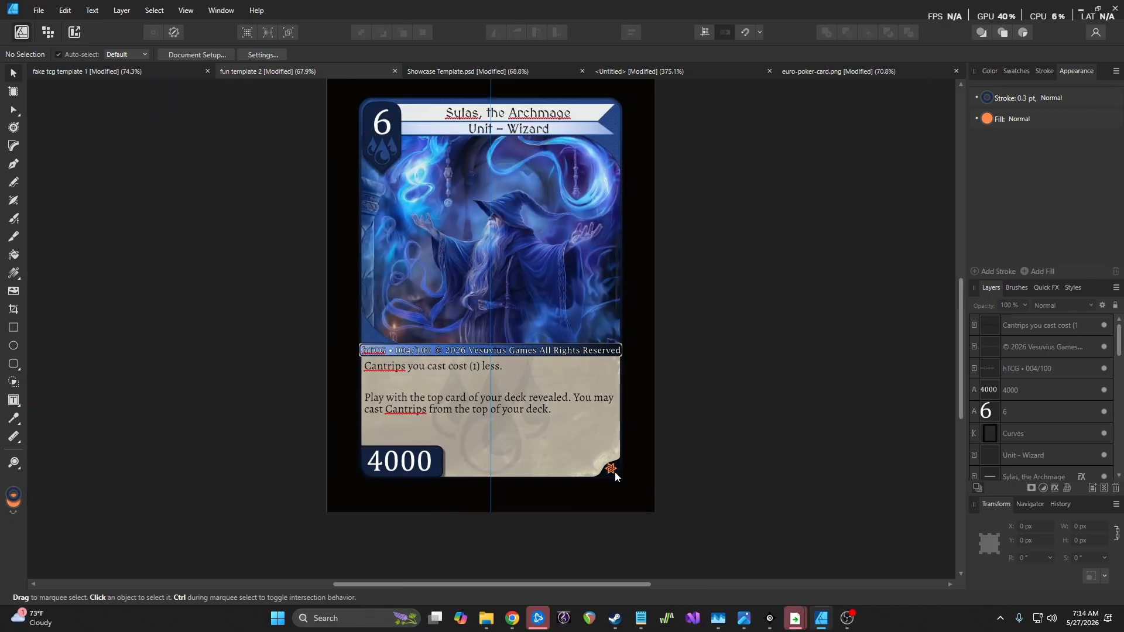
scroll(615, 474, up, 7)
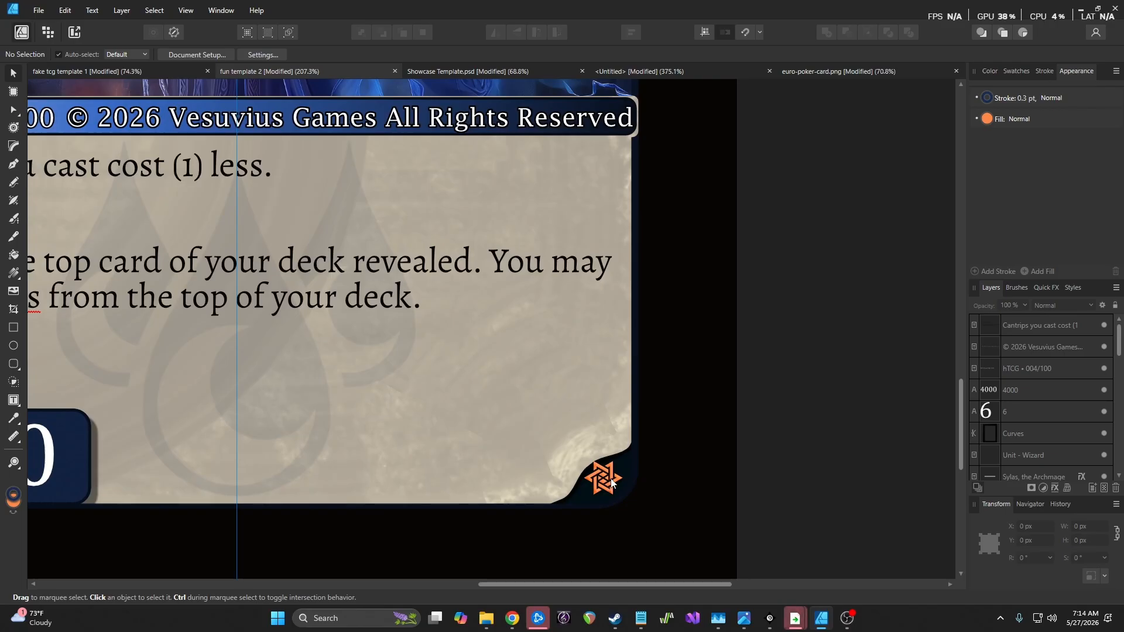
drag(526, 584, 438, 584)
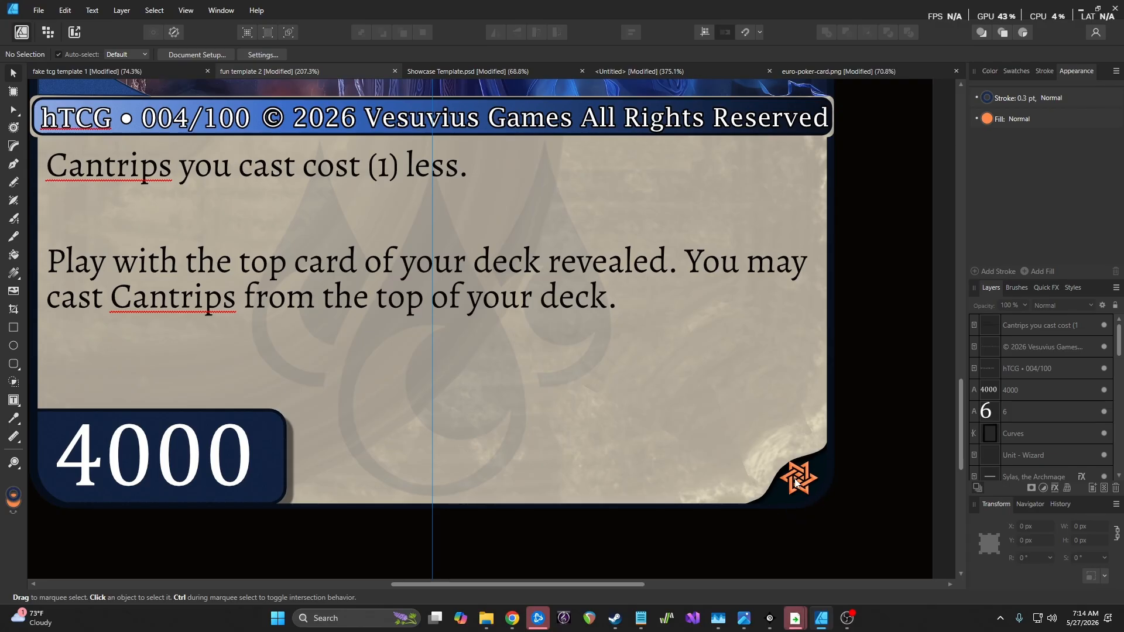
scroll(804, 480, up, 1)
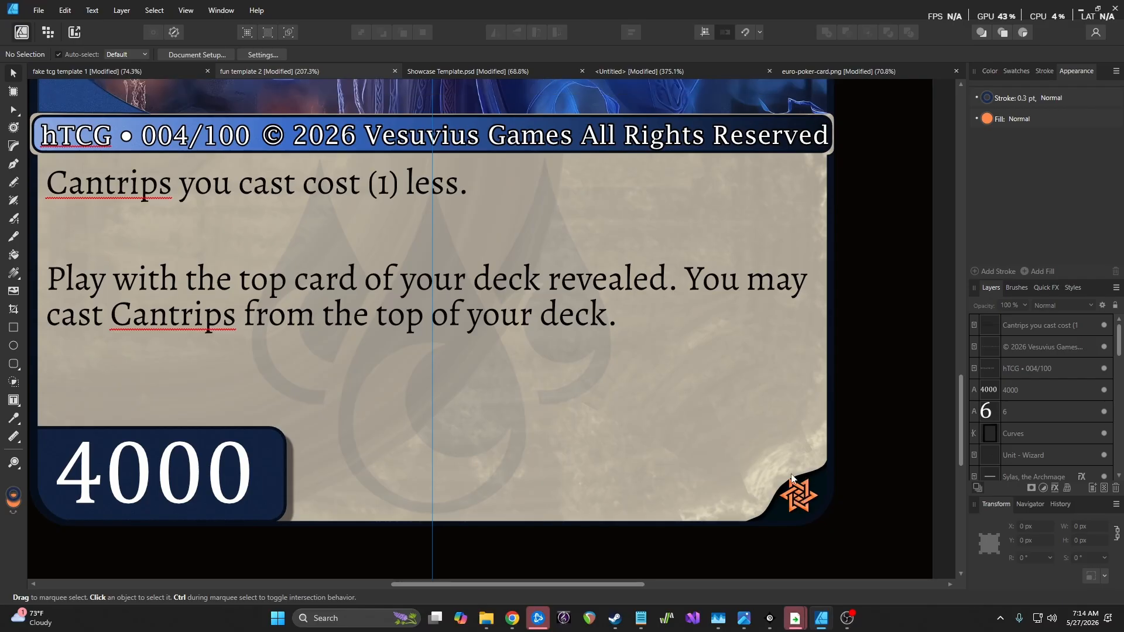
scroll(764, 470, down, 5)
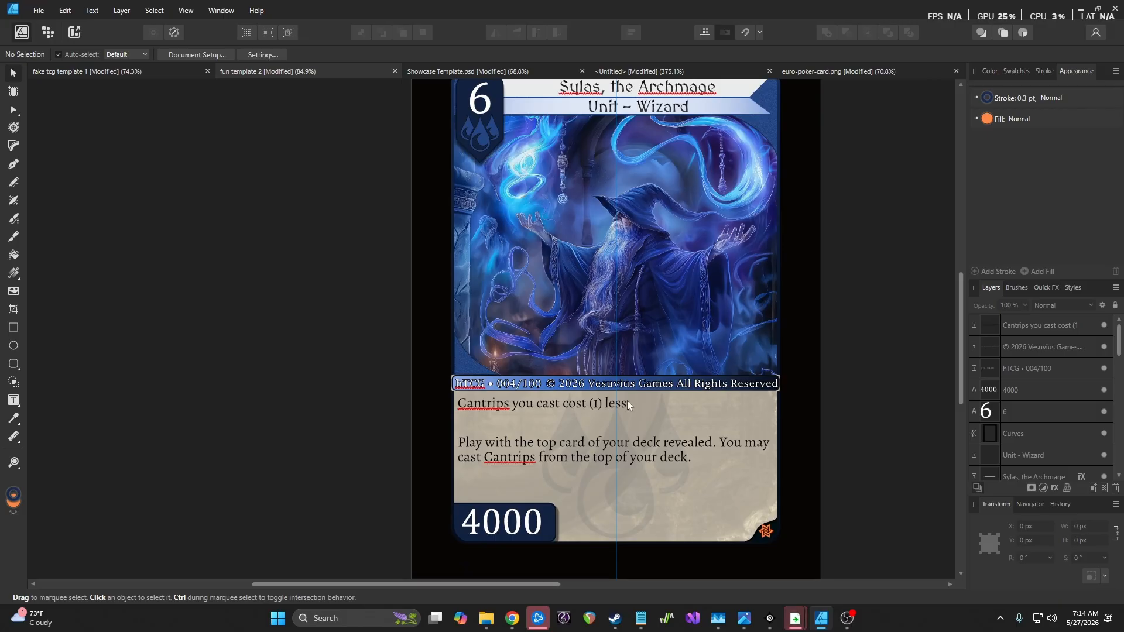
scroll(626, 396, up, 2)
scroll(622, 397, down, 1)
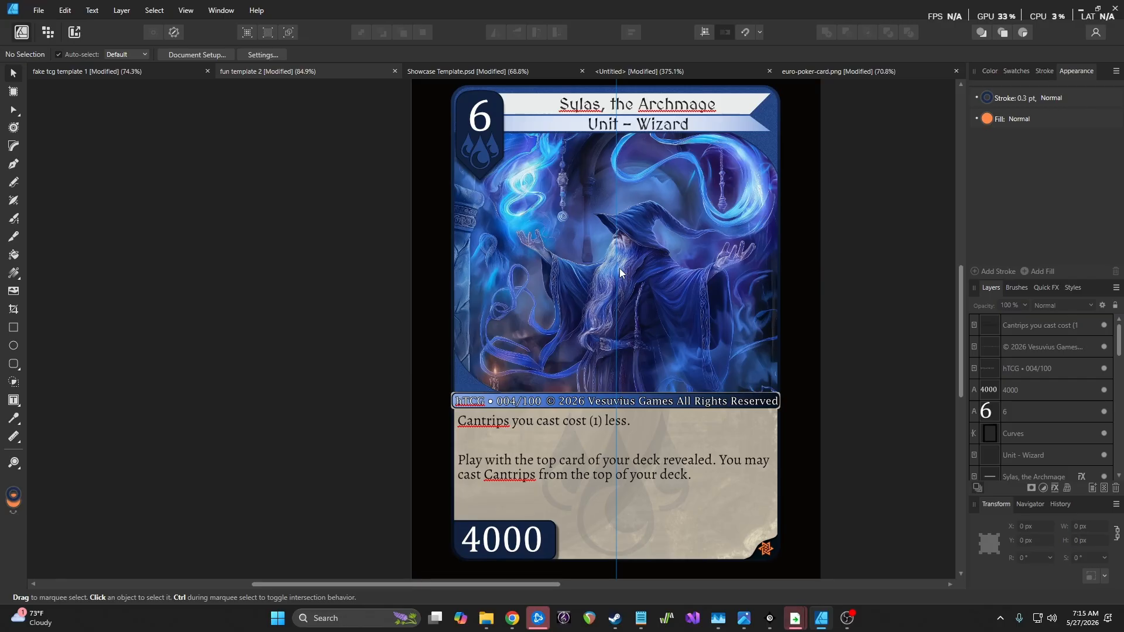
click(836, 77)
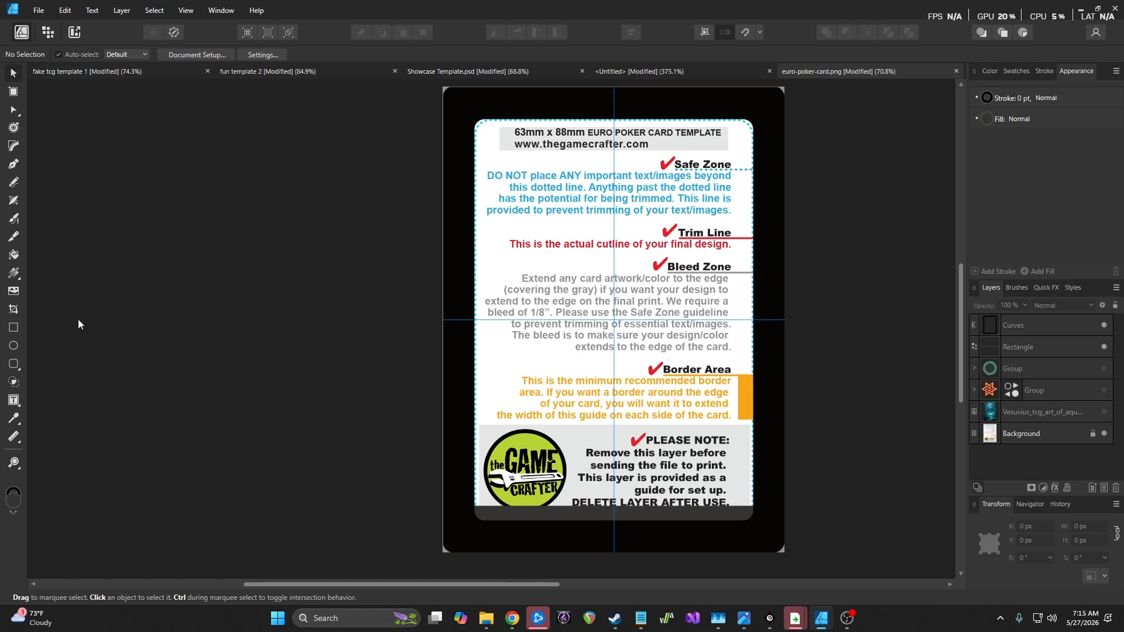
Draw a 670.9 × 933.7 px rounded rectangle with 5% corners over the whole card
click(13, 365)
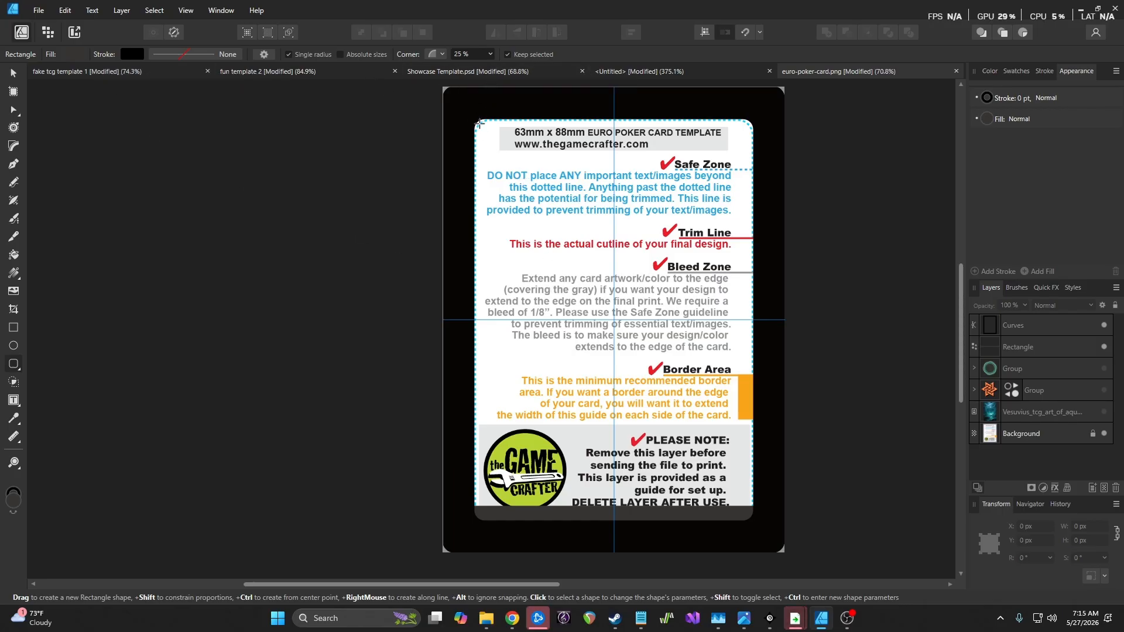
click(490, 54)
drag(478, 72, 476, 72)
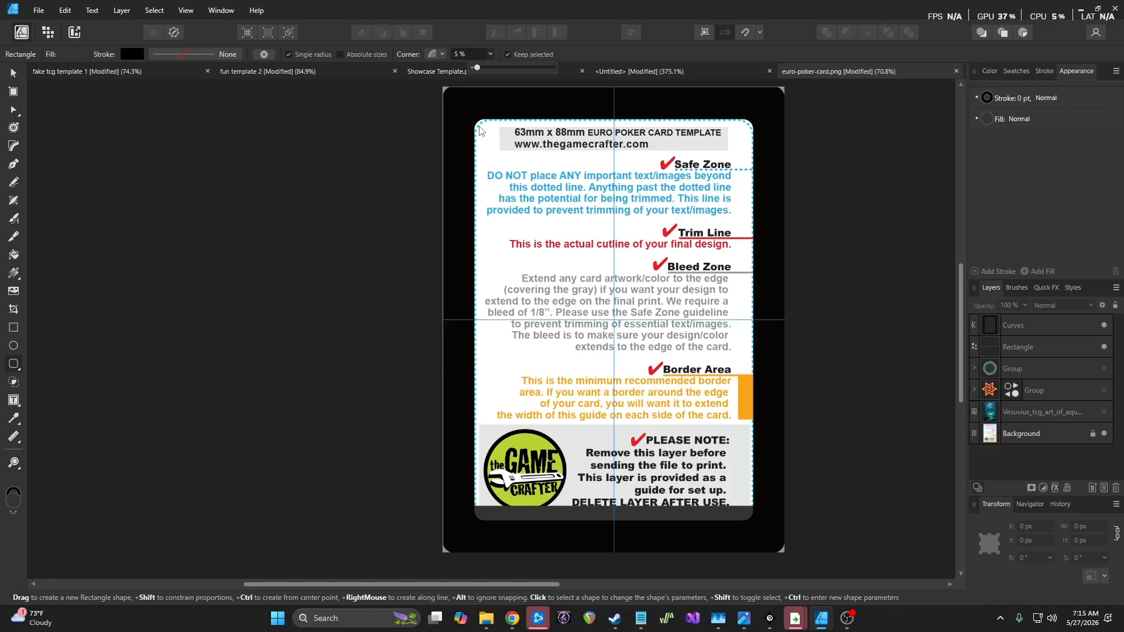
drag(477, 125, 755, 511)
Set the rounded rectangle's fill to None
click(989, 118)
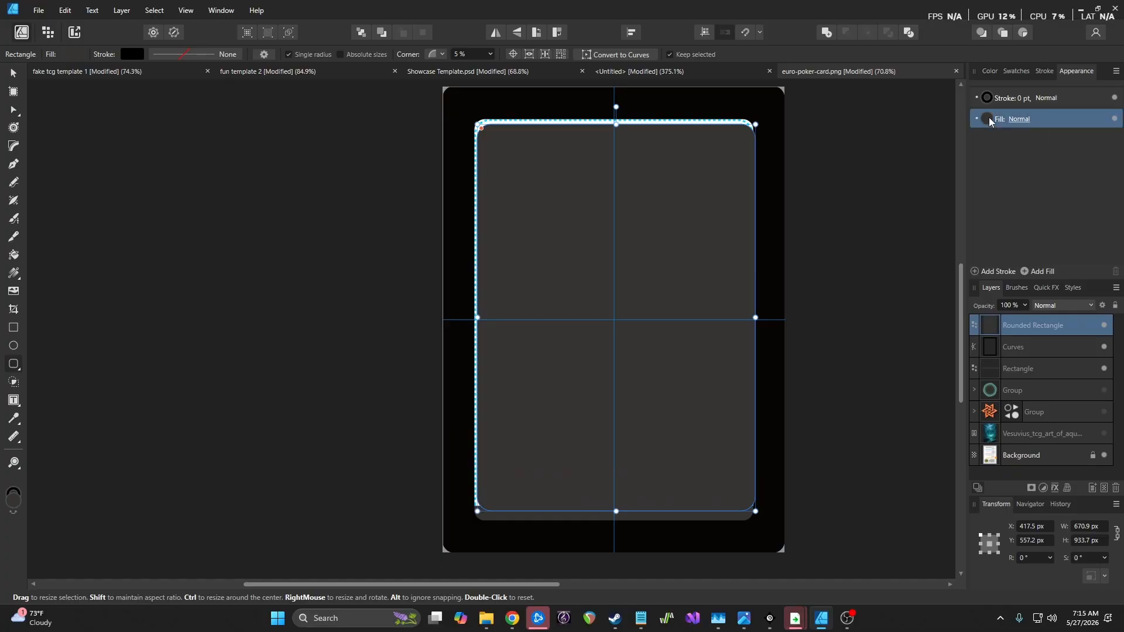
click(1071, 143)
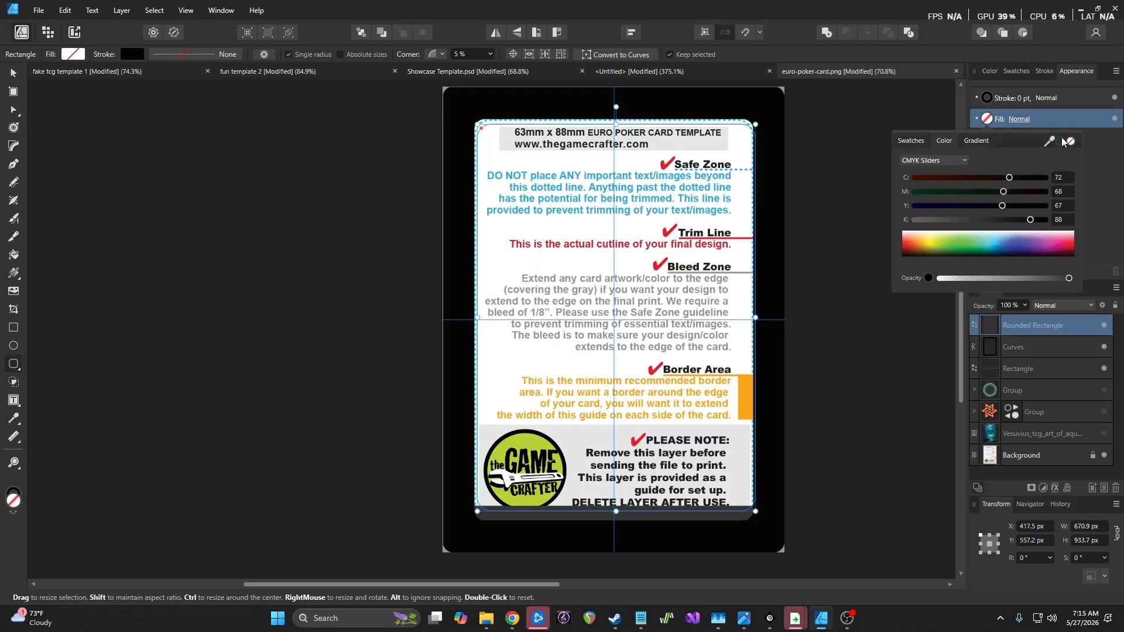
click(1021, 101)
Give the rectangle a solid outline with a 4 pt width
click(1021, 101)
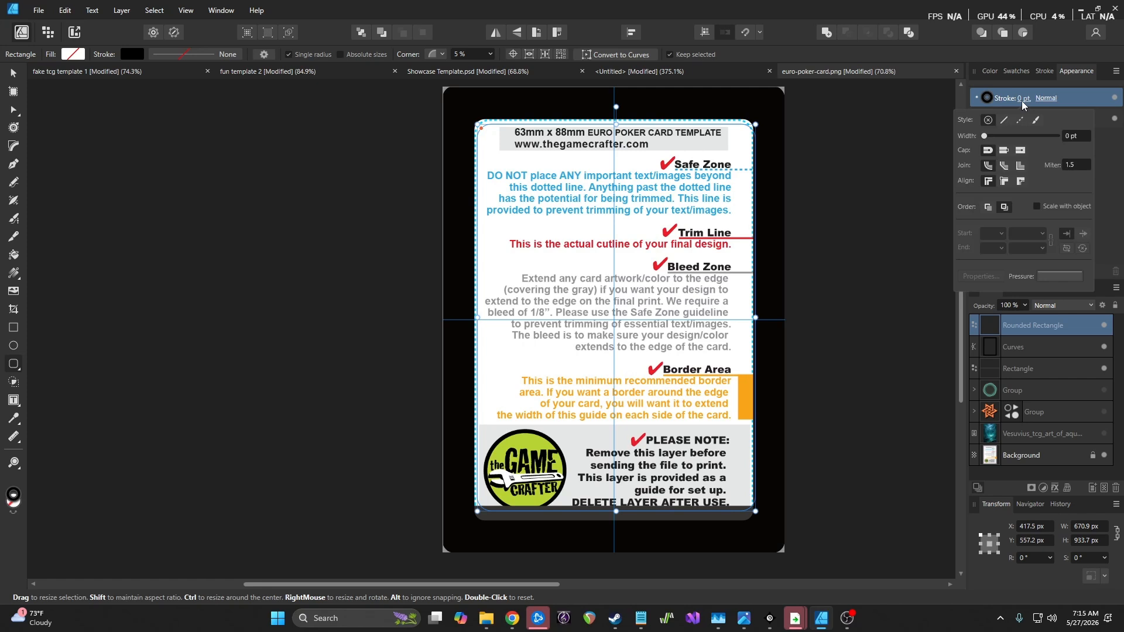
click(990, 136)
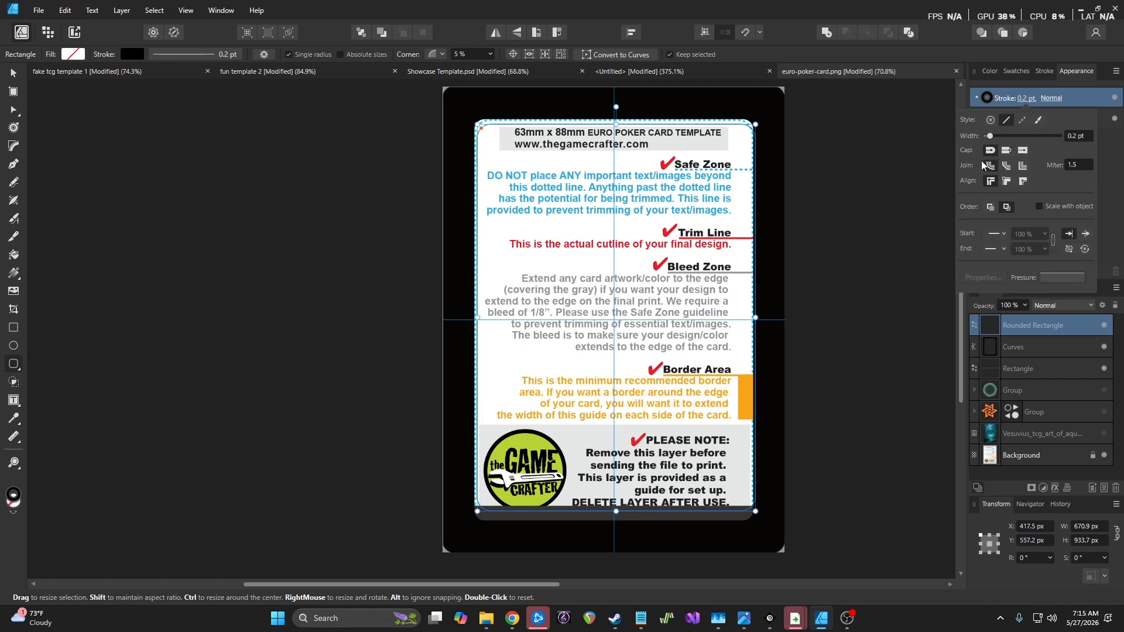
drag(993, 136, 1006, 141)
click(1080, 135)
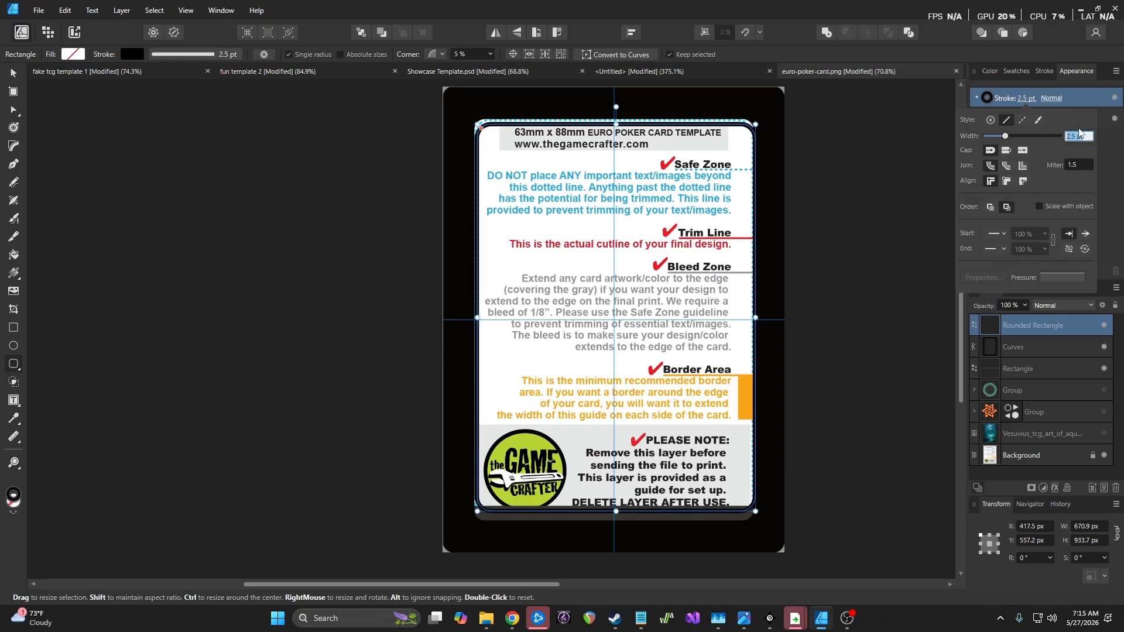
text(2)
key(Return)
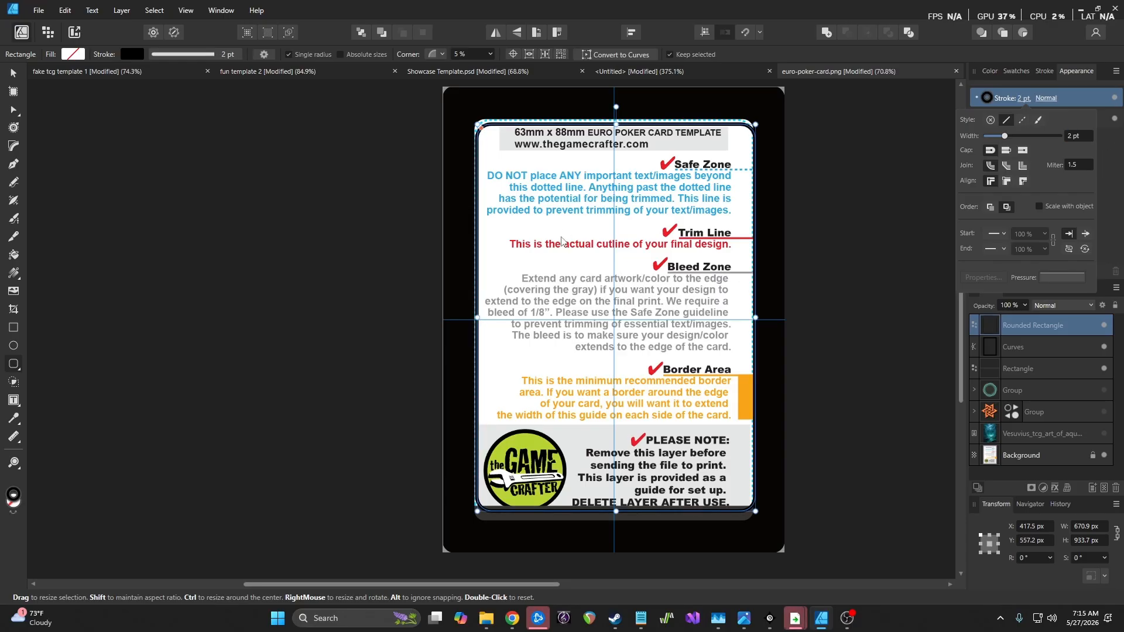
scroll(502, 172, up, 3)
scroll(498, 260, up, 1)
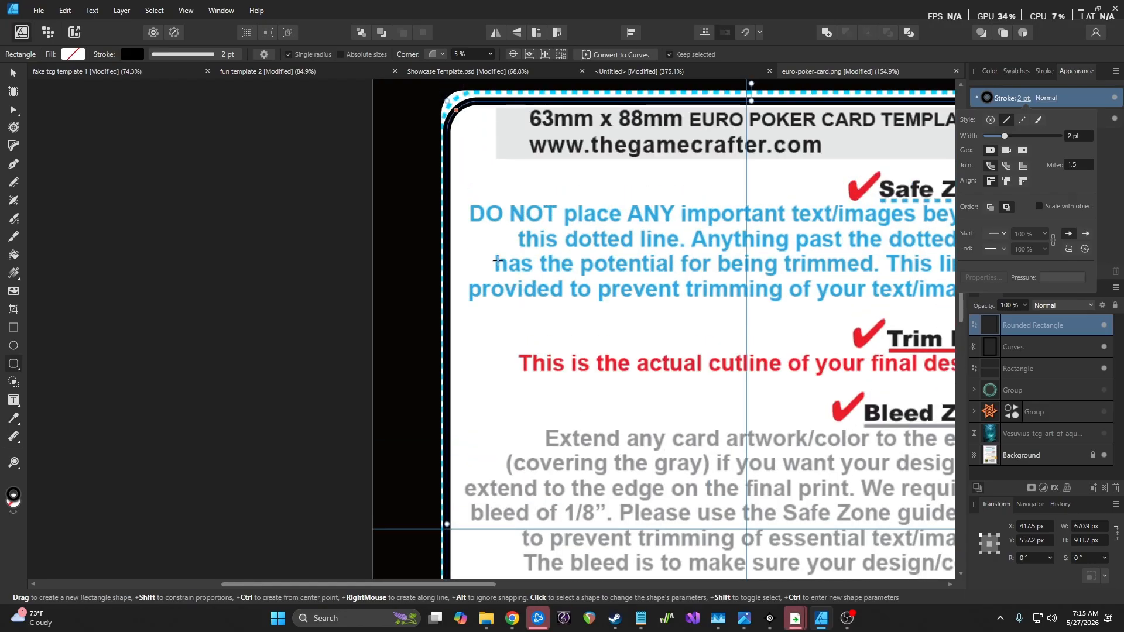
click(1075, 136)
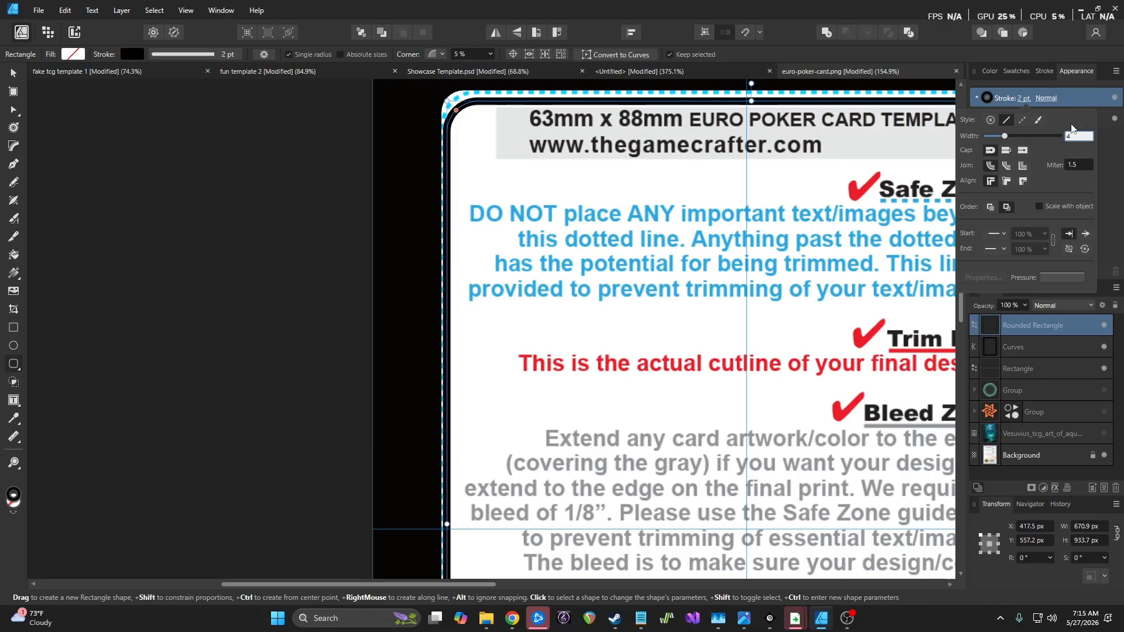
key(Return)
scroll(668, 215, down, 2)
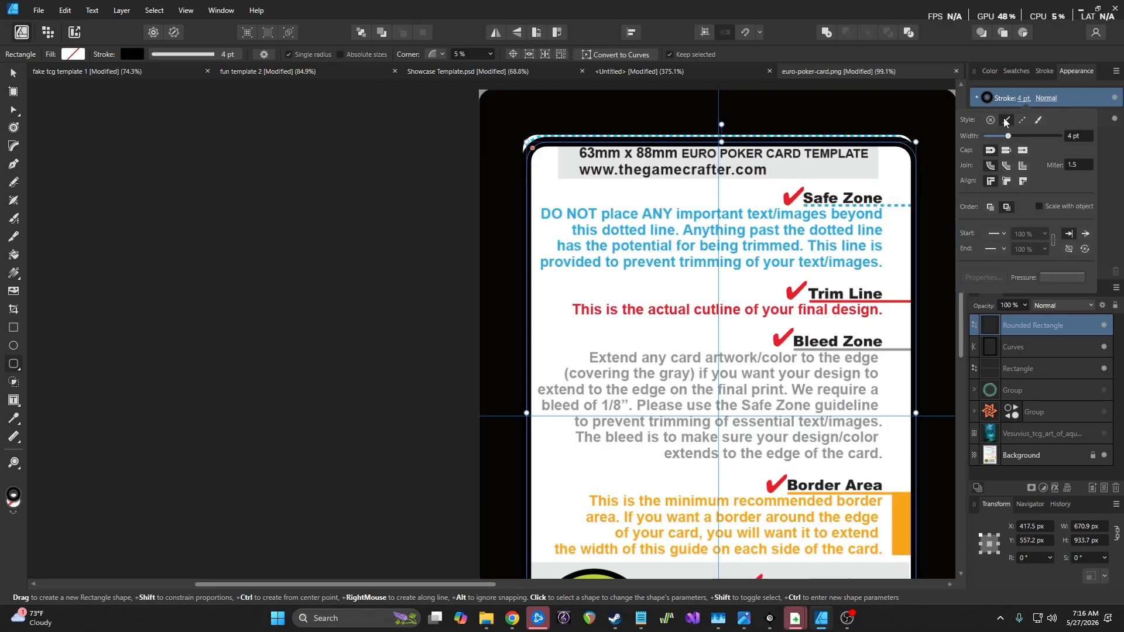
click(988, 99)
Turn the outline into a gradient and give its start stop a cyan colour
click(988, 99)
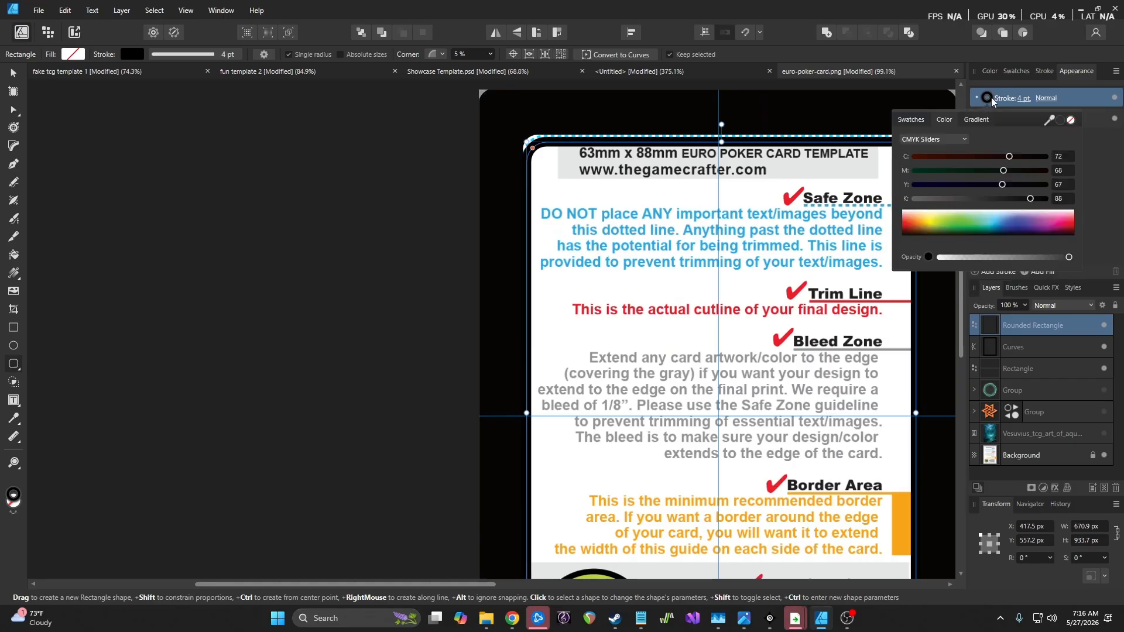
click(977, 119)
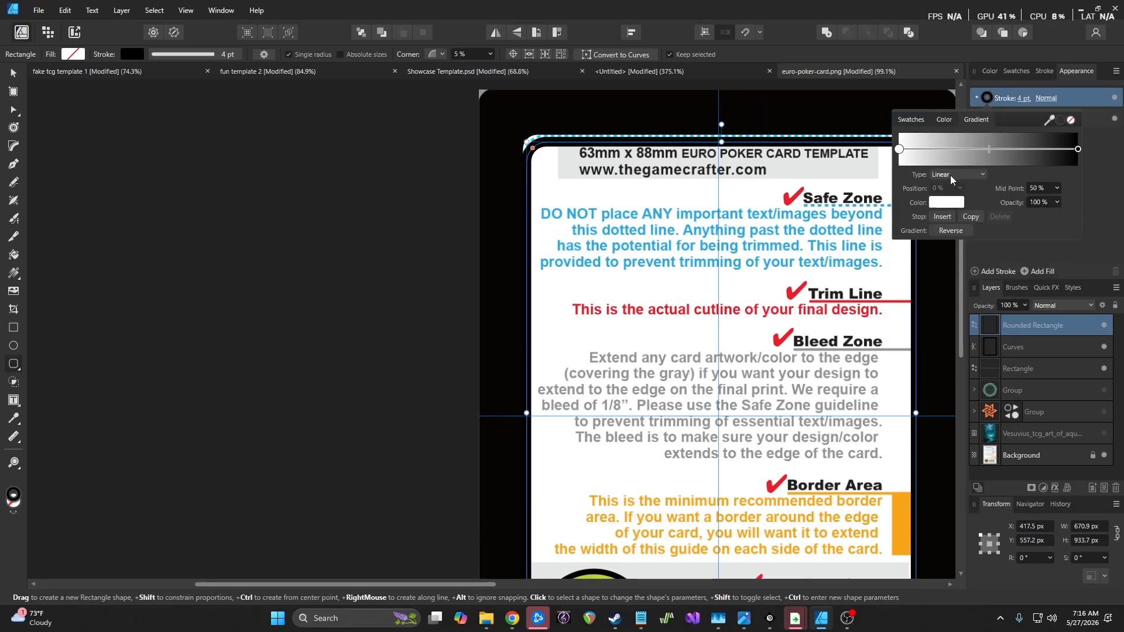
click(938, 203)
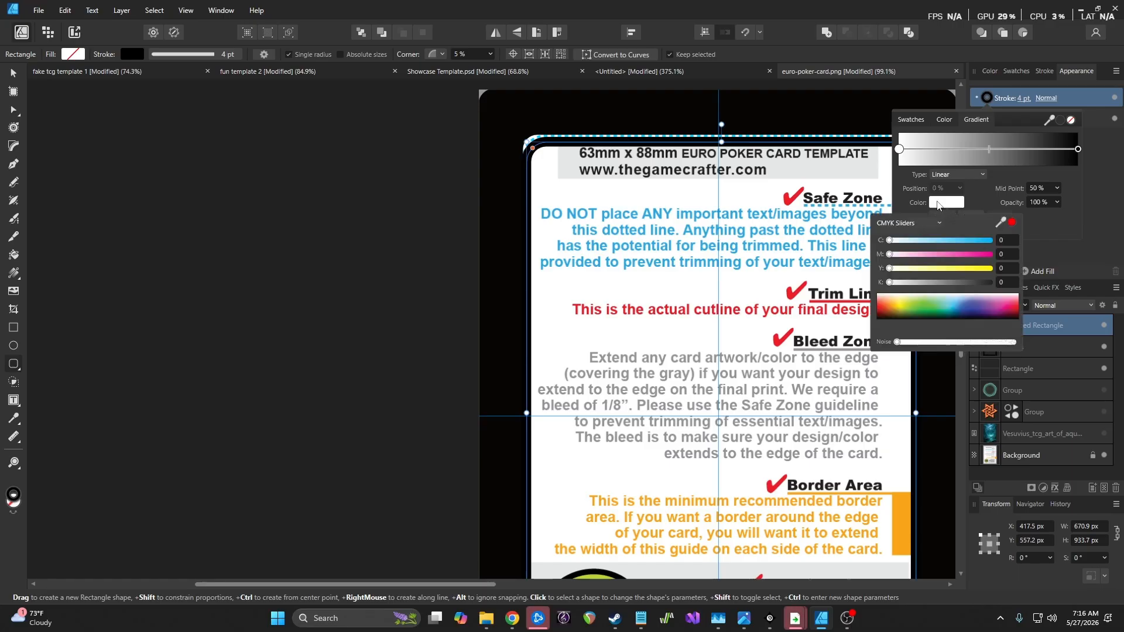
click(965, 304)
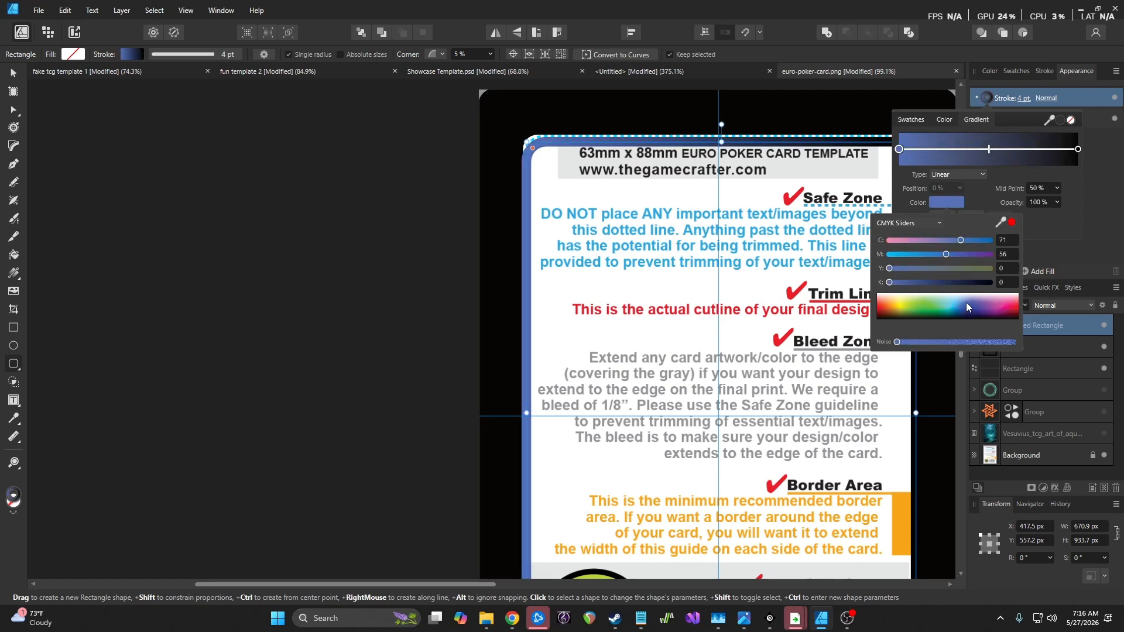
drag(965, 302, 955, 302)
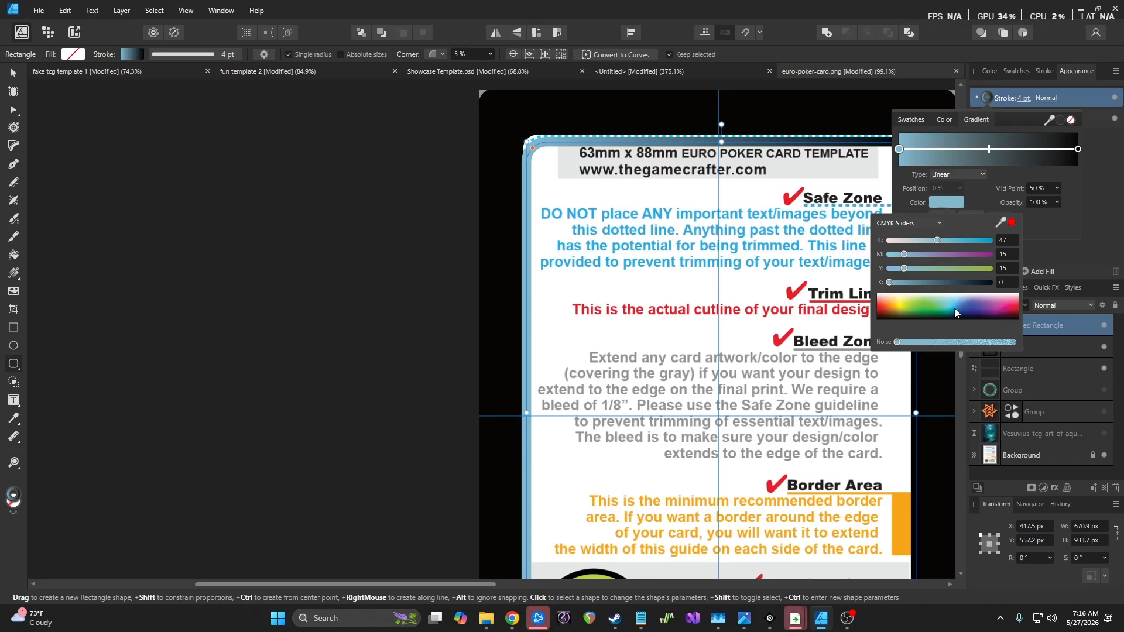
drag(937, 240, 949, 241)
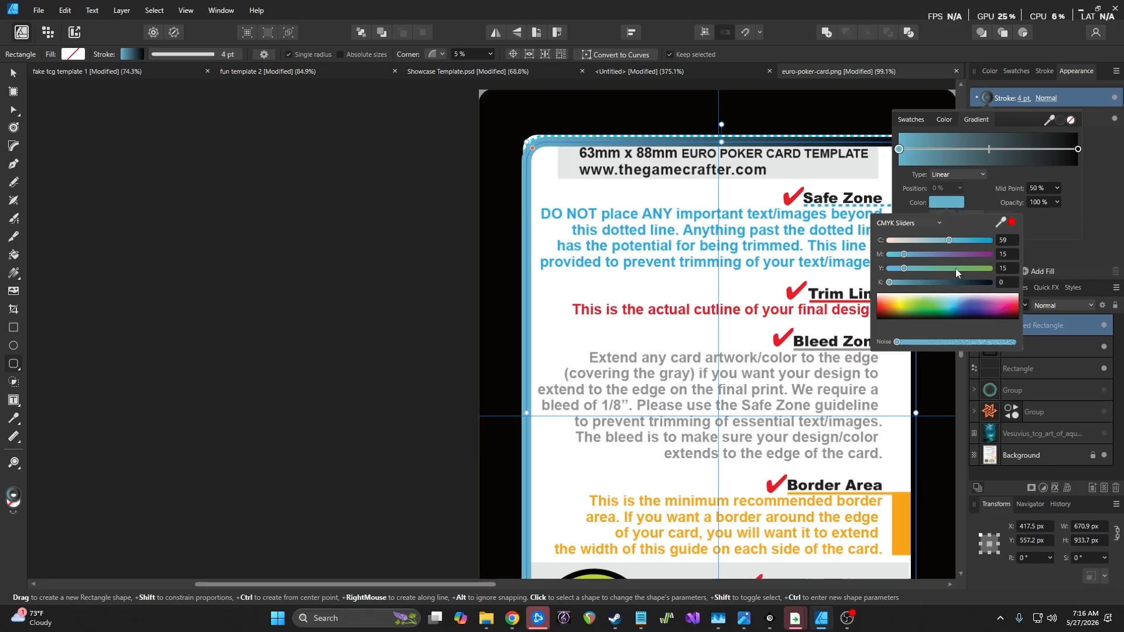
click(950, 306)
click(949, 305)
drag(897, 342, 901, 342)
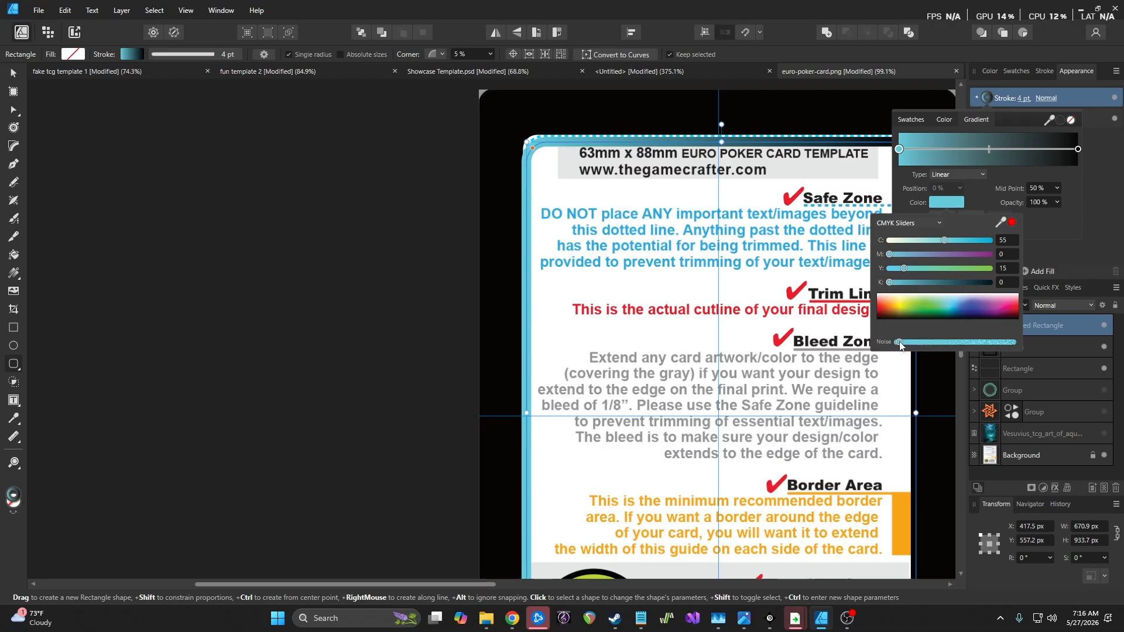
drag(941, 240, 938, 241)
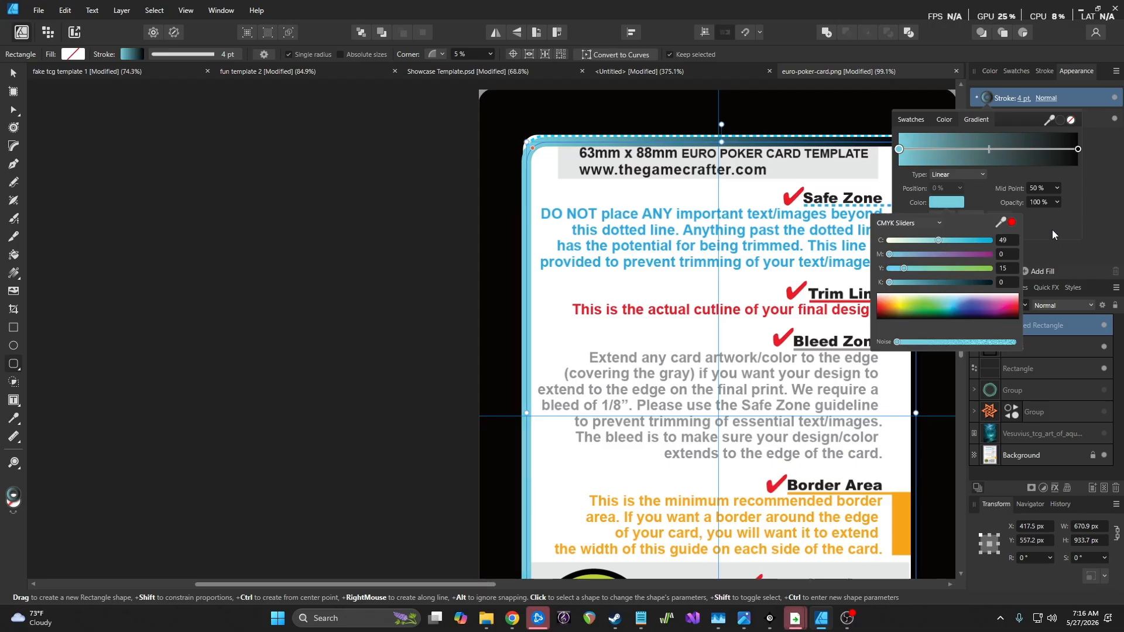
Set the gradient's end stop to dark teal, CMYK 49/0/15/58
click(1078, 149)
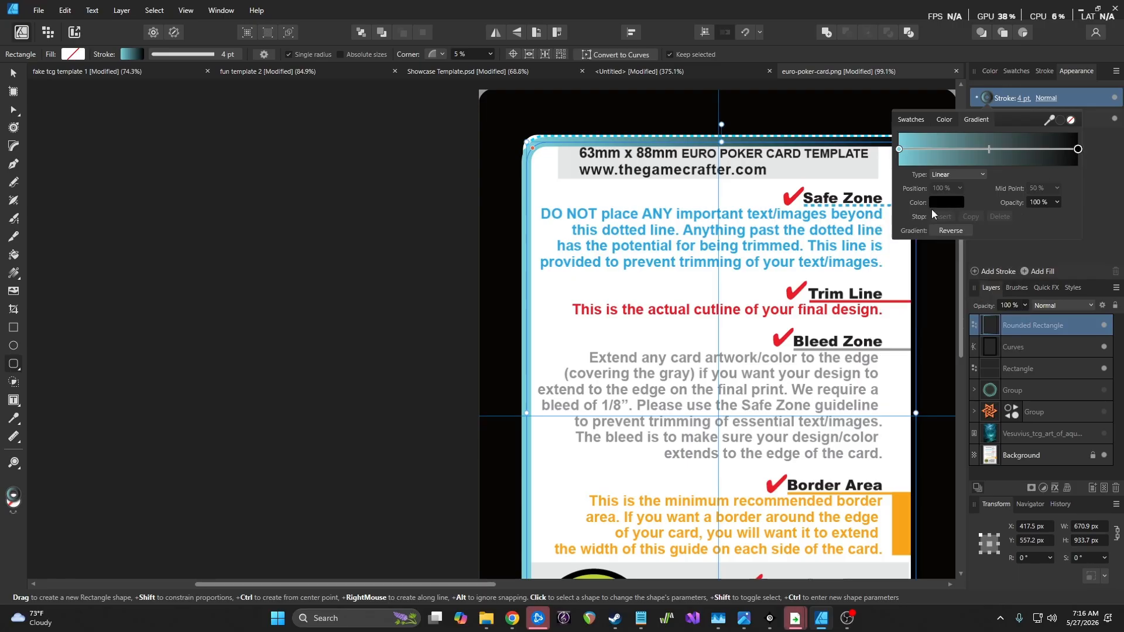
click(937, 202)
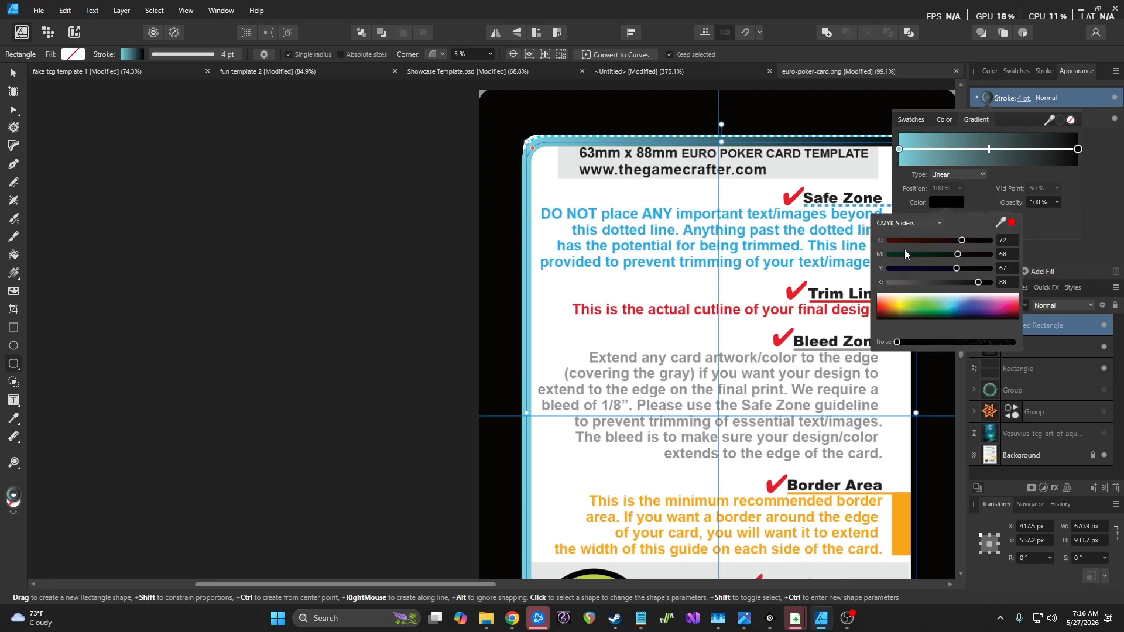
drag(1000, 222, 526, 174)
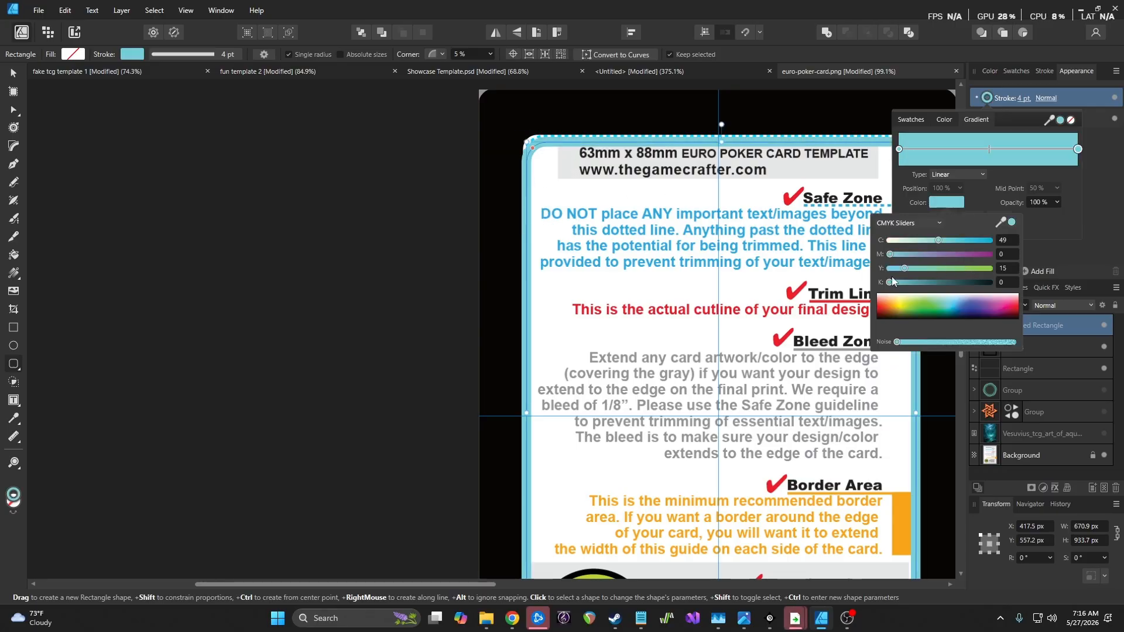
drag(891, 282, 925, 288)
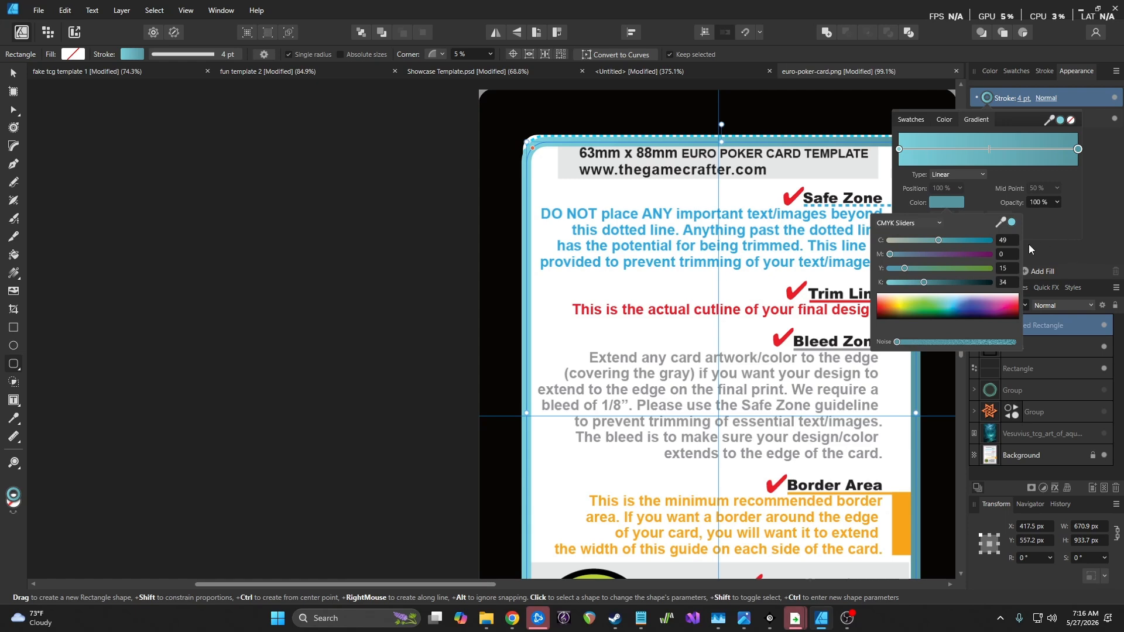
drag(932, 282, 949, 285)
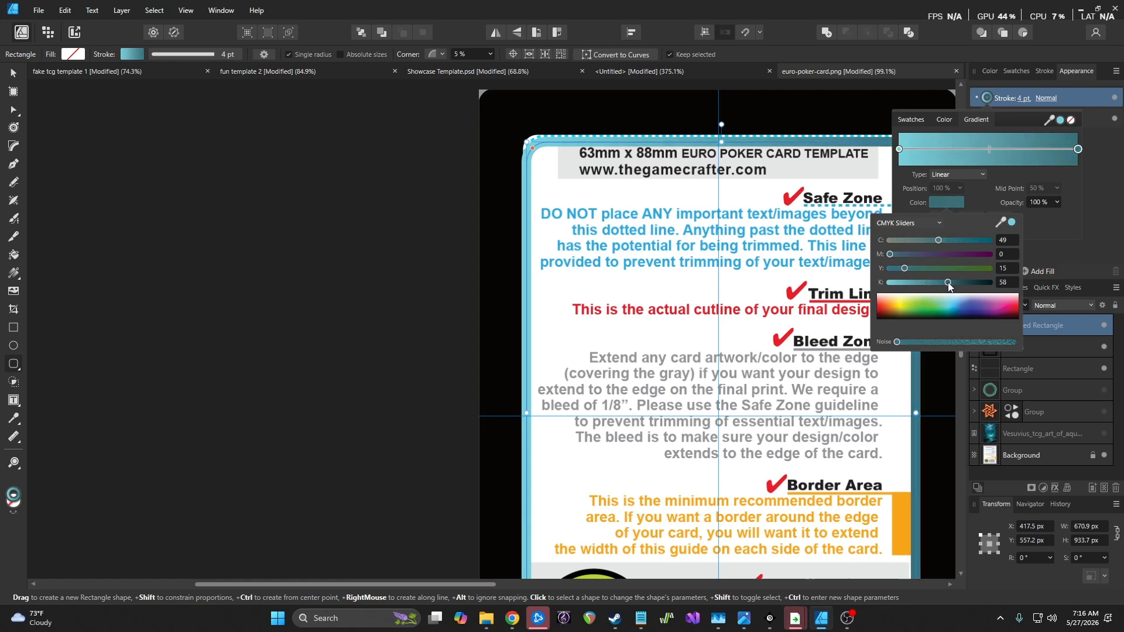
click(1051, 226)
Lighten the gradient's start stop to pale cyan, CMYK 22/0/15/0
click(899, 149)
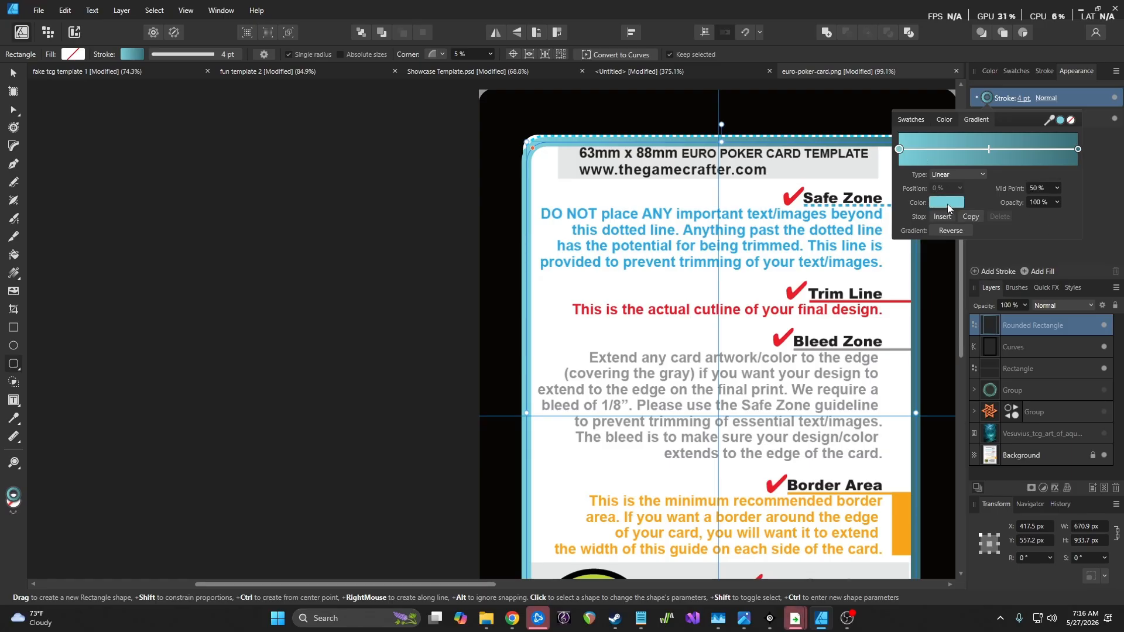
click(947, 203)
drag(932, 239, 912, 243)
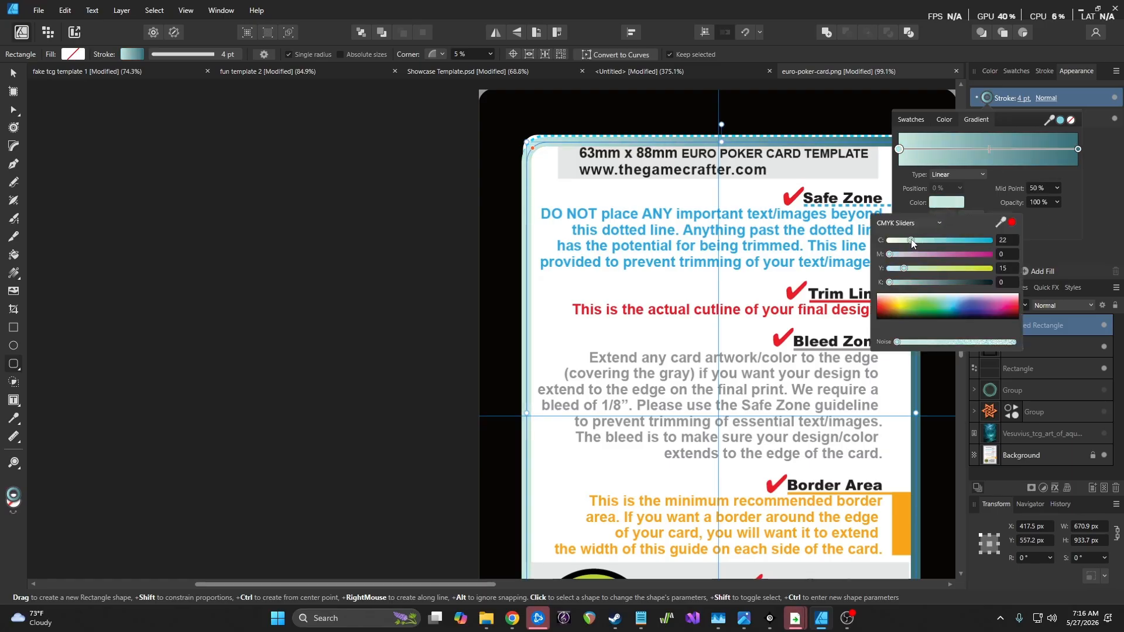
click(1063, 251)
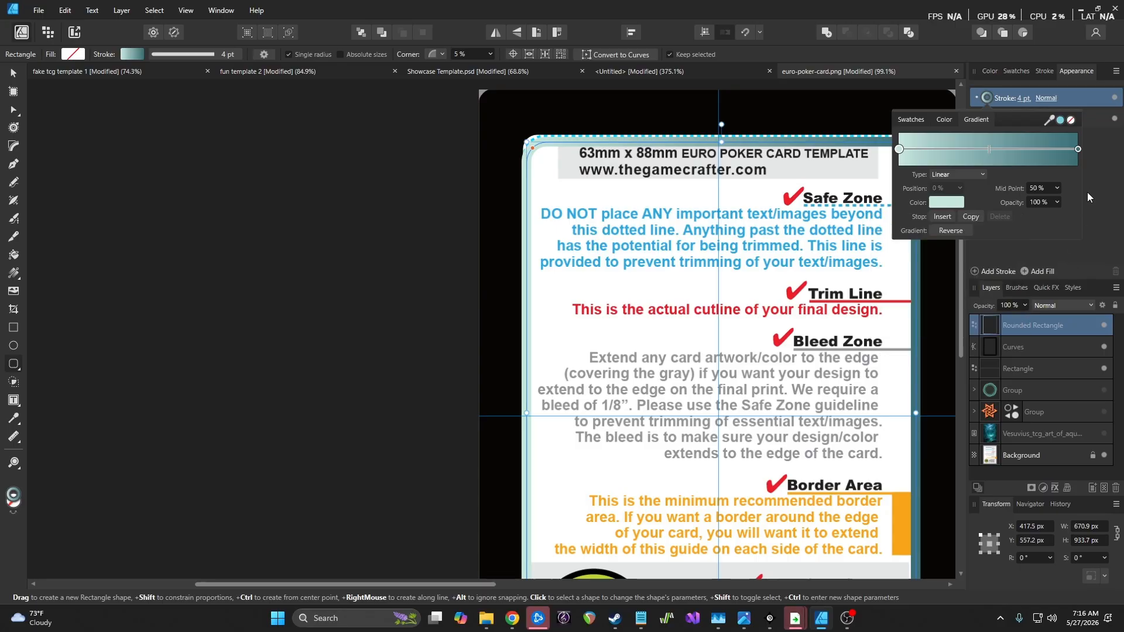
click(1112, 195)
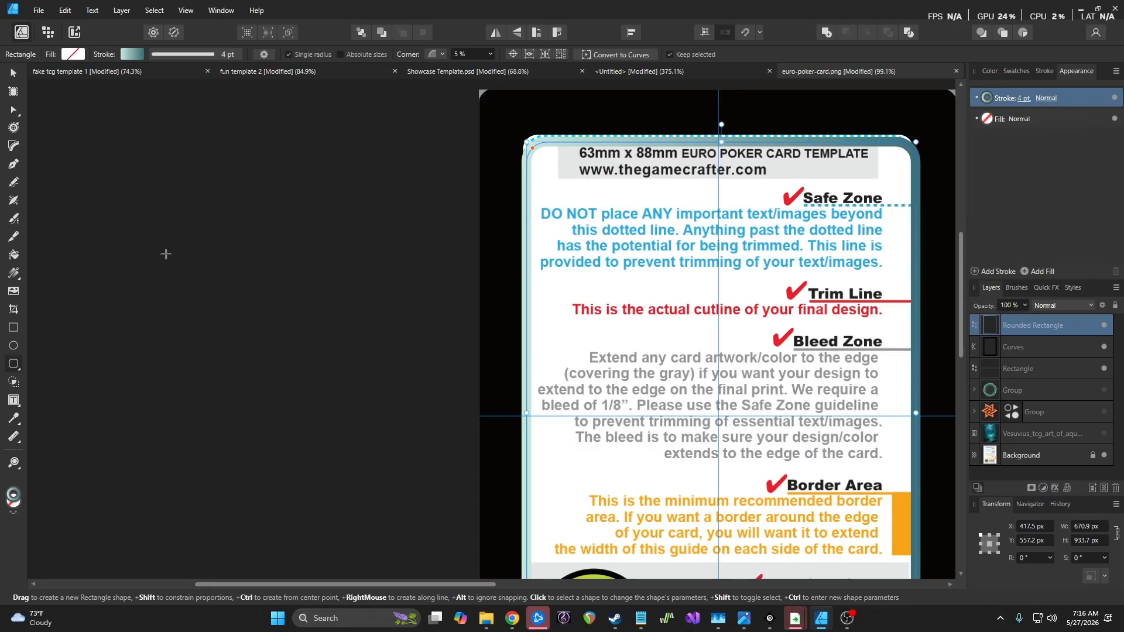
click(14, 273)
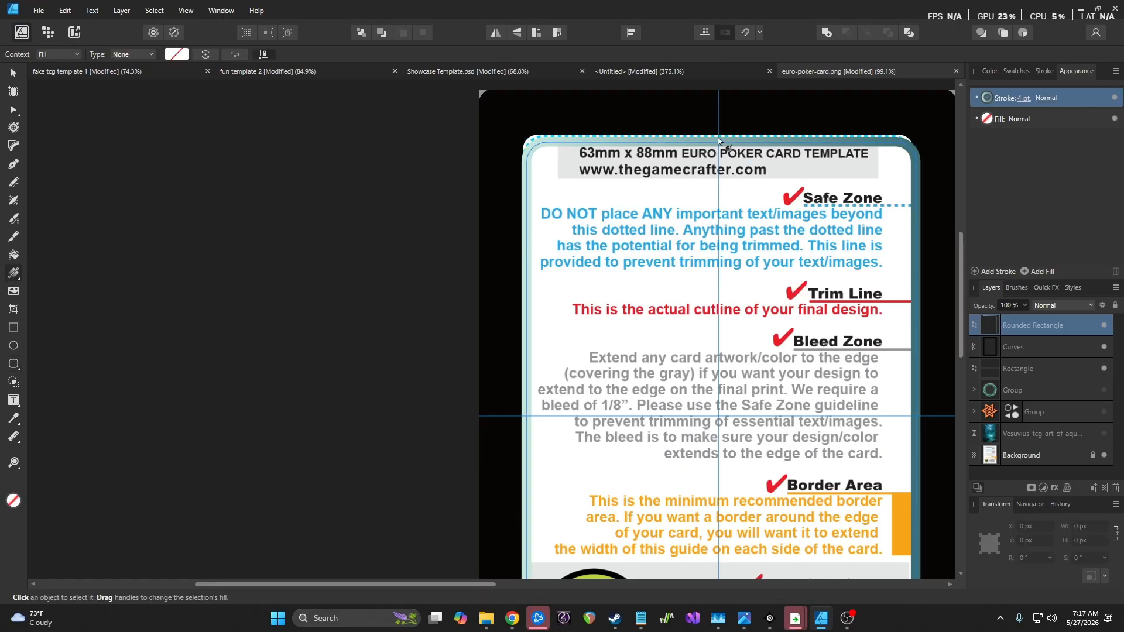
drag(718, 139, 732, 488)
scroll(726, 478, down, 5)
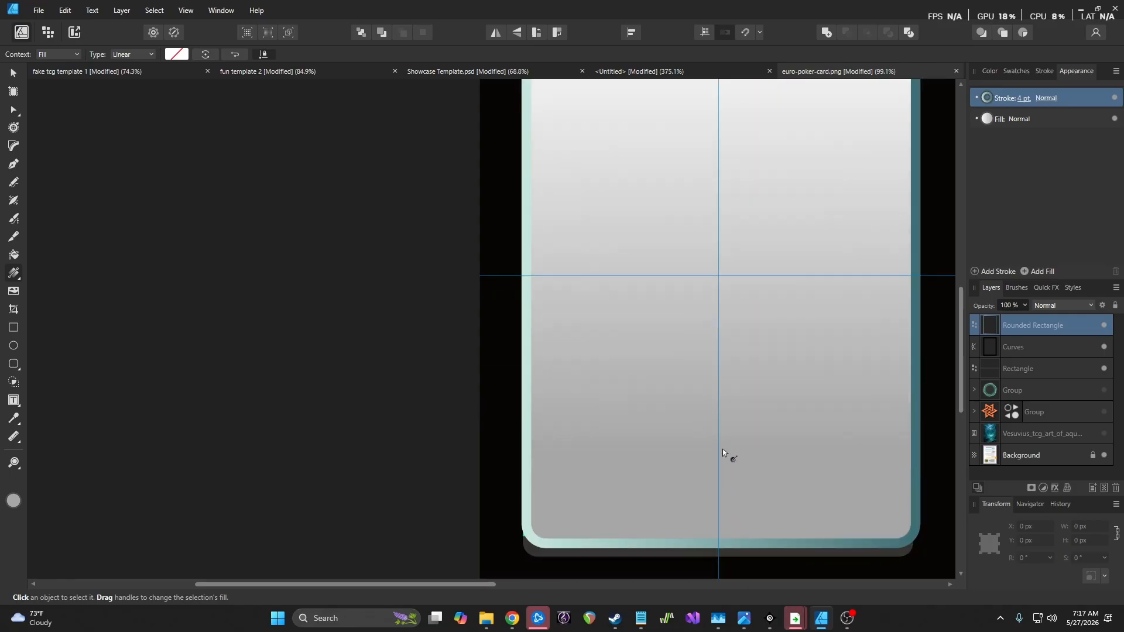
scroll(712, 377, down, 1)
scroll(712, 380, down, 4)
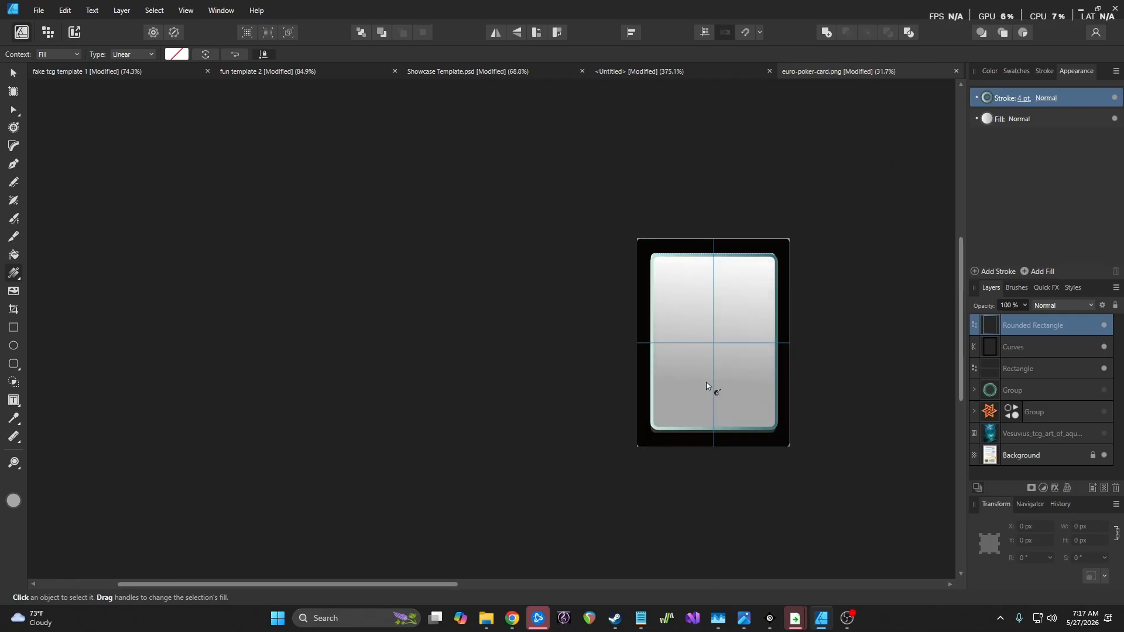
mouse_move(704, 379)
mouse_down()
mouse_move(671, 379)
mouse_move(693, 376)
mouse_up()
key(ctrl+z)
key(ctrl+z)
key(ctrl+z)
key(ctrl+z)
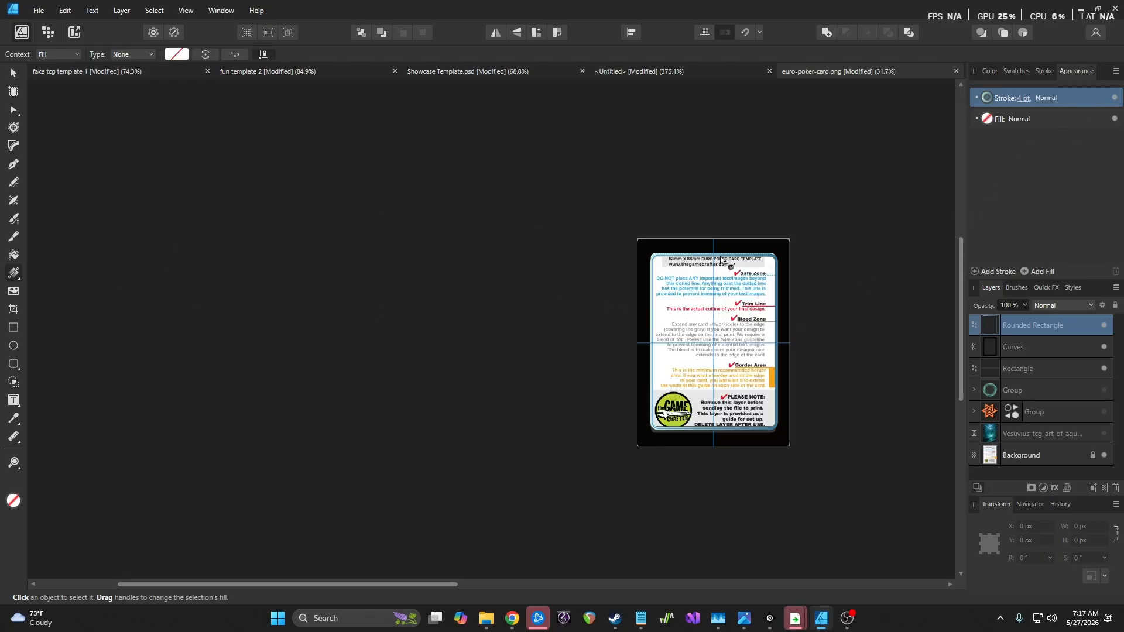
drag(717, 257, 718, 264)
key(ctrl+z)
scroll(733, 314, up, 4)
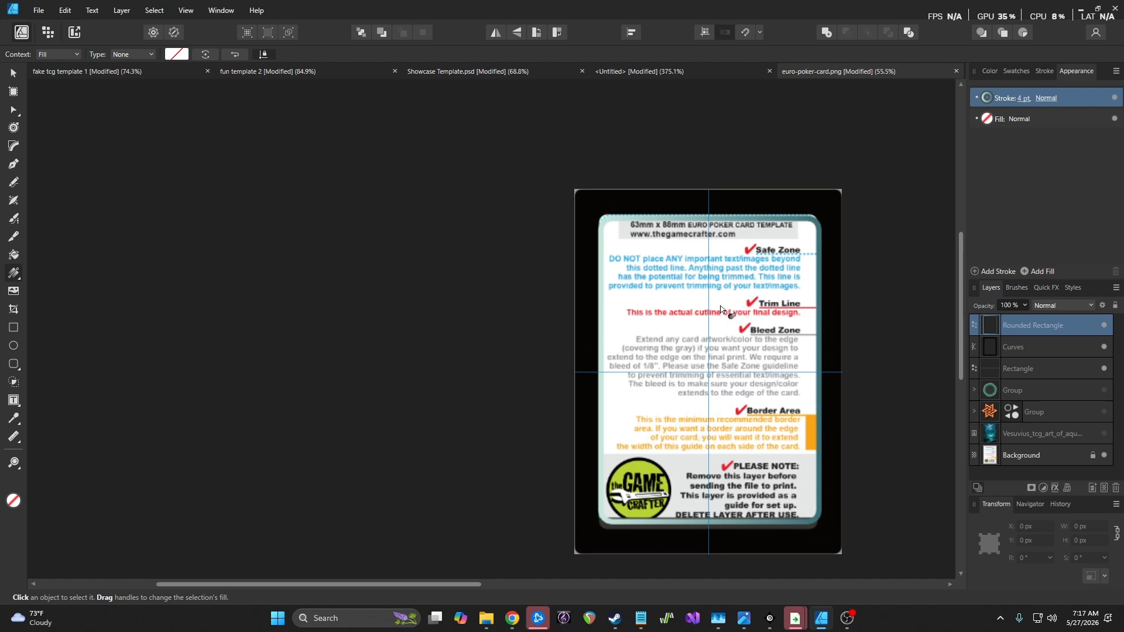
scroll(732, 289, down, 1)
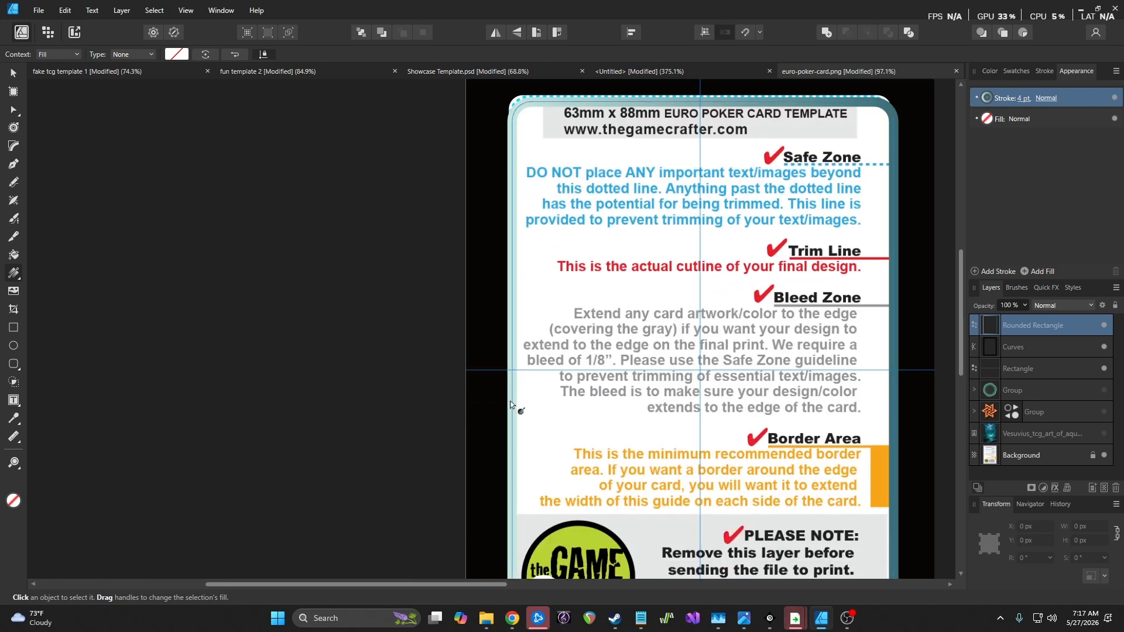
drag(513, 399, 577, 330)
drag(690, 342, 636, 331)
key(ctrl+z)
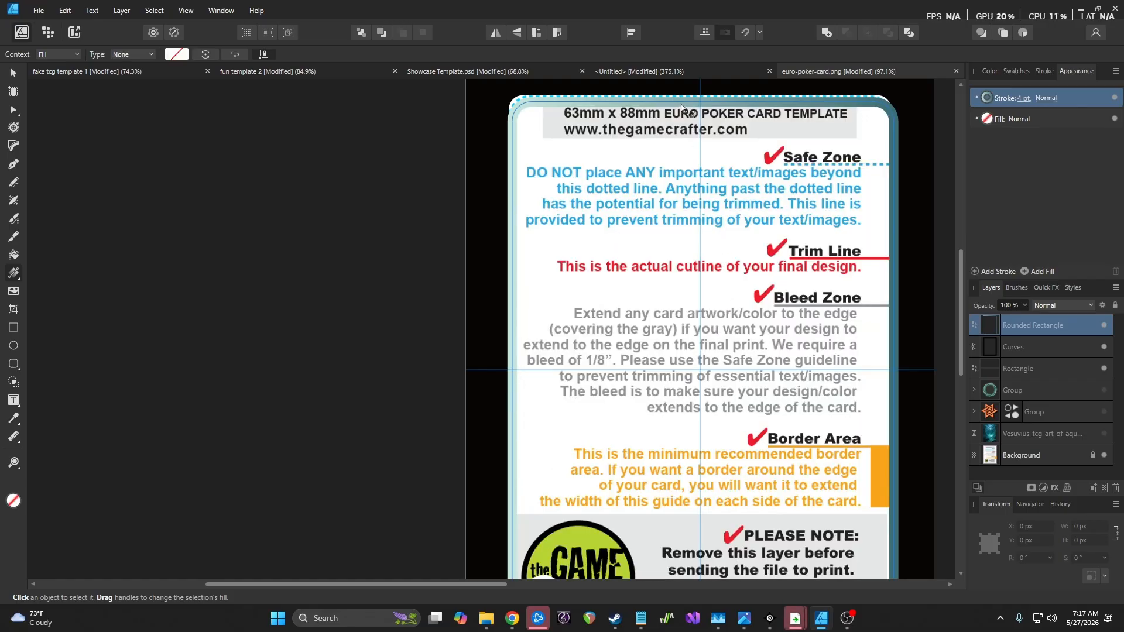
scroll(705, 171, down, 3)
drag(707, 542, 705, 277)
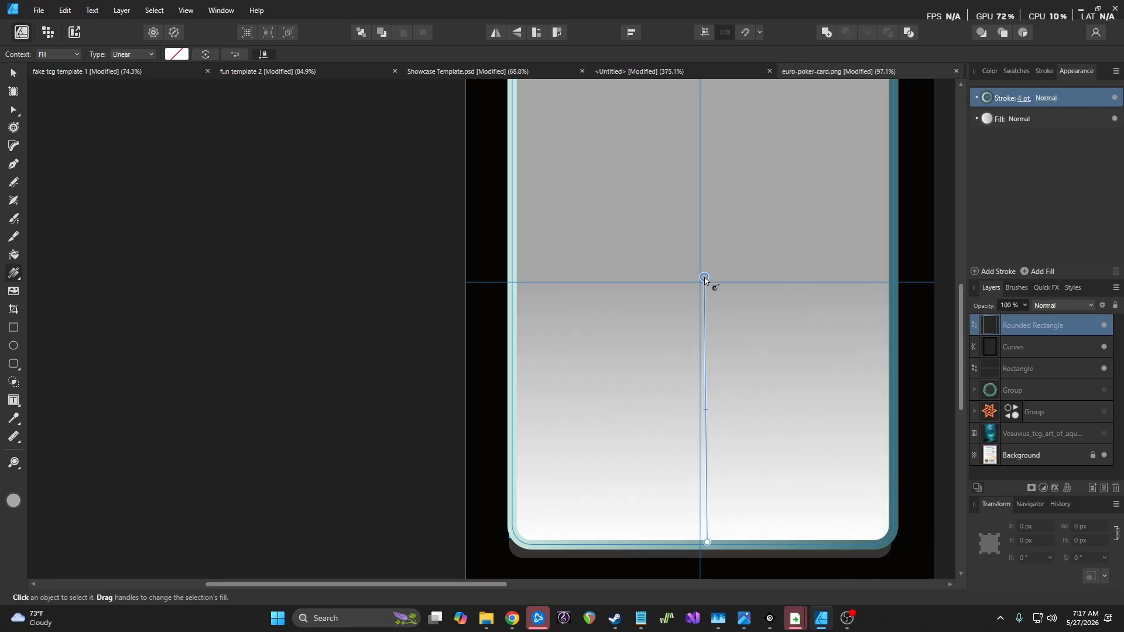
key(ctrl+z)
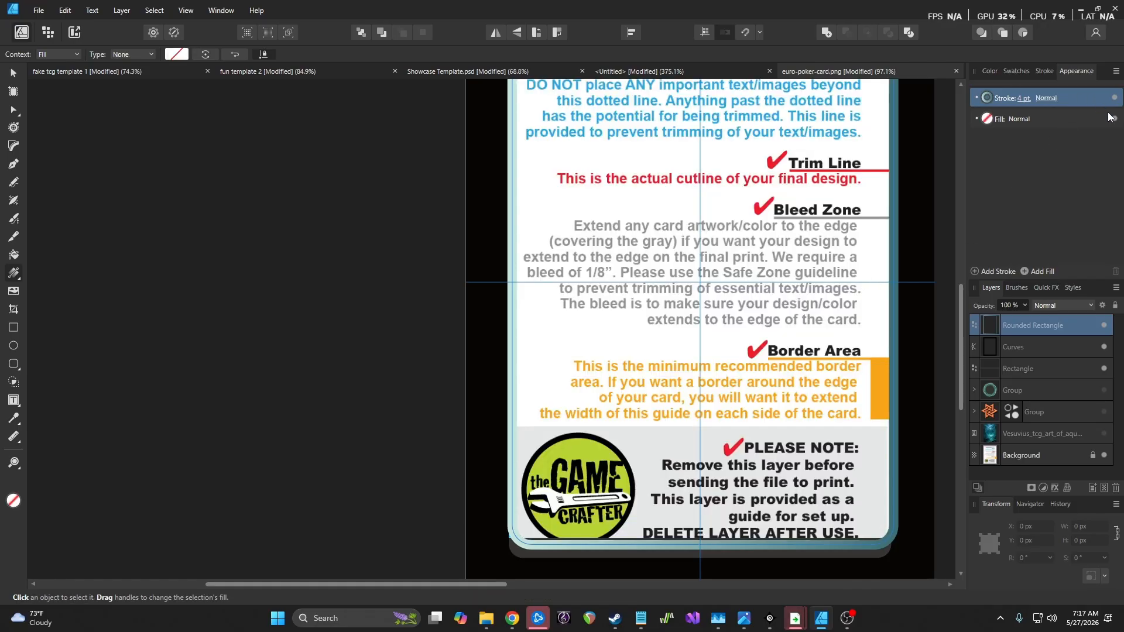
click(1051, 119)
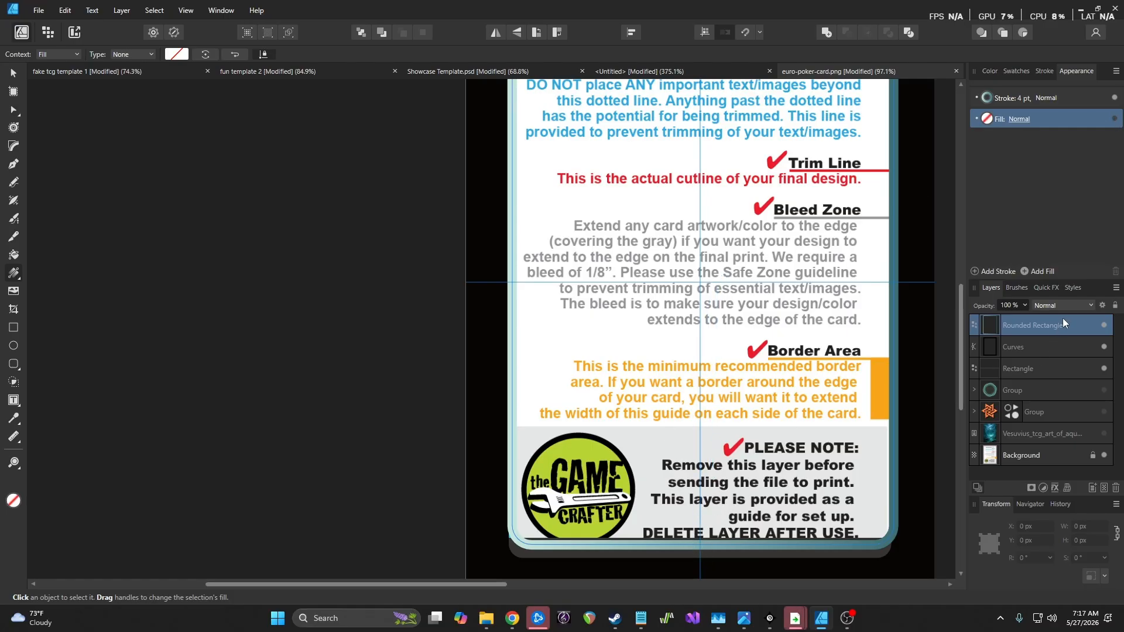
drag(693, 546, 718, 170)
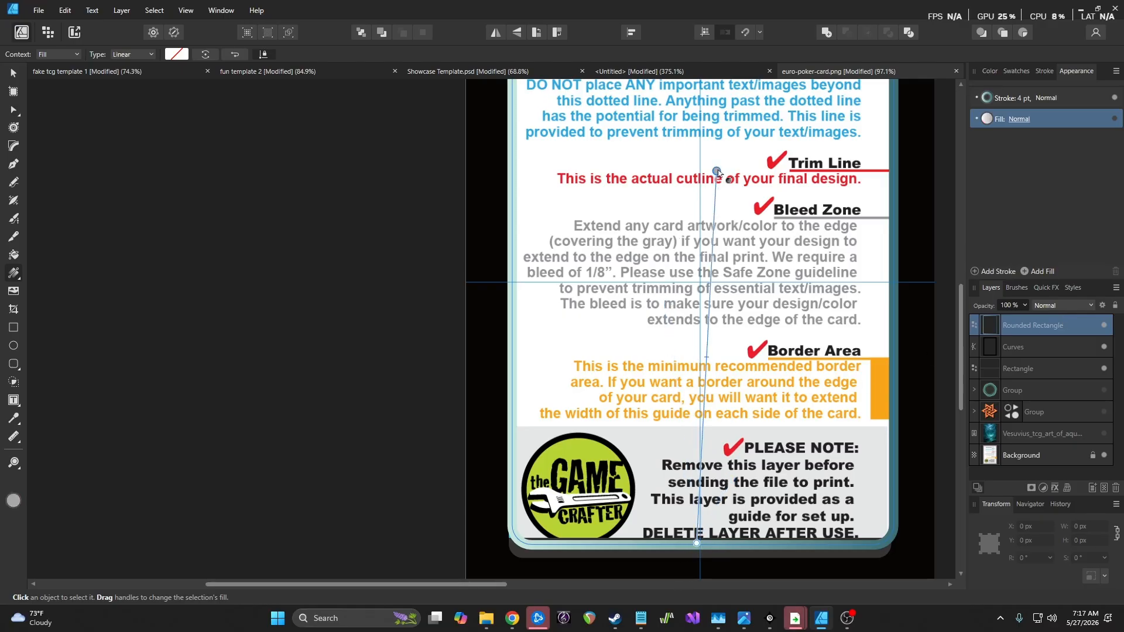
click(1081, 94)
Redraw the border gradient to run vertically from the card's top to bottom
mouse_move(704, 530)
mouse_down()
mouse_move(711, 379)
mouse_move(711, 432)
mouse_up()
key(ctrl+z)
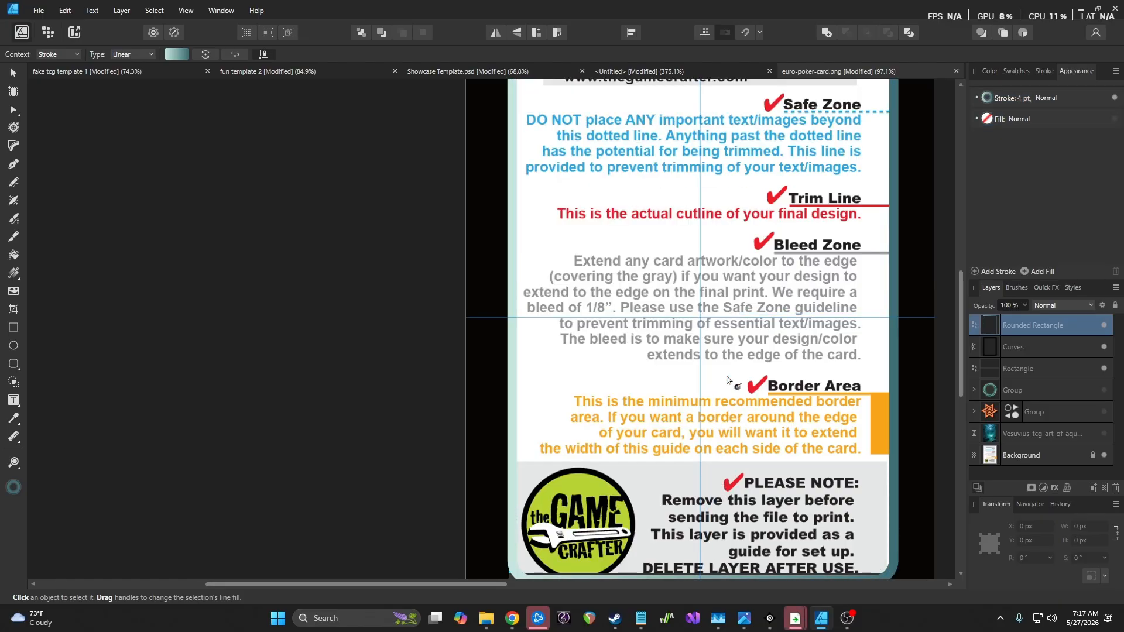
scroll(728, 382, up, 1)
ctrl+scroll(727, 382, down, 3)
mouse_move(712, 204)
mouse_down()
mouse_move(709, 468)
mouse_move(715, 391)
mouse_up()
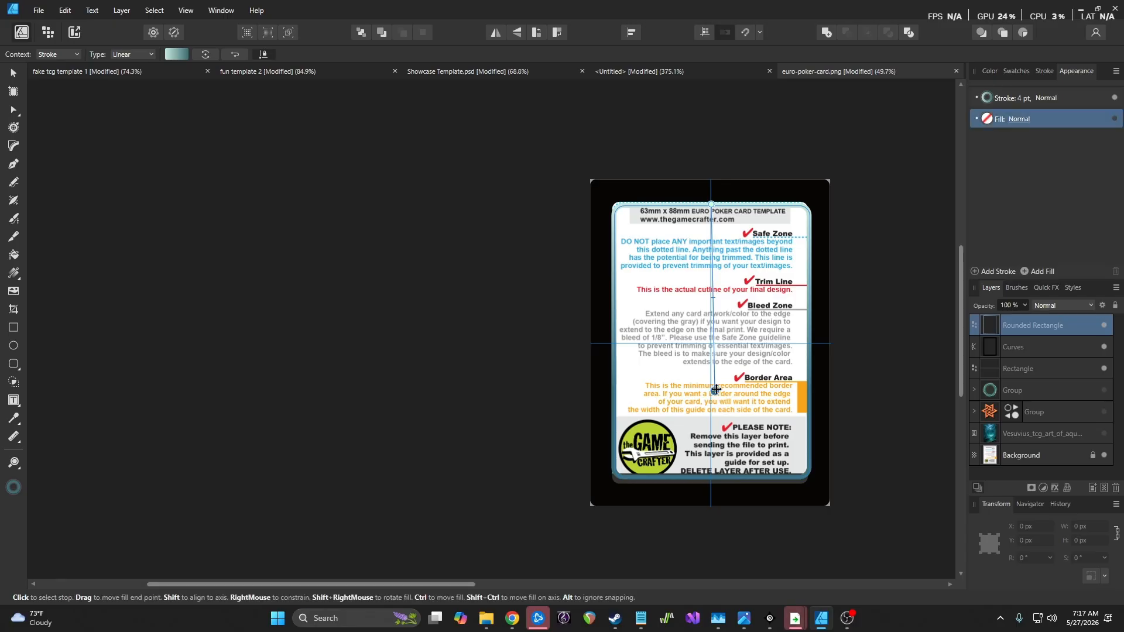
scroll(706, 315, up, 1)
scroll(705, 316, up, 2)
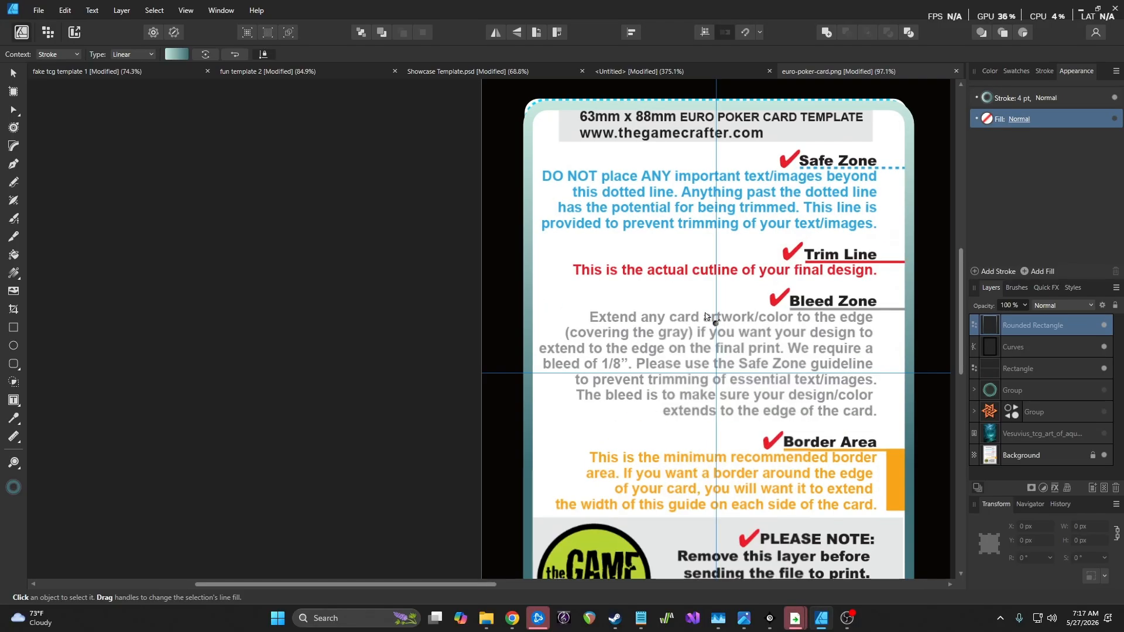
Change the gradient's end stop to deep navy, CMYK 80/45/0/60
click(989, 100)
click(989, 97)
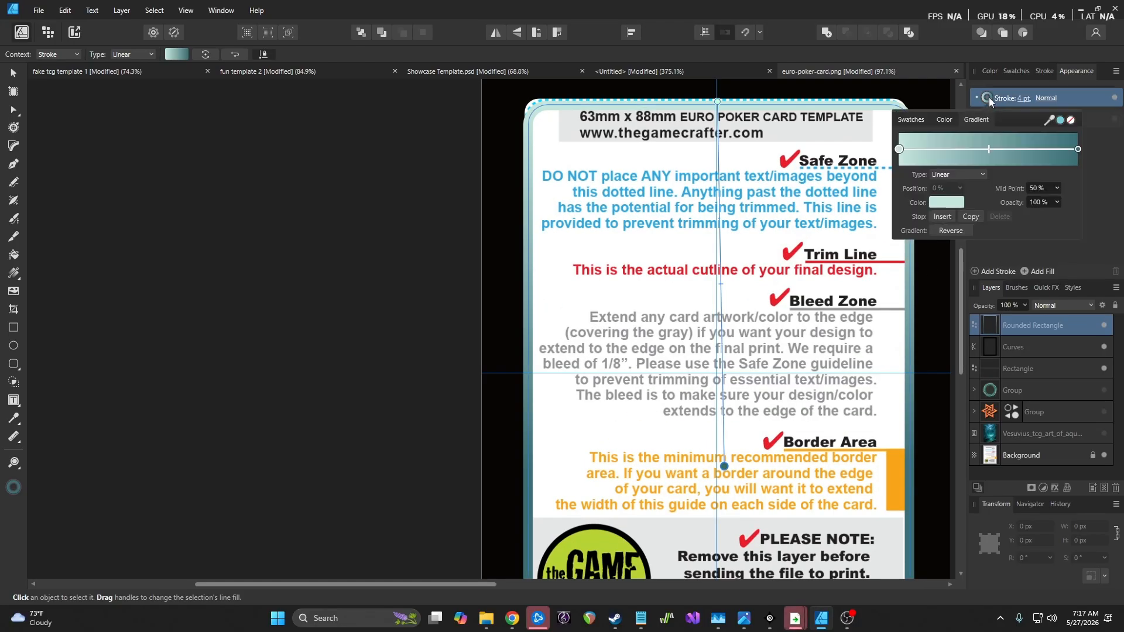
click(1078, 149)
click(945, 205)
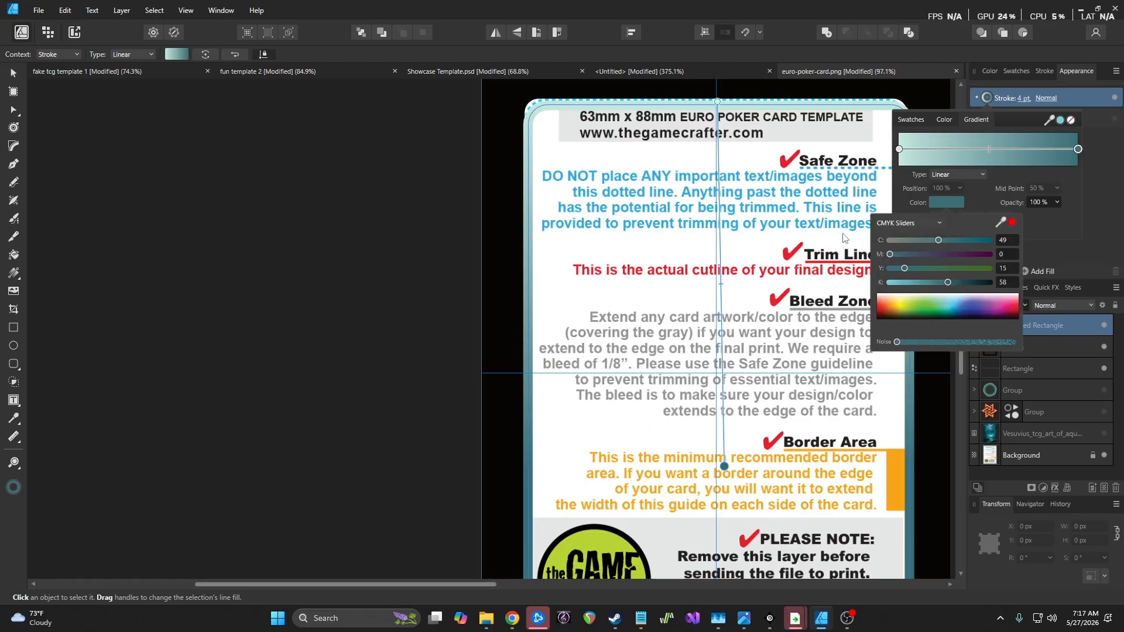
click(953, 305)
drag(952, 301, 947, 309)
click(954, 311)
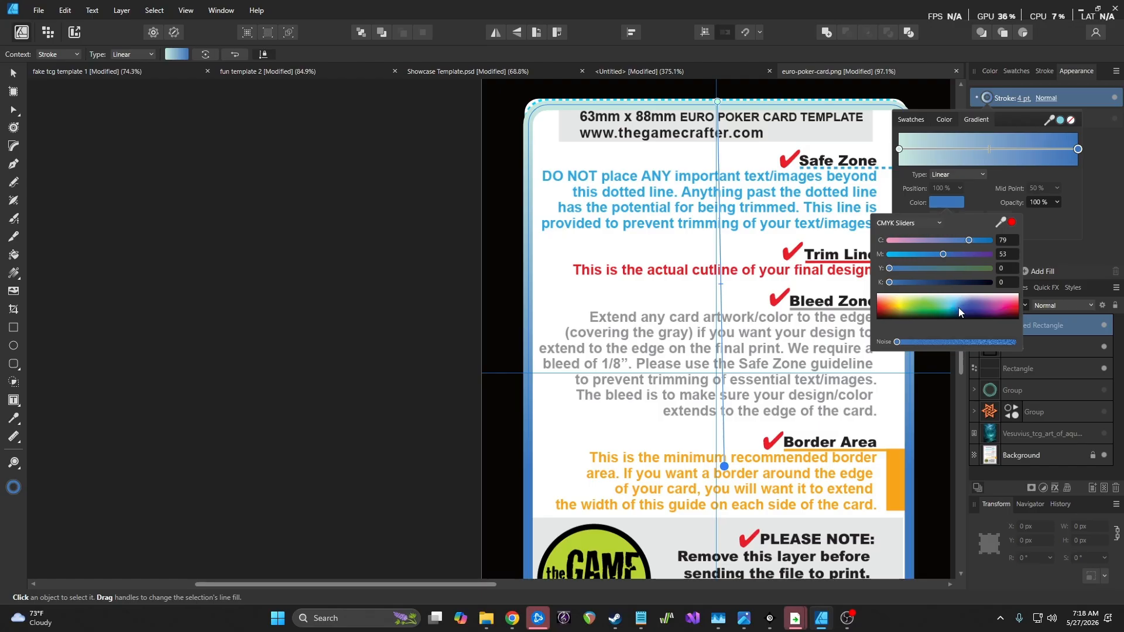
click(952, 283)
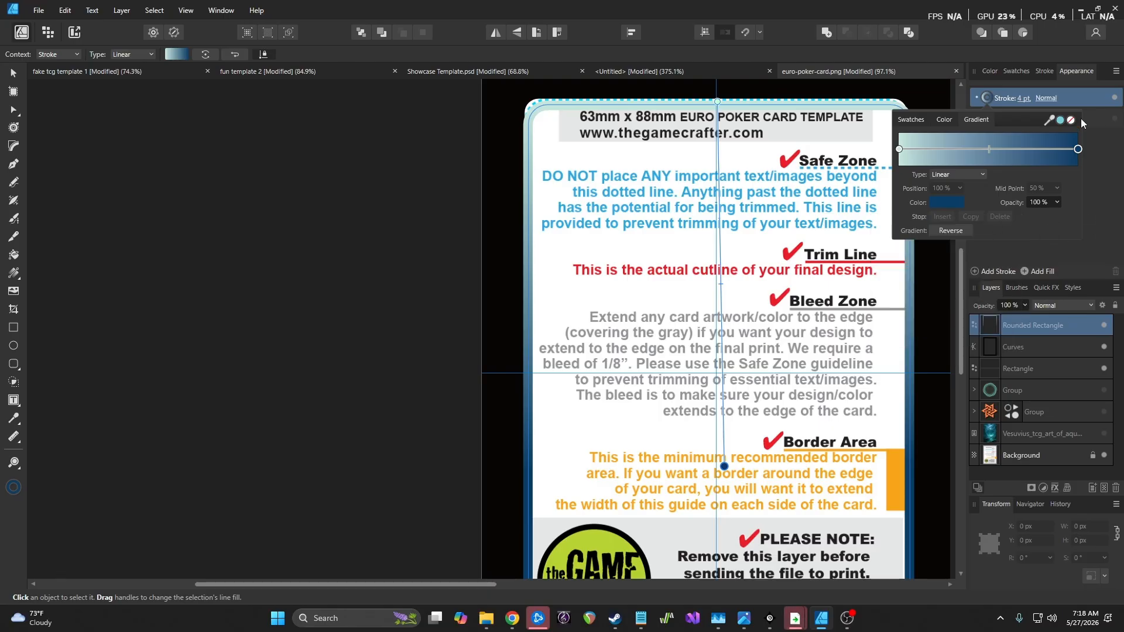
Add noise to the gradient's end stop colour for a grainy texture
scroll(788, 300, down, 2)
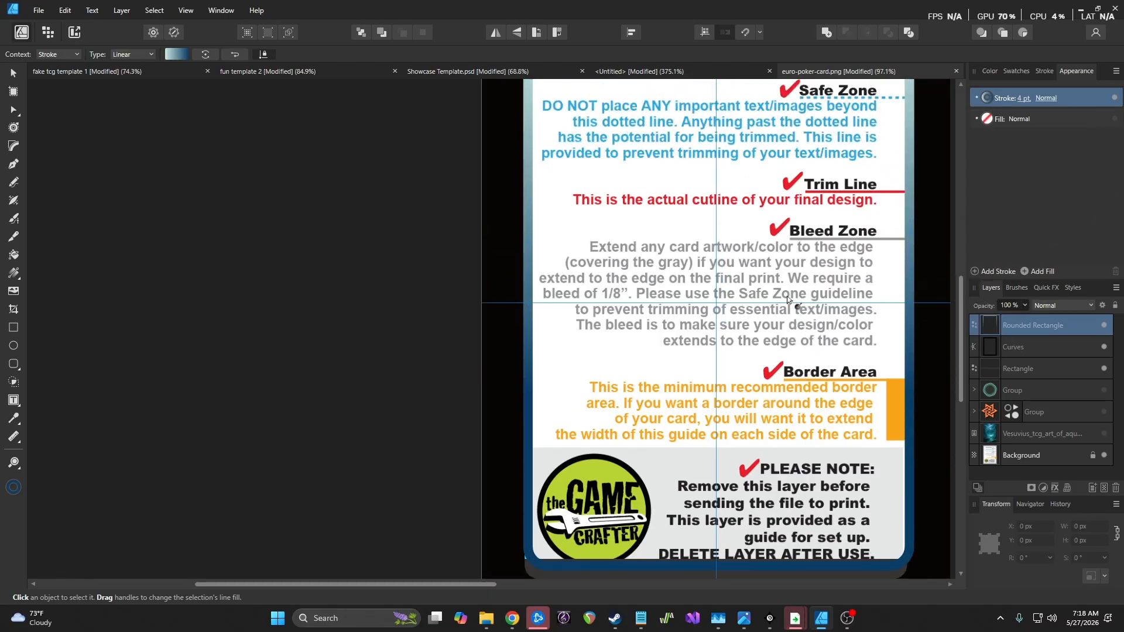
scroll(886, 259, up, 1)
click(989, 97)
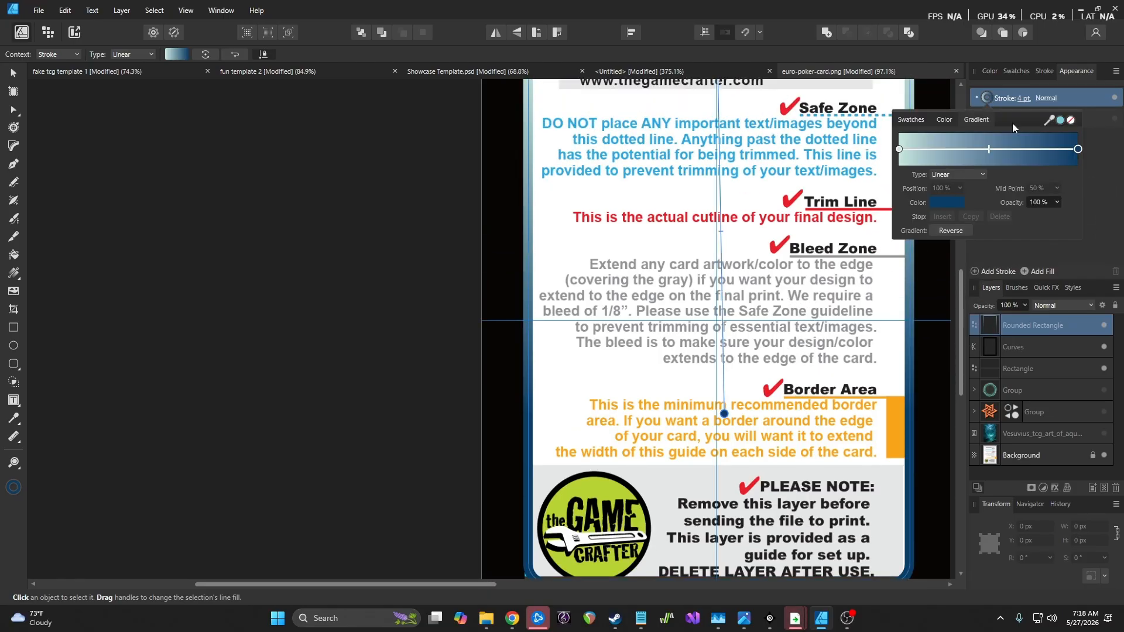
click(948, 203)
mouse_move(897, 343)
mouse_down()
mouse_move(958, 342)
mouse_move(901, 352)
mouse_up()
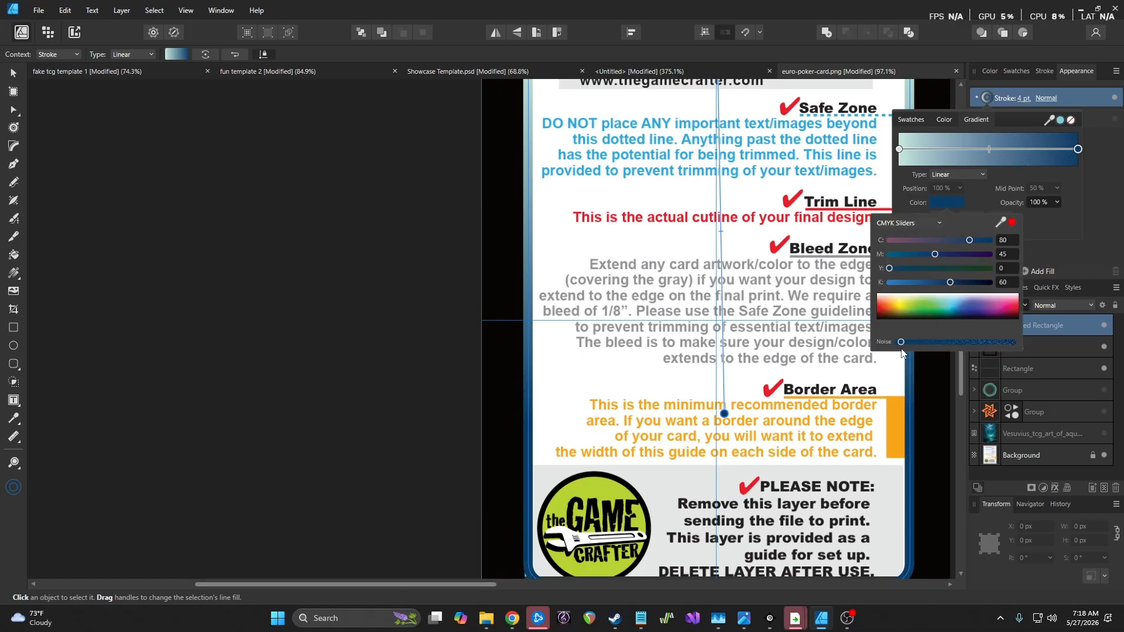
click(1097, 248)
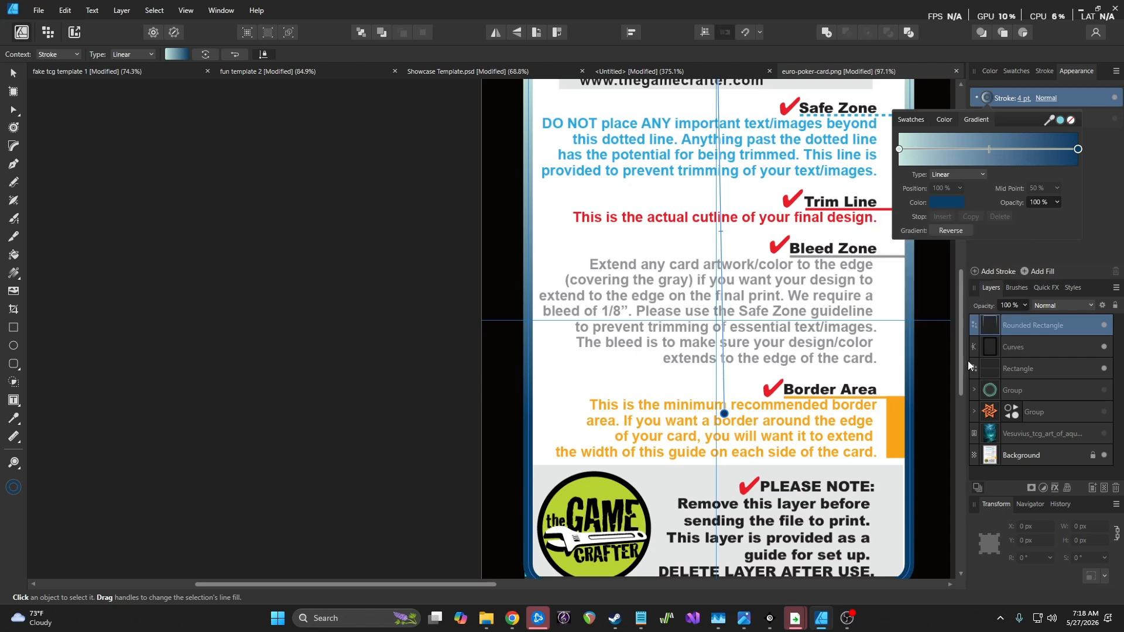
click(1118, 187)
Select the gradient frame, nudge its top edge up and pull its right edge inward
scroll(894, 491, up, 10)
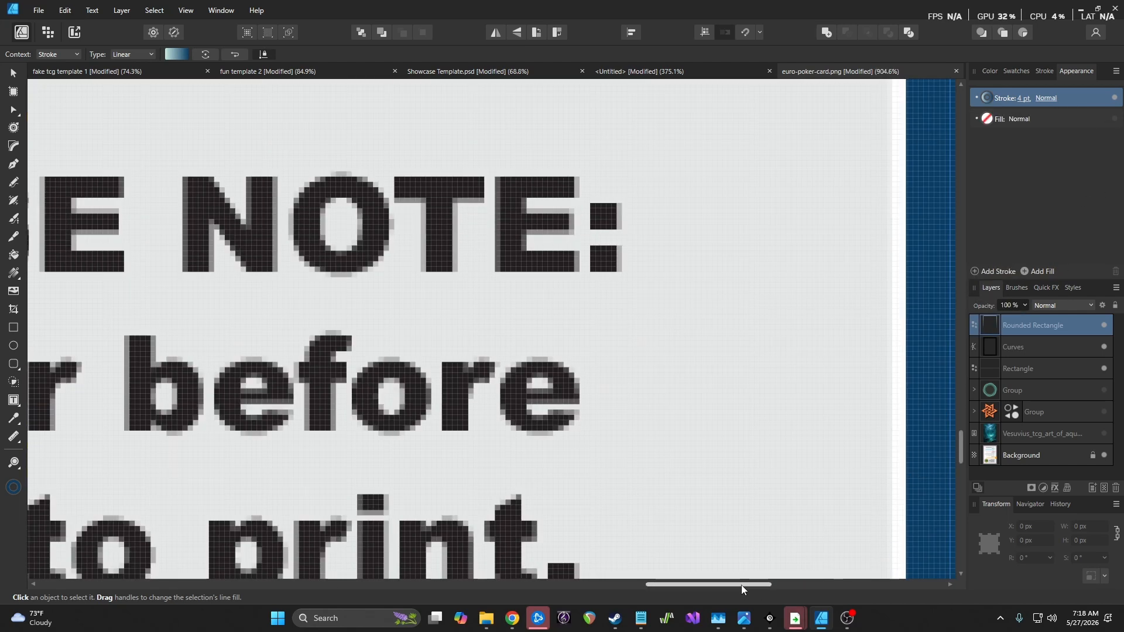
drag(741, 585, 804, 585)
scroll(595, 404, down, 12)
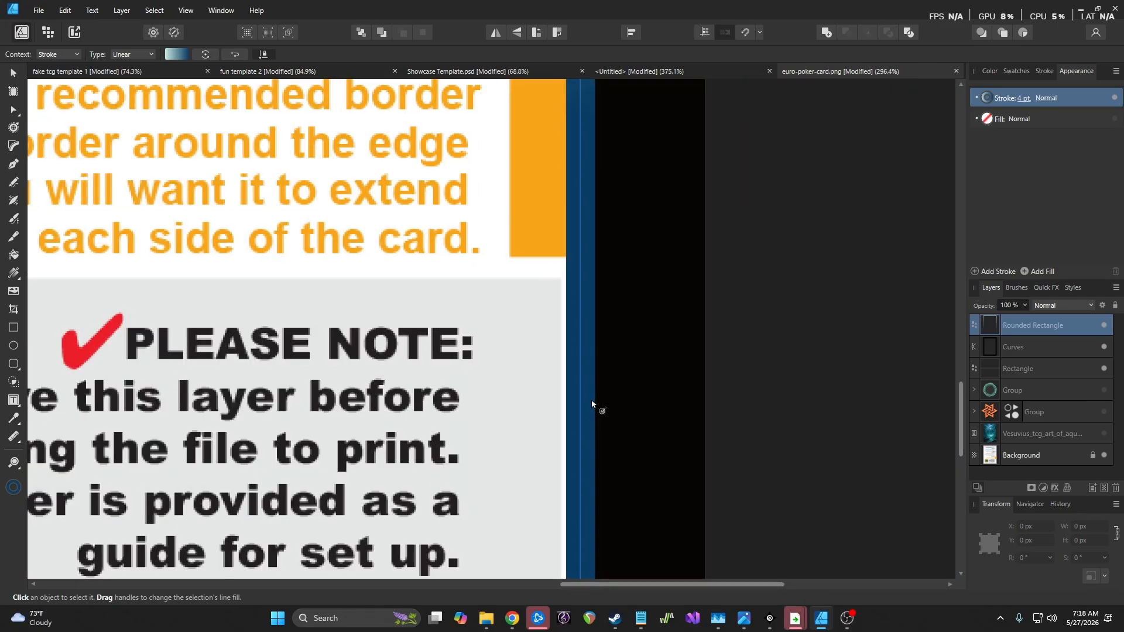
scroll(596, 375, up, 3)
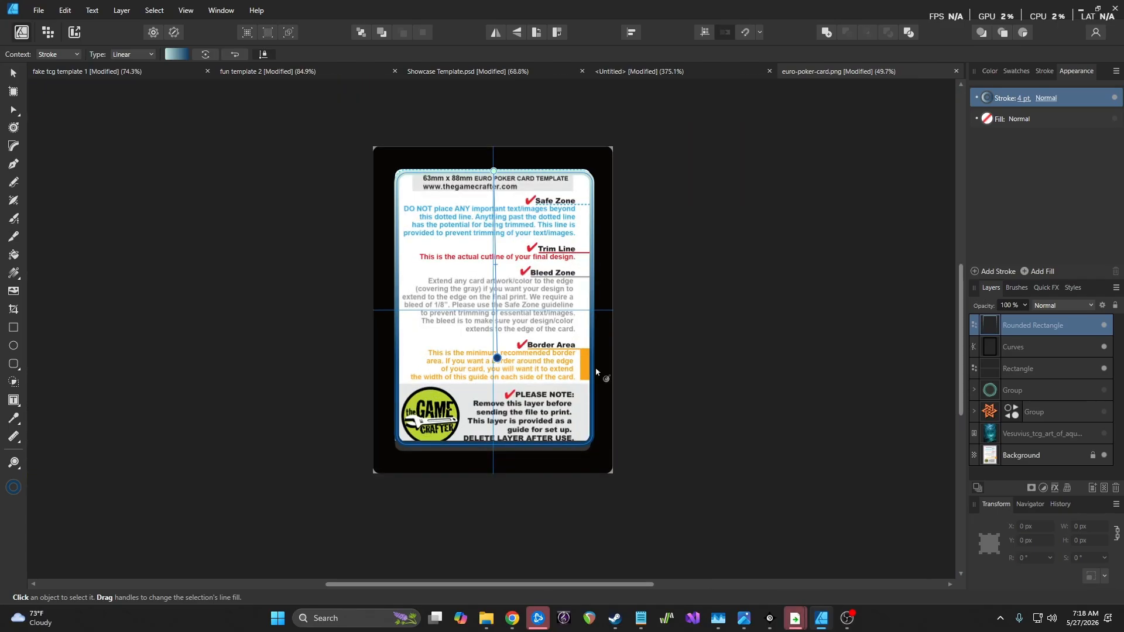
scroll(491, 305, up, 2)
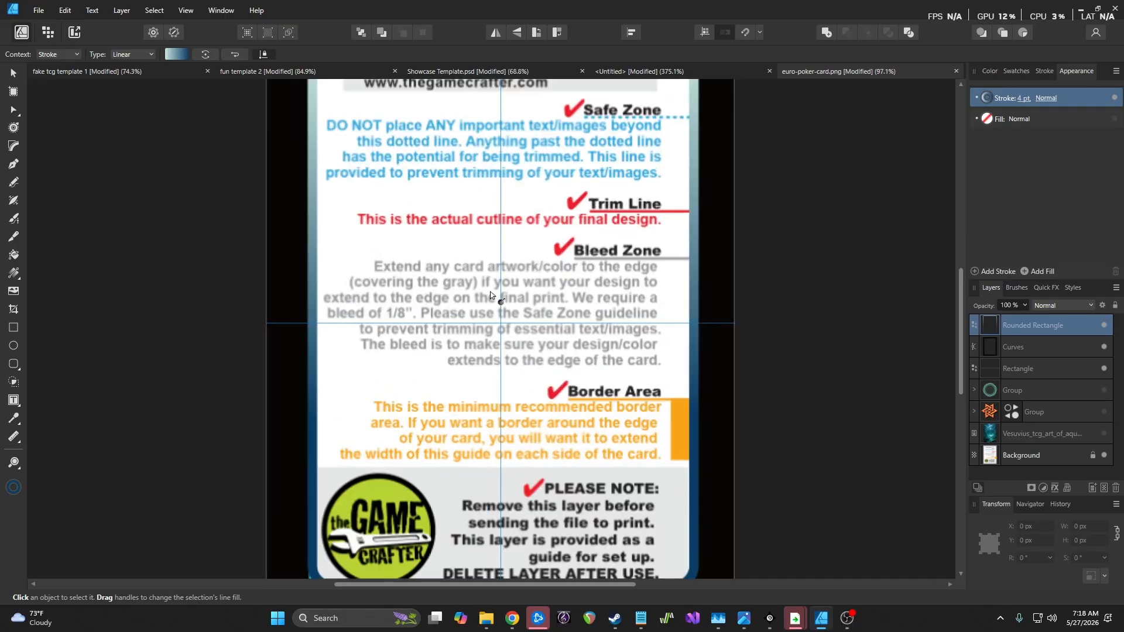
click(11, 71)
scroll(299, 202, up, 2)
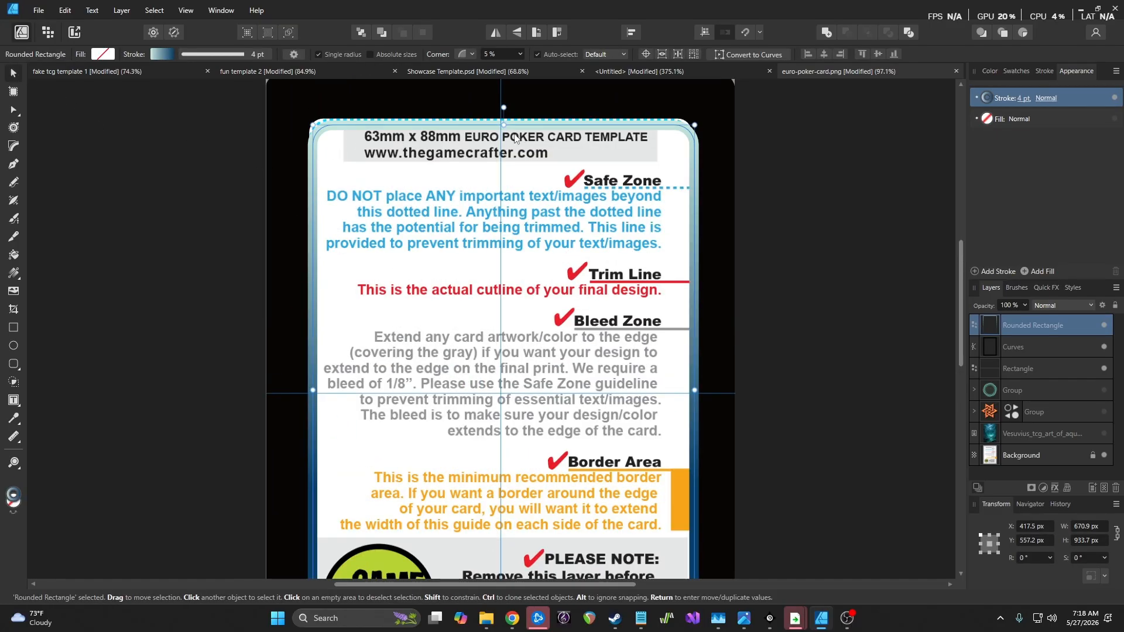
scroll(516, 138, up, 1)
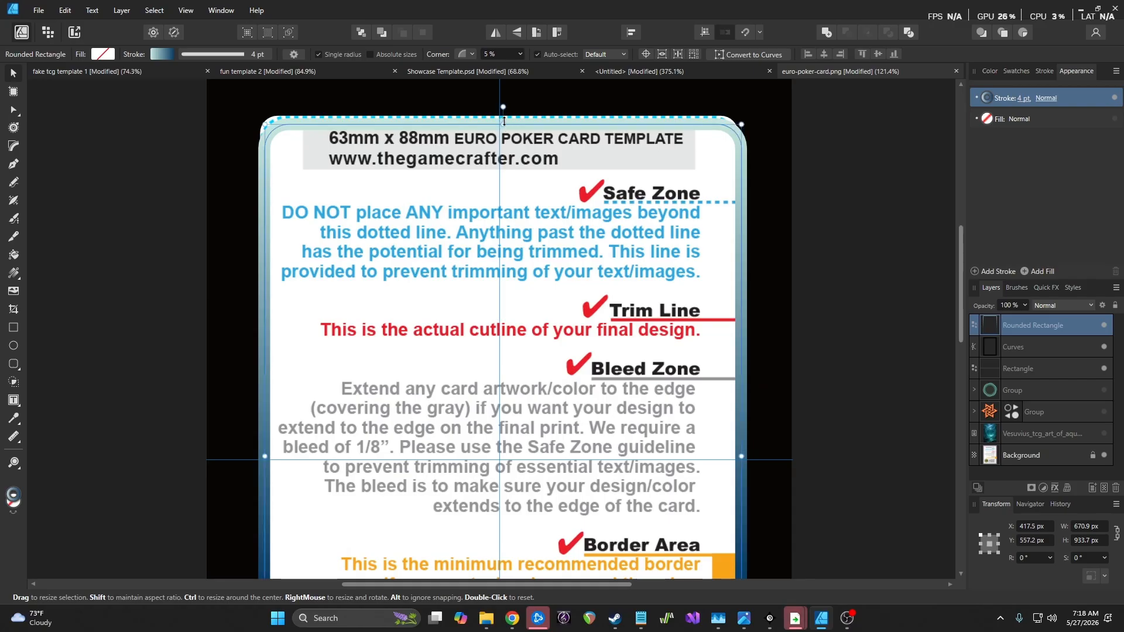
drag(504, 123, 504, 119)
scroll(726, 369, down, 1)
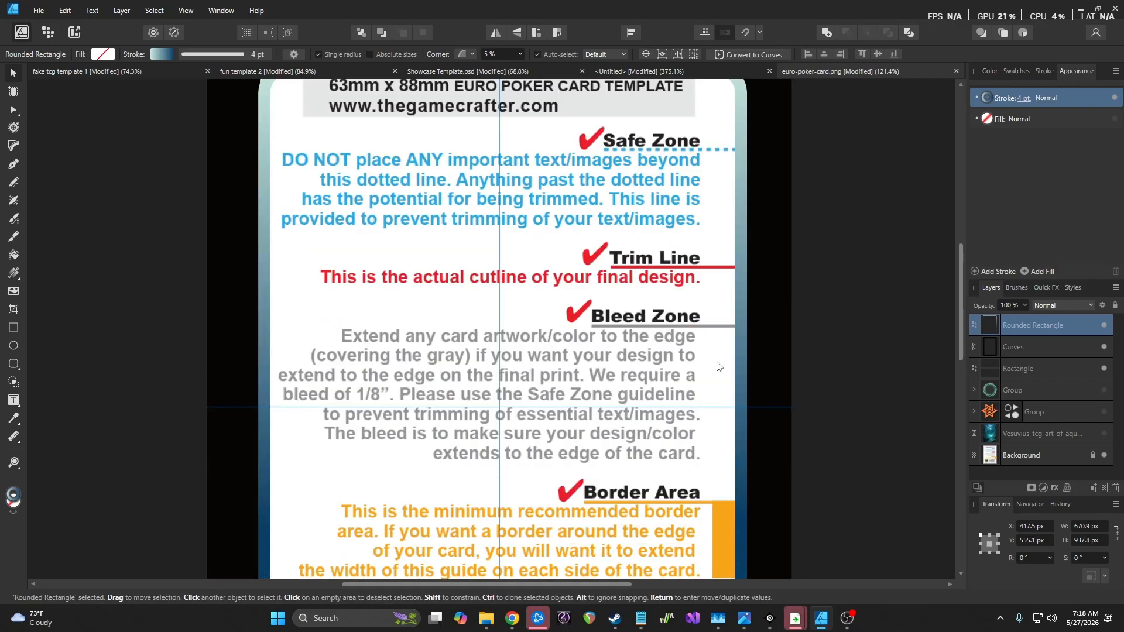
drag(739, 402, 732, 403)
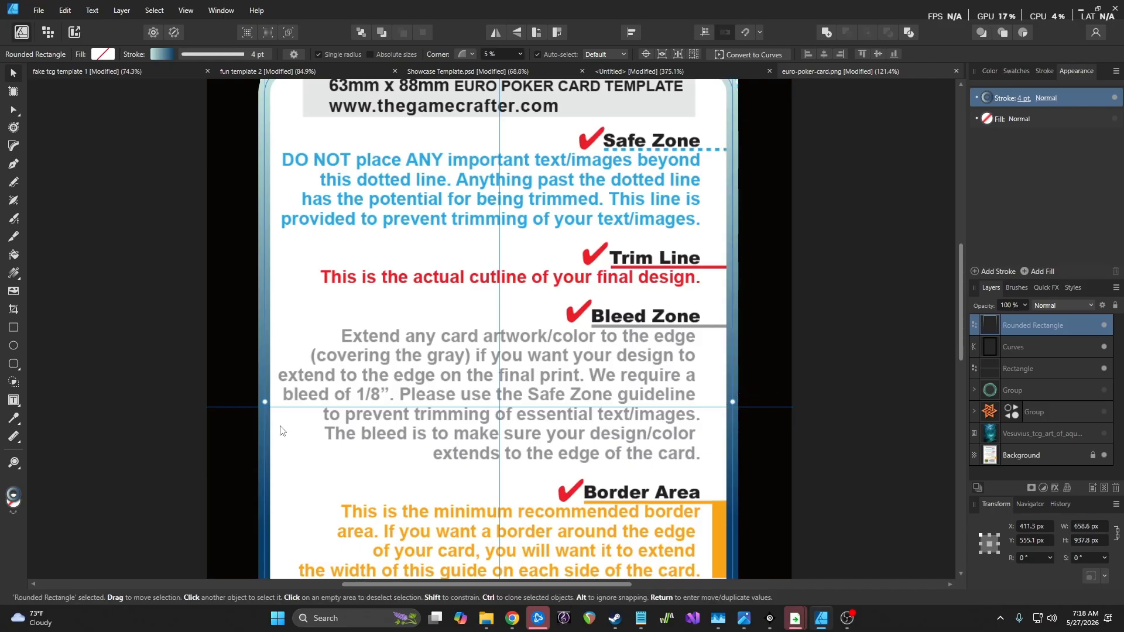
Adjust the left and bottom edges to reach 656.1 × 925.4 px, above the grey bar
mouse_move(265, 403)
mouse_down()
mouse_move(277, 403)
mouse_move(267, 403)
mouse_up()
scroll(406, 376, down, 2)
scroll(405, 377, down, 2)
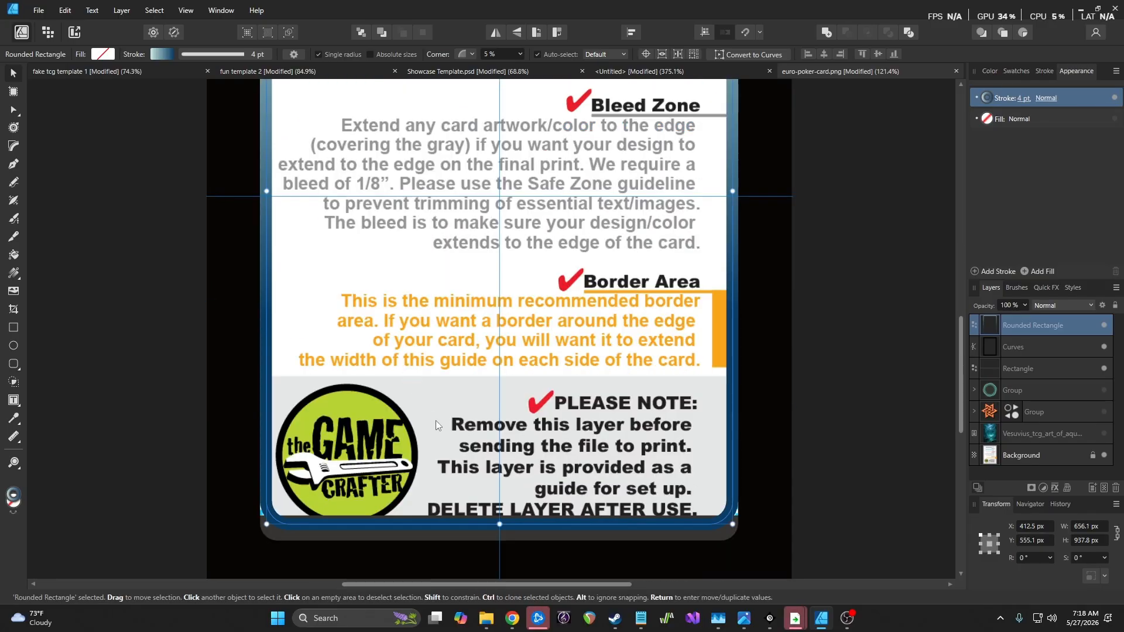
click(1105, 456)
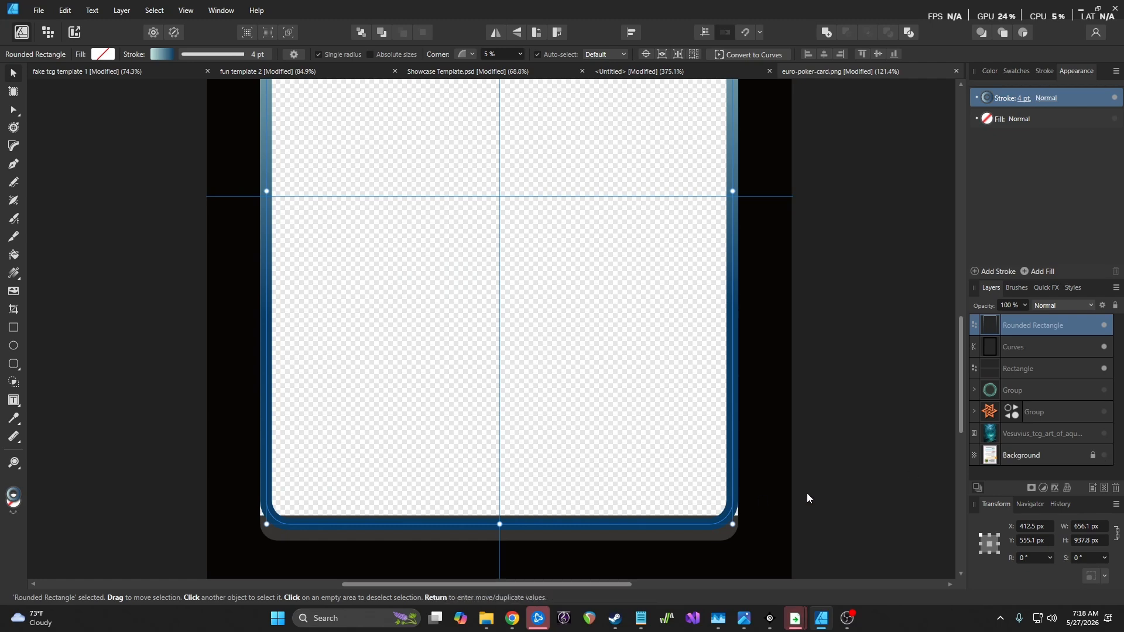
click(1105, 455)
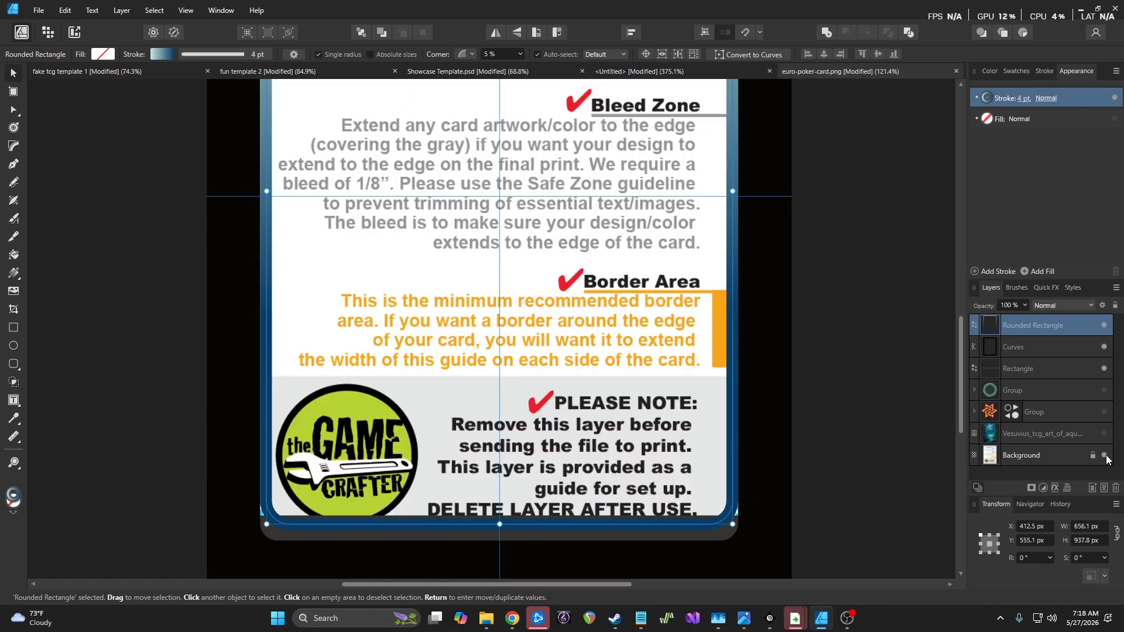
mouse_move(499, 525)
mouse_down()
mouse_move(504, 510)
mouse_move(495, 532)
mouse_up()
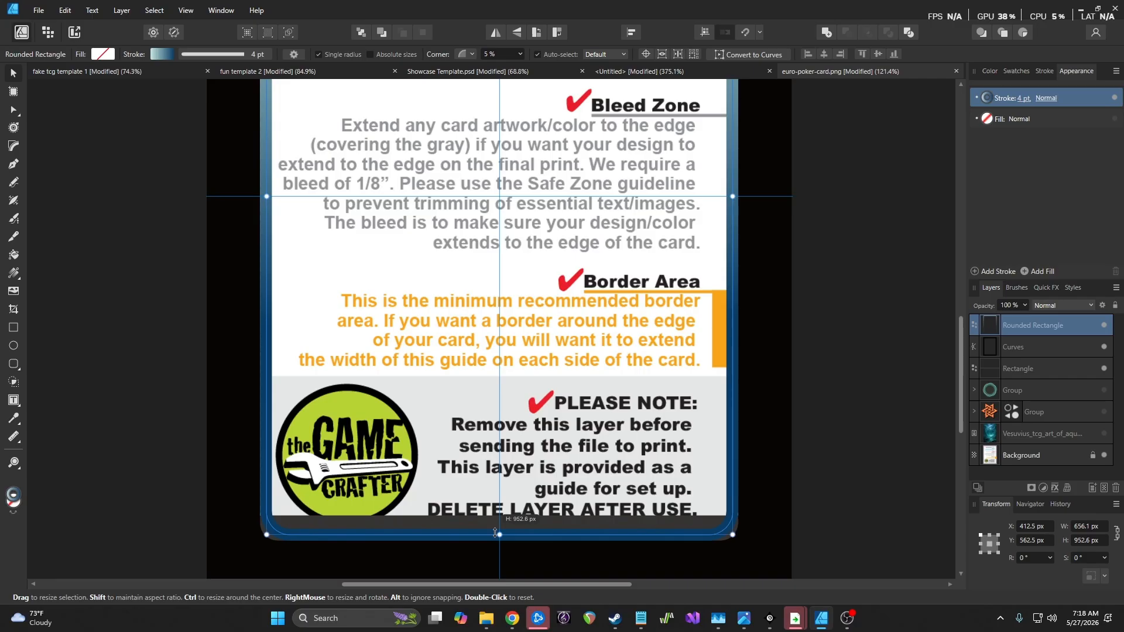
drag(495, 533, 495, 514)
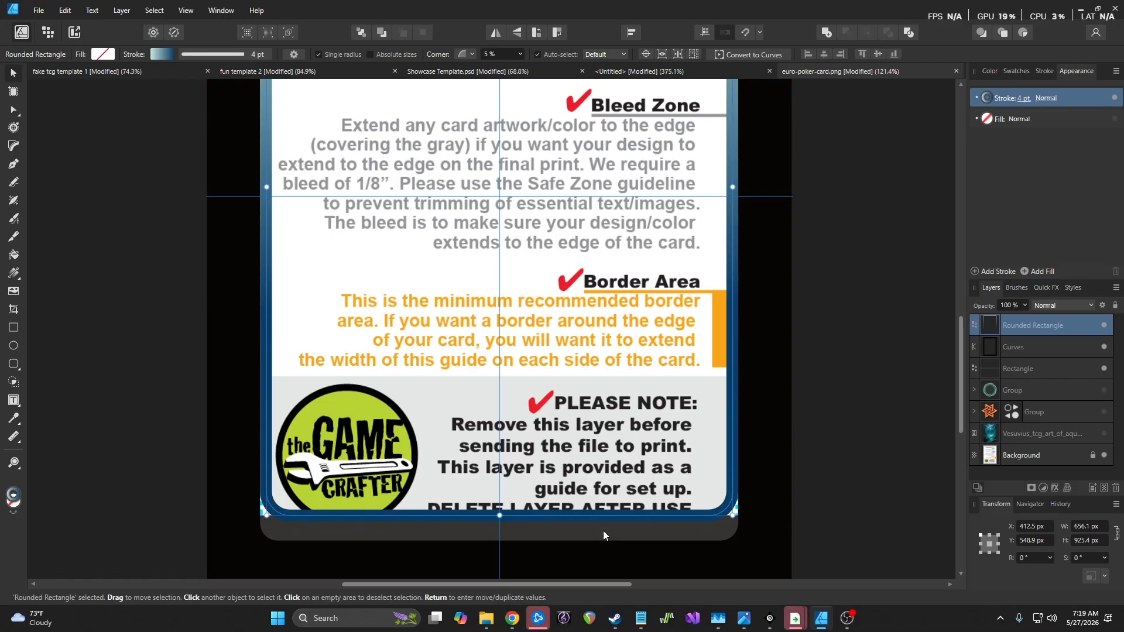
Darken the bottom bar's fill to near-black, K 88 (CMYK 72/68/67/88)
click(654, 534)
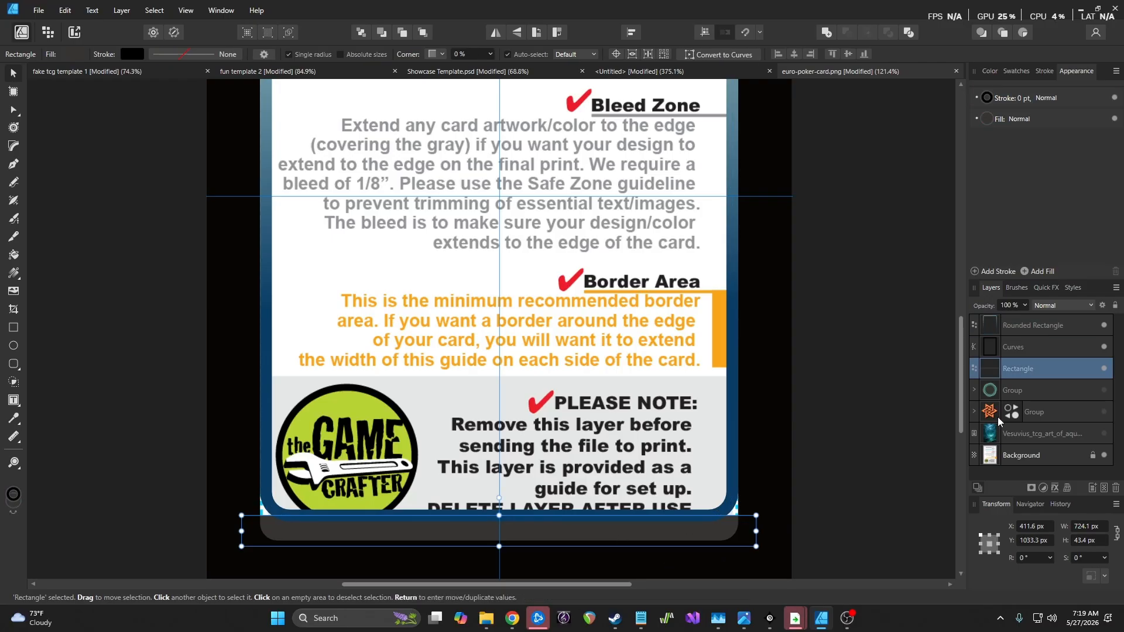
click(992, 120)
click(991, 120)
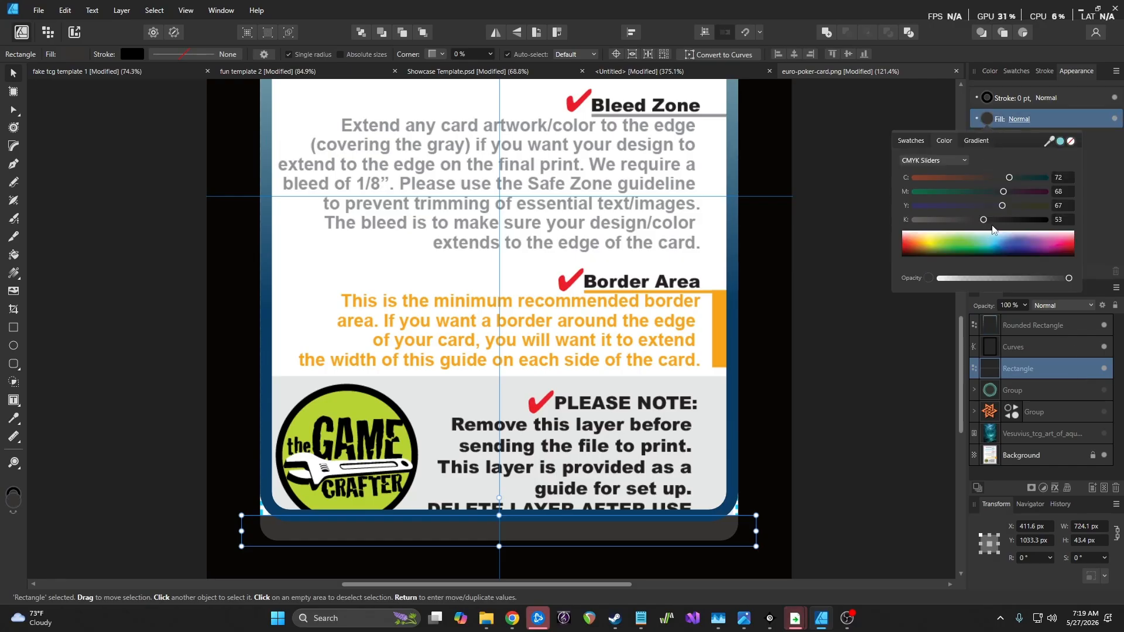
drag(984, 220, 1030, 220)
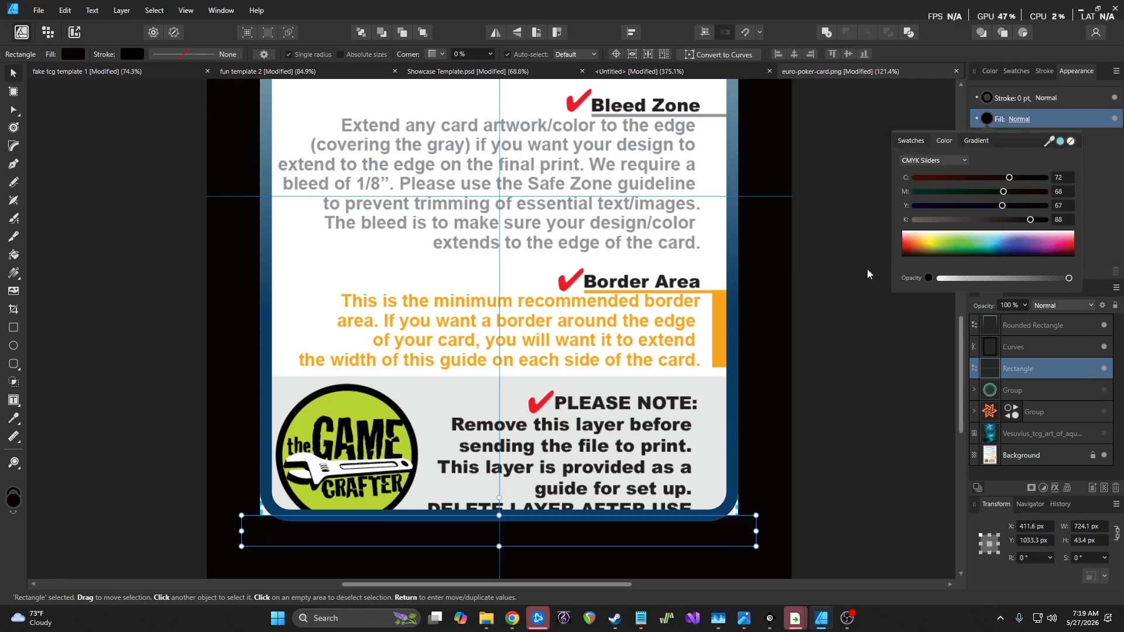
click(818, 390)
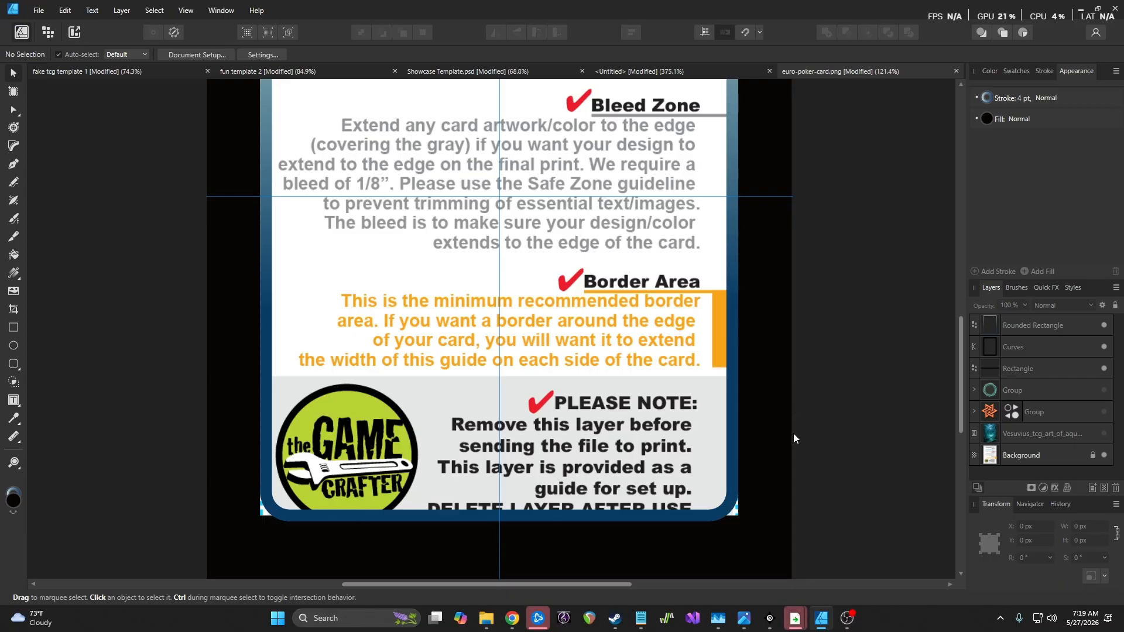
scroll(785, 405, up, 5)
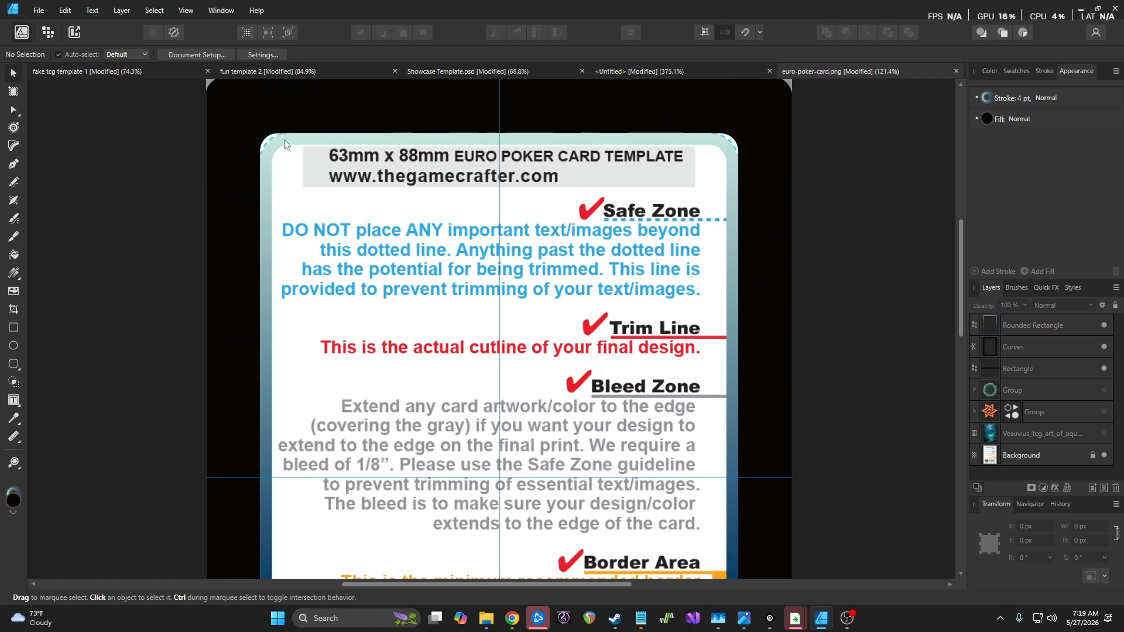
Convert the gradient border frame to curves and test-bulge its top-left corner, then undo it
click(1048, 326)
right_click(1072, 325)
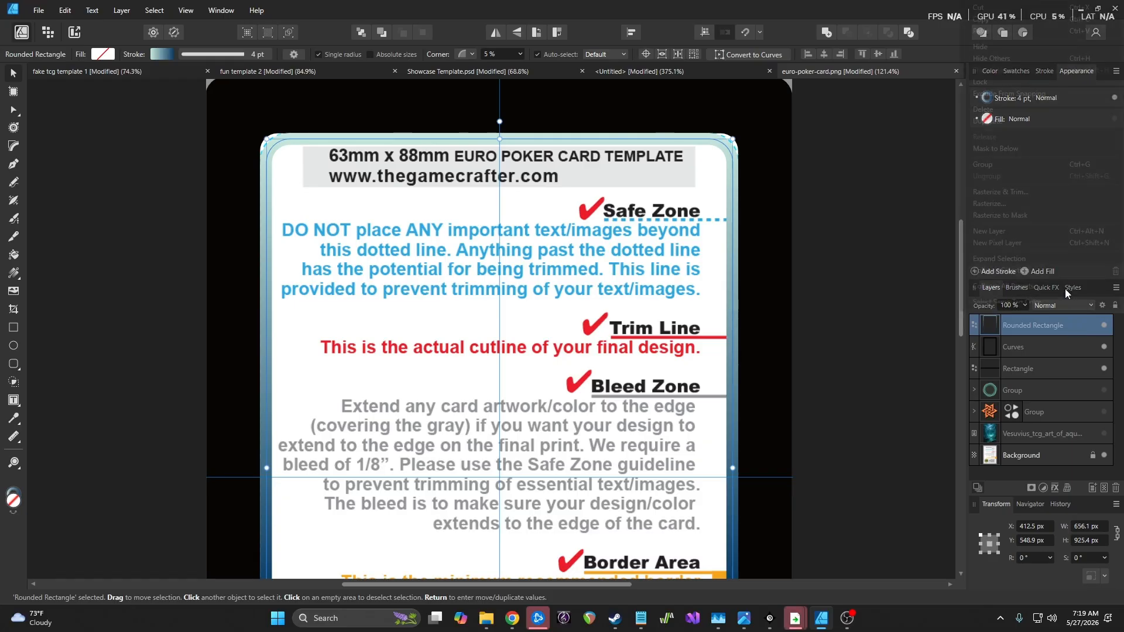
scroll(1062, 237, down, 1)
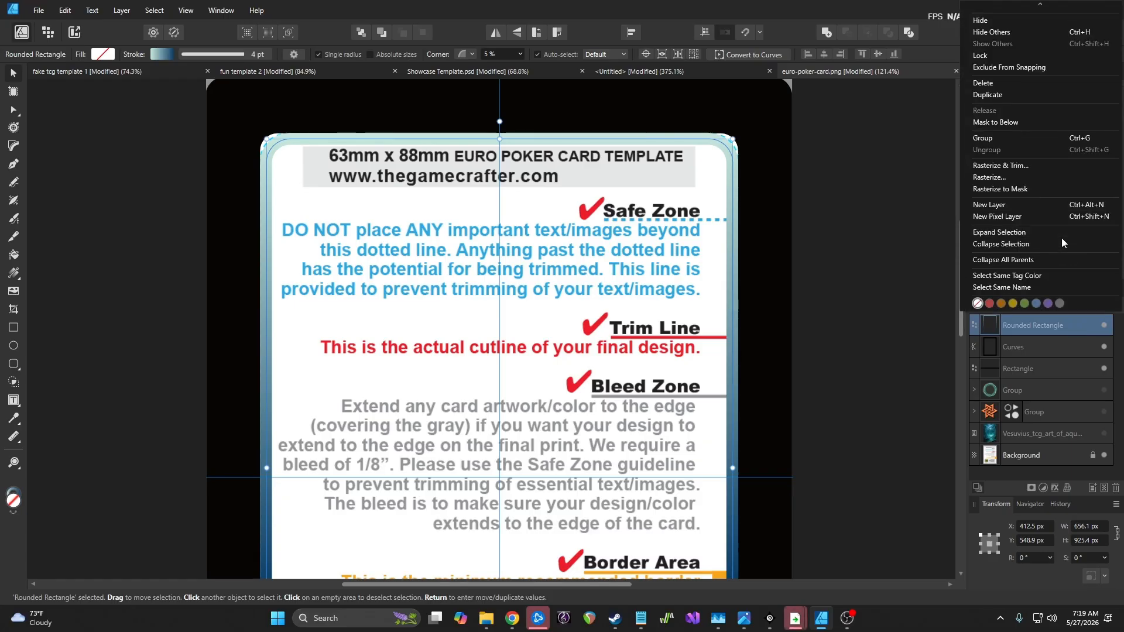
click(122, 10)
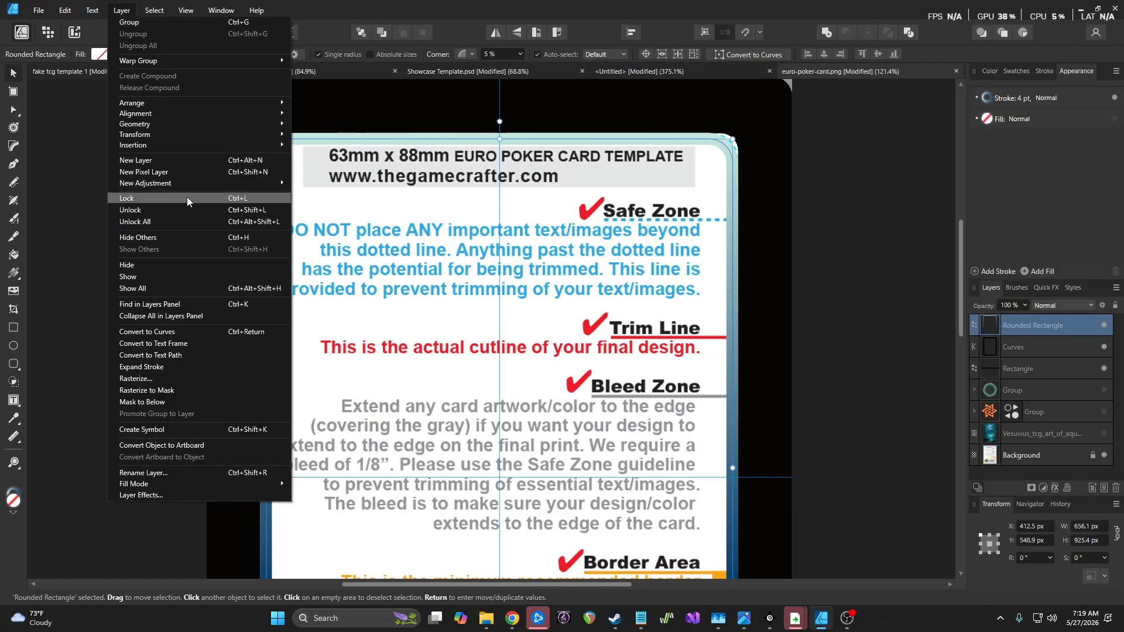
click(173, 330)
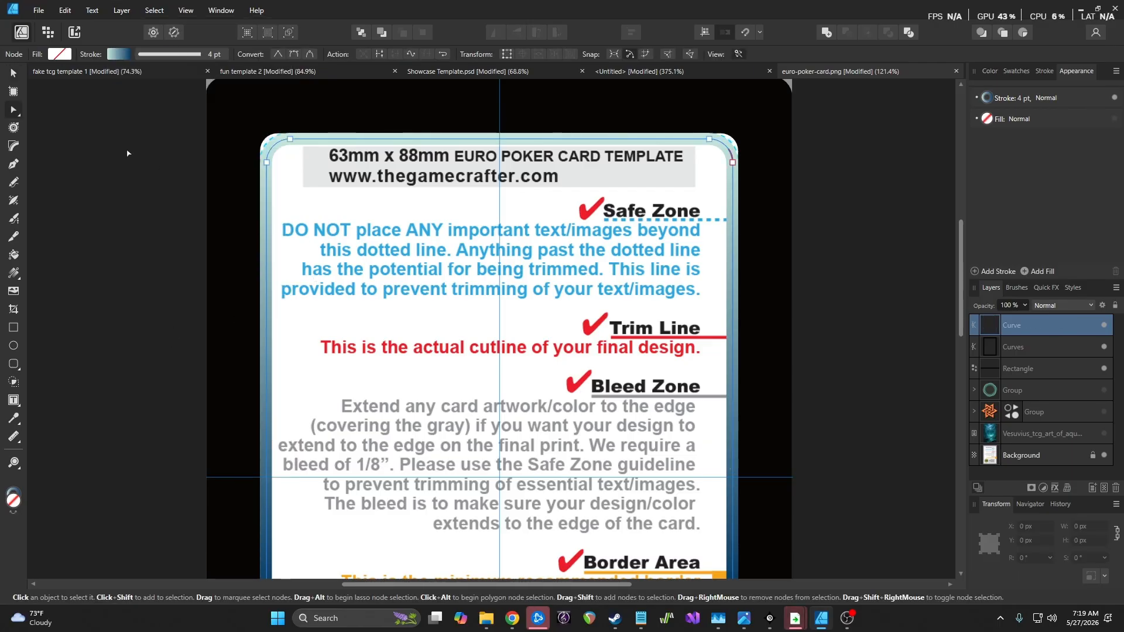
scroll(274, 145, up, 6)
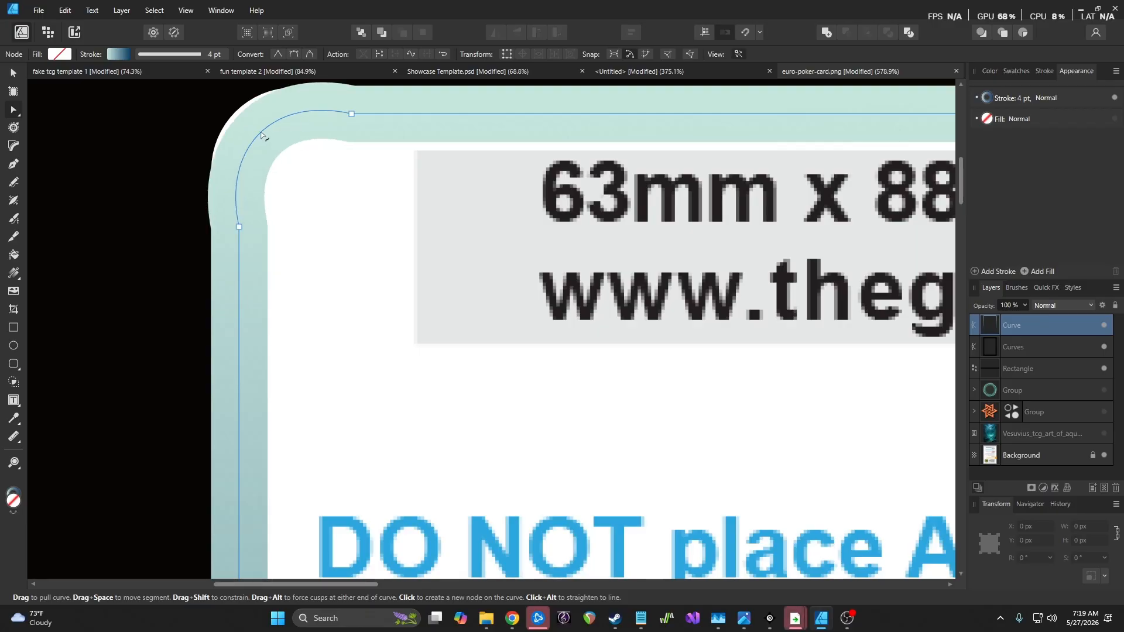
drag(257, 127, 300, 152)
key(ctrl+z)
key(ctrl+z)
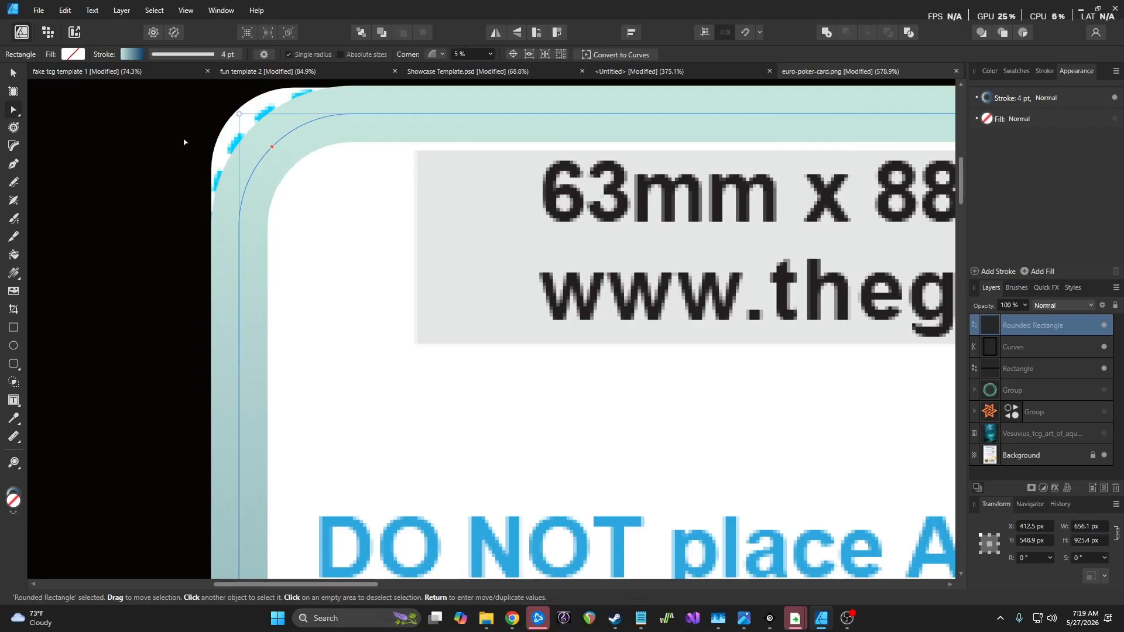
Give the top-left corner nodes a 2.9 px corner radius with the Corner tool
click(14, 146)
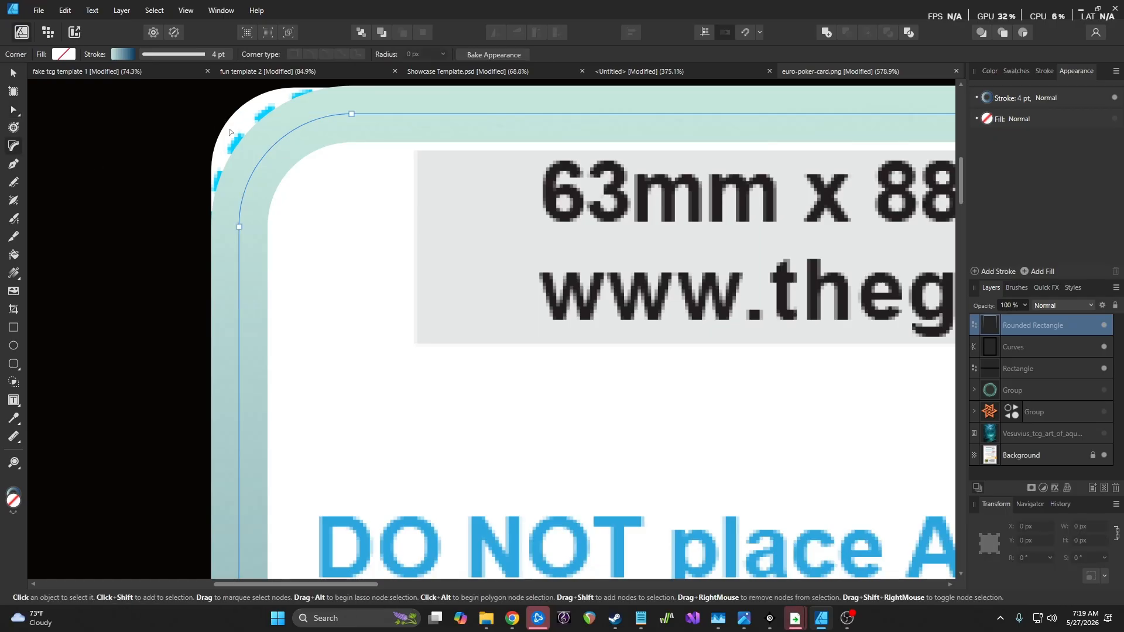
drag(210, 111, 411, 253)
click(444, 58)
mouse_move(449, 69)
mouse_down()
mouse_move(483, 69)
mouse_move(448, 73)
mouse_up()
Convert the Rounded Rectangle border into an editable Curve with Ctrl+Return
key(a)
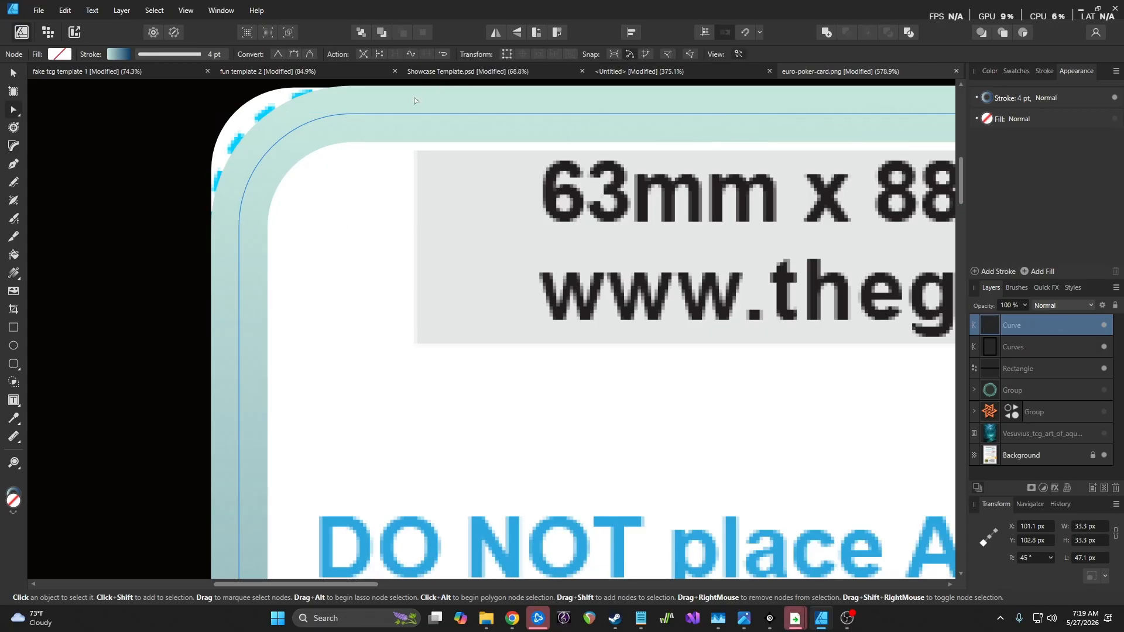
scroll(487, 278, down, 6)
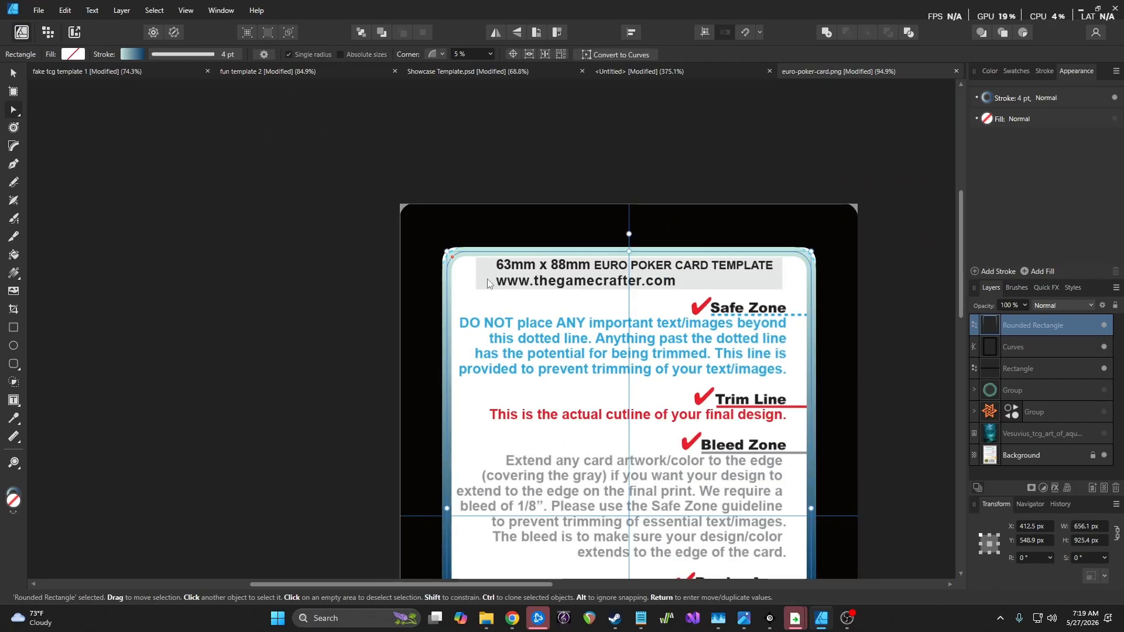
scroll(487, 278, down, 5)
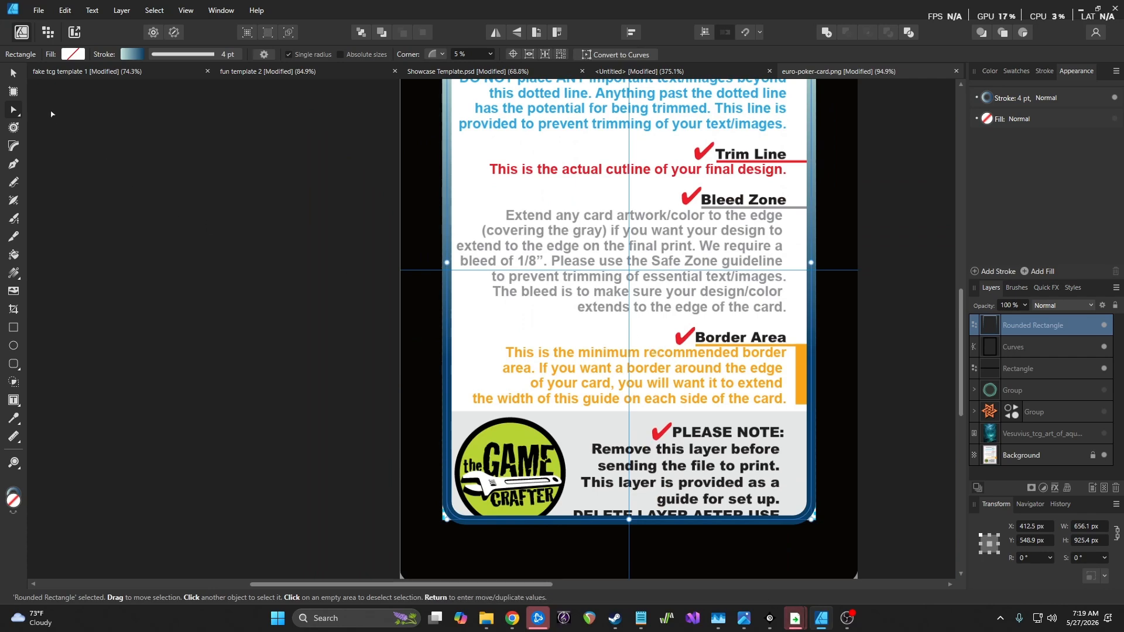
right_click(1084, 325)
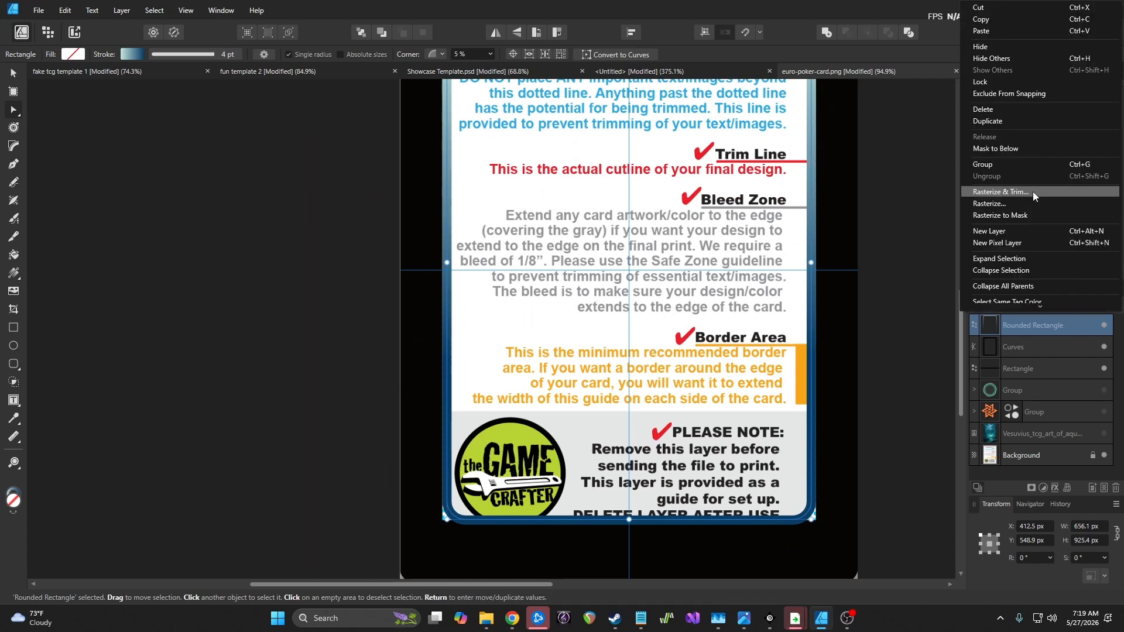
click(122, 11)
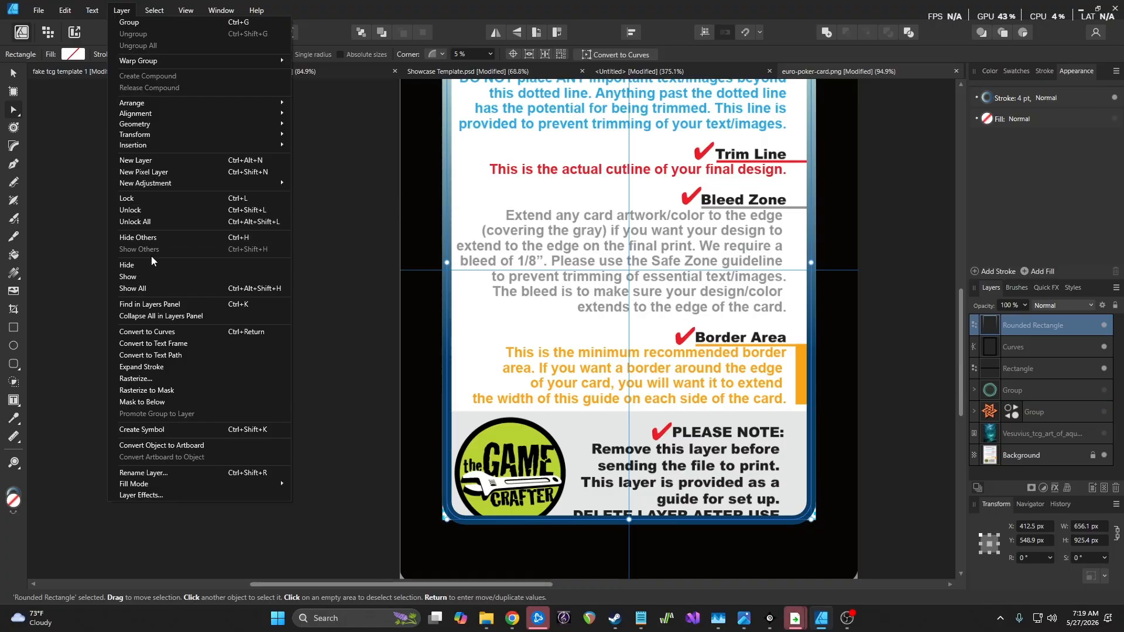
click(372, 384)
key(ctrl+Return)
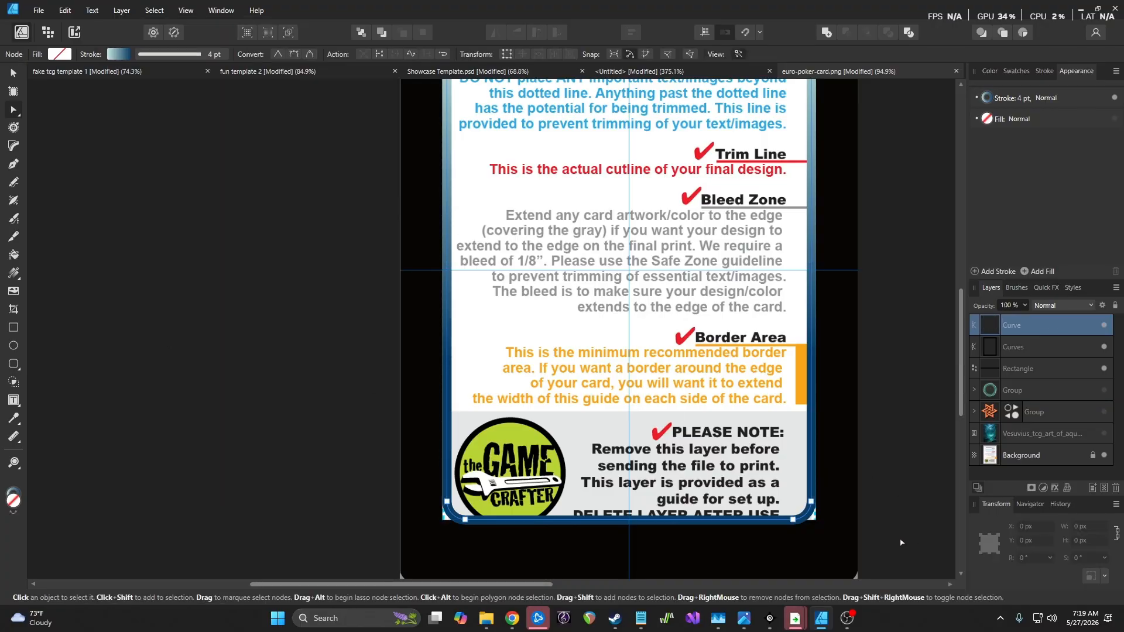
scroll(833, 506, up, 8)
Tighten the border curve's bottom-right corner by pulling its two corner nodes together
scroll(832, 507, up, 1)
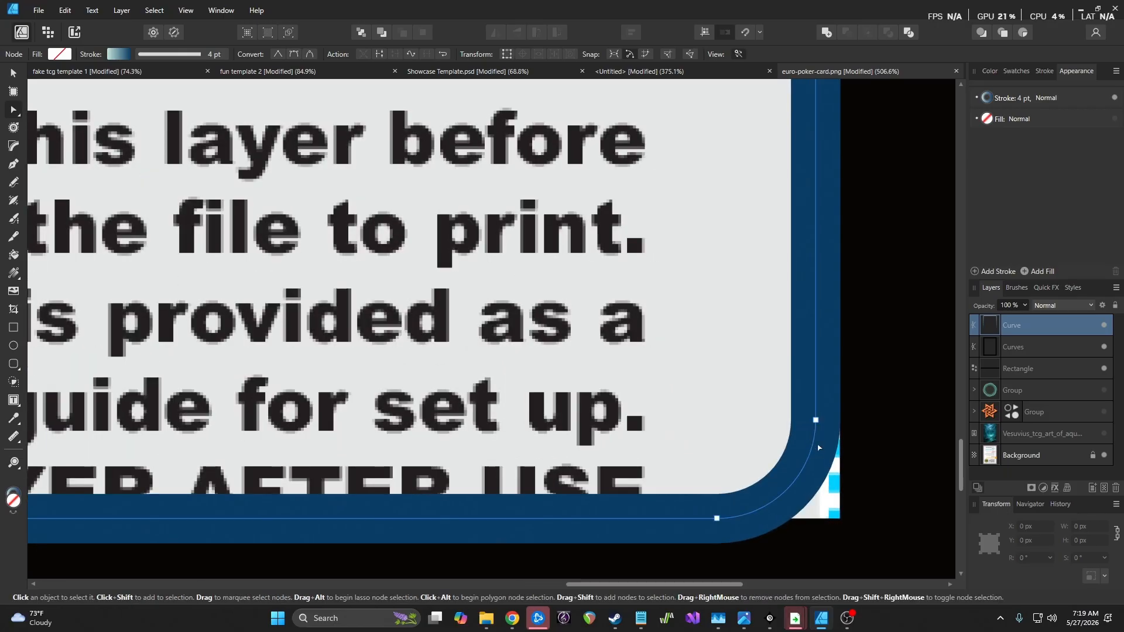
drag(817, 422, 831, 481)
key(ctrl+z)
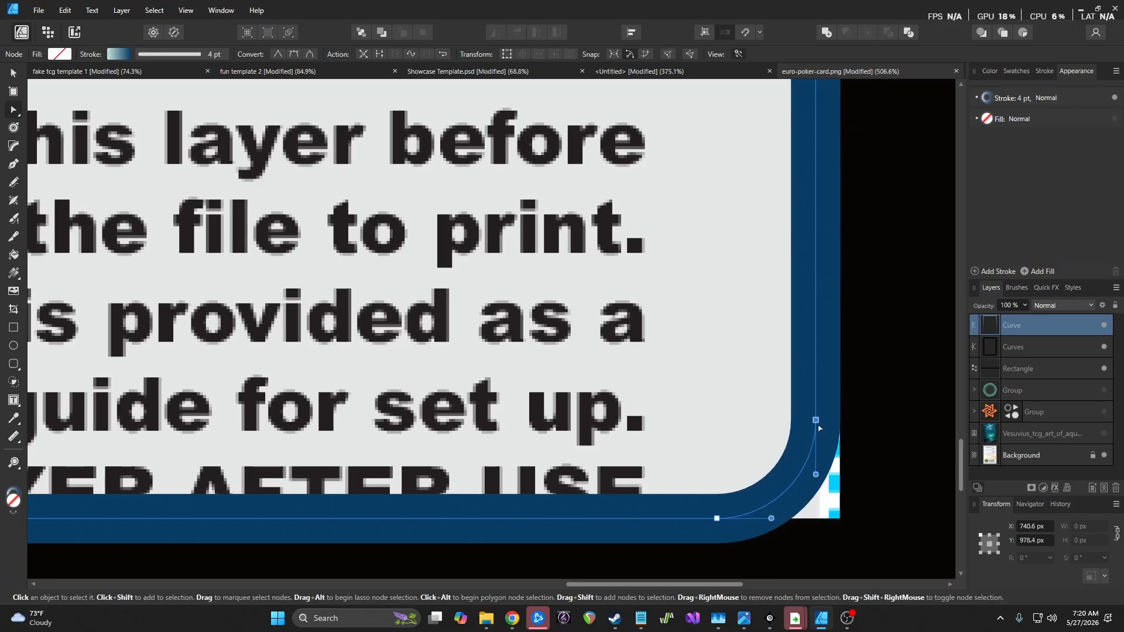
drag(818, 422, 815, 469)
drag(717, 518, 773, 528)
Move the Curve layer beneath the Rectangle layer and nudge the node into the corner
drag(1051, 326, 1047, 379)
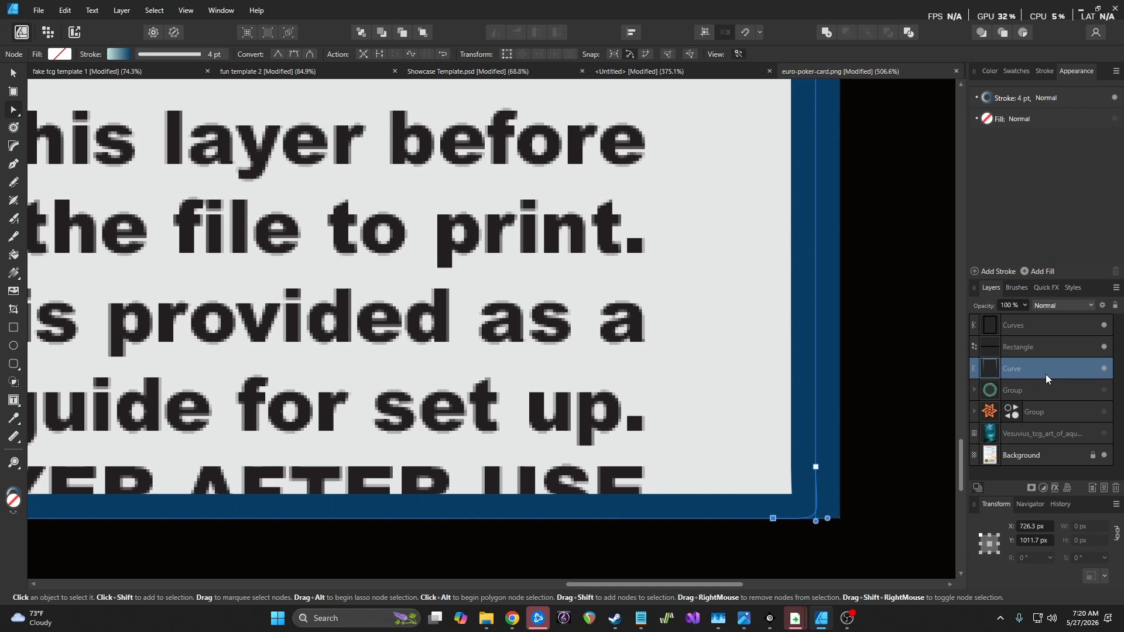
scroll(715, 419, down, 1)
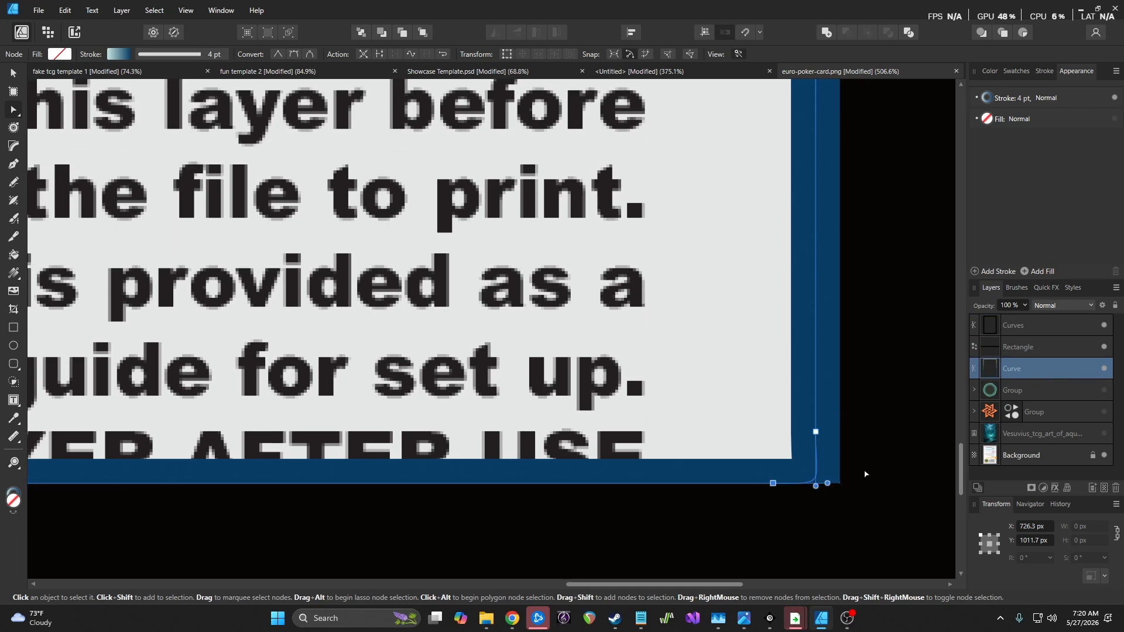
drag(816, 433, 818, 436)
Pull the bottom-left corner nodes of the border curve into the card's corner
scroll(826, 445, down, 5)
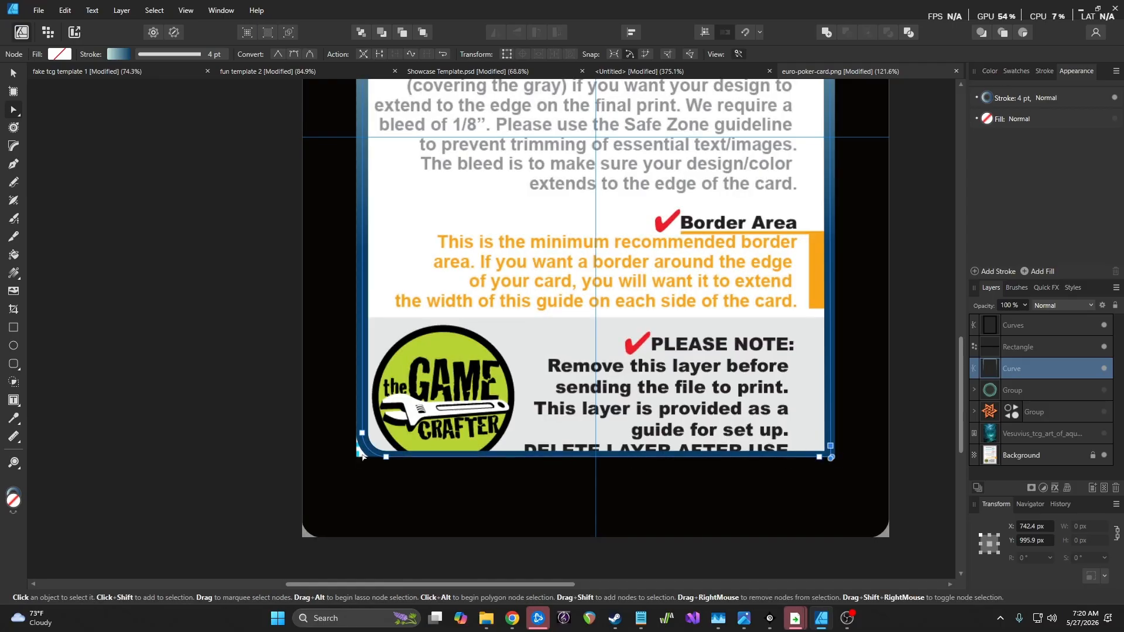
scroll(362, 456, up, 4)
click(362, 416)
drag(366, 420, 366, 425)
drag(426, 463, 401, 463)
drag(362, 423, 390, 463)
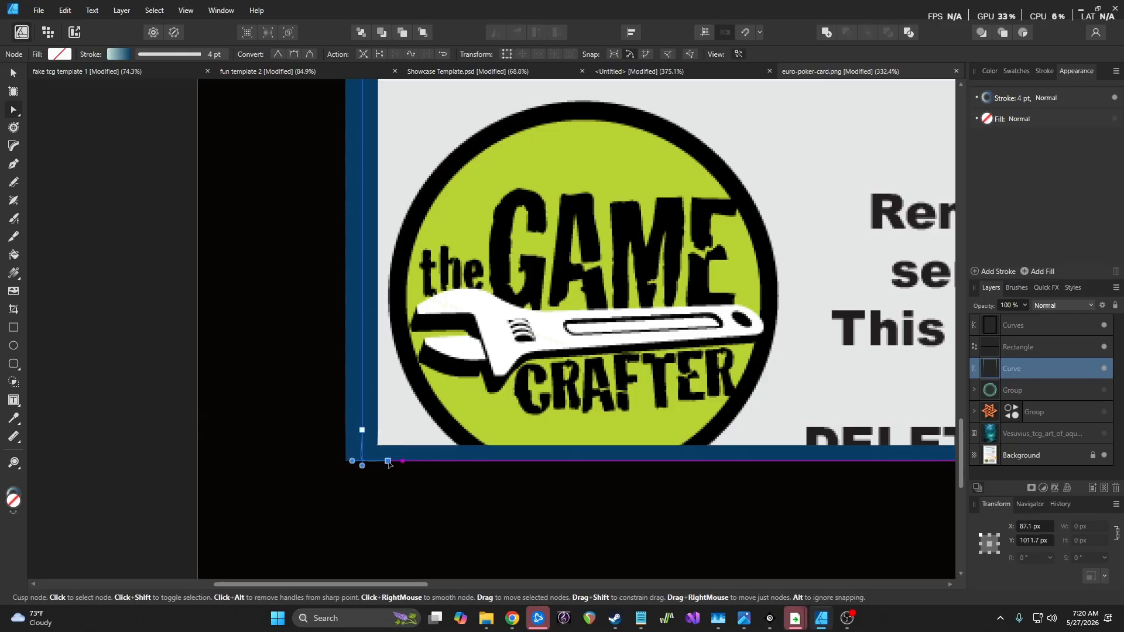
Raise the top-left corner node and add a new node on the top edge
scroll(458, 473, down, 5)
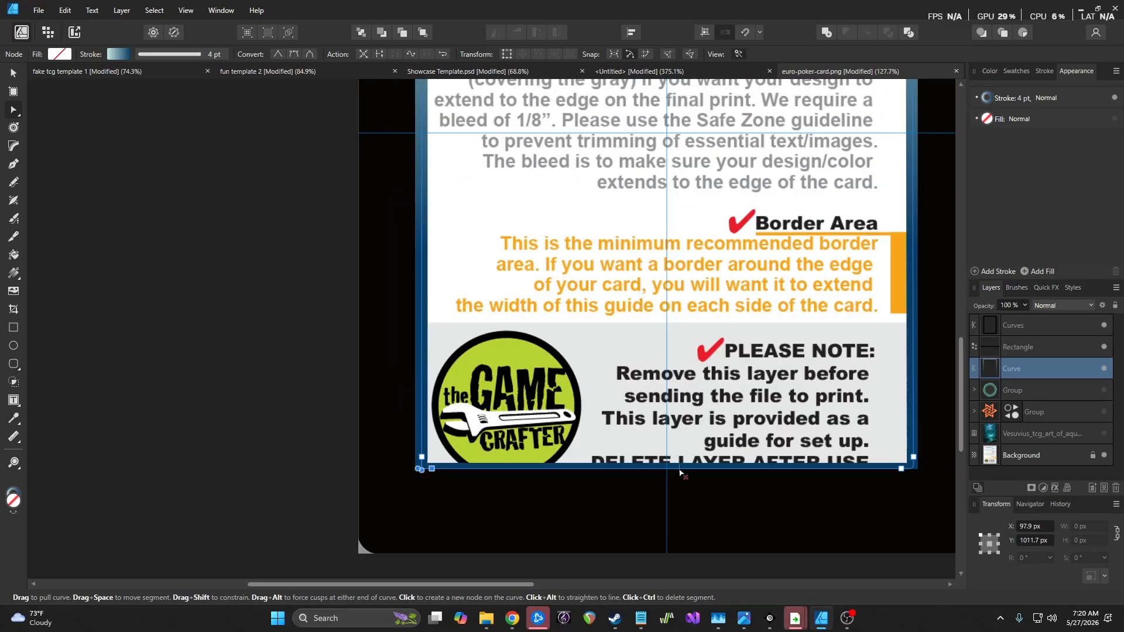
scroll(458, 304, up, 8)
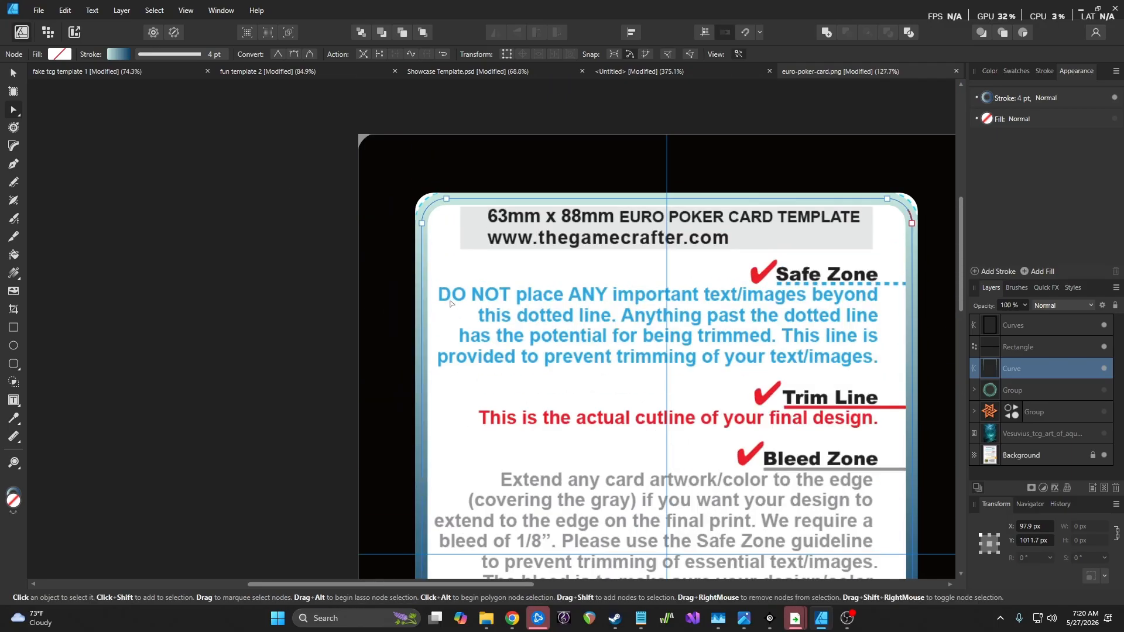
scroll(457, 304, up, 5)
scroll(431, 241, up, 3)
drag(383, 330, 383, 309)
click(433, 269)
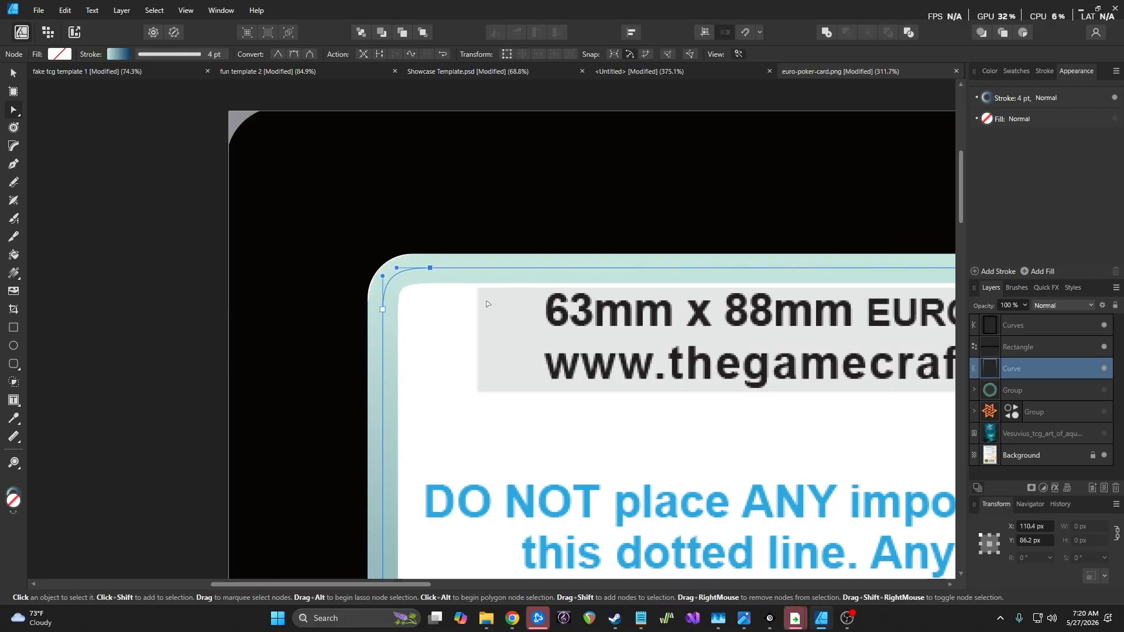
Tighten the top-right corner by shifting its top node right and raising its lower node
scroll(487, 302, down, 5)
scroll(914, 288, left, 5)
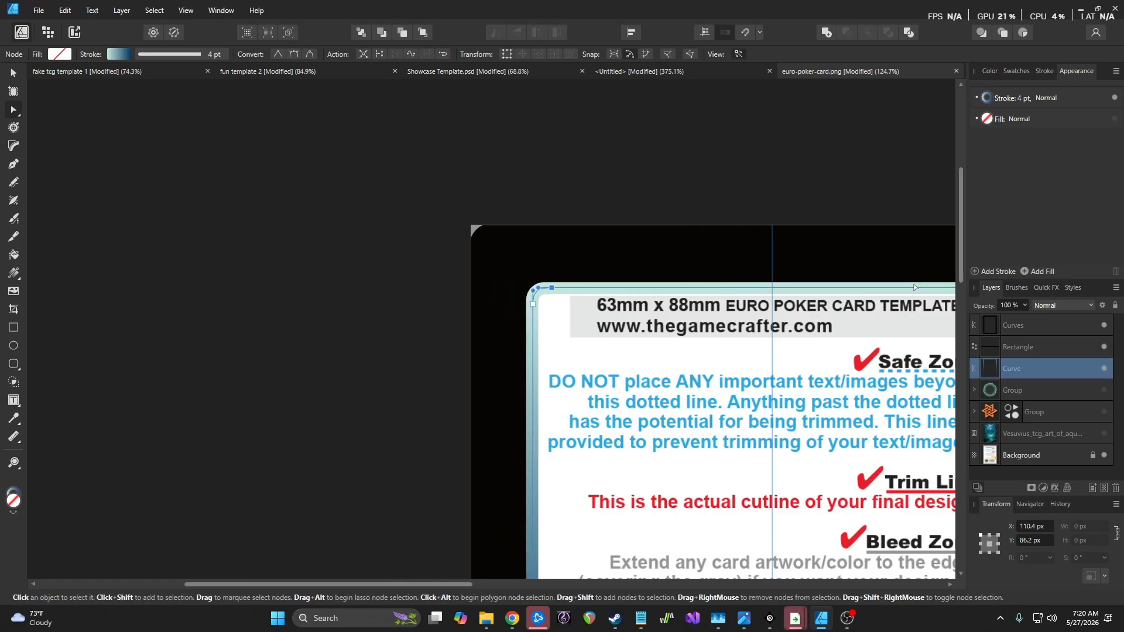
scroll(911, 287, right, 10)
scroll(911, 287, right, 2)
scroll(790, 286, up, 7)
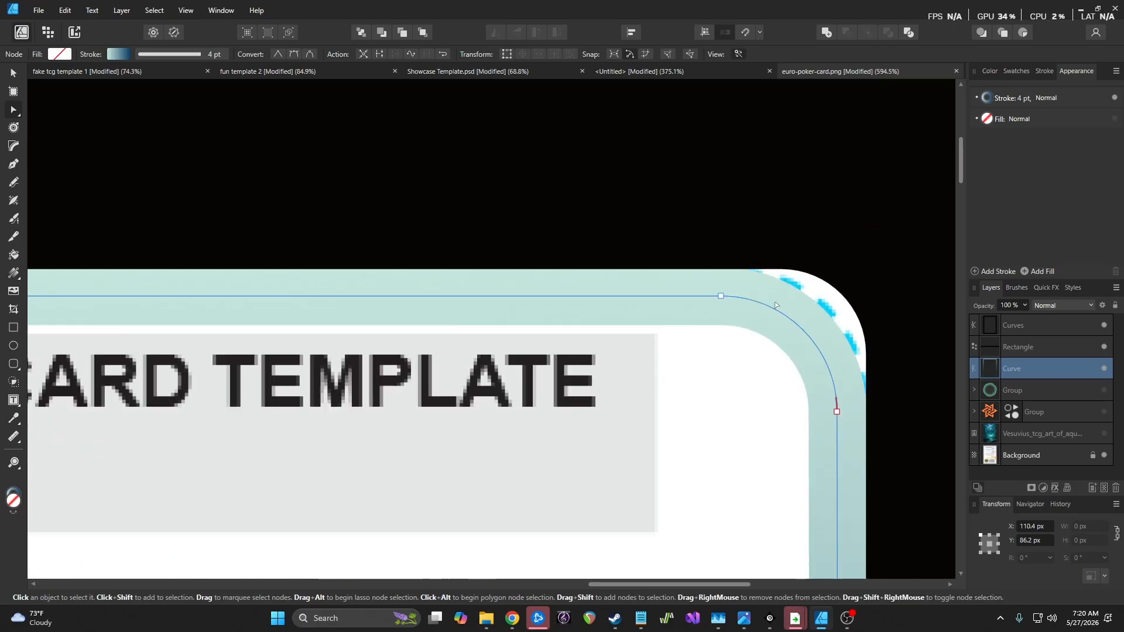
click(736, 297)
drag(738, 298, 752, 299)
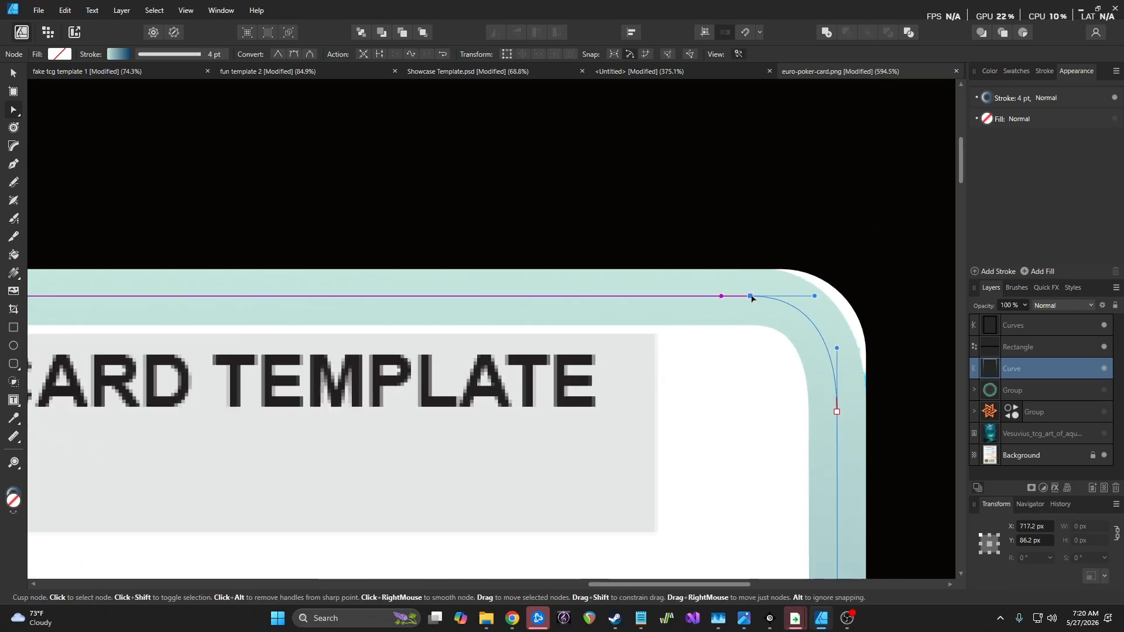
drag(836, 413, 836, 393)
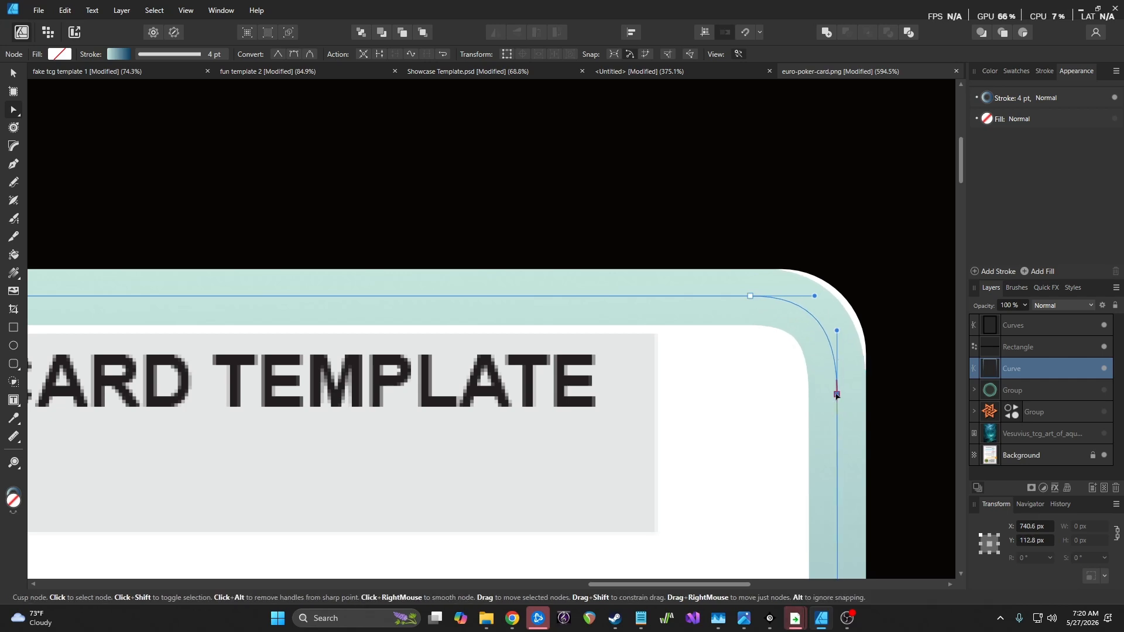
drag(750, 298, 759, 299)
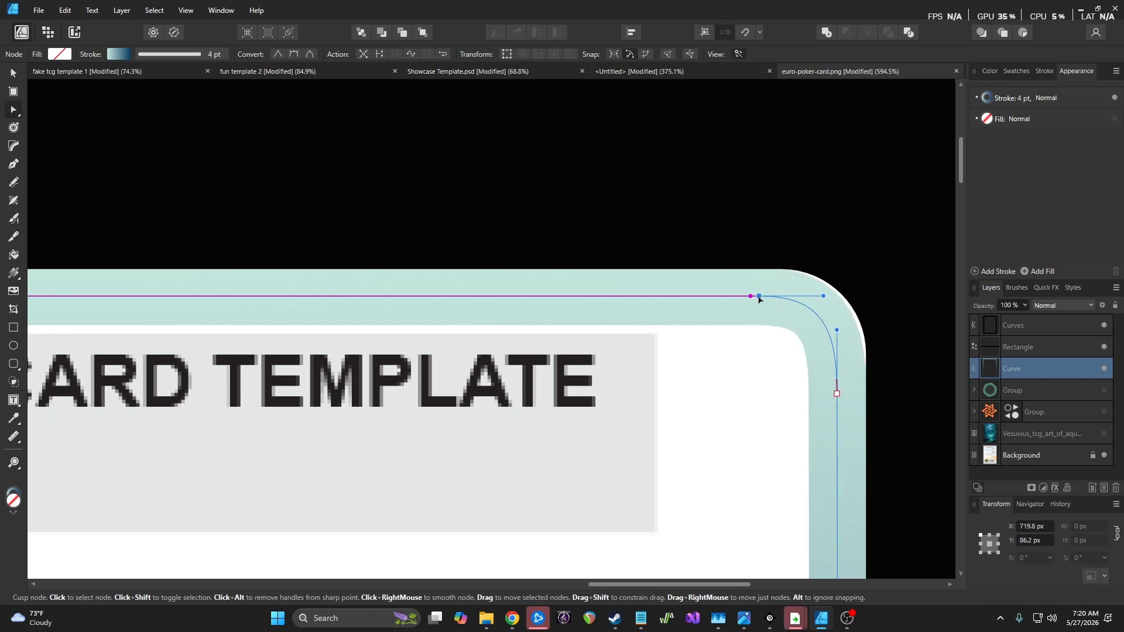
drag(837, 393, 836, 386)
drag(759, 295, 766, 296)
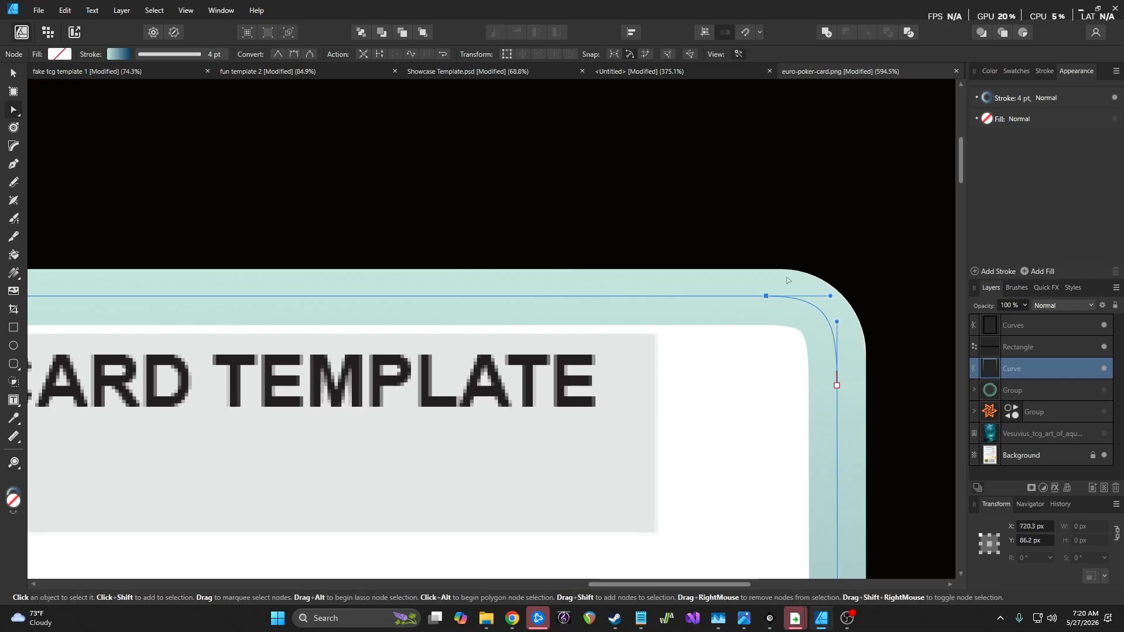
scroll(787, 281, down, 5)
Lighten the bottom bar Rectangle's fill to dark grey by lowering K from 88 to 64
click(901, 310)
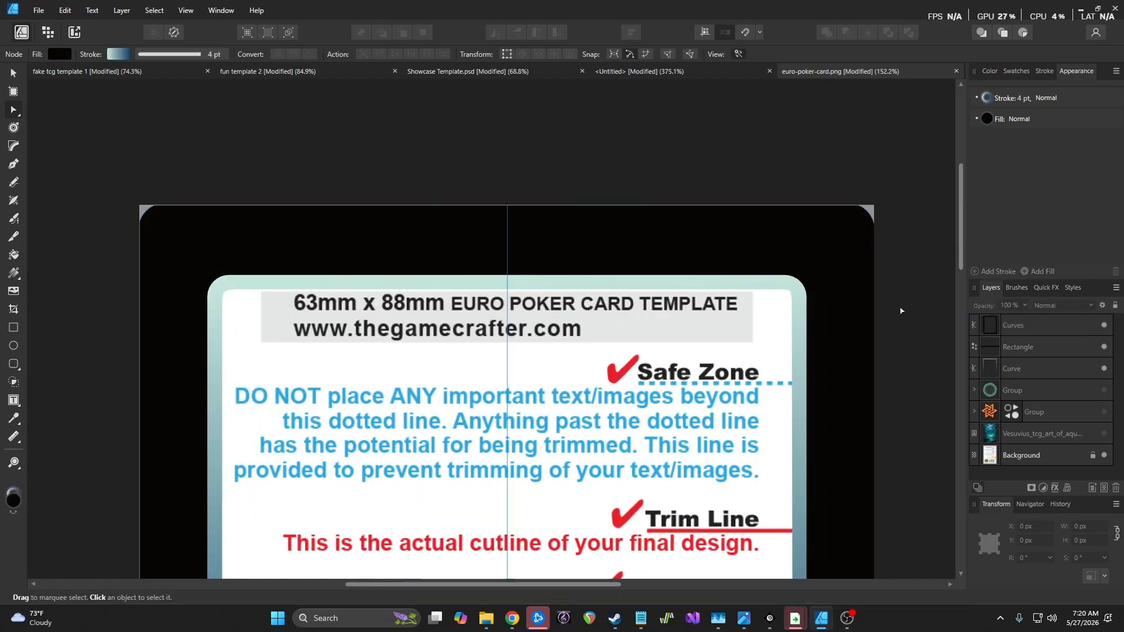
scroll(643, 326, down, 5)
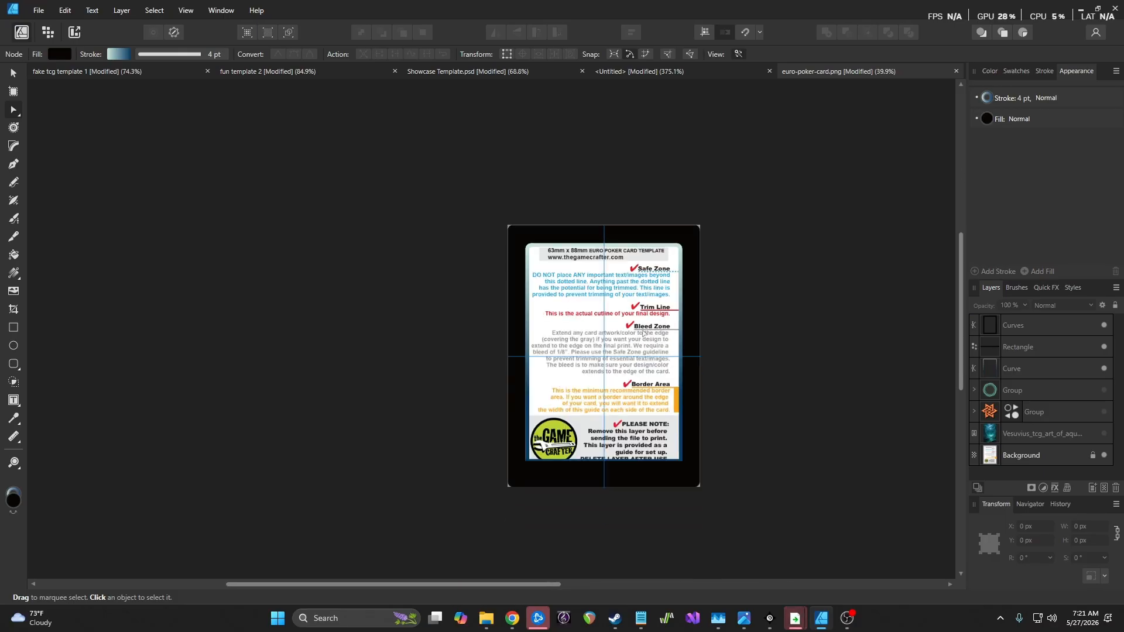
scroll(643, 326, up, 7)
scroll(646, 437, down, 3)
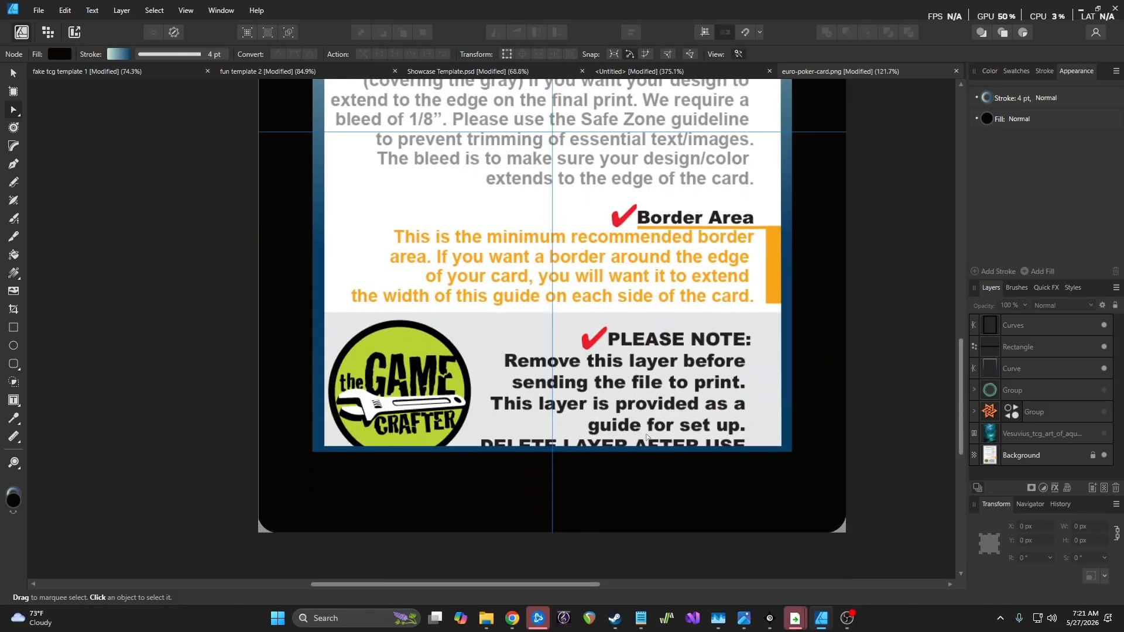
click(1104, 347)
click(1105, 347)
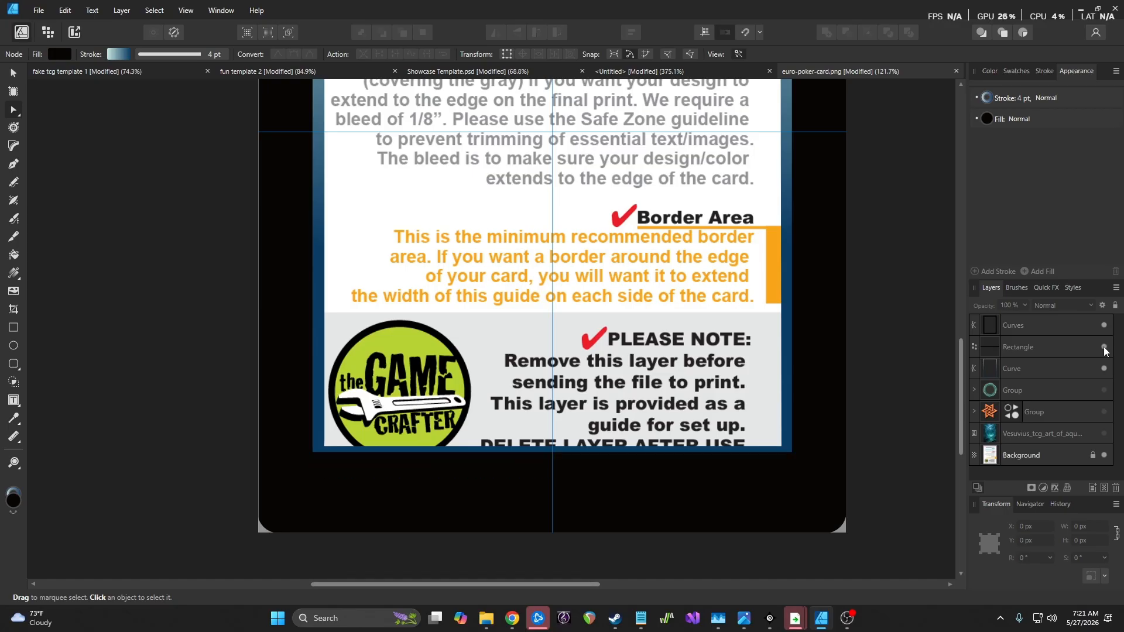
click(1051, 355)
click(987, 119)
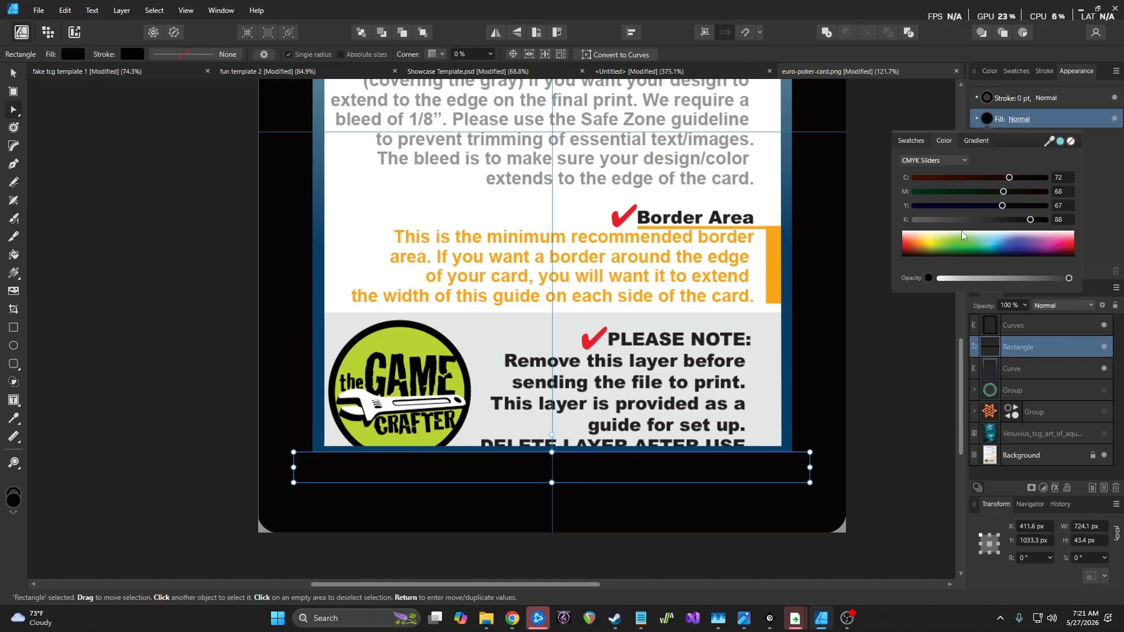
drag(1038, 221, 999, 221)
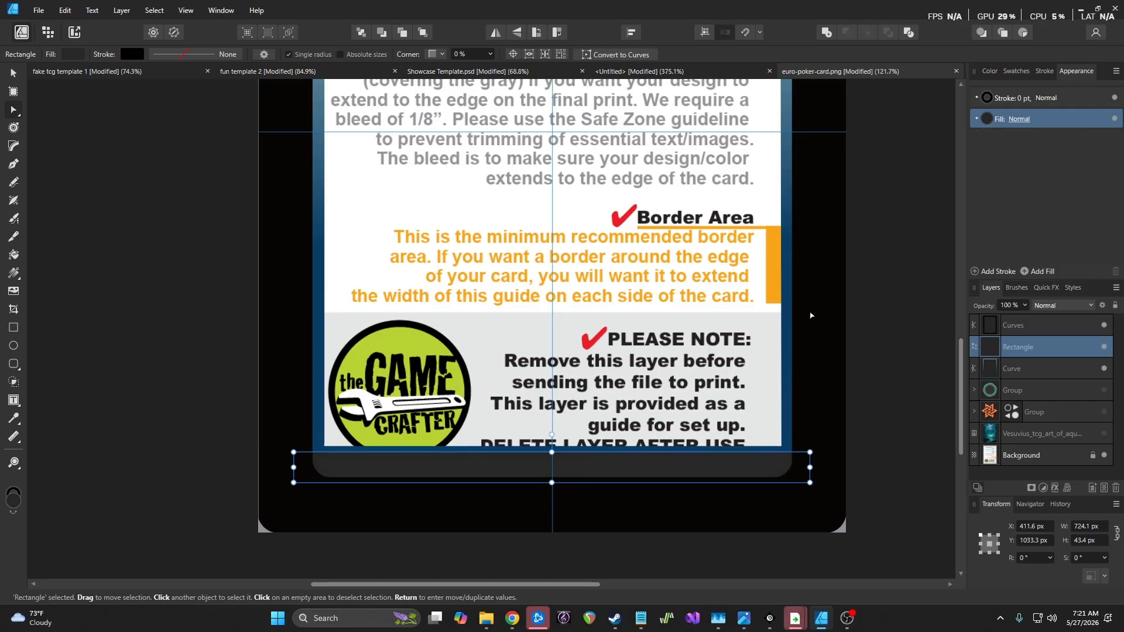
click(732, 339)
Raise the star icon Group to the top of the layers and move it to the card's left
scroll(726, 344, down, 5)
scroll(719, 351, up, 6)
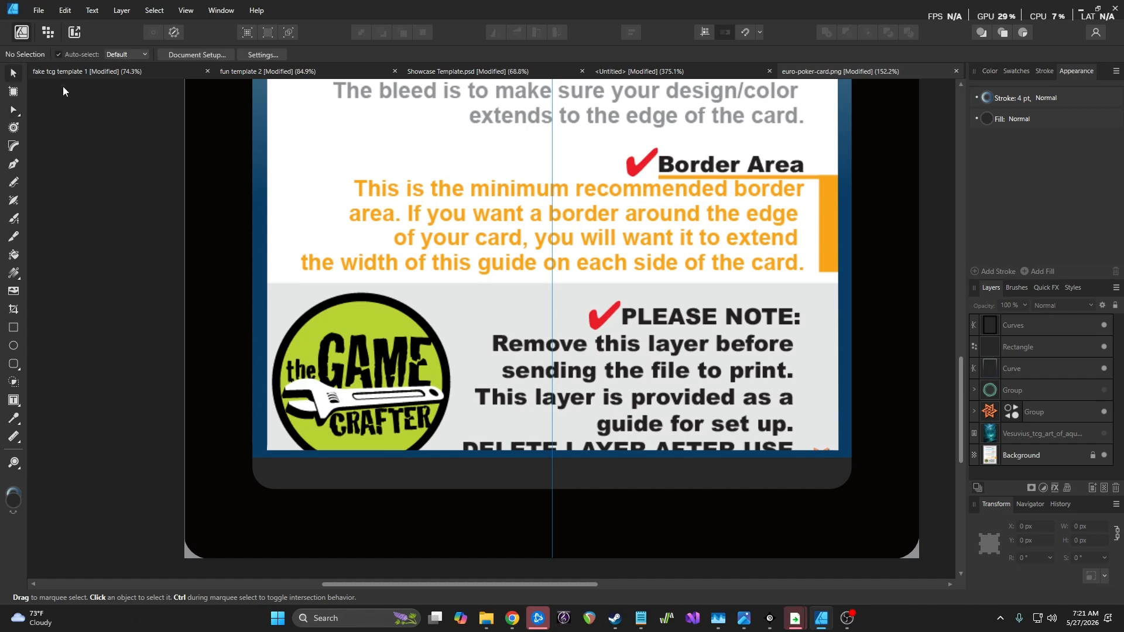
click(1048, 414)
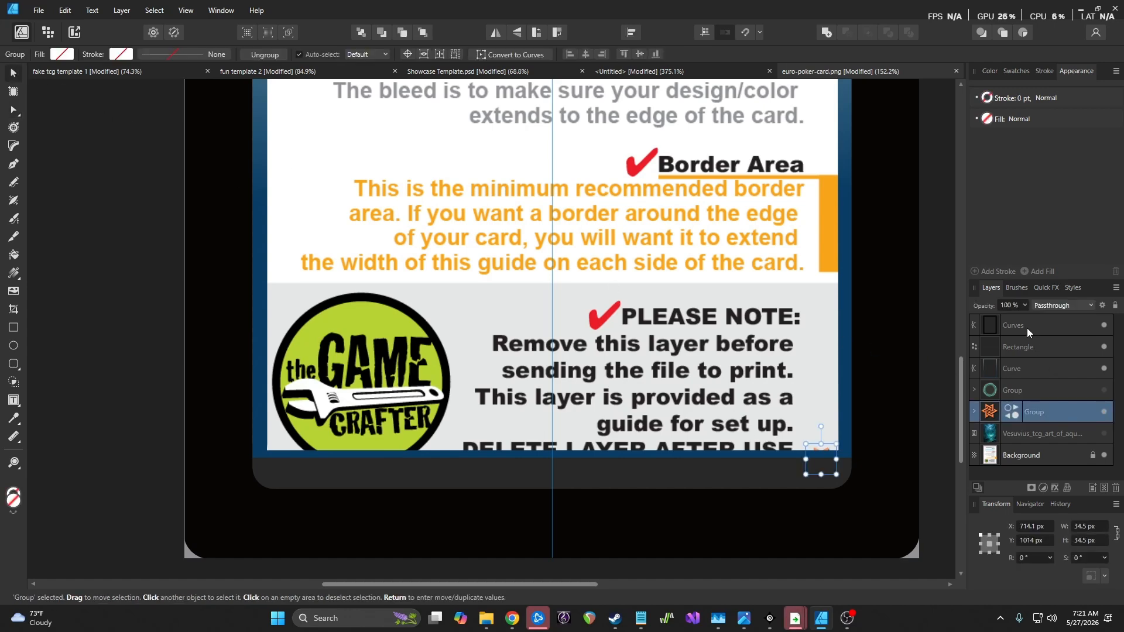
drag(1060, 419, 1035, 319)
mouse_move(822, 463)
mouse_down()
mouse_move(553, 447)
mouse_move(620, 478)
mouse_move(269, 453)
mouse_move(223, 420)
mouse_move(238, 434)
mouse_up()
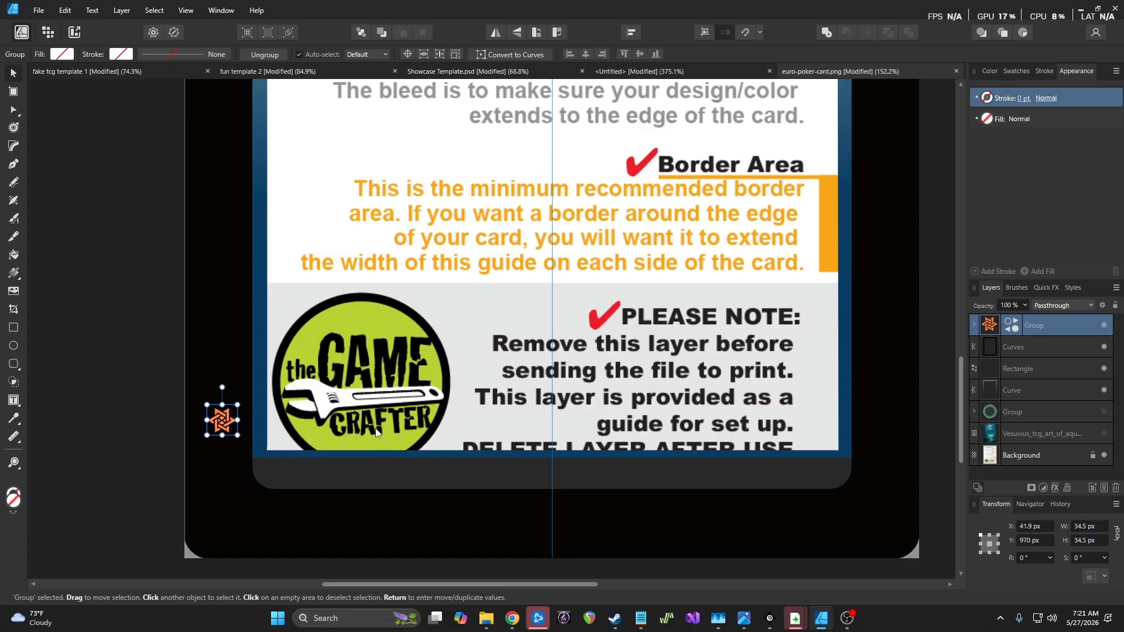
Draw an ellipse straddling the top edge of the card's bottom bar
key(m)
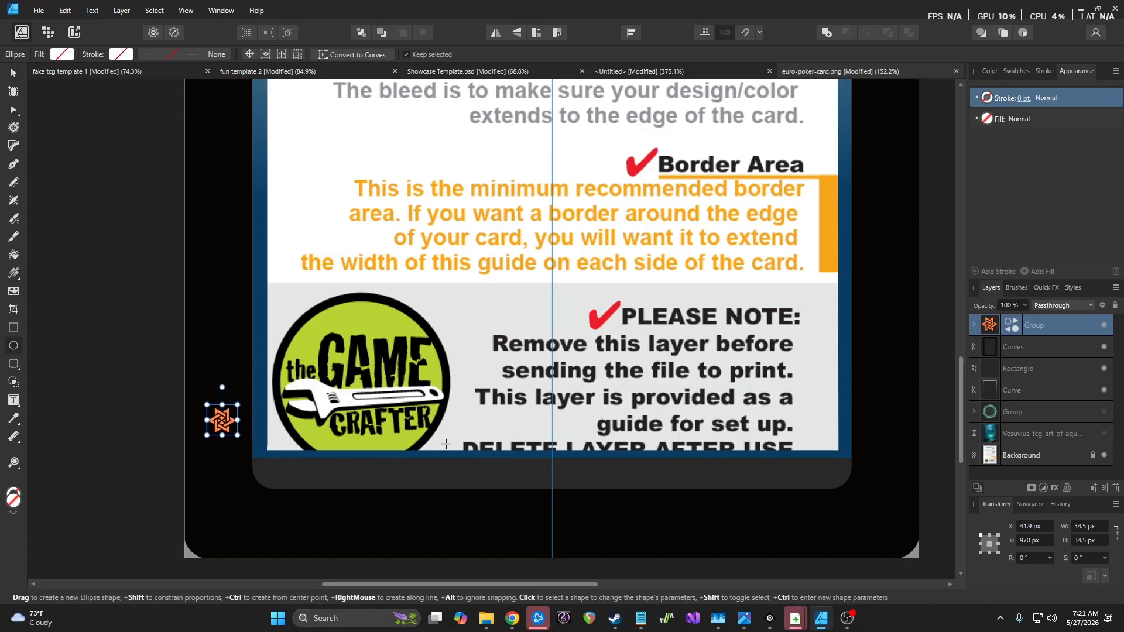
scroll(492, 443, up, 4)
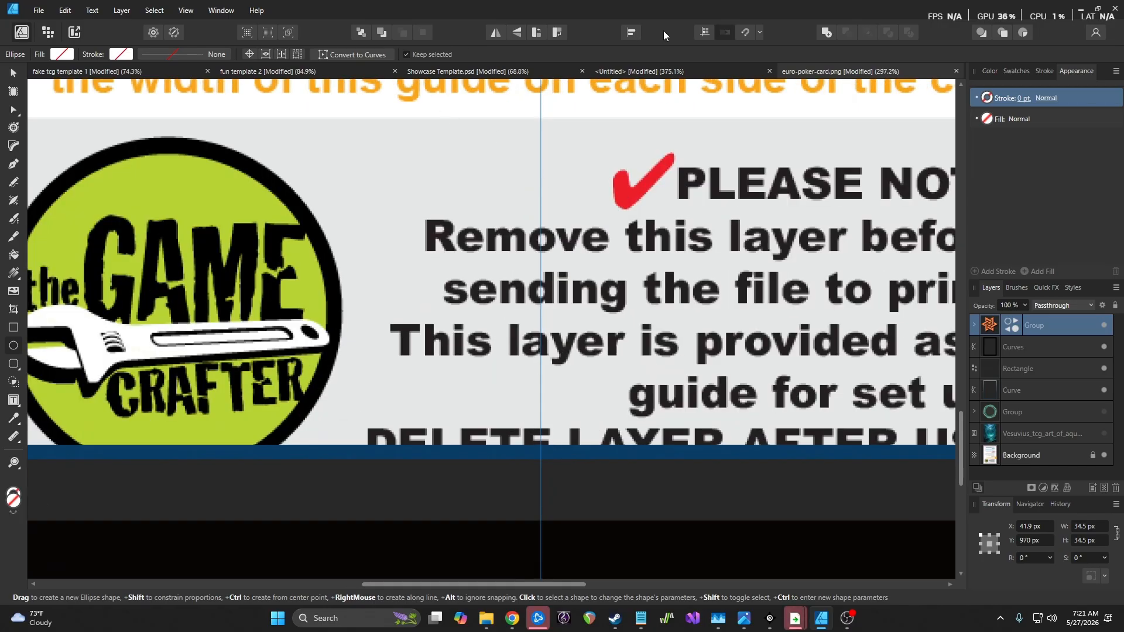
drag(524, 426, 584, 470)
key(ctrl+z)
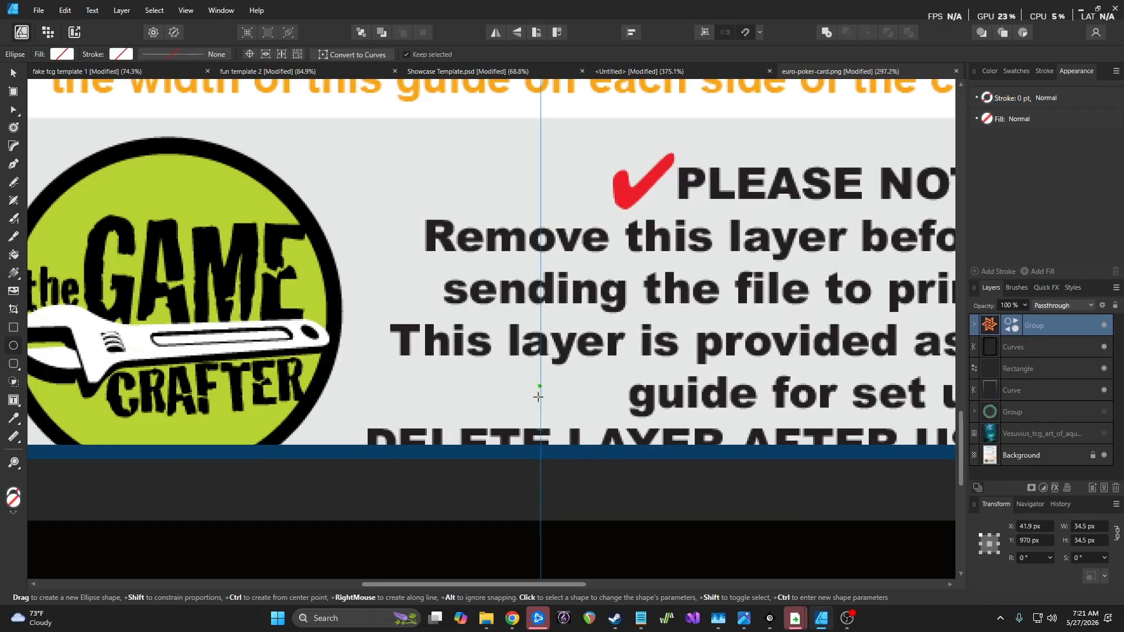
mouse_move(514, 420)
mouse_down()
mouse_move(644, 495)
mouse_move(642, 518)
mouse_up()
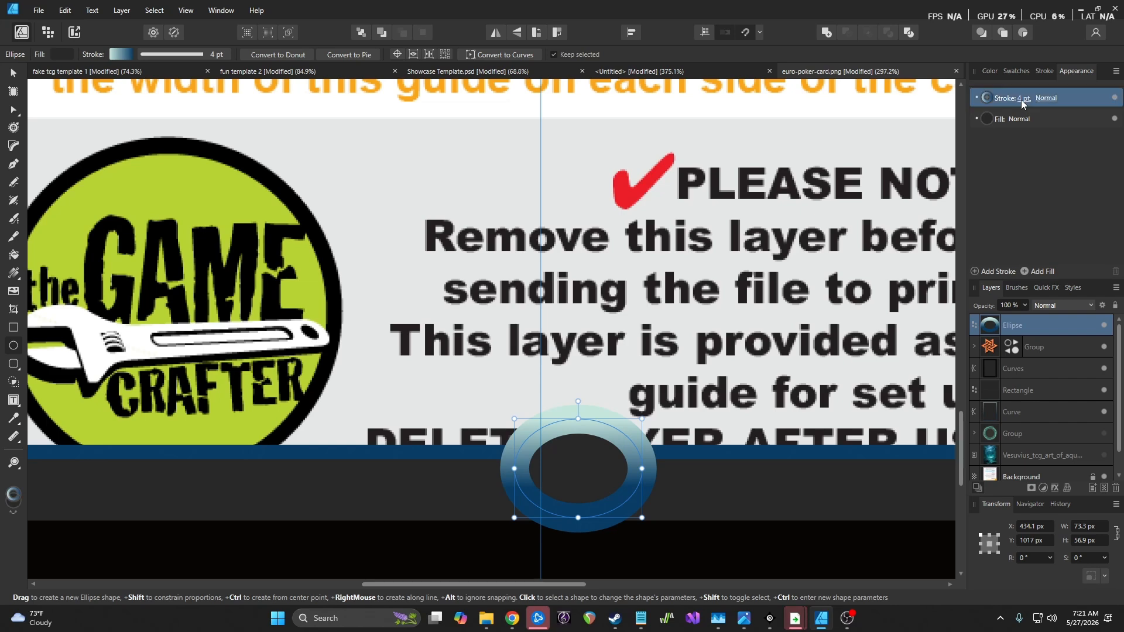
Remove the ellipse's stroke and centre it on the vertical guide
click(1021, 100)
click(989, 97)
click(1070, 121)
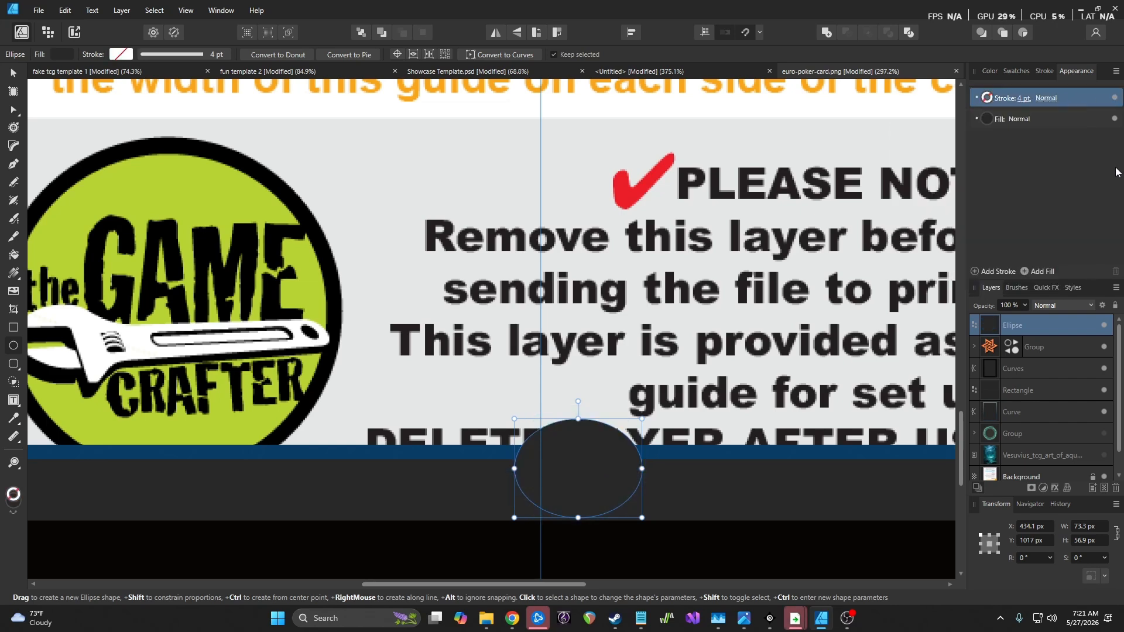
click(20, 76)
mouse_move(556, 452)
mouse_down()
mouse_move(536, 444)
mouse_move(545, 449)
mouse_up()
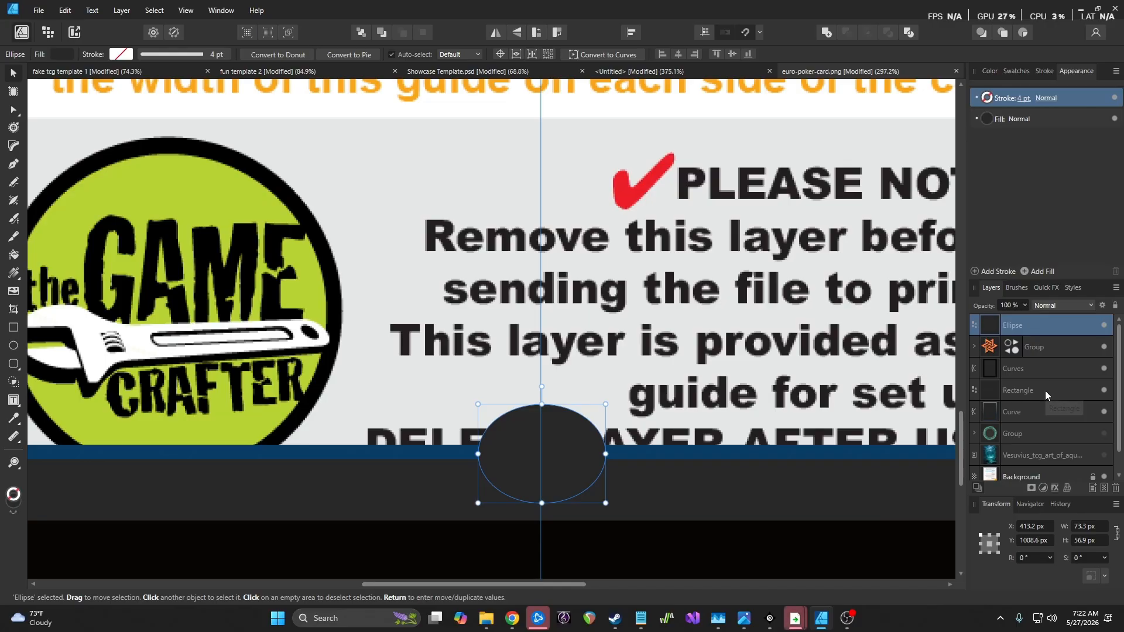
ctrl+click(1046, 370)
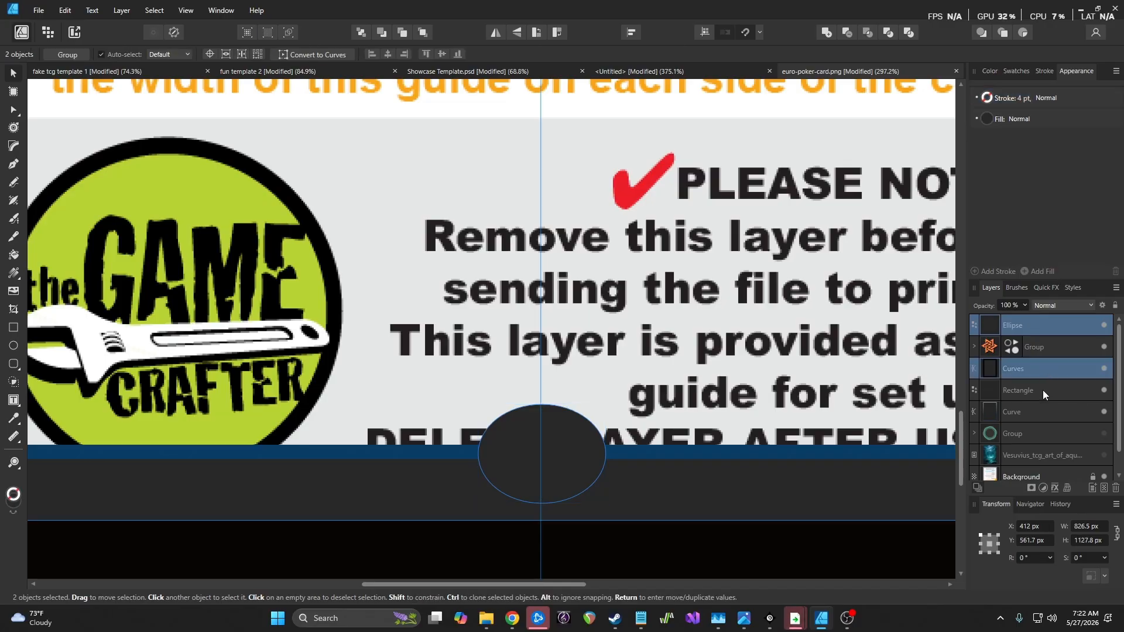
Add the ellipse, Curves frame and Rectangle bar into one shape and raise its fill K to 88
ctrl+click(1042, 390)
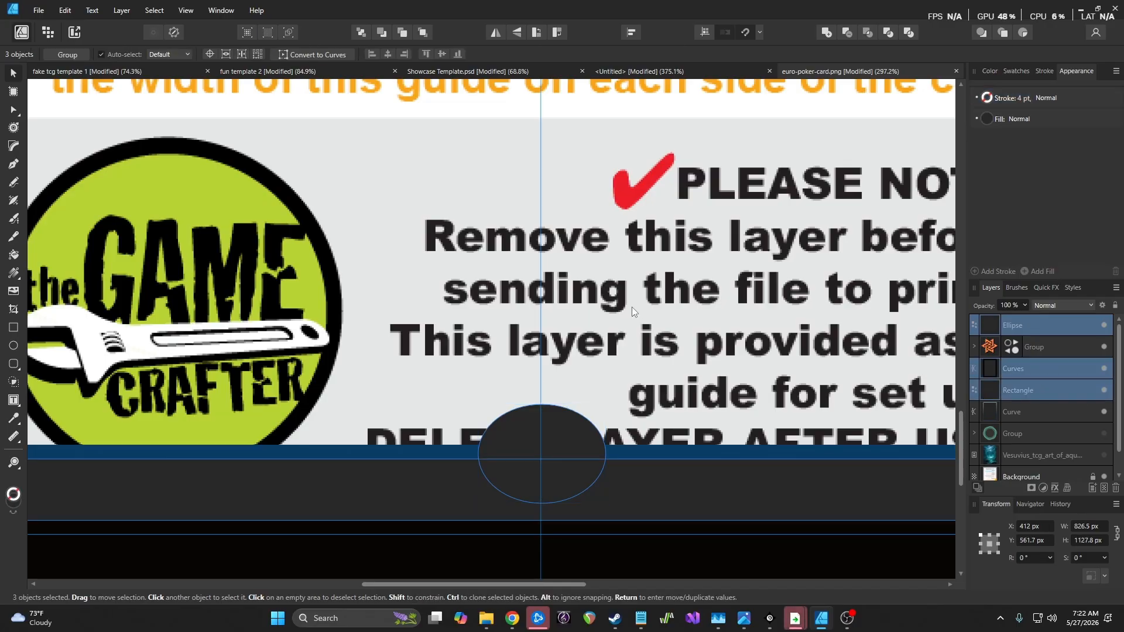
click(122, 10)
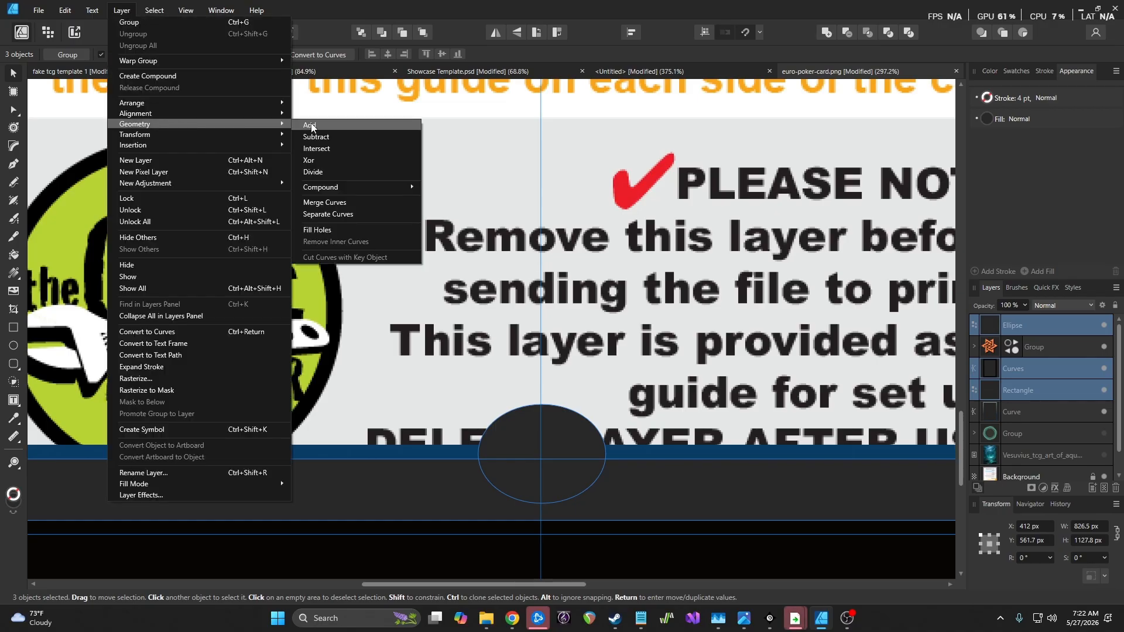
click(313, 123)
scroll(479, 314, down, 3)
scroll(479, 314, down, 3)
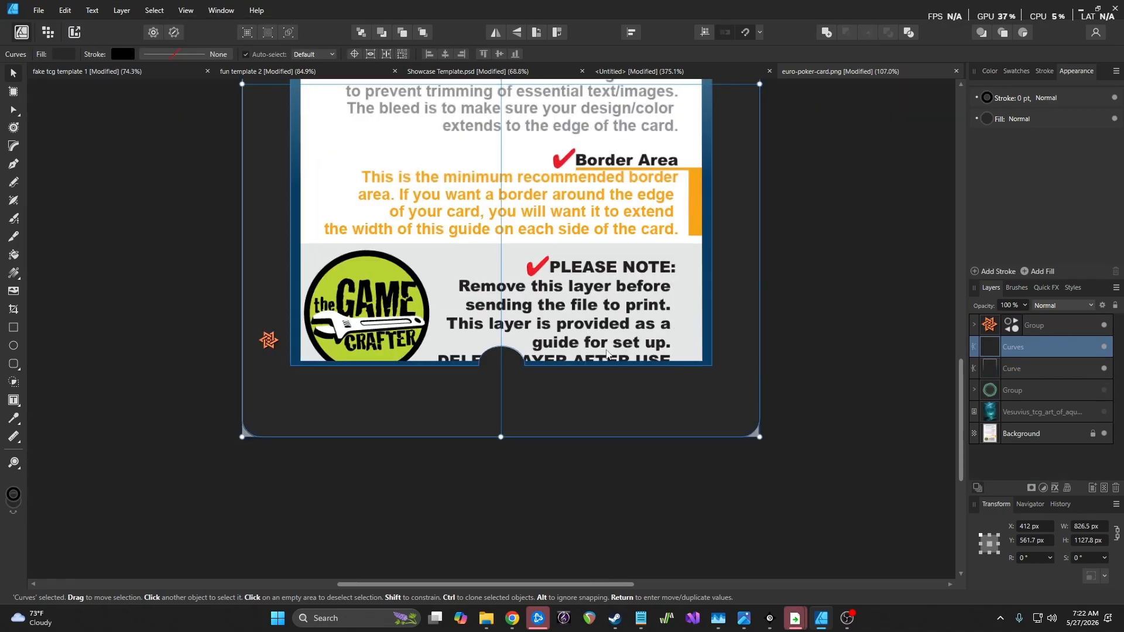
click(987, 119)
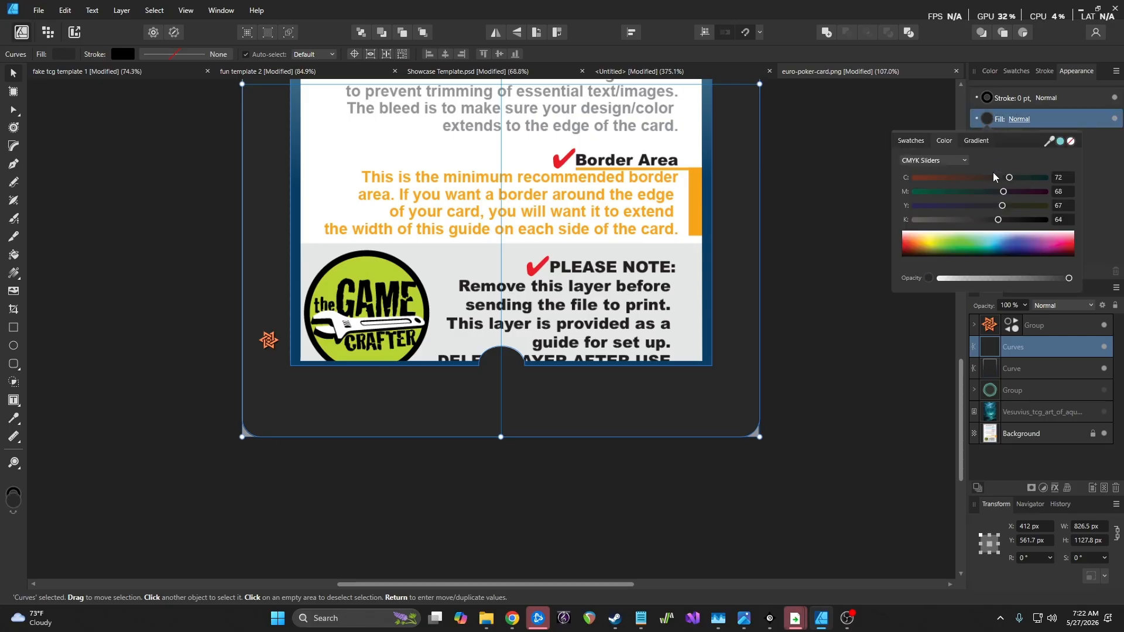
drag(1005, 219, 1031, 220)
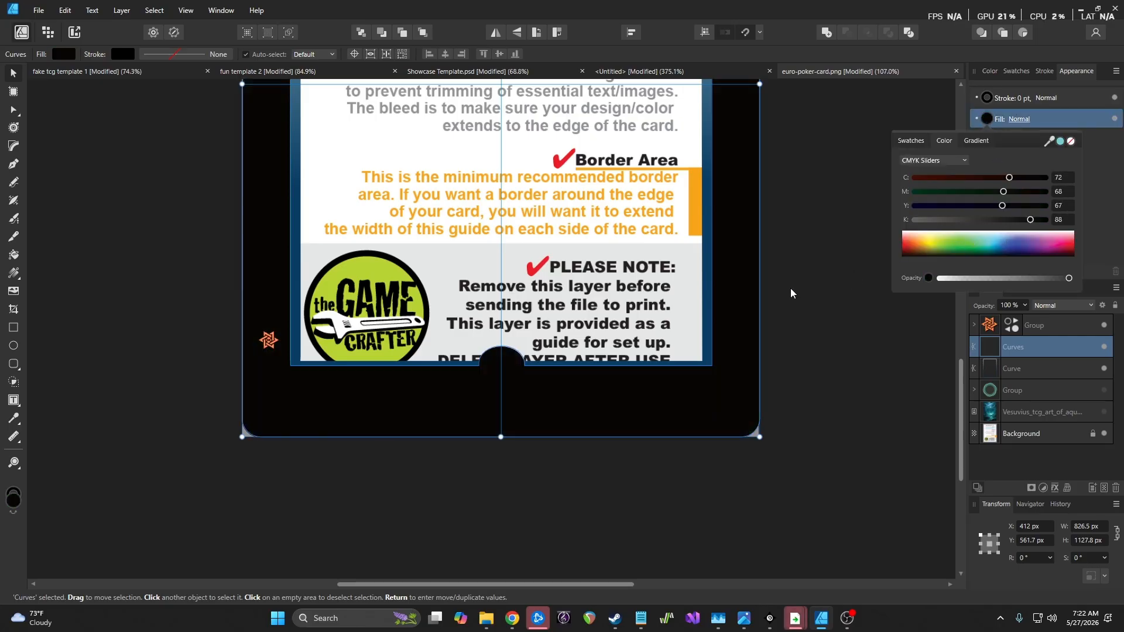
click(795, 339)
scroll(794, 338, down, 3)
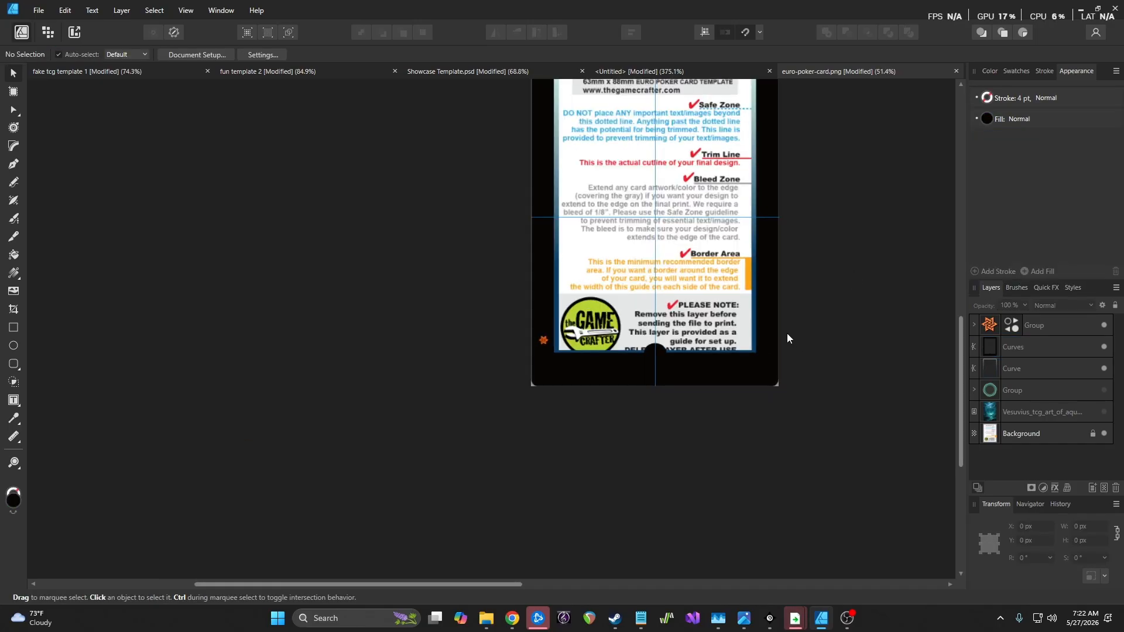
scroll(787, 339, up, 3)
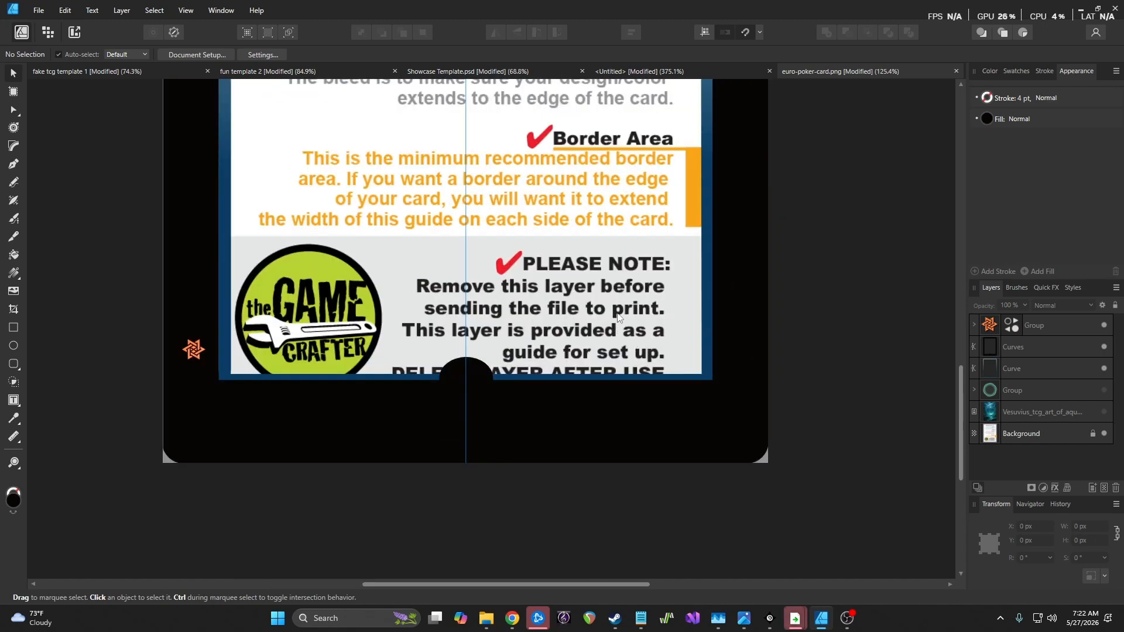
Undo the merge so the ellipse, frame and bar are separate shapes again
click(739, 329)
key(ctrl+shift+v)
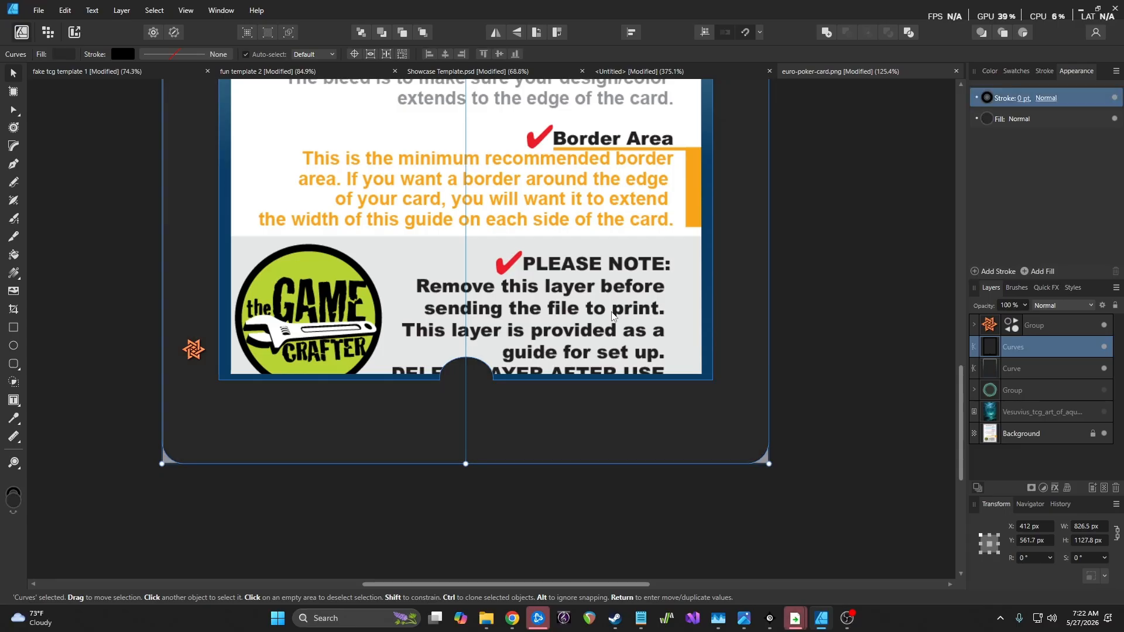
key(ctrl+z)
key(ctrl+z)
key(ctrl+z)
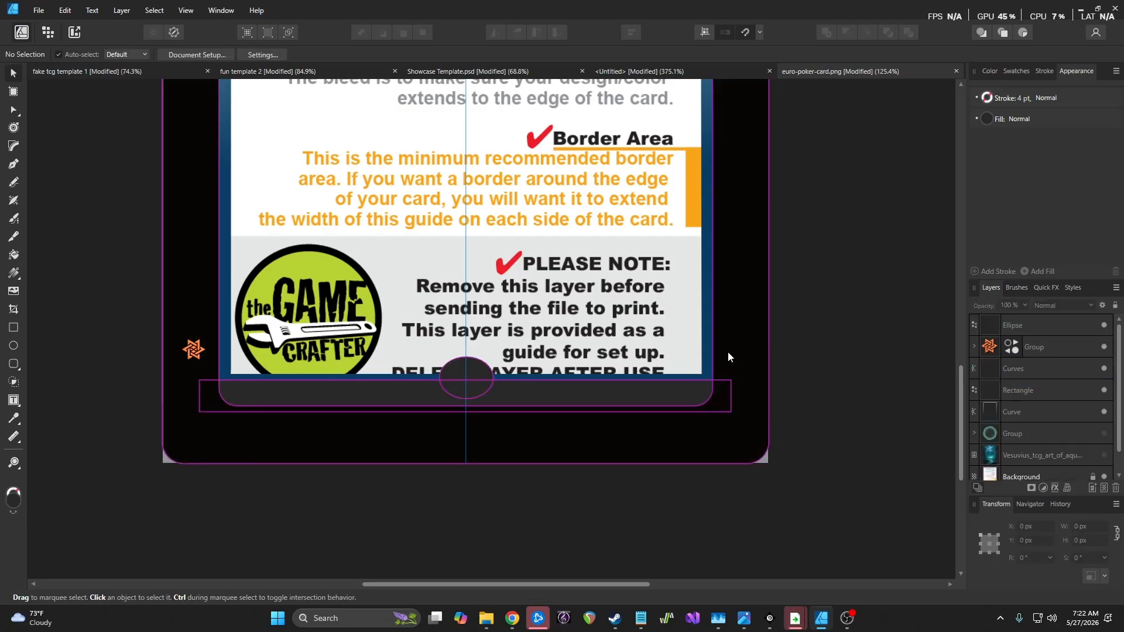
scroll(439, 378, up, 3)
Flatten the ellipse to 76.9 × 33.9 px and centre it on the guide at the bar's edge
click(497, 360)
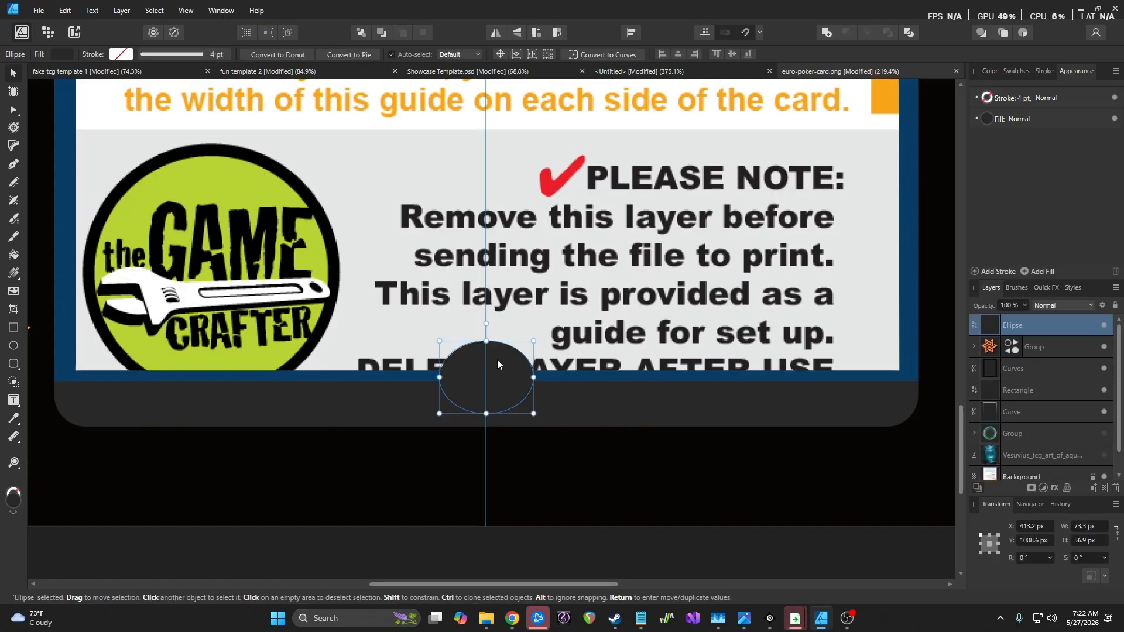
scroll(441, 358, up, 4)
drag(440, 320, 428, 384)
drag(577, 422, 577, 426)
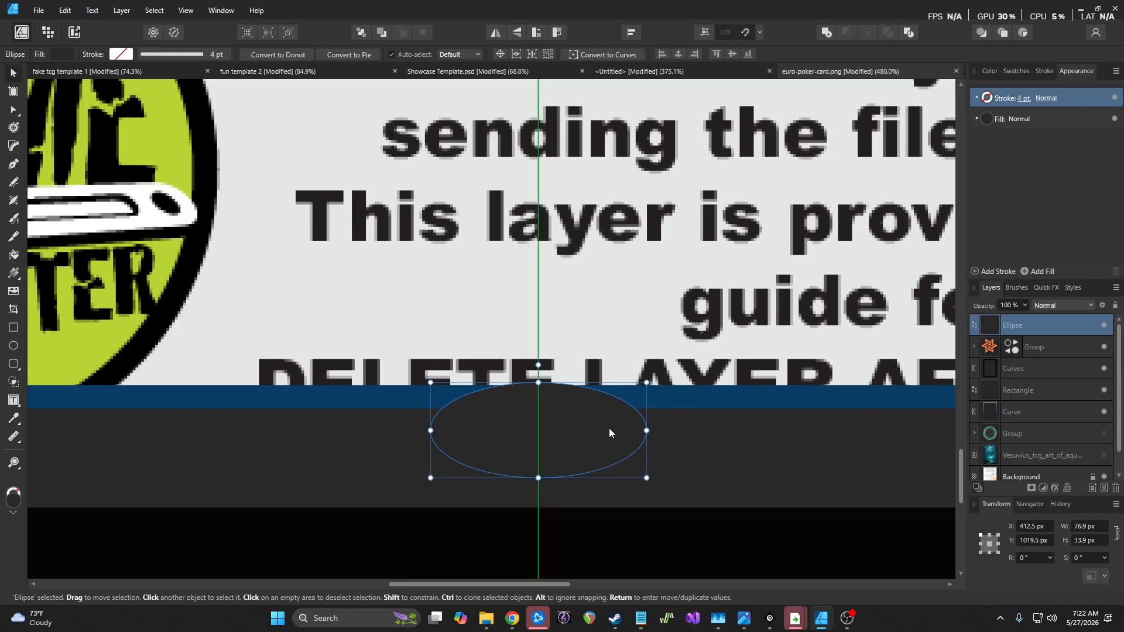
drag(611, 442, 615, 433)
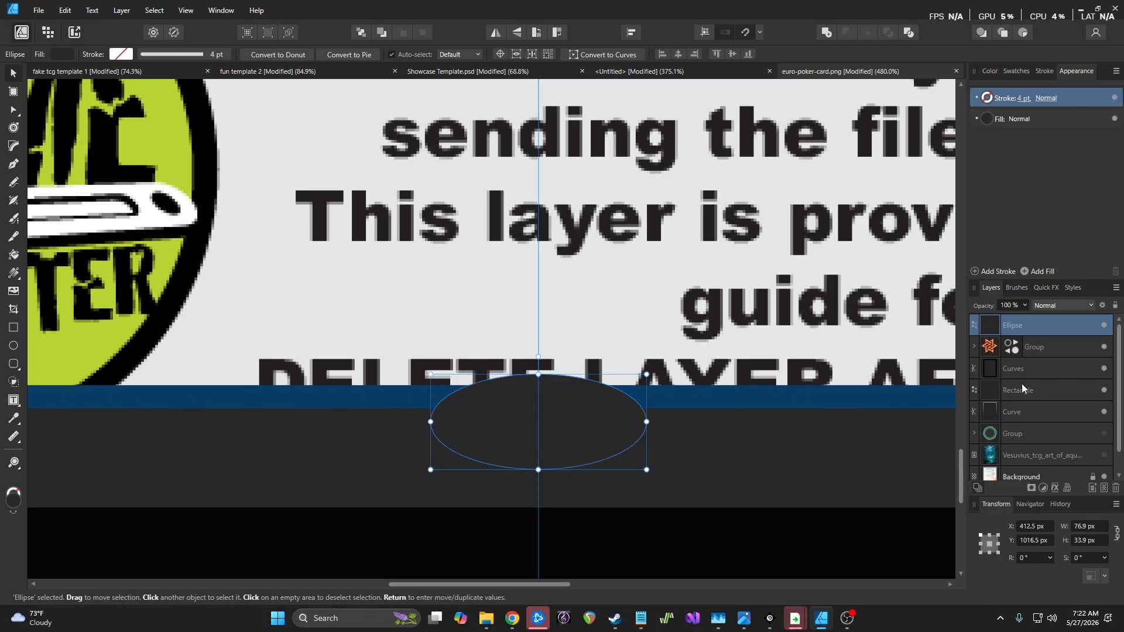
ctrl+click(1032, 411)
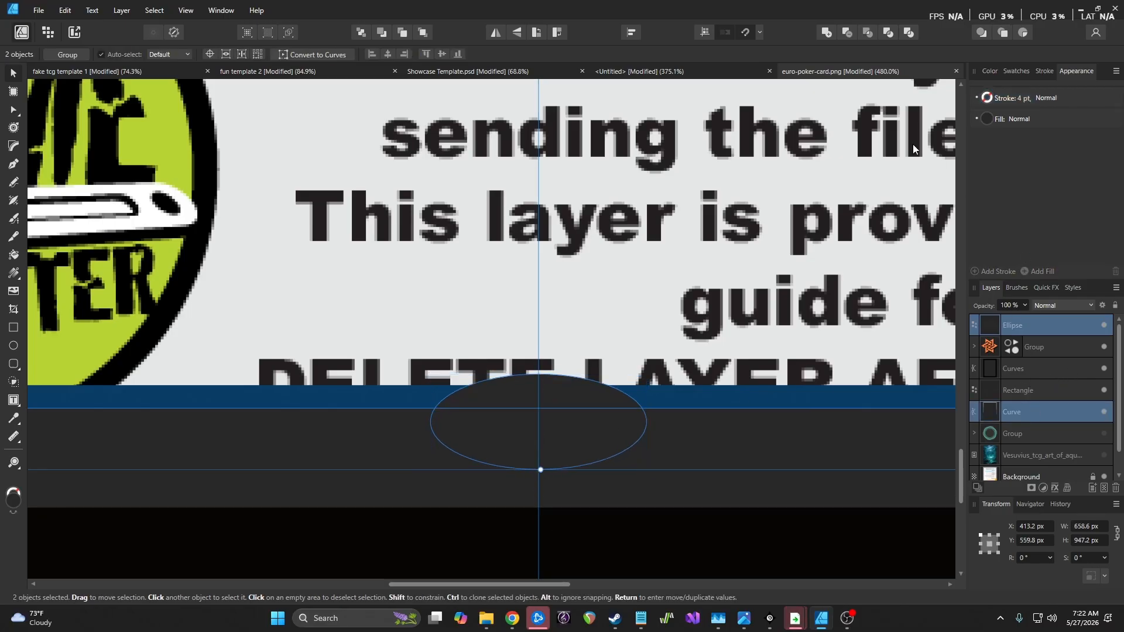
Cancel the Geometry subtract, revert the Curve layer reorder, and clear the selection
click(122, 10)
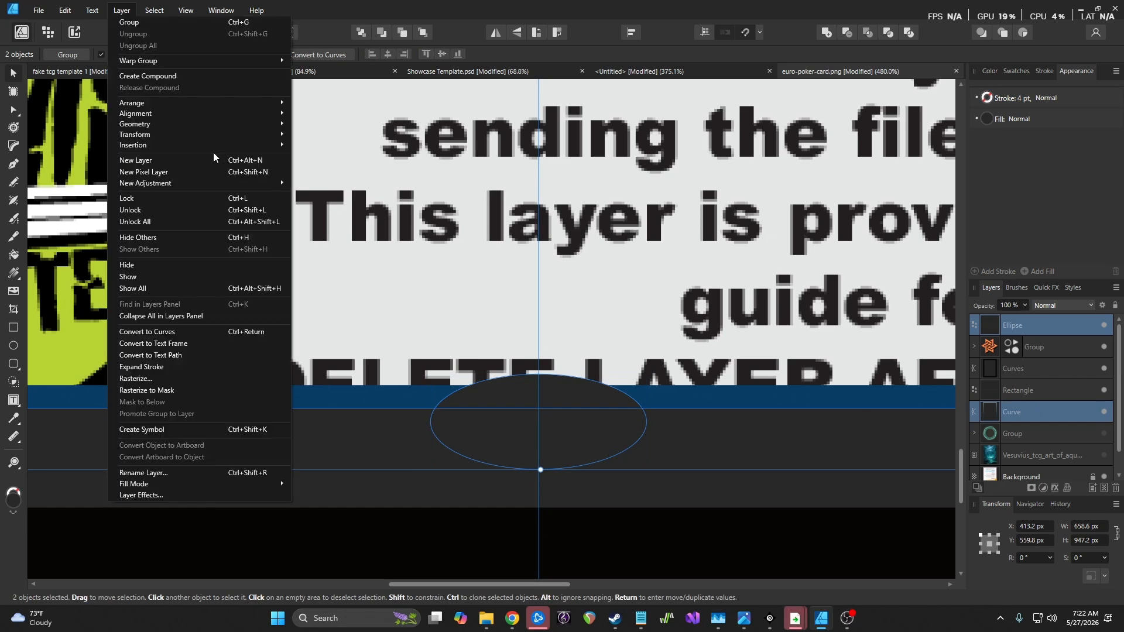
mouse_move(212, 121)
click(332, 128)
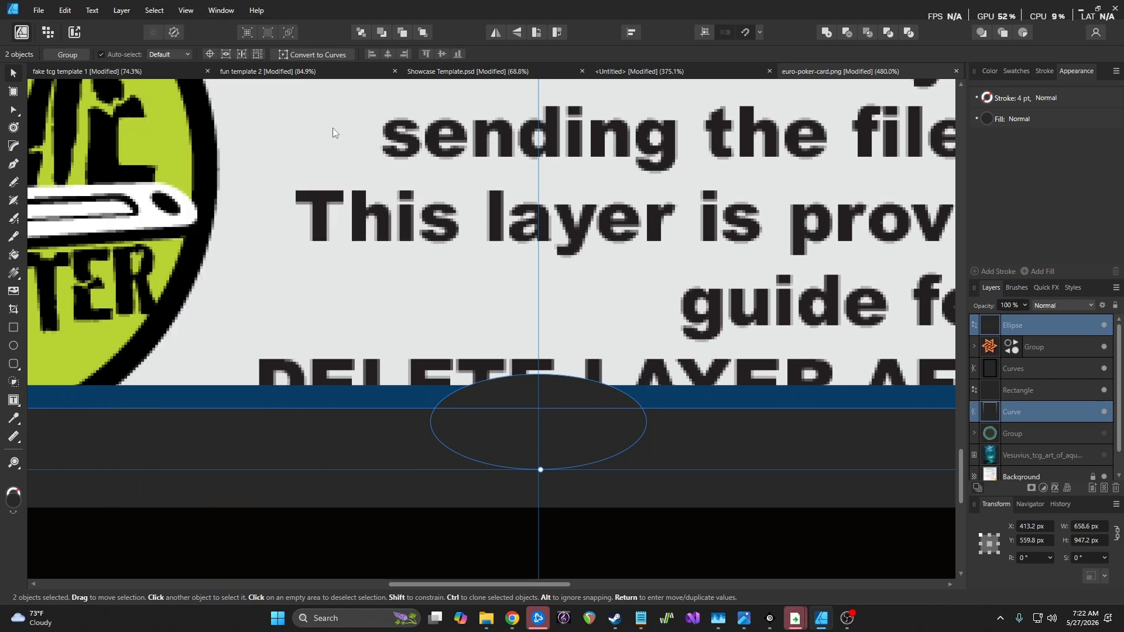
drag(1048, 394, 1043, 332)
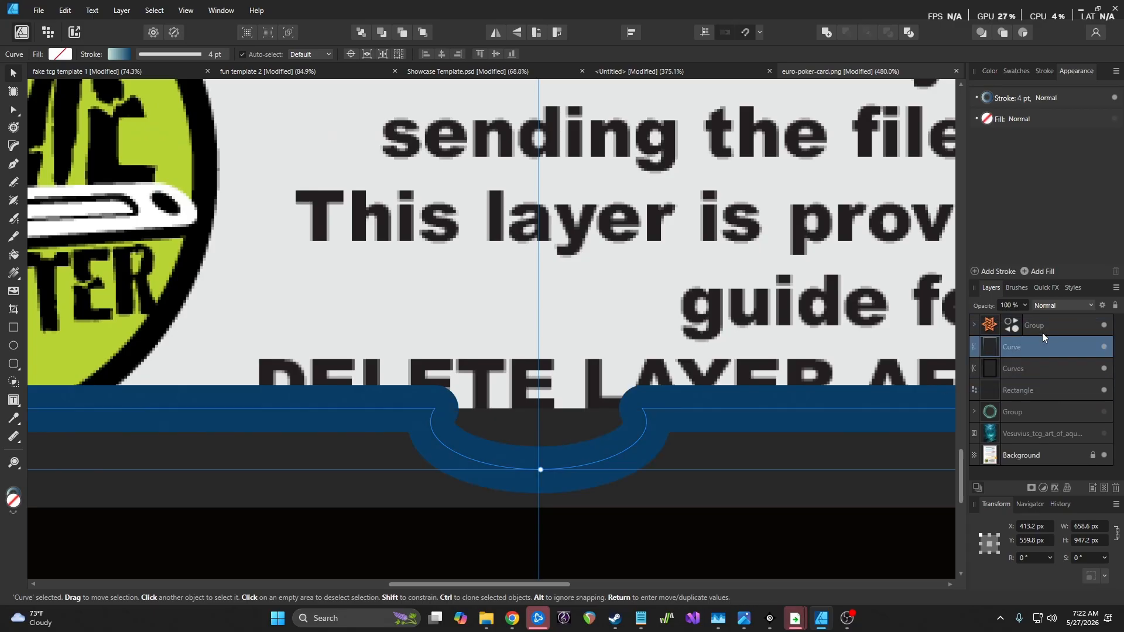
scroll(647, 319, down, 5)
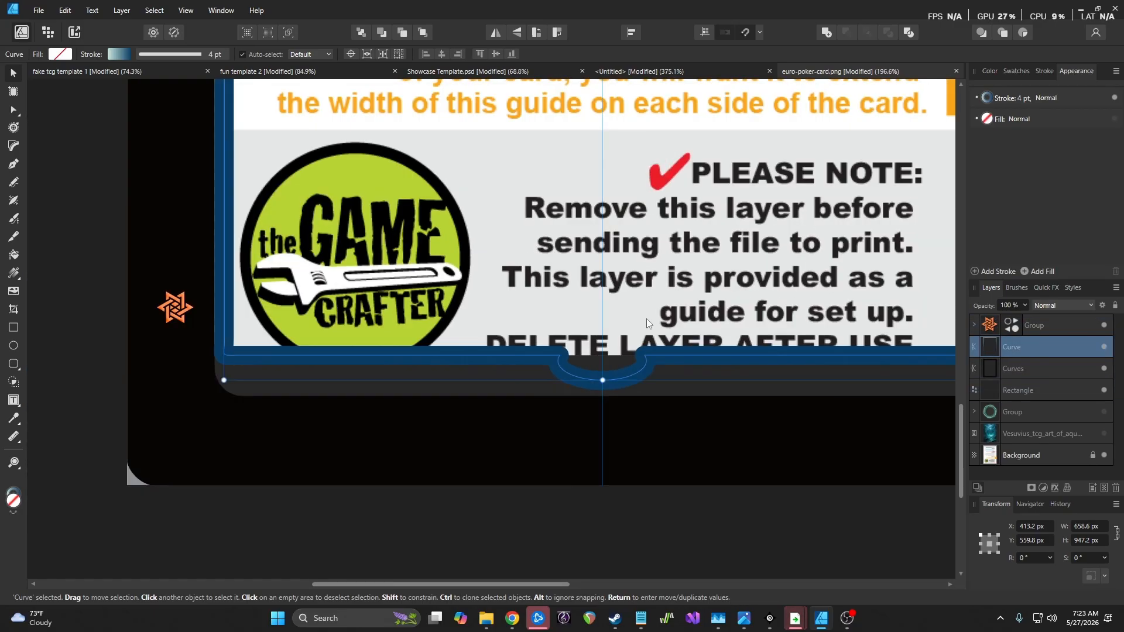
key(ctrl+z)
key(ctrl+z)
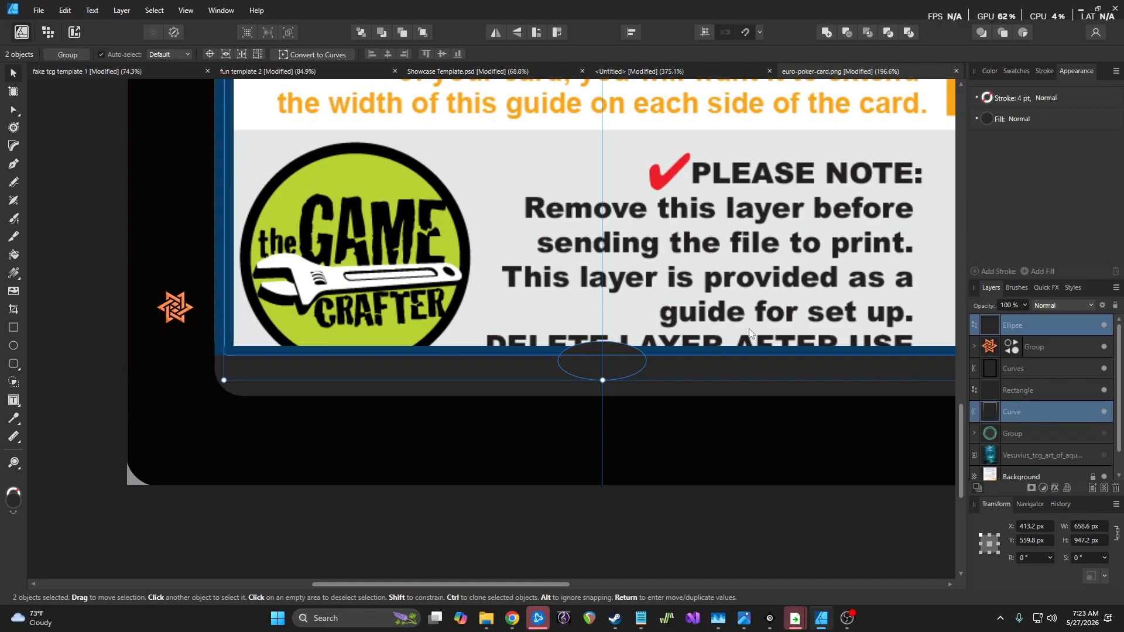
click(700, 309)
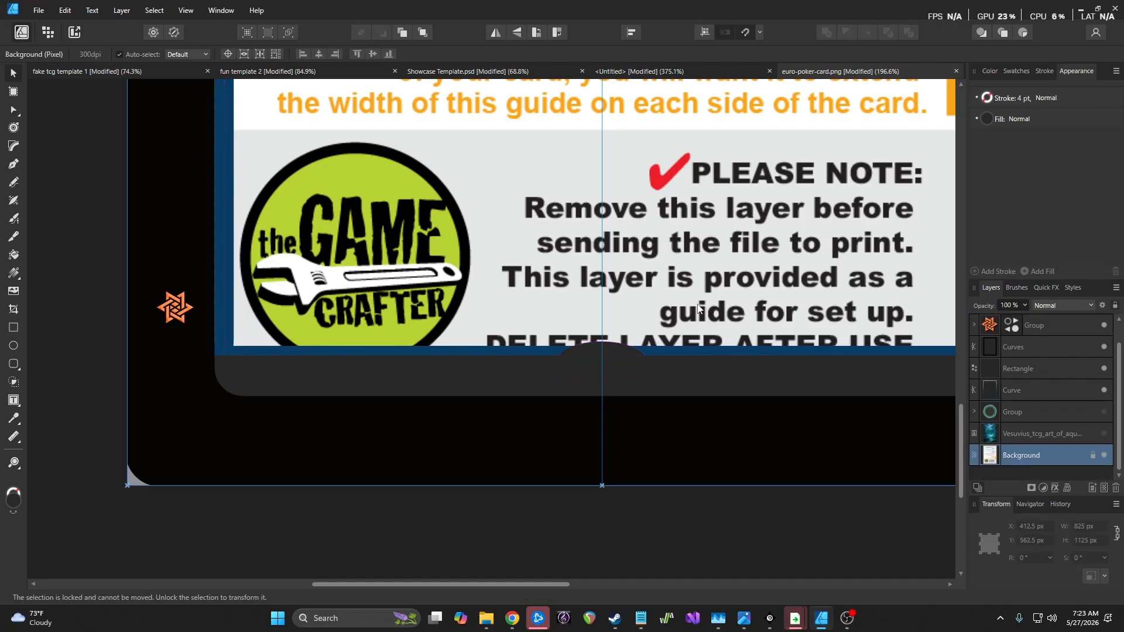
scroll(698, 309, up, 3)
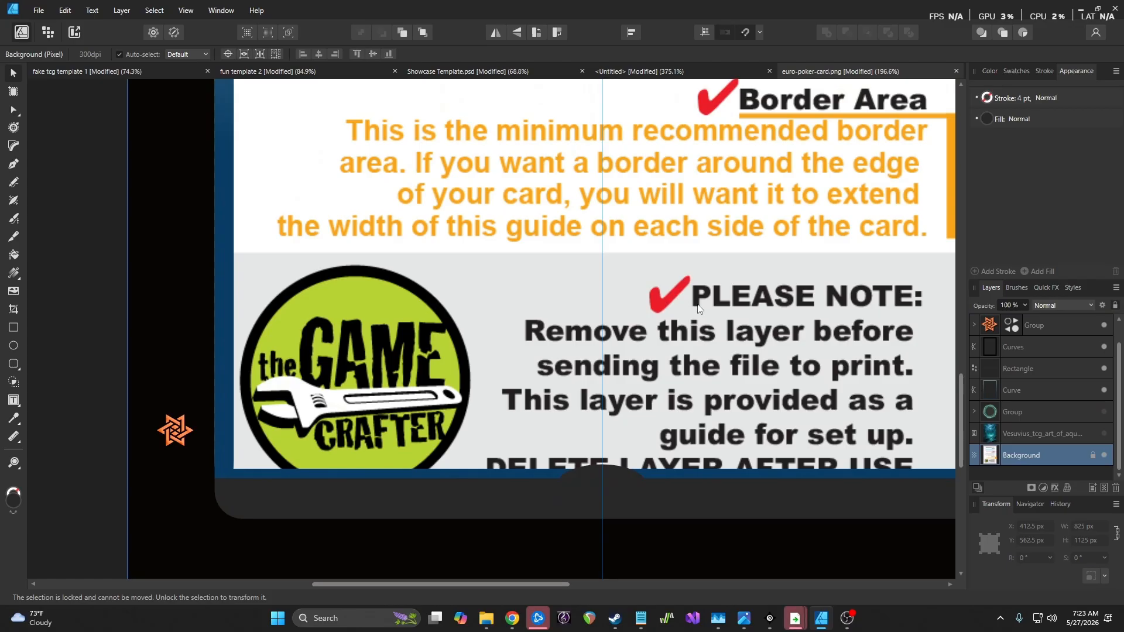
scroll(683, 379, down, 3)
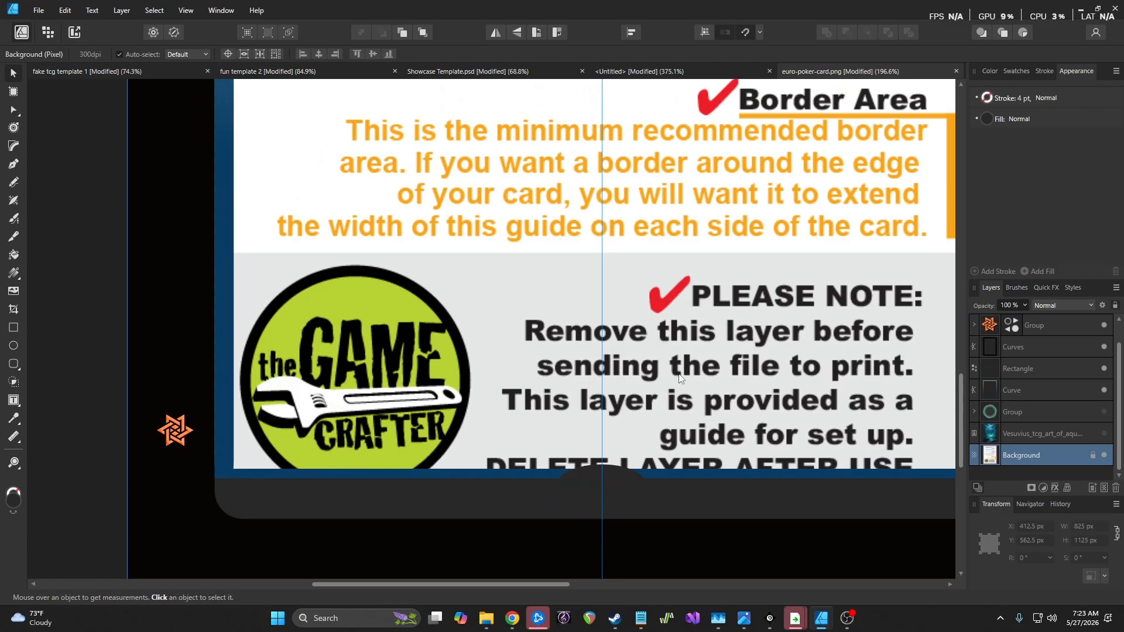
Nudge the notch ellipse up to Y 1014.5 px so its dome covers the border's bottom edge
click(639, 444)
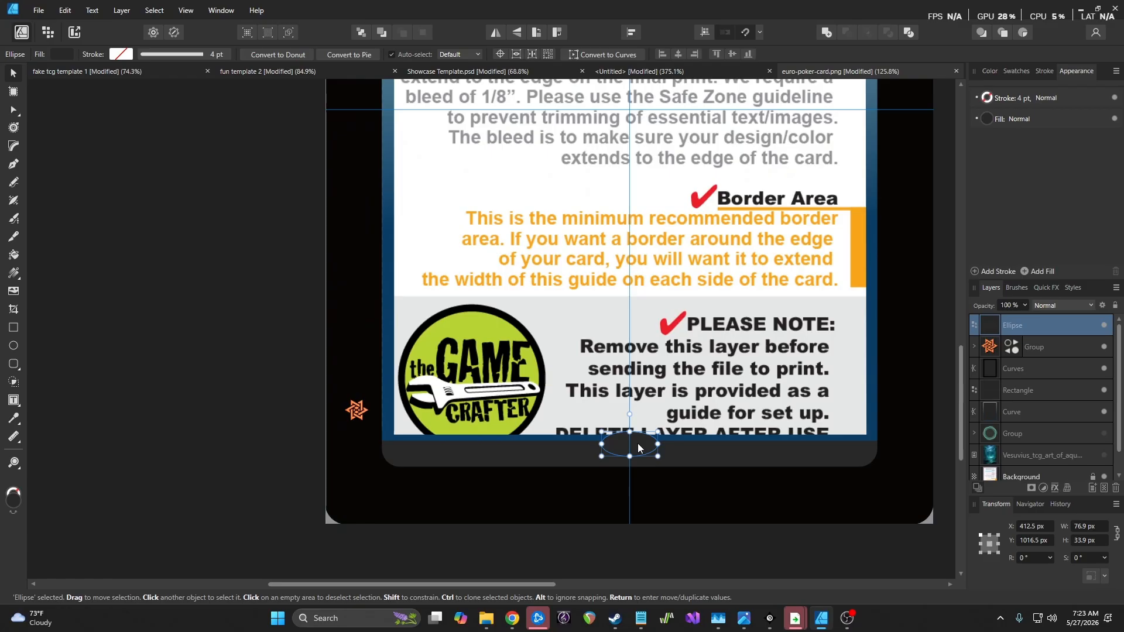
key(Up)
key(Up)
scroll(658, 404, up, 6)
scroll(658, 404, up, 2)
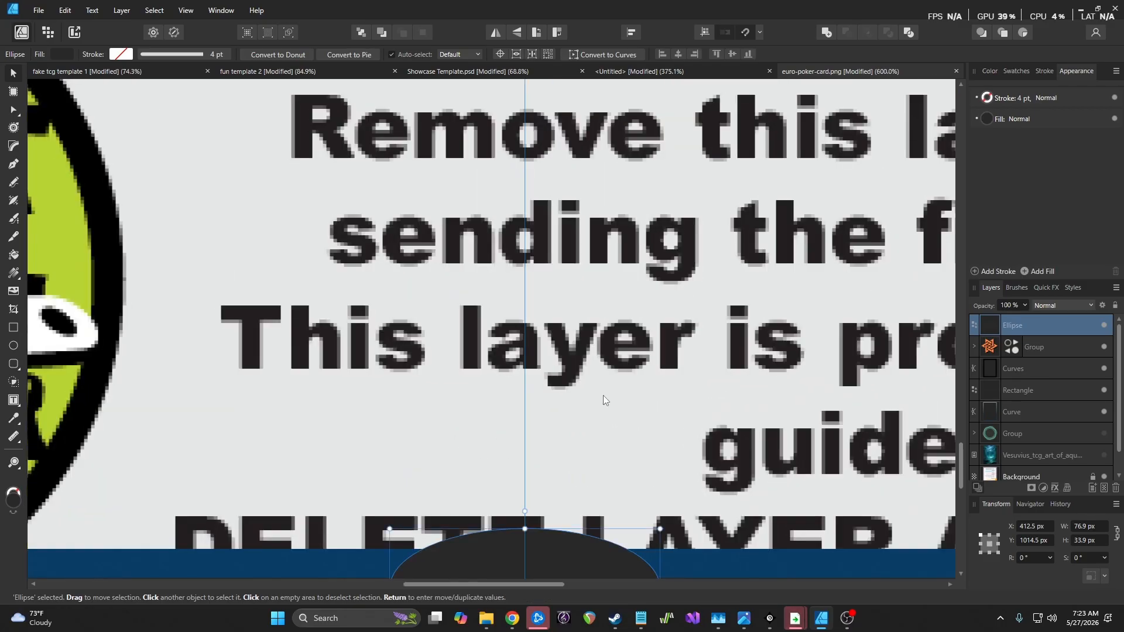
scroll(609, 396, down, 3)
scroll(595, 395, down, 1)
key(Delete)
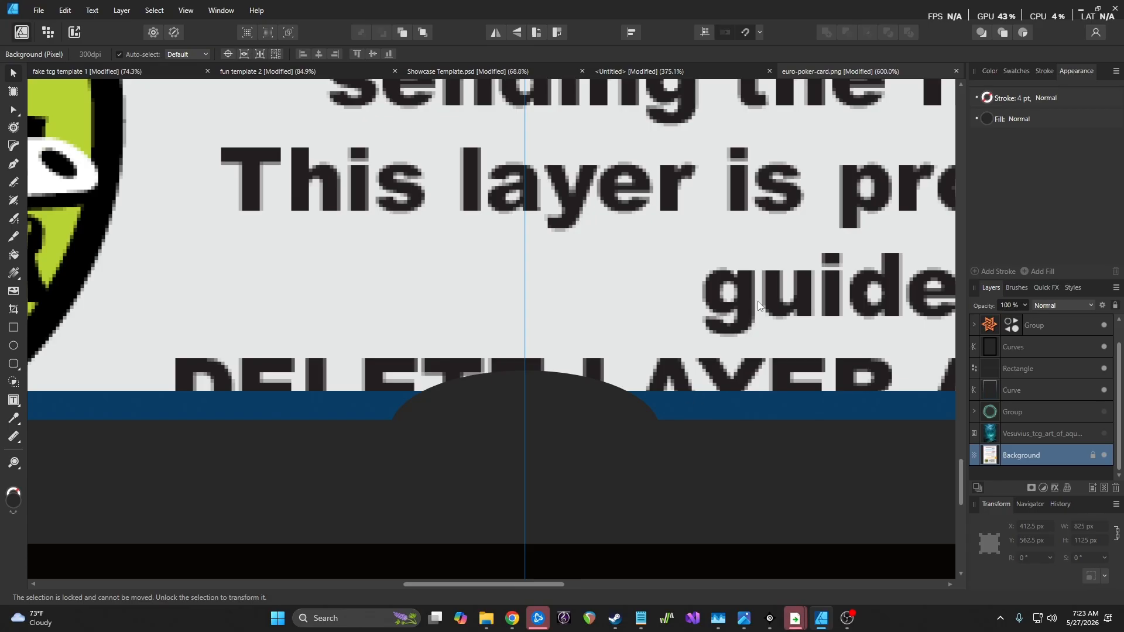
Move the Curve layer above the Ellipse, try merging them, then undo the merge
scroll(1043, 410, up, 1)
click(1061, 332)
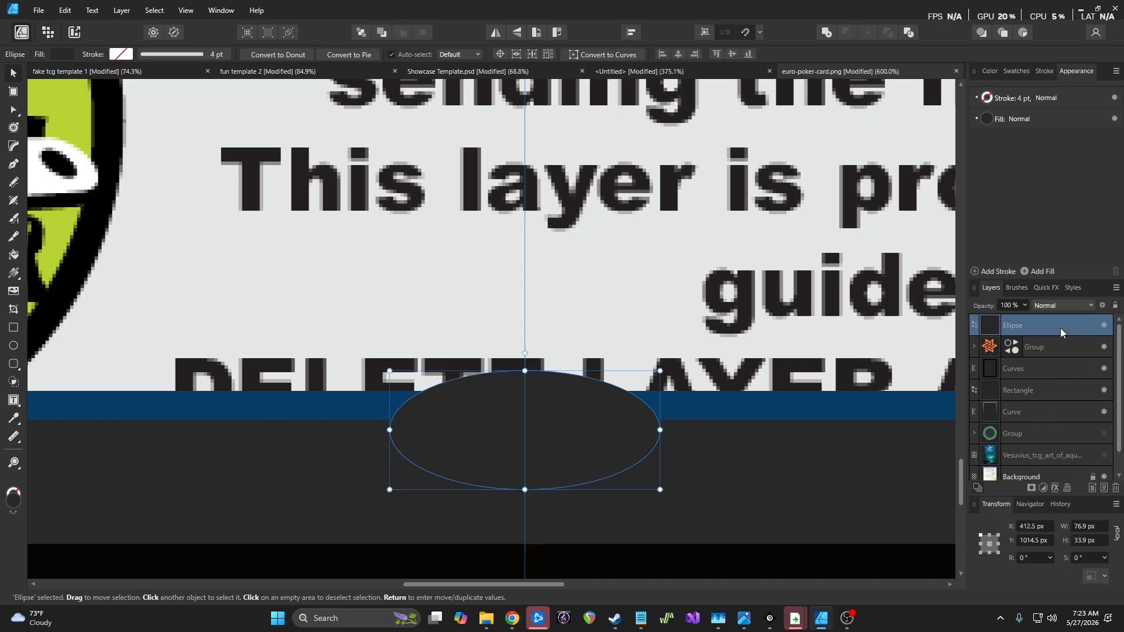
drag(1044, 412, 1046, 318)
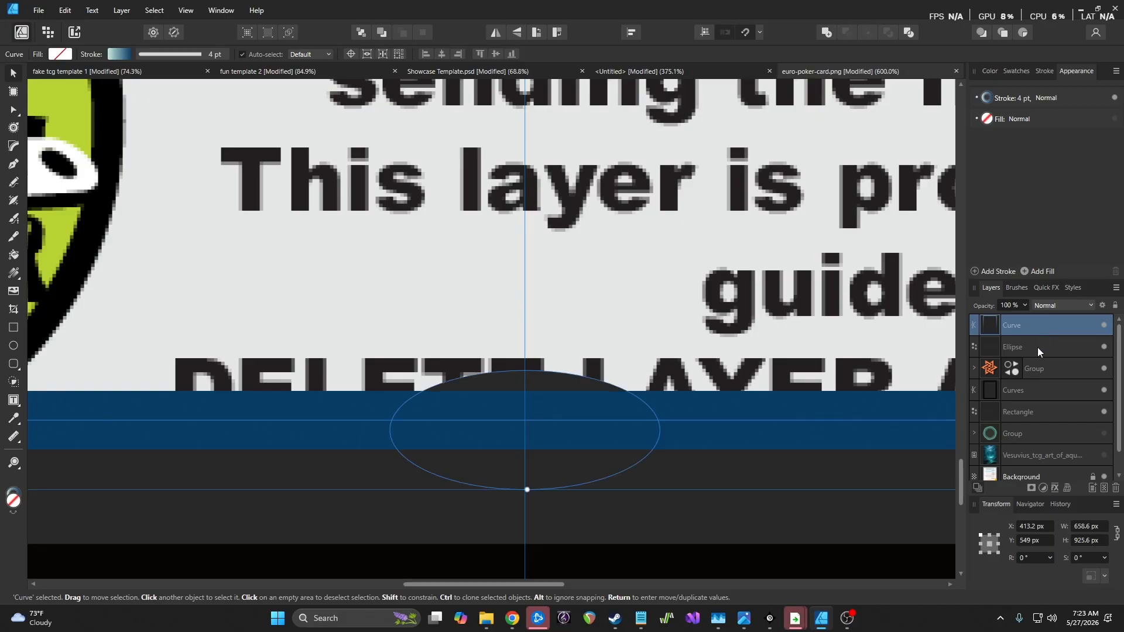
shift+click(1040, 347)
click(123, 10)
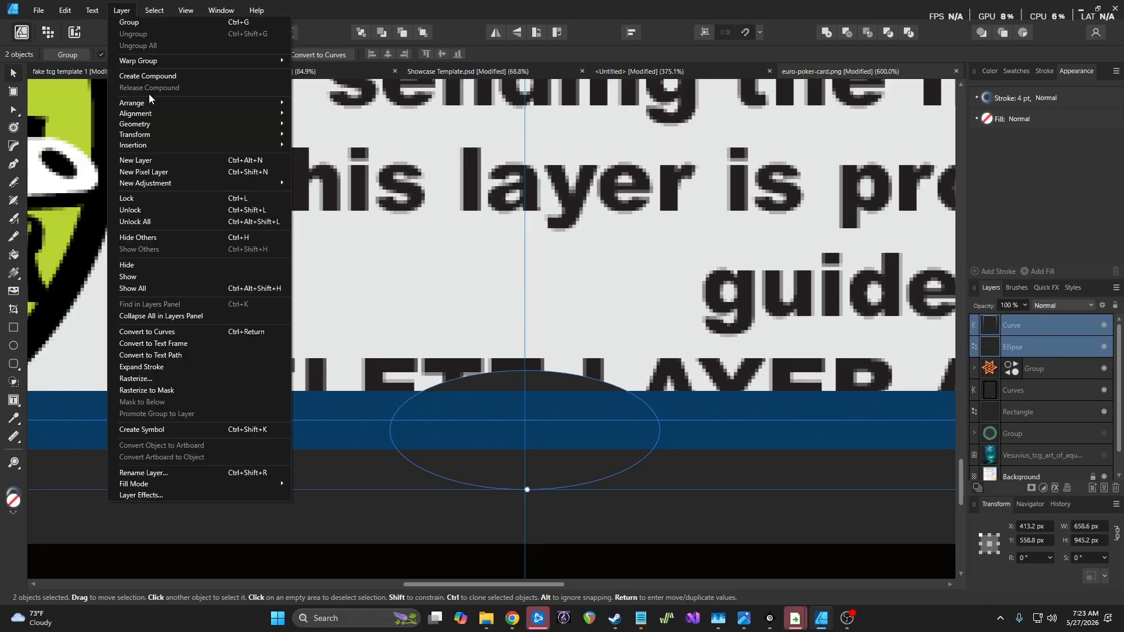
mouse_move(161, 121)
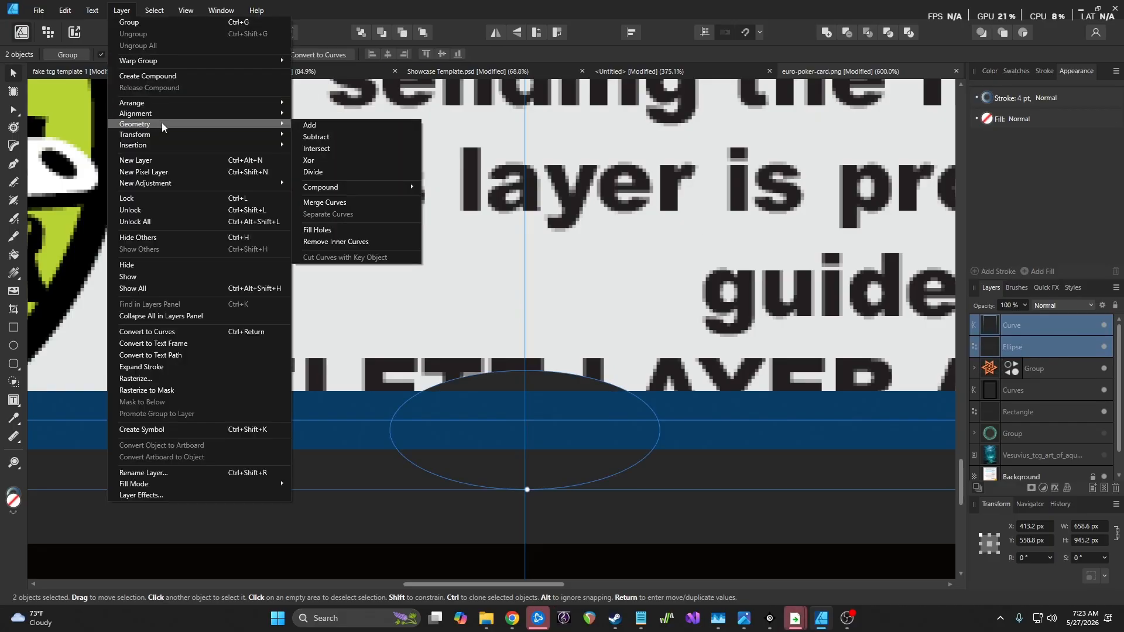
click(307, 125)
scroll(544, 311, down, 3)
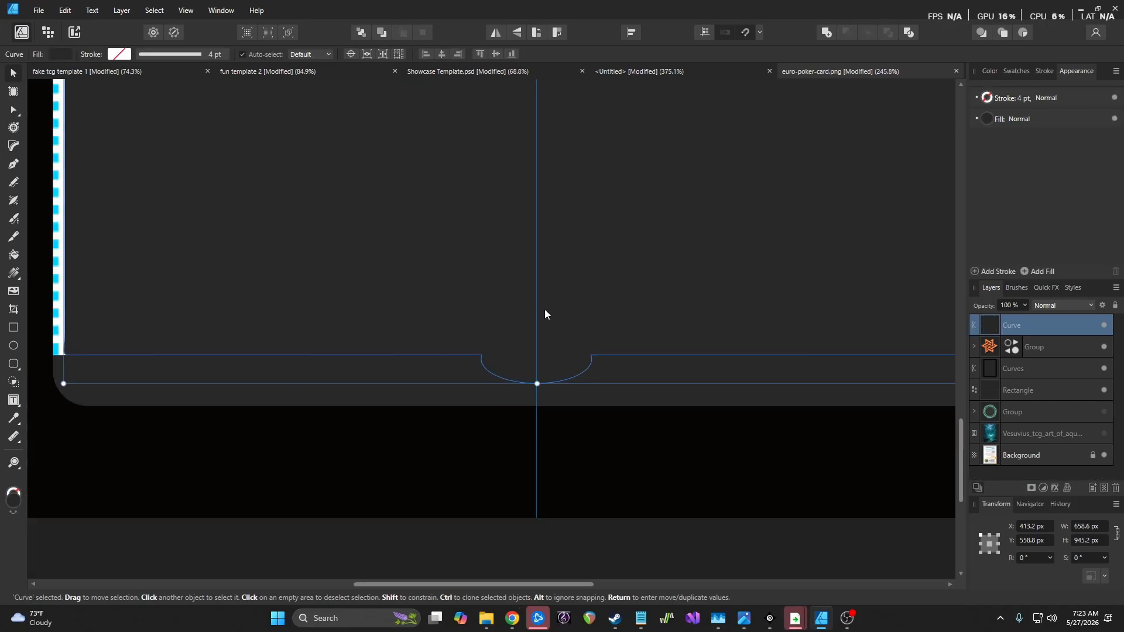
scroll(561, 301, up, 2)
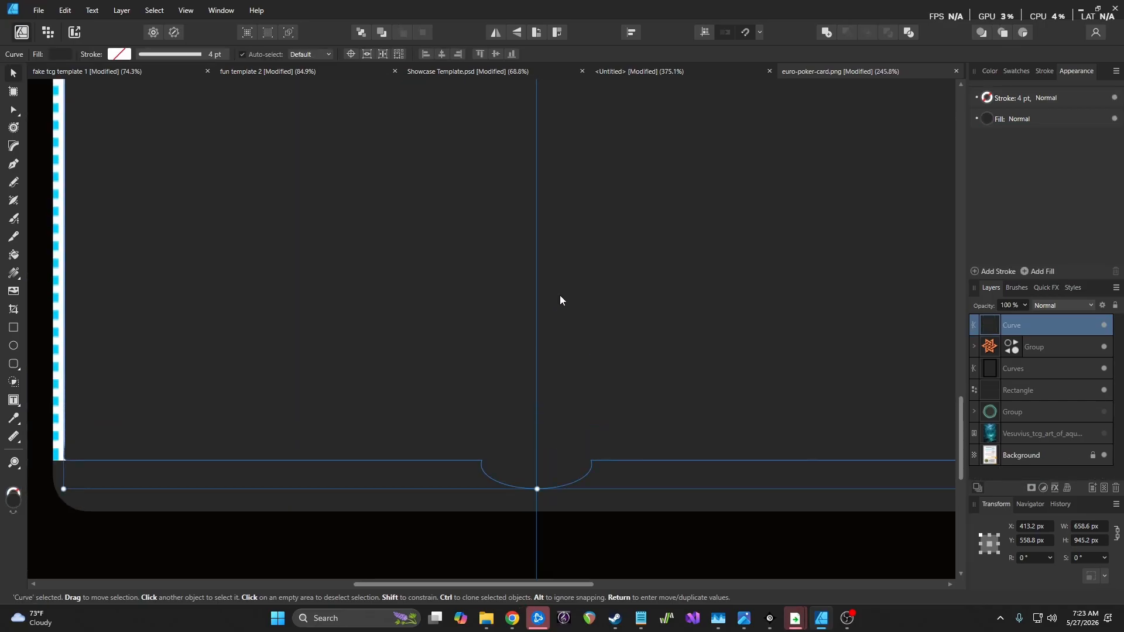
key(ctrl+z)
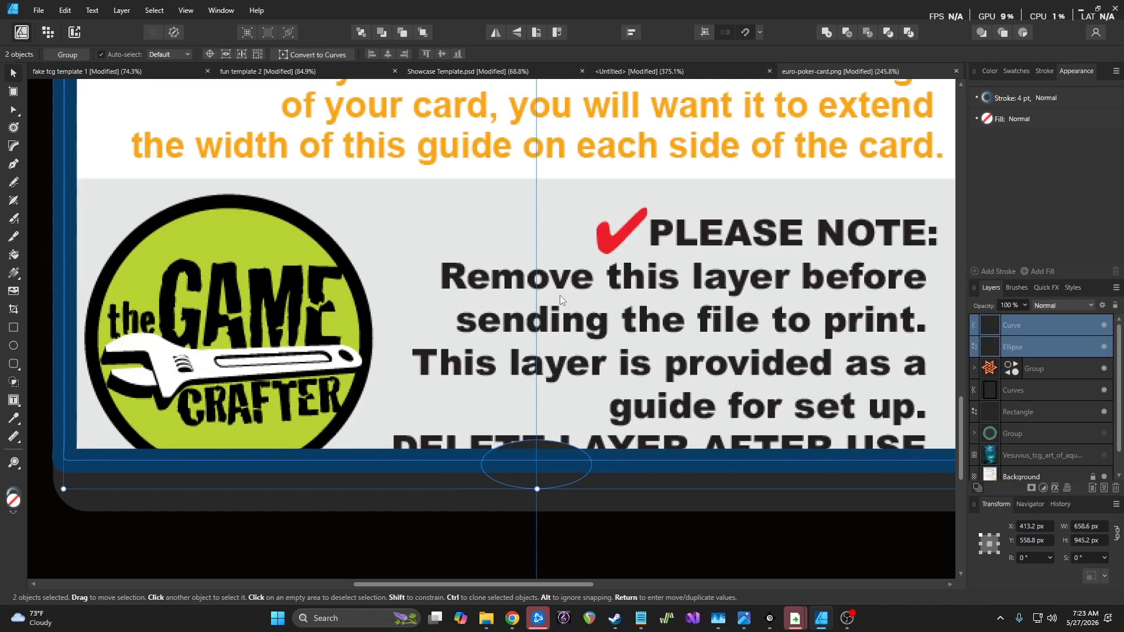
Restack the Curve below the Rectangle, try combining it with the ellipse, then undo
click(1045, 329)
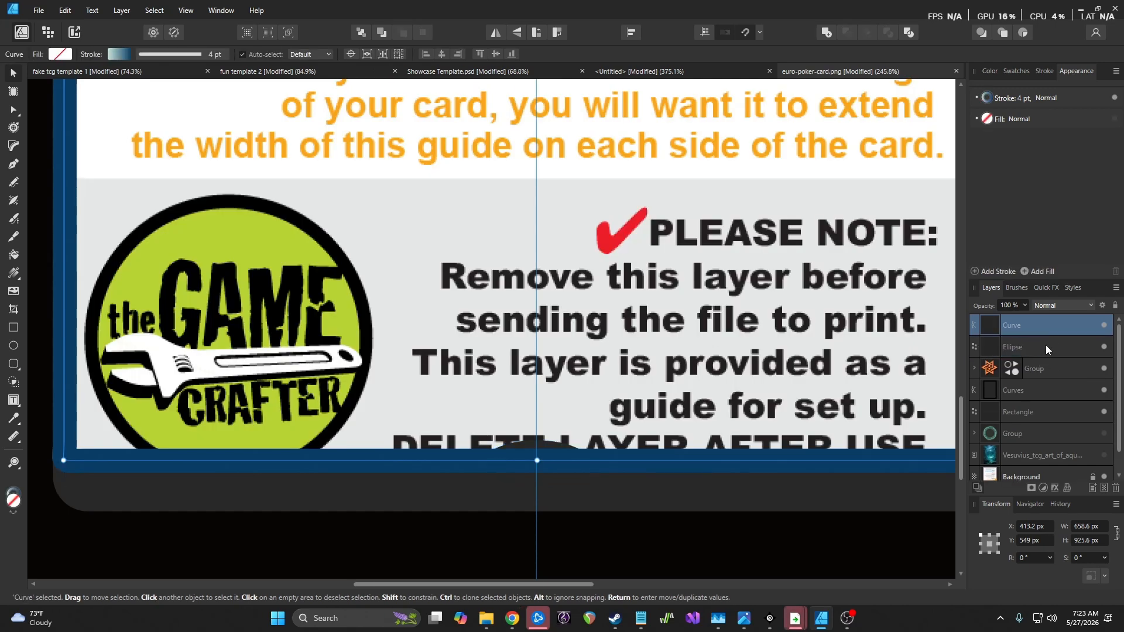
click(1048, 347)
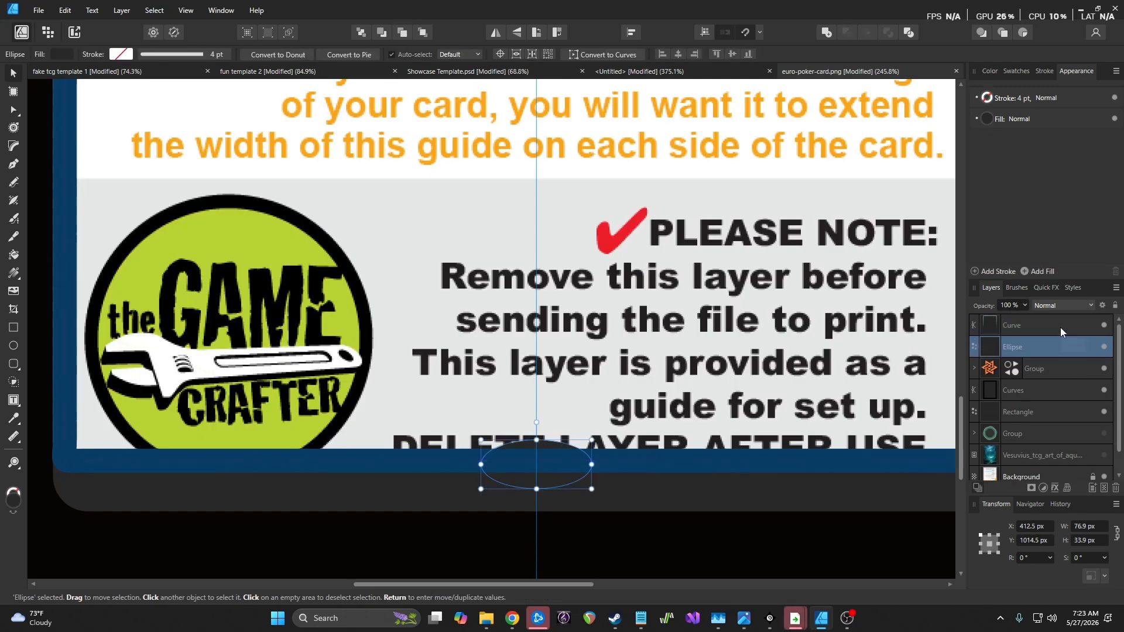
click(1059, 328)
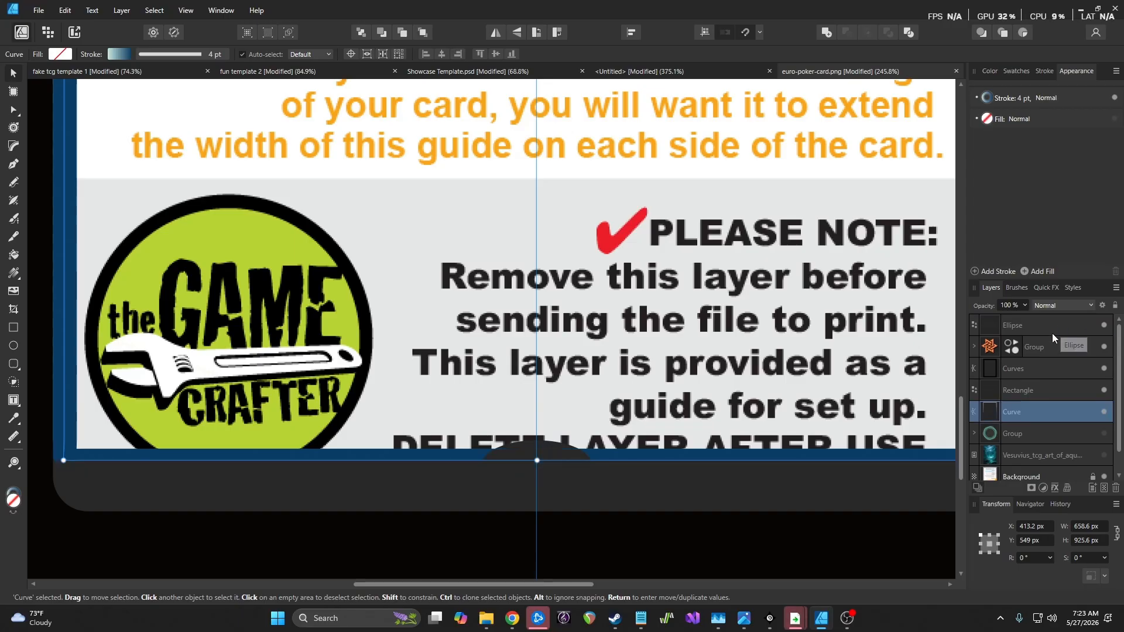
drag(1051, 328, 1045, 407)
ctrl+click(1045, 407)
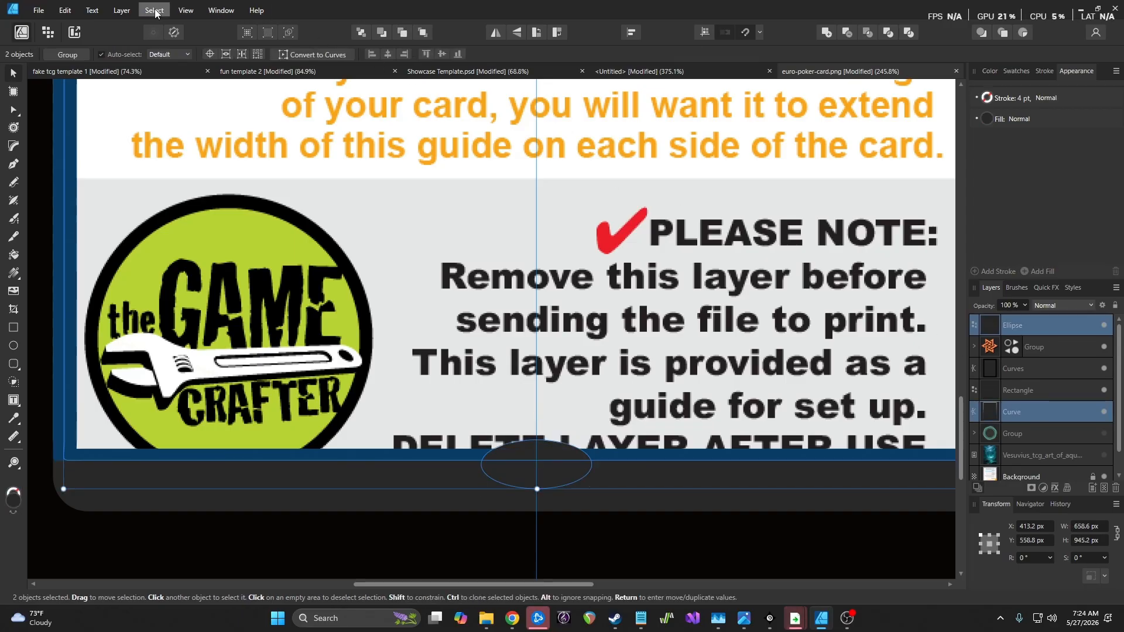
click(186, 10)
mouse_move(146, 10)
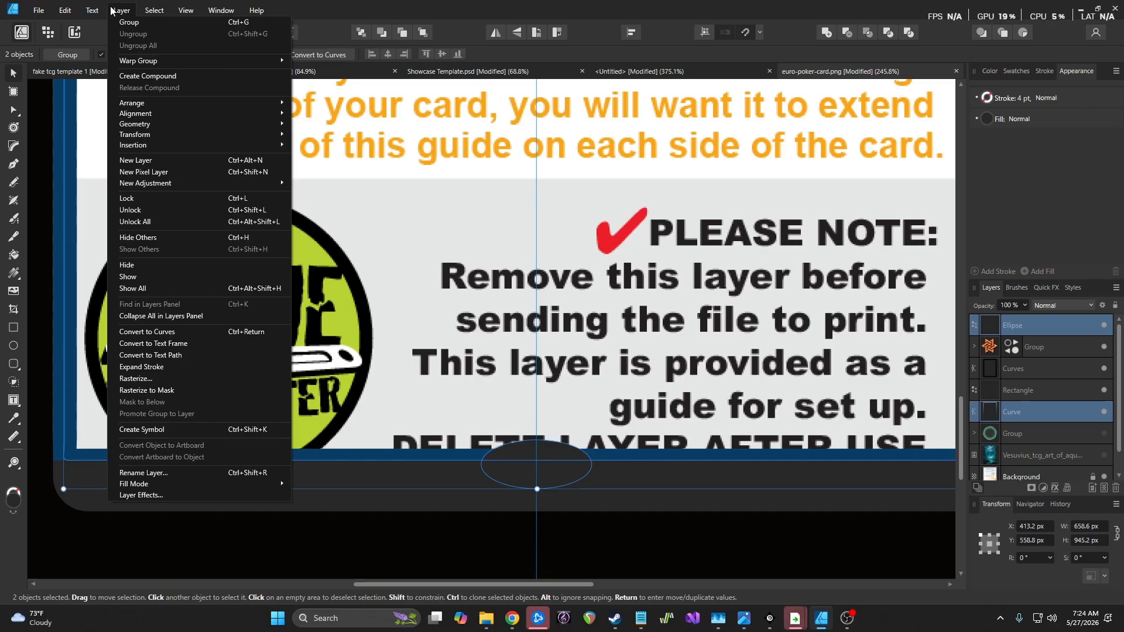
mouse_move(174, 125)
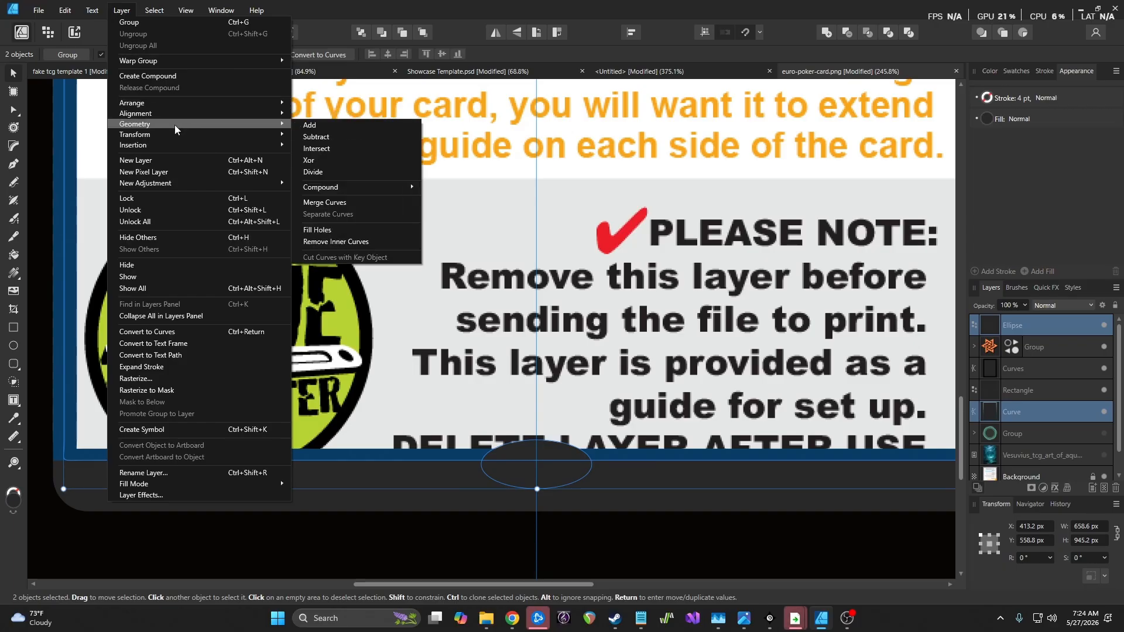
click(328, 126)
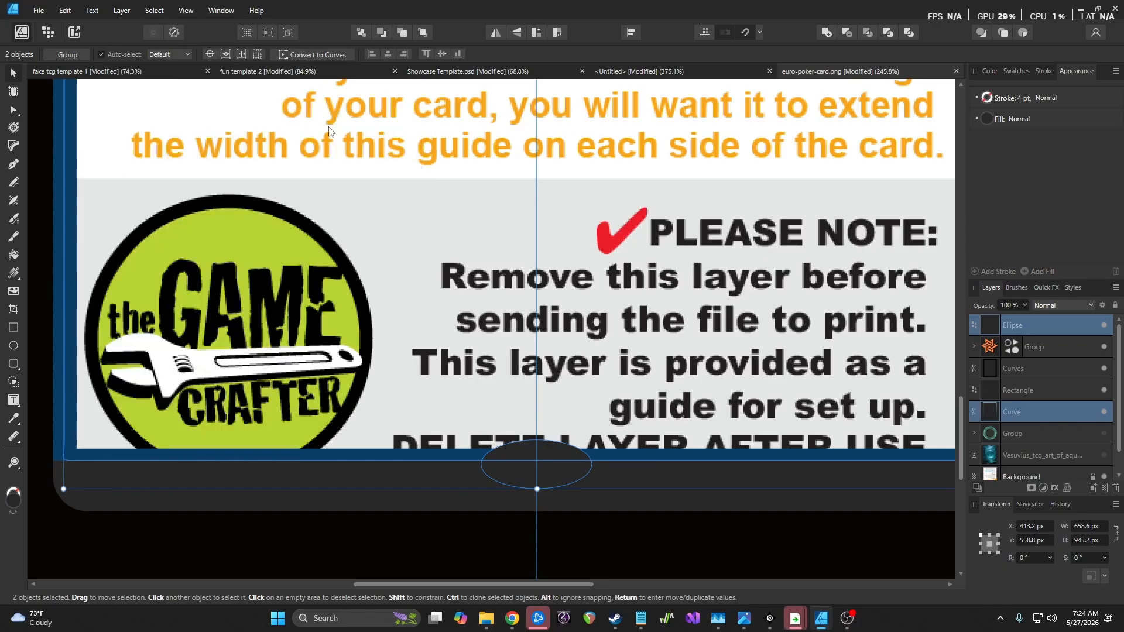
key(ctrl+z)
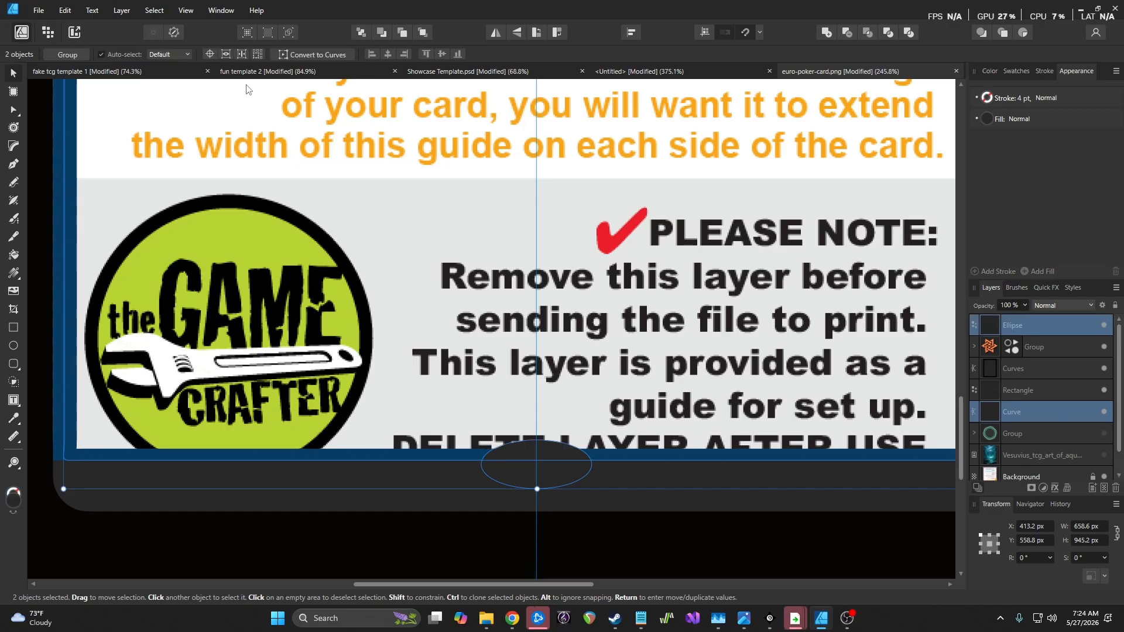
Merge the ellipse and curve again, inspect the notch, then undo the merge
click(154, 10)
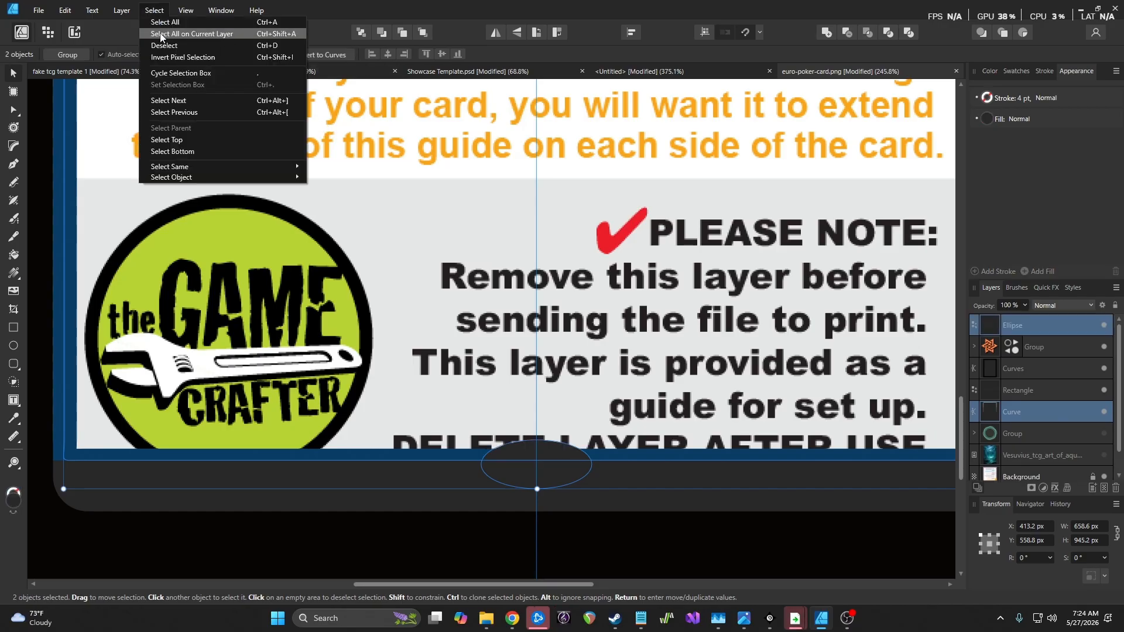
click(121, 10)
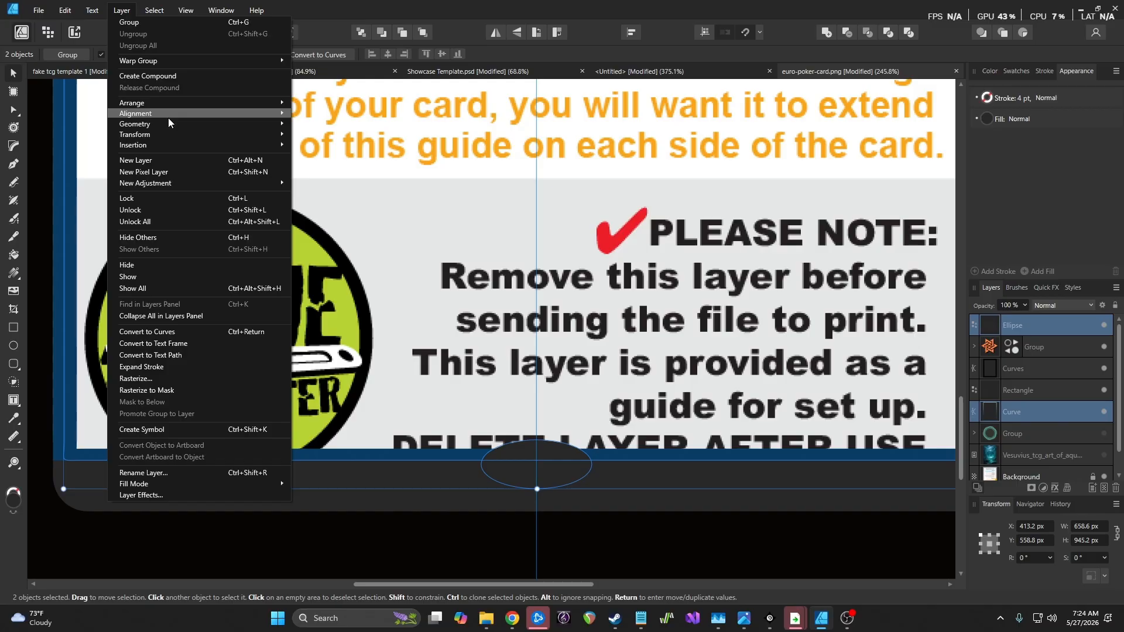
mouse_move(166, 123)
click(328, 124)
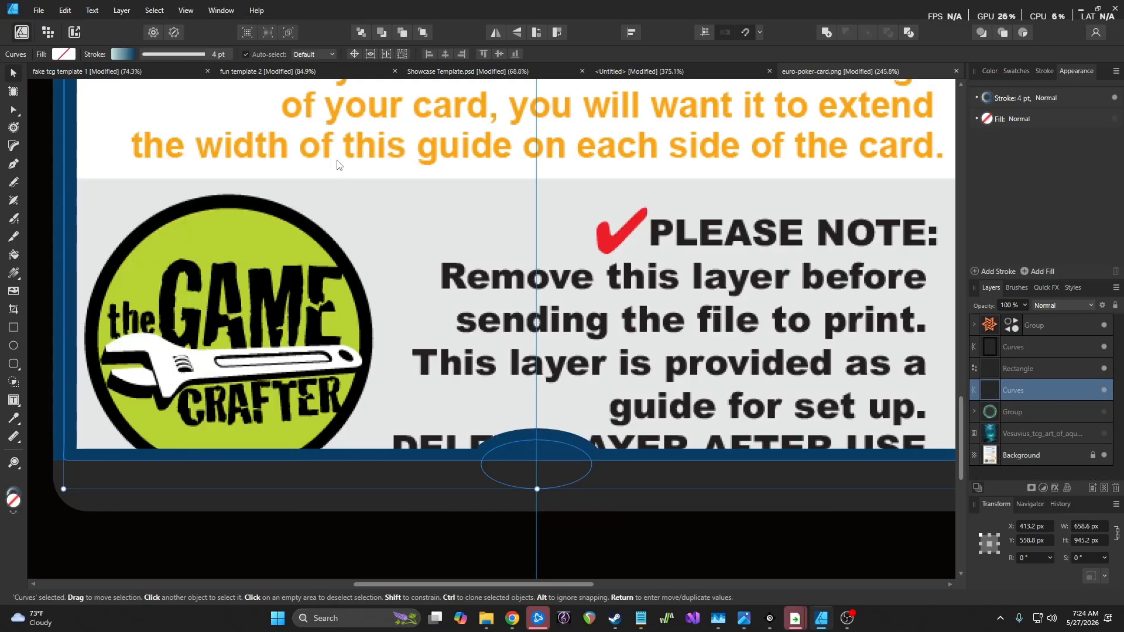
click(577, 466)
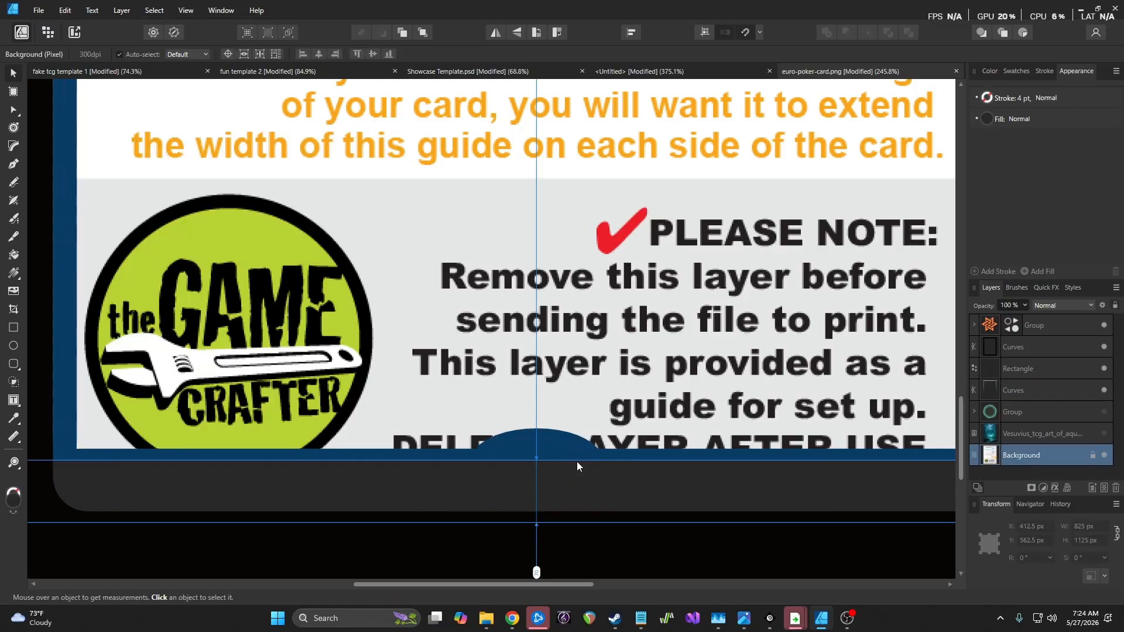
click(1010, 391)
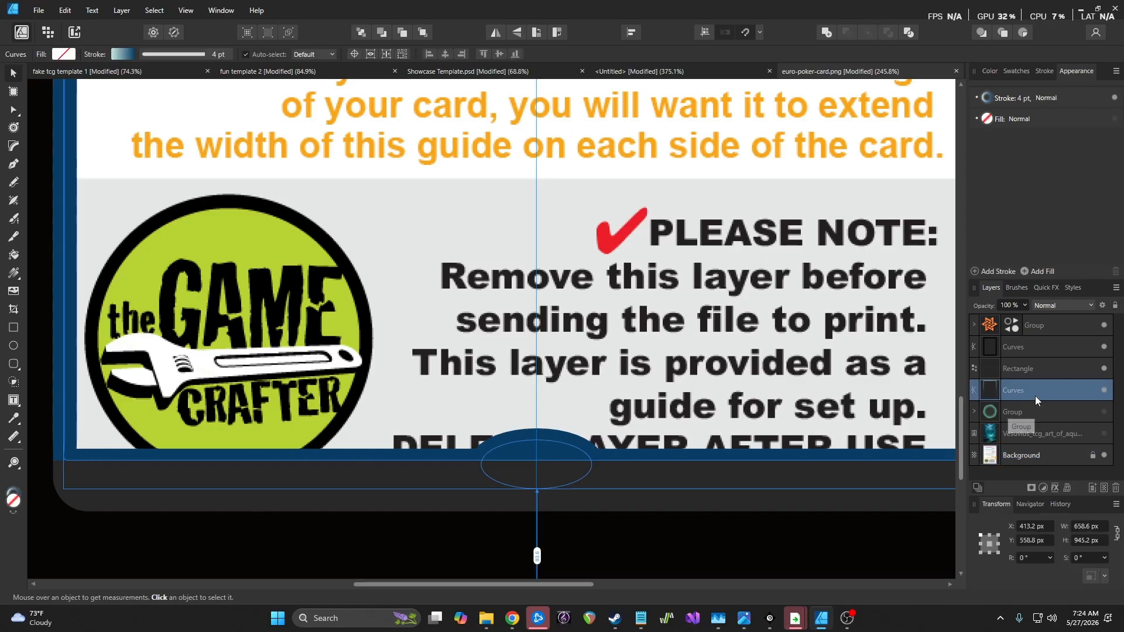
key(ctrl+z)
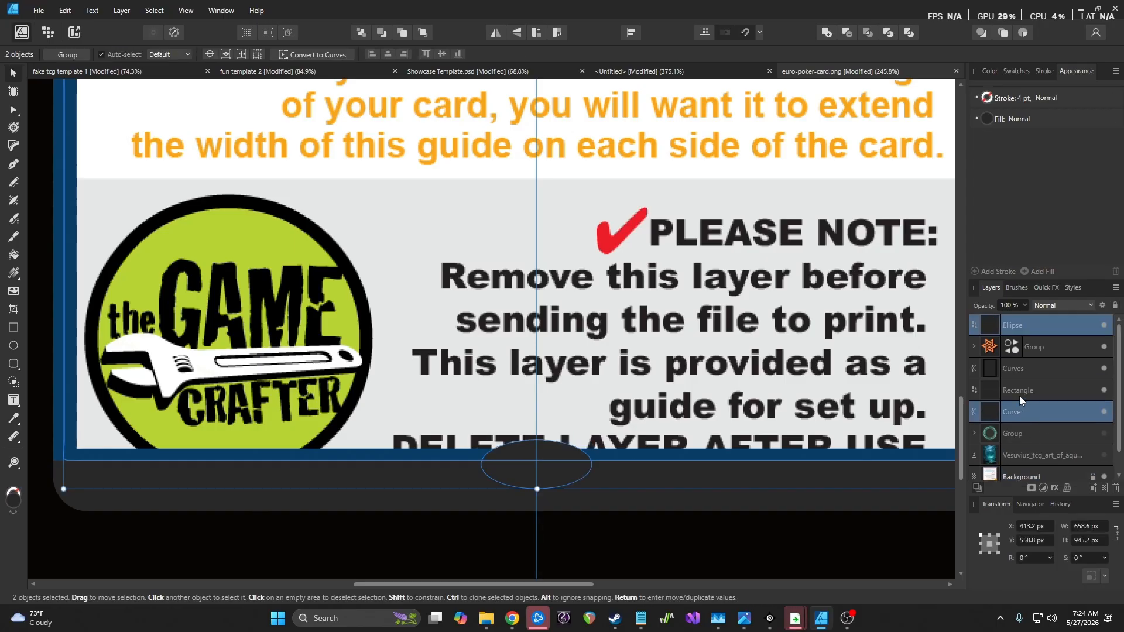
Duplicate the ellipse and Xor the original with the border curve to cut the rounded arch
click(1066, 328)
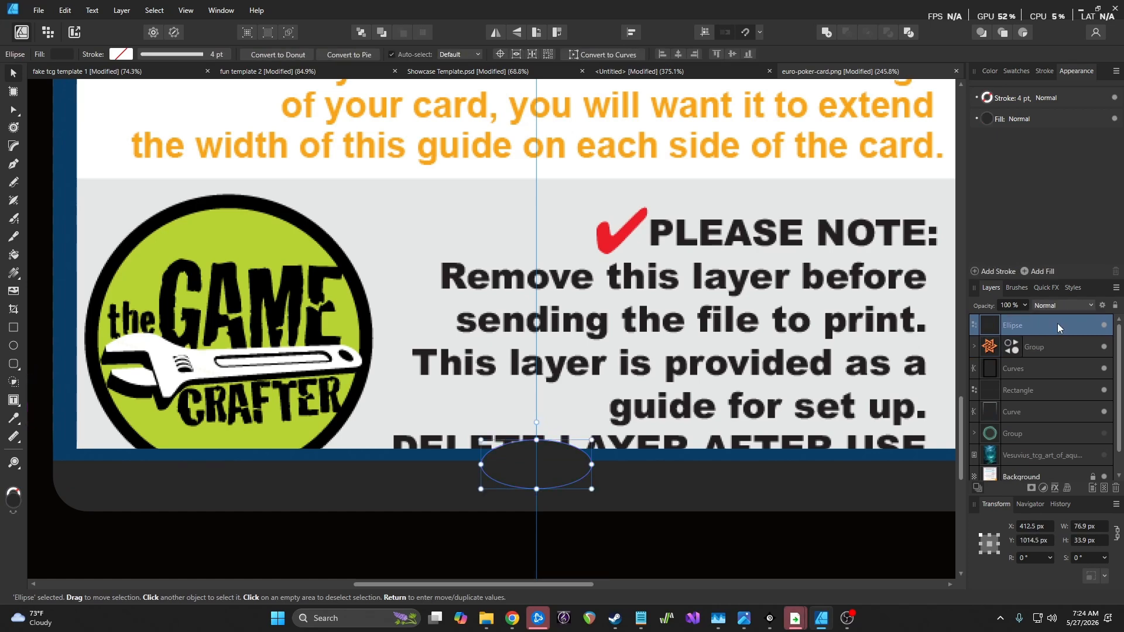
key(ctrl+j)
click(1058, 347)
ctrl+click(1047, 441)
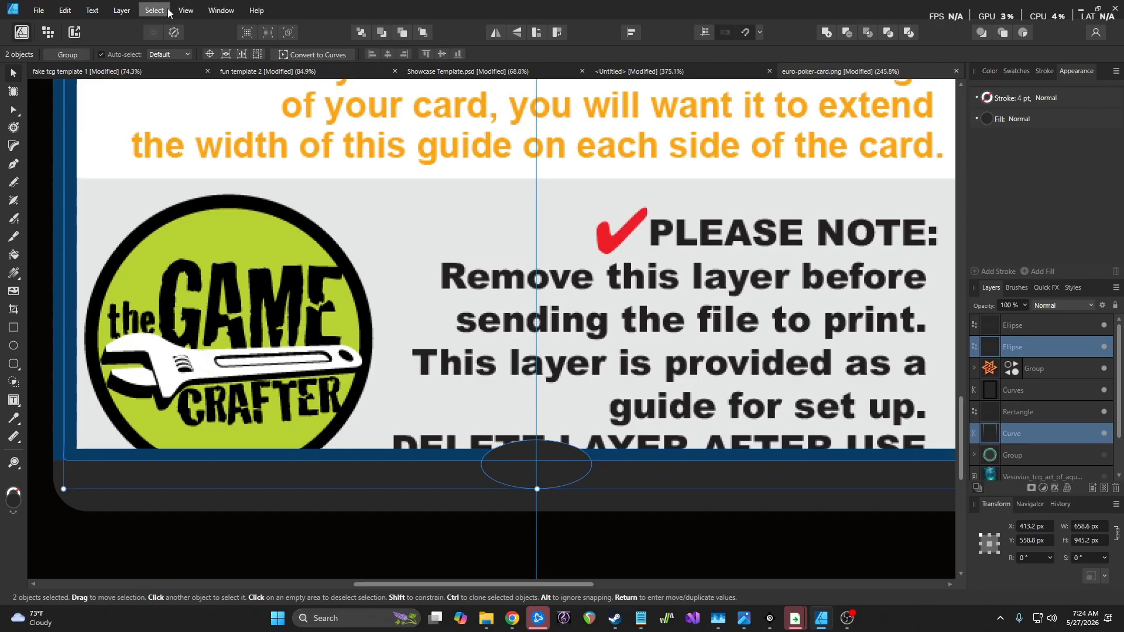
click(122, 10)
mouse_move(168, 124)
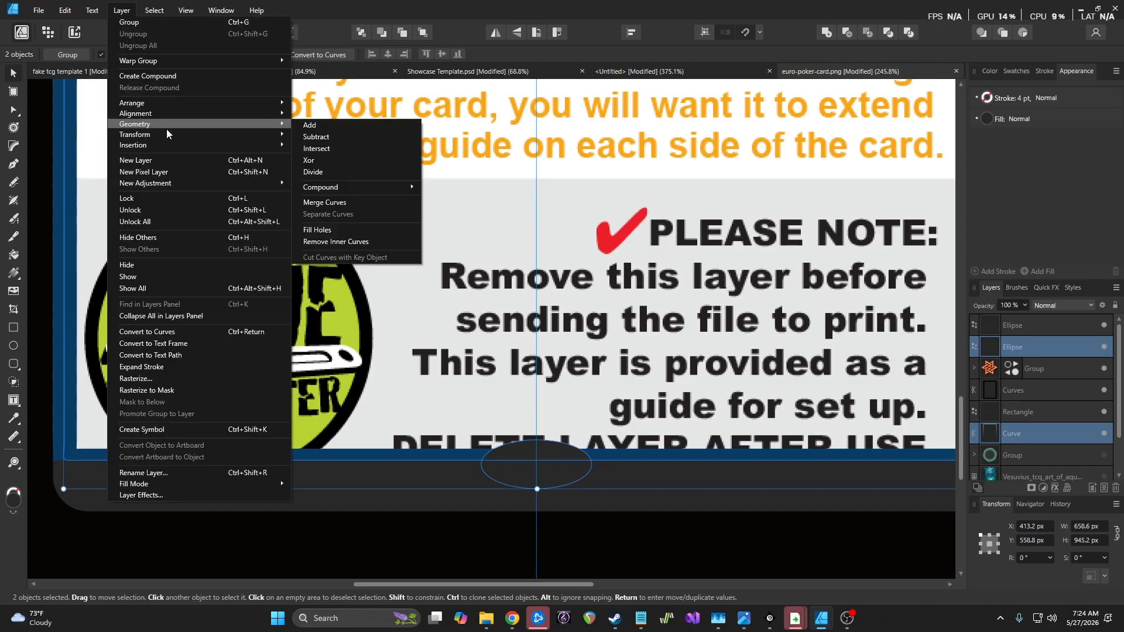
click(365, 155)
click(654, 412)
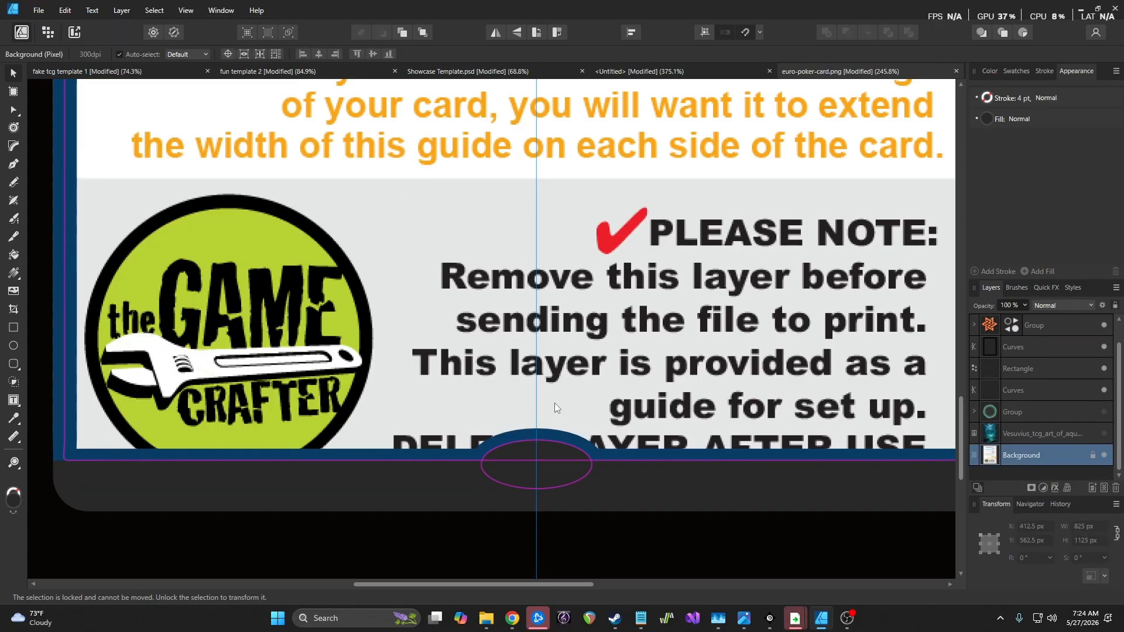
scroll(434, 390, down, 2)
scroll(434, 390, down, 3)
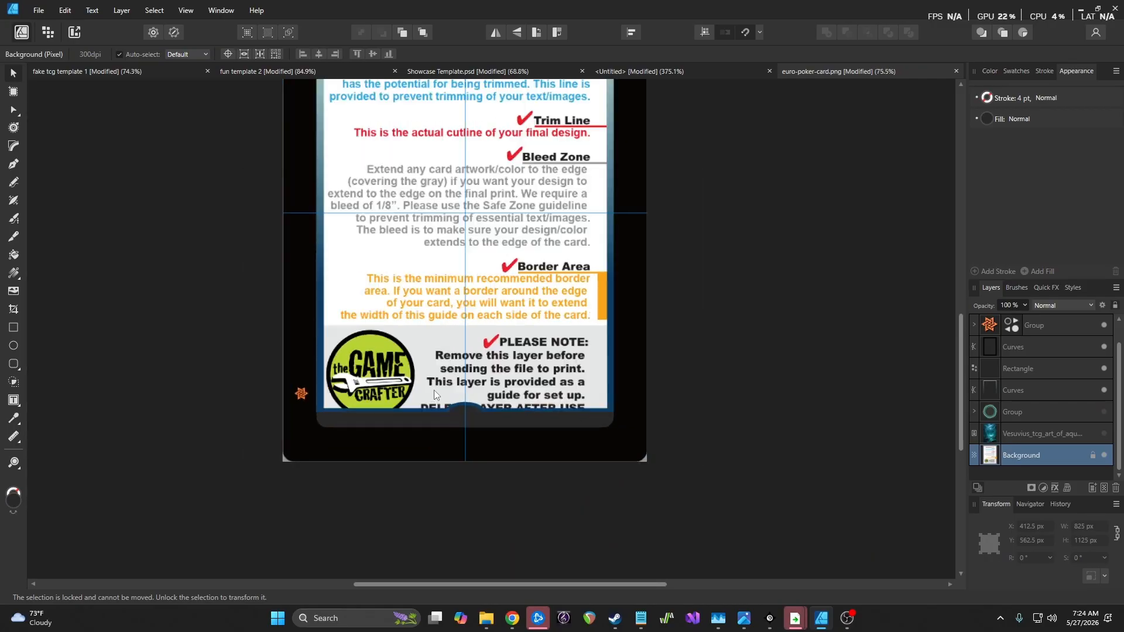
scroll(485, 395, up, 5)
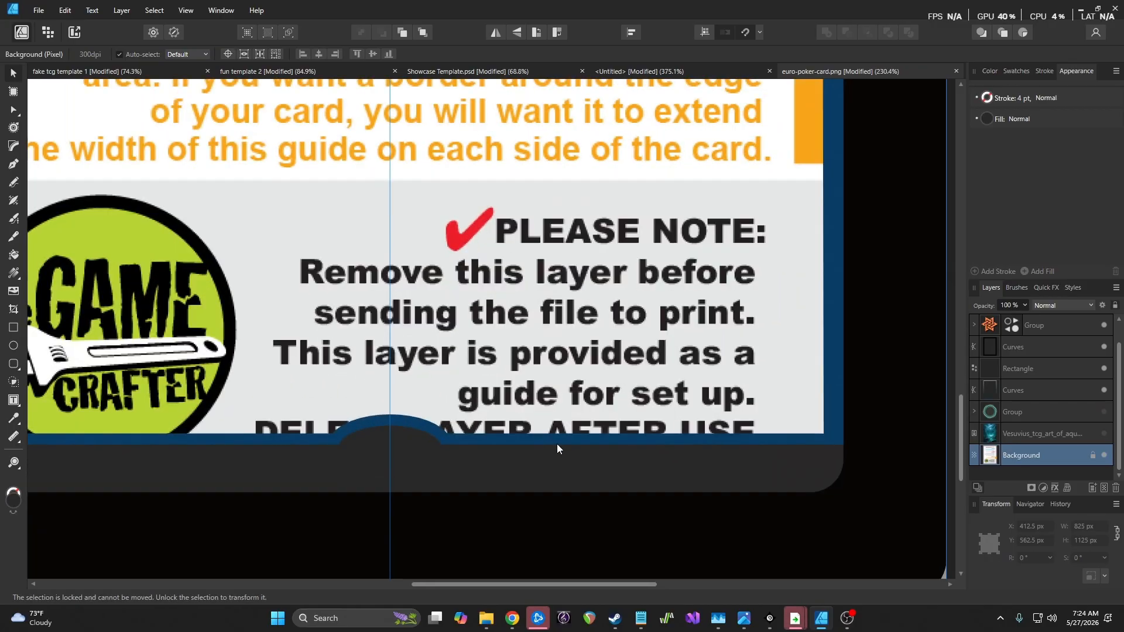
scroll(470, 400, down, 7)
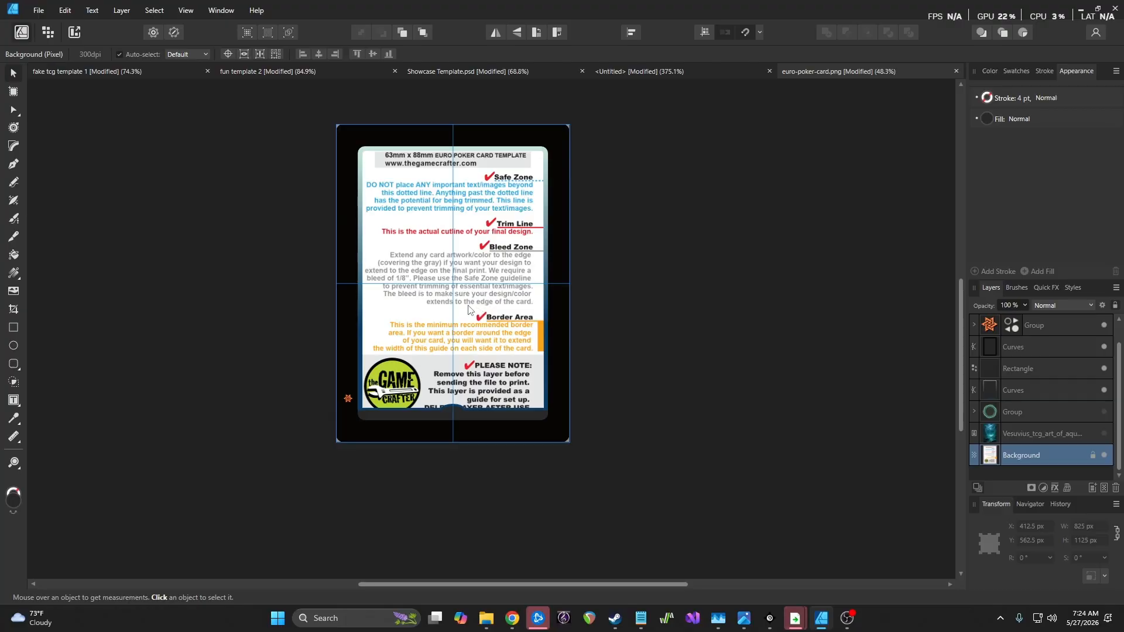
scroll(463, 306, up, 4)
scroll(458, 363, down, 5)
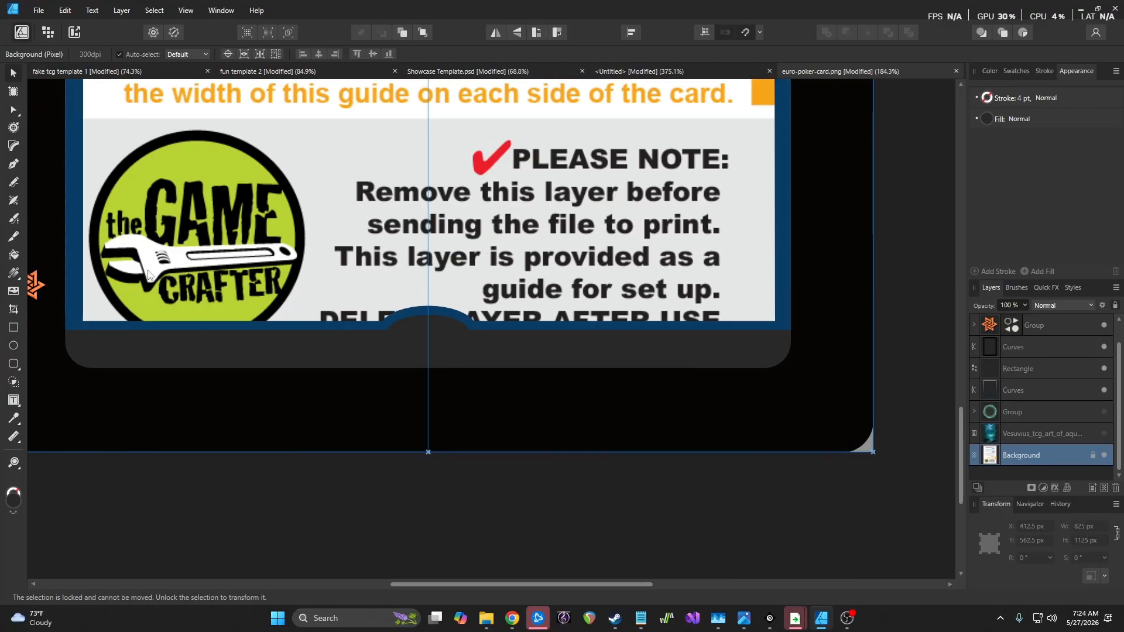
Move the orange star group onto the notch and stack it above all other layers
click(35, 286)
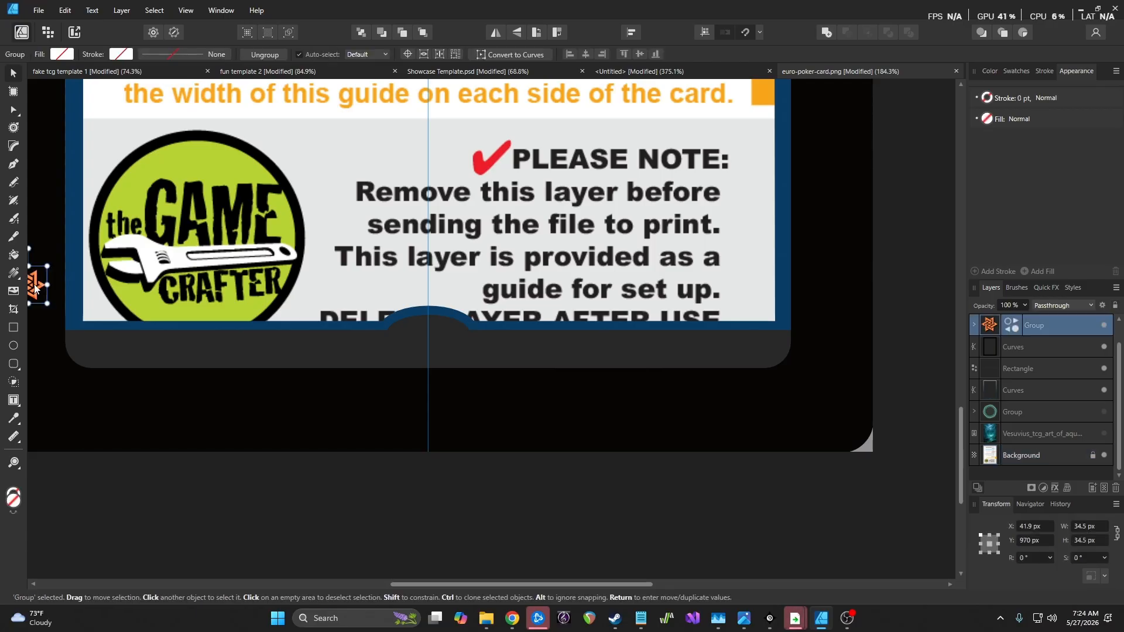
drag(37, 293, 433, 336)
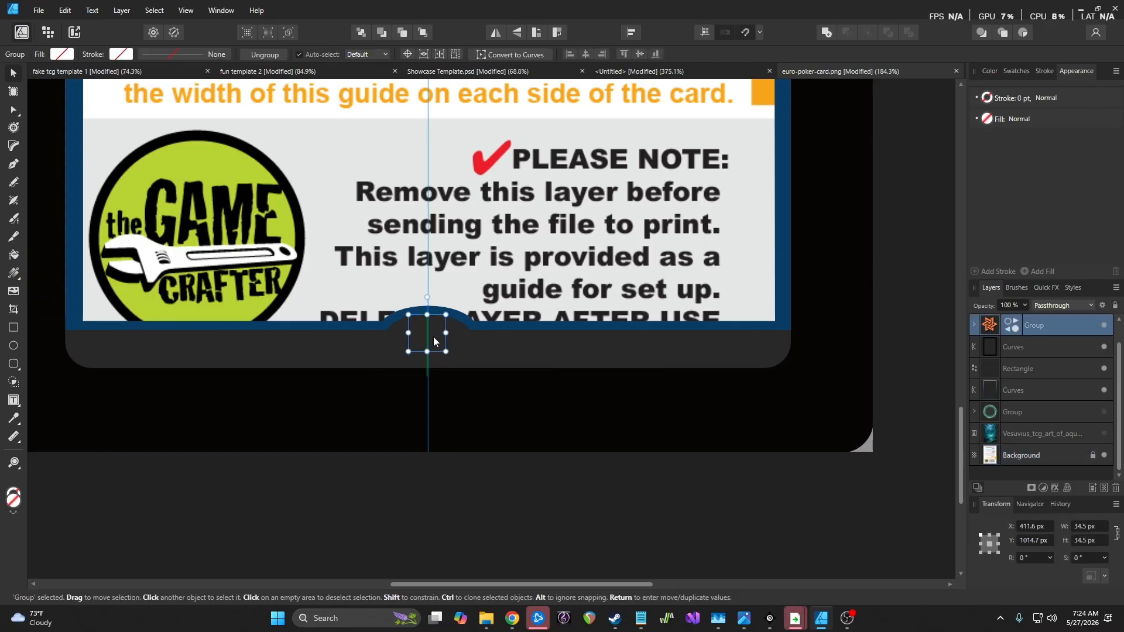
scroll(1076, 358, up, 1)
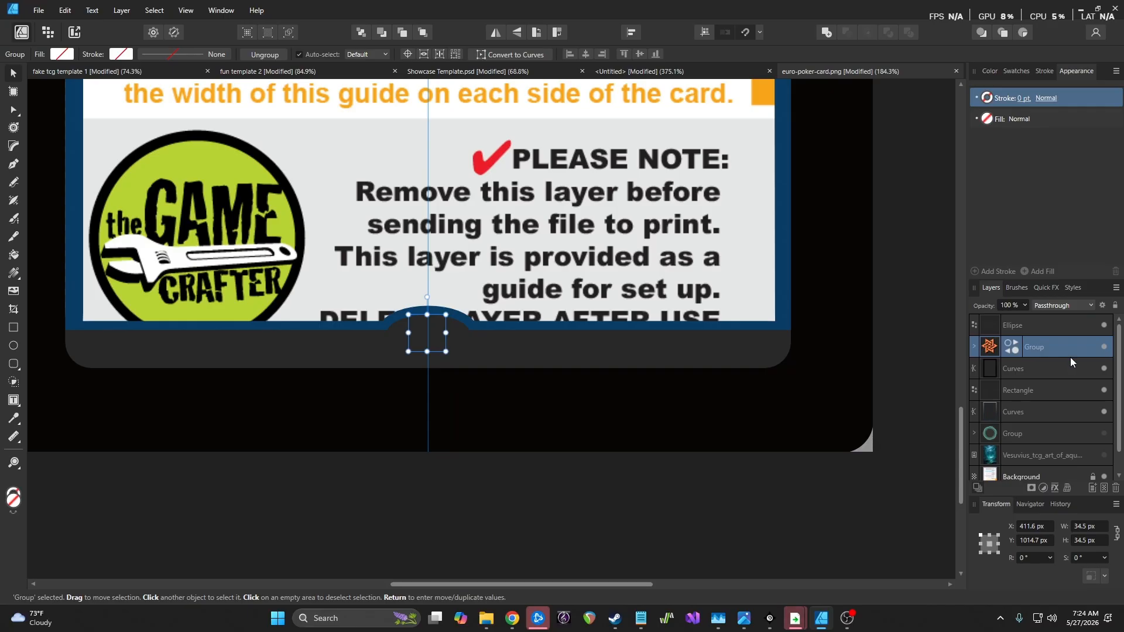
drag(1070, 350, 1067, 316)
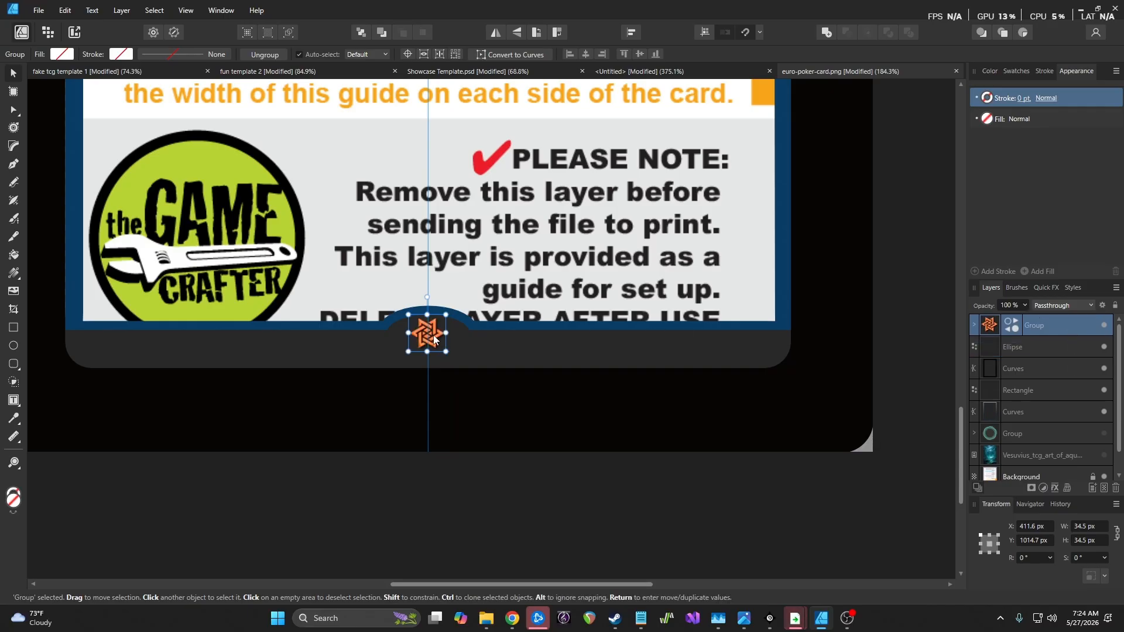
drag(433, 338, 436, 338)
click(575, 370)
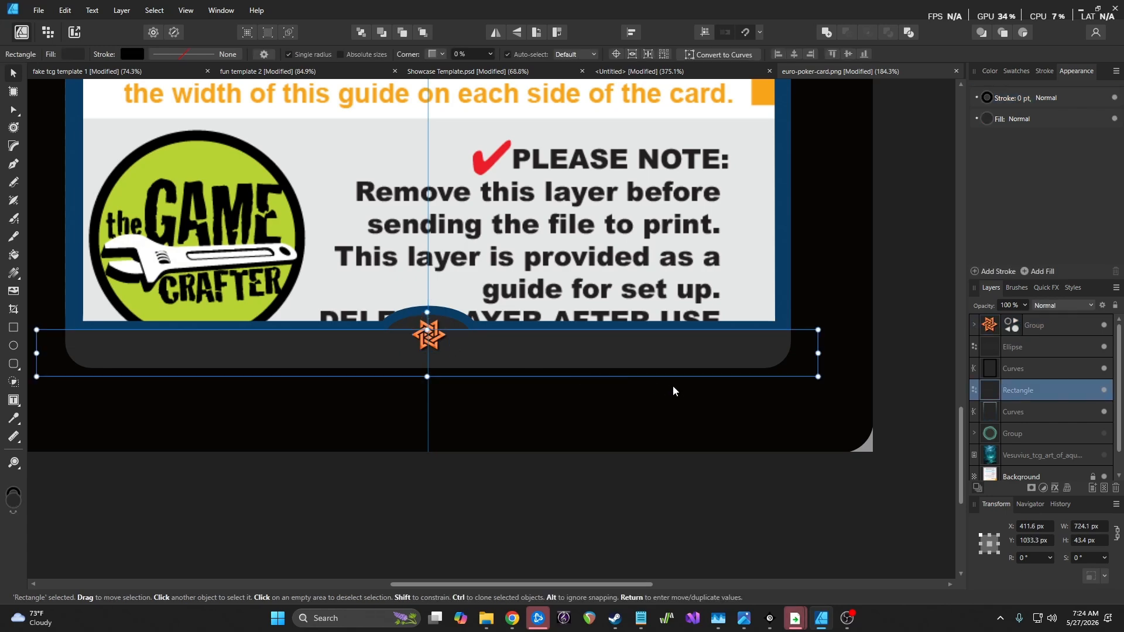
click(678, 489)
scroll(459, 473, down, 4)
scroll(458, 474, up, 4)
scroll(459, 473, up, 2)
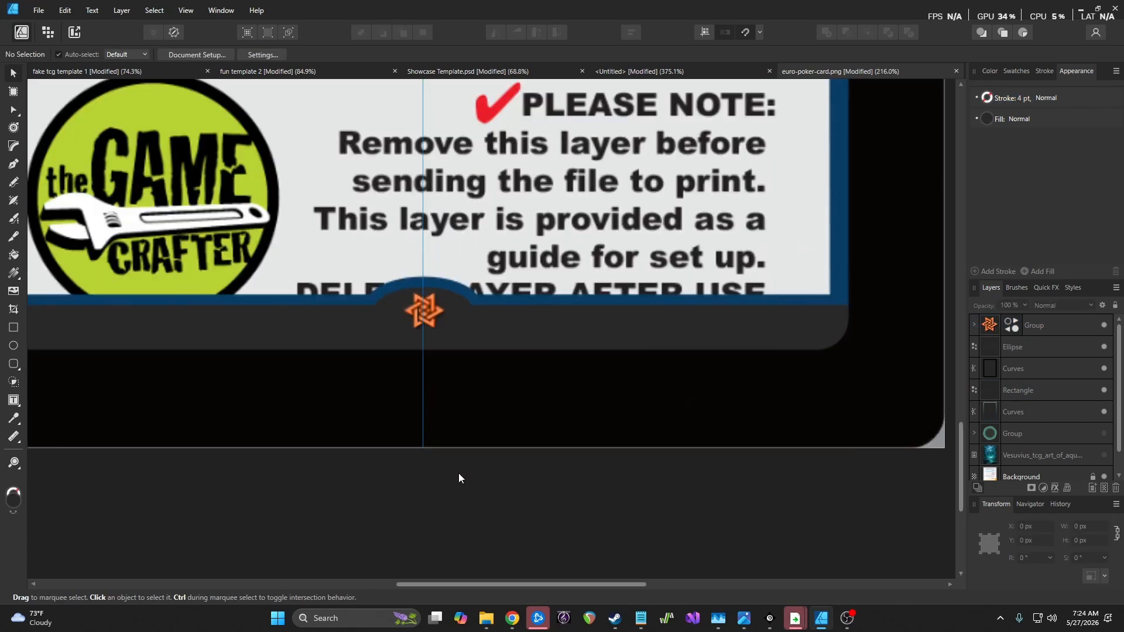
Resize the star to 40 px wide and centre it in the notch, nudged up slightly
click(435, 313)
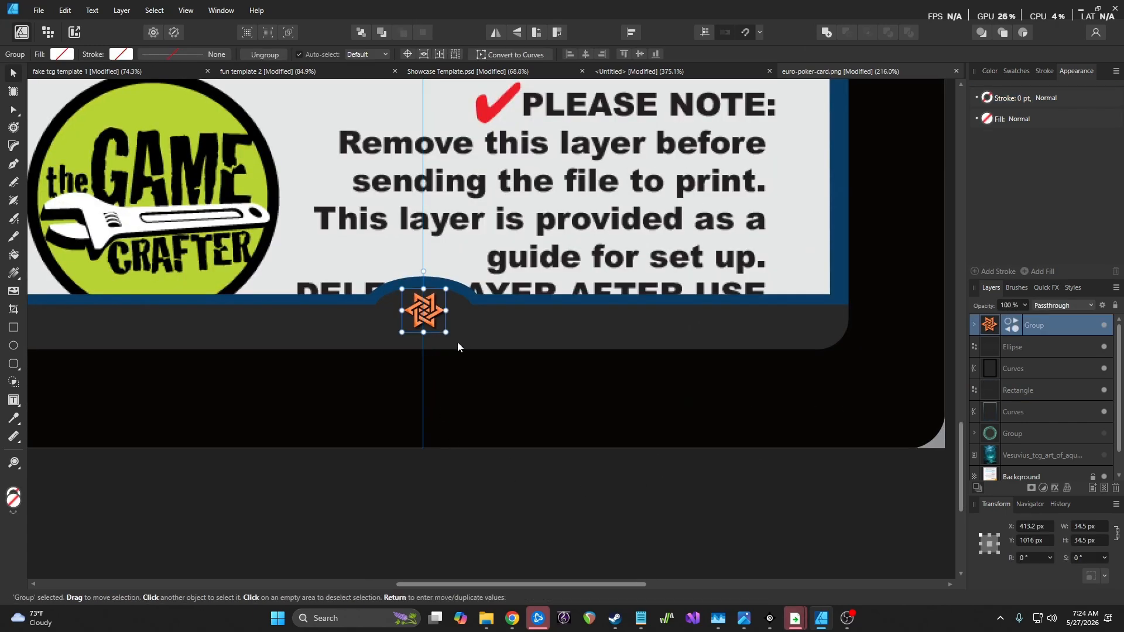
mouse_move(446, 332)
mouse_down()
mouse_move(463, 345)
mouse_move(445, 332)
mouse_up()
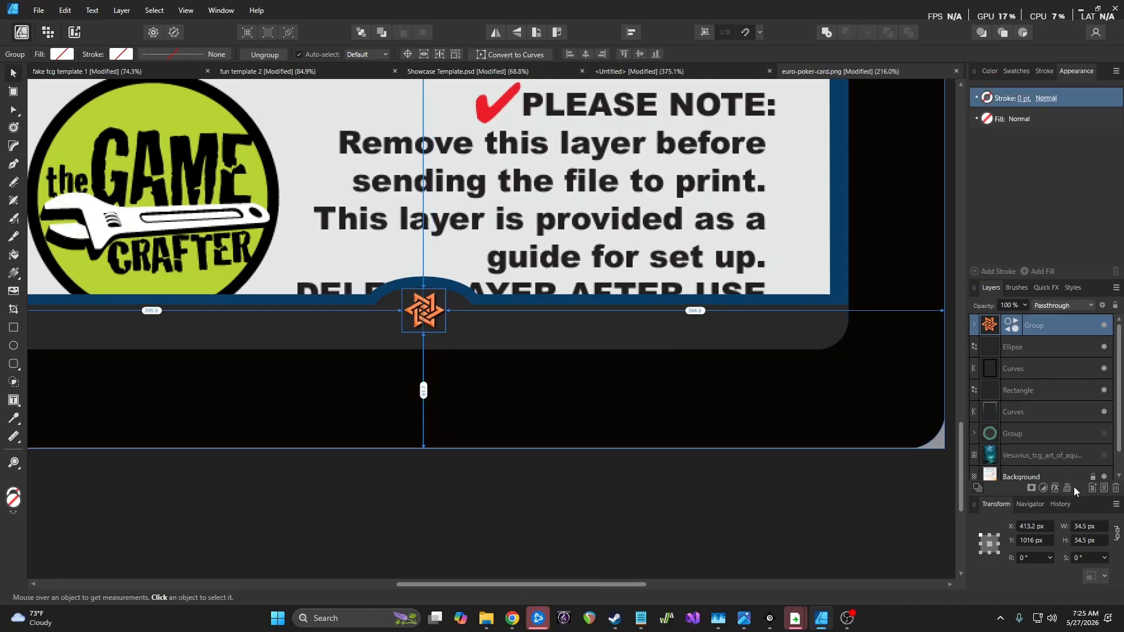
click(1081, 526)
text(4)
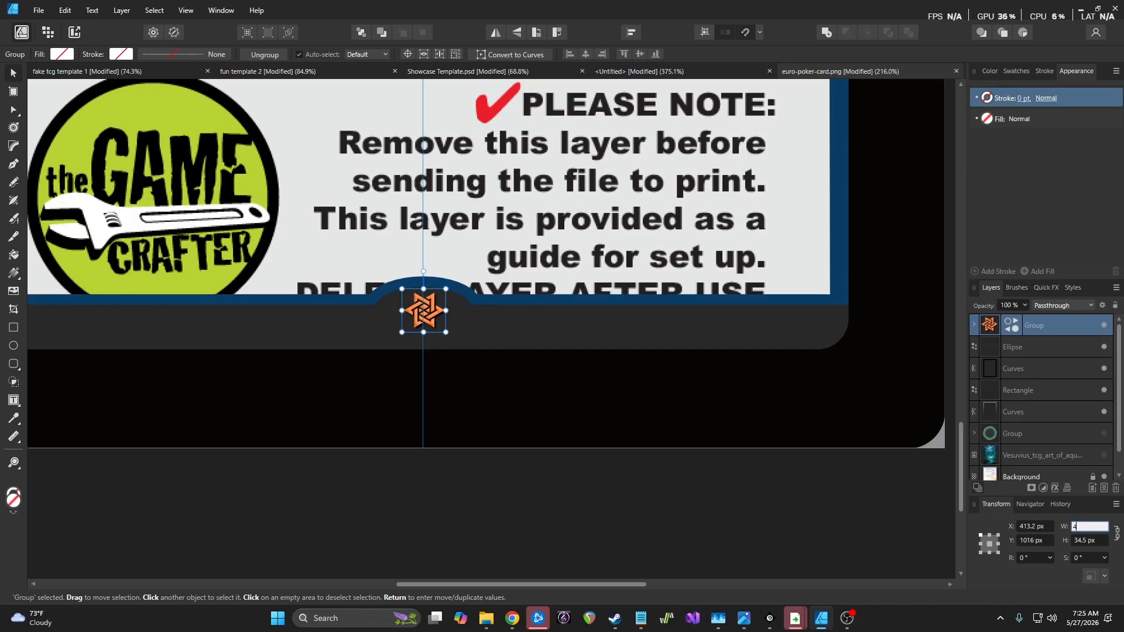
text(0)
key(Return)
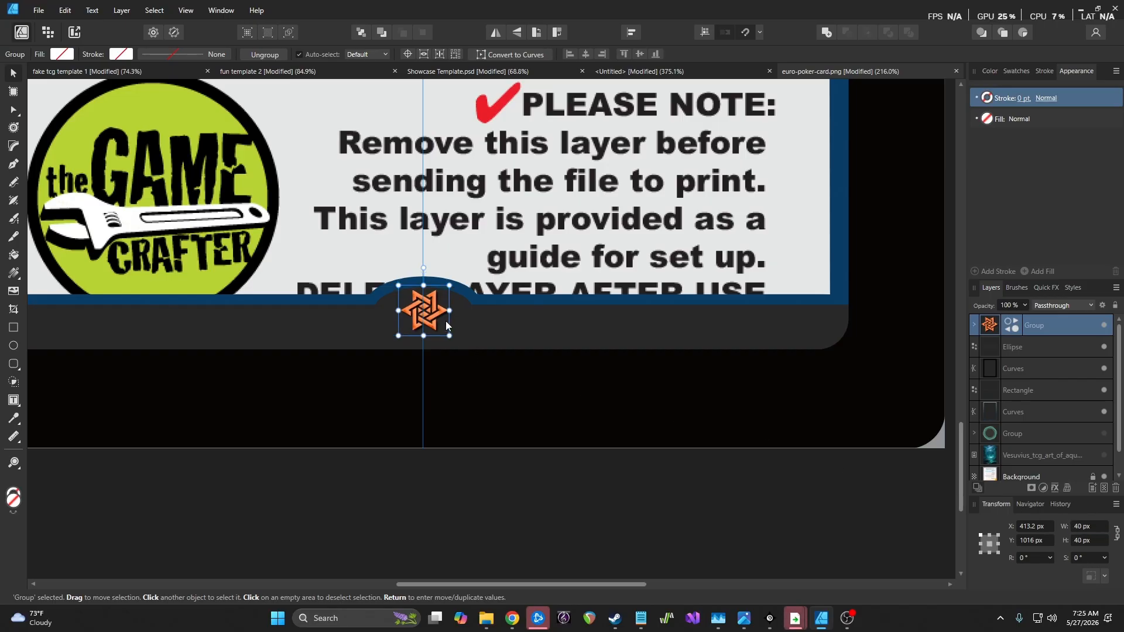
drag(434, 312, 432, 317)
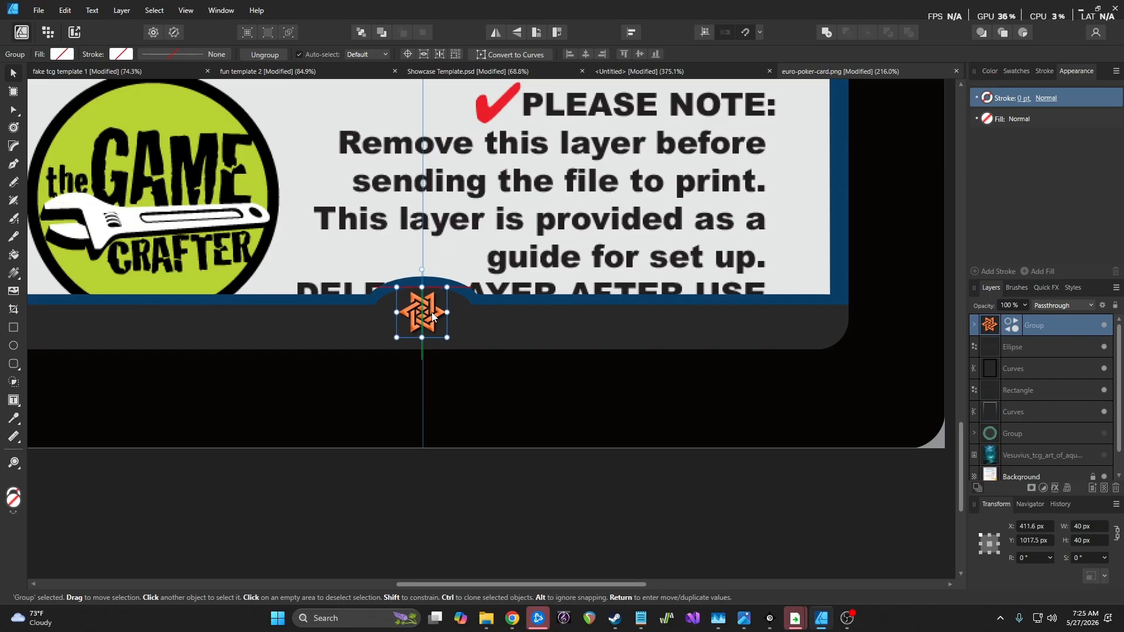
key(Up)
key(Up)
key(Up)
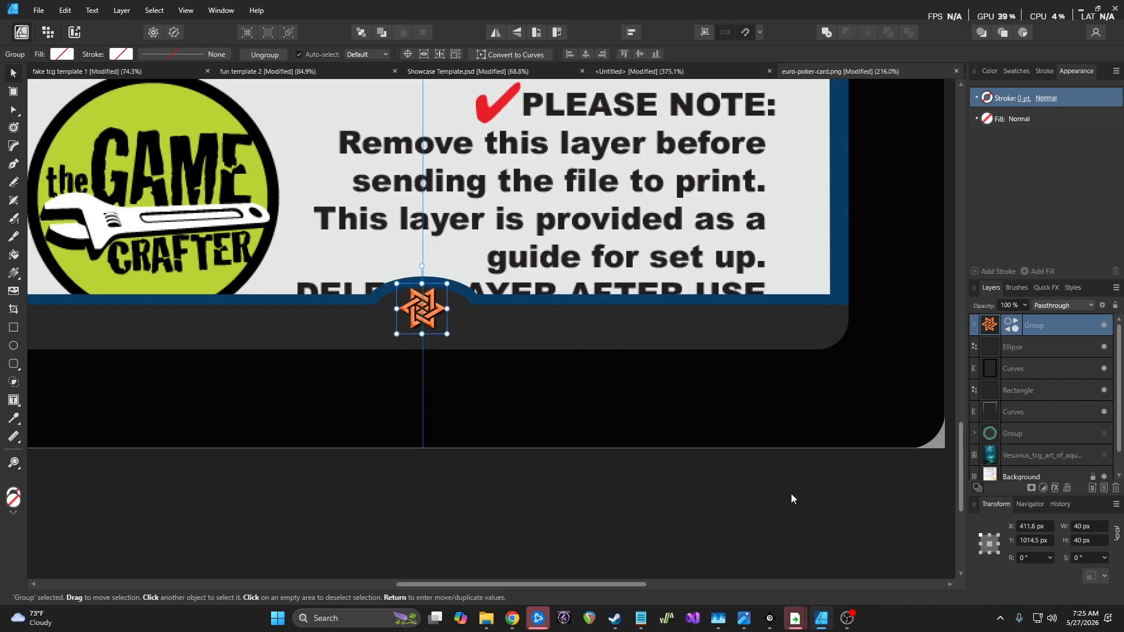
click(791, 493)
scroll(536, 413, down, 5)
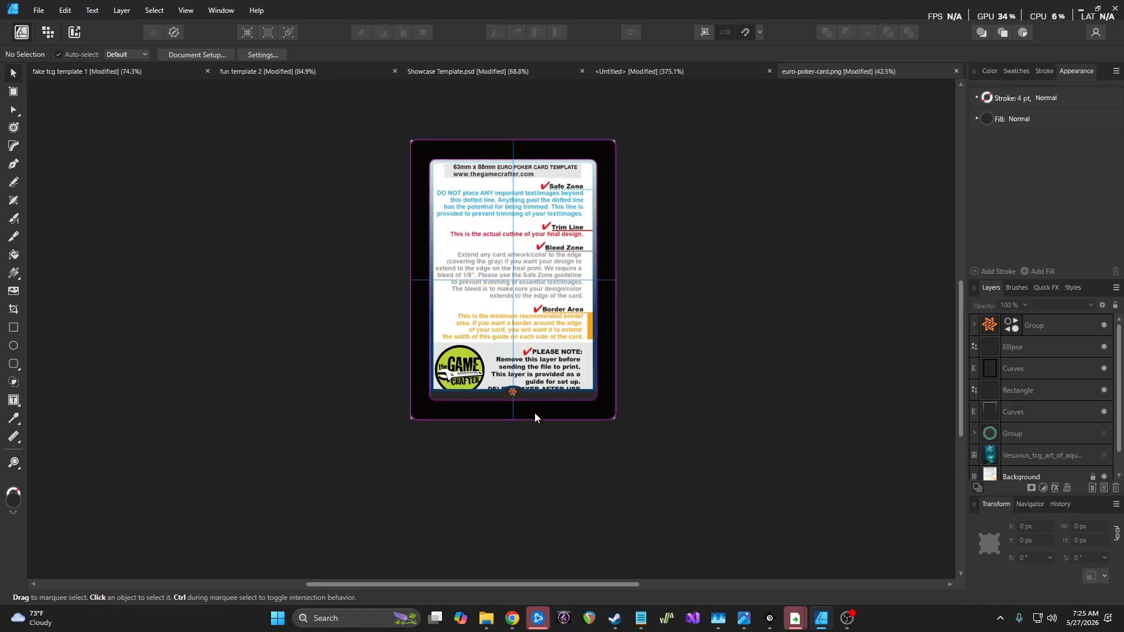
scroll(535, 413, up, 2)
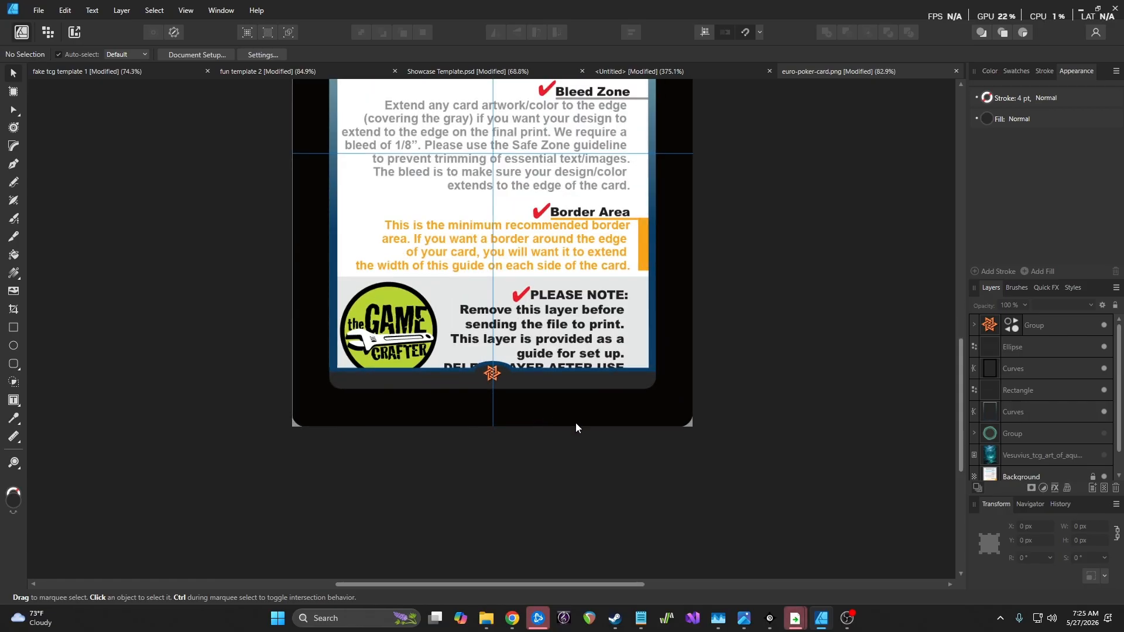
scroll(575, 424, up, 2)
scroll(574, 426, down, 1)
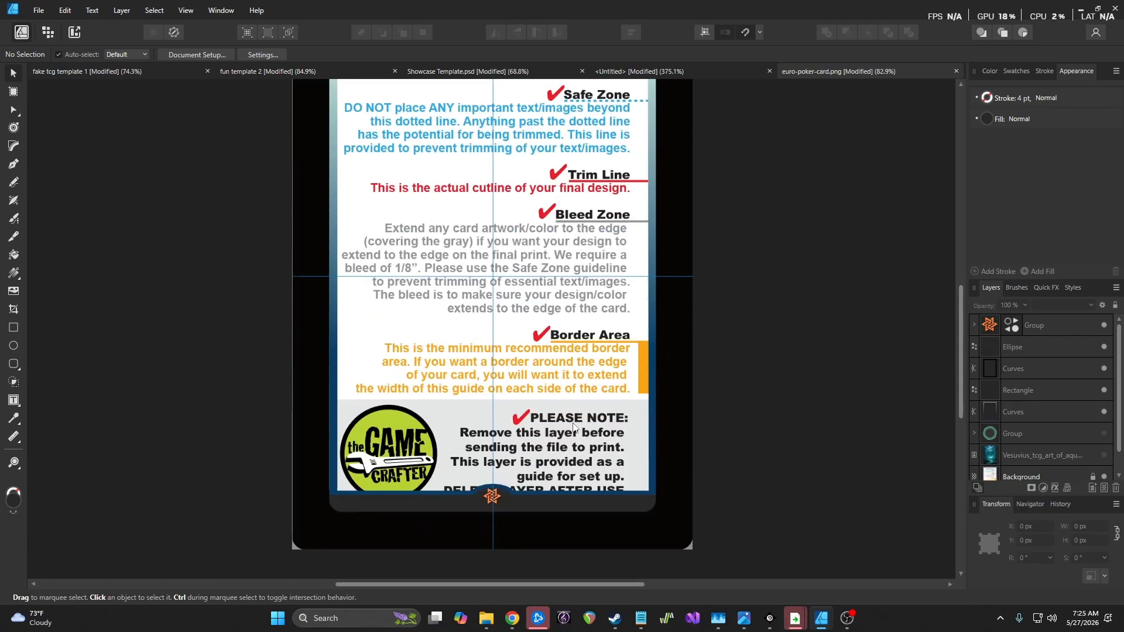
scroll(574, 427, down, 3)
scroll(573, 423, up, 5)
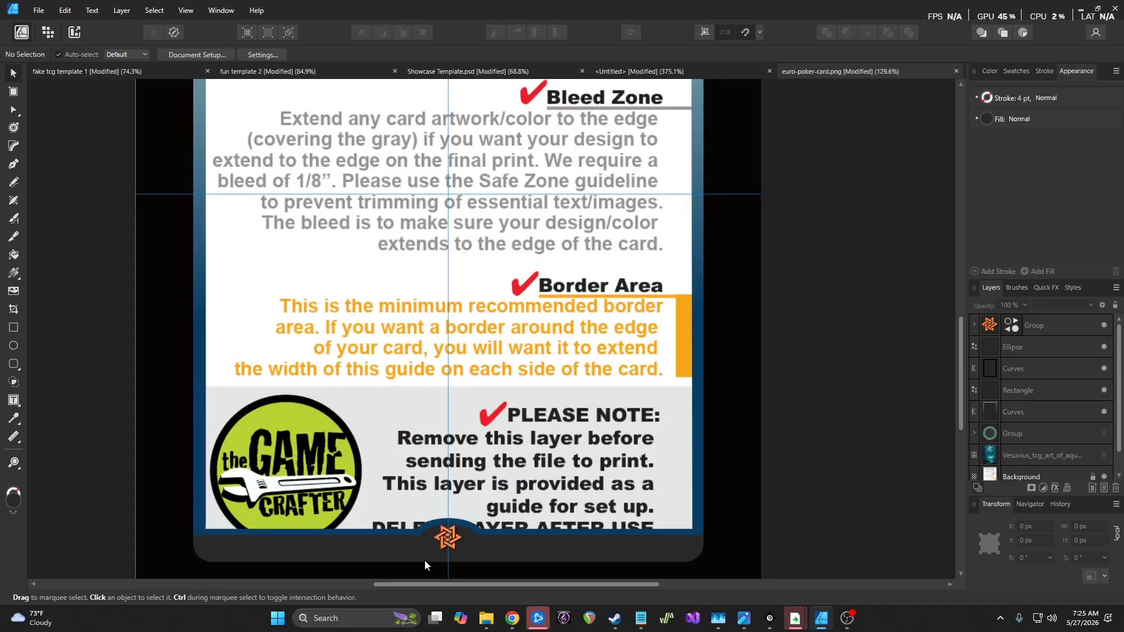
scroll(469, 490, up, 1)
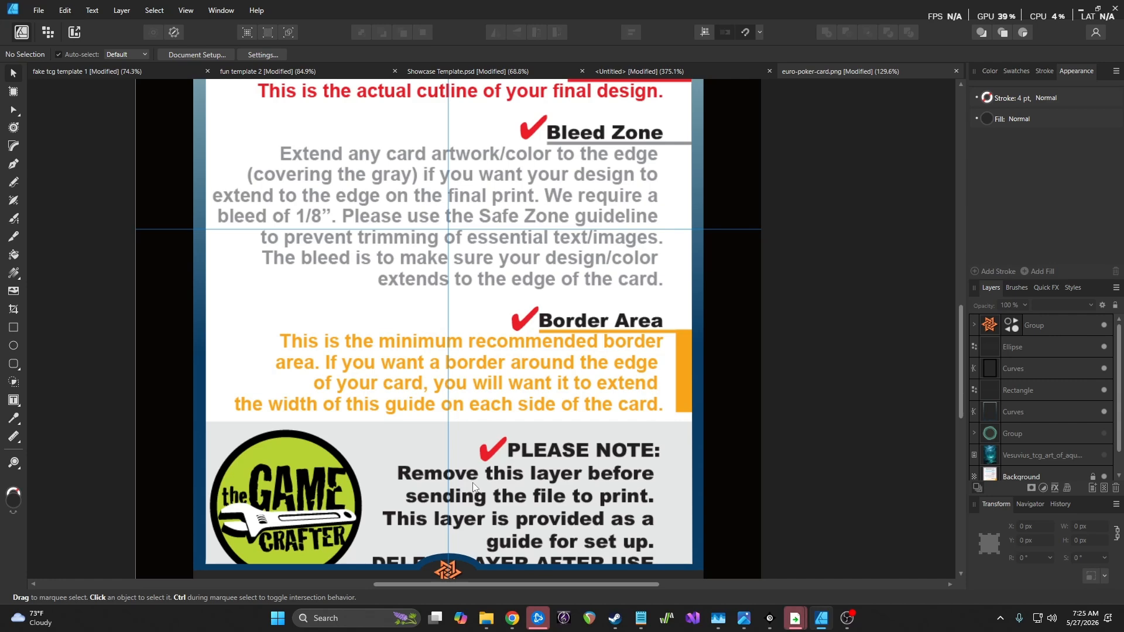
scroll(477, 480, down, 3)
scroll(494, 449, up, 2)
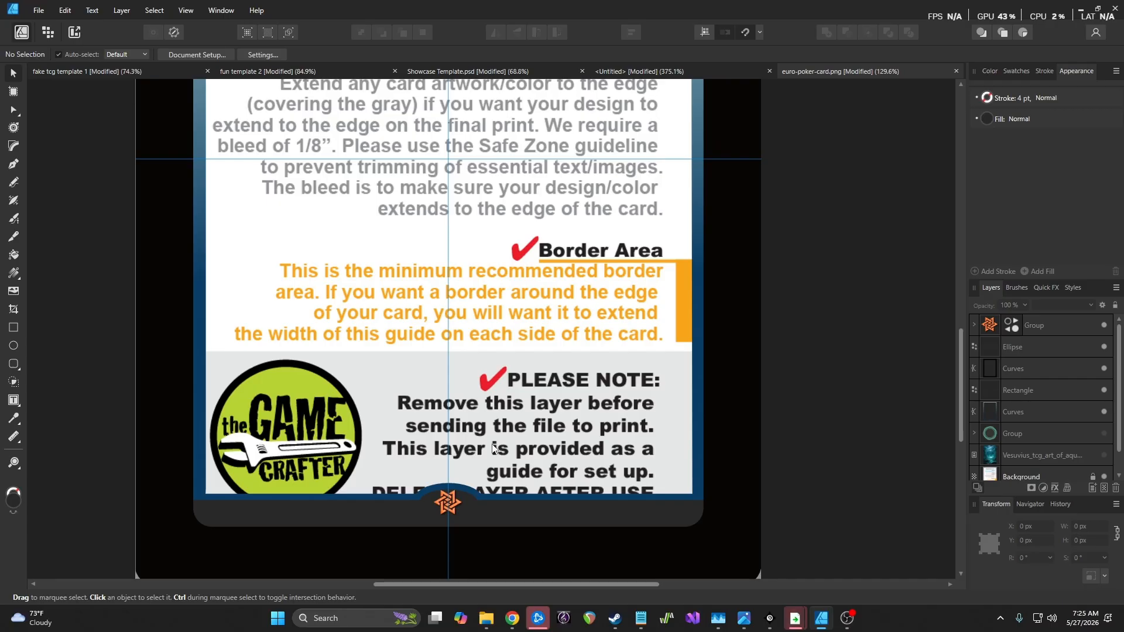
scroll(492, 449, up, 8)
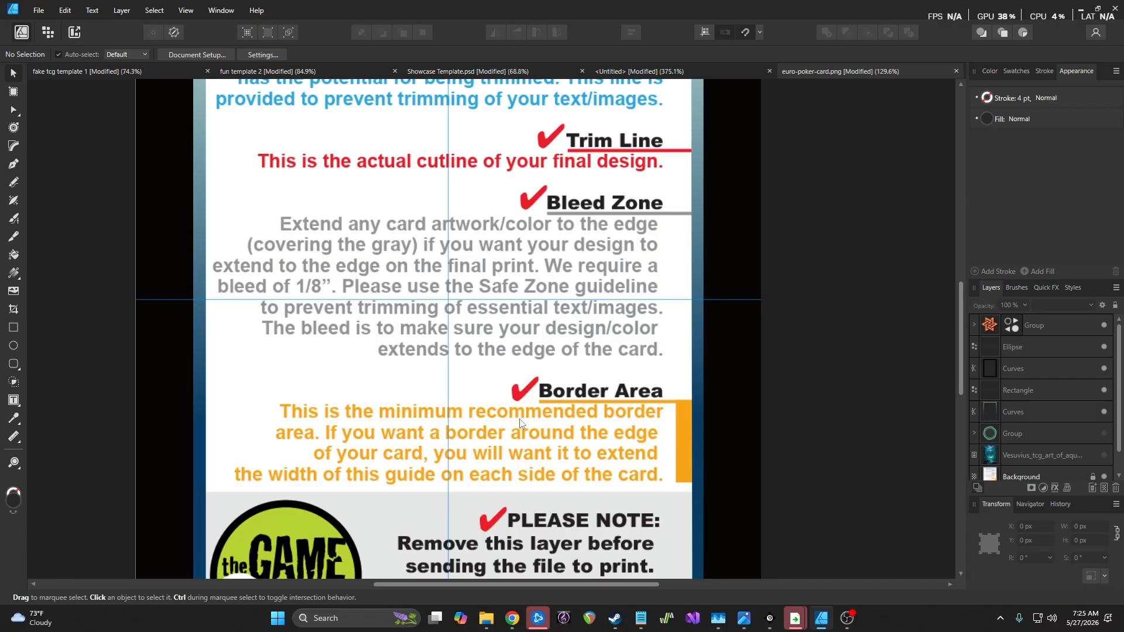
scroll(514, 416, up, 1)
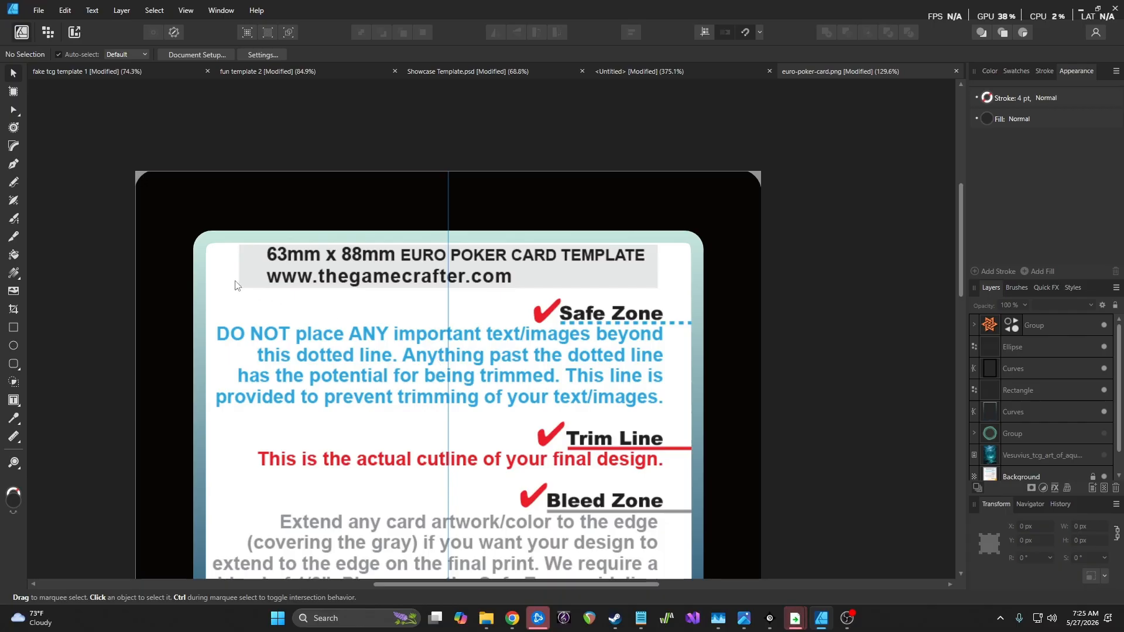
scroll(236, 285, down, 10)
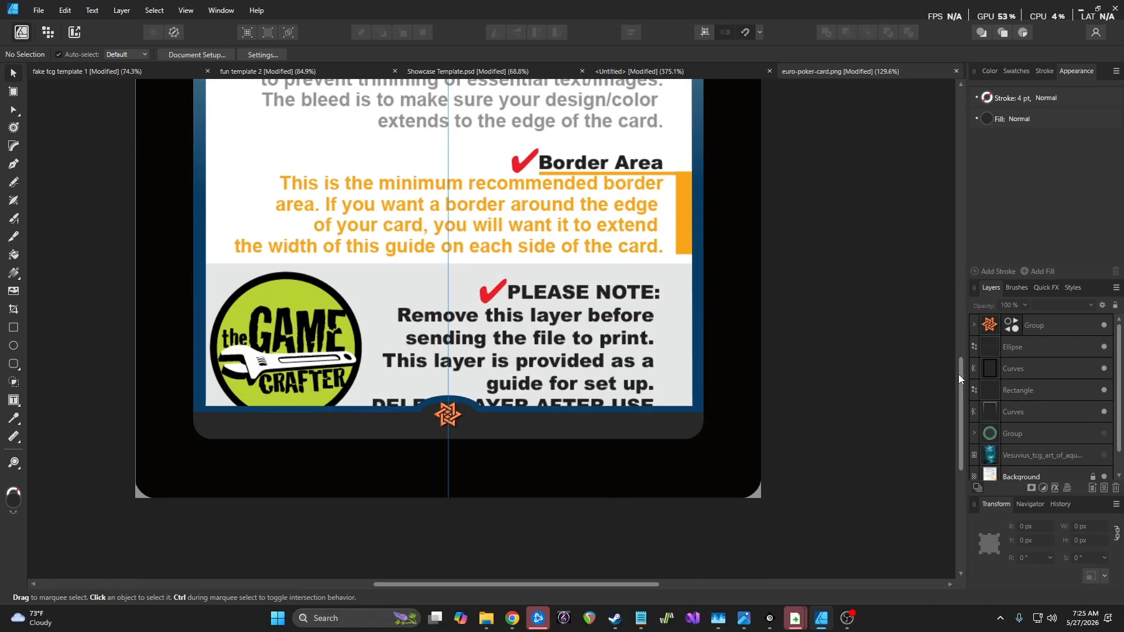
Change the bottom bar rectangle's fill colour and check the ellipse's fill settings
click(1056, 391)
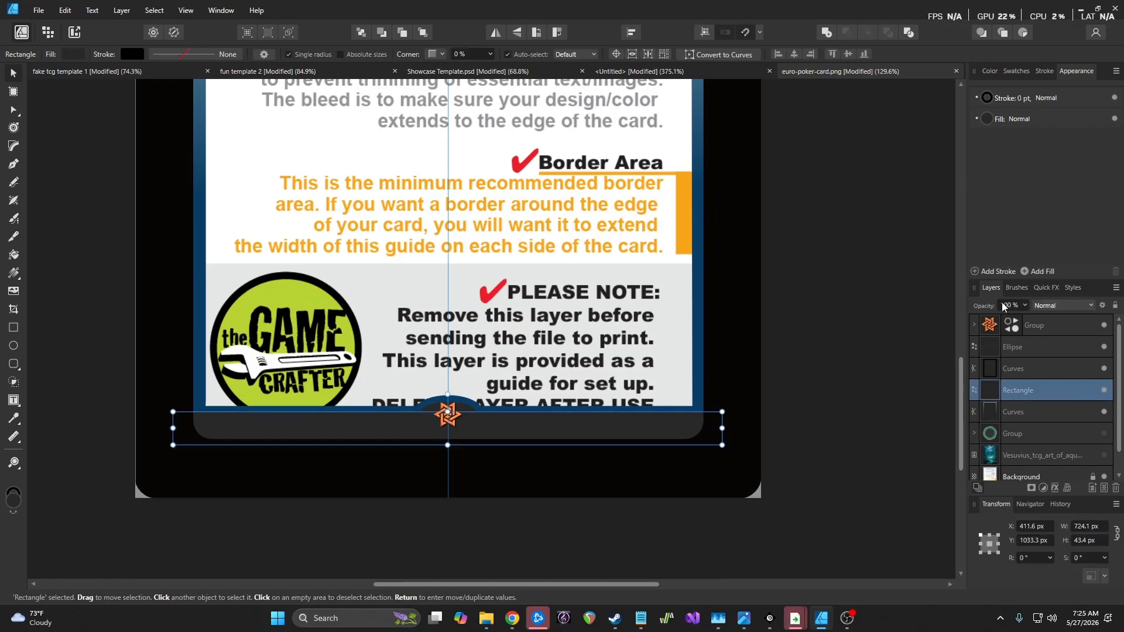
click(986, 119)
click(978, 255)
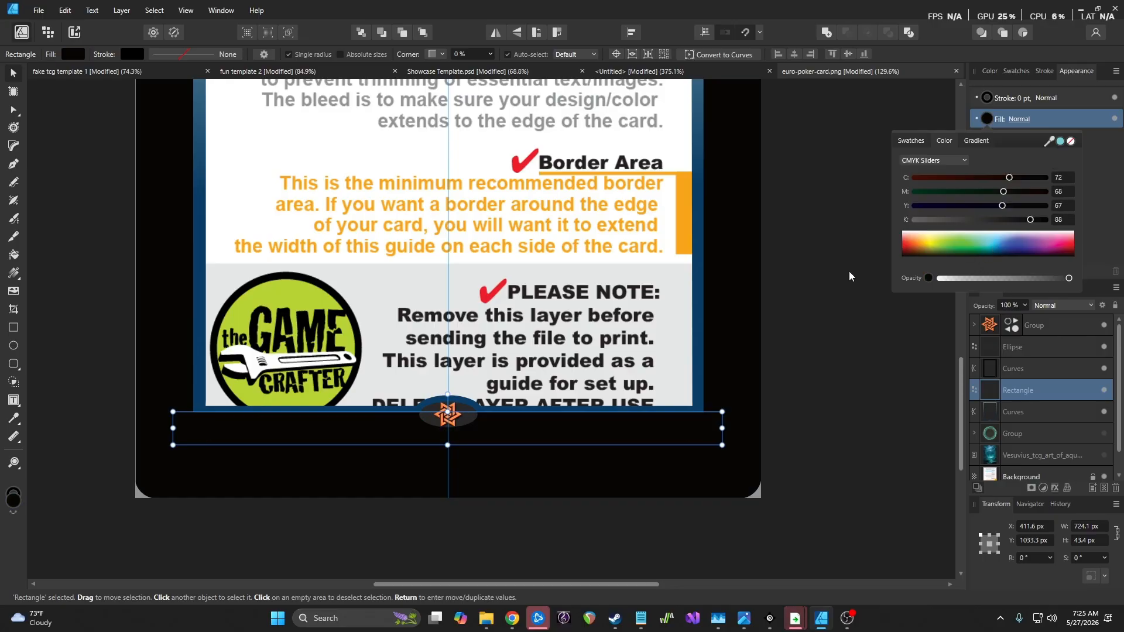
click(1052, 346)
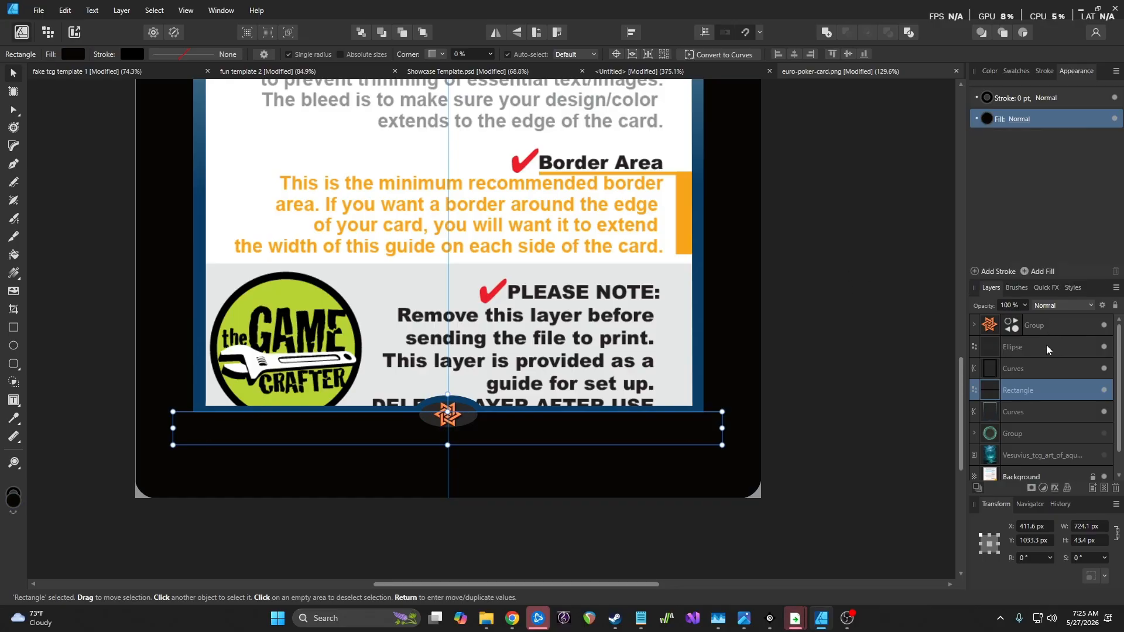
click(1046, 346)
click(988, 118)
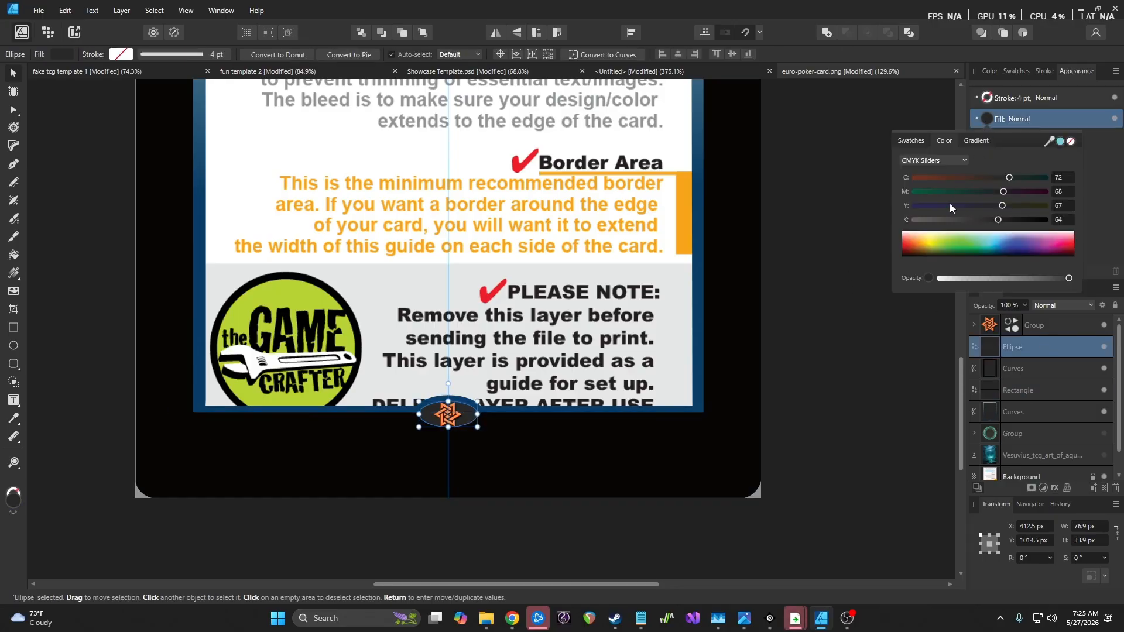
click(824, 343)
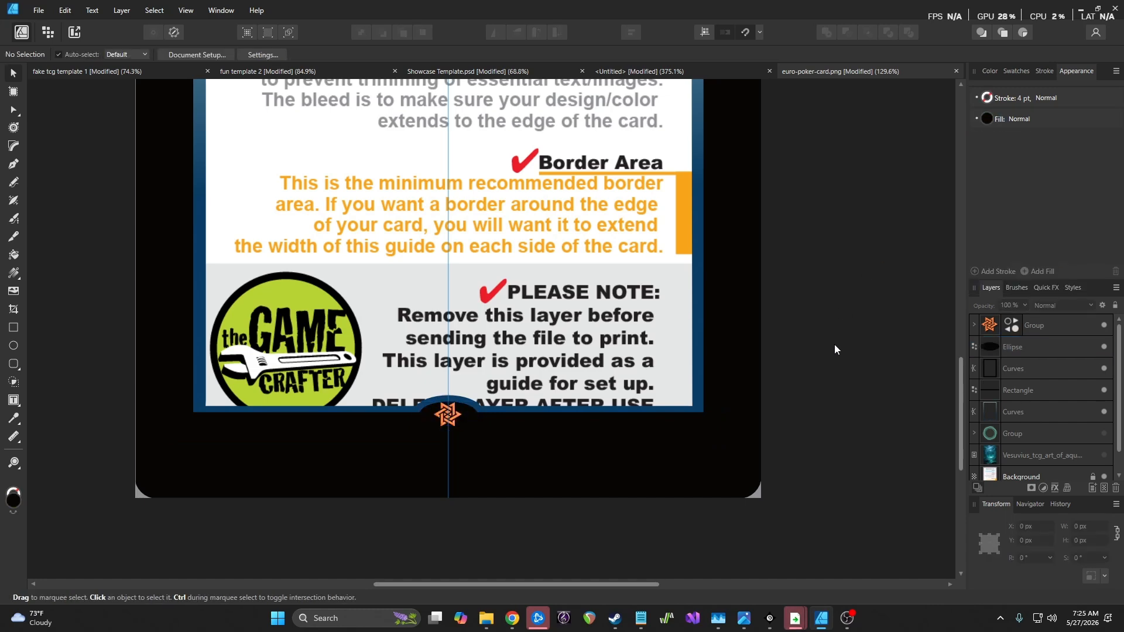
Give the ellipse behind the star a white outline thinned to 0.5 pt
click(1040, 347)
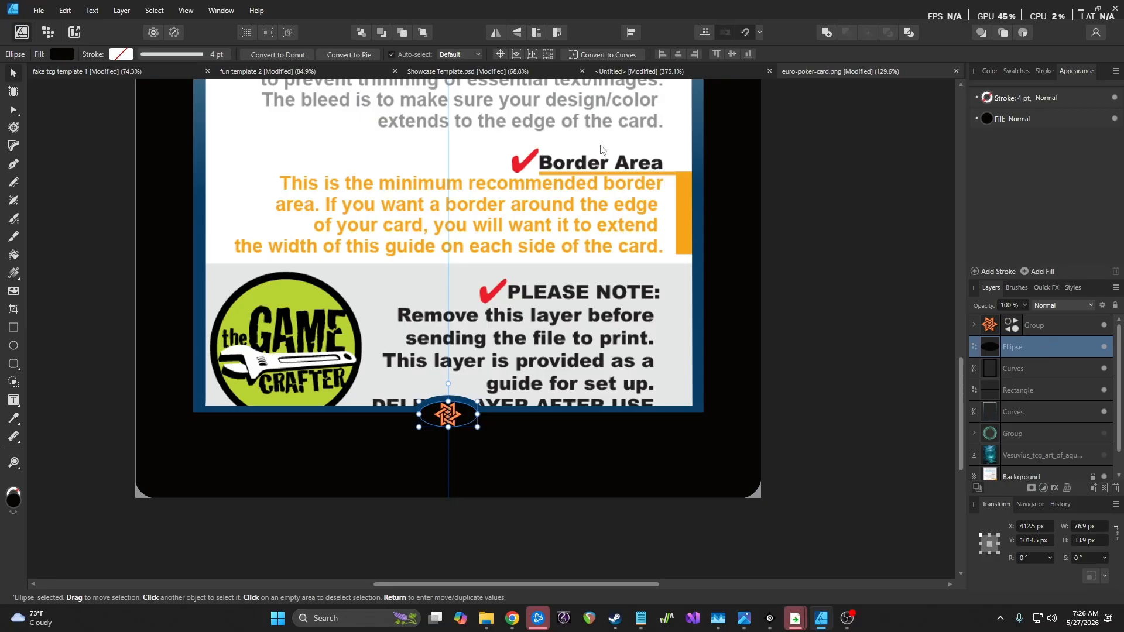
click(987, 98)
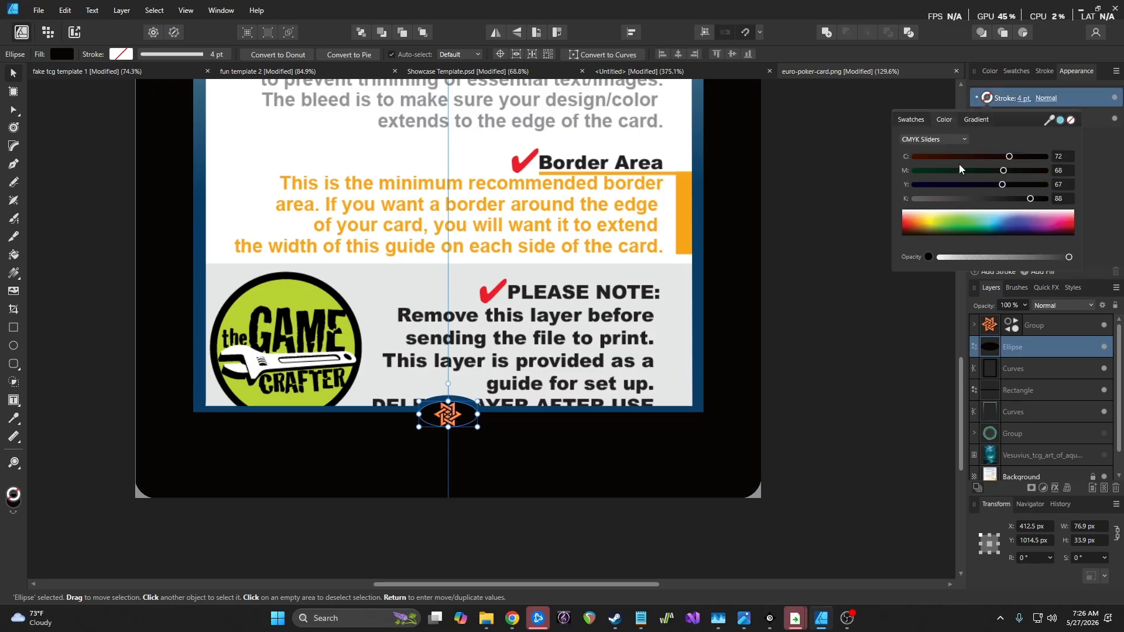
drag(930, 230, 856, 198)
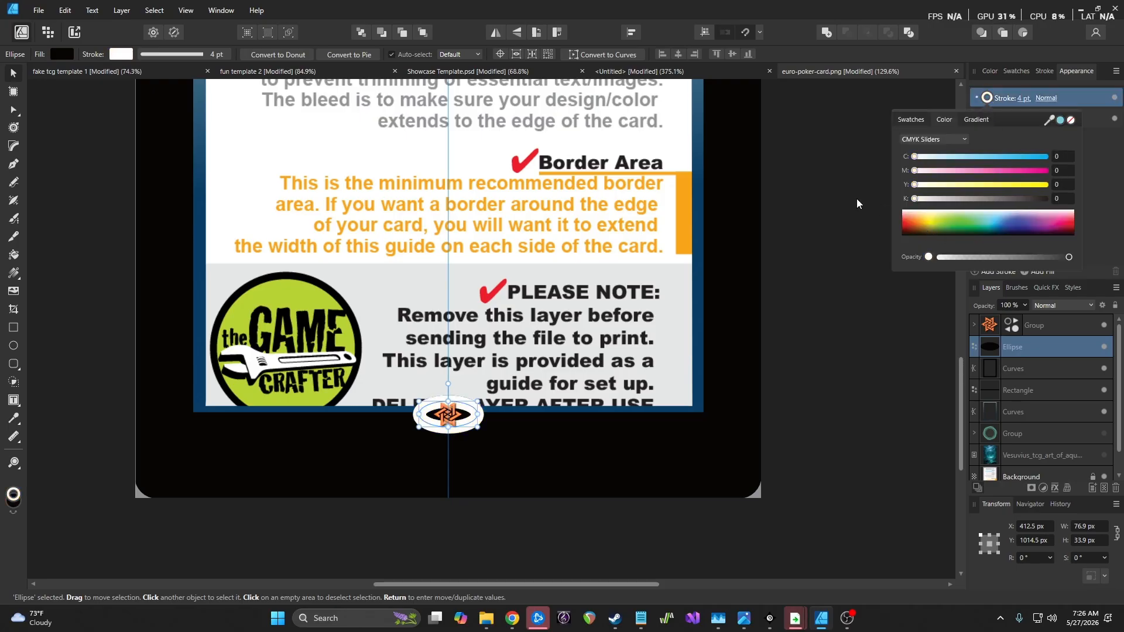
click(1022, 100)
drag(1003, 136, 992, 138)
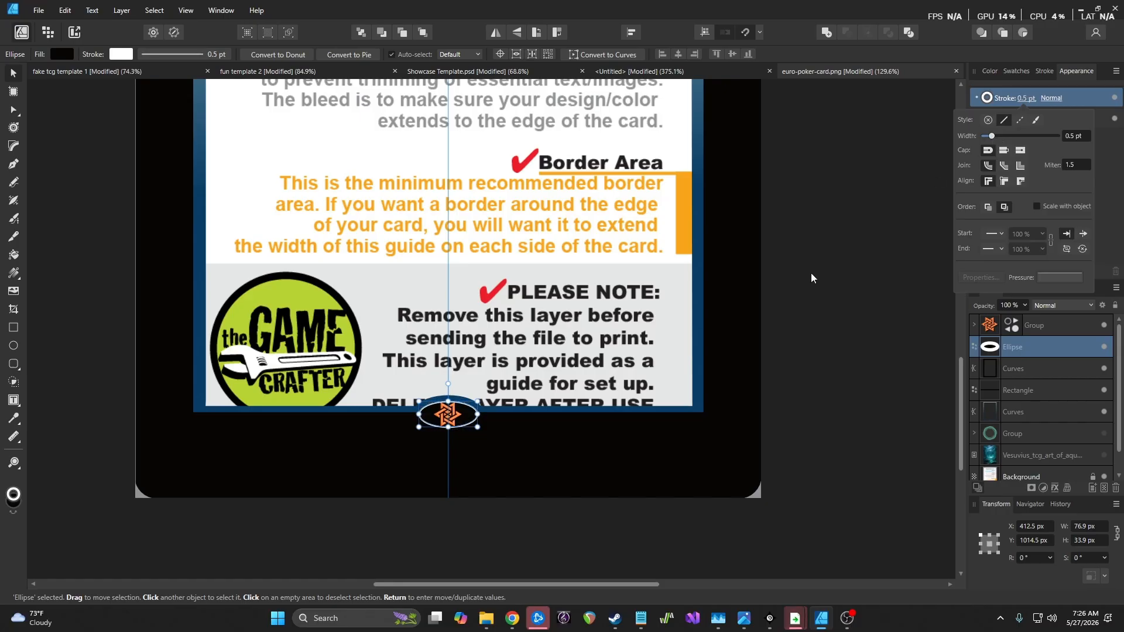
click(789, 294)
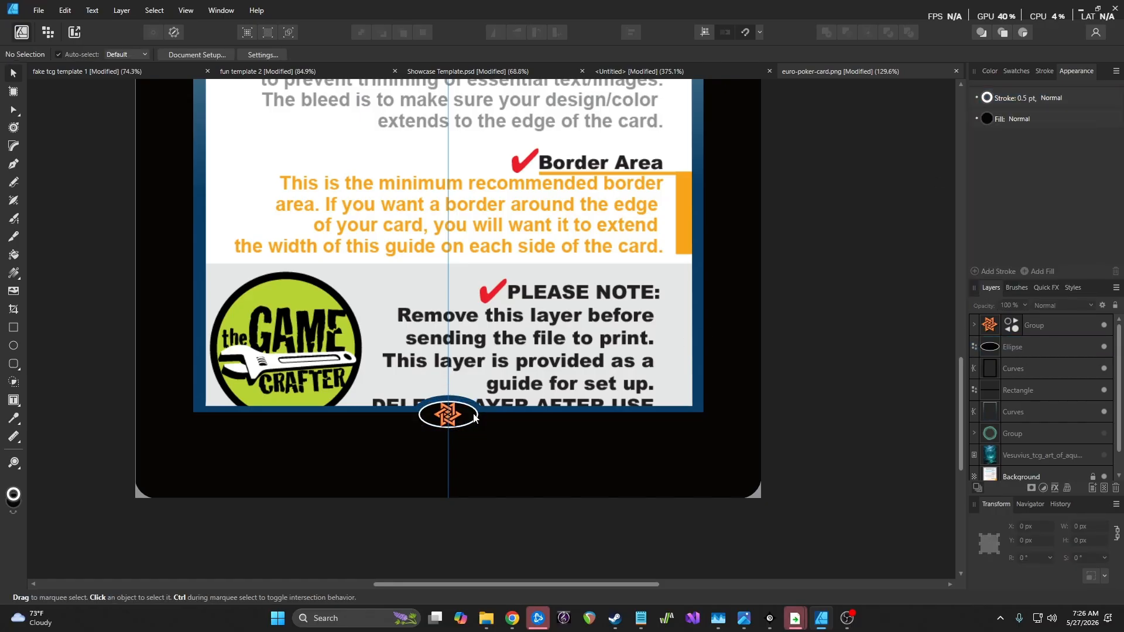
Reduce the ellipse outline width to 0.3 pt
scroll(464, 424, up, 5)
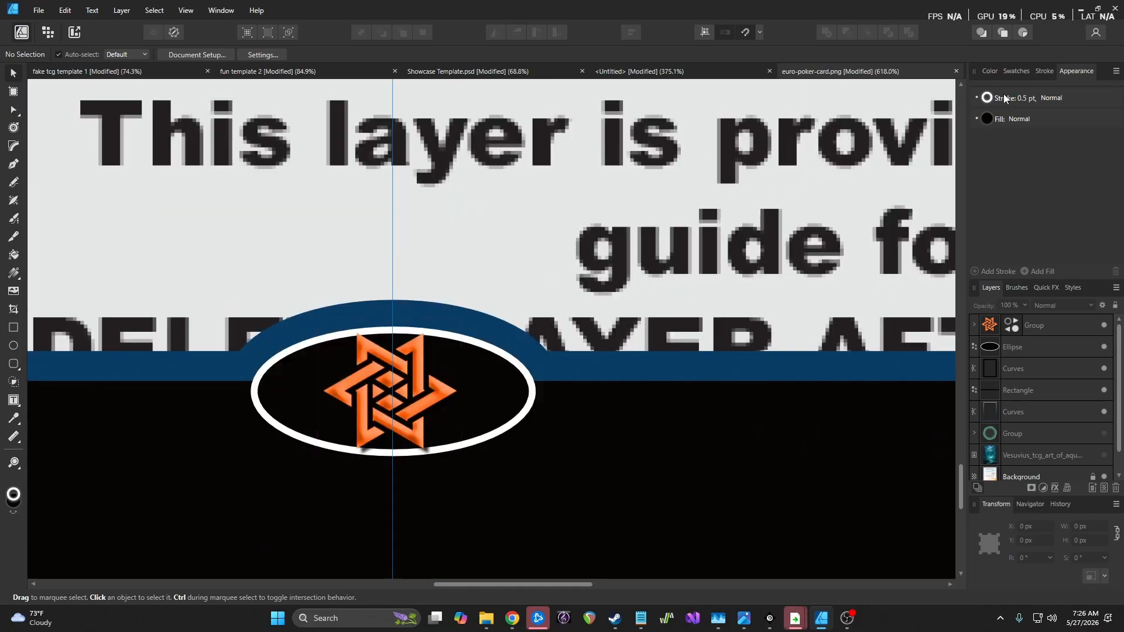
click(1004, 98)
click(1025, 97)
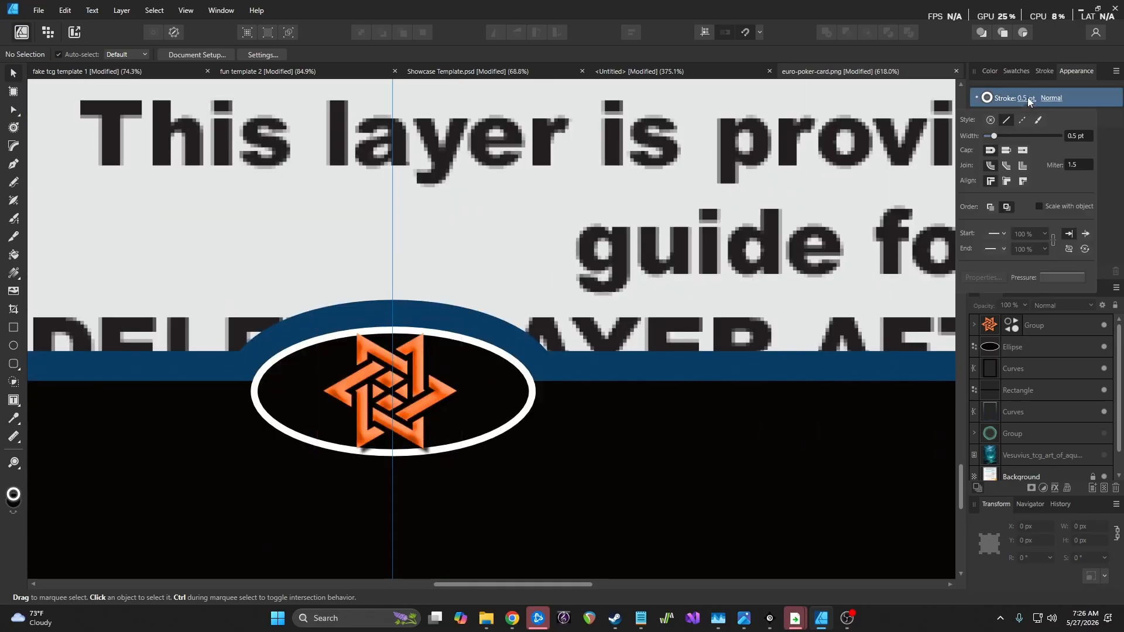
drag(994, 136, 991, 136)
click(692, 234)
click(693, 244)
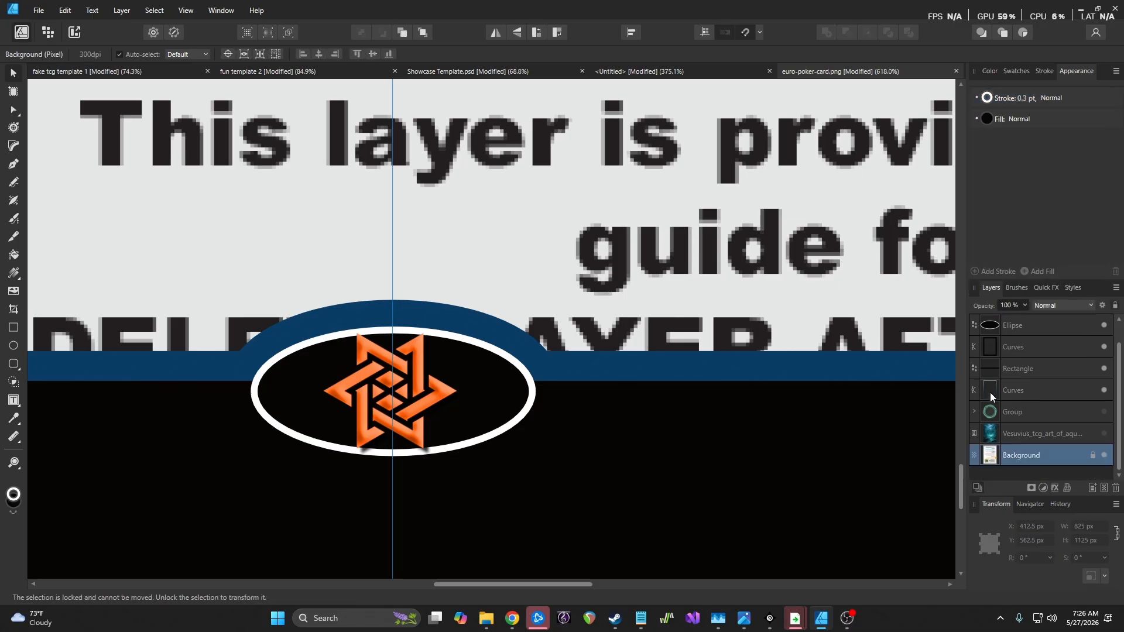
Try adding the ellipse and bar rectangle into one shape, then undo it
click(1043, 324)
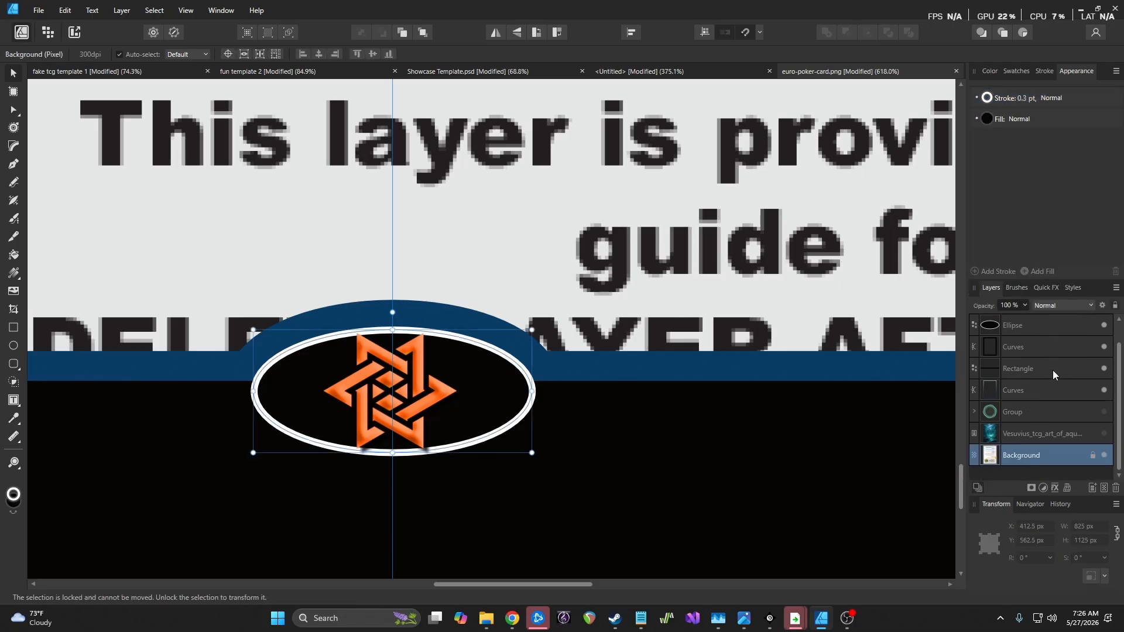
ctrl+click(1006, 366)
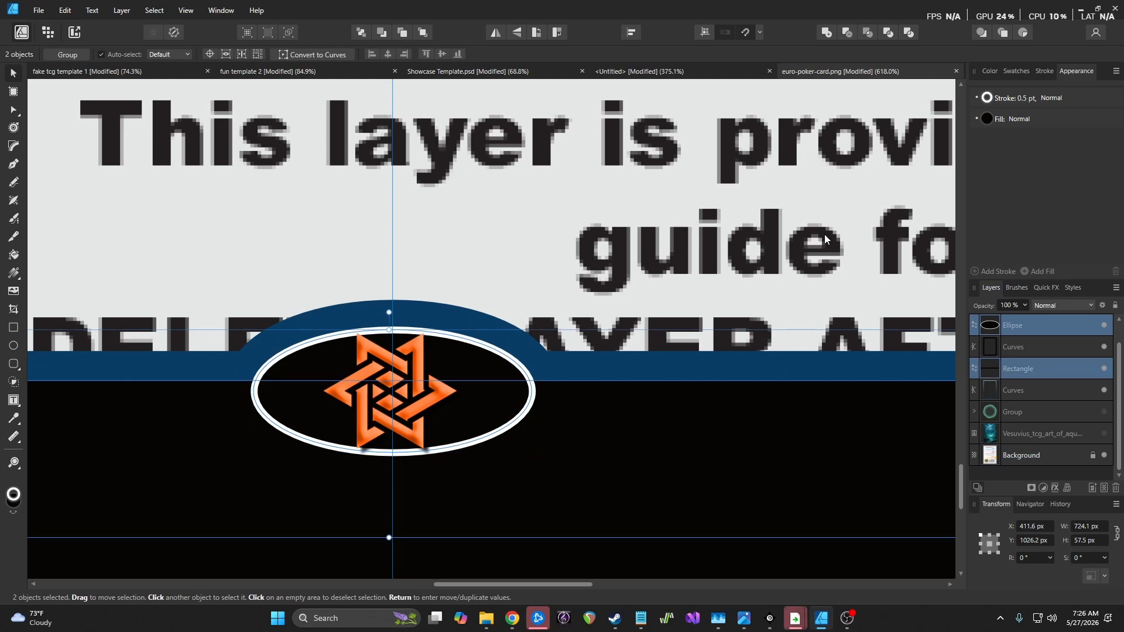
click(124, 11)
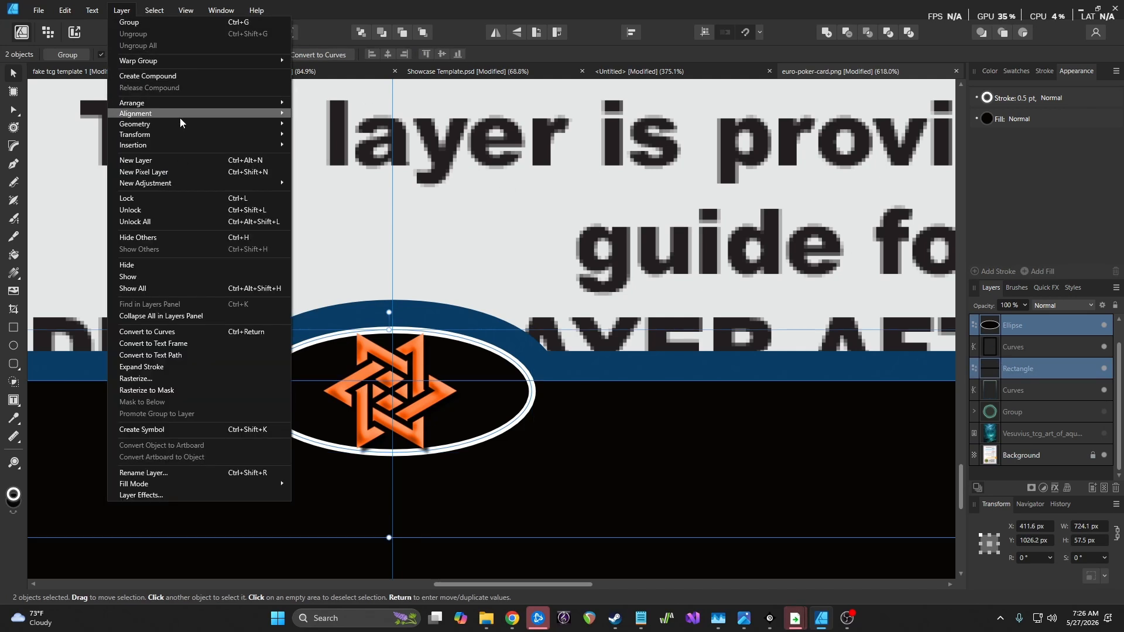
mouse_move(178, 120)
click(299, 127)
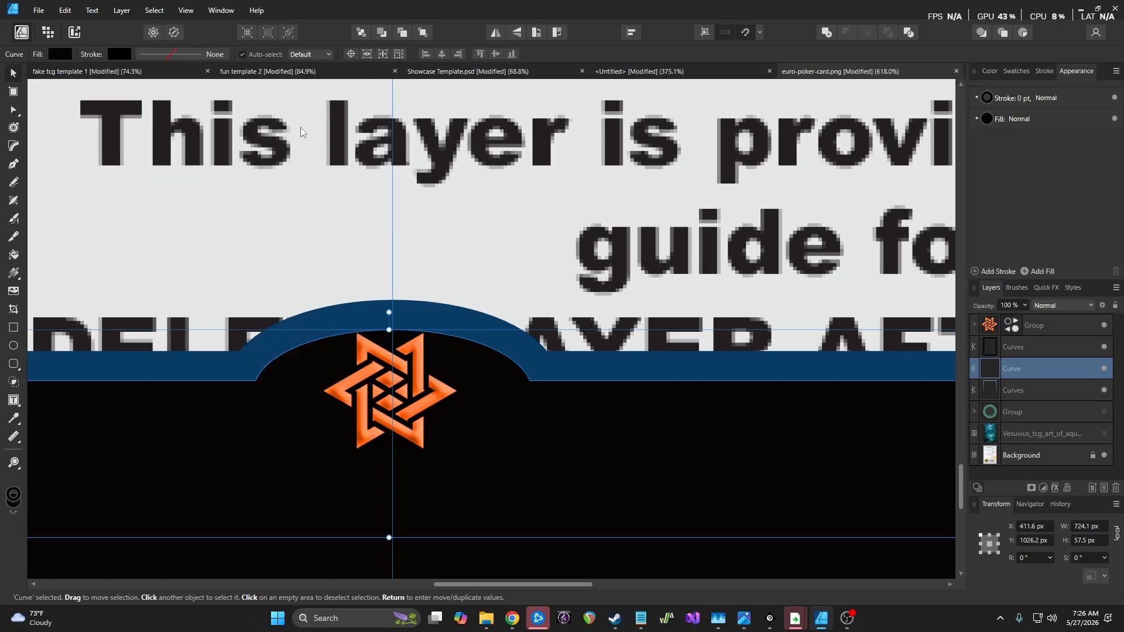
scroll(577, 285, down, 5)
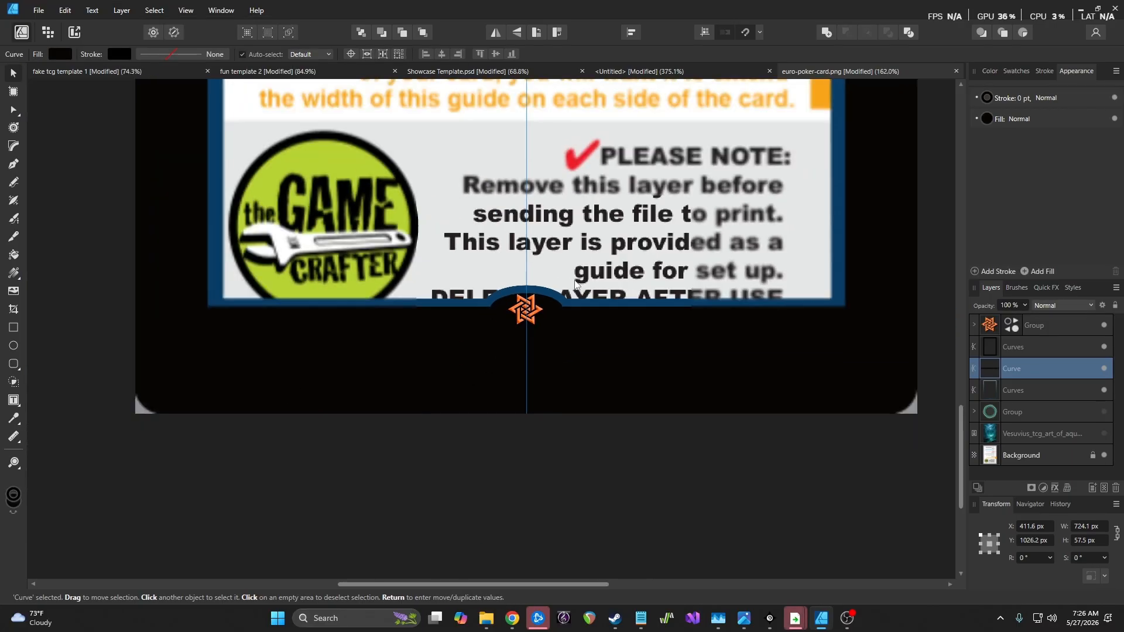
scroll(520, 292, up, 5)
key(ctrl+z)
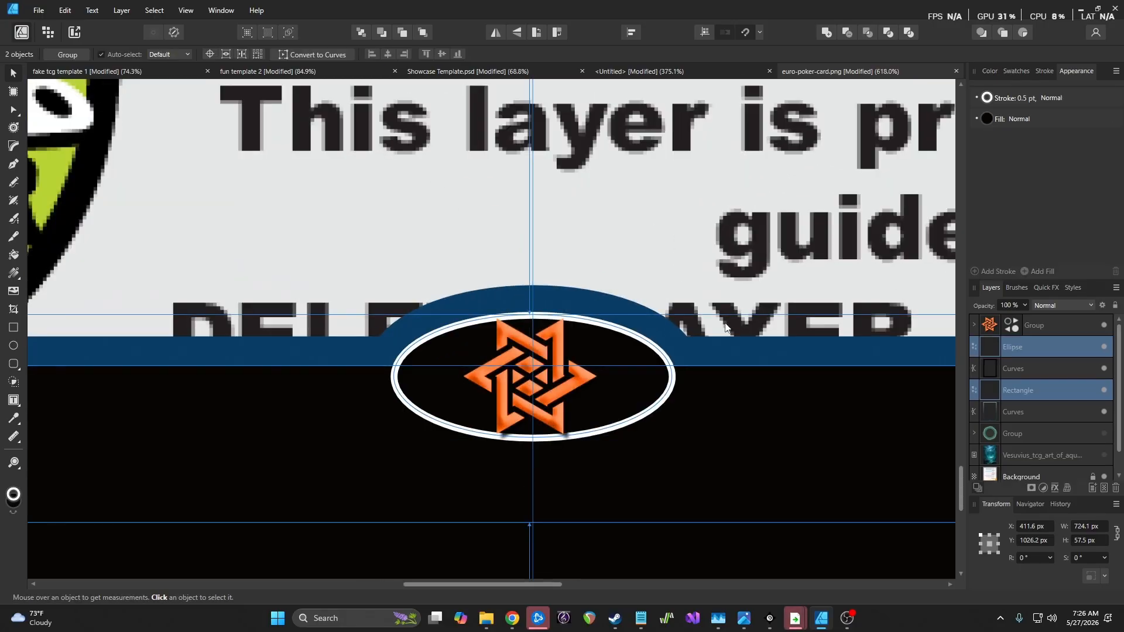
Clear the selection and undo the ellipse's white outline changes
key(ctrl+d)
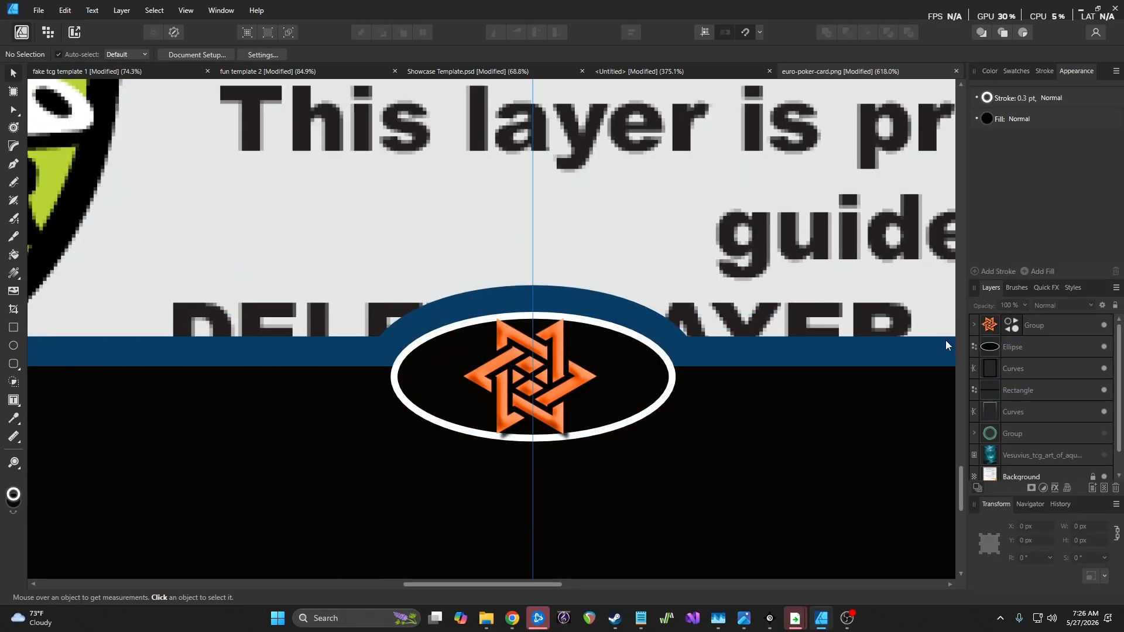
key(ctrl+z)
key(ctrl+z)
key(ctrl+z)
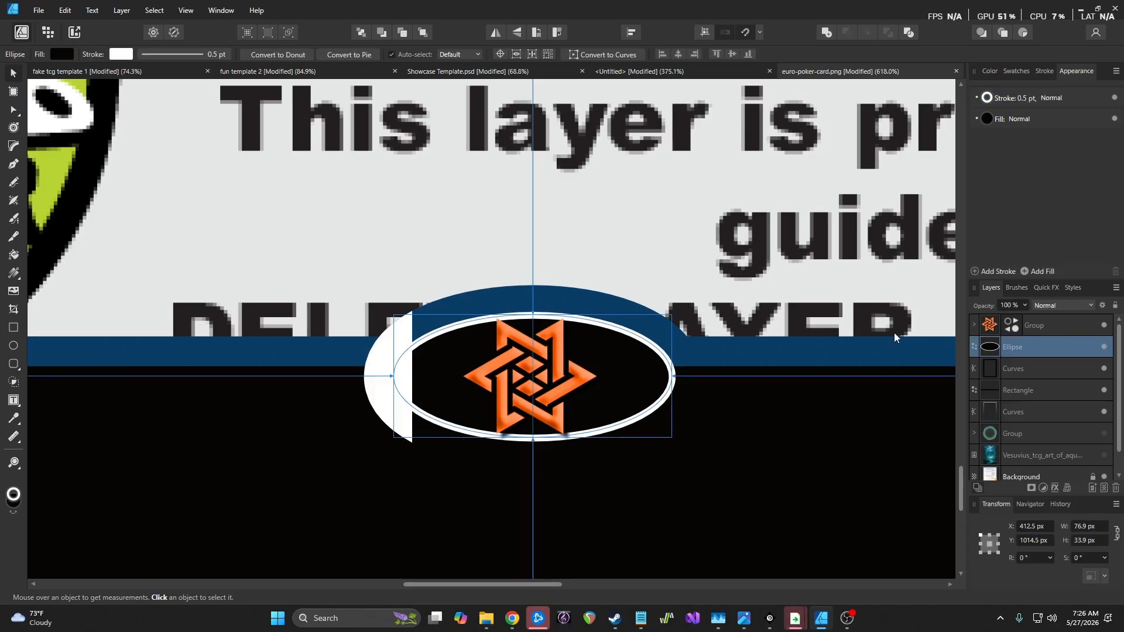
key(ctrl+z)
click(789, 361)
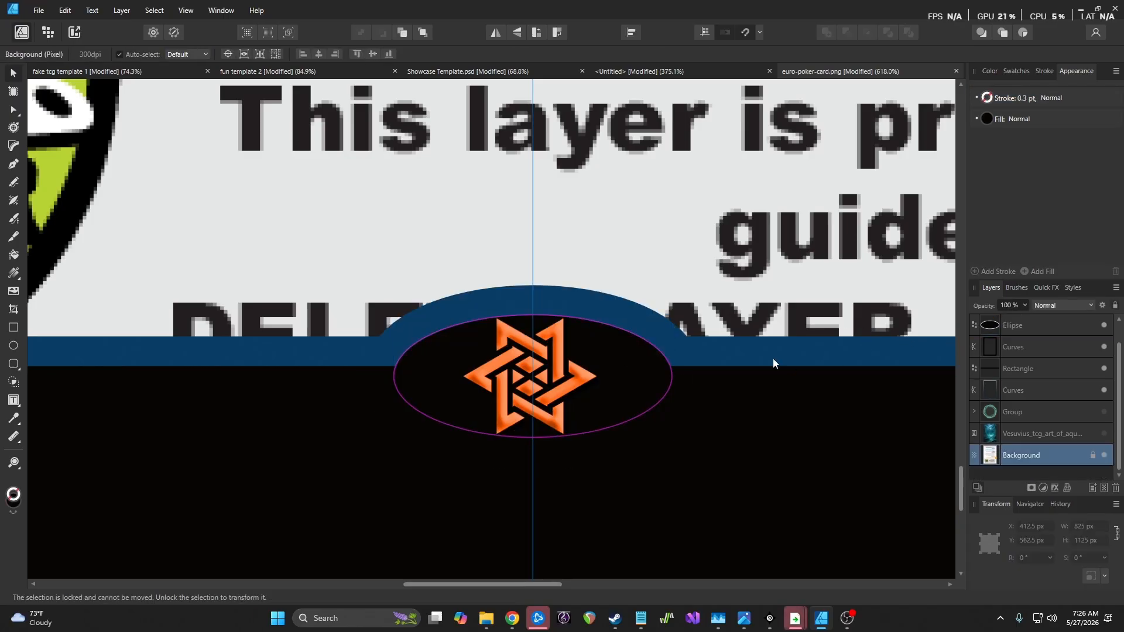
scroll(735, 335, down, 8)
scroll(698, 328, up, 1)
scroll(698, 328, up, 1)
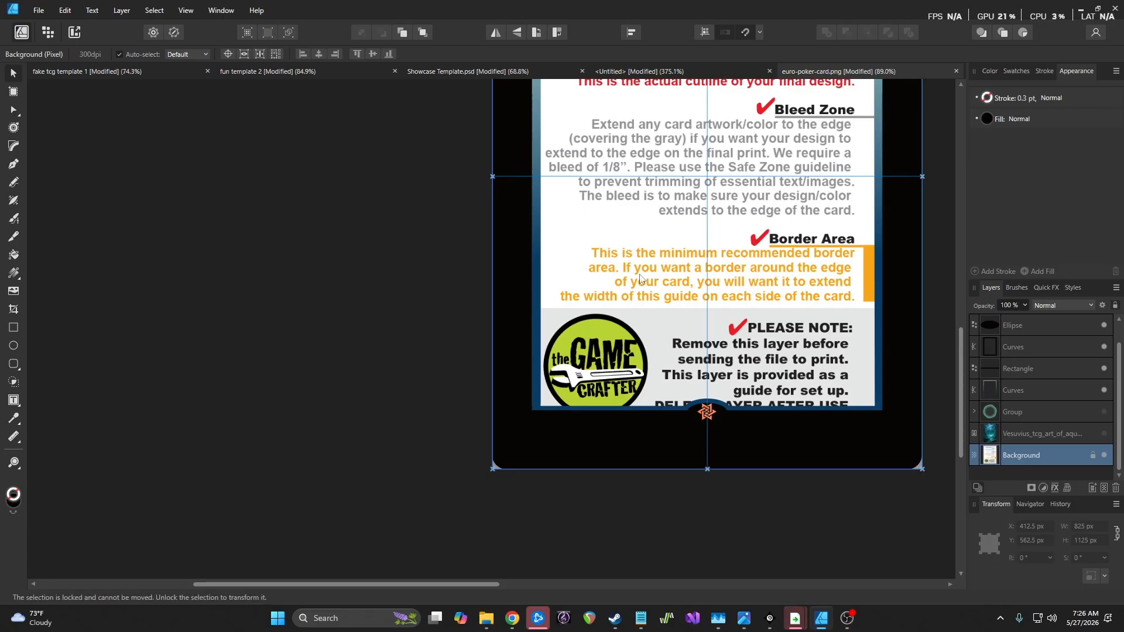
Scroll up to the top of the card template and pick the Rectangle tool
scroll(801, 409, up, 3)
scroll(801, 408, up, 3)
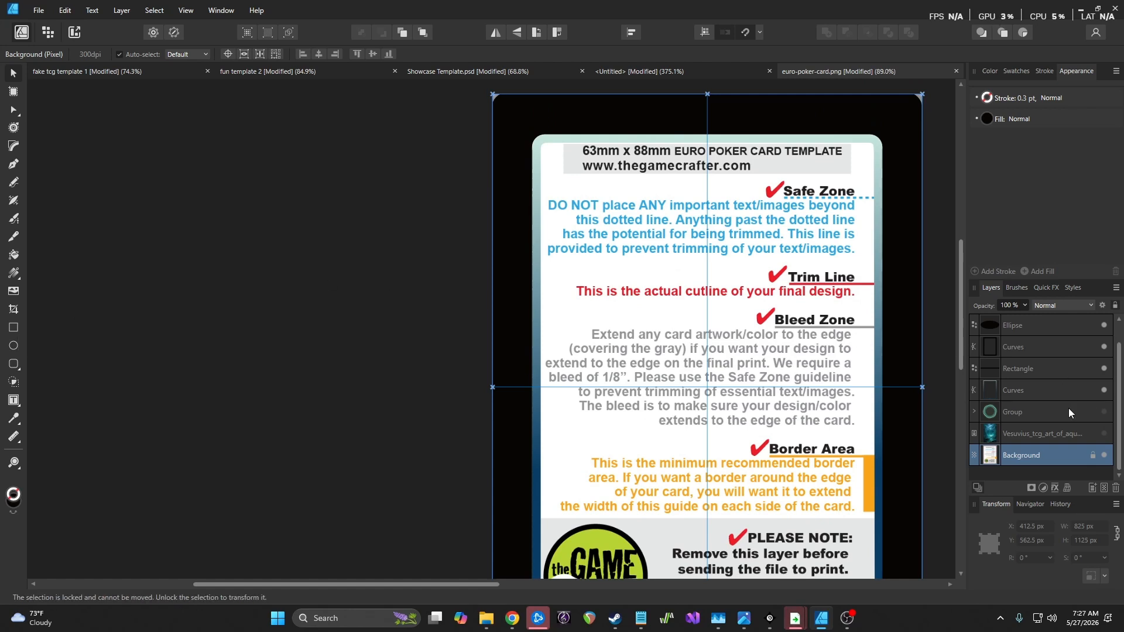
click(14, 345)
click(14, 328)
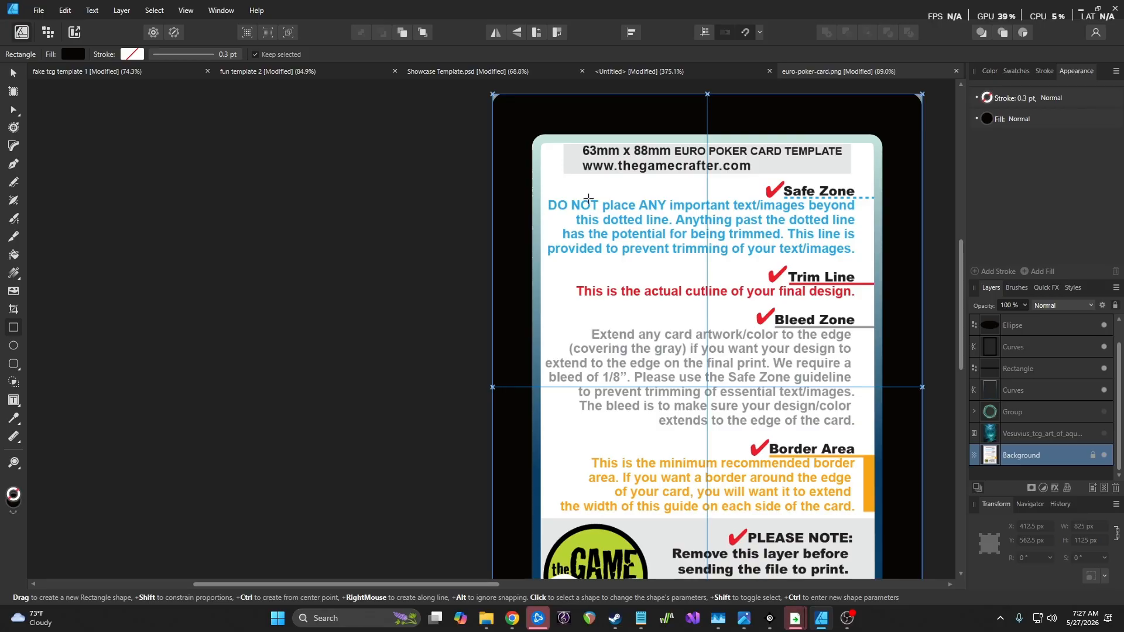
Make the red and green Ellipse layers visible in fake tcg template 1, then return to euro-poker-card.png
click(103, 69)
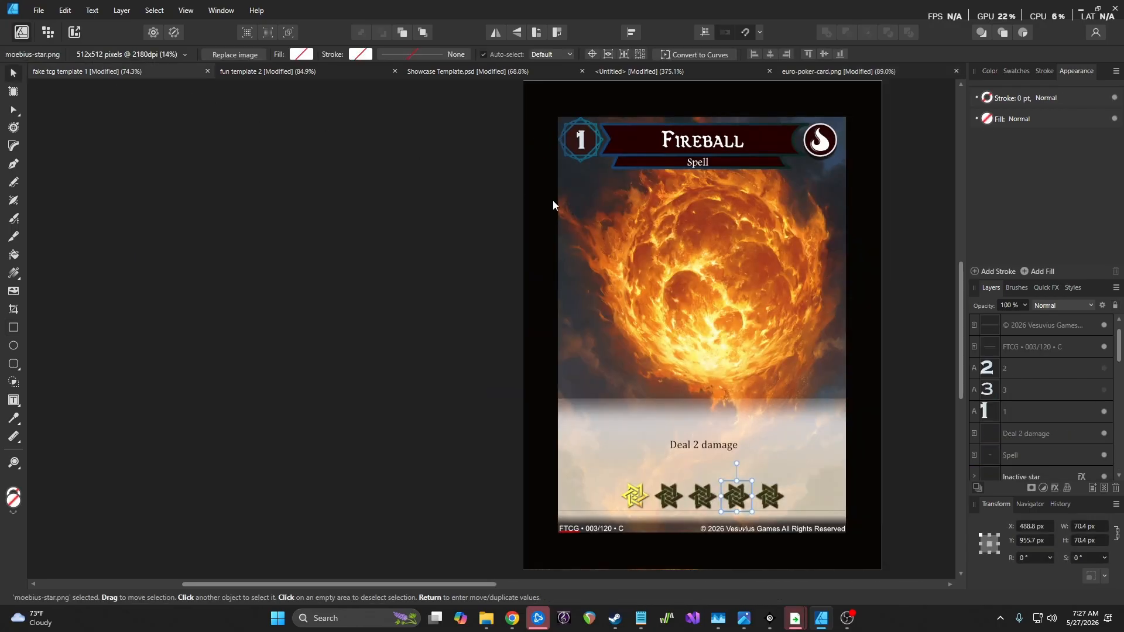
scroll(1055, 391, down, 5)
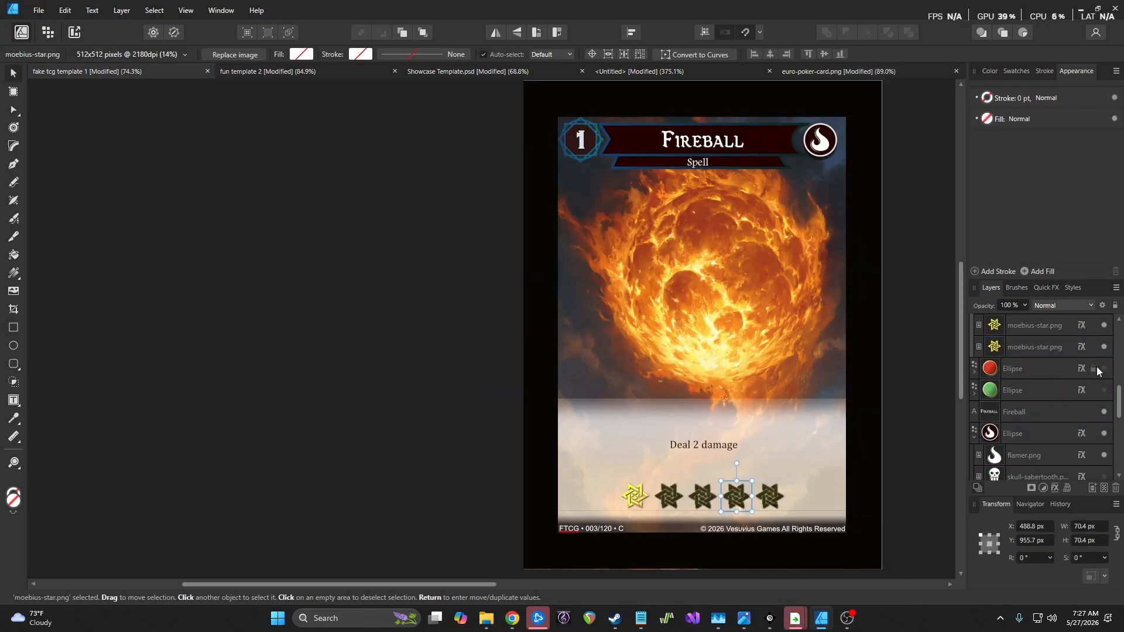
click(1104, 369)
click(1104, 390)
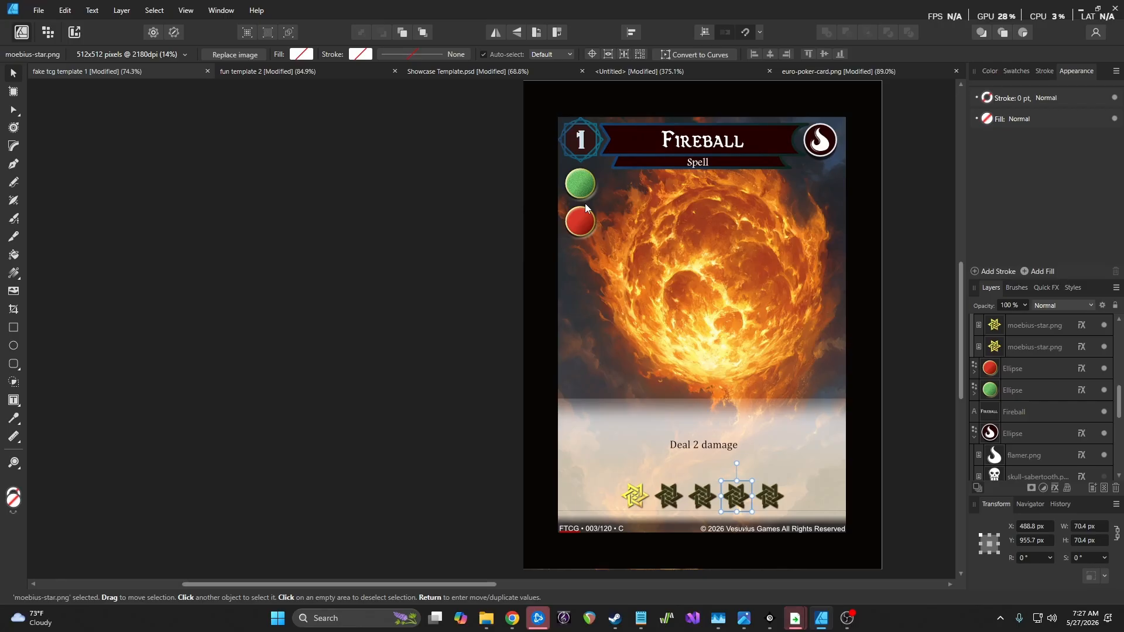
click(820, 75)
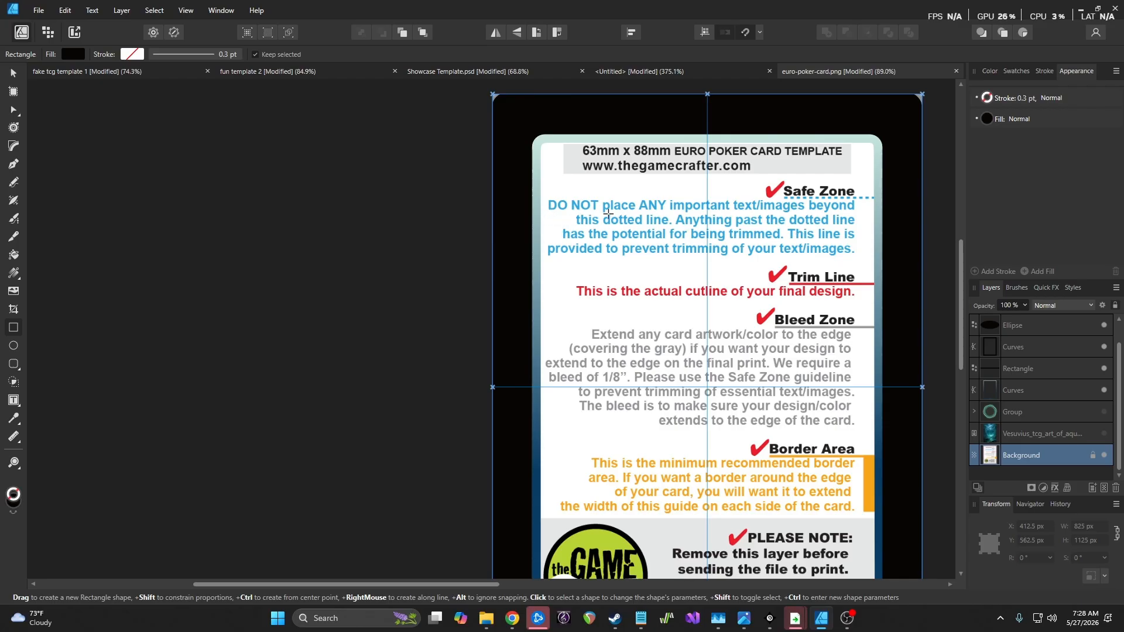
Draw a black rectangle over the card's upper area and set its width to 620 px
mouse_move(551, 192)
mouse_down()
mouse_move(575, 221)
mouse_move(796, 336)
mouse_move(838, 412)
mouse_move(870, 403)
mouse_up()
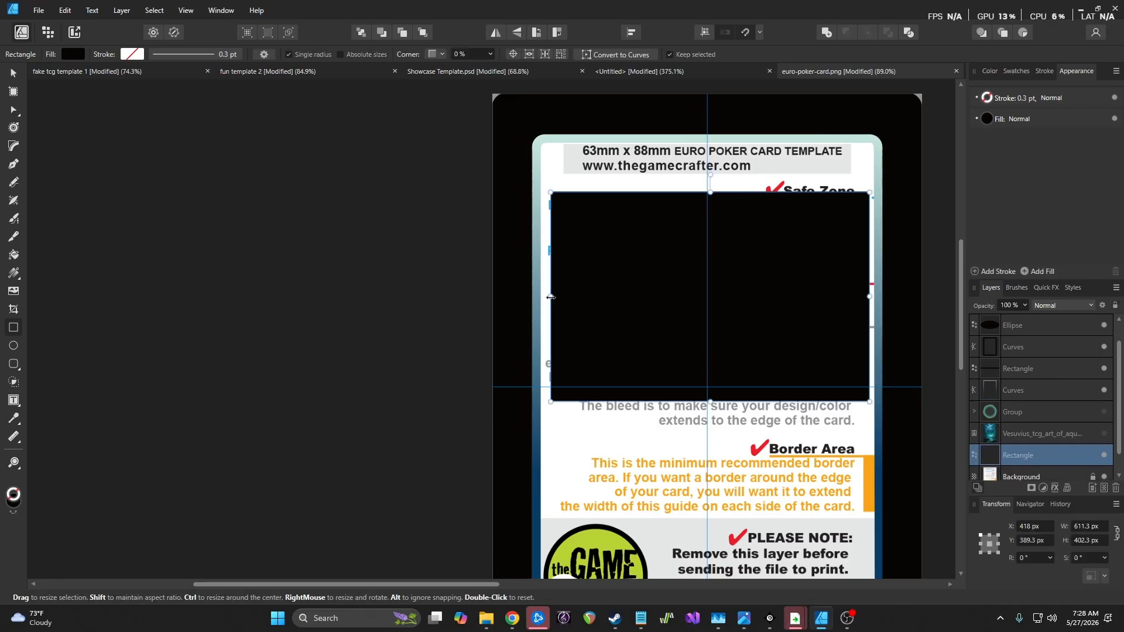
drag(547, 298, 543, 297)
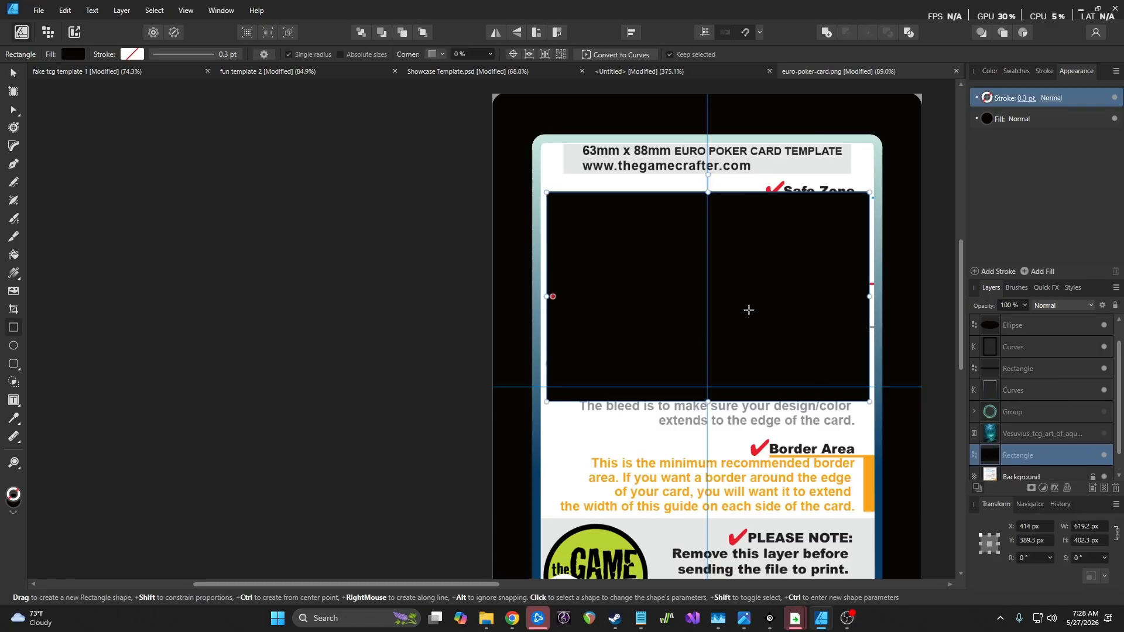
click(11, 73)
drag(732, 279, 733, 280)
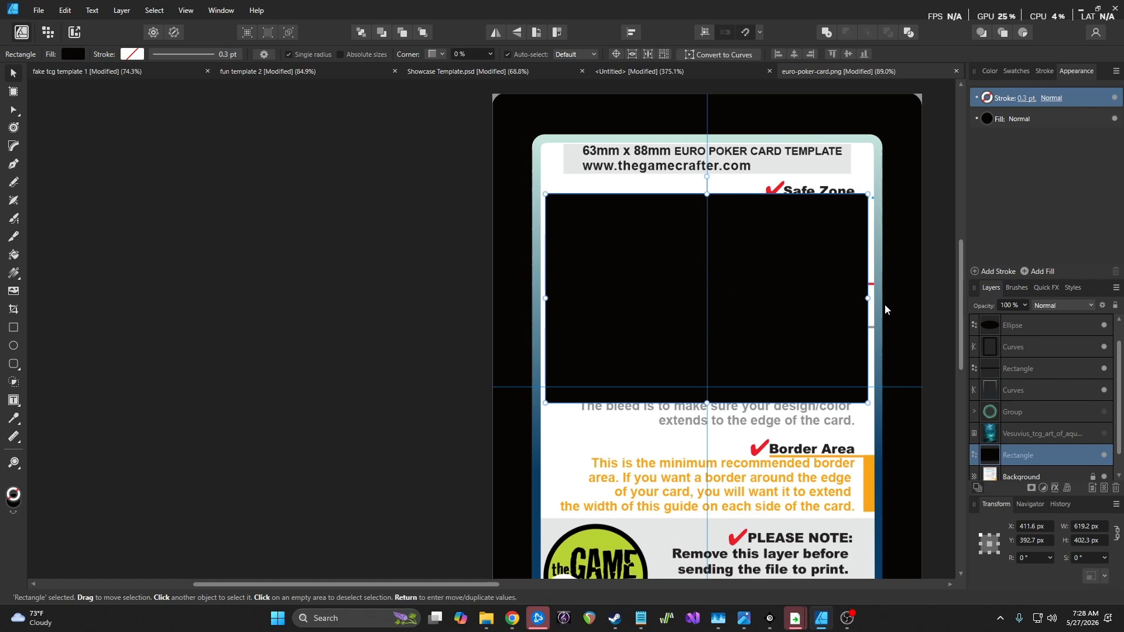
scroll(890, 296, up, 3)
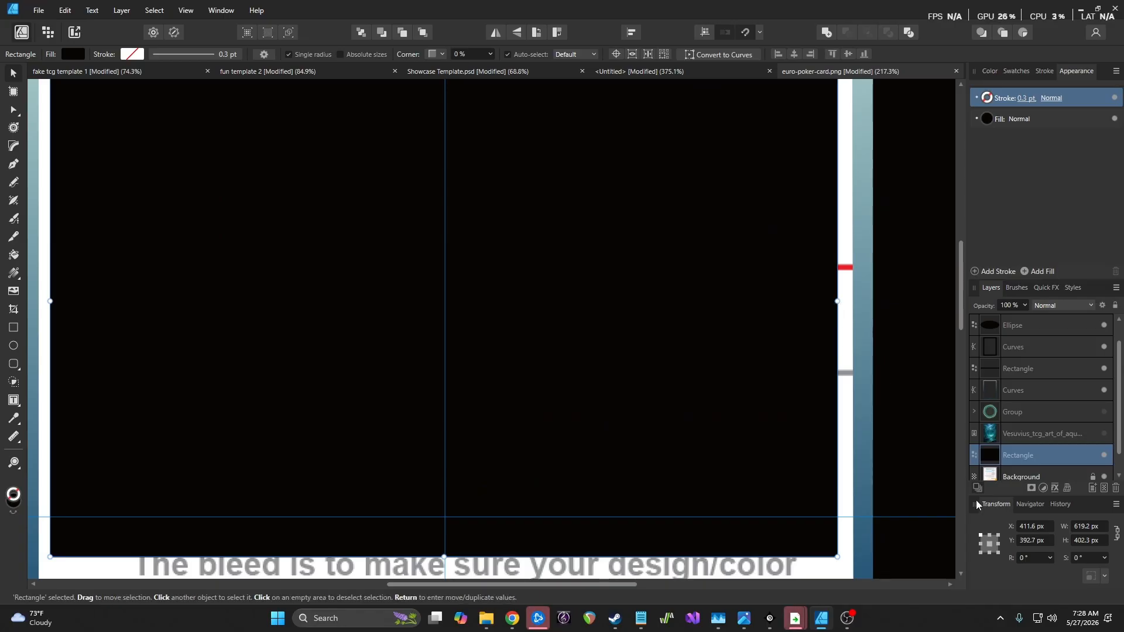
click(1098, 532)
text(620)
key(Return)
Hide the Background template image layer
scroll(673, 349, down, 3)
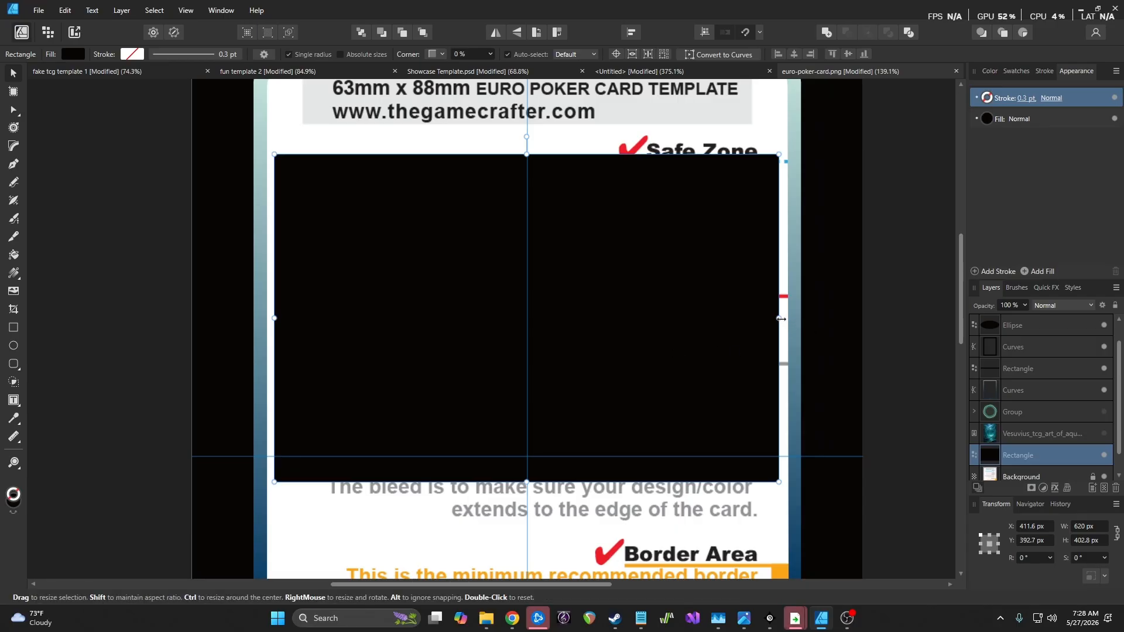
click(1105, 477)
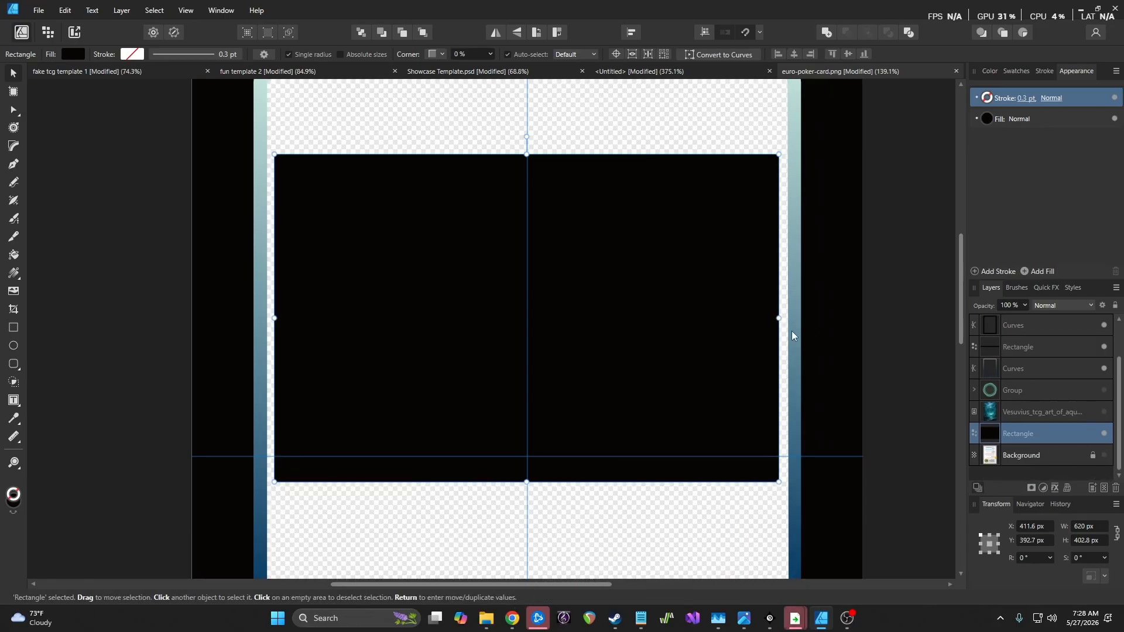
scroll(791, 332, up, 8)
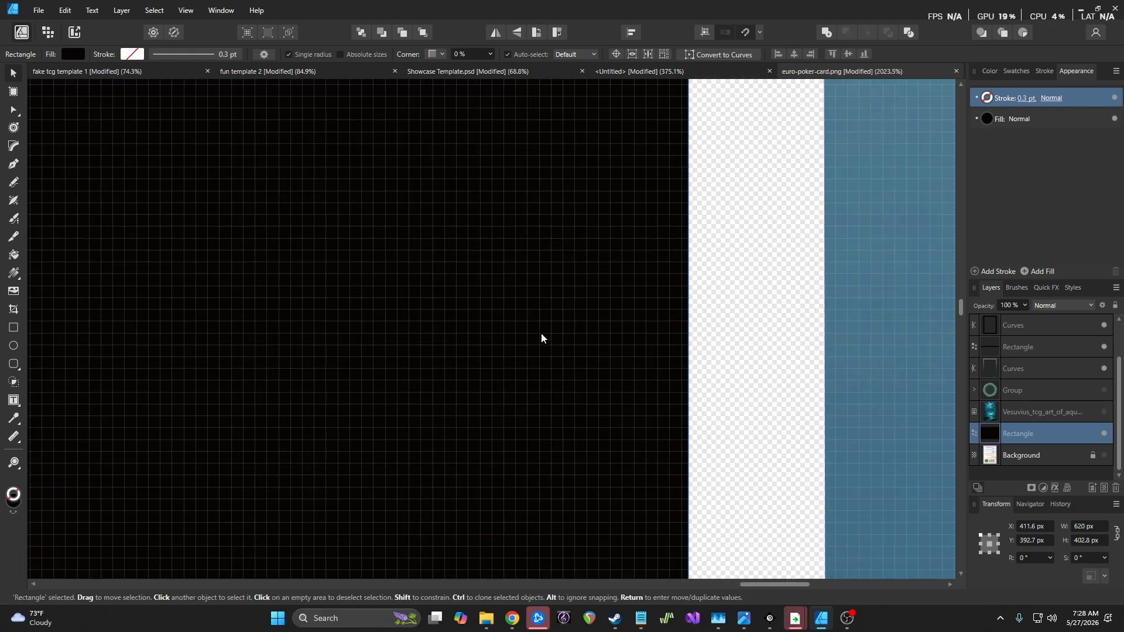
scroll(475, 394, down, 5)
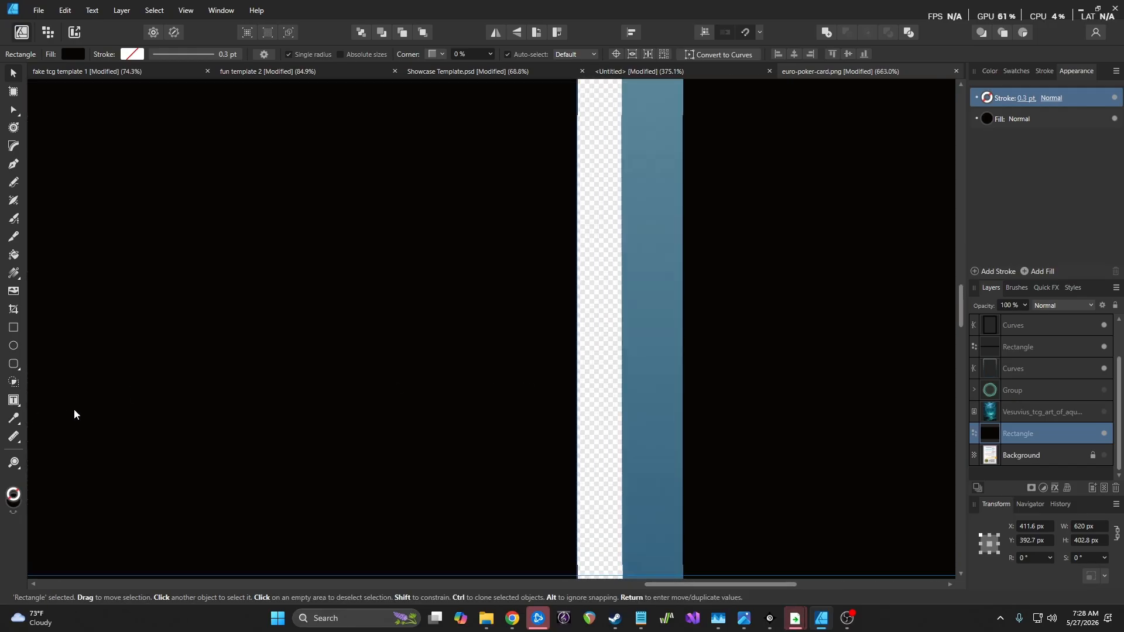
scroll(88, 416, down, 3)
click(13, 436)
scroll(404, 402, down, 3)
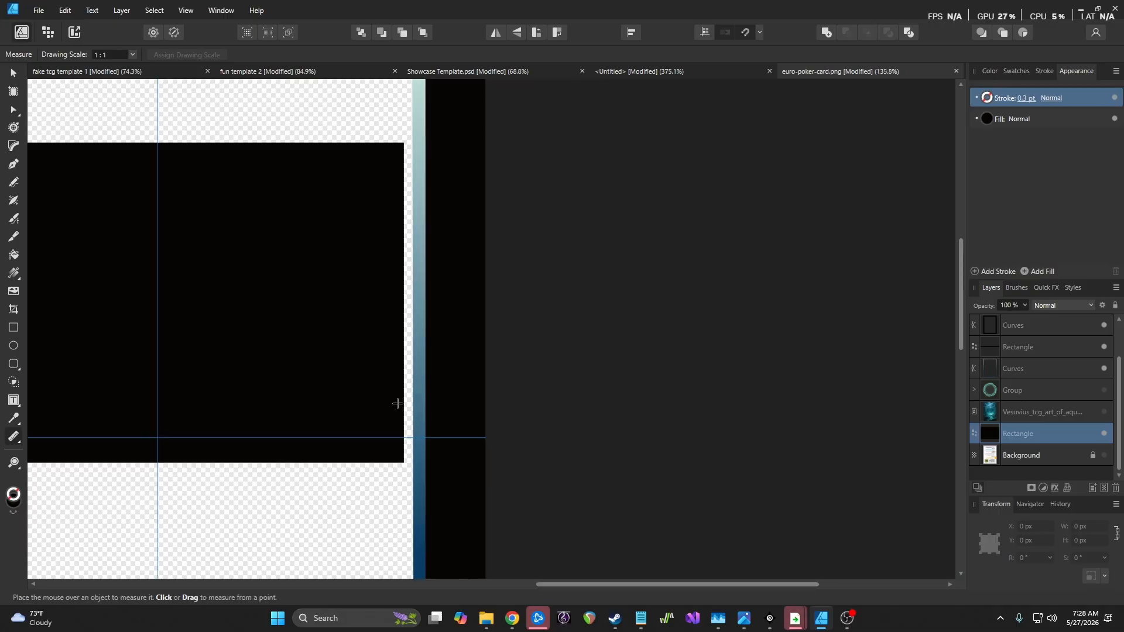
scroll(401, 408, up, 5)
scroll(426, 413, up, 5)
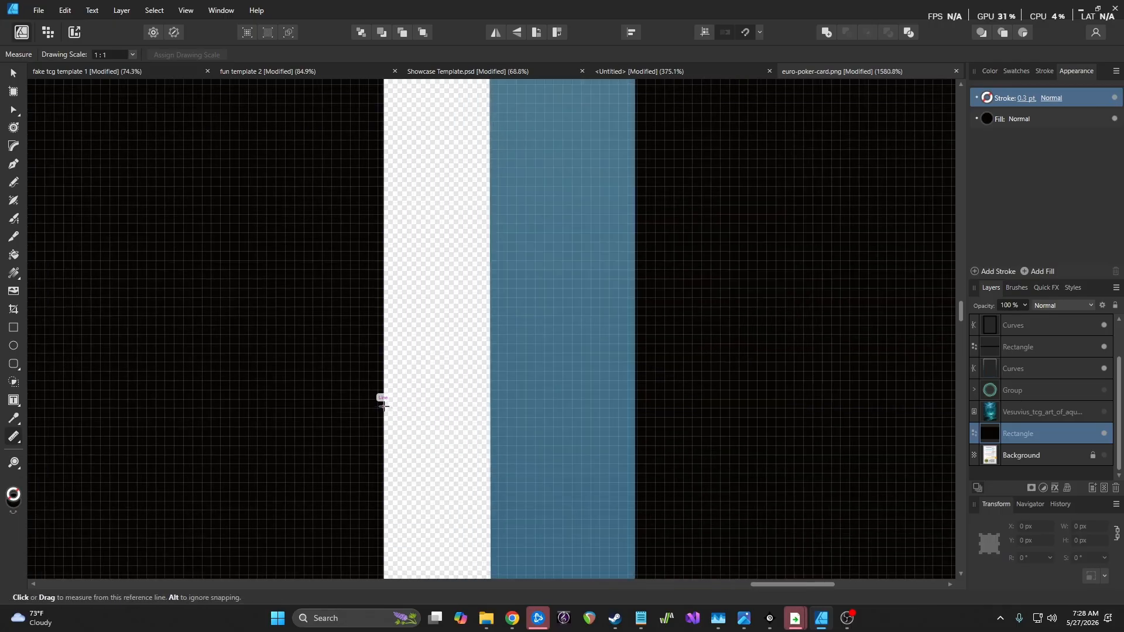
drag(384, 409, 492, 409)
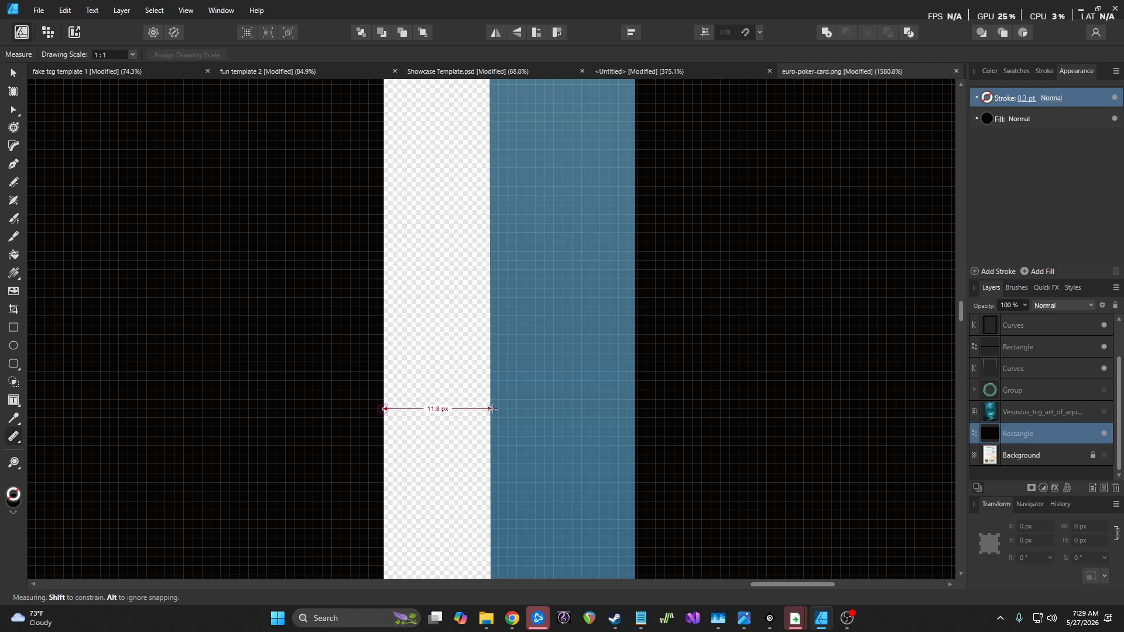
scroll(468, 425, up, 4)
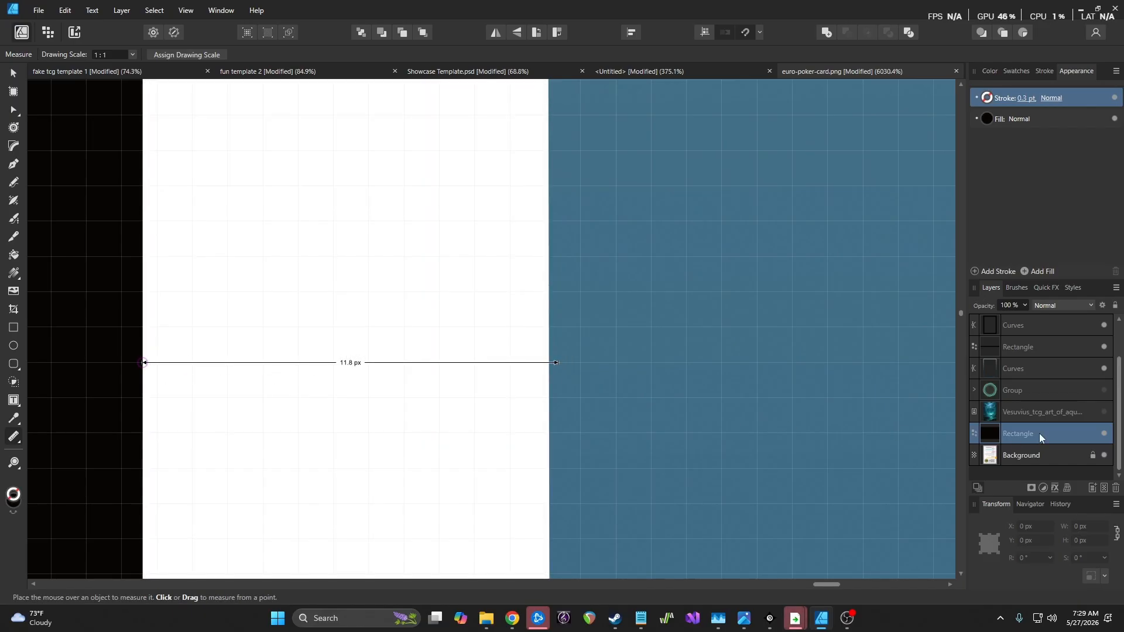
click(14, 73)
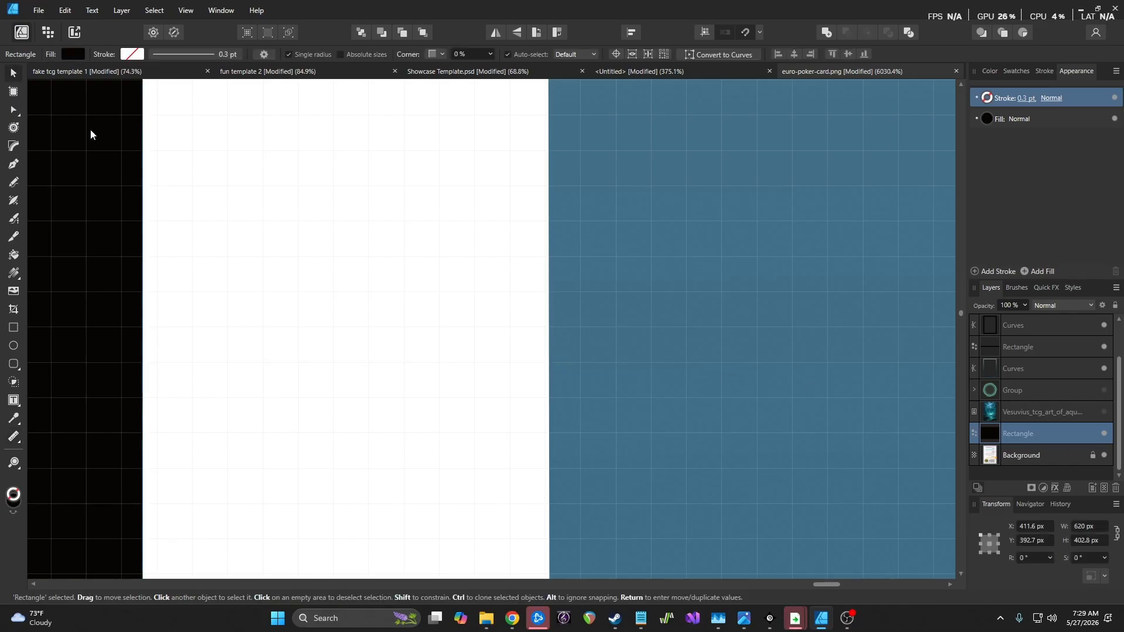
click(14, 436)
drag(141, 363, 549, 362)
scroll(401, 379, down, 3)
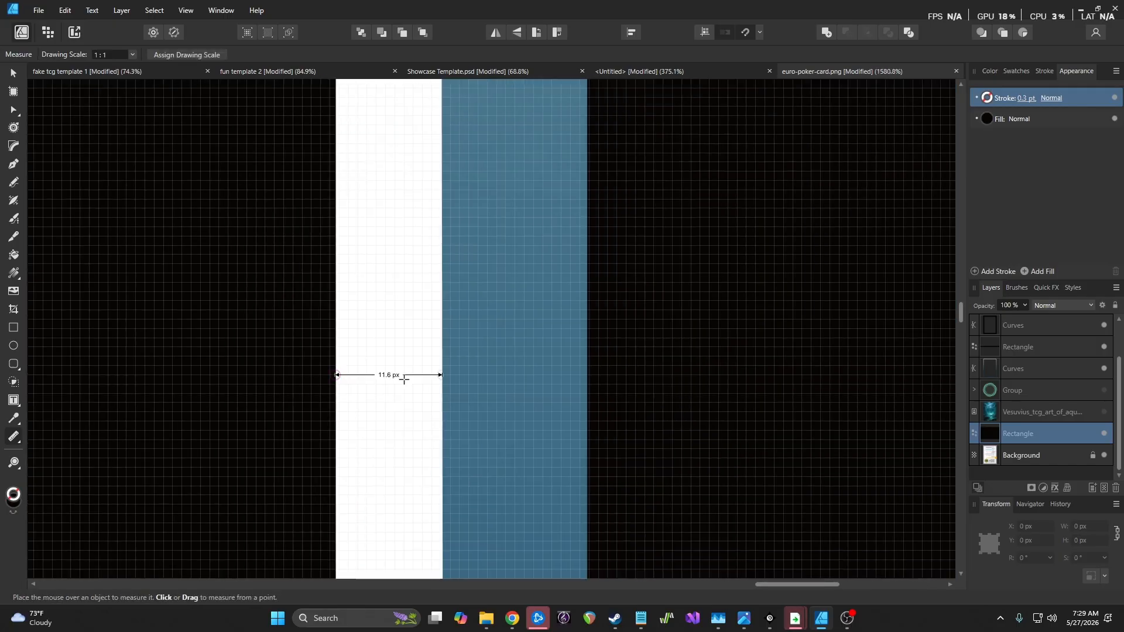
drag(784, 584, 456, 553)
scroll(476, 468, down, 10)
scroll(477, 468, up, 13)
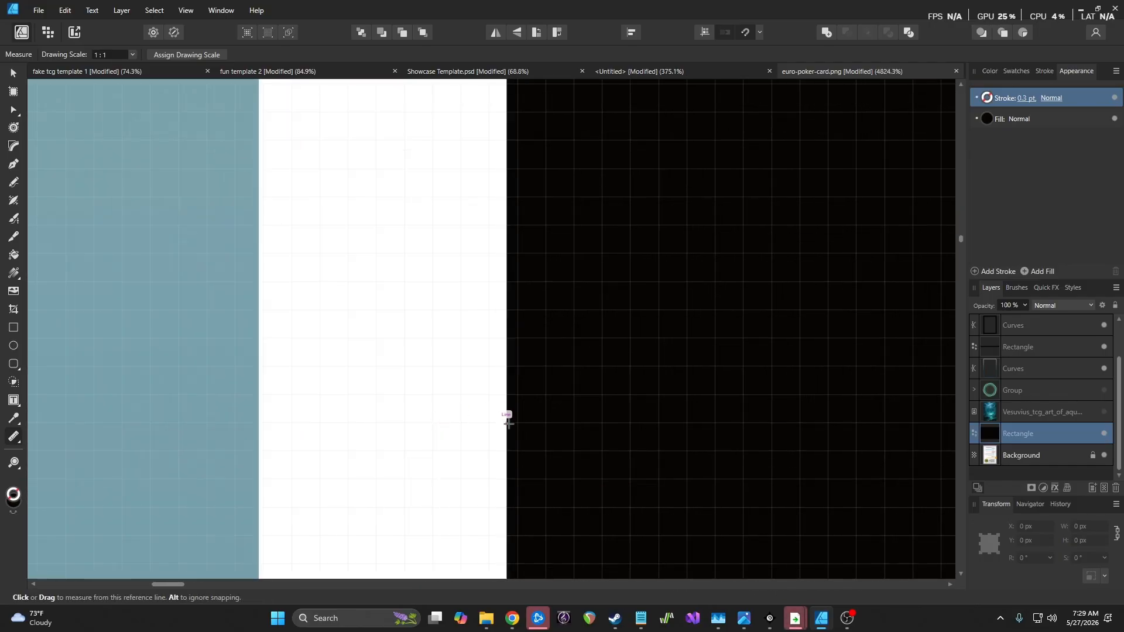
drag(508, 423, 262, 422)
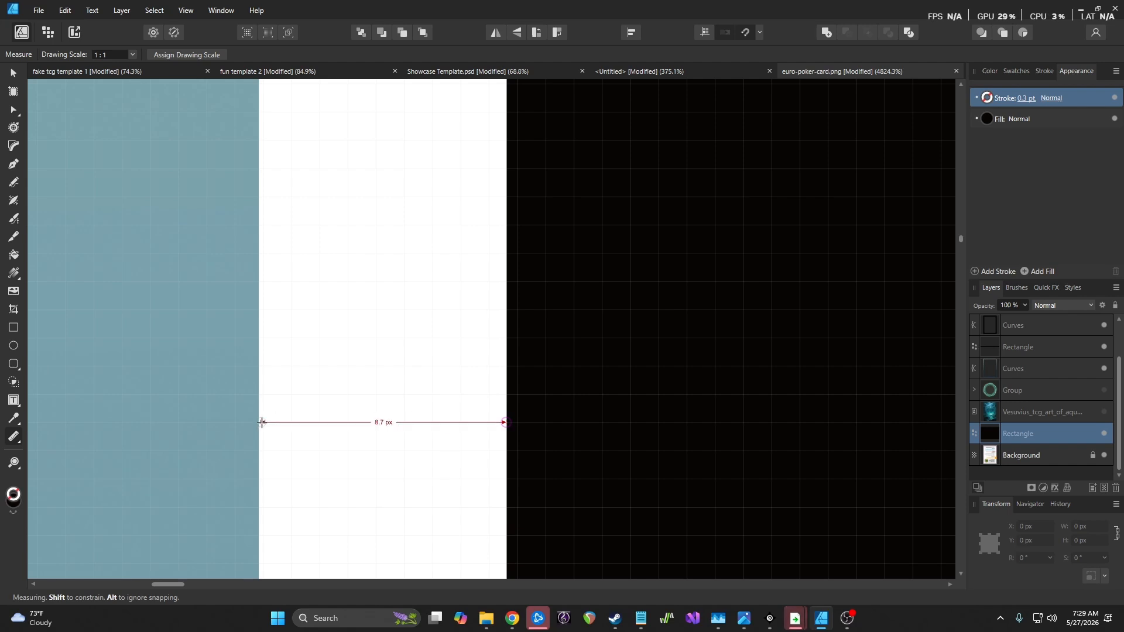
drag(262, 422, 261, 422)
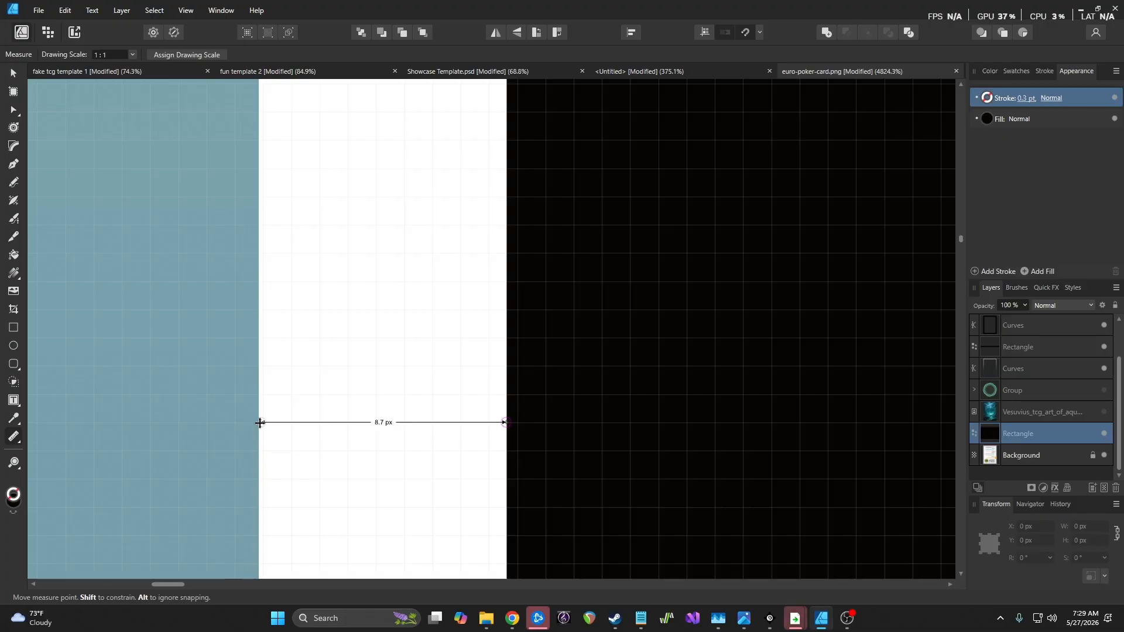
scroll(487, 392, down, 18)
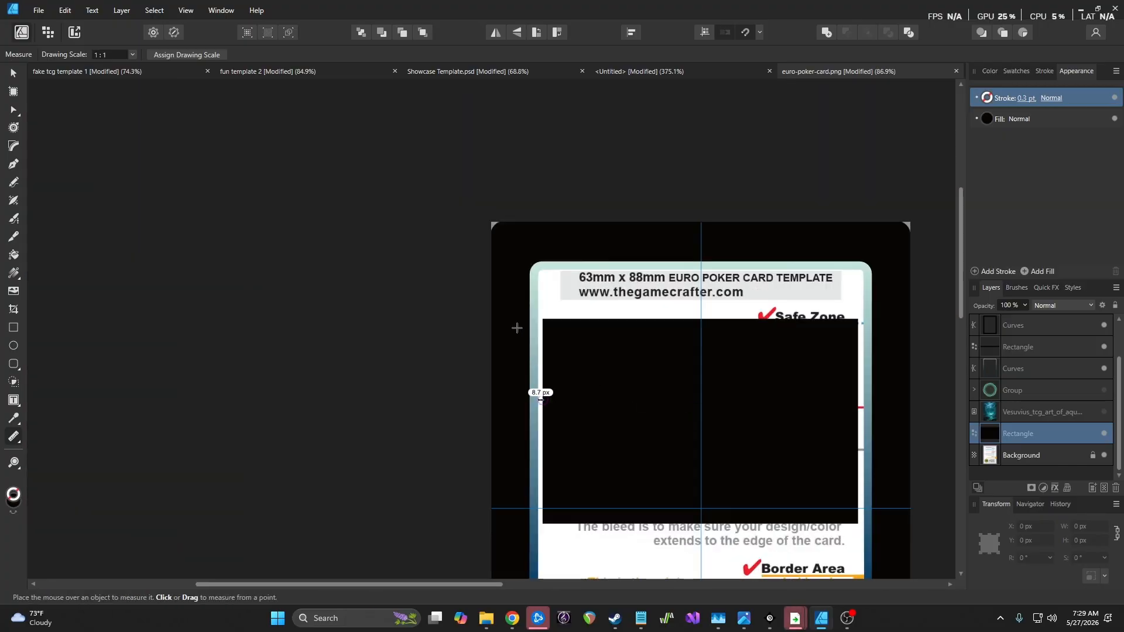
scroll(867, 427, up, 5)
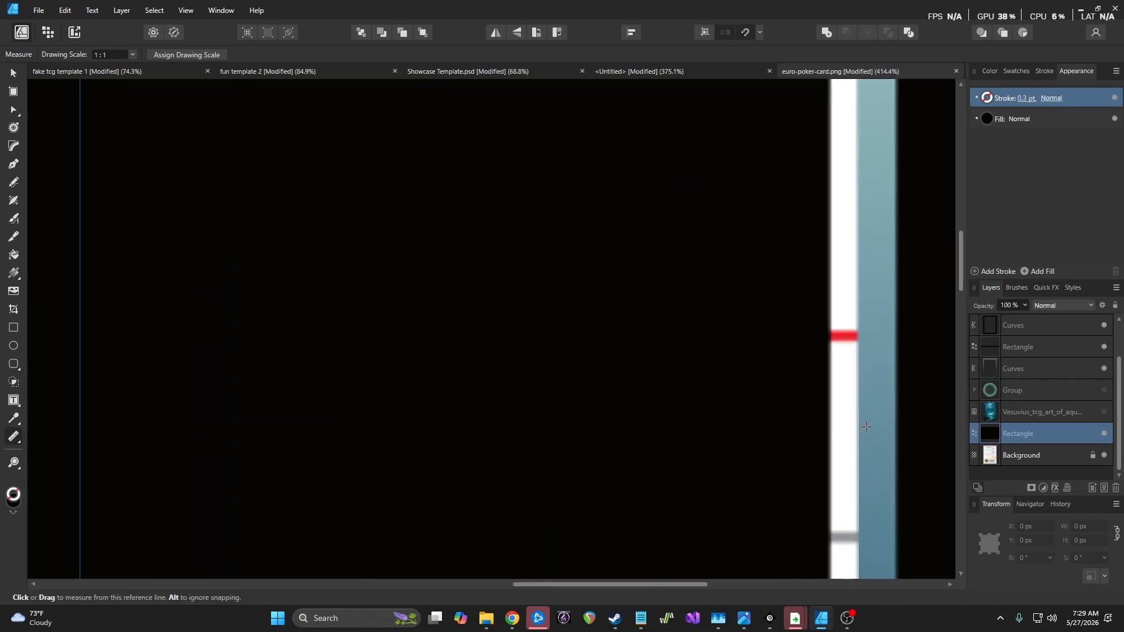
scroll(867, 427, up, 1)
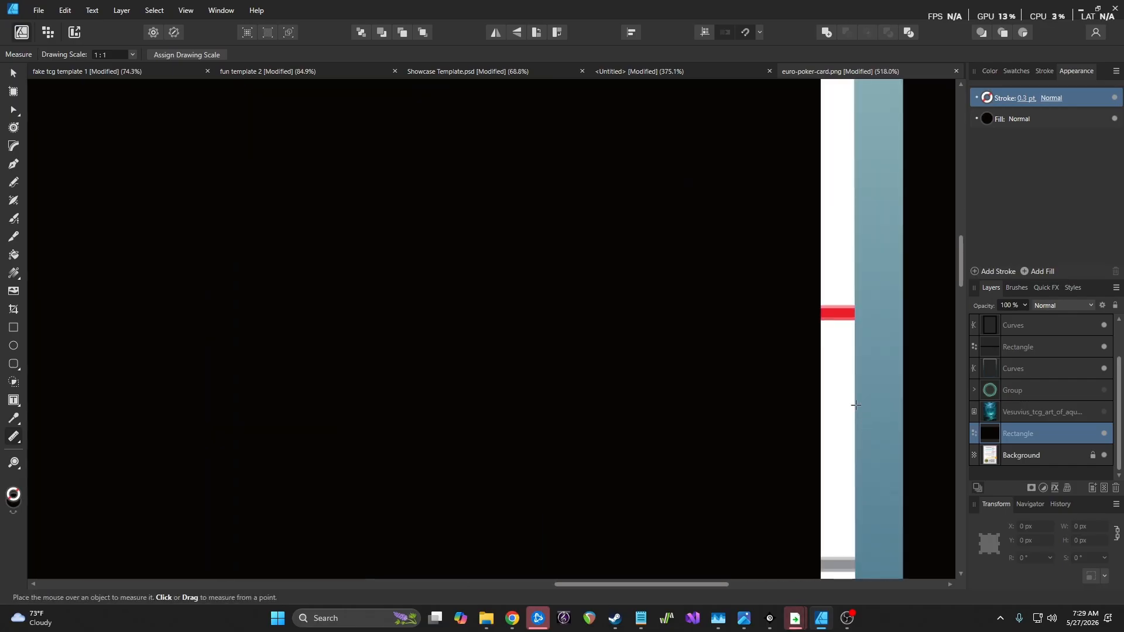
Set the black art panel's width to 623 px and nudge it right to re-centre
click(14, 74)
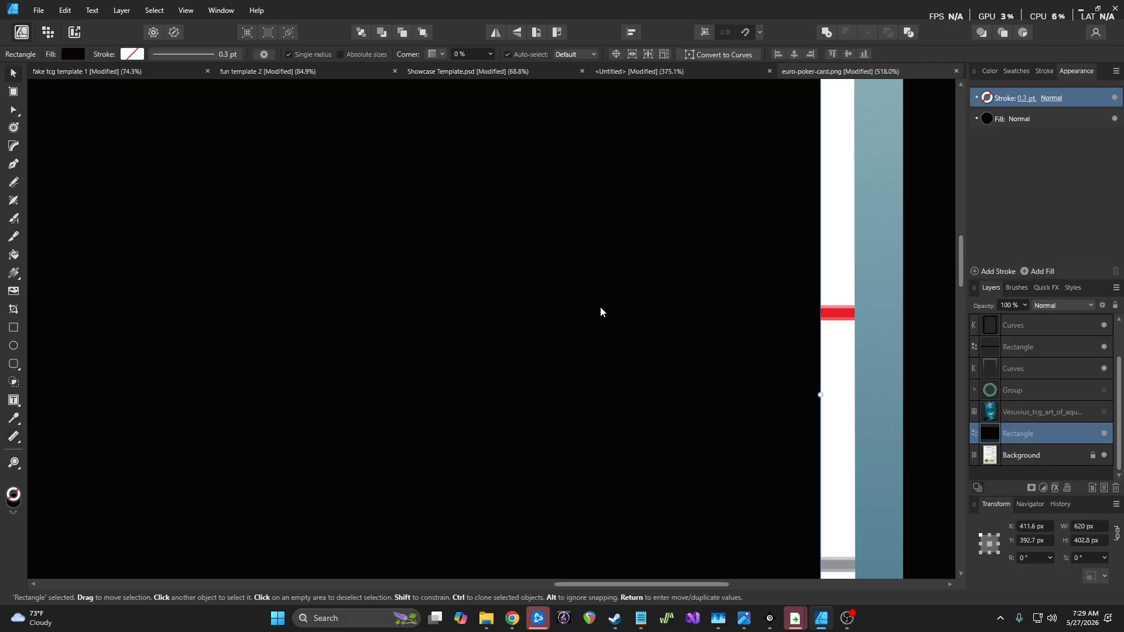
click(1080, 526)
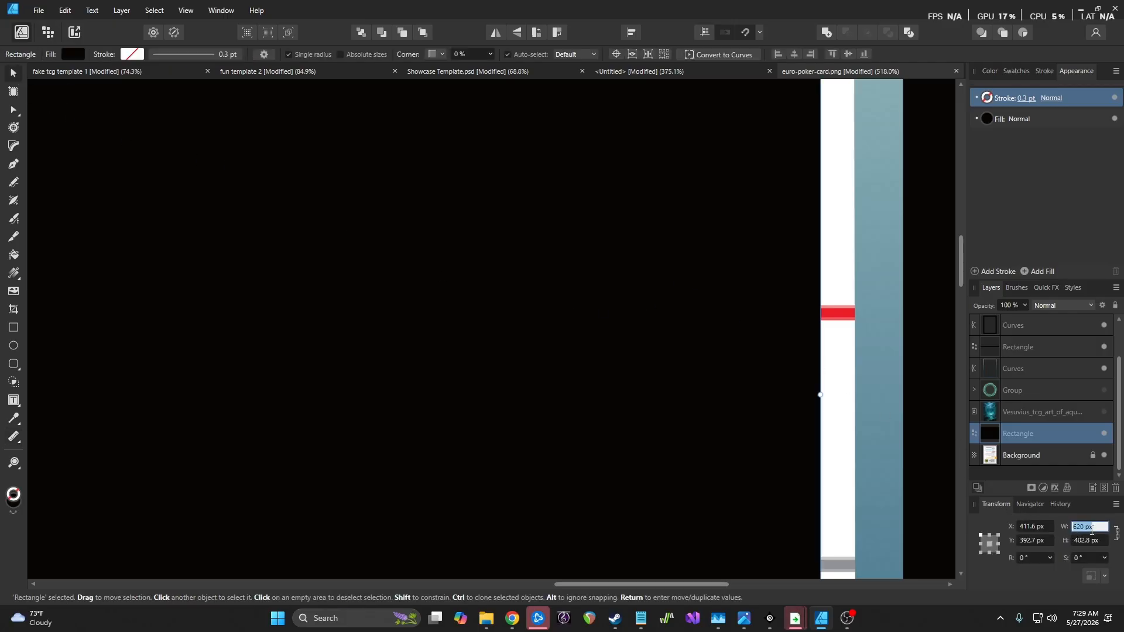
text(62)
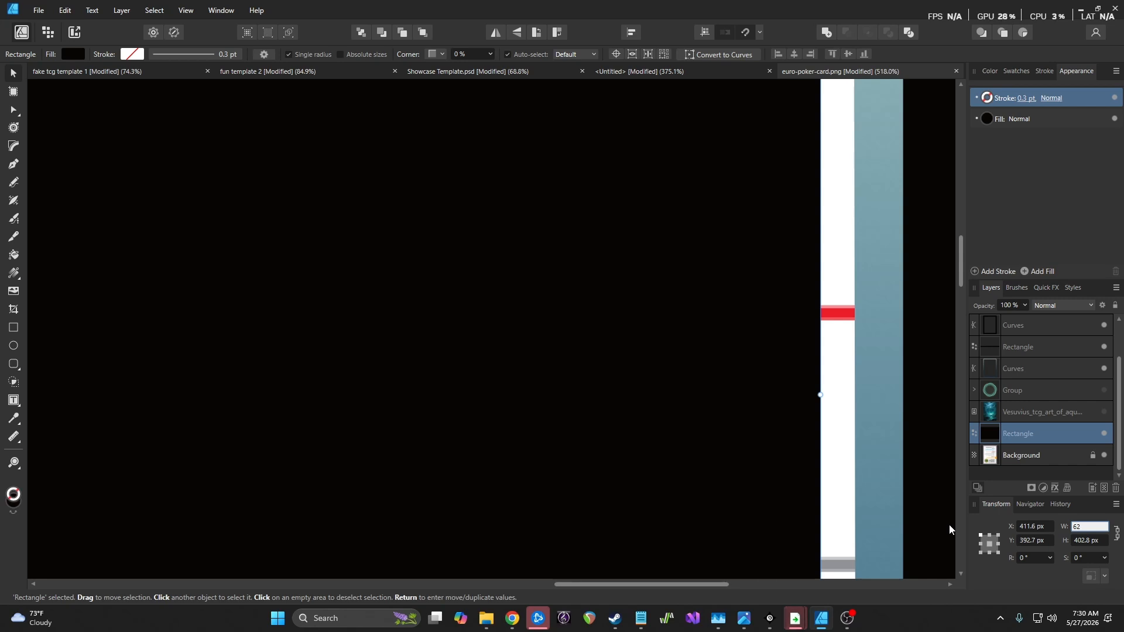
text(3)
key(Return)
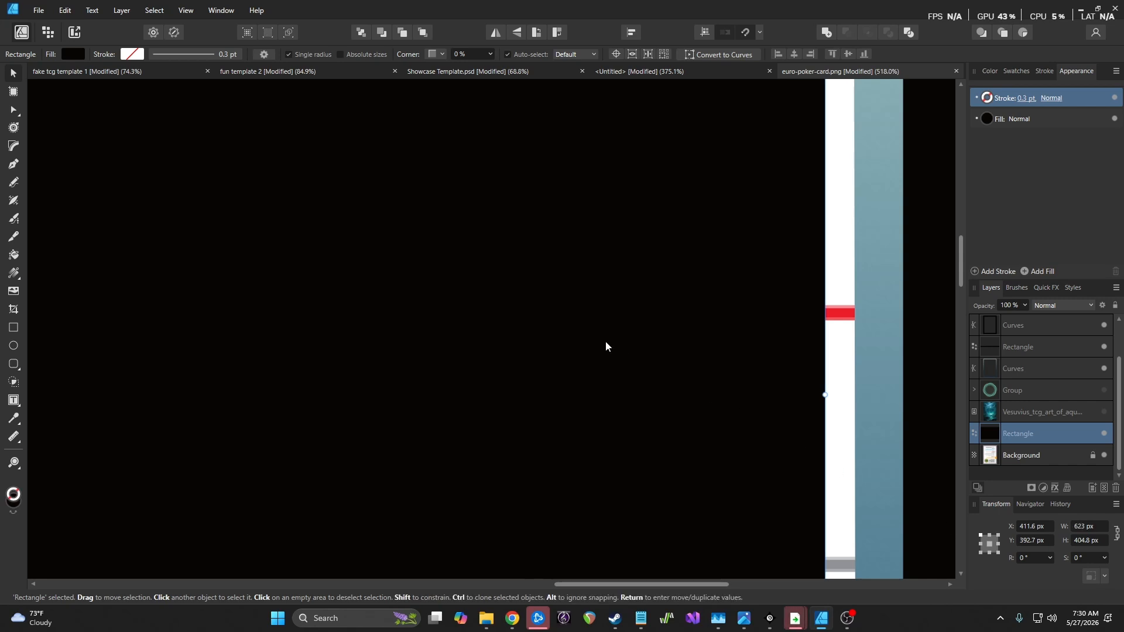
scroll(606, 346, down, 5)
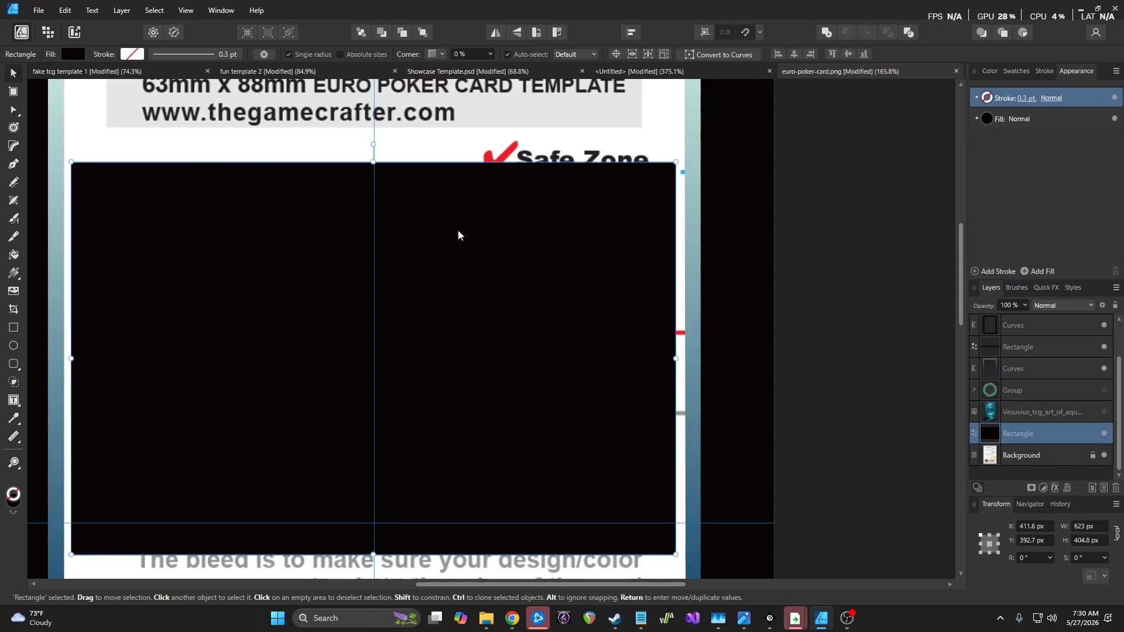
drag(461, 230, 461, 230)
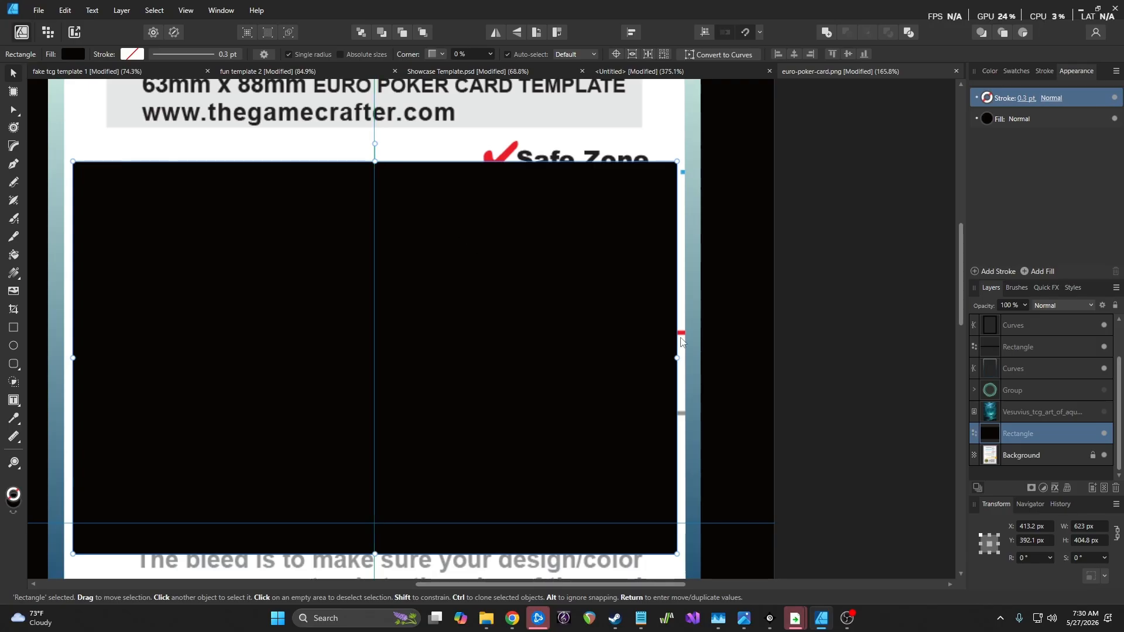
scroll(686, 348, up, 6)
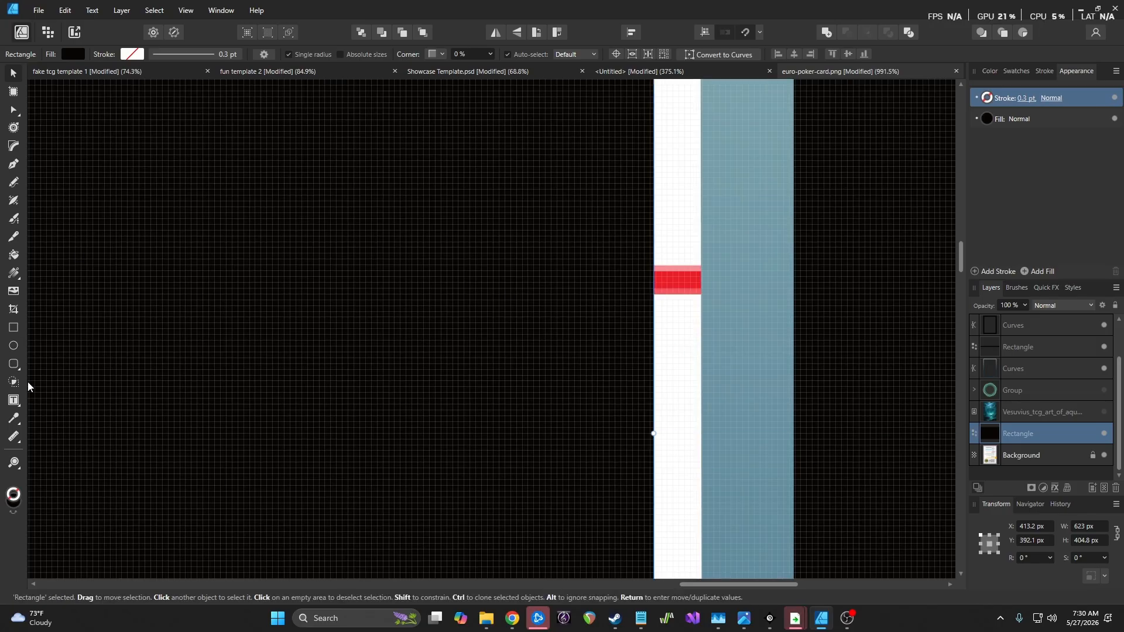
Measure the white gaps on both sides of the black art-window rectangle
click(16, 435)
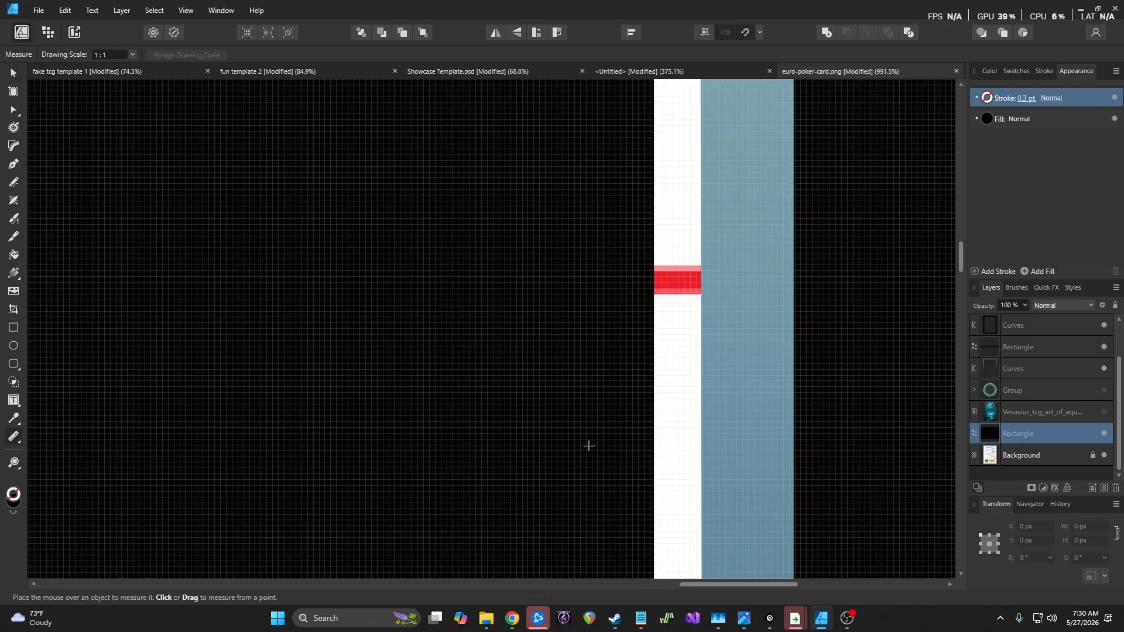
click(16, 446)
scroll(691, 403, up, 1)
scroll(691, 403, up, 6)
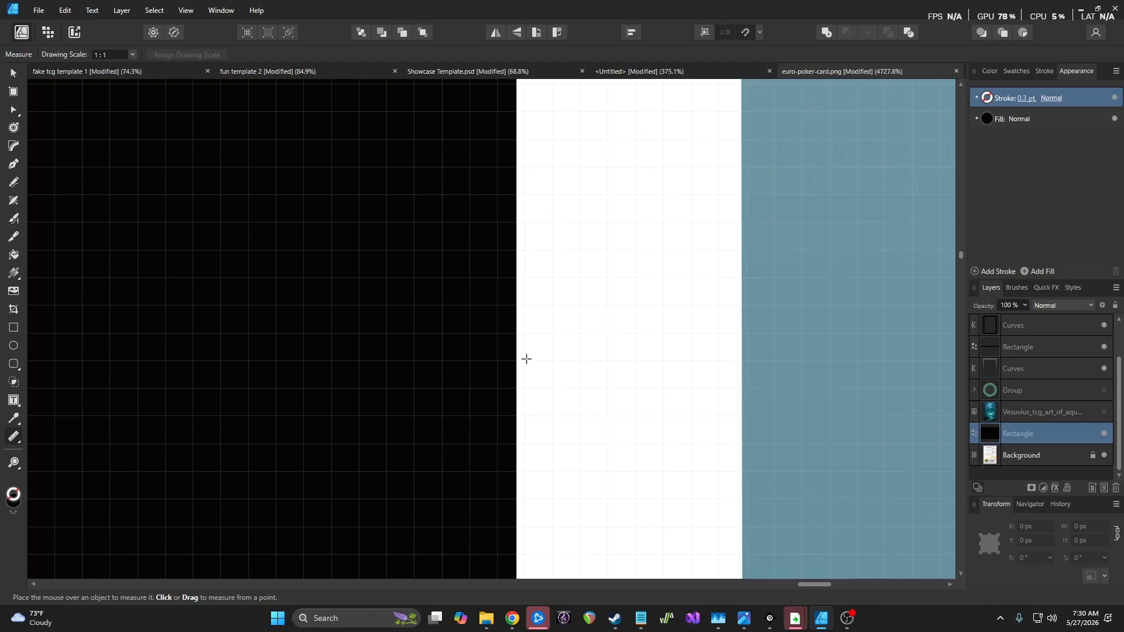
drag(516, 361, 742, 361)
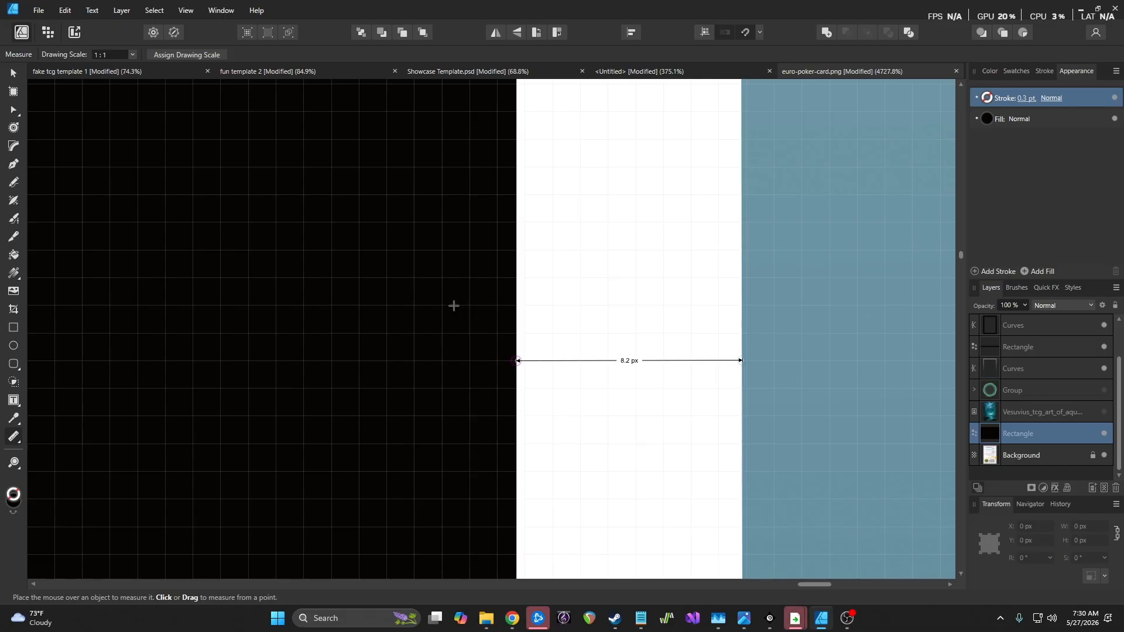
drag(517, 333, 741, 334)
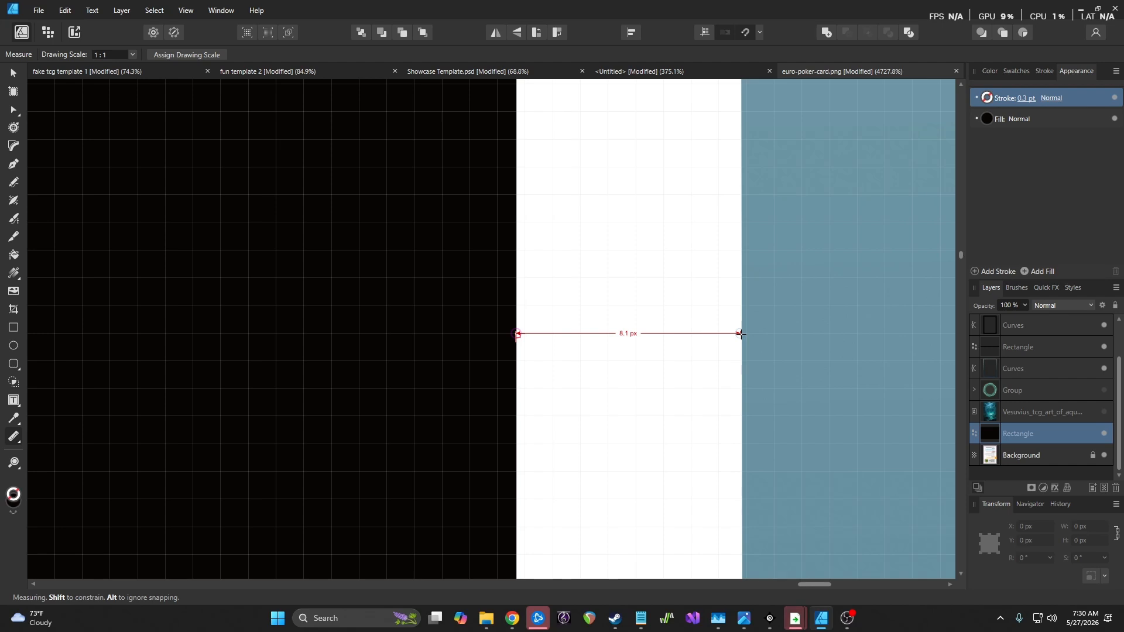
drag(741, 335, 743, 335)
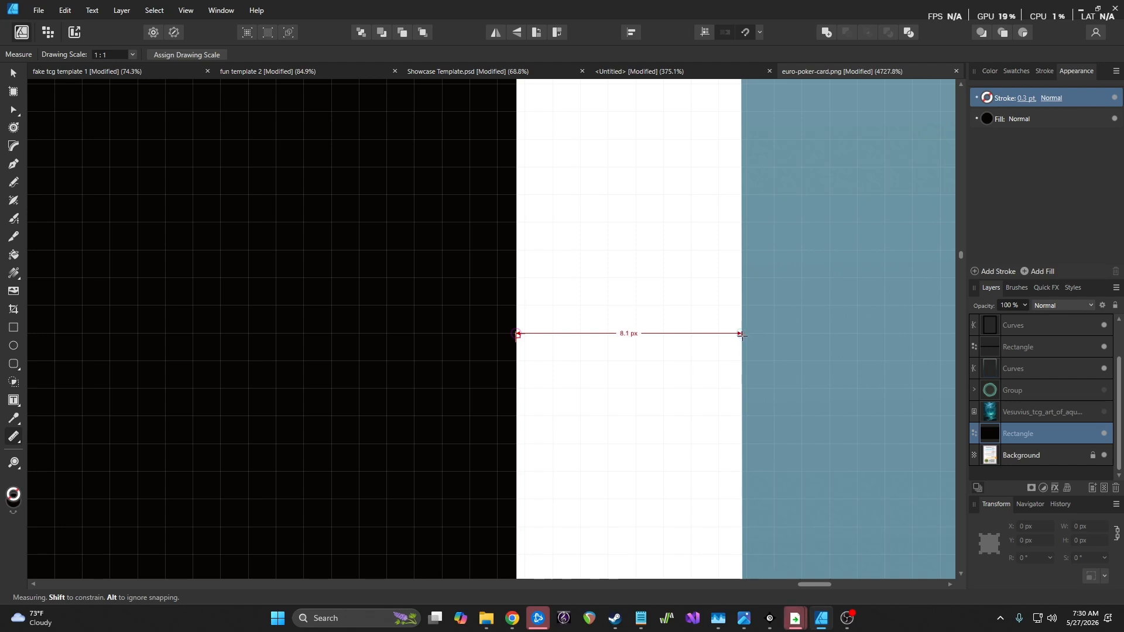
drag(741, 334, 741, 335)
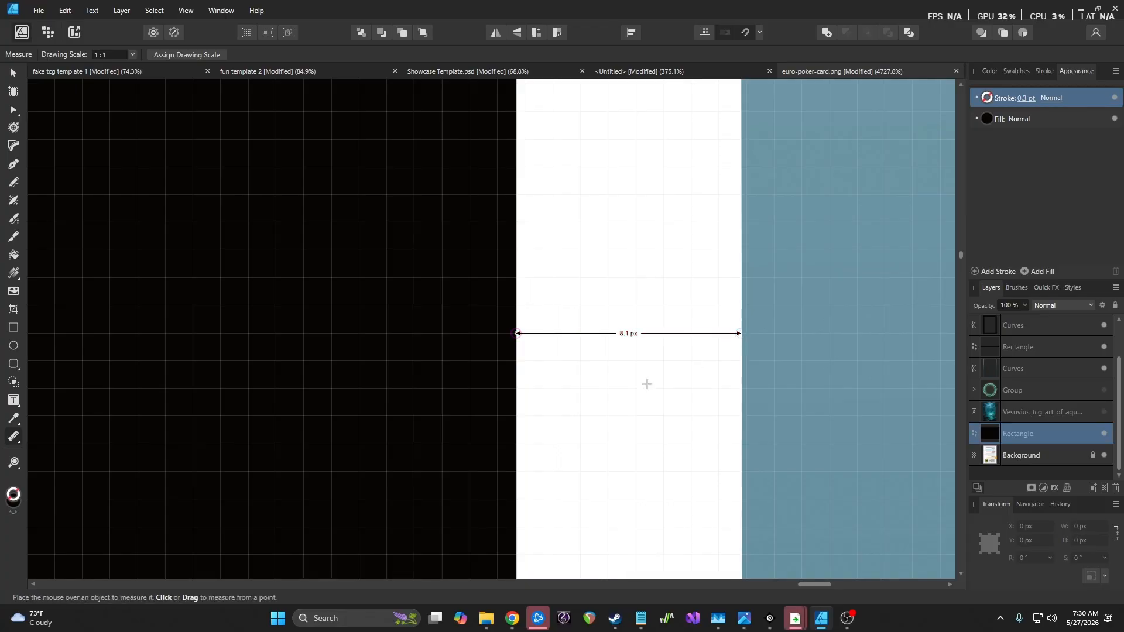
scroll(617, 383, down, 5)
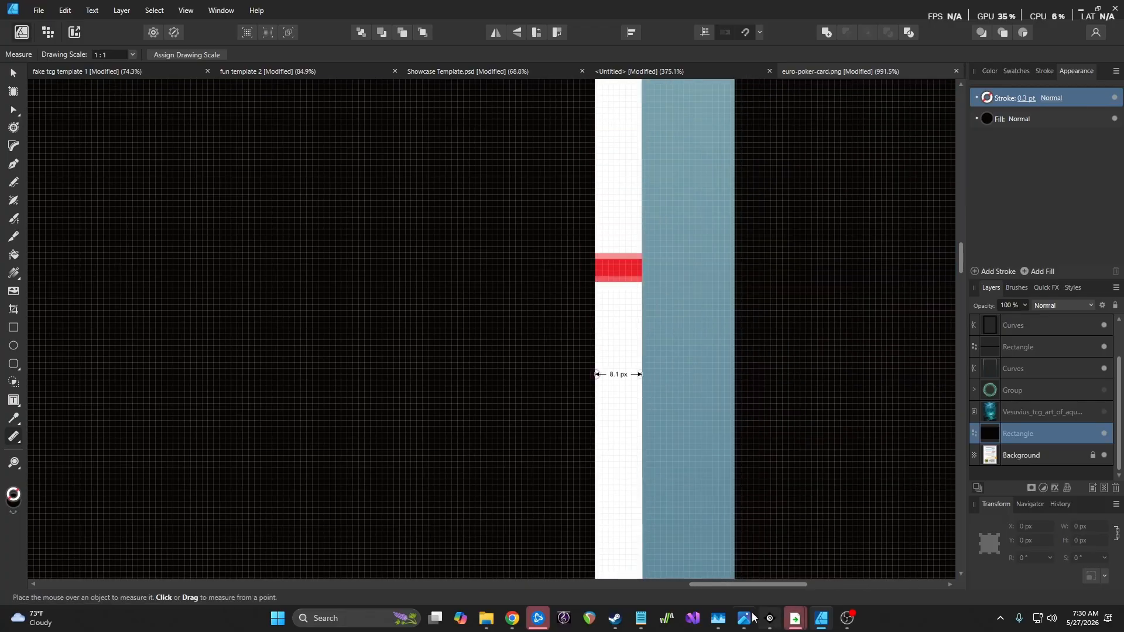
drag(734, 587, 227, 545)
scroll(334, 378, up, 6)
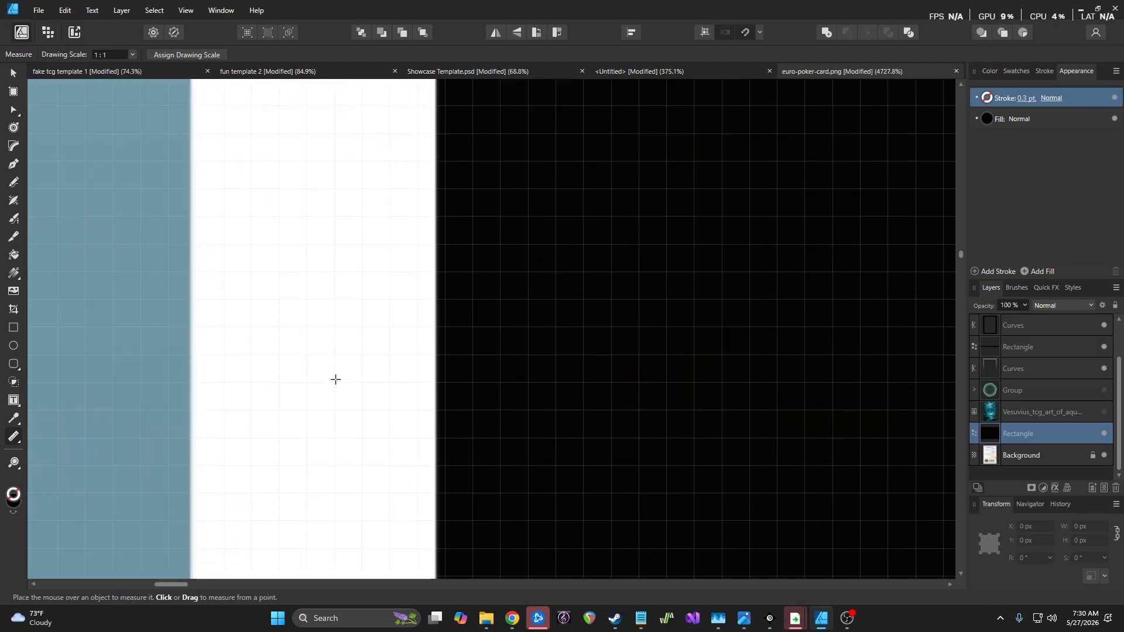
drag(459, 348, 156, 346)
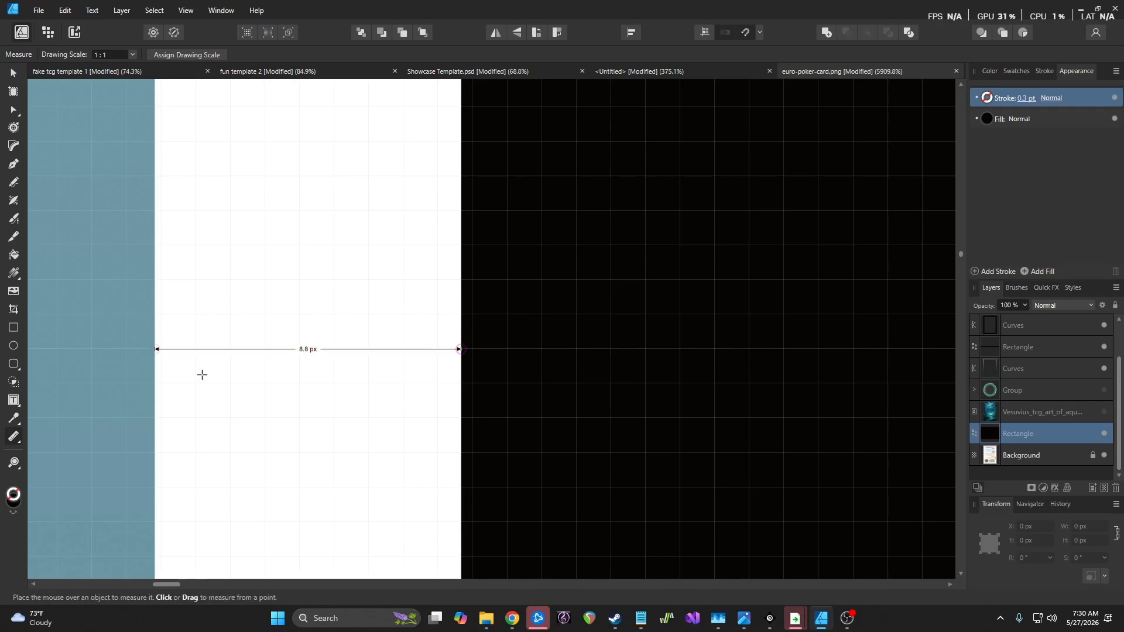
scroll(423, 473, down, 7)
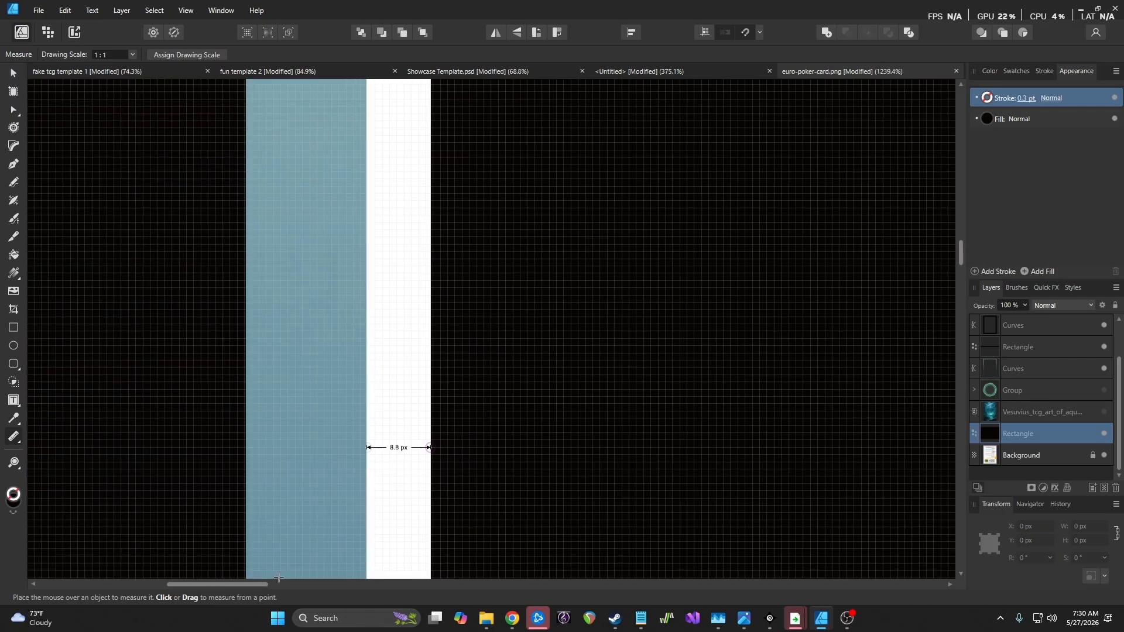
drag(267, 585, 833, 561)
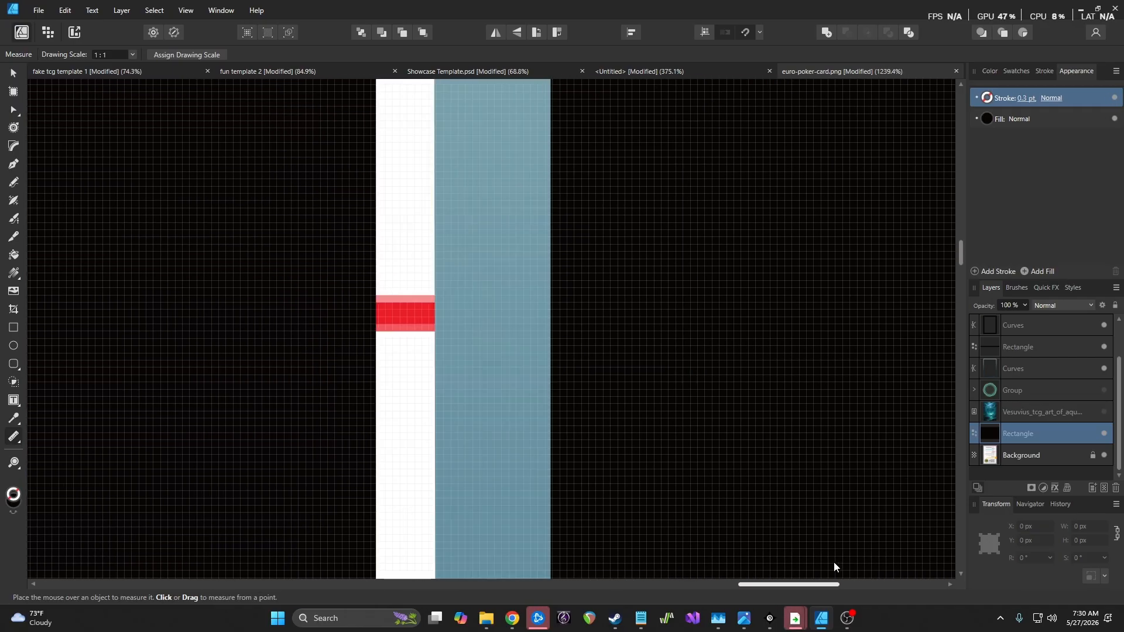
Set the black rectangle's width to 623.7 px and centre it on the vertical guide
click(13, 73)
click(1083, 527)
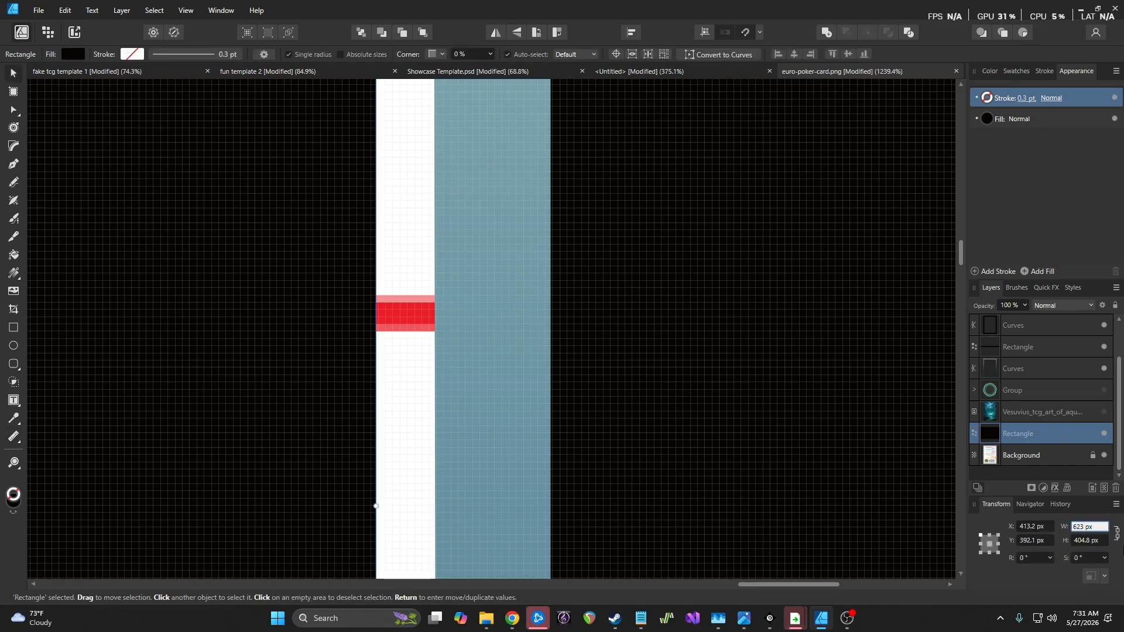
text(.7)
key(Return)
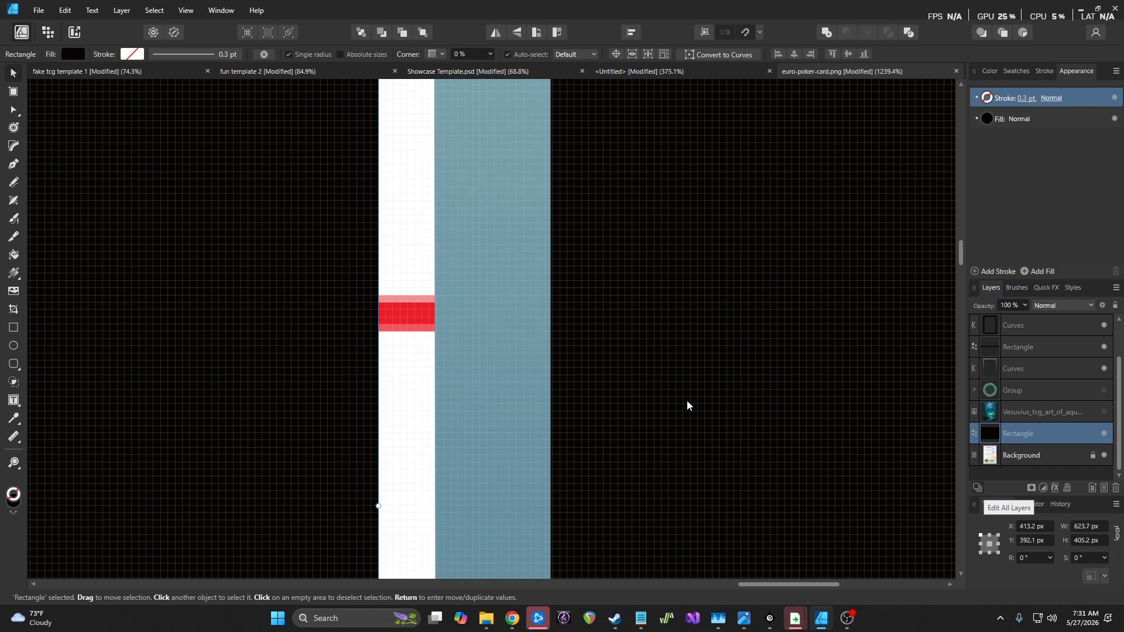
scroll(492, 358, down, 5)
scroll(492, 353, down, 4)
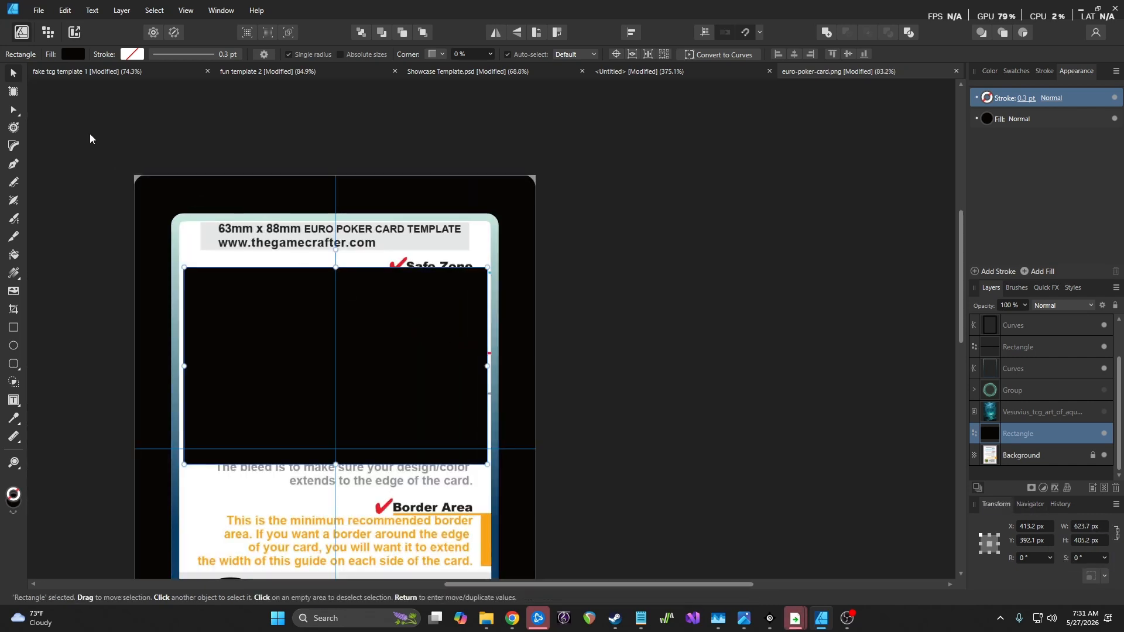
drag(392, 306, 389, 304)
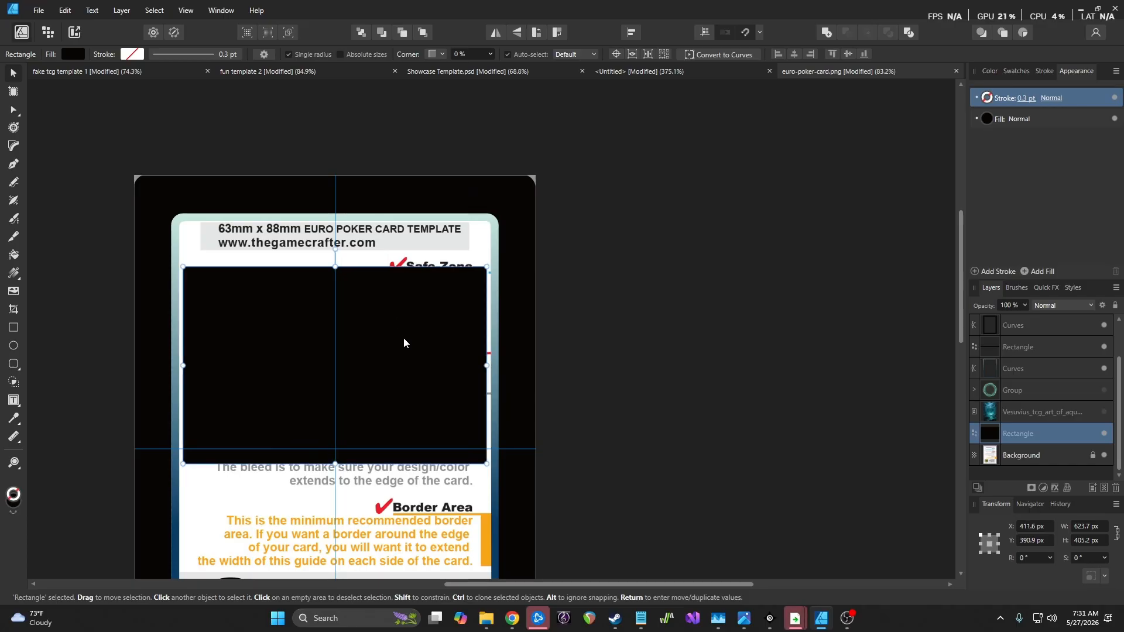
click(624, 272)
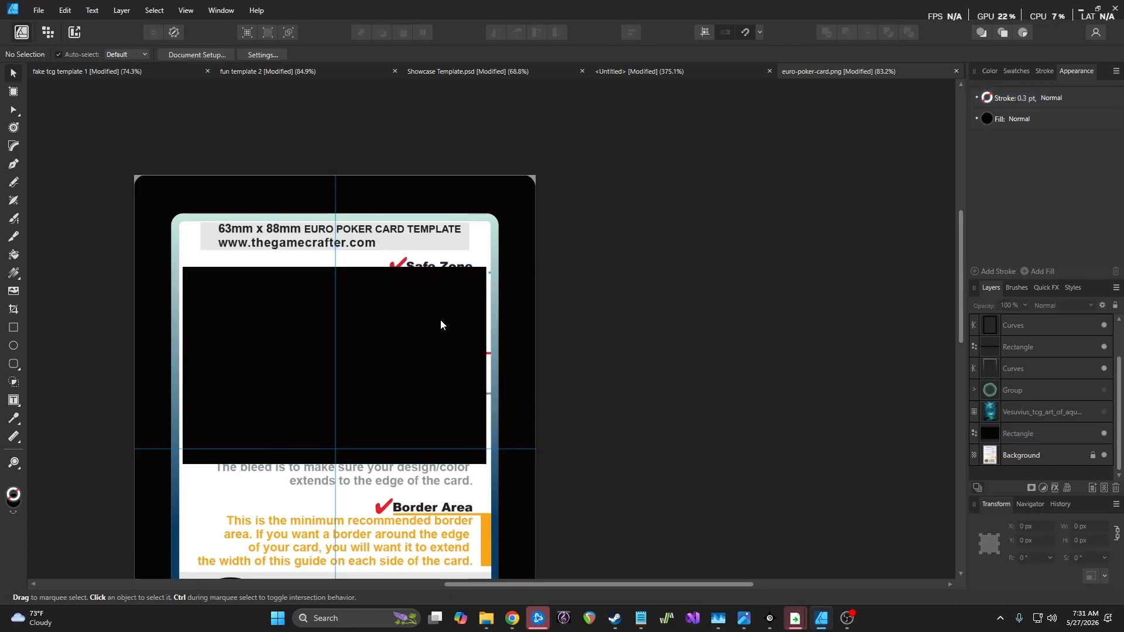
Select the black bottom bar and pull its left and right edges inward to 674.6 px wide
scroll(463, 351, up, 5)
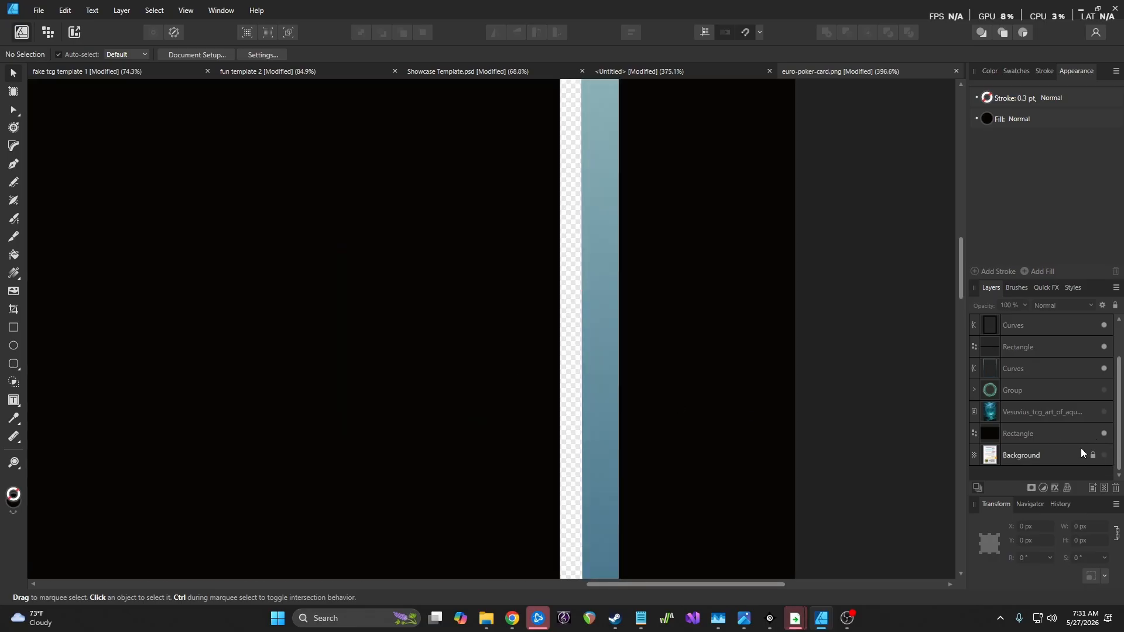
scroll(578, 369, down, 6)
scroll(485, 351, up, 2)
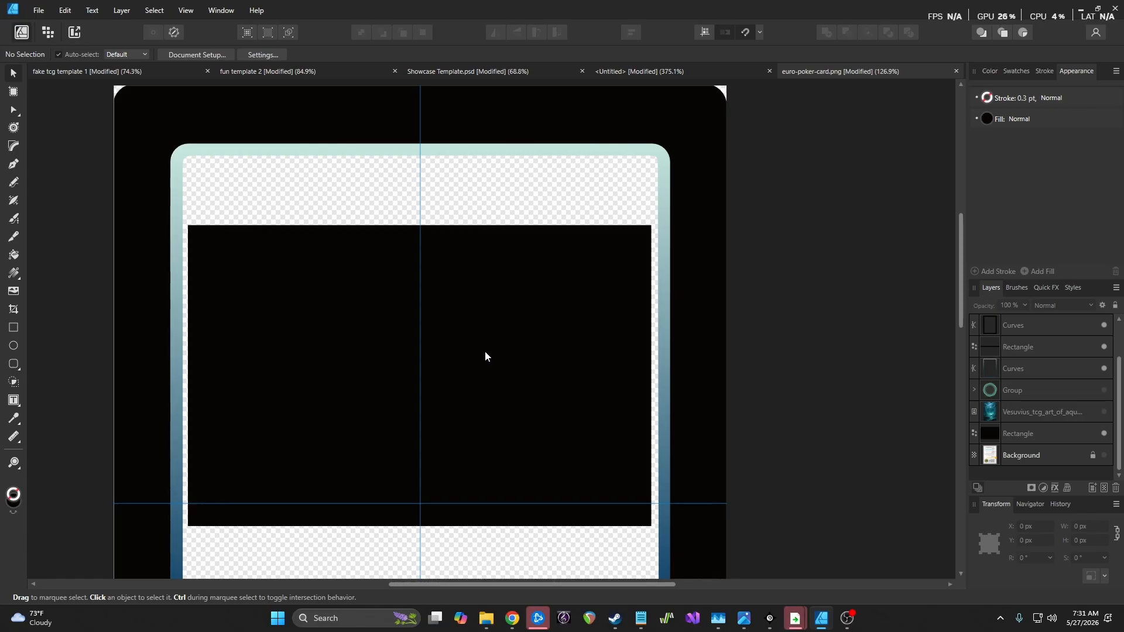
scroll(477, 350, down, 1)
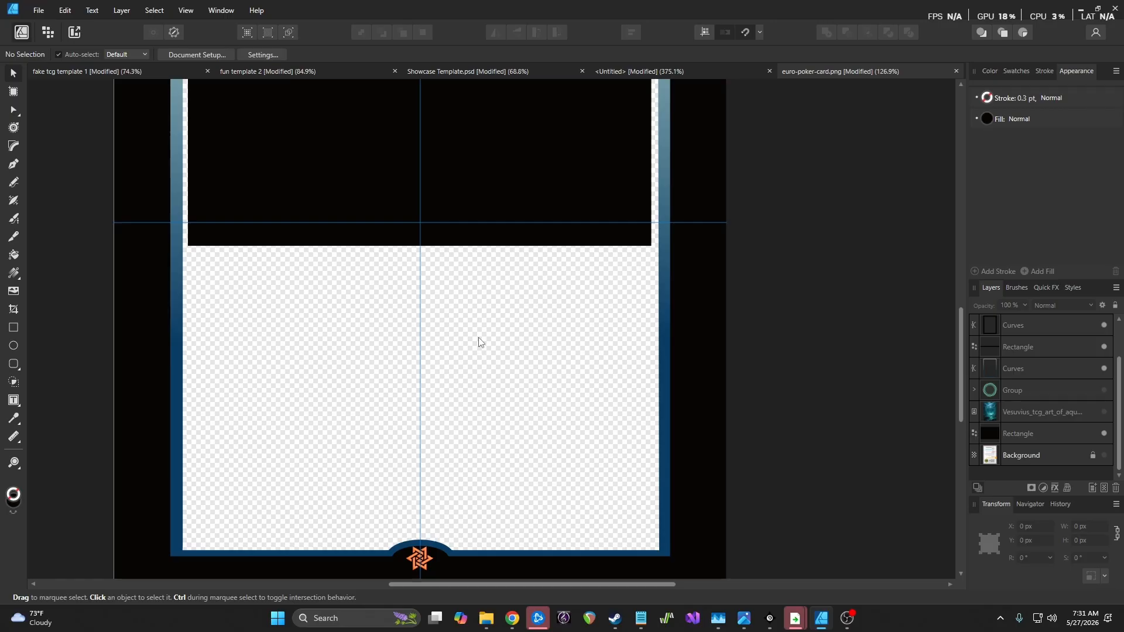
scroll(464, 396, down, 3)
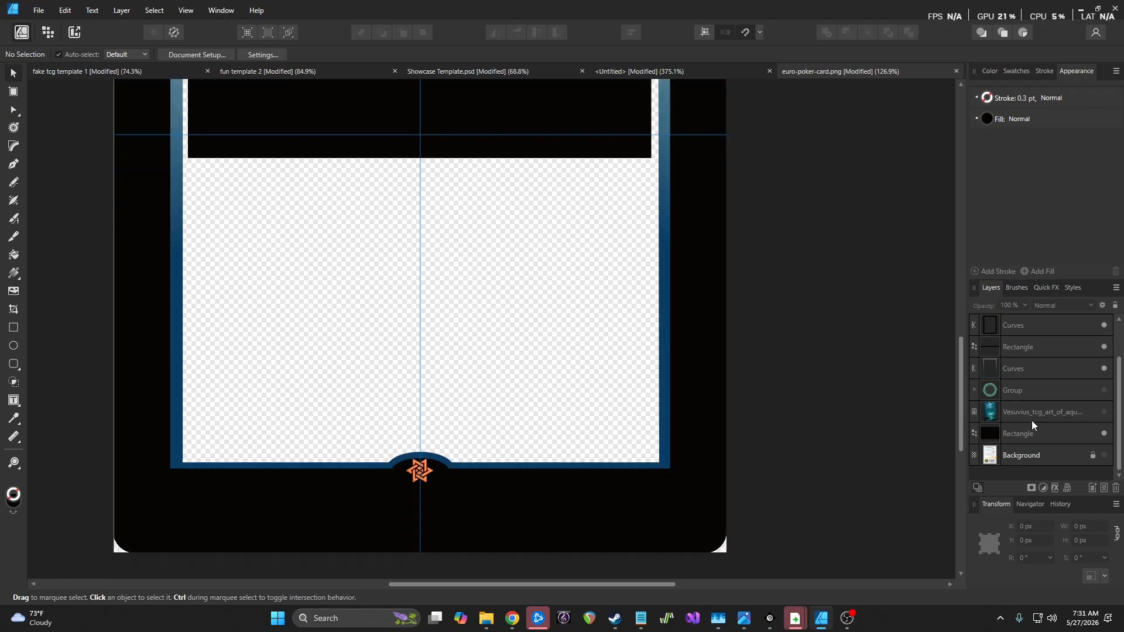
scroll(1051, 426, up, 1)
click(1031, 396)
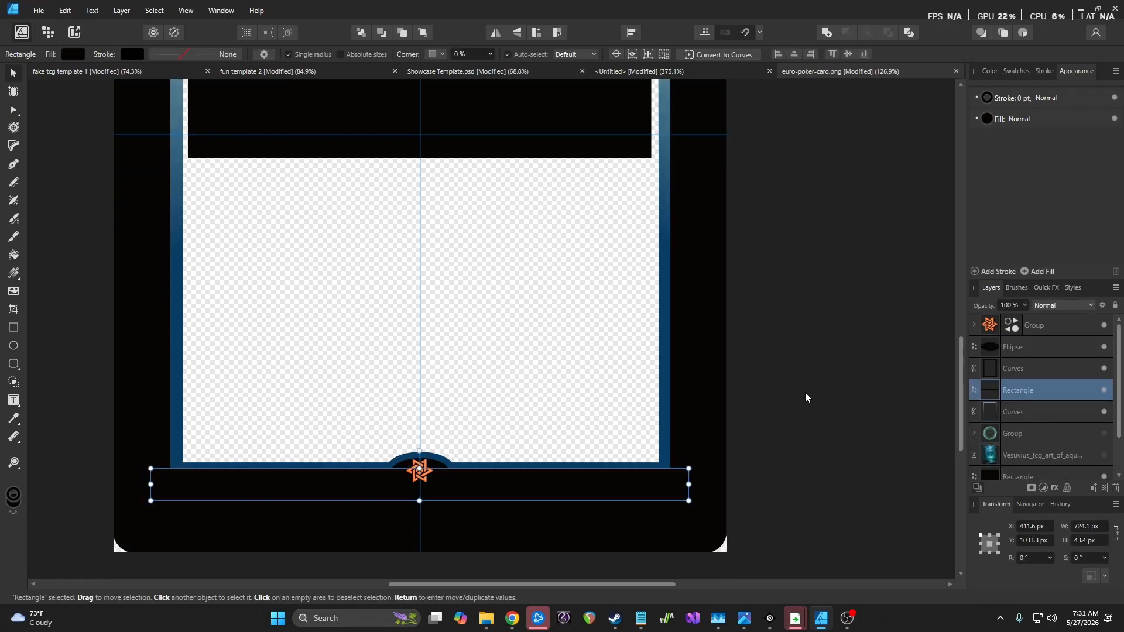
scroll(153, 464, up, 3)
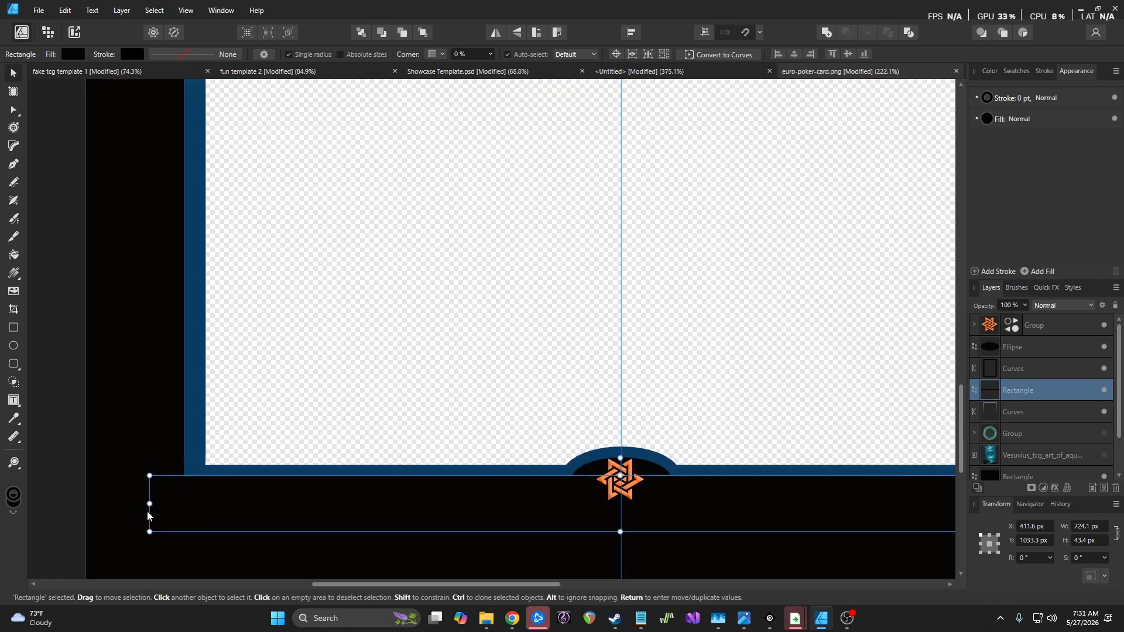
drag(150, 504, 185, 504)
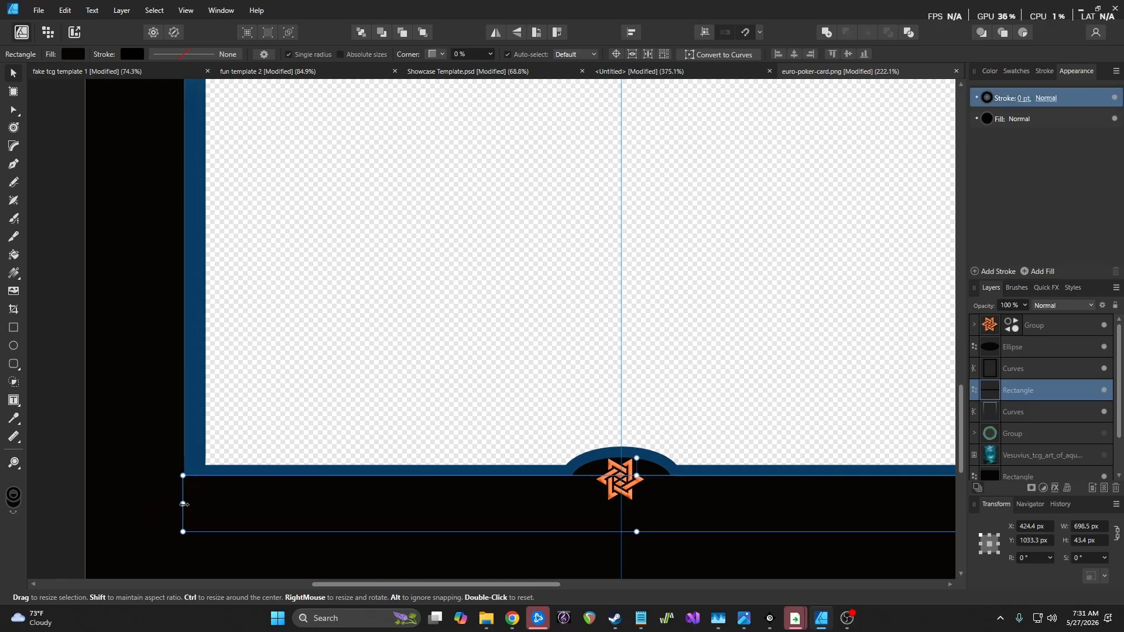
drag(425, 585, 576, 593)
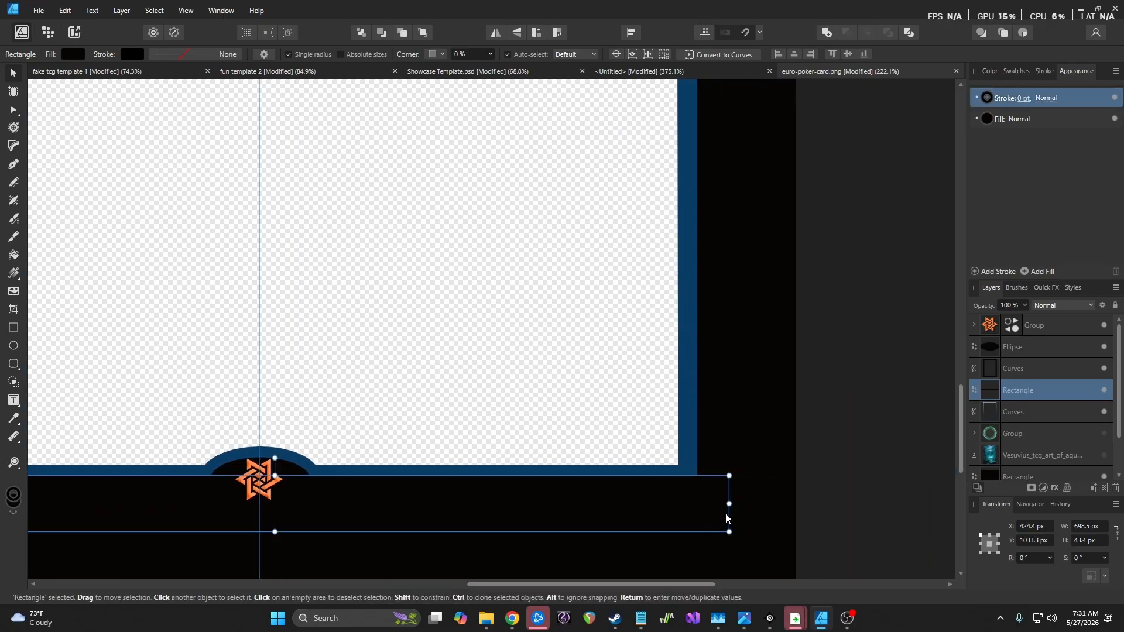
drag(729, 504, 698, 504)
scroll(713, 488, down, 3)
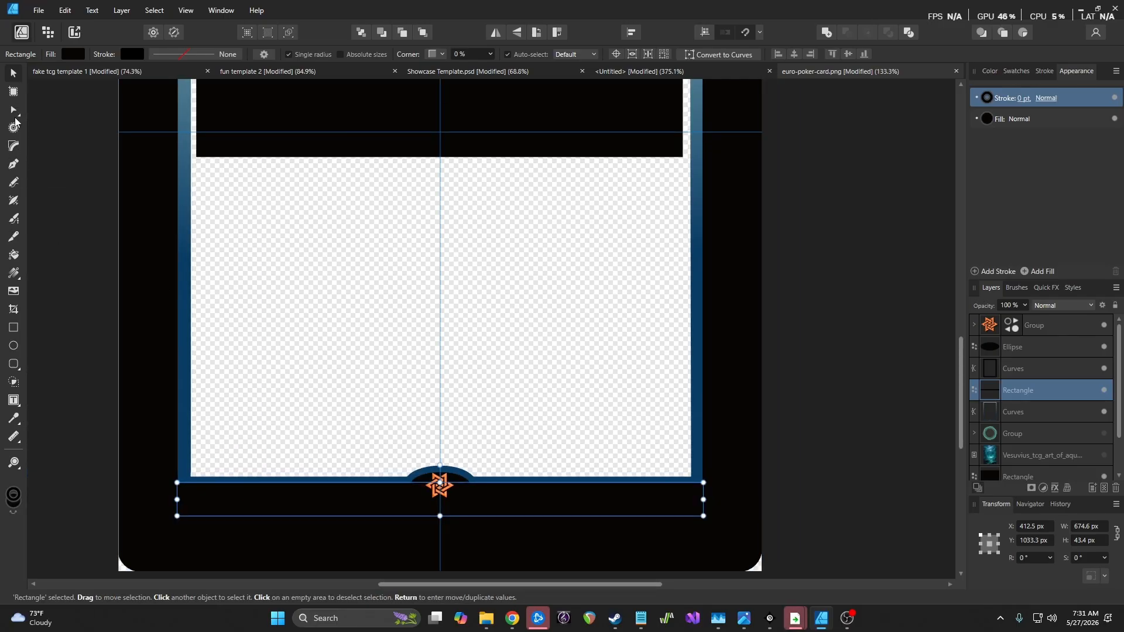
Try a corner radius on the bottom bar's top-right corner with the Corner tool
click(14, 146)
scroll(720, 484, up, 3)
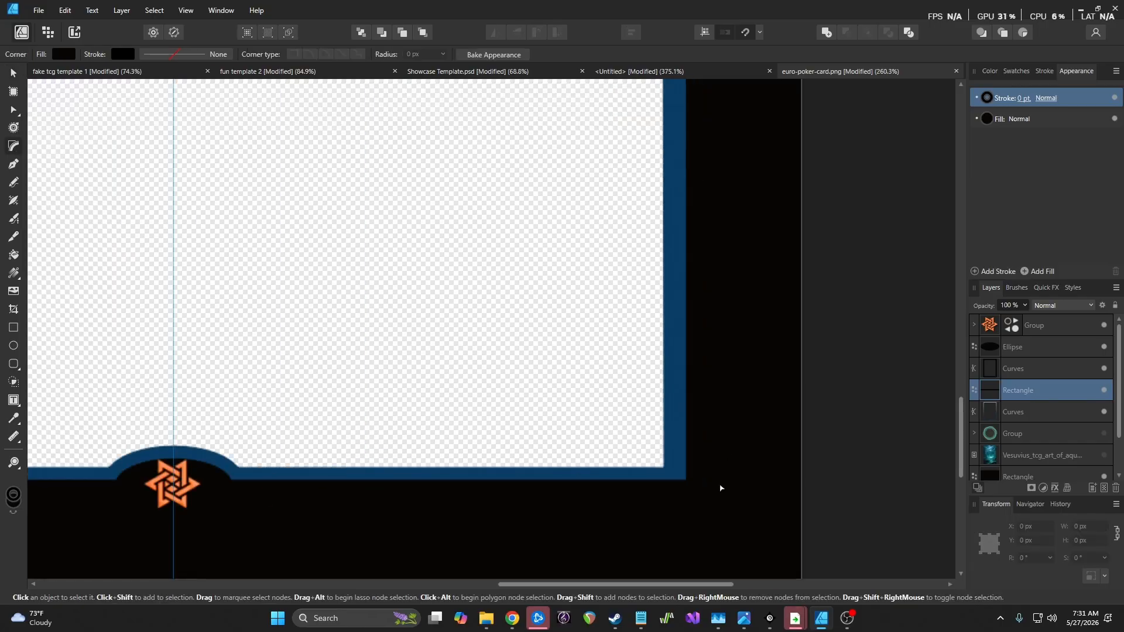
drag(676, 470, 718, 493)
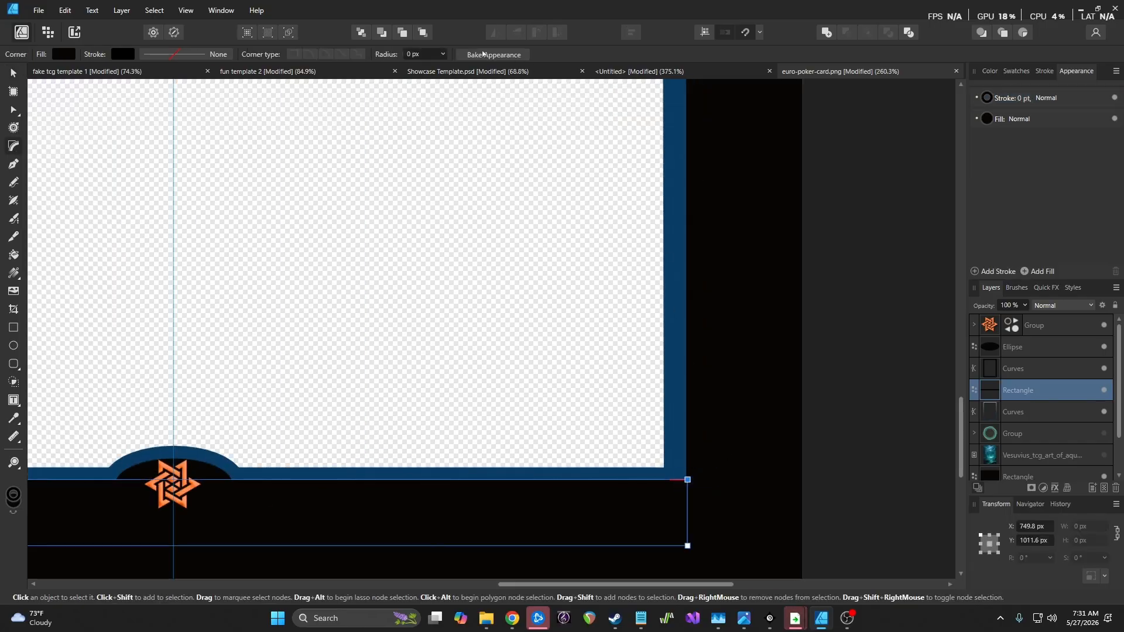
click(442, 55)
drag(447, 66, 419, 58)
right_click(1076, 390)
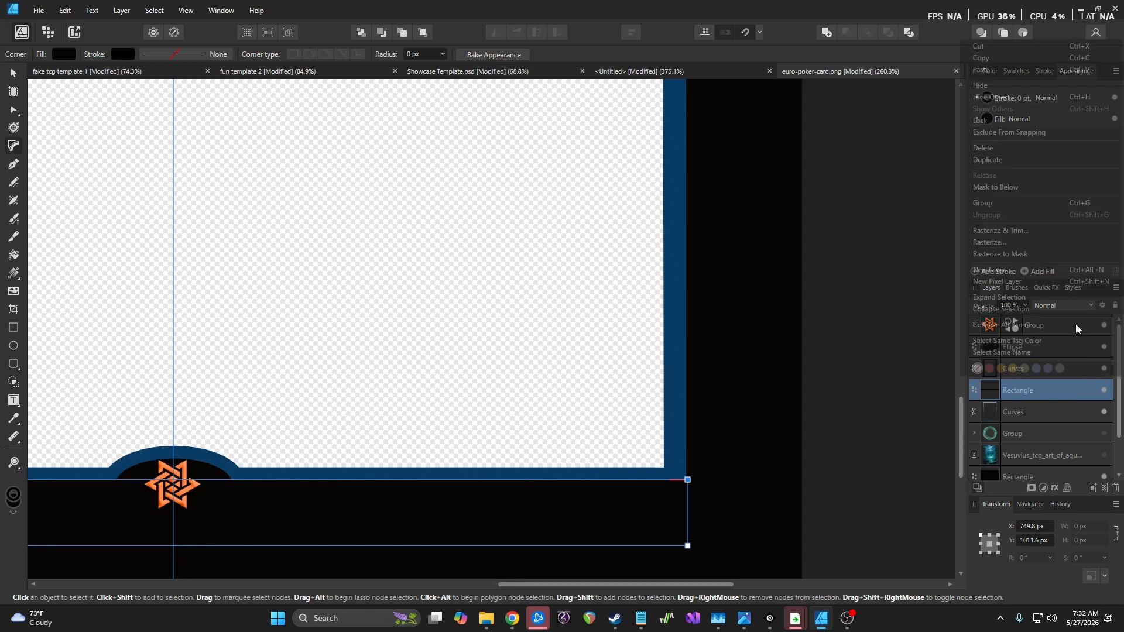
click(122, 10)
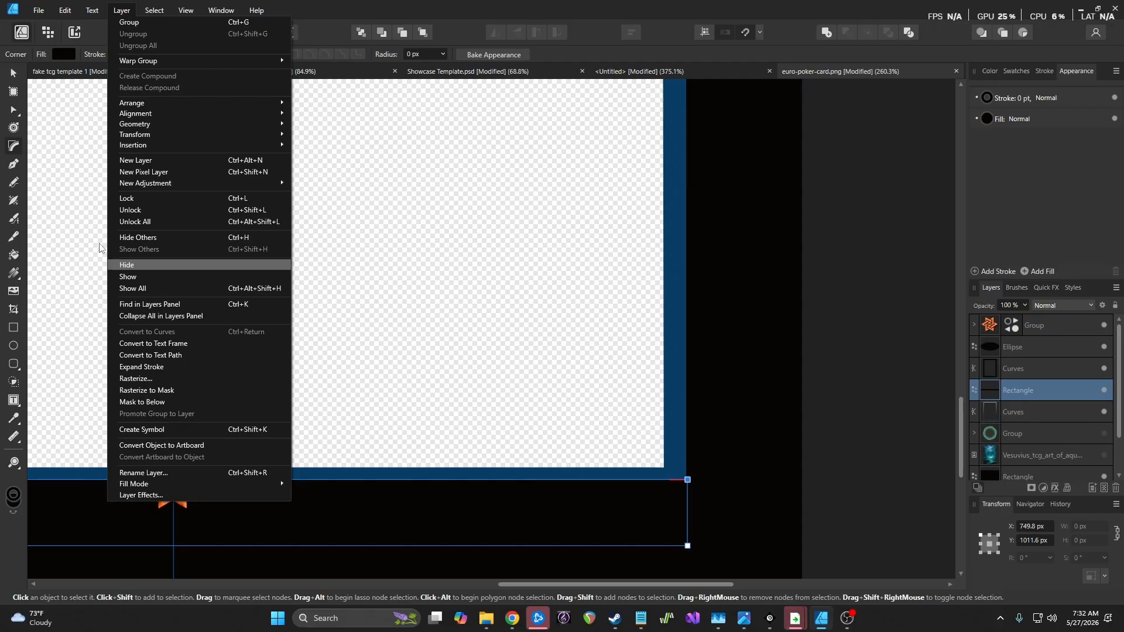
Convert the bottom bar to curves, test raising its top-right node, then undo to the straight shape
click(5, 117)
click(14, 110)
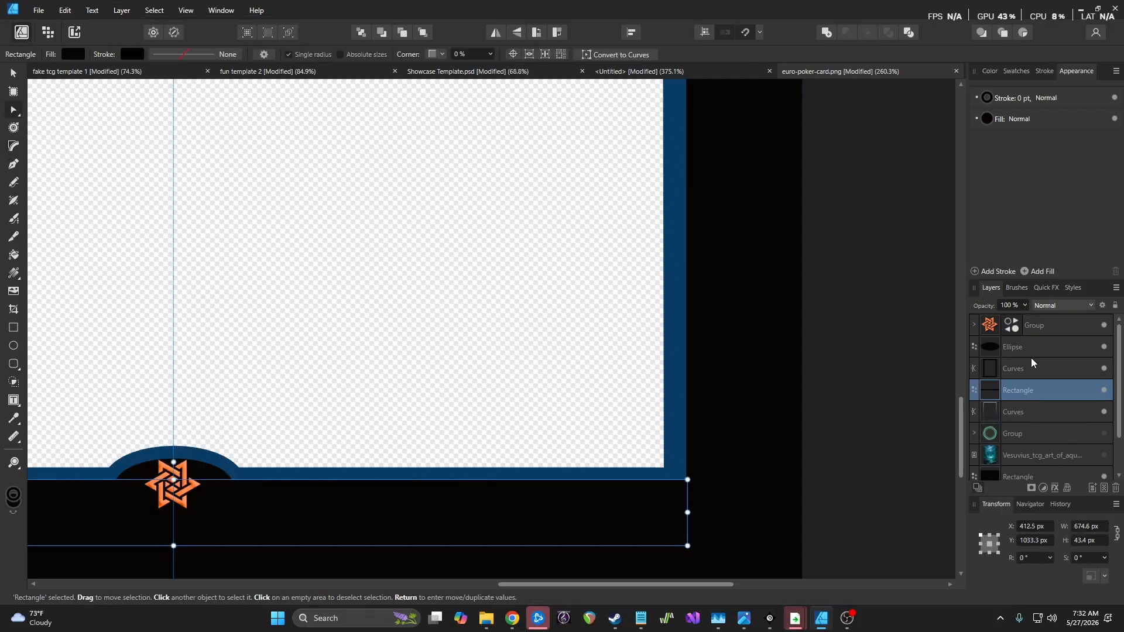
click(122, 10)
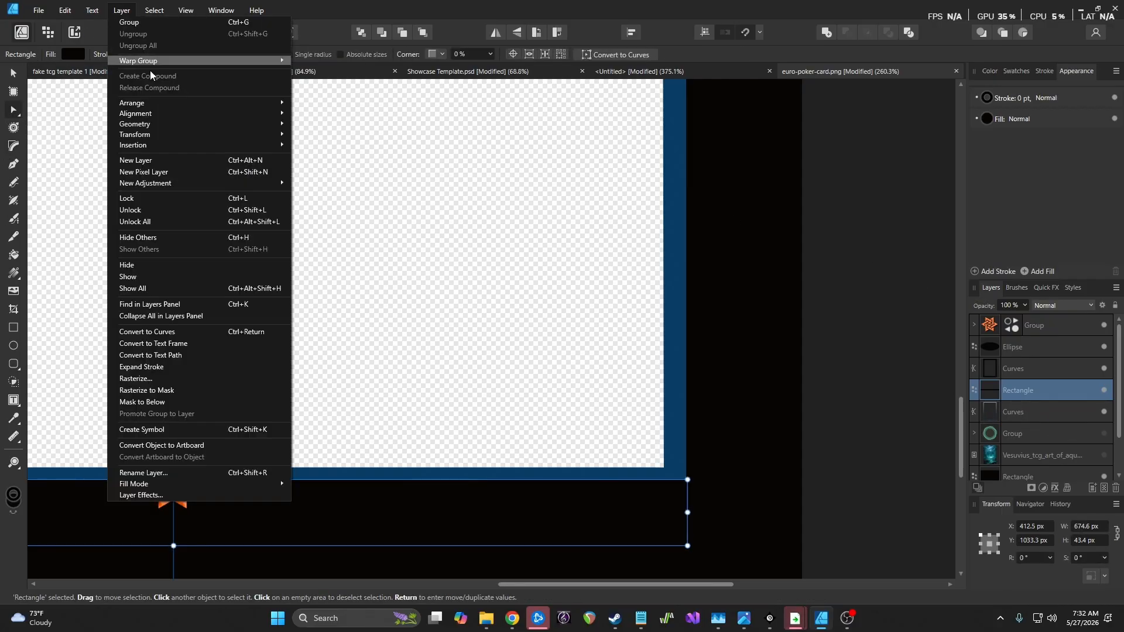
click(215, 332)
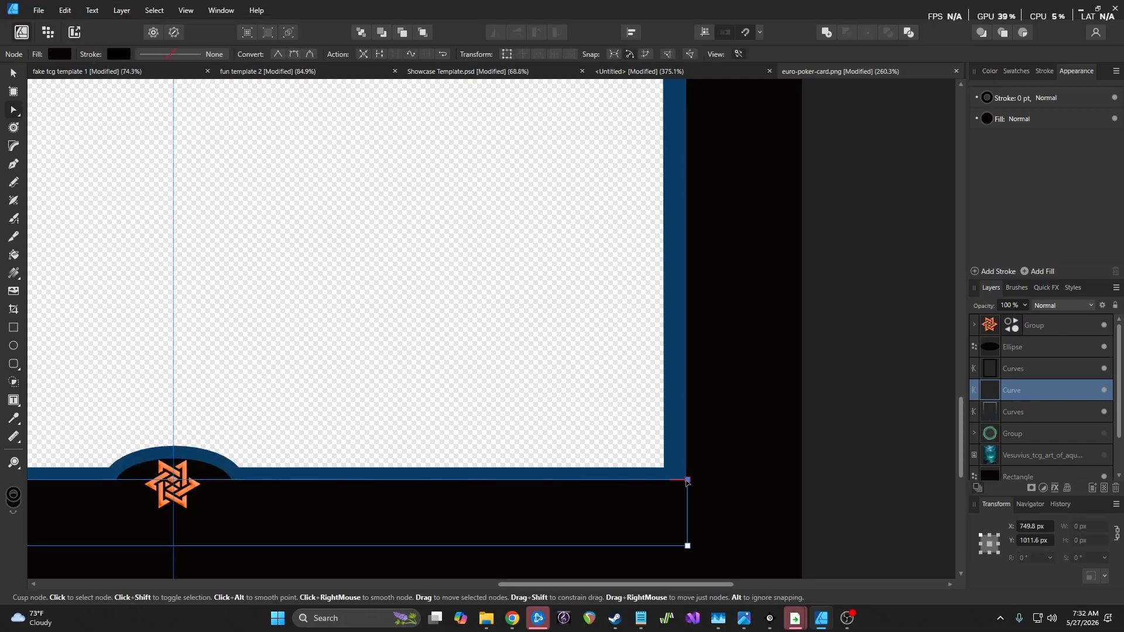
drag(687, 479, 686, 453)
key(ctrl+z)
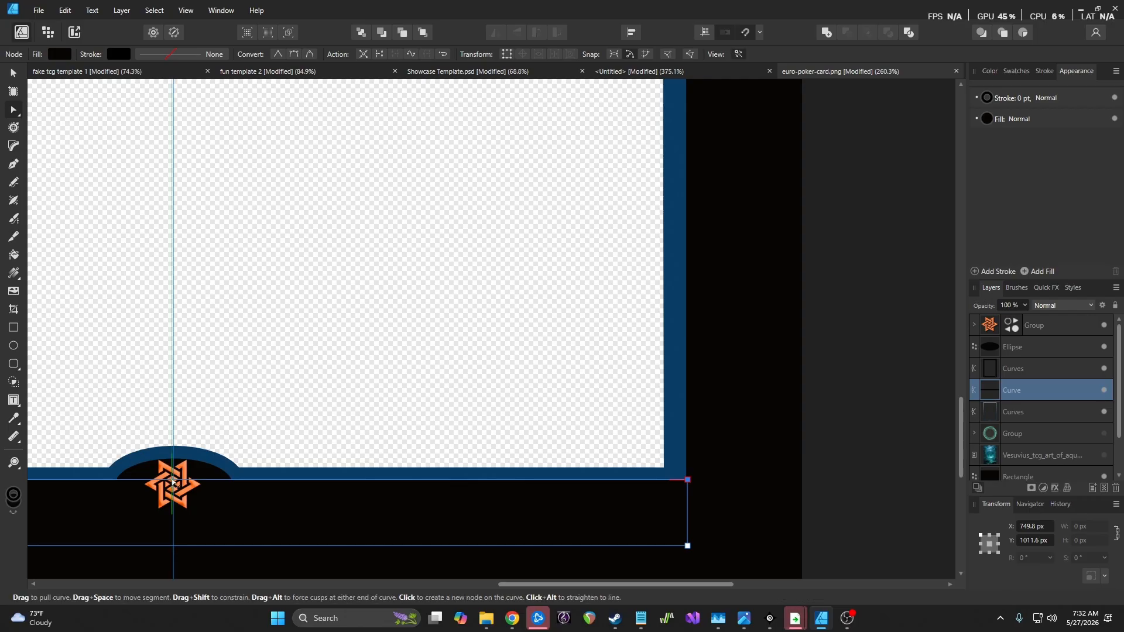
mouse_move(688, 480)
mouse_down()
mouse_move(684, 447)
mouse_move(680, 469)
mouse_move(704, 460)
mouse_move(715, 485)
mouse_move(808, 509)
mouse_move(704, 484)
mouse_up()
key(ctrl+z)
key(ctrl+z)
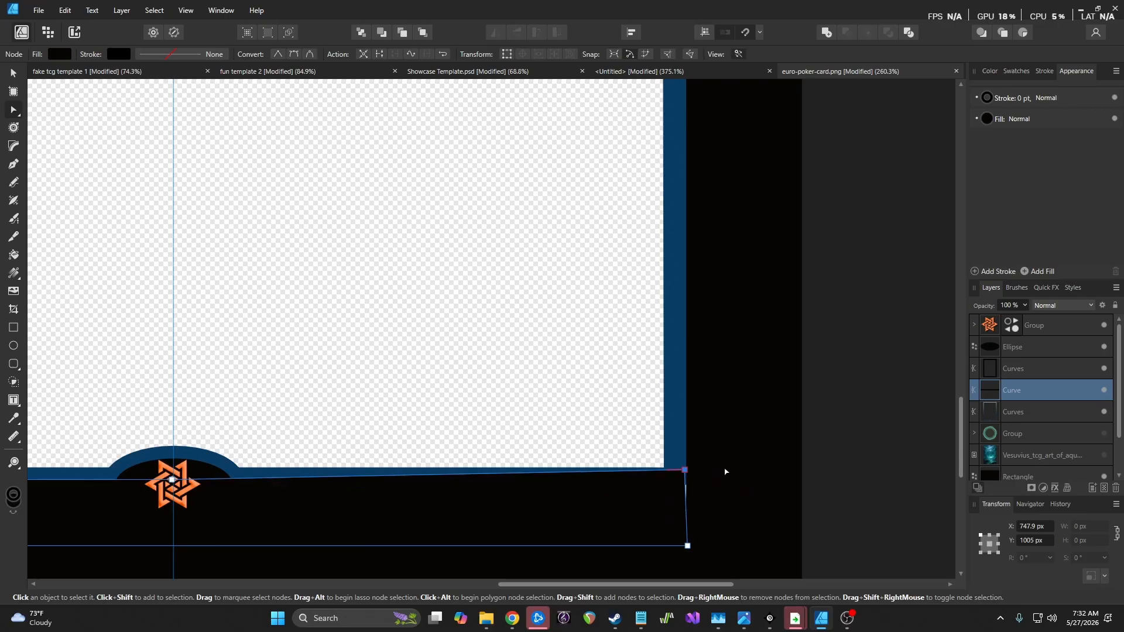
scroll(725, 472, down, 5)
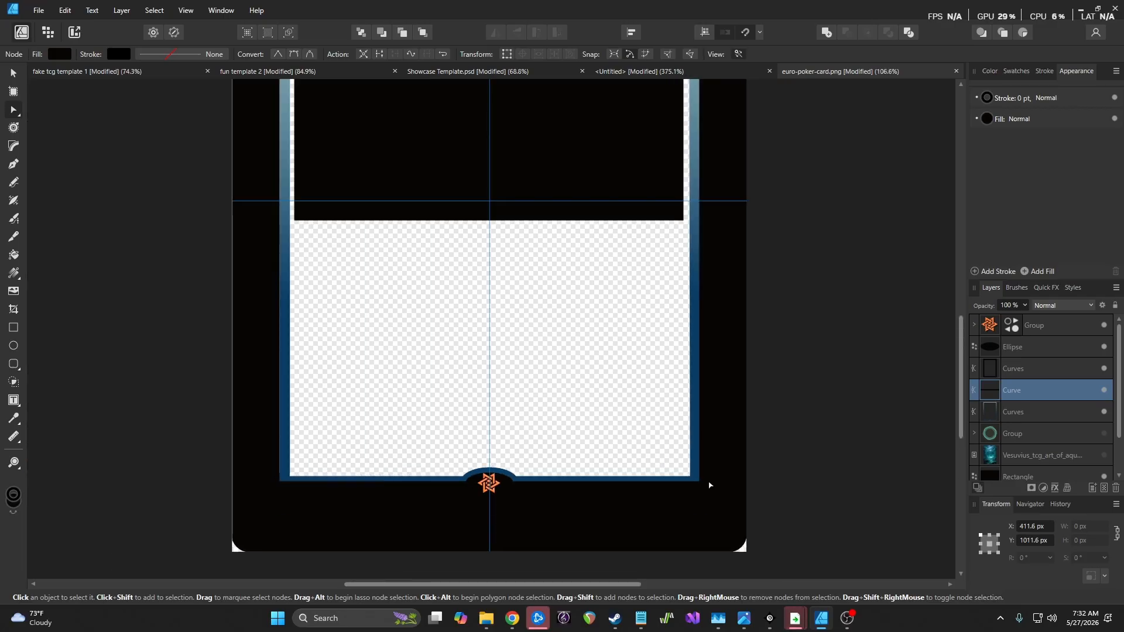
Turn on the swirl emblem group's visibility in Layers and select it at the card's top-left
click(727, 434)
click(12, 74)
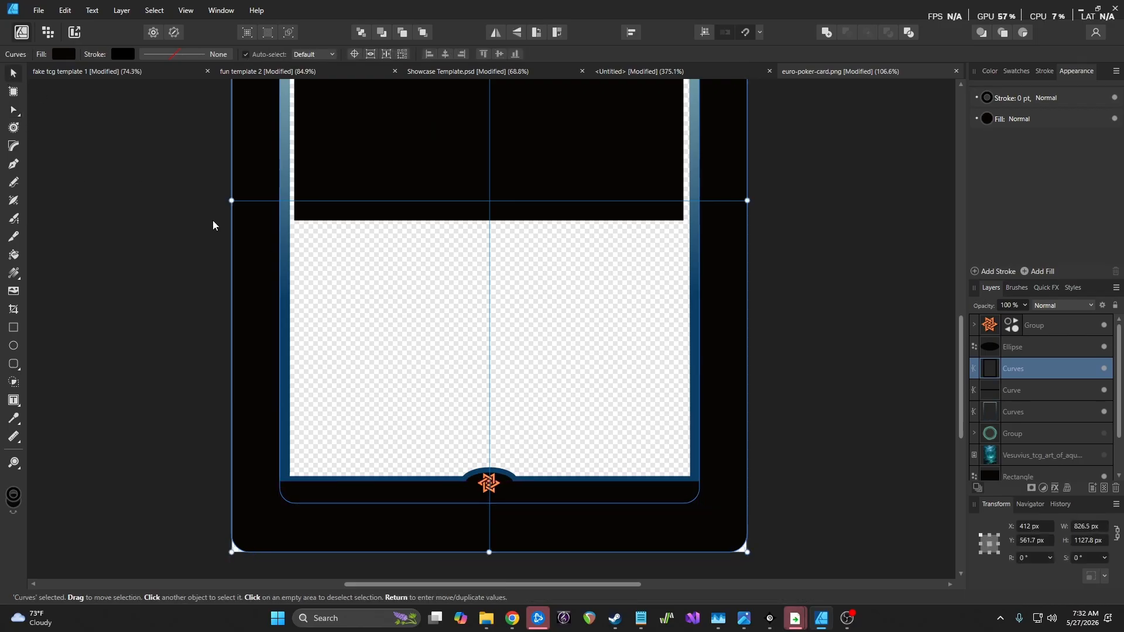
click(208, 342)
scroll(322, 439, up, 5)
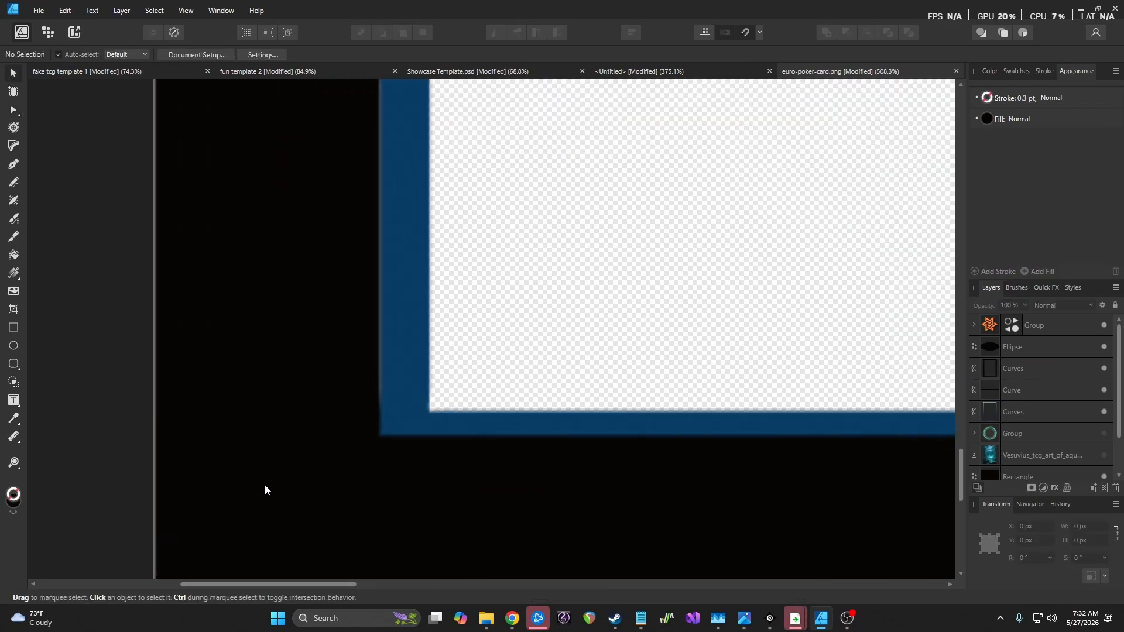
scroll(352, 440, up, 4)
scroll(427, 407, down, 10)
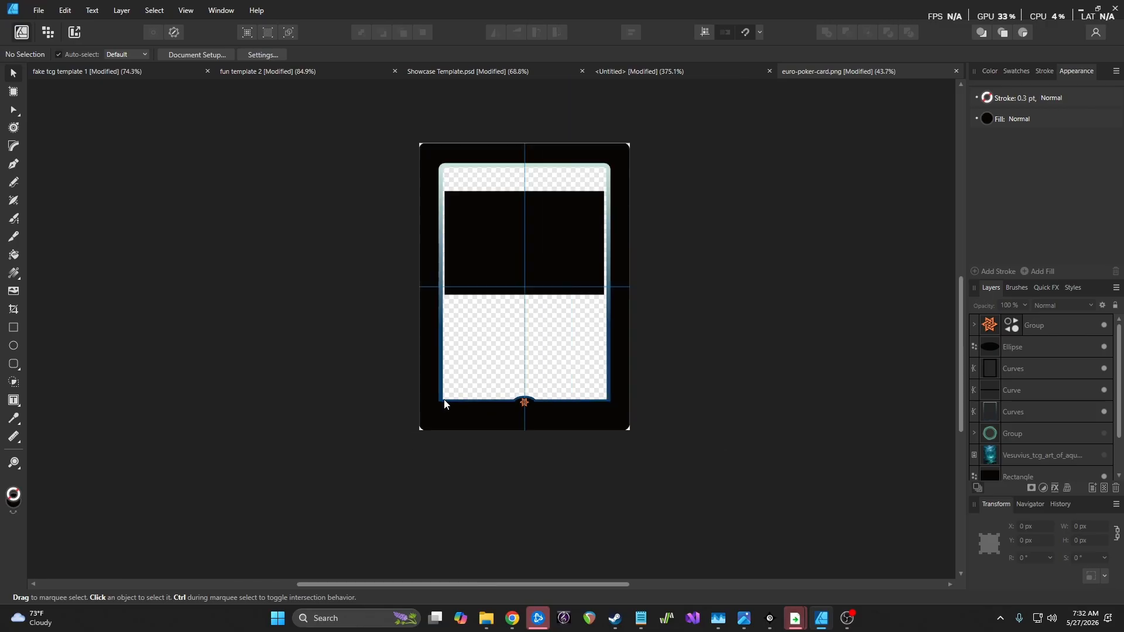
scroll(577, 328, up, 4)
scroll(568, 286, down, 3)
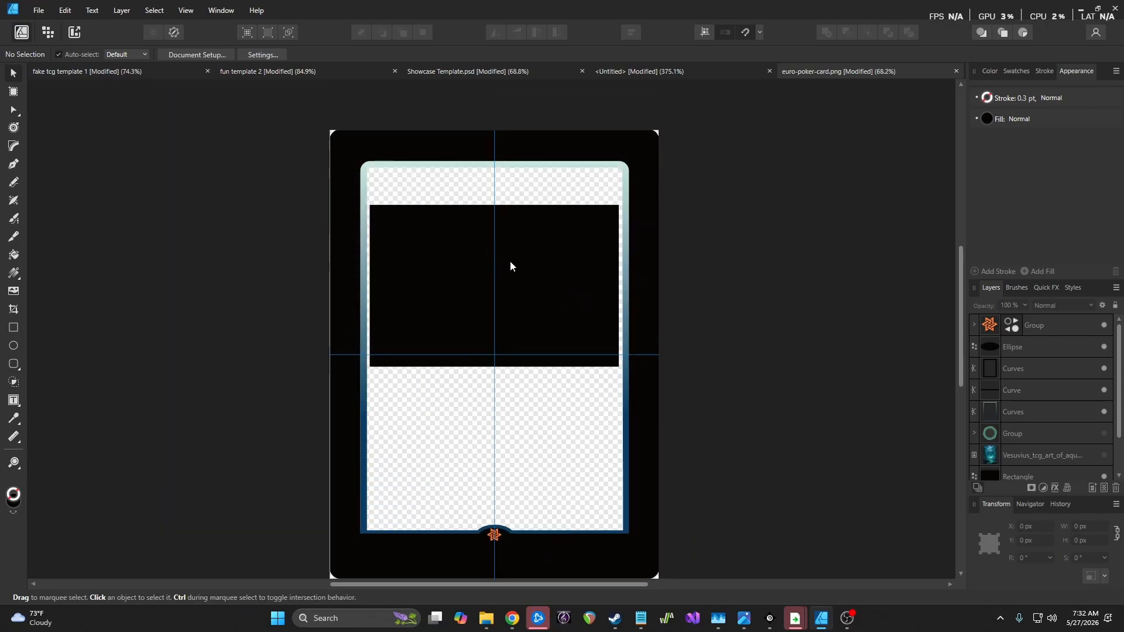
click(1104, 433)
click(440, 242)
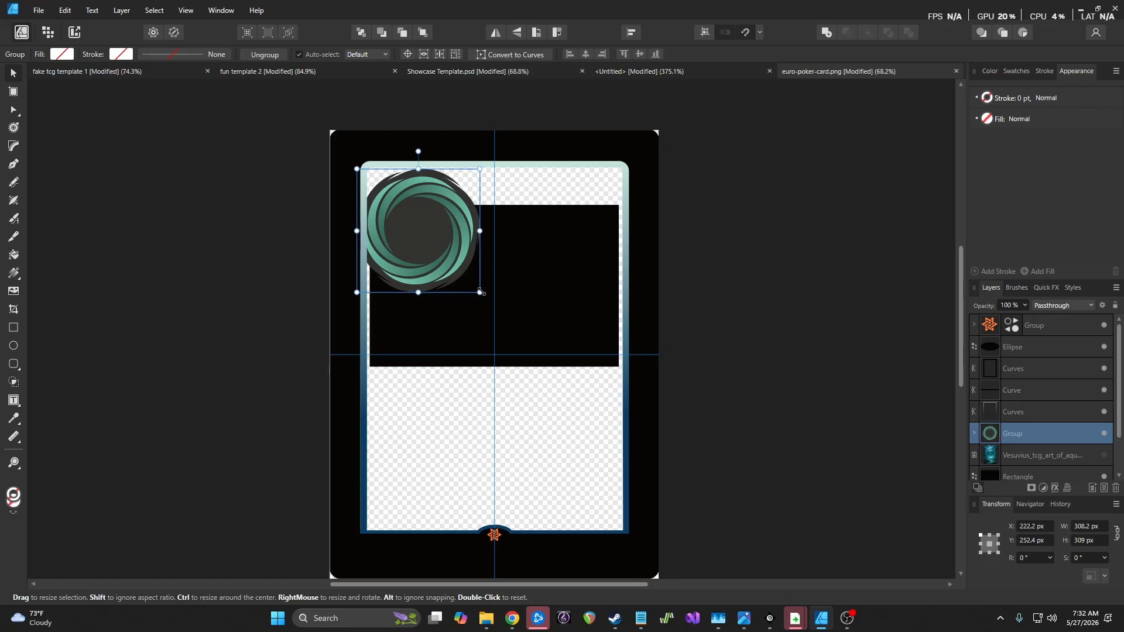
Resize the swirl emblem through trial widths of 309, 200 and 150 px
mouse_move(481, 292)
mouse_down()
mouse_move(384, 203)
mouse_move(351, 193)
mouse_move(502, 209)
mouse_move(481, 292)
mouse_up()
scroll(532, 374, up, 4)
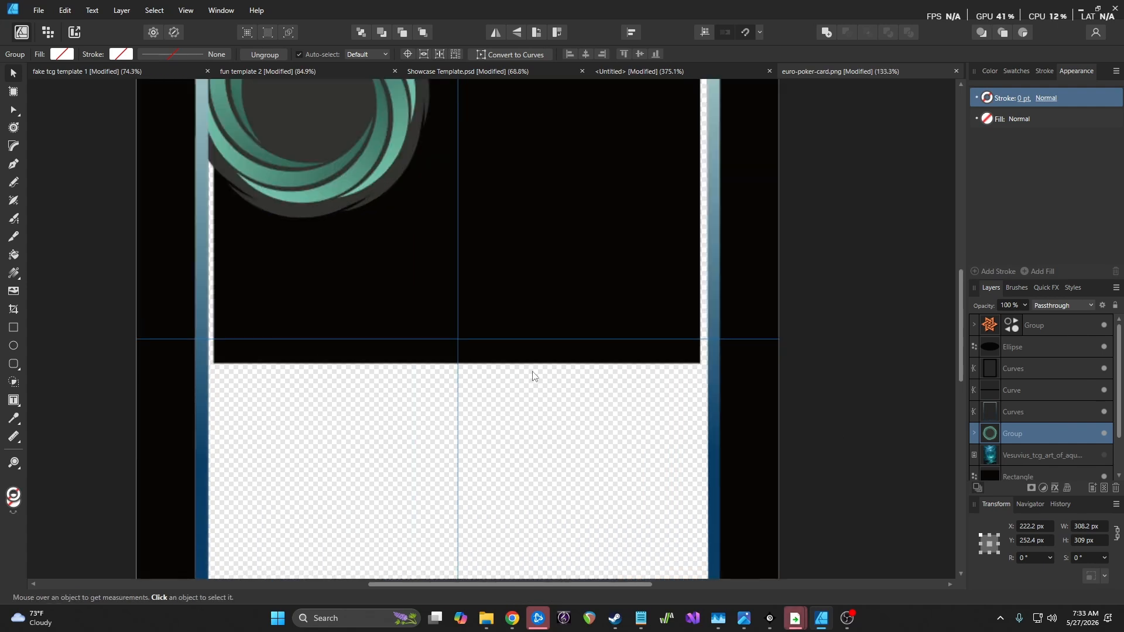
click(1100, 527)
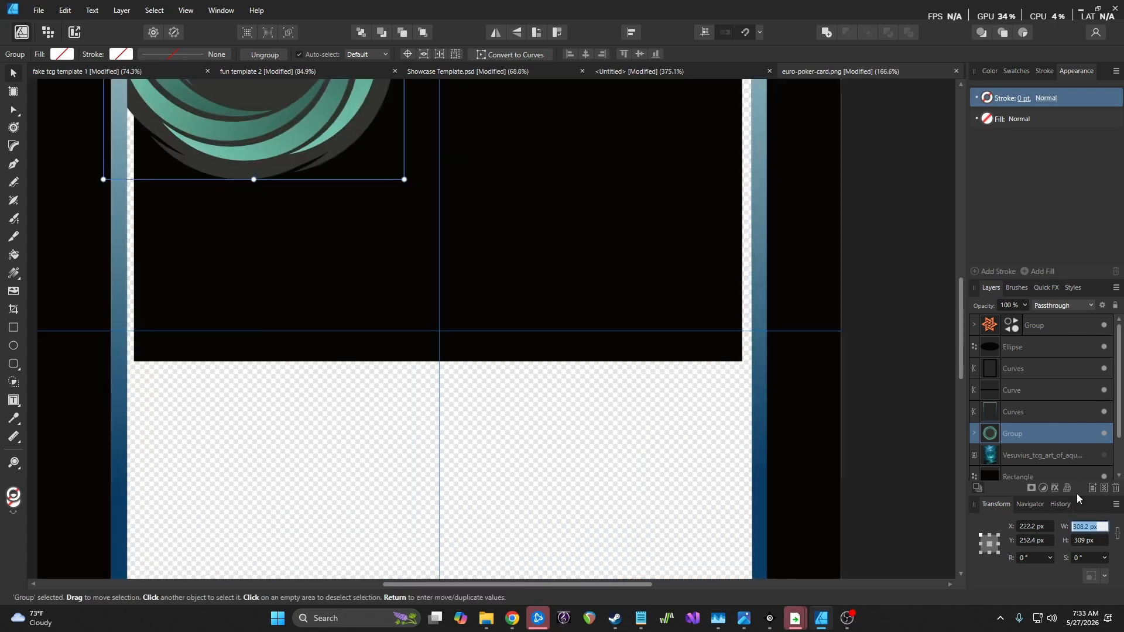
text(309)
key(Return)
scroll(482, 340, up, 3)
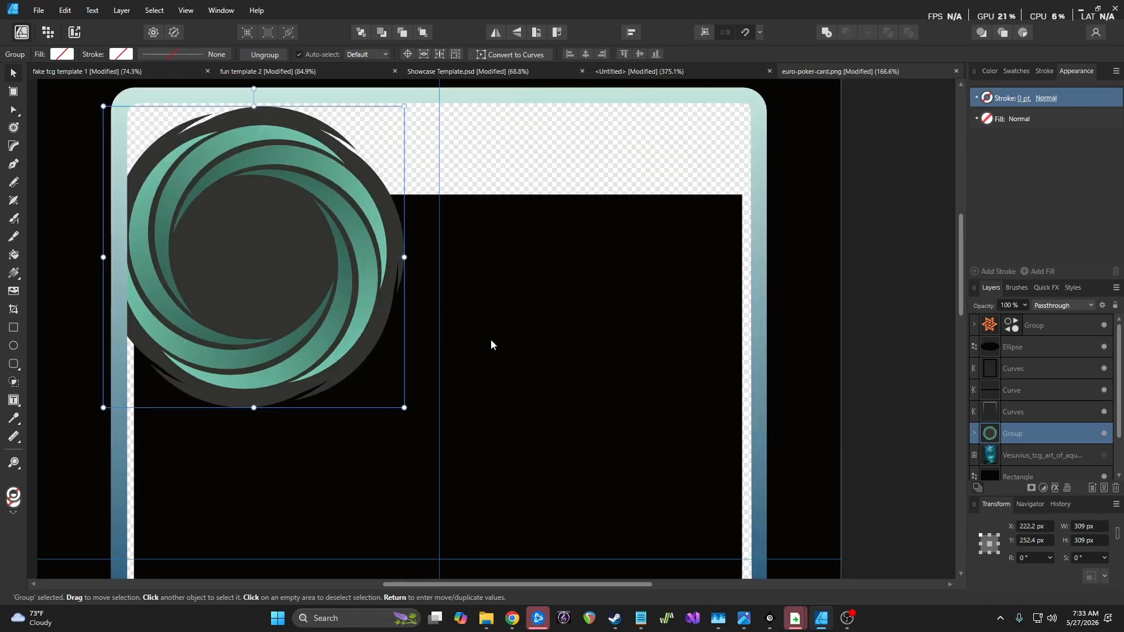
click(1111, 526)
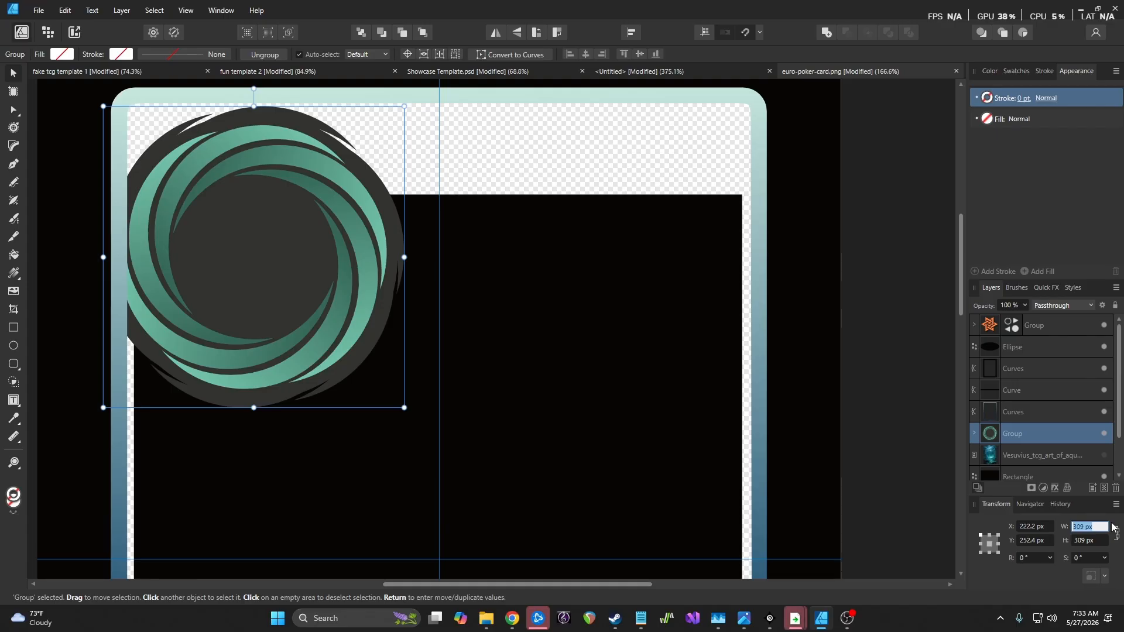
text(200)
key(Return)
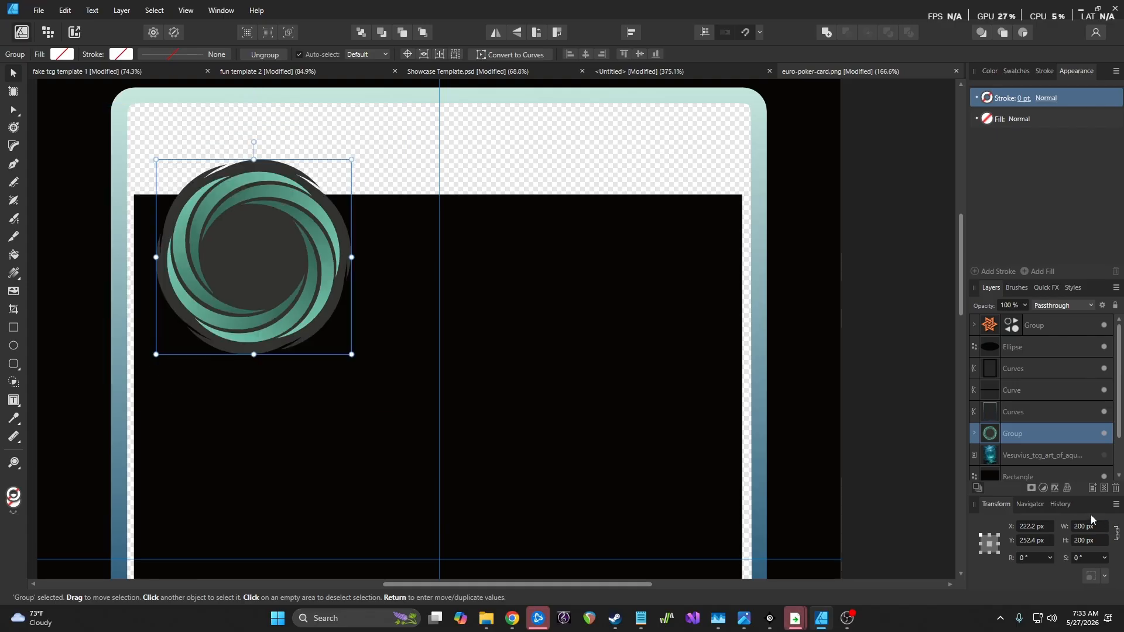
click(1075, 526)
text(150)
key(Return)
Move the emblem into the card's top-left corner and set its width to 80 px
drag(248, 255, 211, 187)
scroll(202, 223, up, 1)
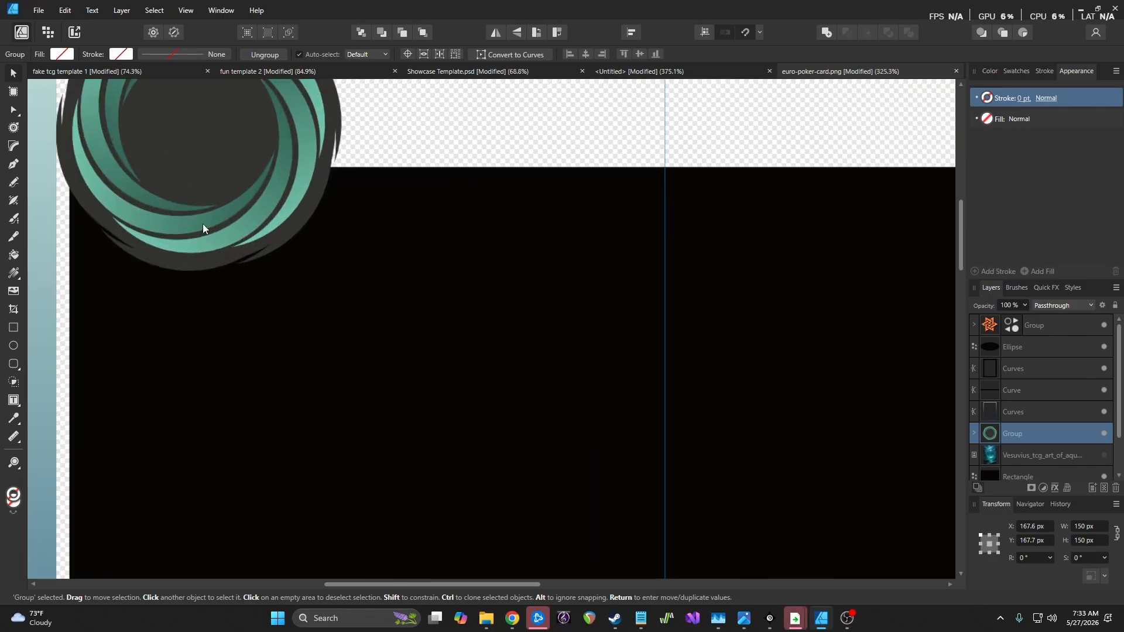
scroll(203, 223, down, 3)
scroll(203, 223, up, 2)
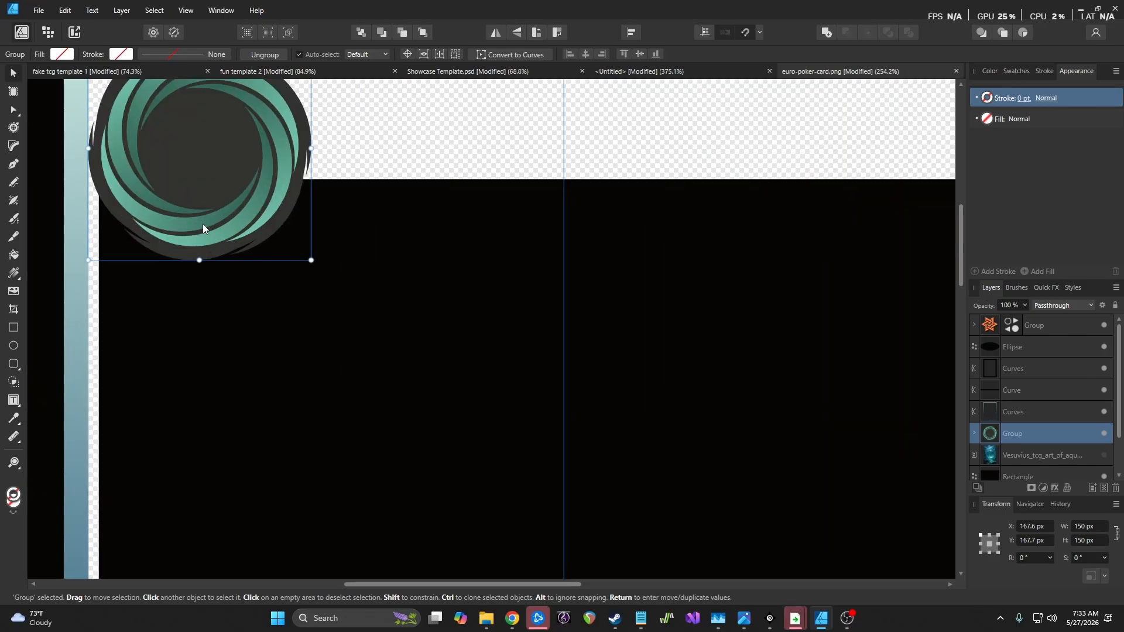
click(1099, 527)
text(80)
key(Return)
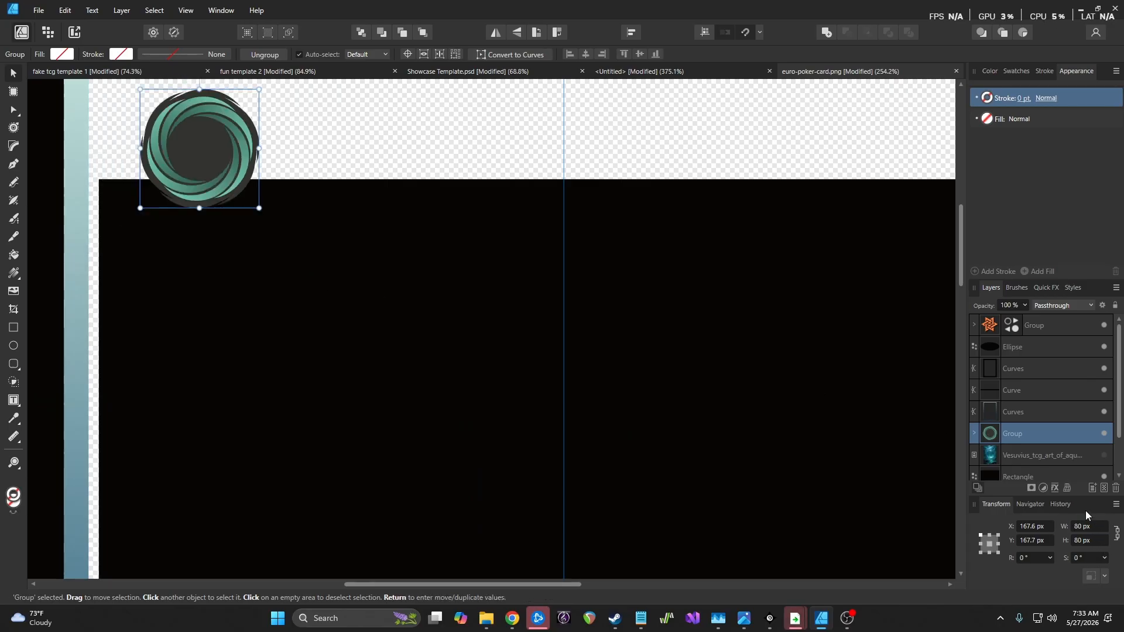
scroll(278, 251, down, 5)
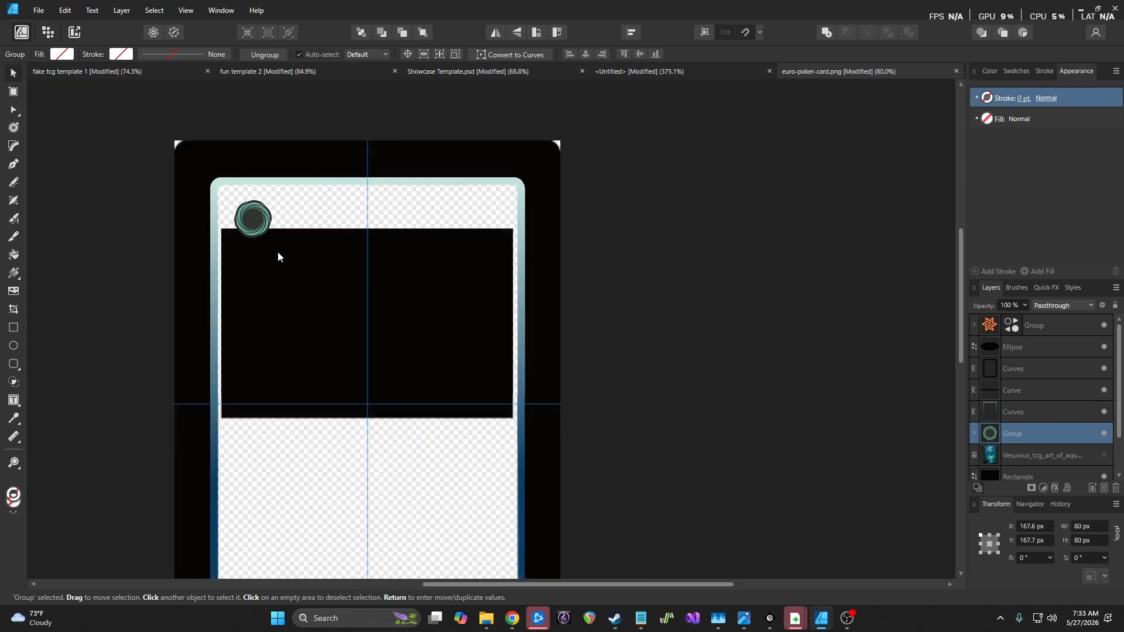
Nudge the black art-window rectangle slightly downward
click(443, 311)
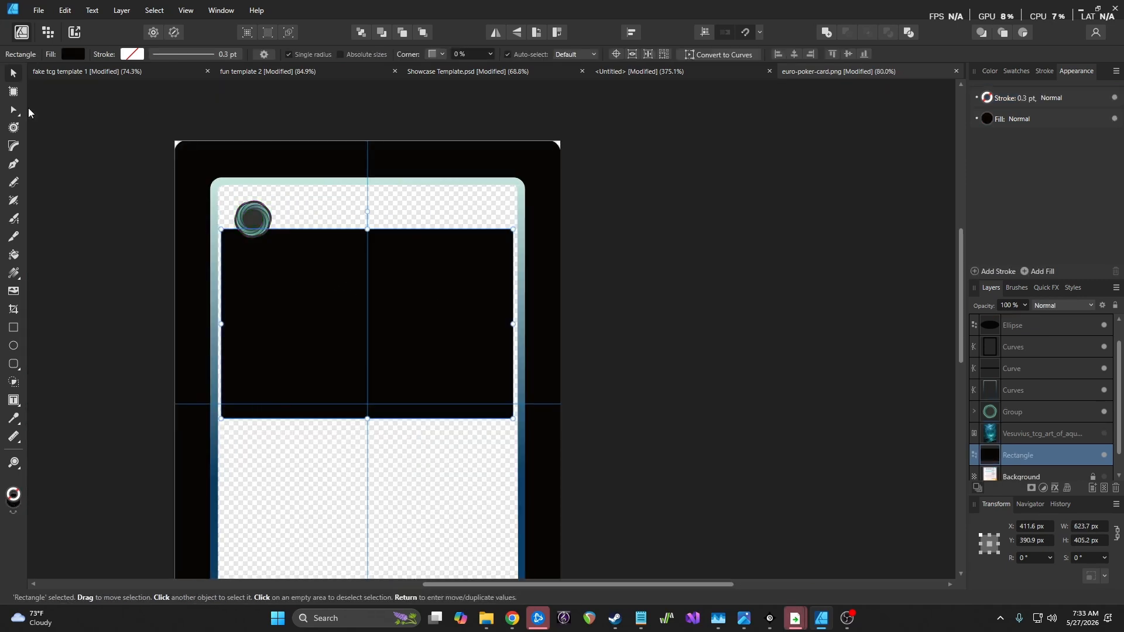
scroll(397, 329, down, 3)
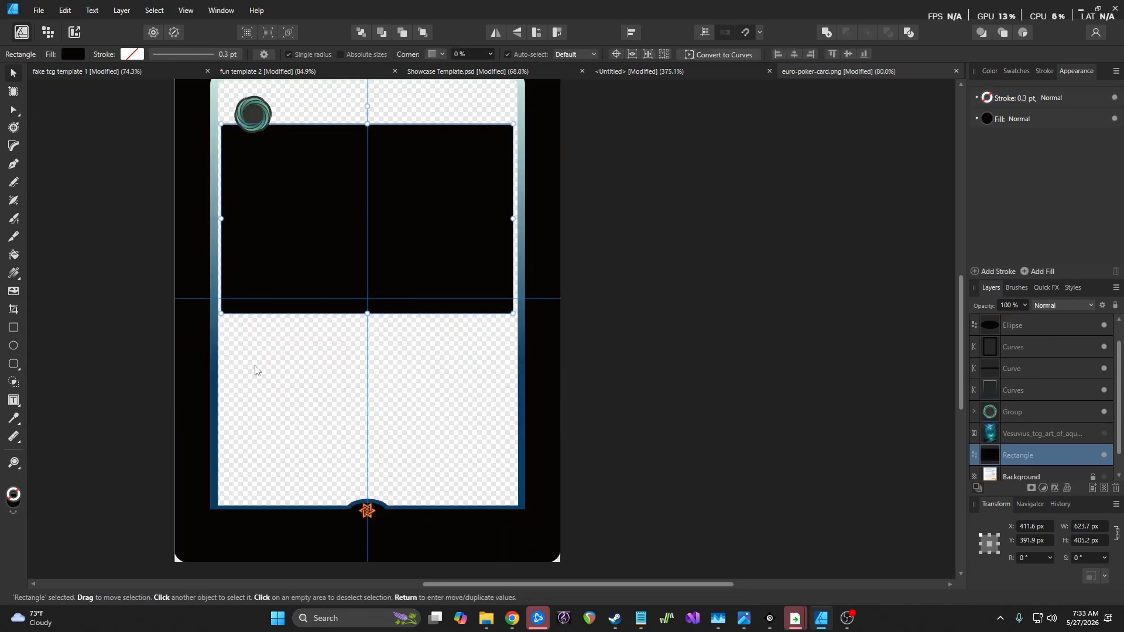
drag(384, 334, 385, 337)
key(Down)
key(Down)
key(Down)
key(Down)
key(Down)
key(Down)
key(Down)
key(Down)
key(Down)
key(Down)
key(Down)
key(Down)
key(Down)
key(Down)
key(Down)
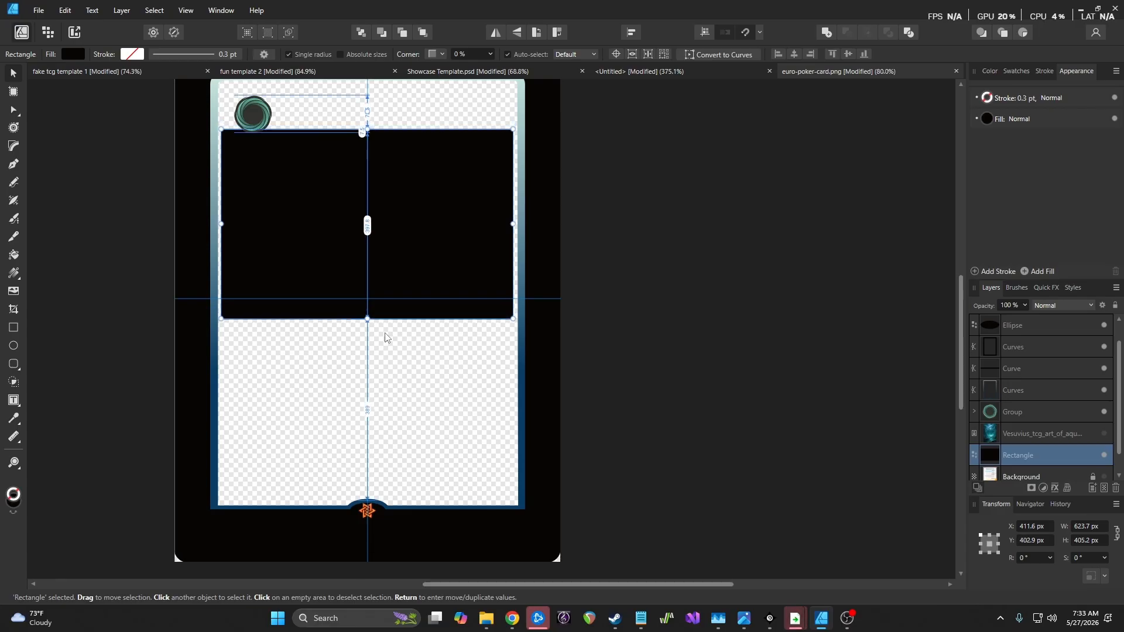
key(Down)
key(Down)
key(Down)
key(Down)
key(Down)
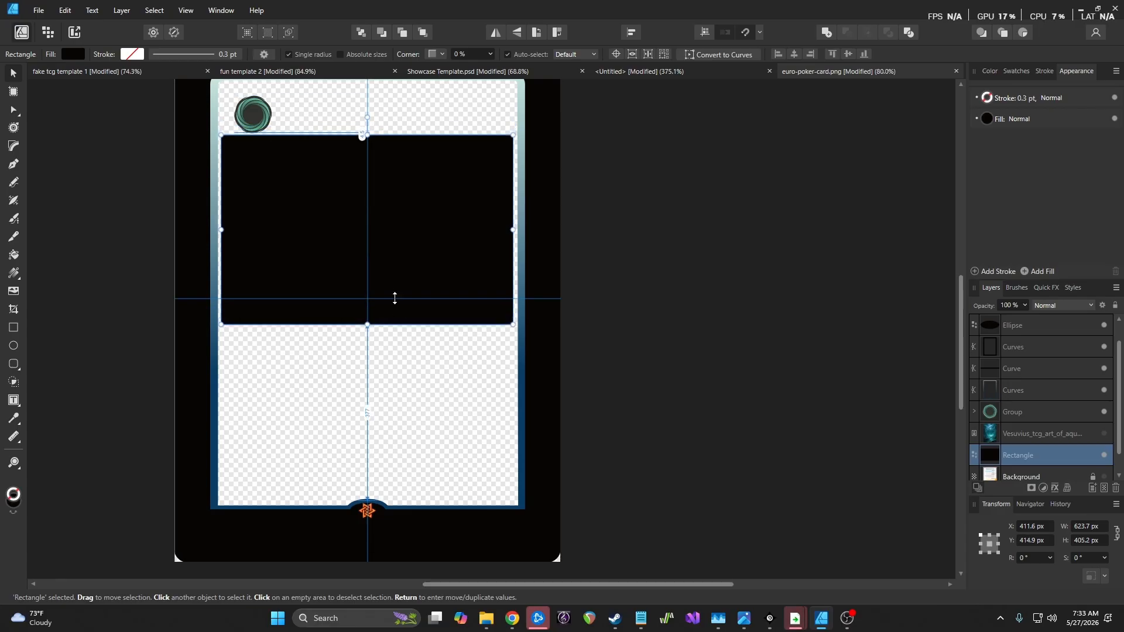
scroll(390, 293, up, 4)
Enlarge the swirl emblem to 120 px wide and tuck it into the top-left corner
click(236, 234)
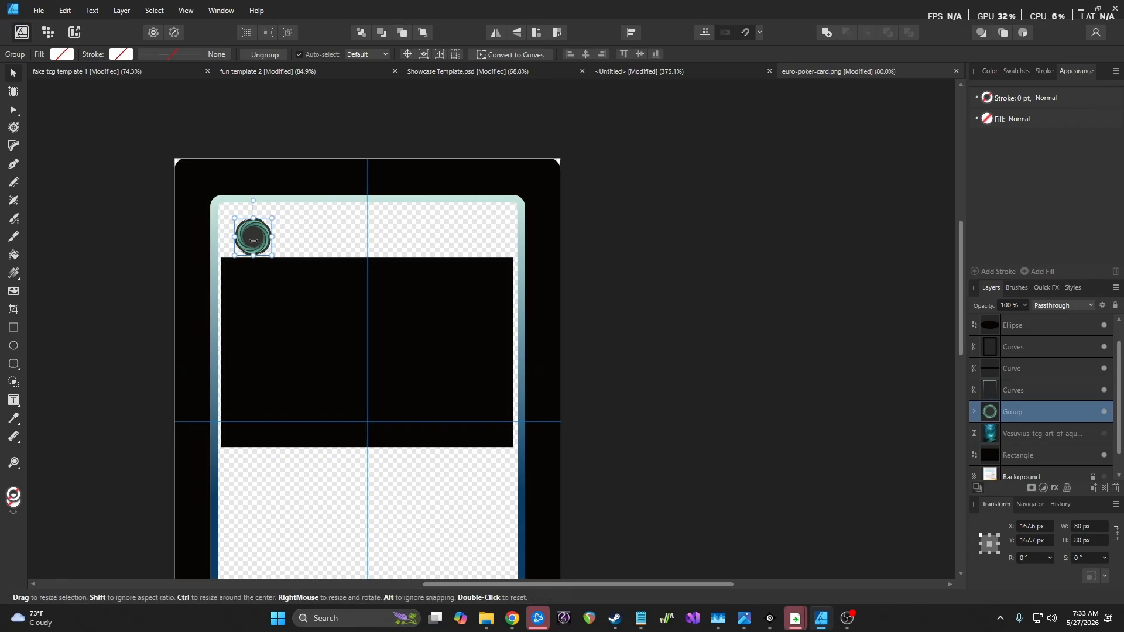
drag(258, 242, 251, 237)
click(1090, 527)
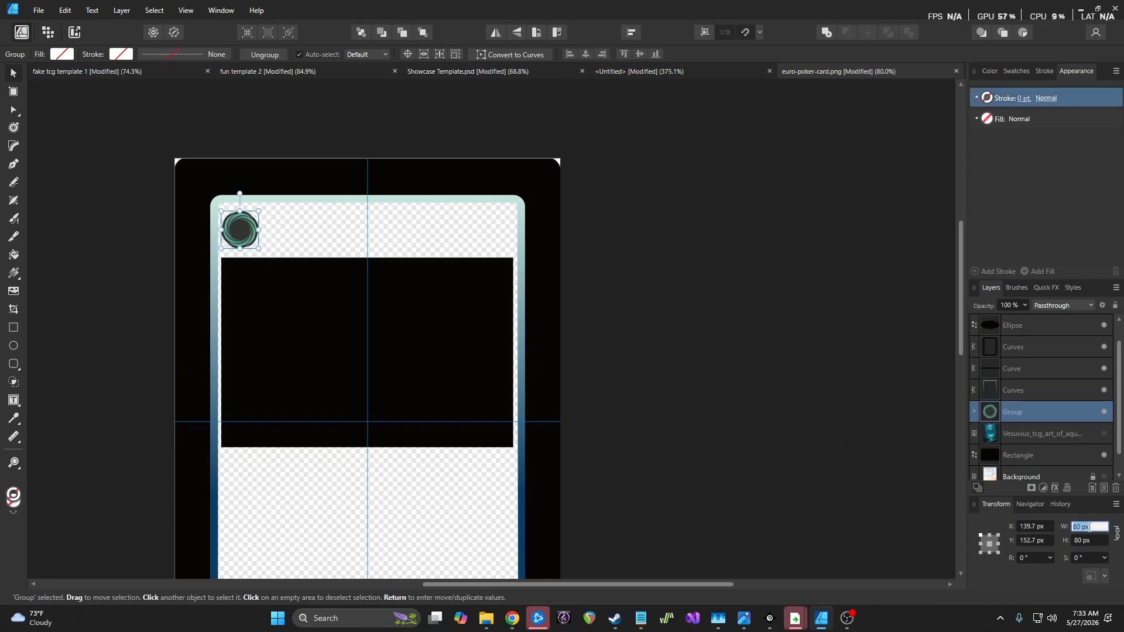
text(120)
key(Return)
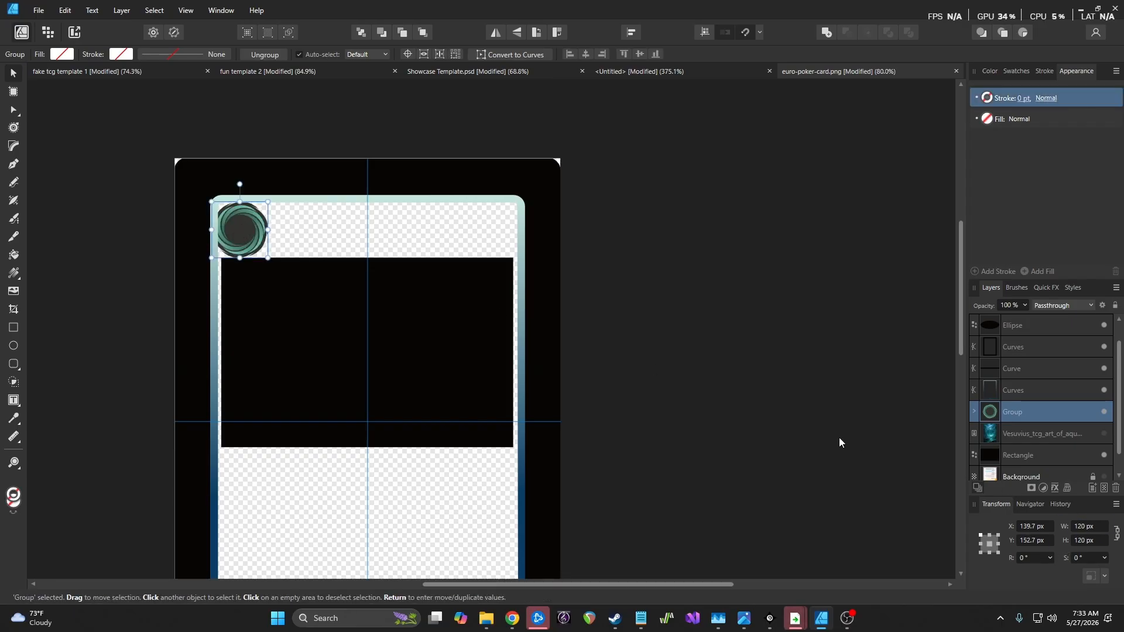
drag(249, 237, 250, 237)
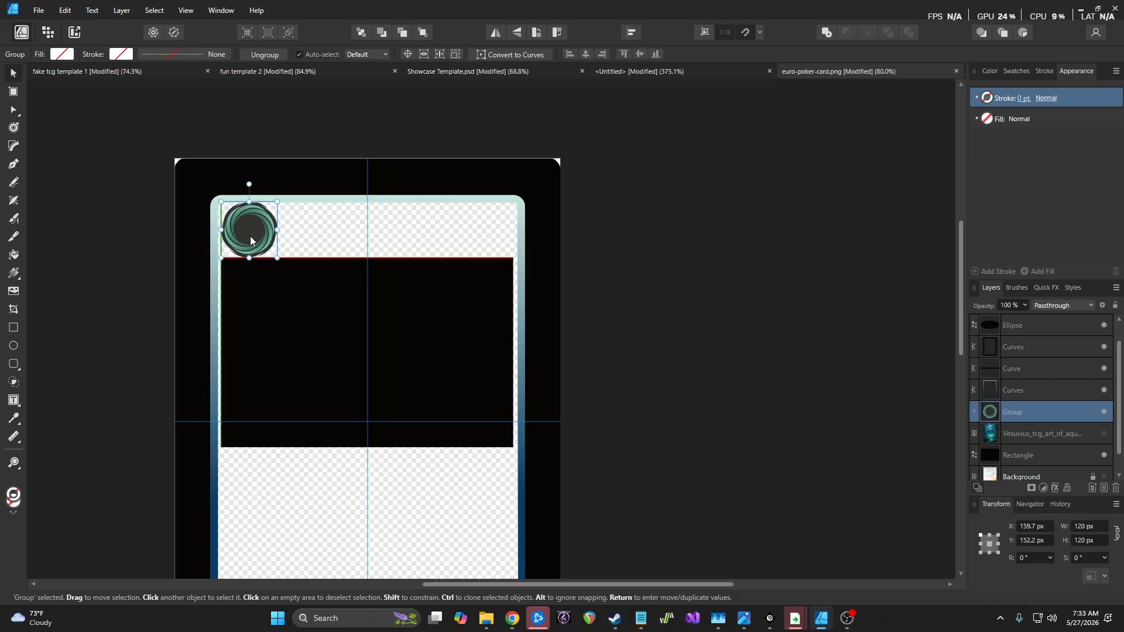
scroll(400, 296, down, 4)
scroll(399, 297, up, 2)
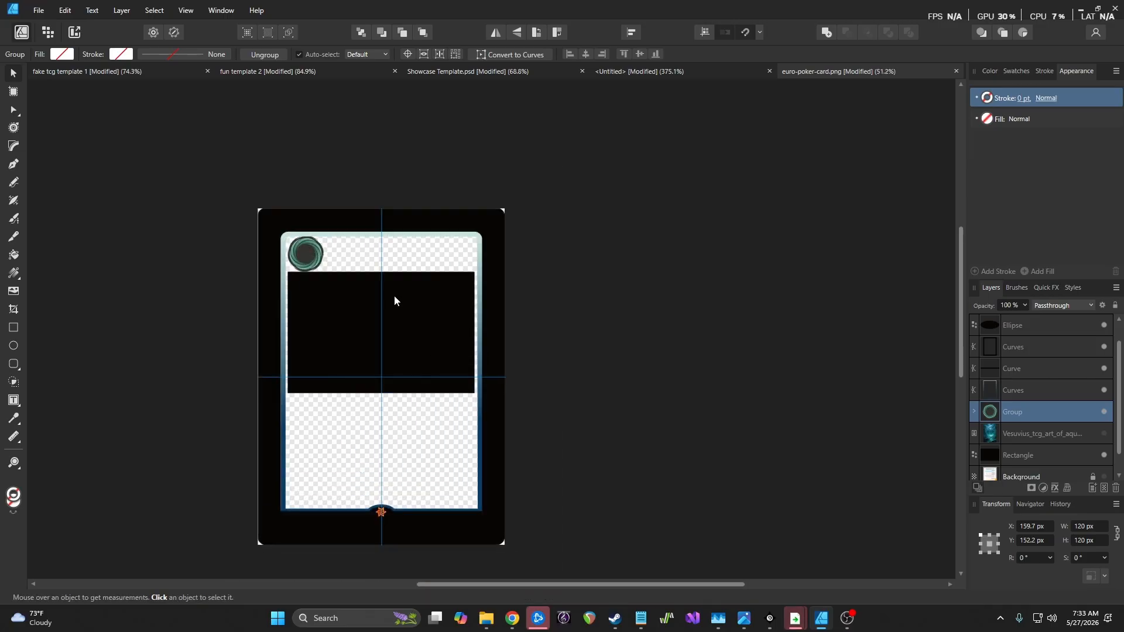
scroll(394, 301, up, 1)
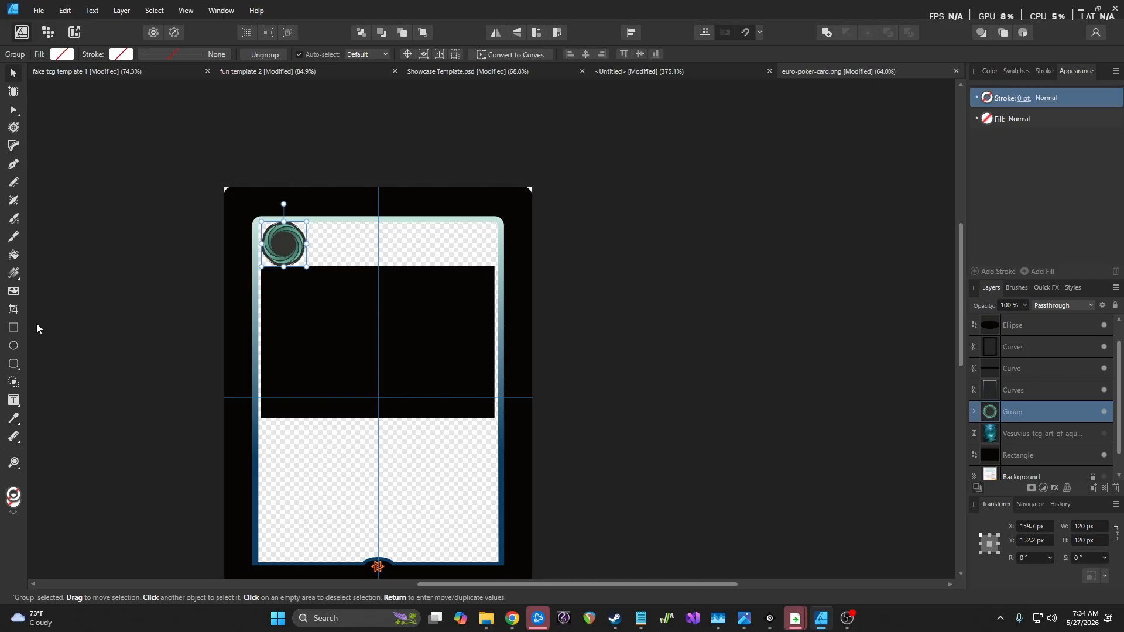
click(1048, 326)
Draw a thin black rectangle above the art image layer, beside the swirl emblem
click(1042, 433)
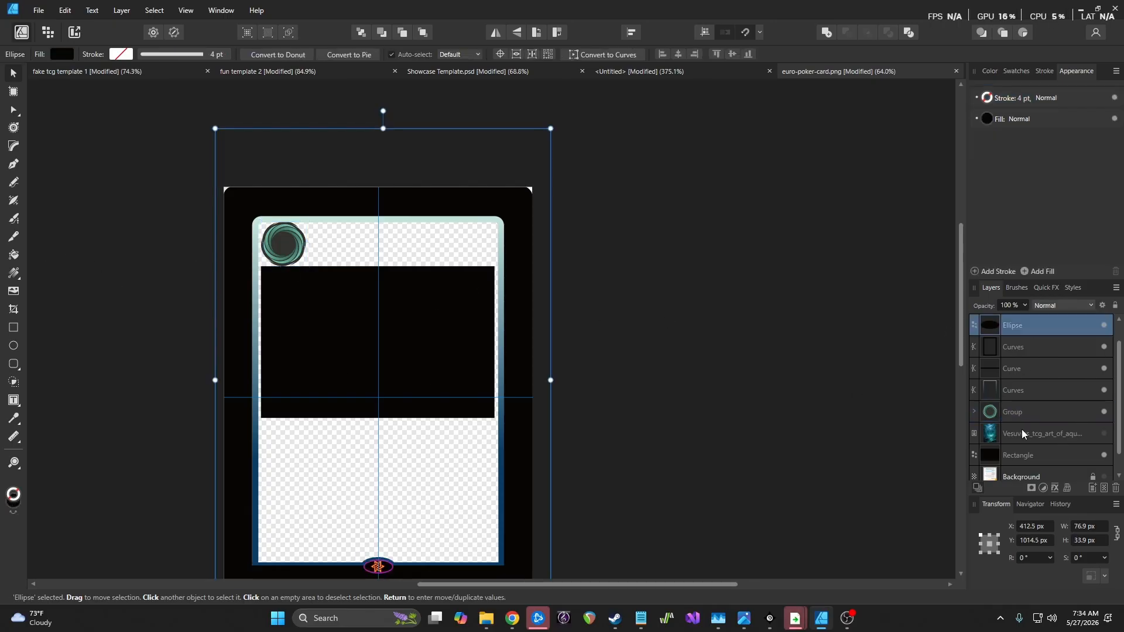
click(14, 328)
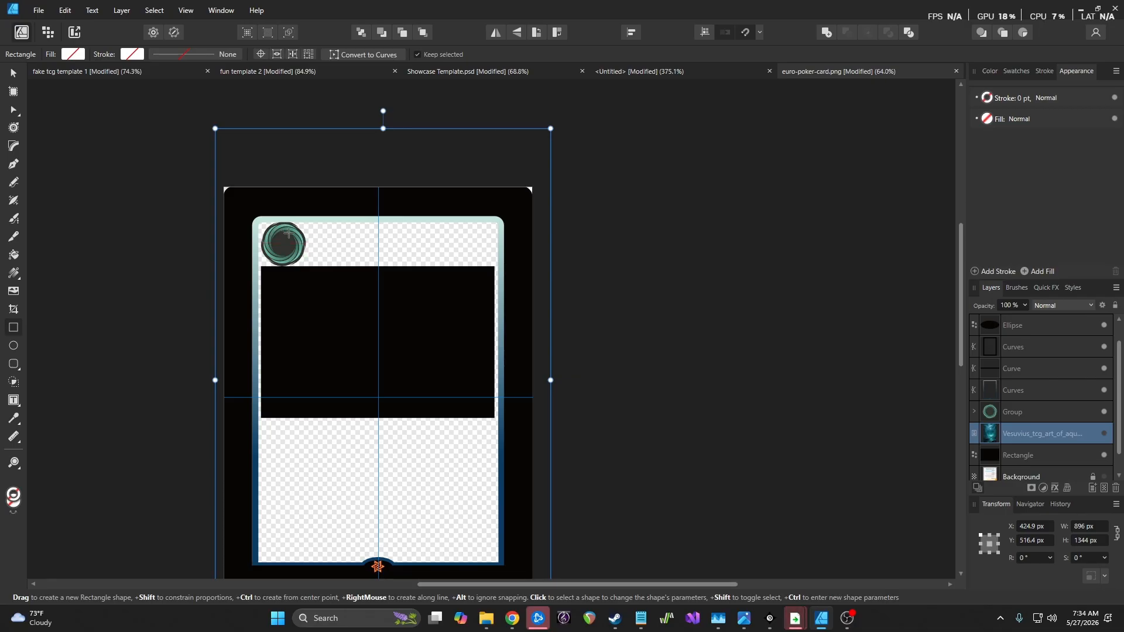
drag(283, 233, 486, 258)
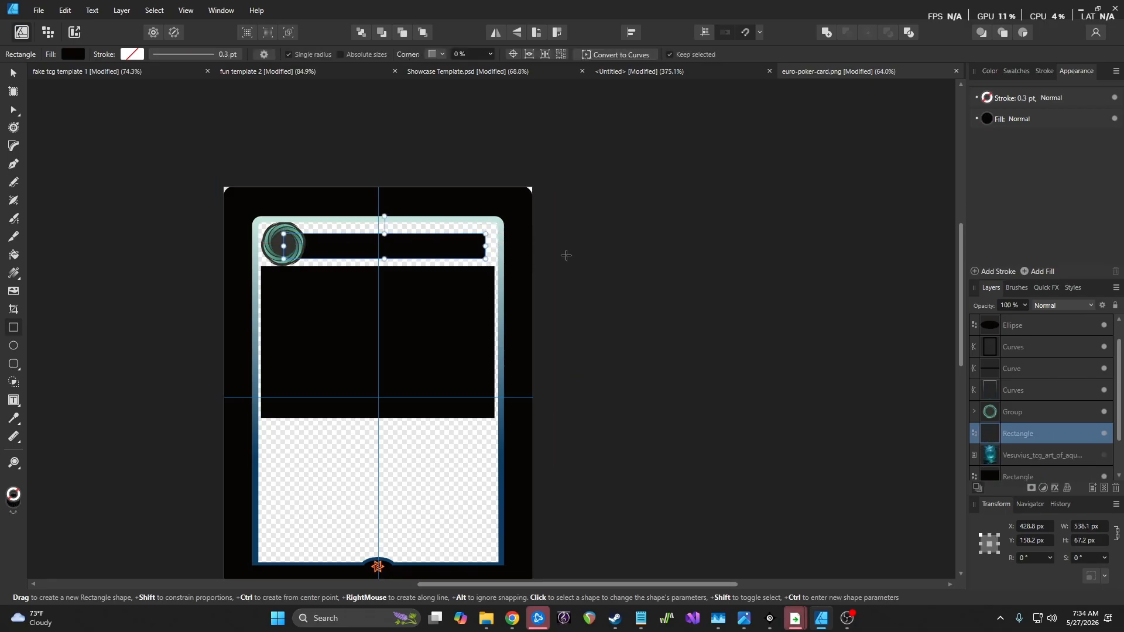
scroll(398, 262, up, 4)
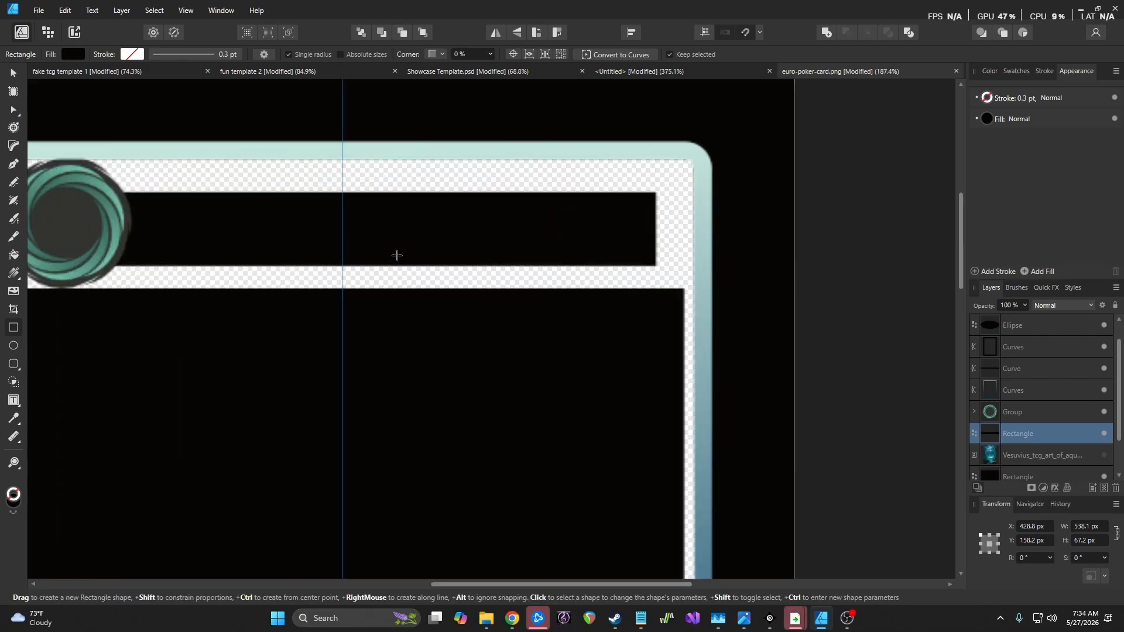
Move the bar up, widen it to 580 px and centre it on the vertical guide
click(14, 74)
drag(413, 213, 400, 205)
drag(644, 222, 685, 223)
drag(556, 220, 533, 220)
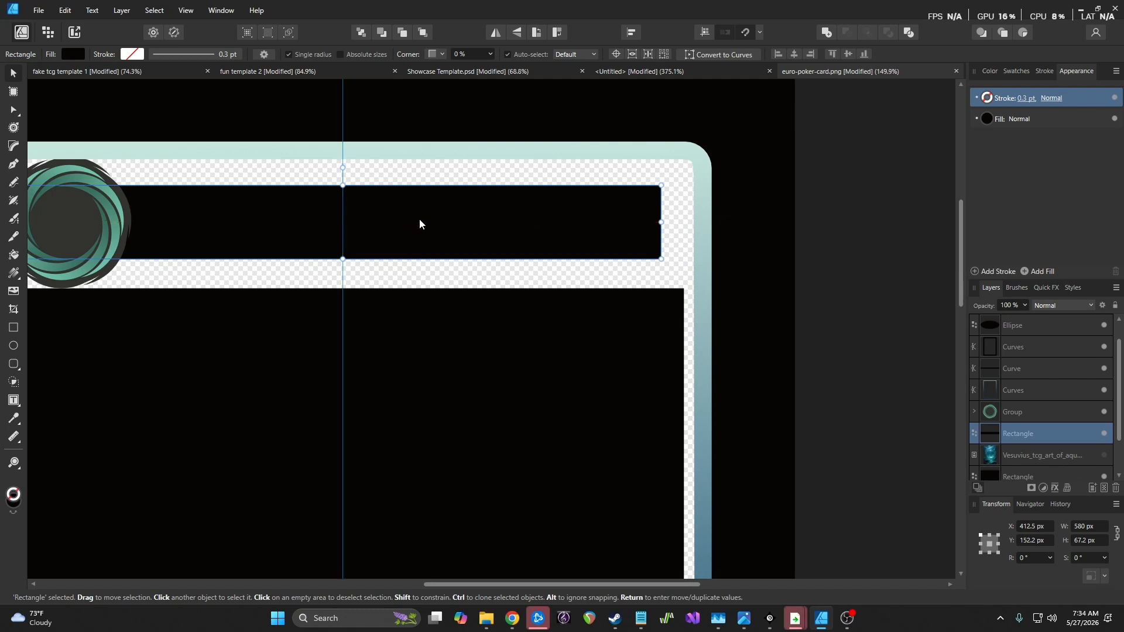
scroll(419, 223, down, 2)
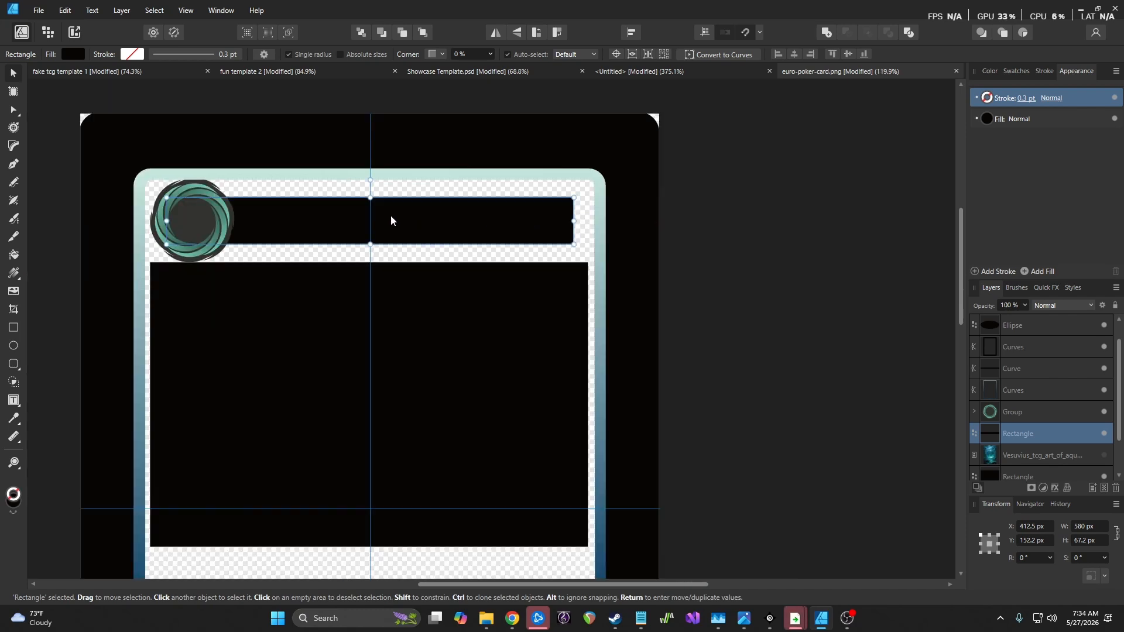
scroll(319, 225, up, 2)
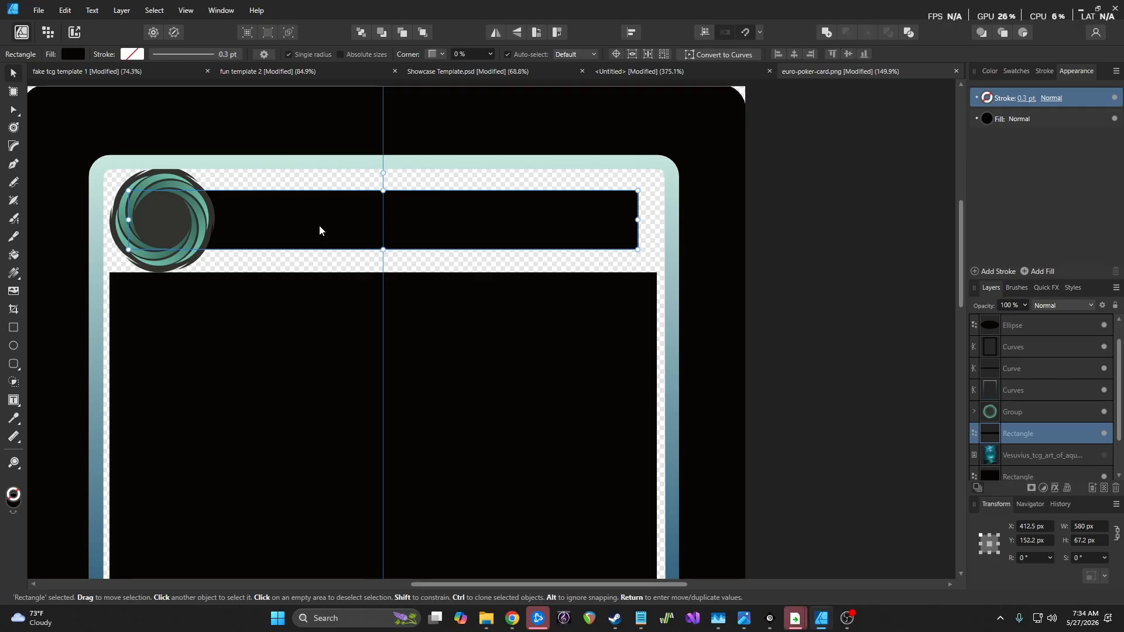
click(13, 146)
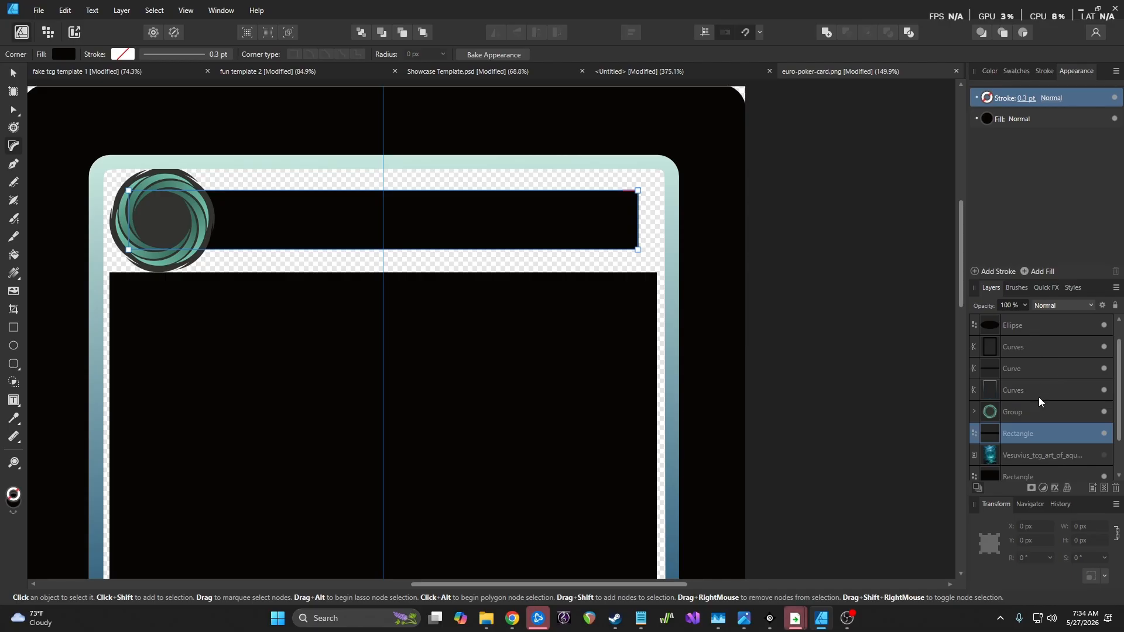
Convert the title bar to curves and bow its right edge outward into a rounded arc
click(14, 73)
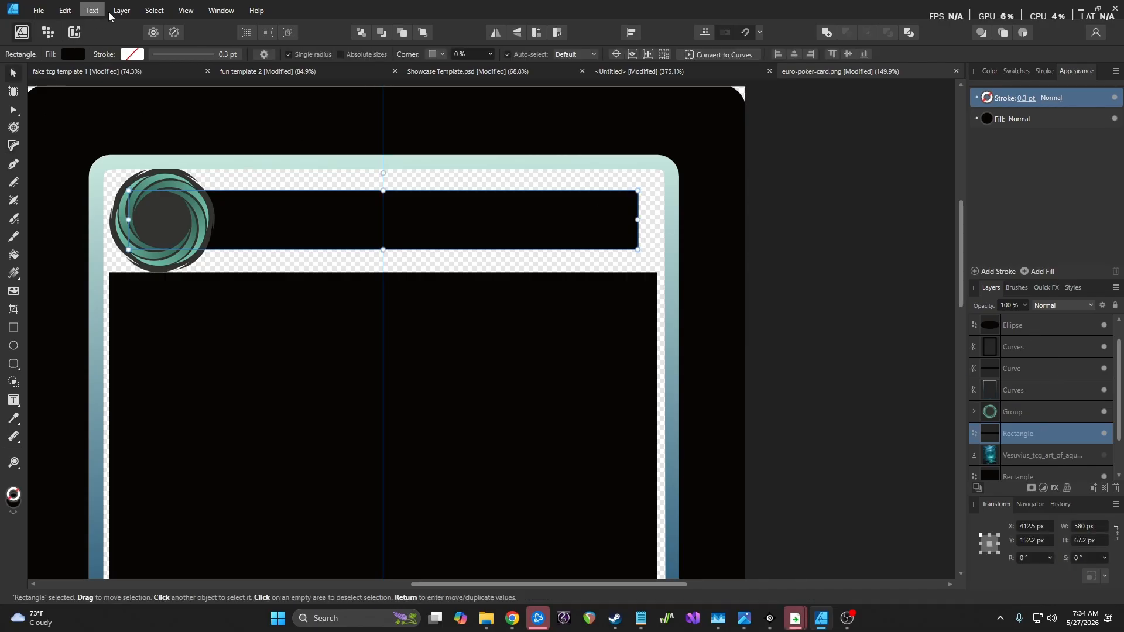
click(121, 10)
click(176, 332)
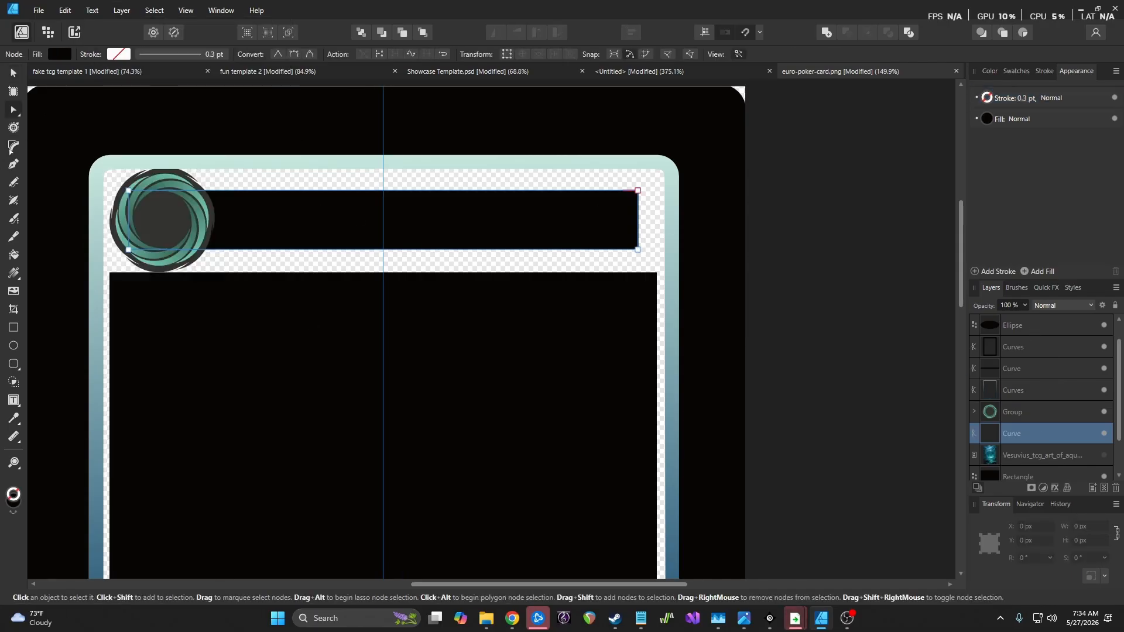
scroll(661, 213, up, 4)
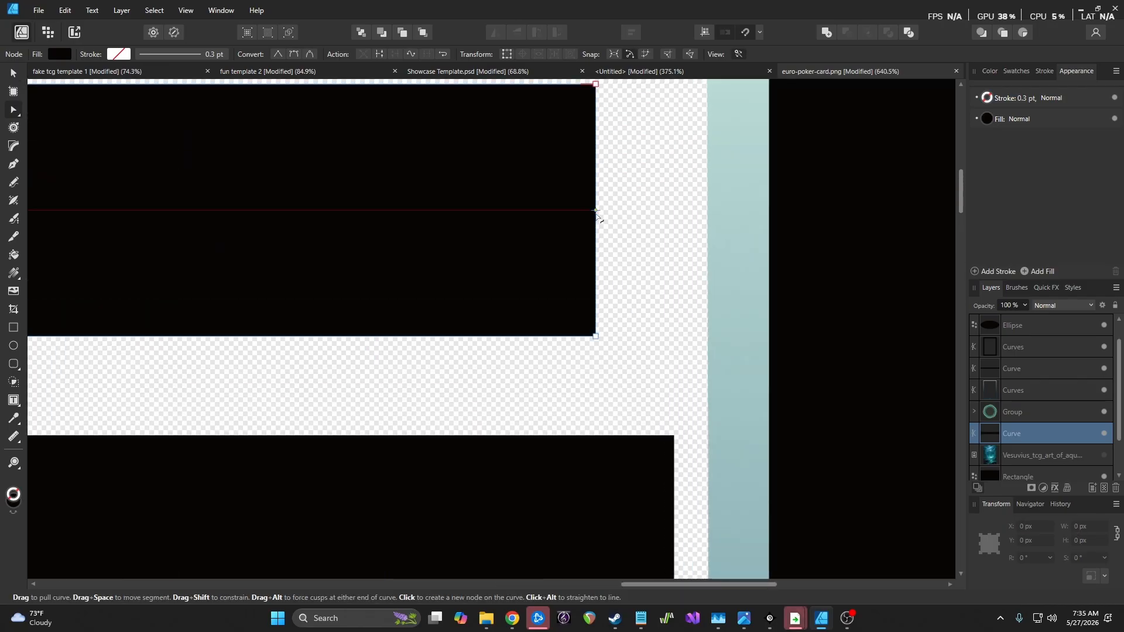
drag(597, 214, 640, 226)
scroll(639, 272, down, 6)
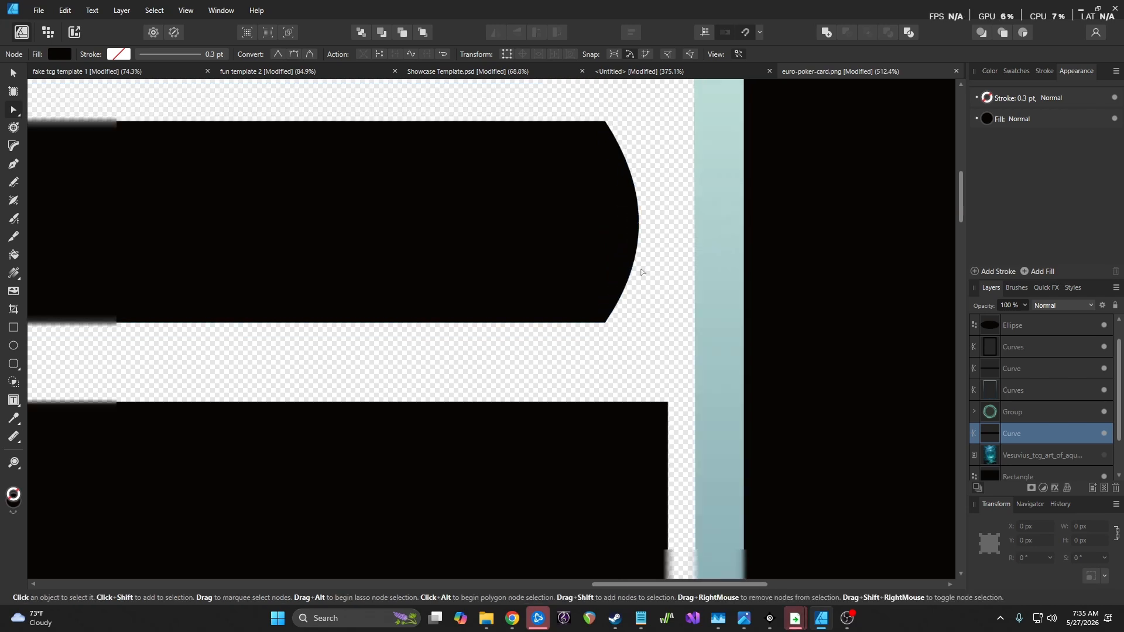
scroll(641, 271, down, 2)
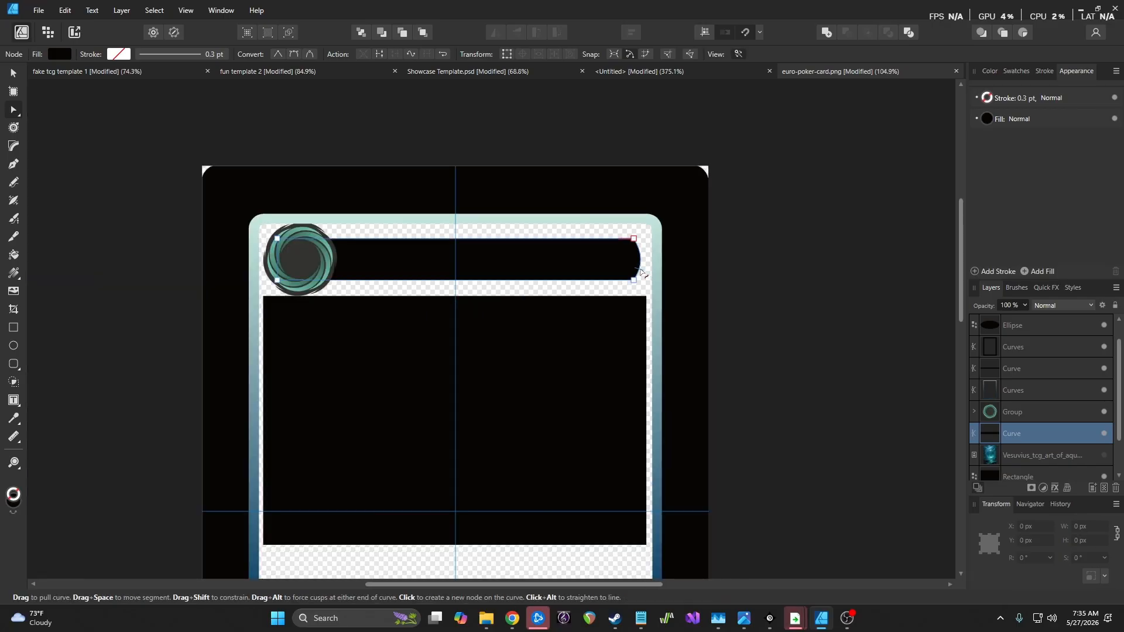
scroll(477, 259, up, 4)
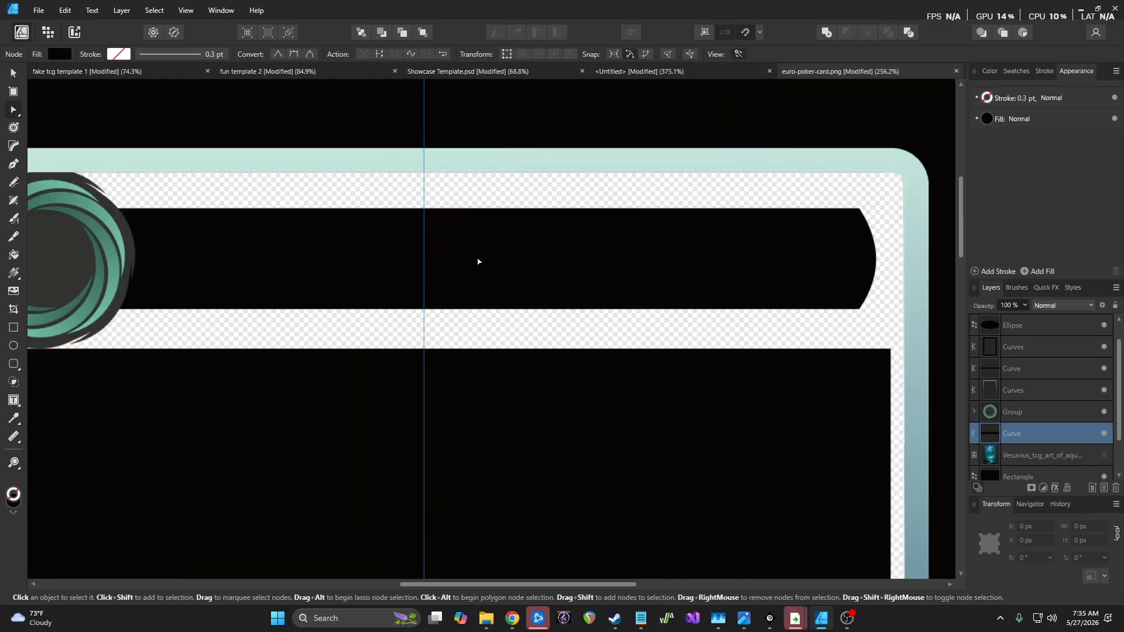
scroll(470, 258, down, 8)
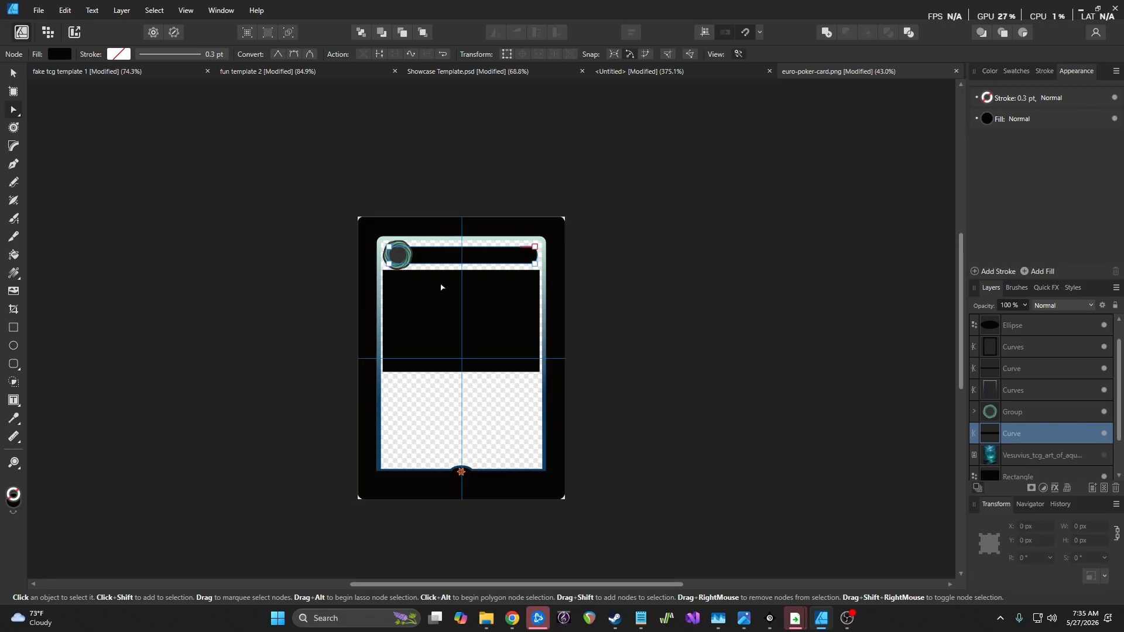
scroll(446, 286, up, 5)
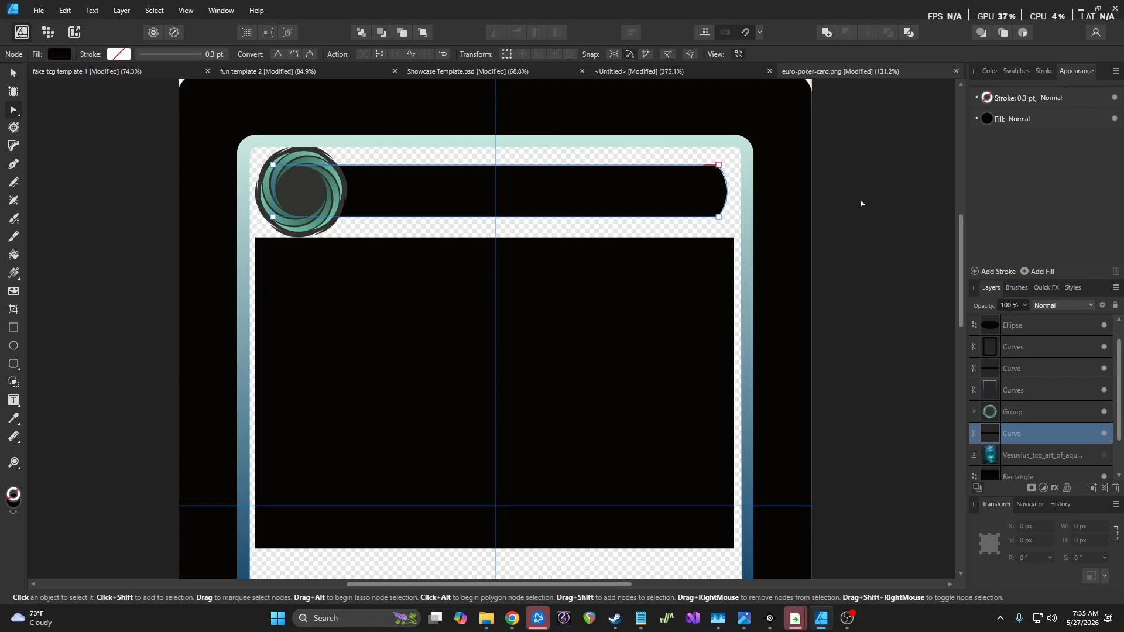
scroll(585, 310, down, 8)
scroll(594, 312, down, 4)
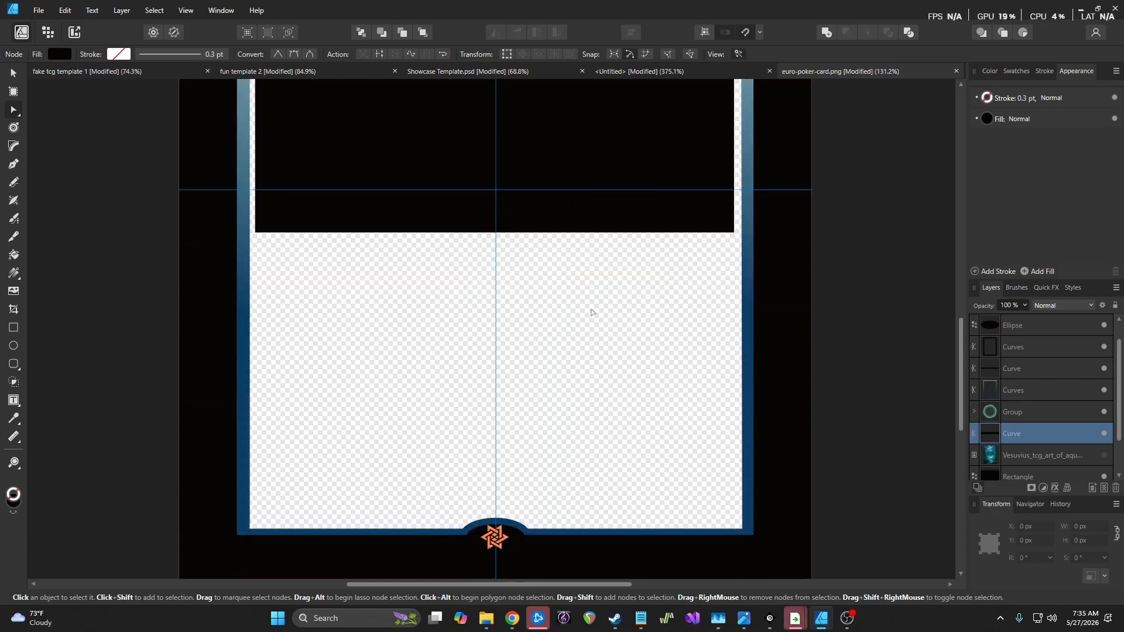
scroll(582, 300, up, 10)
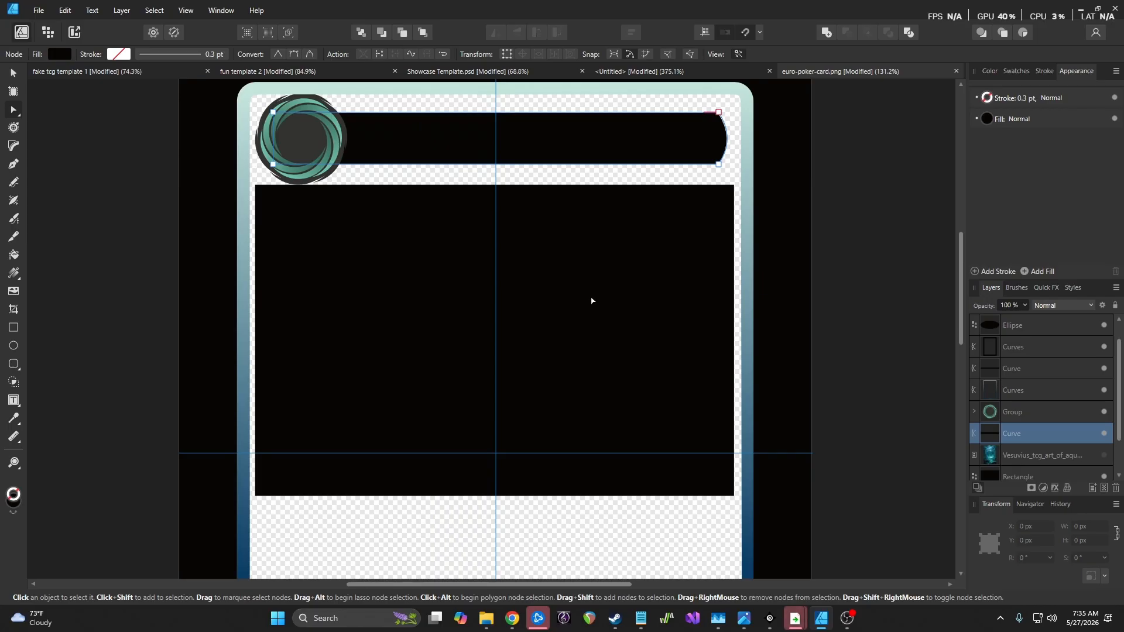
Select the art-window rectangle, give it a light cyan outline and remove its fill
click(595, 301)
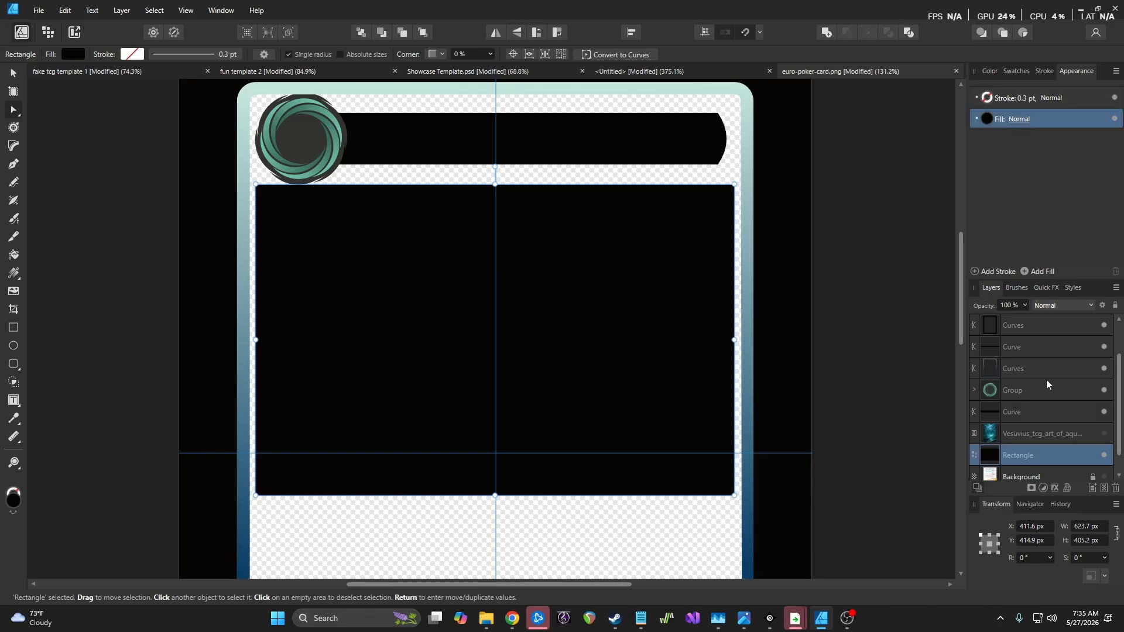
click(989, 100)
click(990, 101)
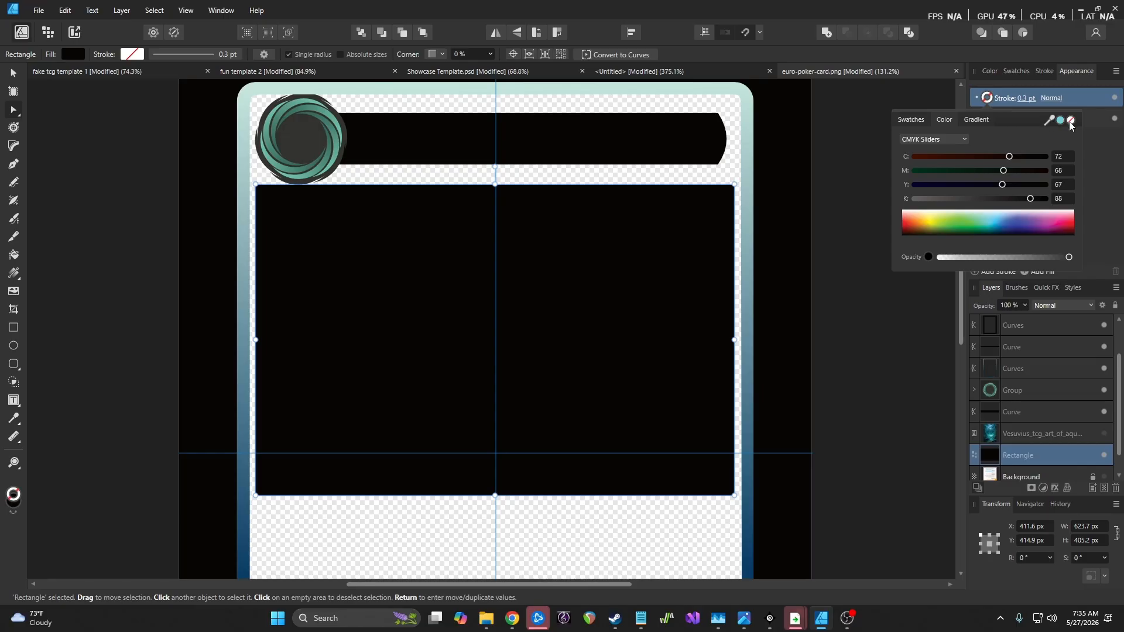
click(1060, 120)
click(987, 119)
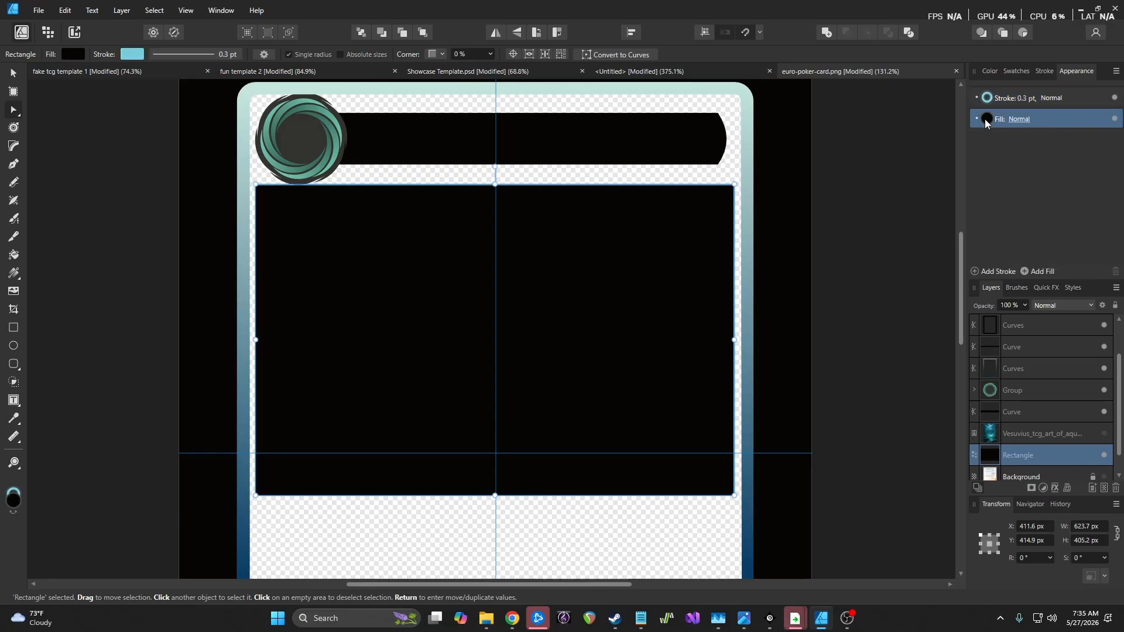
click(989, 121)
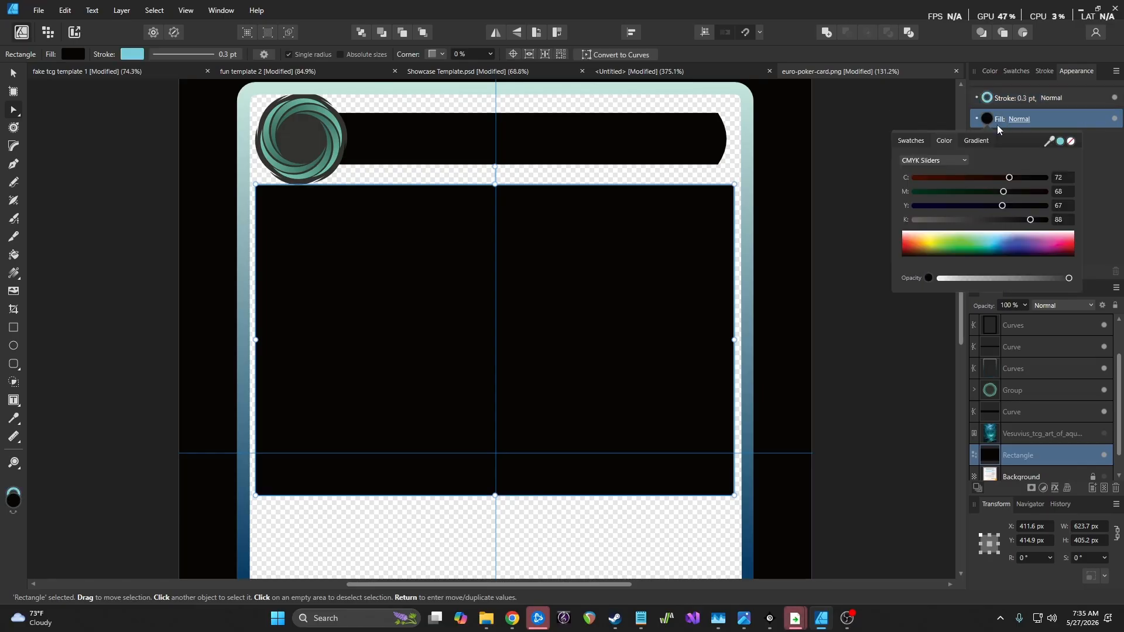
click(1068, 142)
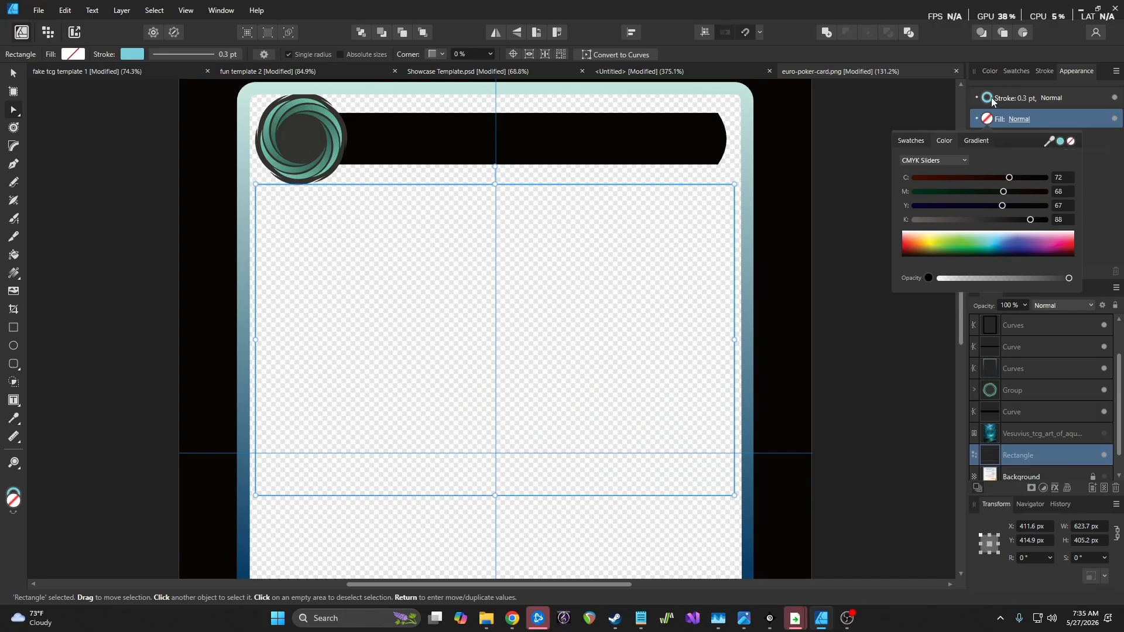
Thicken the outline to 1 pt and sample the emblem's dark blue (C98 M76 Y35 K22) for it
click(1028, 99)
click(1028, 100)
drag(986, 136, 1003, 139)
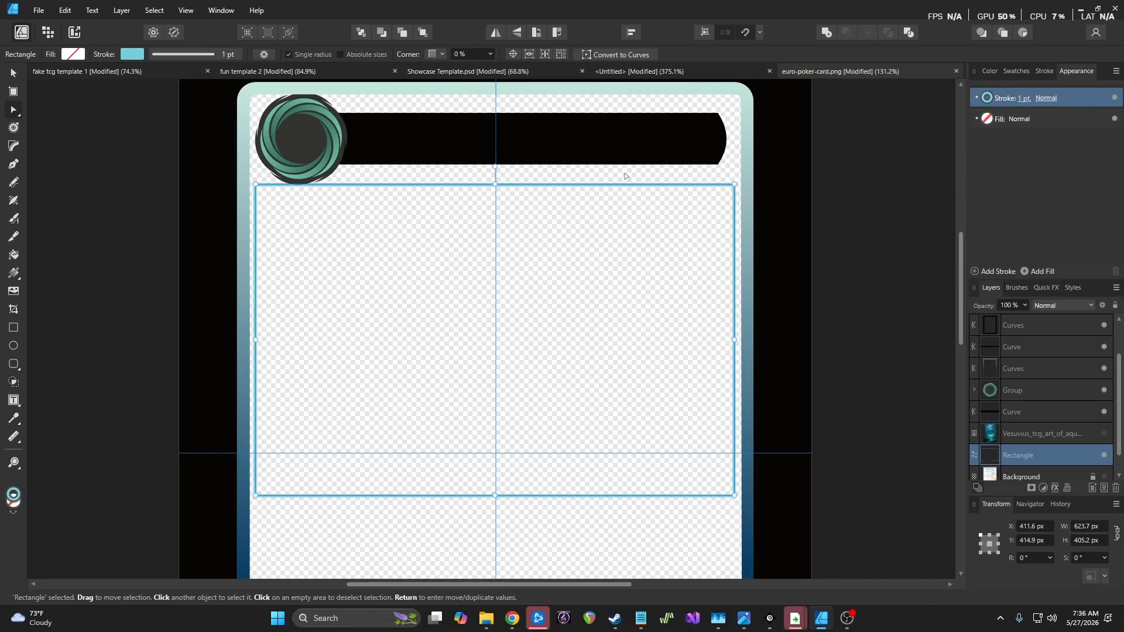
click(993, 98)
scroll(793, 358, down, 5)
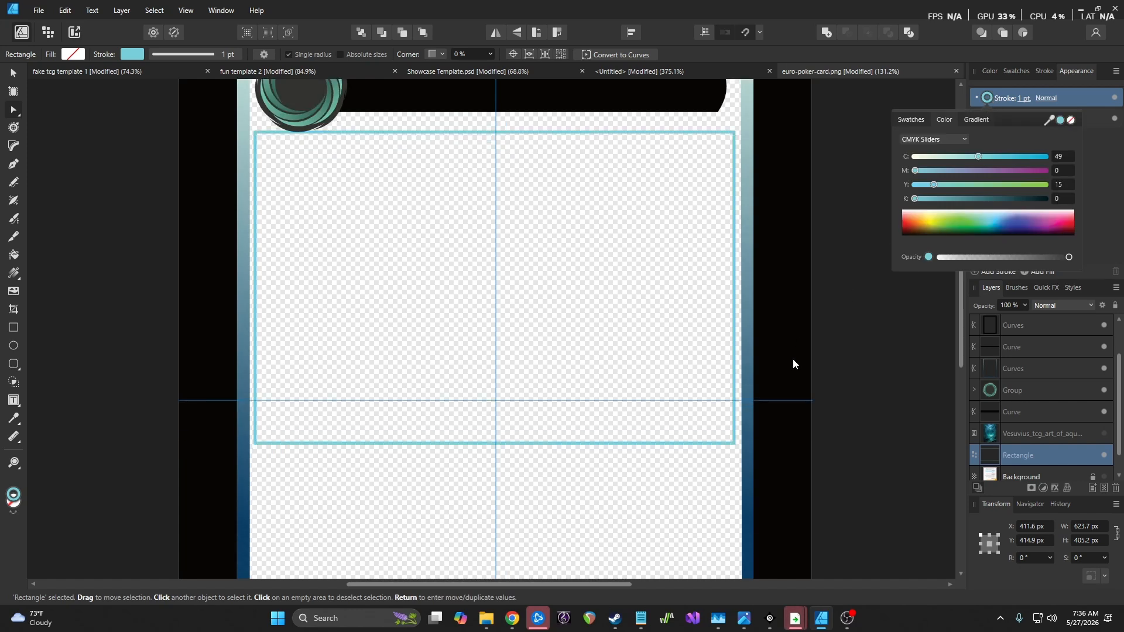
mouse_move(1050, 120)
mouse_down()
mouse_move(913, 188)
mouse_move(793, 306)
mouse_move(749, 321)
mouse_up()
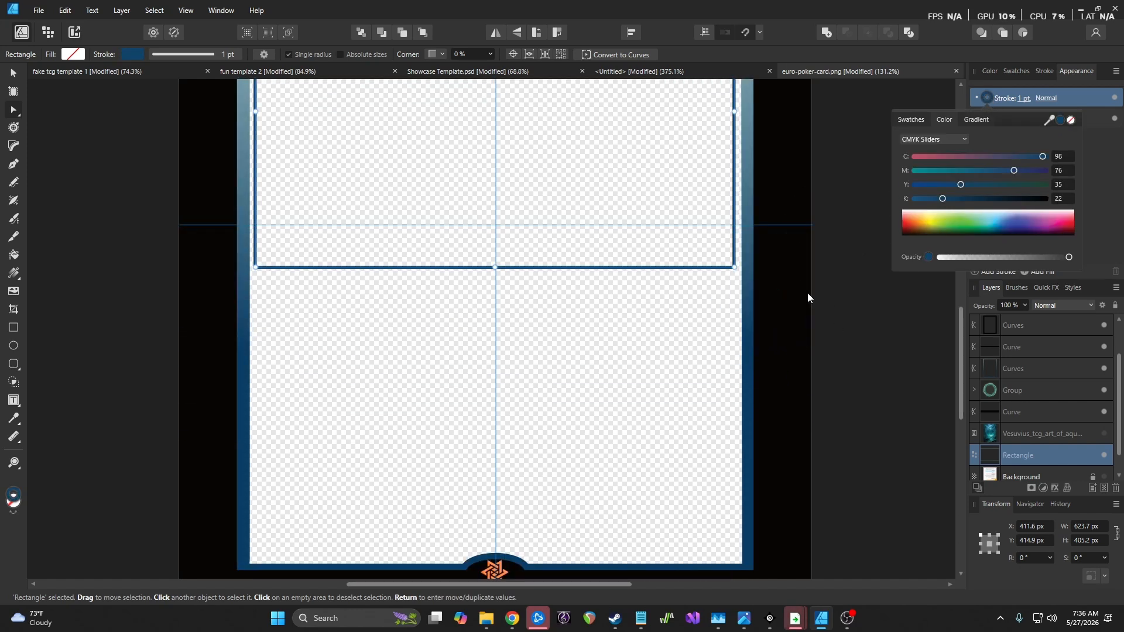
scroll(817, 295, up, 5)
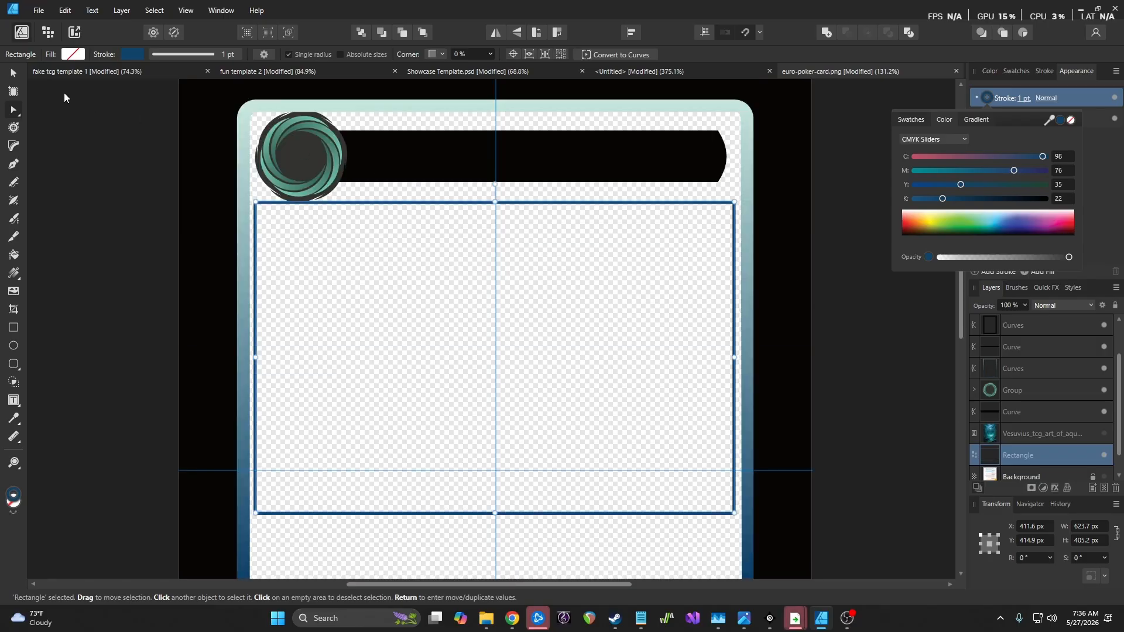
click(15, 76)
Restack the teal swirl emblem above the title bar in the Layers panel
click(153, 220)
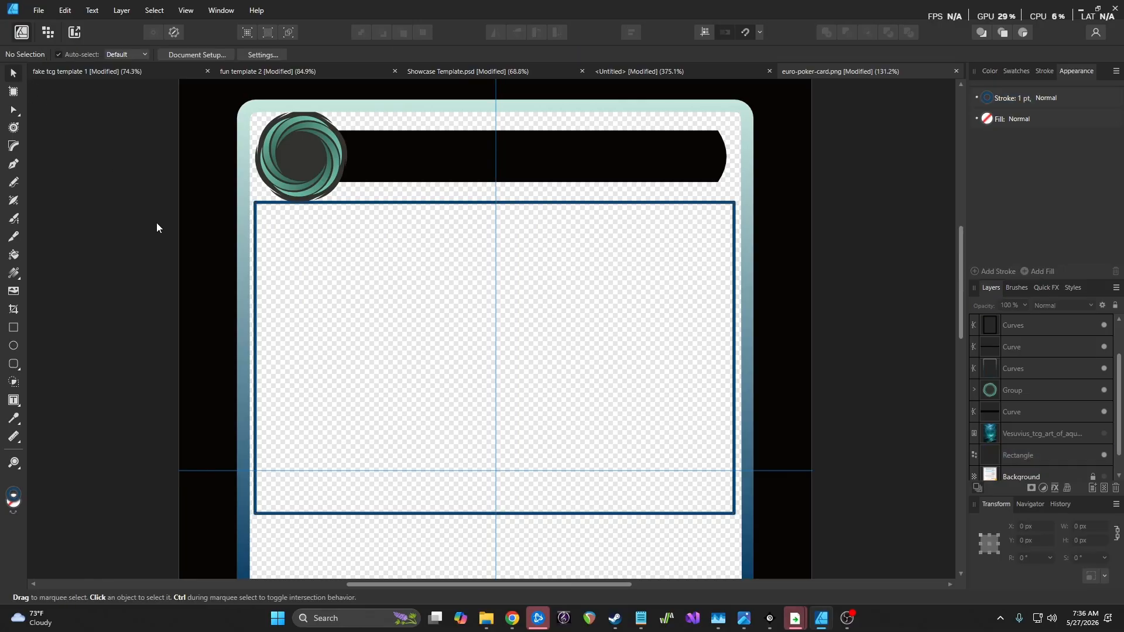
scroll(156, 225, up, 3)
scroll(596, 275, up, 3)
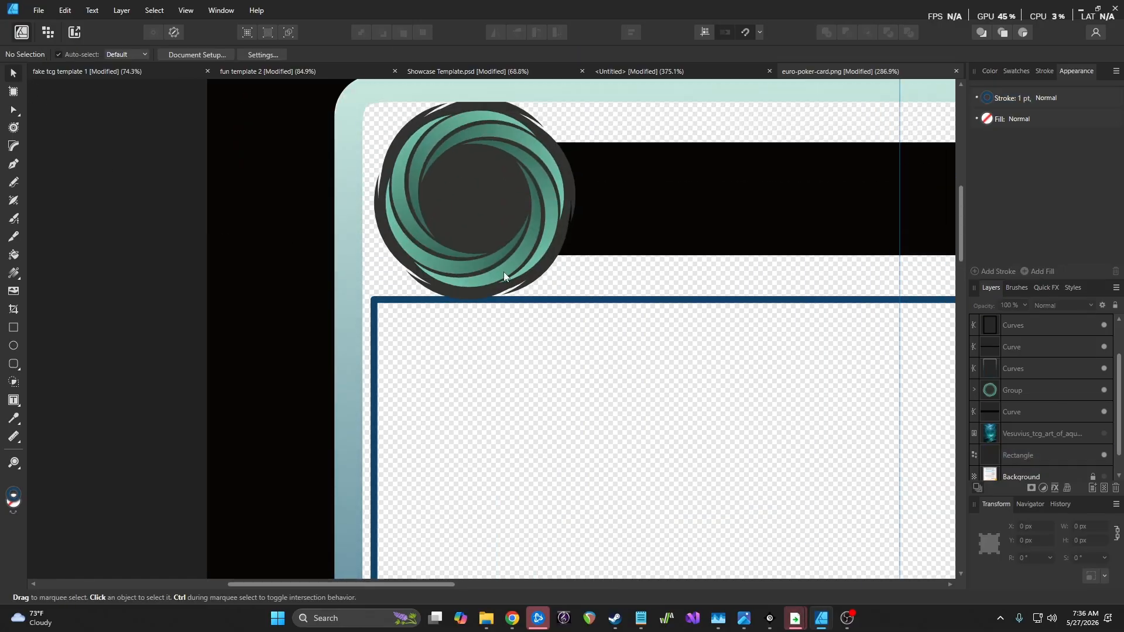
scroll(502, 275, up, 4)
scroll(469, 349, down, 6)
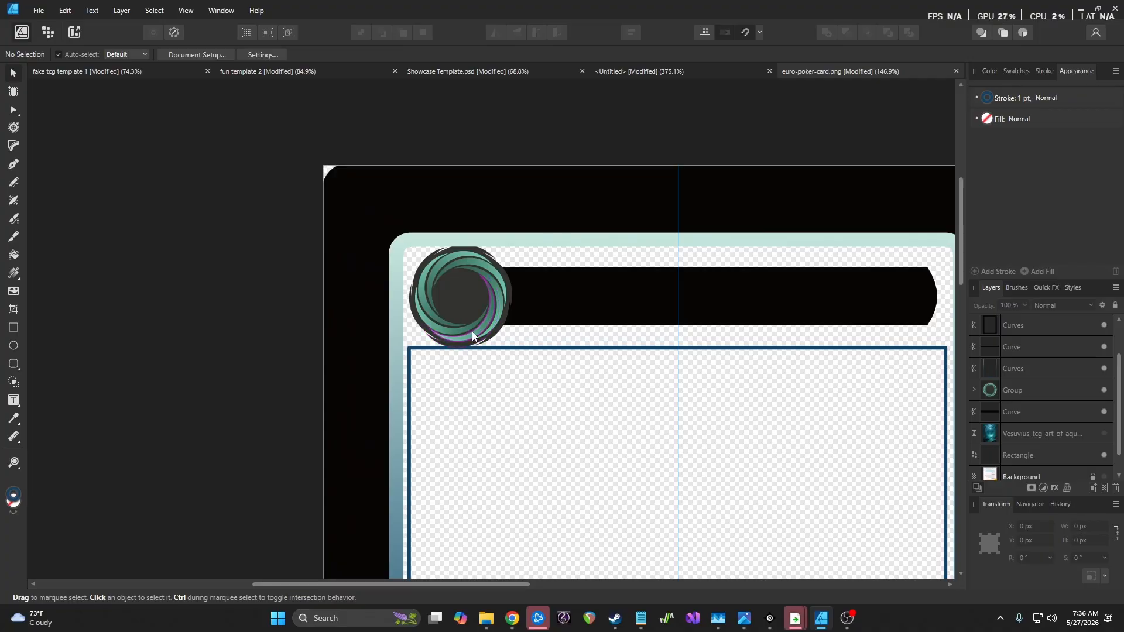
drag(1038, 392, 1041, 322)
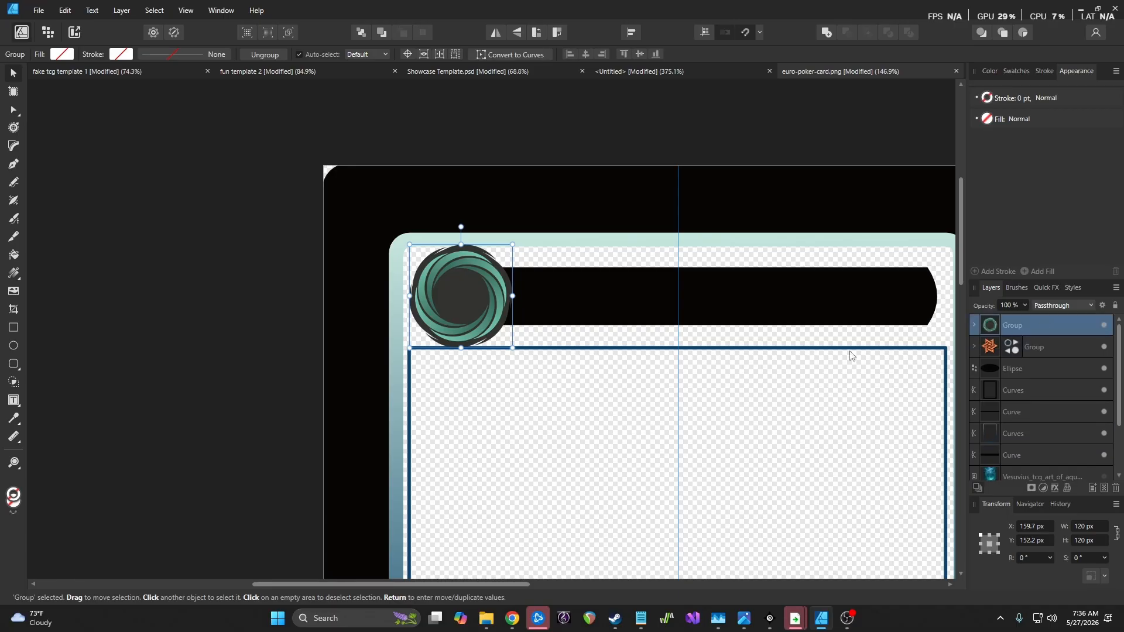
click(258, 346)
scroll(255, 347, down, 4)
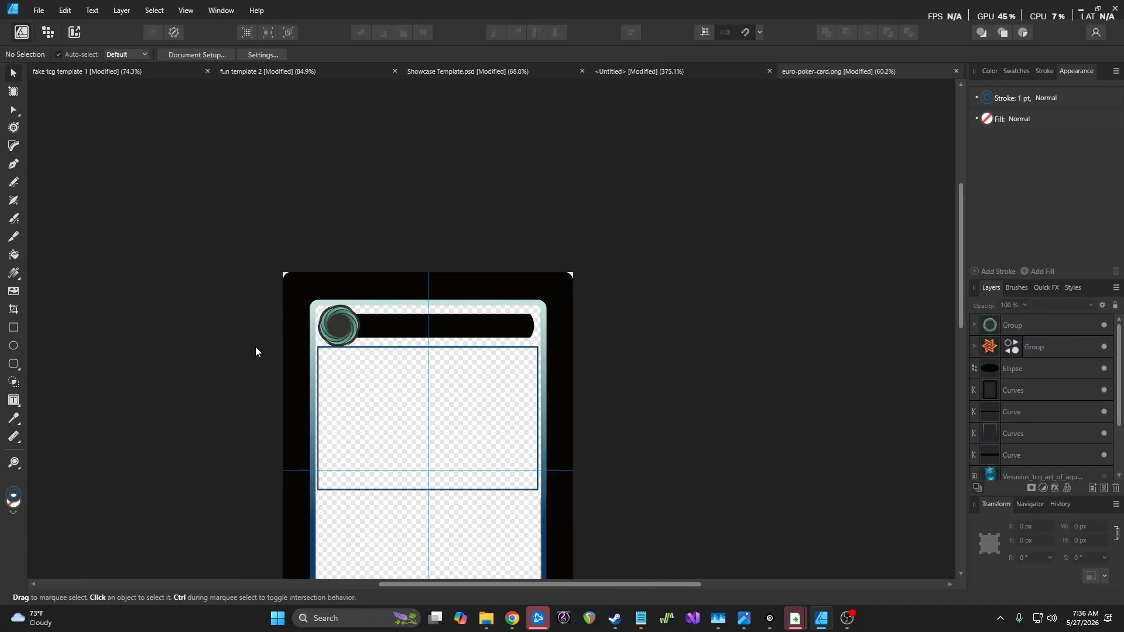
scroll(256, 346, up, 6)
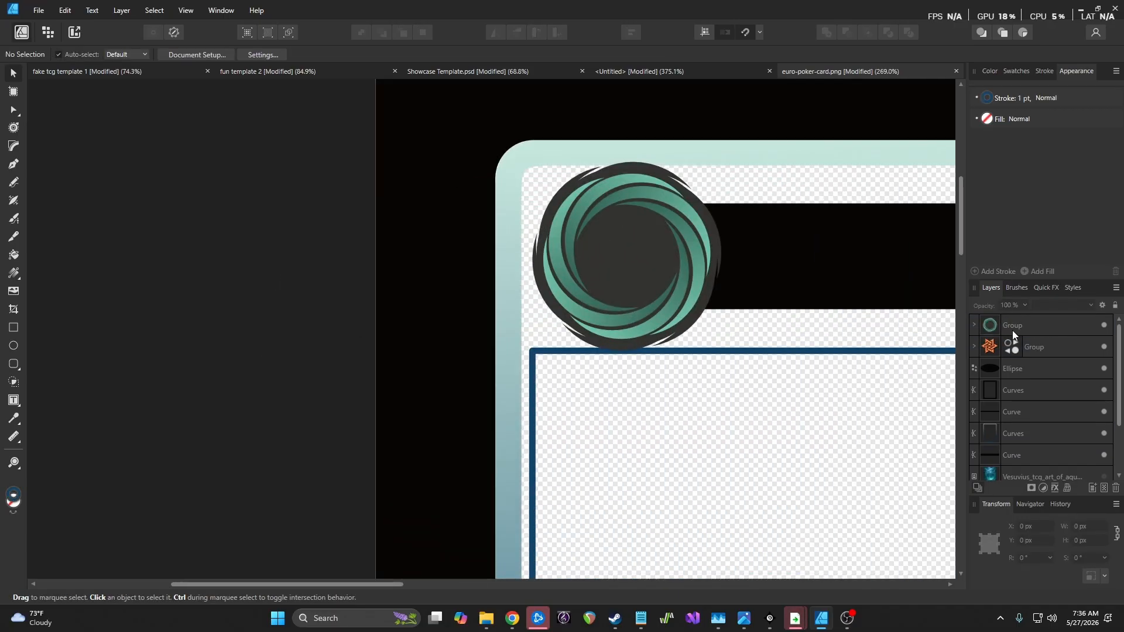
Add a Recolor adjustment to the inner ring: hue about 208°, saturation 67%, lightness -38%
click(975, 325)
click(1036, 356)
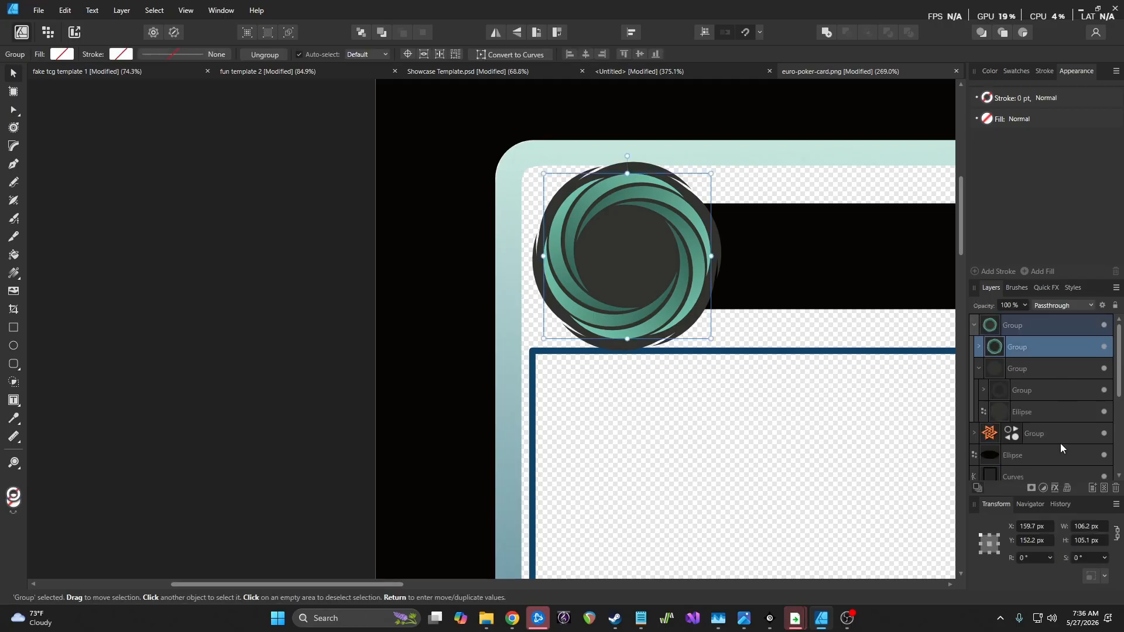
click(1043, 489)
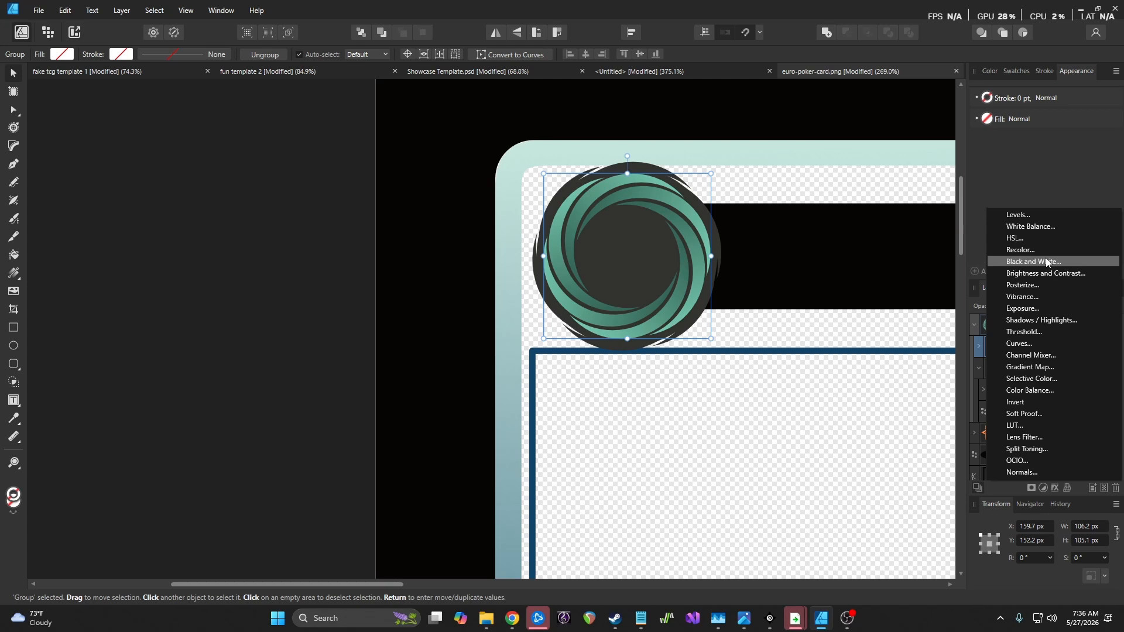
click(1018, 251)
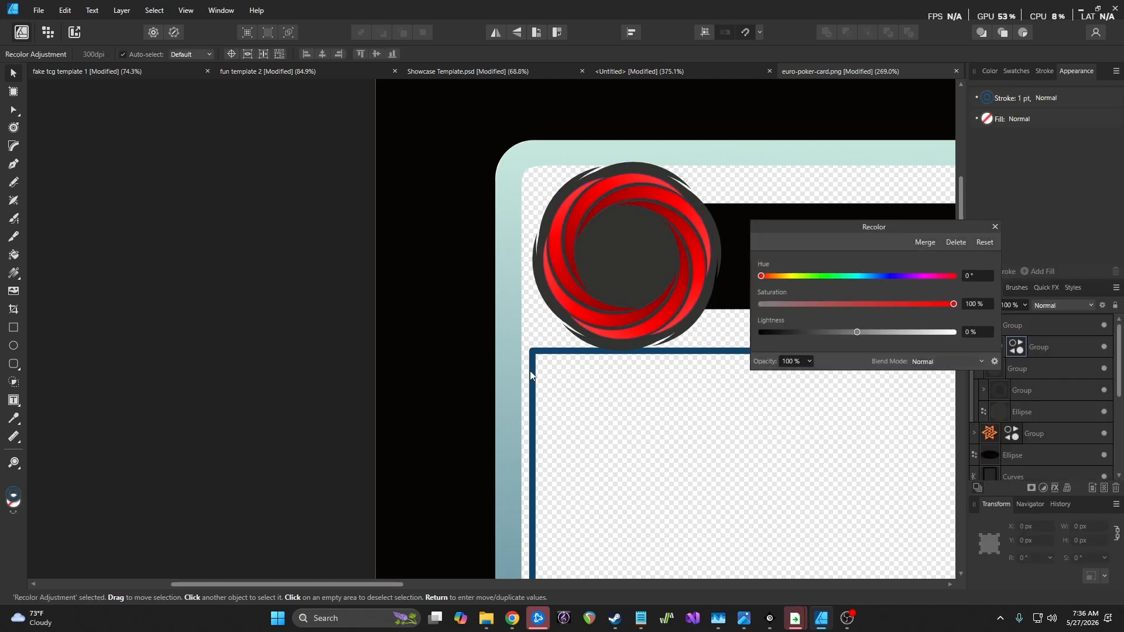
scroll(534, 378, down, 3)
scroll(719, 296, up, 2)
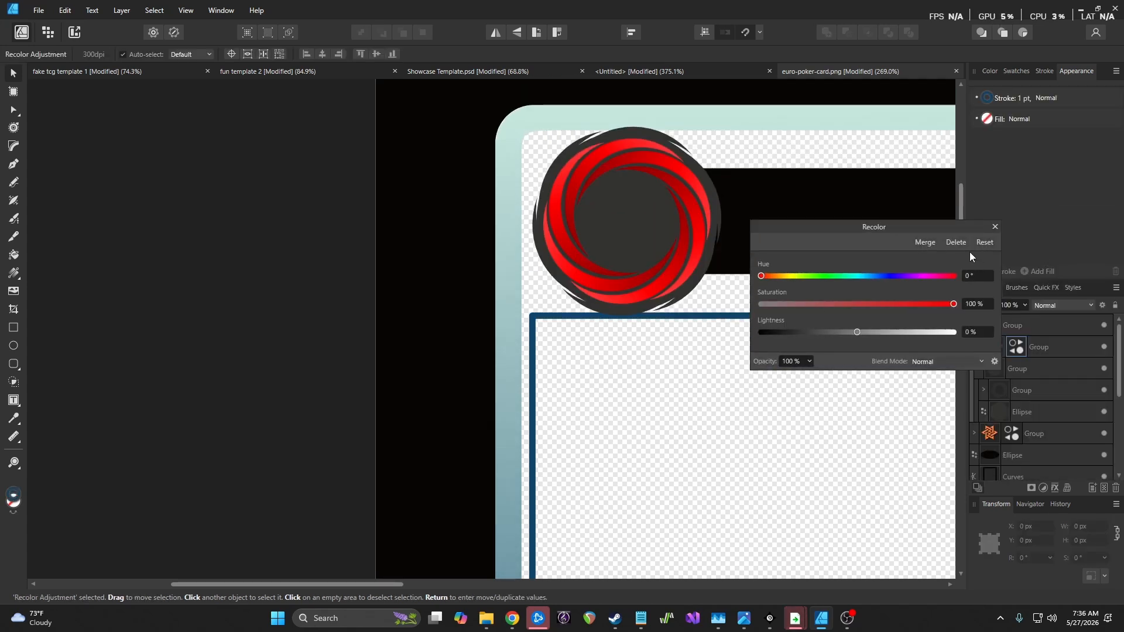
mouse_move(883, 277)
mouse_down()
mouse_move(864, 274)
mouse_move(880, 302)
mouse_move(859, 305)
mouse_up()
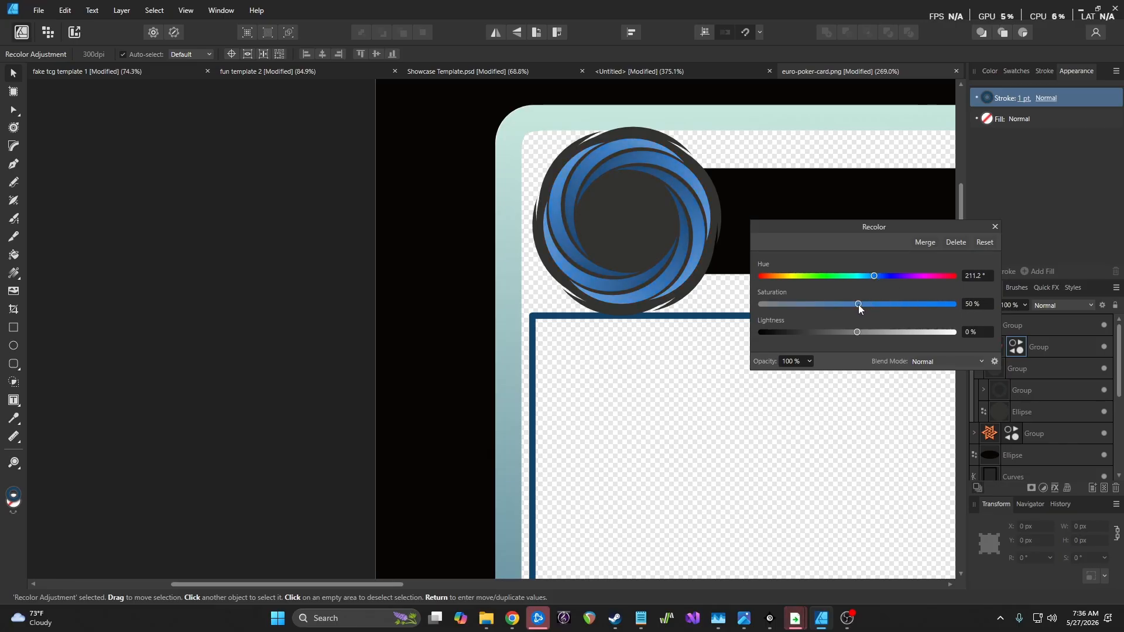
drag(859, 305, 861, 304)
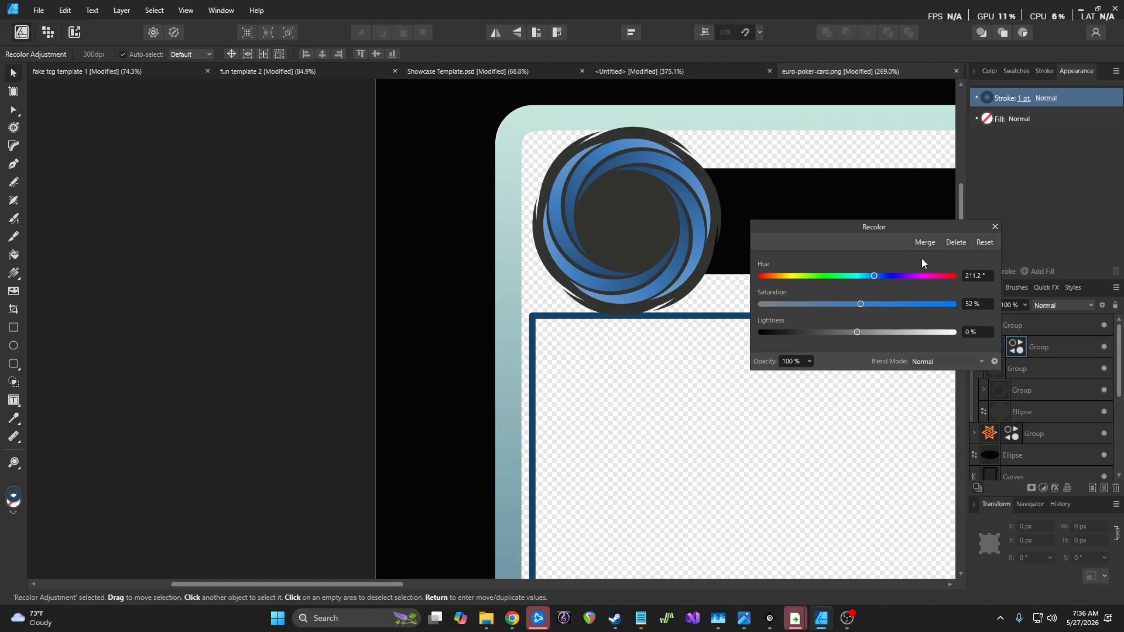
drag(876, 275, 873, 276)
drag(855, 332, 872, 276)
click(994, 227)
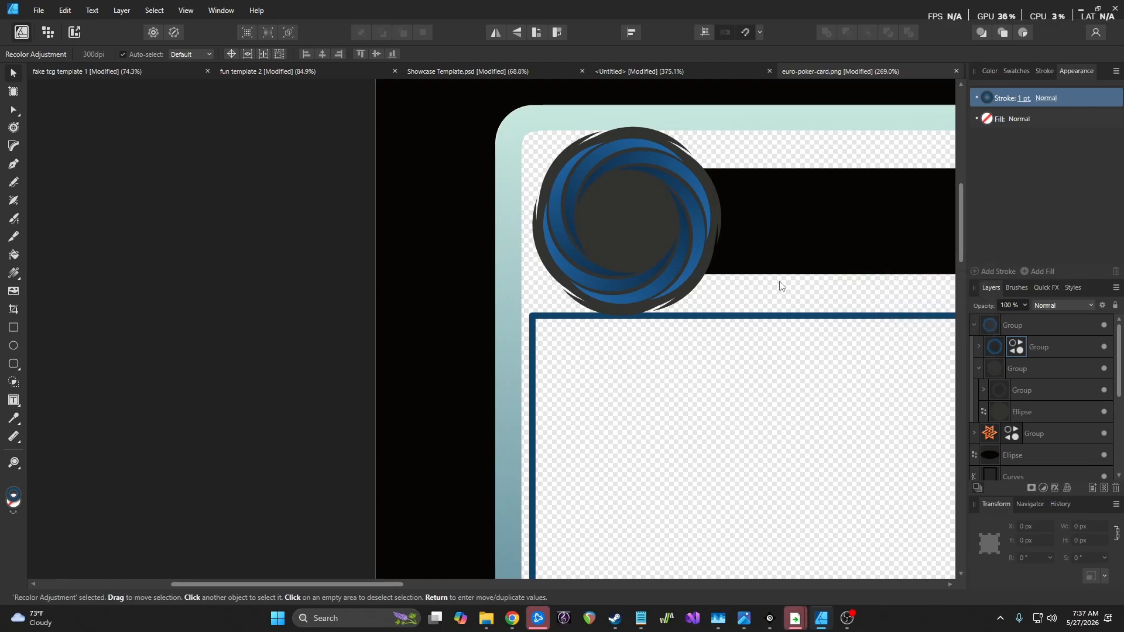
scroll(733, 288, down, 6)
scroll(814, 300, up, 4)
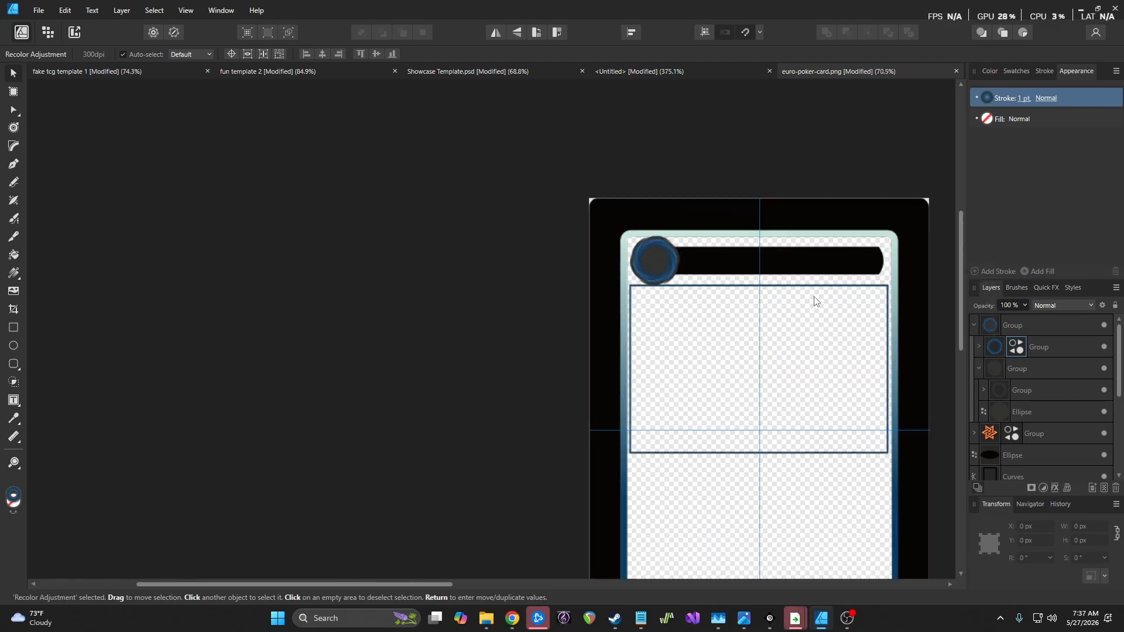
scroll(776, 294, up, 2)
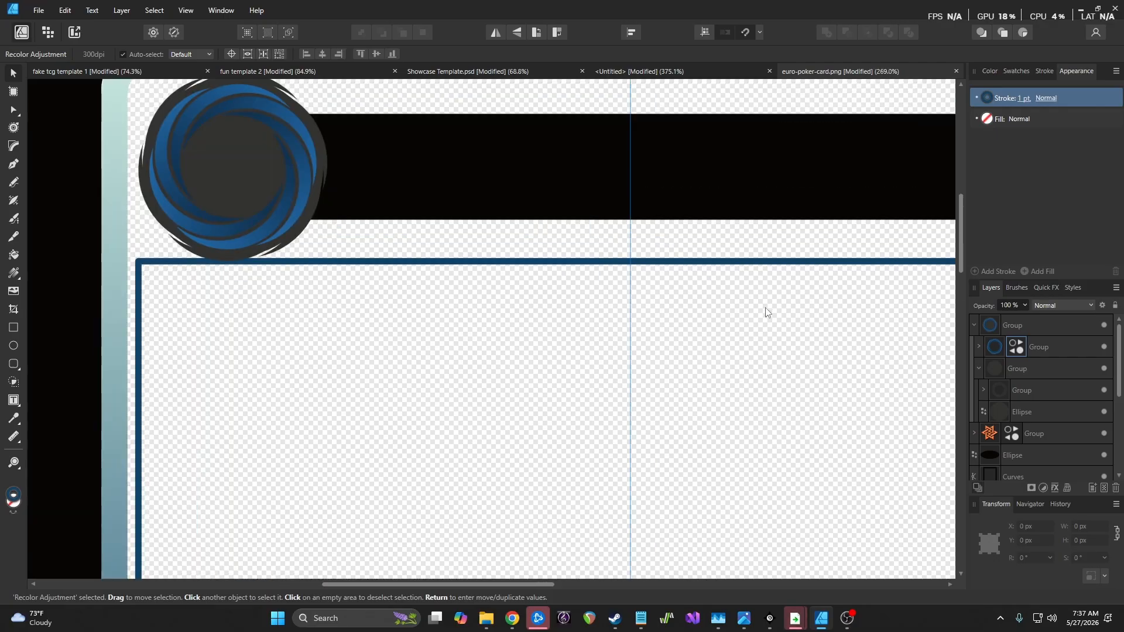
scroll(764, 310, down, 3)
scroll(759, 322, up, 2)
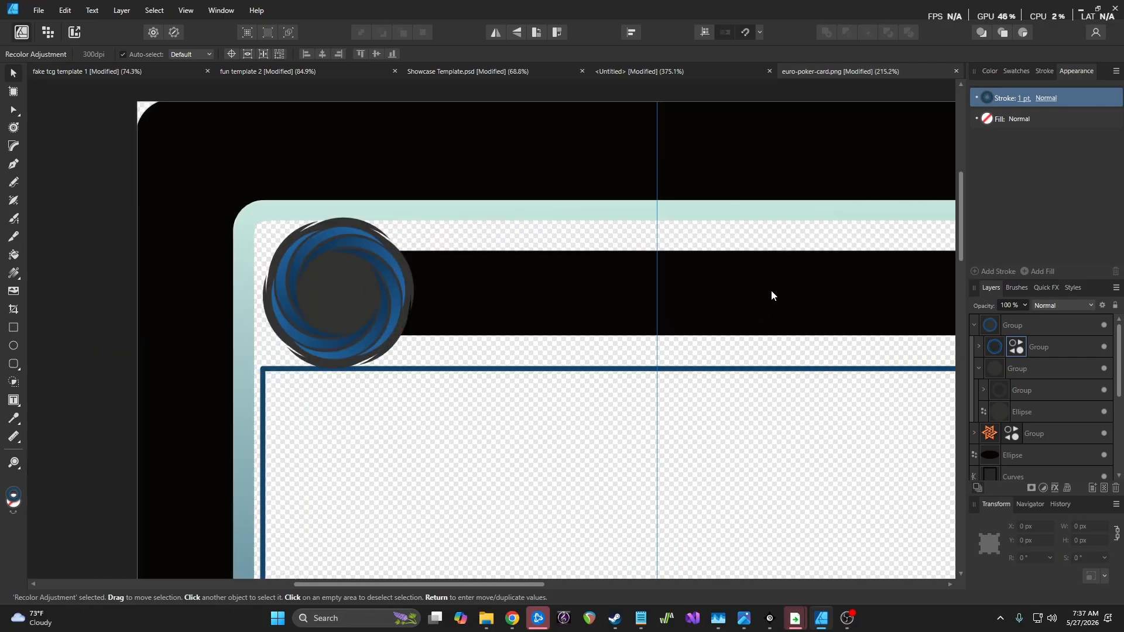
click(771, 295)
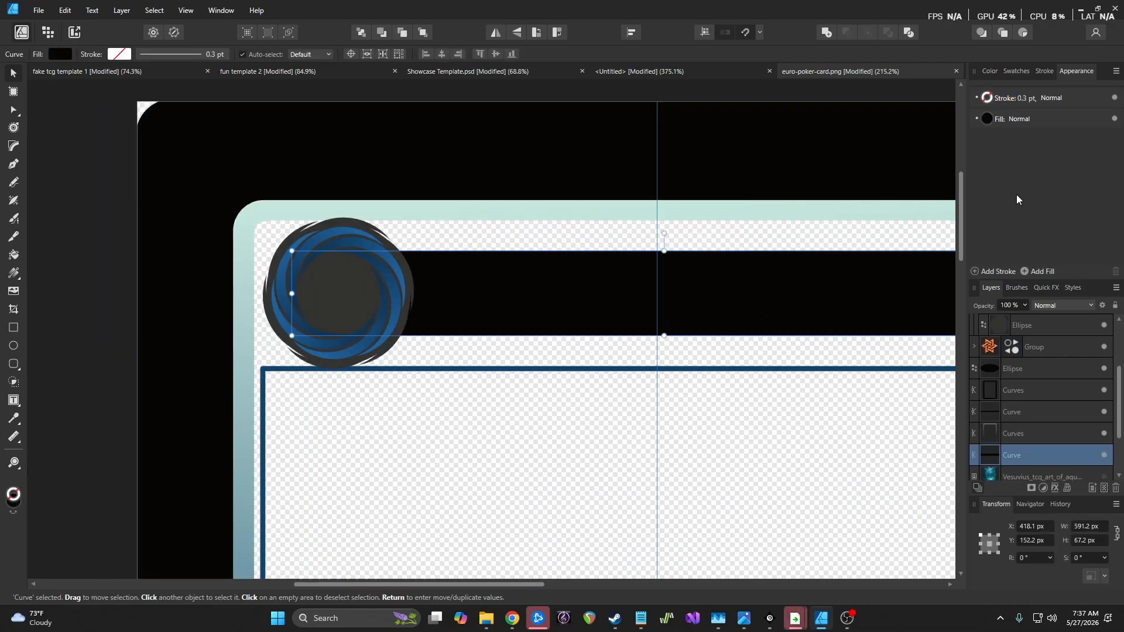
click(988, 121)
click(466, 71)
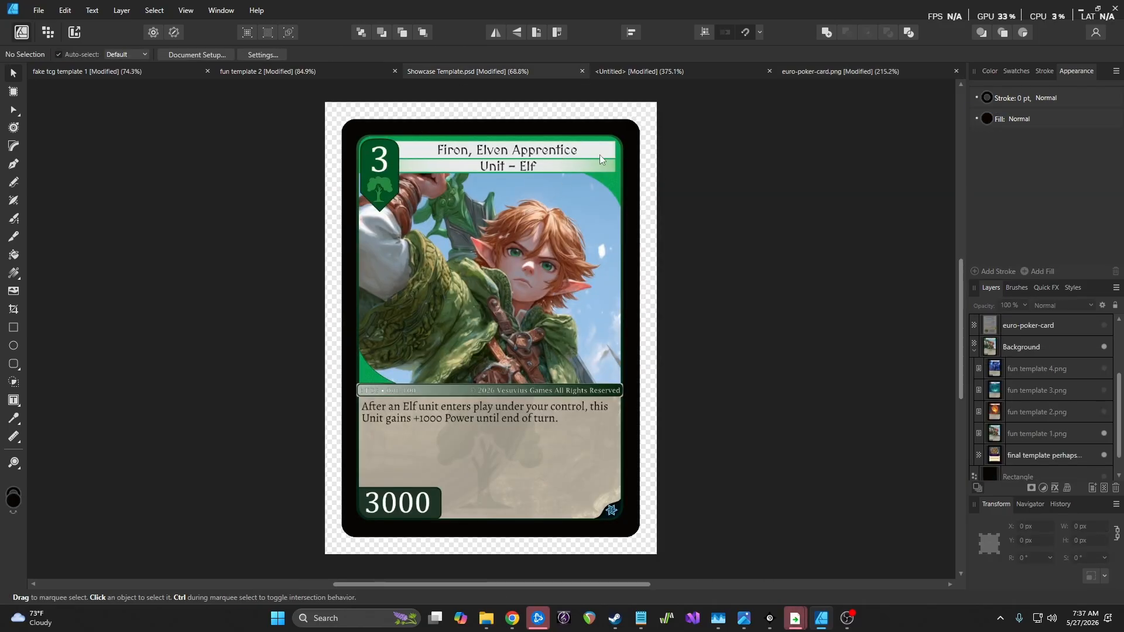
click(649, 73)
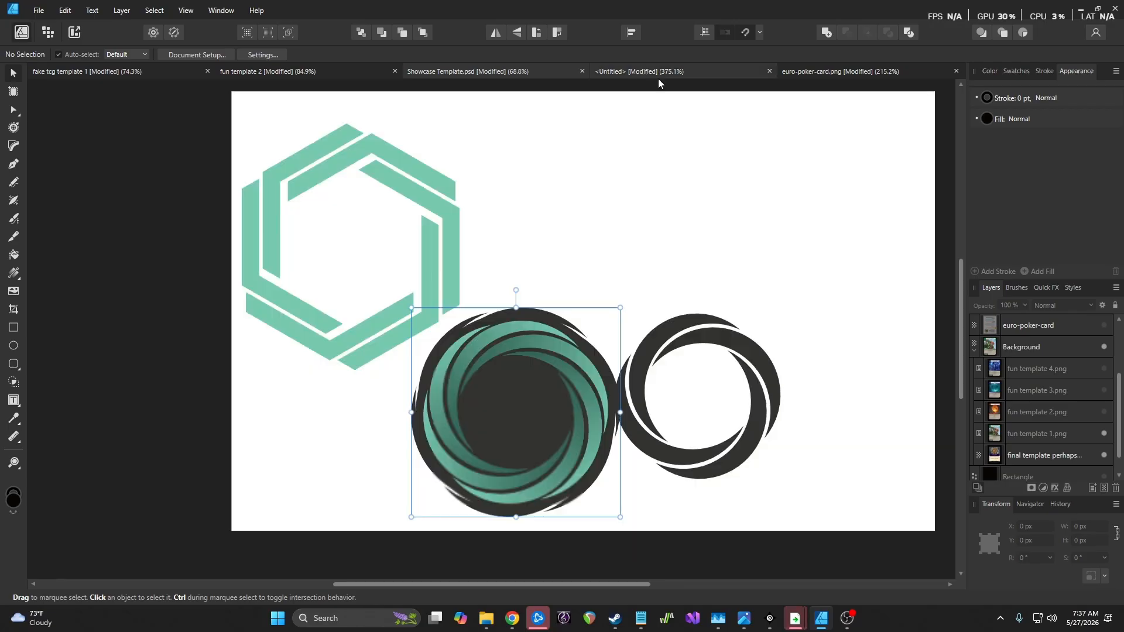
click(811, 73)
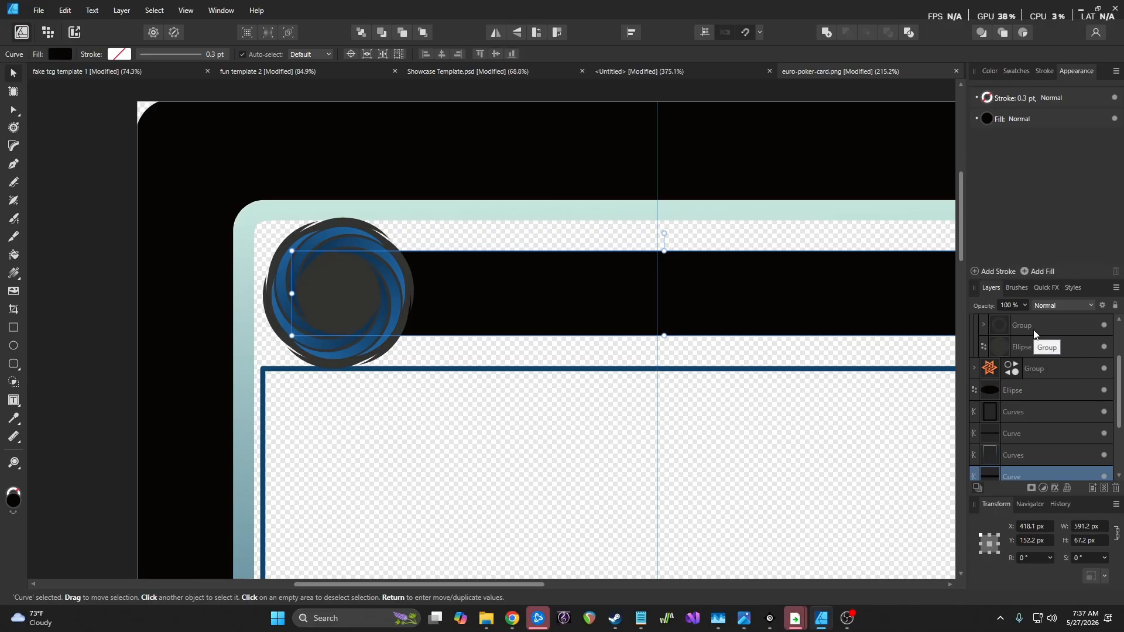
Switch the title bar's fill to a gradient and add a white middle stop
drag(543, 584, 640, 593)
click(988, 118)
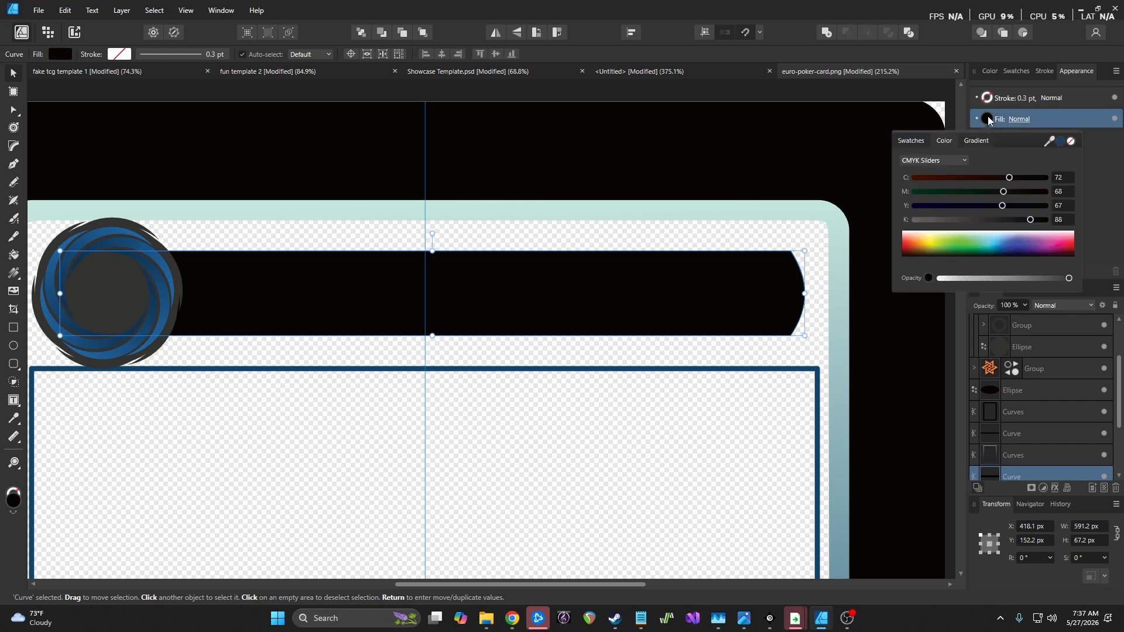
click(980, 141)
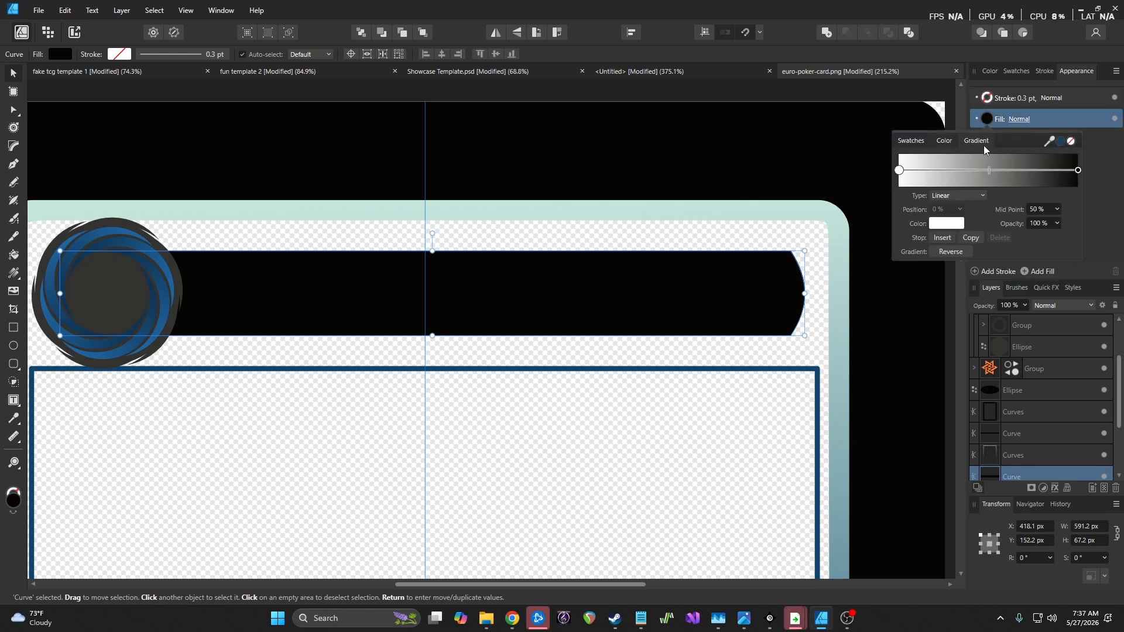
click(947, 237)
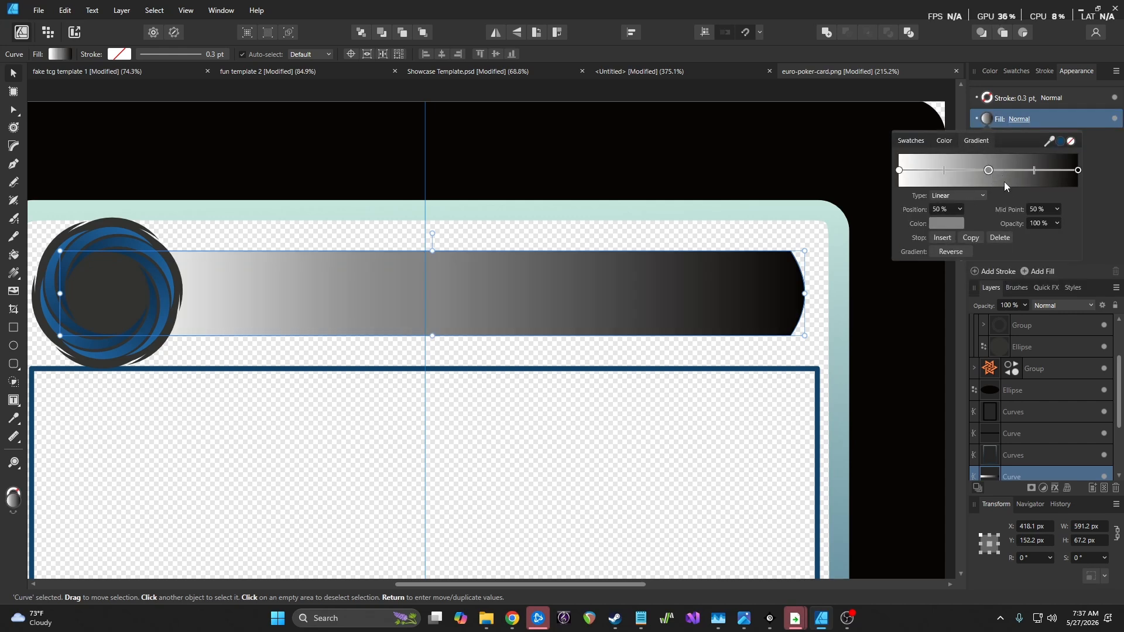
click(1078, 171)
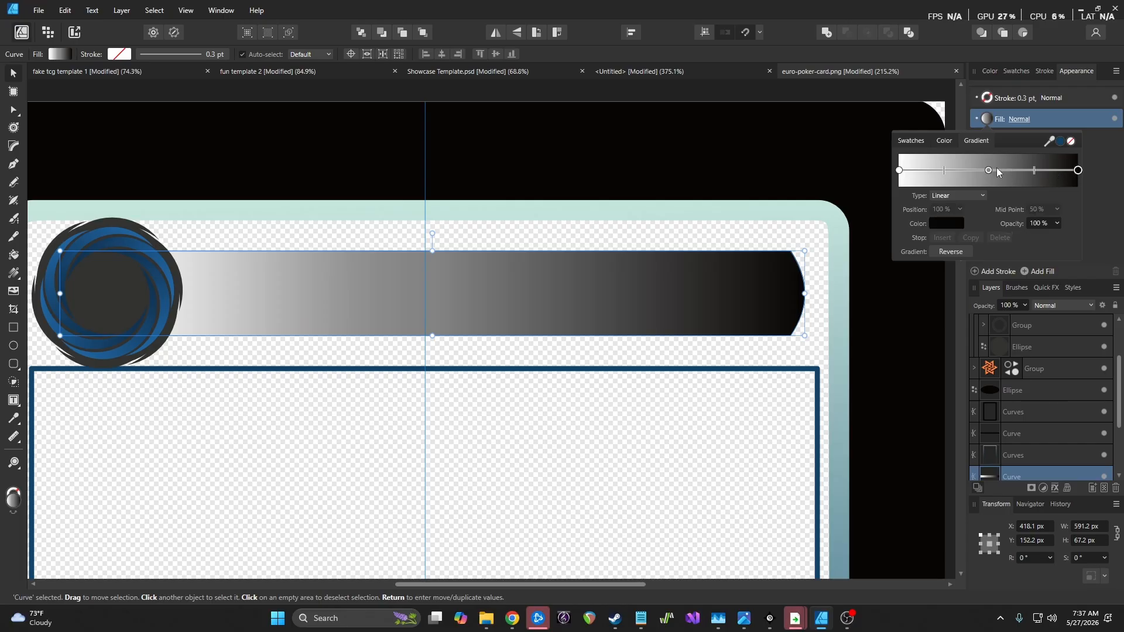
click(989, 170)
click(937, 226)
drag(911, 318, 860, 304)
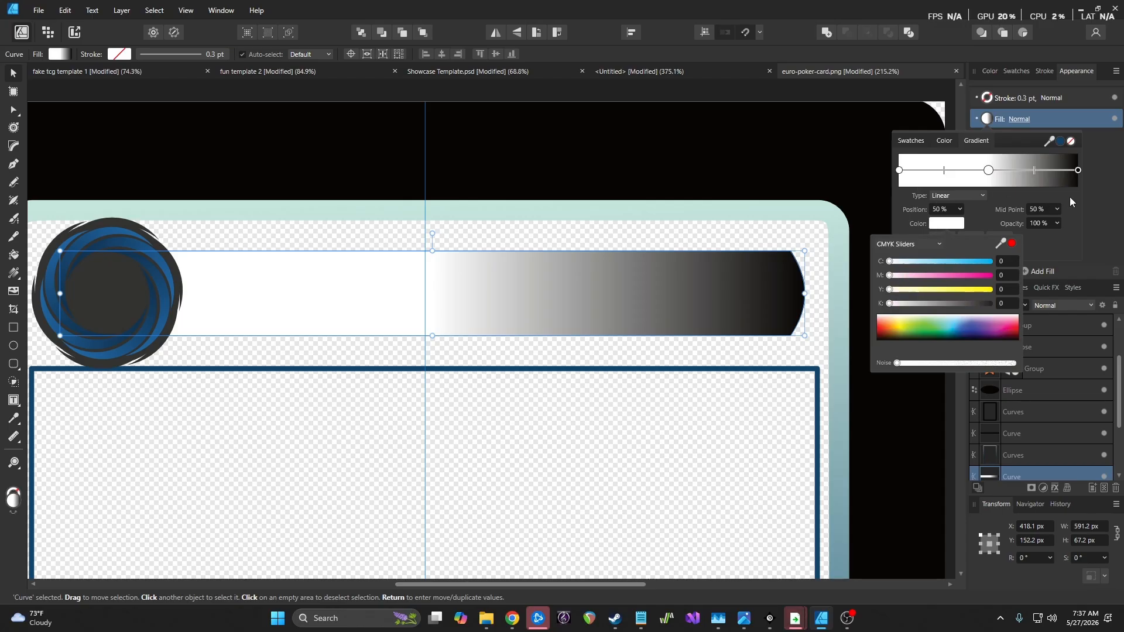
Eyedrop the card's dark blue border colour onto the gradient's right end stop
click(1078, 170)
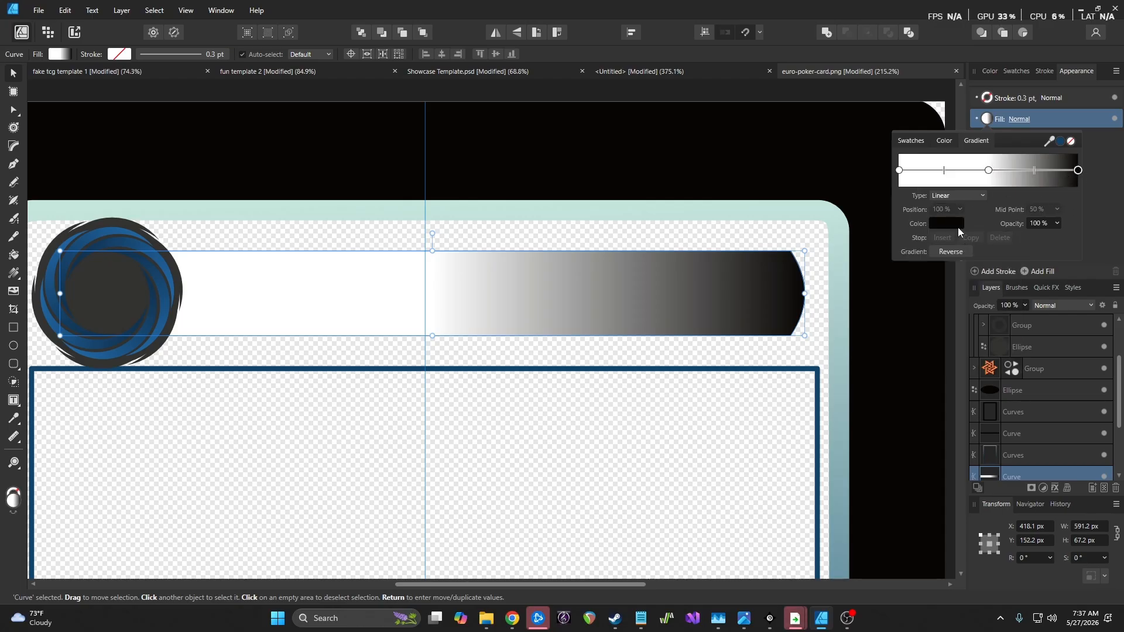
click(953, 222)
drag(1000, 245, 820, 387)
drag(815, 388, 816, 388)
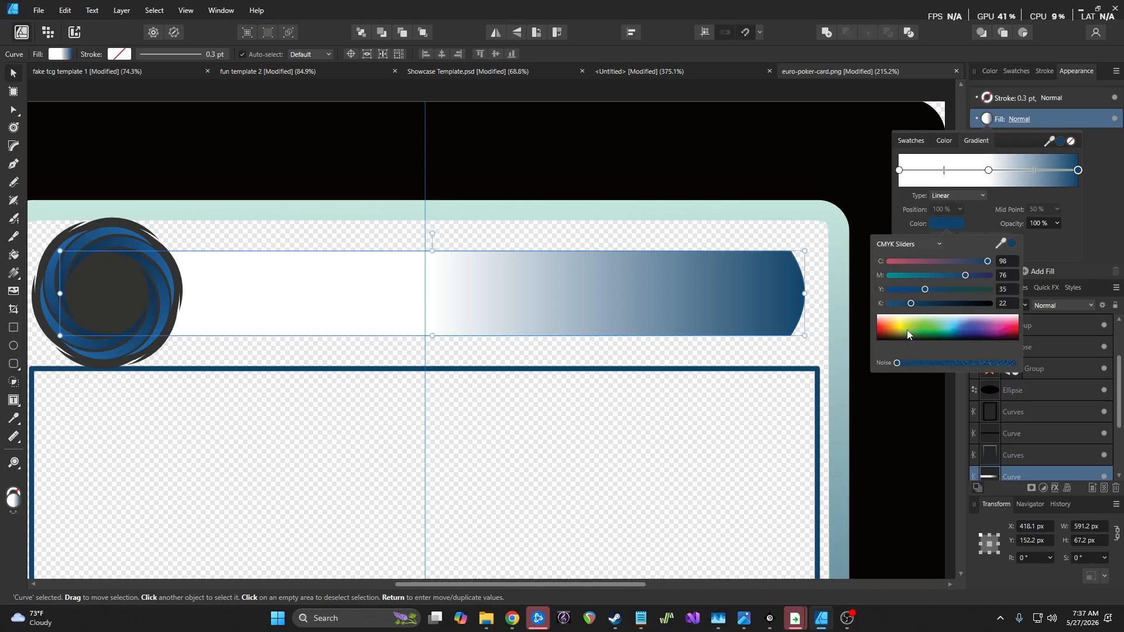
click(1049, 250)
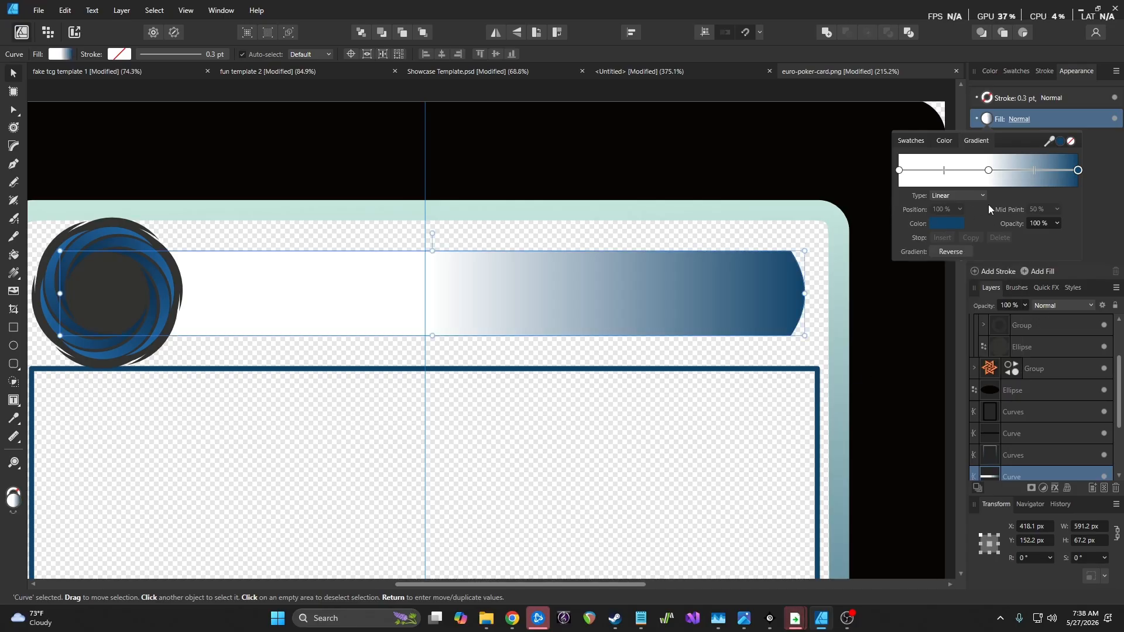
Set the middle stop's mid point to 85% to spread the white across the bar
click(989, 171)
click(1057, 223)
mouse_move(1060, 224)
mouse_down()
mouse_move(1104, 229)
mouse_move(1088, 227)
mouse_up()
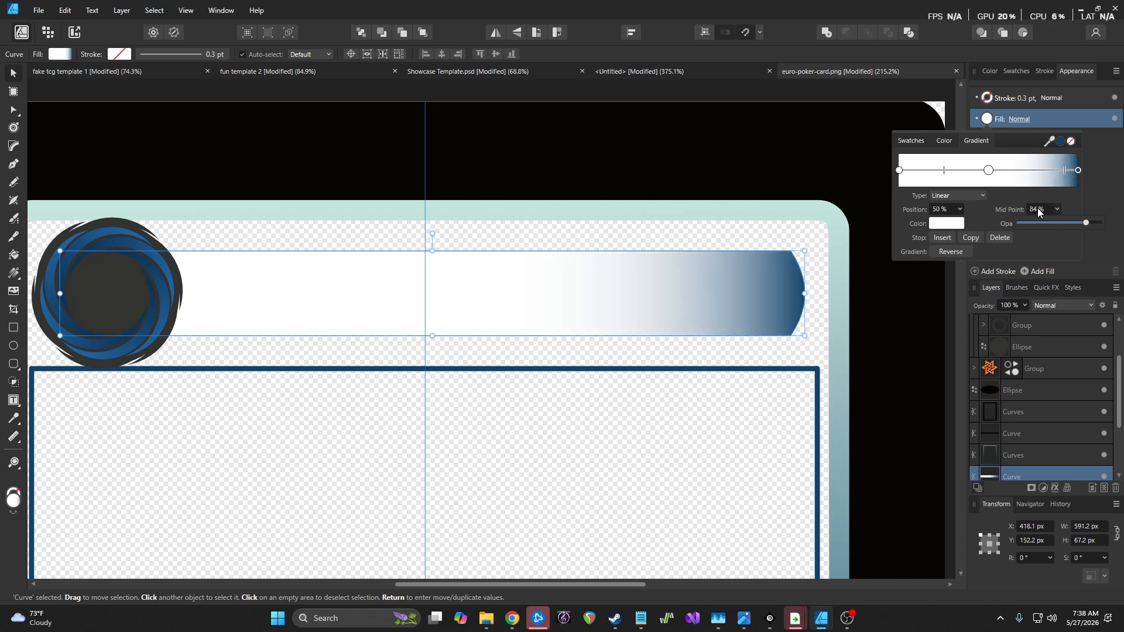
click(1058, 208)
drag(1060, 223, 1060, 224)
click(1041, 234)
Eyedrop dark blue onto the left end stop and pull its mid point to 13%
click(900, 171)
click(958, 224)
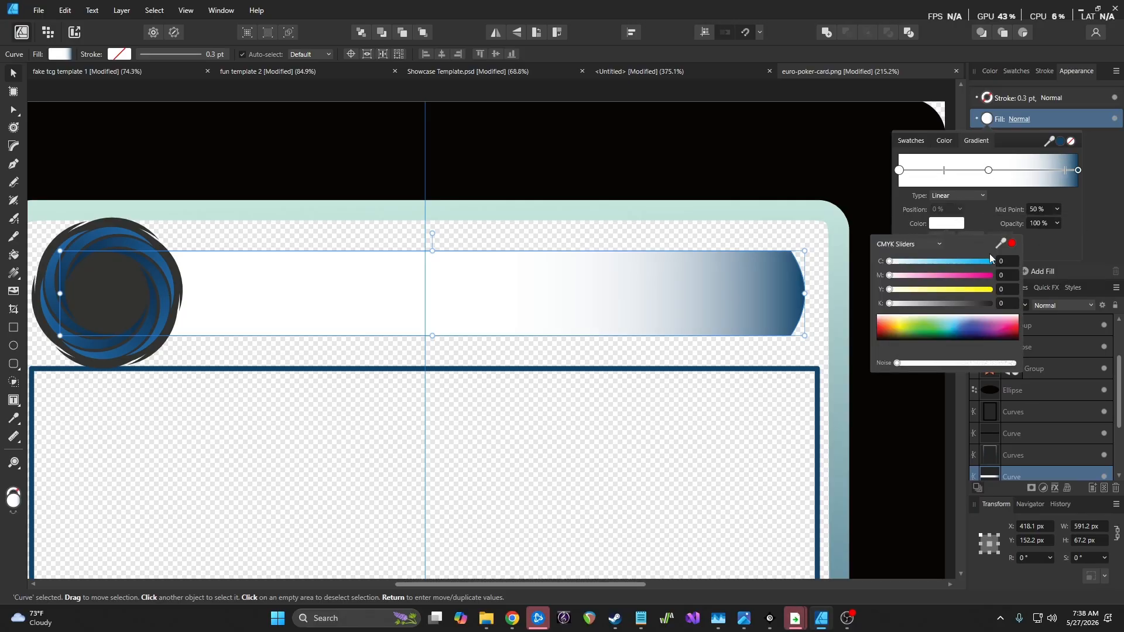
drag(1000, 241, 803, 282)
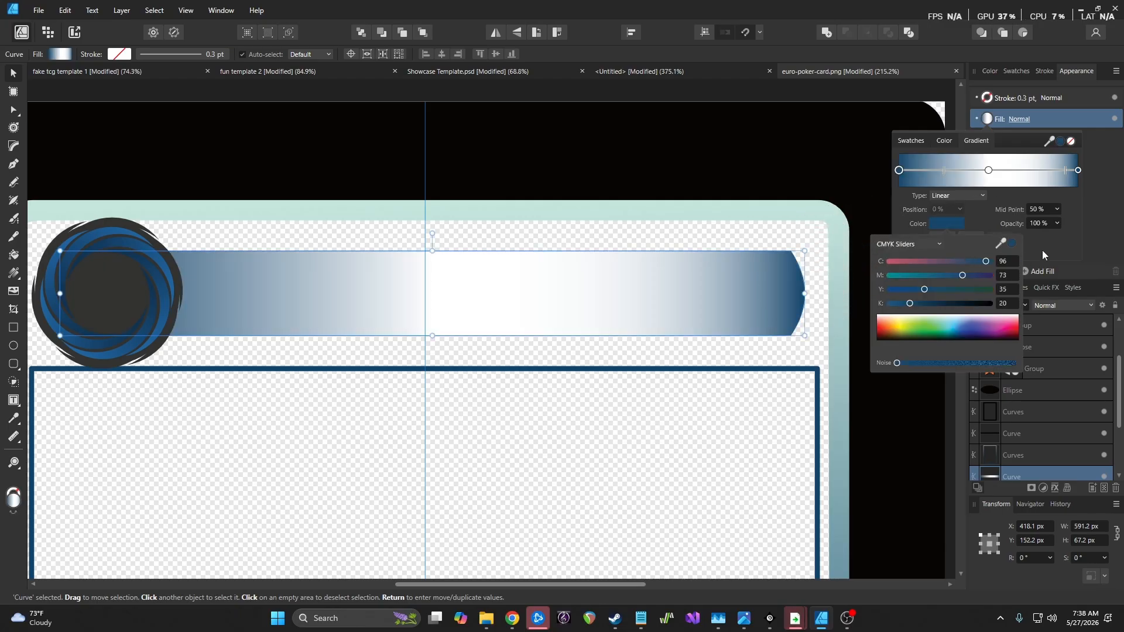
click(1057, 209)
drag(1046, 224, 1031, 231)
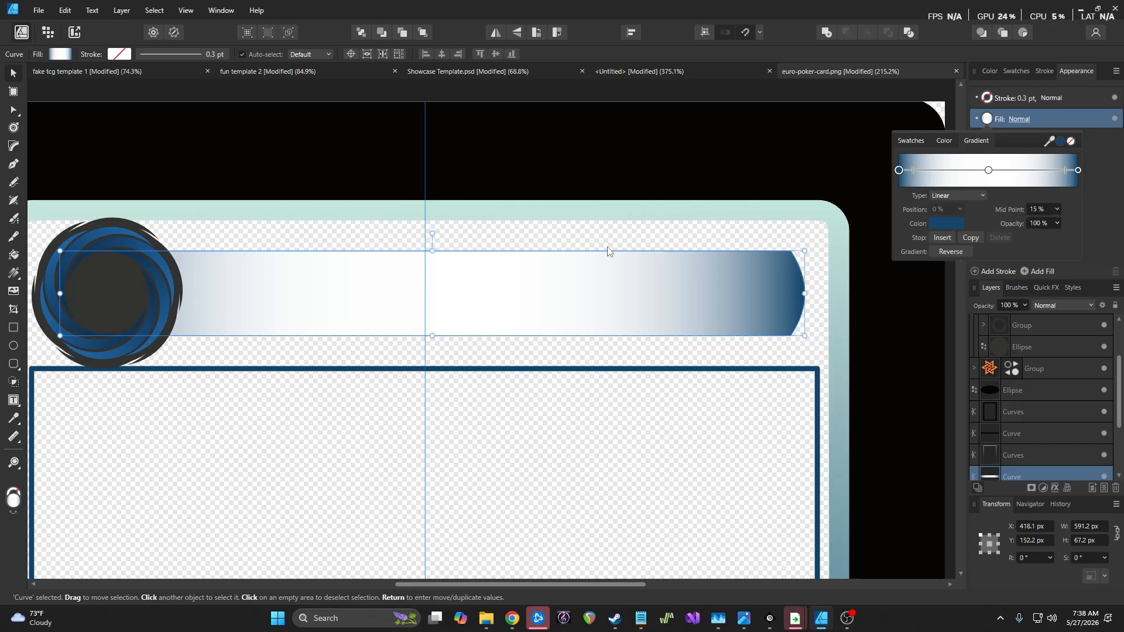
click(247, 152)
Select the gradient title bar curve in the Layers panel
scroll(323, 204, down, 5)
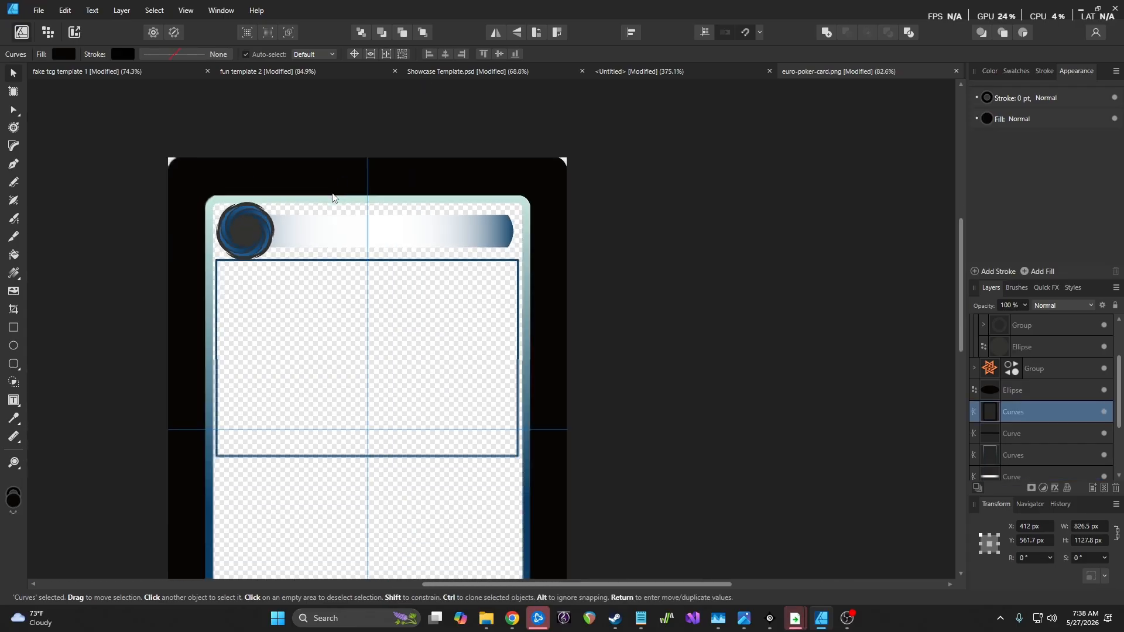
scroll(318, 198, down, 2)
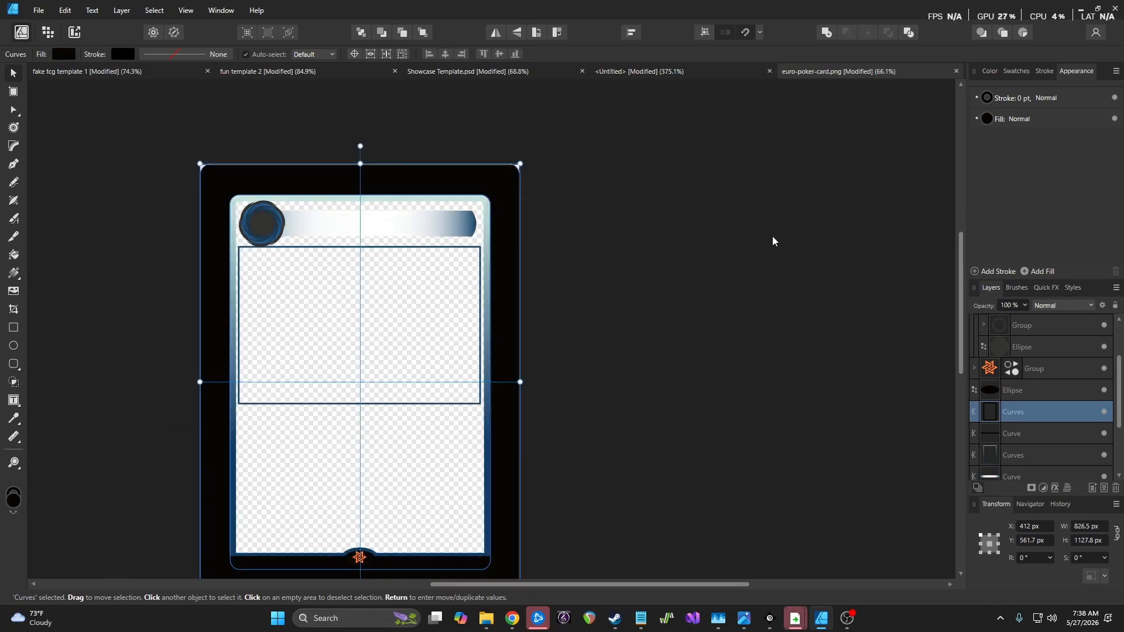
click(988, 123)
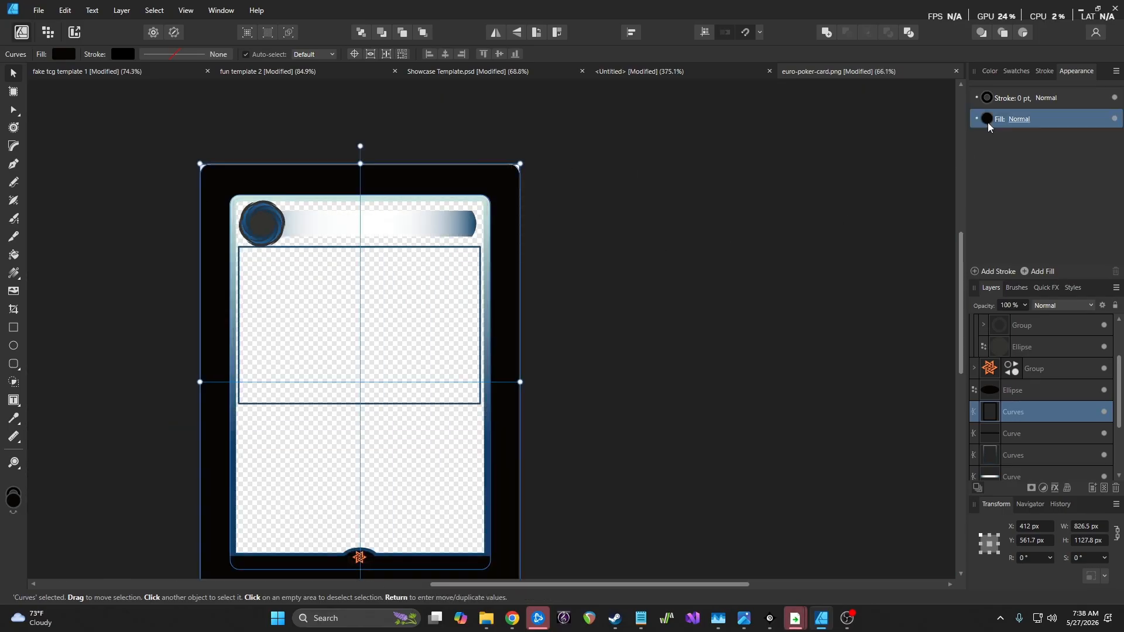
click(1029, 433)
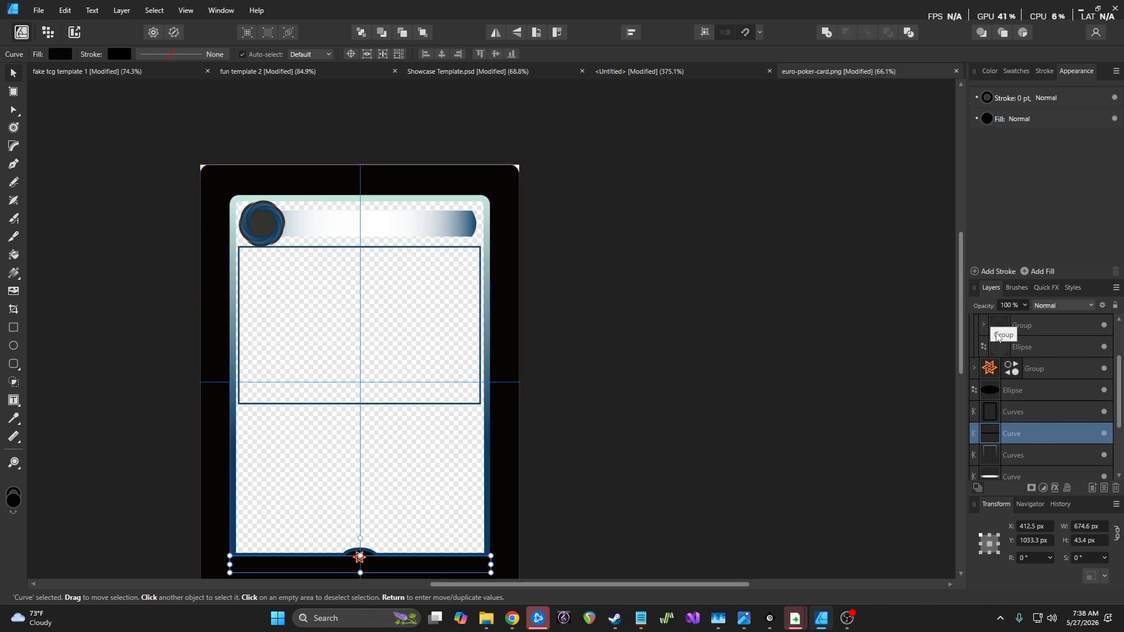
scroll(1054, 432, down, 3)
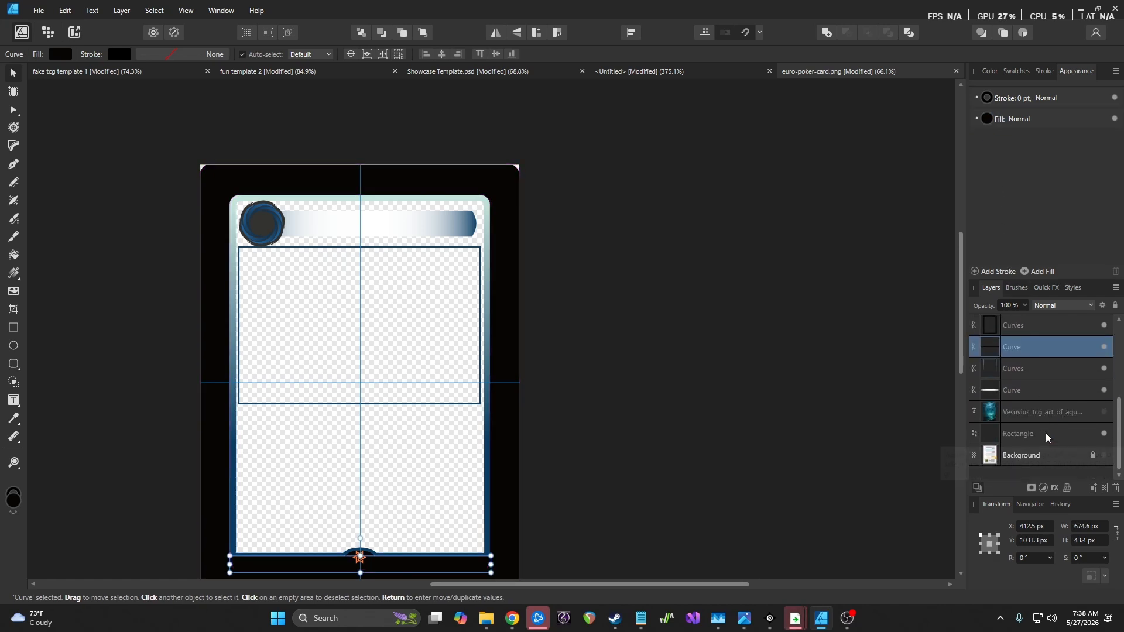
click(1033, 398)
Make the gradient's right end stop white and set the left stop's mid point to 29%
click(989, 119)
click(1078, 170)
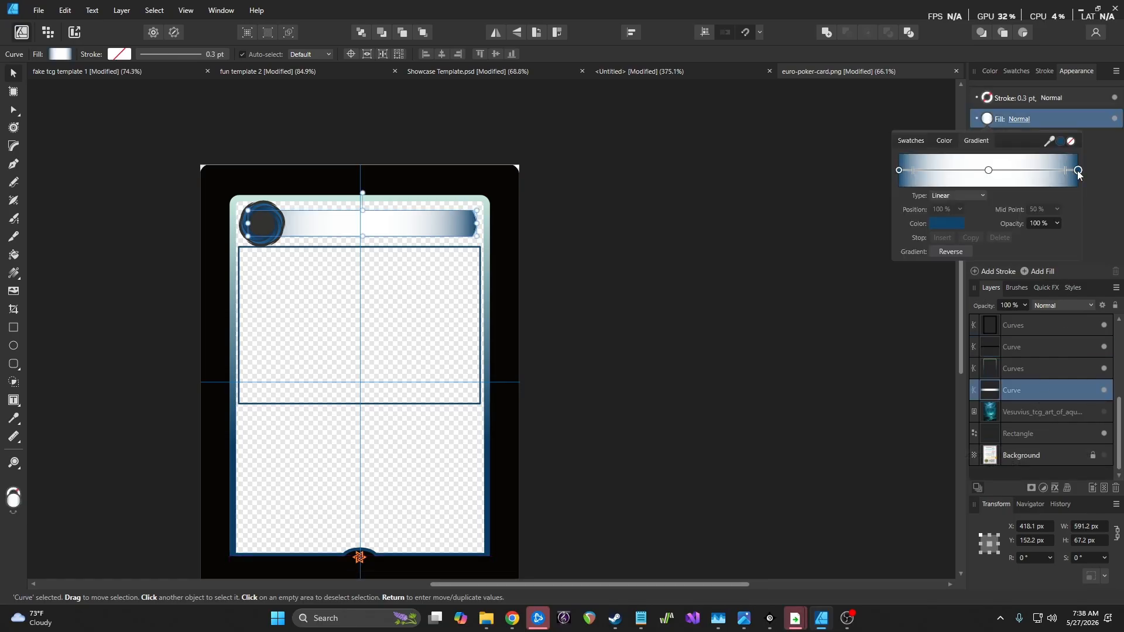
click(949, 225)
drag(1001, 243, 988, 170)
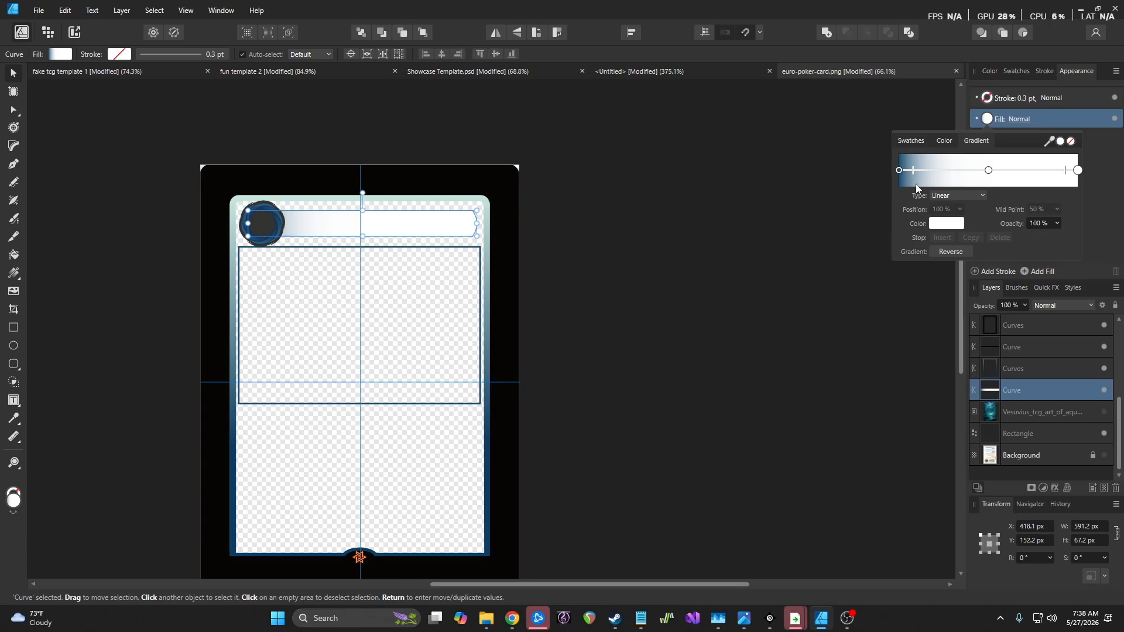
click(900, 170)
drag(1050, 221, 1061, 223)
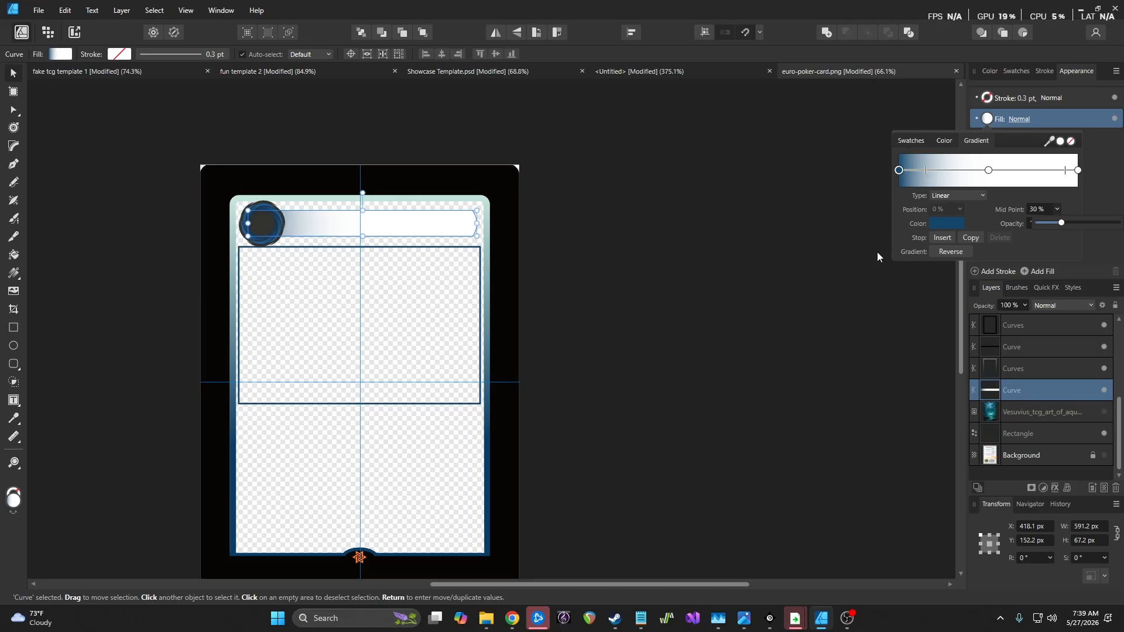
click(742, 275)
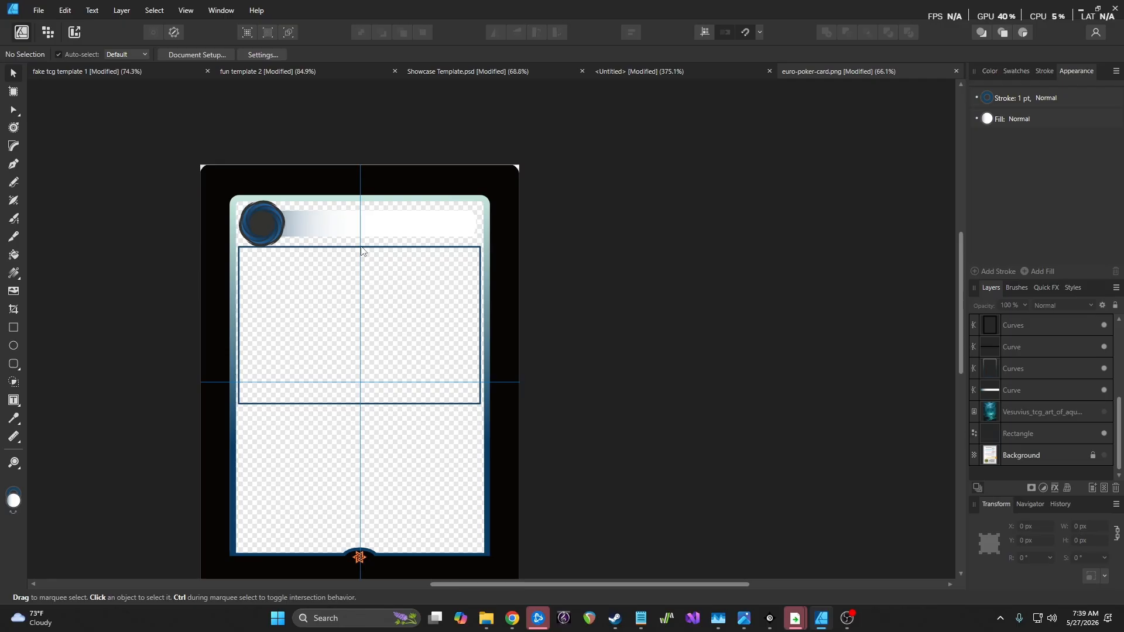
Darken the gradient's middle stop slightly and eyedrop a light grey onto the right end stop
scroll(300, 233, up, 5)
scroll(299, 233, down, 3)
scroll(297, 228, up, 2)
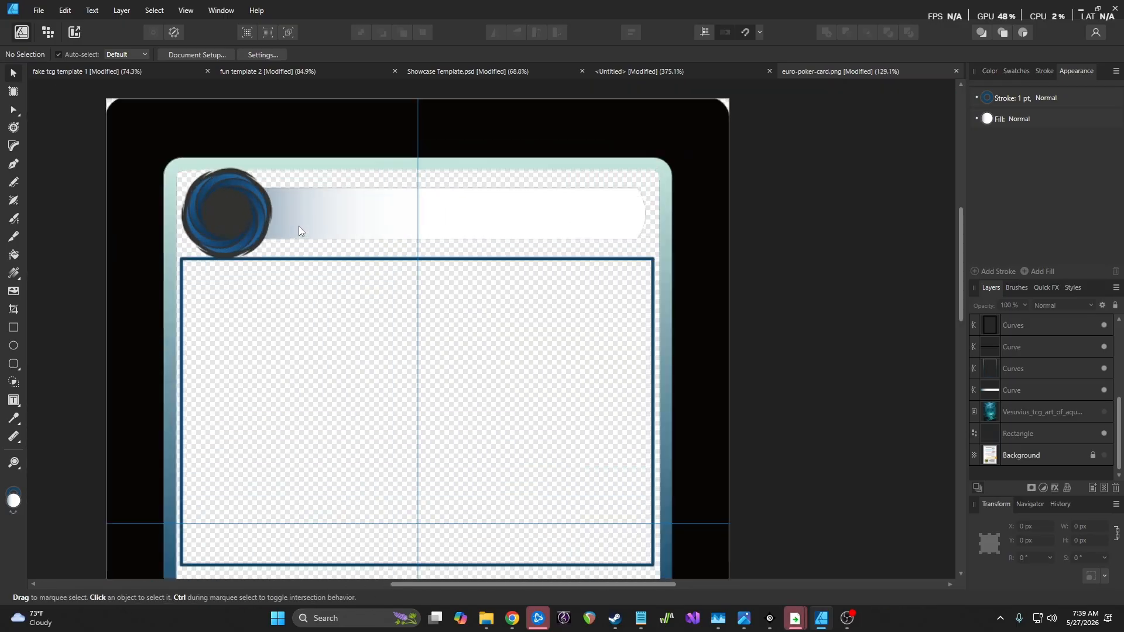
click(998, 119)
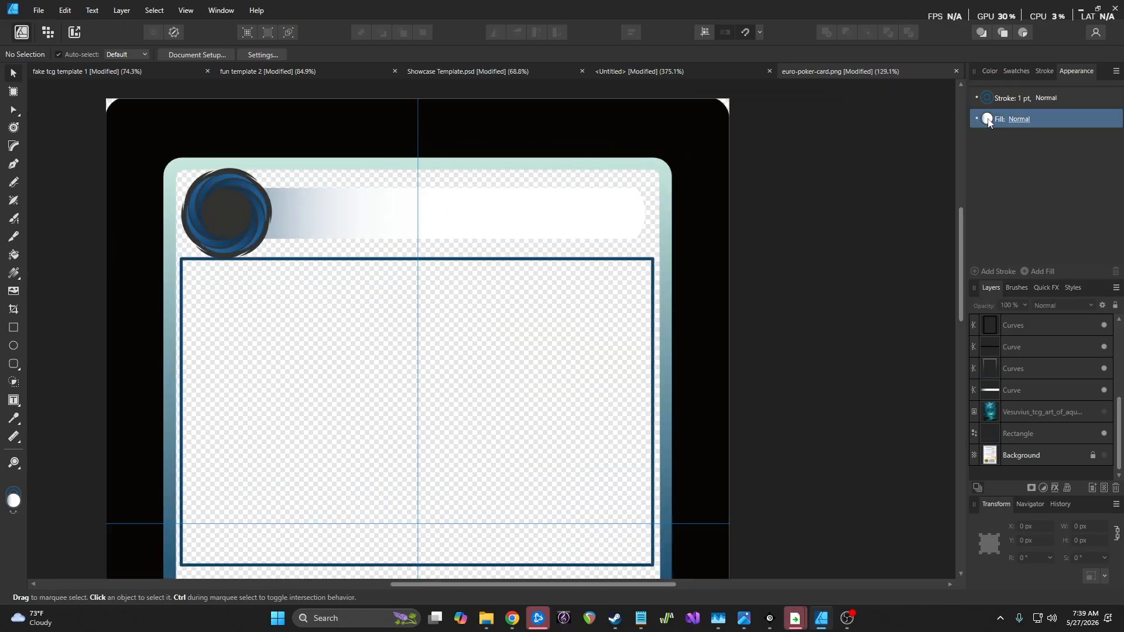
click(988, 119)
click(989, 170)
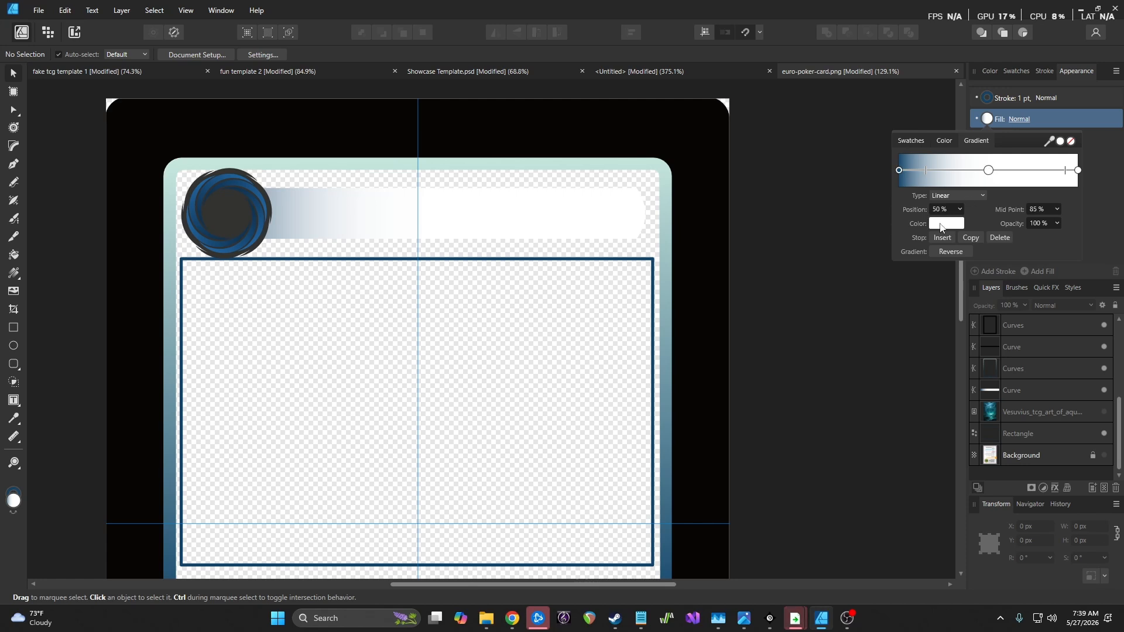
click(942, 224)
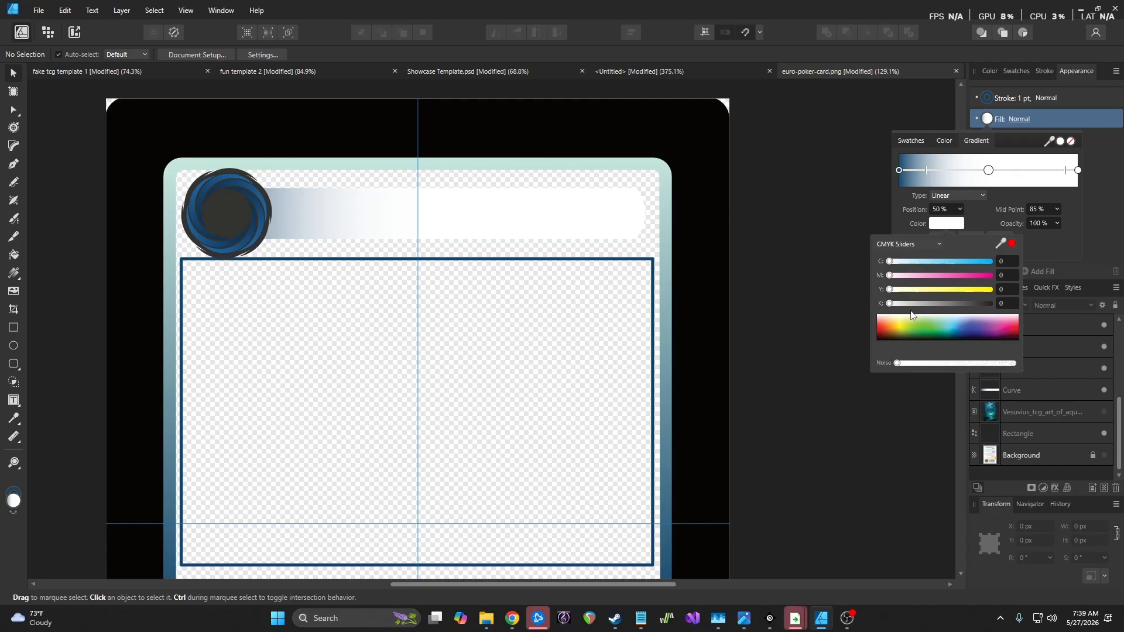
mouse_move(890, 304)
mouse_down()
mouse_move(963, 306)
mouse_move(896, 305)
mouse_move(909, 304)
mouse_up()
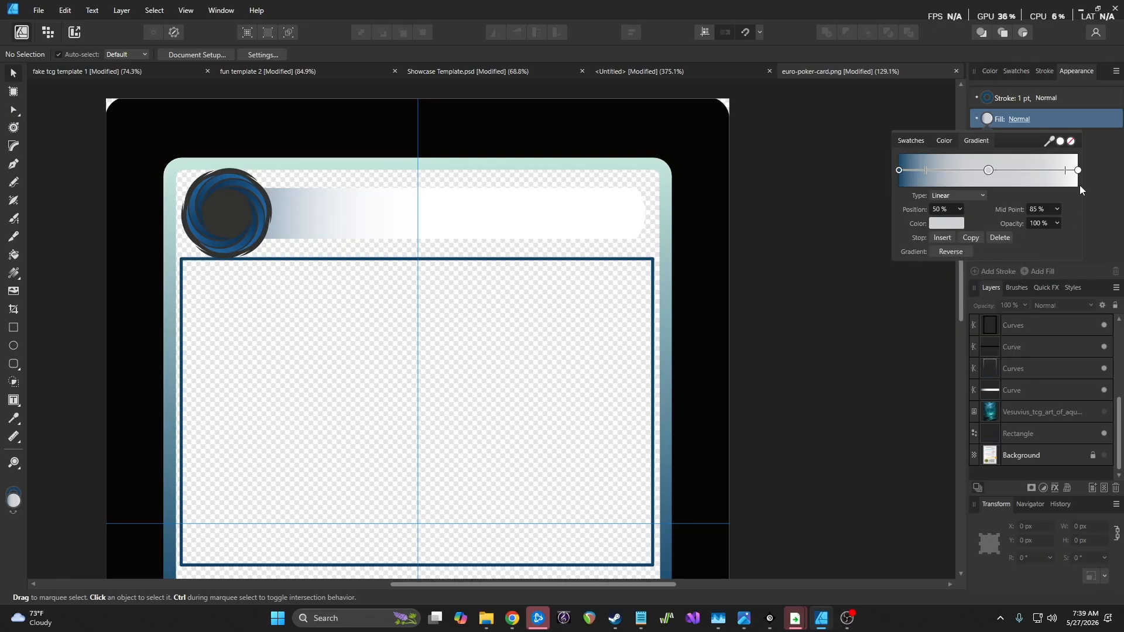
click(1078, 170)
drag(1049, 142, 991, 170)
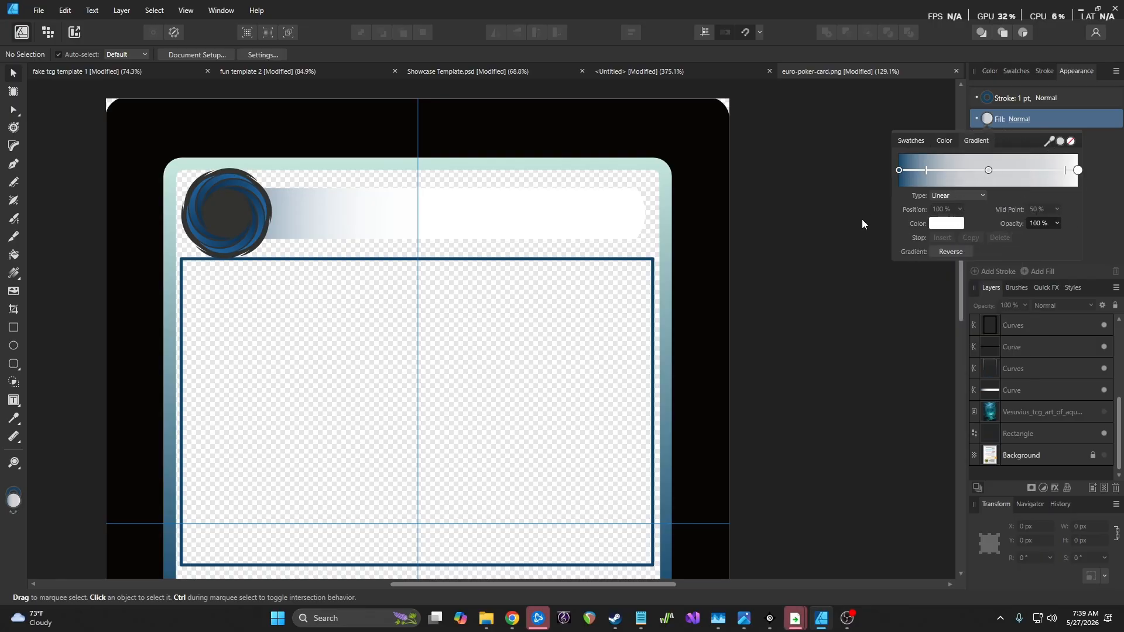
click(1060, 142)
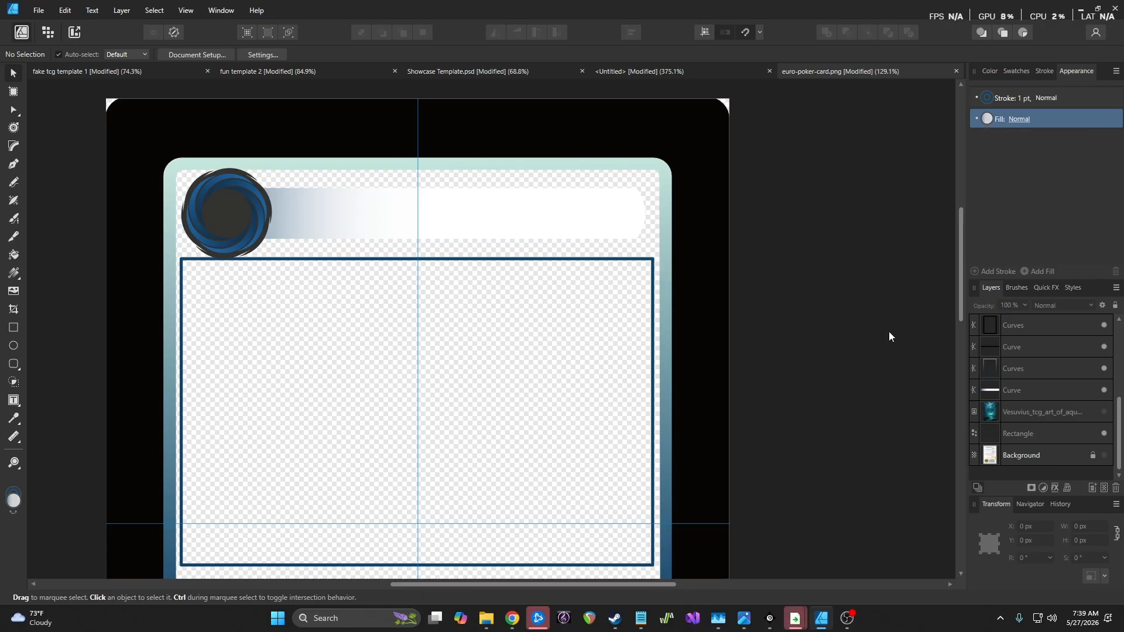
On the title bar curve, set the middle stop's K to 2 and apply a sampled light grey end
click(988, 118)
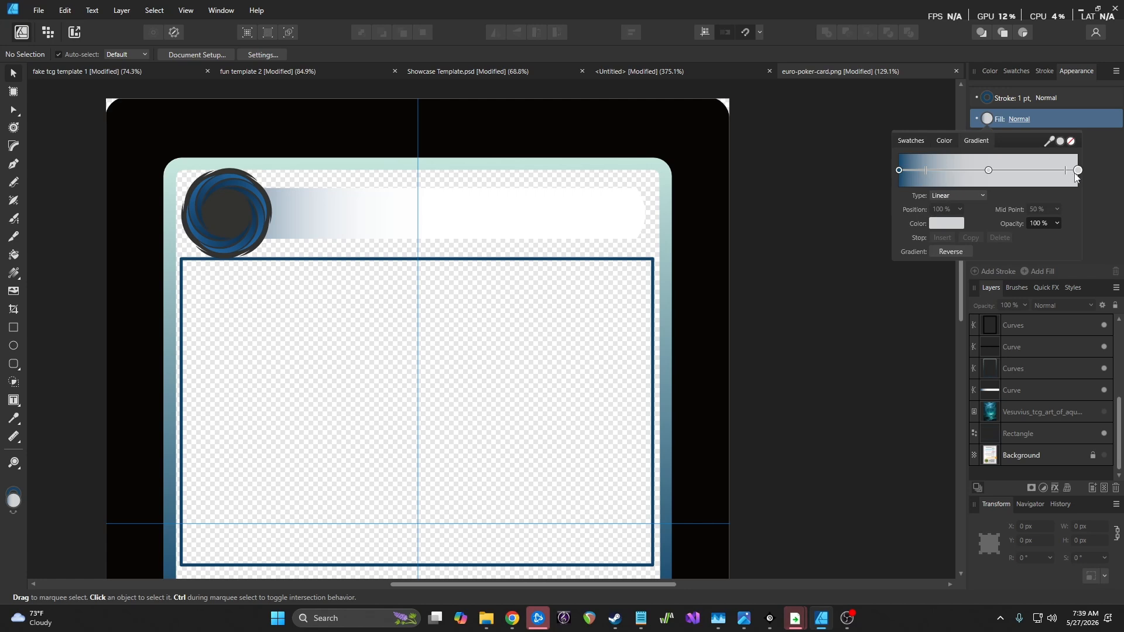
click(944, 224)
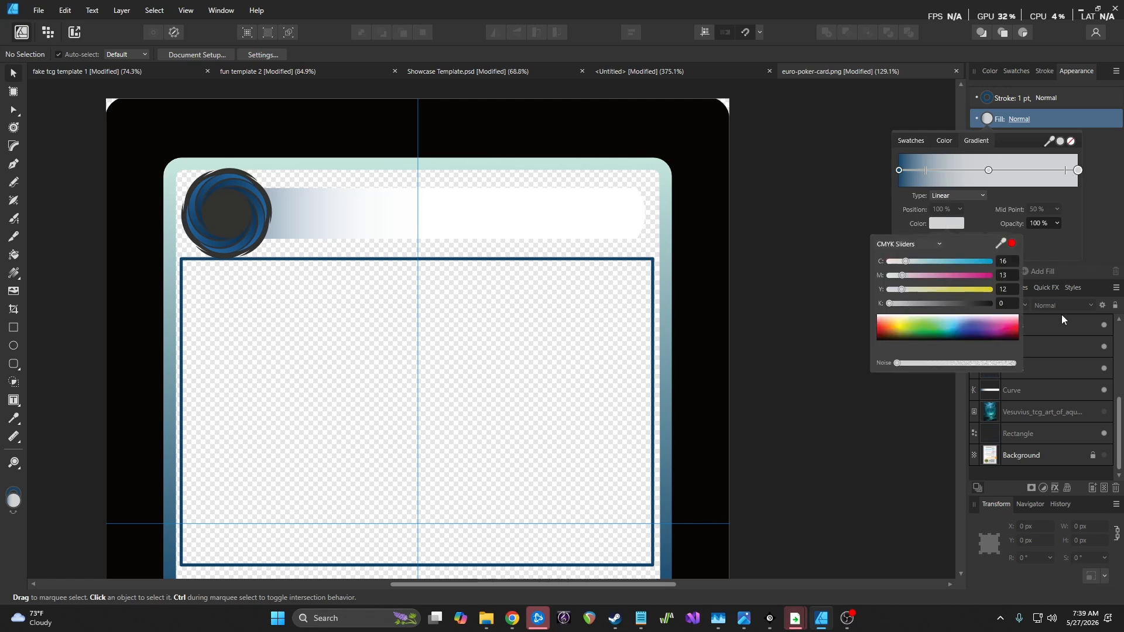
click(1029, 393)
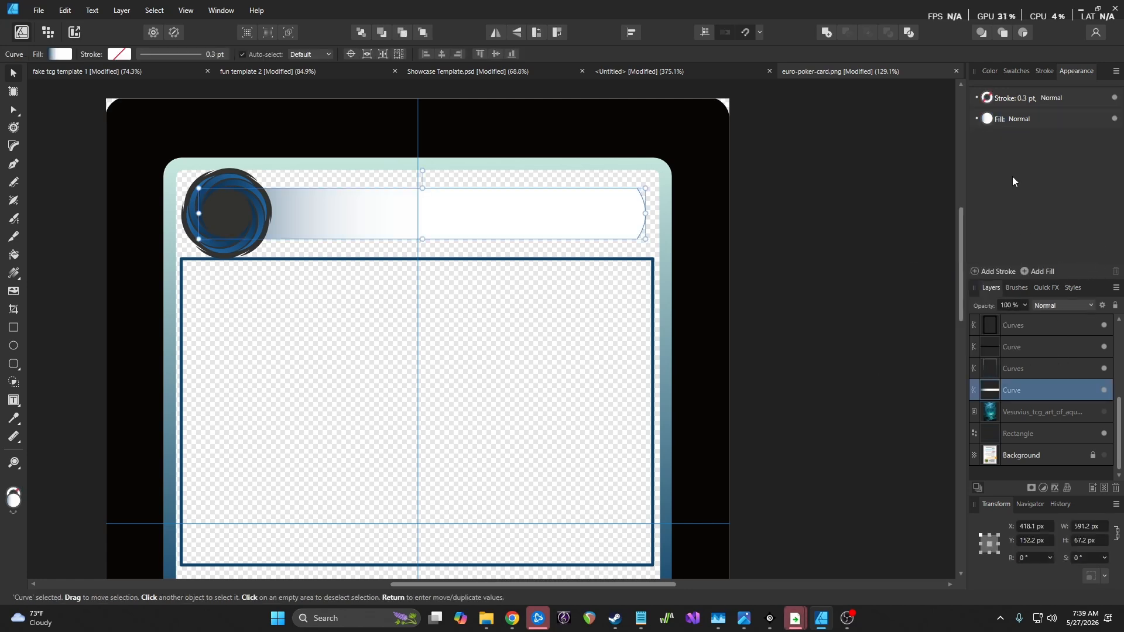
click(988, 120)
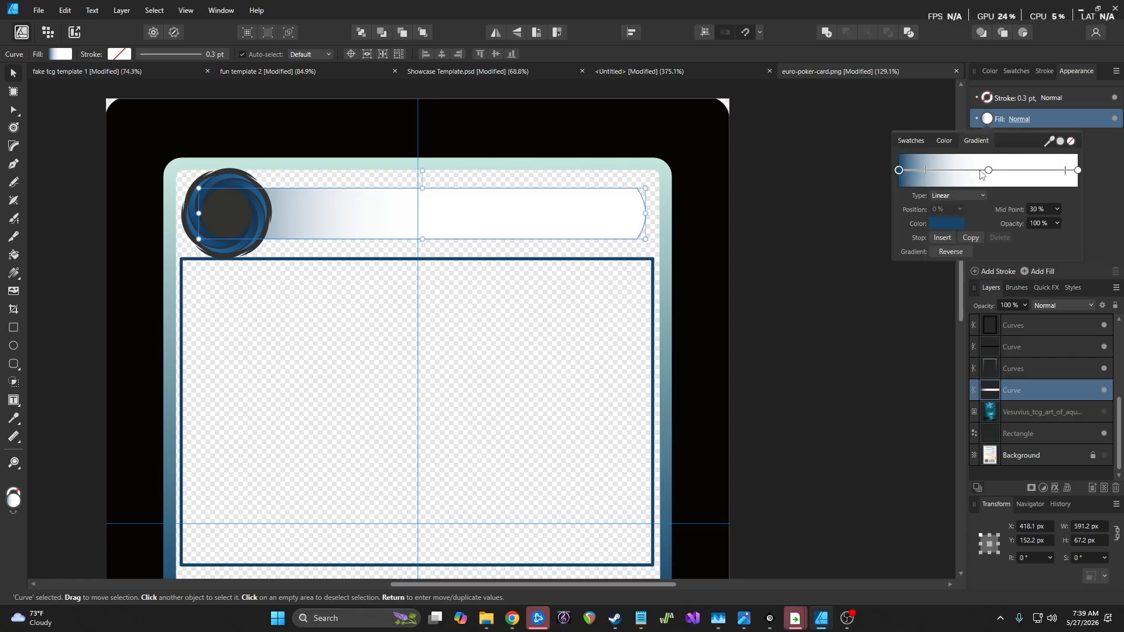
click(989, 171)
click(947, 223)
mouse_move(893, 302)
mouse_down()
mouse_move(905, 305)
mouse_move(895, 308)
mouse_up()
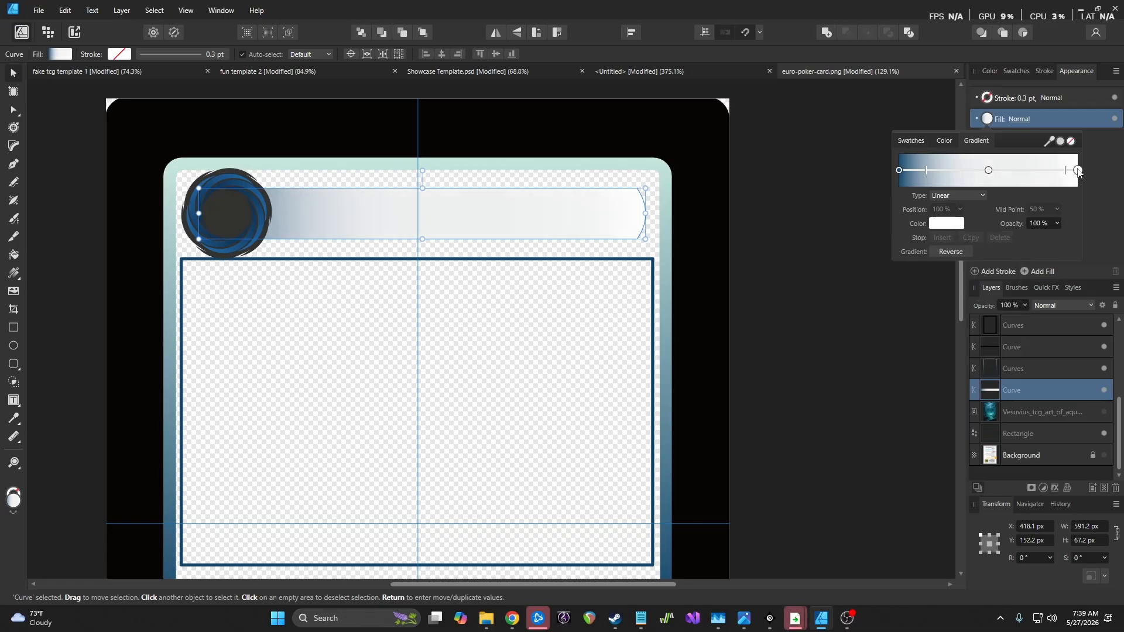
drag(1050, 142, 980, 168)
click(840, 258)
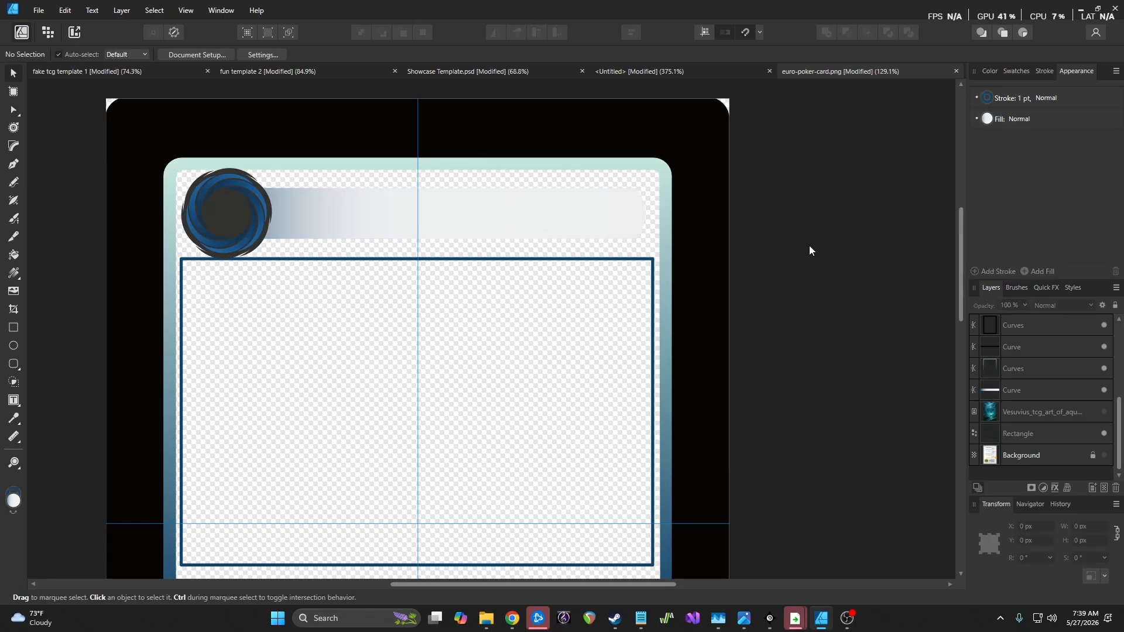
Snap the blue swirl emblem into the card's top-left corner
scroll(810, 247, down, 5)
scroll(811, 244, up, 4)
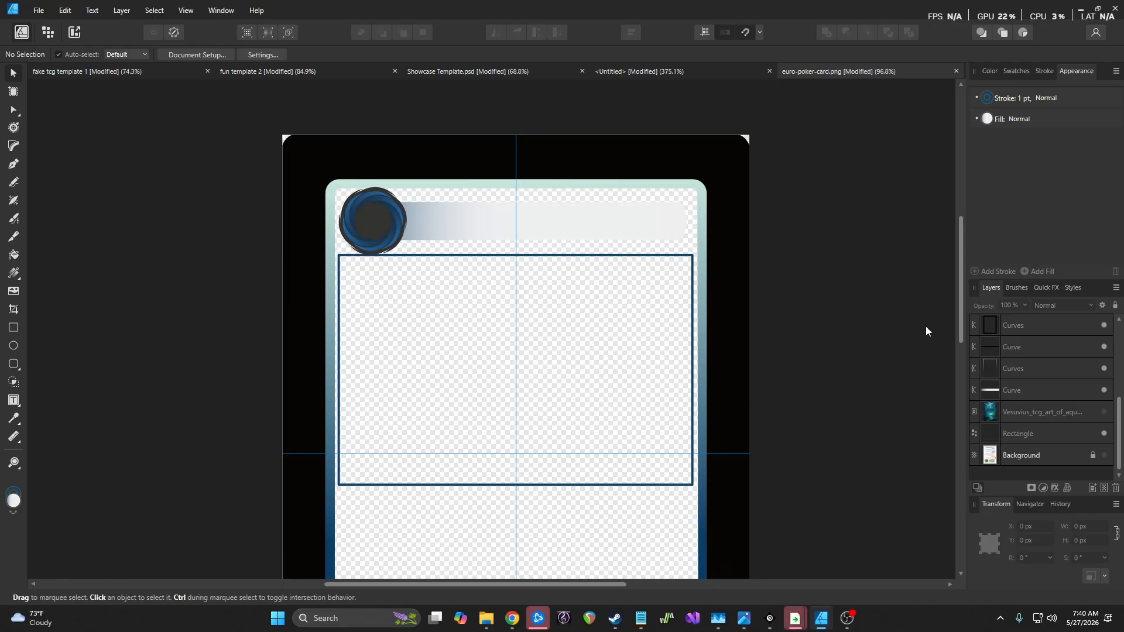
click(373, 222)
scroll(367, 217, up, 3)
drag(372, 227, 348, 213)
scroll(1048, 404, down, 5)
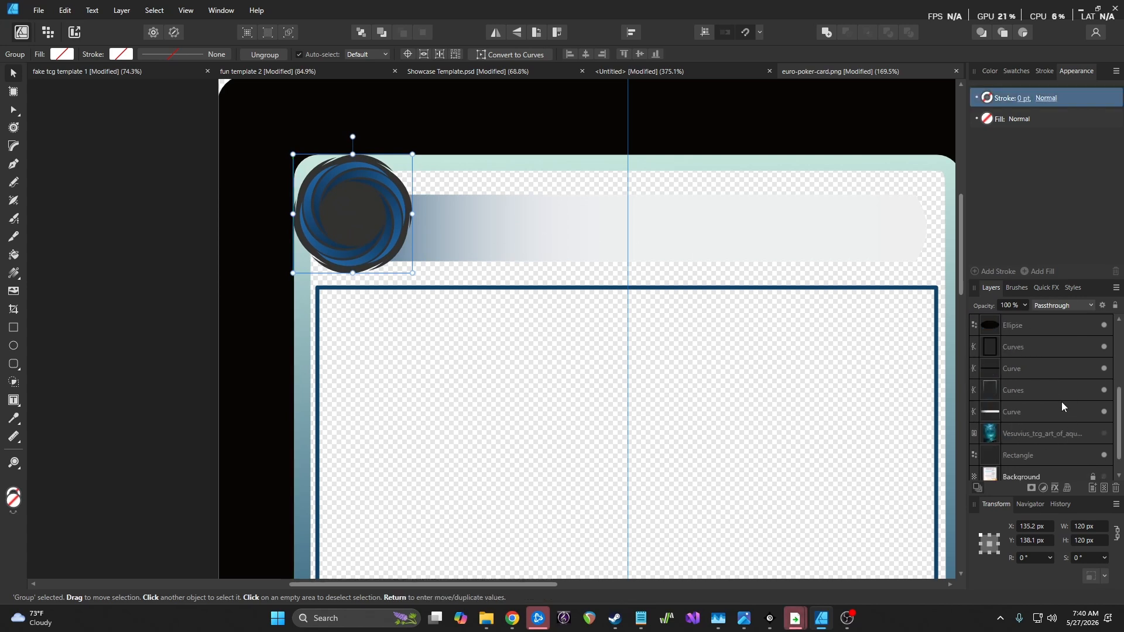
Stretch the title bar to 630.9 px wide, reaching almost to the card's right border
click(1038, 388)
drag(655, 252, 649, 233)
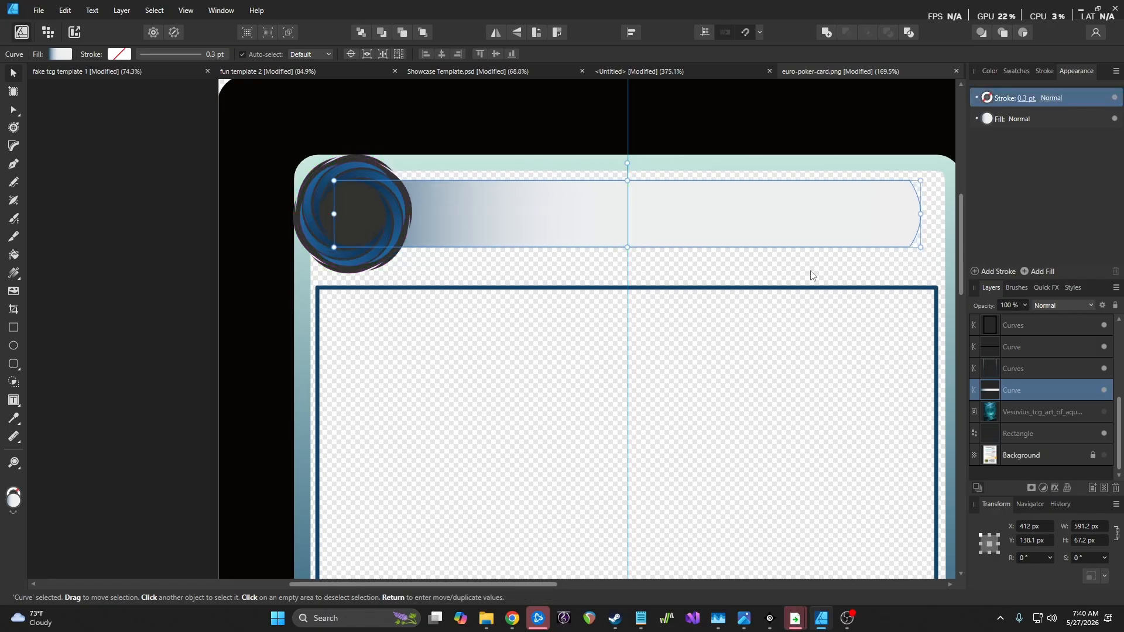
click(813, 271)
click(915, 213)
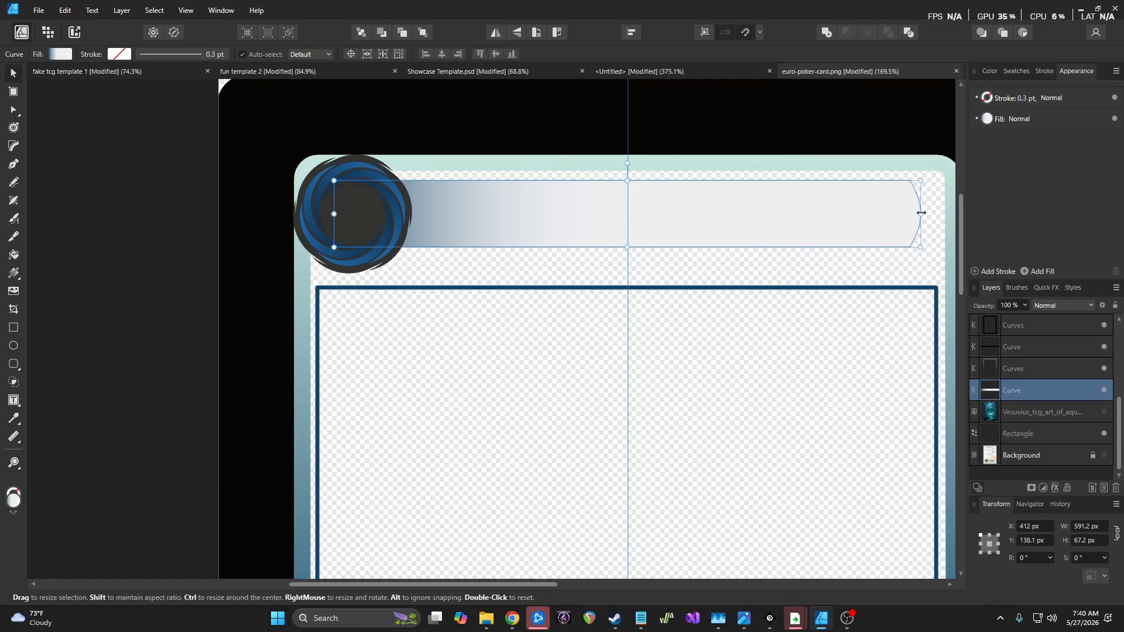
drag(928, 213, 942, 213)
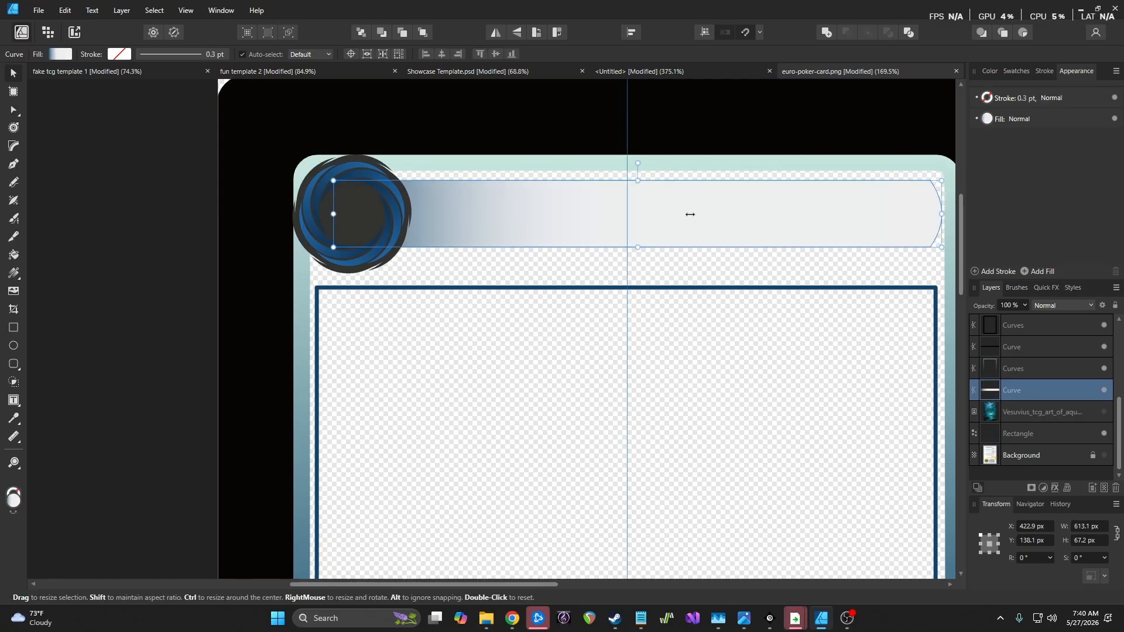
drag(702, 216, 695, 218)
drag(933, 213, 949, 213)
drag(803, 216, 800, 217)
click(813, 270)
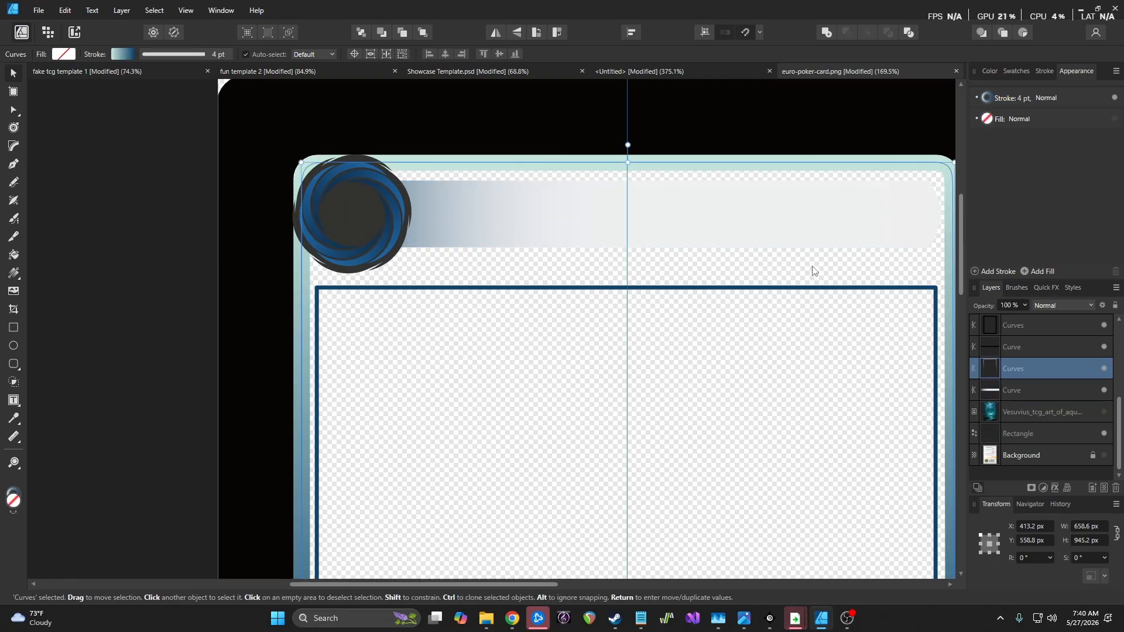
scroll(813, 270, down, 3)
scroll(813, 271, down, 2)
scroll(813, 271, up, 3)
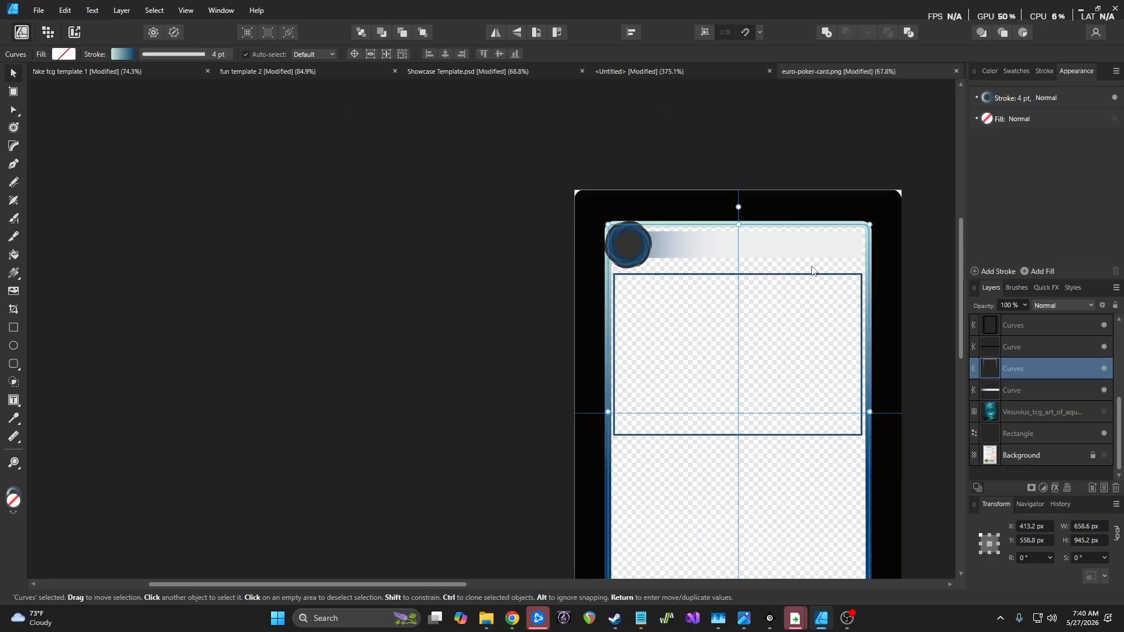
scroll(813, 270, up, 1)
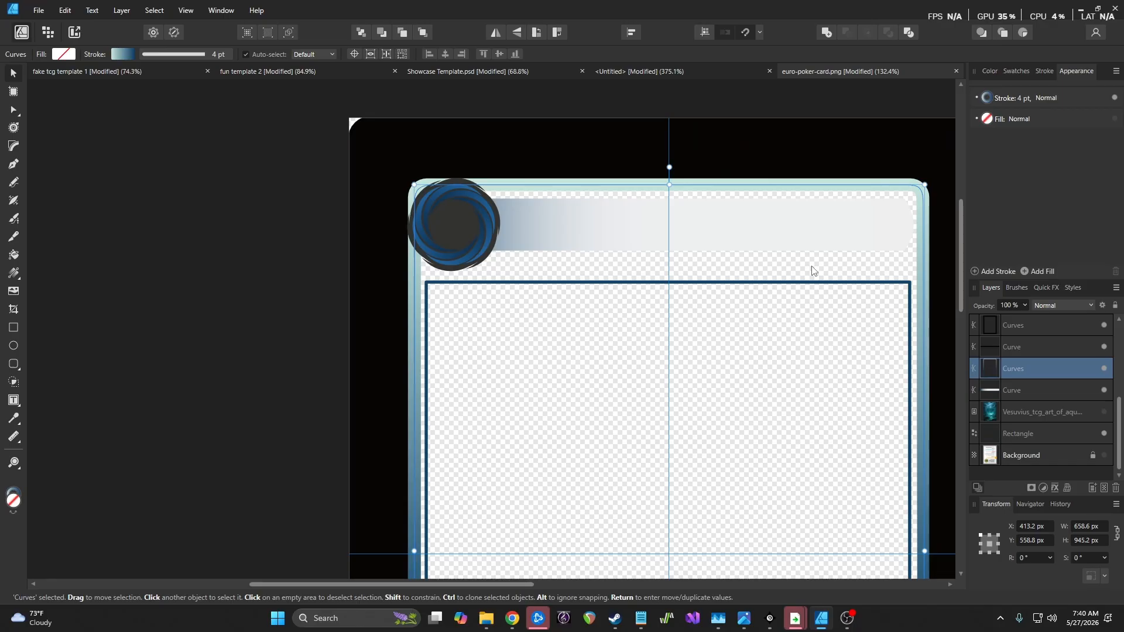
scroll(812, 271, down, 3)
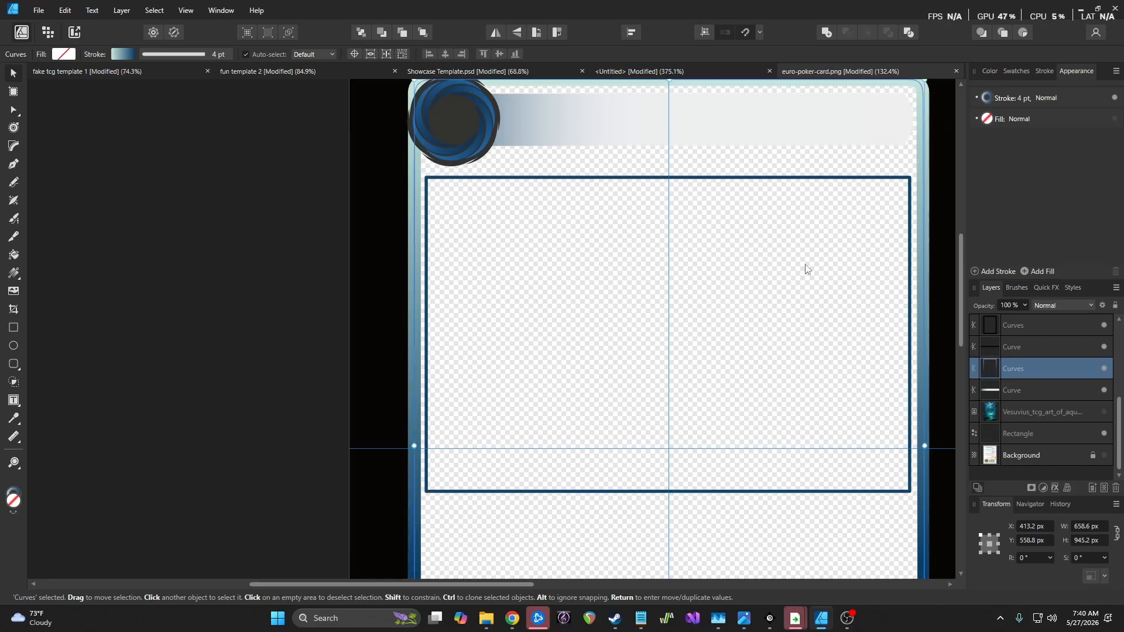
scroll(805, 269, up, 1)
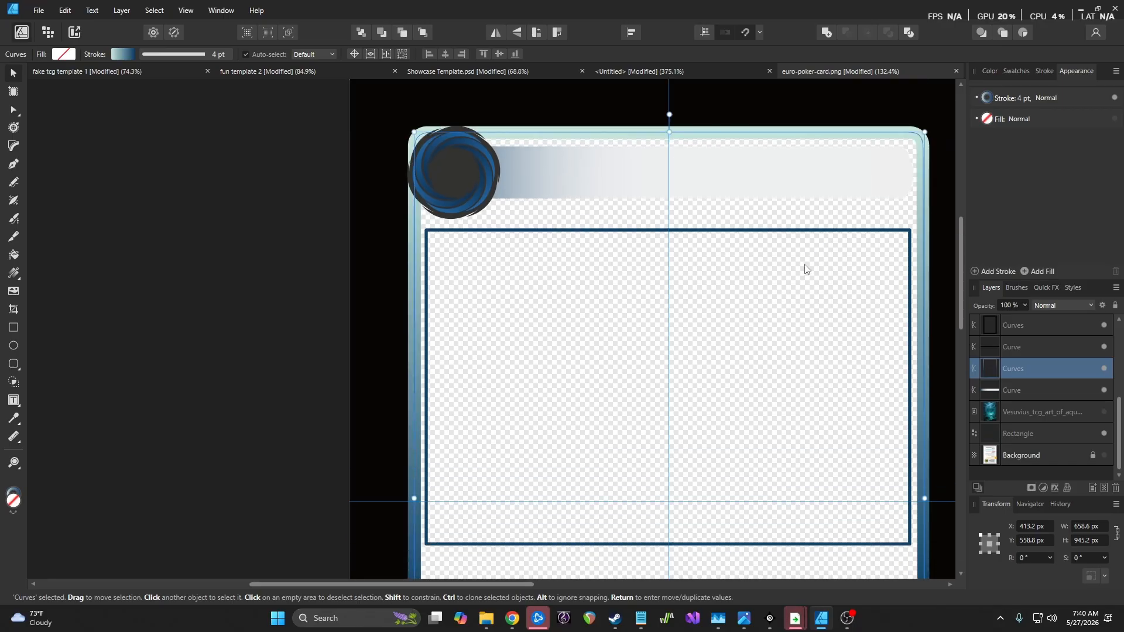
scroll(805, 269, down, 2)
scroll(805, 269, down, 5)
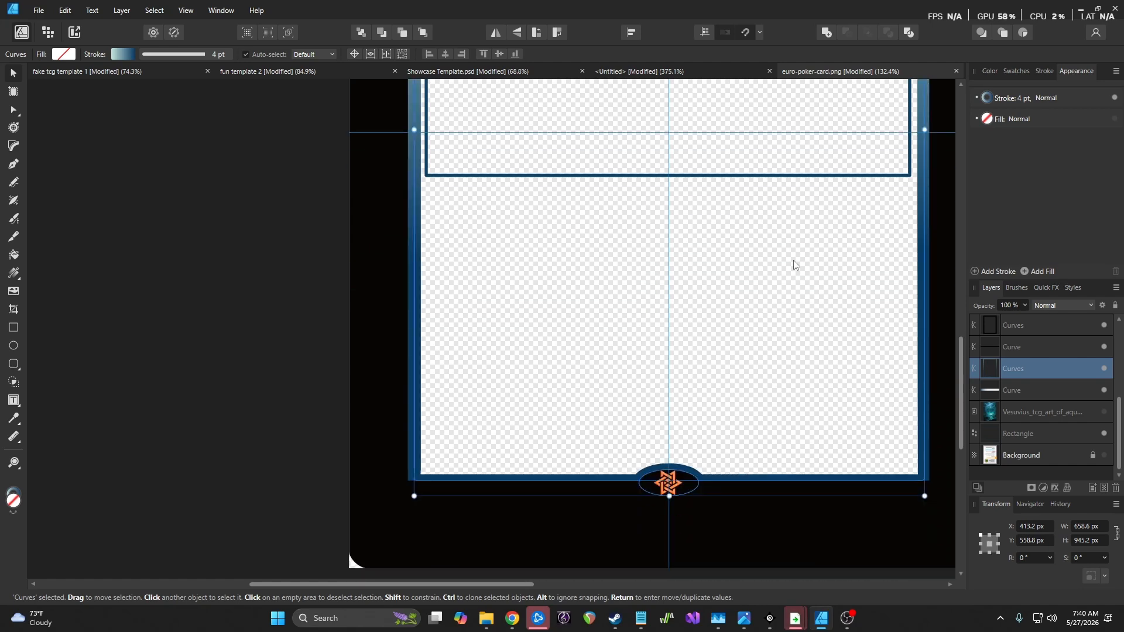
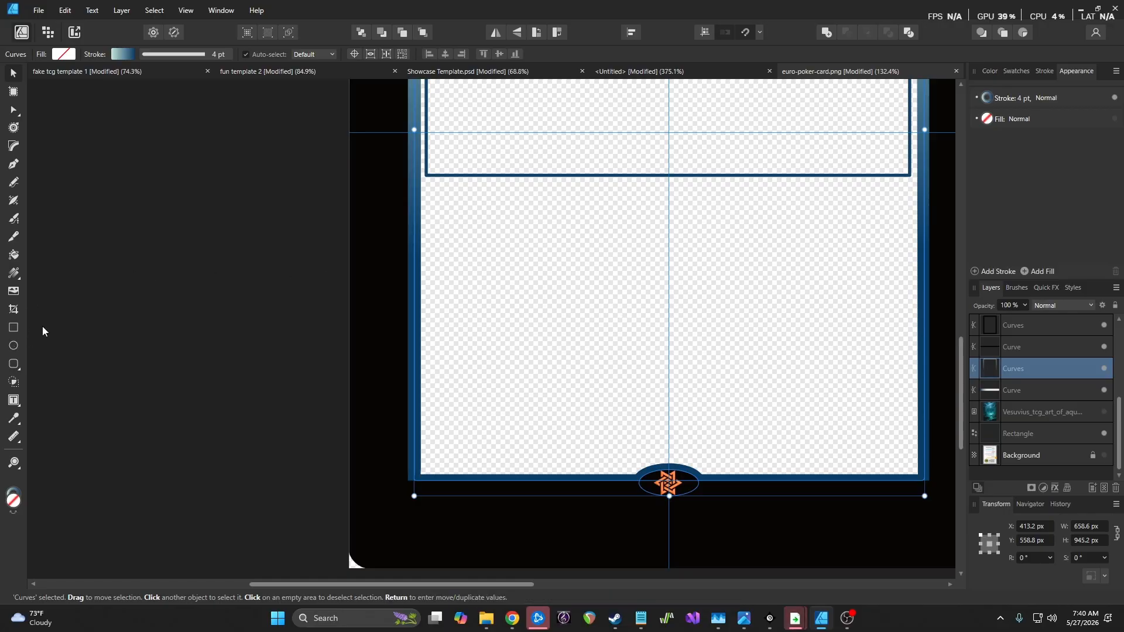
Draw a rectangle over the card's lower area, stretch it to the card edge, and remove its outline
click(15, 329)
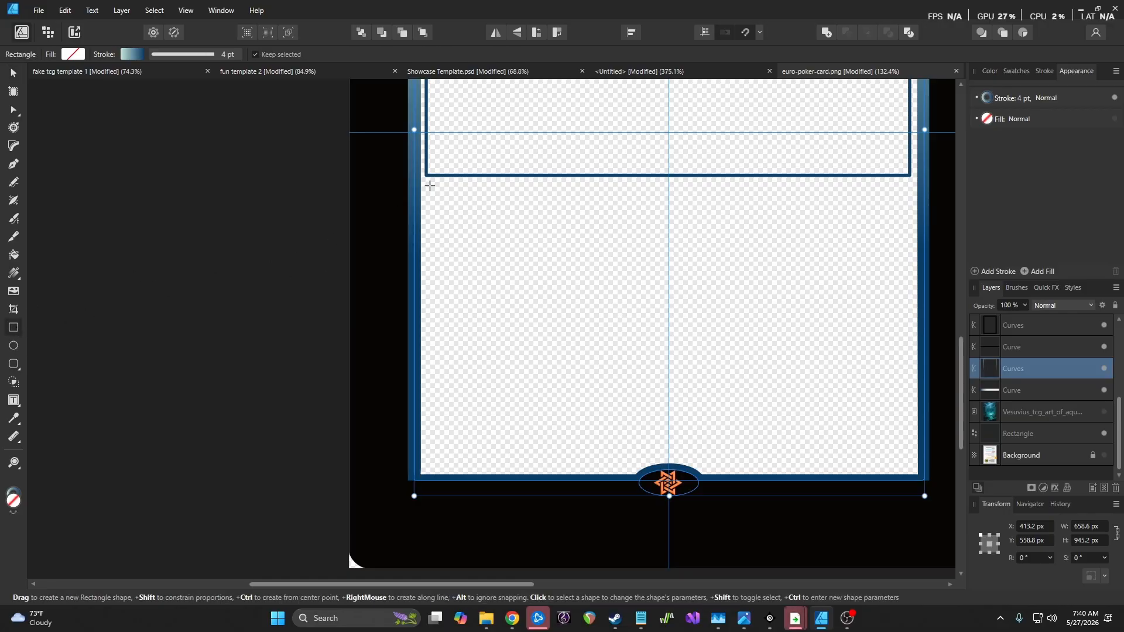
mouse_move(424, 183)
mouse_down()
mouse_move(870, 473)
mouse_move(918, 480)
mouse_up()
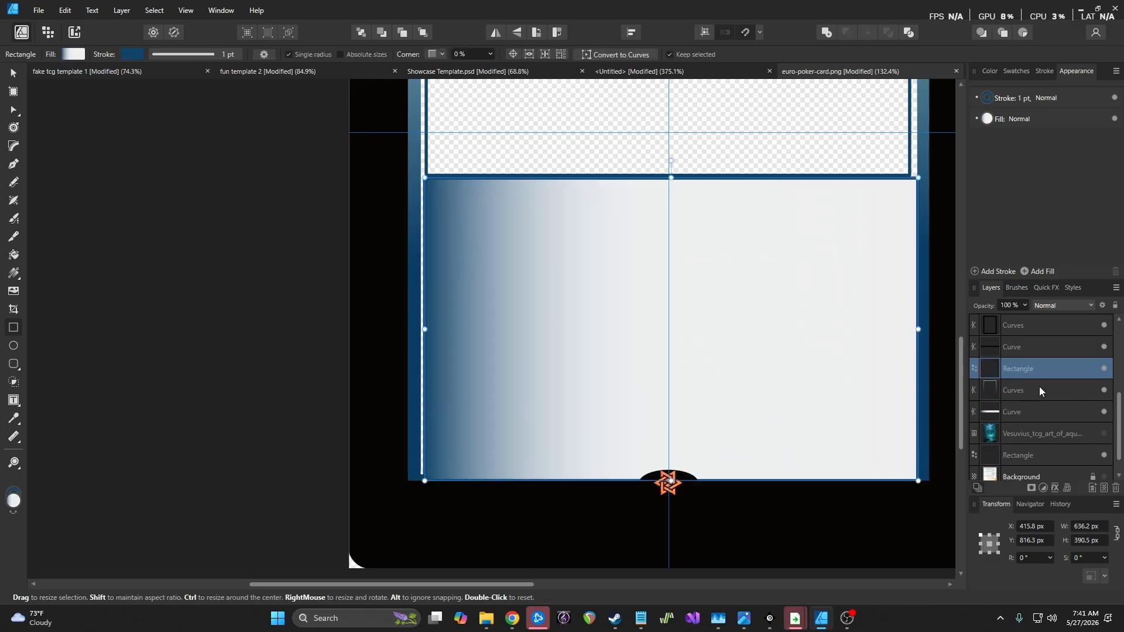
drag(1069, 390, 1068, 421)
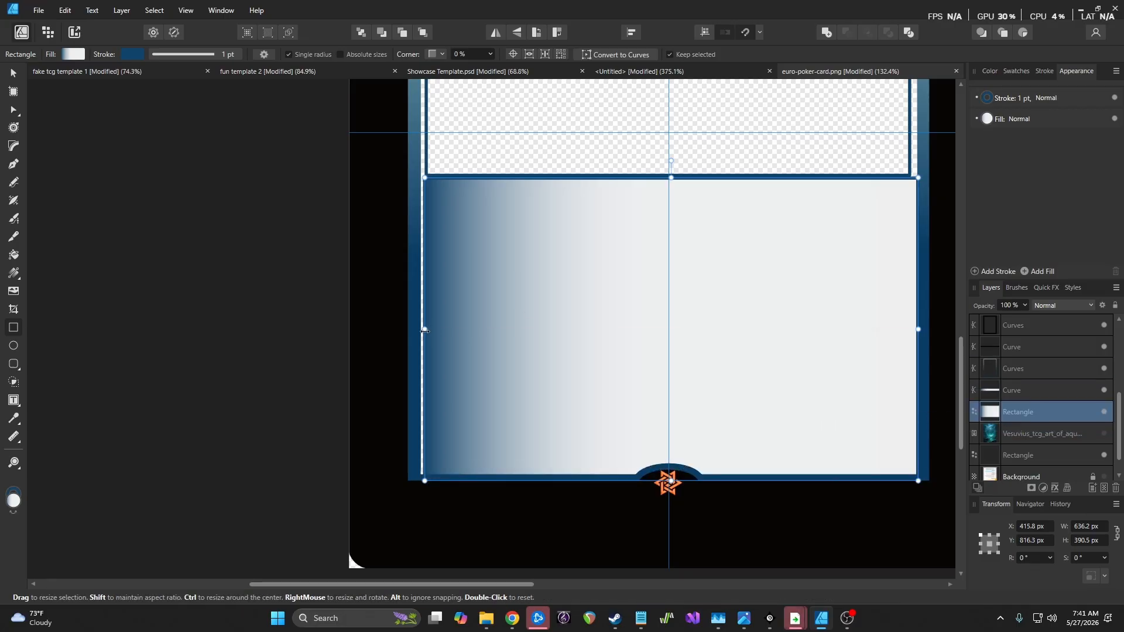
drag(424, 331, 414, 330)
click(988, 98)
click(987, 97)
click(1071, 120)
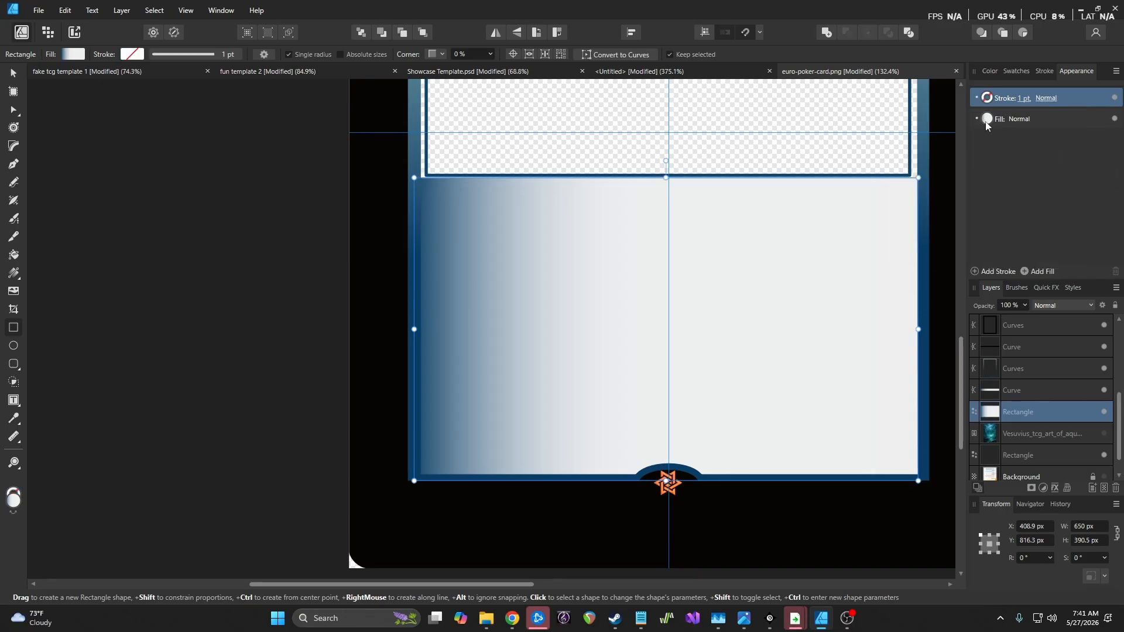
click(988, 121)
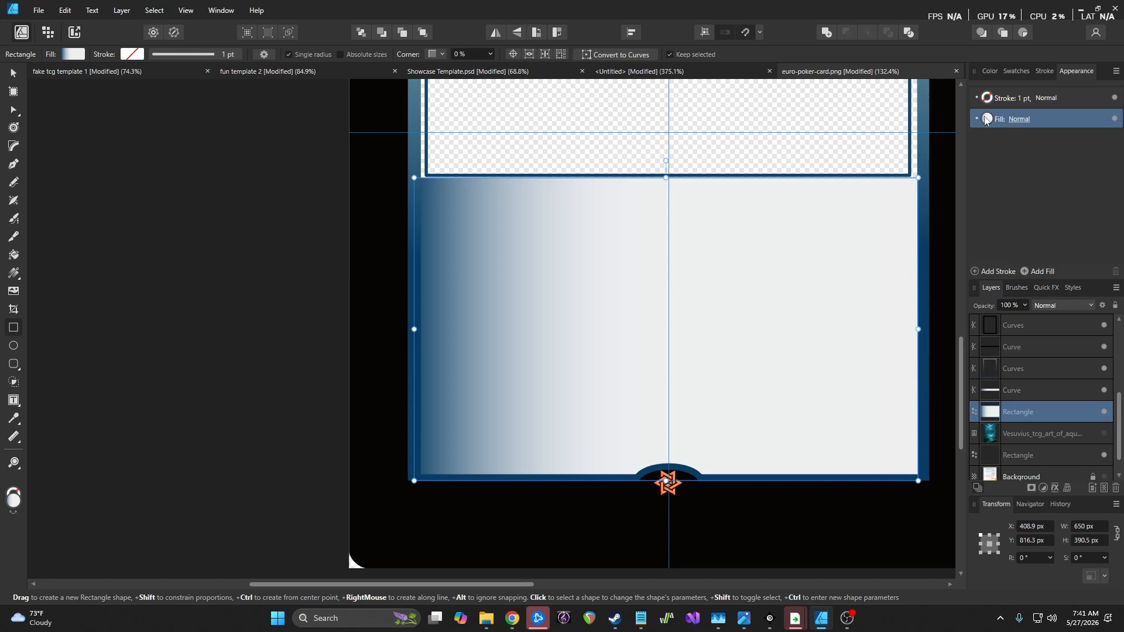
Layer the rectangle beneath the Vesuvius art image and trim its height to 353.5 px
drag(666, 176, 668, 170)
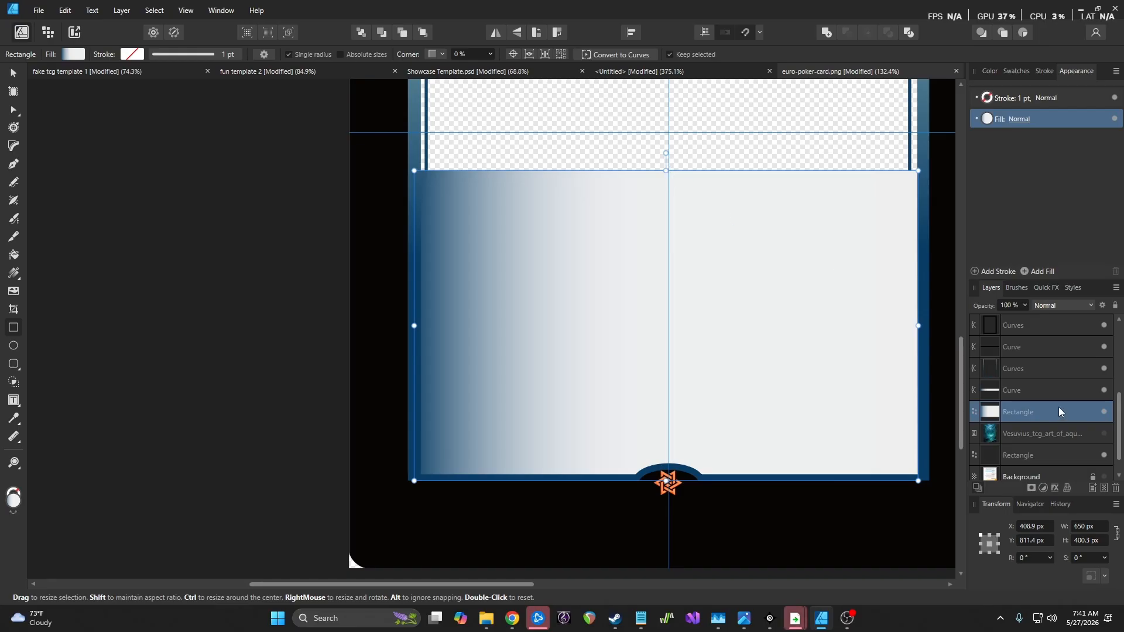
drag(1060, 411, 1048, 434)
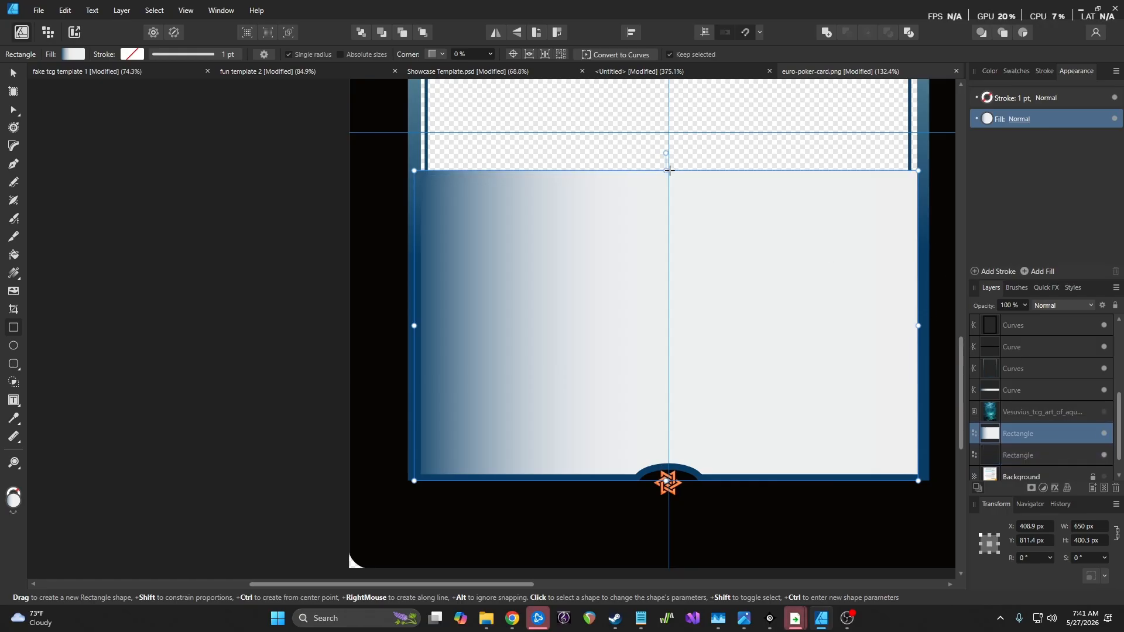
drag(667, 170, 663, 207)
Raise the outlined art frame's top edge so it stands 419.4 px tall
scroll(811, 221, up, 5)
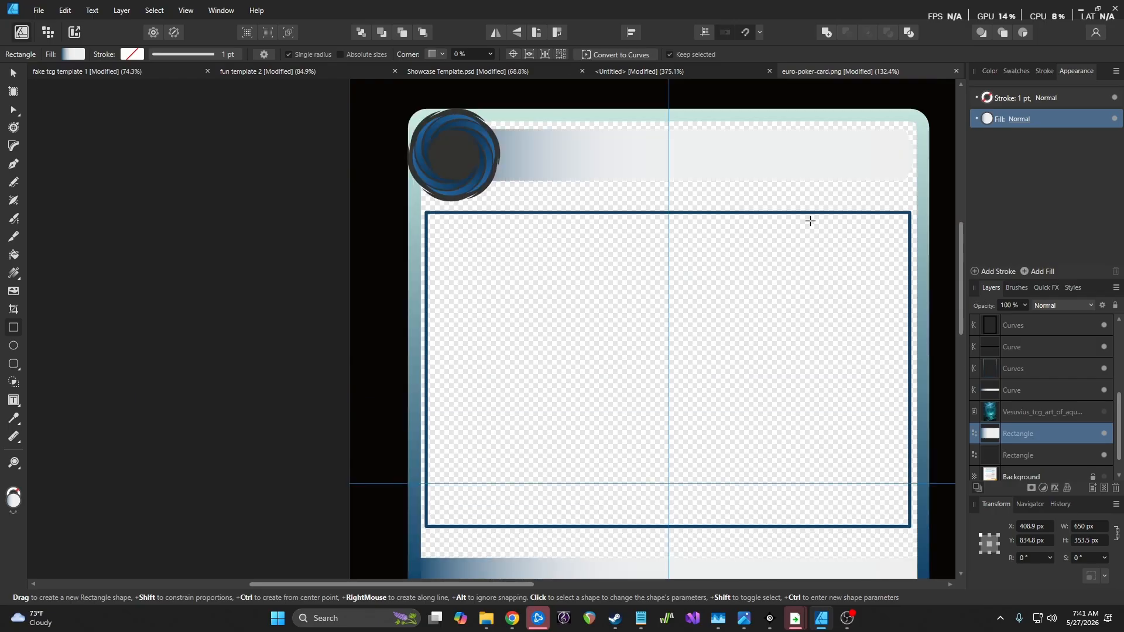
scroll(768, 210, up, 1)
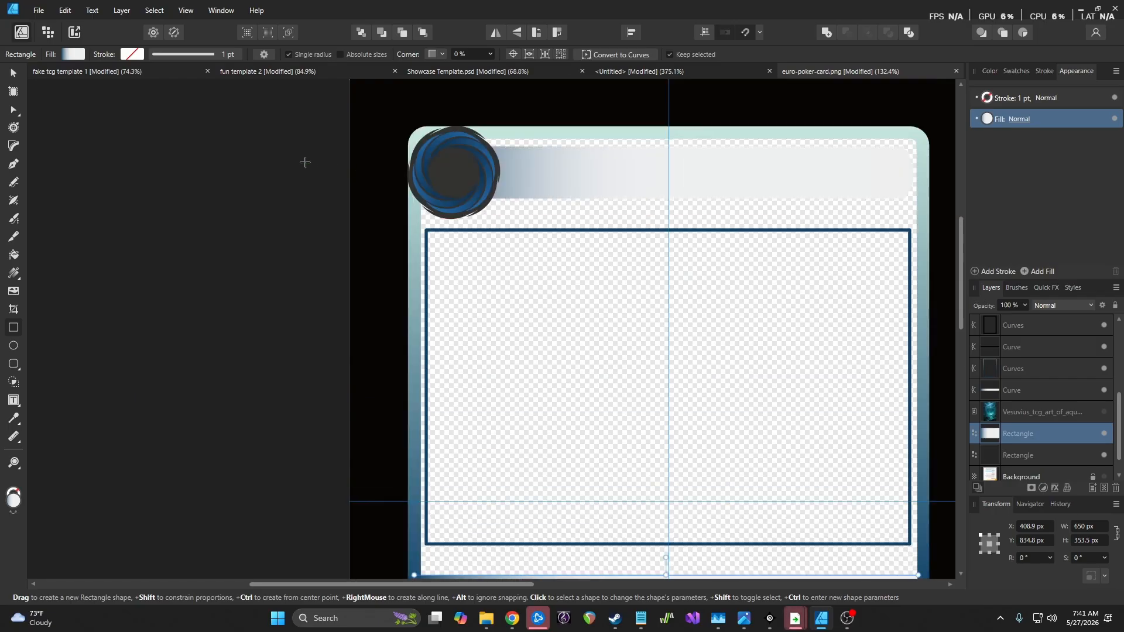
click(13, 74)
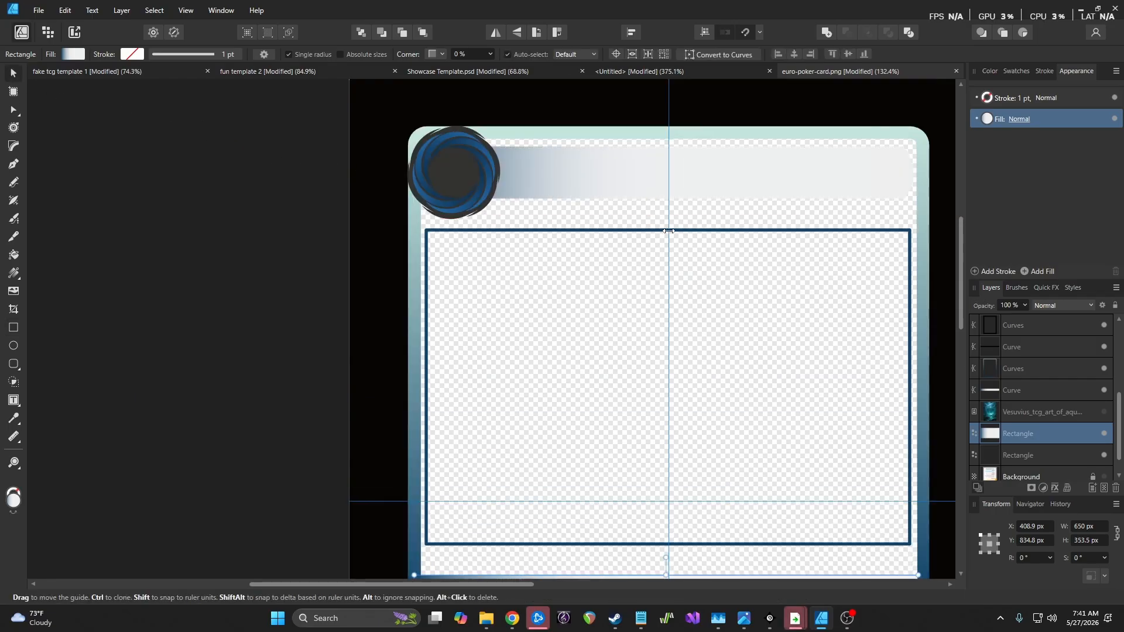
click(1040, 448)
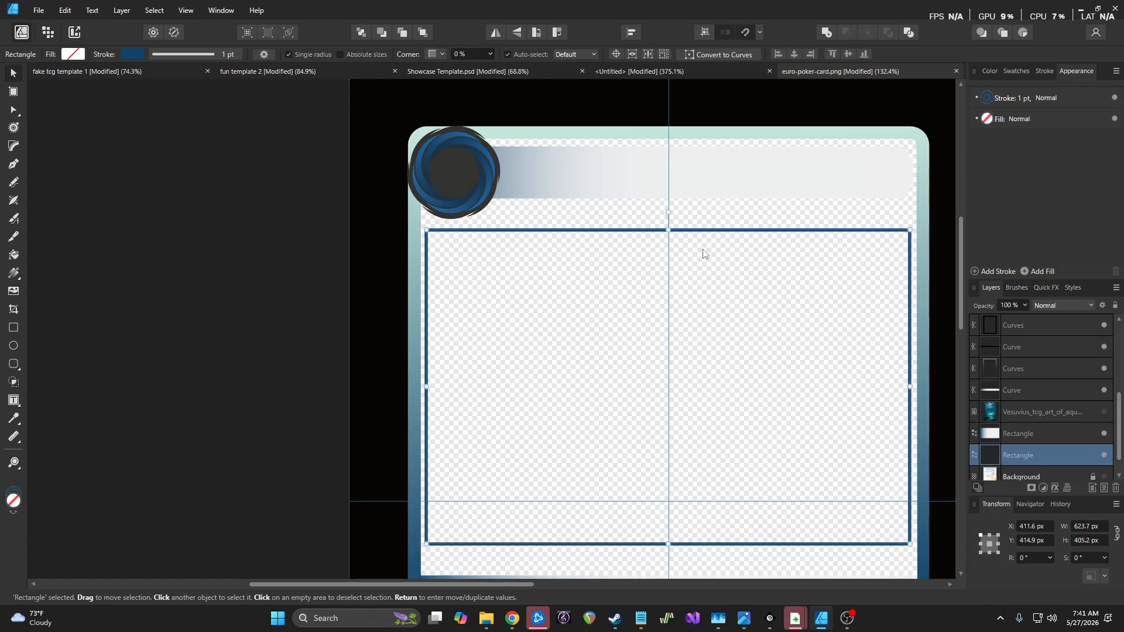
mouse_move(668, 230)
mouse_down()
mouse_move(669, 209)
mouse_move(668, 222)
mouse_up()
Check the showcase template card for reference, then return to the poker card document
scroll(714, 287, down, 5)
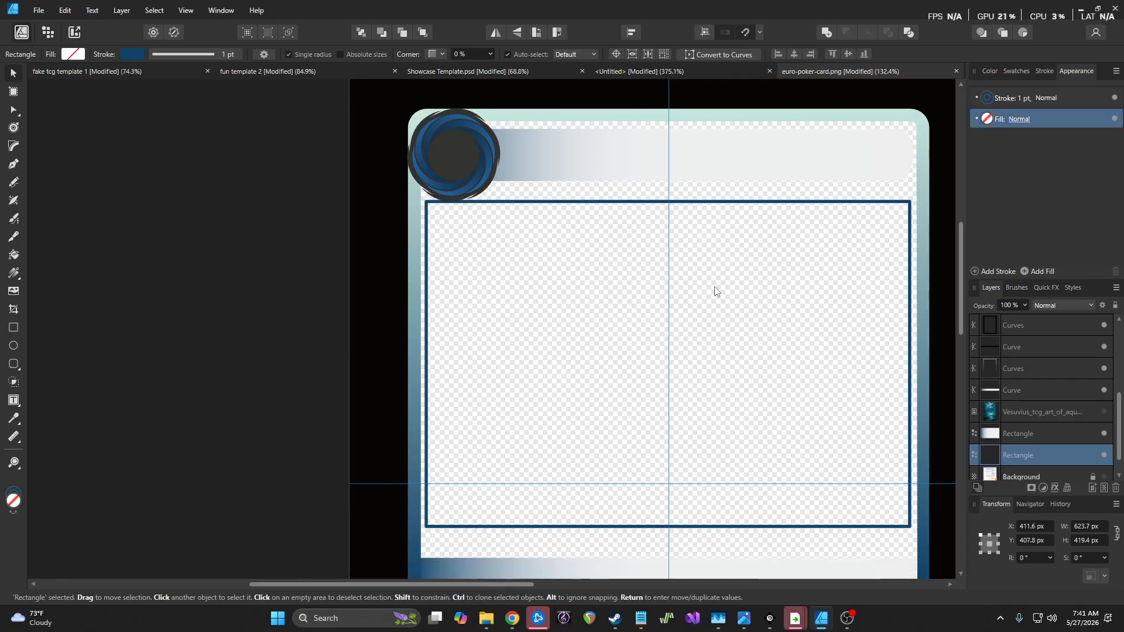
scroll(715, 287, down, 2)
scroll(714, 288, down, 1)
scroll(714, 288, up, 3)
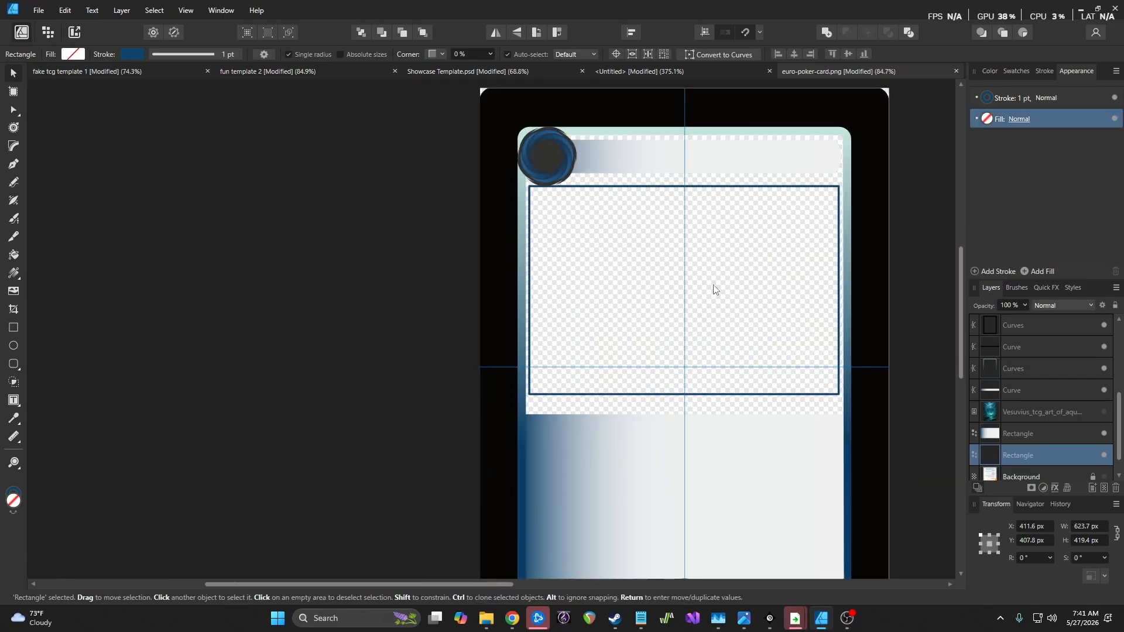
scroll(798, 380, down, 2)
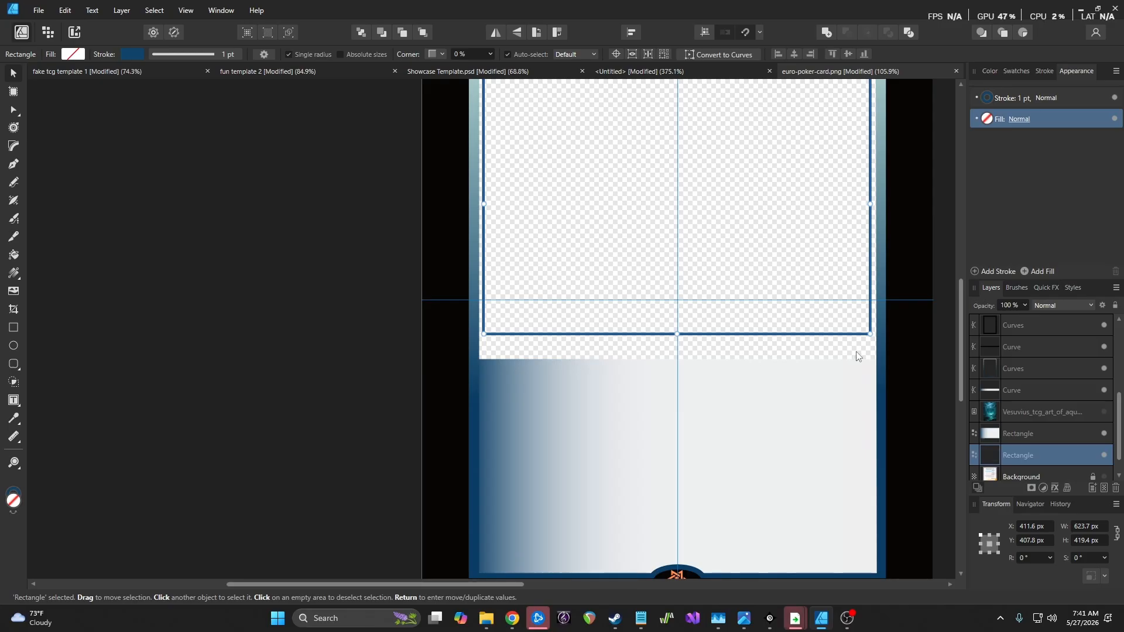
click(470, 71)
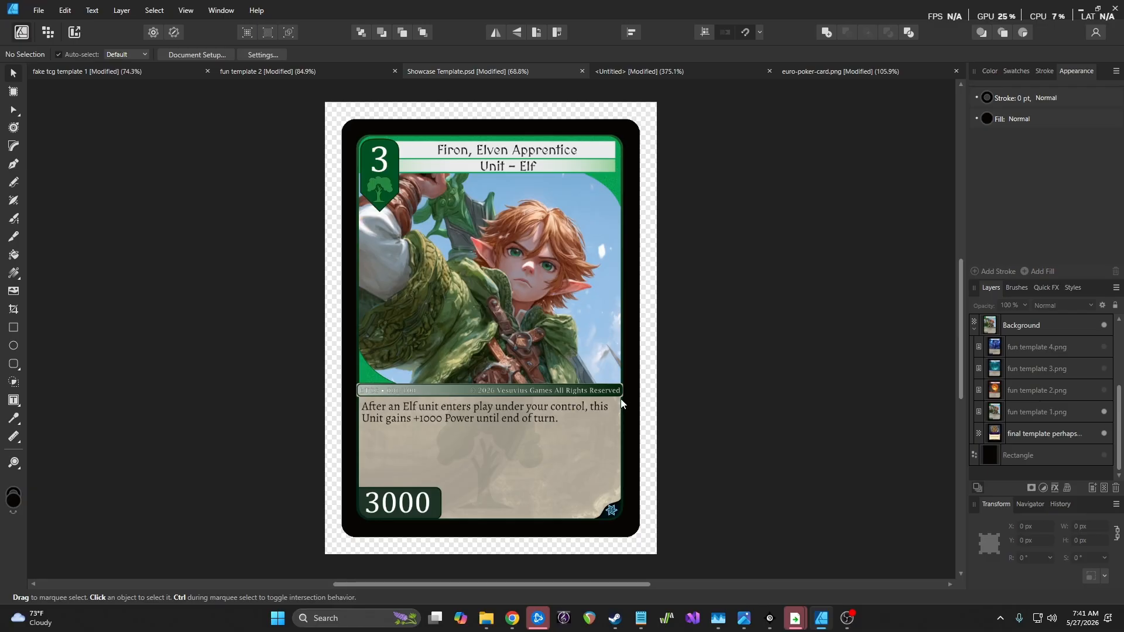
click(845, 73)
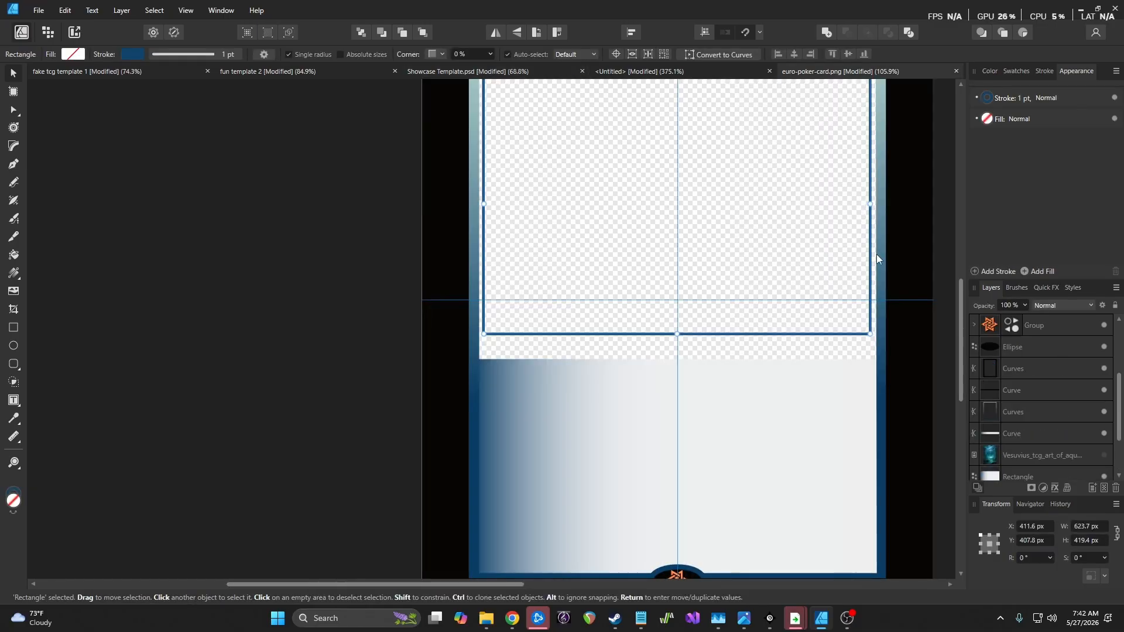
Fill the text-box rectangle with solid light peach (CMYK 0/9/28/0), keeping Normal blend mode
click(1040, 469)
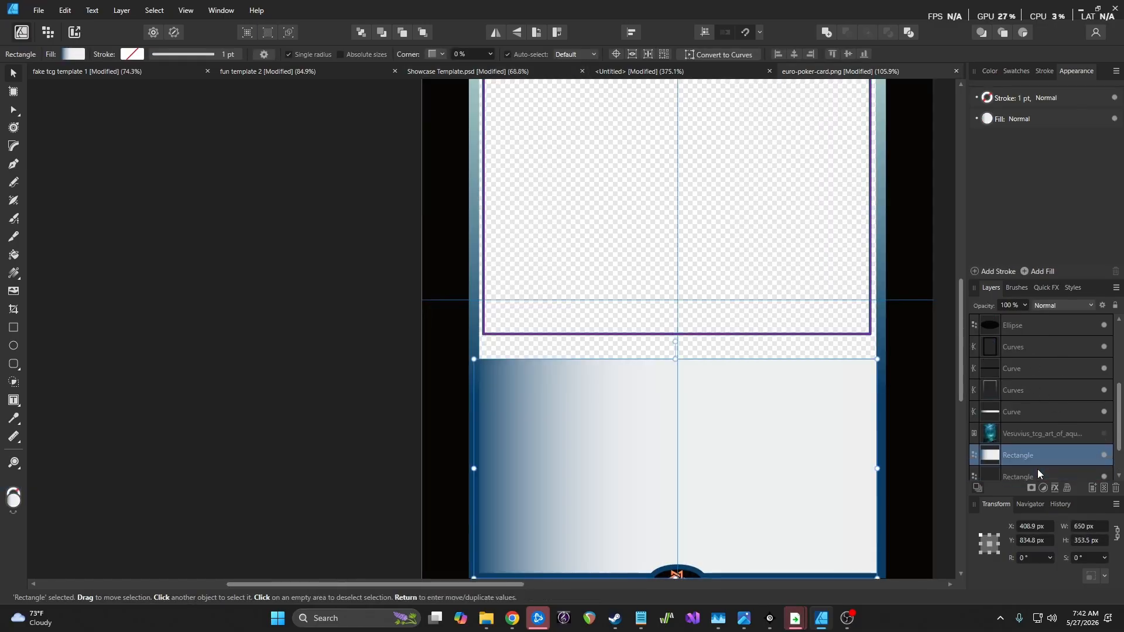
click(989, 120)
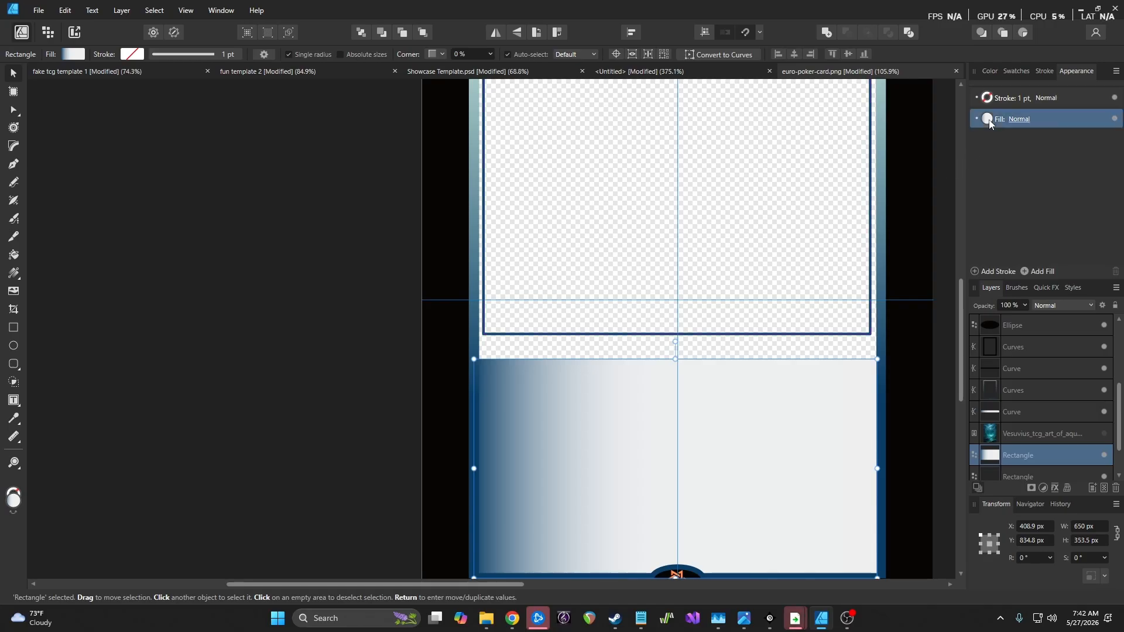
click(945, 141)
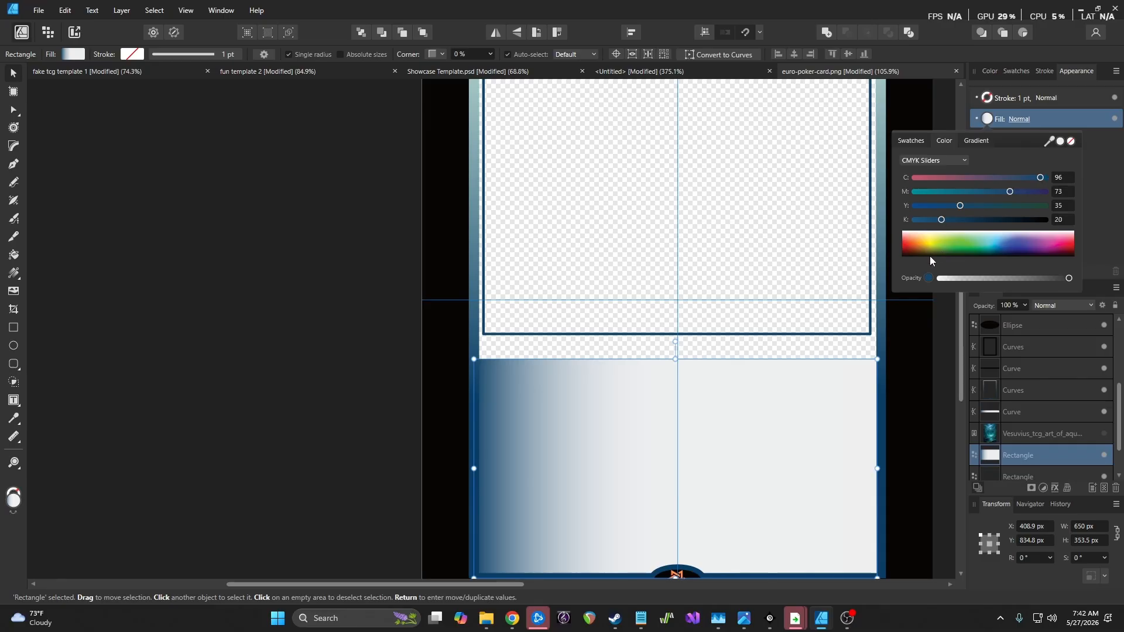
click(919, 236)
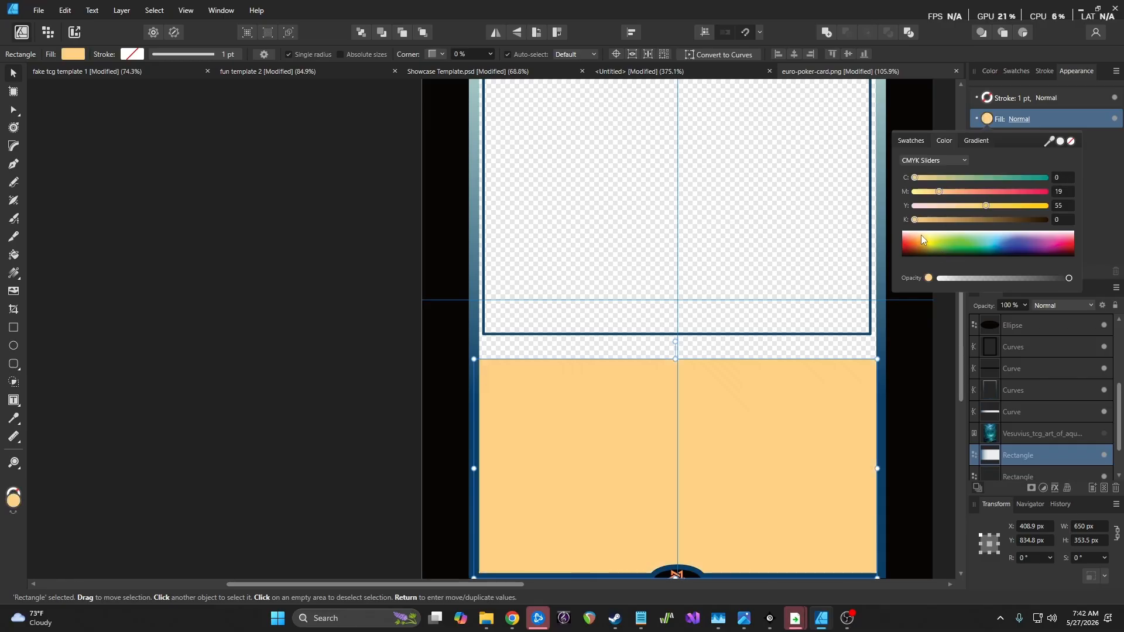
click(919, 234)
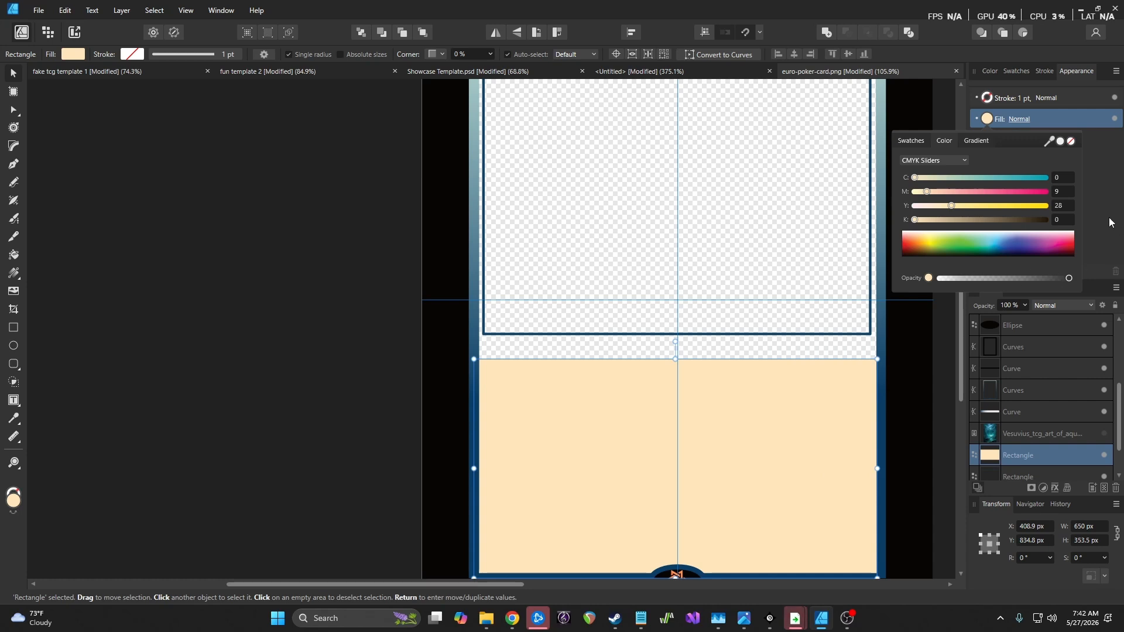
click(1025, 122)
click(1022, 120)
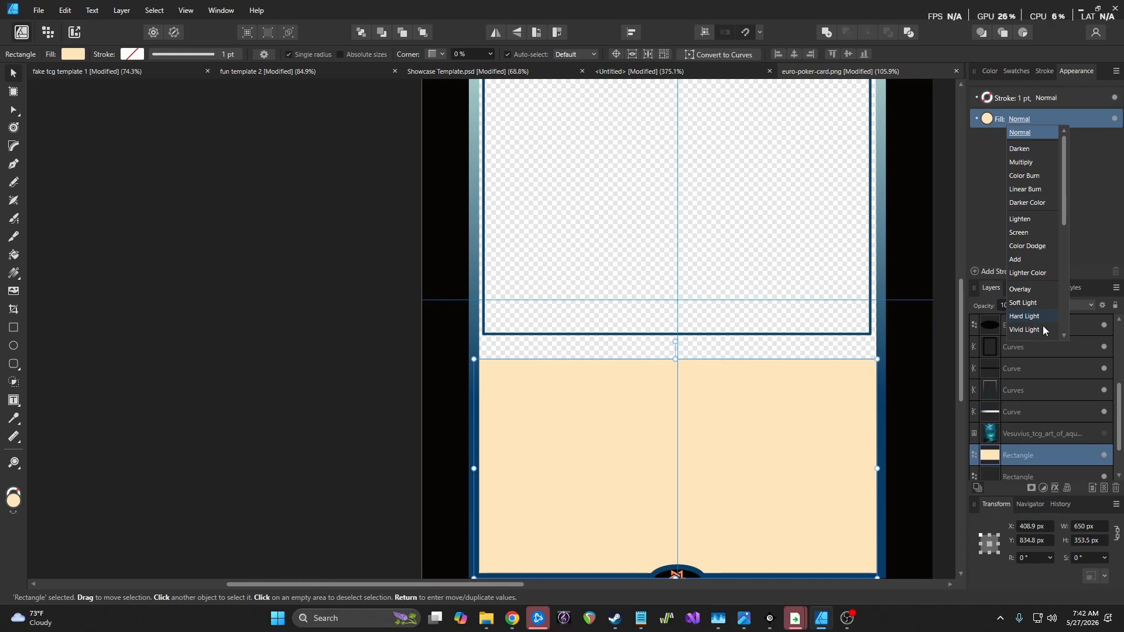
click(1101, 225)
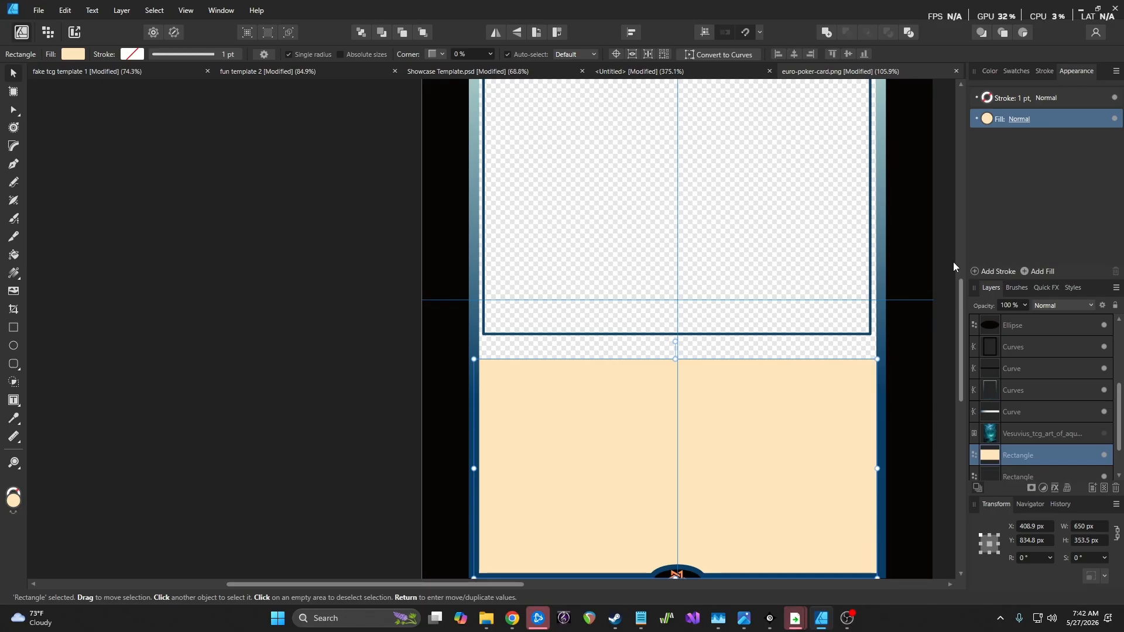
Select the header gradient curve in the Layers panel
scroll(778, 349, up, 2)
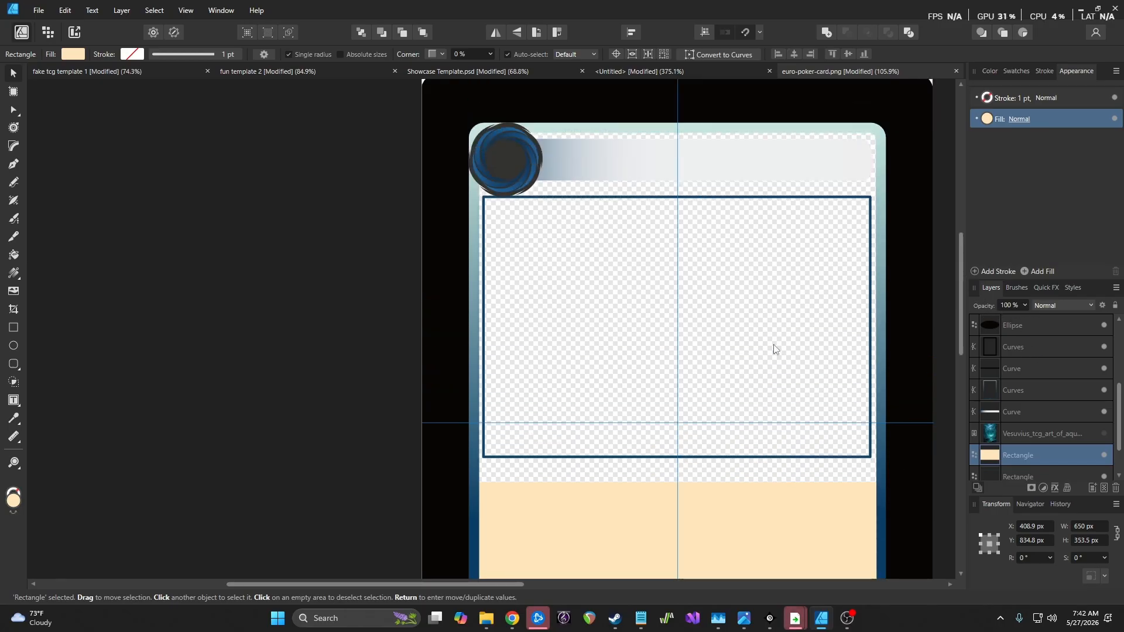
scroll(776, 347, down, 2)
scroll(773, 346, up, 2)
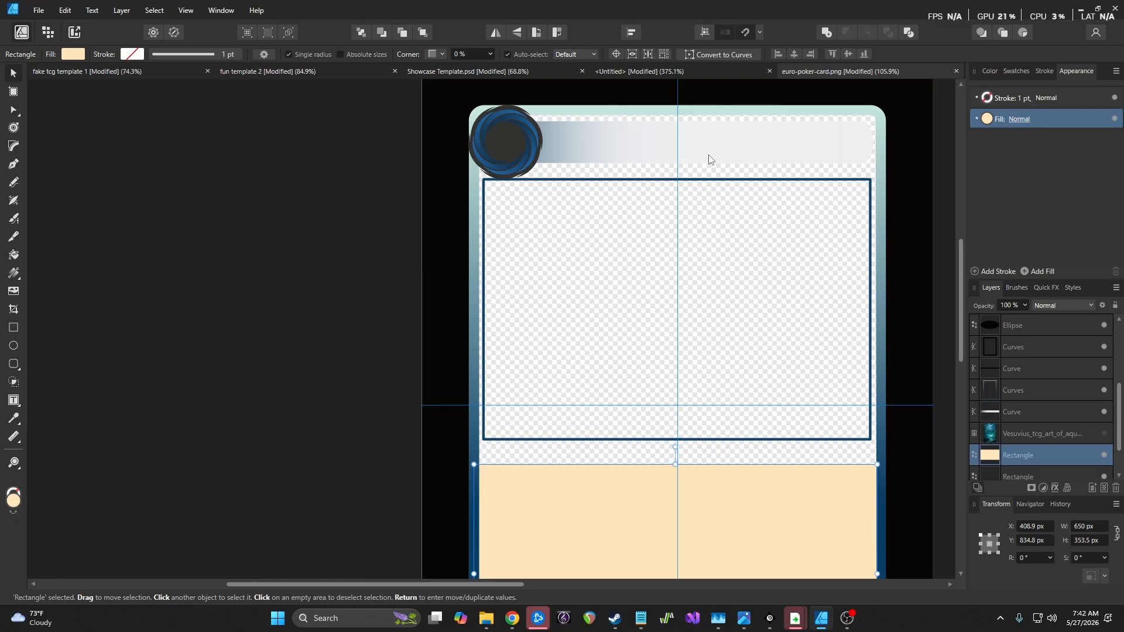
scroll(722, 230, down, 6)
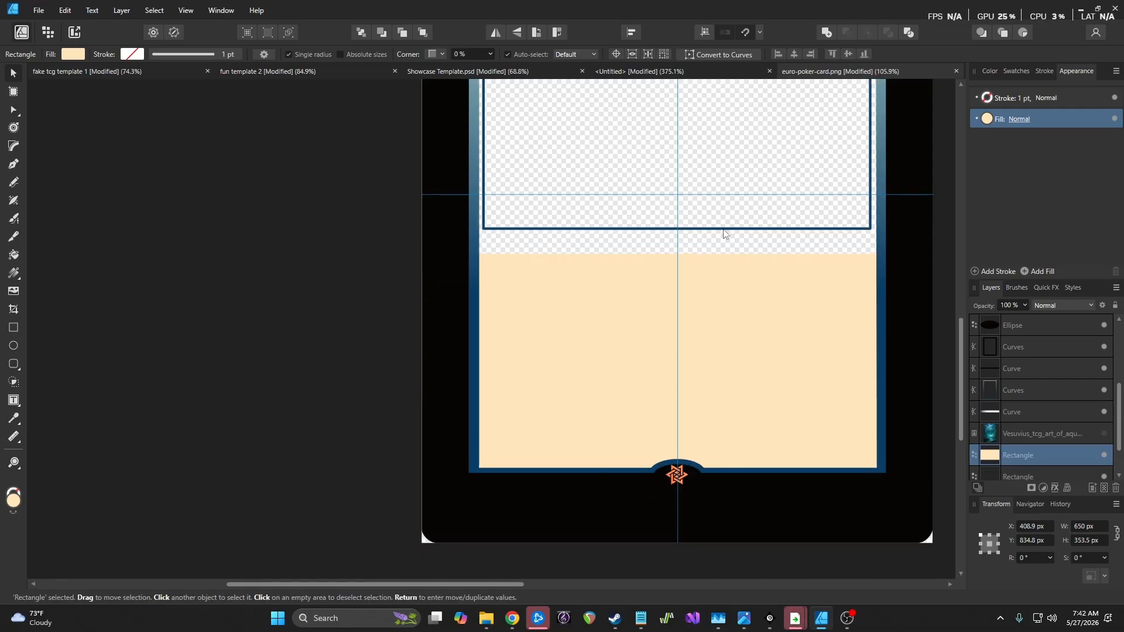
scroll(724, 232, up, 2)
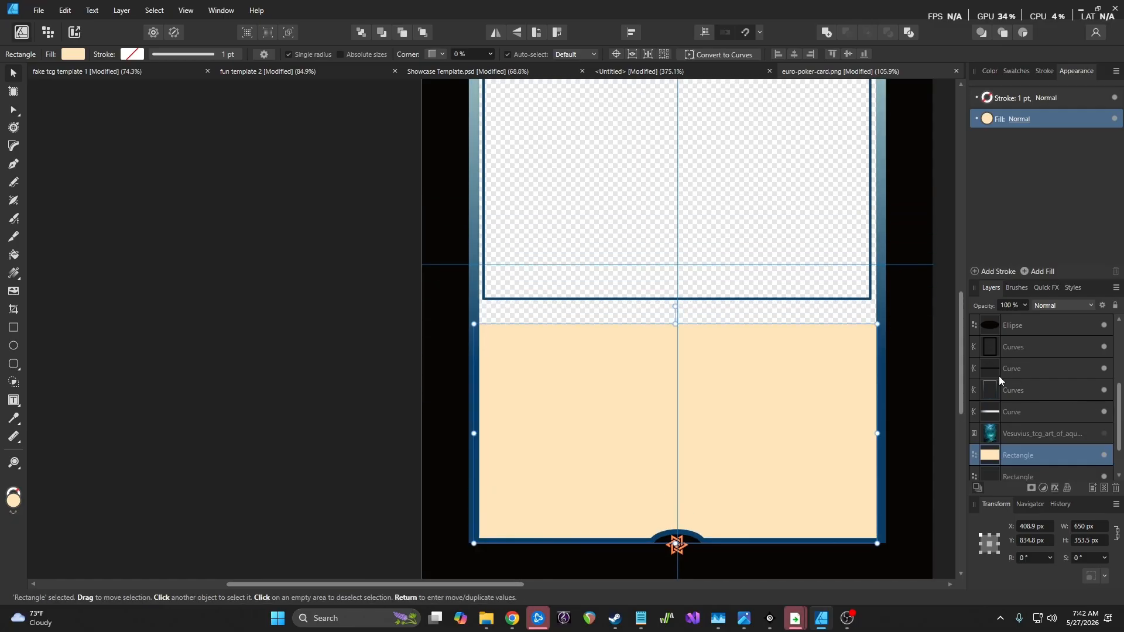
click(1045, 411)
scroll(703, 263, up, 4)
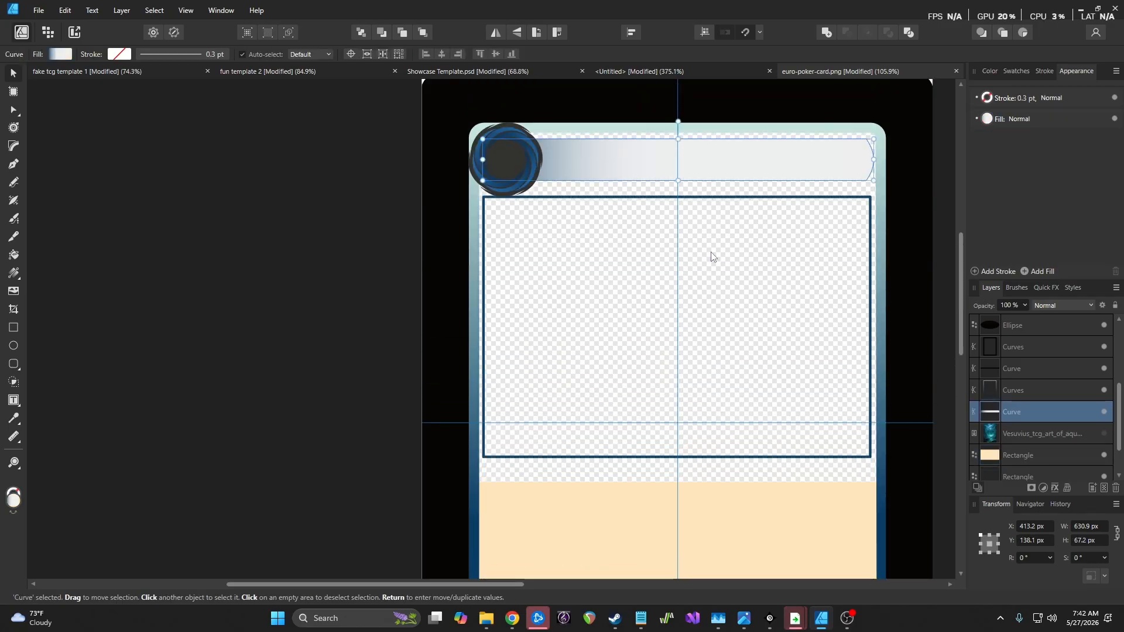
Duplicate the header gradient bar and snap the copy, centred, just below the art frame
key(ctrl+j)
drag(719, 159, 677, 492)
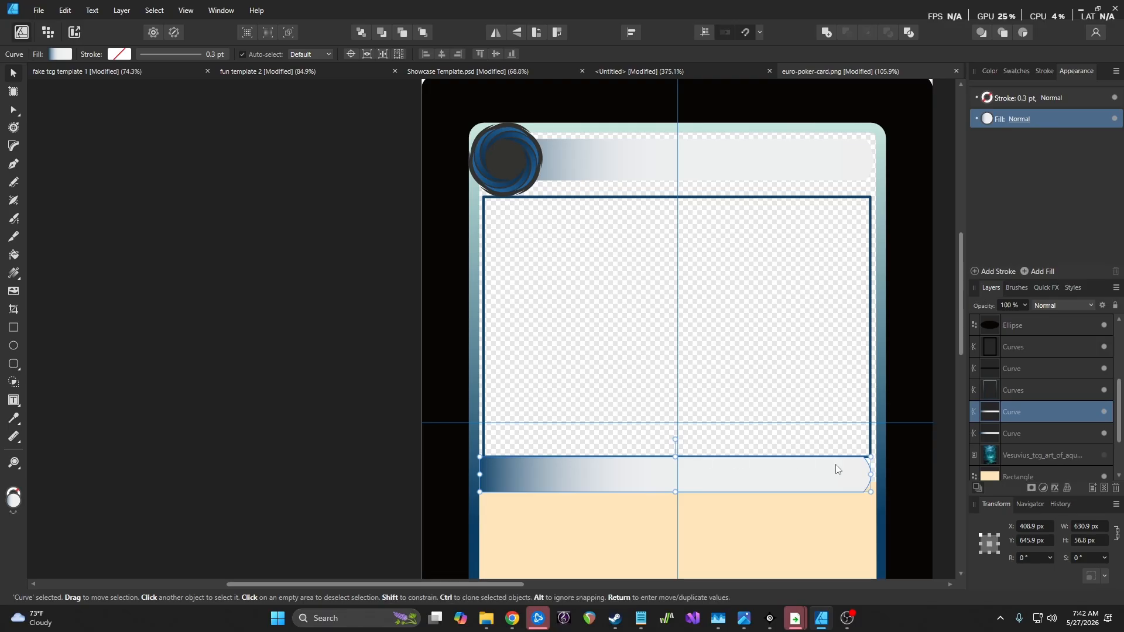
drag(719, 477, 716, 476)
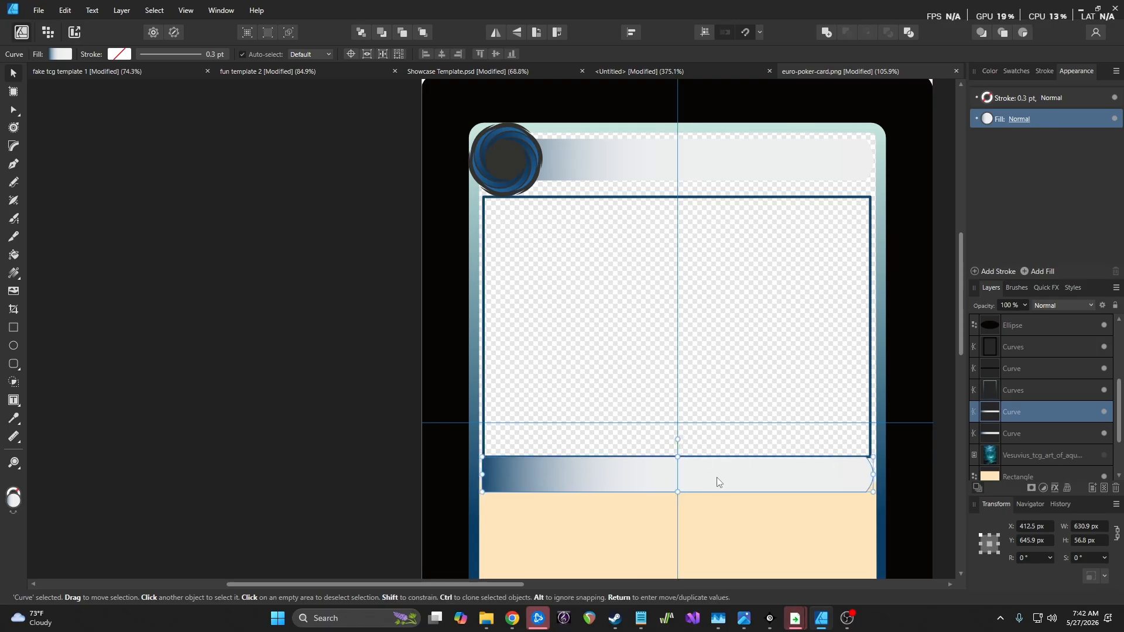
scroll(717, 477, up, 3)
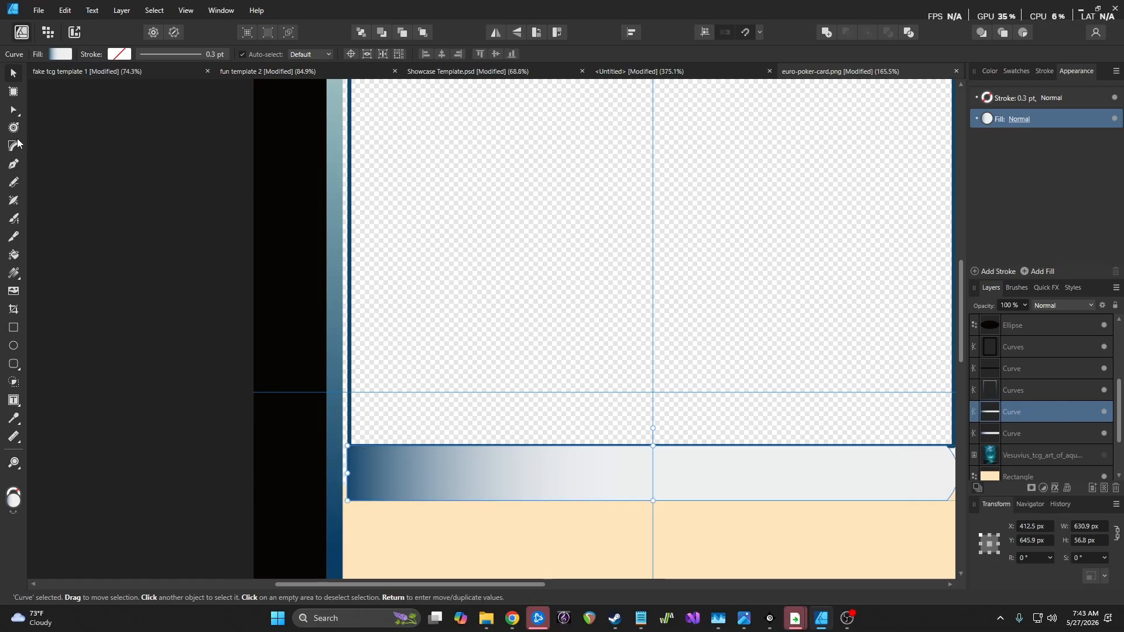
Bow the banner's left end outward into an arc using the Node tool
click(15, 111)
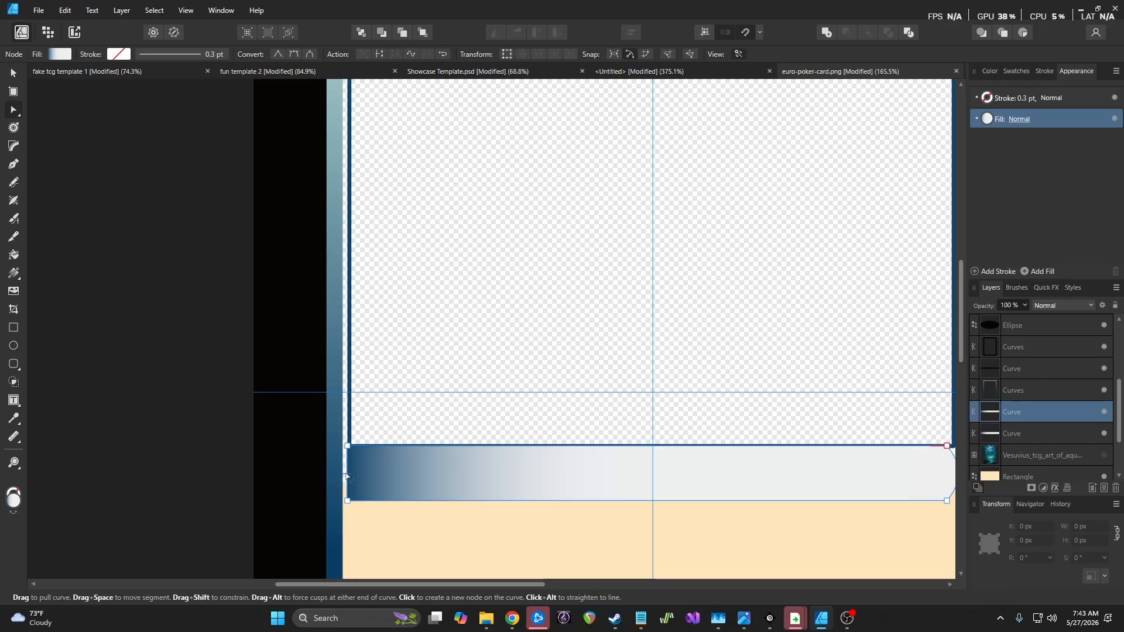
drag(349, 477, 341, 476)
drag(526, 584, 649, 585)
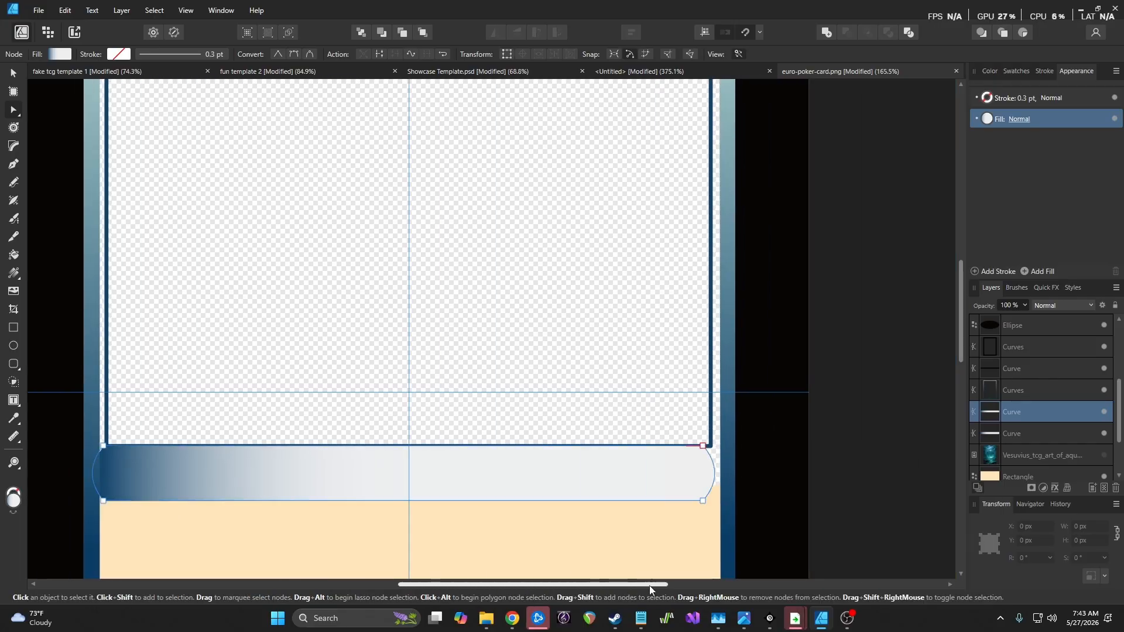
scroll(659, 497, up, 2)
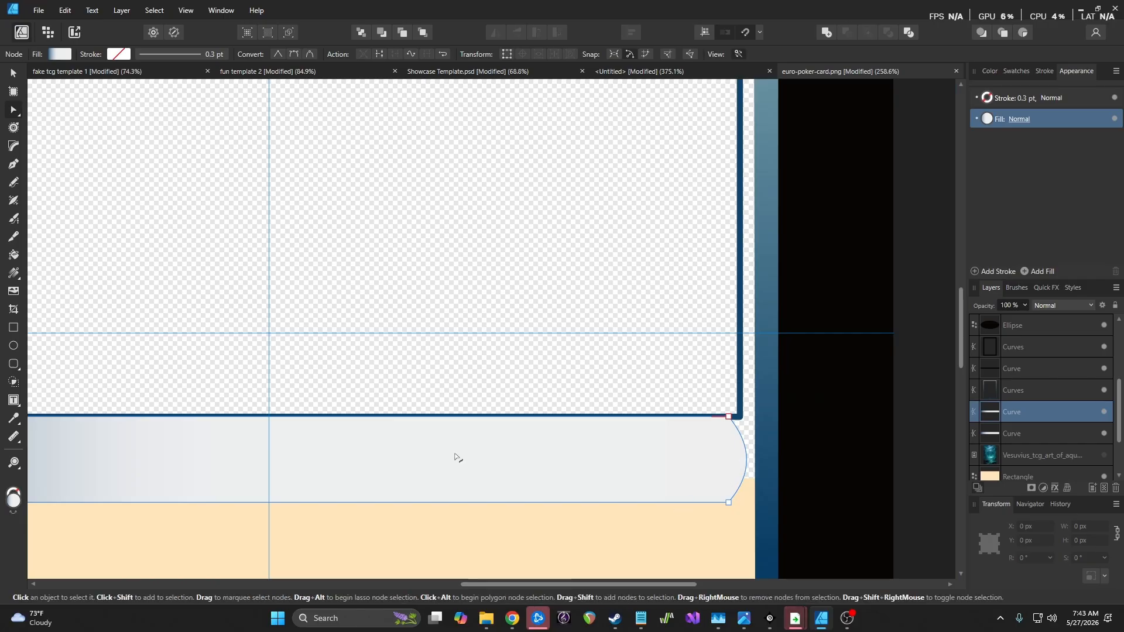
Resize the banner so both ends reach the blue border
click(13, 73)
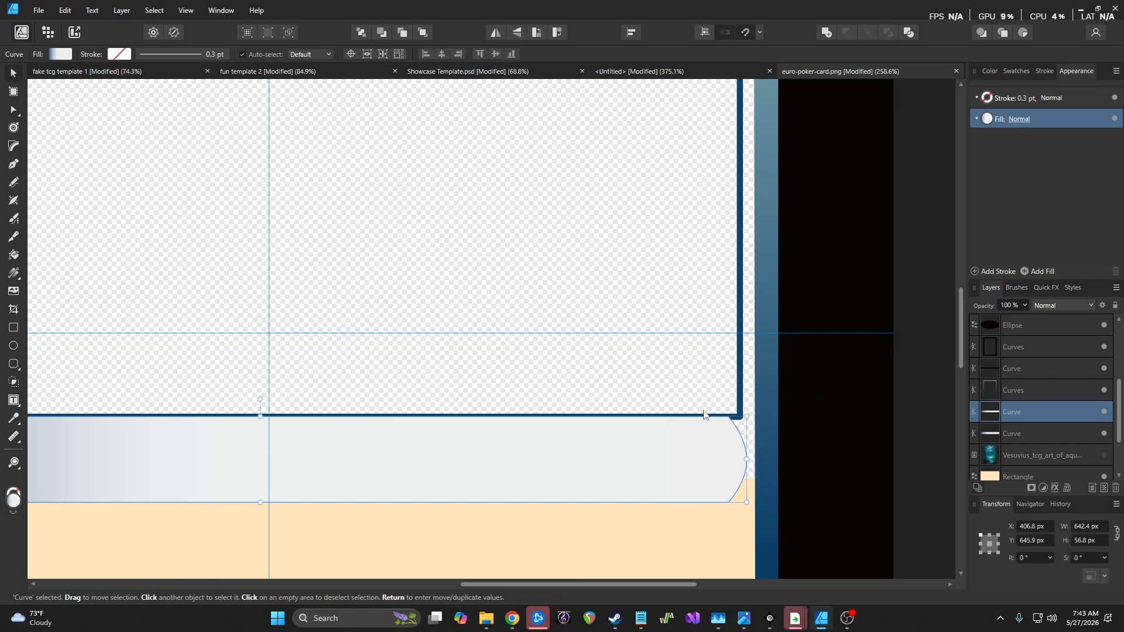
drag(745, 459, 727, 460)
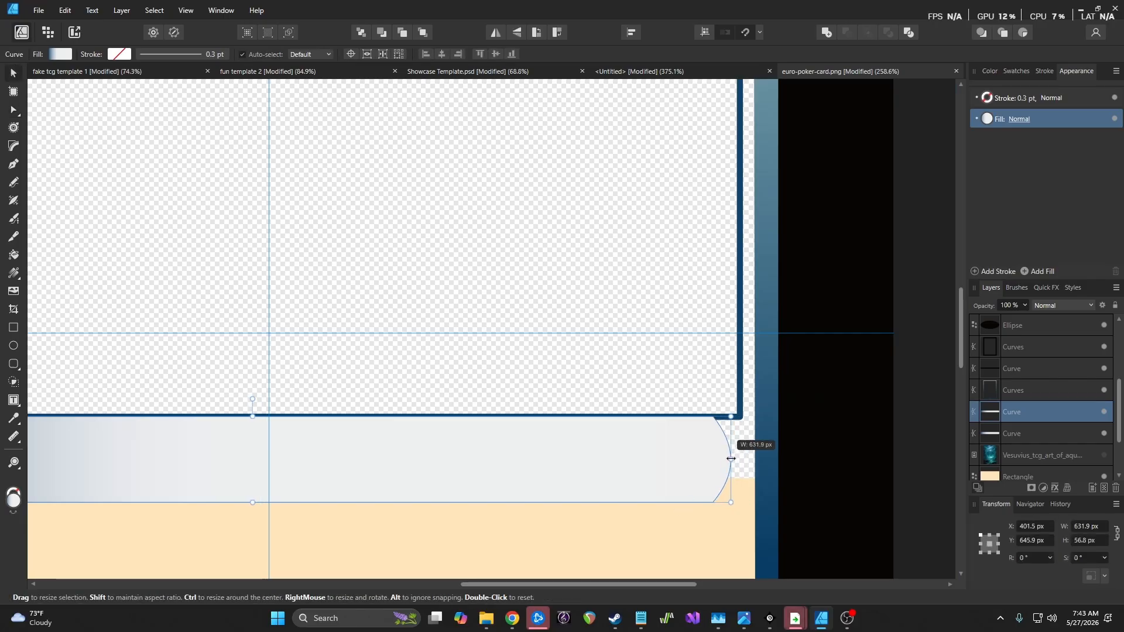
drag(582, 459, 598, 463)
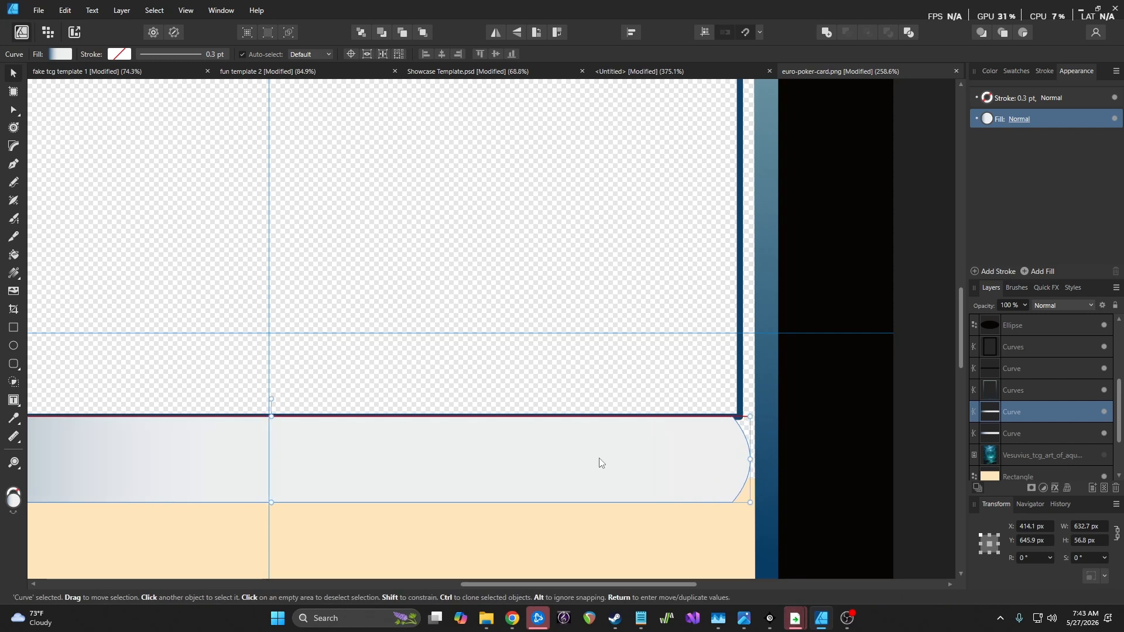
drag(573, 577, 359, 539)
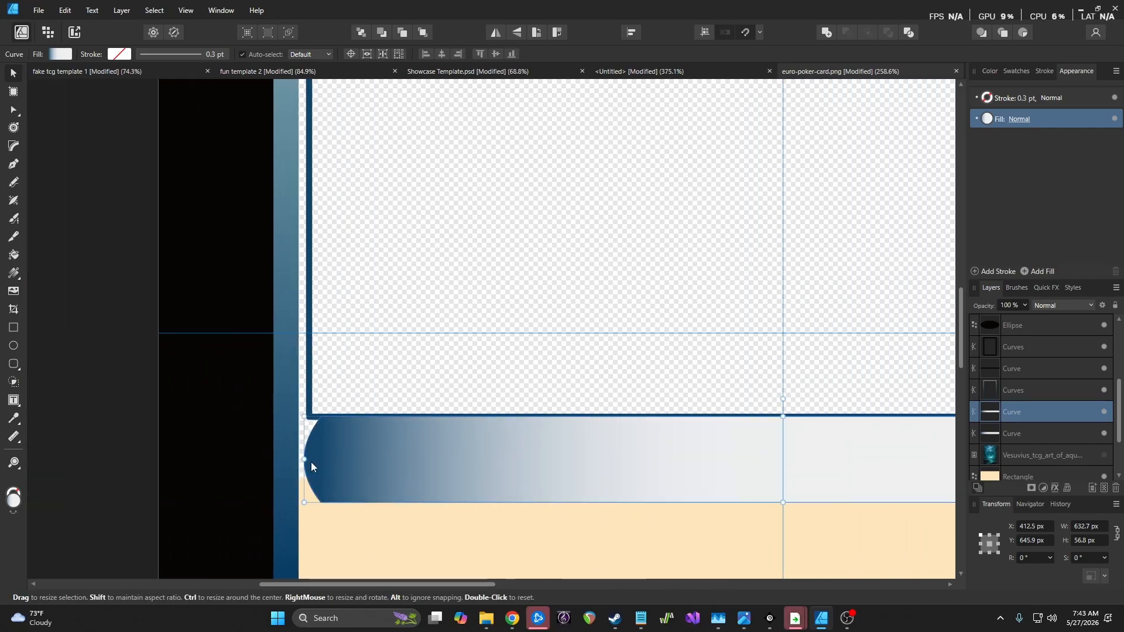
scroll(314, 461, up, 5)
drag(275, 454, 219, 449)
drag(292, 585, 803, 585)
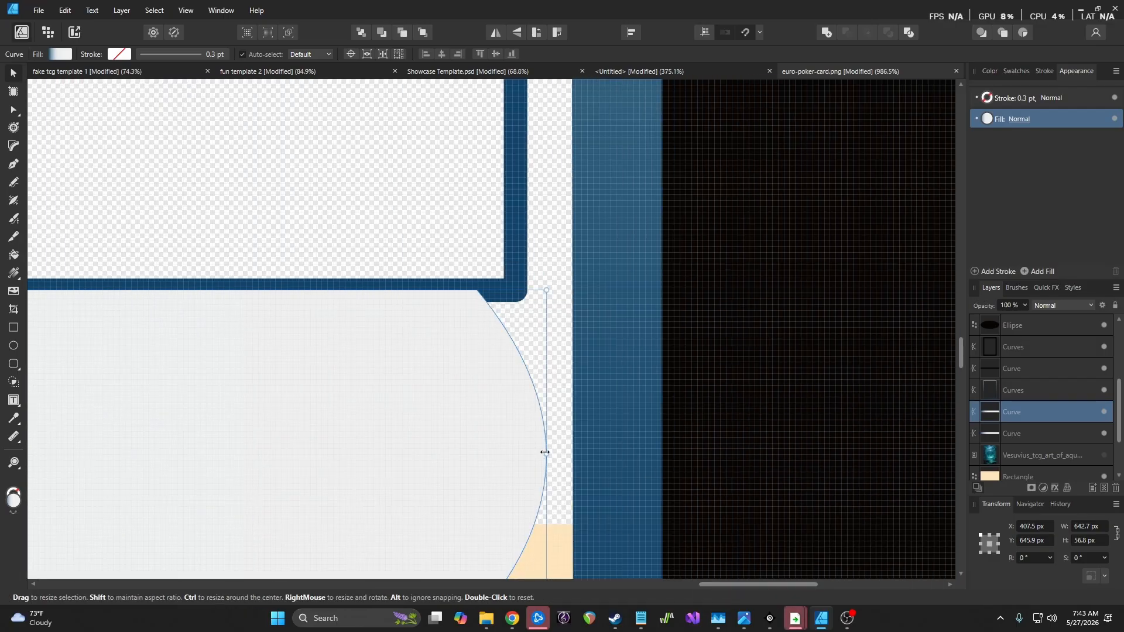
drag(549, 452, 596, 455)
Move the banner layer above the Curves border layer and reselect it
scroll(554, 404, down, 1)
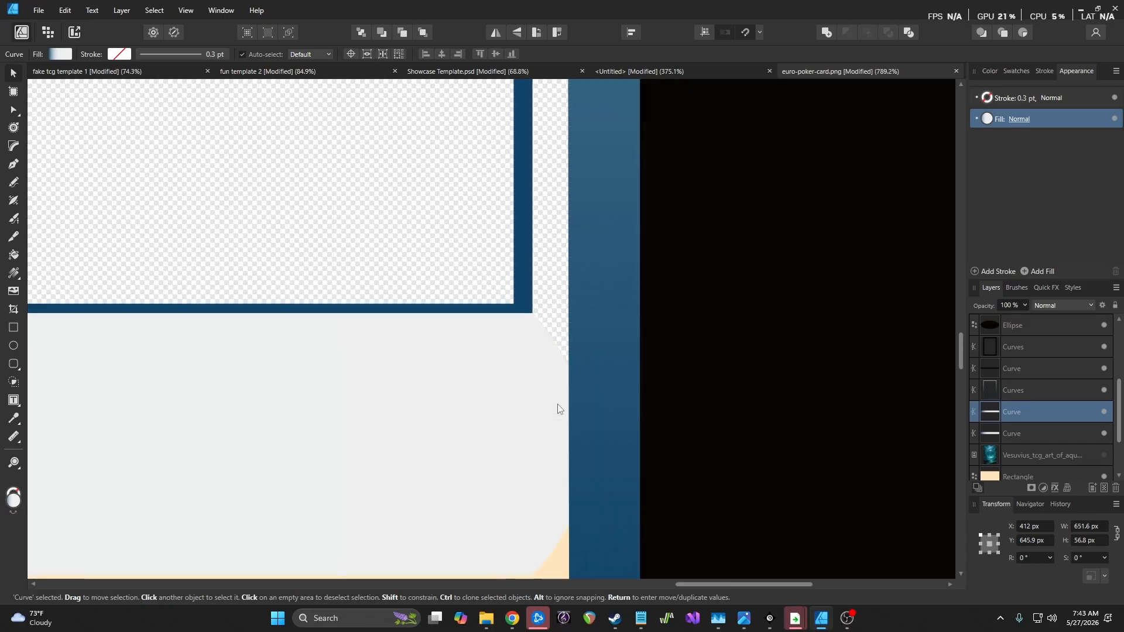
drag(1058, 391, 1054, 383)
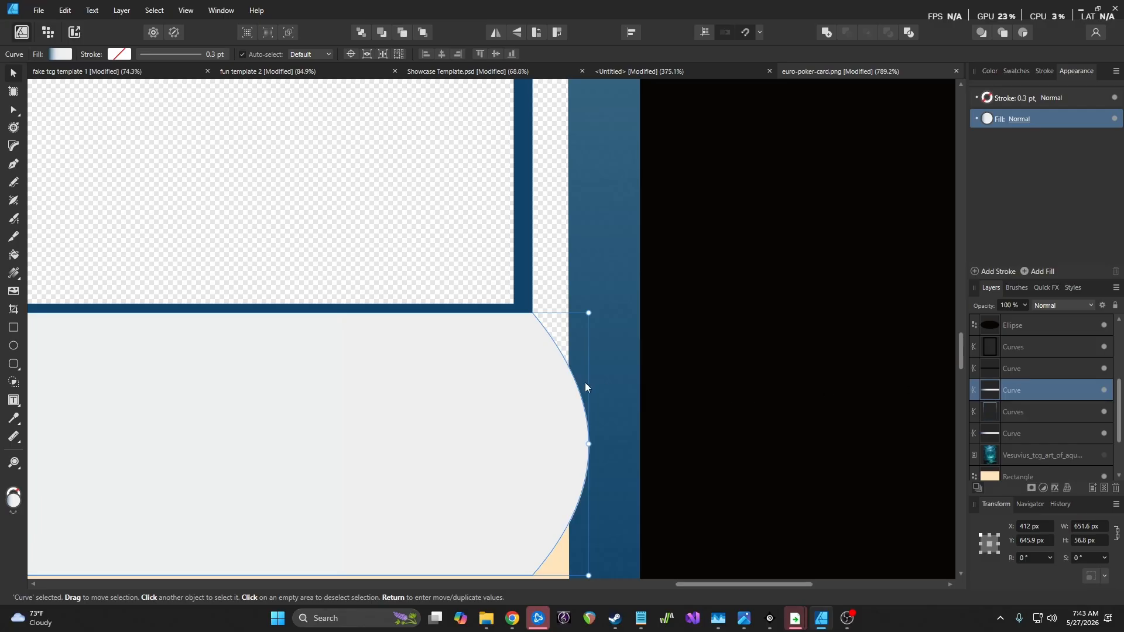
scroll(505, 367, down, 5)
scroll(505, 368, down, 1)
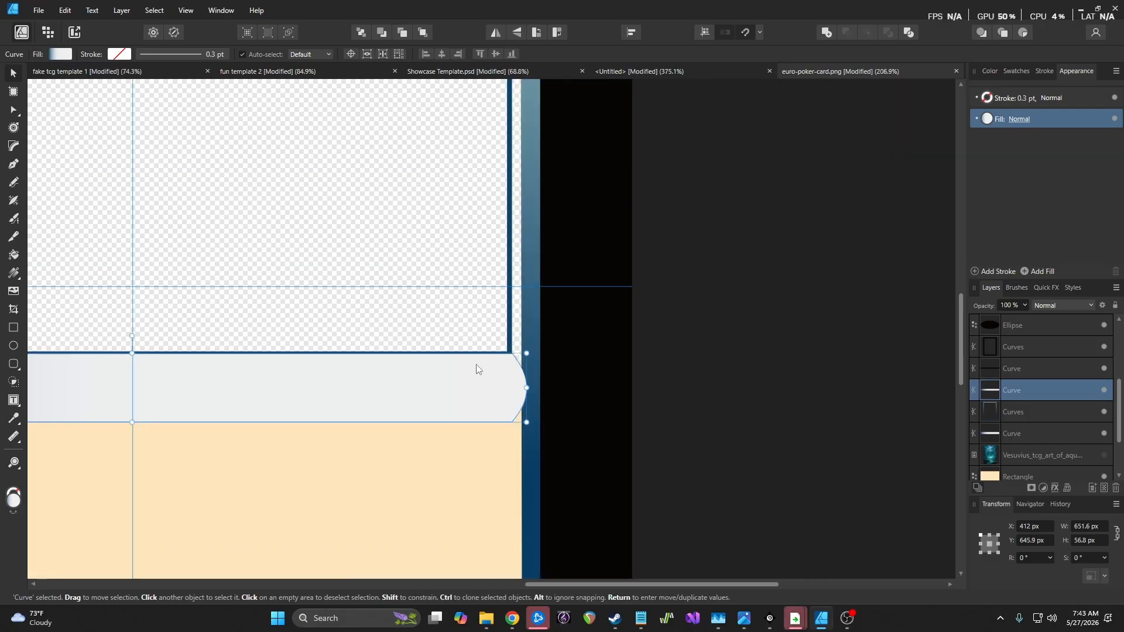
click(570, 393)
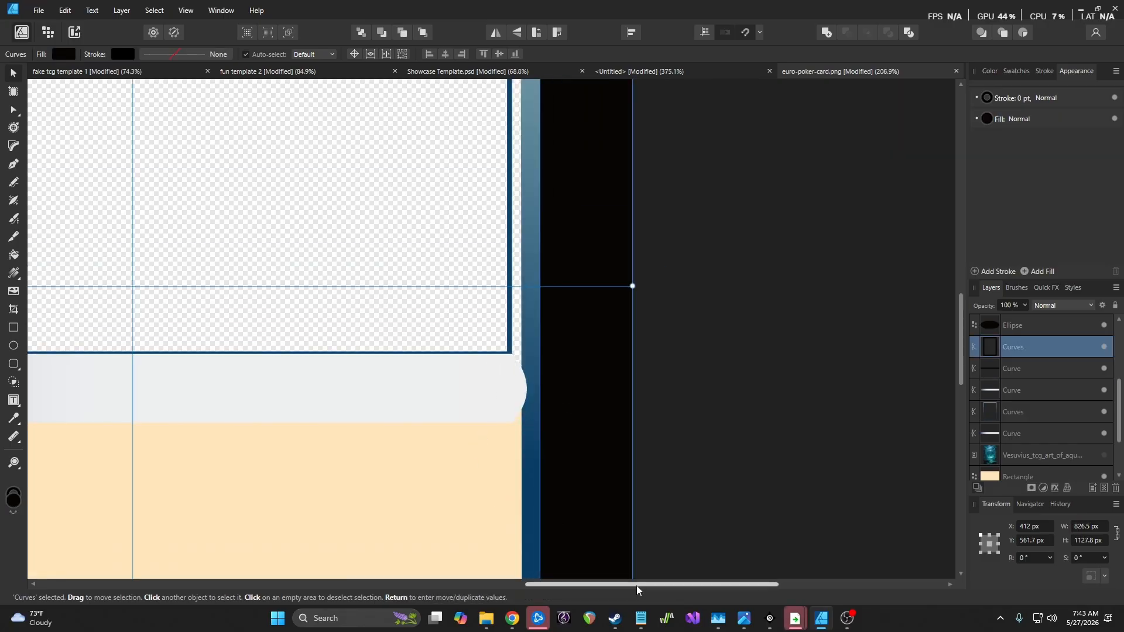
drag(635, 584, 506, 555)
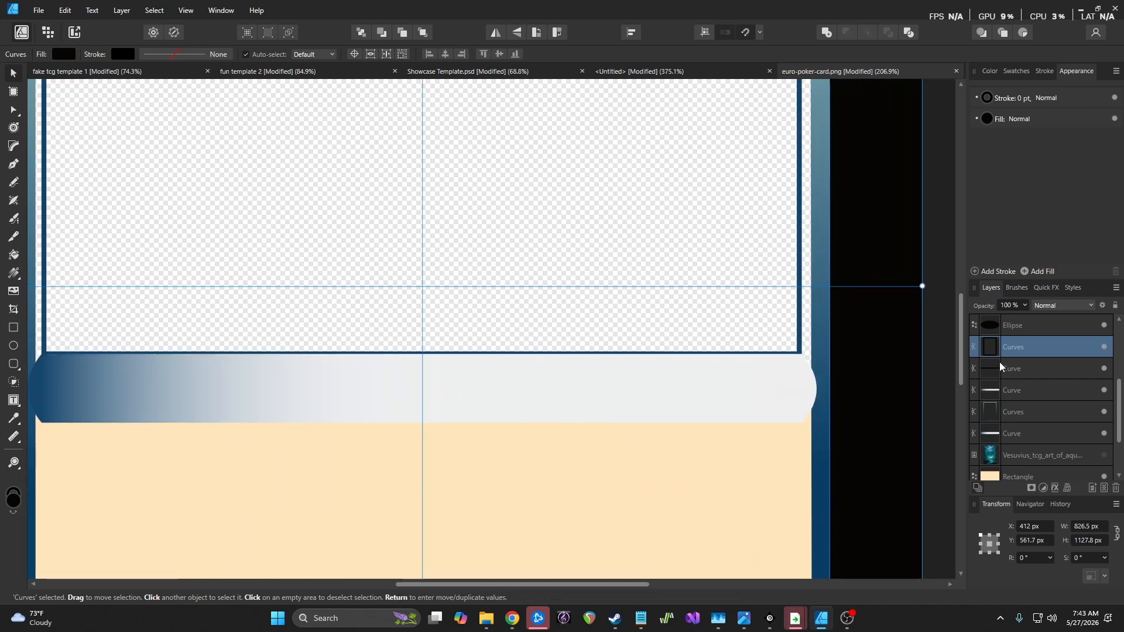
click(1037, 389)
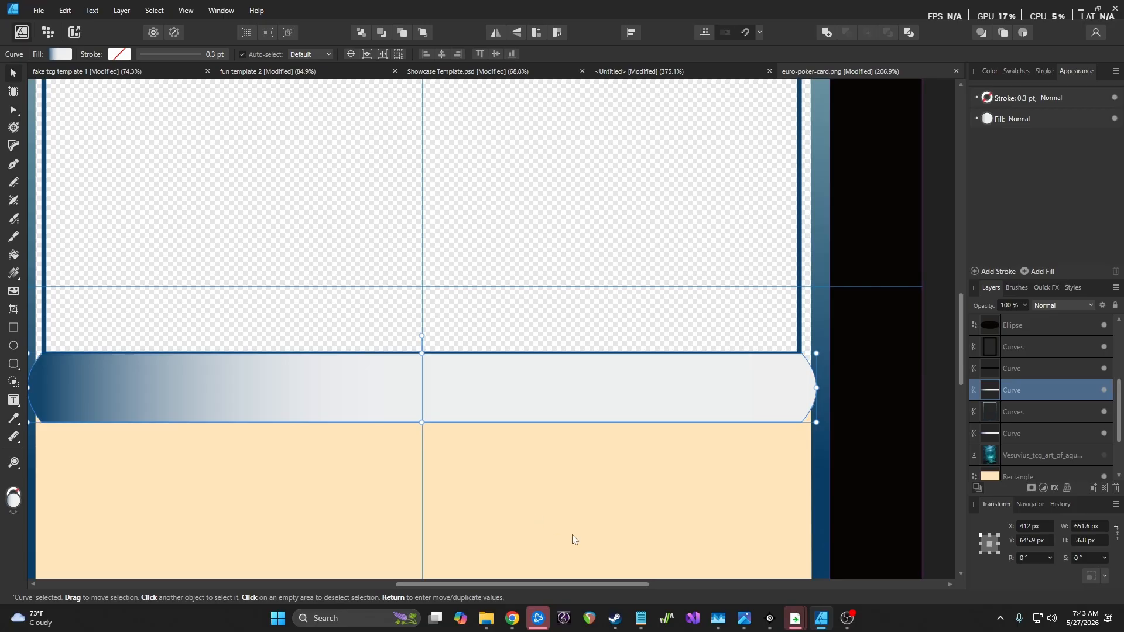
drag(548, 584, 482, 582)
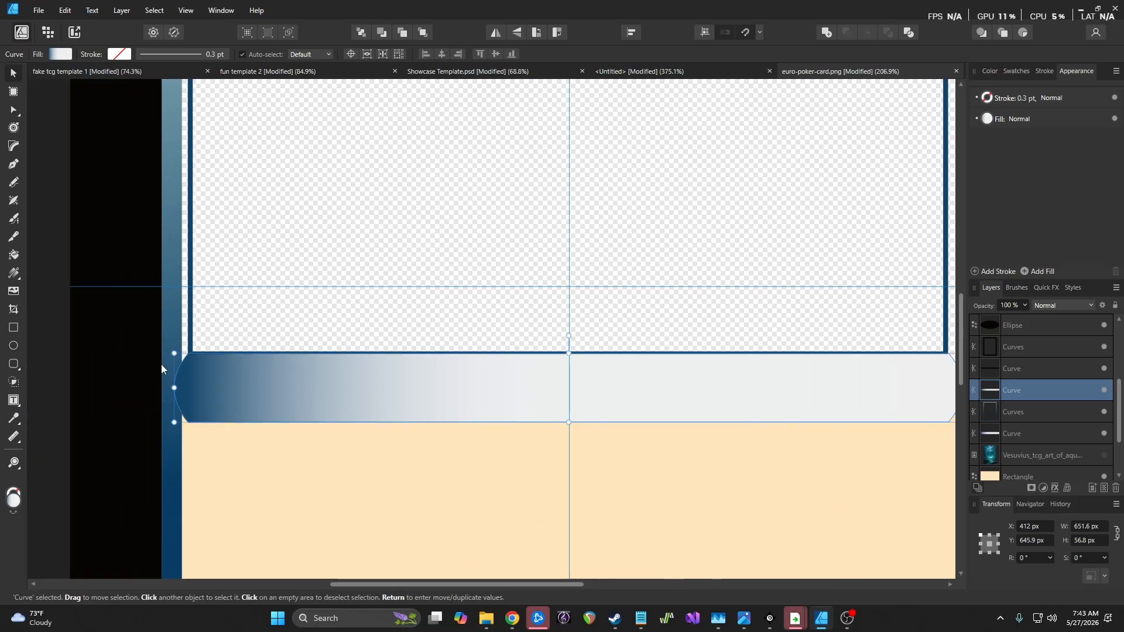
Flatten the banner's left arc slightly with the Node tool
key(a)
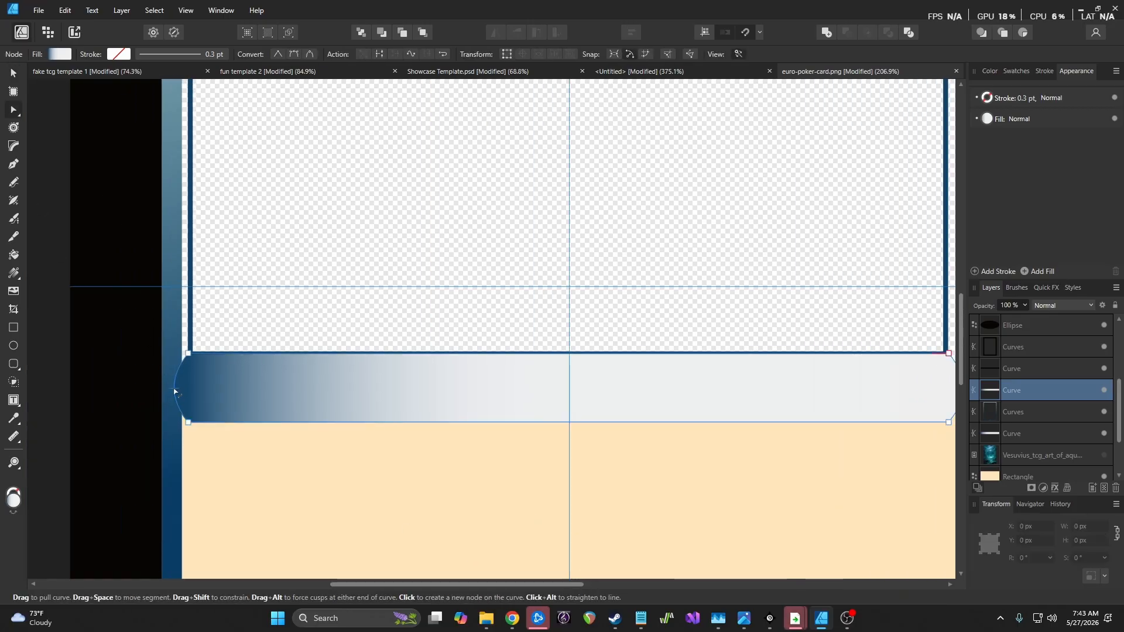
mouse_move(173, 391)
mouse_down()
mouse_move(188, 392)
mouse_move(177, 393)
mouse_up()
scroll(183, 402, up, 3)
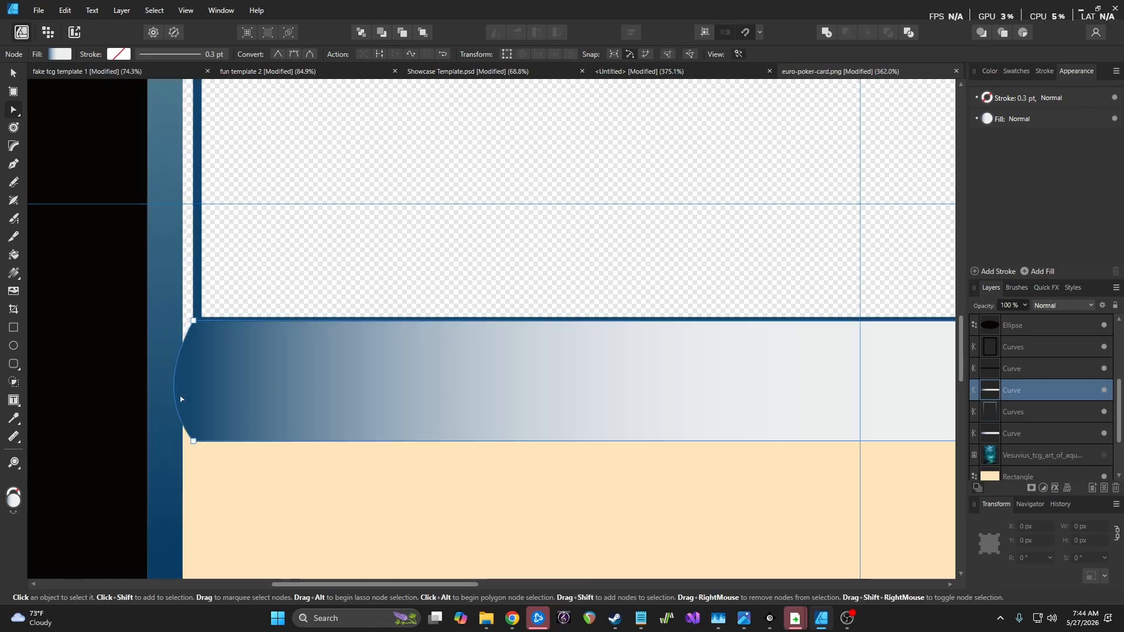
key(ctrl+z)
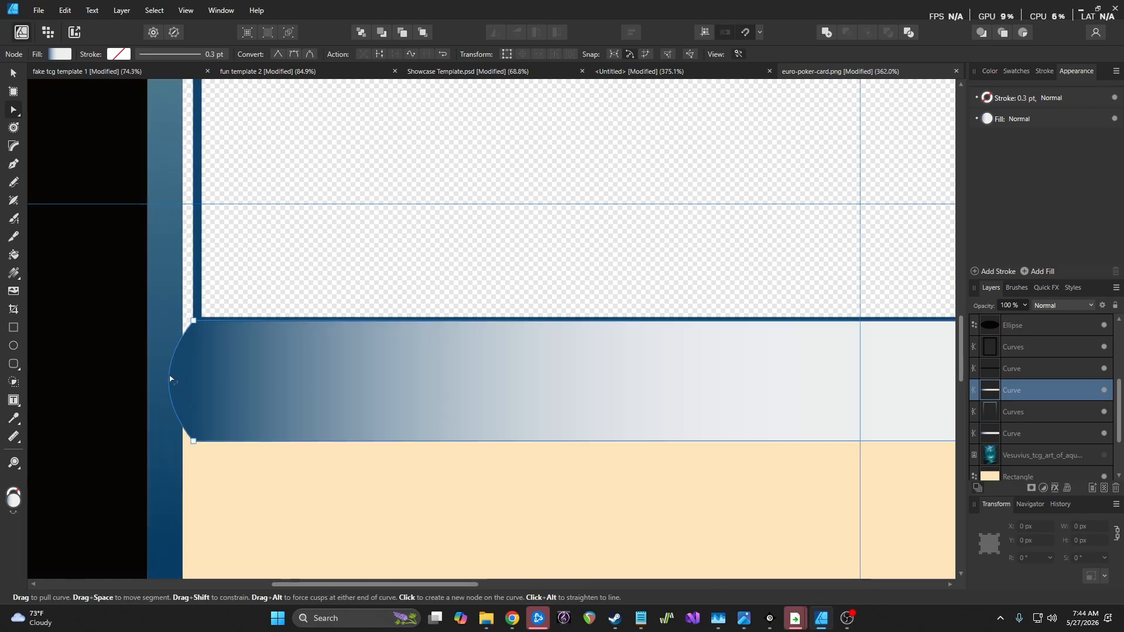
scroll(168, 378, up, 4)
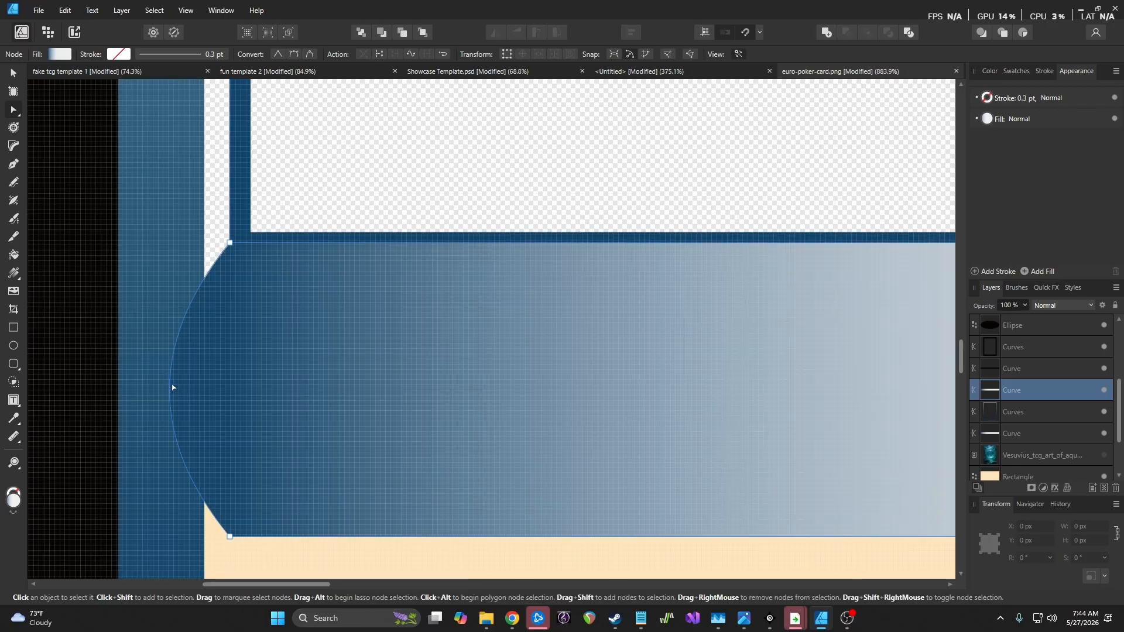
drag(168, 386, 178, 390)
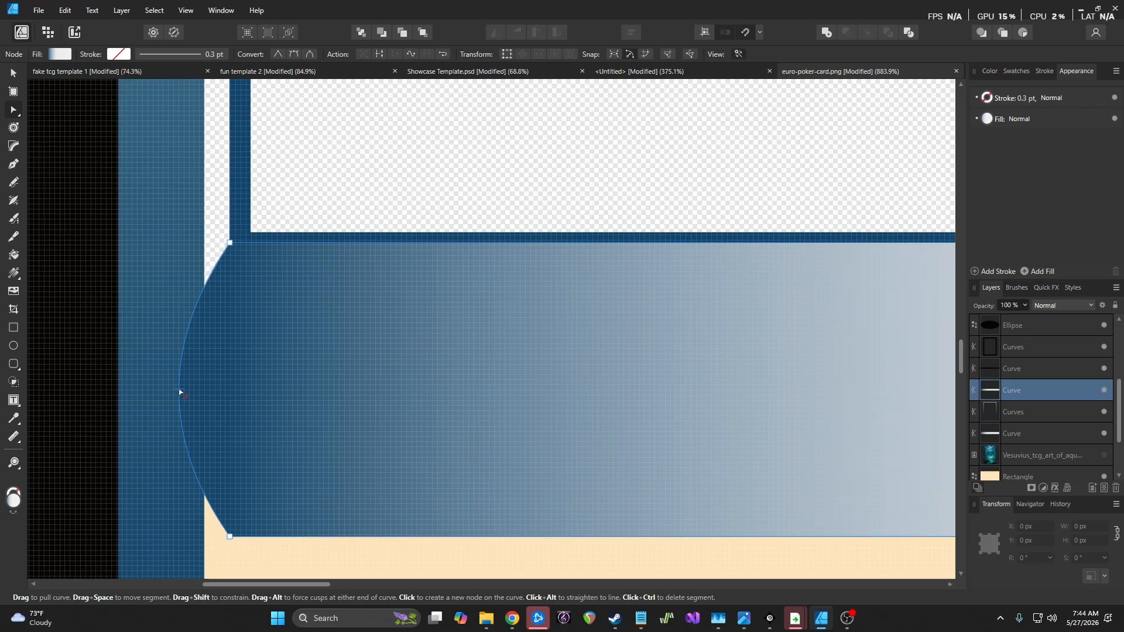
scroll(179, 391, down, 10)
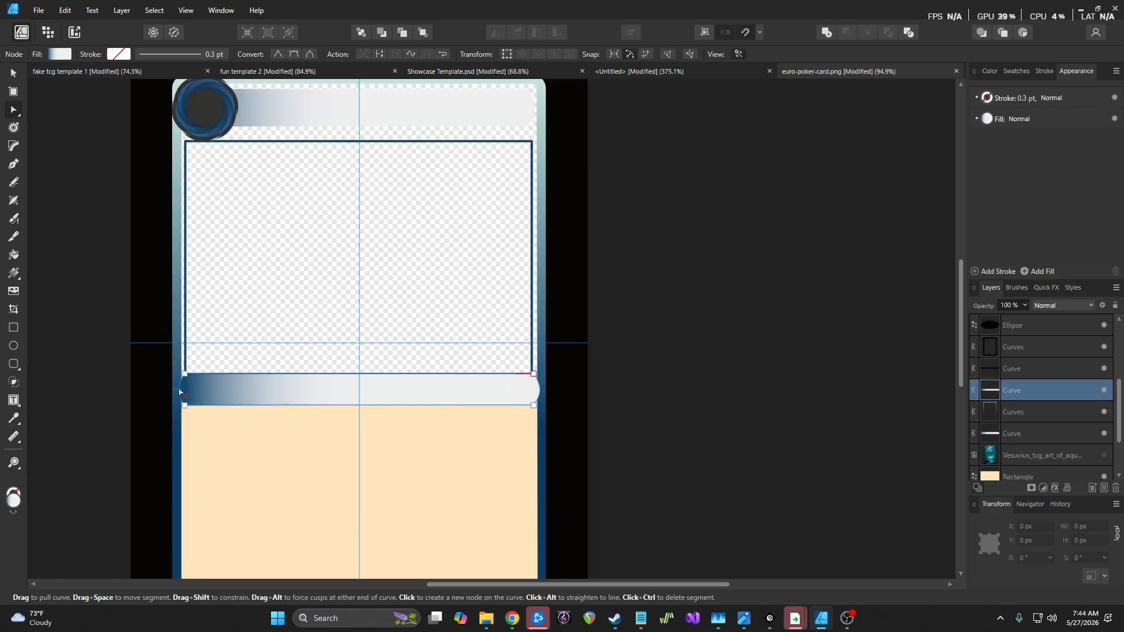
scroll(179, 390, up, 3)
scroll(503, 482, down, 3)
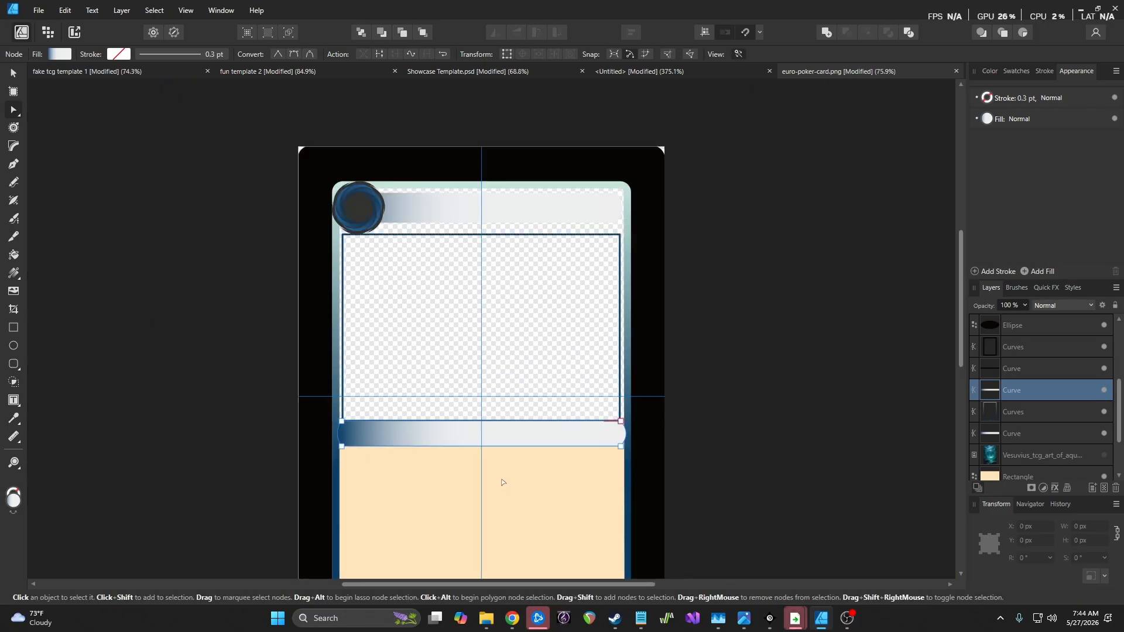
Deselect the banner and undo back to it sitting above the Curves border layer
key(v)
click(211, 282)
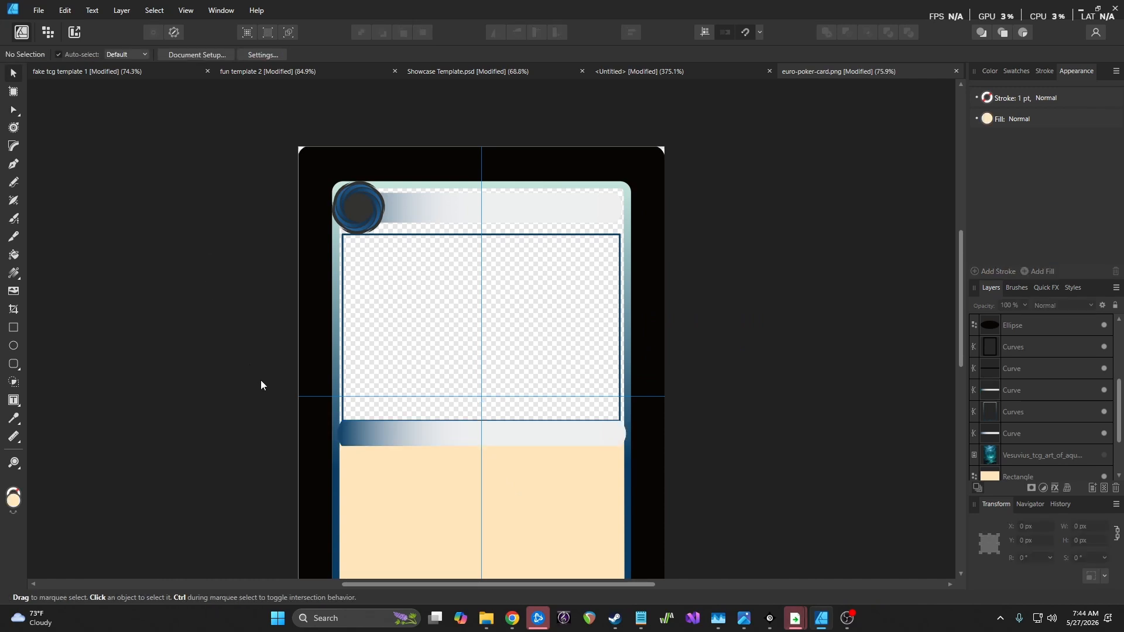
scroll(296, 412, up, 6)
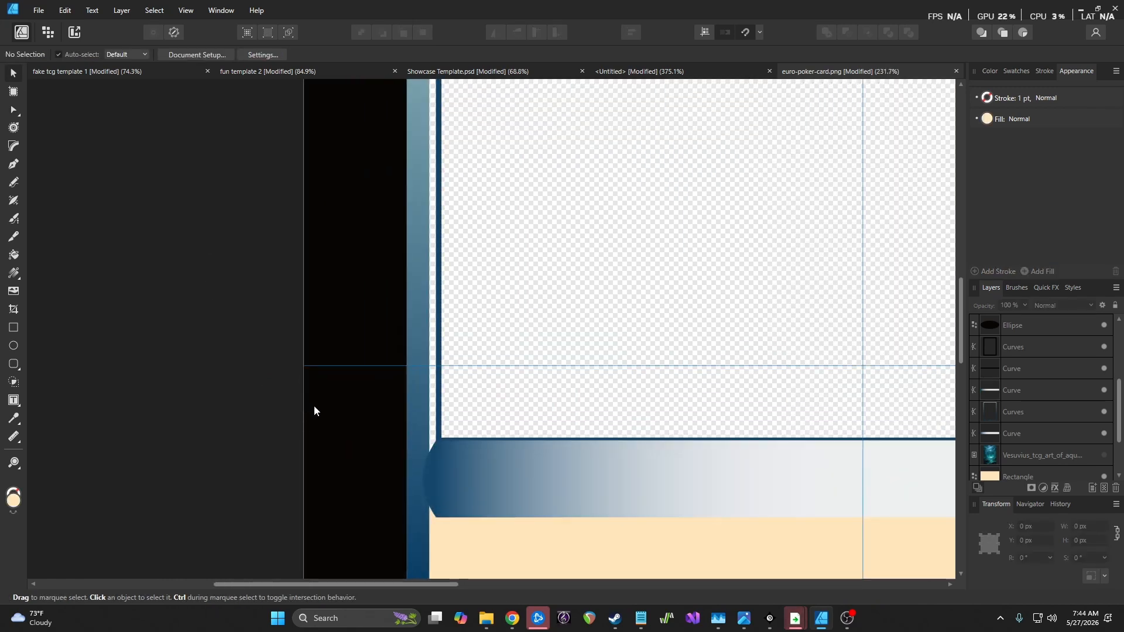
key(ctrl+z)
key(ctrl+z)
key(ctrl+z)
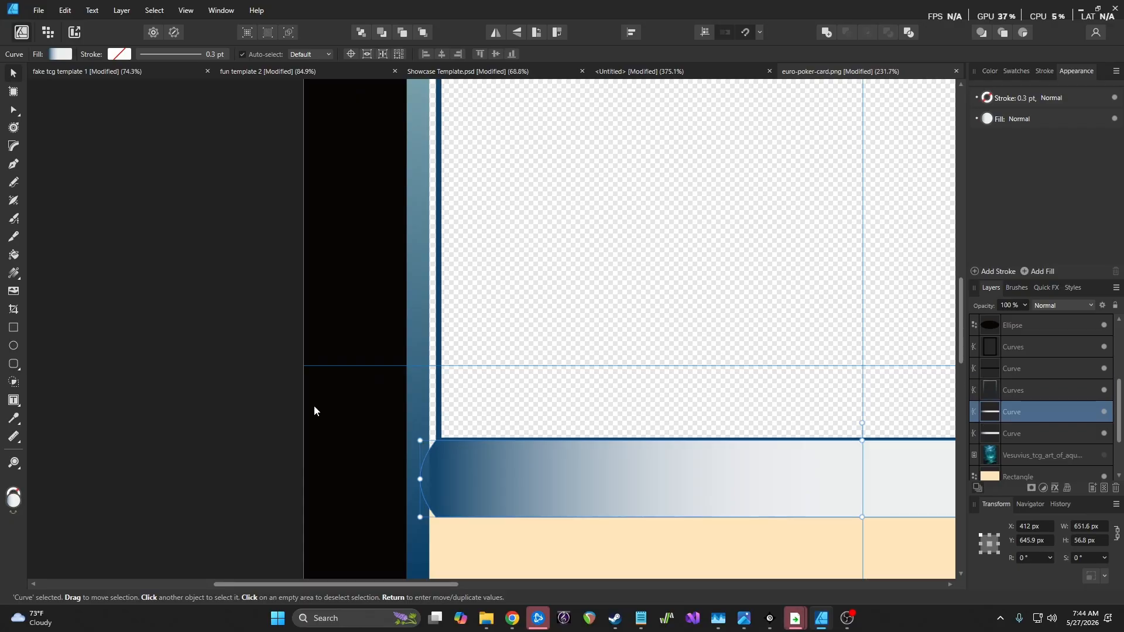
key(ctrl+z)
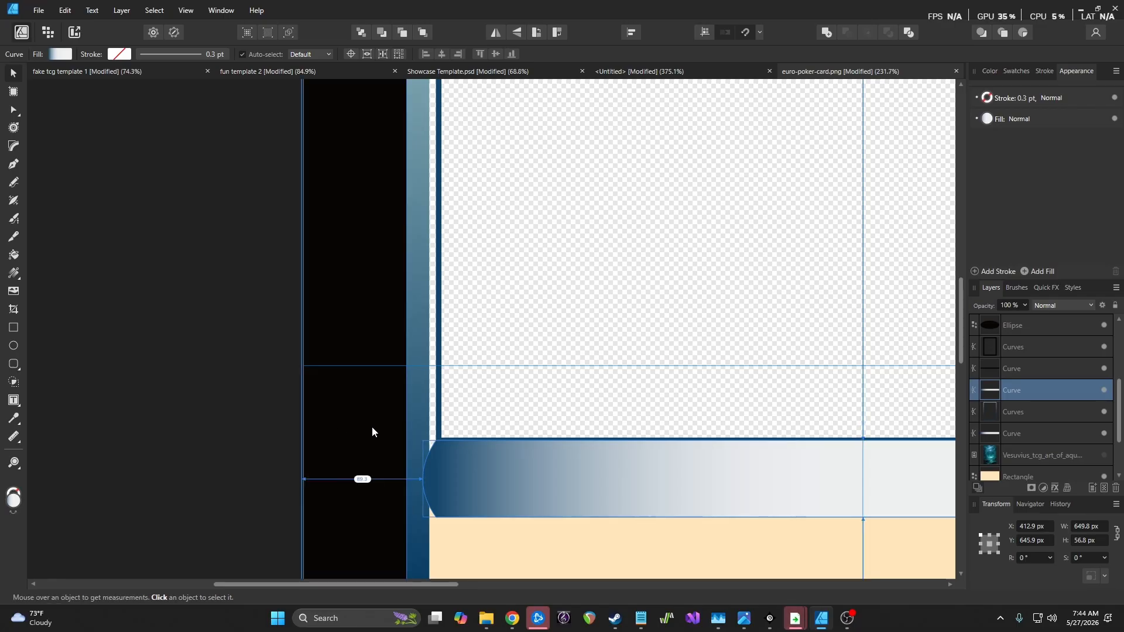
scroll(435, 473, up, 5)
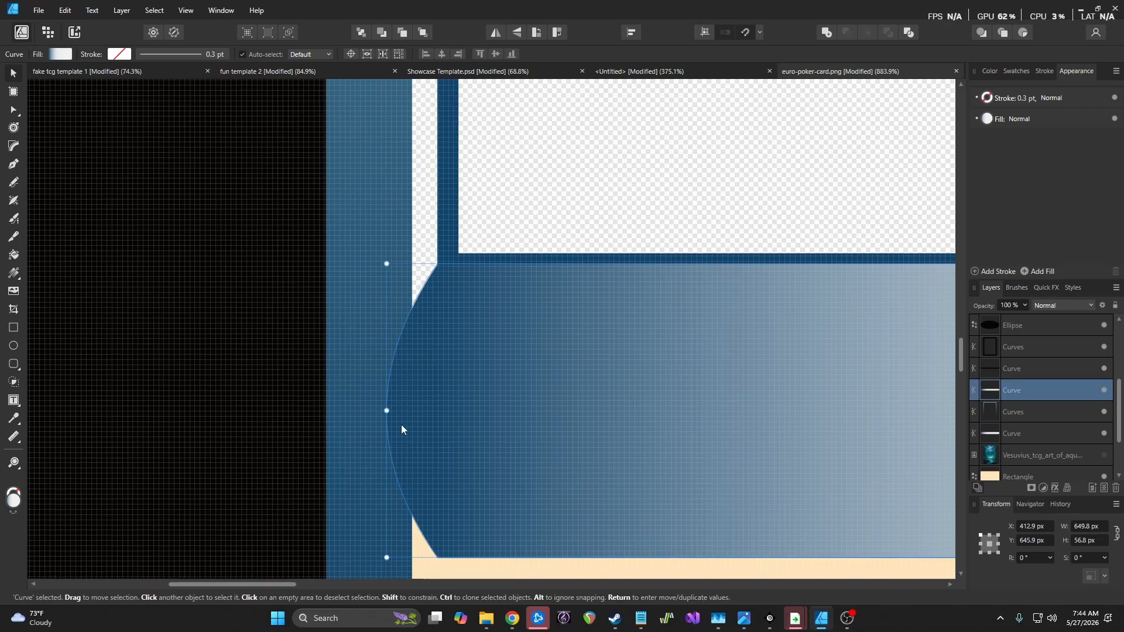
Straighten the banner's bulging right end into a vertical edge against the blue border
click(14, 111)
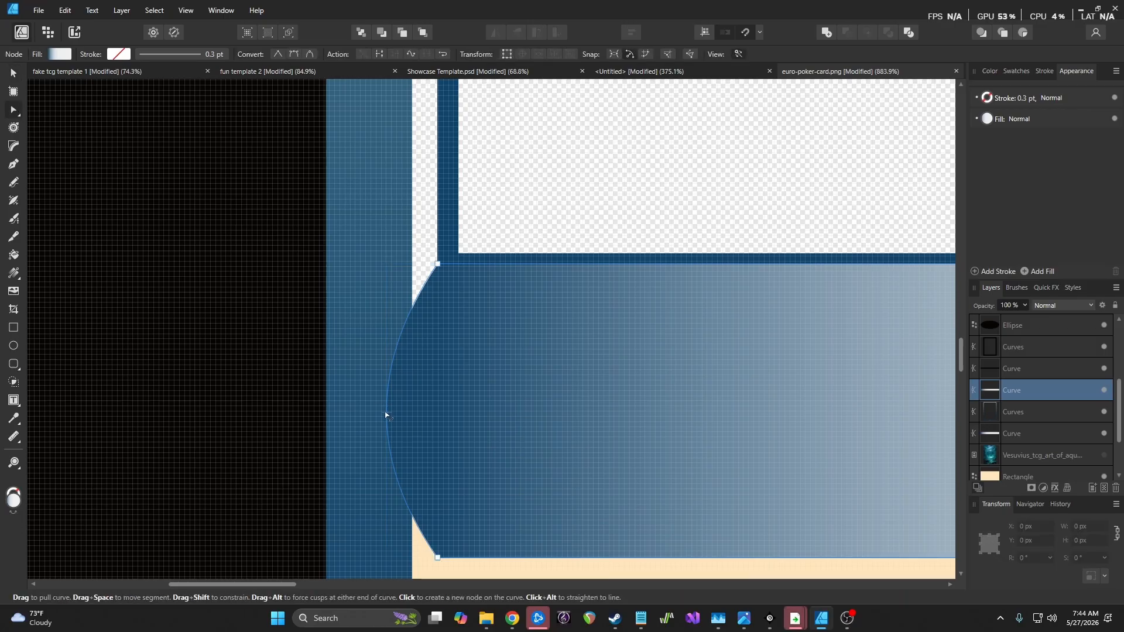
drag(384, 414, 436, 417)
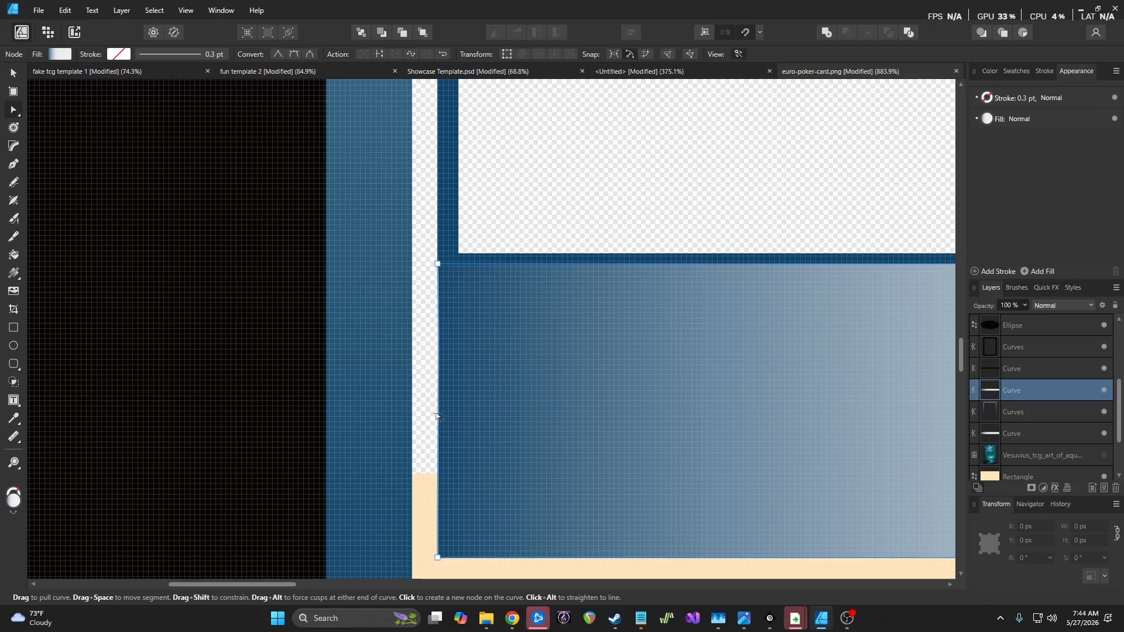
drag(285, 581, 813, 560)
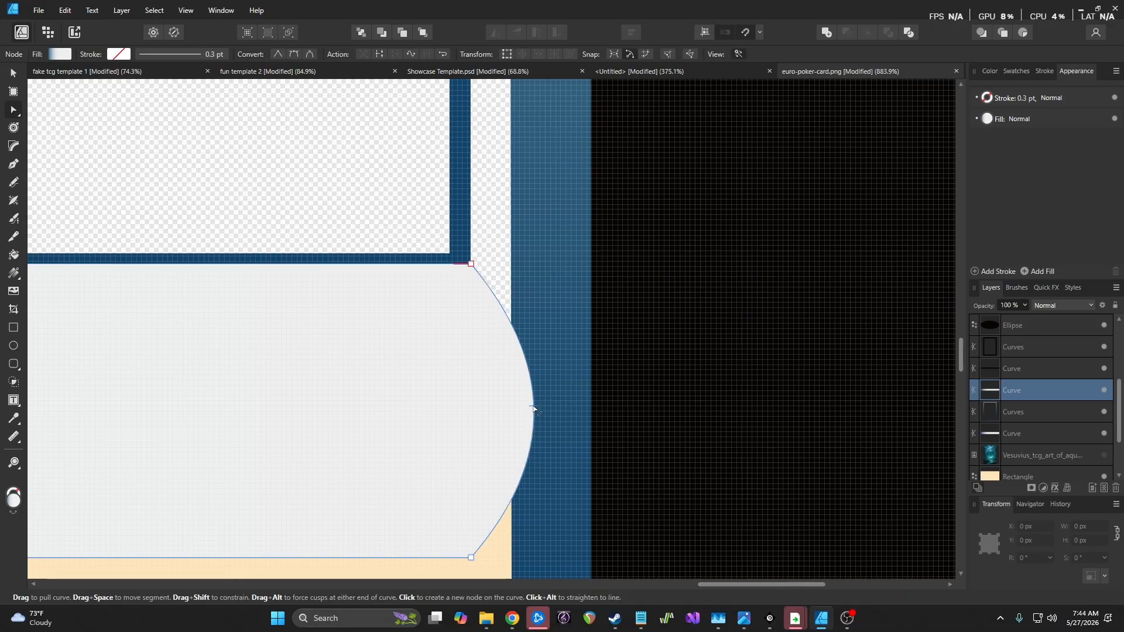
drag(534, 403, 471, 407)
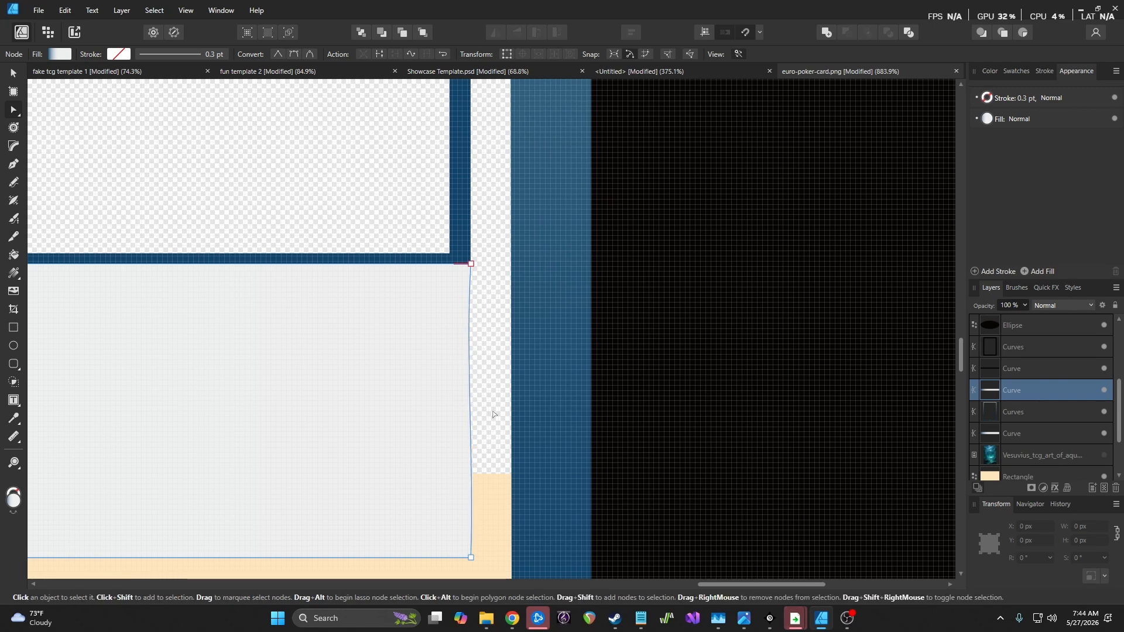
key(ctrl+z)
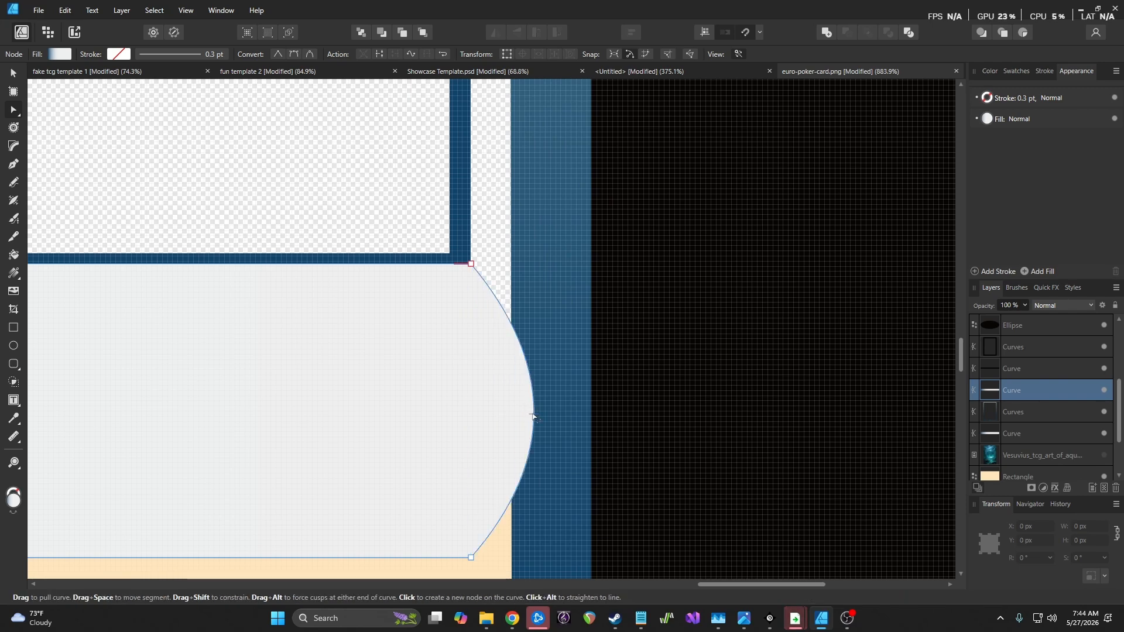
drag(534, 414, 470, 416)
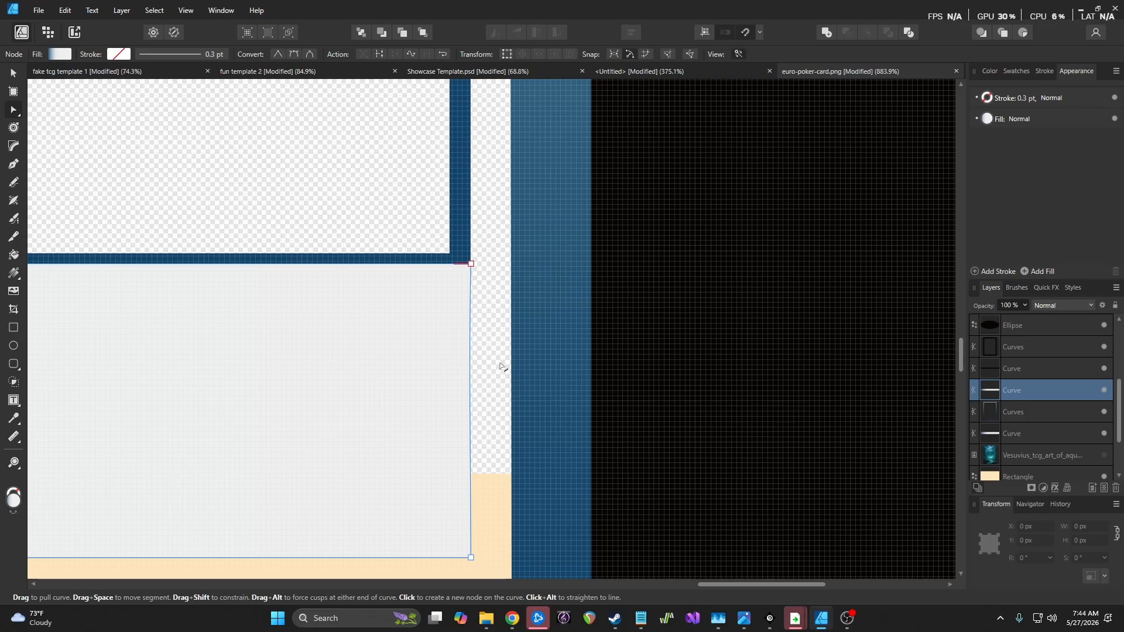
scroll(500, 363, down, 3)
click(14, 146)
Select the banner's right corner nodes and compare Concave, Chamfer and straight-notch corners
drag(478, 311, 504, 459)
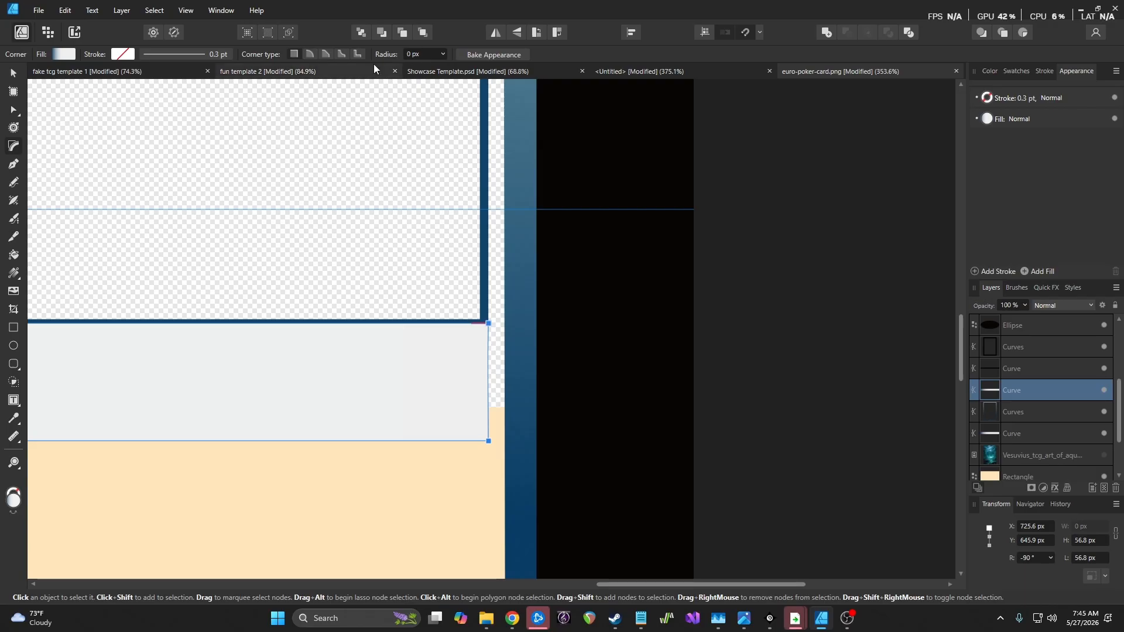
click(343, 54)
click(443, 54)
drag(438, 67, 503, 81)
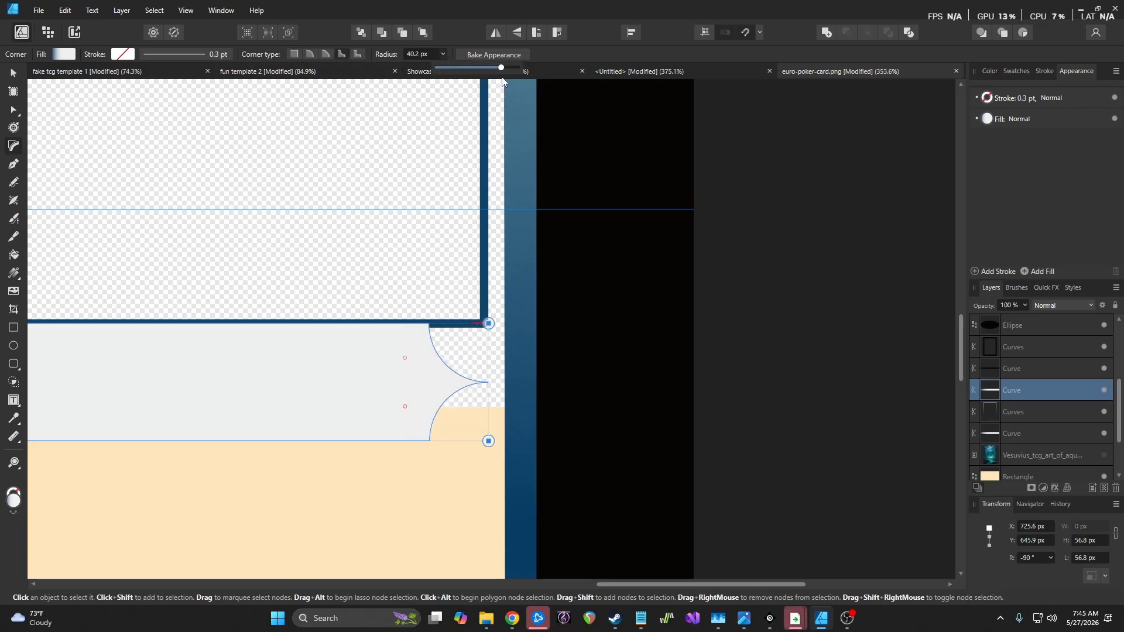
click(326, 54)
click(358, 53)
click(343, 54)
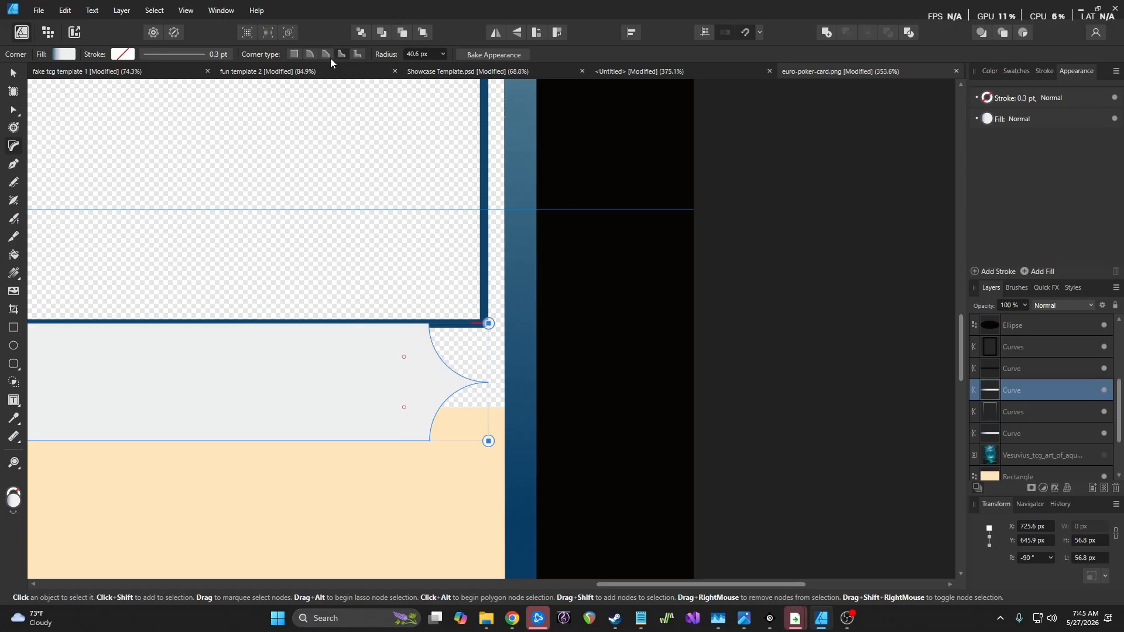
Settle the right corners on Concave at about 44.2 px, then select the left corner nodes
click(441, 54)
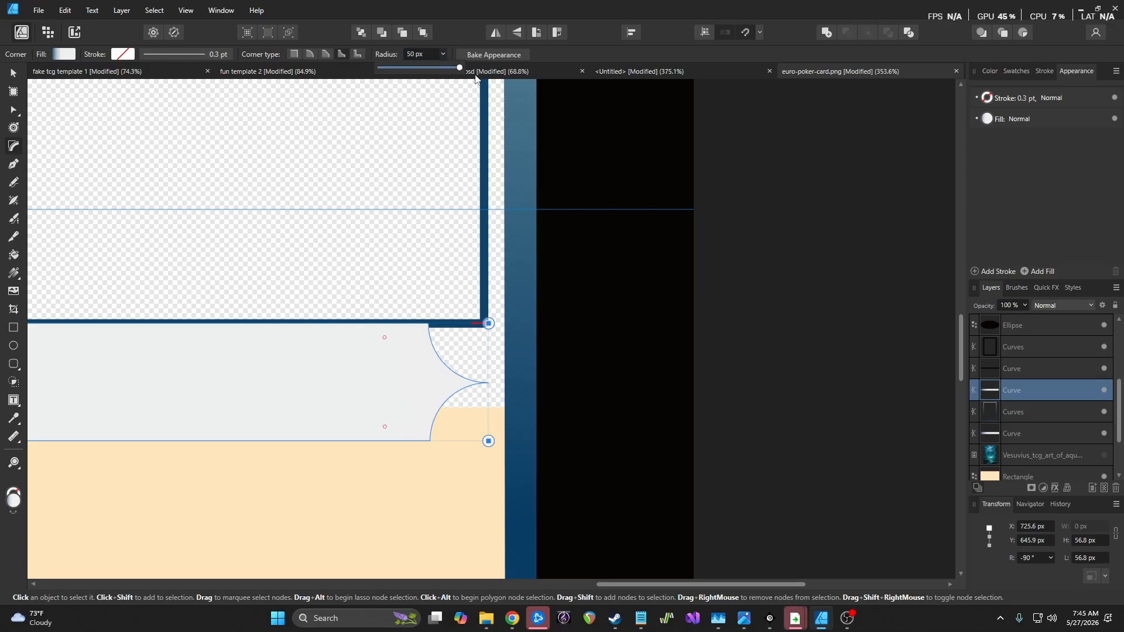
drag(444, 67, 458, 85)
click(308, 52)
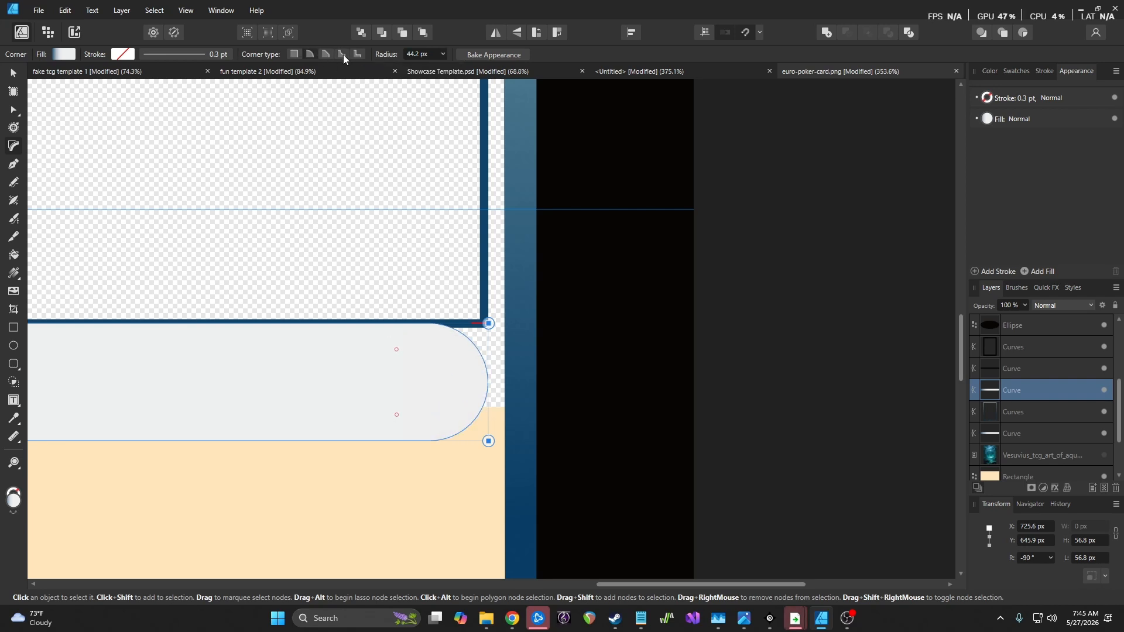
click(335, 52)
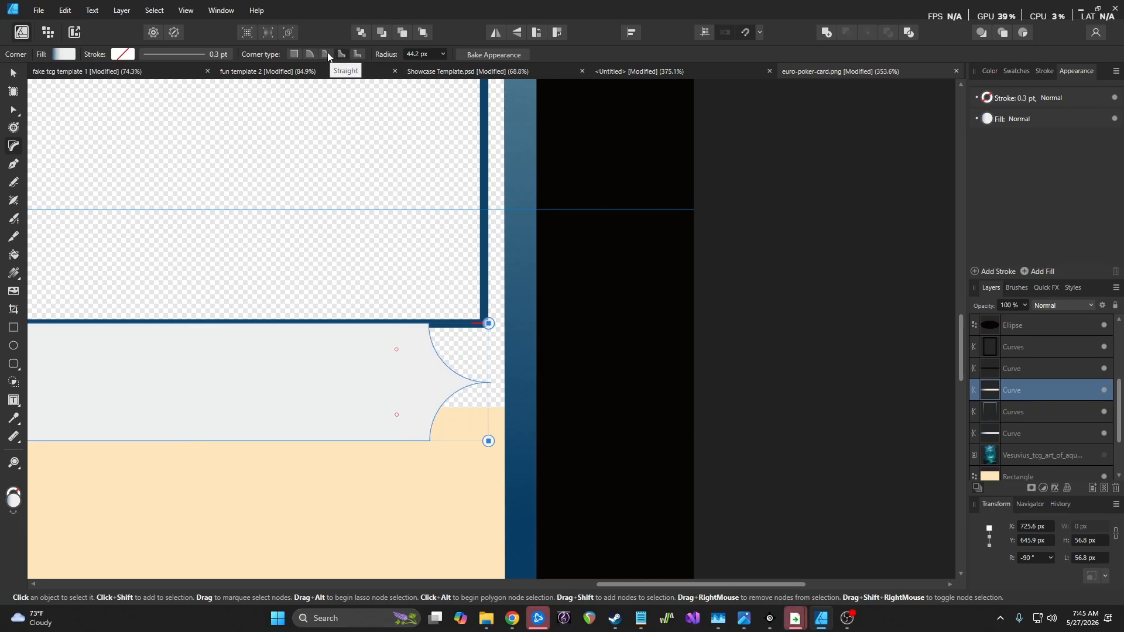
drag(642, 586, 281, 530)
drag(290, 311, 339, 462)
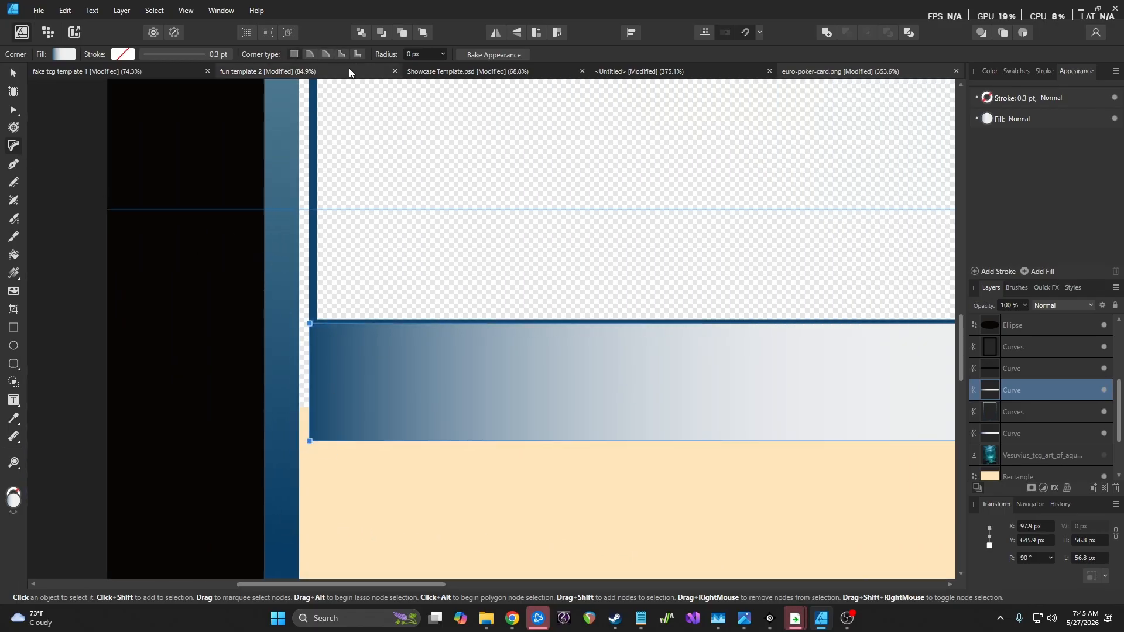
Give the banner's left corners a 50 px concave radius
click(443, 54)
drag(448, 67, 519, 76)
scroll(558, 257, down, 5)
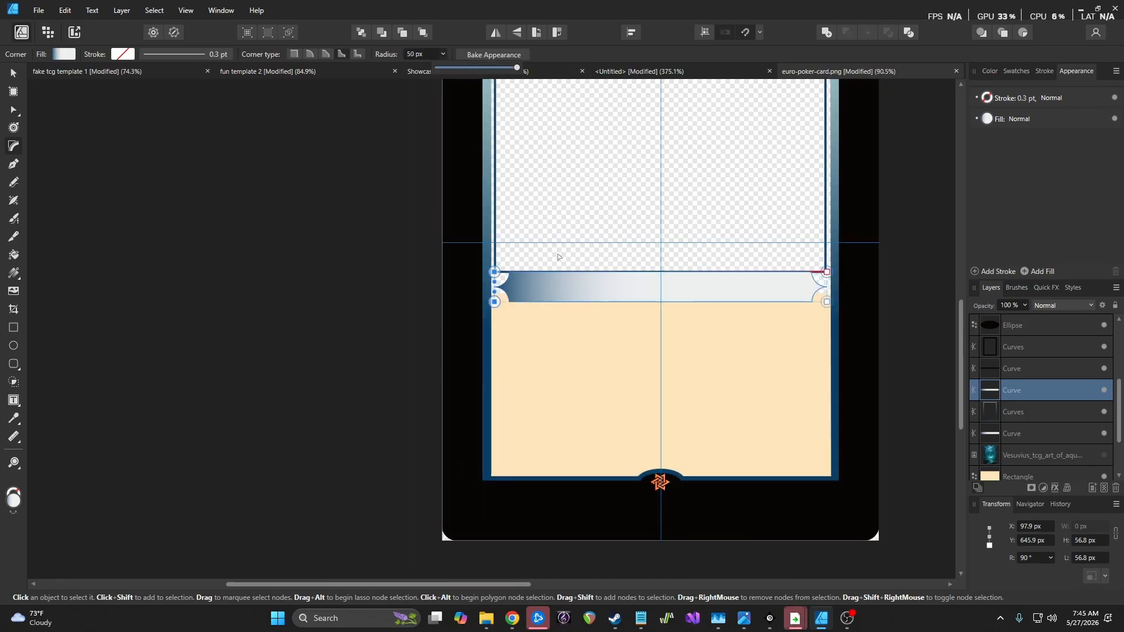
scroll(447, 250, up, 5)
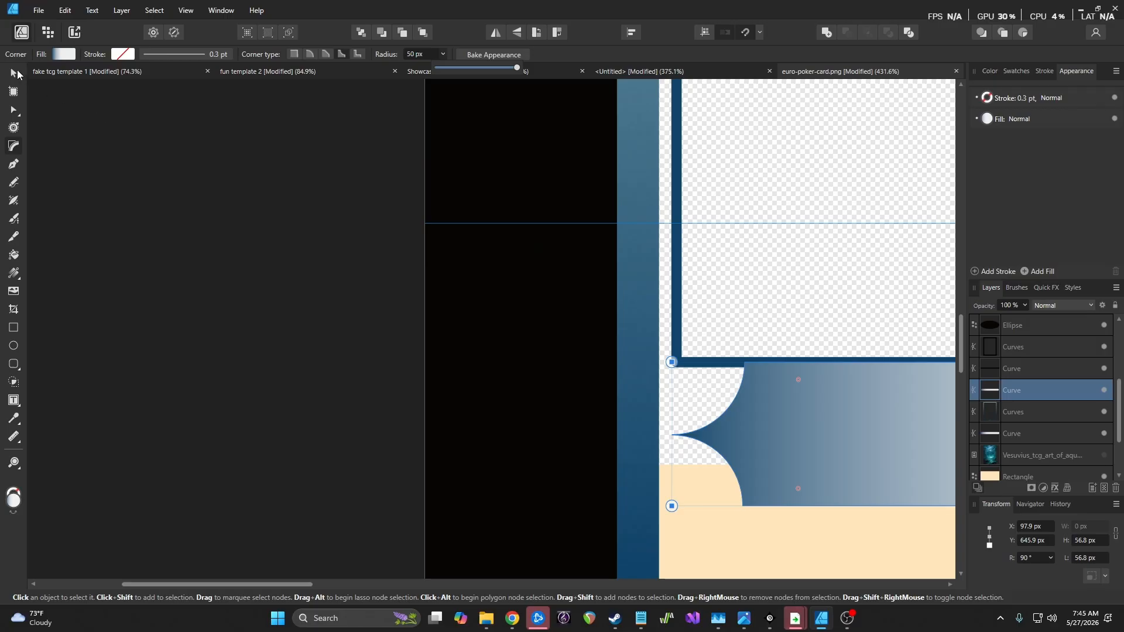
Widen the banner past the blue border on both sides to 685.6 px
click(14, 72)
scroll(704, 404, up, 2)
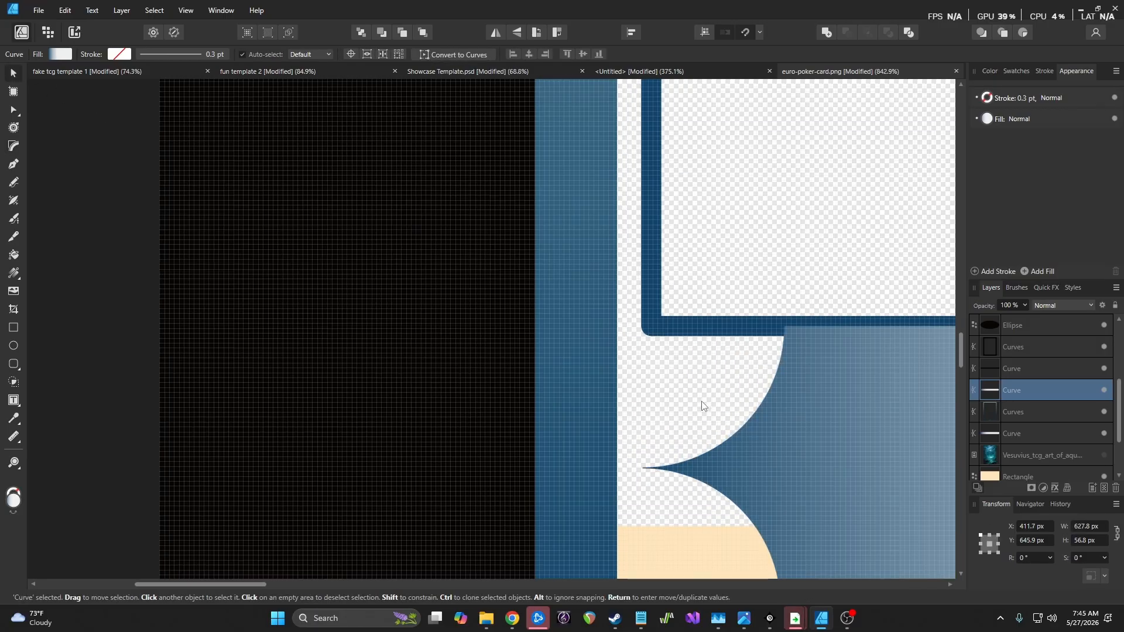
drag(639, 466, 496, 459)
scroll(616, 441, down, 4)
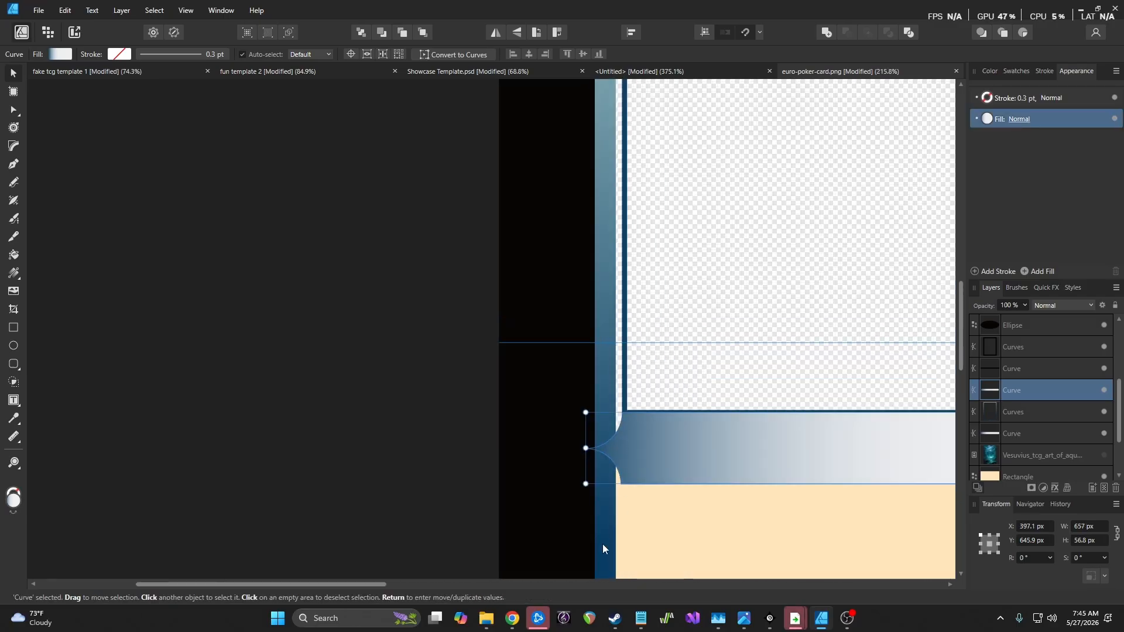
drag(392, 582, 727, 585)
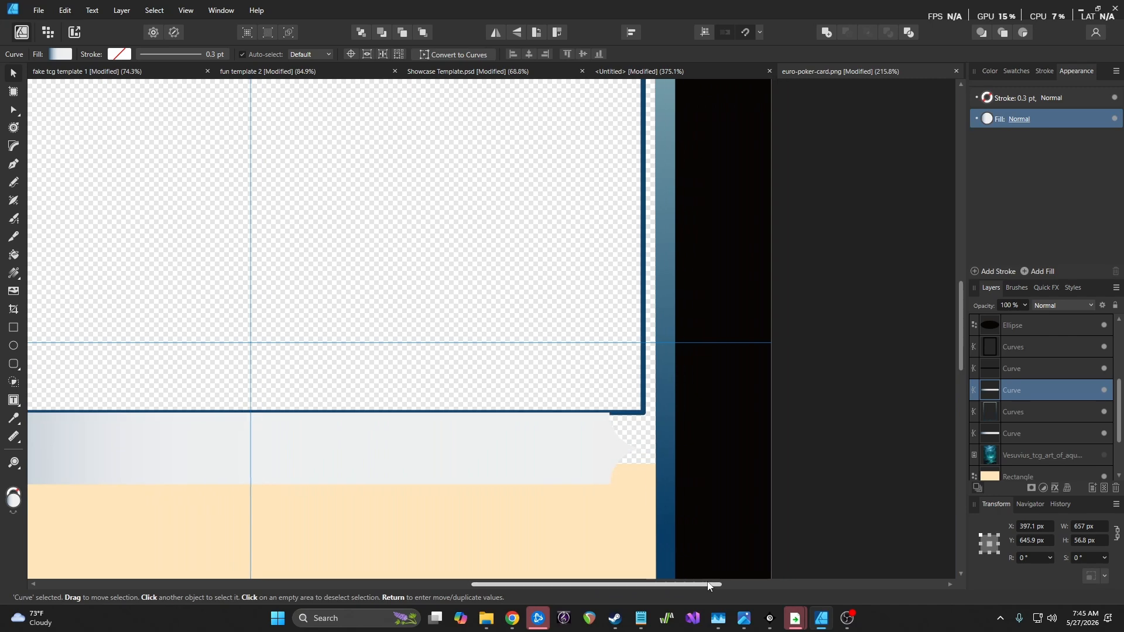
scroll(681, 438, up, 2)
scroll(680, 438, up, 2)
drag(556, 475, 693, 485)
scroll(698, 455, down, 3)
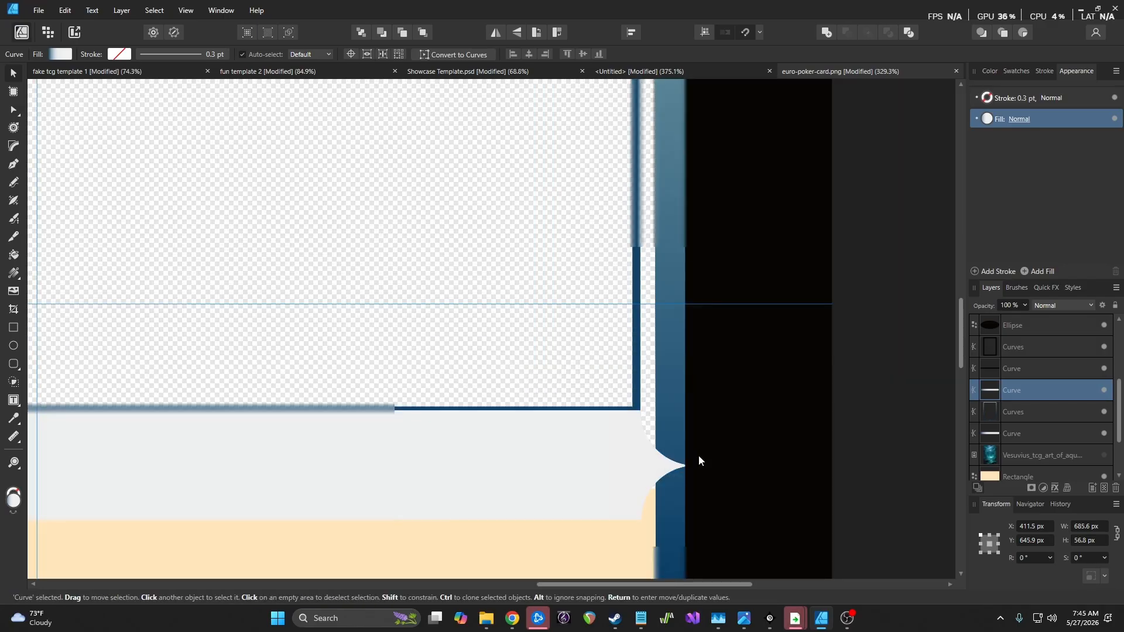
Move the banner layer up to sit just below the Ellipse, then deselect
drag(1046, 385, 1045, 335)
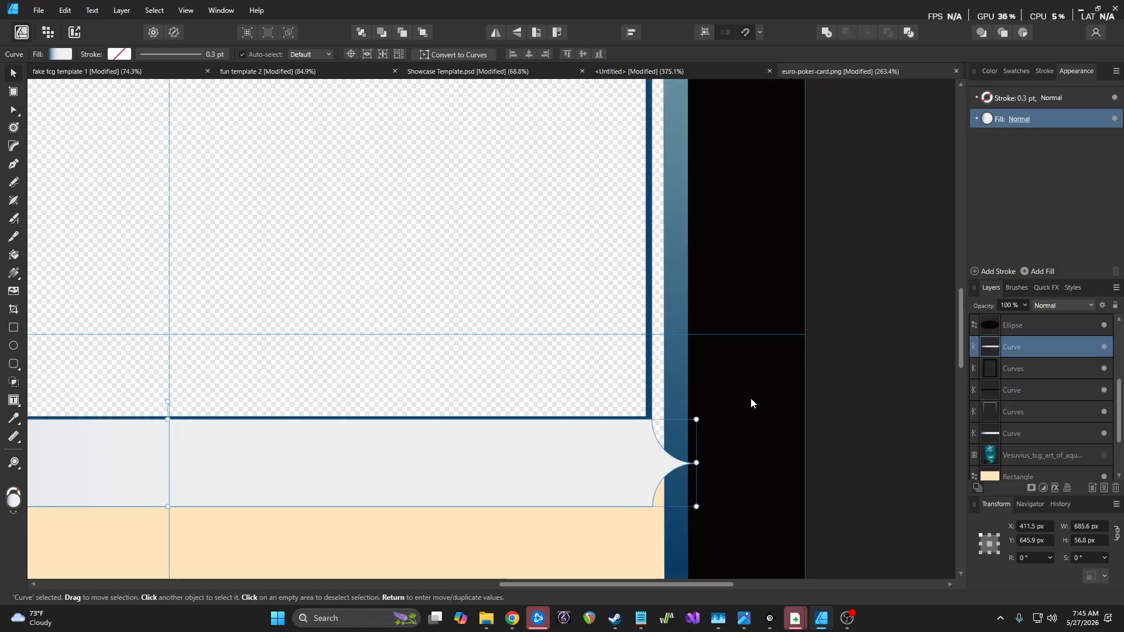
click(881, 413)
scroll(760, 419, down, 4)
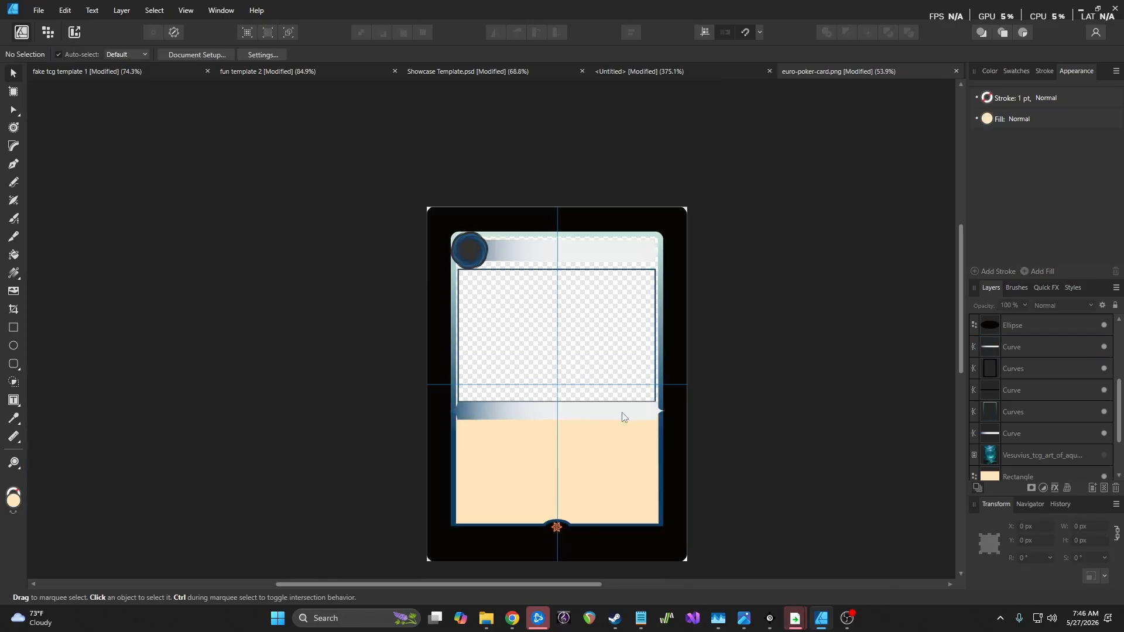
scroll(621, 412, up, 2)
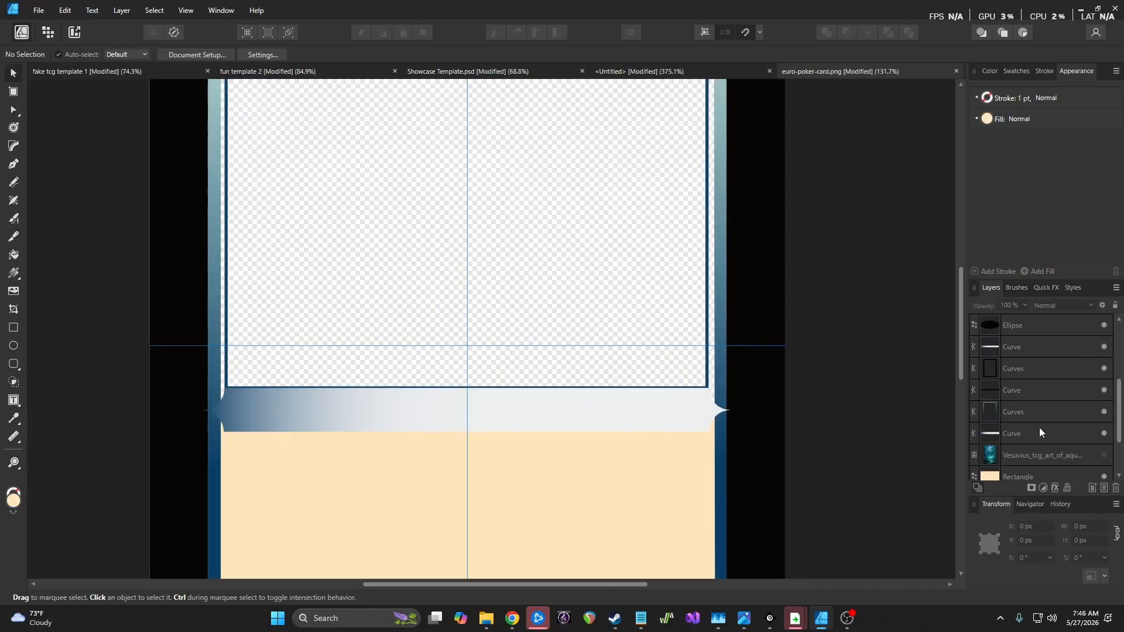
Eyedrop dark blue into the banner gradient's right stop and shift the left stop's midpoint for a softer fade
click(1041, 350)
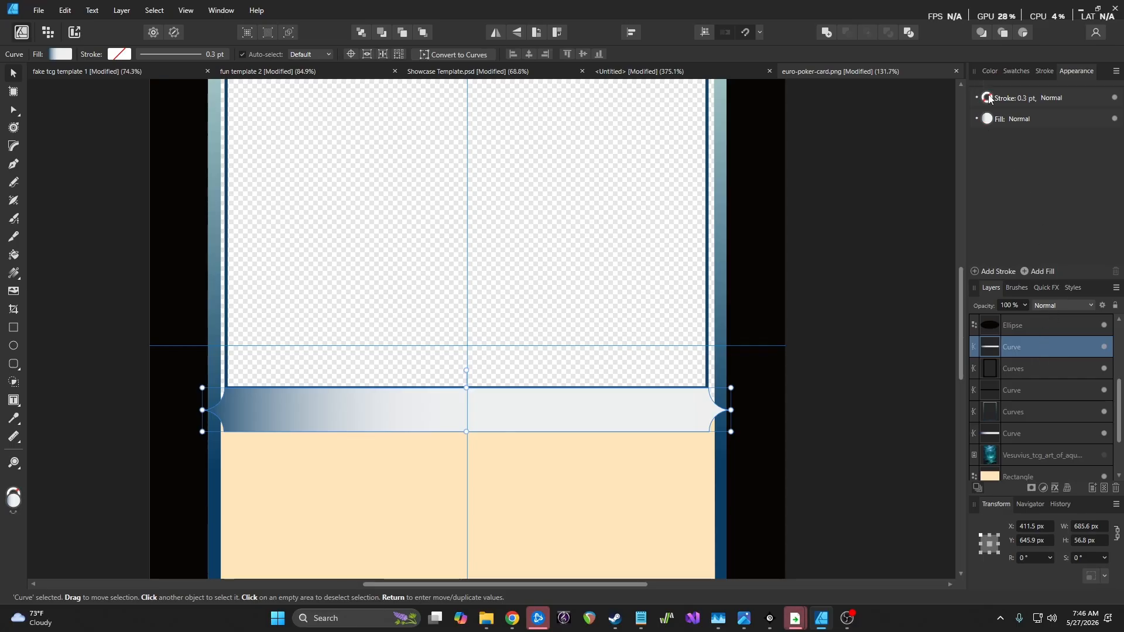
click(992, 121)
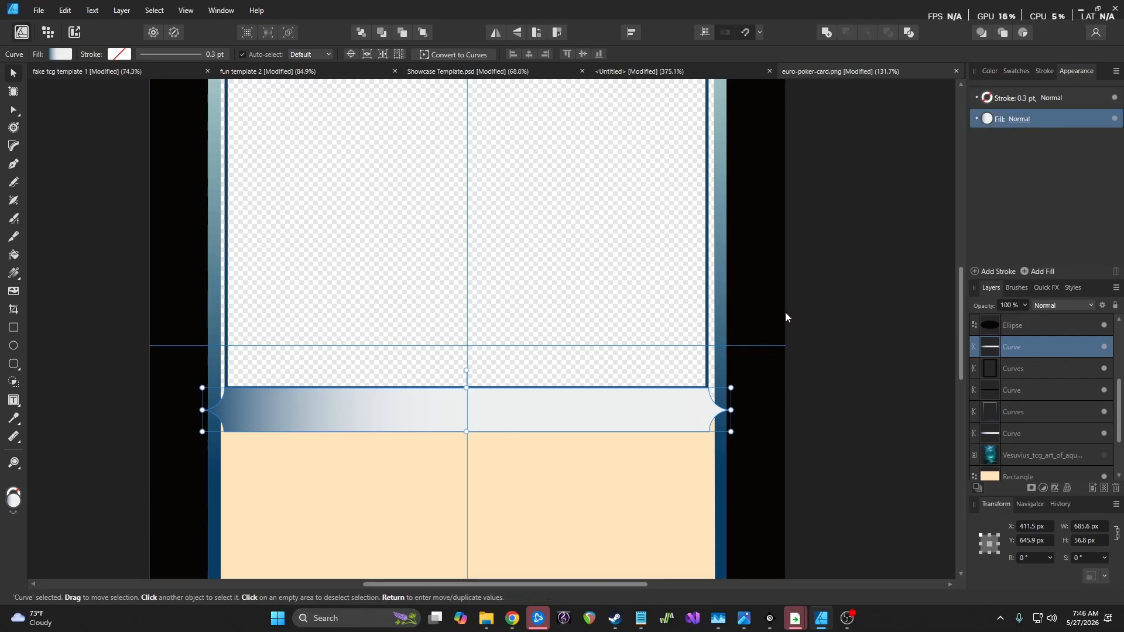
click(987, 119)
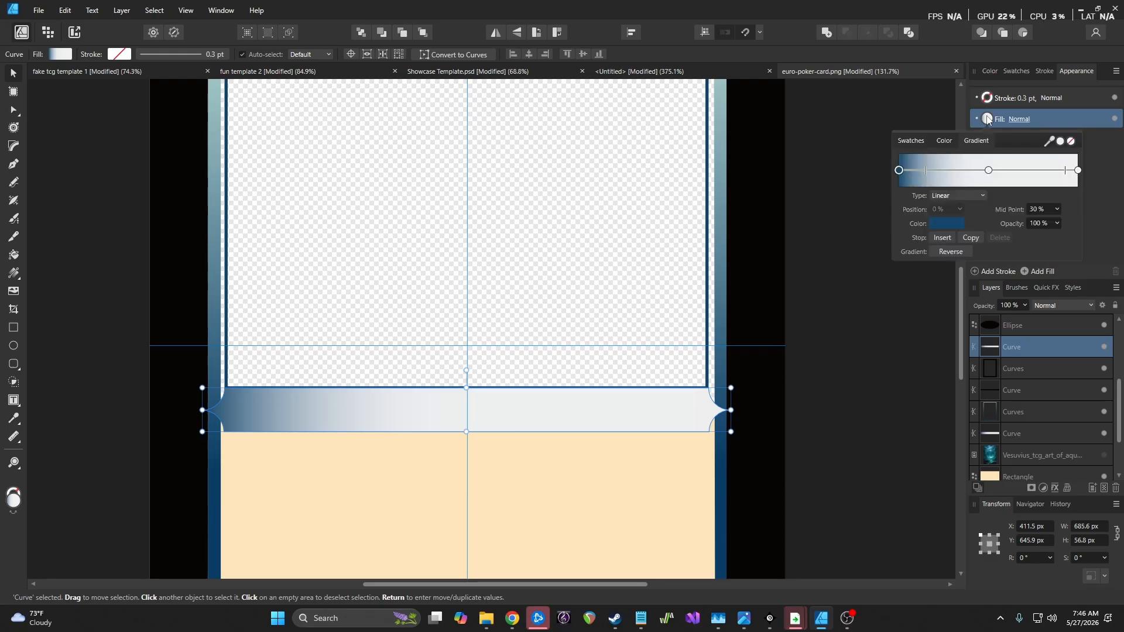
click(1078, 169)
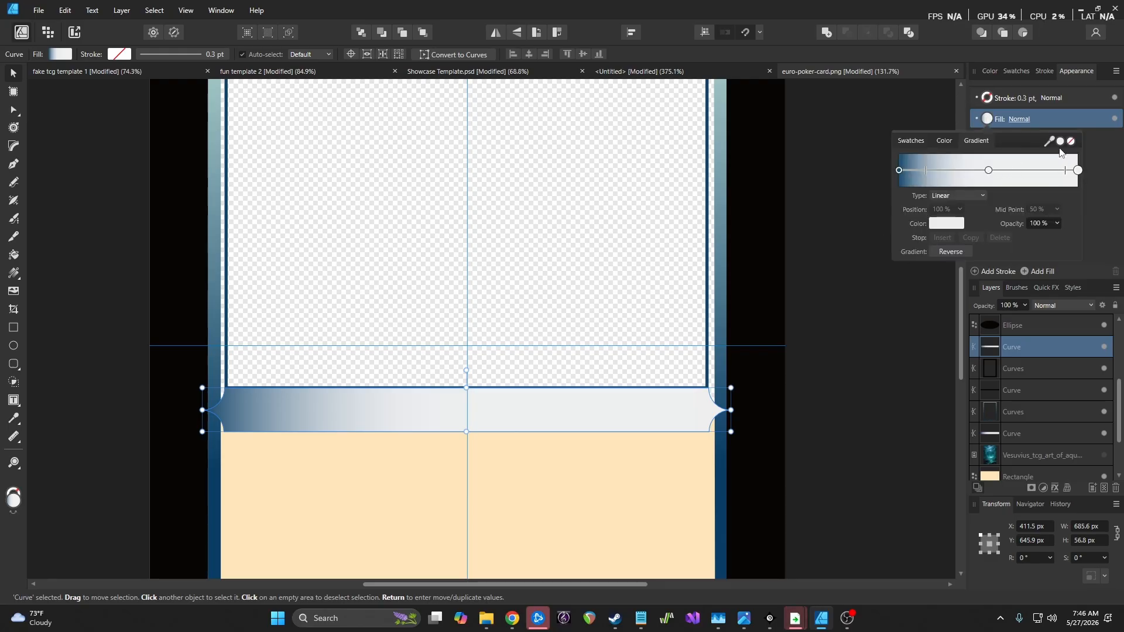
drag(1050, 141, 899, 169)
click(989, 170)
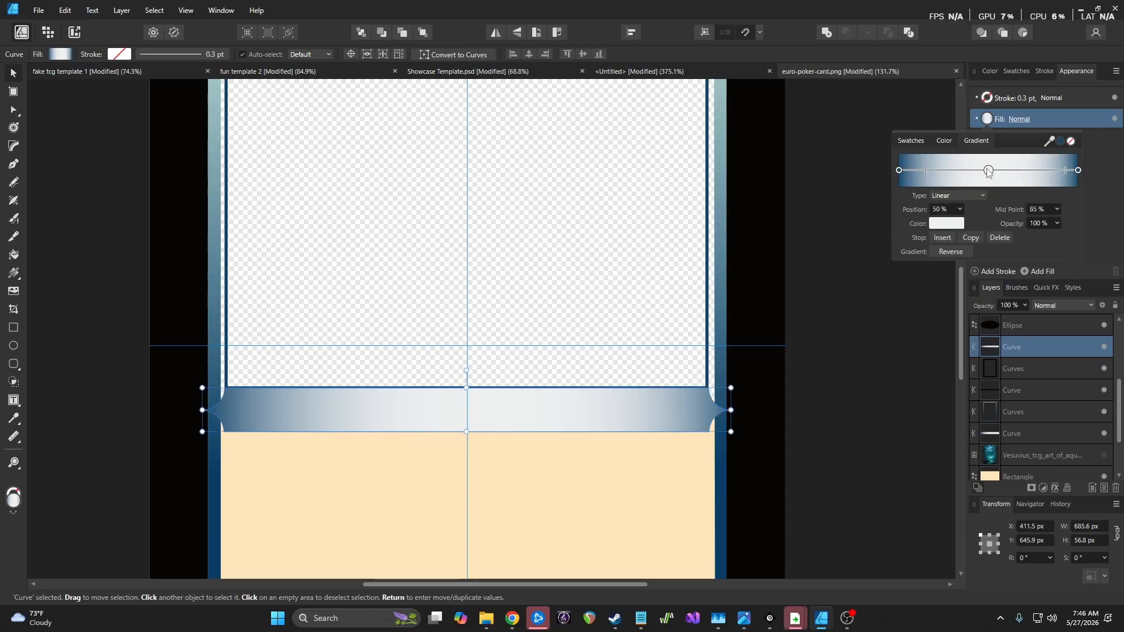
click(899, 170)
click(1058, 209)
drag(1058, 224, 1048, 228)
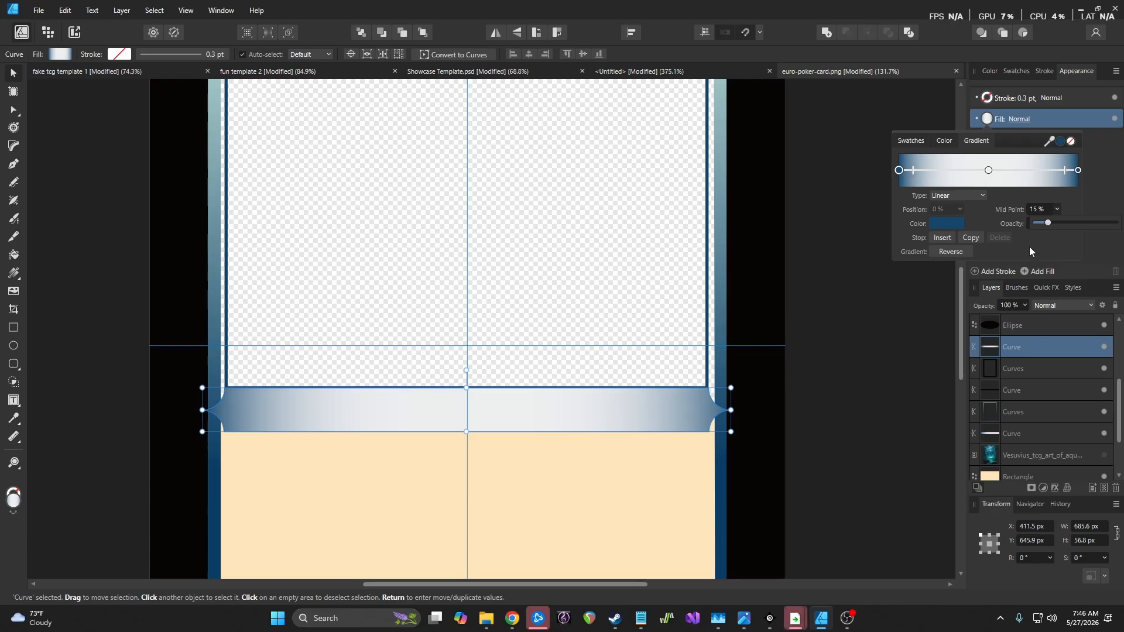
click(855, 334)
Draw a 656 × 925.4 px rectangle covering the whole card frame, top-left to bottom edge
scroll(839, 336, down, 5)
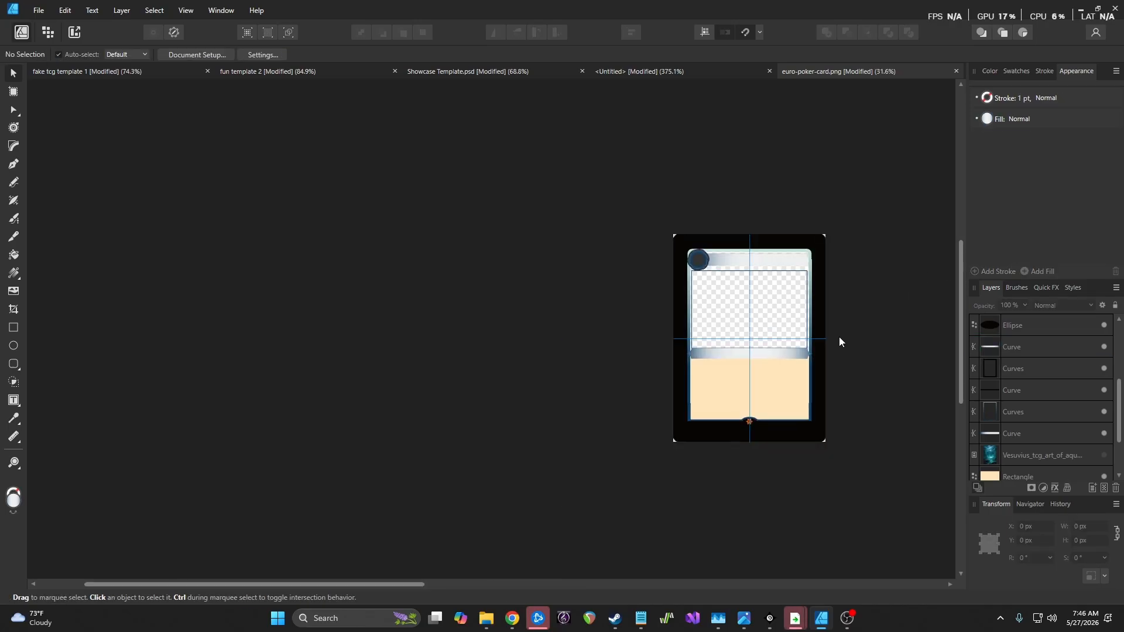
scroll(839, 336, up, 5)
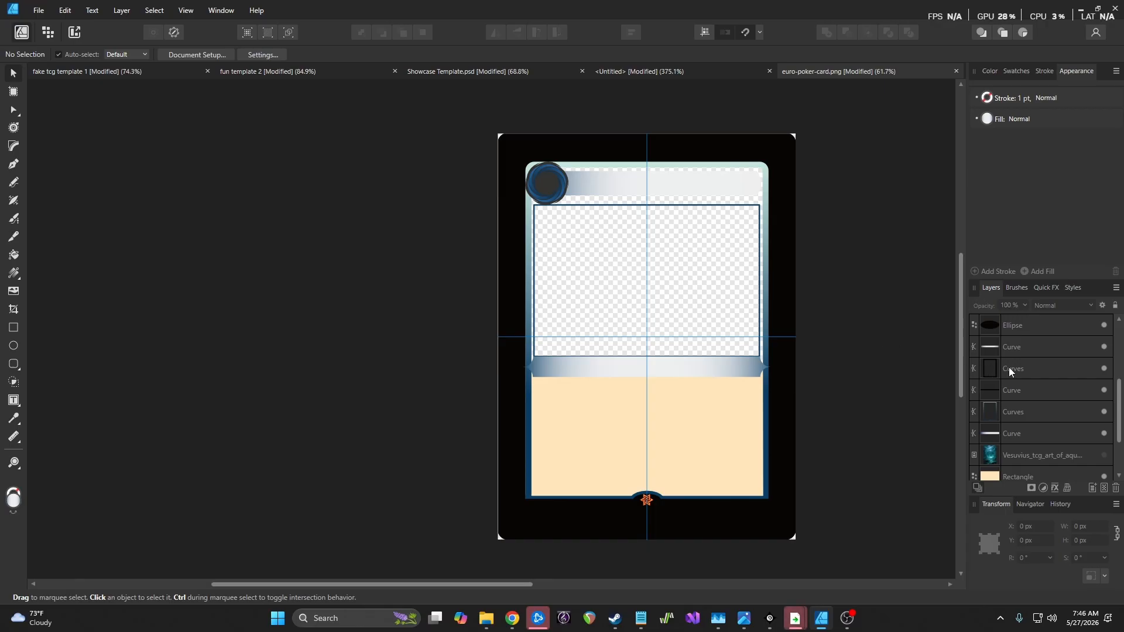
scroll(1003, 368, up, 3)
click(1051, 371)
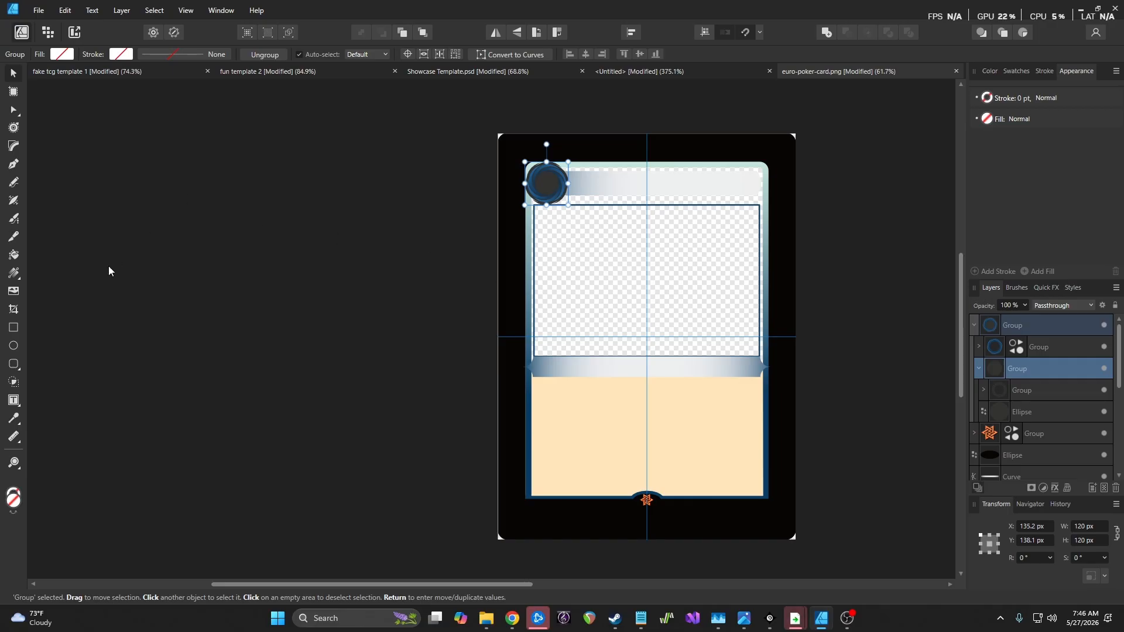
click(13, 327)
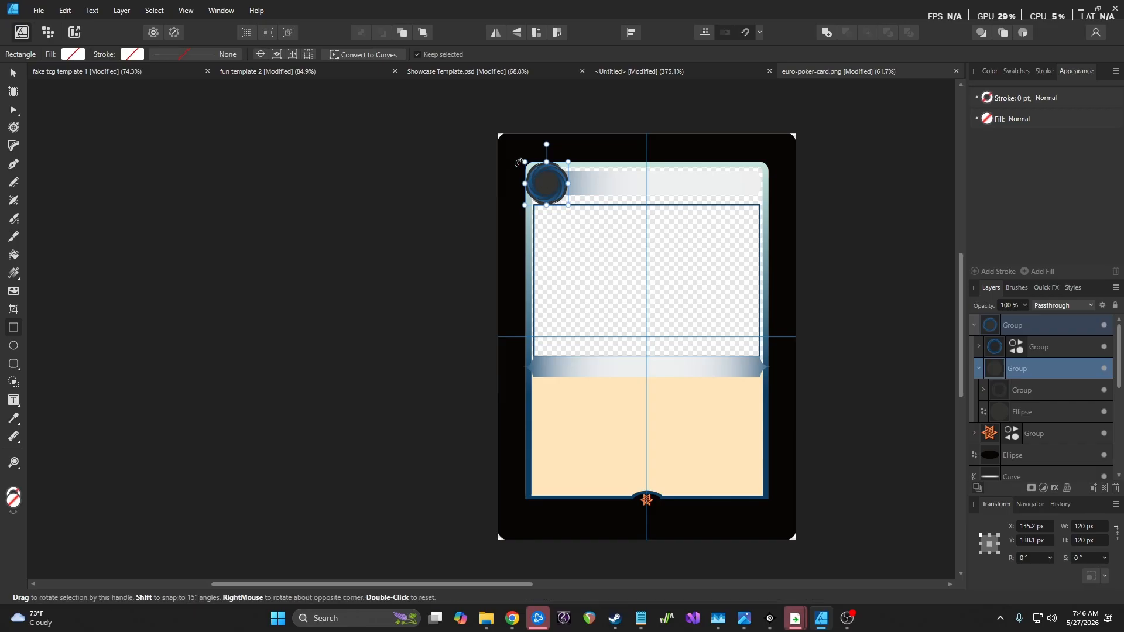
drag(532, 163, 766, 495)
Fit the rectangle to the card frame at X 408.9, width 656, and move it below the Curve layers
click(13, 73)
drag(600, 252, 599, 250)
drag(764, 332, 767, 332)
drag(690, 321, 687, 321)
drag(1056, 369, 1062, 448)
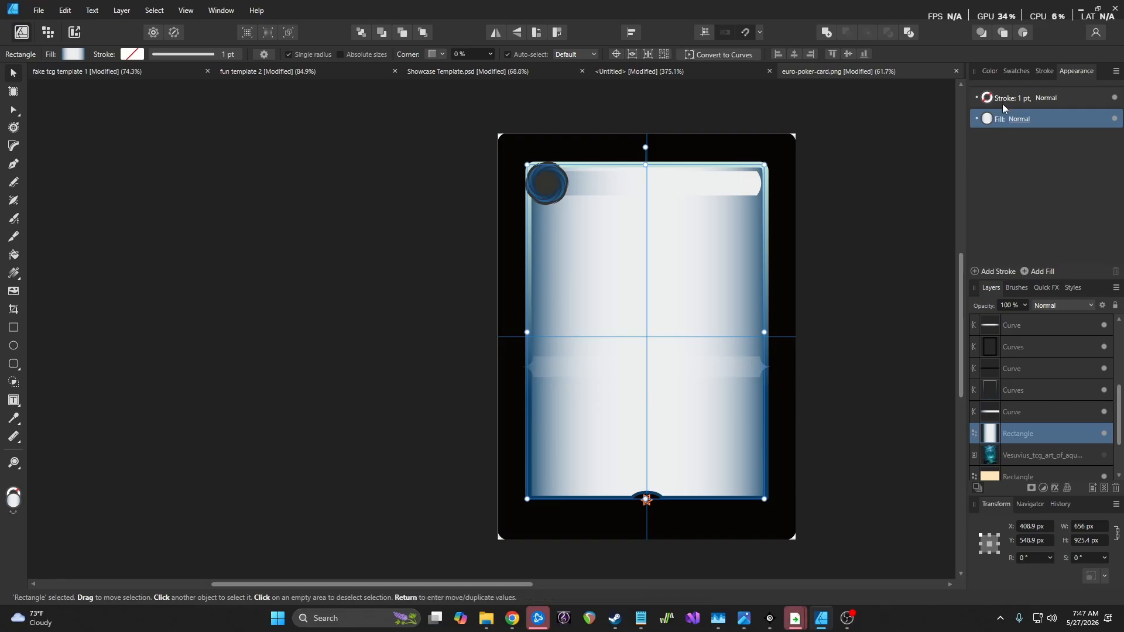
Bring up the rectangle's Fill colour sliders on the Color tab
click(987, 120)
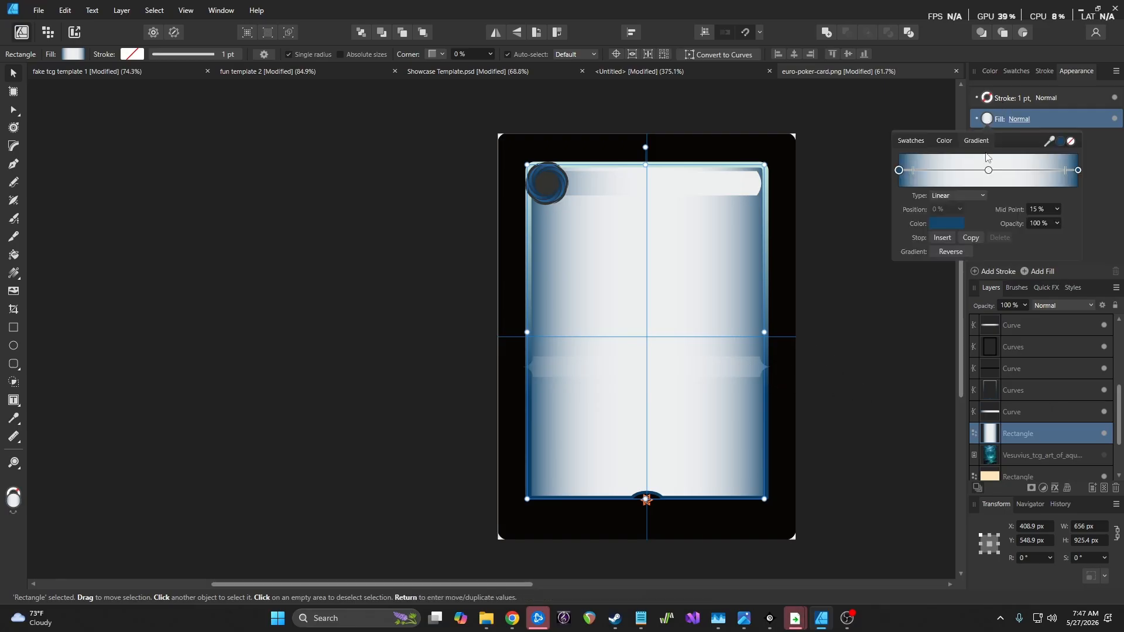
click(942, 142)
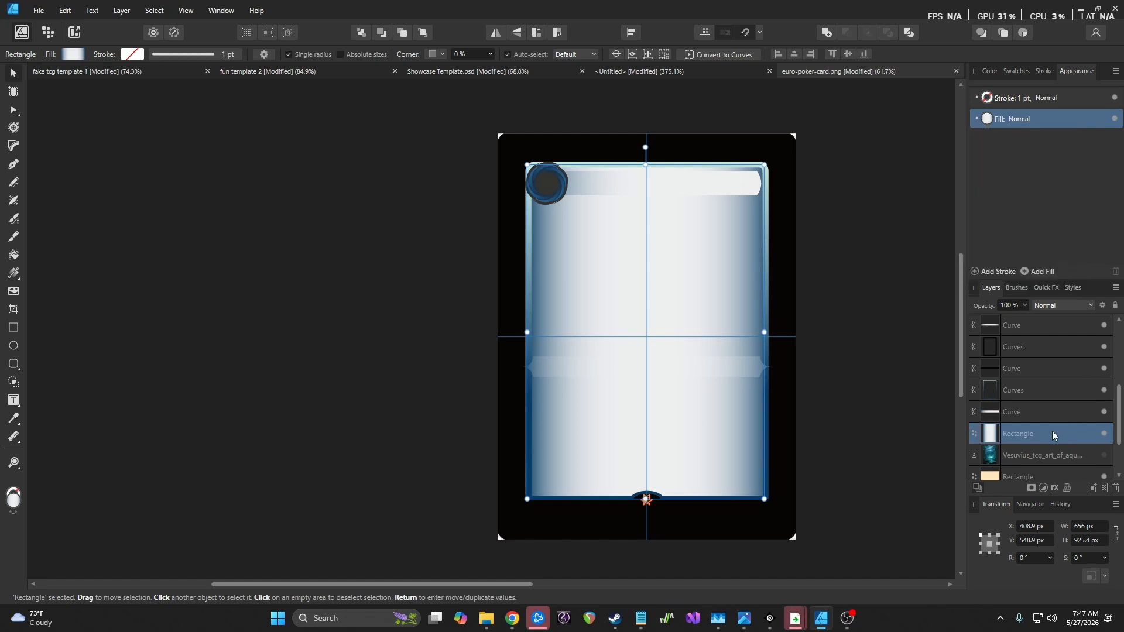
click(987, 118)
click(944, 141)
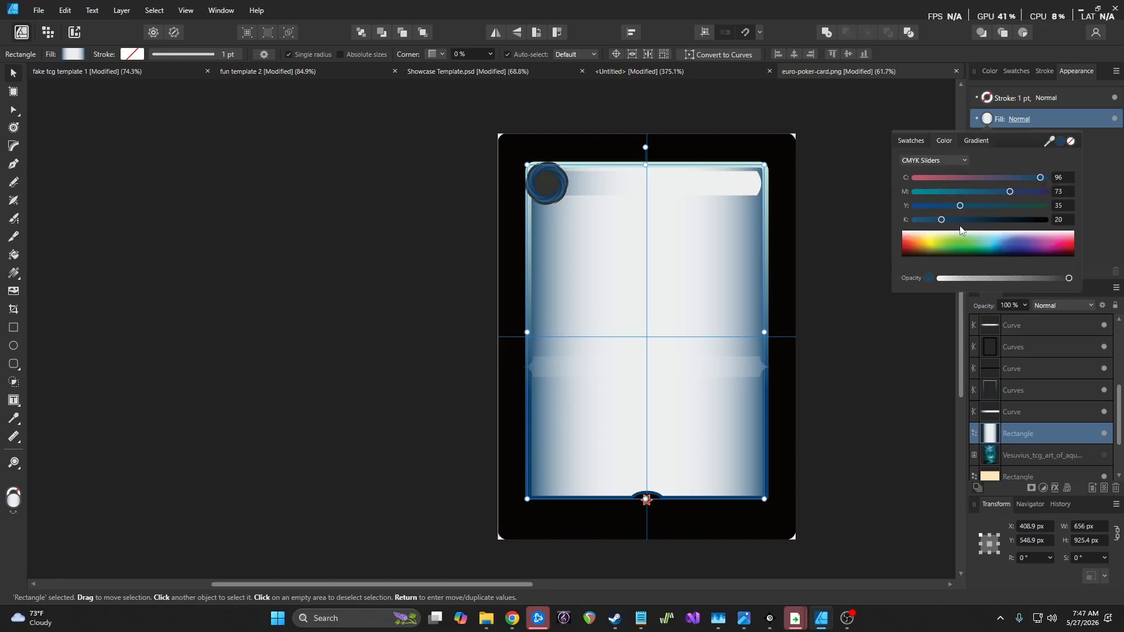
Fill the card rectangle with solid dark blue C100 M80 Y36 K24 sampled from the border, then select the art-window rectangle
click(942, 221)
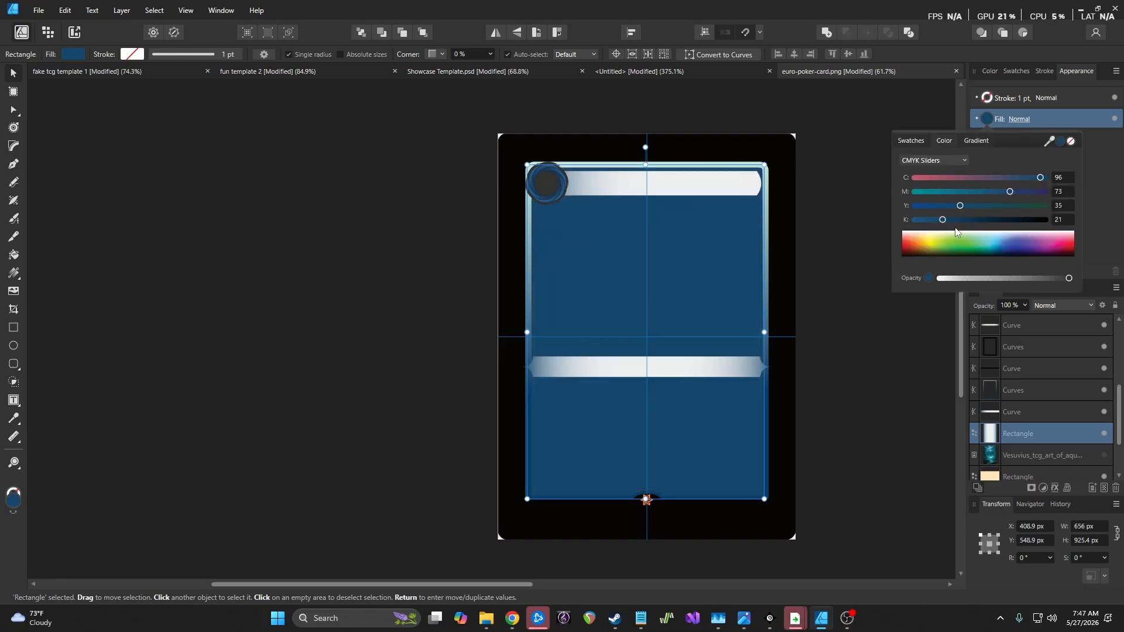
drag(1049, 142, 692, 501)
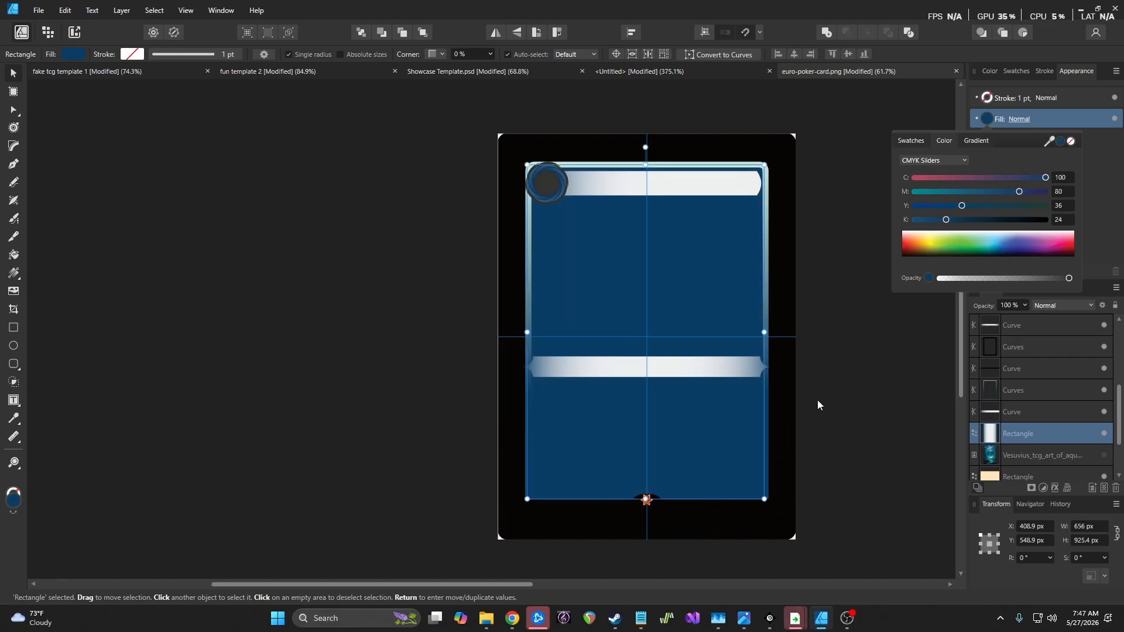
double_click(1066, 429)
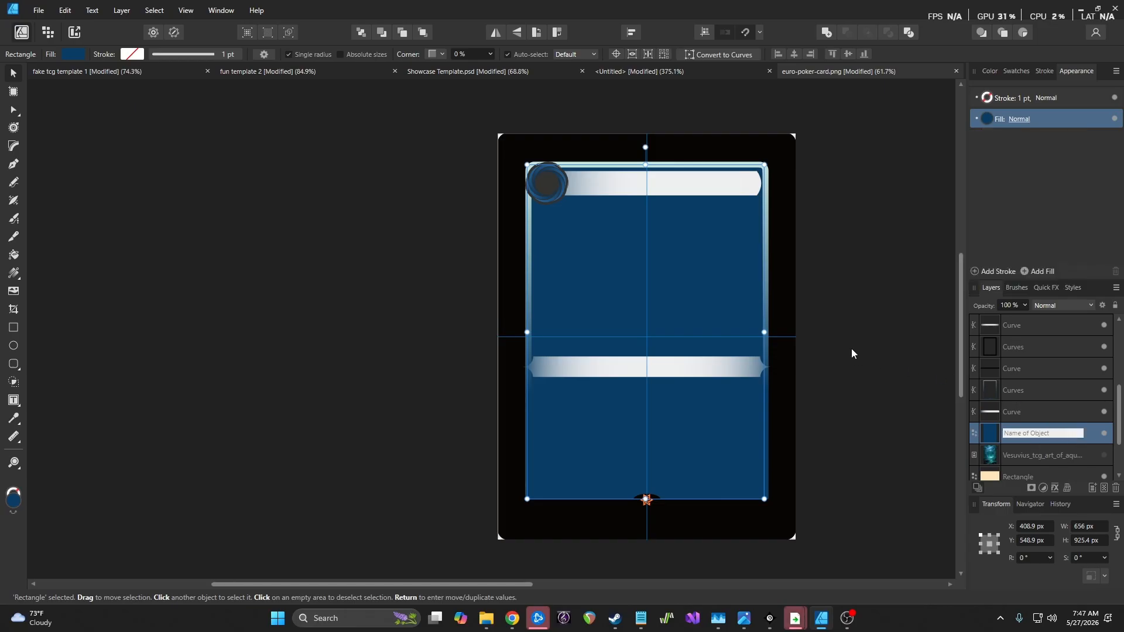
scroll(1030, 364, up, 3)
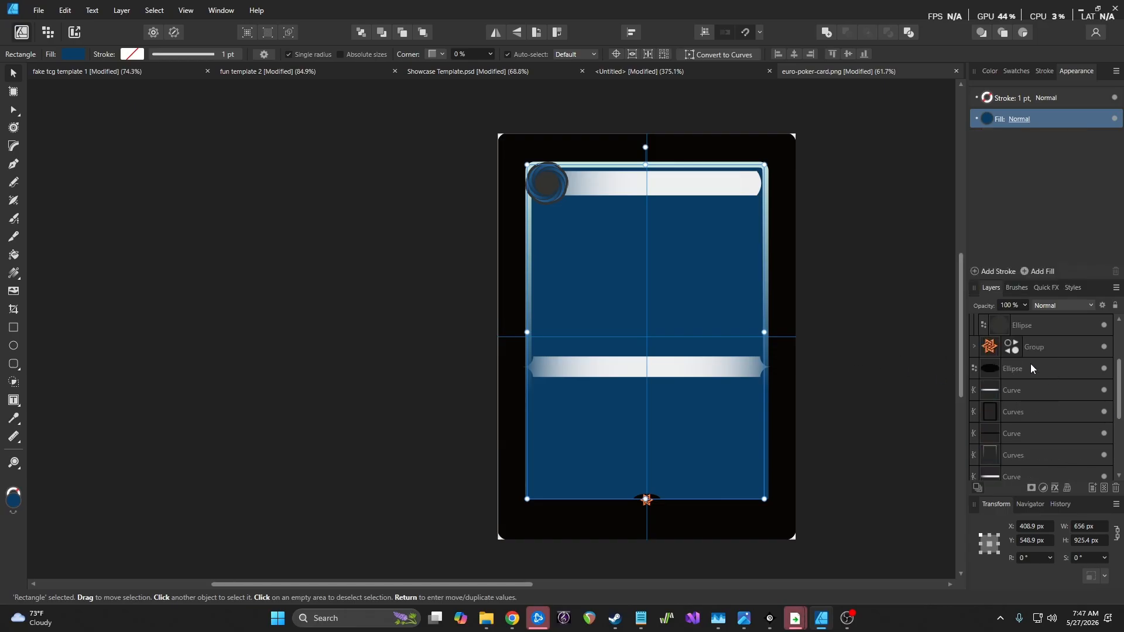
scroll(1030, 363, up, 2)
scroll(1032, 364, down, 5)
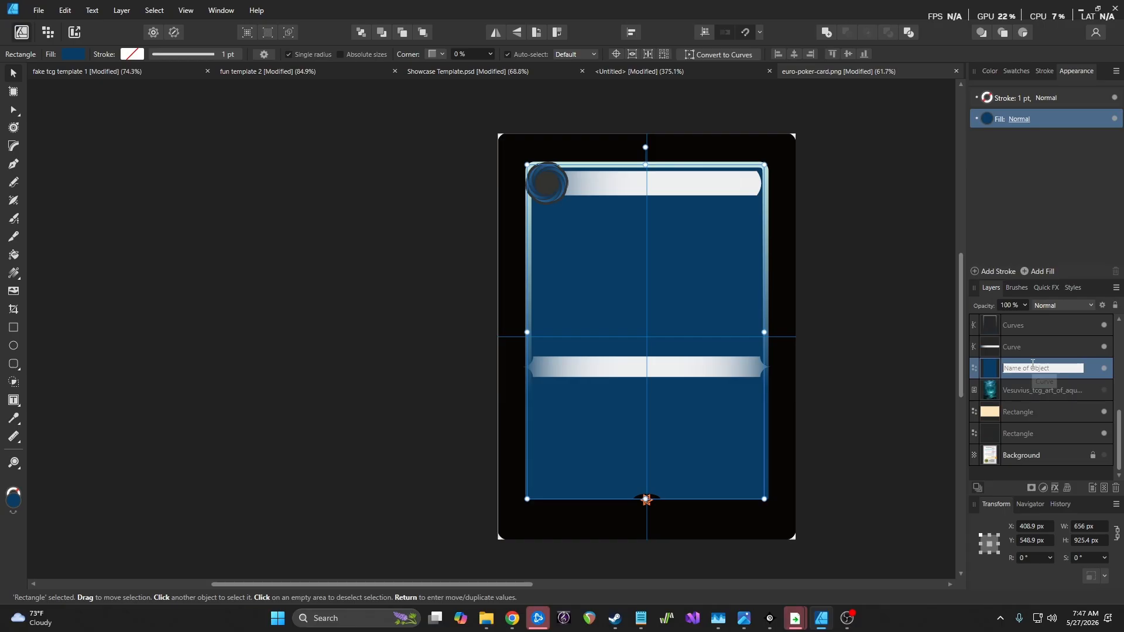
click(1046, 434)
scroll(735, 314, up, 3)
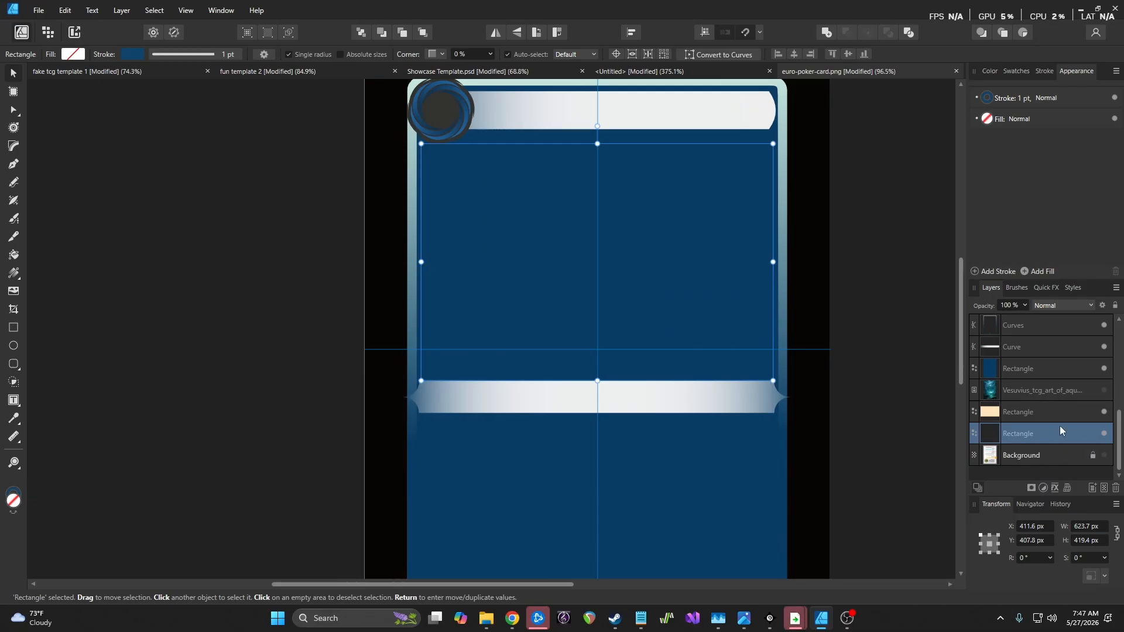
Duplicate the art-window rectangle with Ctrl+J and fill the copy with bright blue
key(ctrl+j)
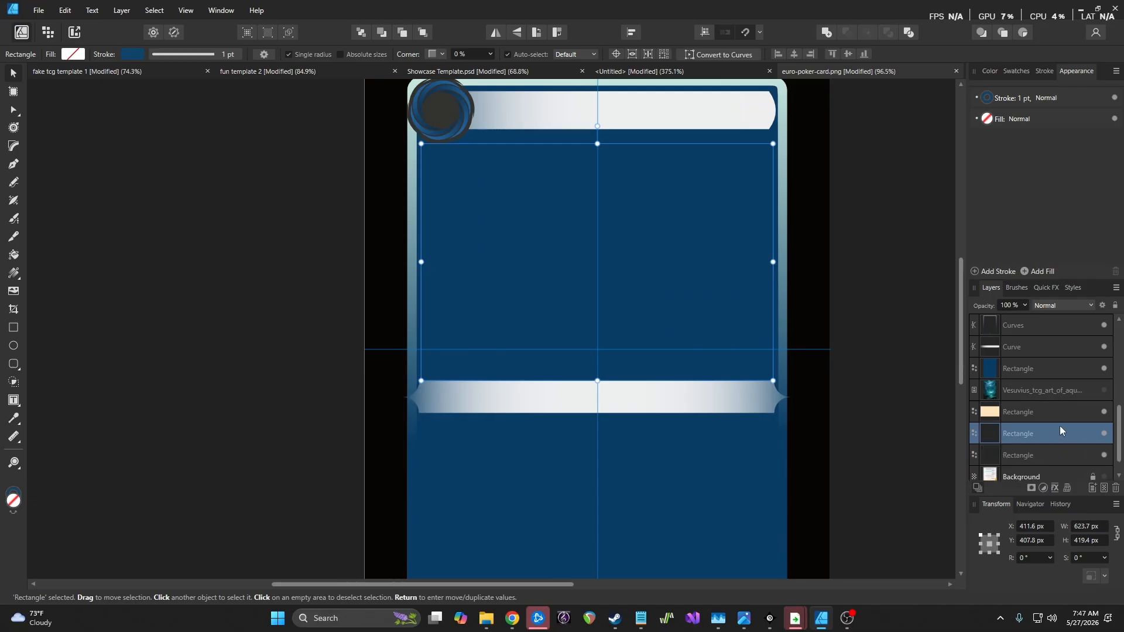
click(989, 125)
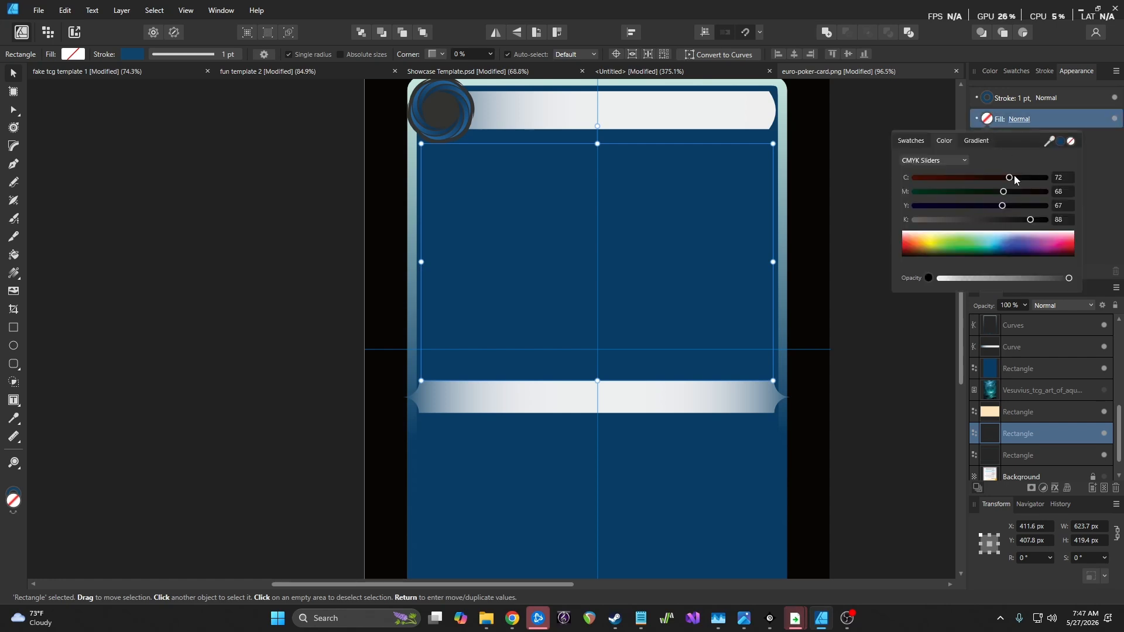
click(1008, 244)
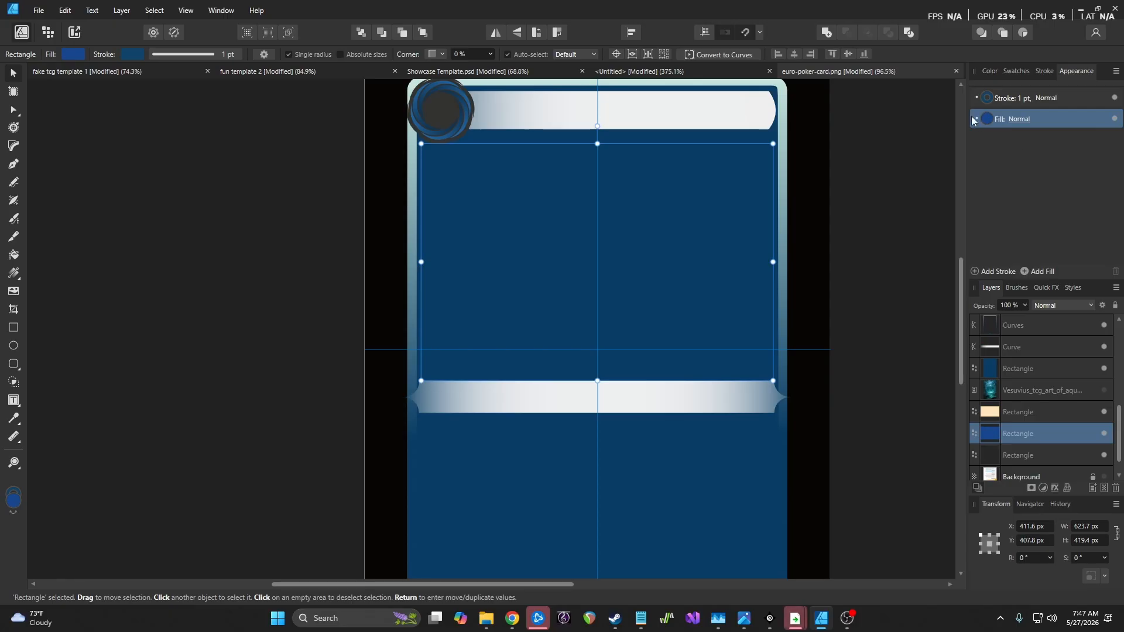
Move the dark-blue panel layer lower in Layers and add it to the selection
scroll(1052, 440, down, 1)
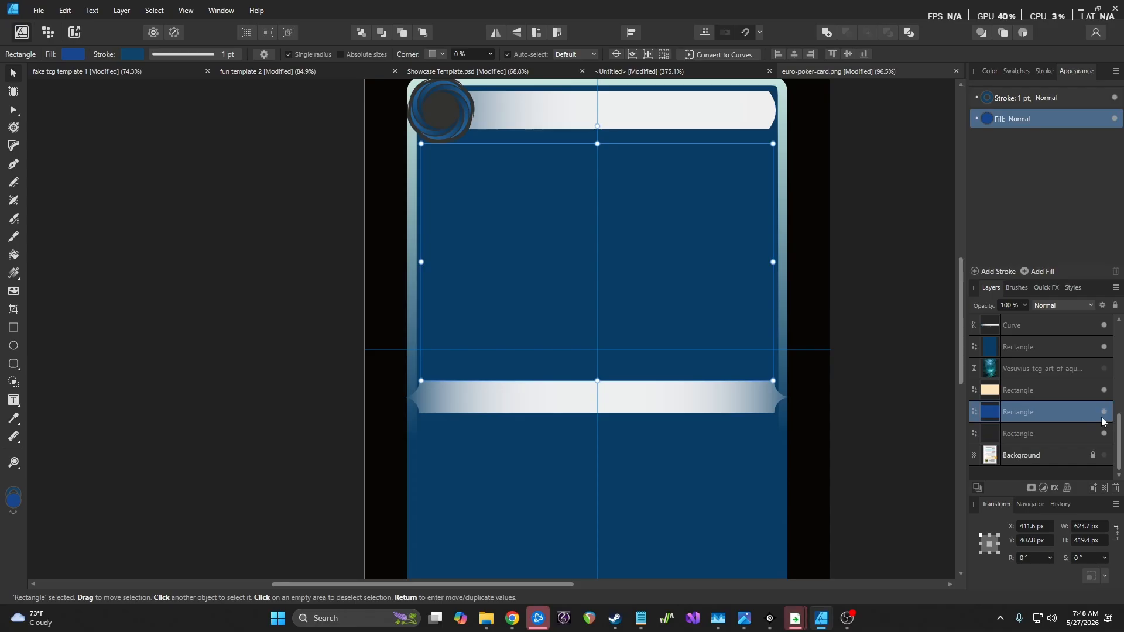
scroll(1066, 395, up, 3)
scroll(1064, 398, down, 3)
drag(1063, 411, 1045, 439)
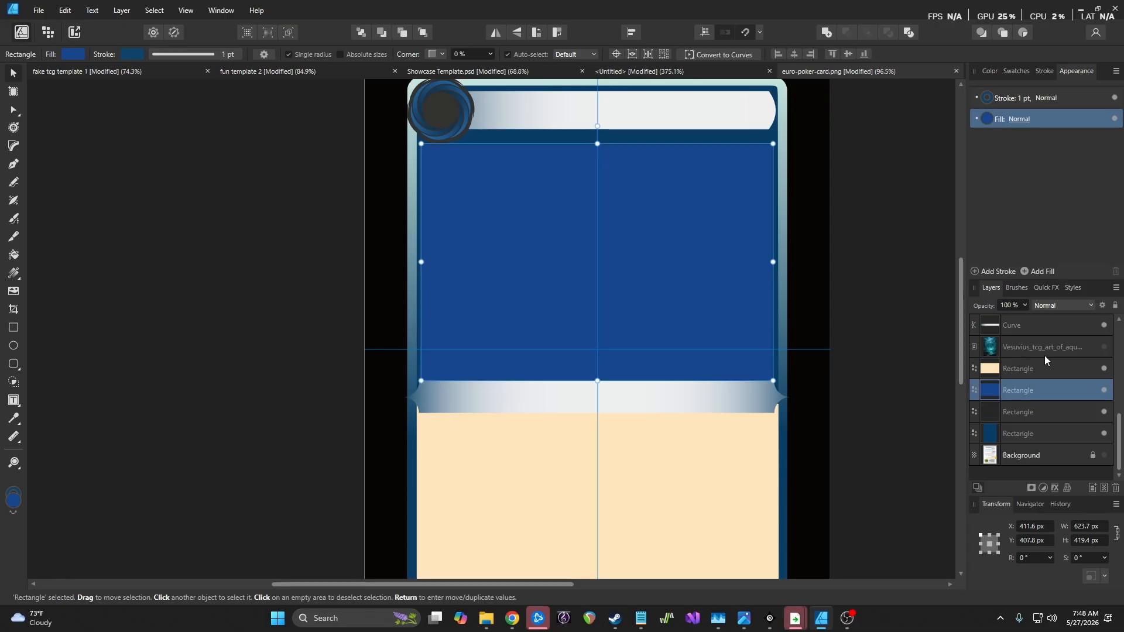
ctrl+click(1039, 435)
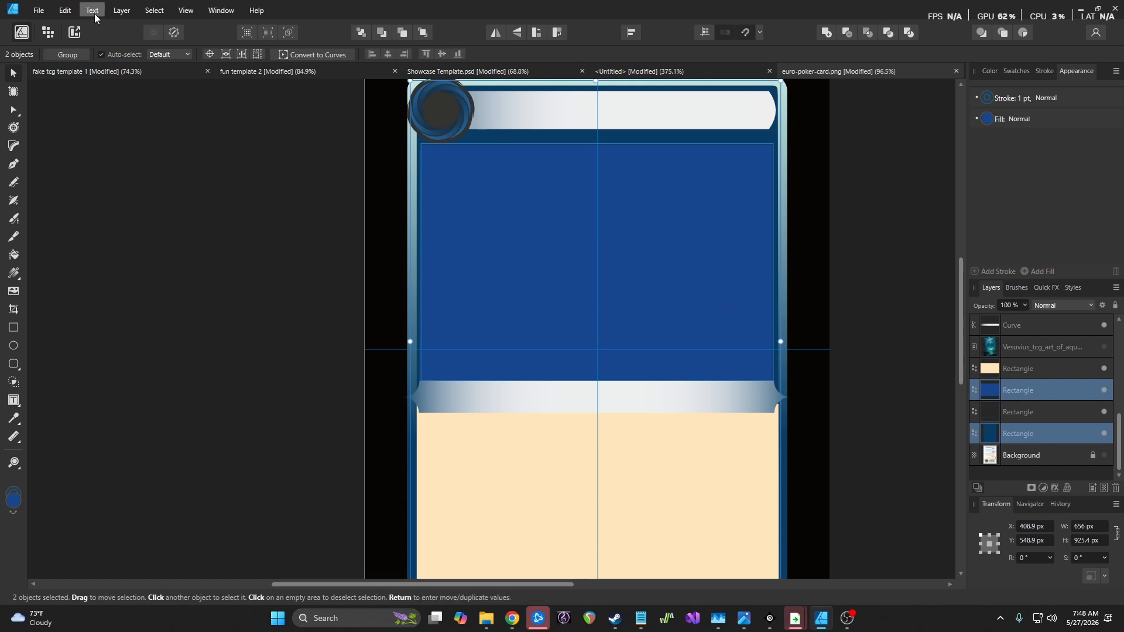
Subtract the art-window rectangle from the dark-blue panel via Layer > Geometry, then deselect
click(122, 10)
mouse_move(168, 124)
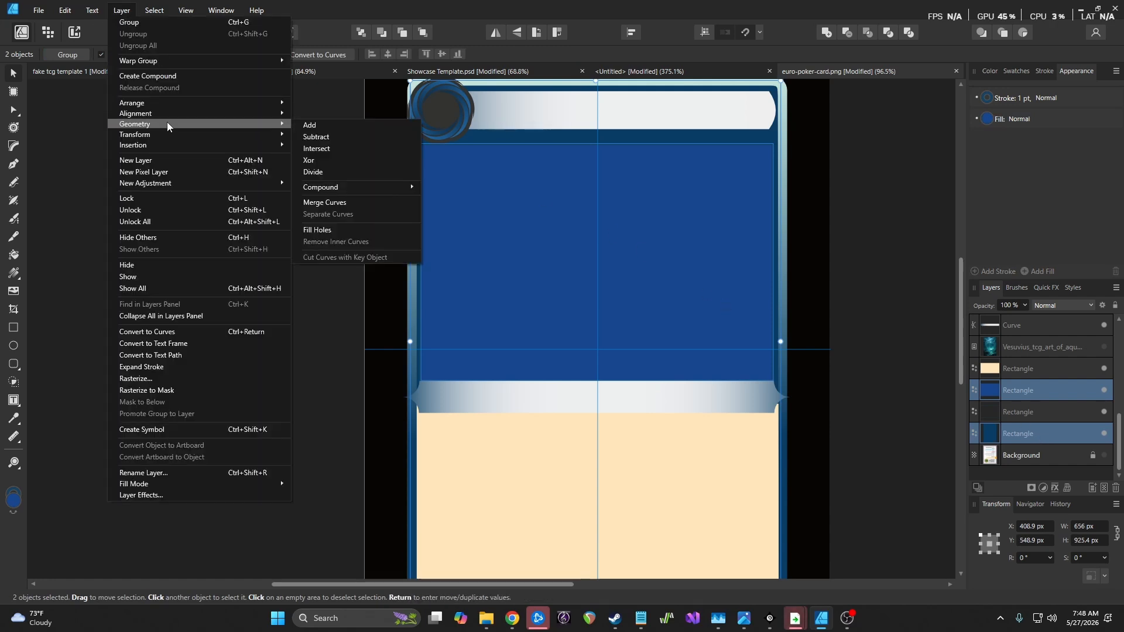
click(342, 136)
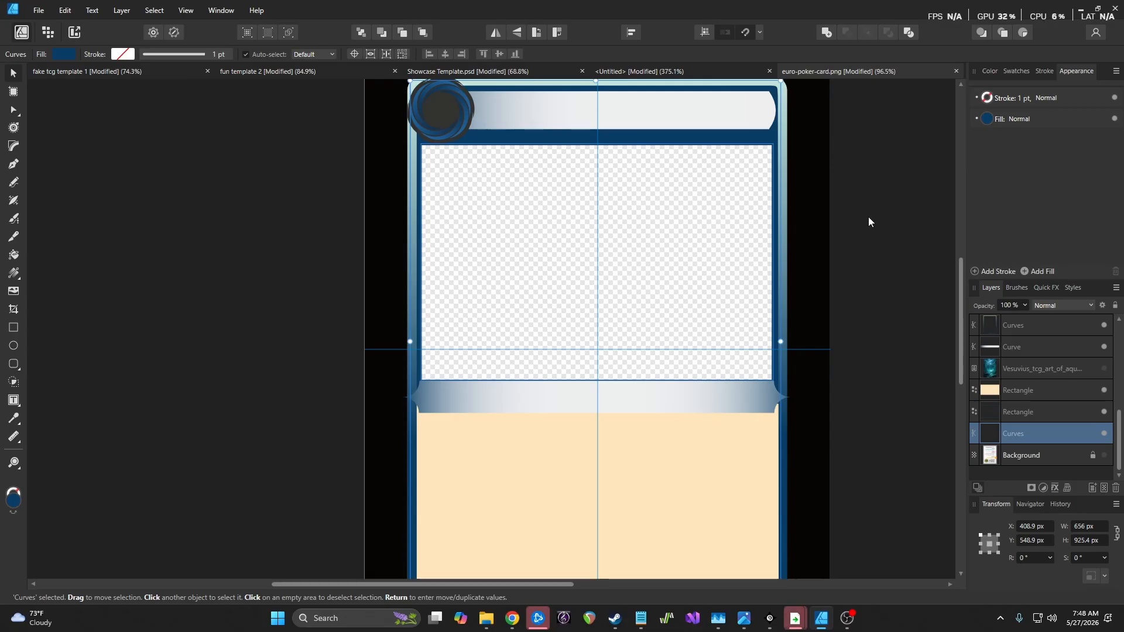
click(279, 181)
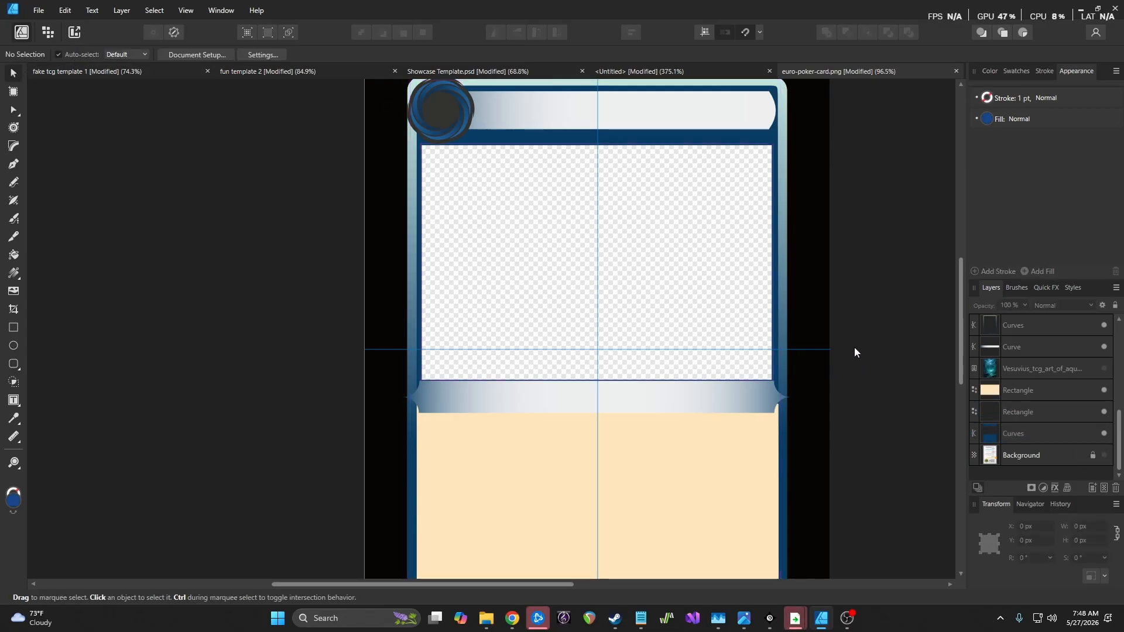
scroll(856, 335, down, 3)
scroll(856, 335, up, 4)
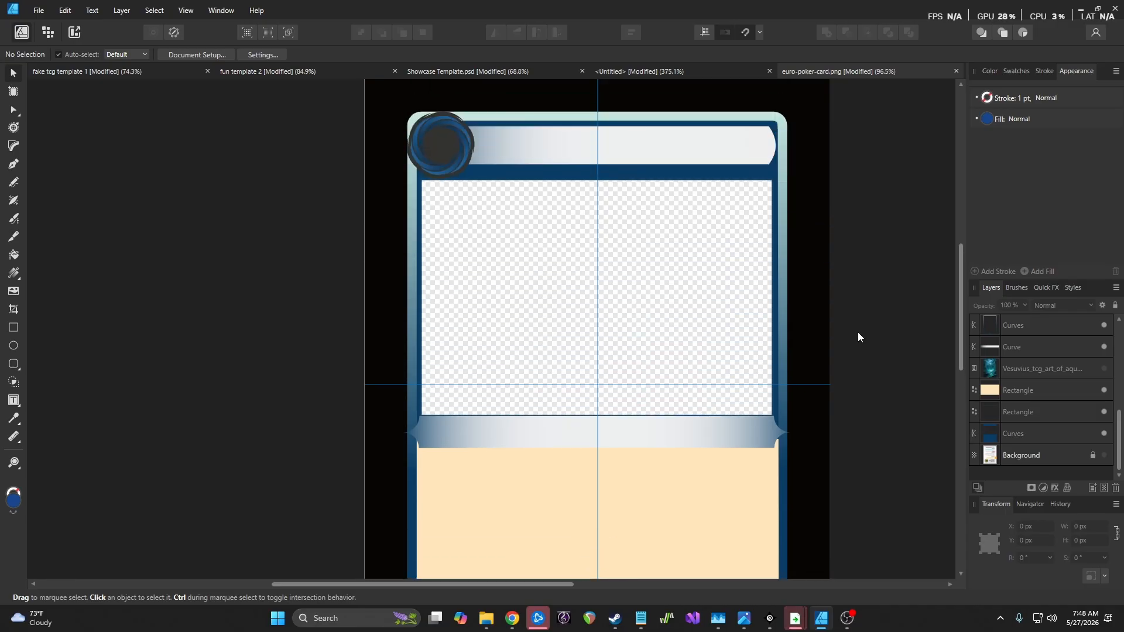
scroll(857, 333, up, 1)
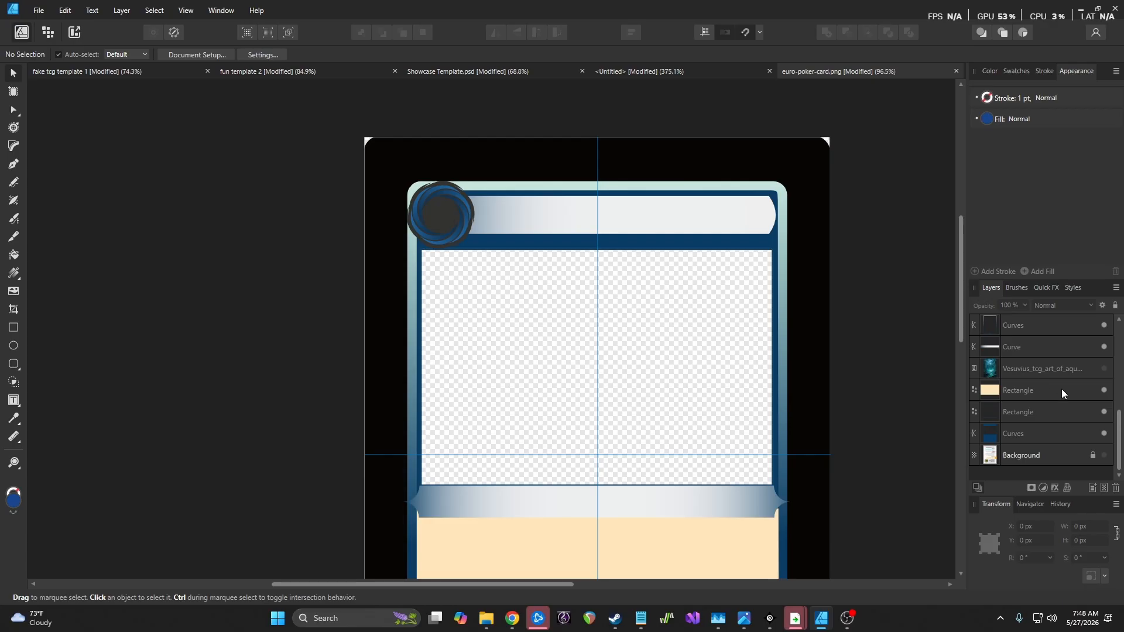
Select the round emblem and title bar together and nudge them down and right
scroll(1061, 381, up, 5)
click(1056, 325)
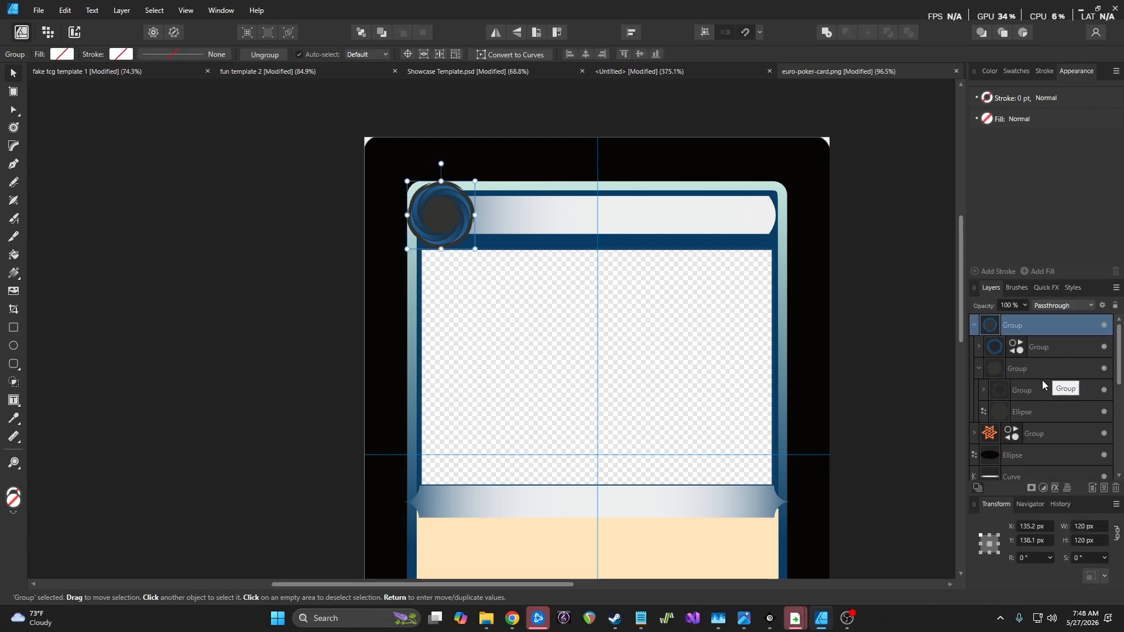
scroll(1043, 381, down, 1)
ctrl+click(1045, 412)
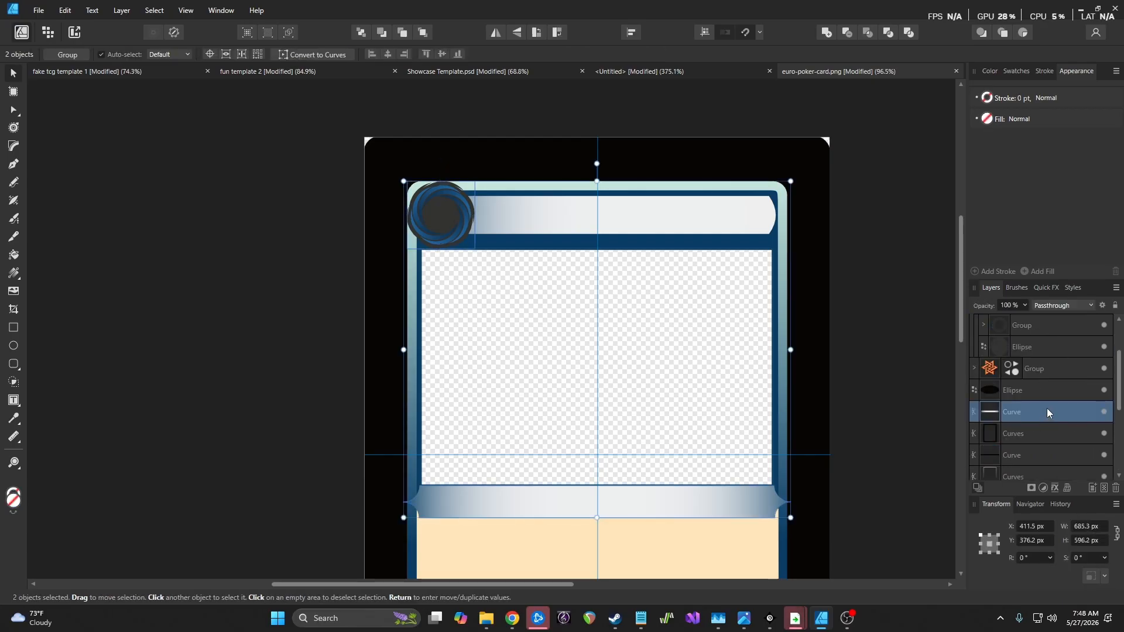
ctrl+click(1044, 409)
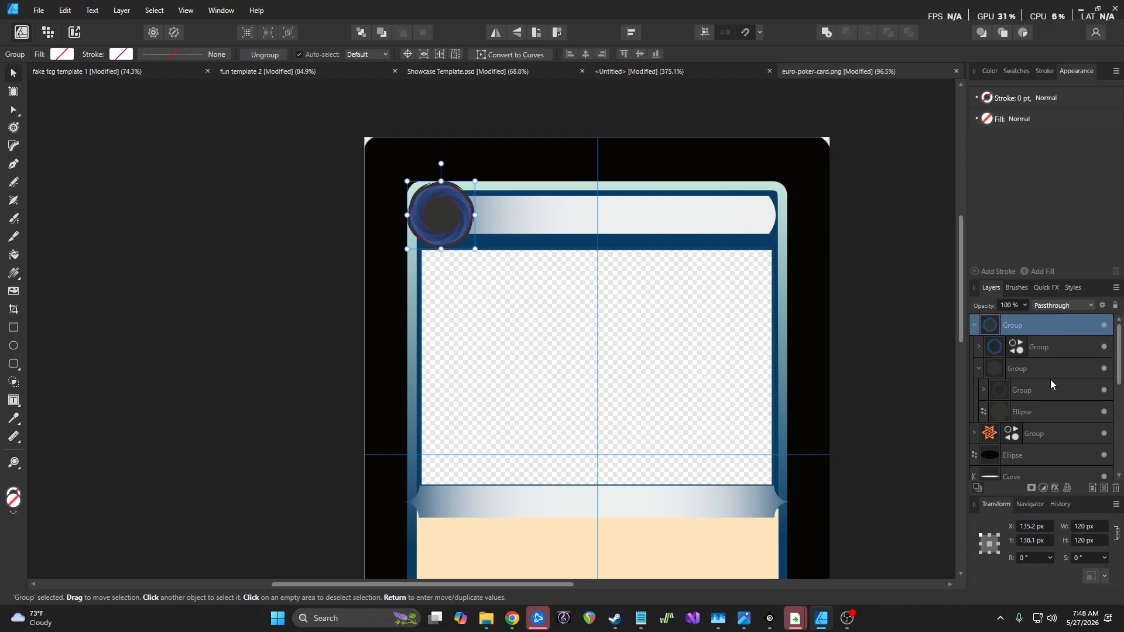
scroll(1050, 380, down, 1)
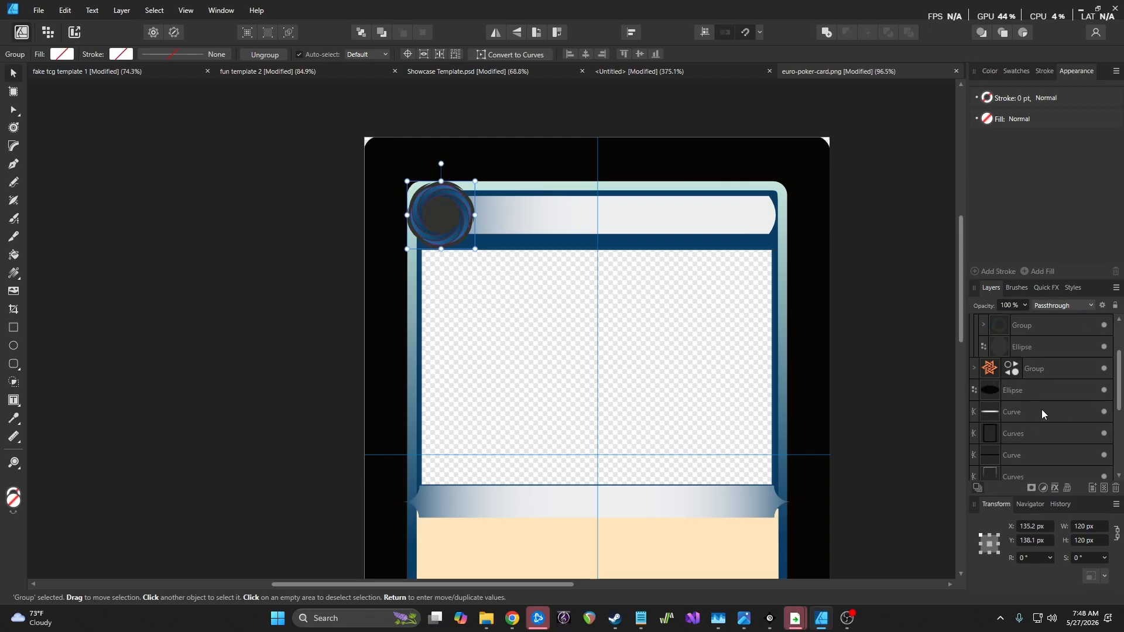
scroll(1042, 409, down, 1)
ctrl+click(1038, 431)
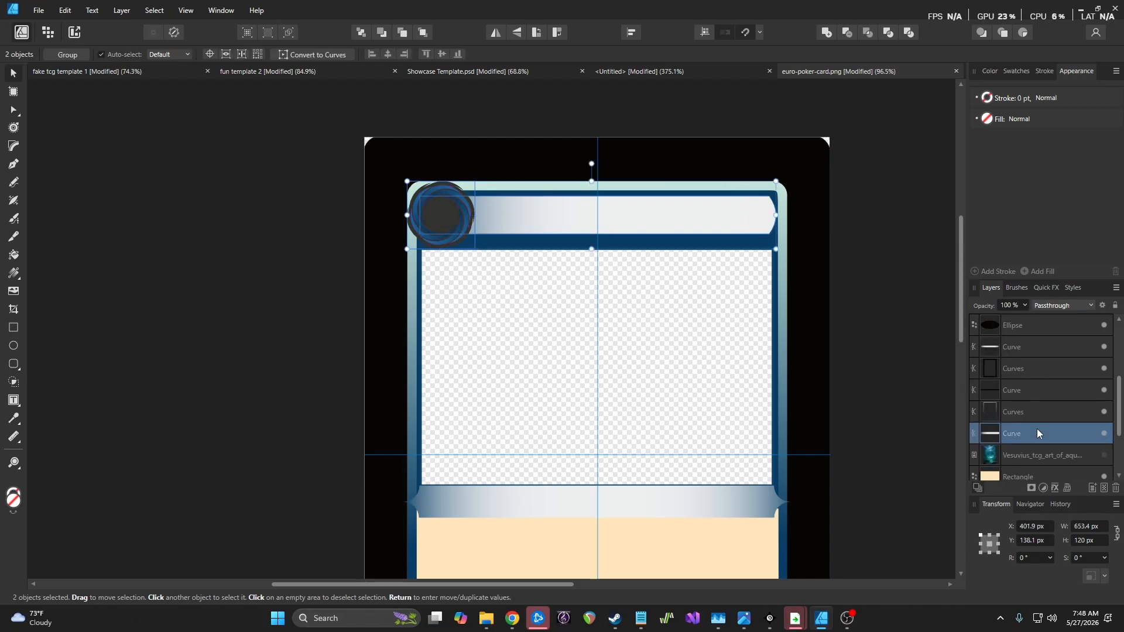
key(Down)
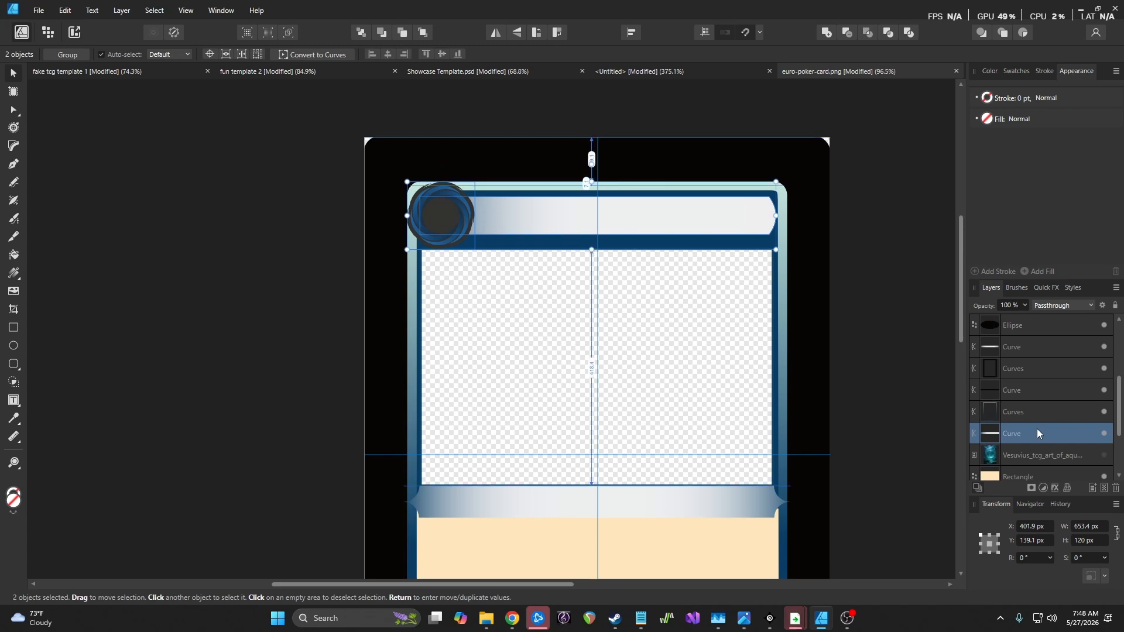
drag(633, 219, 639, 219)
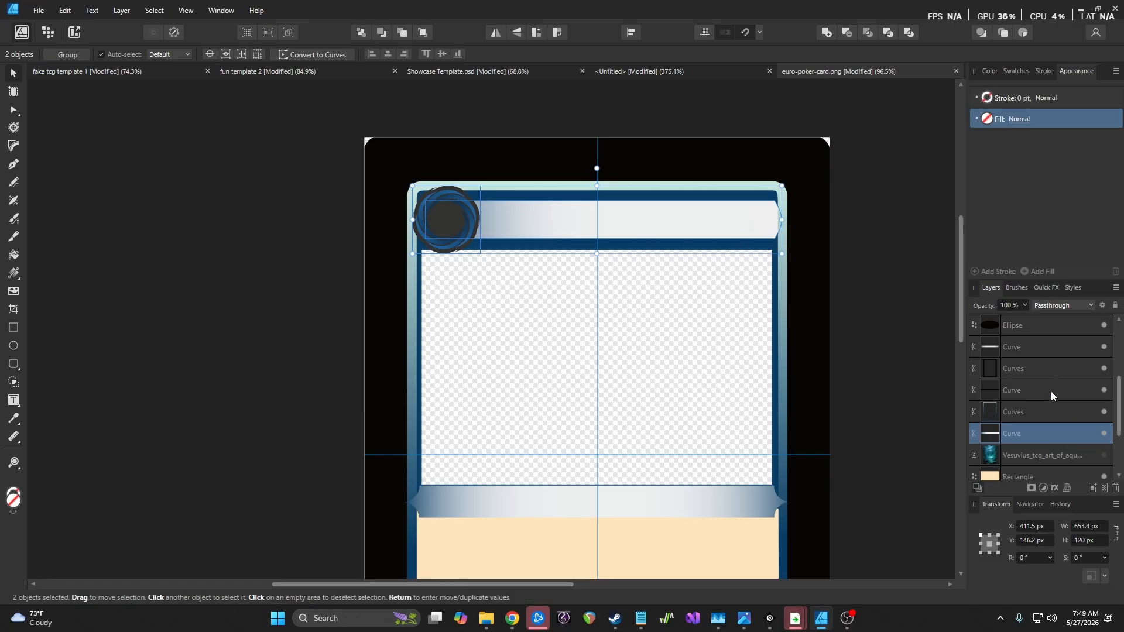
Narrow the title bar to 618.5 px and nudge it left to X 411.5
click(1053, 427)
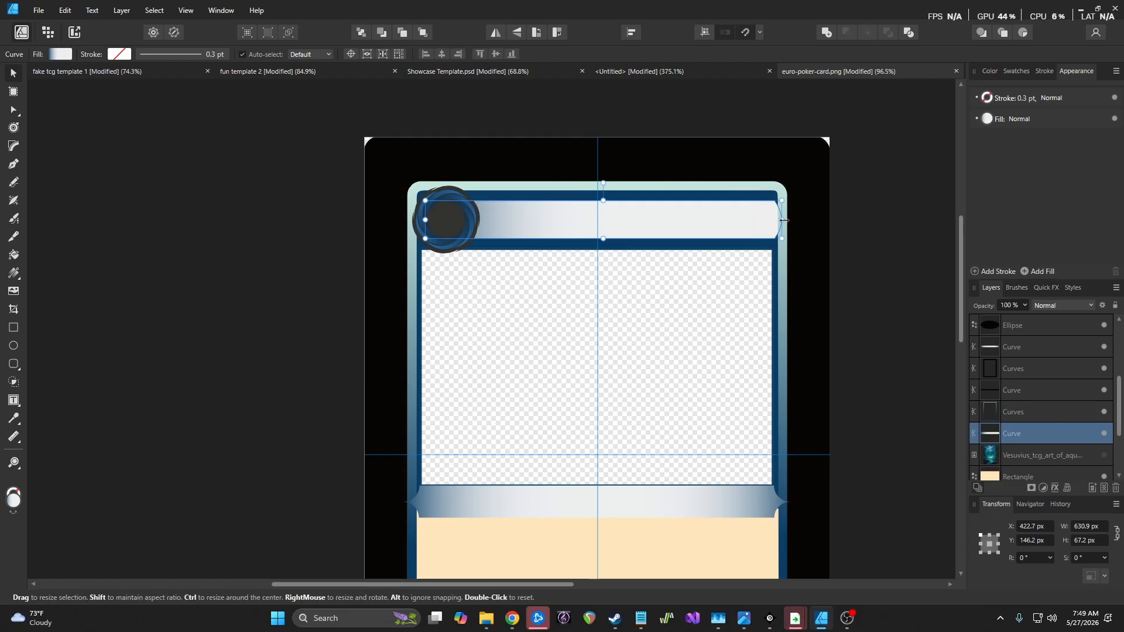
drag(782, 219, 776, 219)
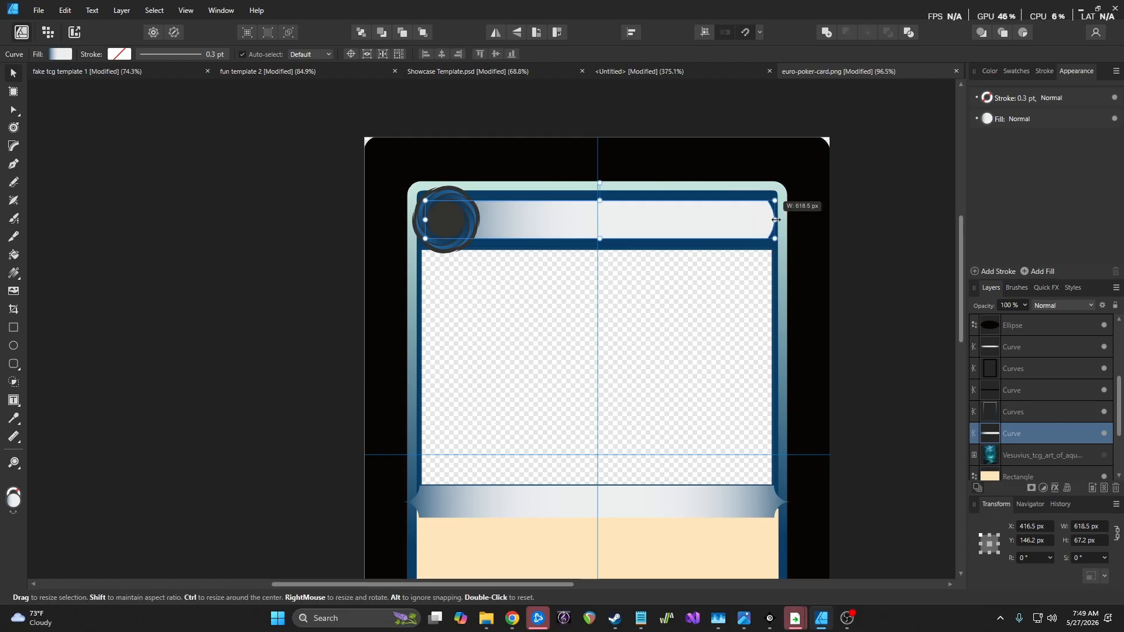
key(Left)
key(Left)
key(Left)
key(Left)
key(Left)
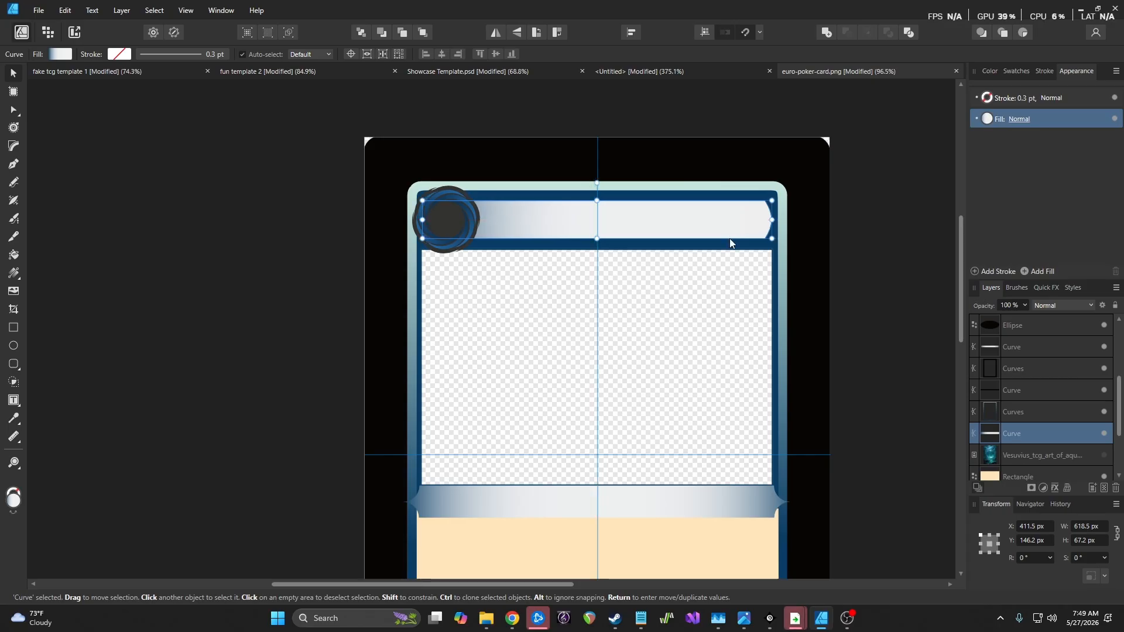
click(867, 264)
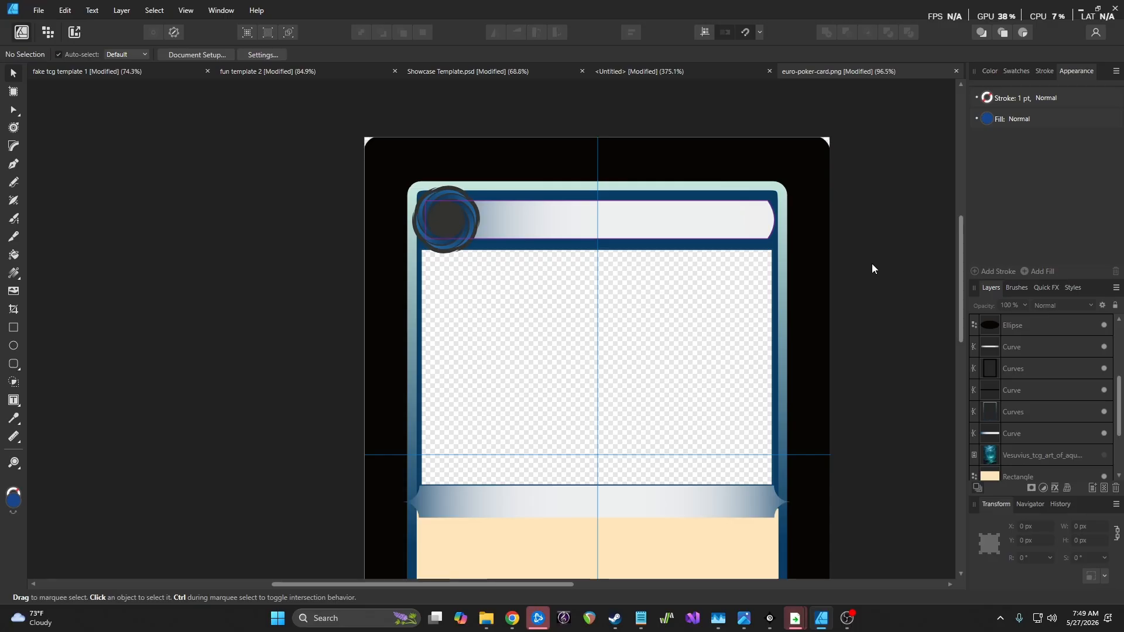
scroll(872, 269, down, 4)
scroll(873, 270, up, 4)
Unhide the Vesuvius orb image and move the cream Rectangle layer above it
scroll(869, 275, up, 3)
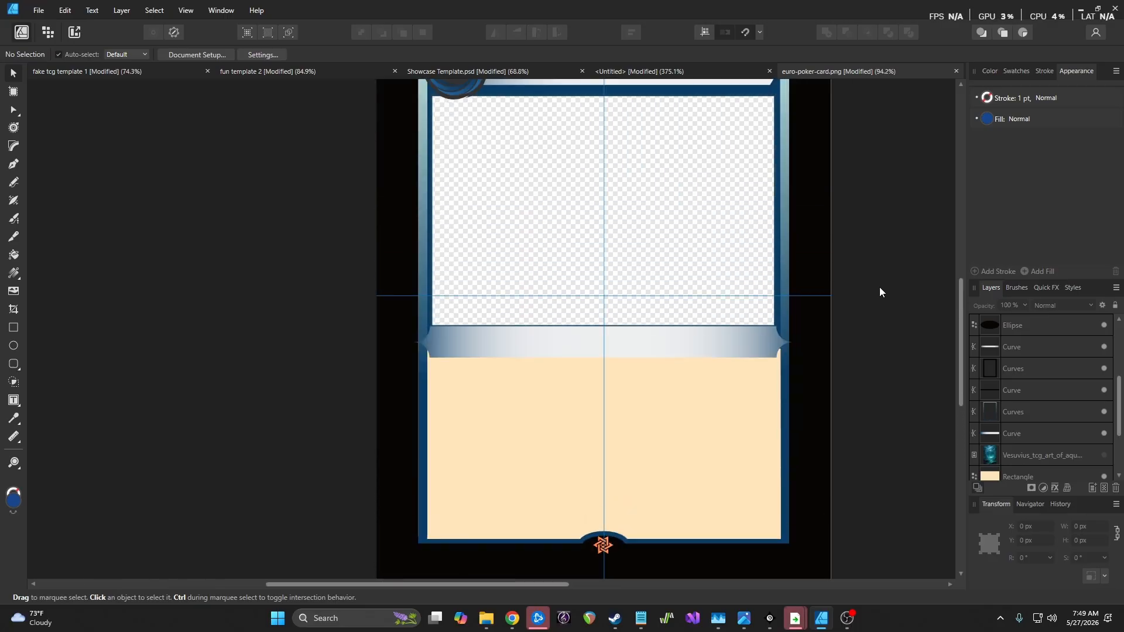
click(1104, 455)
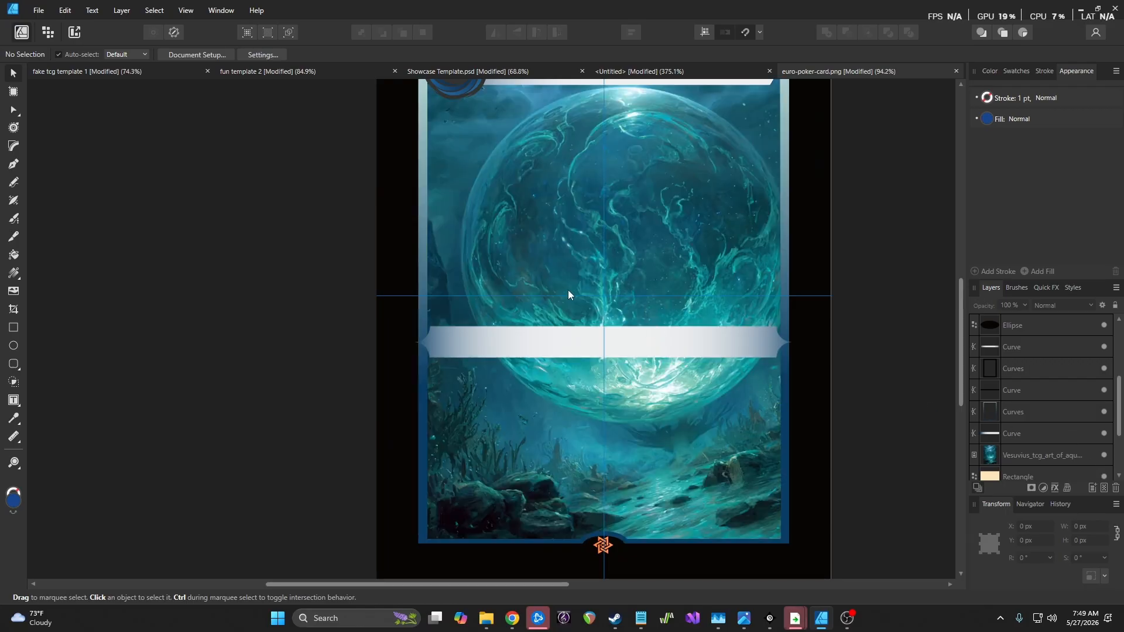
scroll(1073, 477, down, 1)
drag(1056, 475, 1028, 444)
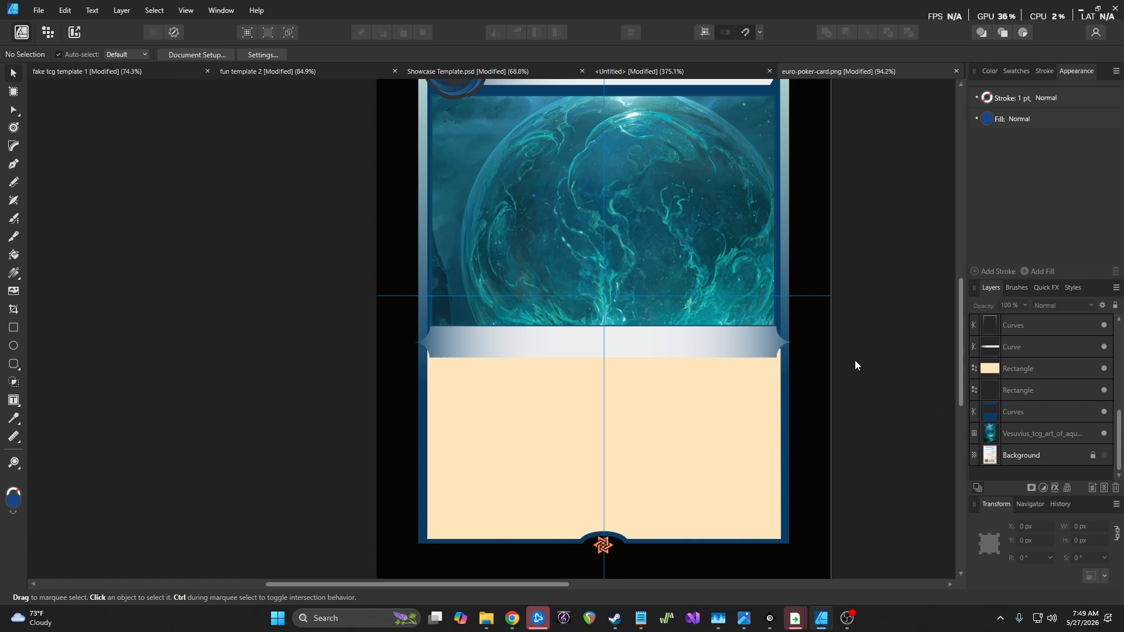
scroll(705, 435, down, 5)
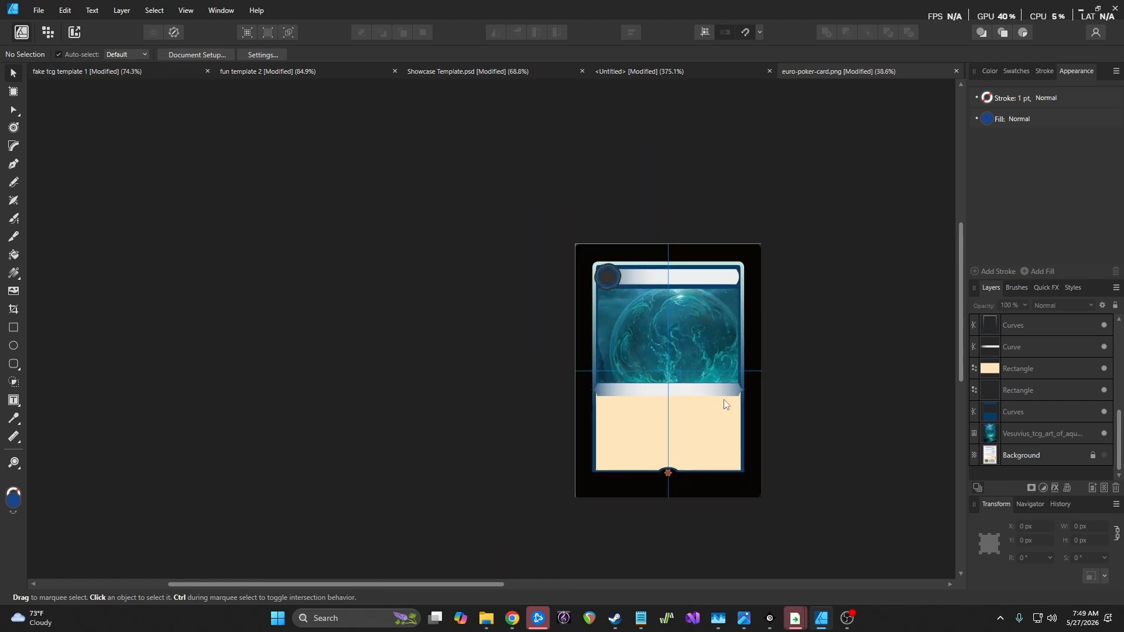
Resize the orb artwork to 675.7 × 1013.5 px and position it to fill the art window
click(1060, 432)
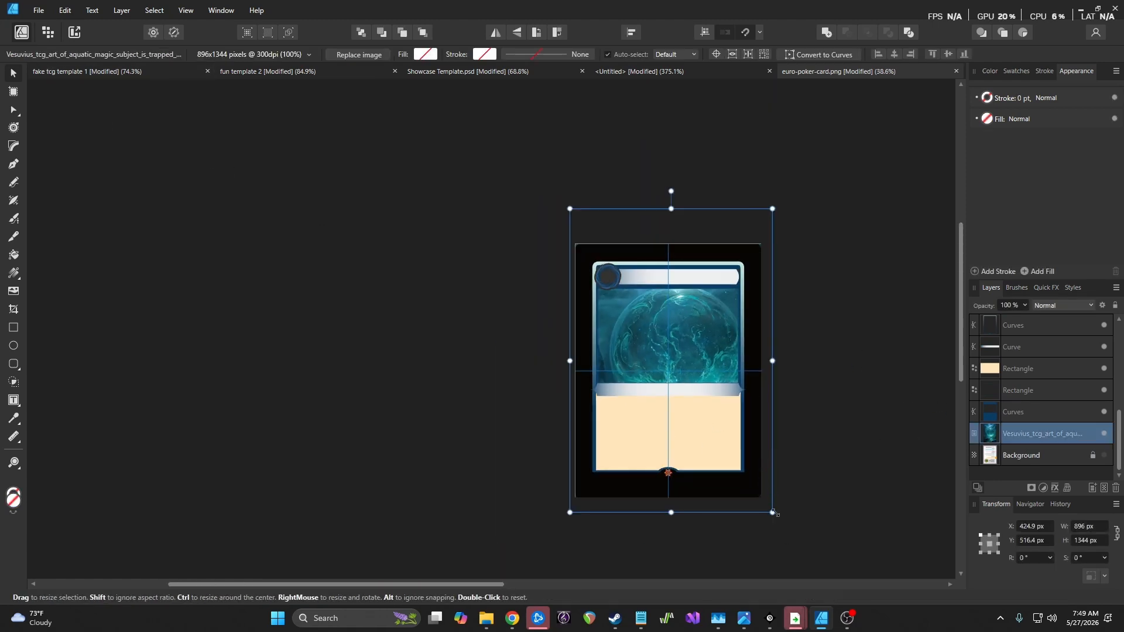
drag(772, 513, 691, 388)
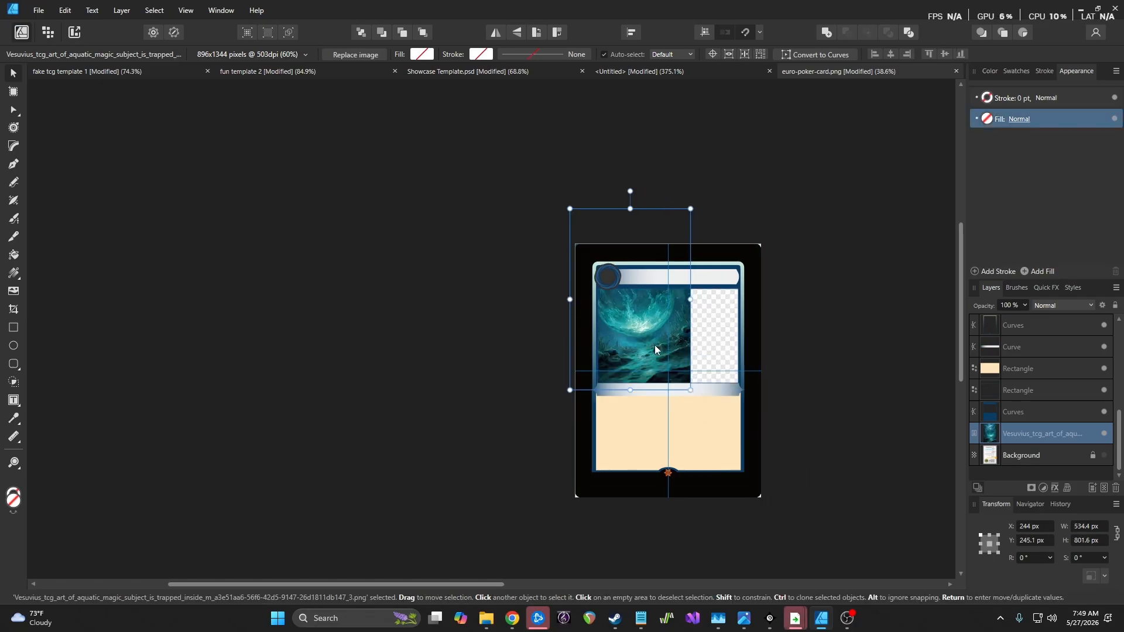
drag(657, 351, 697, 384)
drag(729, 420, 761, 428)
drag(697, 344, 694, 334)
scroll(709, 344, up, 4)
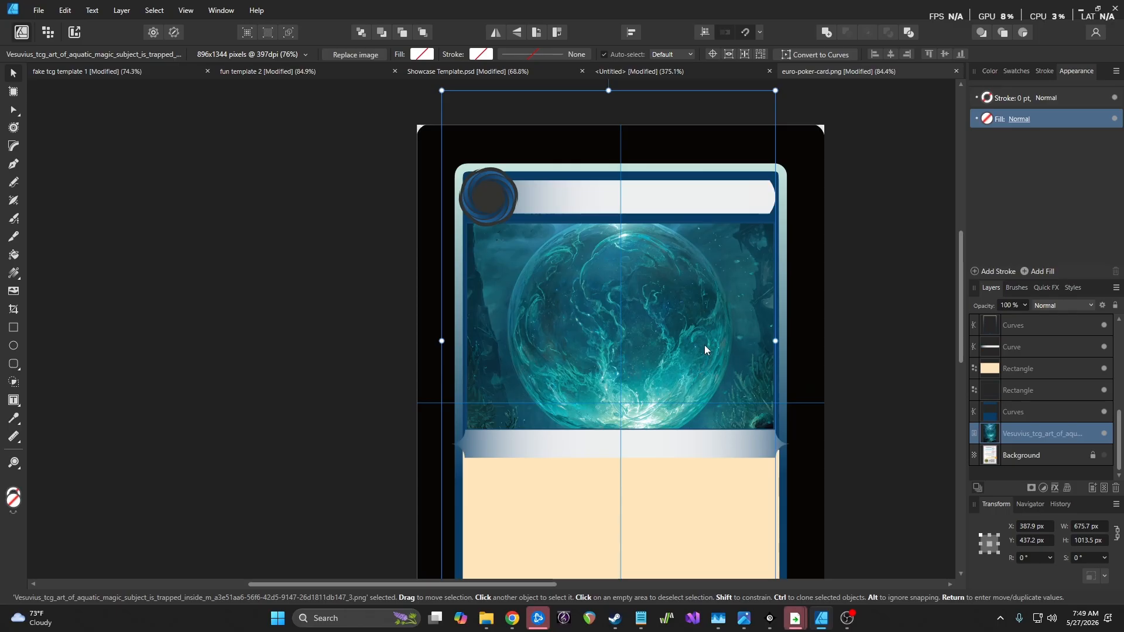
scroll(647, 352, down, 2)
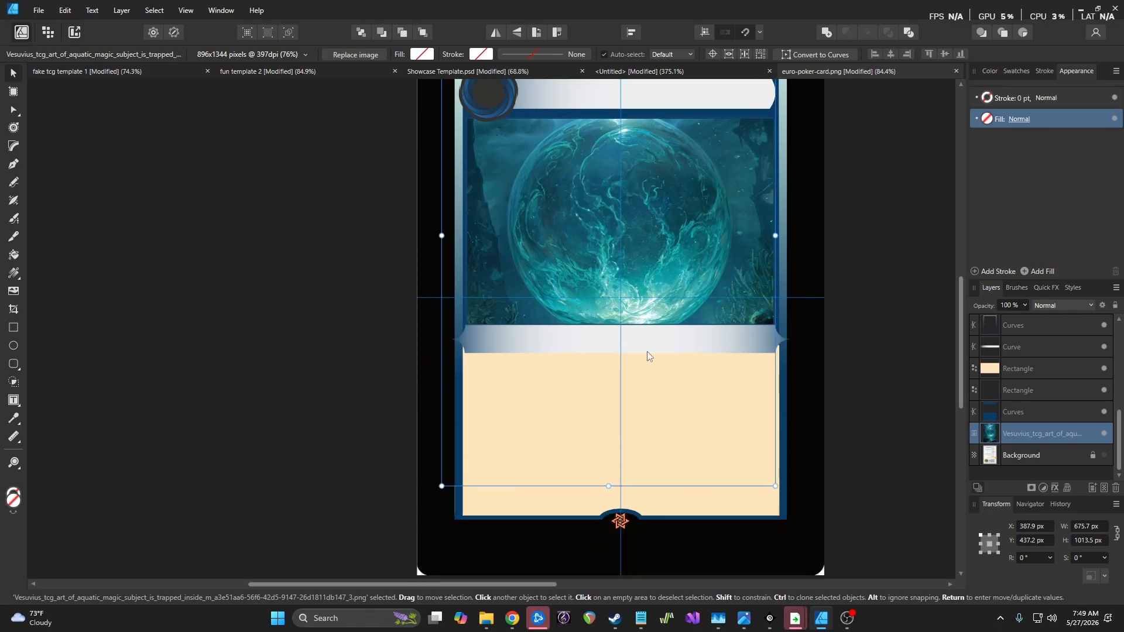
scroll(648, 351, up, 1)
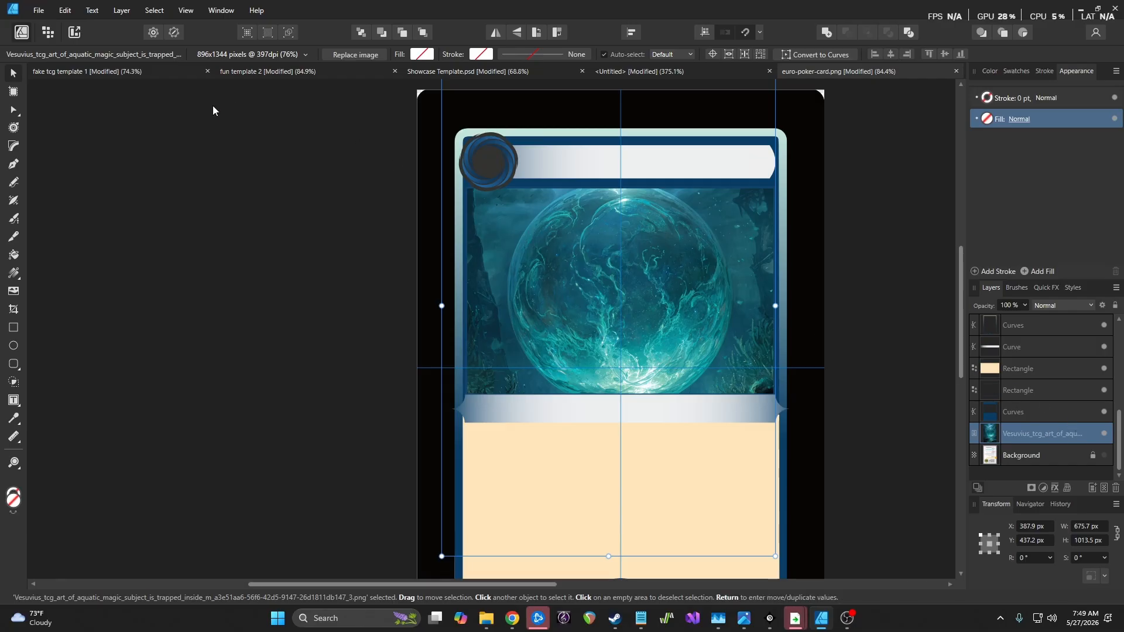
In Pixel Persona, add a new Pixel layer nested inside the dark blue border shape
click(48, 33)
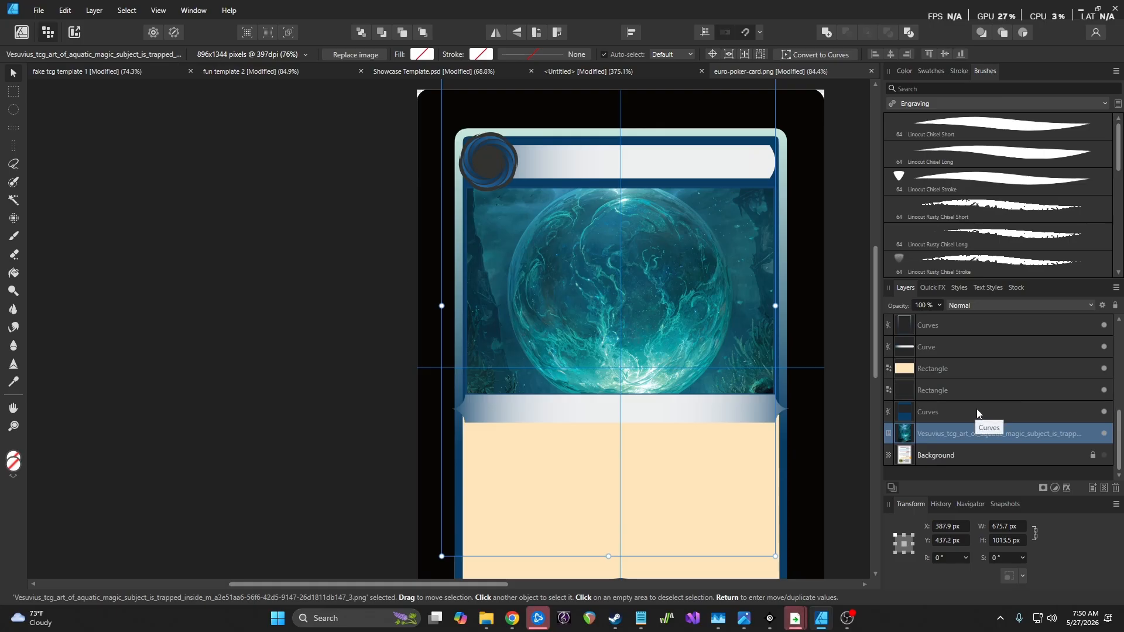
scroll(977, 409, up, 4)
scroll(977, 411, down, 5)
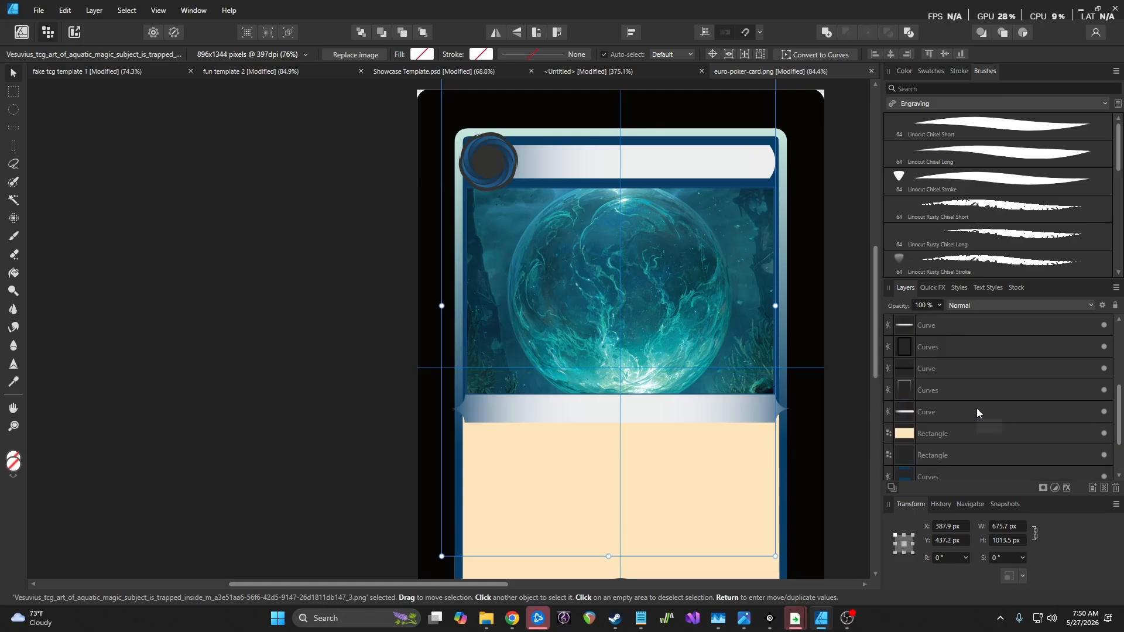
click(975, 410)
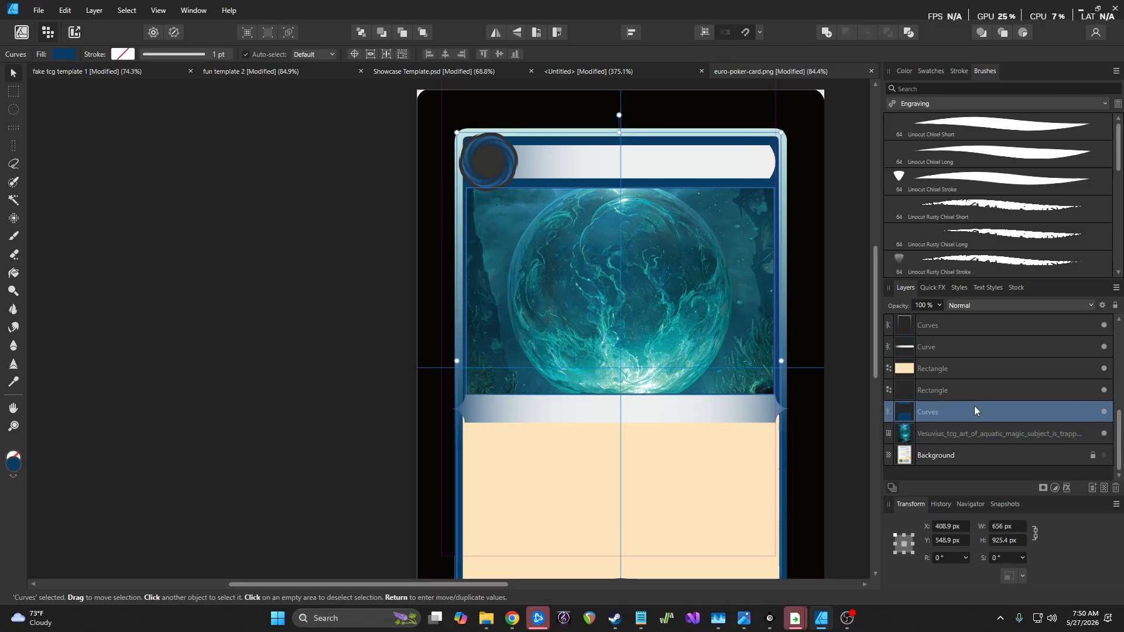
click(1092, 488)
drag(941, 410, 933, 434)
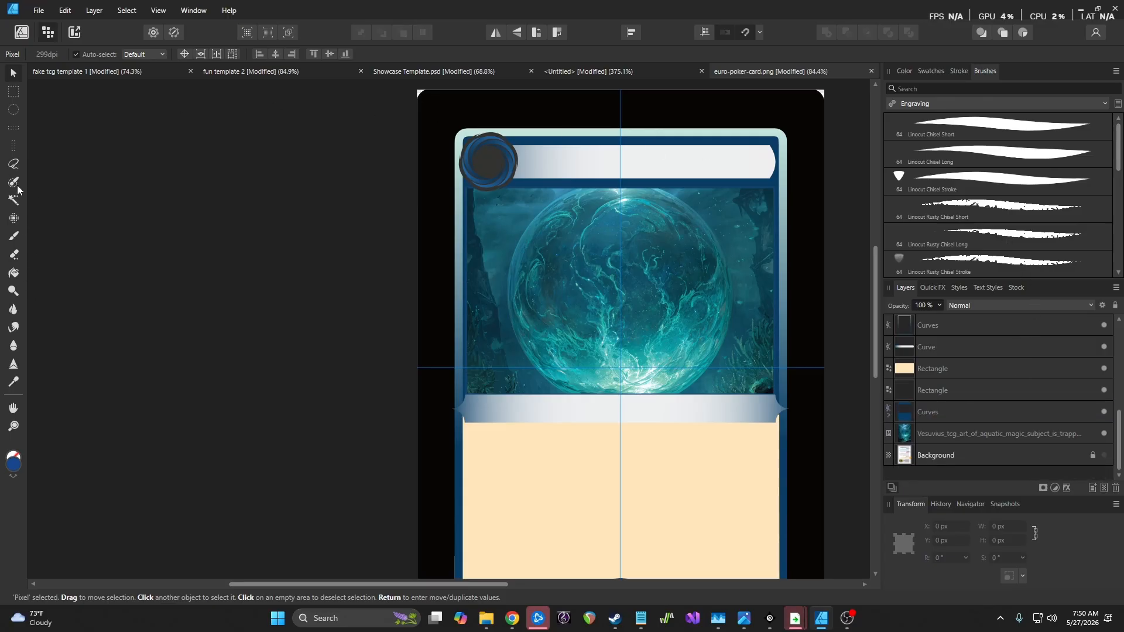
Test a white Linocut Rusty Chisel Short brush stroke on the right border, then undo it
click(14, 236)
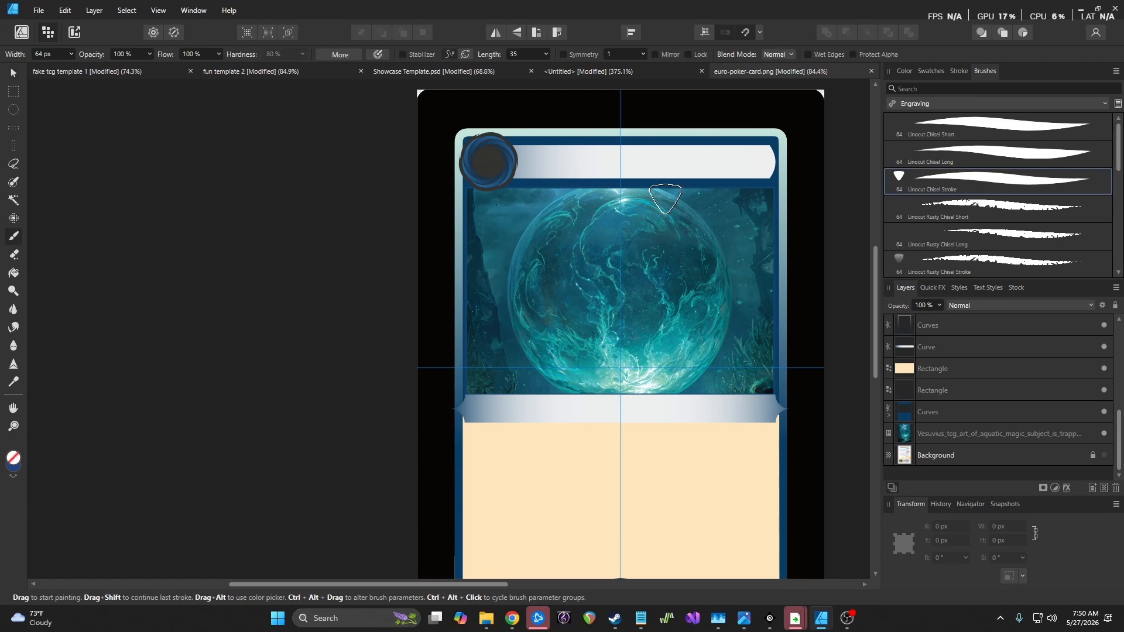
click(889, 415)
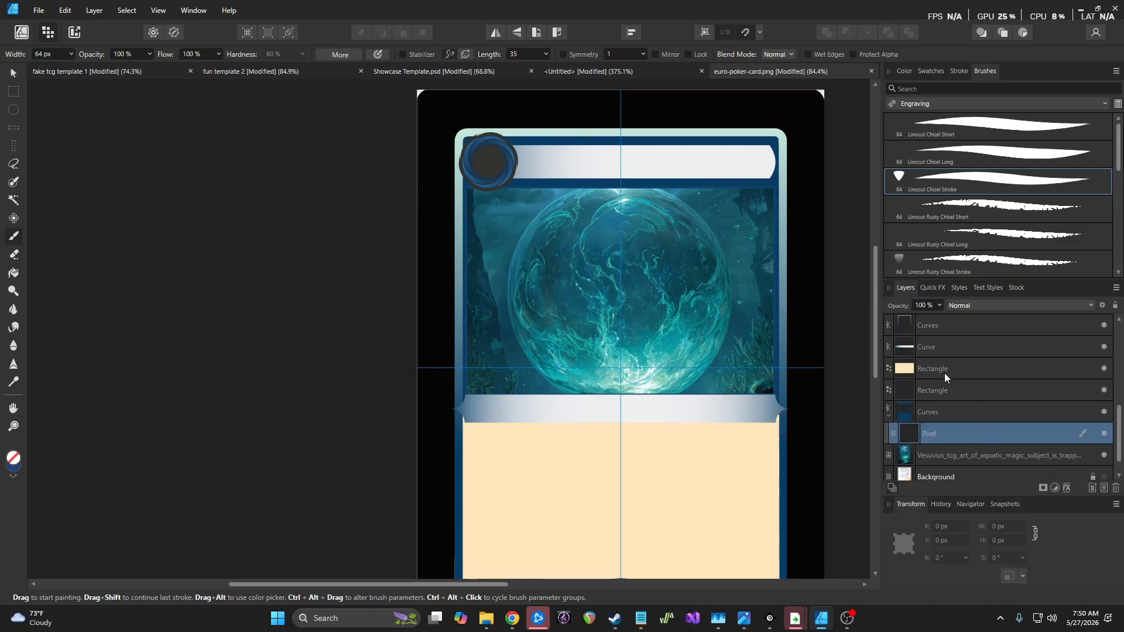
scroll(806, 334, up, 5)
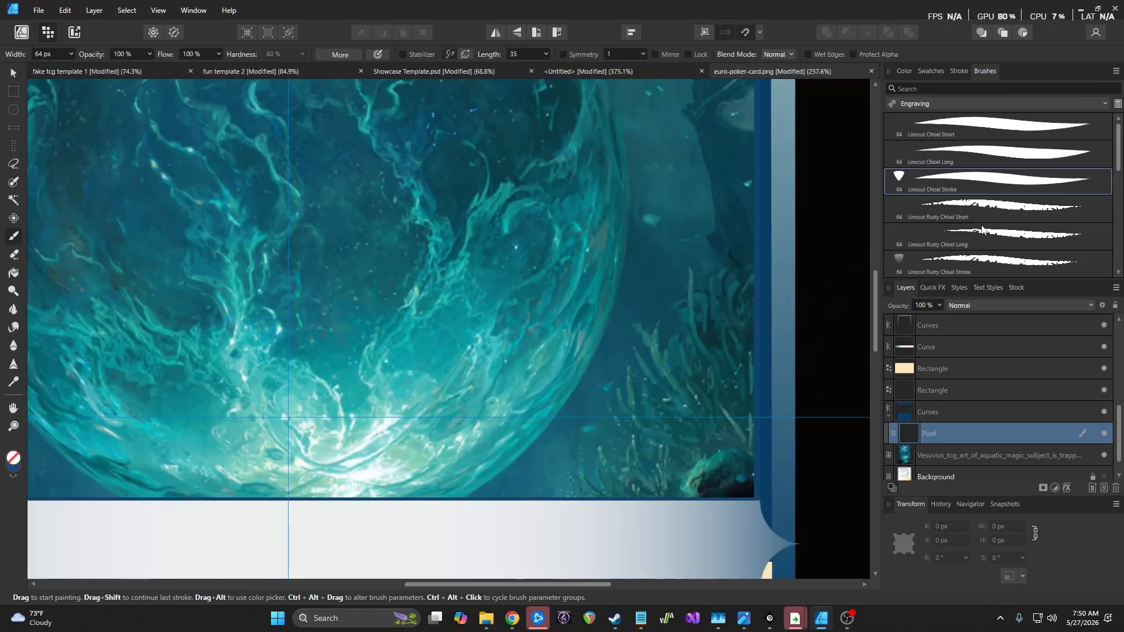
click(988, 209)
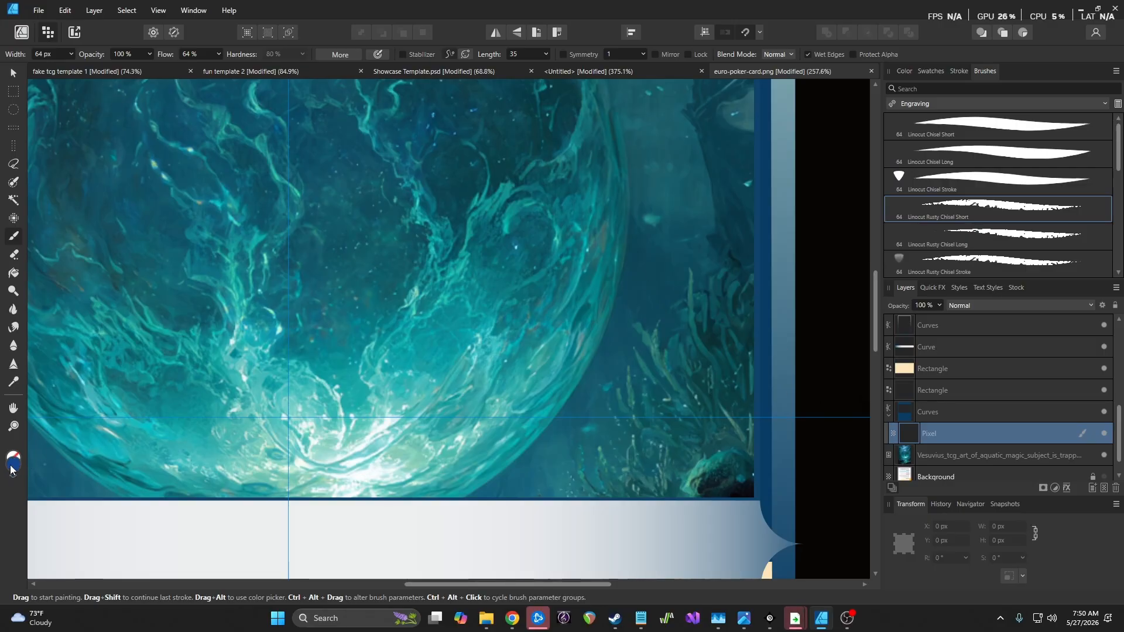
double_click(12, 467)
drag(196, 274, 145, 243)
click(502, 227)
mouse_move(781, 298)
mouse_down()
mouse_move(767, 349)
mouse_move(764, 479)
mouse_up()
key(ctrl+z)
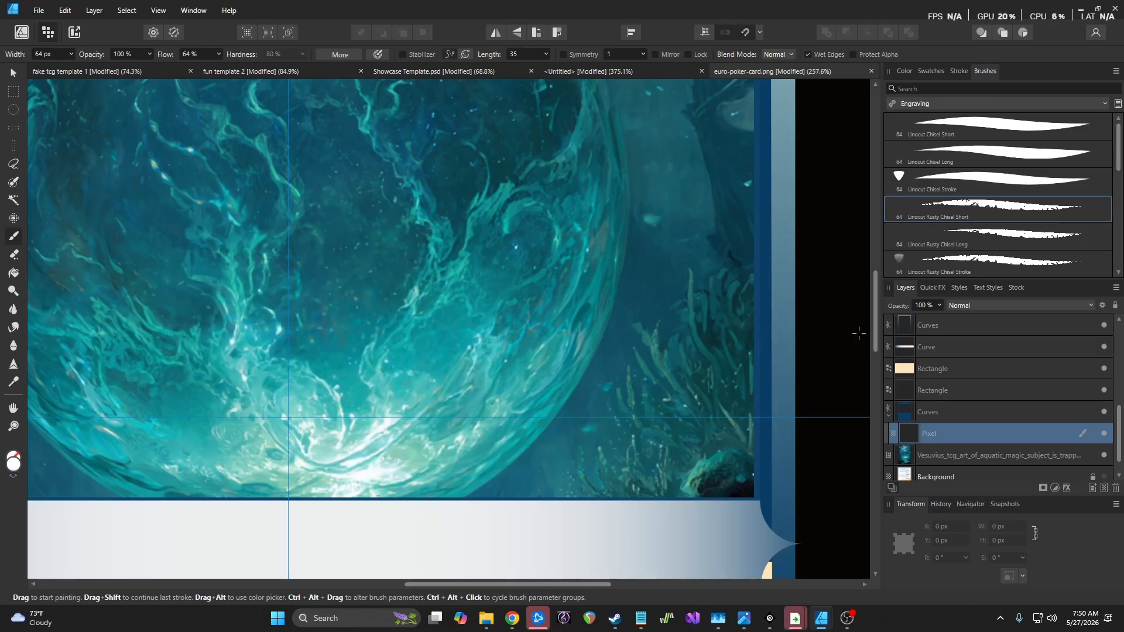
Try Textures brushes Grunge Pattern 07, Brush Pattern 03 and Halftone Brush 04, undoing the halftone test
scroll(1061, 212, down, 2)
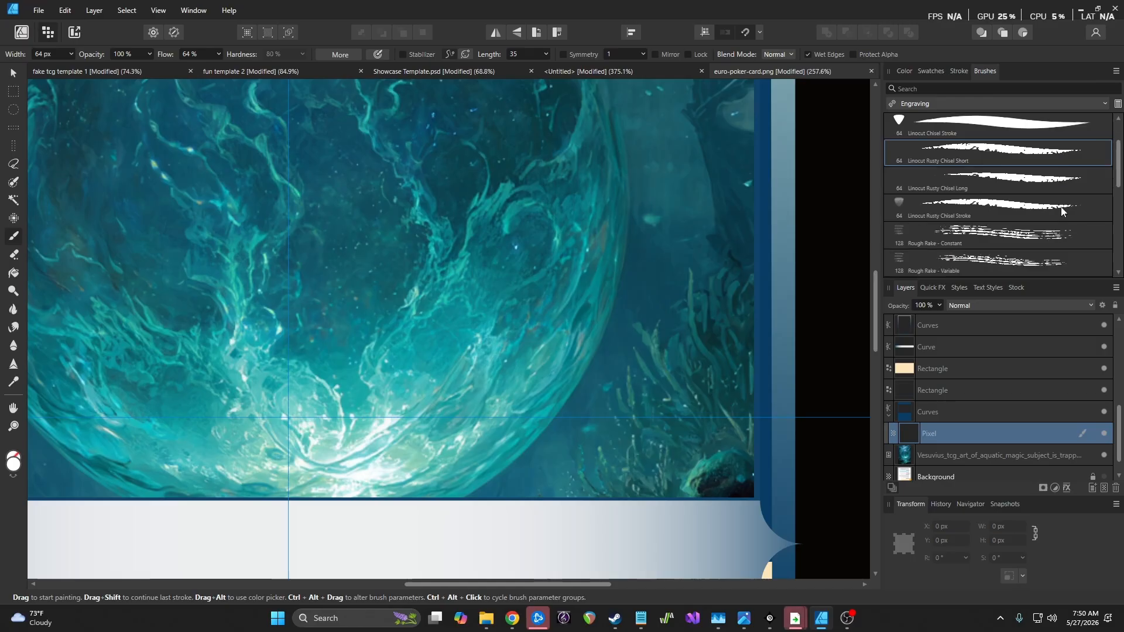
click(957, 104)
click(973, 286)
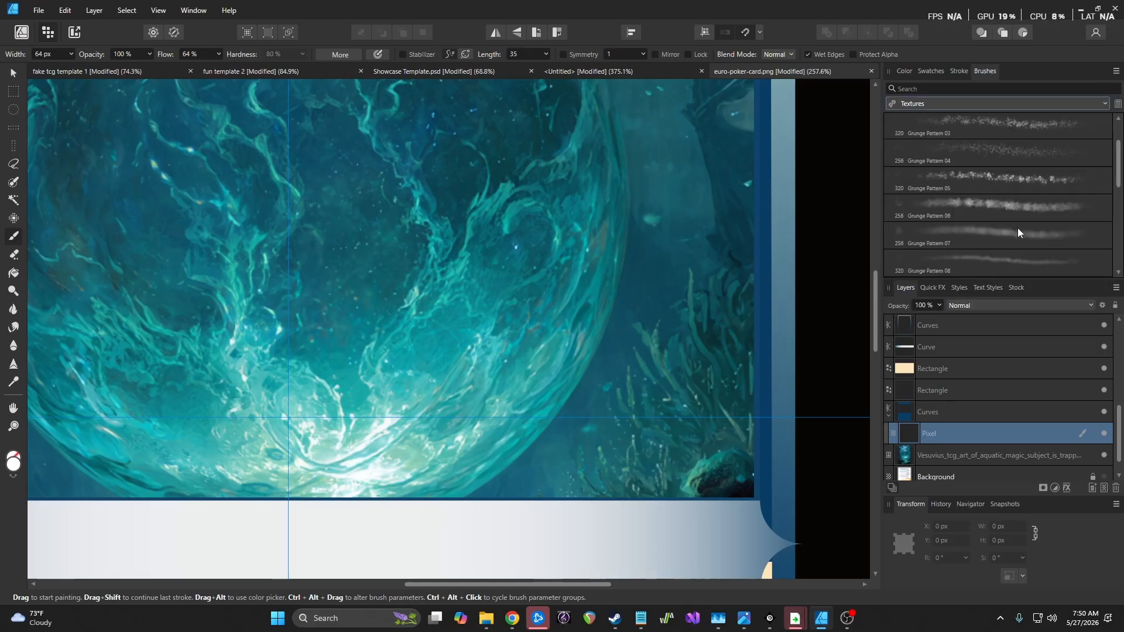
click(997, 233)
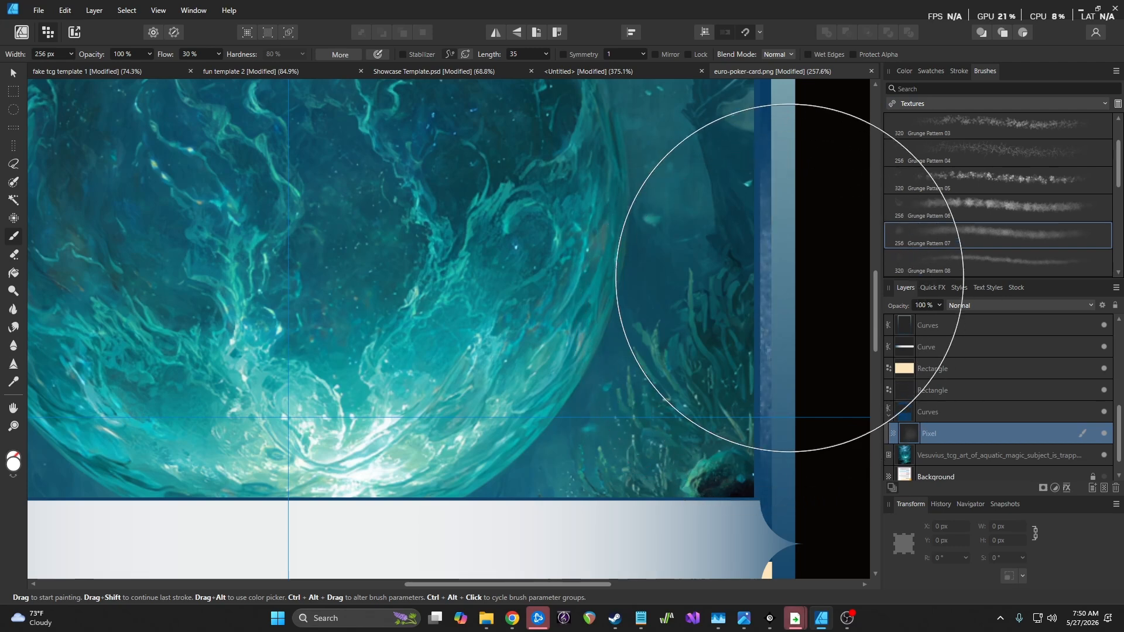
scroll(1024, 235, down, 3)
click(1007, 239)
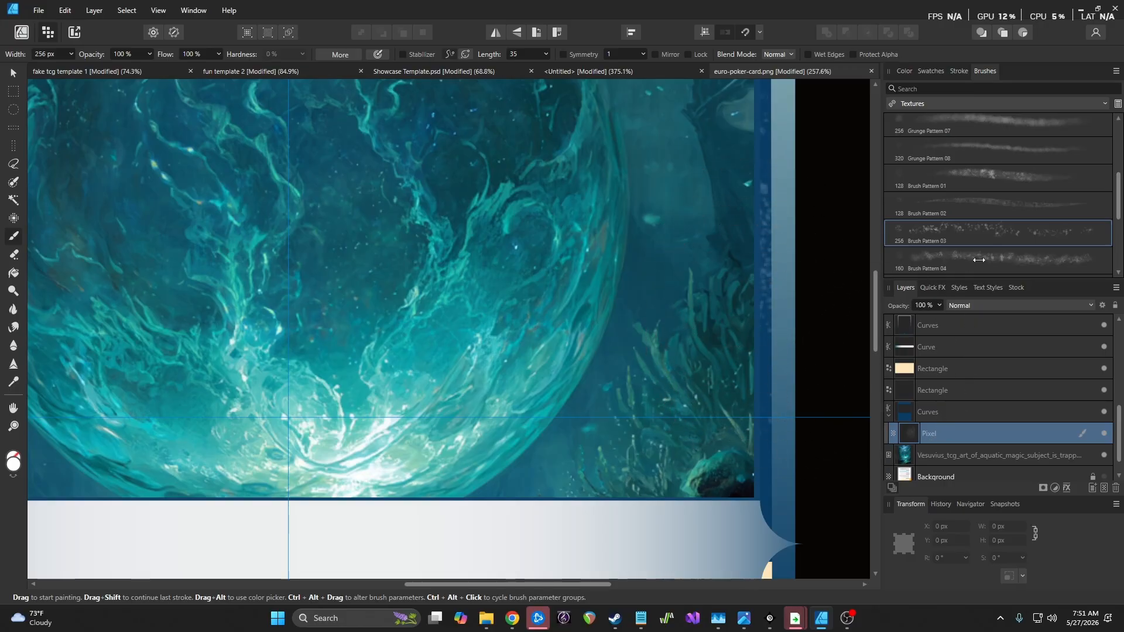
scroll(1013, 225, down, 3)
scroll(1013, 224, down, 3)
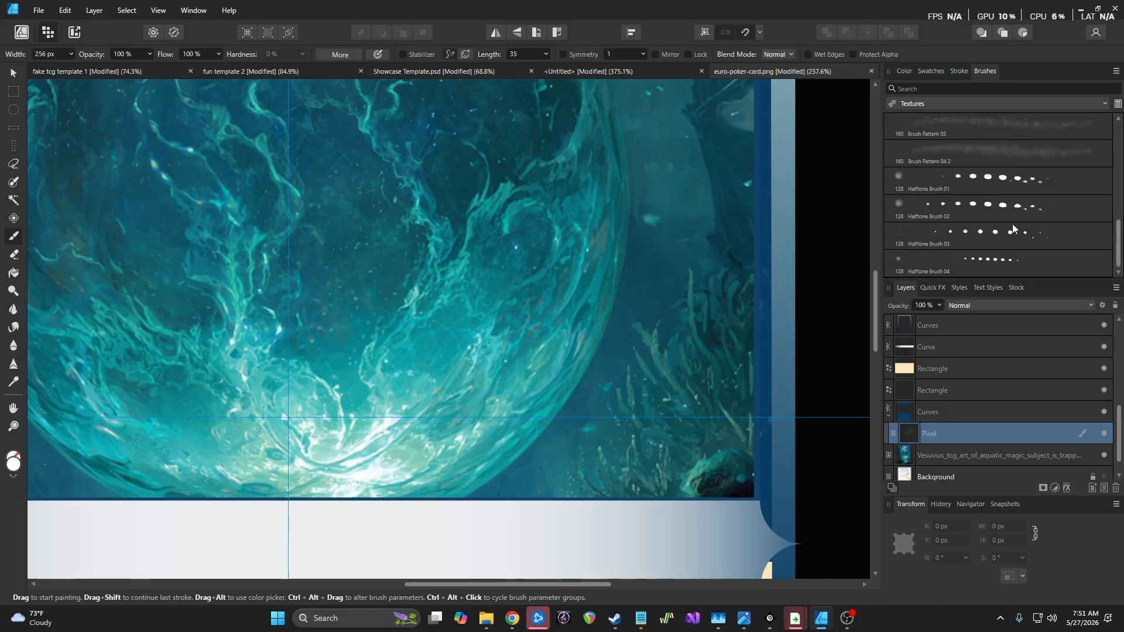
click(888, 266)
drag(764, 227, 764, 417)
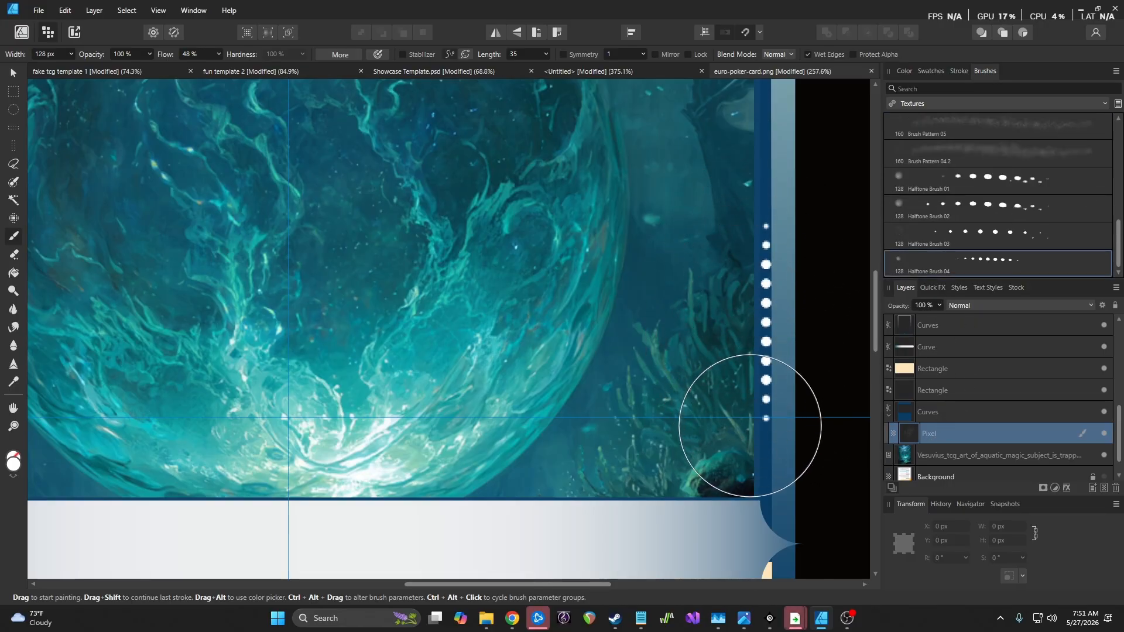
key(ctrl+z)
Test Grunge Pattern 04 along the border strip, undo it, and bring up the colour picker
scroll(1002, 238, down, 5)
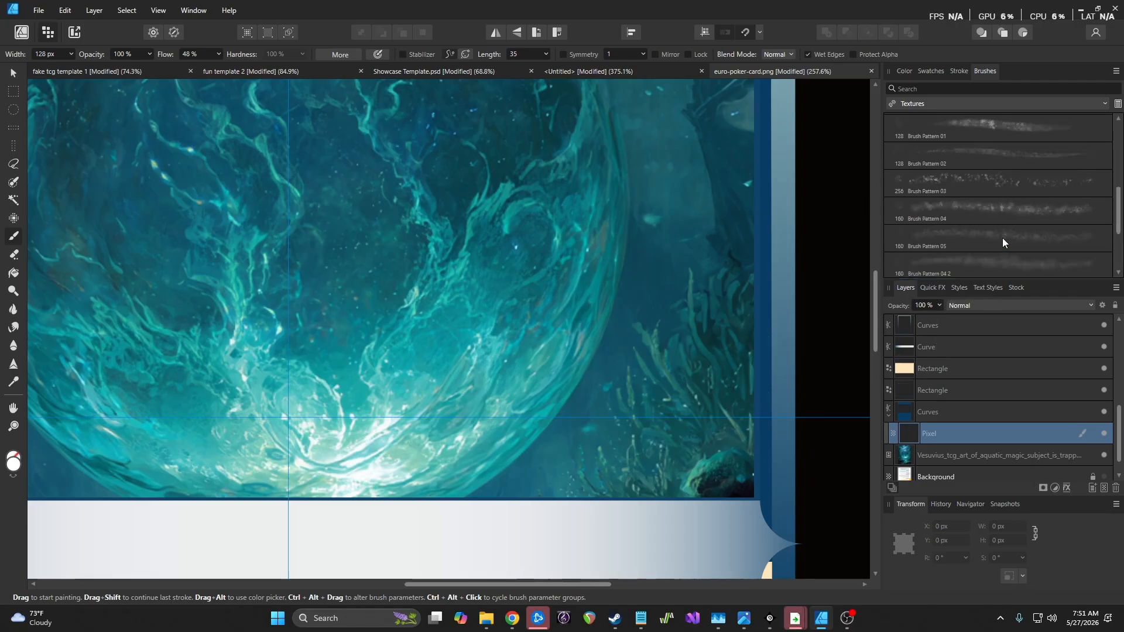
click(990, 191)
mouse_move(720, 188)
mouse_down()
mouse_move(748, 189)
mouse_move(754, 308)
mouse_move(779, 367)
mouse_move(827, 353)
mouse_move(841, 269)
mouse_up()
key(ctrl+z)
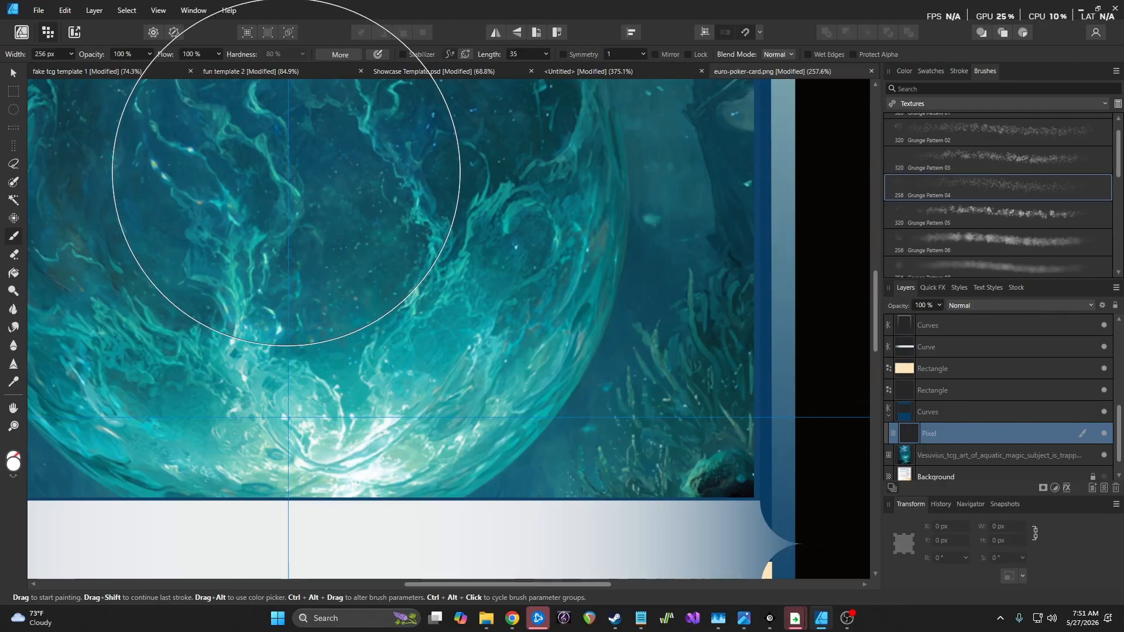
click(13, 461)
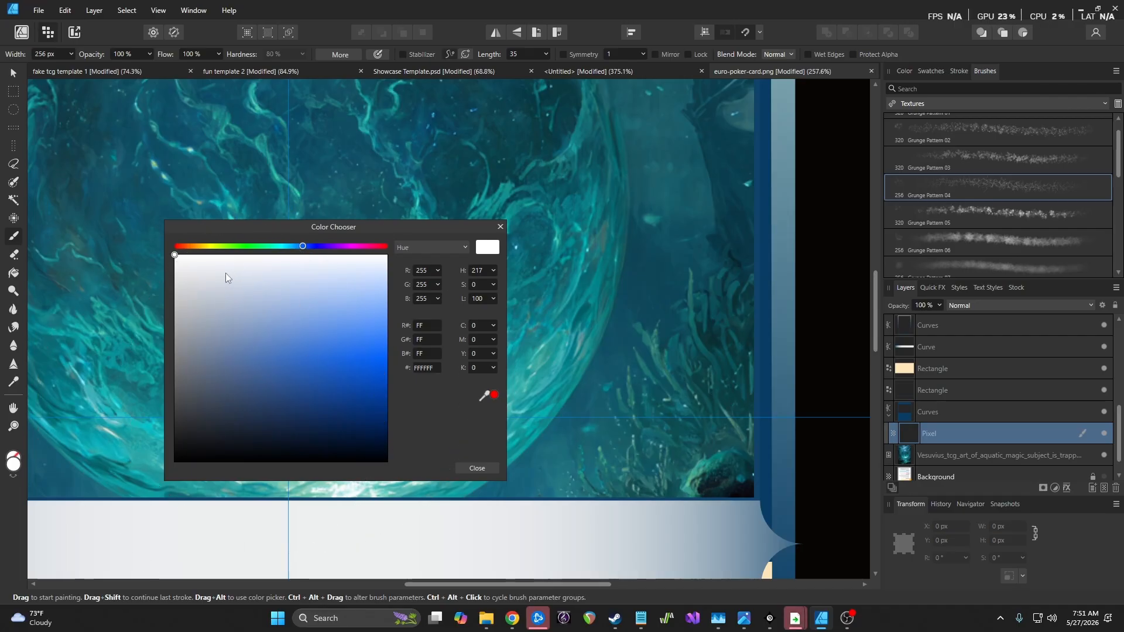
Set the paint colour to pale greyish blue B3C1D7 and paint grunge along the top and left border
mouse_move(186, 270)
mouse_down()
mouse_move(233, 309)
mouse_move(243, 302)
mouse_up()
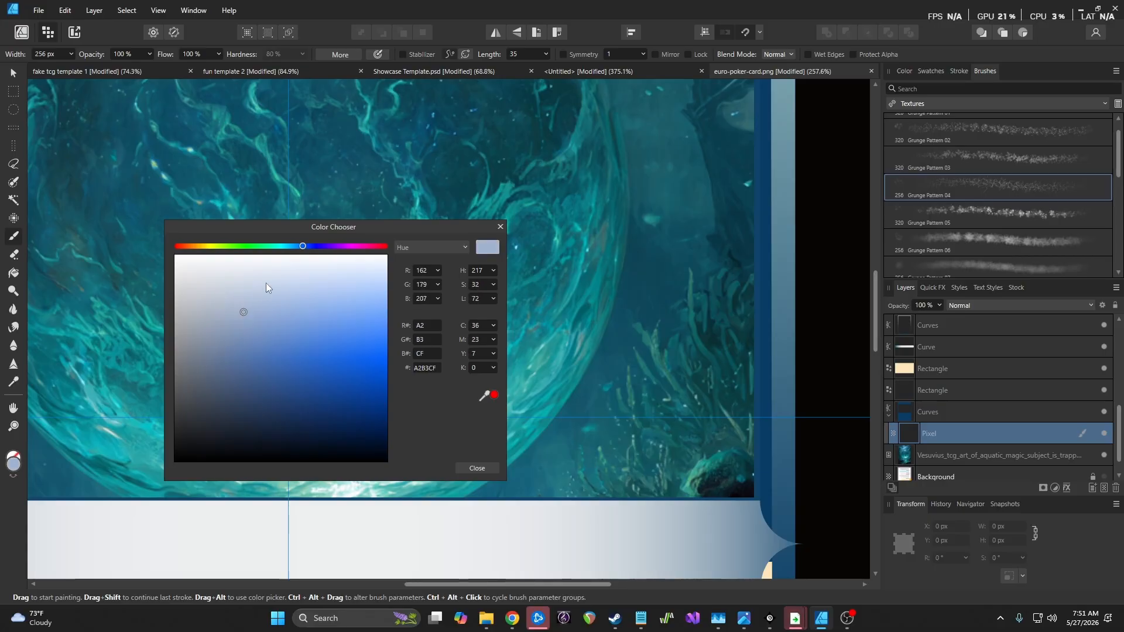
drag(303, 247, 298, 251)
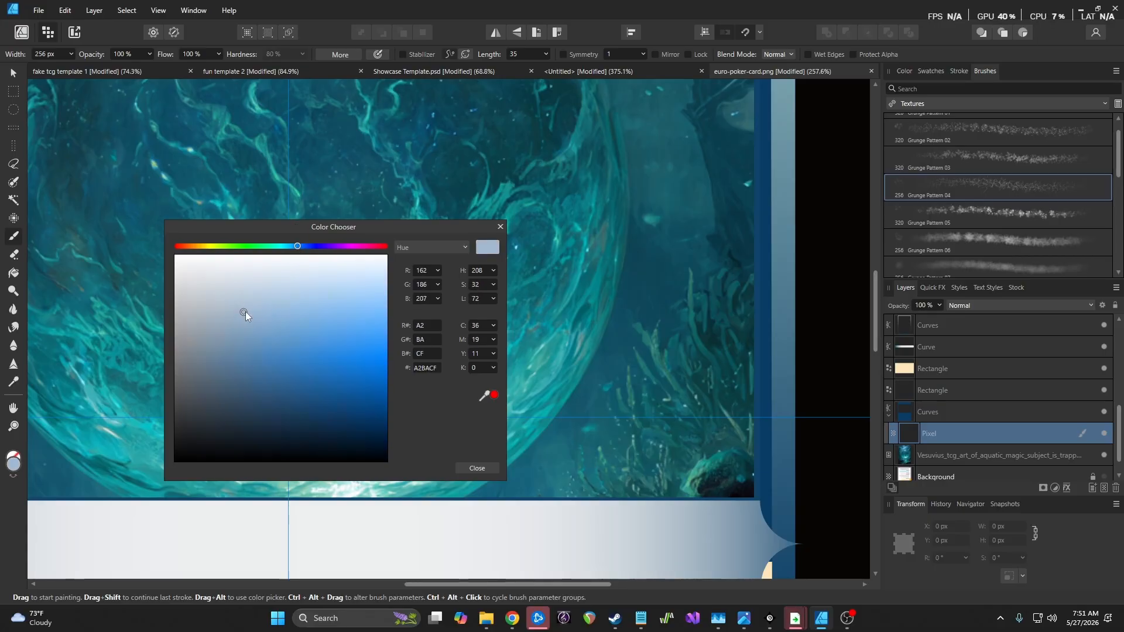
click(479, 468)
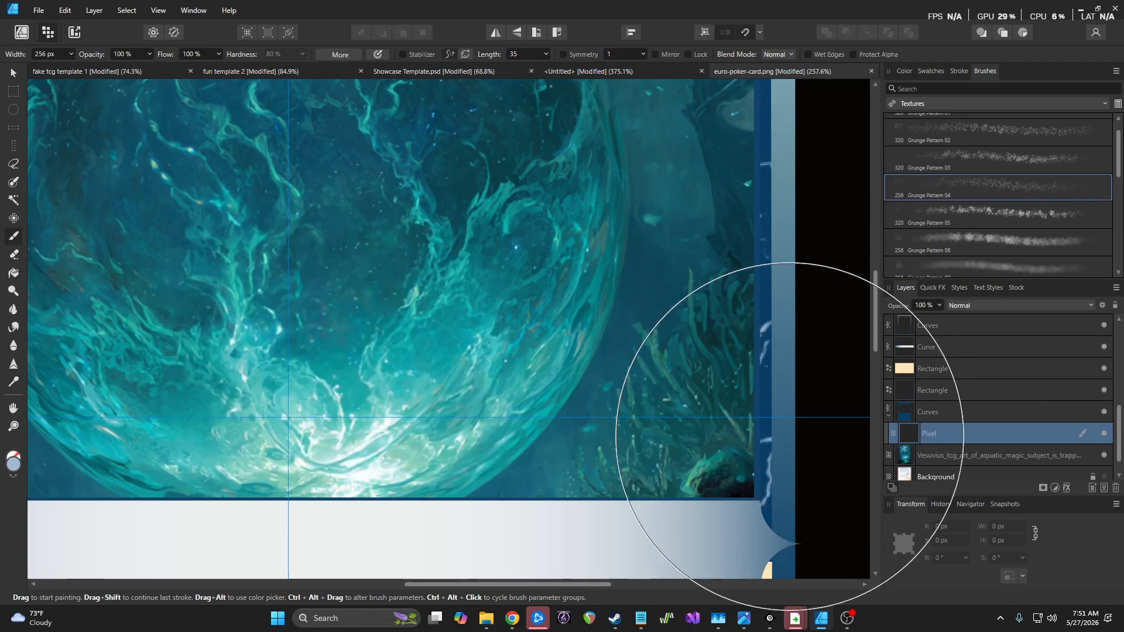
scroll(484, 271, down, 5)
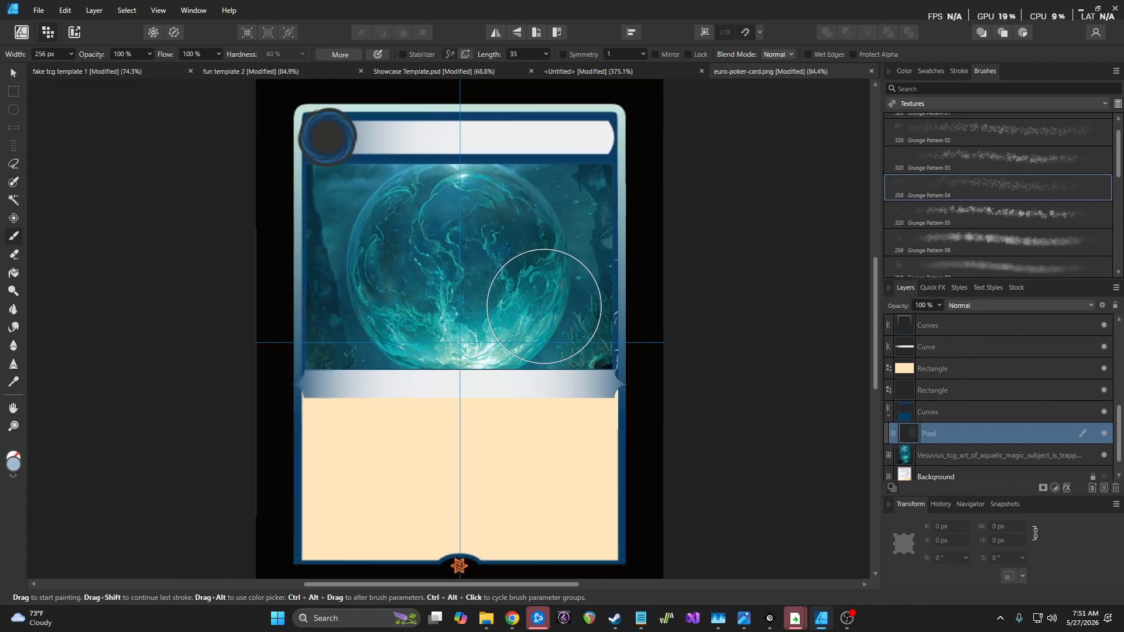
mouse_move(596, 205)
mouse_down()
mouse_move(533, 190)
mouse_move(408, 190)
mouse_move(355, 238)
mouse_move(356, 363)
mouse_up()
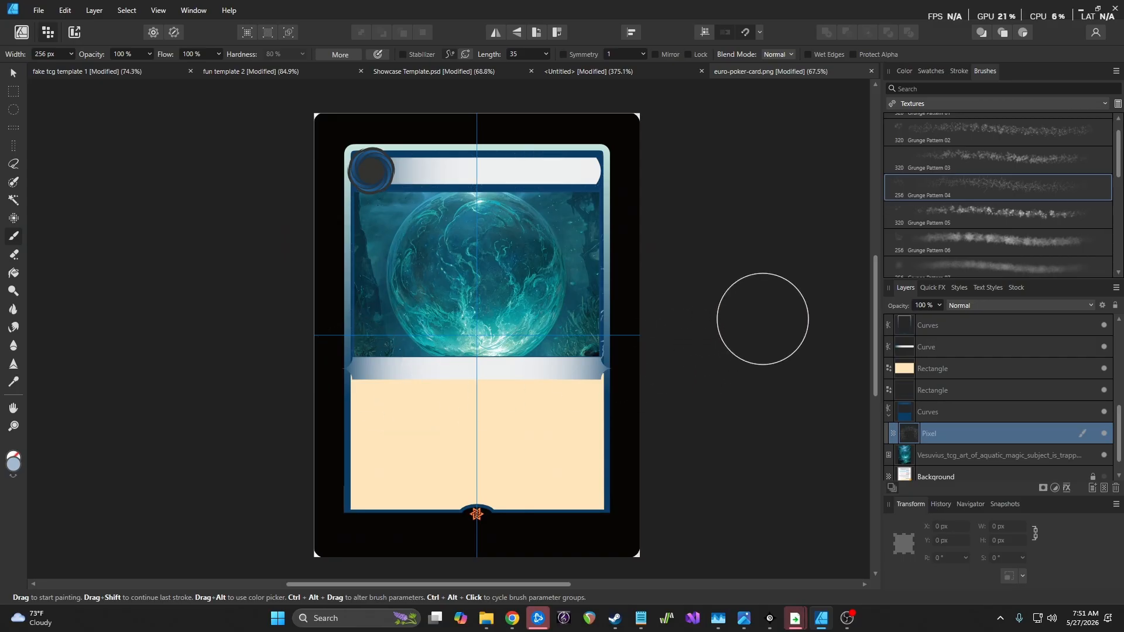
Change the brush colour to light sky blue A6D4EA in the Color Chooser
scroll(580, 278, up, 5)
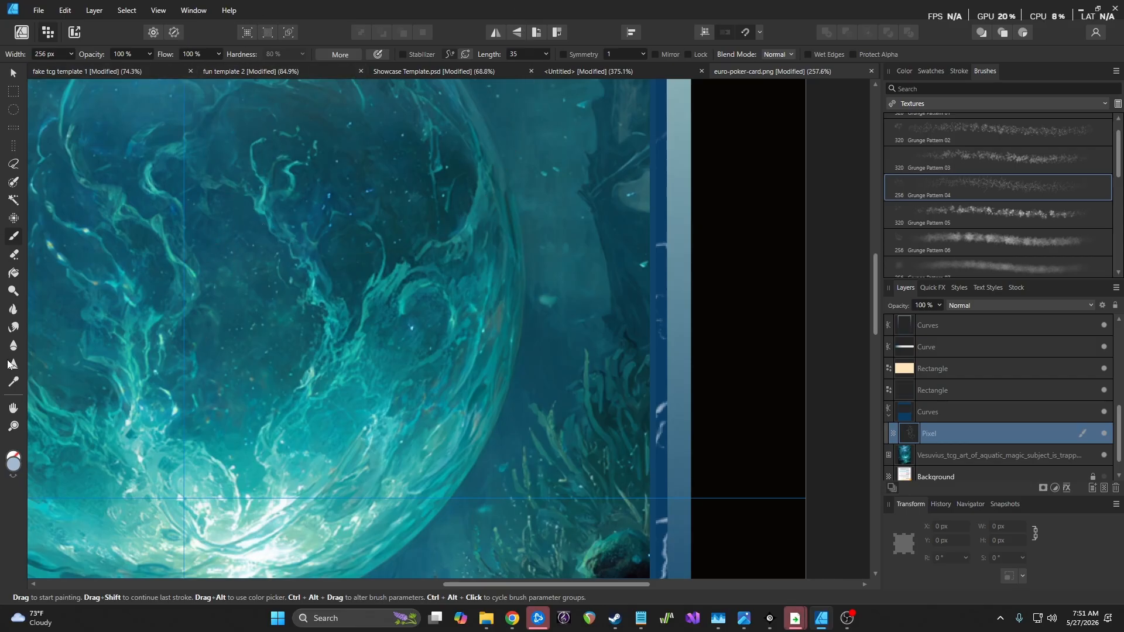
click(13, 463)
drag(295, 250, 293, 249)
drag(247, 321, 269, 305)
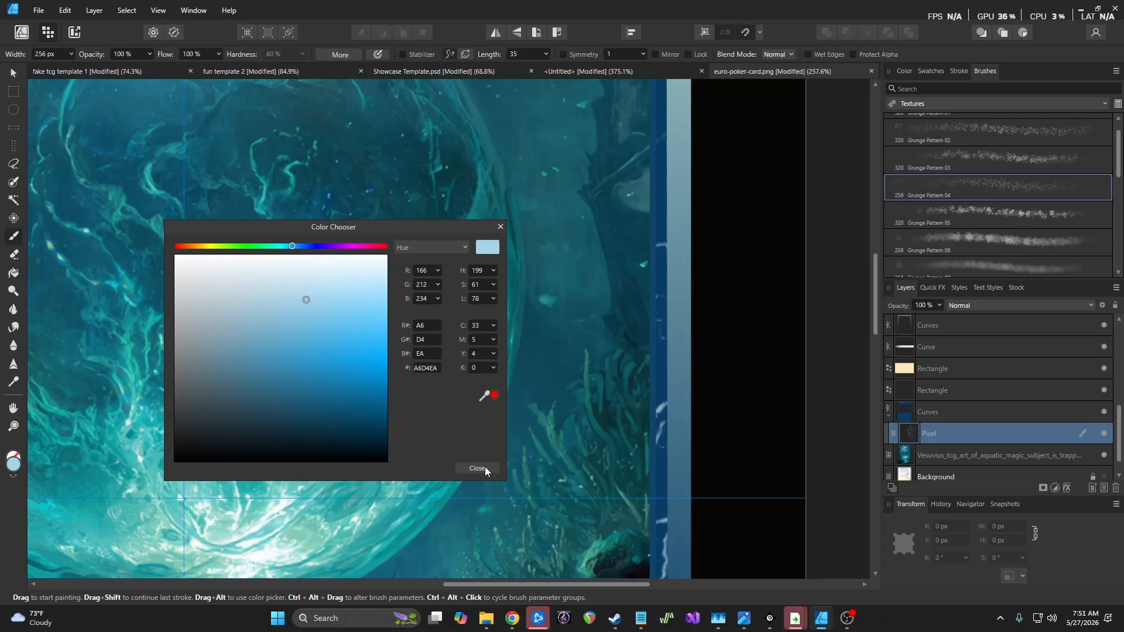
click(486, 469)
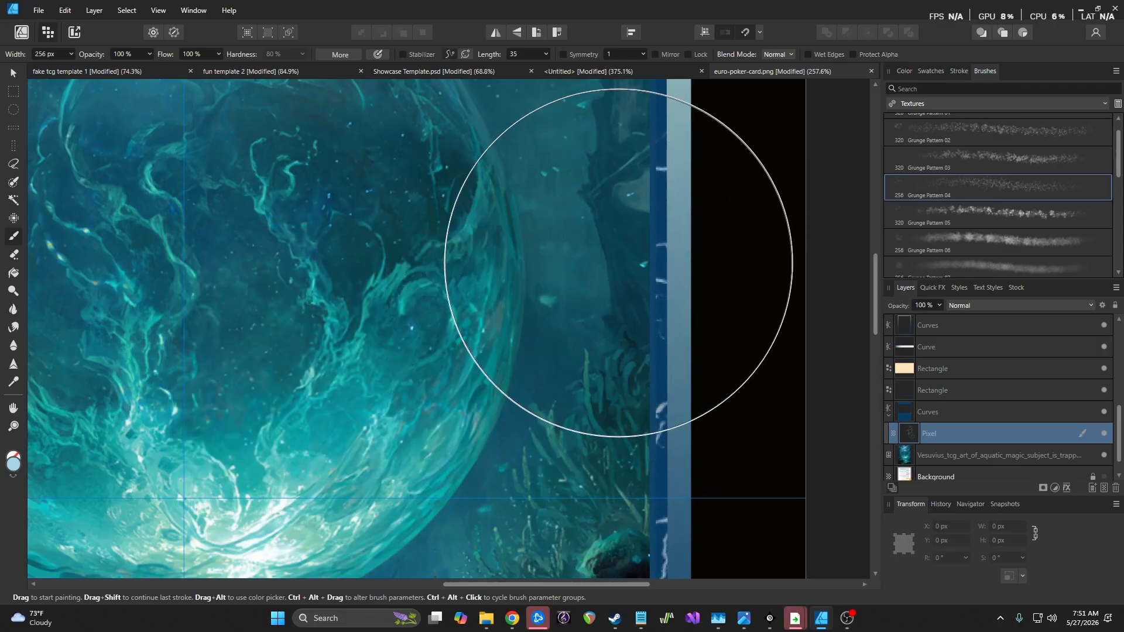
Repaint grunge down the blue border with brush Opacity 84% and Flow 86%
mouse_move(610, 244)
mouse_down()
mouse_move(671, 351)
mouse_move(657, 247)
mouse_move(677, 457)
mouse_move(638, 236)
mouse_up()
key(ctrl+z)
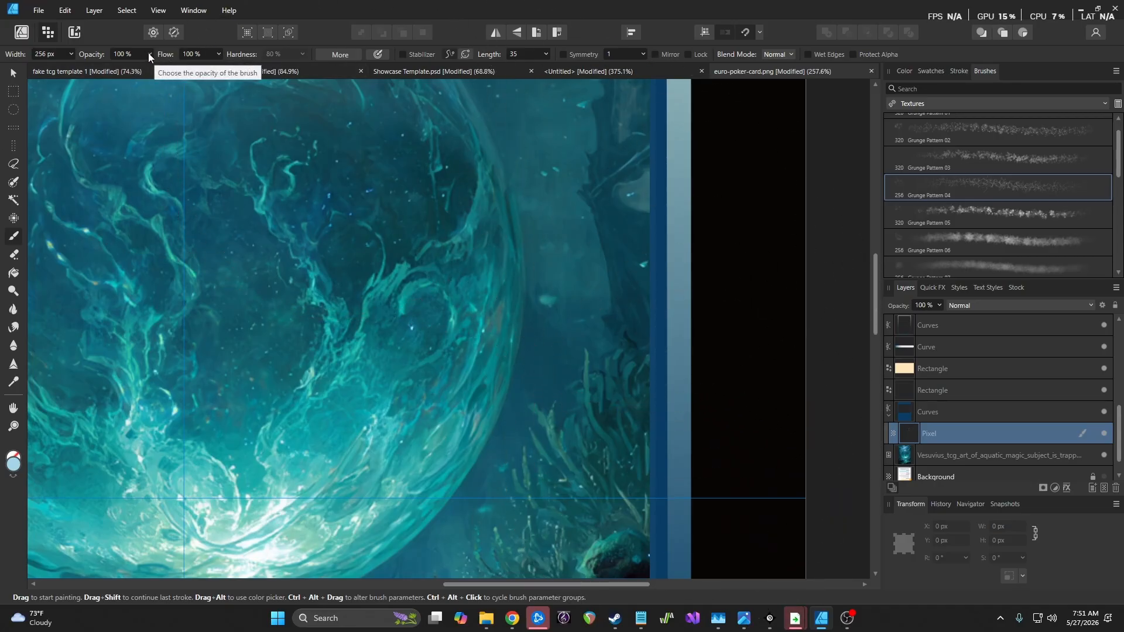
click(149, 54)
click(219, 54)
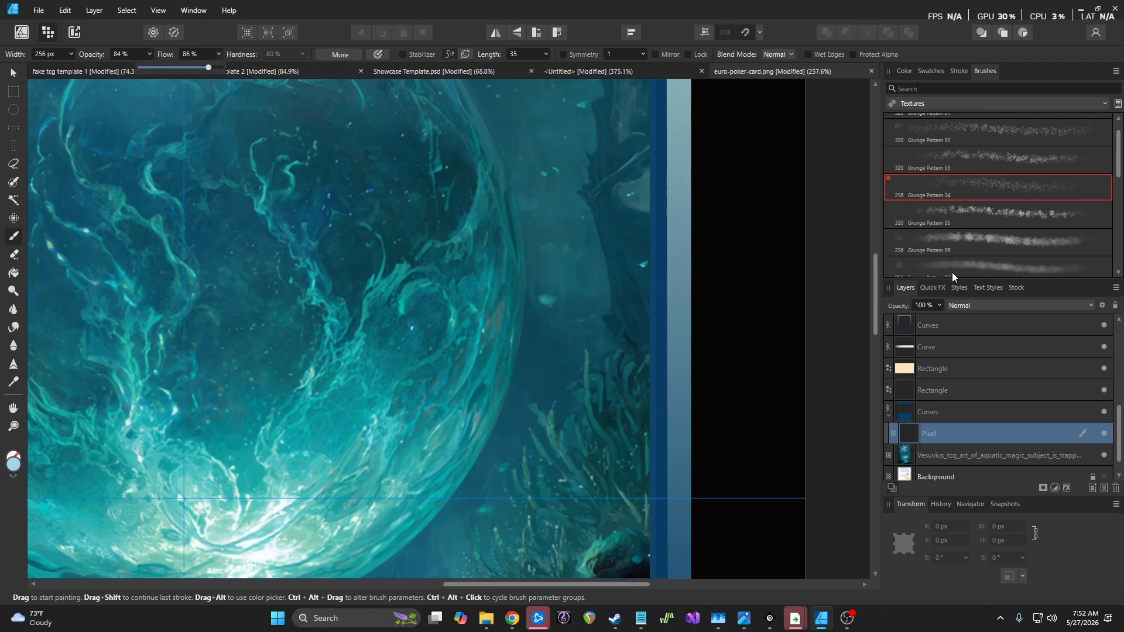
click(993, 301)
mouse_move(635, 261)
mouse_down()
mouse_move(662, 329)
mouse_move(669, 410)
mouse_up()
Set the Pixel layer's blend mode to Divide and zoom out with Ctrl+0
click(992, 304)
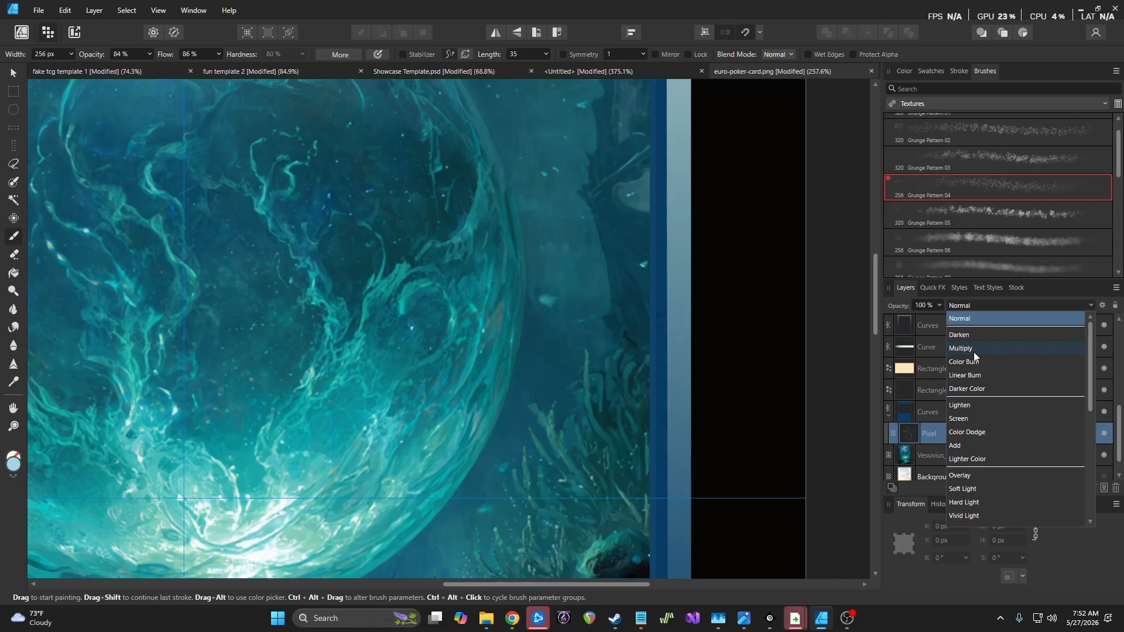
scroll(967, 433, down, 5)
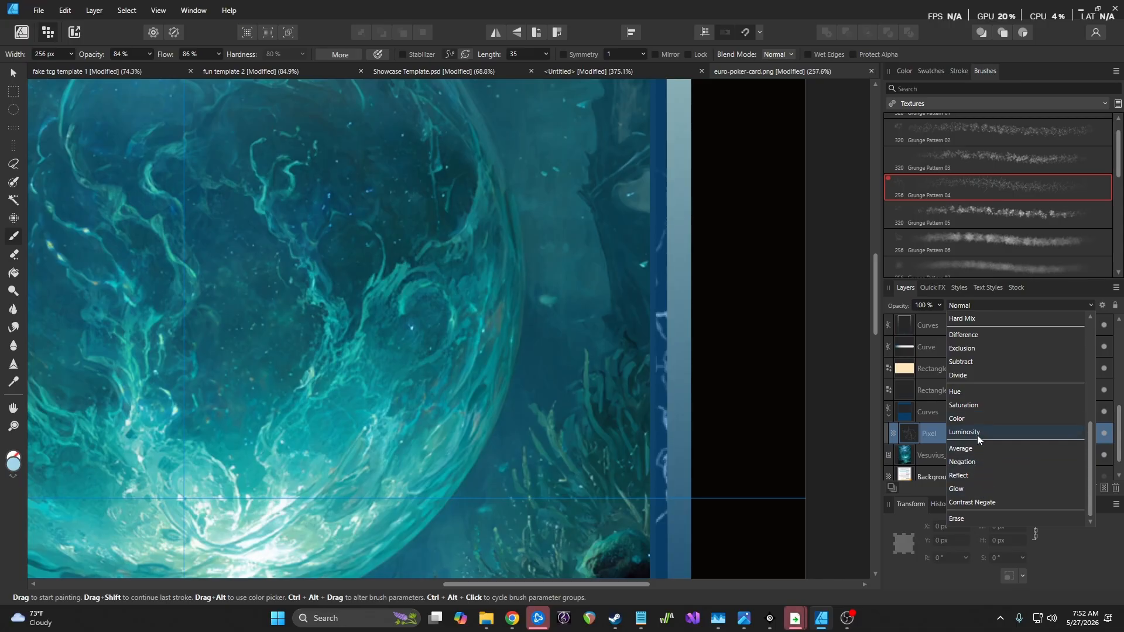
click(983, 374)
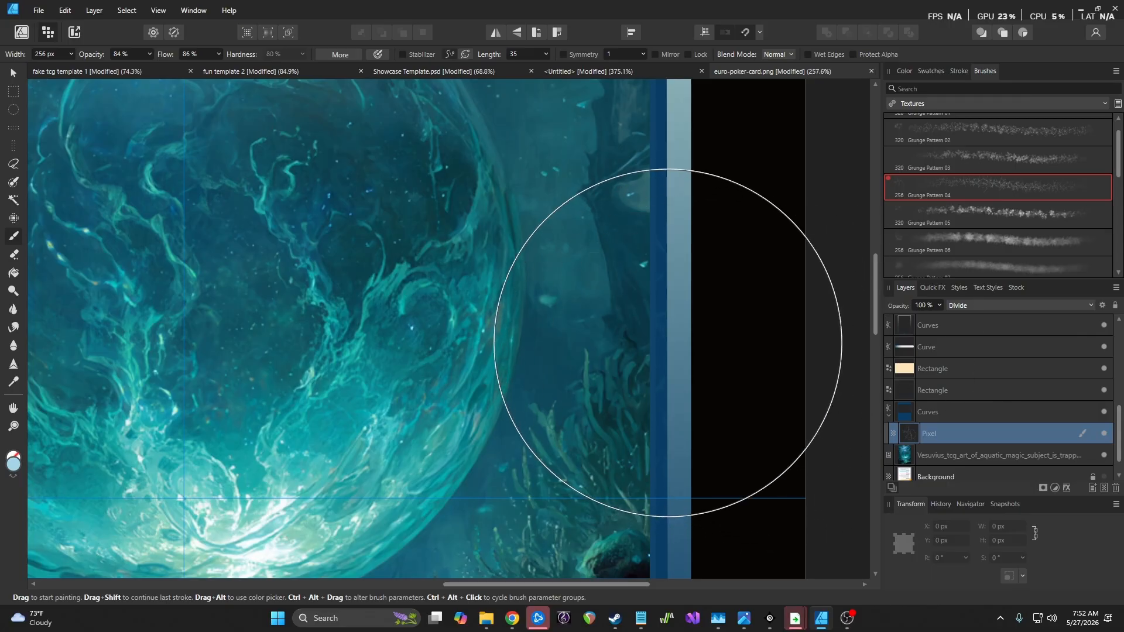
key(ctrl+0)
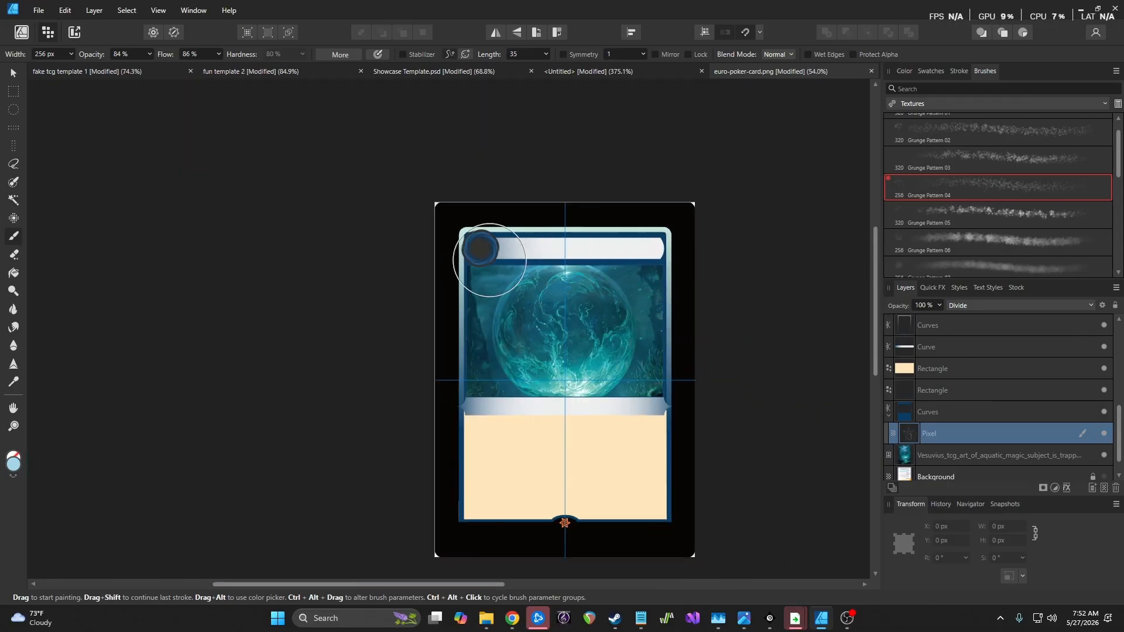
Try the Grunge Pattern 06, Brush Pattern 01, Brush Pattern 03 and Halftone Brush 01 brushes
scroll(693, 226, up, 3)
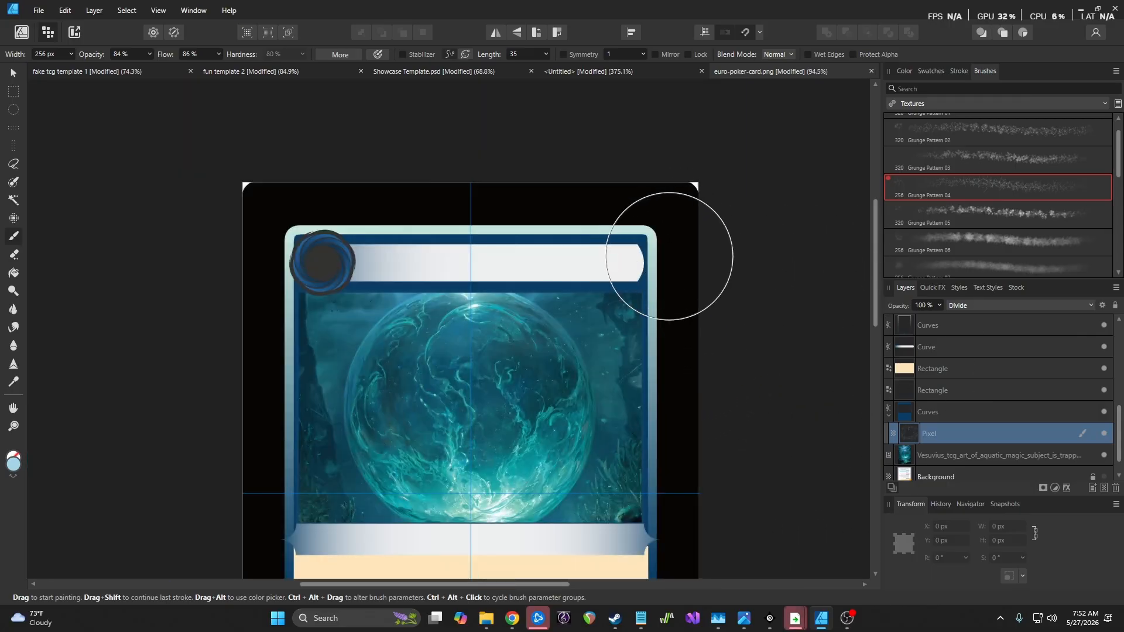
scroll(656, 287, up, 4)
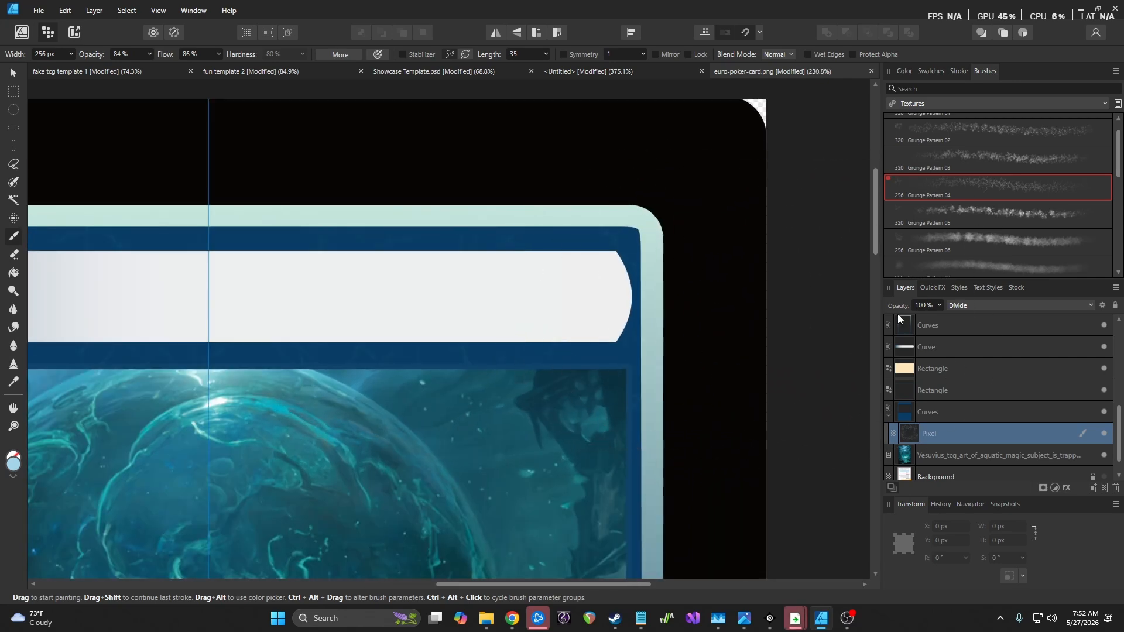
click(993, 238)
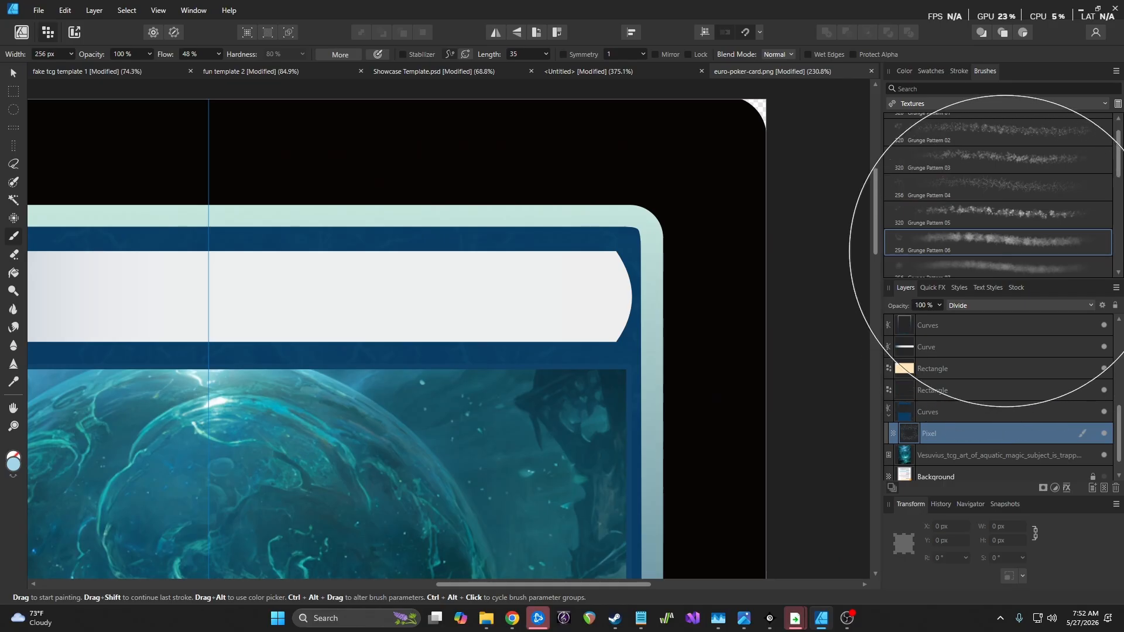
scroll(989, 234, down, 3)
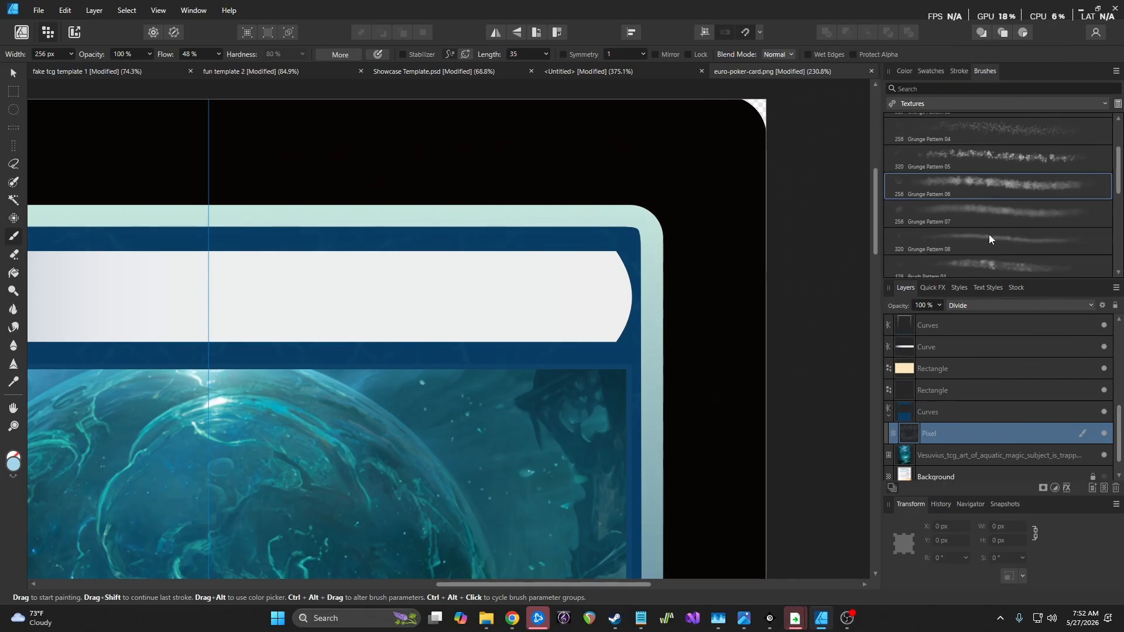
click(998, 248)
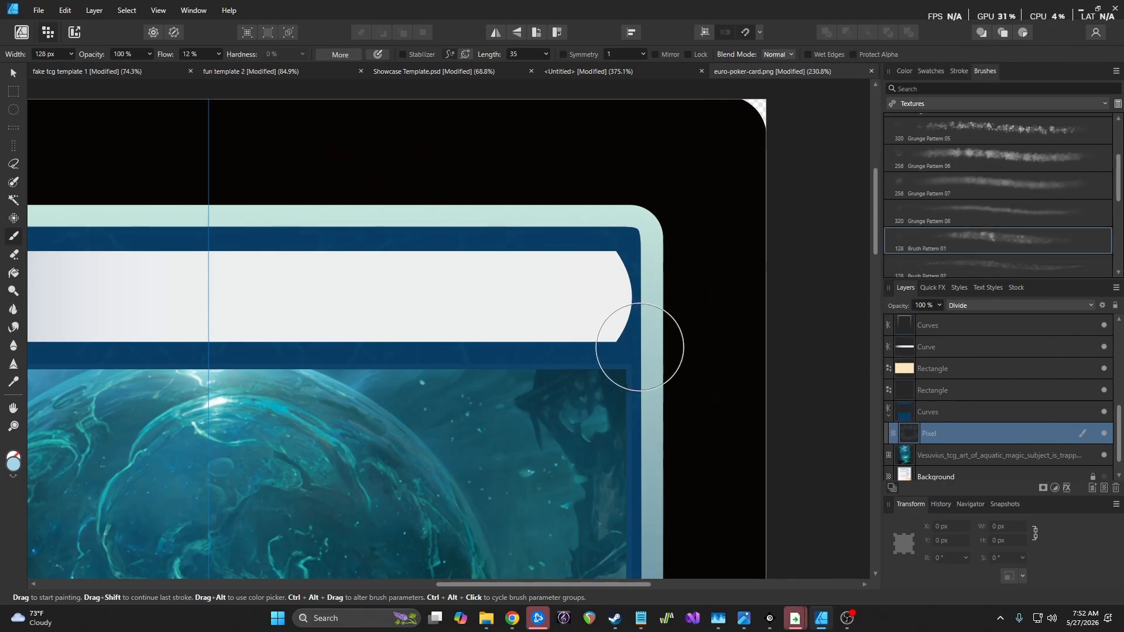
scroll(1048, 210, down, 1)
scroll(1041, 211, down, 2)
click(1003, 210)
scroll(1063, 225, down, 3)
click(971, 240)
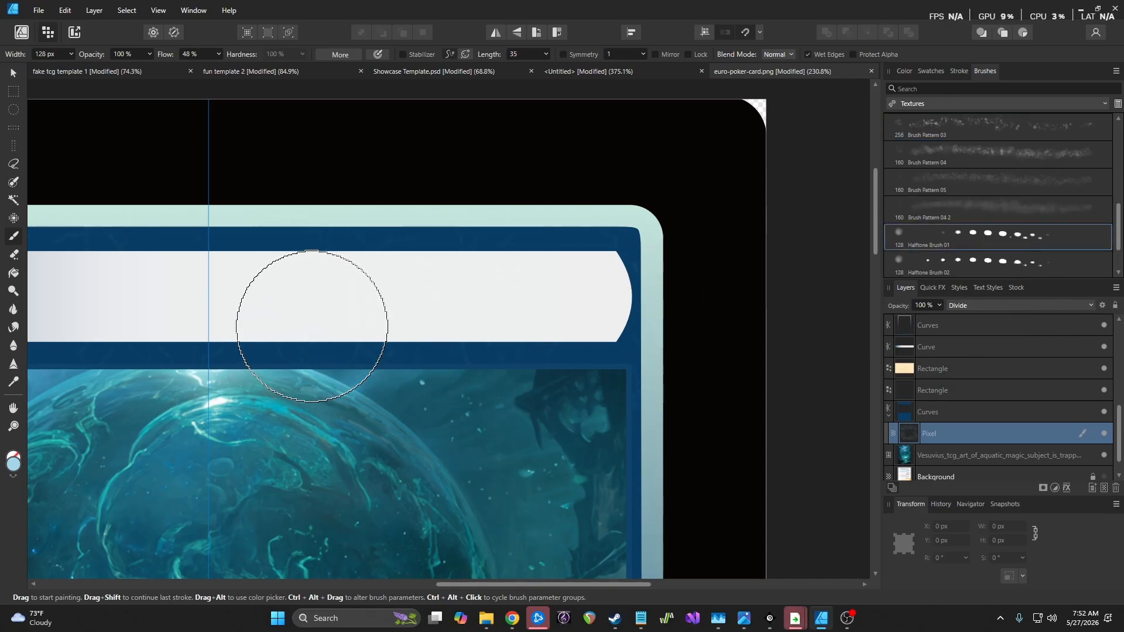
scroll(311, 326, down, 6)
Enlarge the brush, try Halftone Brush 02, then settle on Grunge Pattern 01 at 320 px
key(bracketright)
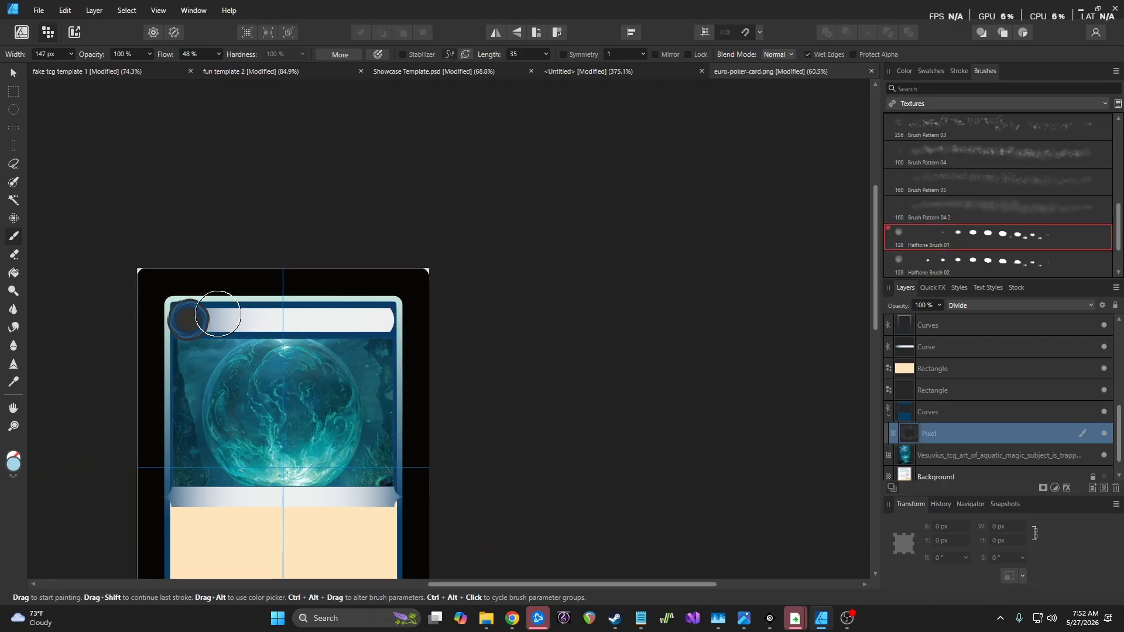
key(bracketright)
key(bracketright)
key(bracketright)
key(bracketright)
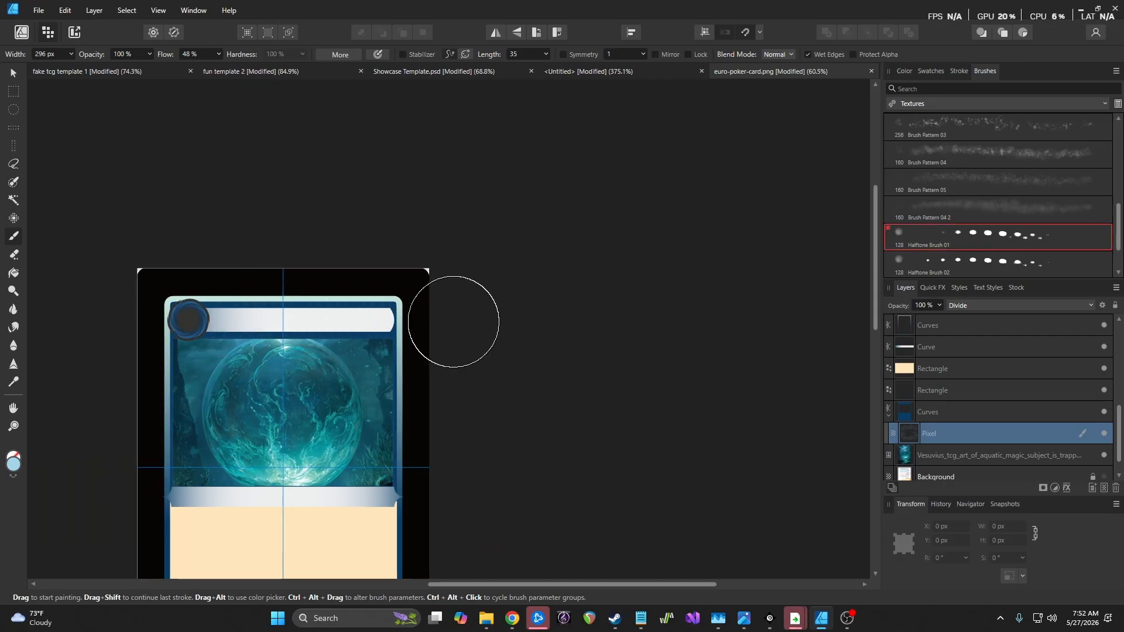
scroll(402, 326, up, 3)
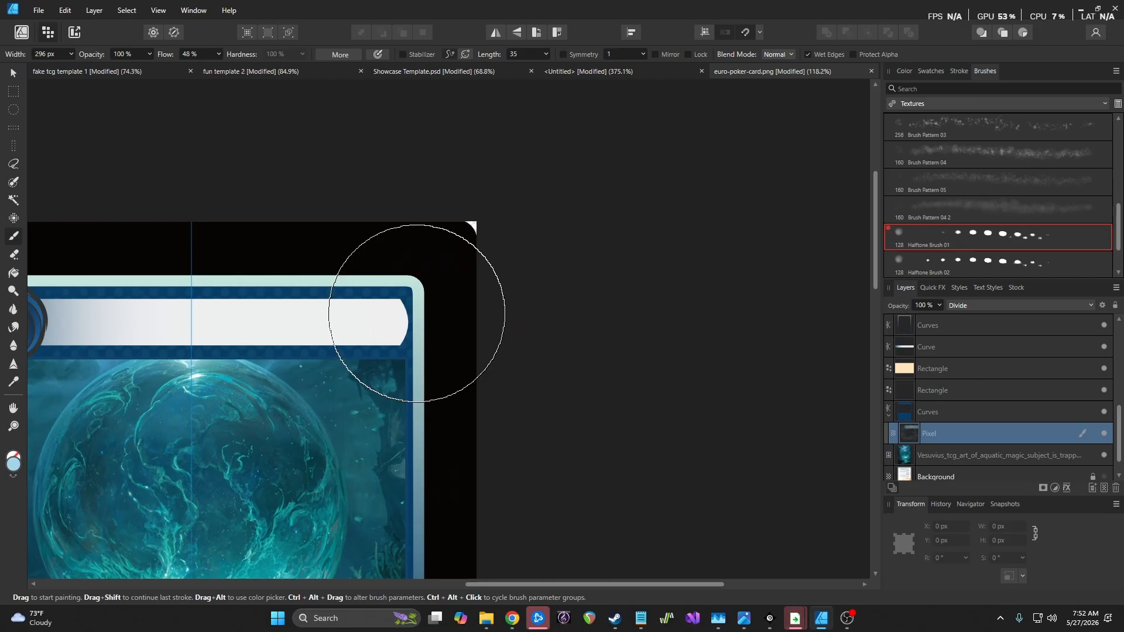
click(958, 270)
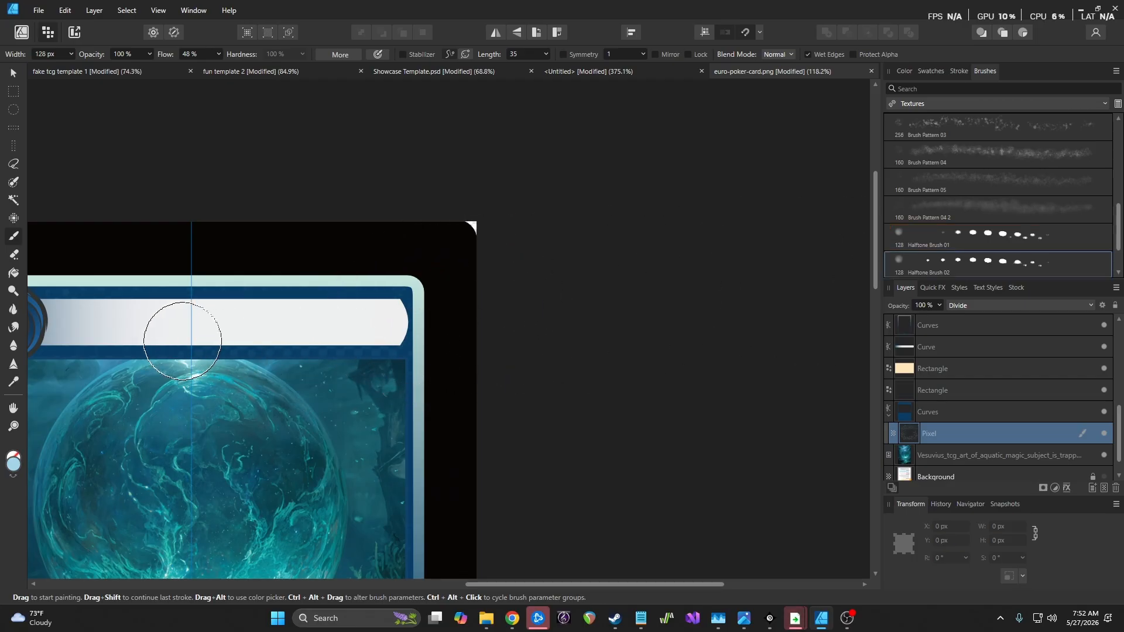
scroll(1035, 227, up, 5)
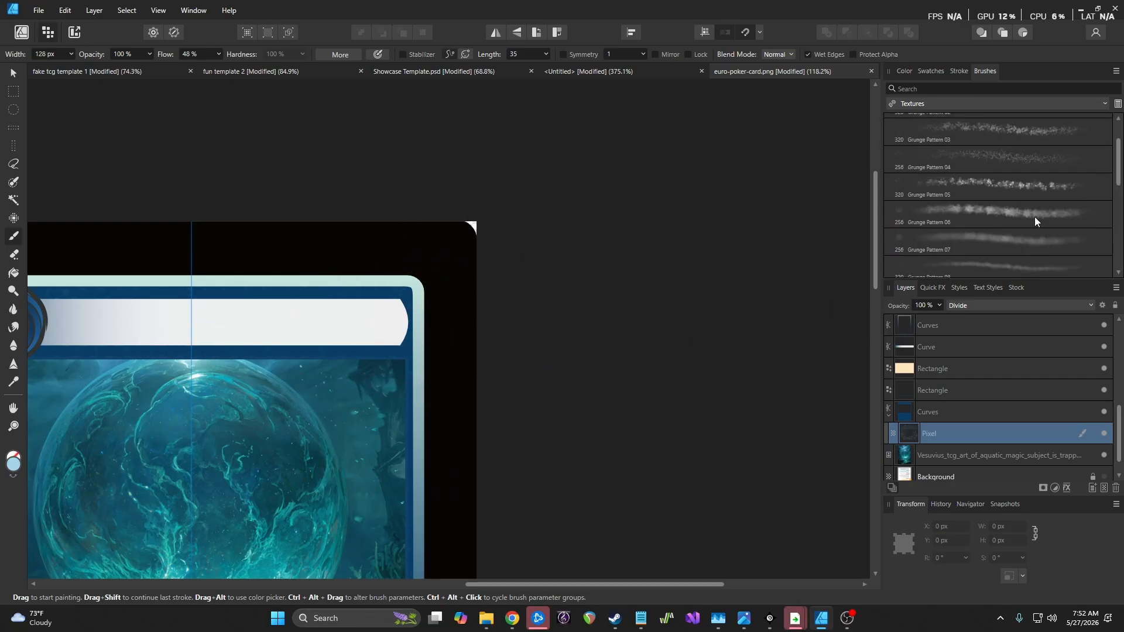
click(989, 125)
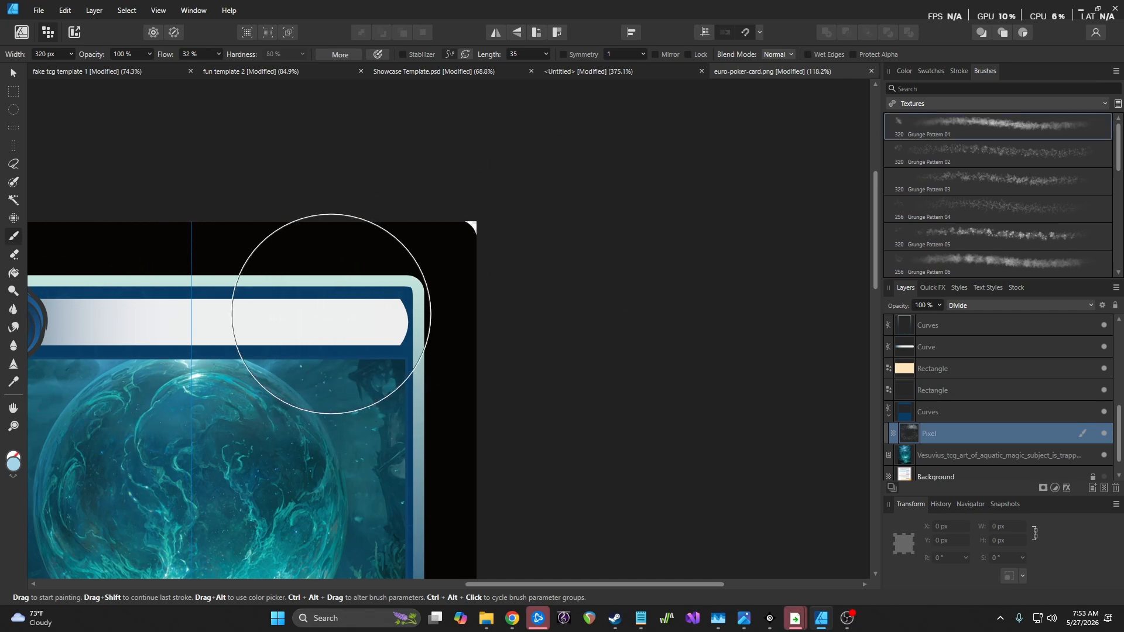
Zoom the canvas out to about 106% to view the whole card, then check the texture layer's blend modes
scroll(316, 316, down, 8)
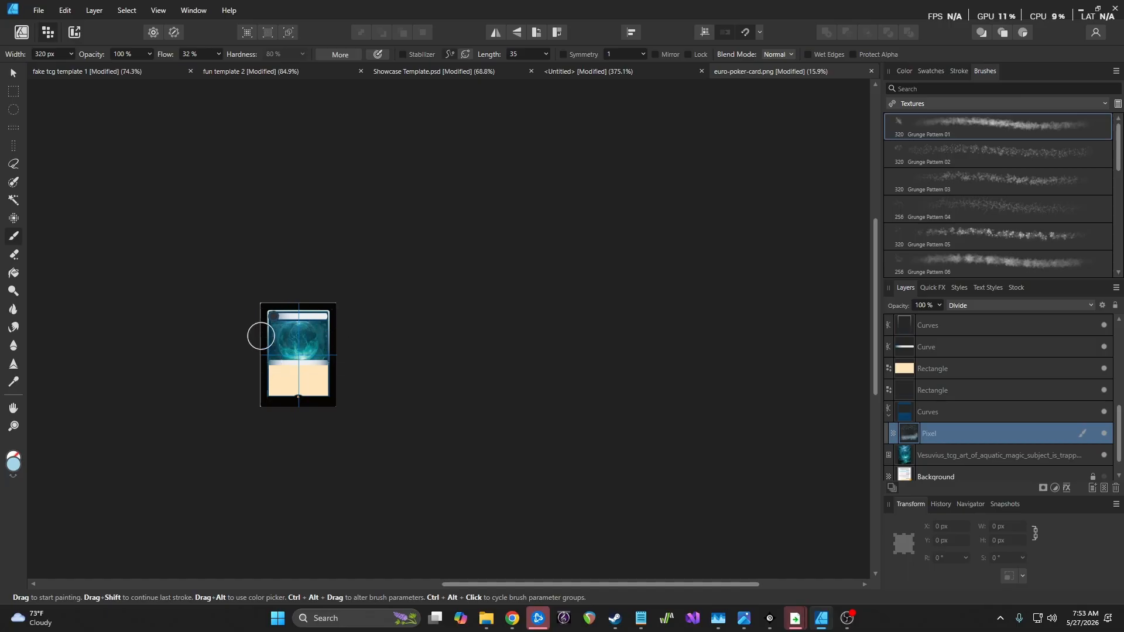
scroll(294, 322, up, 8)
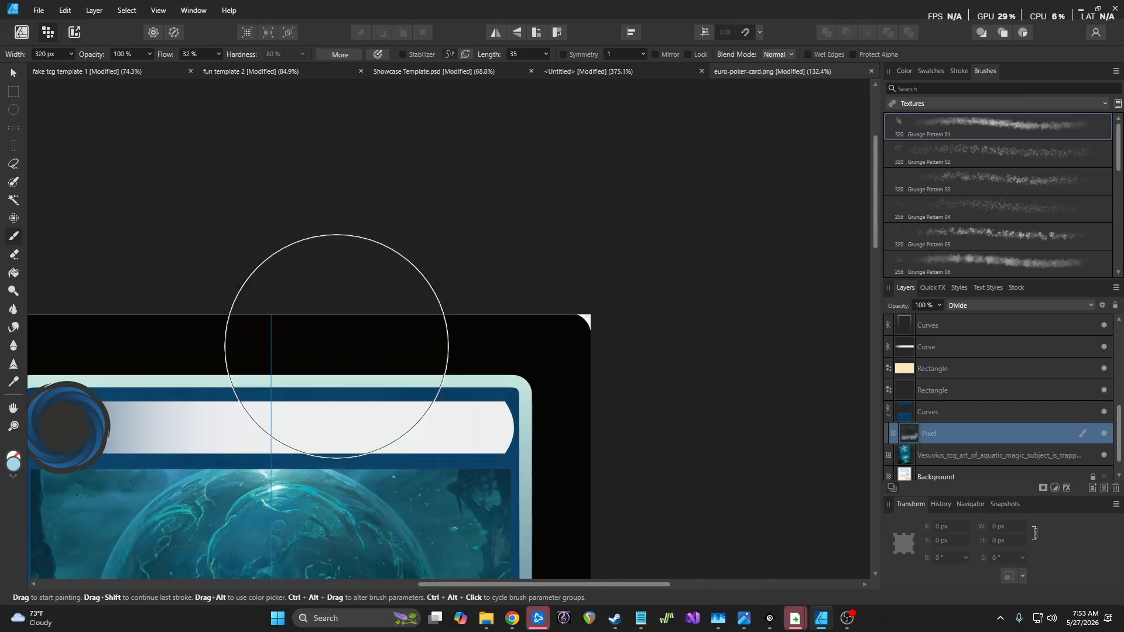
scroll(361, 369, up, 4)
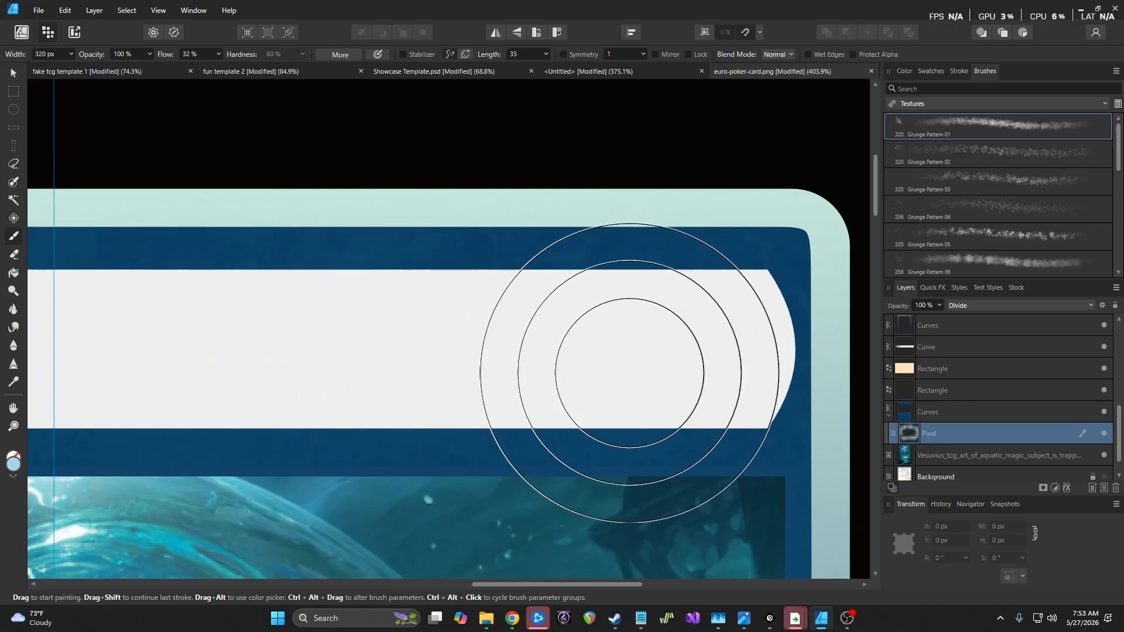
scroll(532, 248, down, 3)
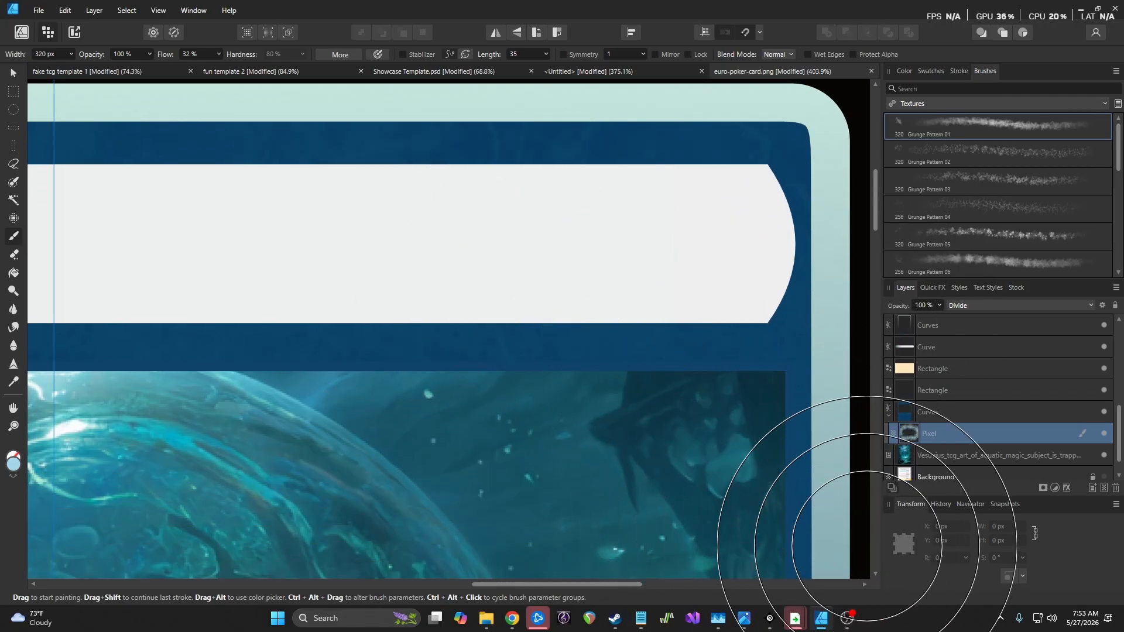
scroll(598, 339, down, 4)
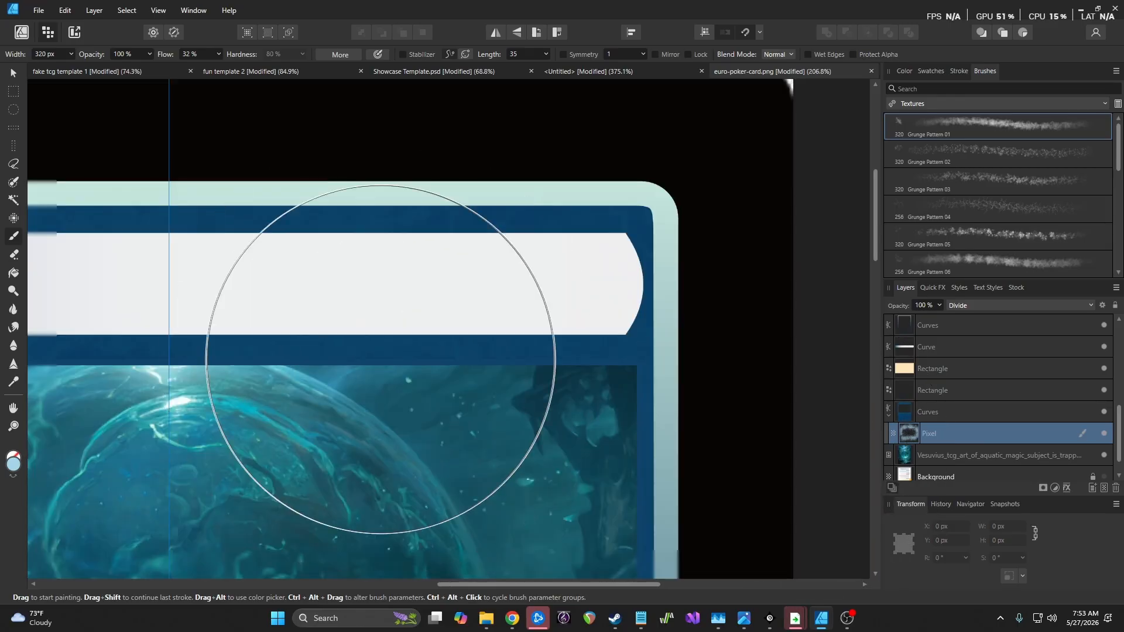
scroll(498, 404, down, 6)
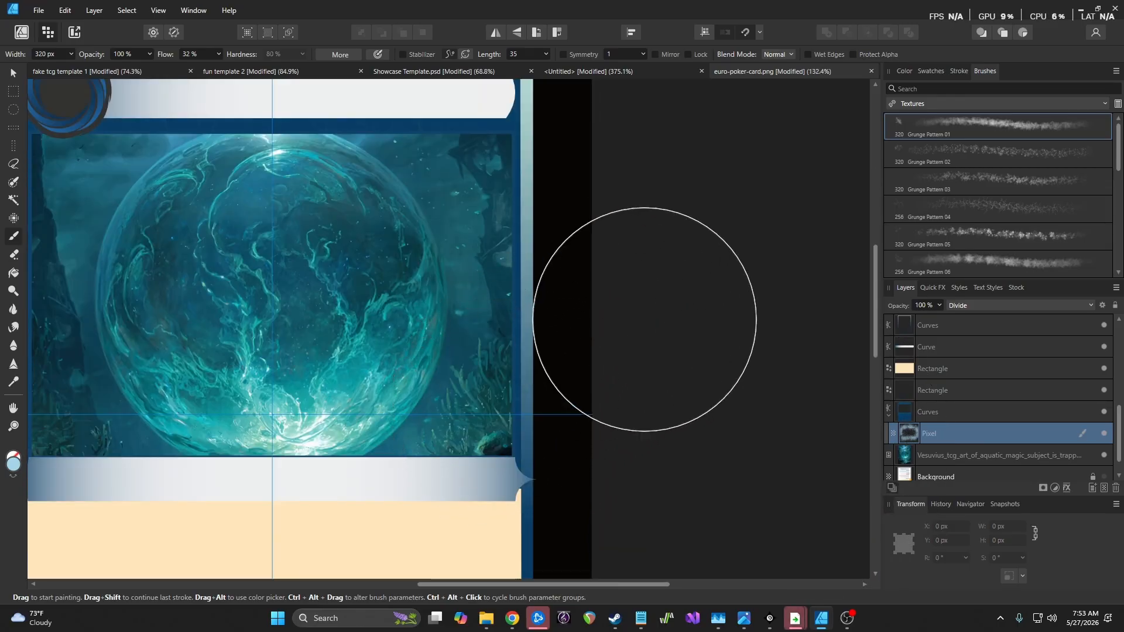
scroll(652, 351, down, 2)
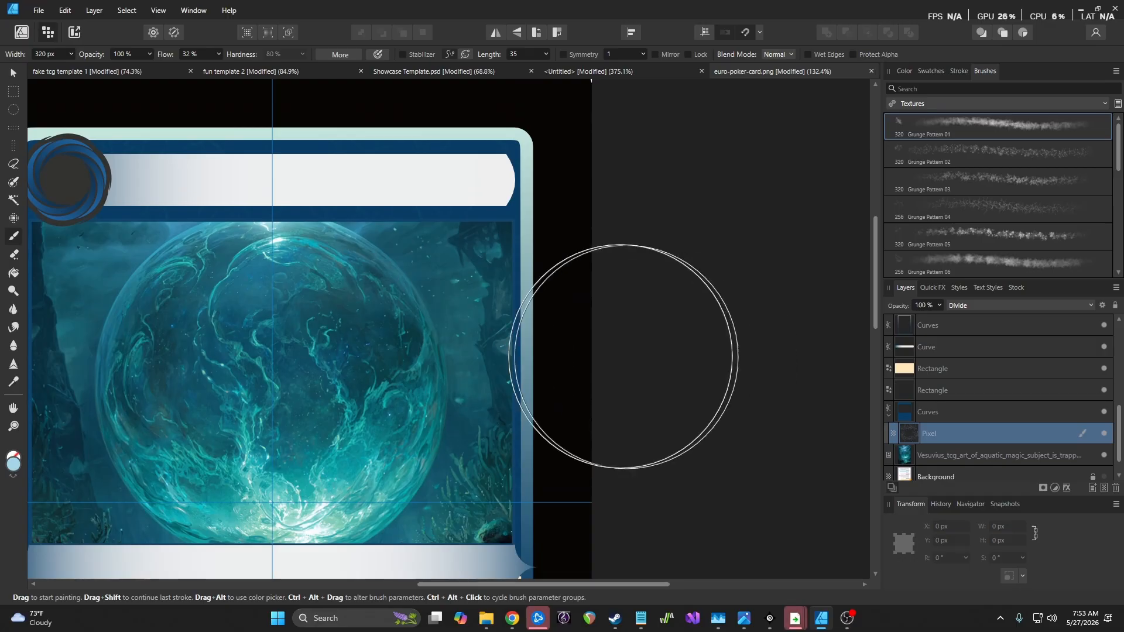
scroll(500, 334, down, 2)
scroll(389, 289, up, 3)
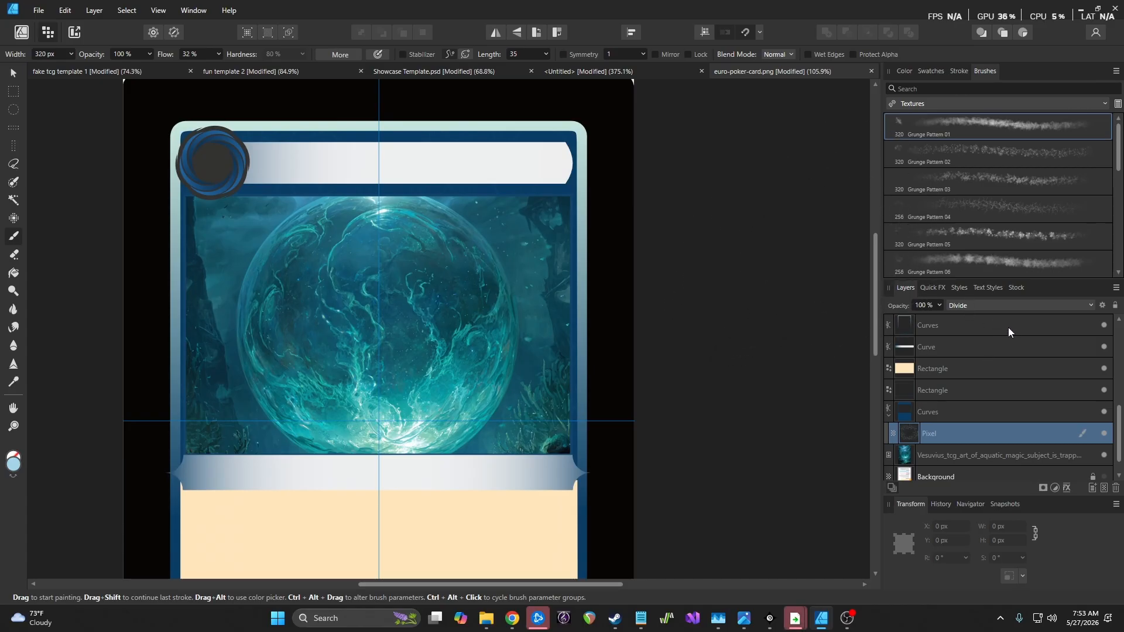
click(986, 304)
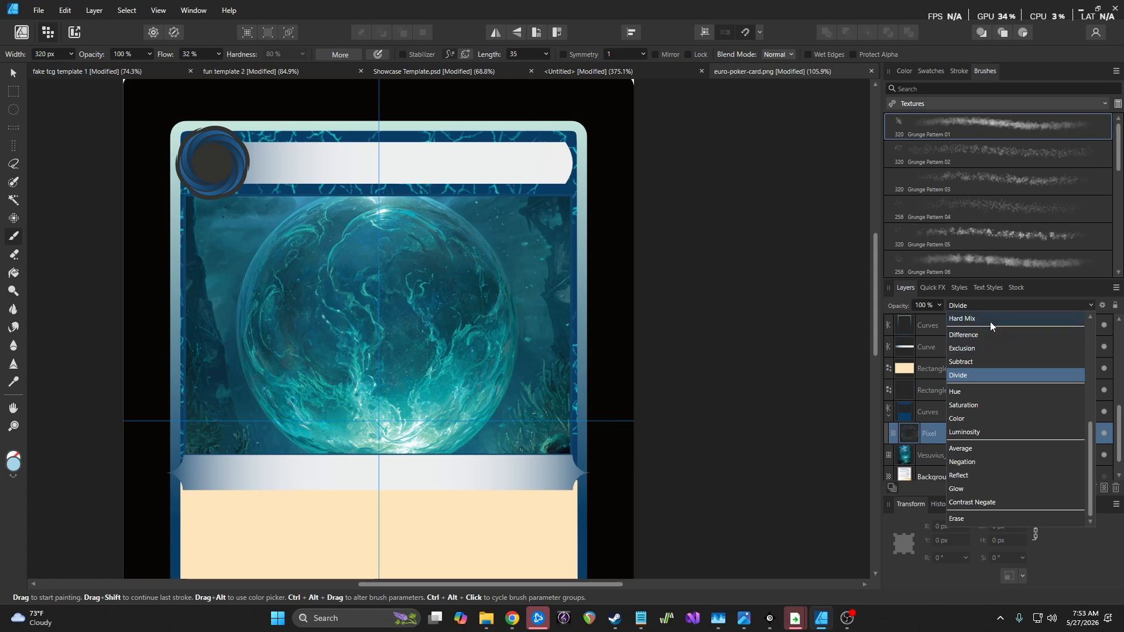
Switch the Pixel grunge layer to Soft Light blending and select the Grunge Pattern 06 brush
scroll(989, 321, up, 4)
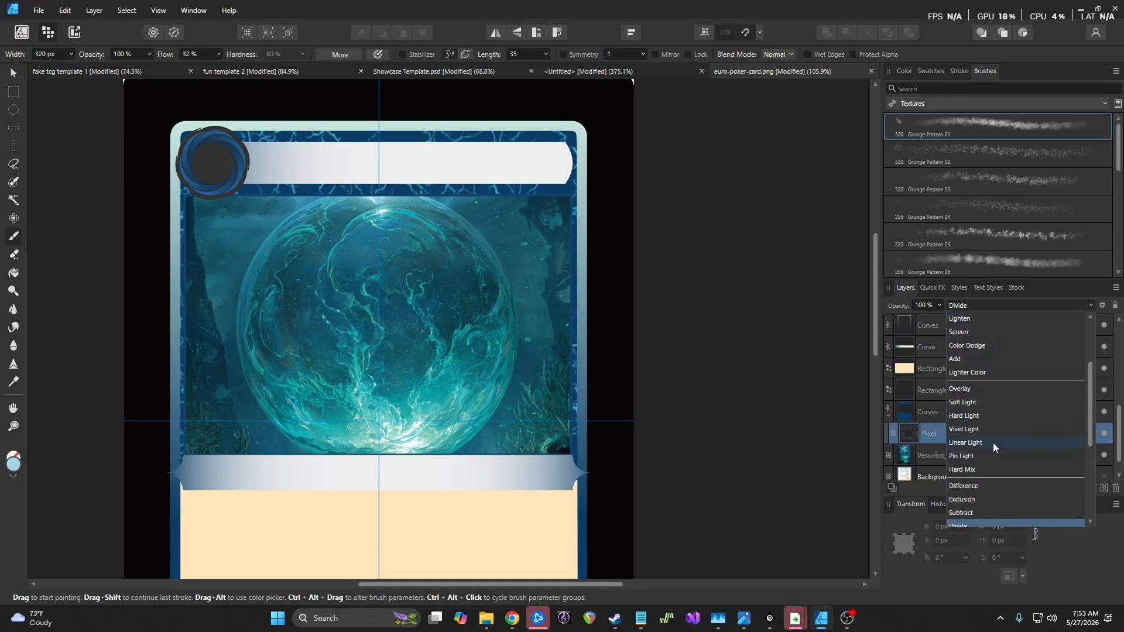
click(992, 402)
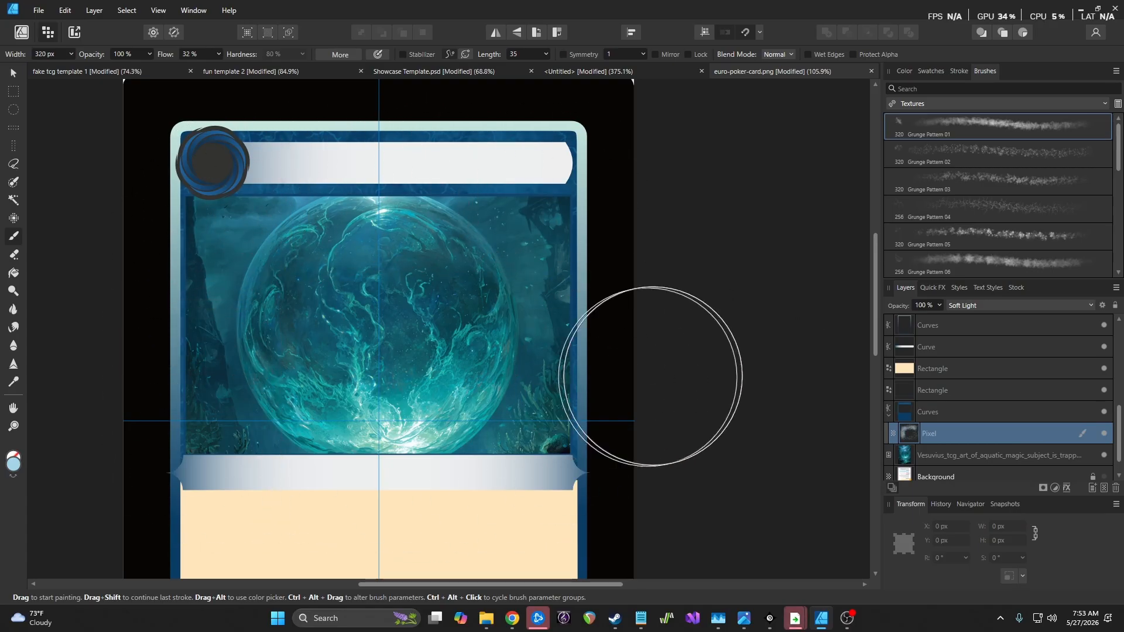
scroll(728, 345, down, 2)
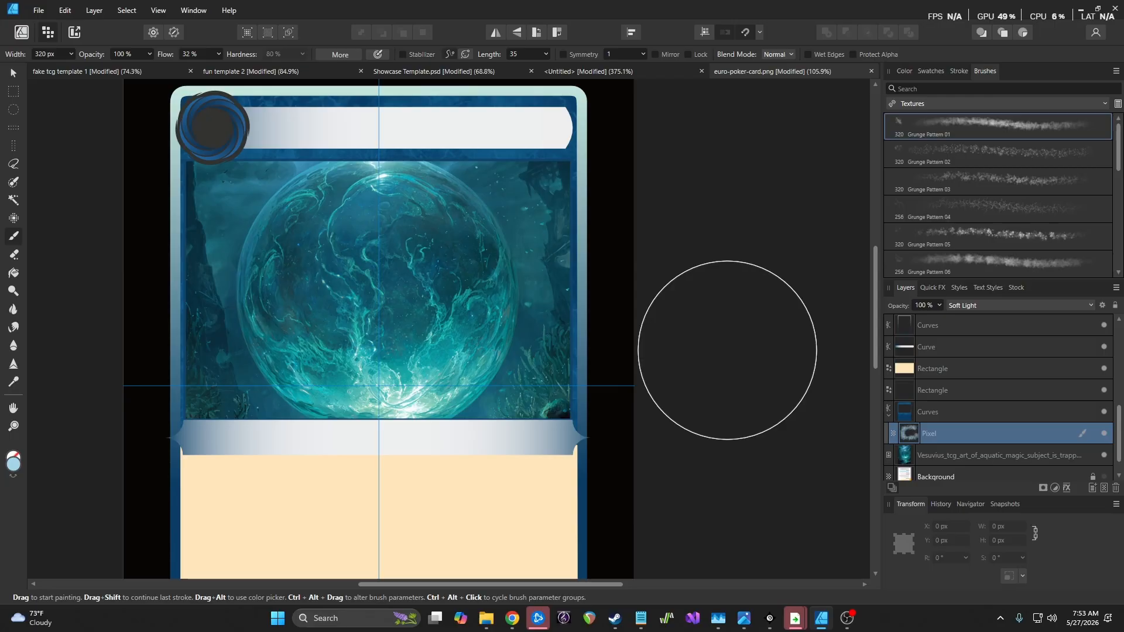
click(995, 272)
Add a new Pixel layer above the cream text-box rectangle, undoing a stray test stroke
scroll(959, 400, down, 1)
click(949, 351)
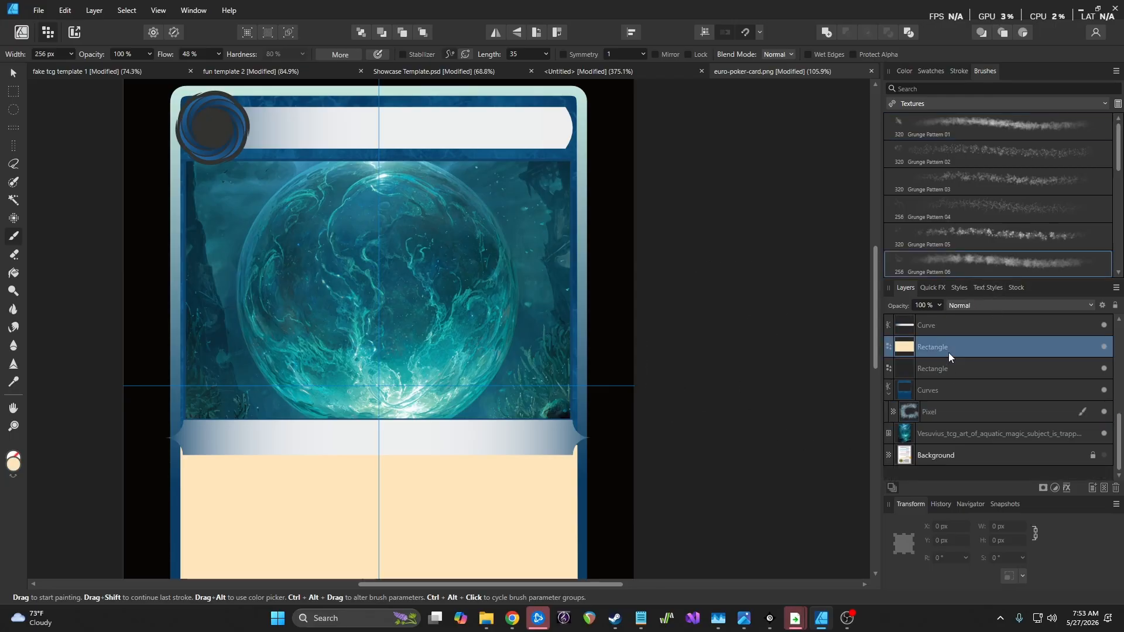
key(ctrl+shift+n)
mouse_move(359, 515)
mouse_down()
mouse_move(465, 516)
mouse_move(291, 509)
mouse_move(647, 484)
mouse_up()
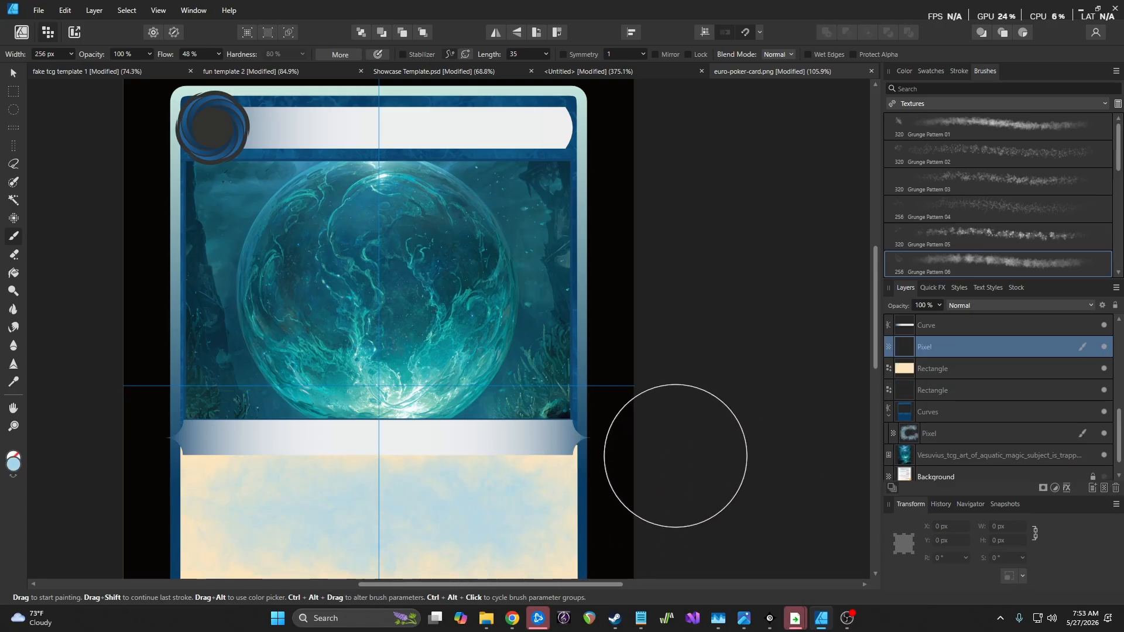
key(ctrl+z)
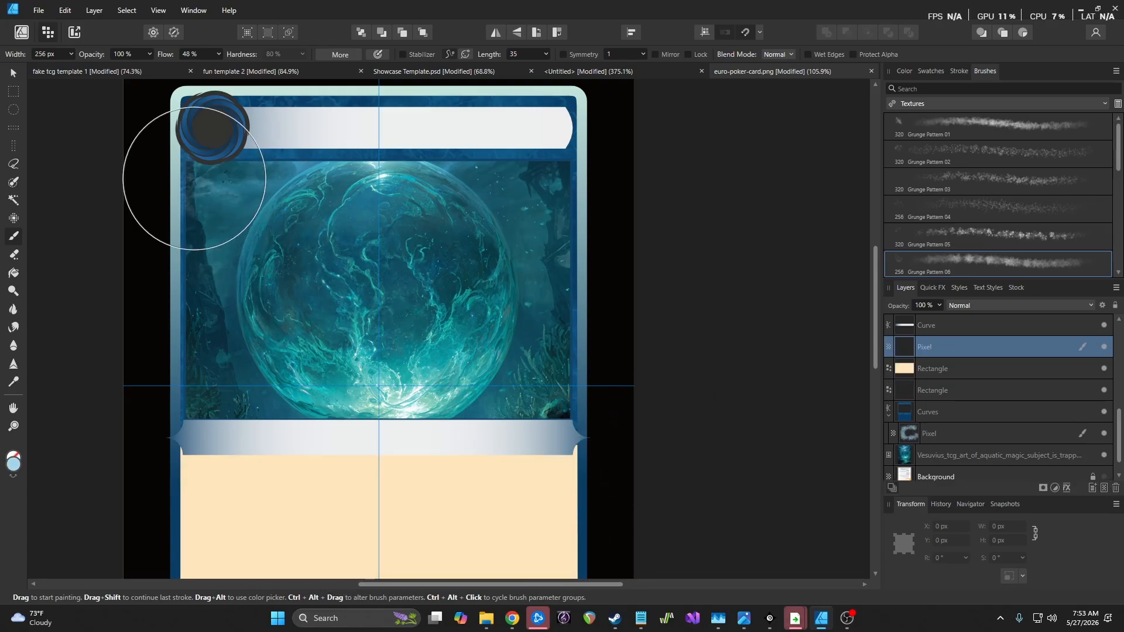
Enable brush pressure control and sample the text box's cream (R255 G230 B188) as paint colour
scroll(352, 279, down, 5)
scroll(353, 281, up, 6)
scroll(353, 281, down, 7)
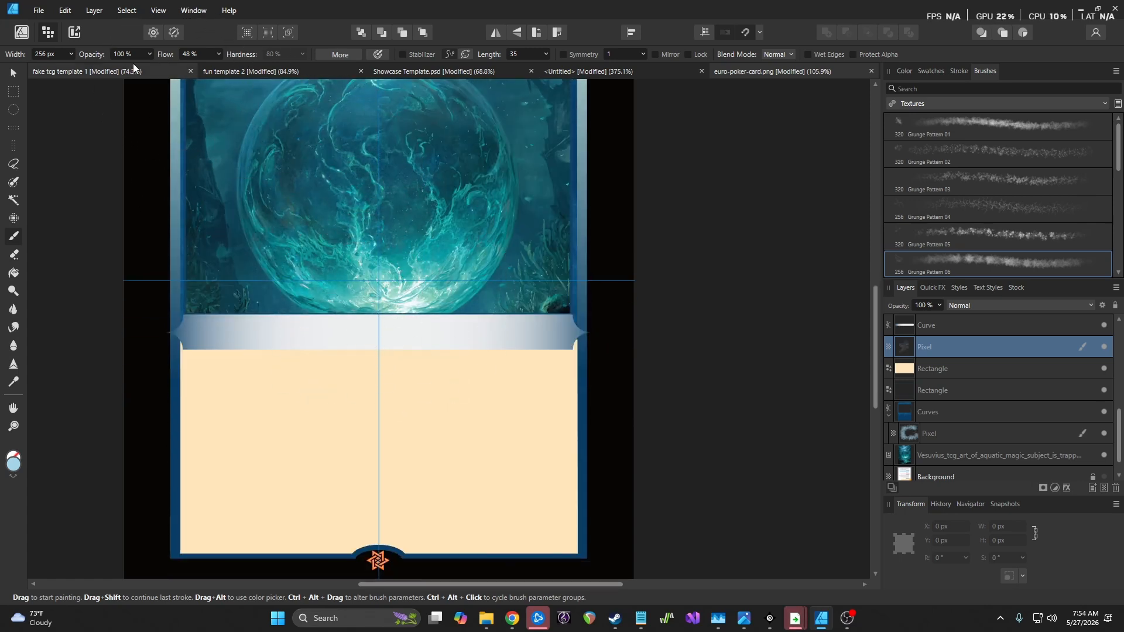
click(377, 54)
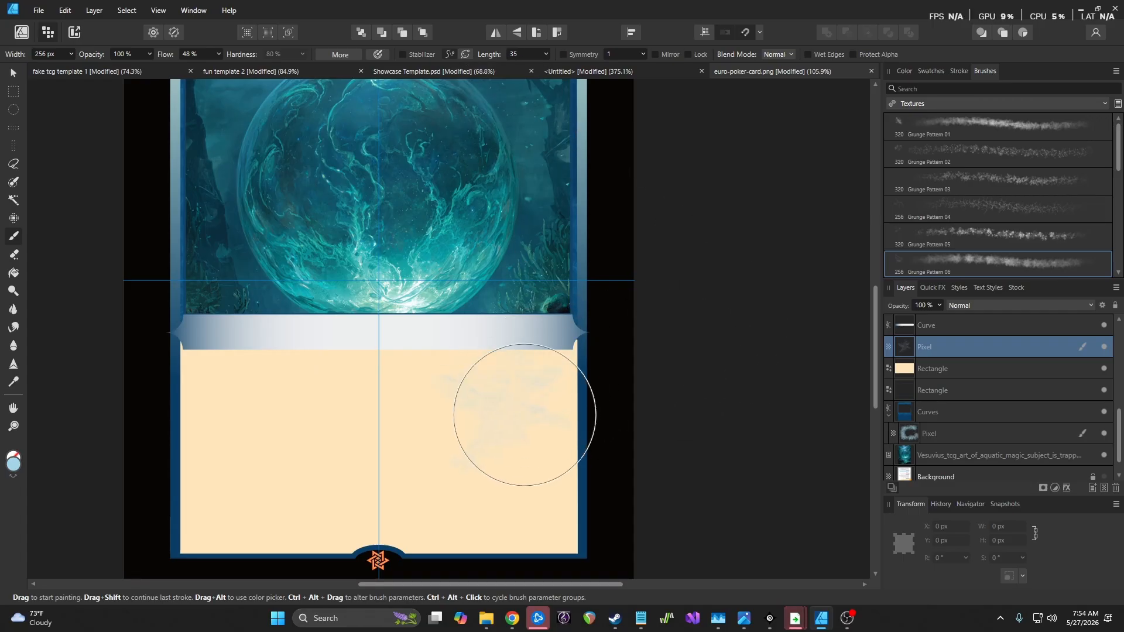
click(18, 468)
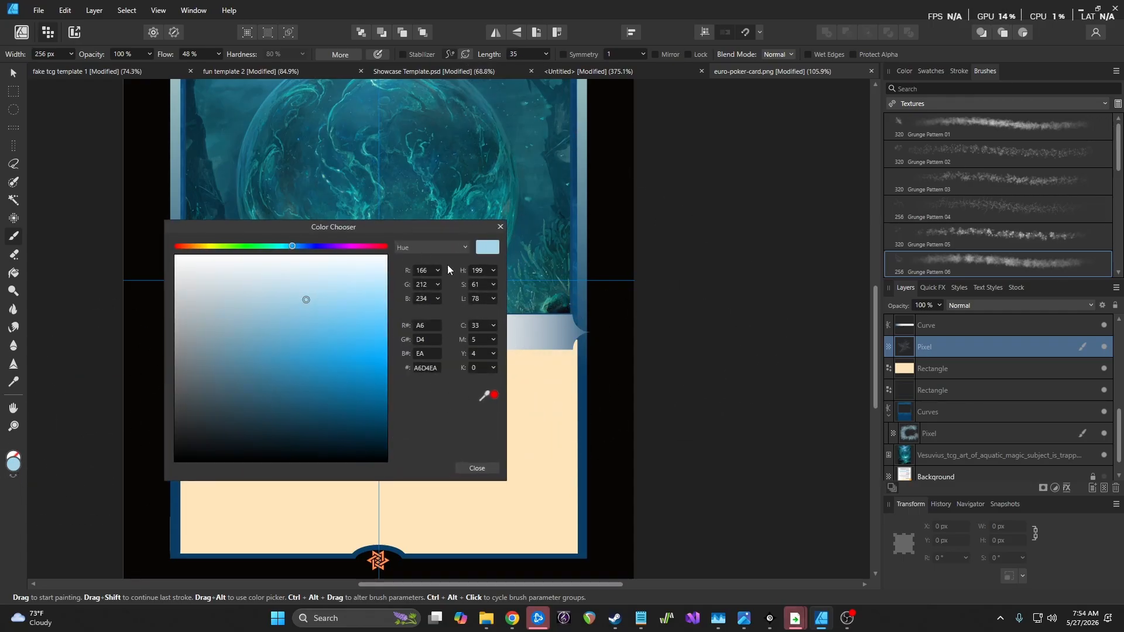
drag(480, 396, 501, 518)
click(482, 472)
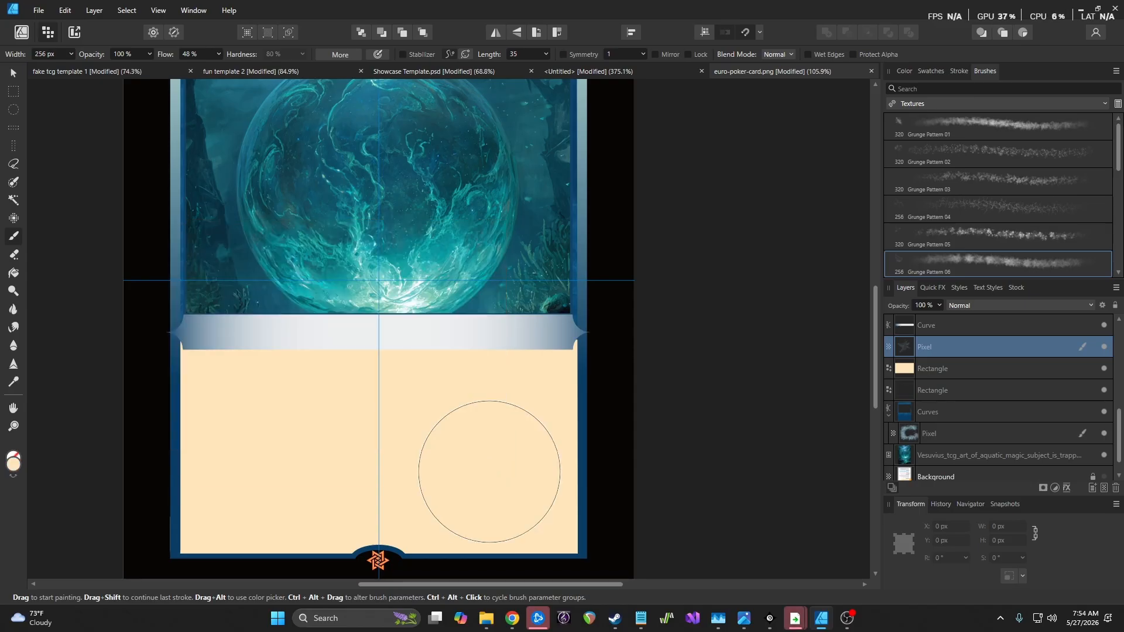
click(13, 466)
Switch the paint colour to FEDBA1 and brush orange grunge over the text box, redoing strokes
click(383, 294)
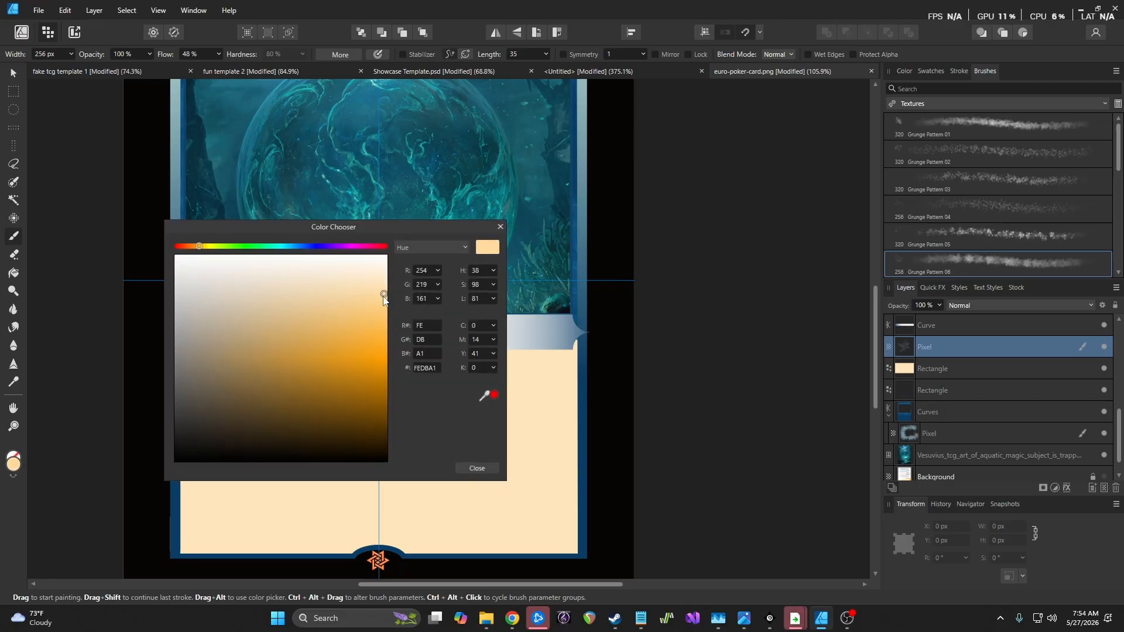
click(477, 468)
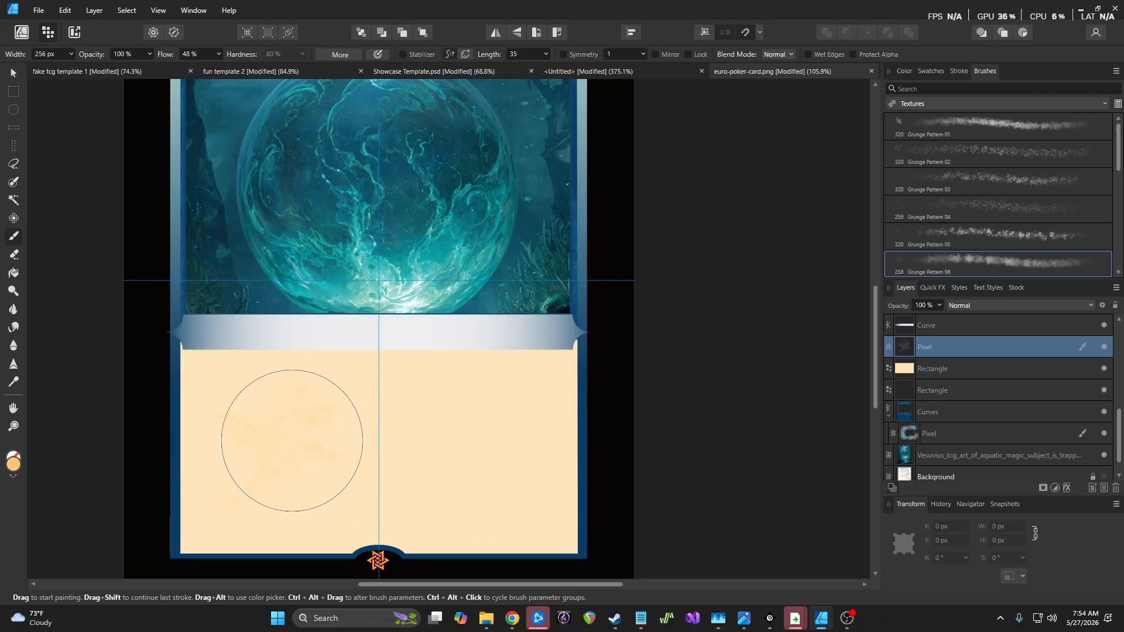
mouse_move(226, 400)
mouse_down()
mouse_move(210, 378)
mouse_move(514, 396)
mouse_move(540, 411)
mouse_move(352, 444)
mouse_move(222, 484)
mouse_move(392, 538)
mouse_move(569, 538)
mouse_move(627, 521)
mouse_move(544, 481)
mouse_move(725, 437)
mouse_up()
key(ctrl+z)
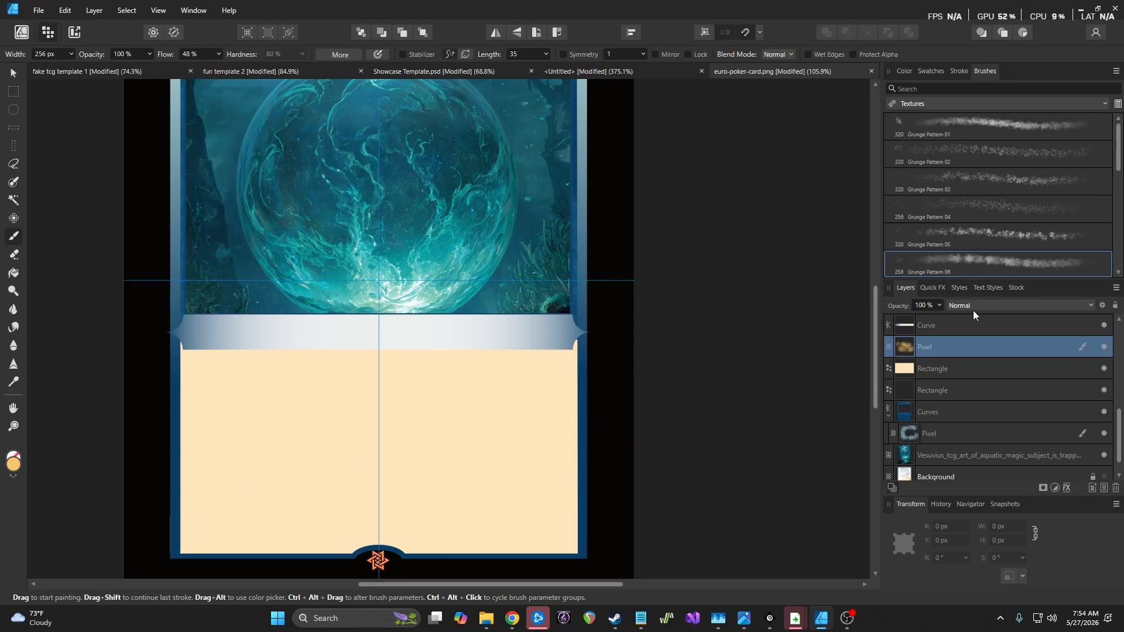
mouse_move(195, 371)
mouse_down()
mouse_move(514, 372)
mouse_move(176, 421)
mouse_move(602, 499)
mouse_move(217, 537)
mouse_up()
key(ctrl+z)
mouse_move(183, 402)
mouse_down()
mouse_move(423, 374)
mouse_move(231, 527)
mouse_move(527, 527)
mouse_up()
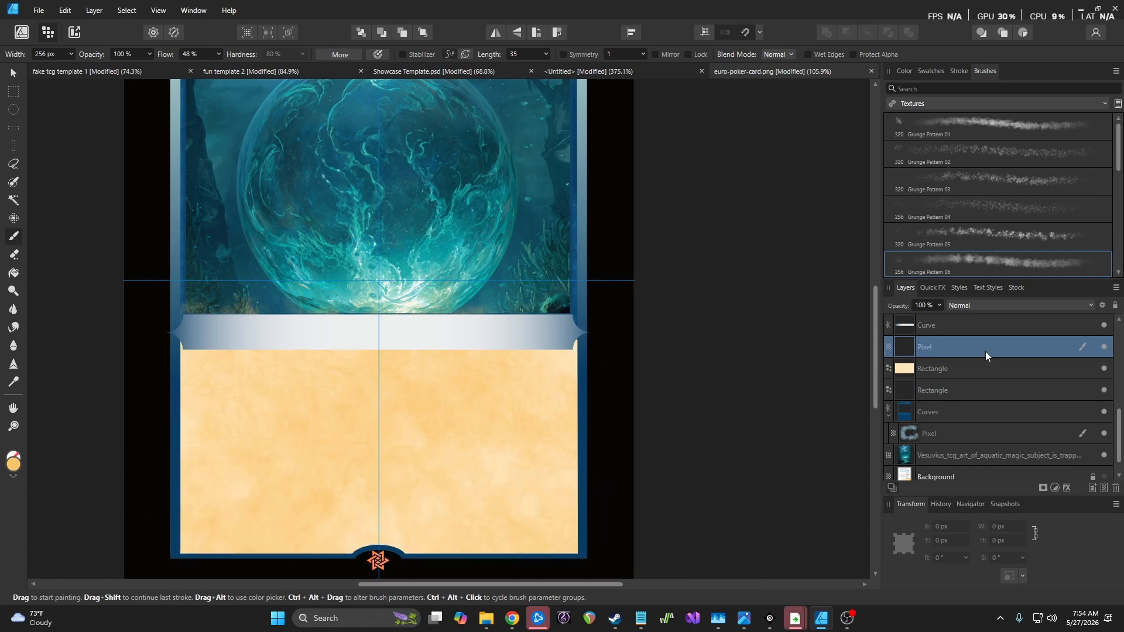
Set the parchment texture Pixel layer's blend mode to Multiply
click(980, 305)
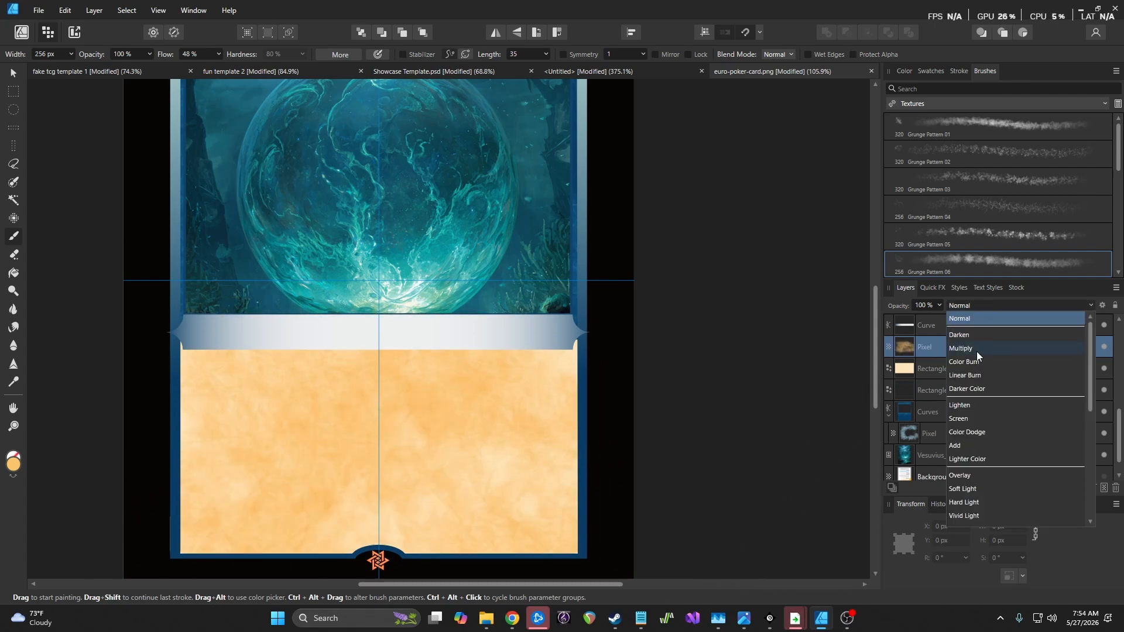
scroll(986, 350, down, 2)
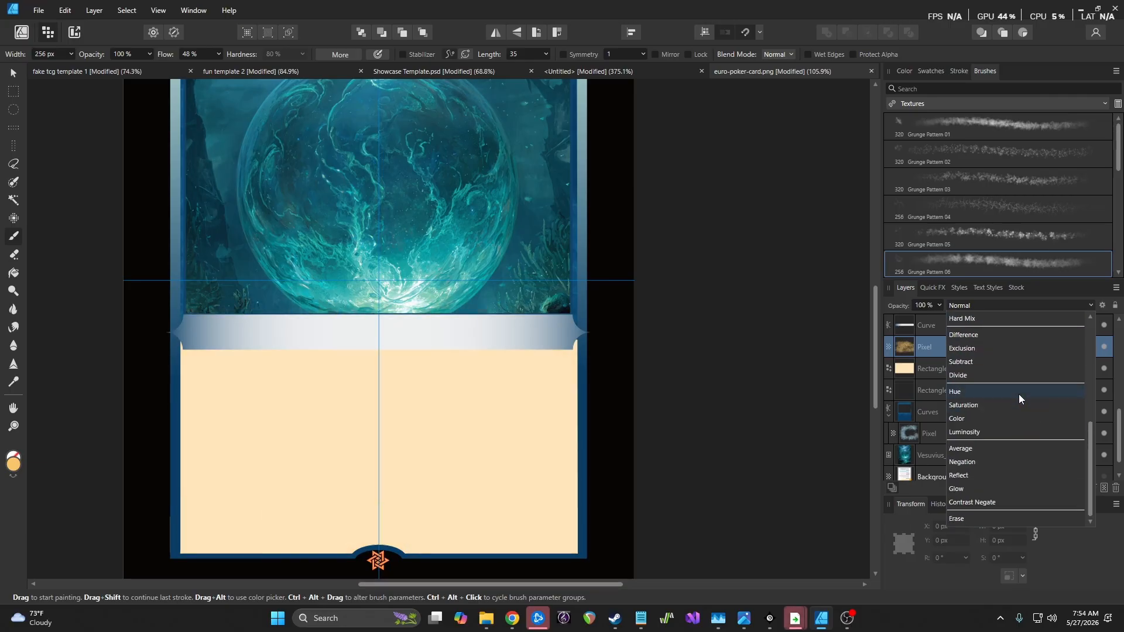
scroll(1017, 392, down, 3)
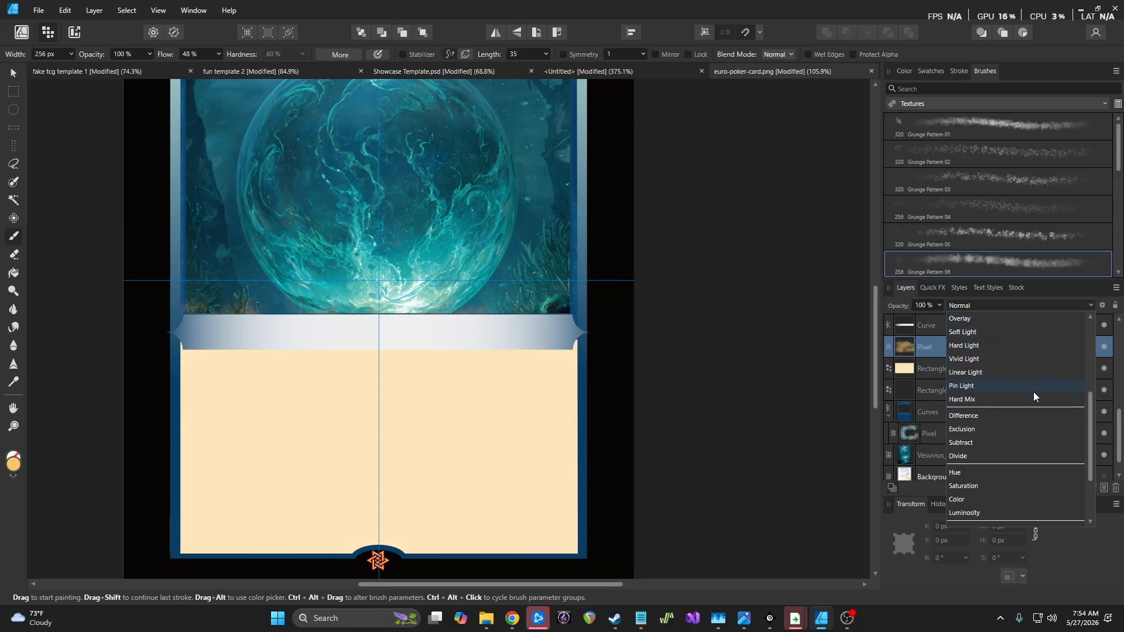
scroll(1030, 395, down, 1)
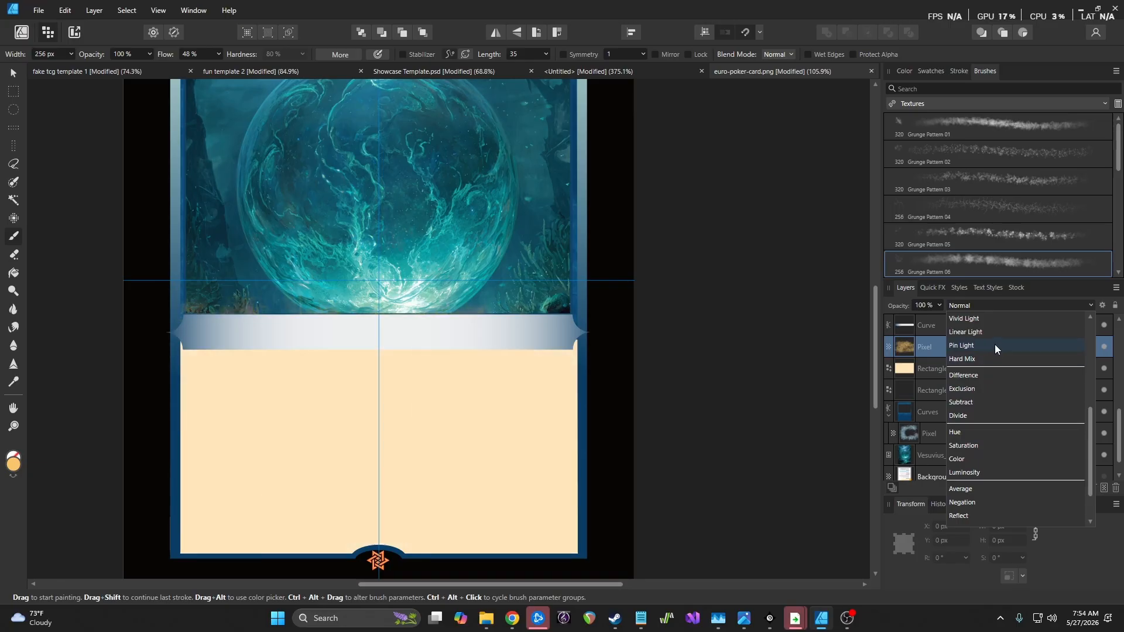
scroll(993, 421, down, 1)
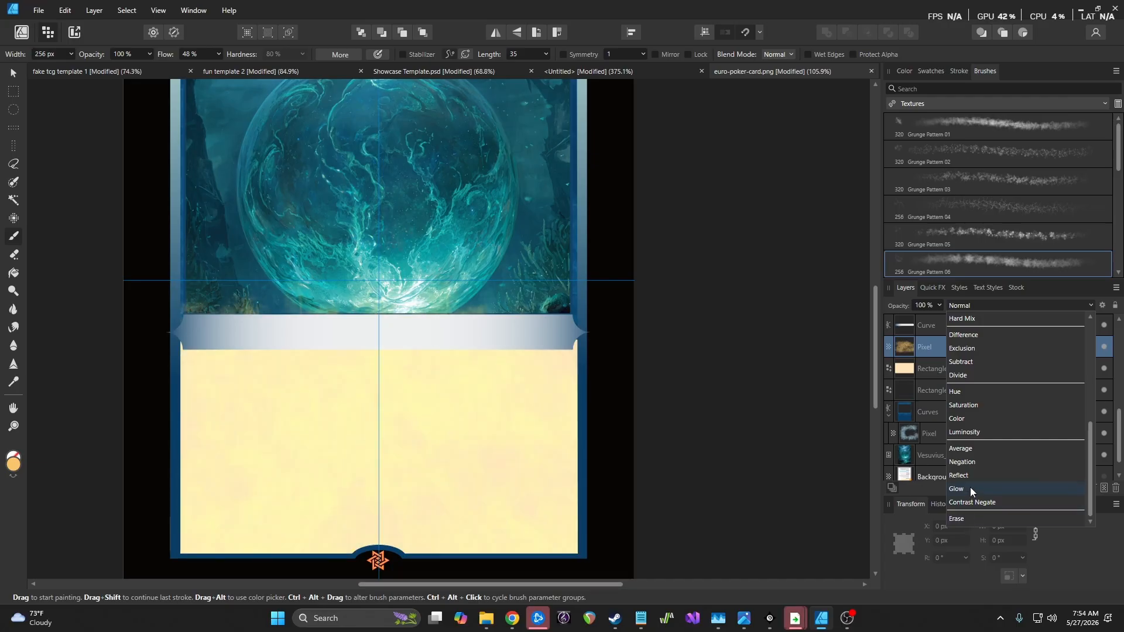
scroll(978, 430, up, 5)
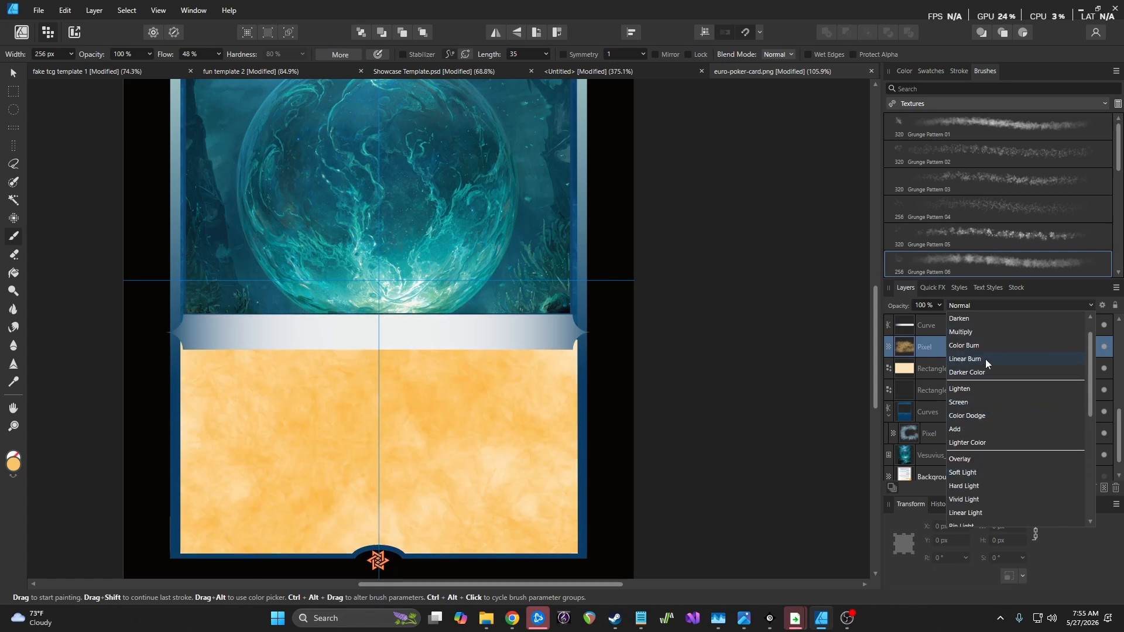
click(977, 333)
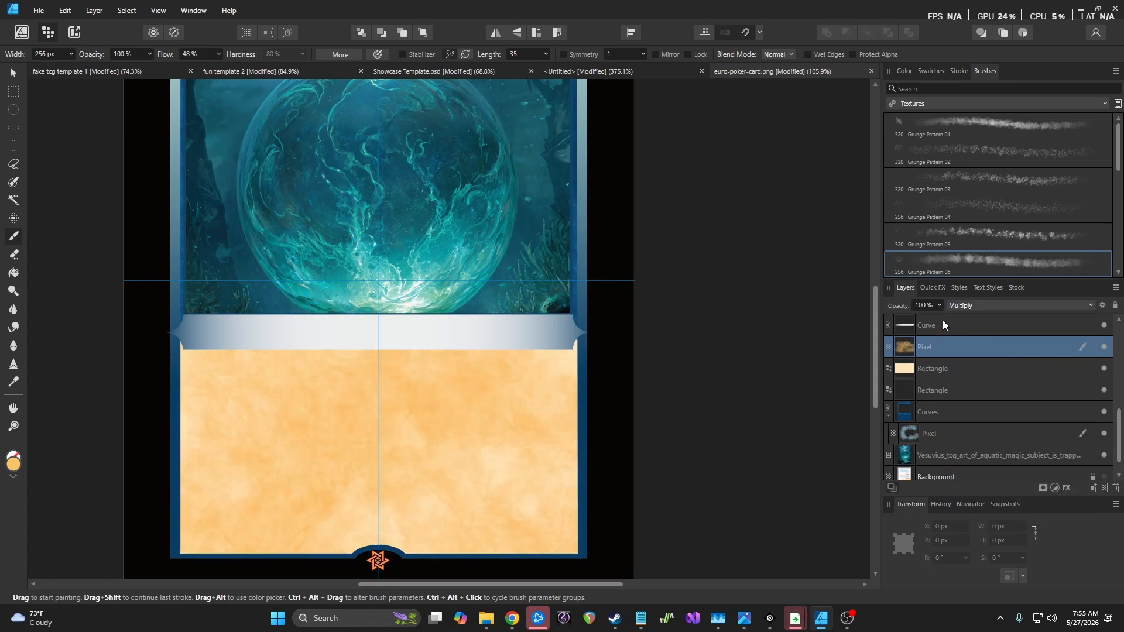
Lower the texture's opacity to 75% and clip it inside the cream rectangle
click(940, 305)
mouse_move(940, 319)
mouse_down()
mouse_move(891, 321)
mouse_move(920, 323)
mouse_up()
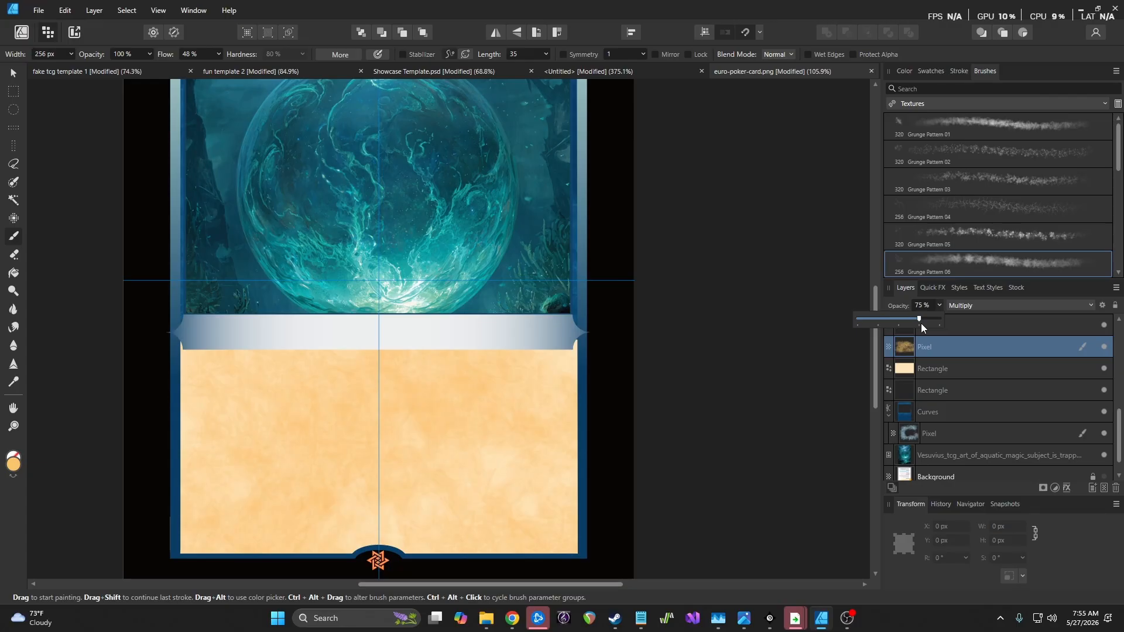
click(941, 351)
mouse_move(942, 368)
mouse_down()
mouse_move(964, 361)
mouse_move(937, 368)
mouse_up()
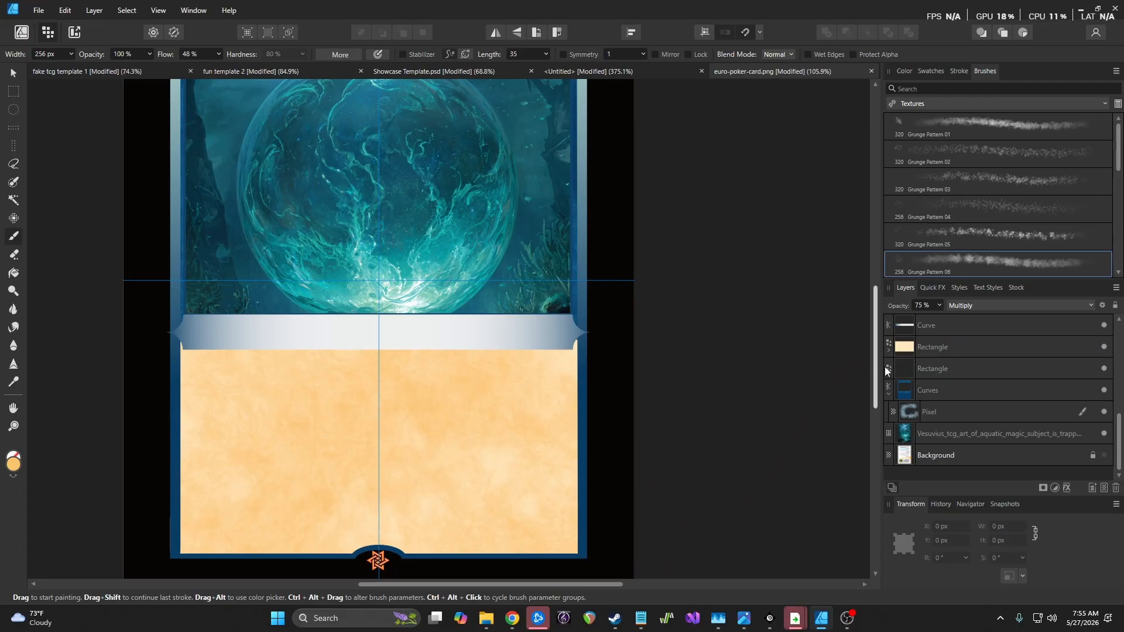
click(984, 305)
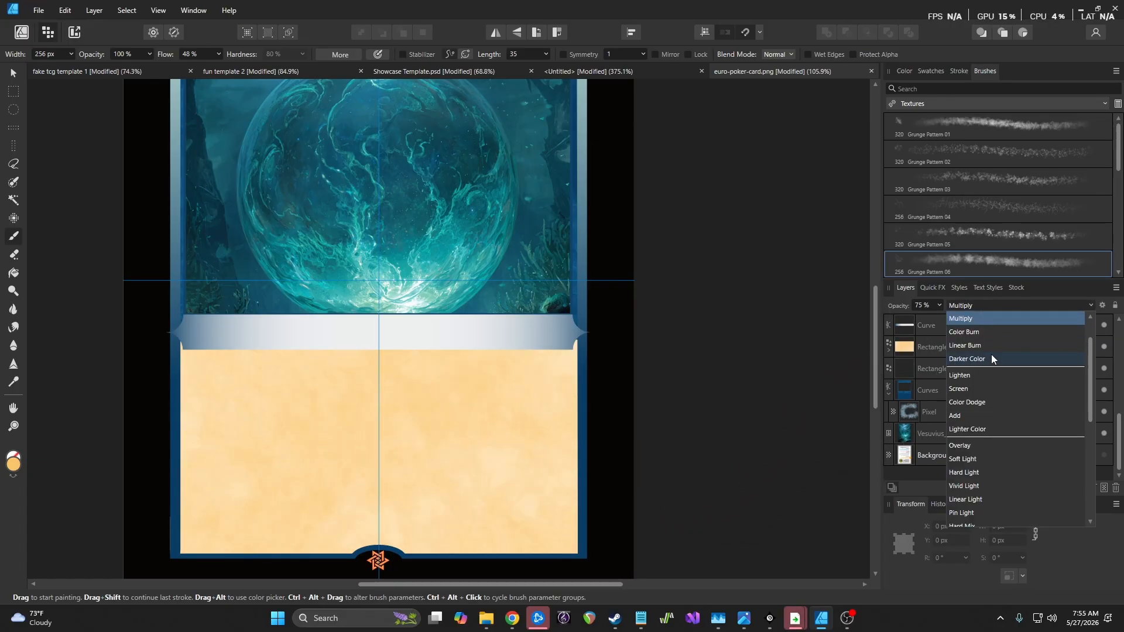
click(992, 358)
click(940, 306)
drag(938, 317, 966, 321)
scroll(666, 363, down, 6)
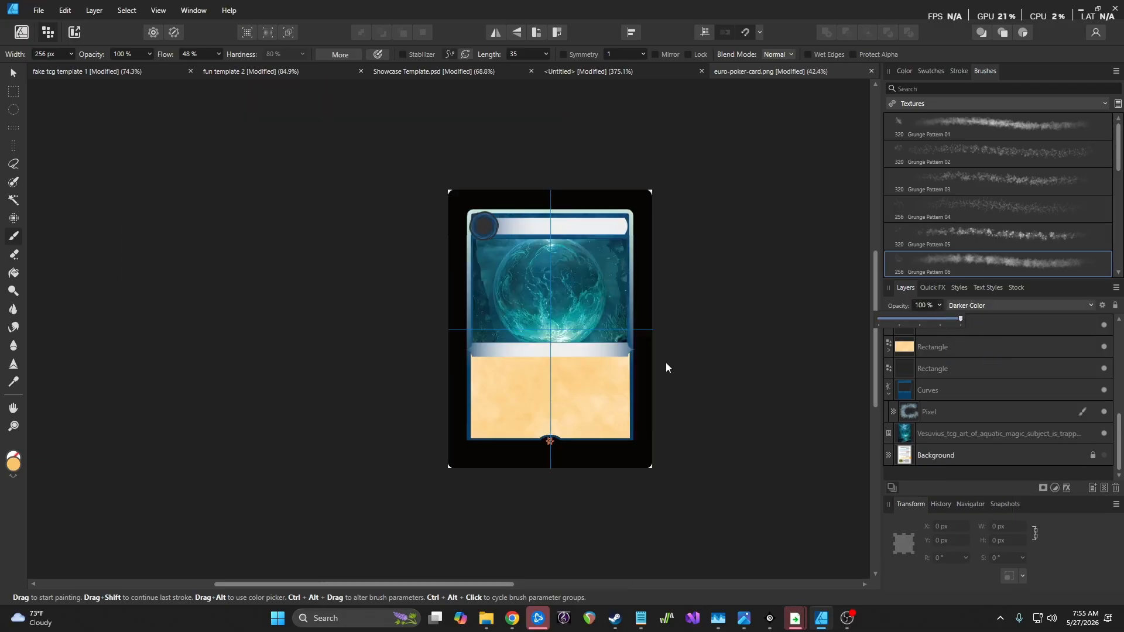
scroll(693, 362, up, 4)
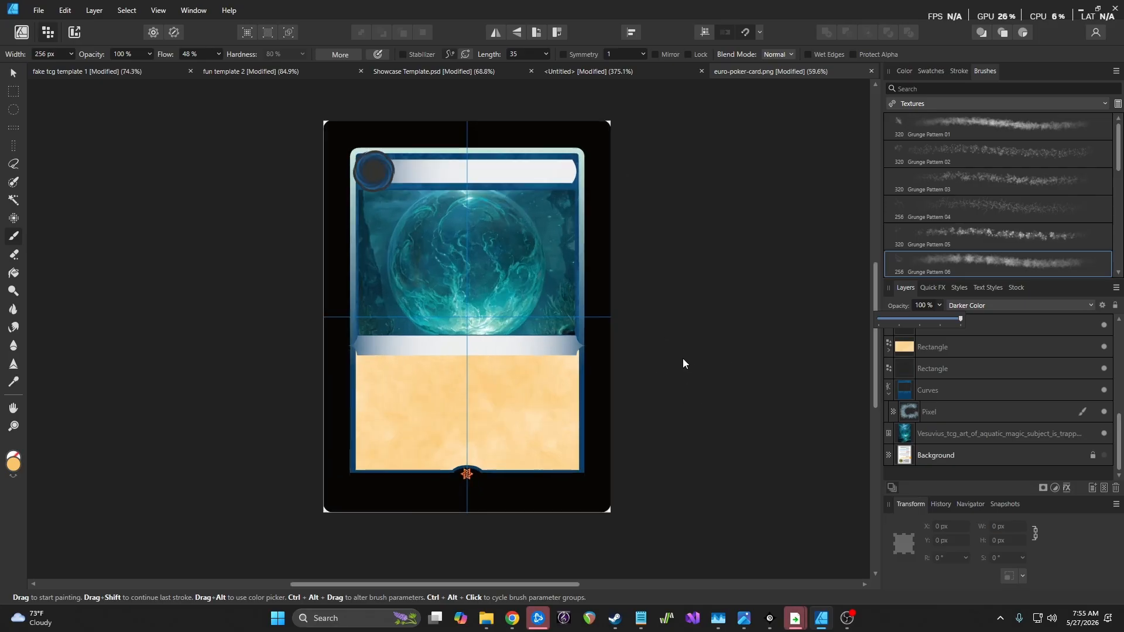
scroll(495, 314, up, 2)
scroll(493, 323, down, 4)
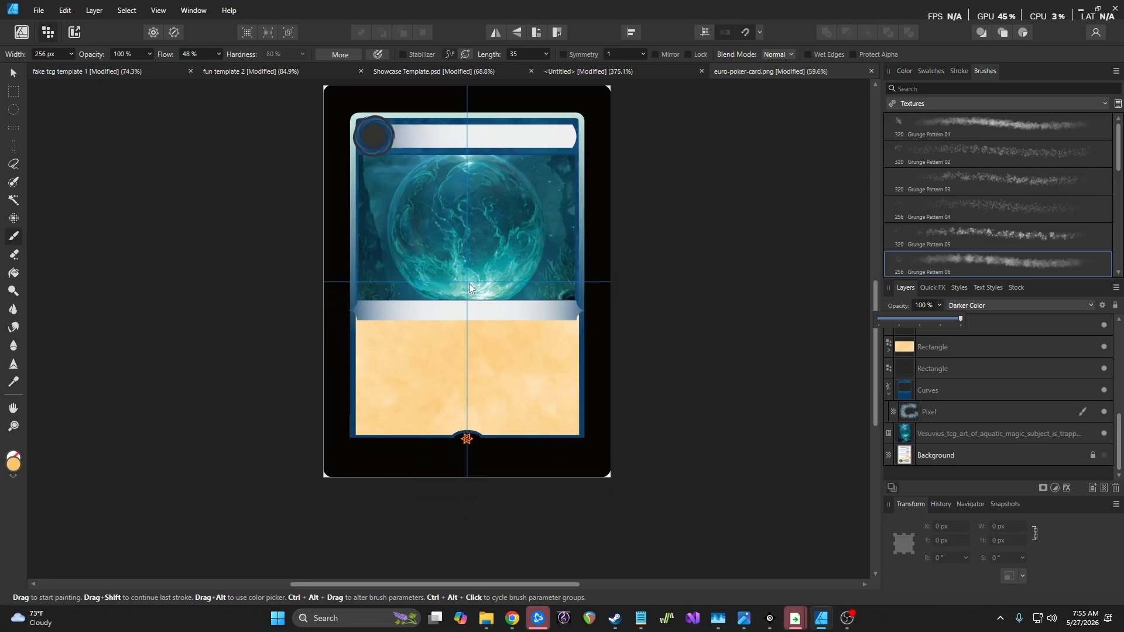
scroll(469, 282, down, 6)
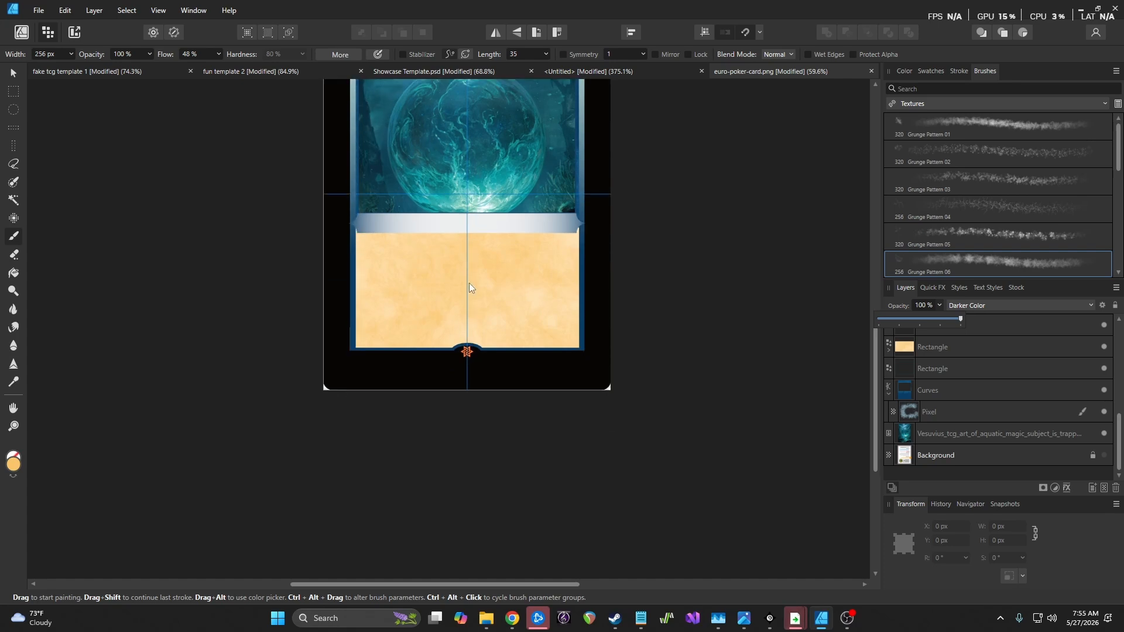
scroll(469, 282, up, 6)
scroll(479, 324, up, 2)
scroll(459, 364, down, 3)
scroll(395, 381, up, 12)
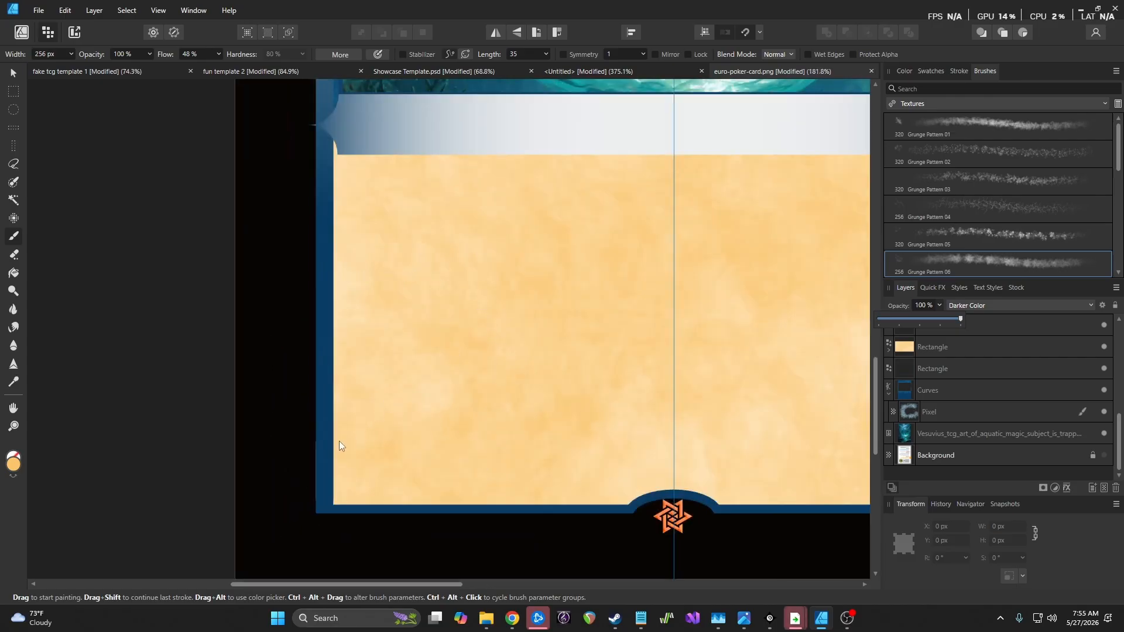
scroll(352, 460, down, 10)
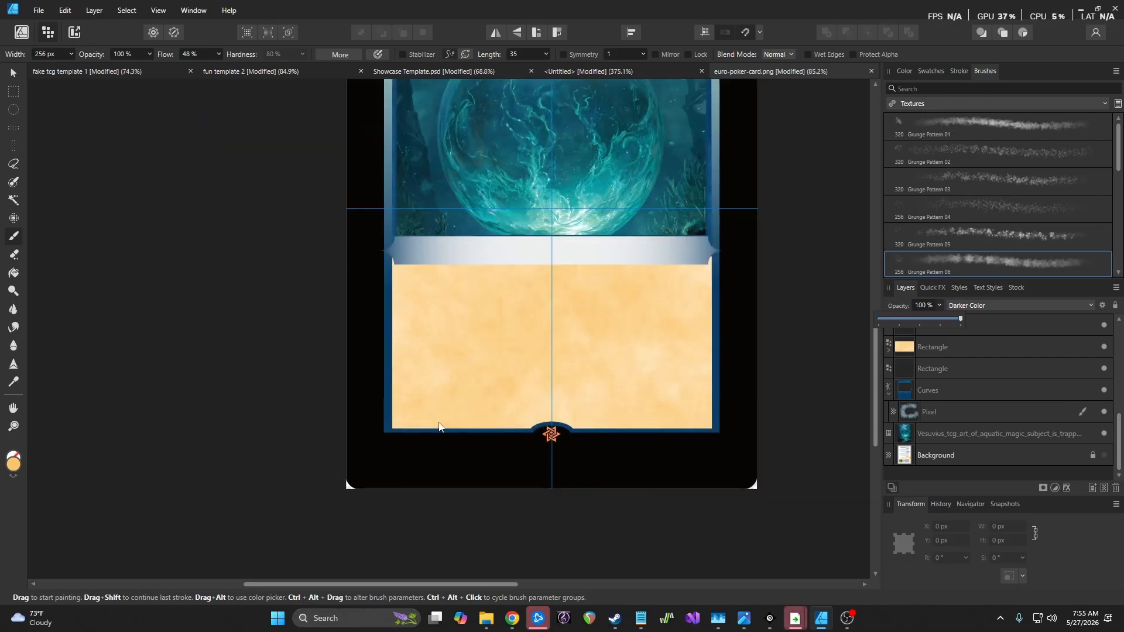
scroll(580, 325, up, 5)
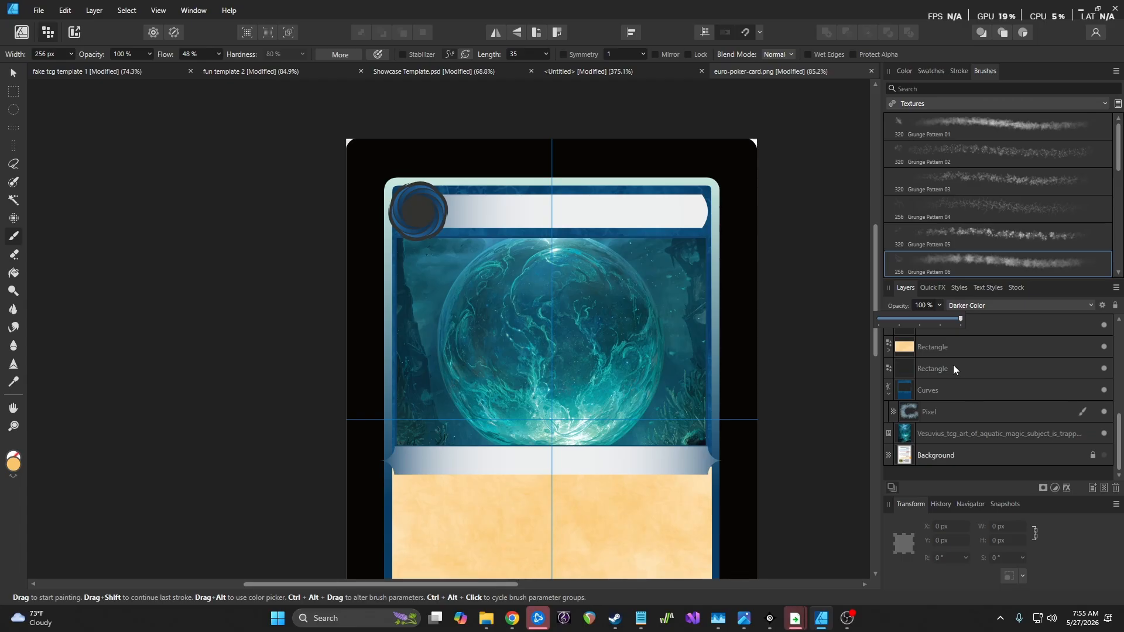
In the Designer persona, recolour the art-window rectangle's outline to pale grey-blue C23 M13 Y11 K0
click(52, 34)
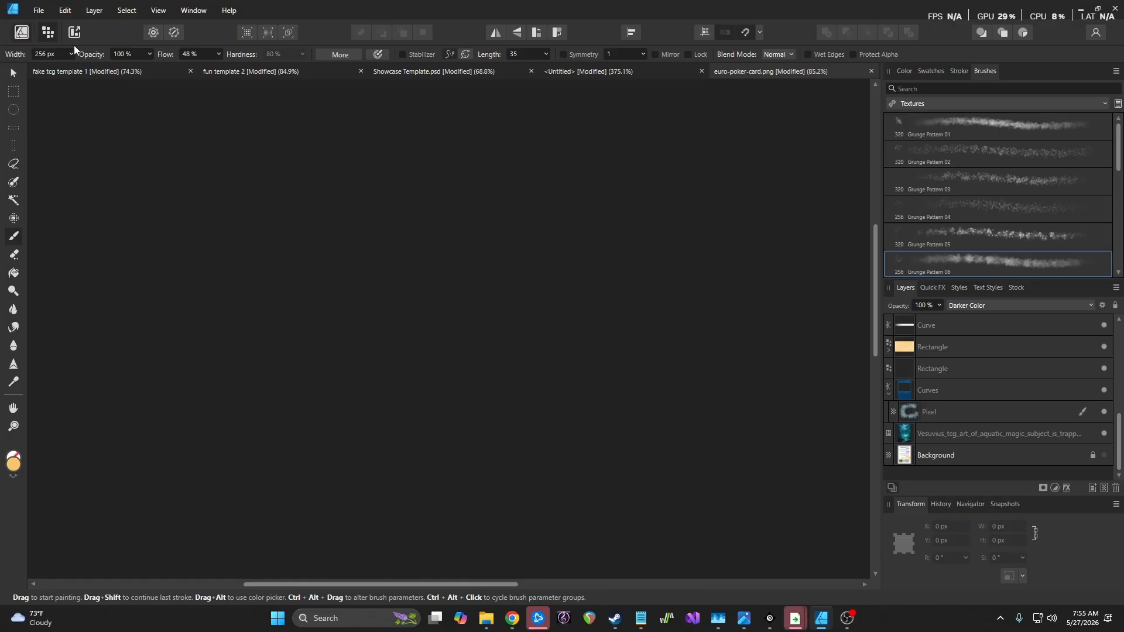
click(1062, 366)
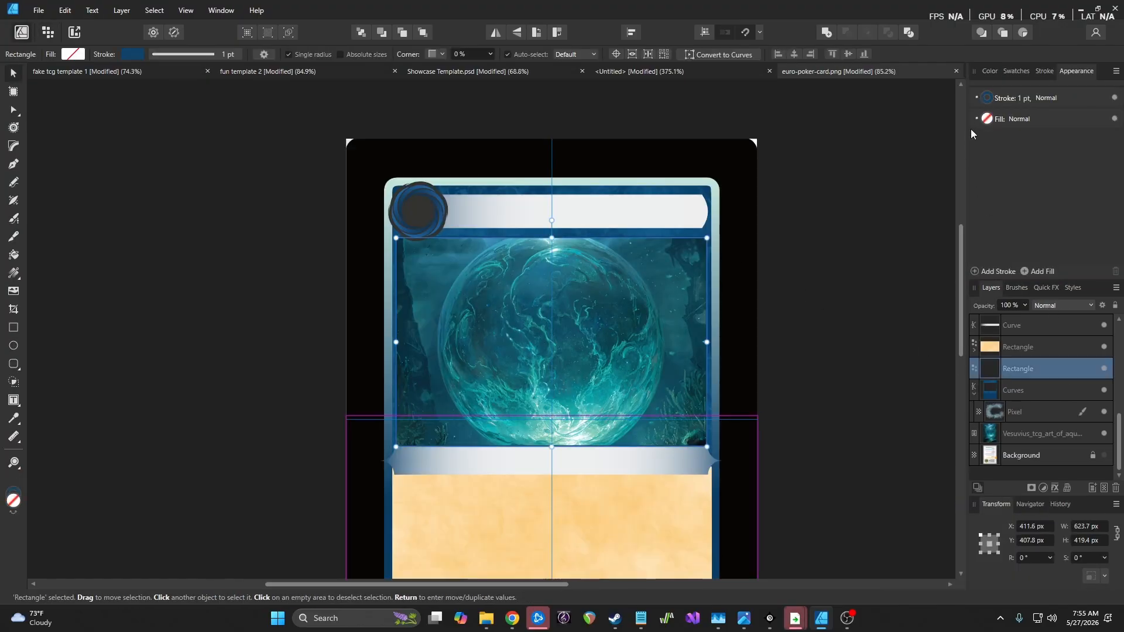
click(990, 98)
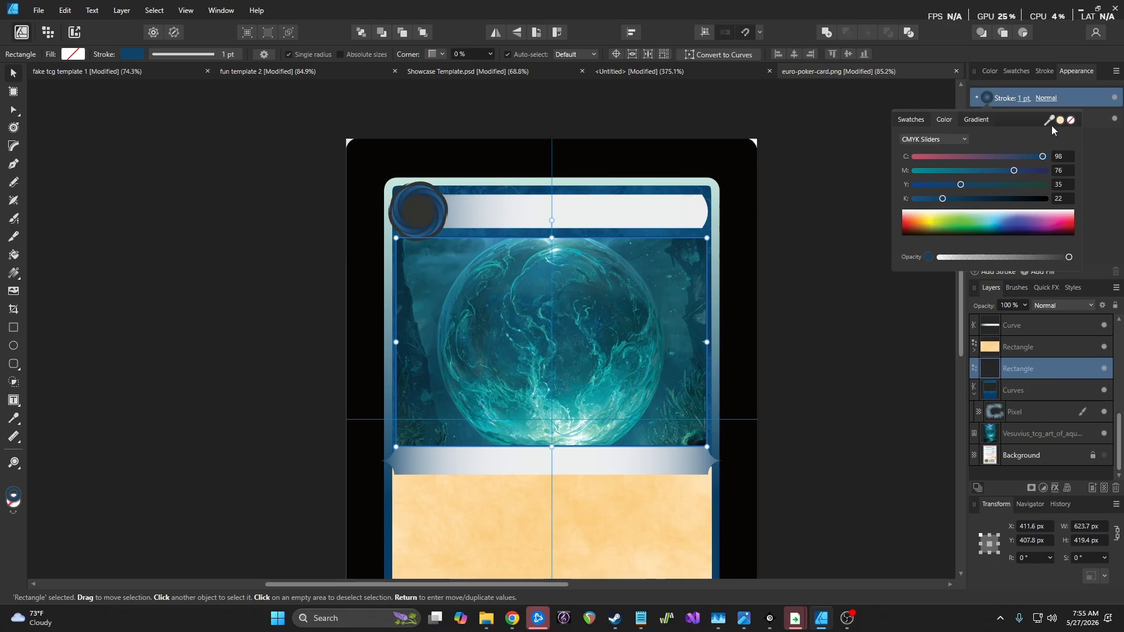
drag(1049, 121, 470, 205)
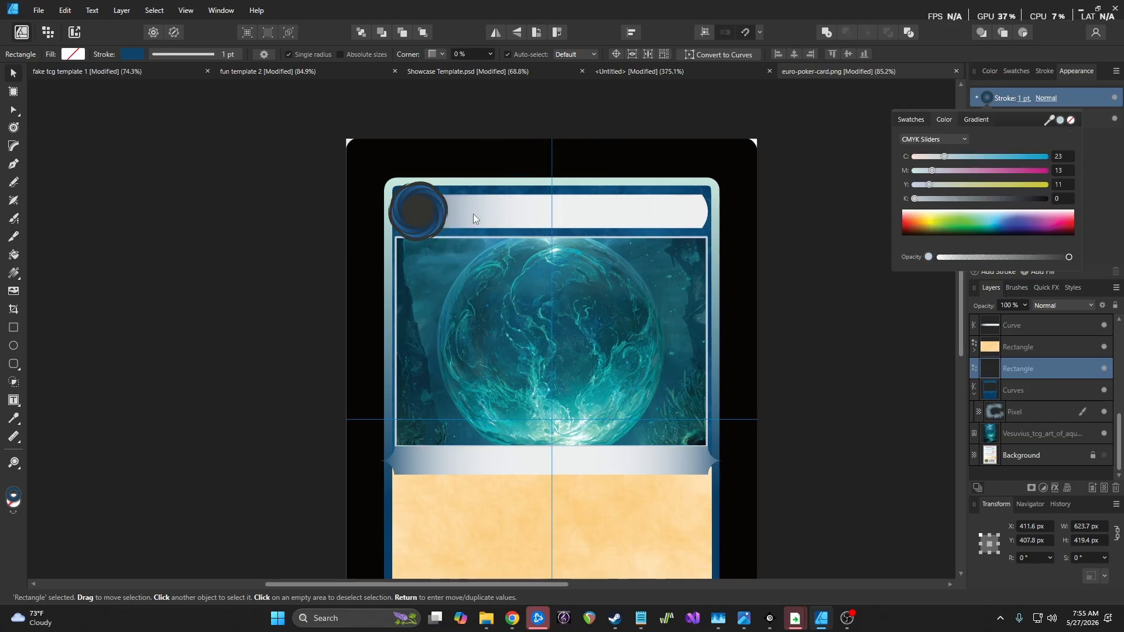
click(267, 223)
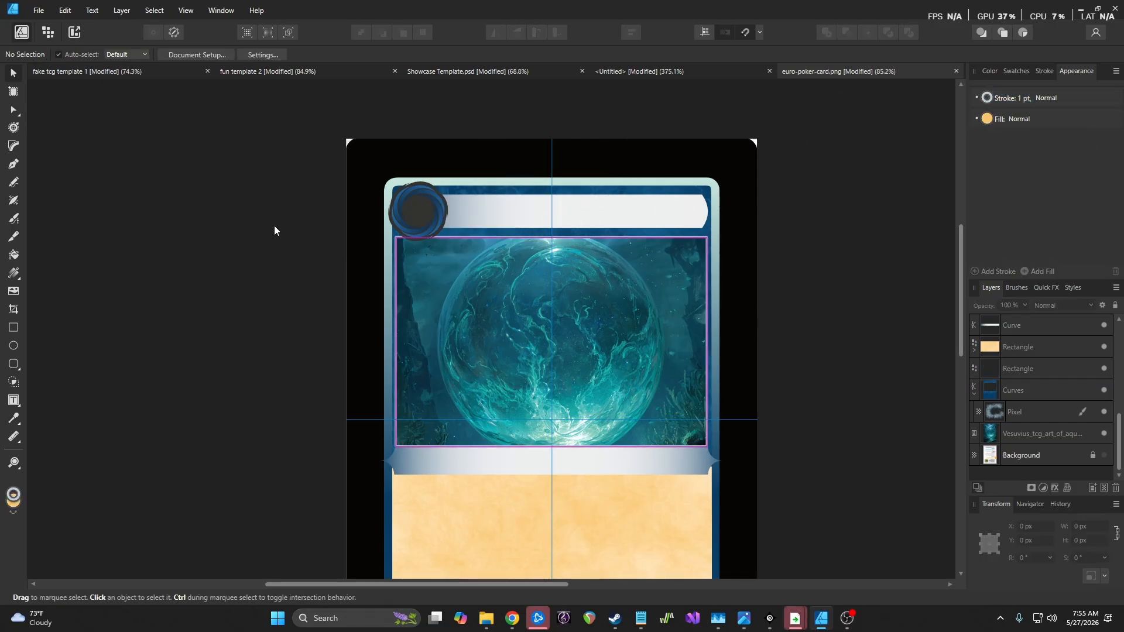
Move the outlined art-frame Rectangle layer up to sit just below the Ellipse
scroll(308, 252, down, 2)
scroll(308, 252, up, 2)
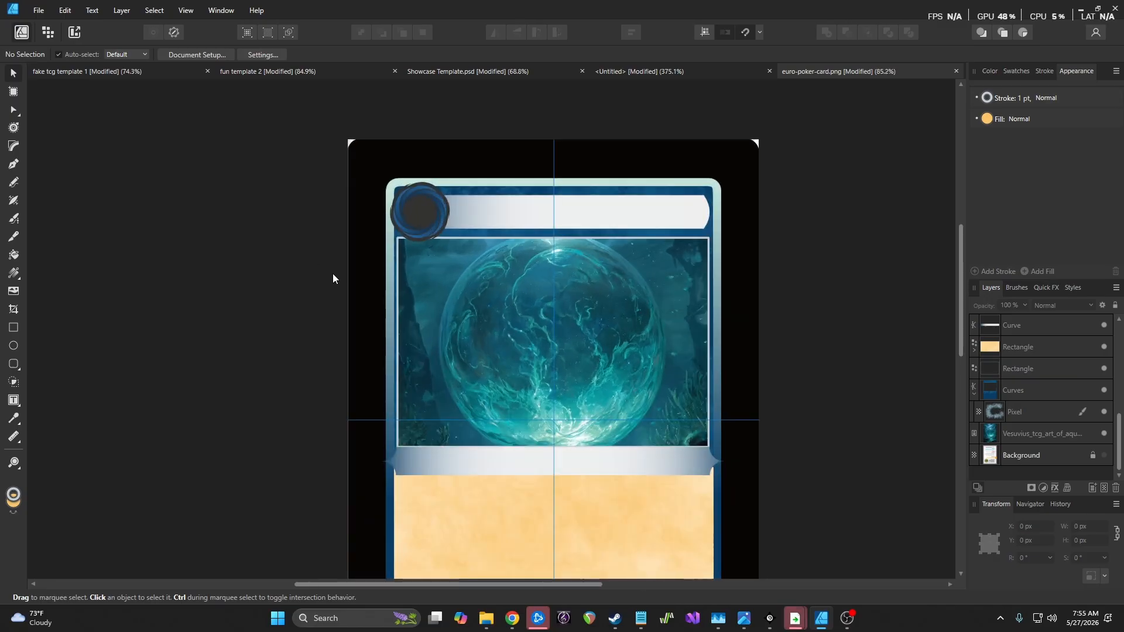
scroll(331, 279, up, 1)
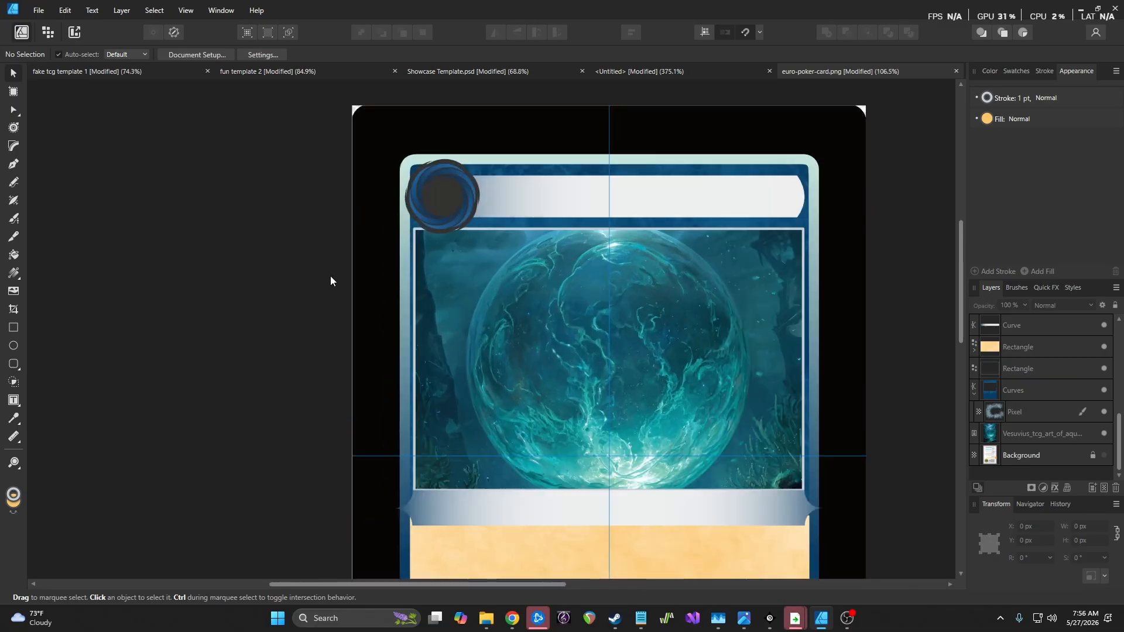
scroll(1047, 375, up, 2)
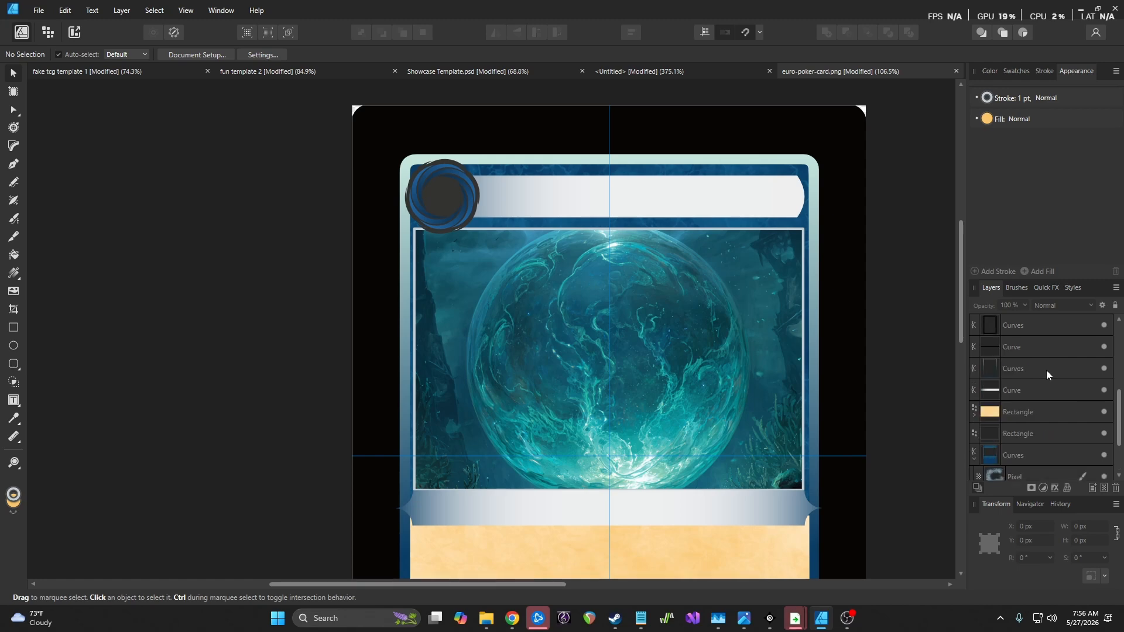
scroll(1046, 370, down, 2)
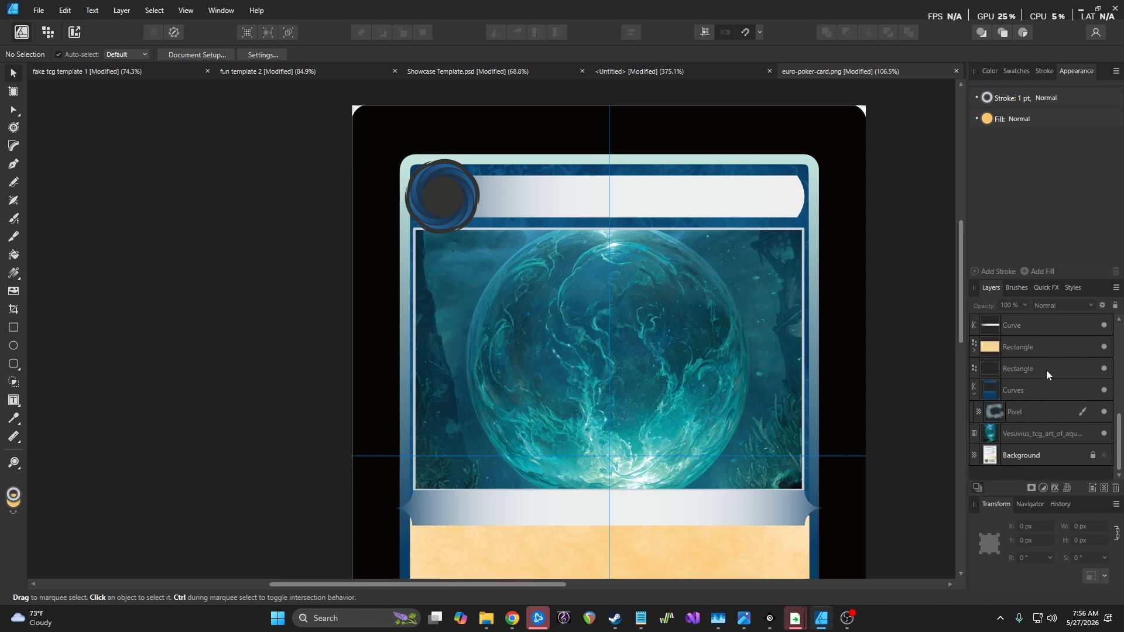
scroll(1045, 364, up, 2)
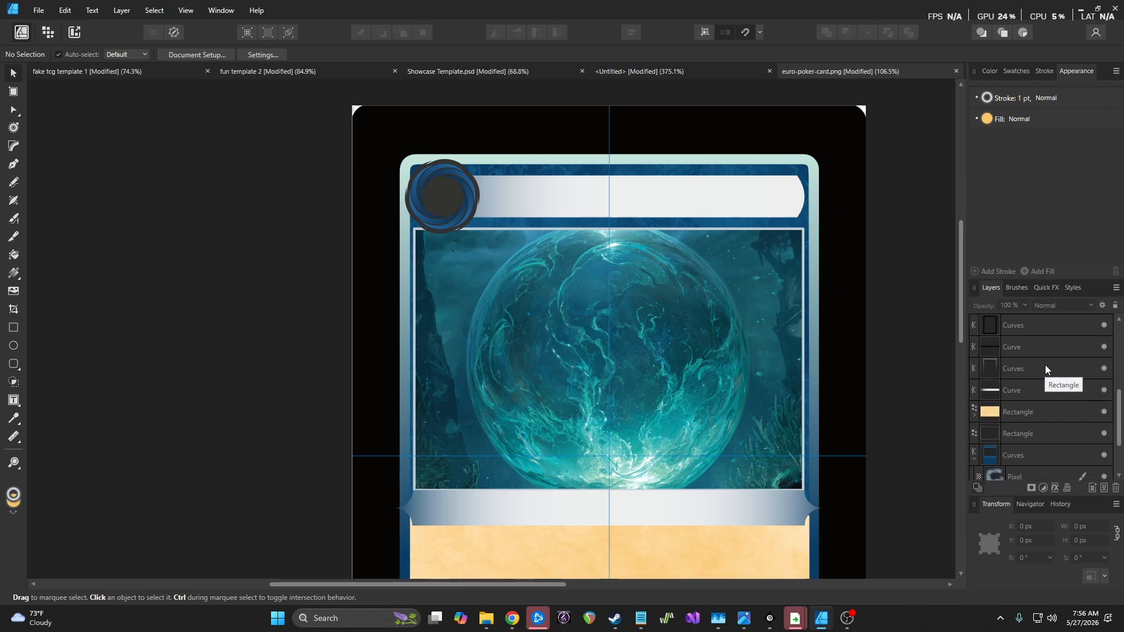
click(1105, 390)
click(1104, 390)
scroll(1051, 395, up, 5)
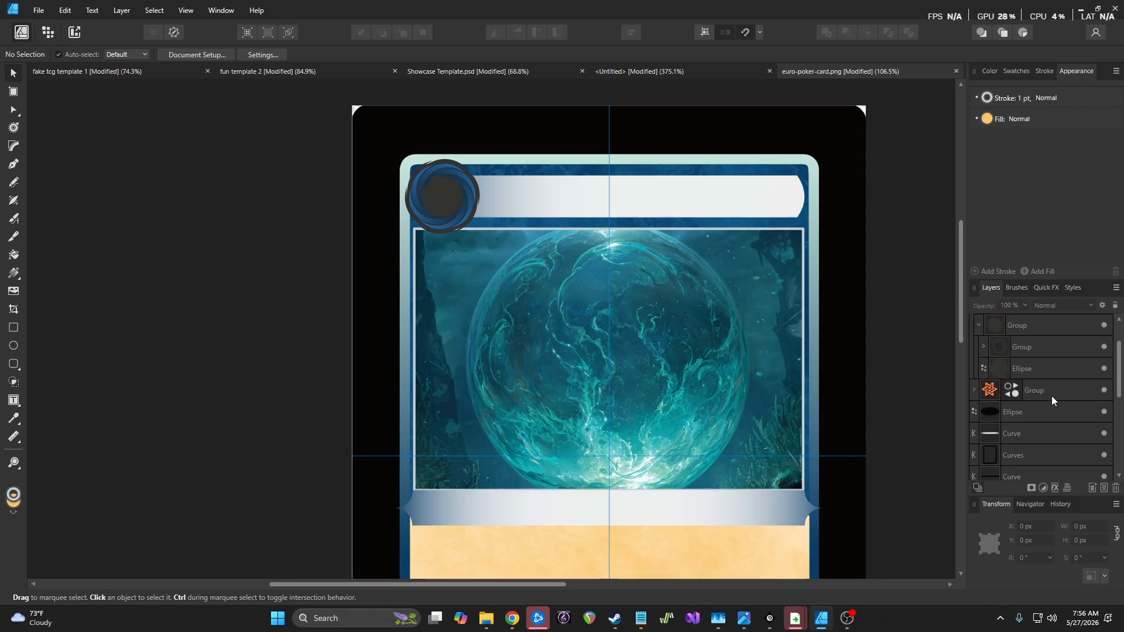
scroll(1052, 395, down, 5)
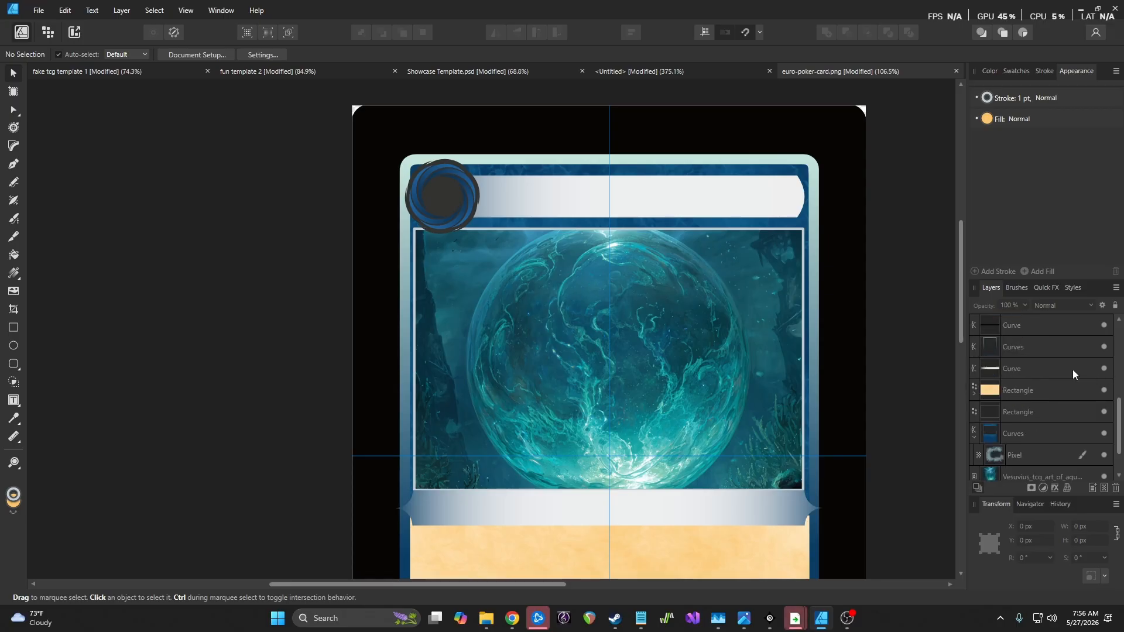
scroll(1066, 381, up, 5)
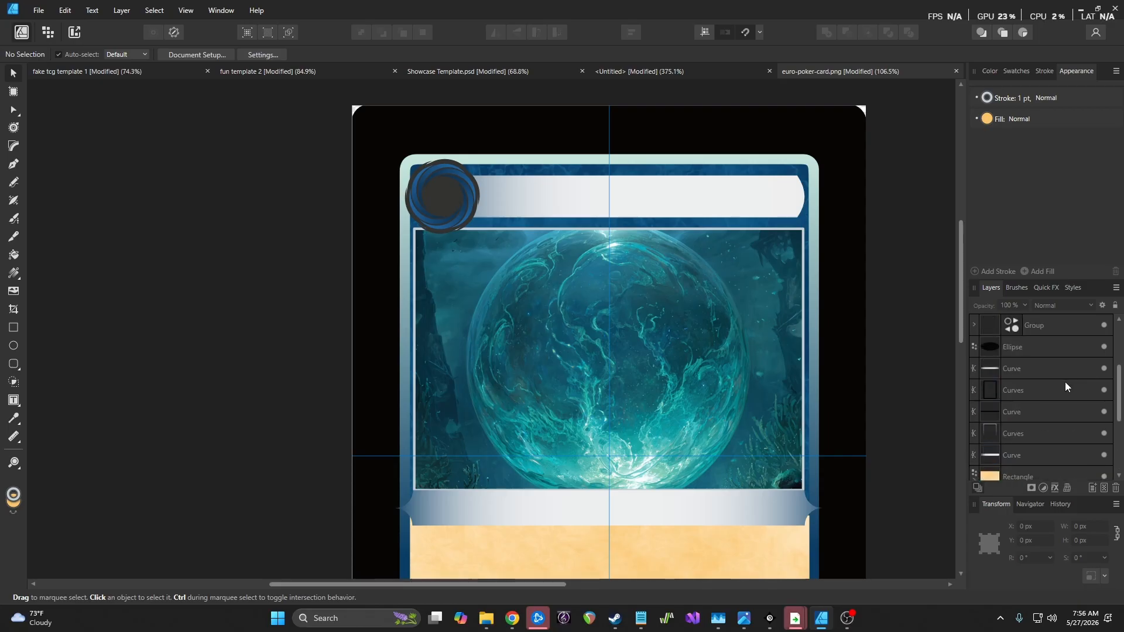
scroll(1063, 431, down, 2)
scroll(1059, 421, down, 2)
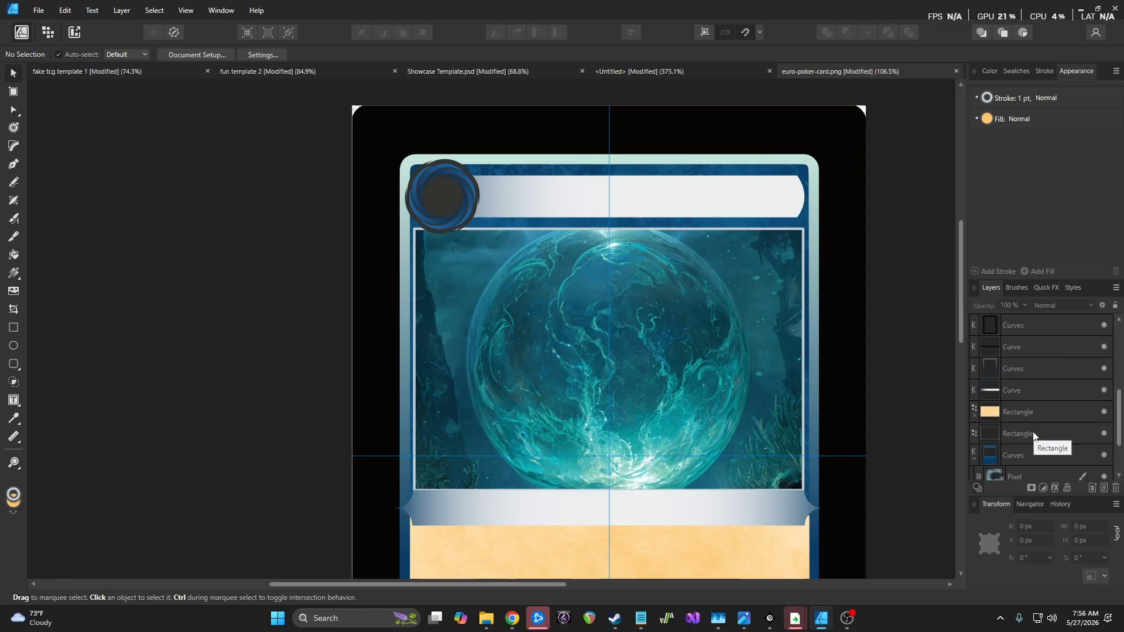
drag(1034, 433, 1046, 339)
Stack the silver Curve banner layer above the art-frame rectangle
scroll(547, 398, down, 3)
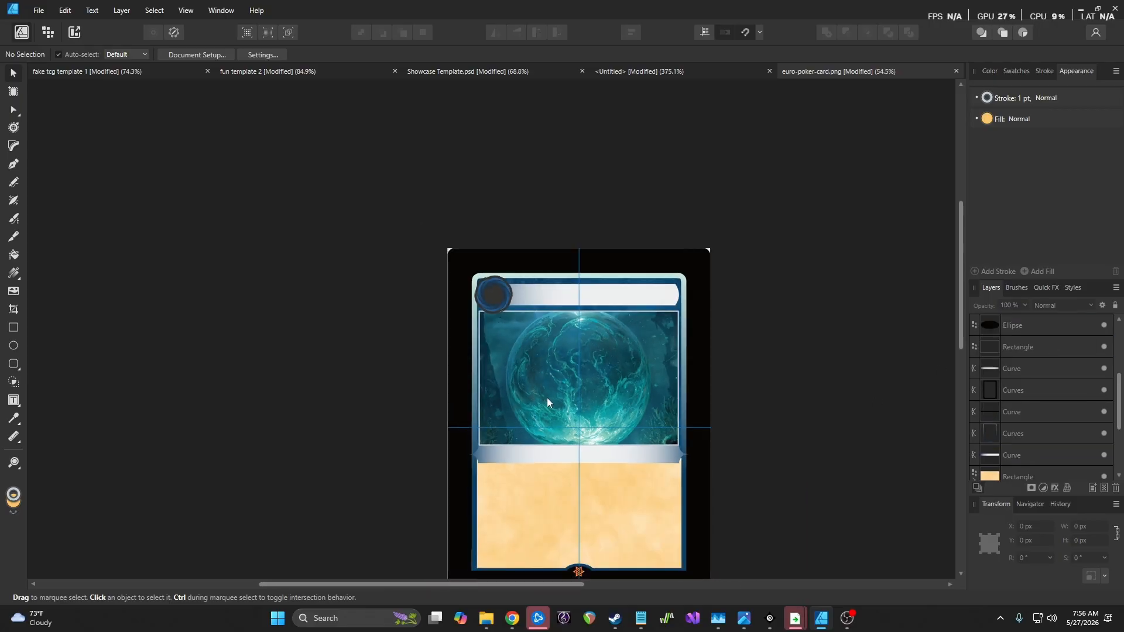
scroll(547, 398, up, 3)
scroll(663, 405, up, 1)
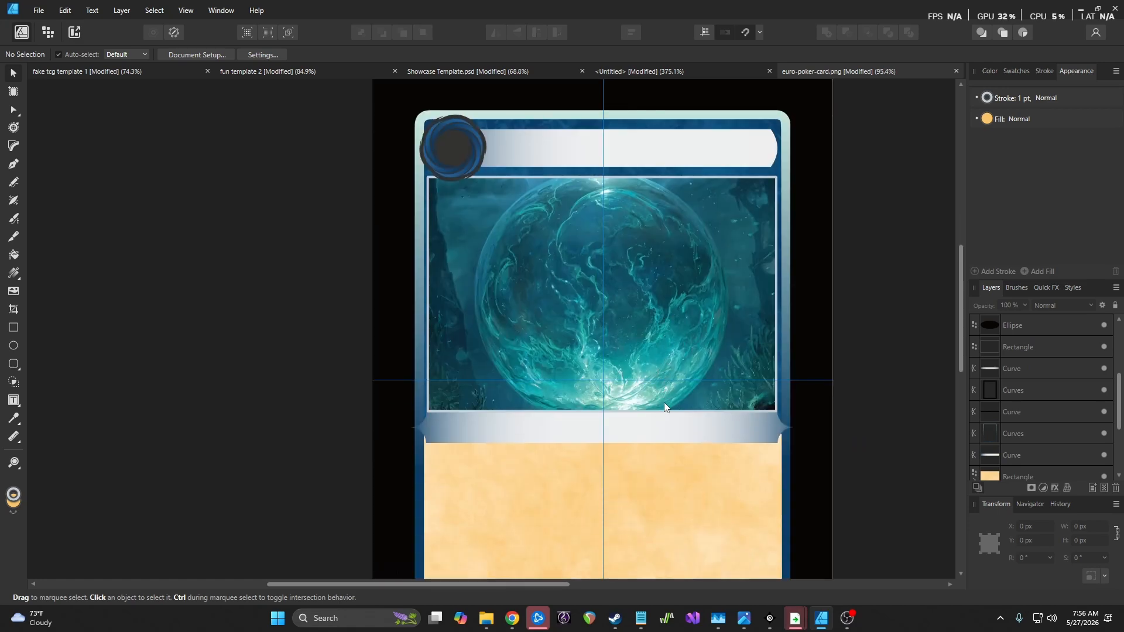
scroll(682, 382, up, 2)
scroll(652, 379, up, 1)
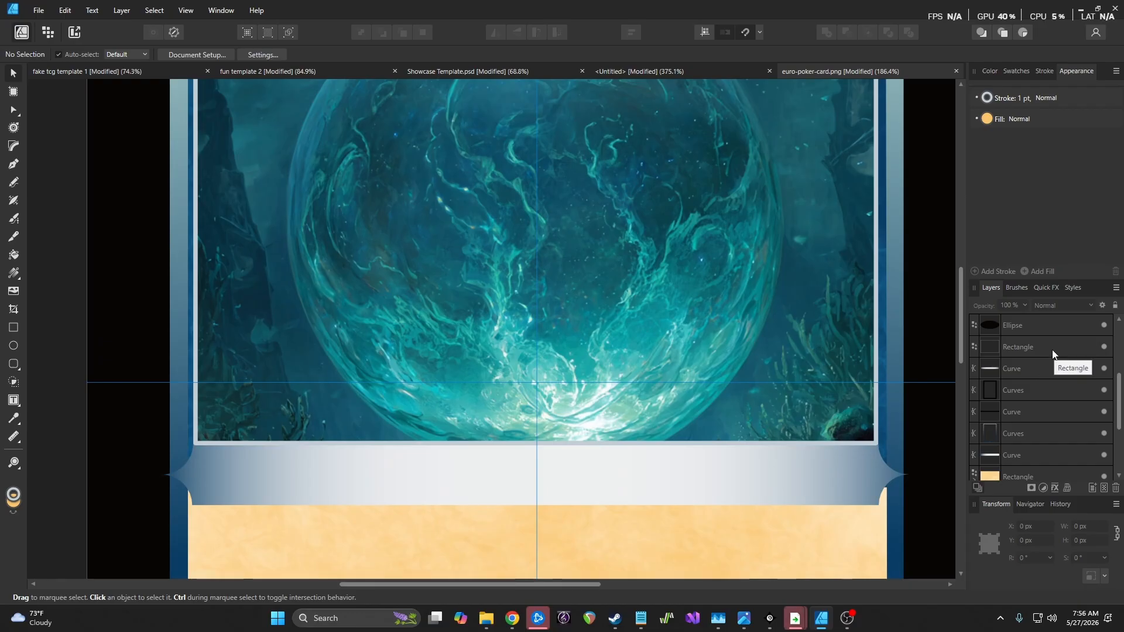
click(1045, 368)
drag(1045, 366, 1043, 336)
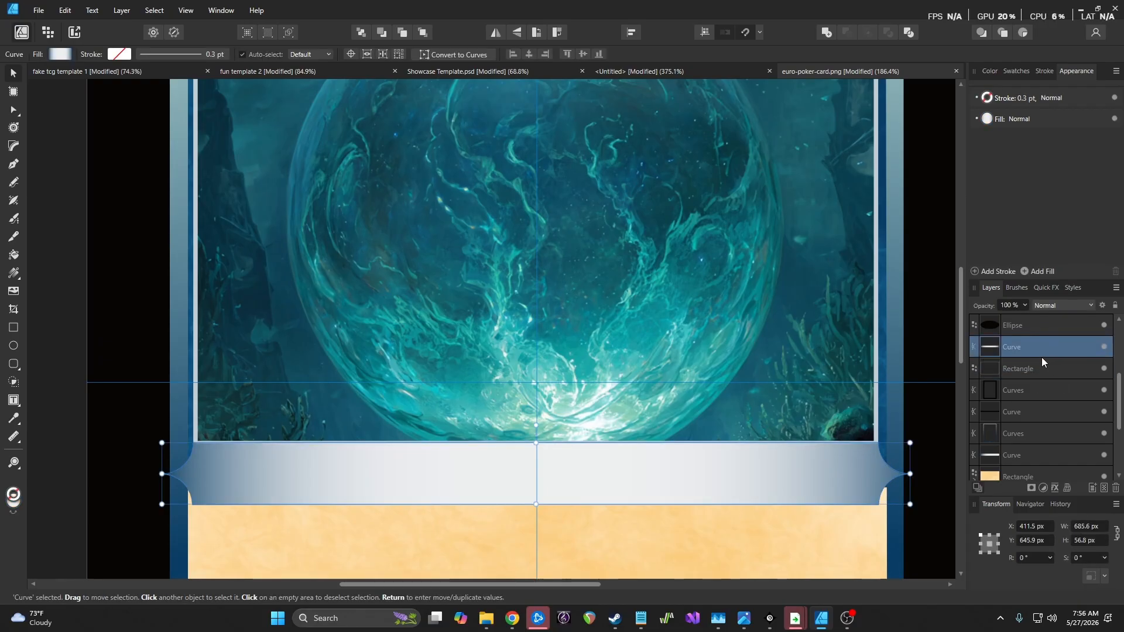
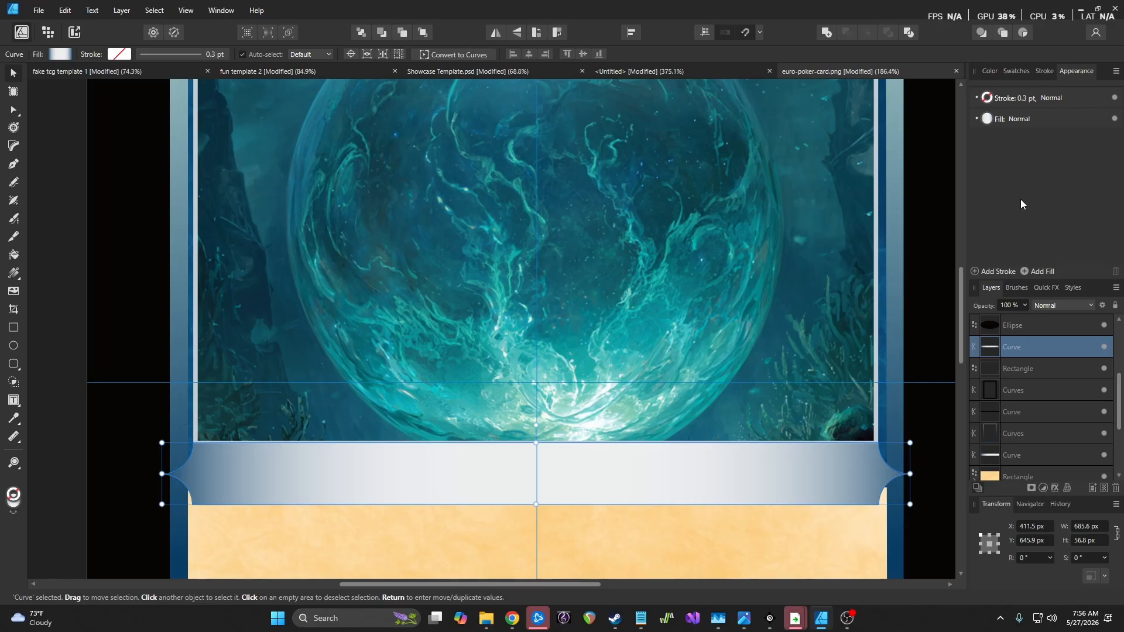
Select the art-frame rectangle and switch its outline colour to a gradient
click(989, 120)
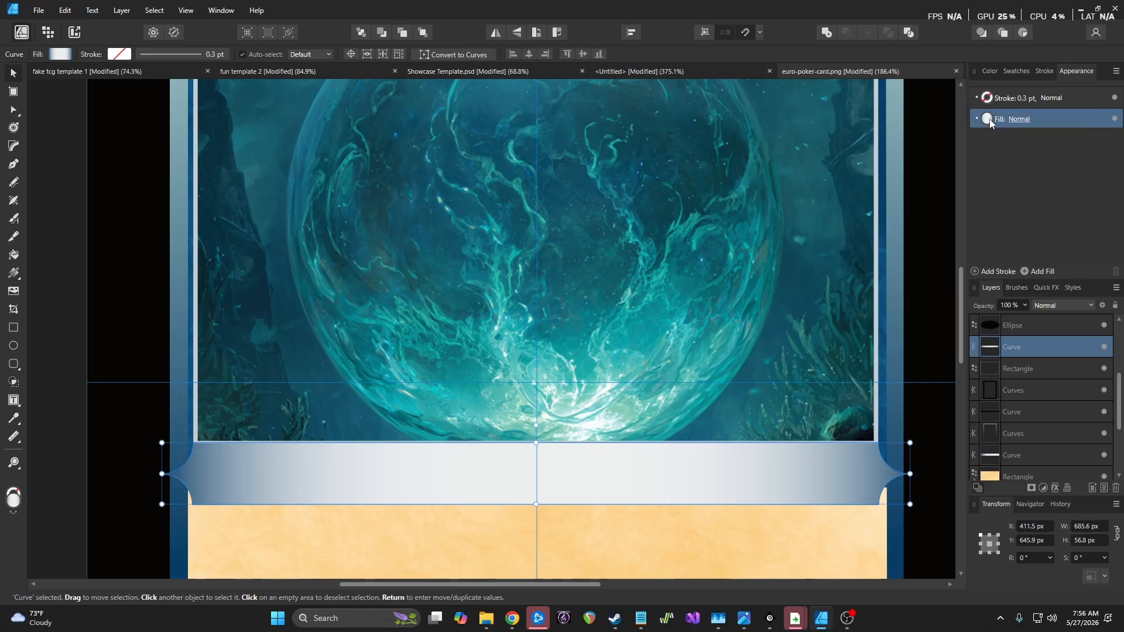
click(989, 120)
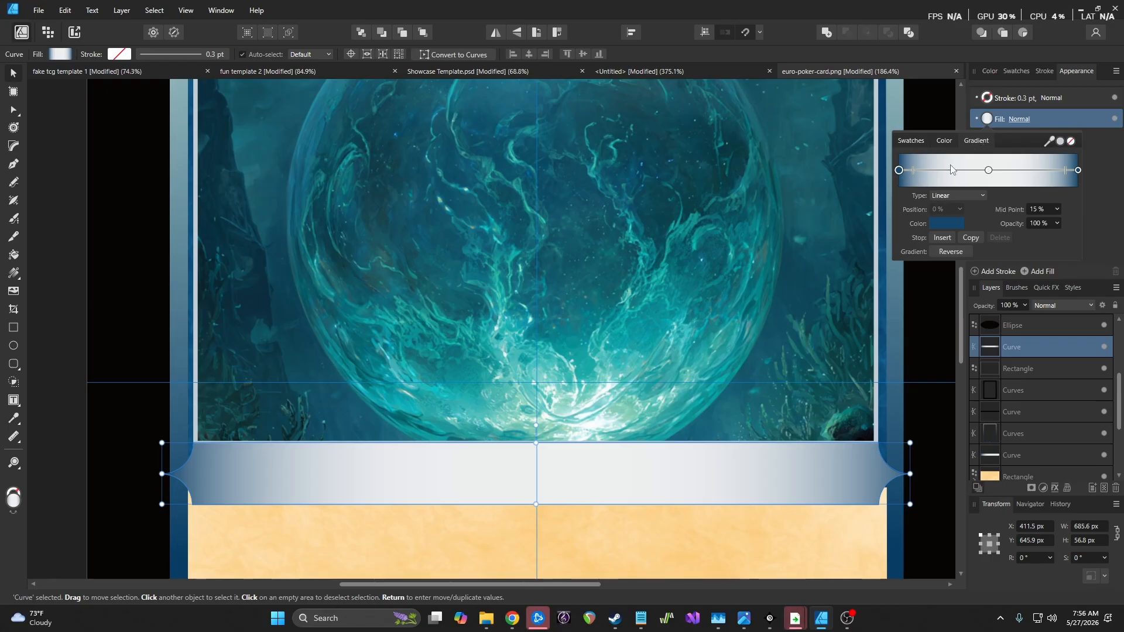
click(1056, 367)
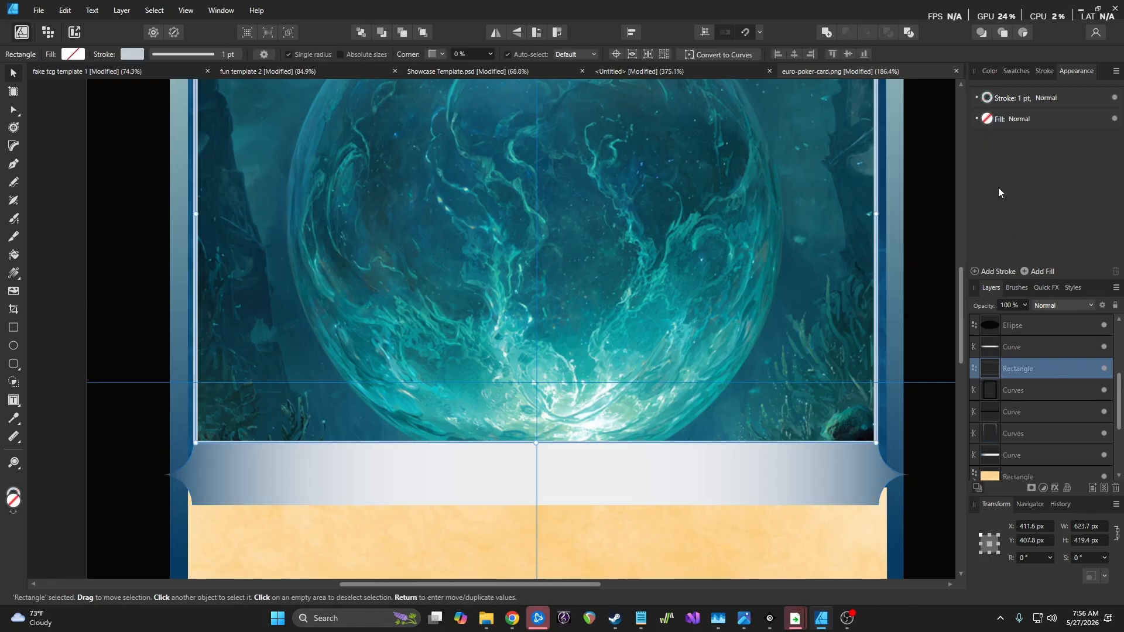
click(990, 124)
click(988, 122)
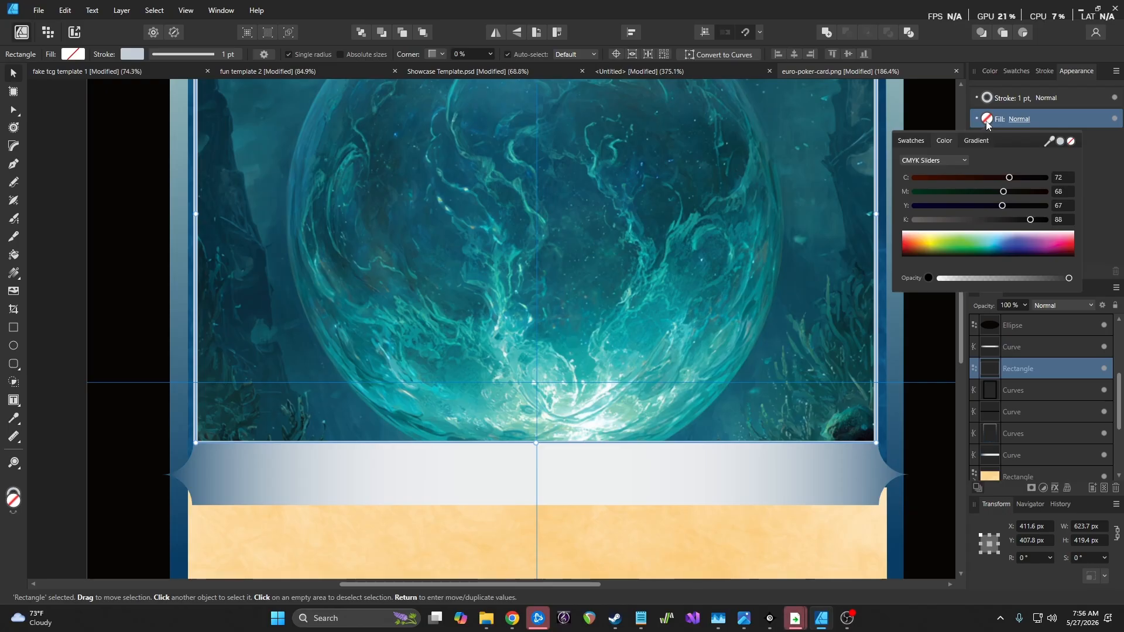
click(989, 99)
click(988, 100)
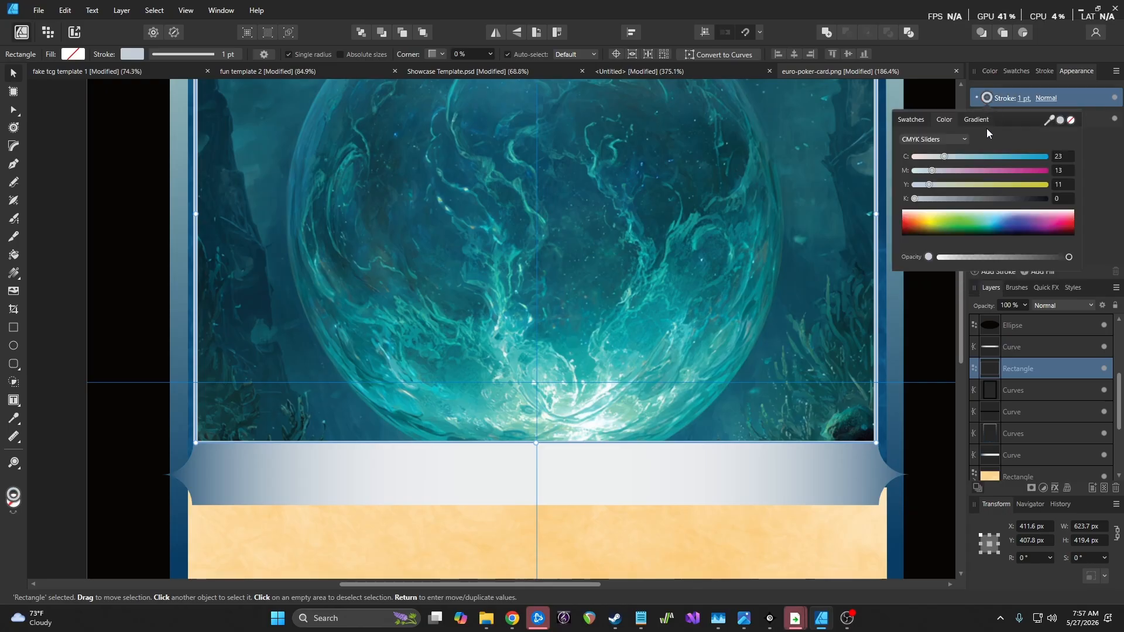
click(978, 119)
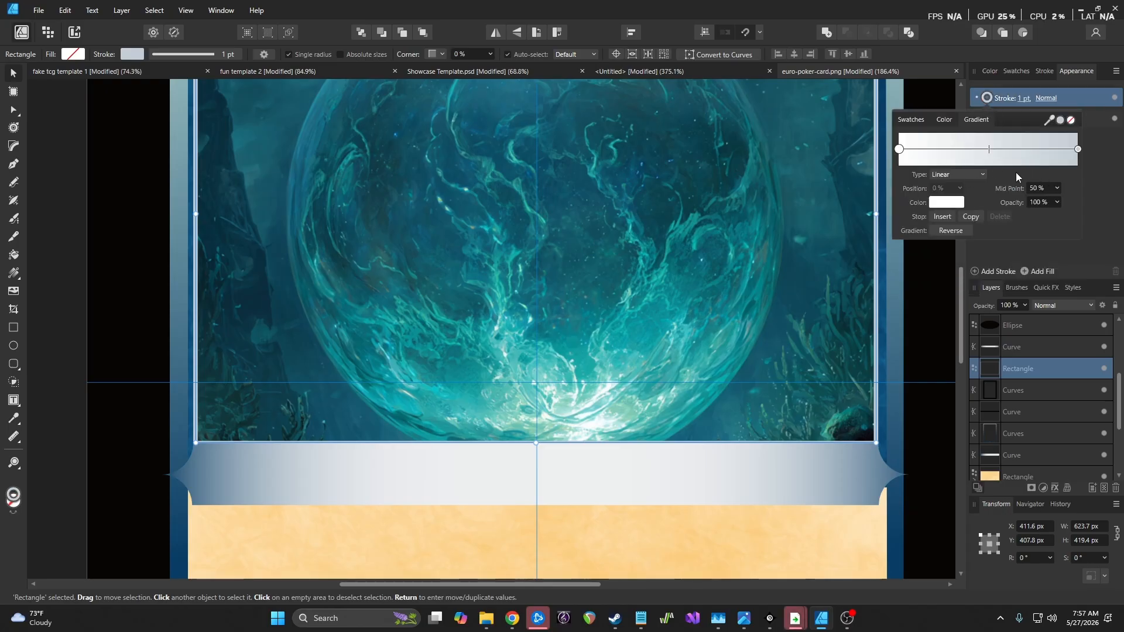
click(900, 150)
Tint the stroke gradient's start stop light blue and shift its end stop toward darker blue
click(947, 203)
drag(902, 241, 932, 241)
drag(897, 342, 929, 344)
click(1078, 149)
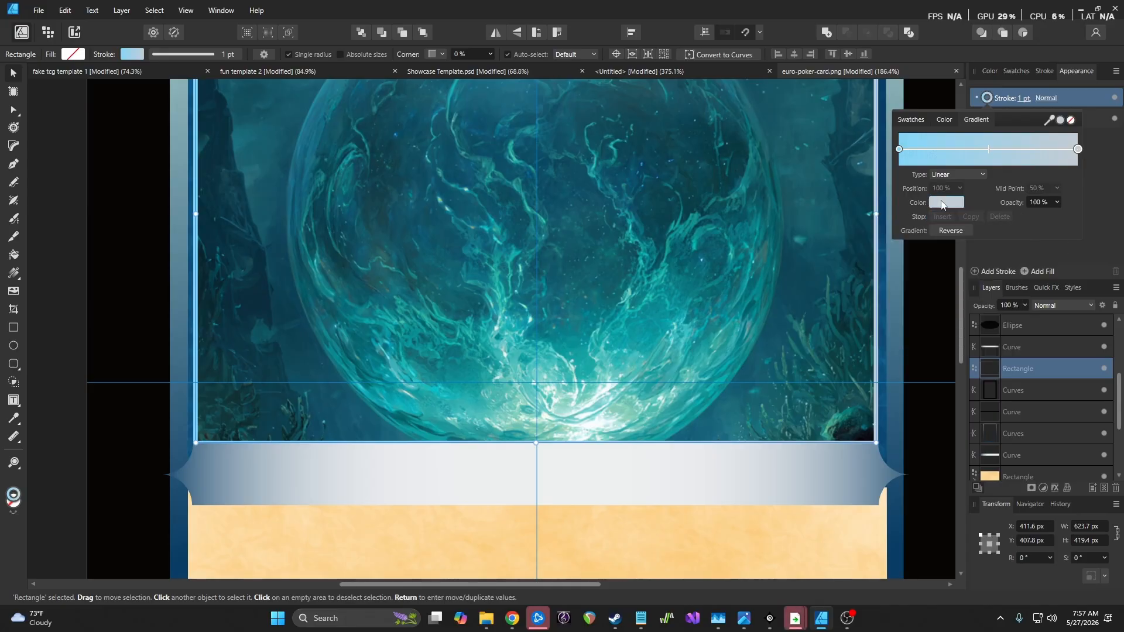
click(946, 202)
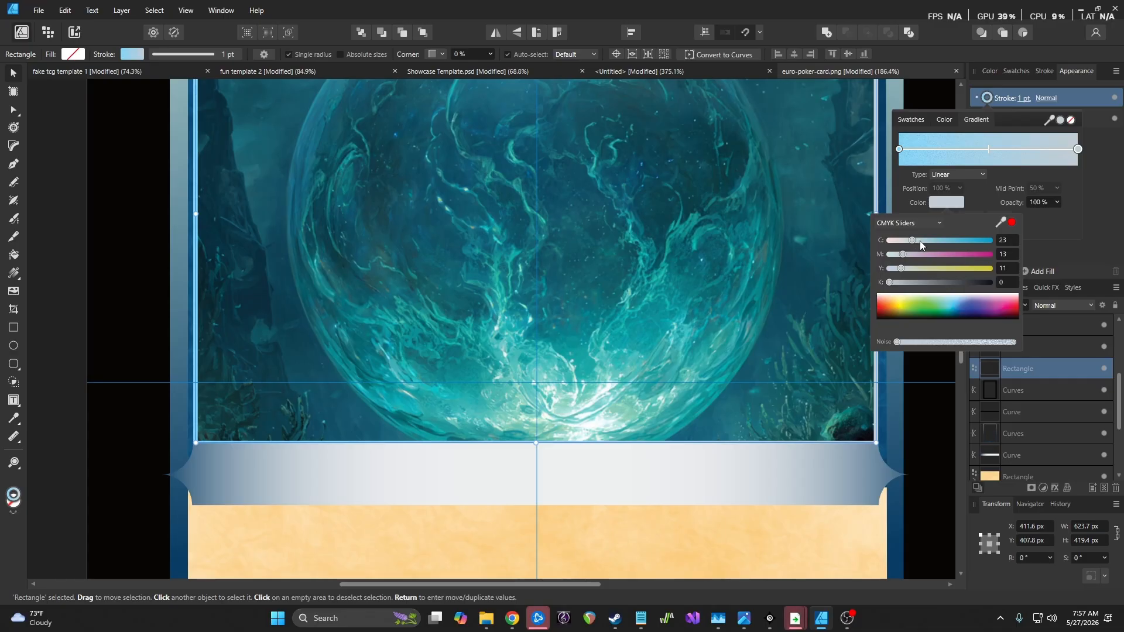
drag(916, 240, 951, 241)
drag(938, 288, 945, 287)
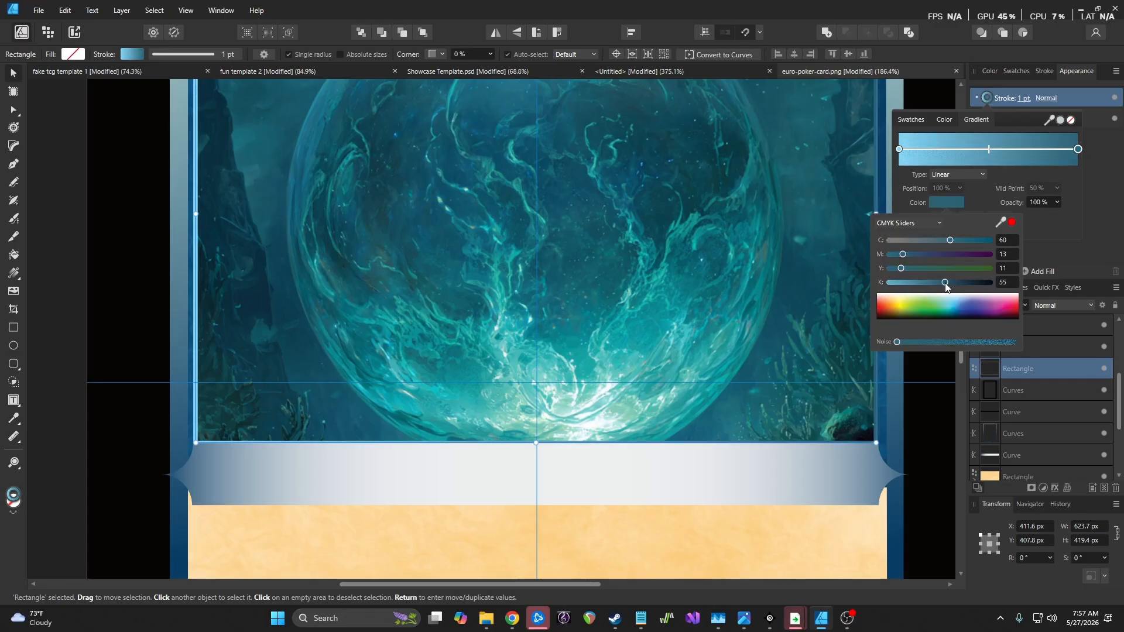
Eyedrop the card's dark blue border into the end stop and its pale cyan border into the start
scroll(767, 276, down, 5)
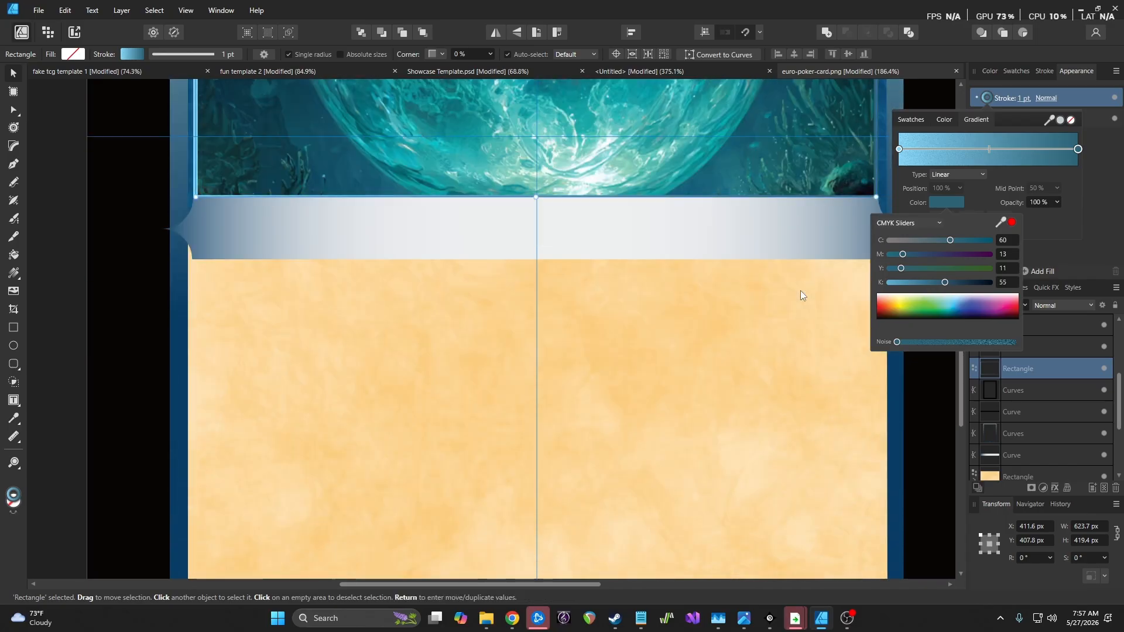
scroll(800, 291, down, 3)
drag(1001, 222, 792, 501)
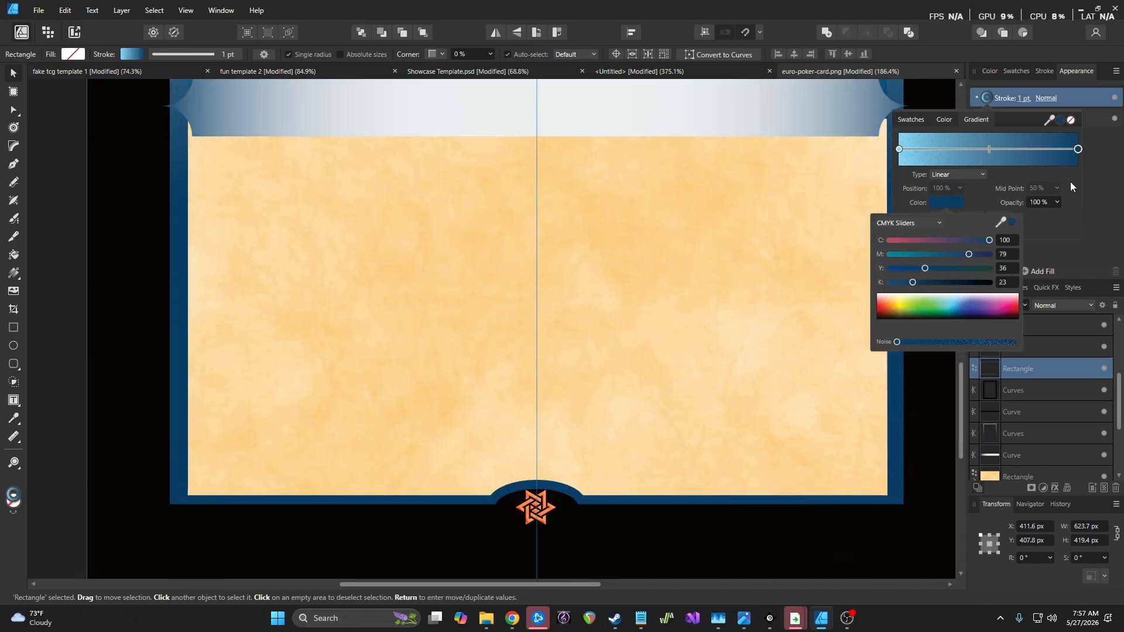
click(899, 149)
click(899, 149)
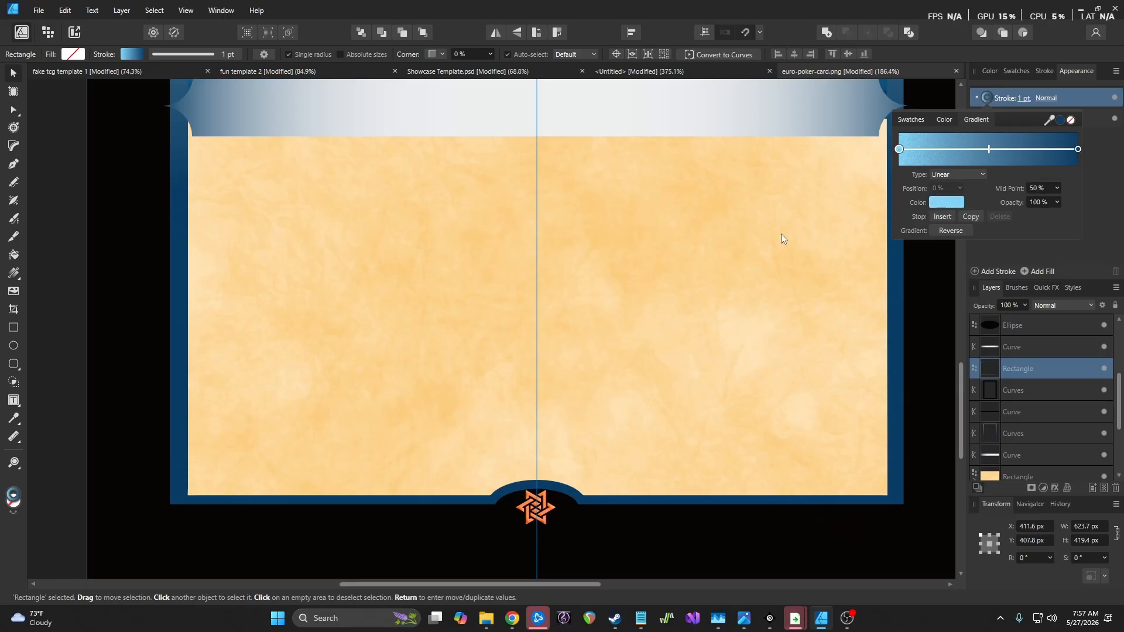
scroll(777, 309, up, 5)
scroll(784, 297, up, 6)
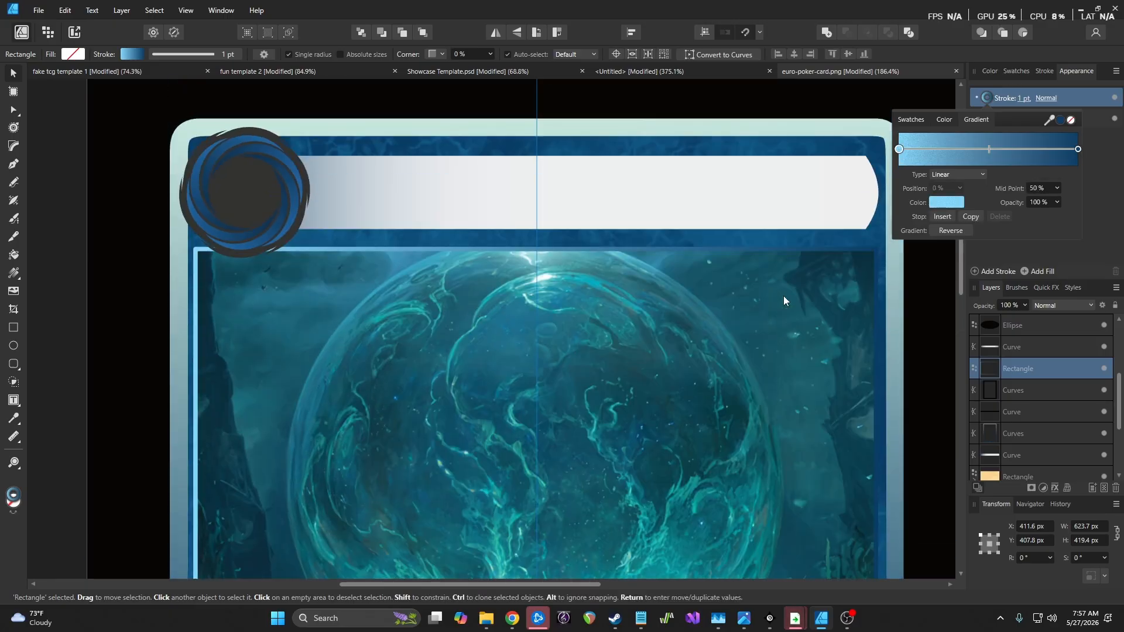
drag(1051, 118, 645, 144)
Review both gradient stops' colours and close the gradient settings
click(947, 204)
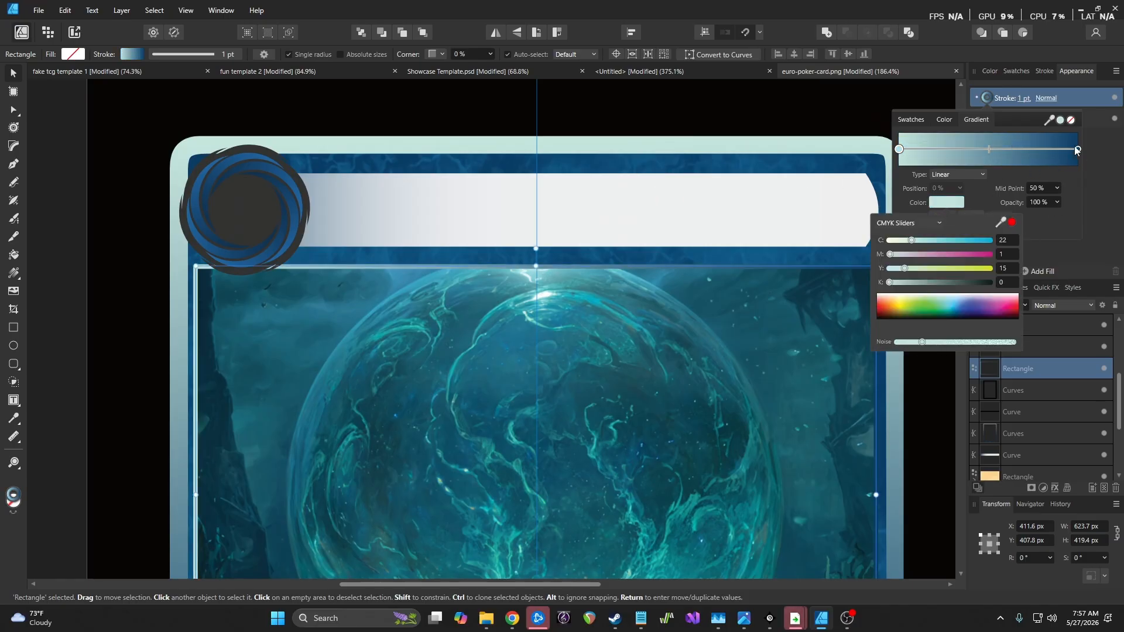
click(1078, 148)
click(947, 202)
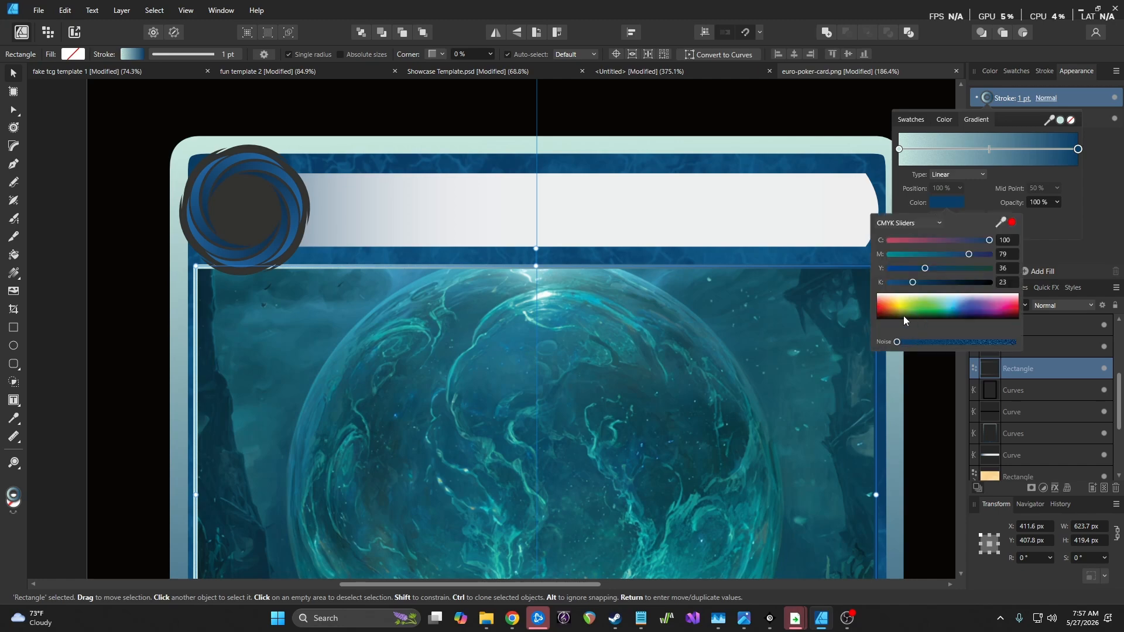
click(937, 412)
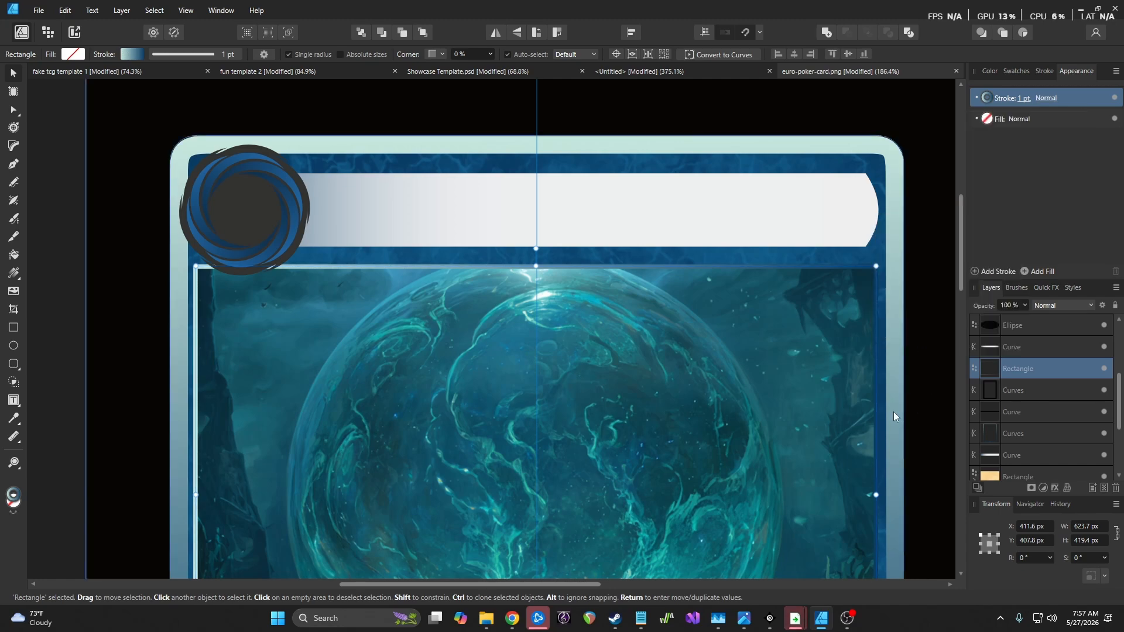
click(898, 413)
Select the art-frame rectangle and target its stroke in the Appearance panel
scroll(749, 364, down, 8)
scroll(749, 363, up, 3)
scroll(746, 356, up, 2)
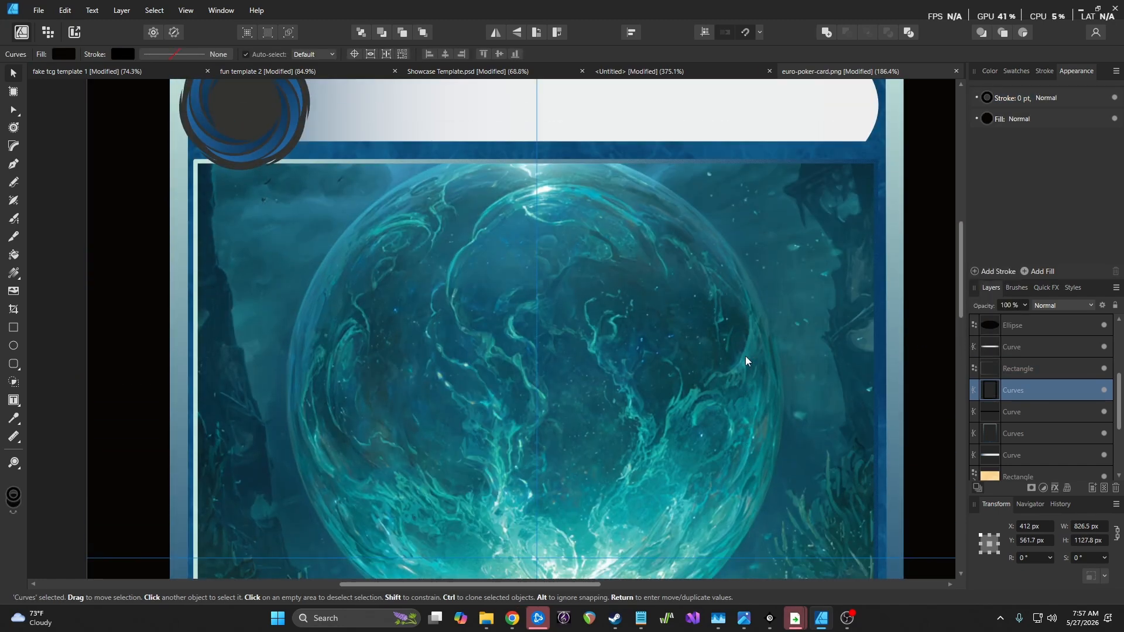
scroll(742, 349, down, 3)
scroll(742, 346, up, 3)
scroll(738, 342, down, 2)
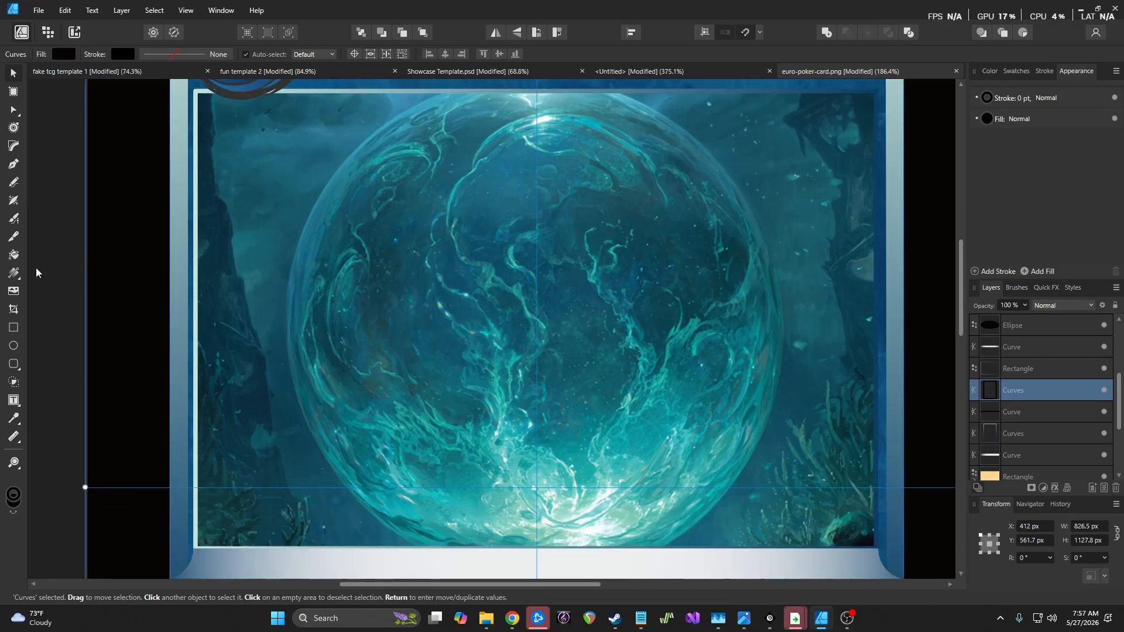
click(1043, 369)
click(1074, 98)
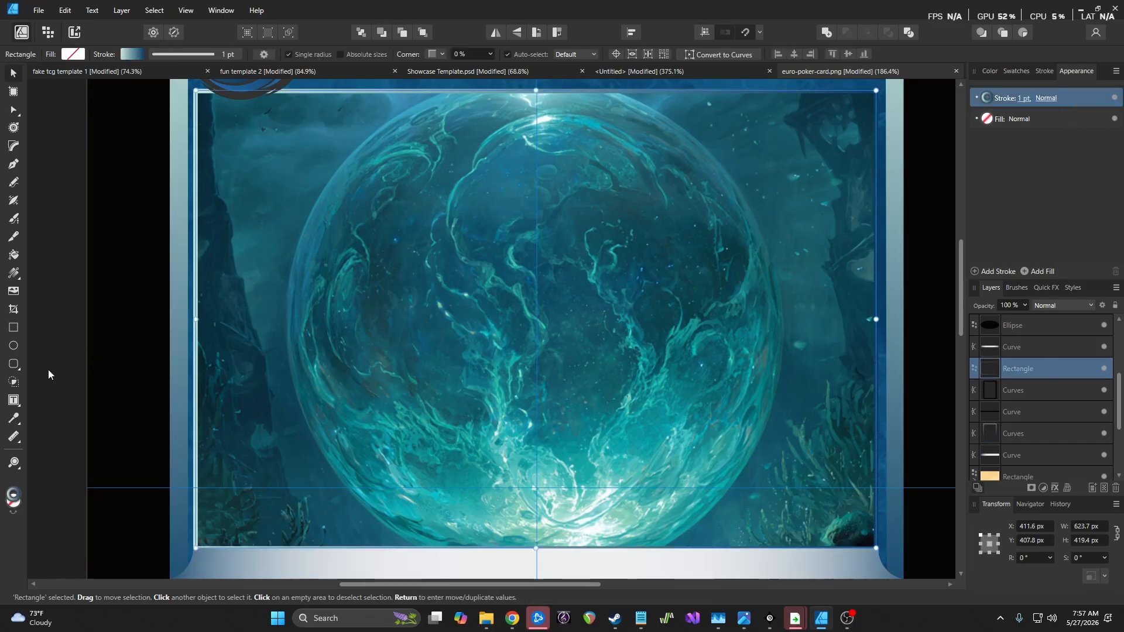
Try several gradient drags across the rectangle with the Fill tool, undoing each one
click(13, 273)
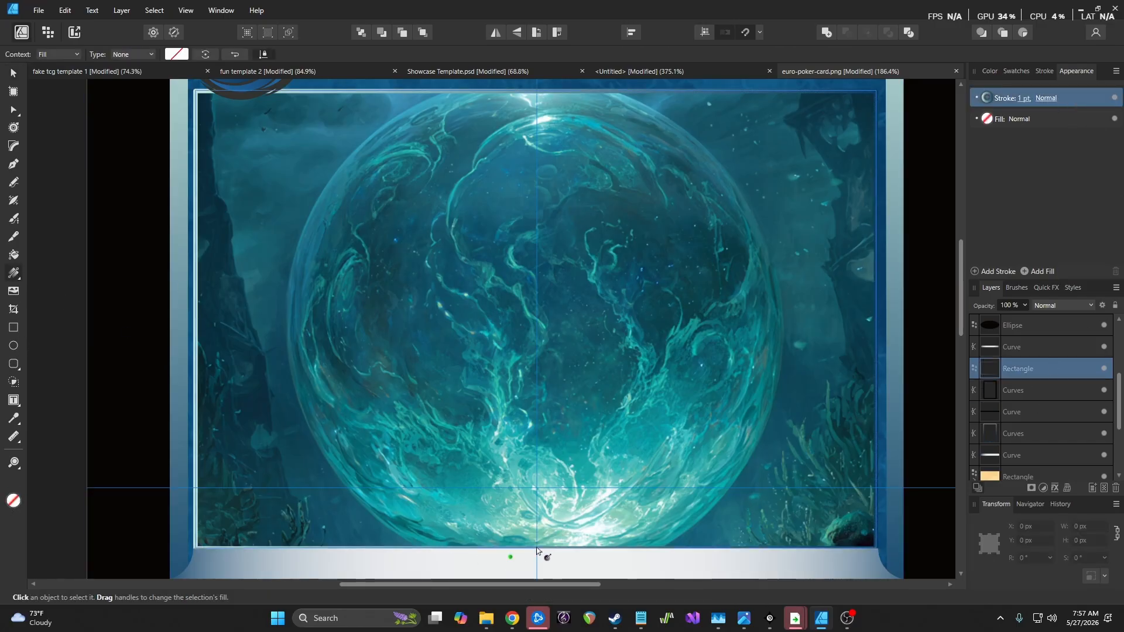
drag(536, 548, 539, 458)
key(ctrl+z)
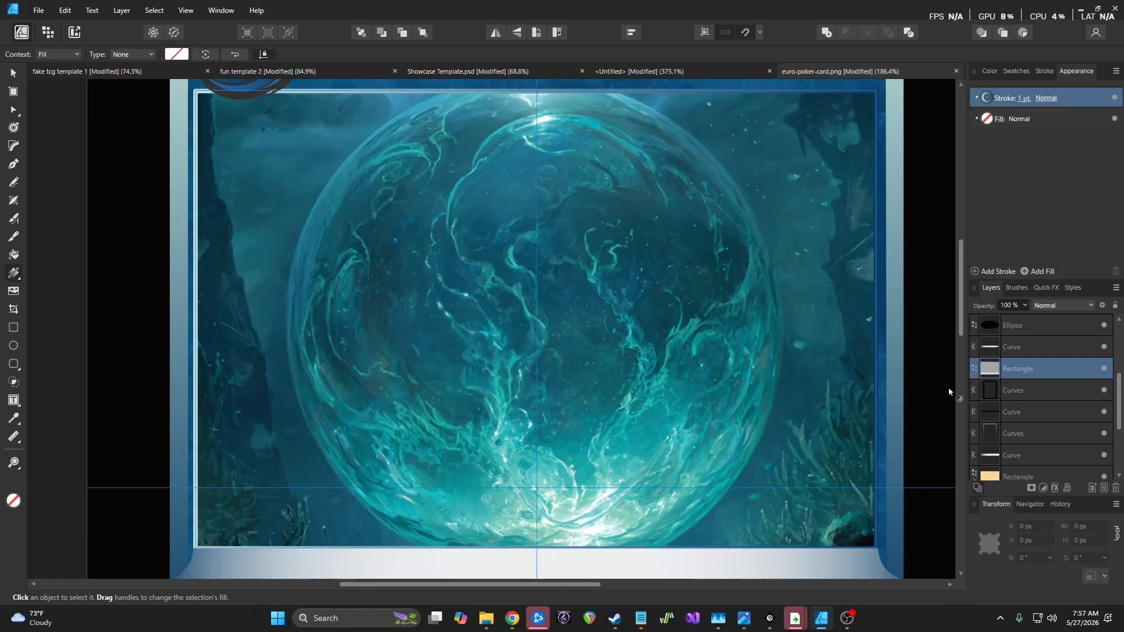
double_click(1076, 367)
click(1076, 377)
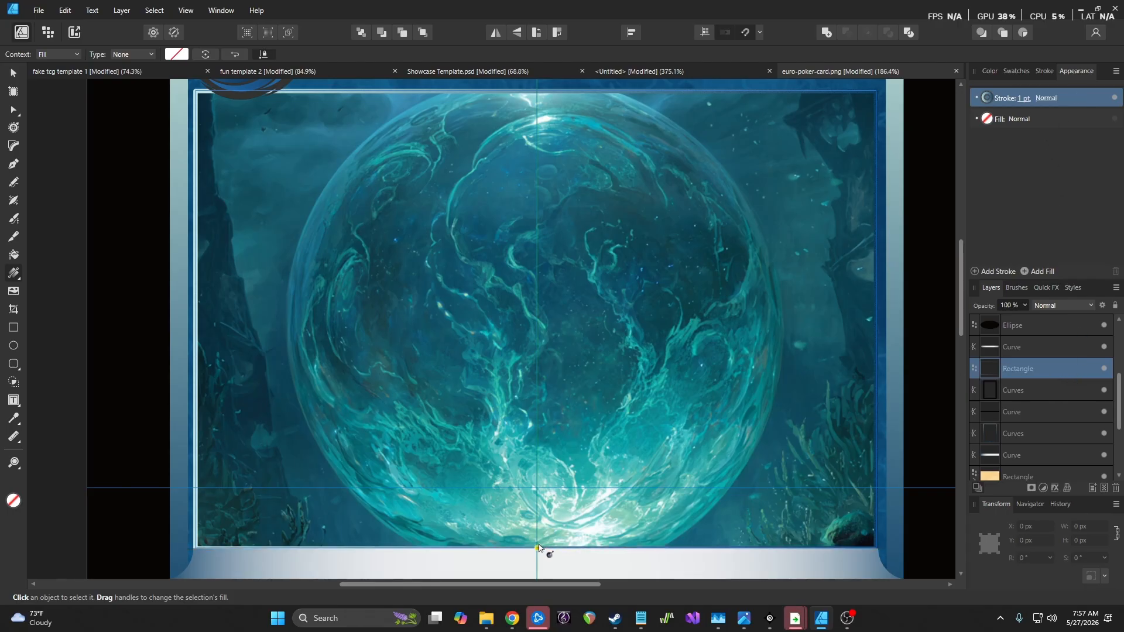
drag(537, 547, 548, 96)
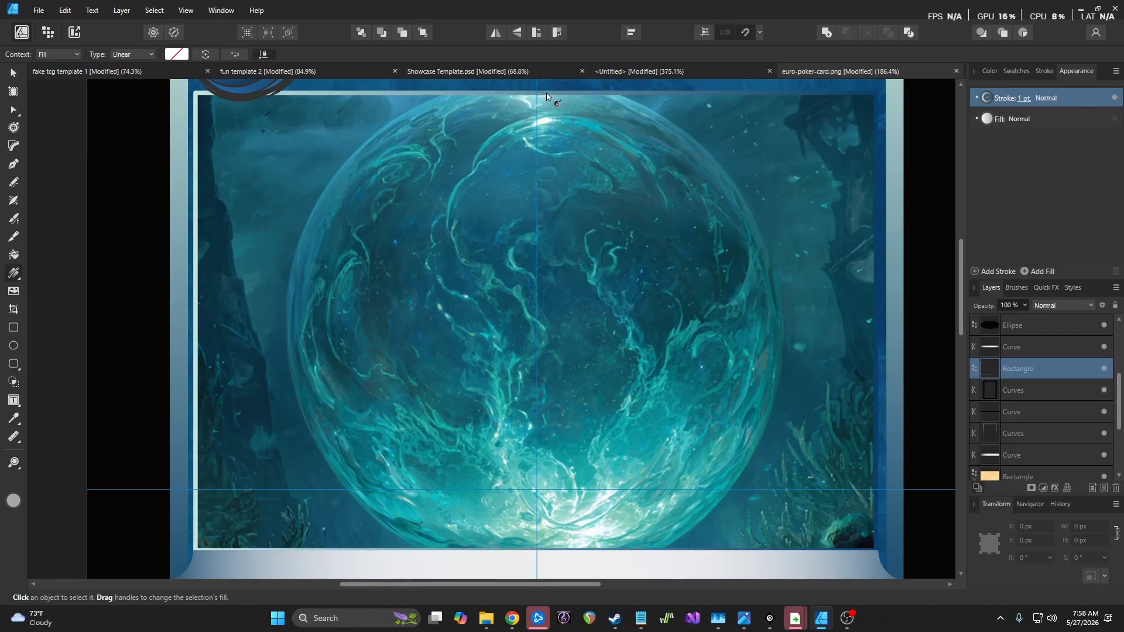
key(ctrl+z)
key(ctrl+z)
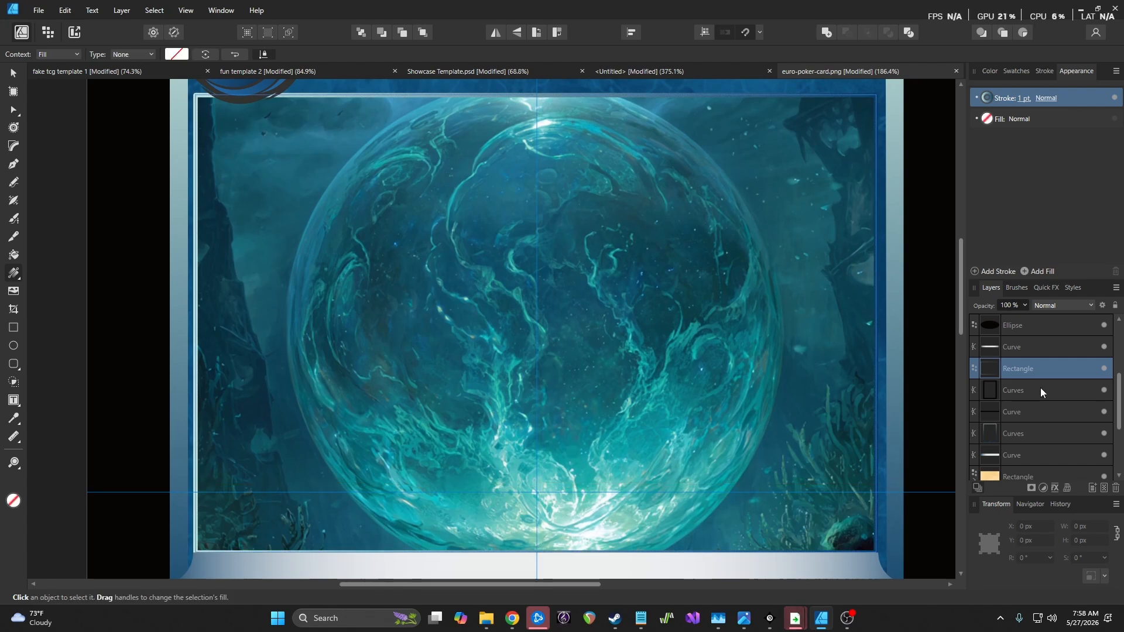
drag(876, 455, 254, 287)
key(ctrl+z)
key(ctrl+z)
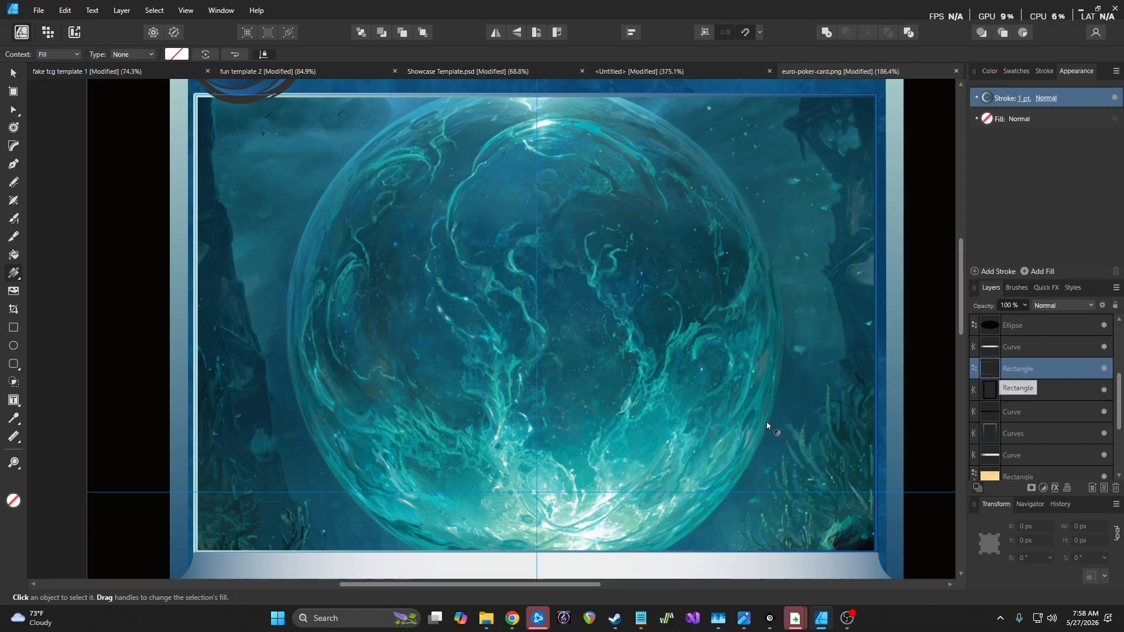
drag(538, 553, 551, 466)
key(ctrl+z)
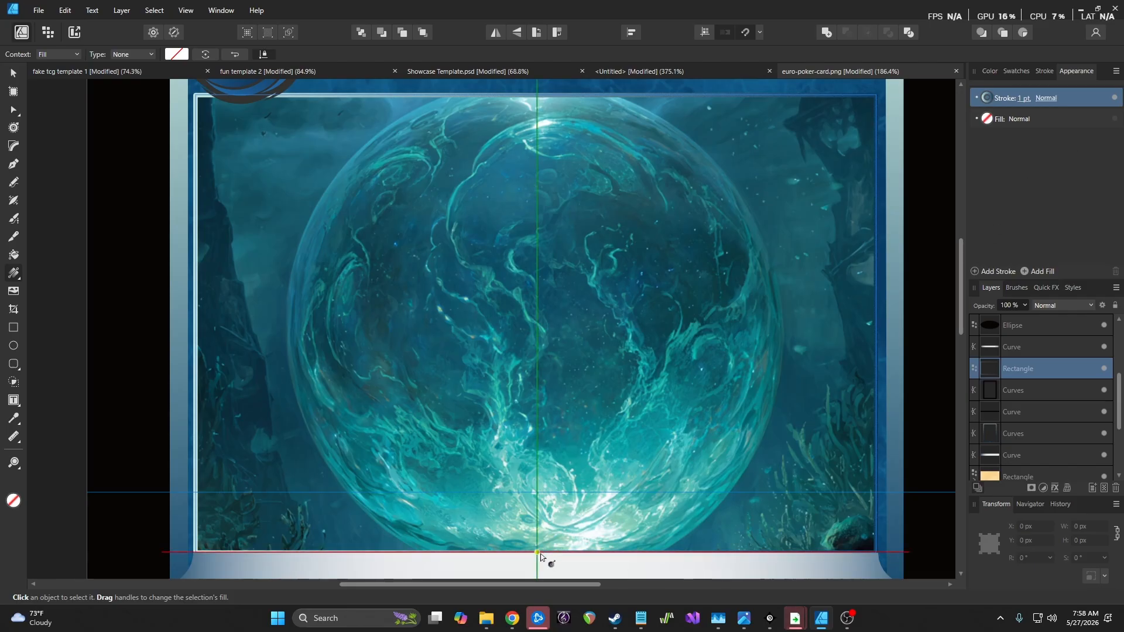
Test more Fill tool gradient directions from the rectangle's bottom centre
click(13, 73)
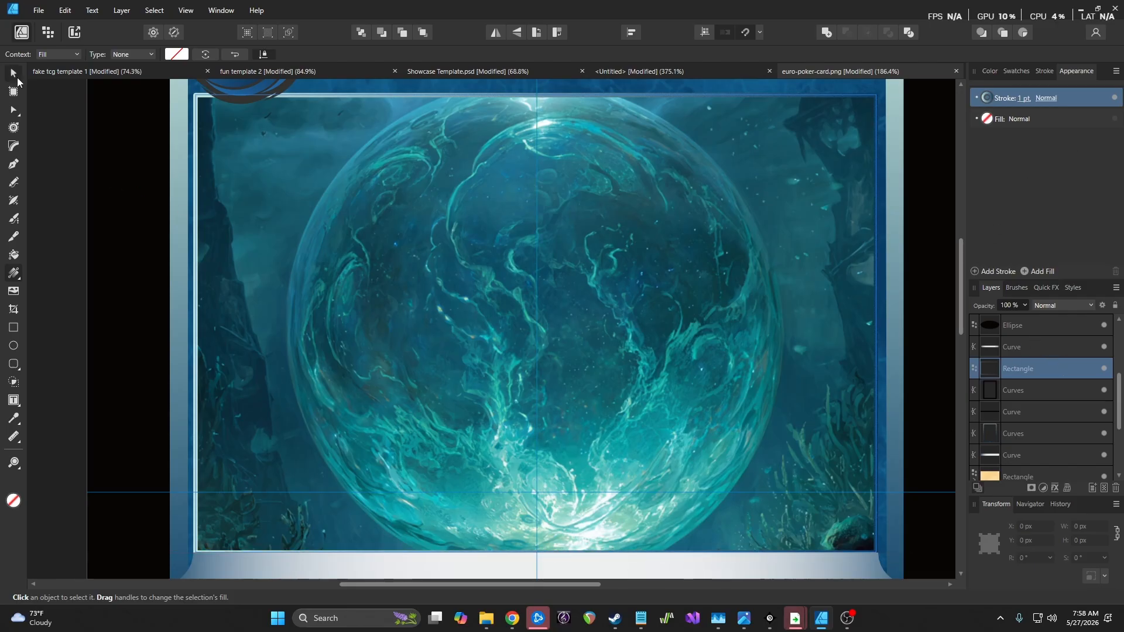
click(14, 273)
drag(195, 408, 394, 227)
key(ctrl+z)
drag(537, 552, 557, 434)
key(ctrl+z)
drag(537, 552, 537, 518)
Redraw the fill gradient diagonally and try angling the outline gradient, then undo
click(1083, 118)
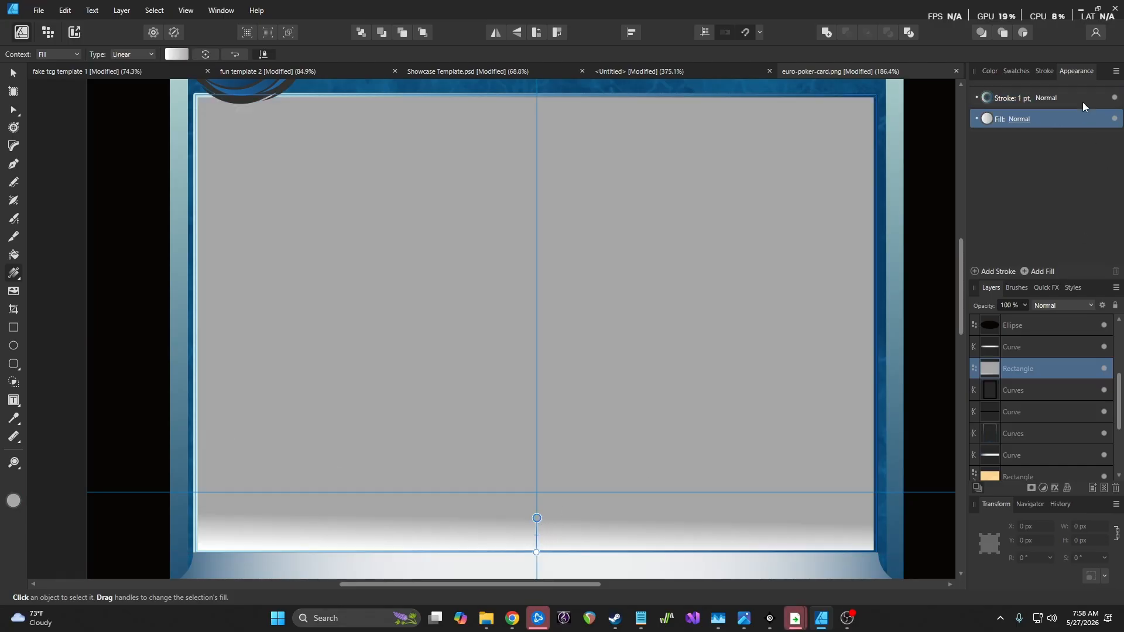
drag(547, 552, 575, 481)
click(1102, 97)
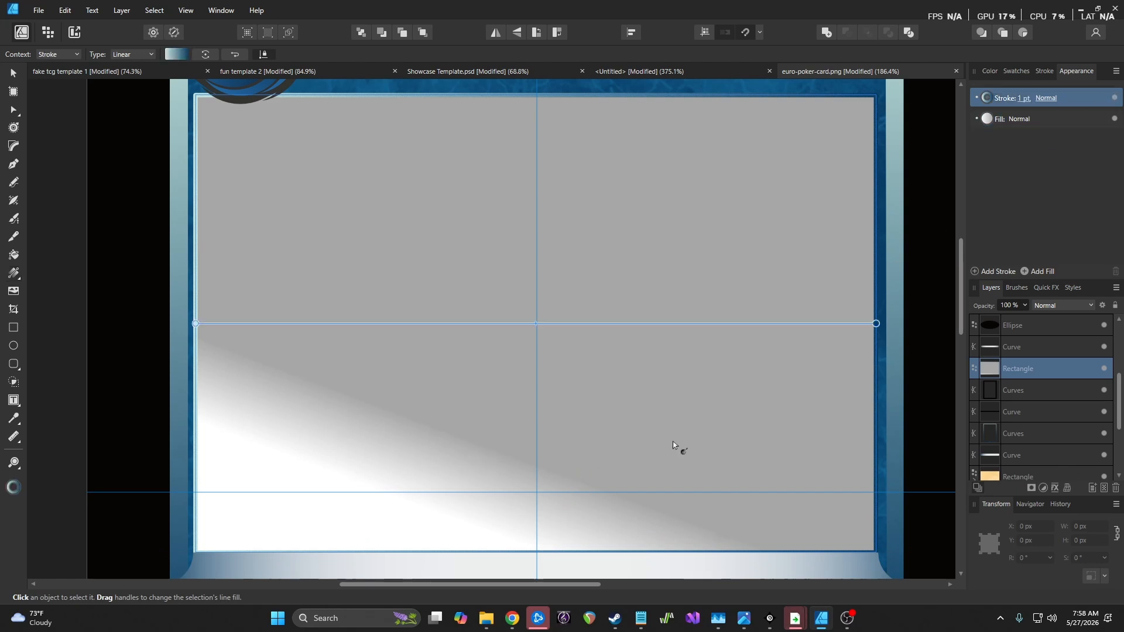
drag(619, 552, 643, 438)
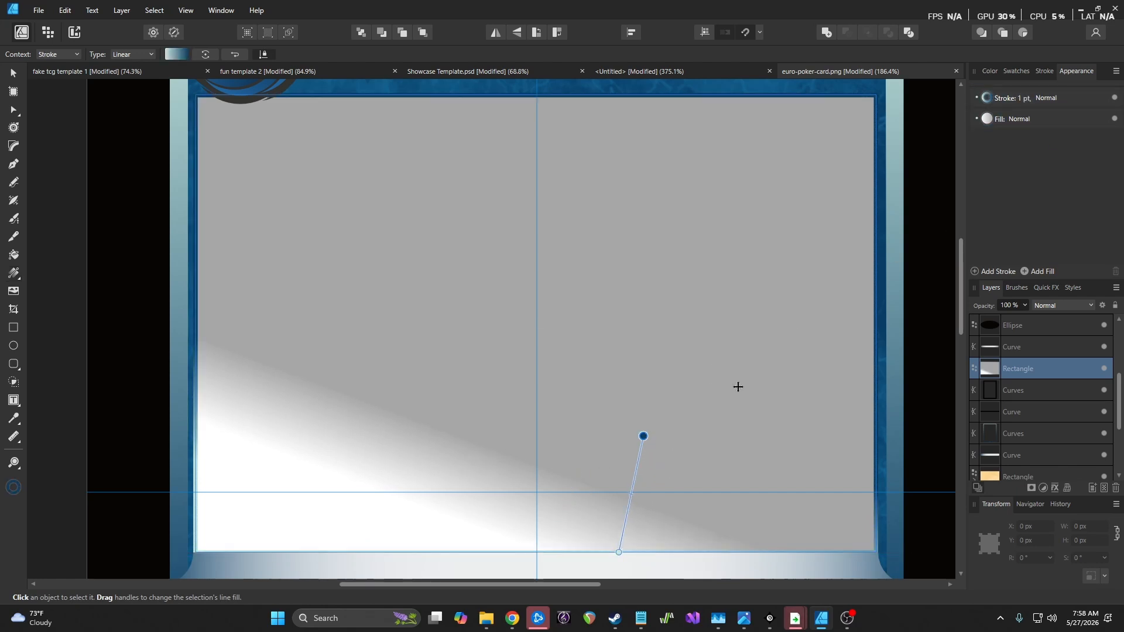
key(ctrl+z)
key(ctrl+z)
key(ctrl+z)
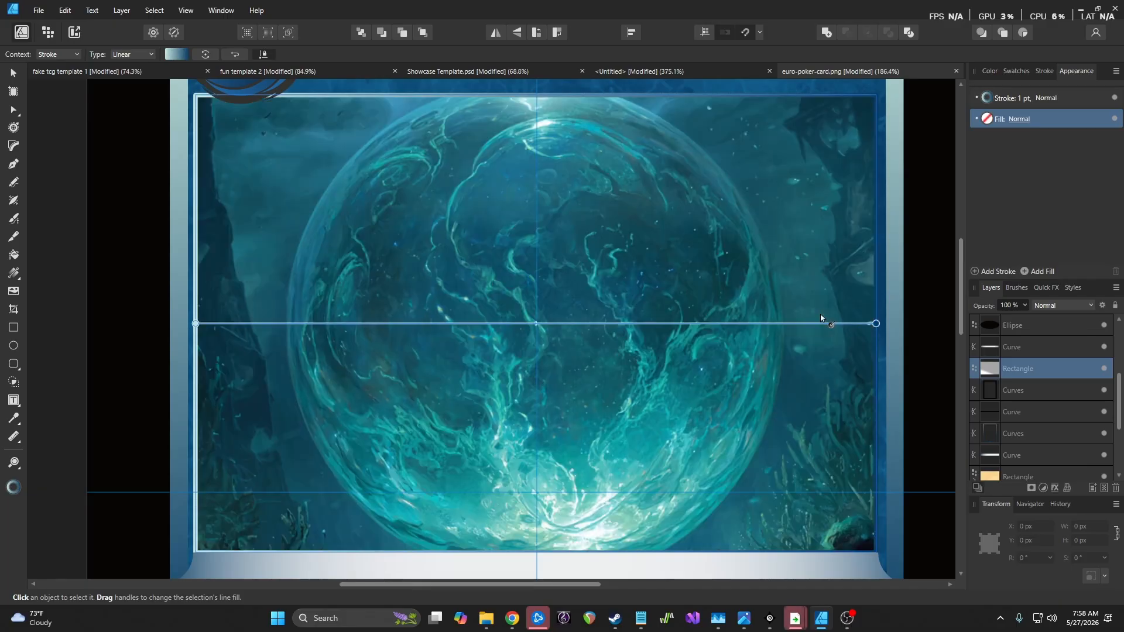
Run the outline gradient vertically up from the bottom edge and reverse its colours
click(1084, 98)
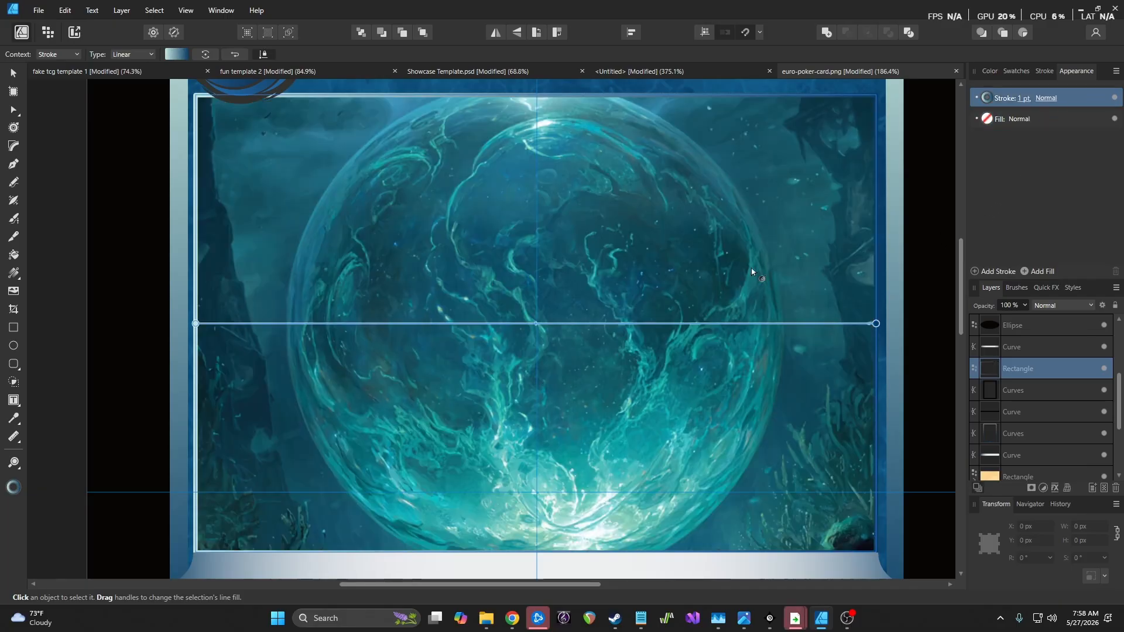
mouse_move(537, 551)
mouse_down()
mouse_move(562, 451)
mouse_move(535, 244)
mouse_move(530, 409)
mouse_move(541, 159)
mouse_move(539, 353)
mouse_up()
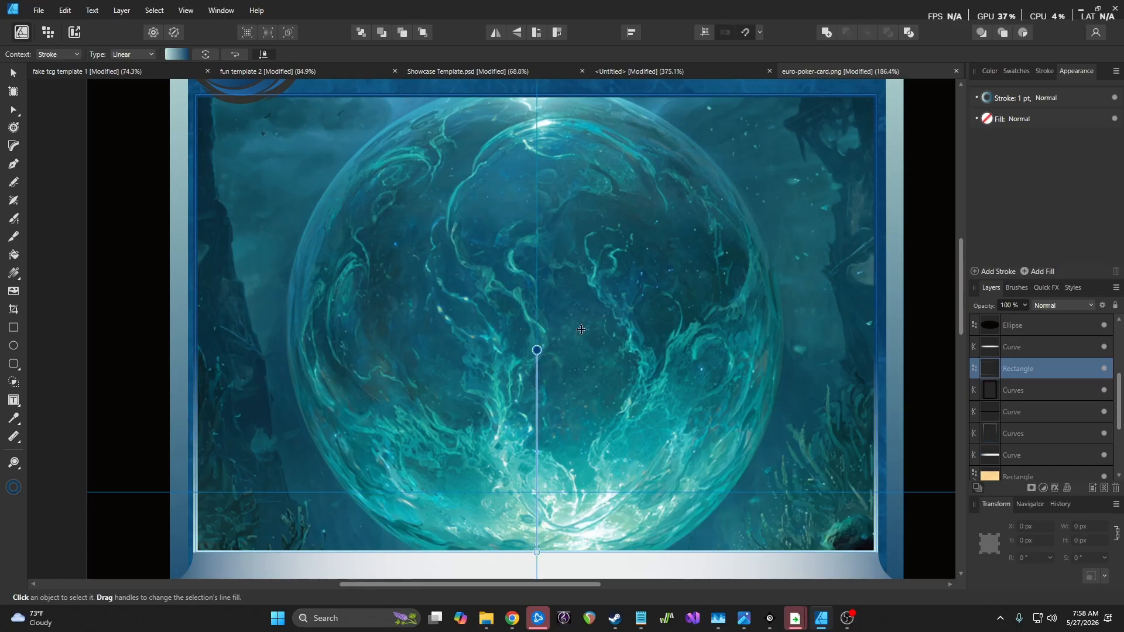
click(987, 98)
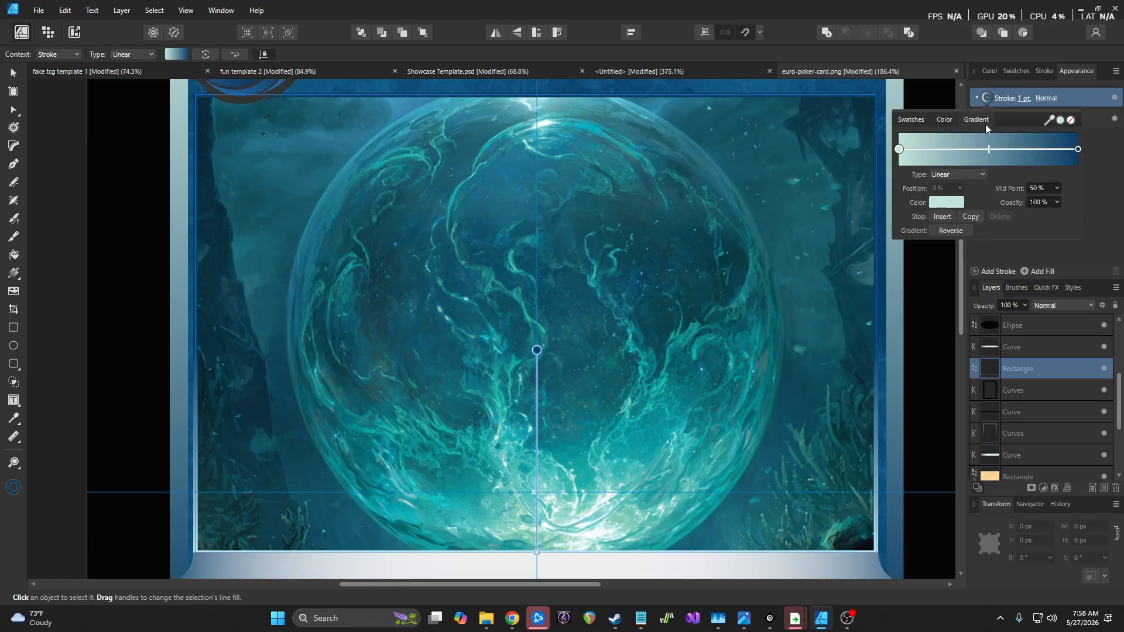
click(951, 230)
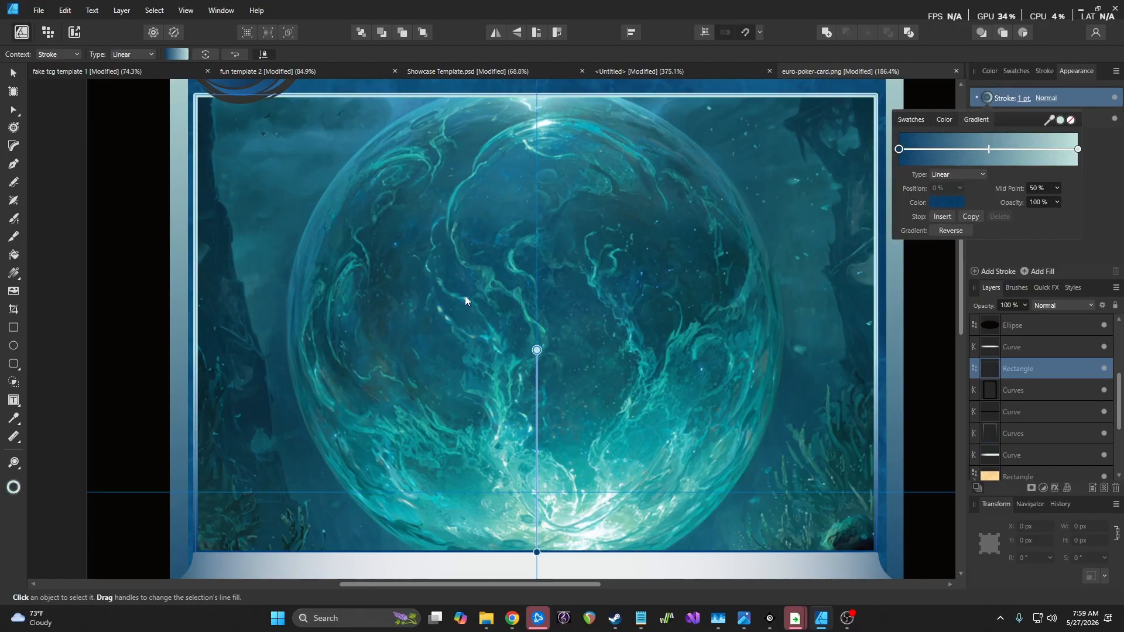
scroll(465, 296, down, 3)
click(13, 72)
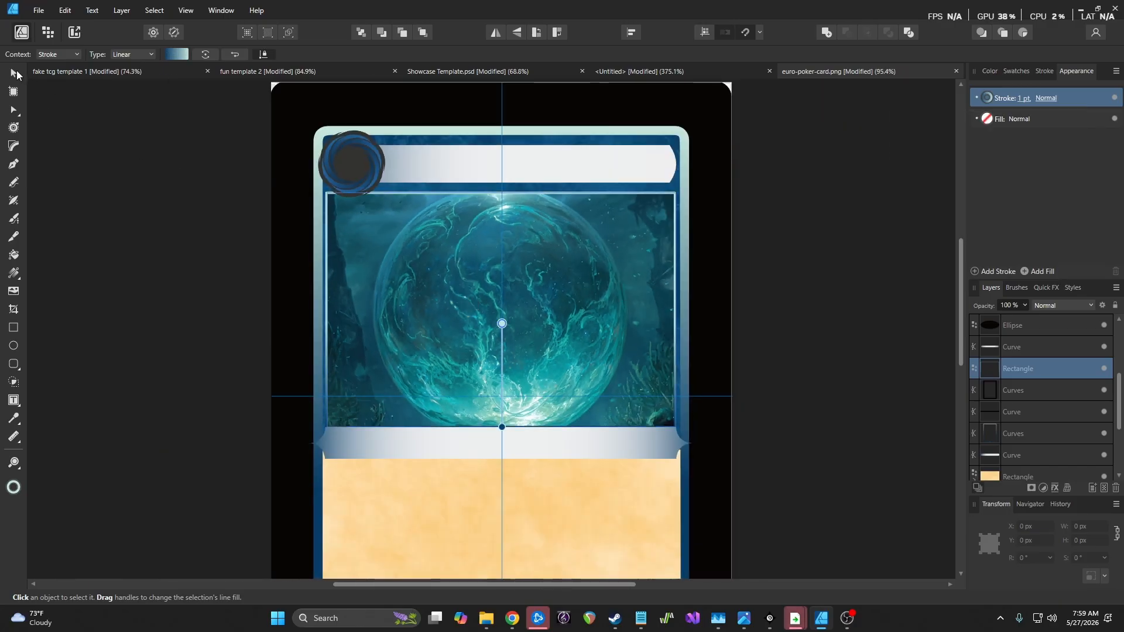
click(132, 150)
scroll(223, 244, down, 1)
scroll(223, 243, up, 3)
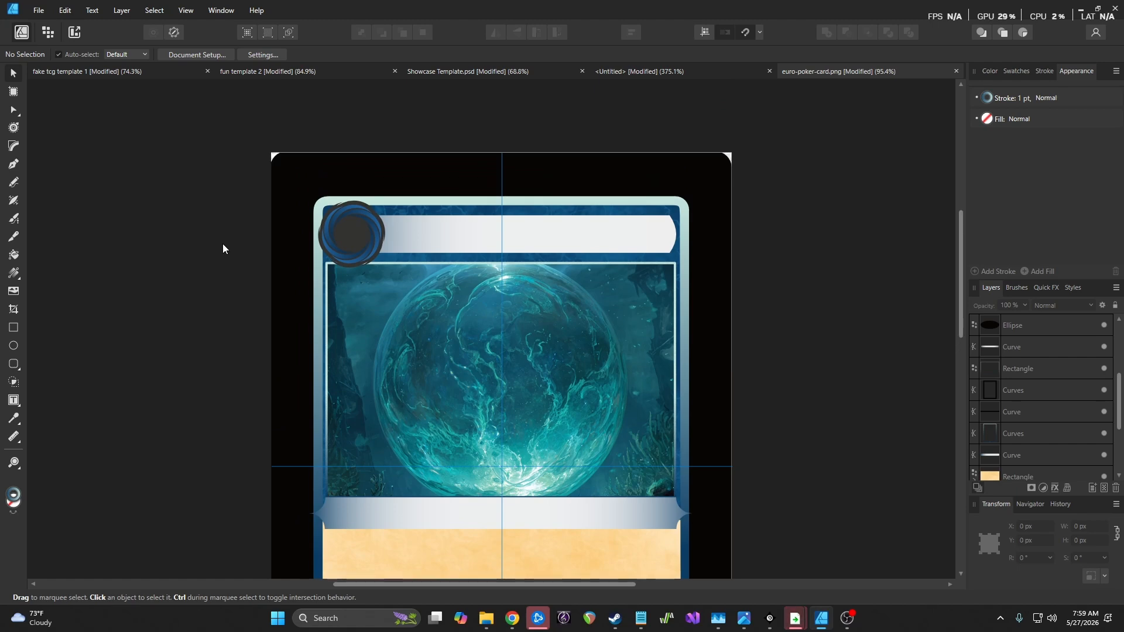
scroll(222, 244, down, 4)
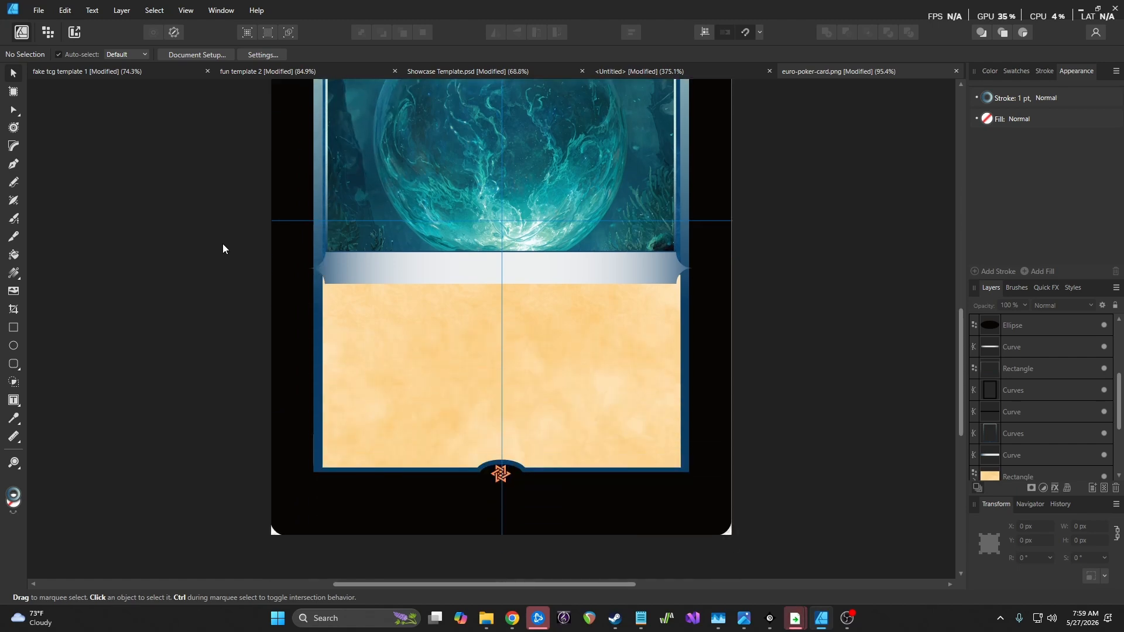
scroll(223, 244, up, 3)
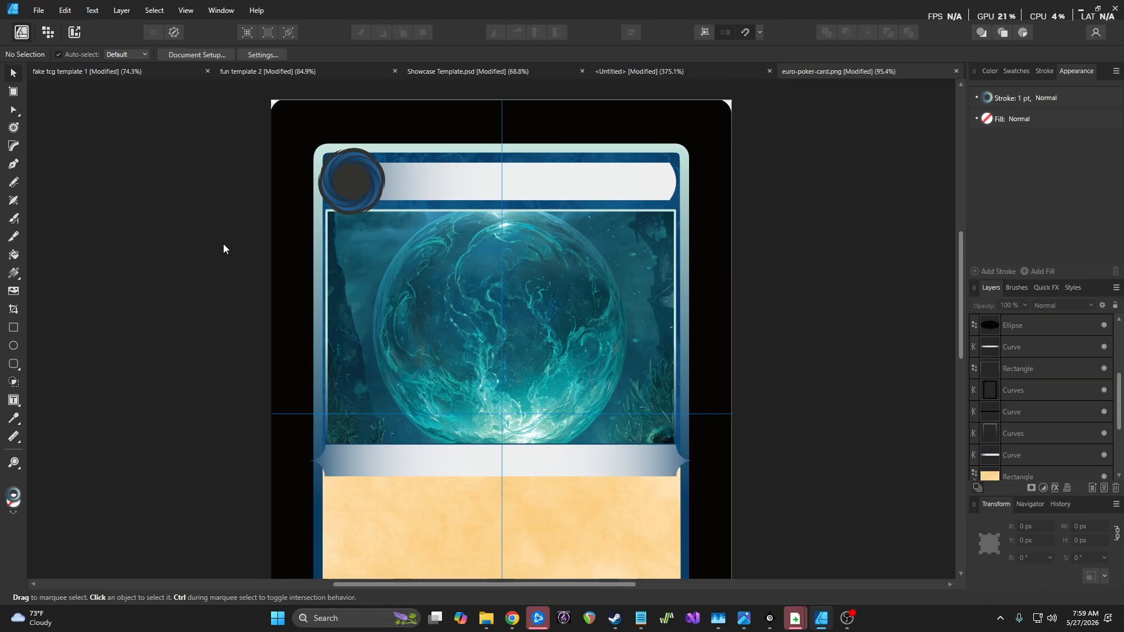
scroll(230, 255, down, 2)
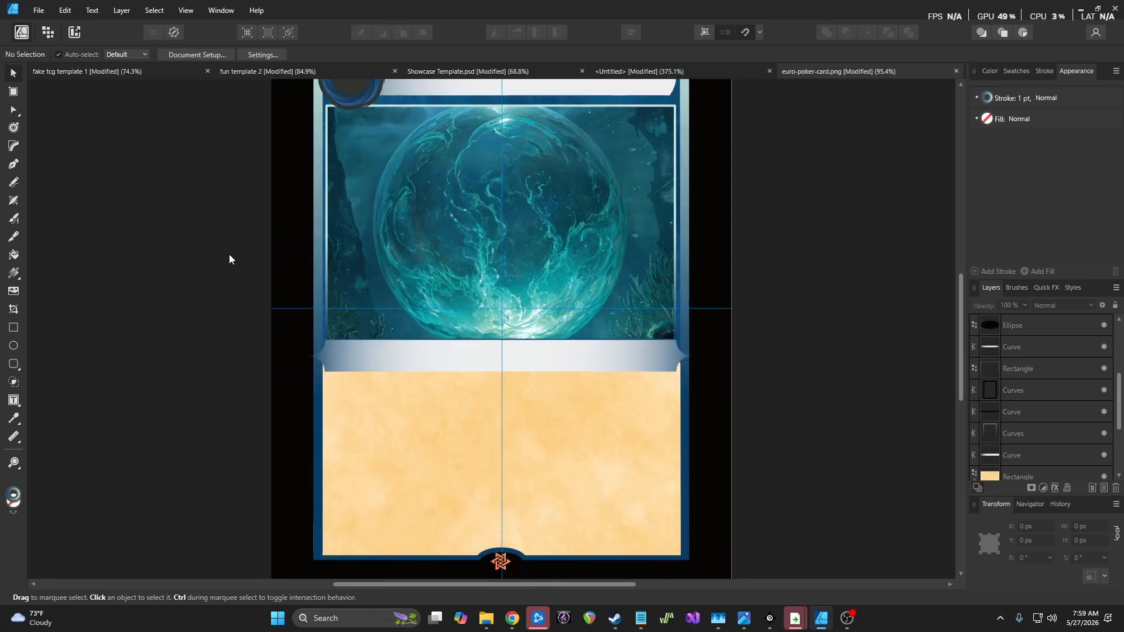
scroll(230, 254, up, 3)
scroll(1042, 420, down, 3)
scroll(1054, 424, up, 4)
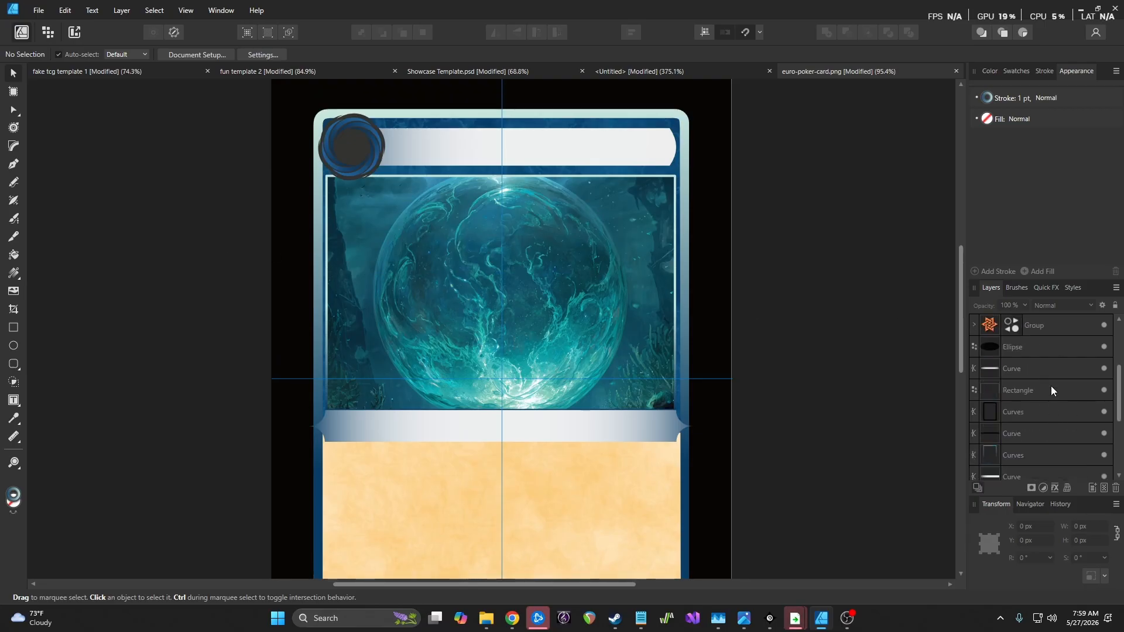
scroll(1059, 384, down, 3)
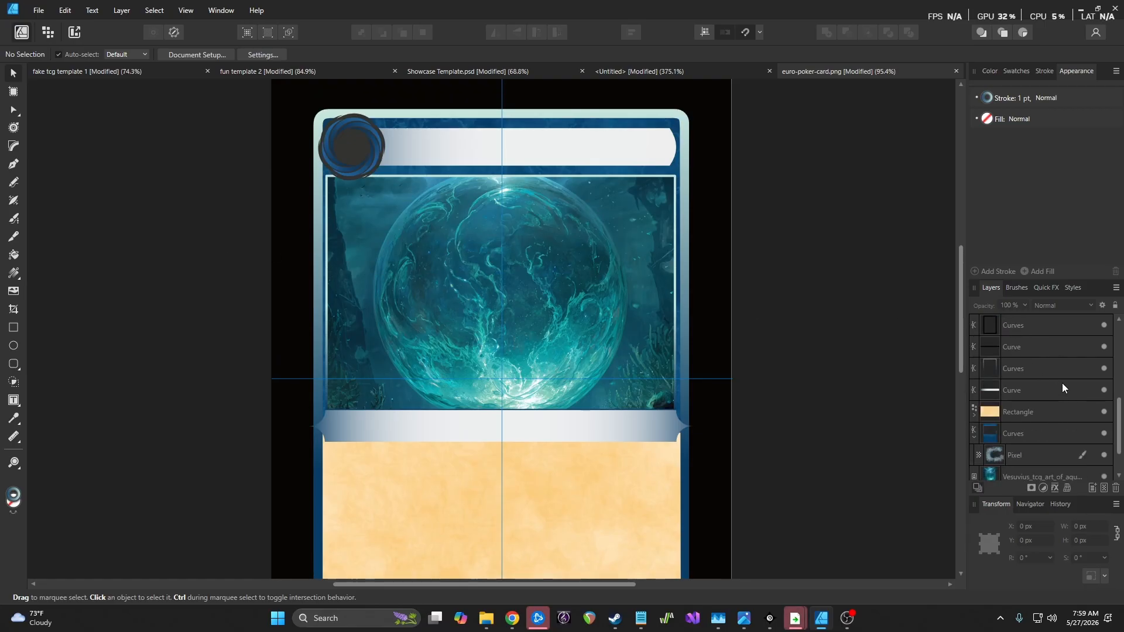
scroll(1062, 383, up, 3)
scroll(972, 364, up, 4)
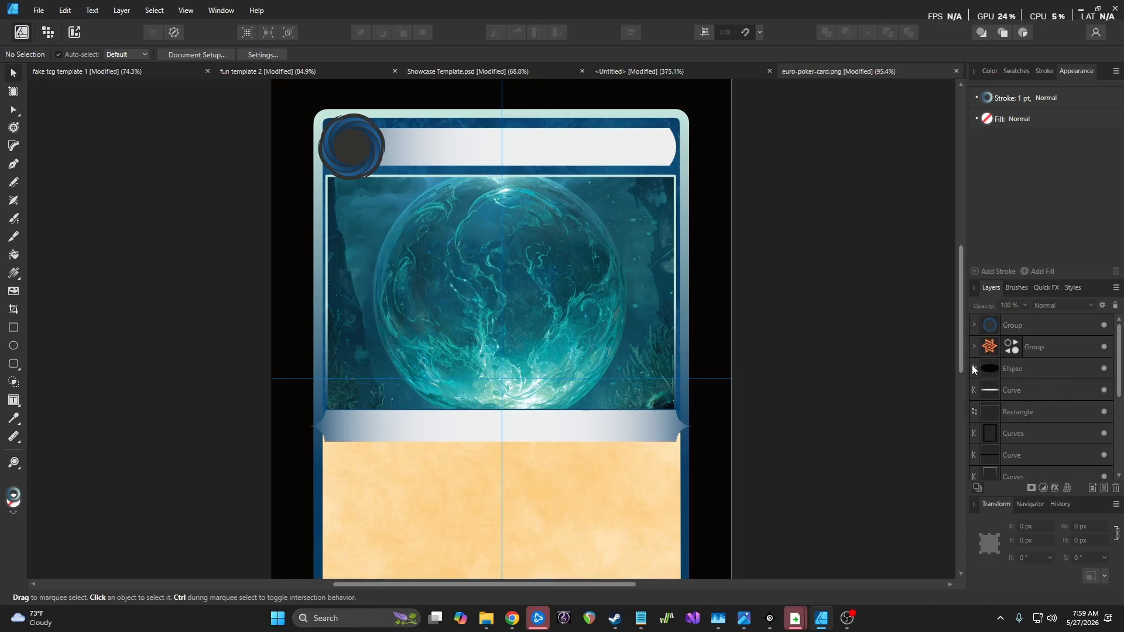
scroll(1046, 421, down, 3)
click(1104, 412)
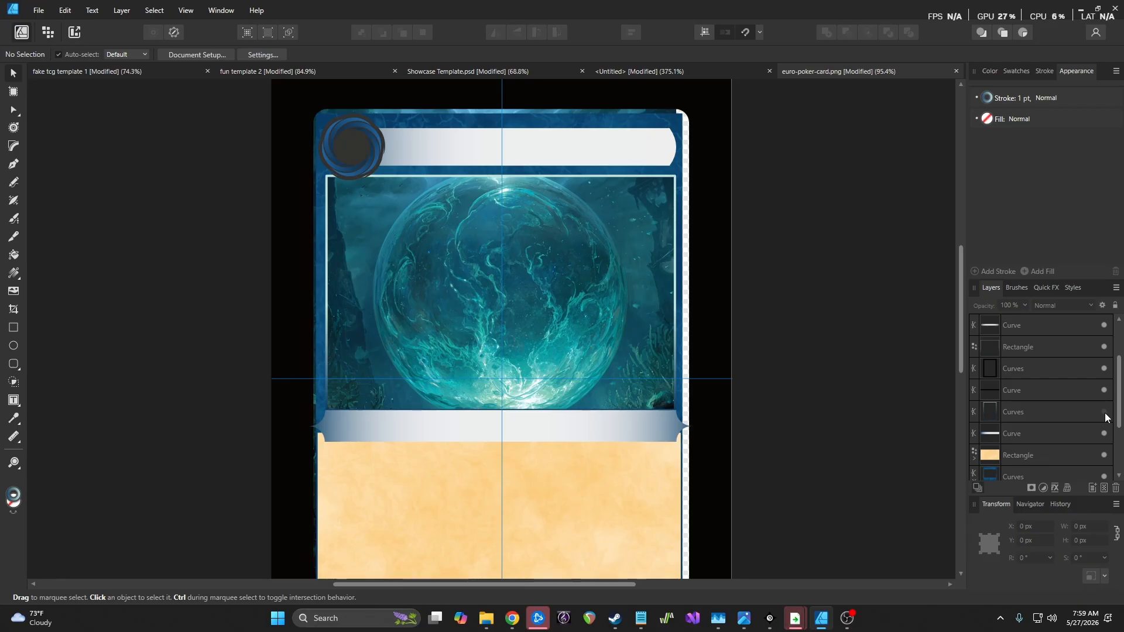
click(1105, 413)
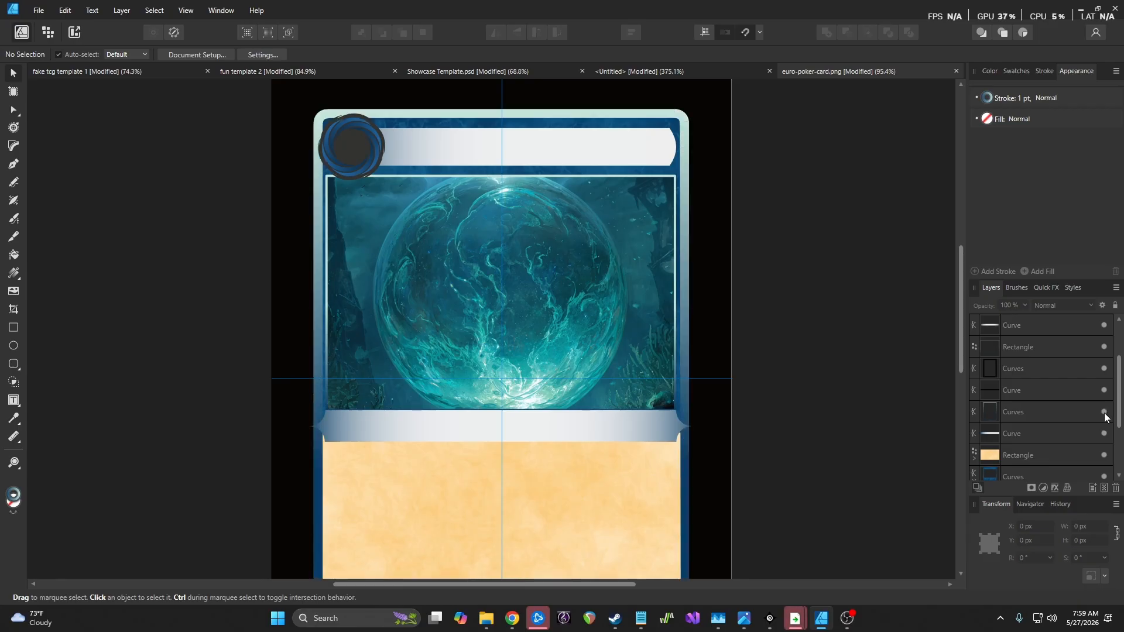
click(1040, 415)
click(49, 32)
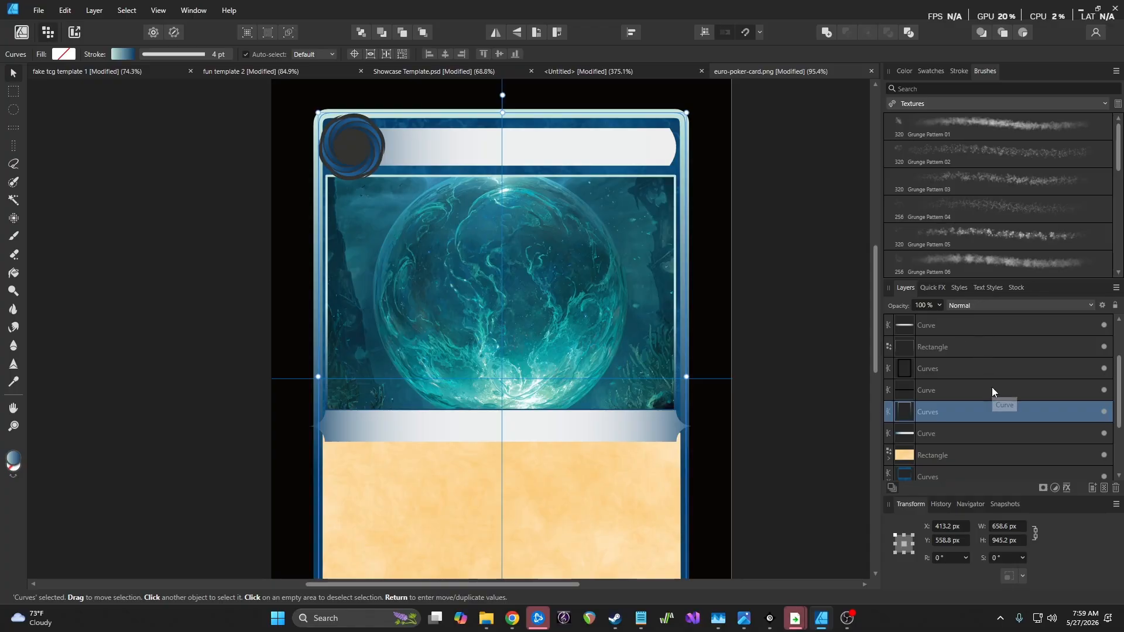
click(1104, 490)
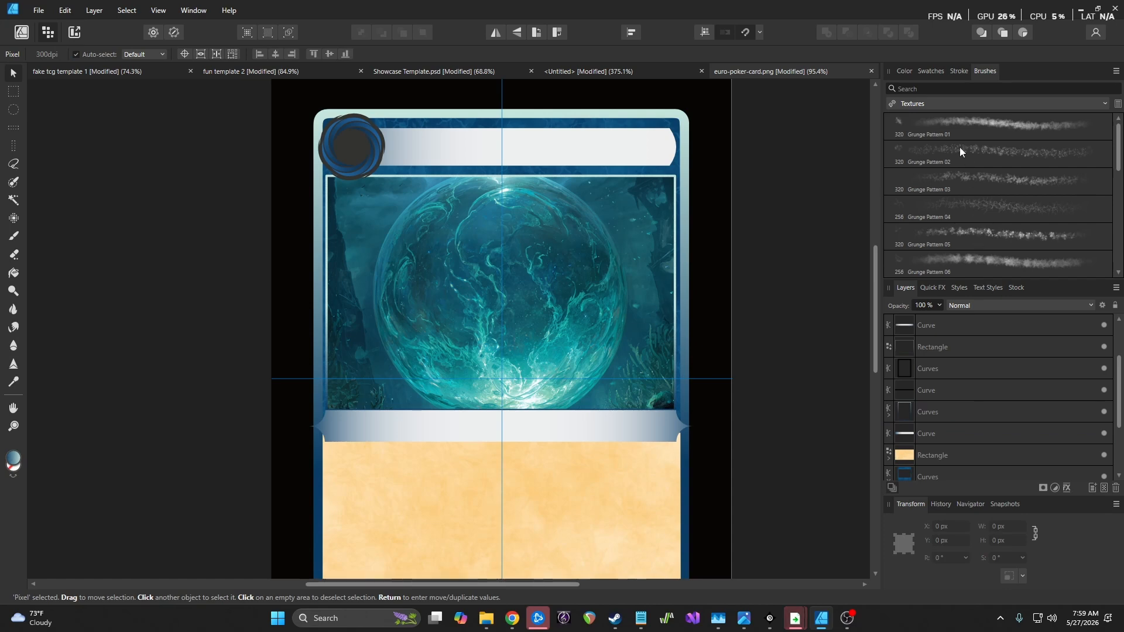
click(935, 103)
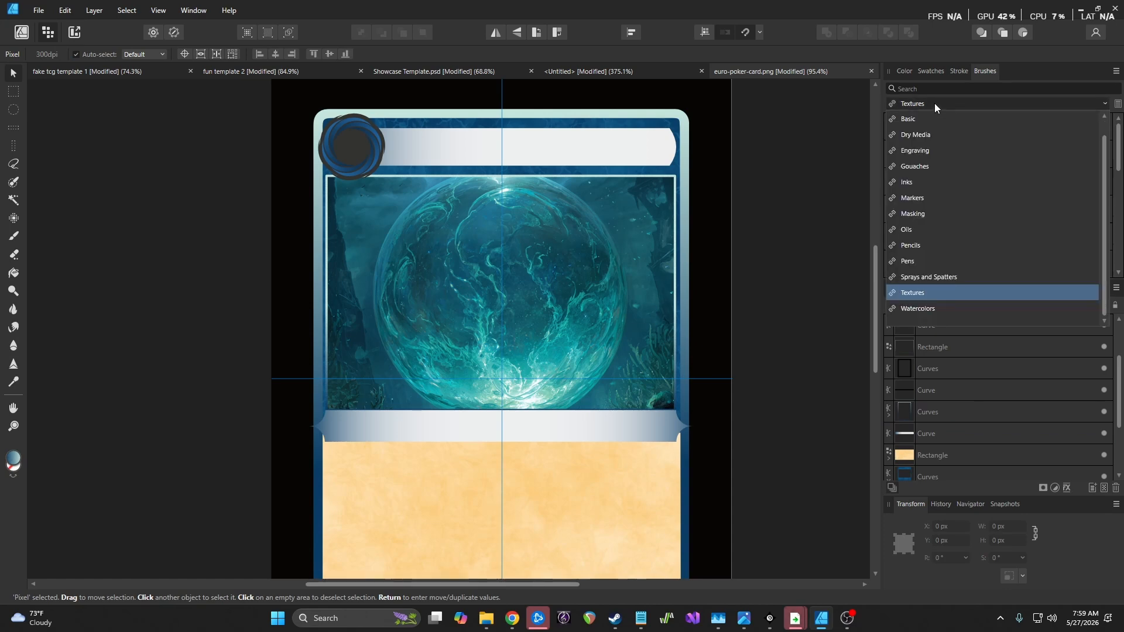
click(956, 279)
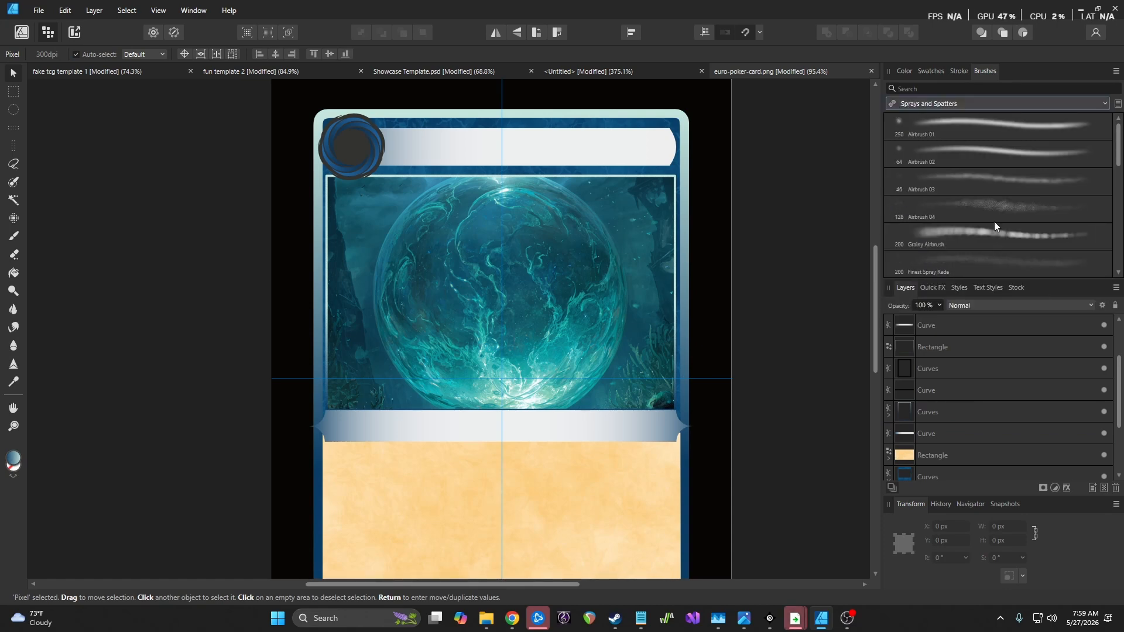
click(985, 177)
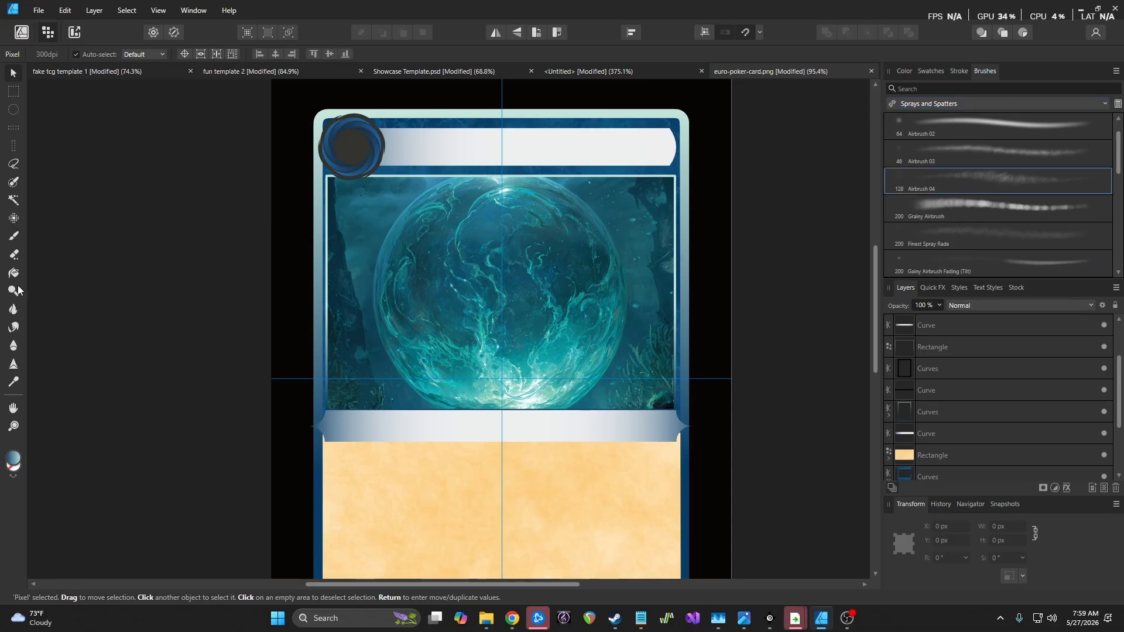
click(15, 236)
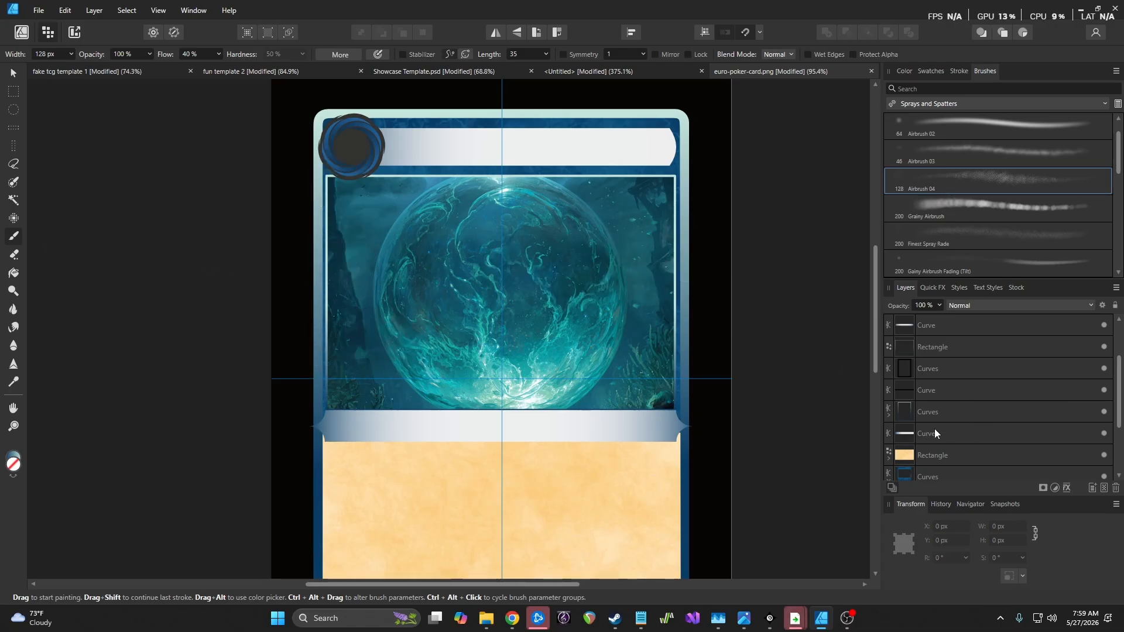
click(889, 415)
click(946, 435)
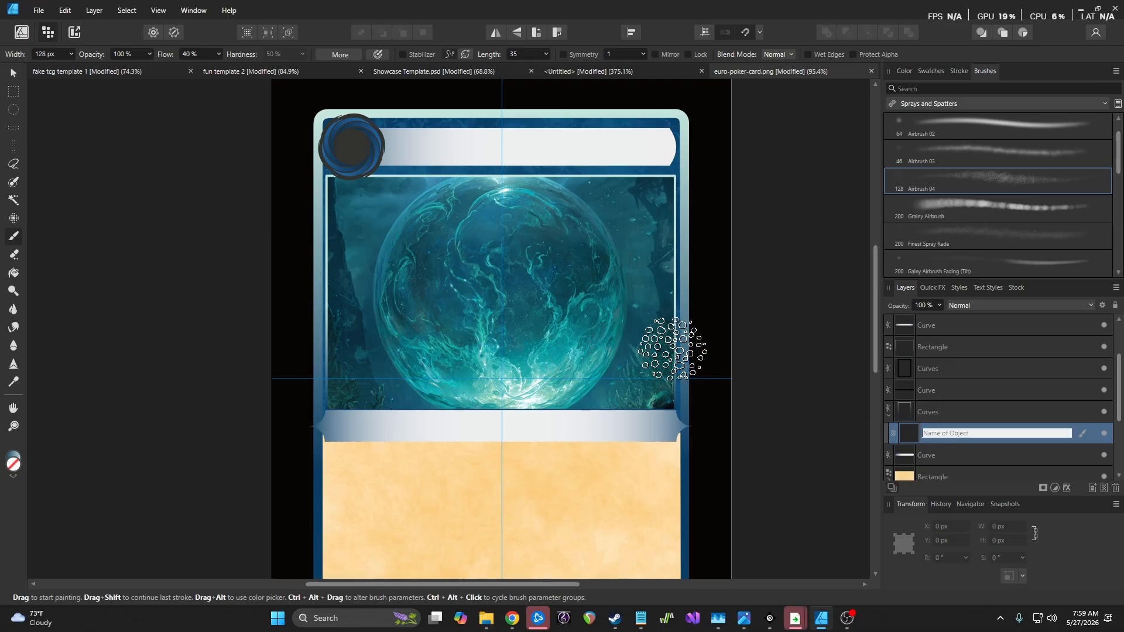
scroll(711, 321, up, 8)
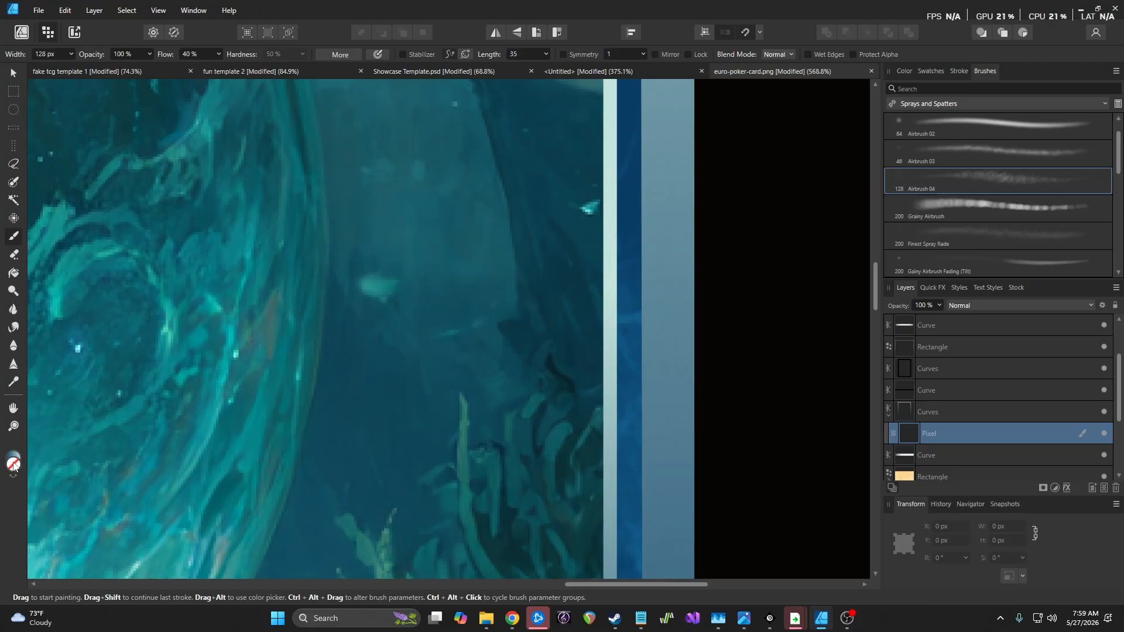
double_click(13, 464)
click(175, 255)
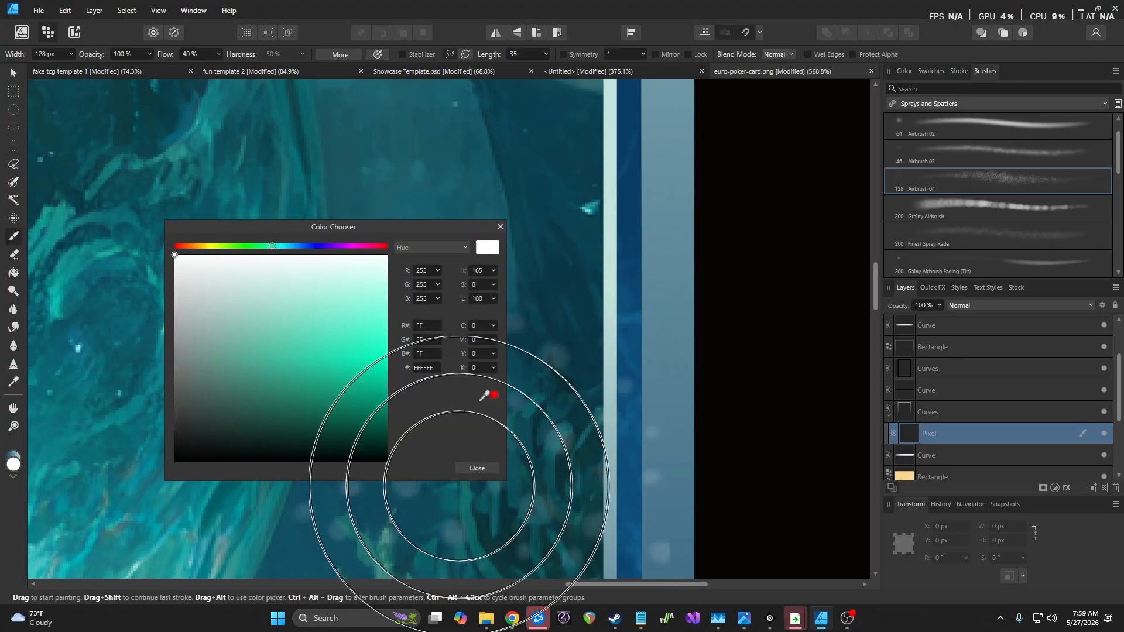
click(463, 469)
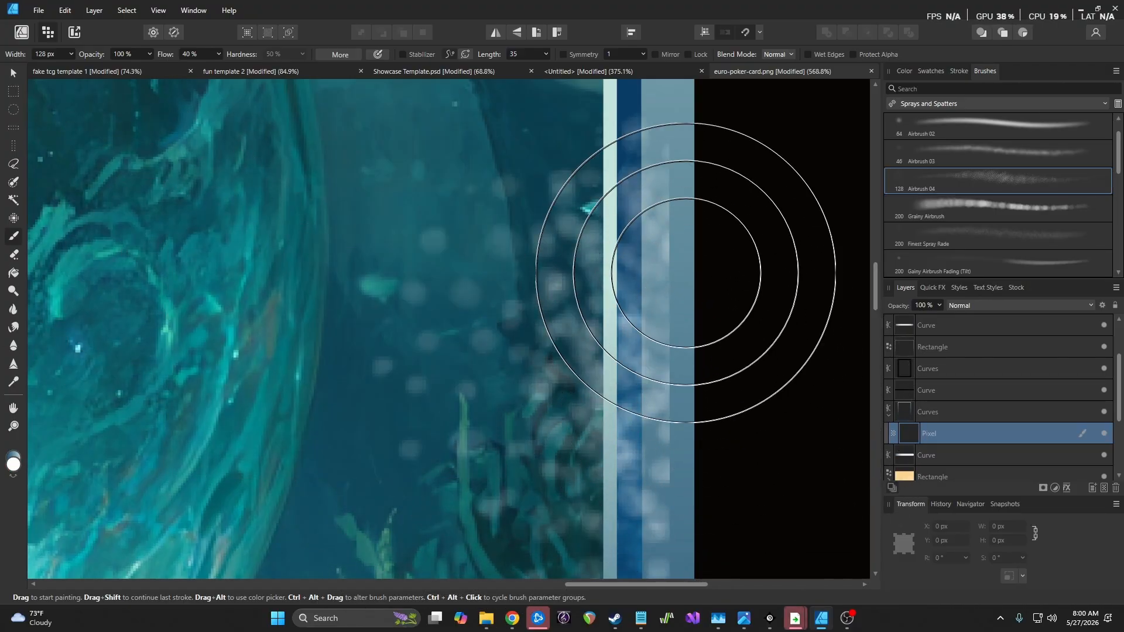
click(944, 413)
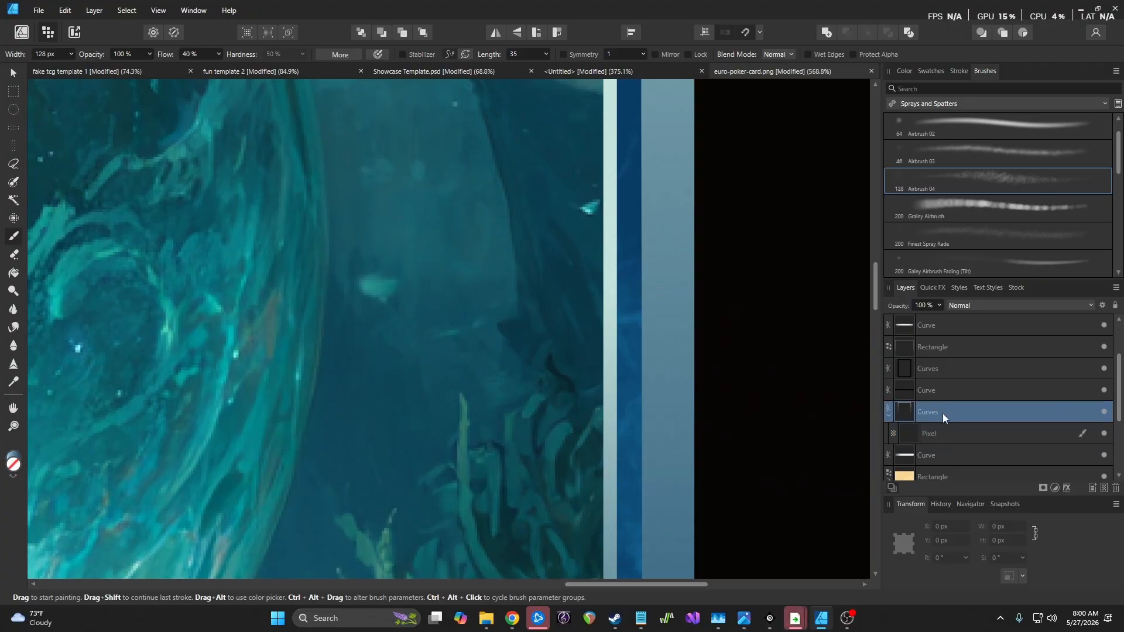
click(929, 436)
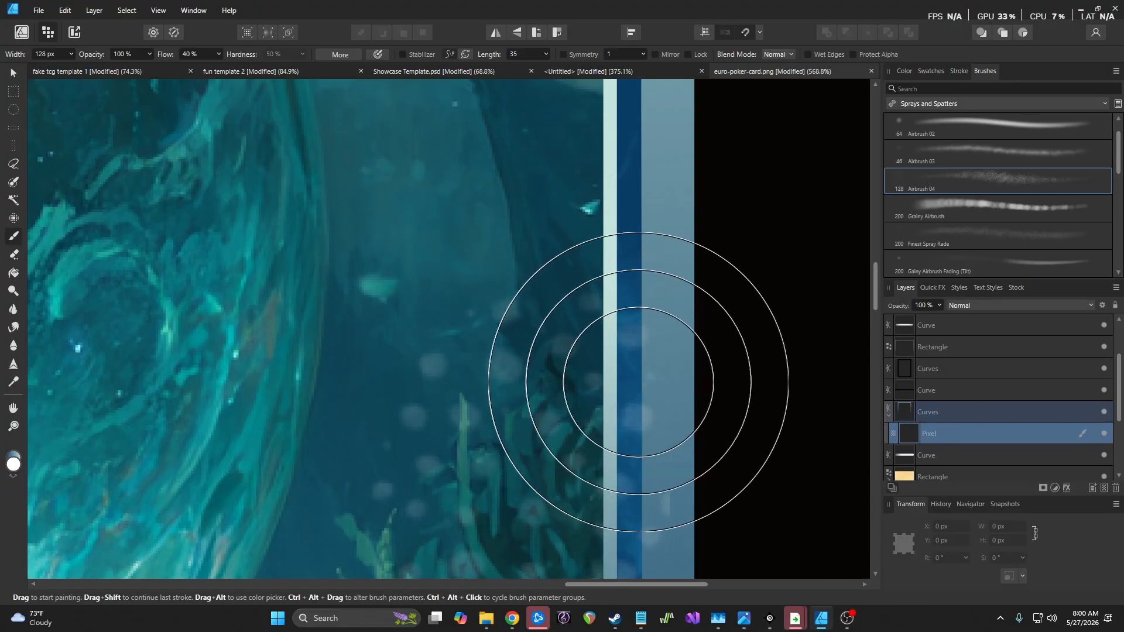
mouse_move(673, 334)
mouse_down()
mouse_move(344, 361)
mouse_move(407, 159)
mouse_move(525, 354)
mouse_up()
scroll(524, 354, down, 5)
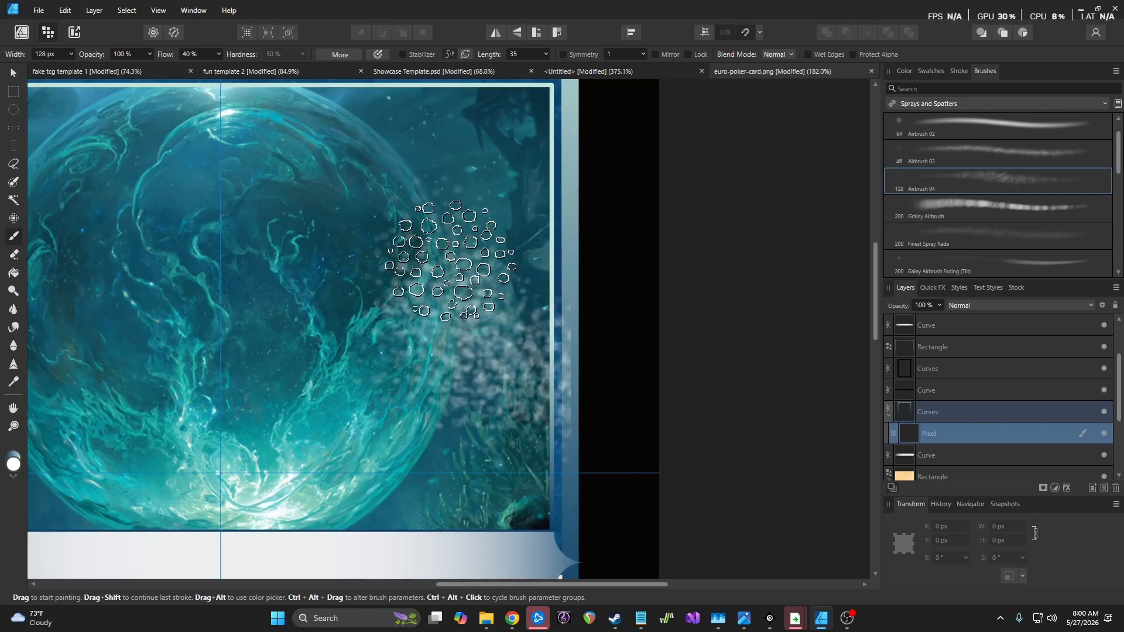
key(ctrl+z)
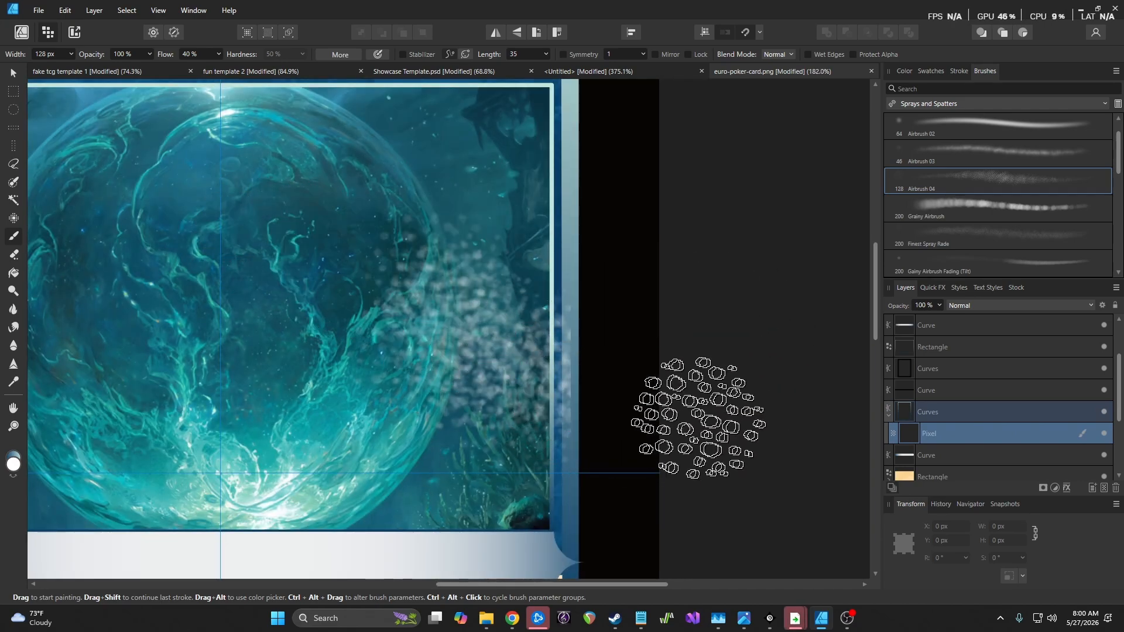
key(ctrl+z)
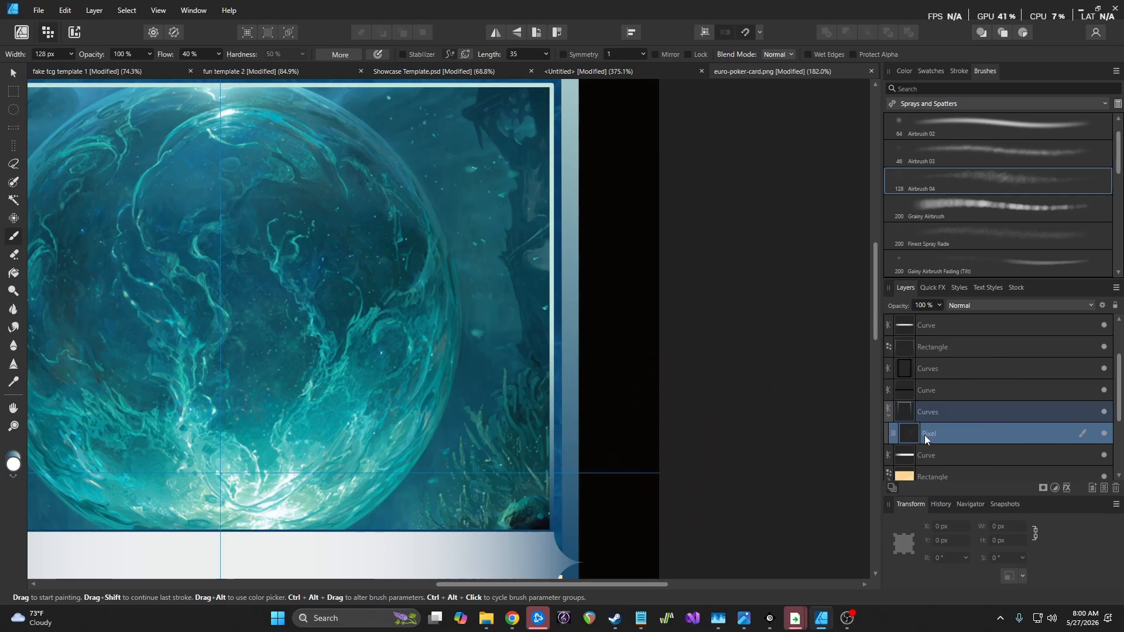
drag(919, 434, 909, 412)
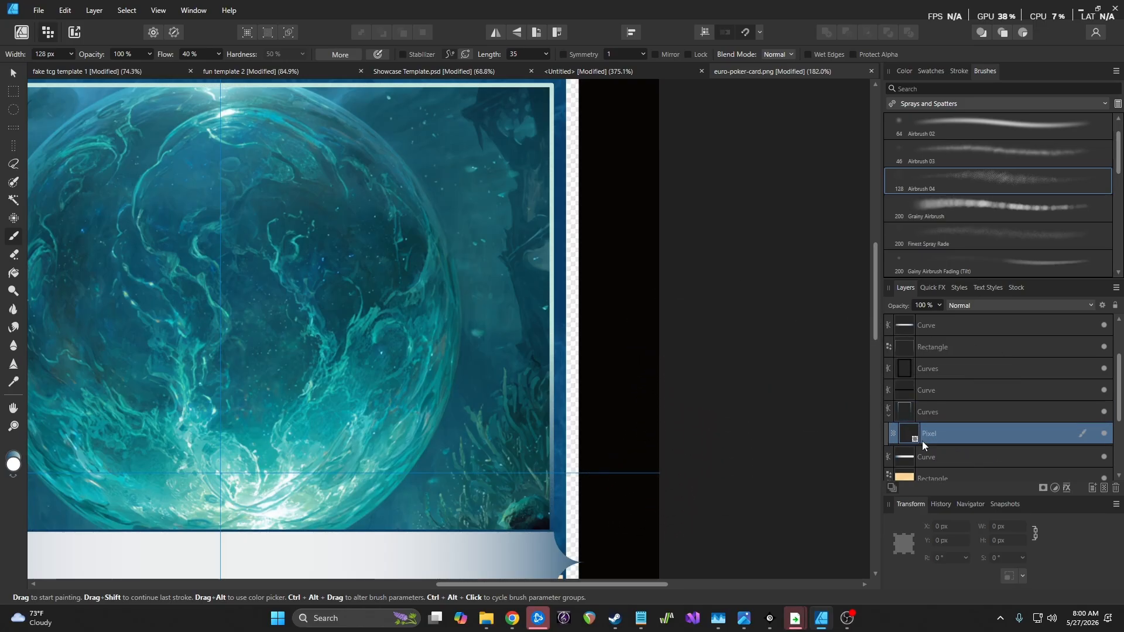
drag(594, 451, 585, 207)
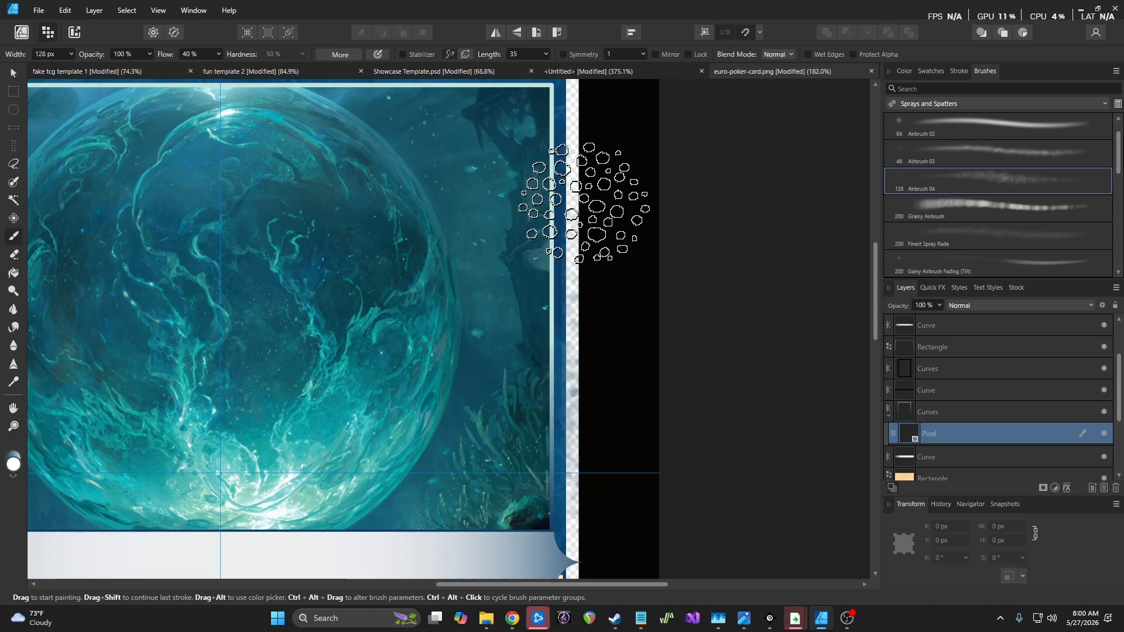
key(ctrl+z)
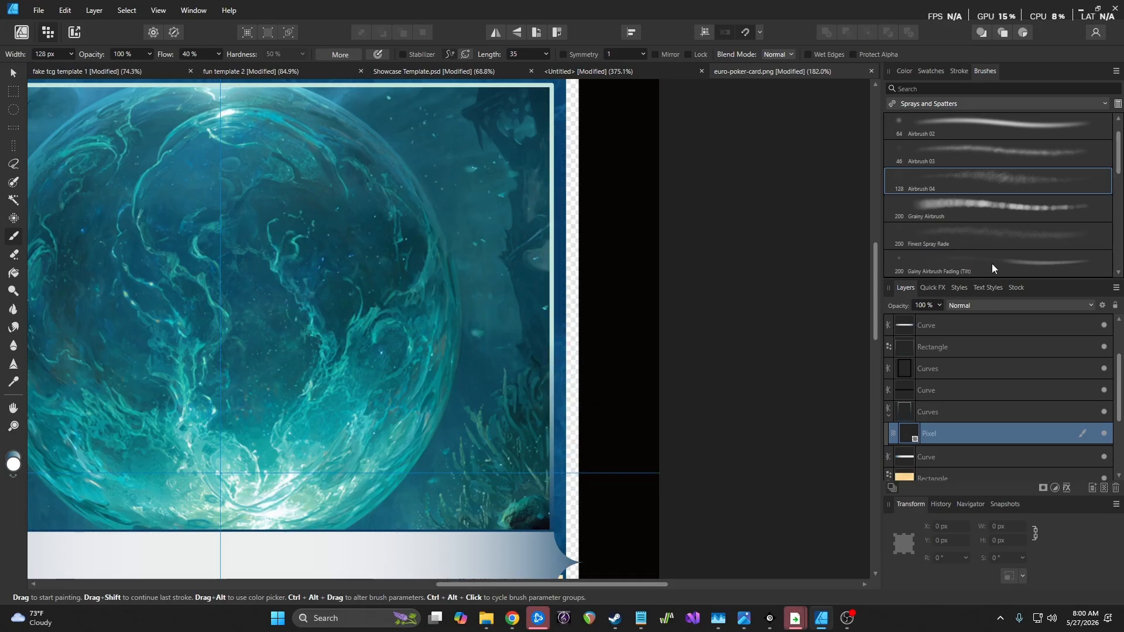
click(993, 226)
mouse_move(583, 266)
mouse_down()
mouse_move(581, 426)
mouse_move(570, 262)
mouse_move(583, 294)
mouse_up()
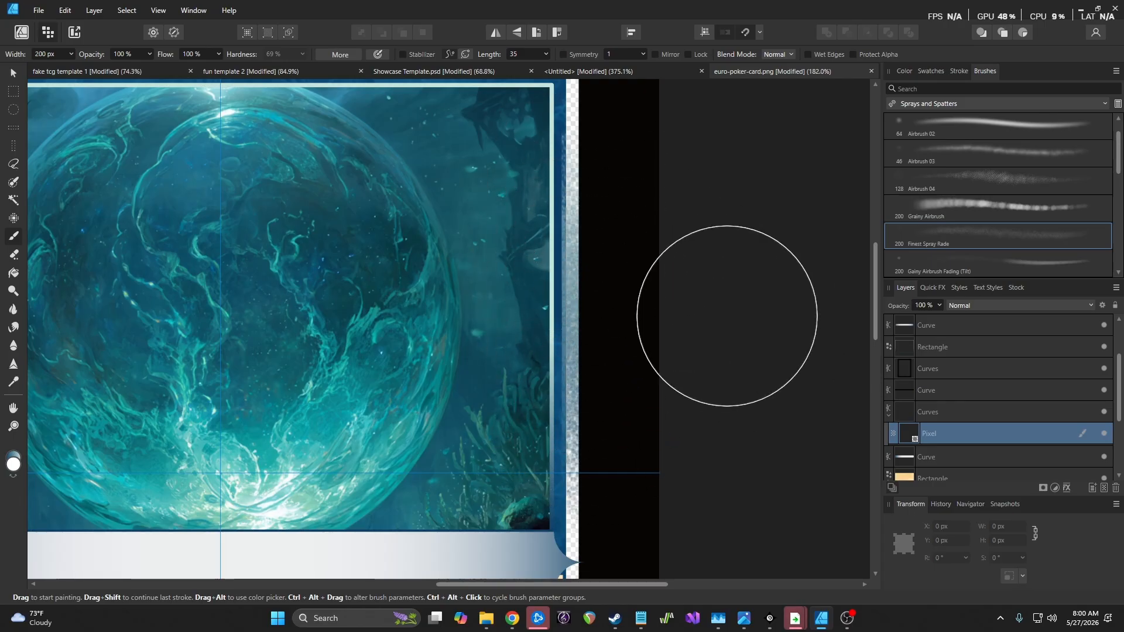
scroll(743, 320, down, 9)
key(ctrl+z)
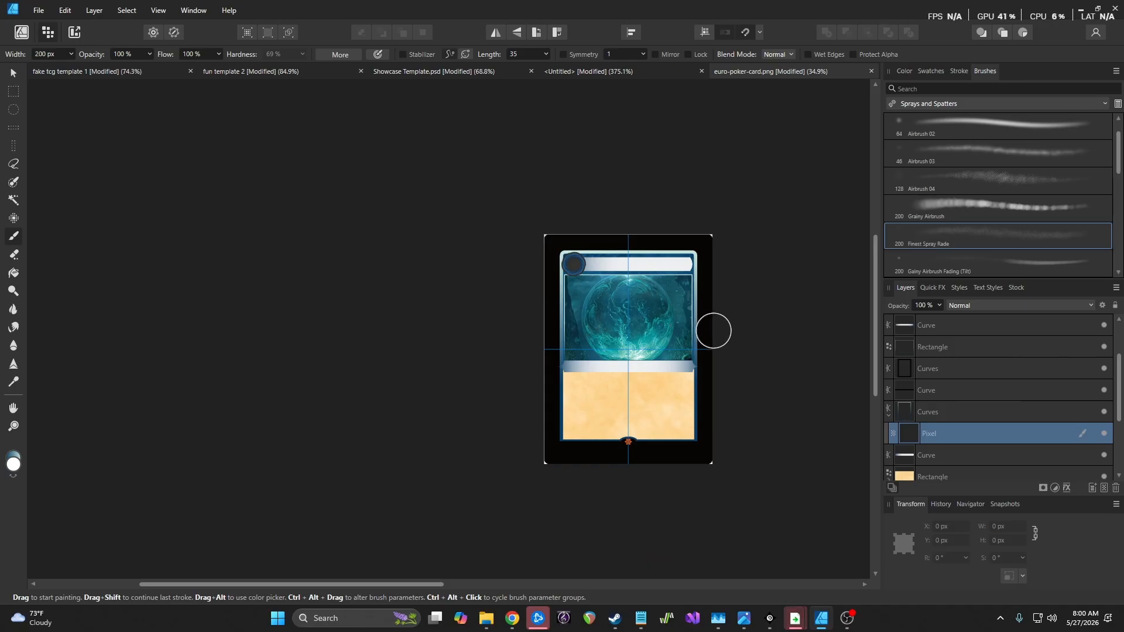
scroll(712, 328, up, 3)
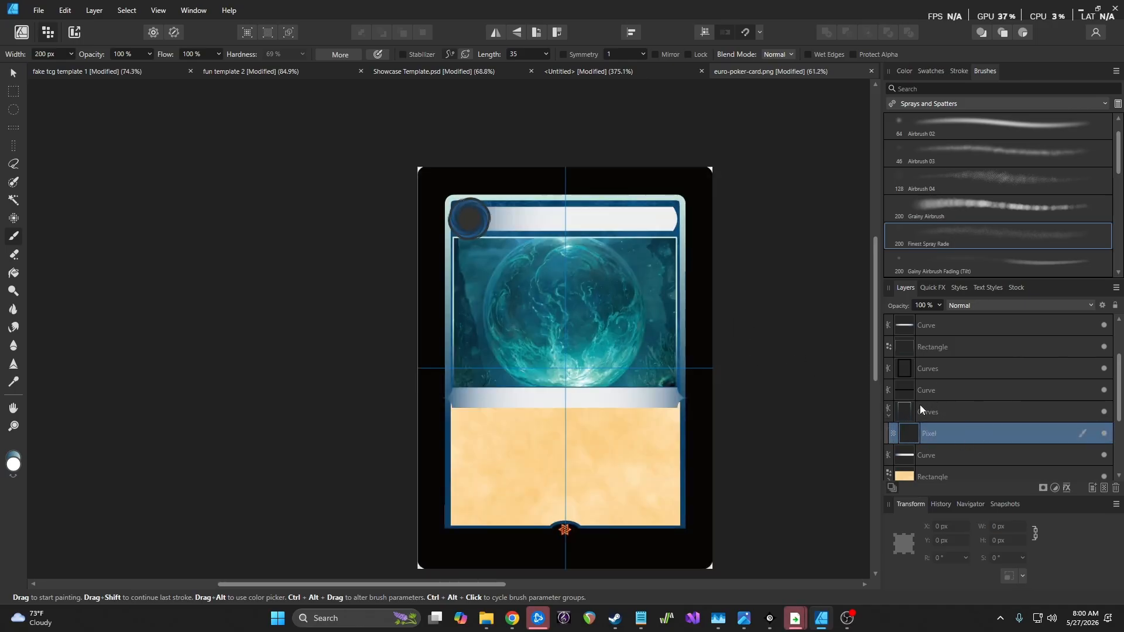
Move the Pixel layer above Curves, undo the accidental nesting, and return to the Designer persona
mouse_move(925, 425)
mouse_down()
mouse_move(937, 405)
mouse_move(911, 413)
mouse_up()
key(ctrl+z)
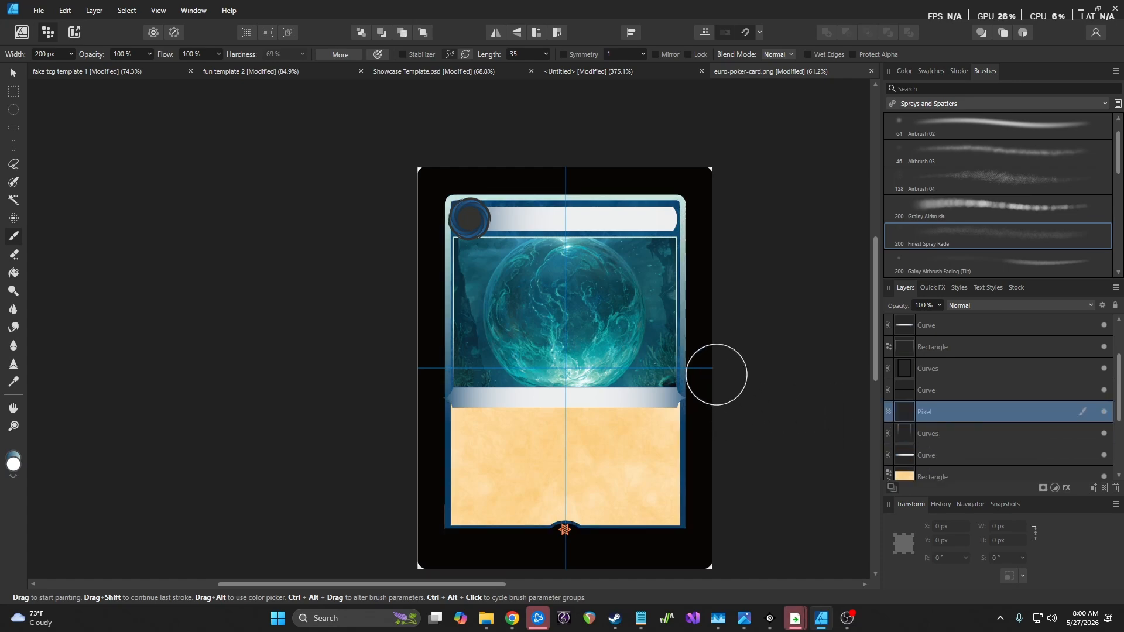
scroll(677, 321, up, 6)
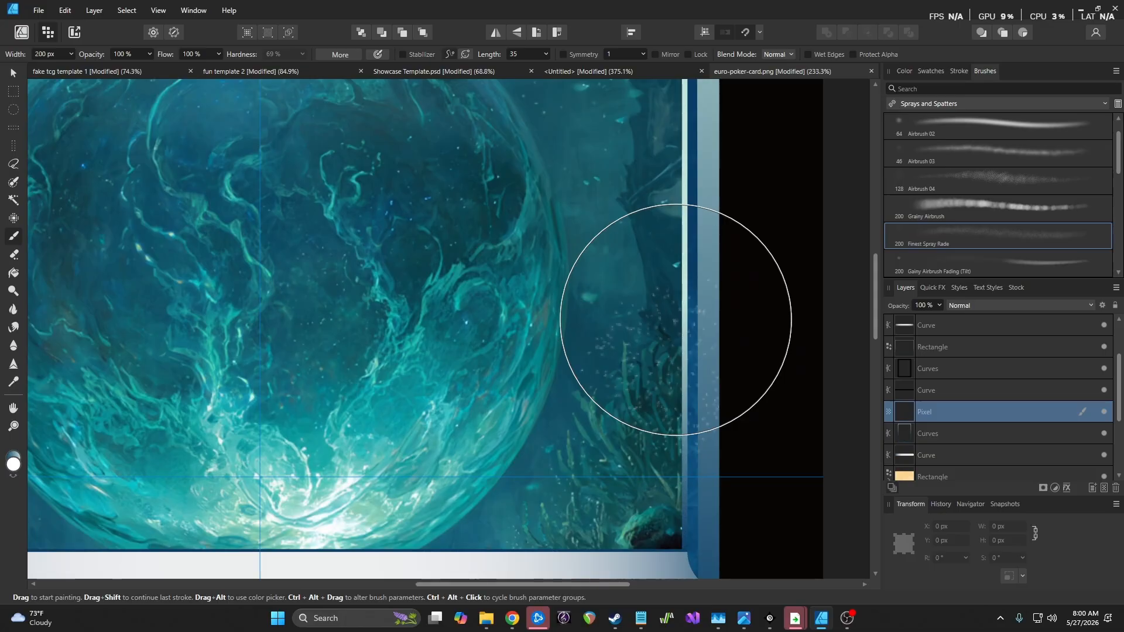
scroll(677, 321, down, 4)
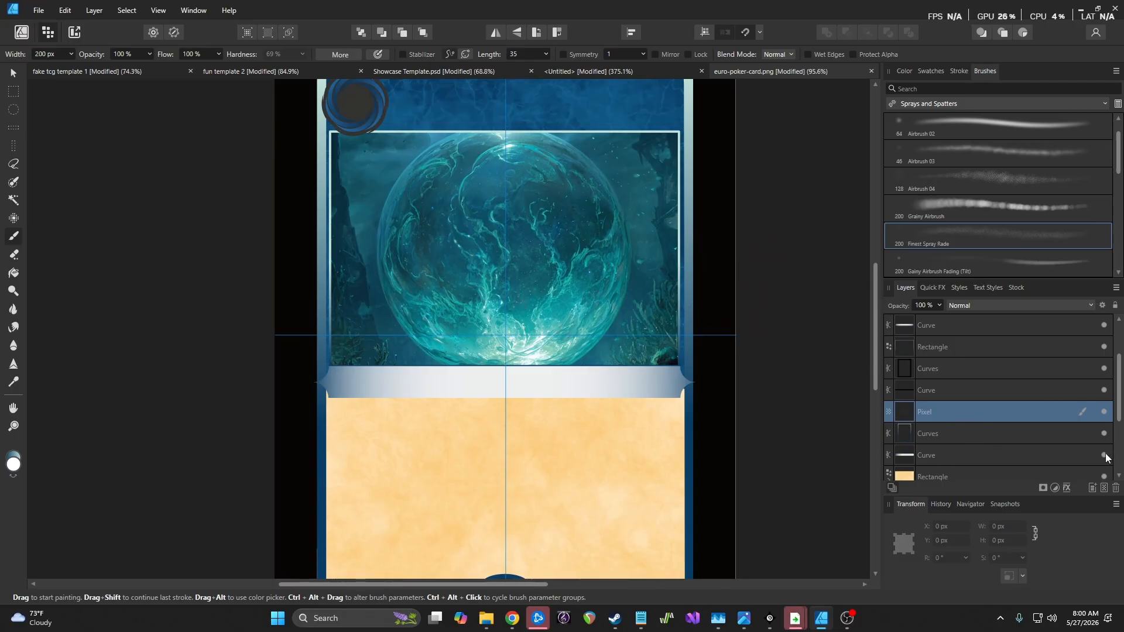
click(21, 32)
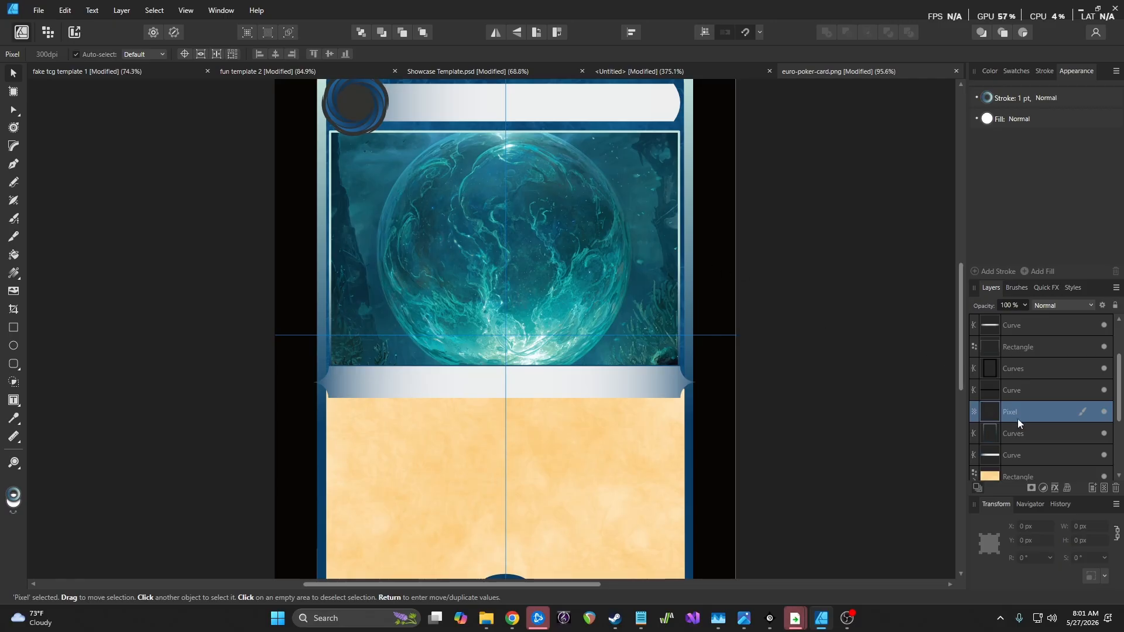
Select the banner curve and eyedrop the card's dark blue border colour into its outline
click(1035, 434)
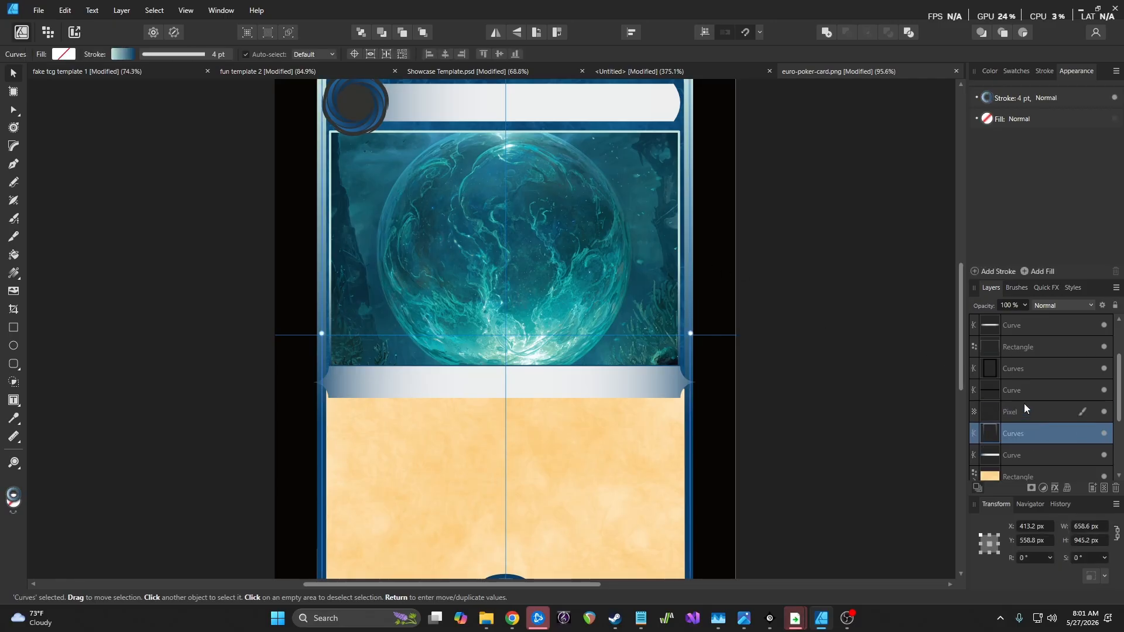
click(1024, 329)
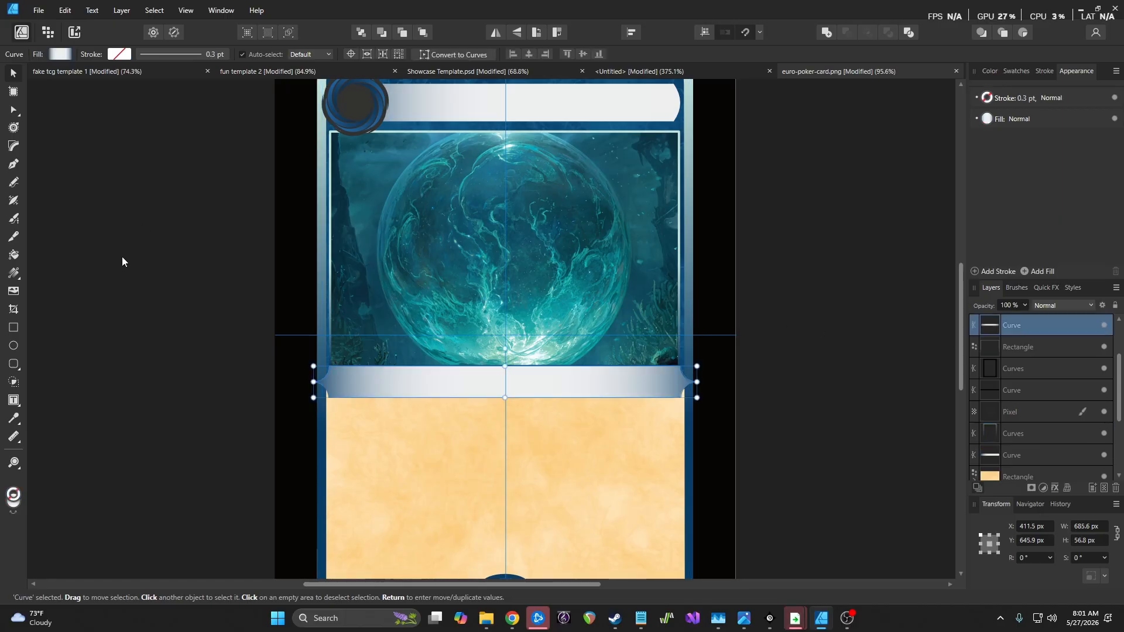
click(985, 103)
click(987, 100)
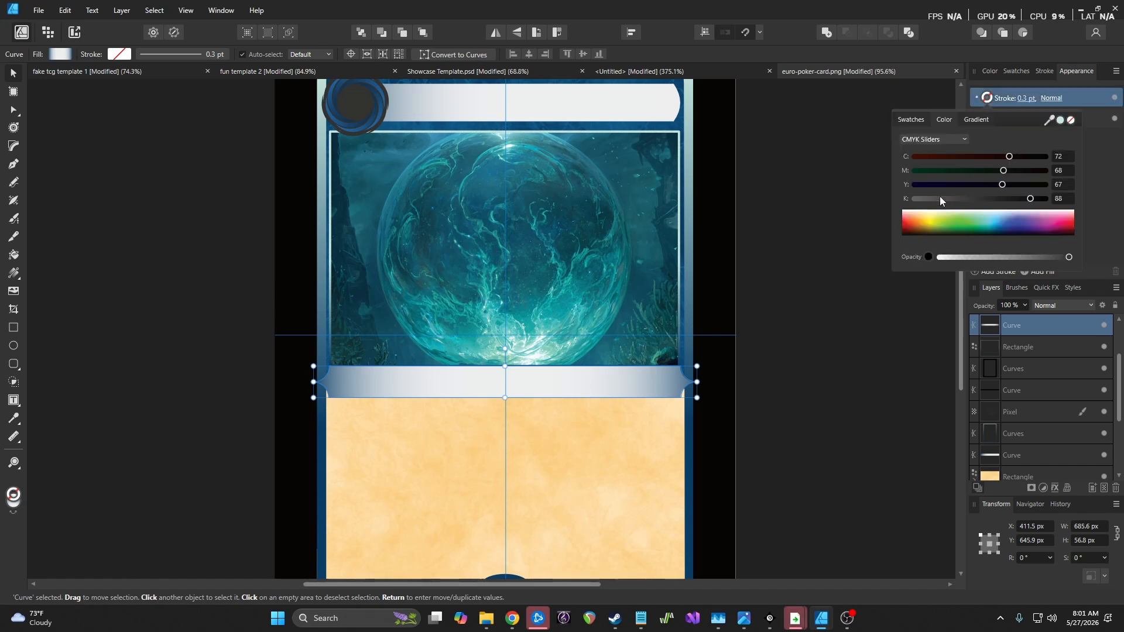
scroll(620, 407, down, 4)
mouse_move(1051, 126)
mouse_down()
mouse_move(730, 396)
mouse_move(532, 479)
mouse_up()
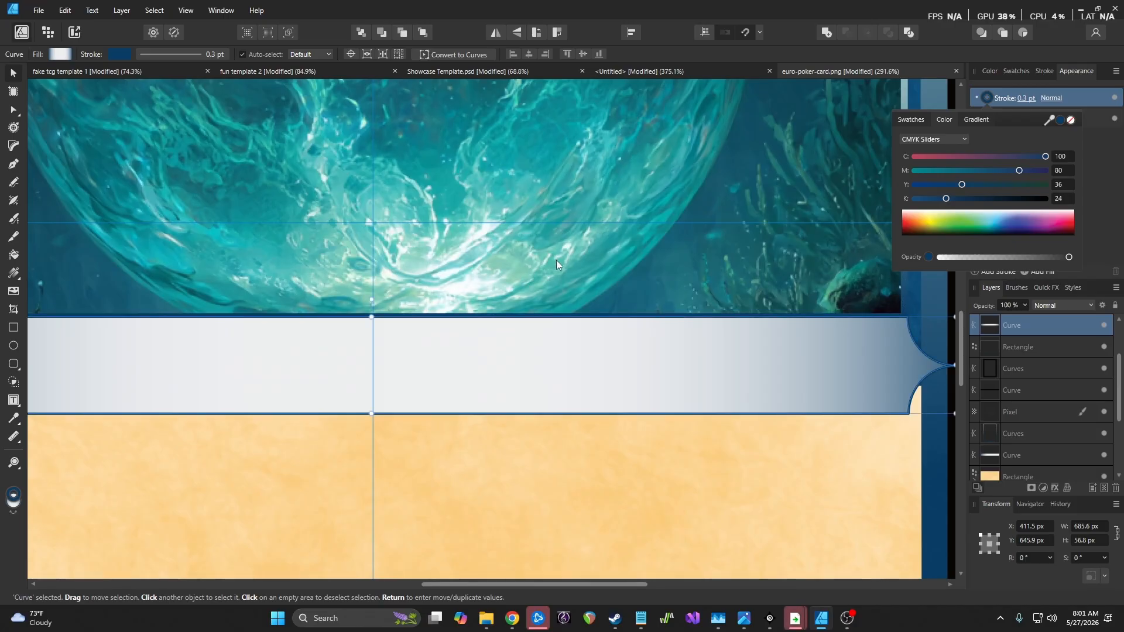
scroll(557, 260, down, 3)
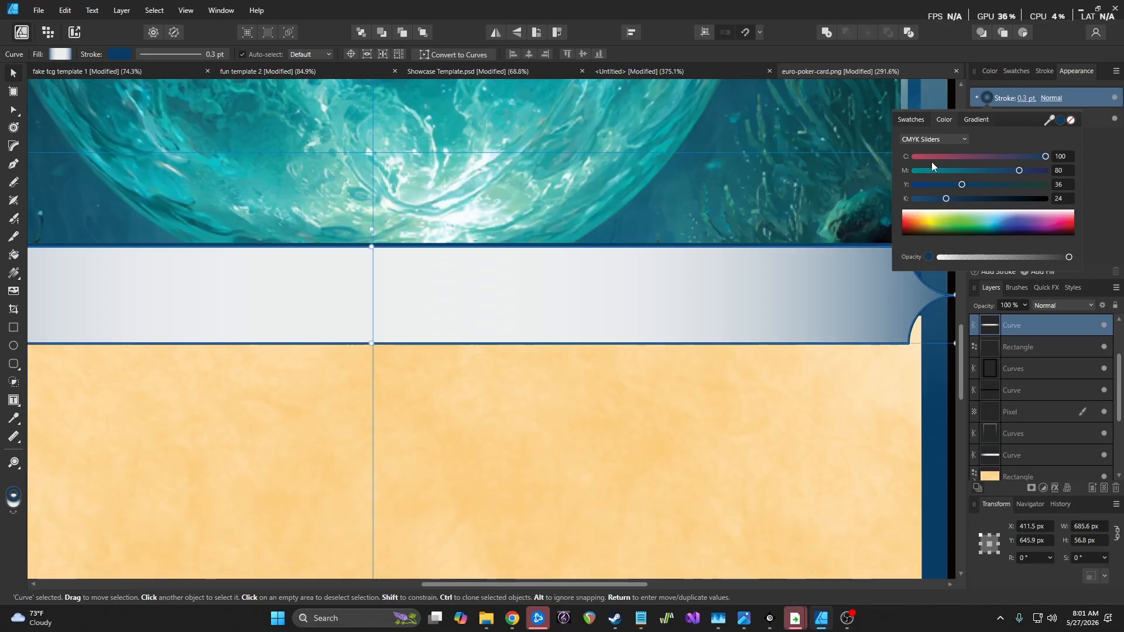
Try thickening the banner outline to 0.5 pt and wider, undoing the last change
click(1026, 98)
drag(993, 137, 995, 140)
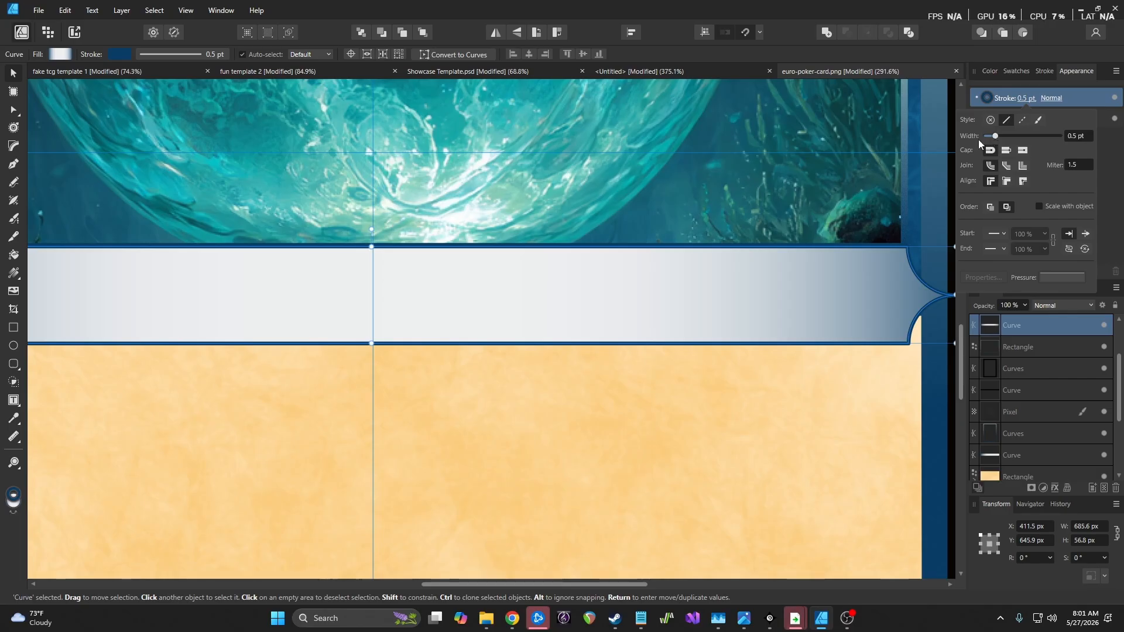
key(ctrl+minus)
key(ctrl+minus)
click(102, 148)
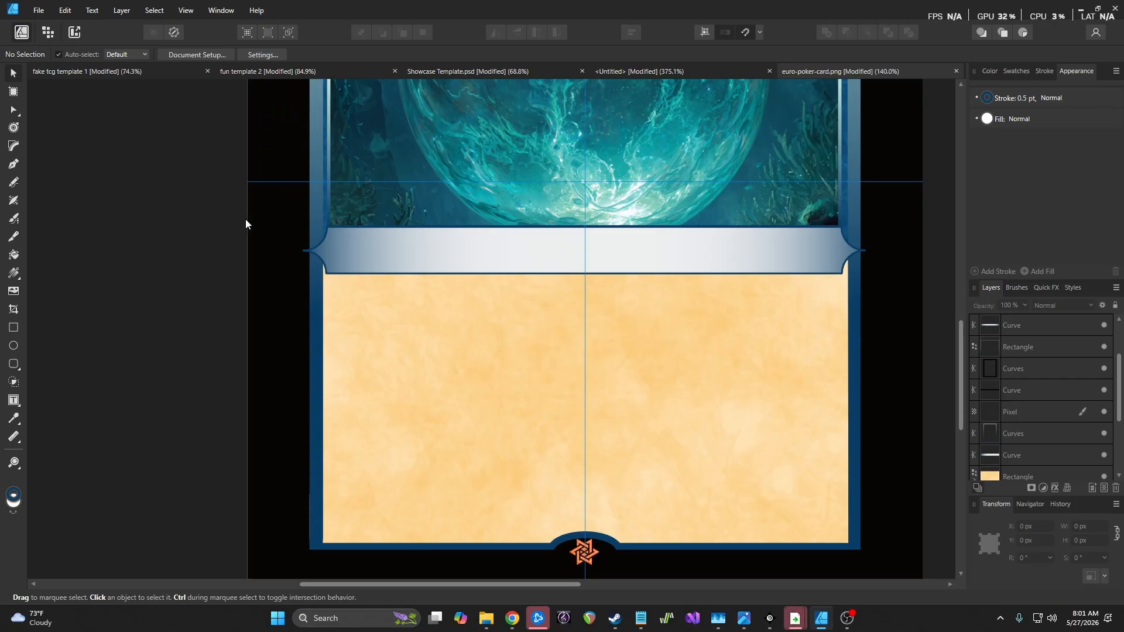
click(989, 98)
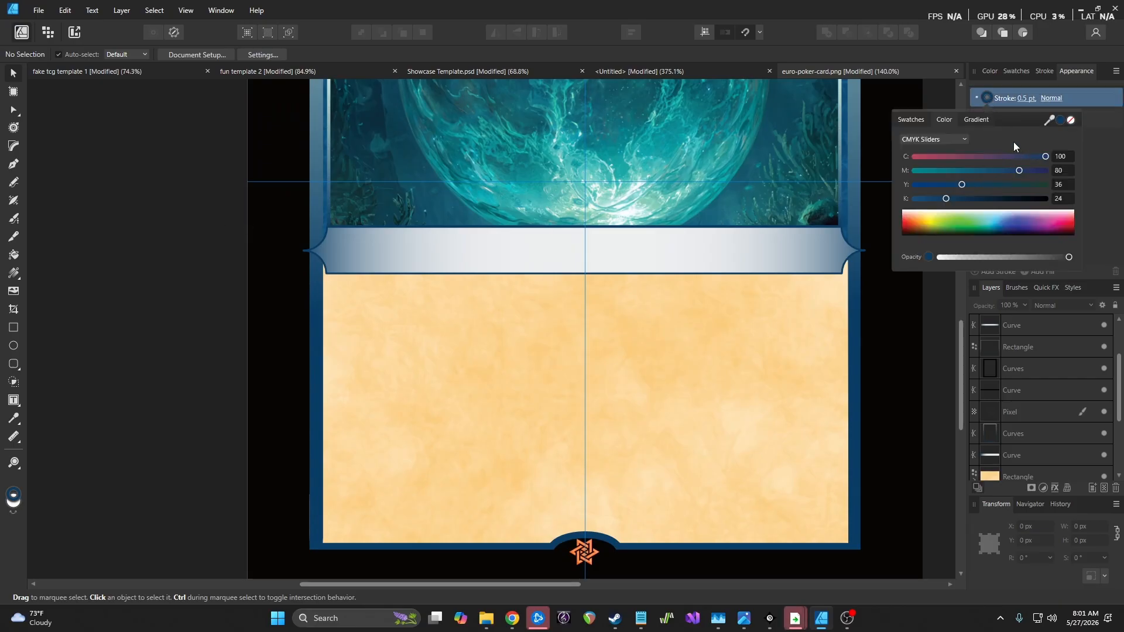
click(1024, 98)
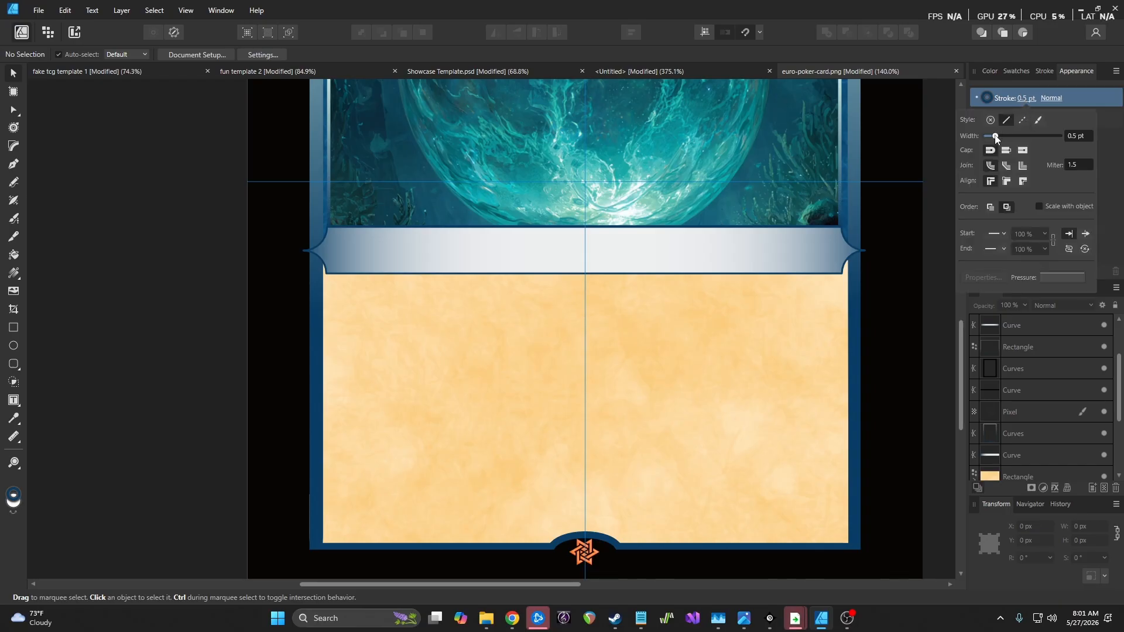
drag(1006, 134, 1014, 135)
key(ctrl+z)
Set the banner curve's outline width to 1 pt
click(1045, 434)
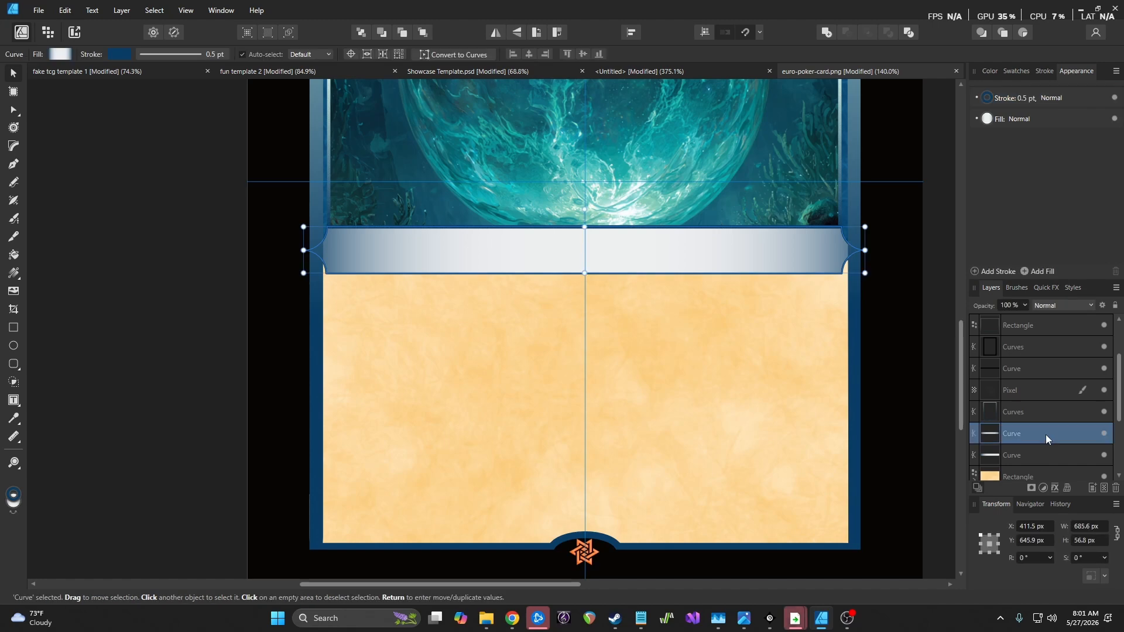
click(1018, 98)
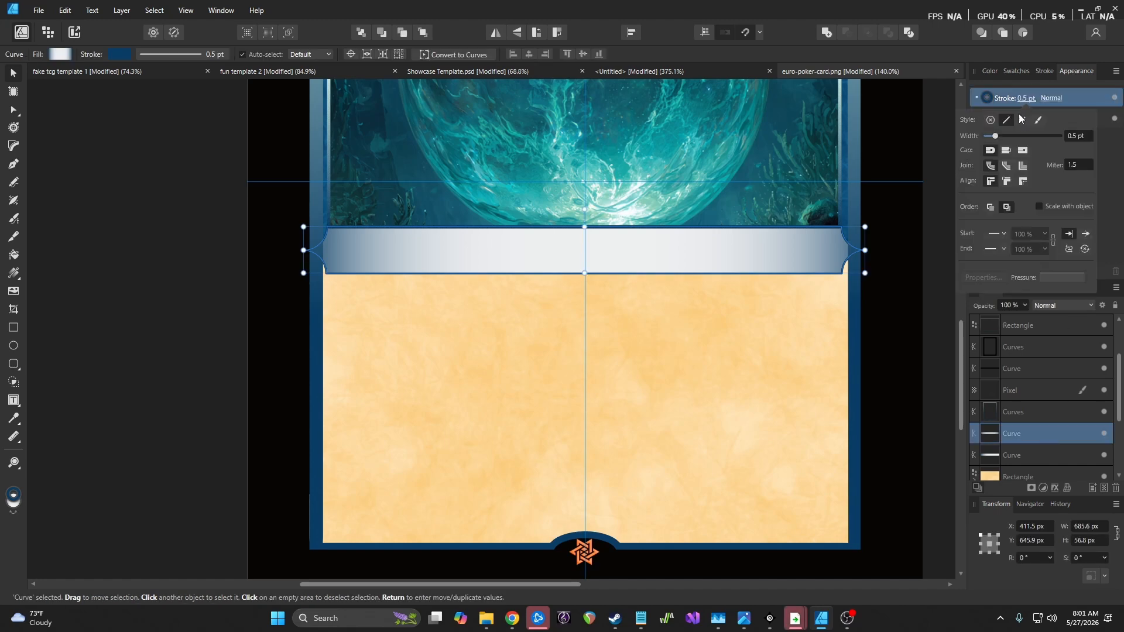
drag(996, 137, 1002, 137)
click(1081, 136)
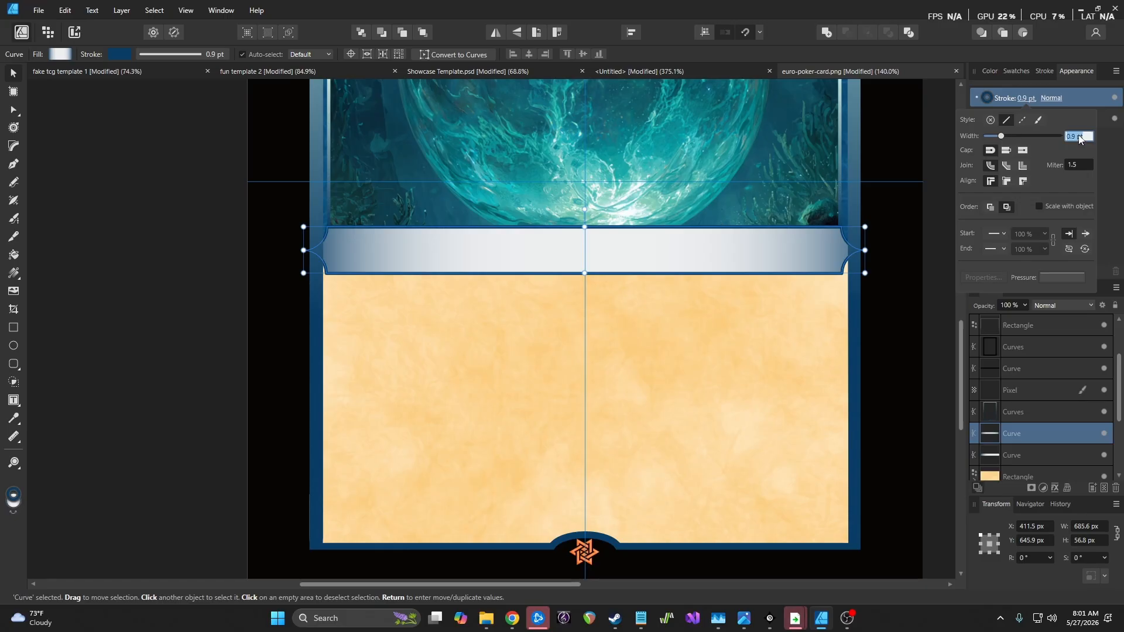
text(1)
key(Return)
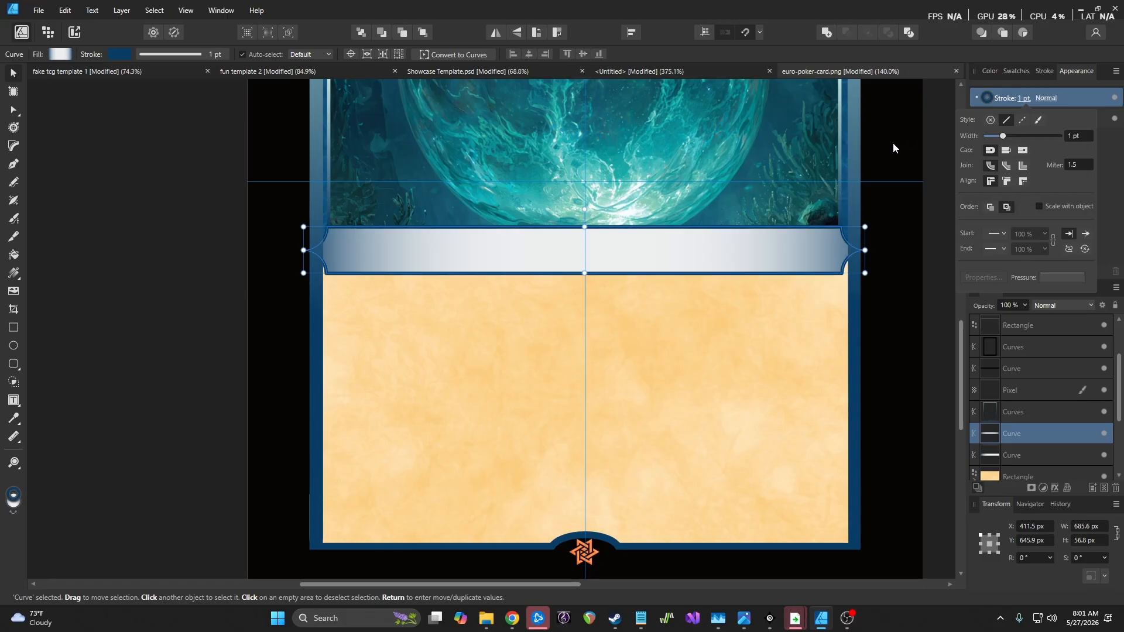
click(195, 224)
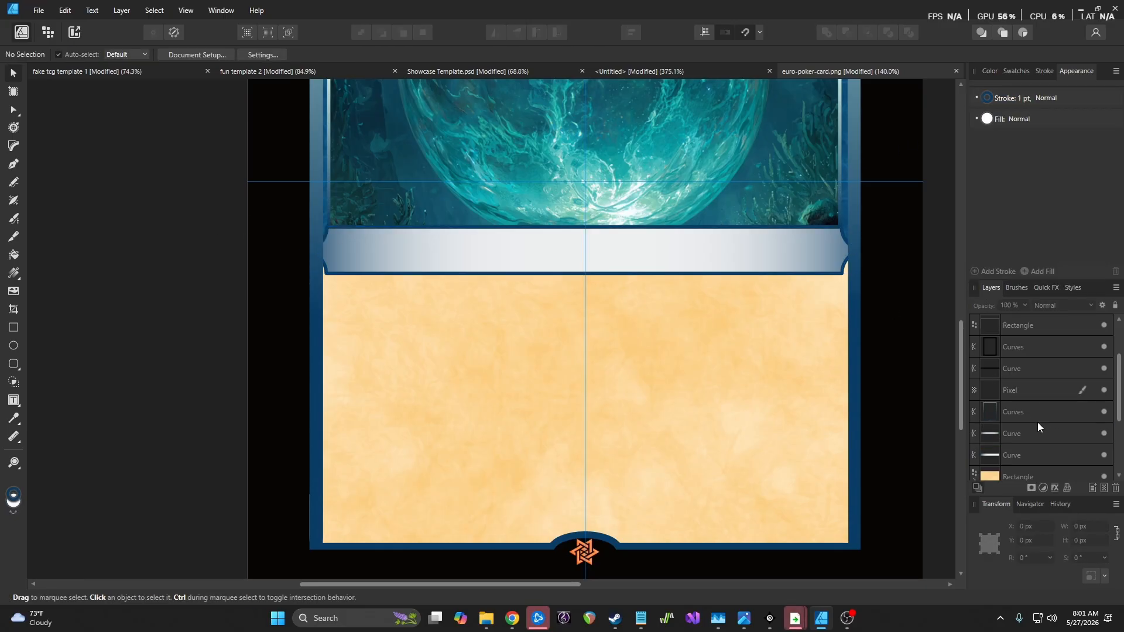
Drag the Curve layer up the Layers panel to sit just above the Rectangle layer
drag(1030, 437, 1006, 410)
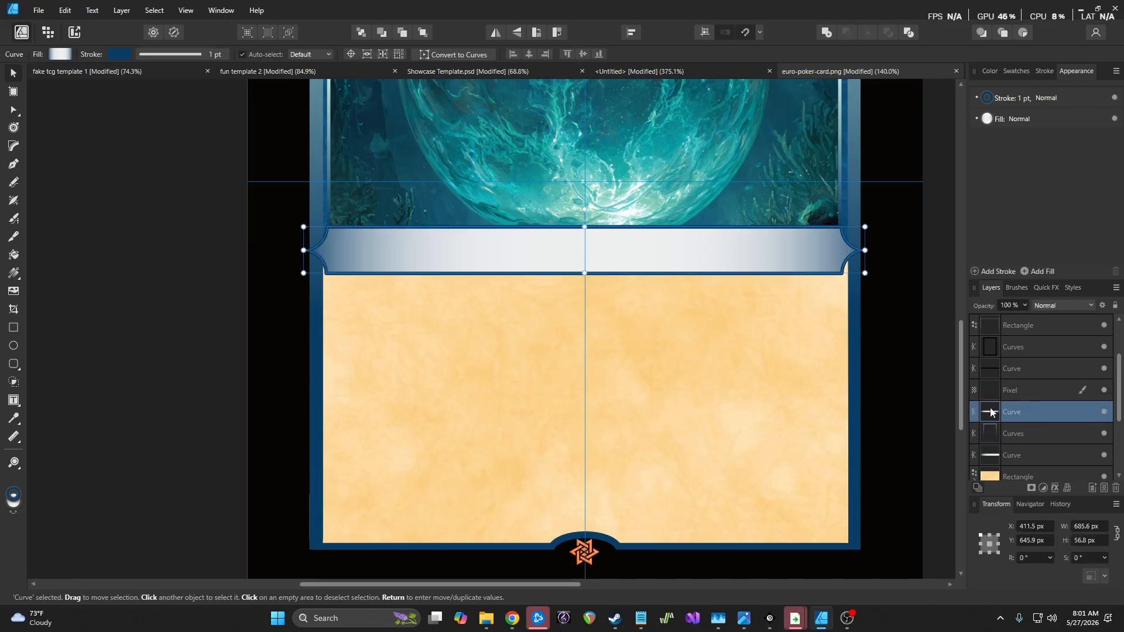
click(238, 283)
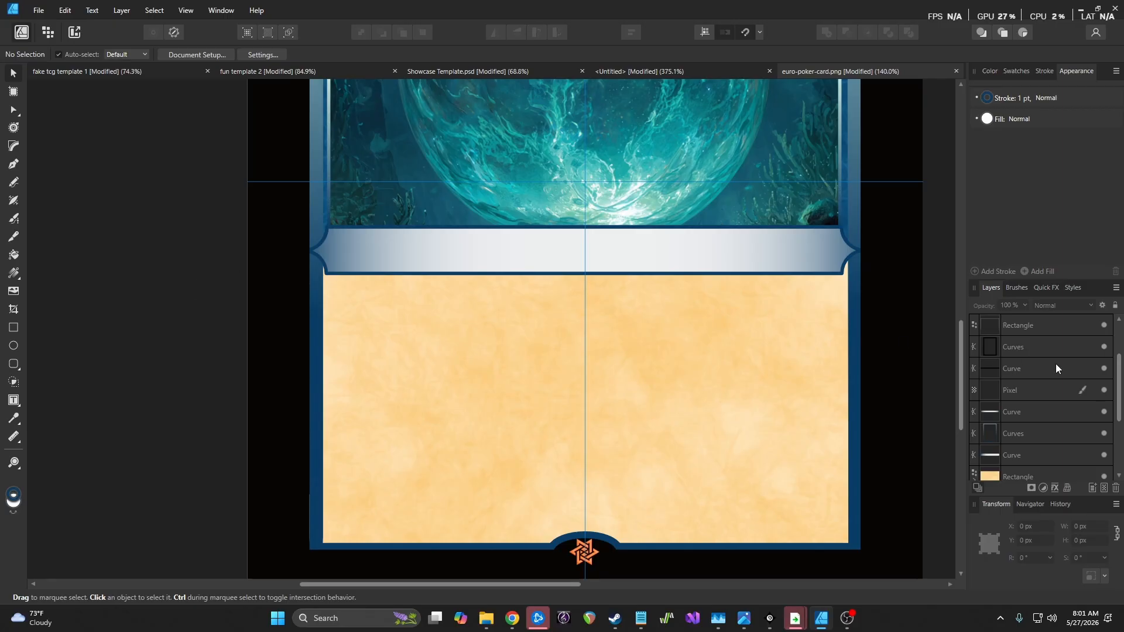
drag(1029, 414, 1041, 361)
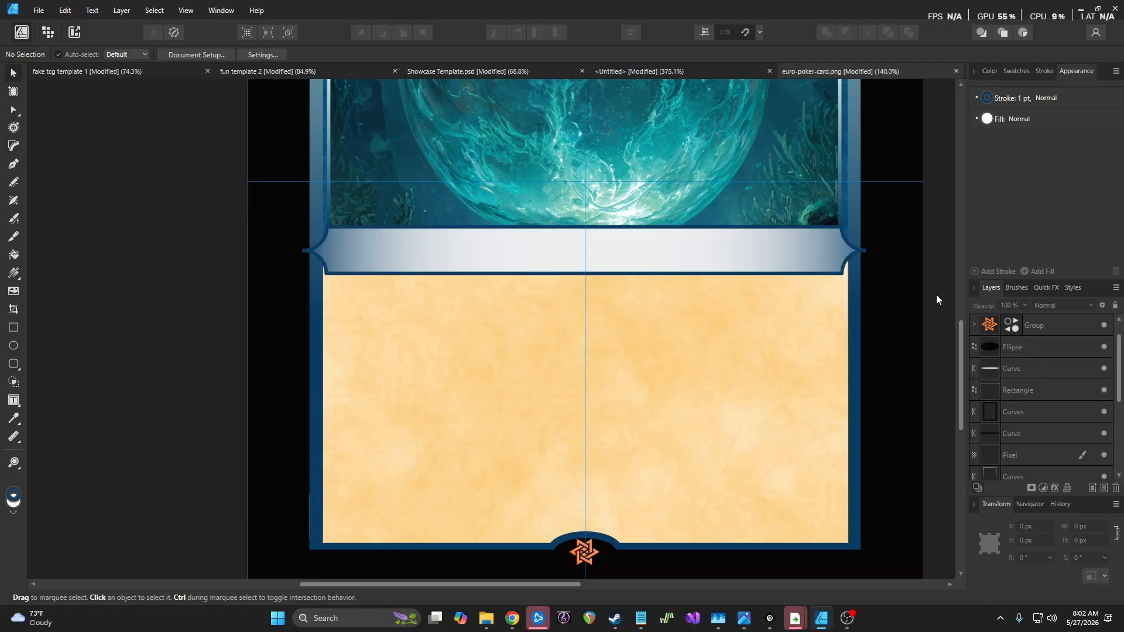
Zoom to the banner's right tip and, with the Node tool (A), drag its end segment outward
scroll(597, 308, down, 5)
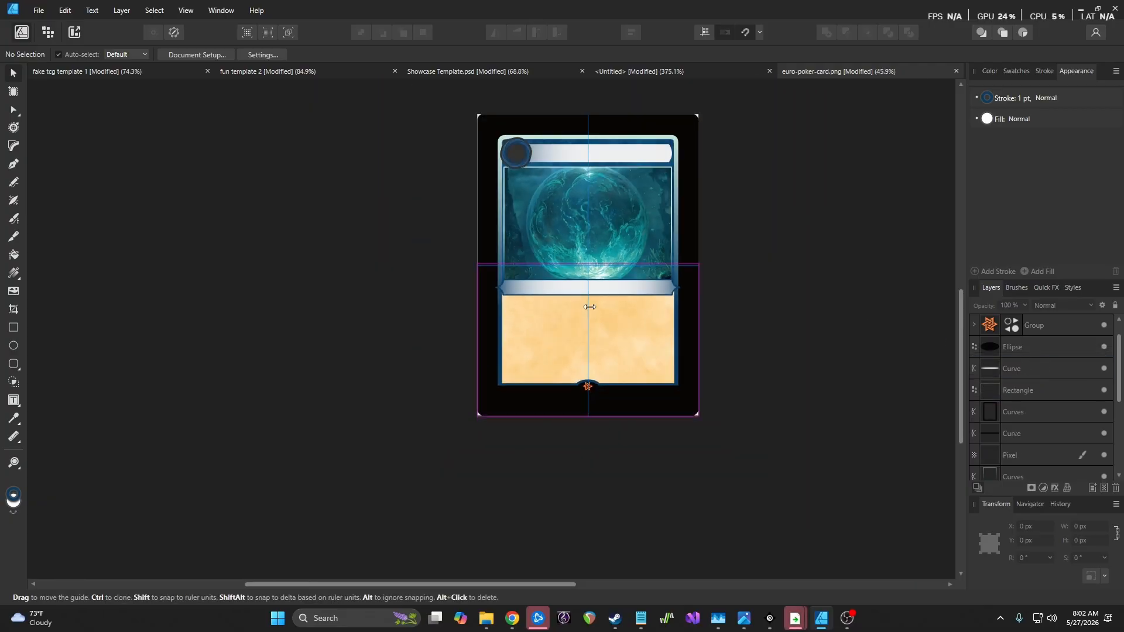
scroll(590, 307, up, 6)
scroll(880, 255, up, 5)
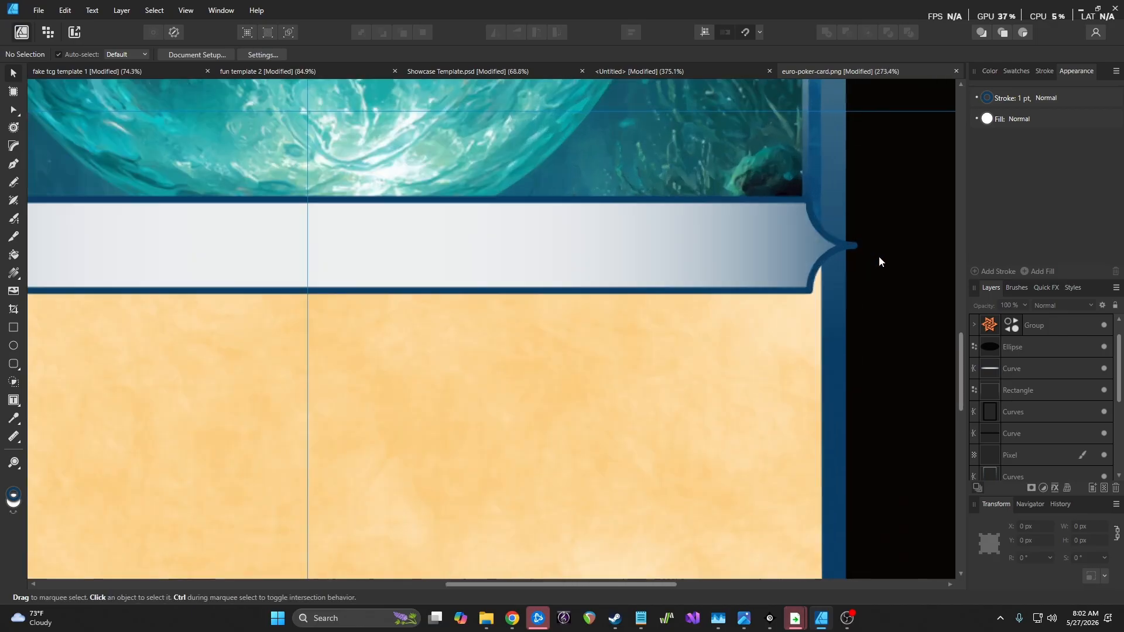
scroll(873, 254, up, 3)
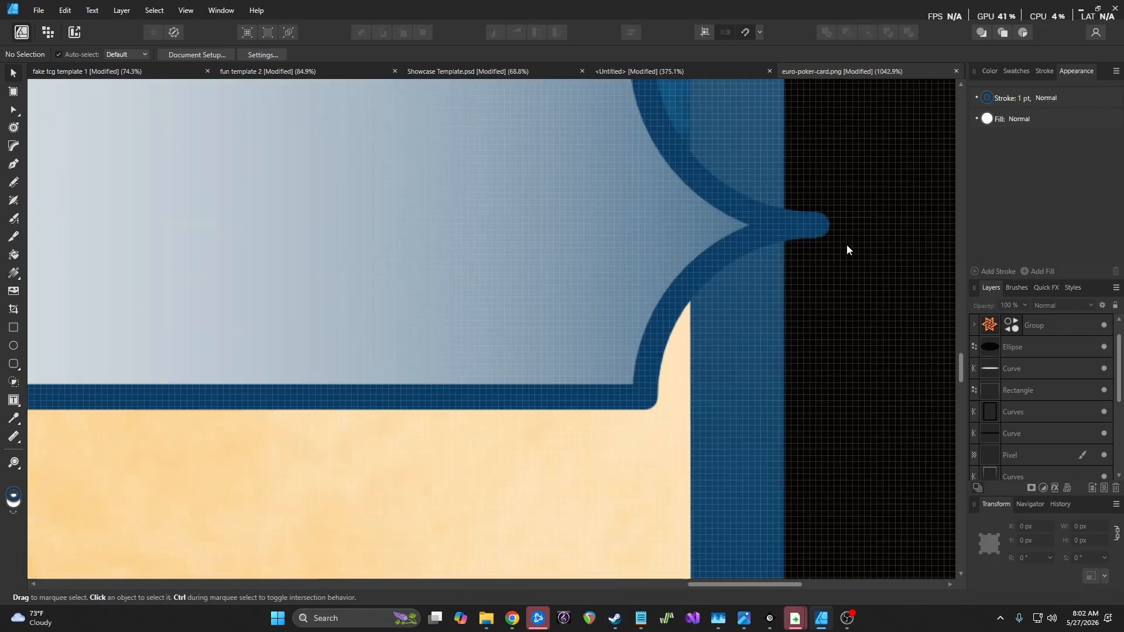
click(818, 223)
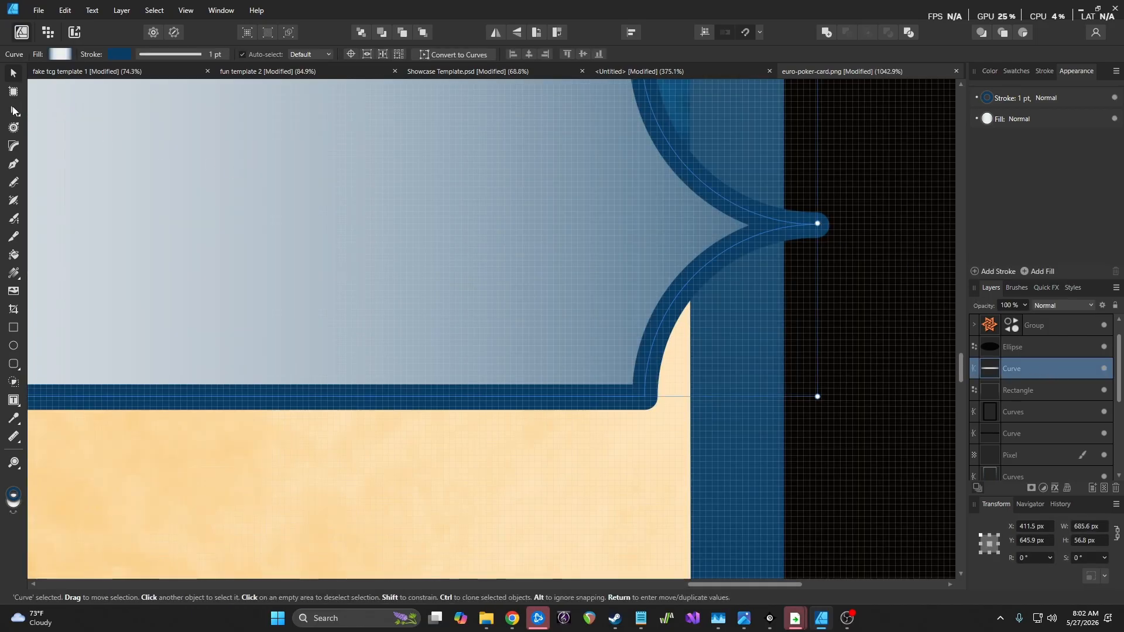
key(a)
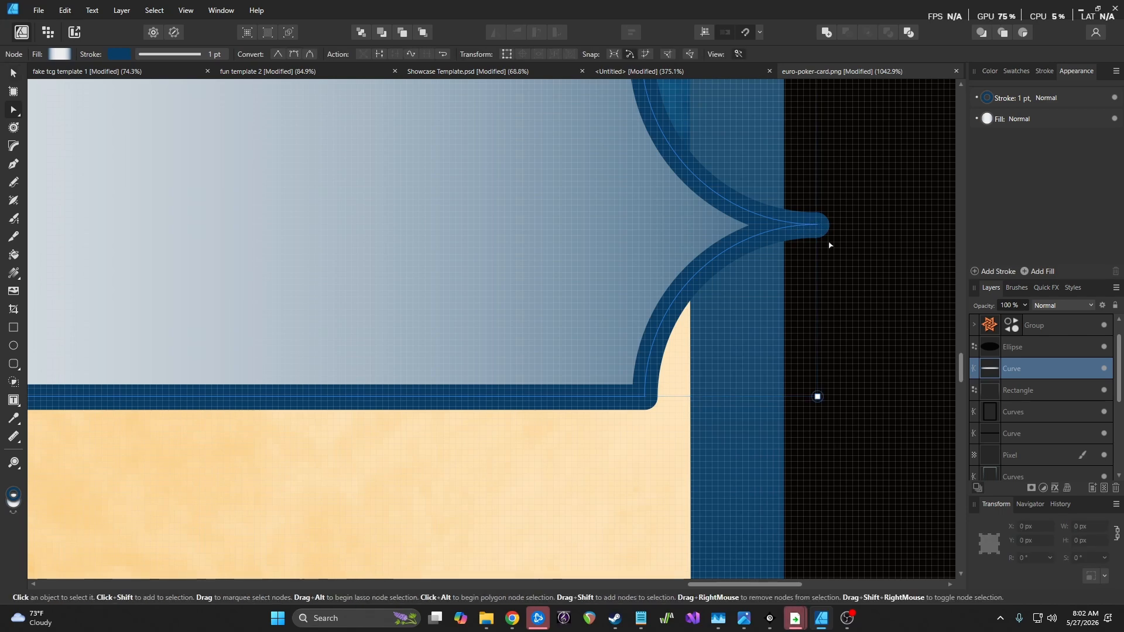
scroll(826, 229, up, 3)
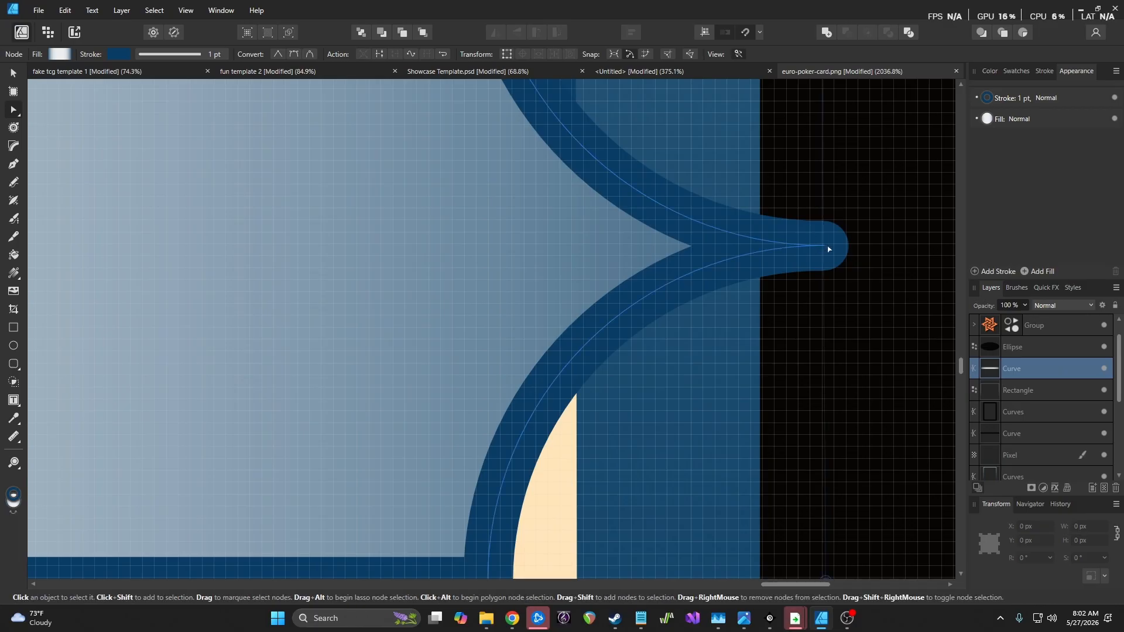
drag(825, 247, 755, 249)
scroll(695, 252, down, 7)
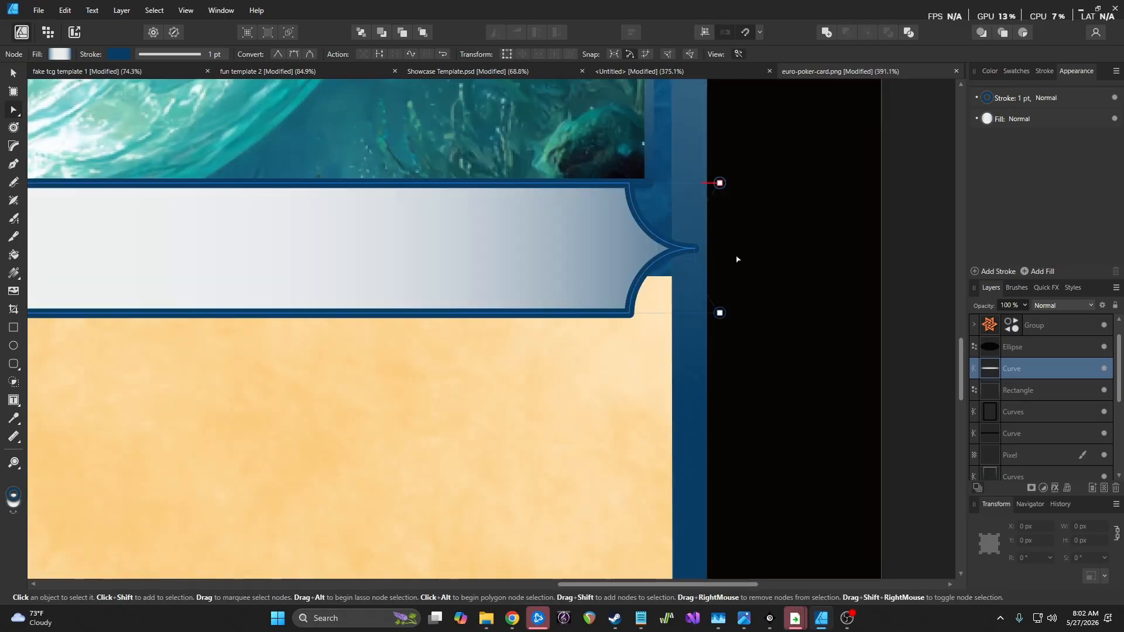
key(ctrl+z)
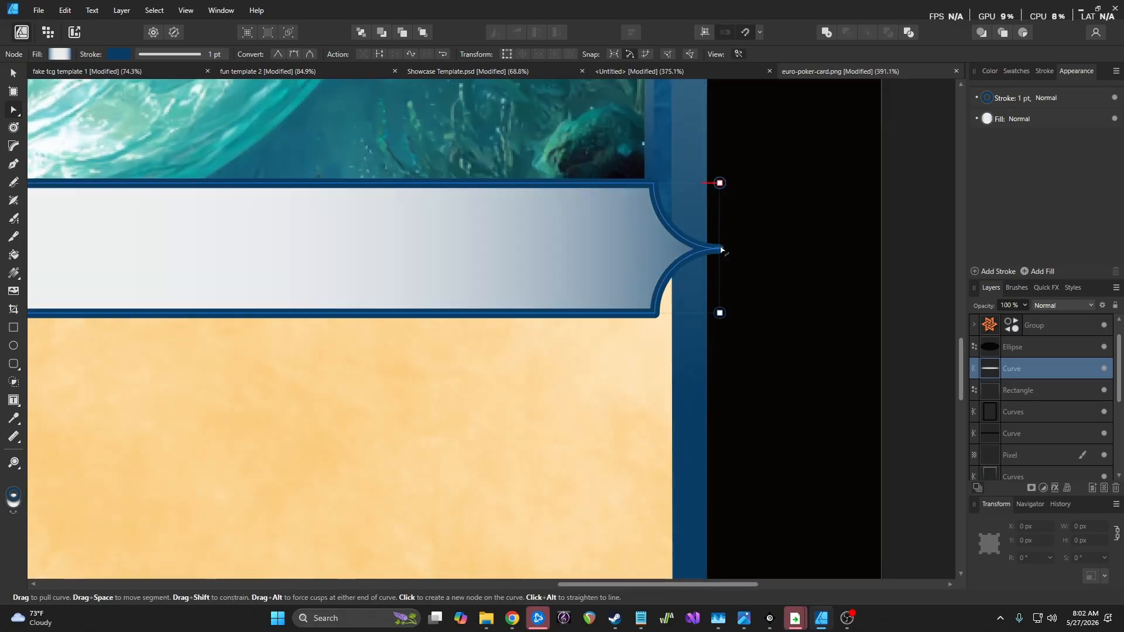
mouse_move(721, 250)
mouse_down()
mouse_move(876, 254)
mouse_move(741, 246)
mouse_up()
Switch the banner outline's style to Brush and try the Clean Engraving 02 brush
scroll(691, 263, down, 1)
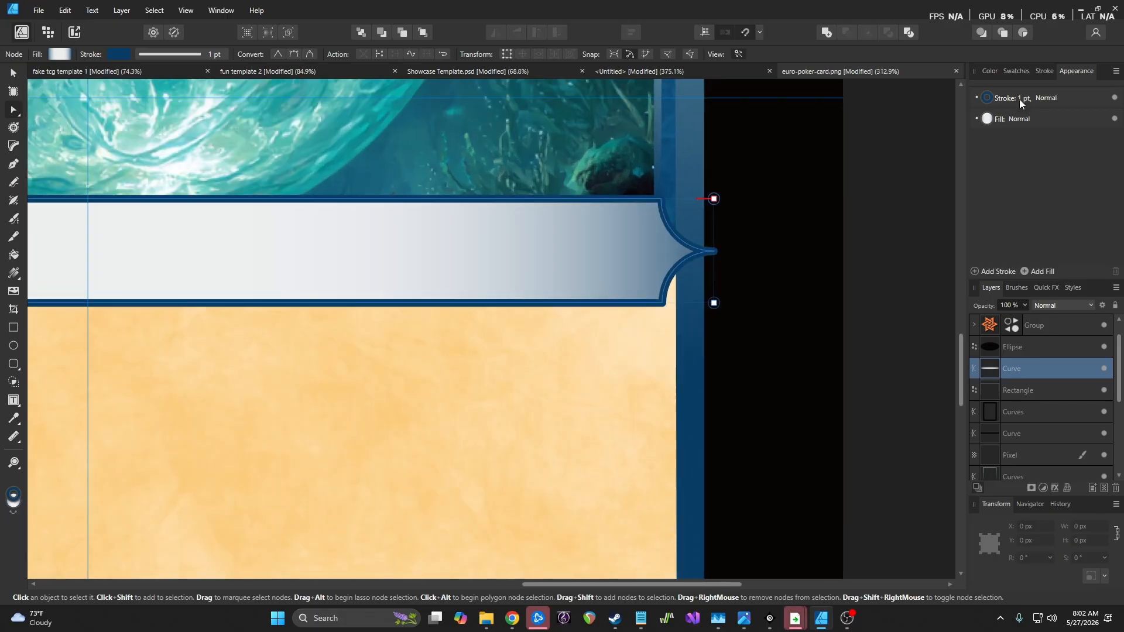
click(1022, 98)
click(1020, 119)
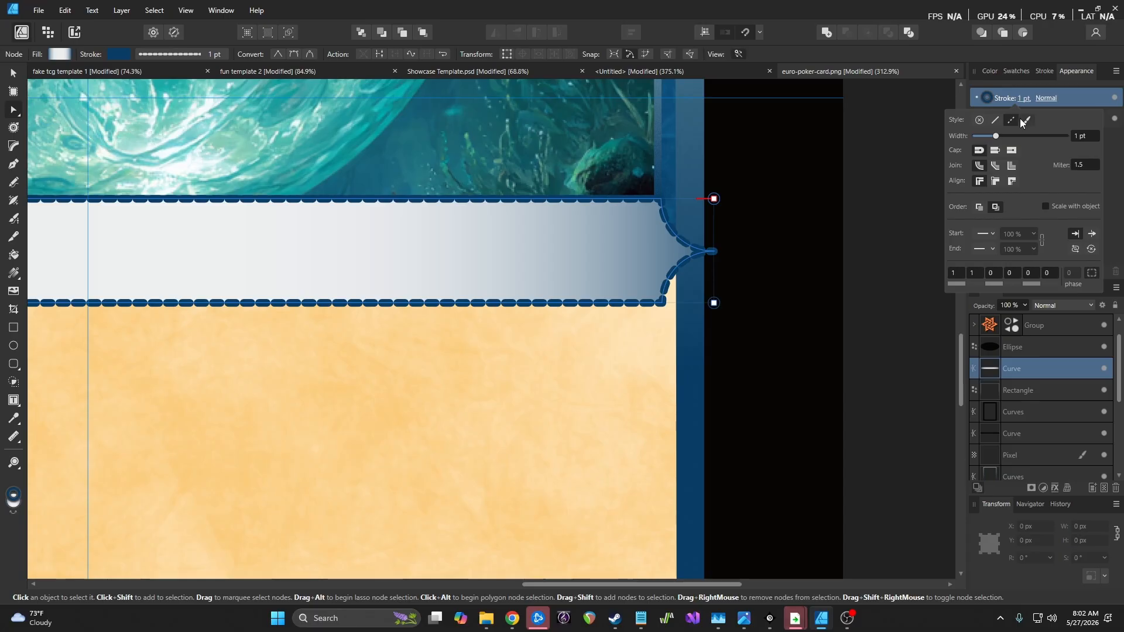
click(1025, 120)
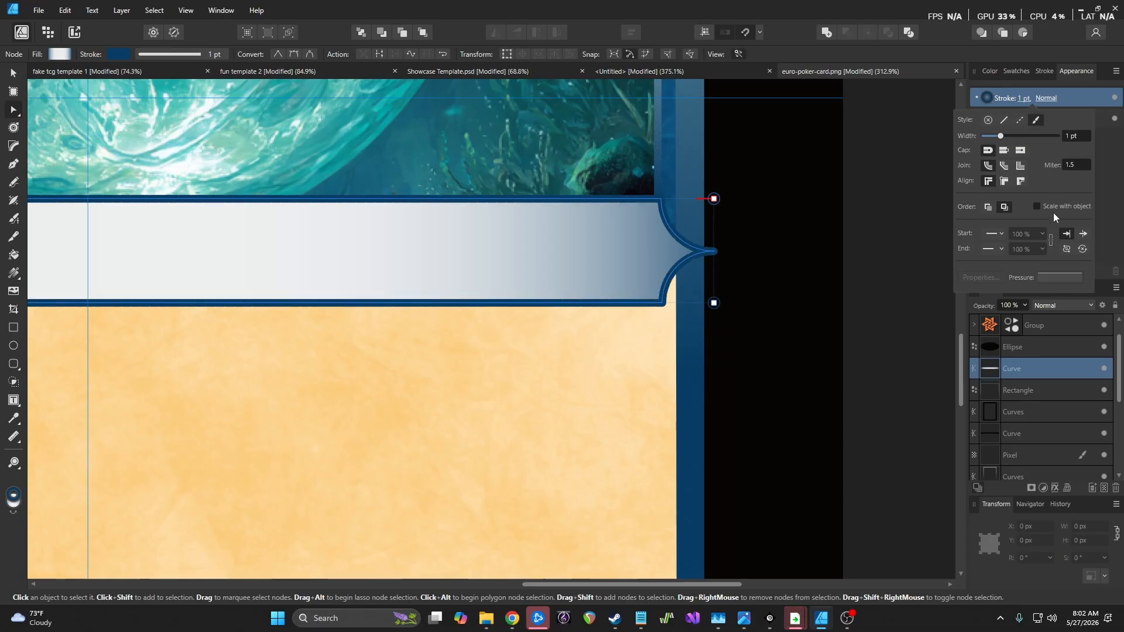
click(1110, 188)
click(1017, 288)
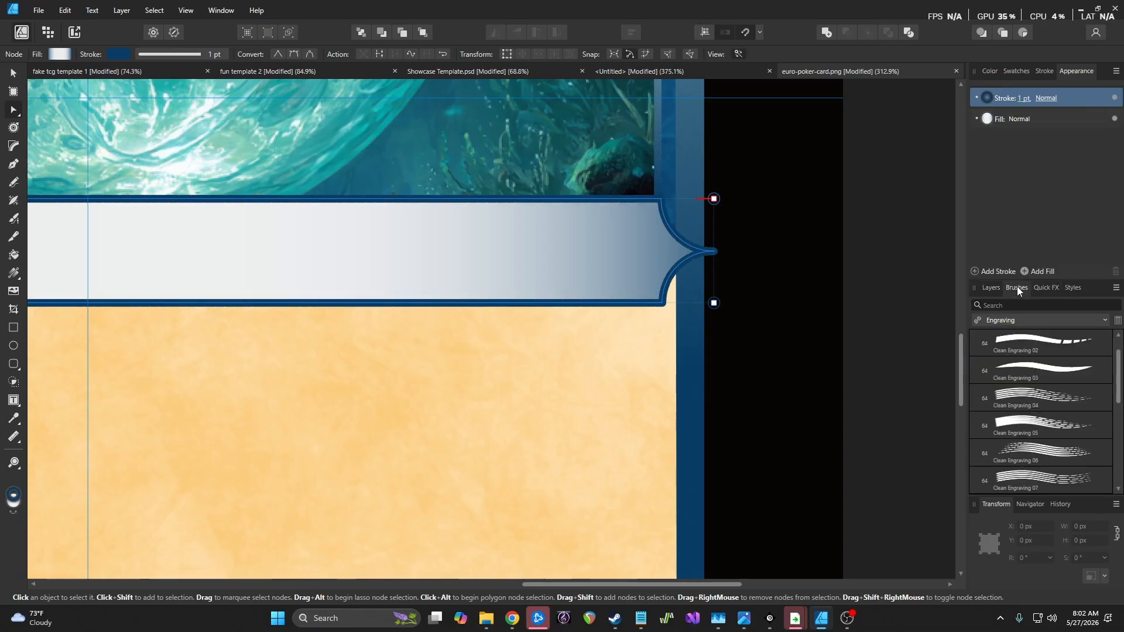
click(1039, 341)
Apply the Bleeding Ink brush from the Inks category and thin the outline width
scroll(1062, 412, down, 3)
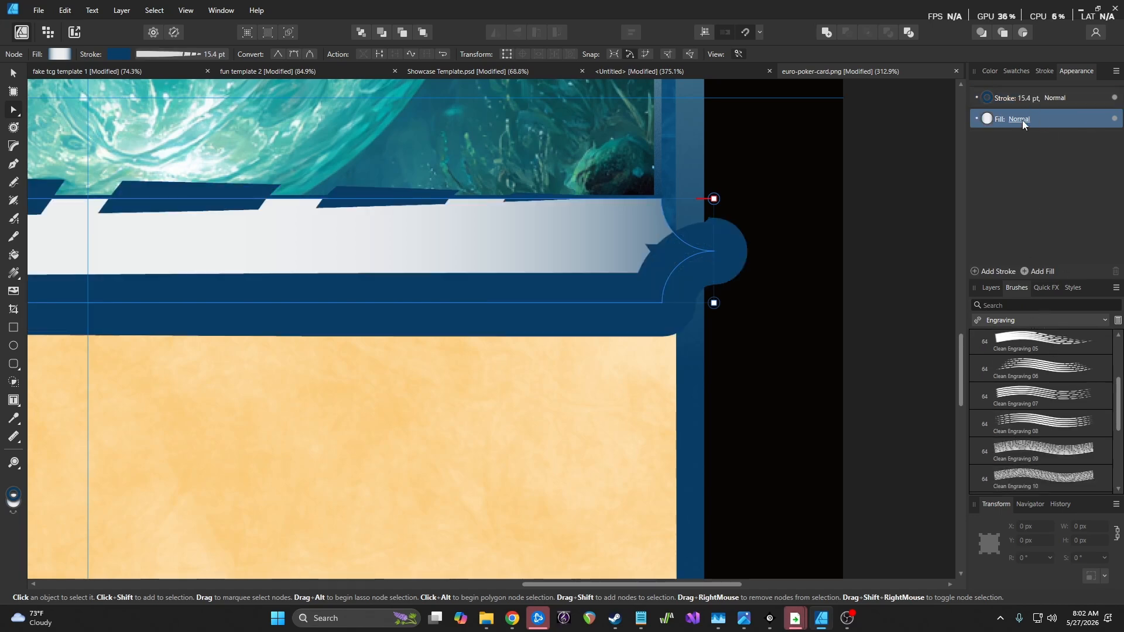
click(1052, 320)
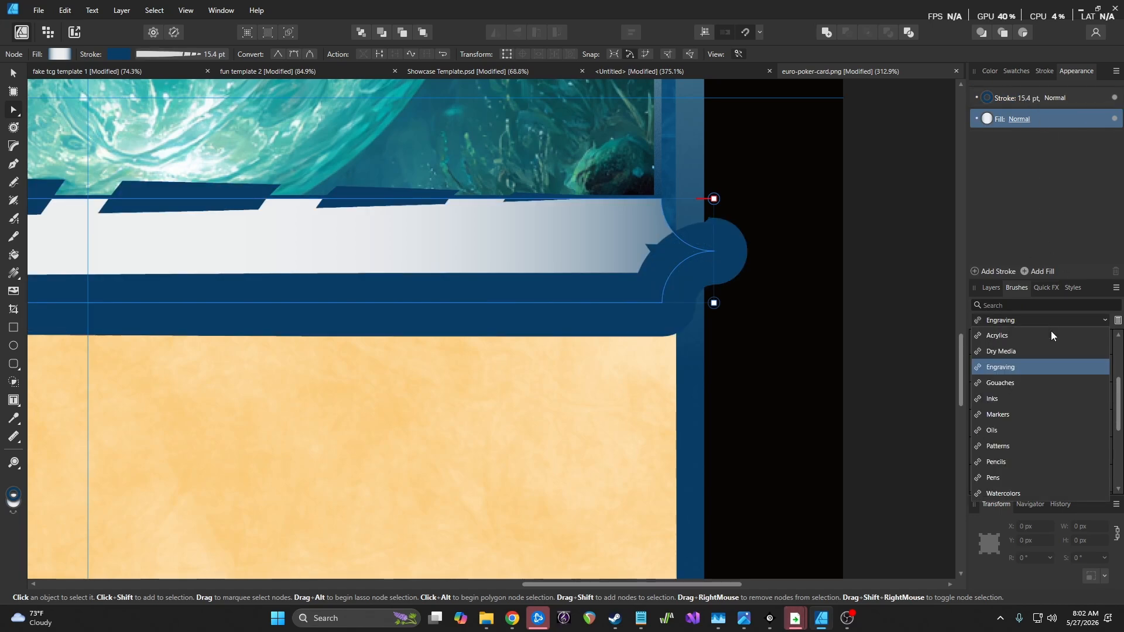
click(1026, 396)
click(1028, 346)
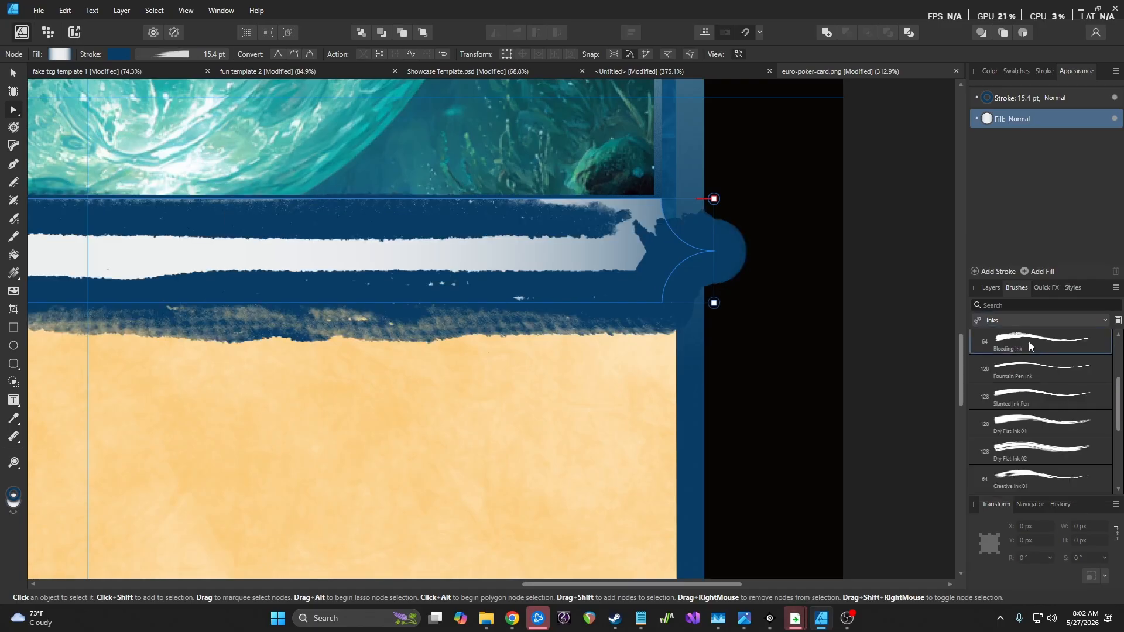
click(1026, 98)
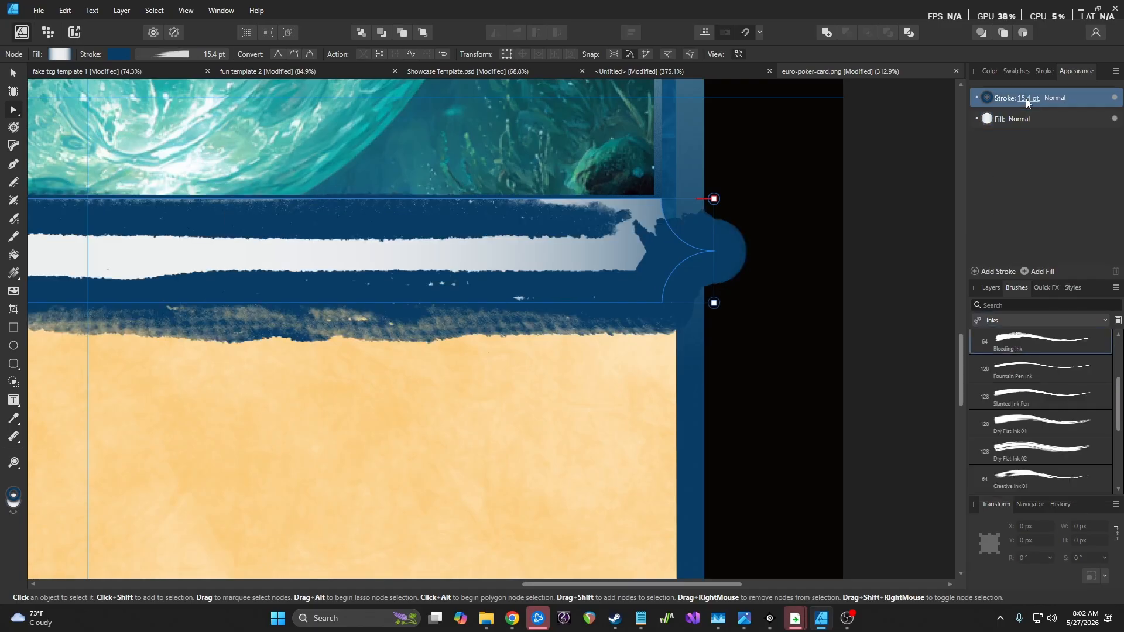
mouse_move(1028, 137)
mouse_down()
mouse_move(997, 139)
mouse_move(1006, 139)
mouse_up()
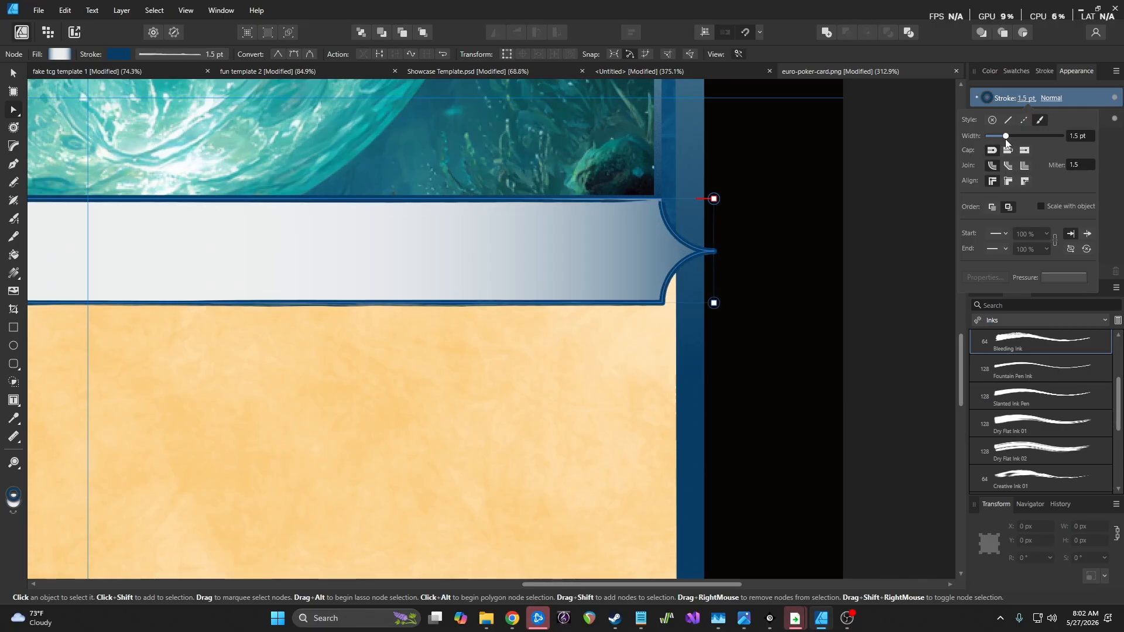
Compare the Fountain Pen Ink and Bleeding Ink brushes on the banner outline
click(852, 209)
scroll(564, 237, down, 8)
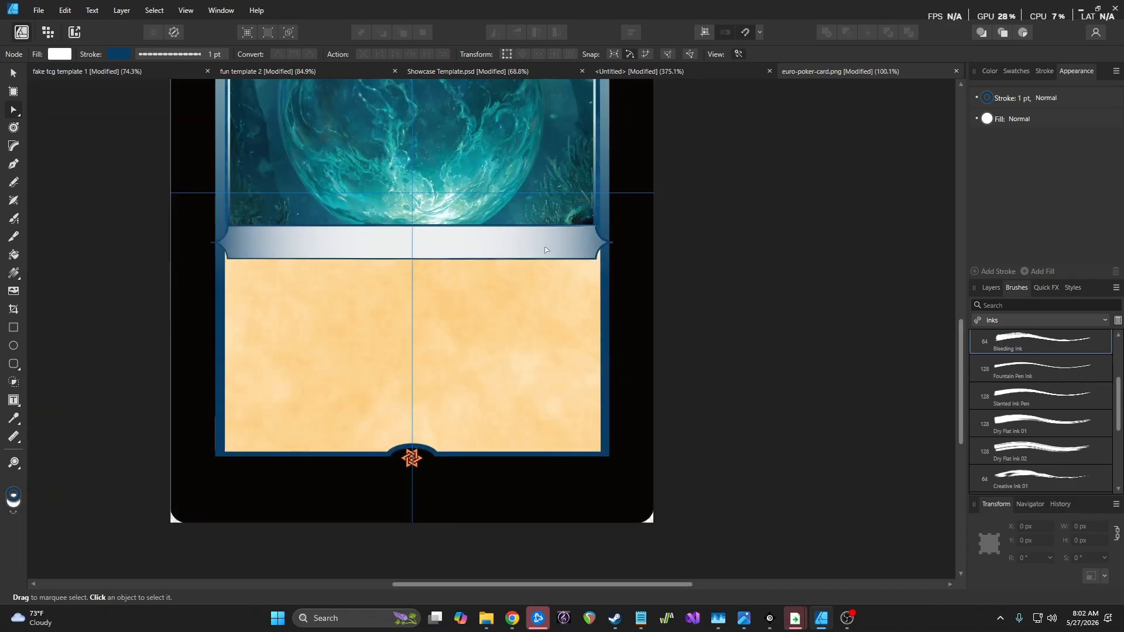
scroll(575, 255, up, 6)
click(1031, 370)
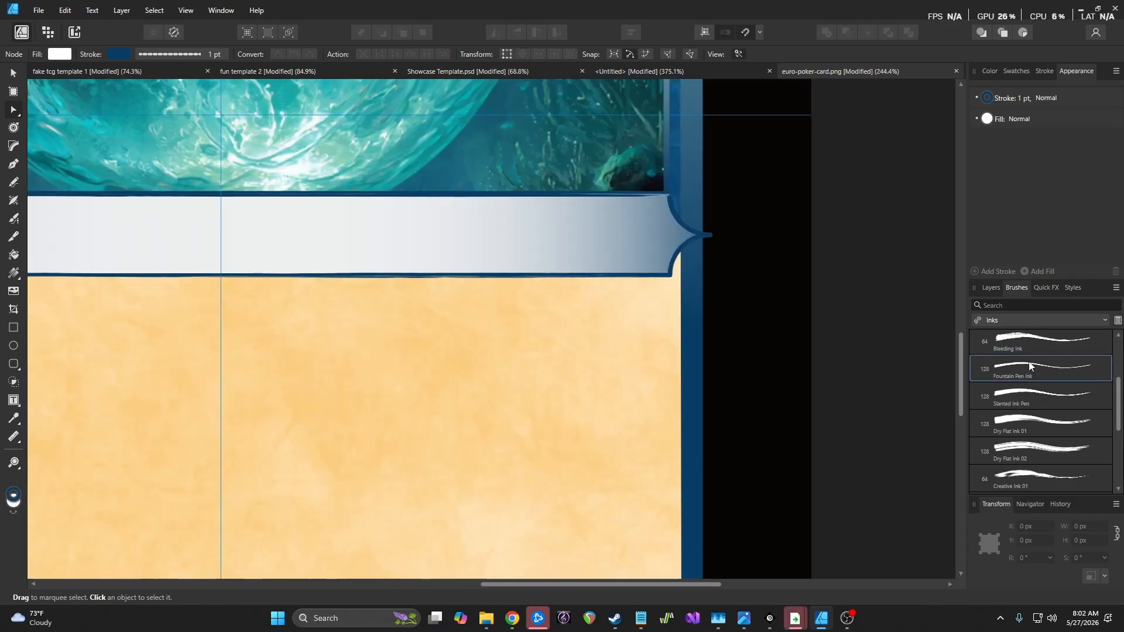
click(1035, 340)
click(1034, 368)
click(1047, 343)
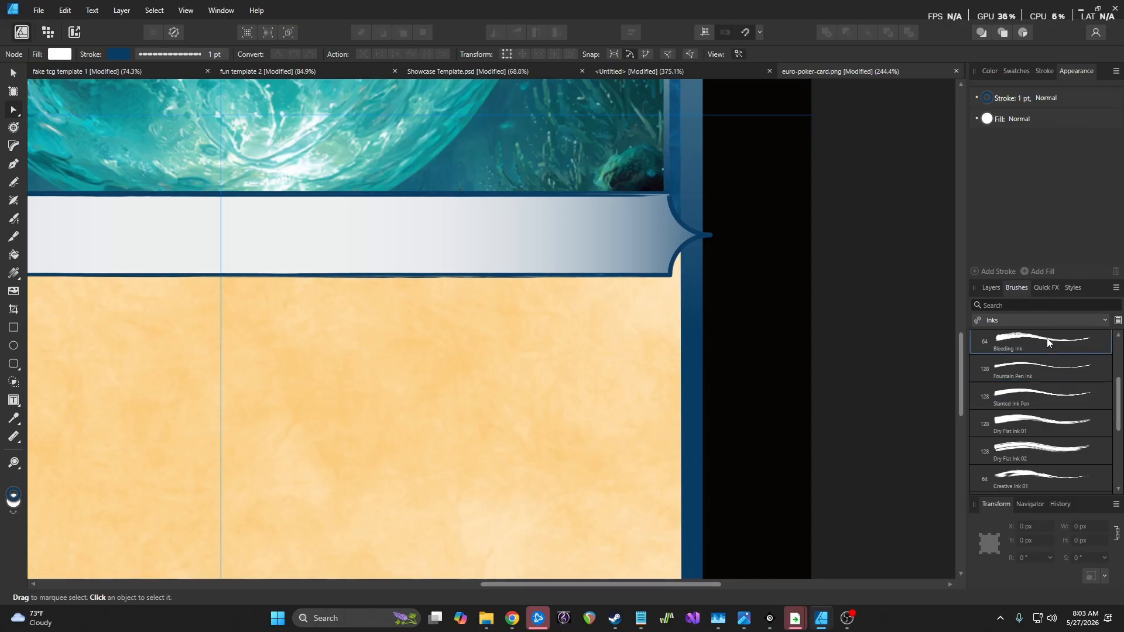
click(1043, 372)
Reselect the banner's curve layer and apply the Fountain Pen Ink brush to its outline
click(1015, 100)
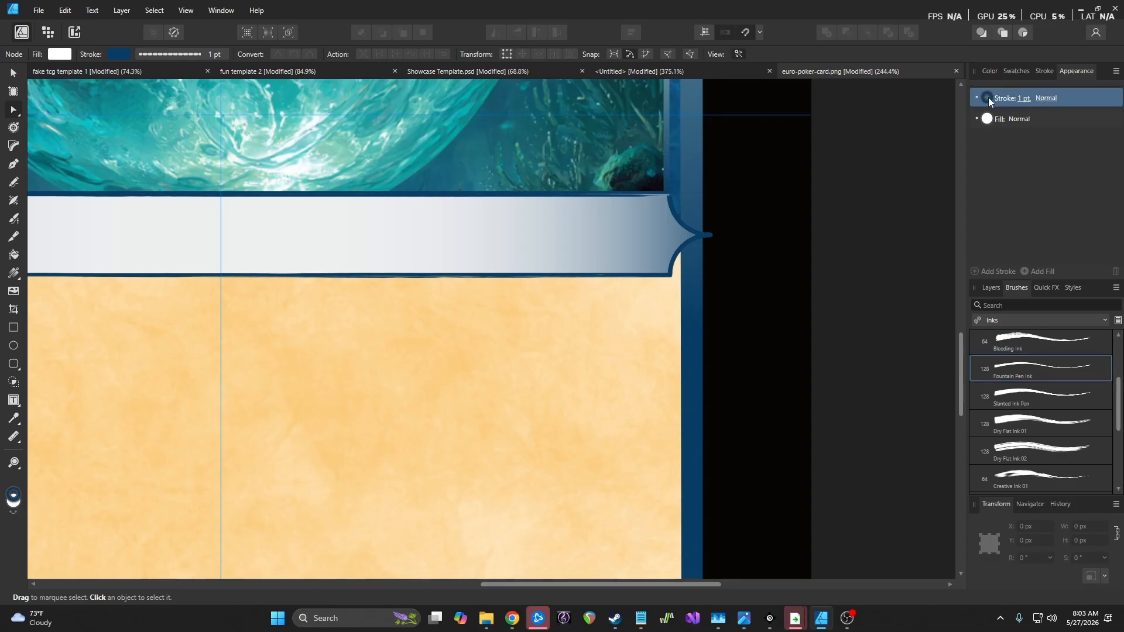
click(1025, 98)
click(995, 285)
click(1031, 366)
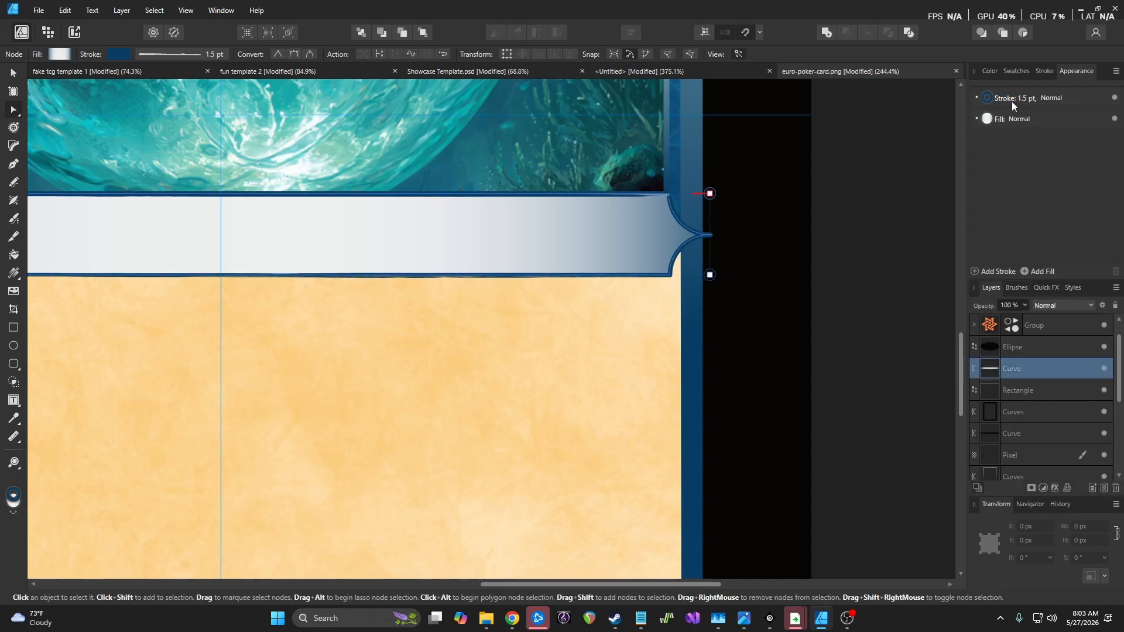
click(1026, 288)
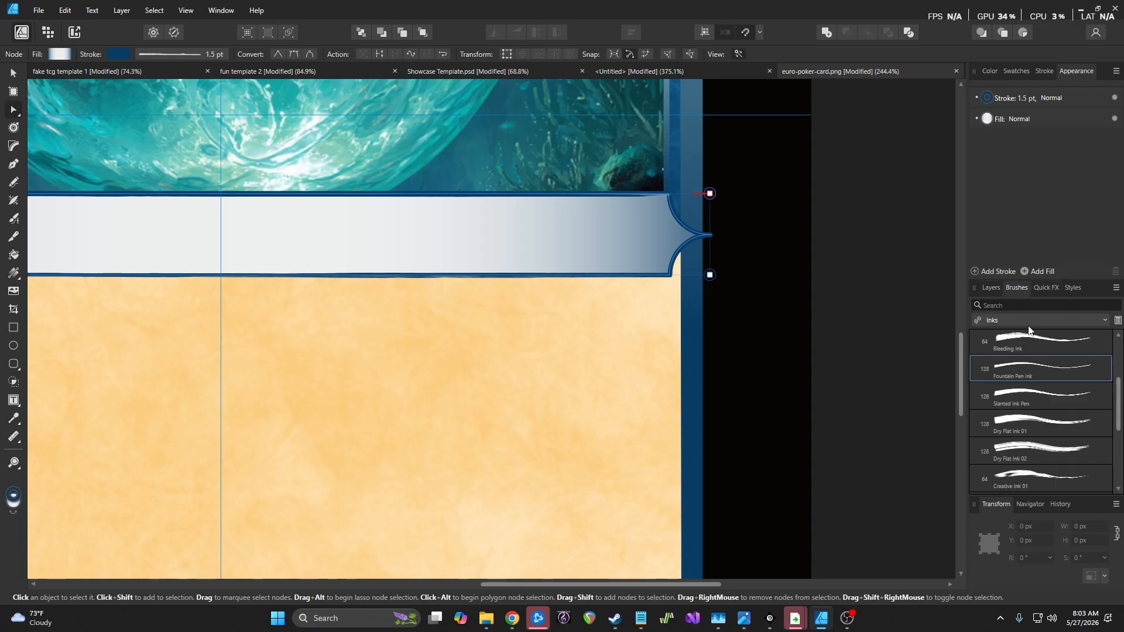
click(1044, 366)
After trying Creative Ink 01, apply India Ink 04 and thin the stroke to about 1.8 pt
scroll(1052, 445, down, 1)
click(1043, 453)
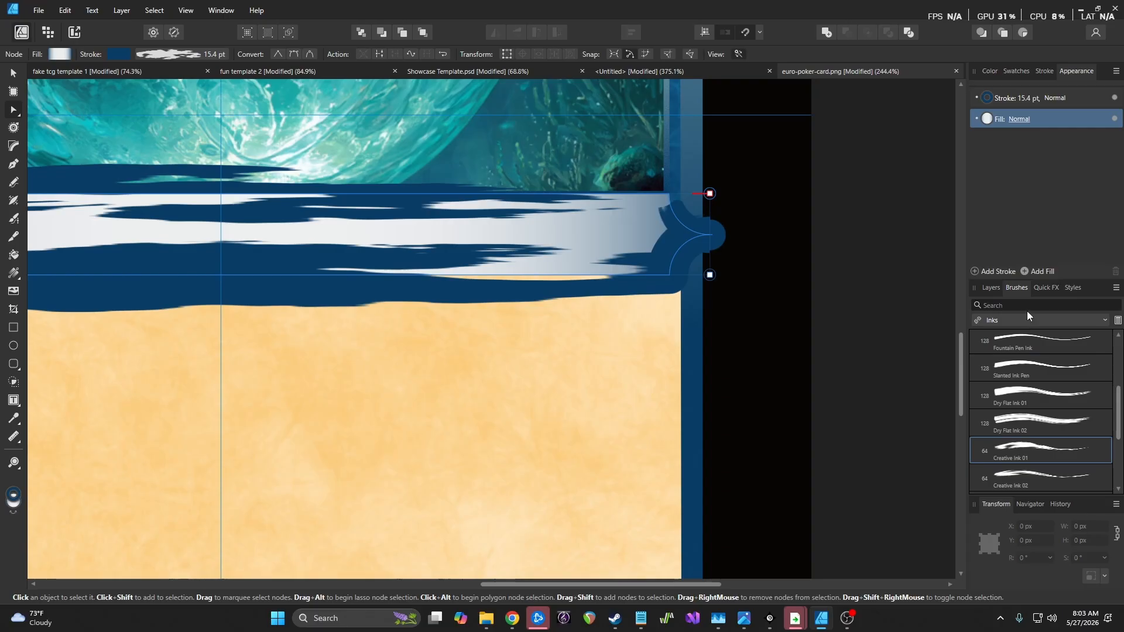
scroll(1047, 440, down, 5)
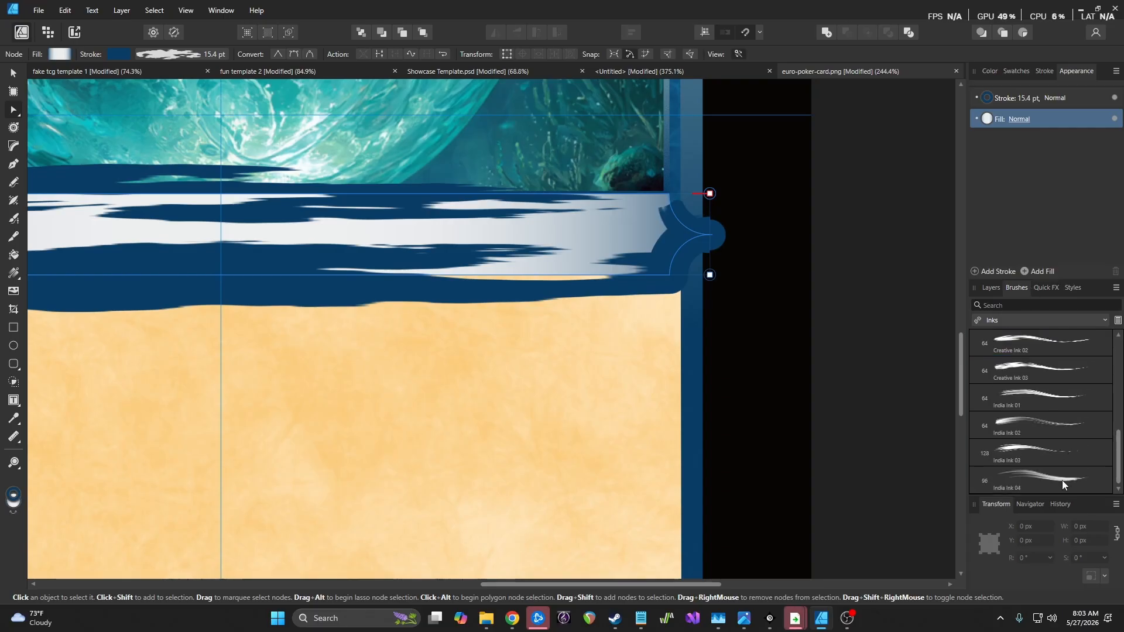
click(1062, 480)
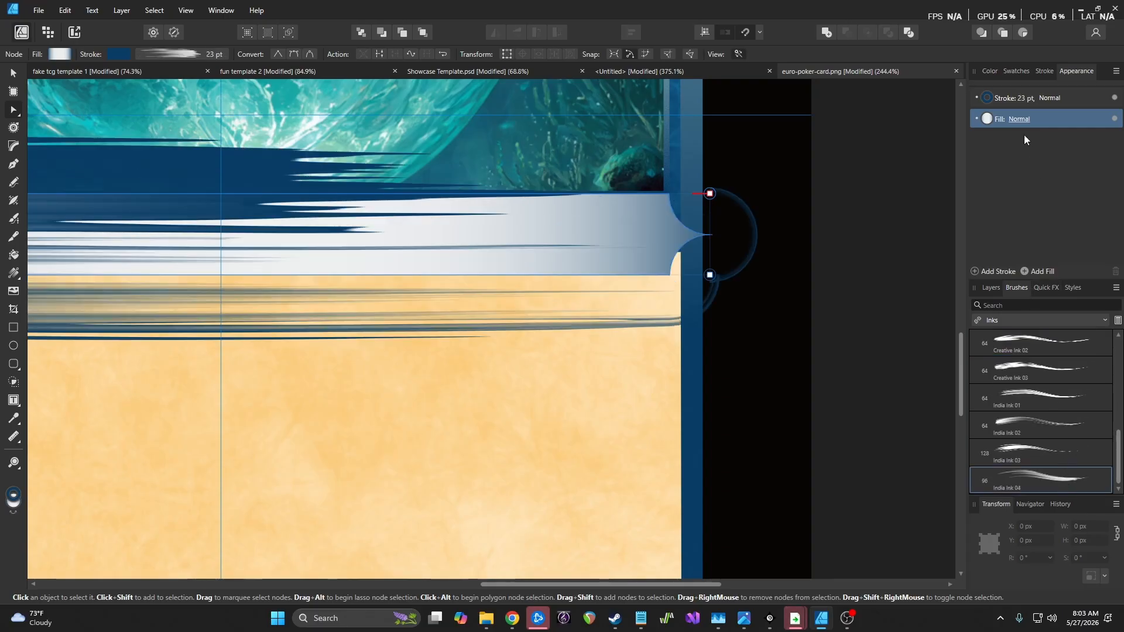
click(1023, 100)
drag(1022, 136, 1005, 137)
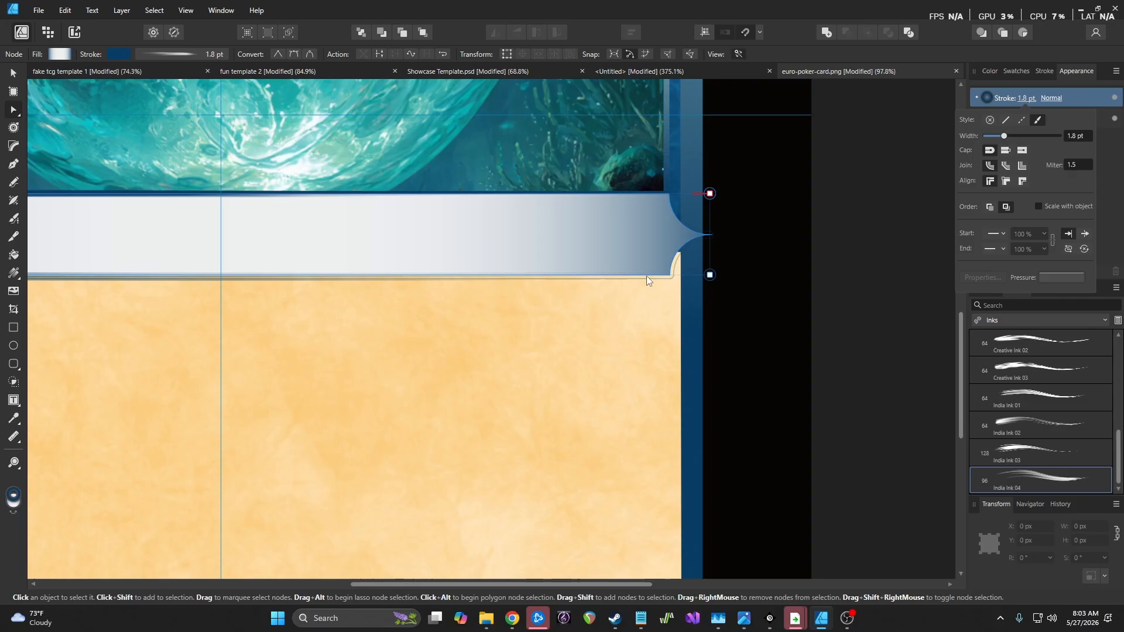
scroll(646, 276, down, 4)
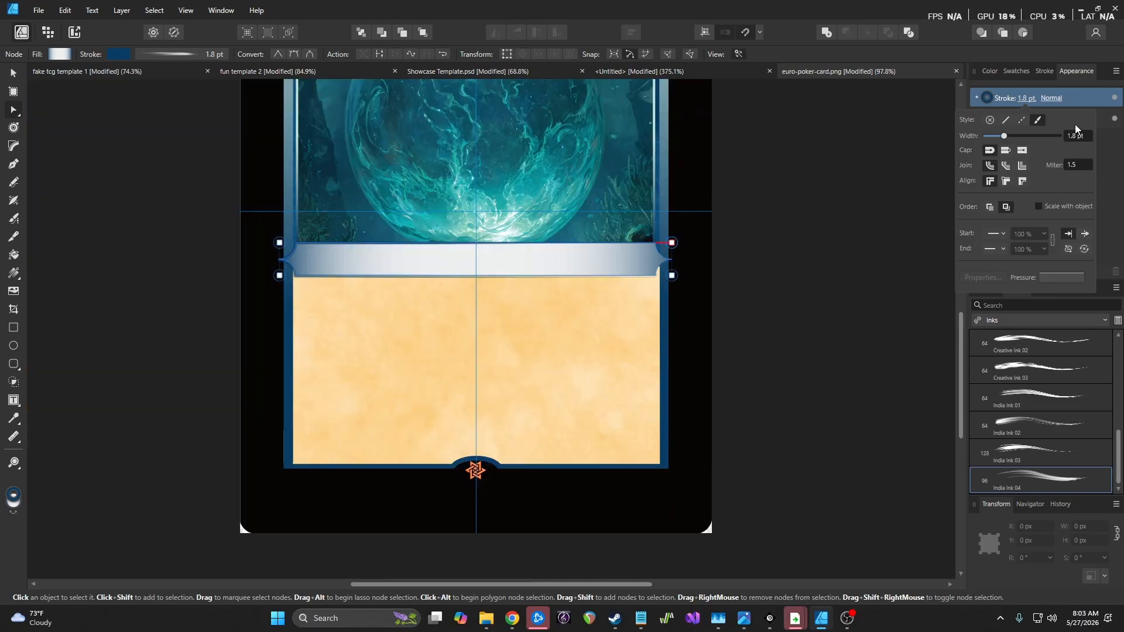
Apply the India Ink 02 brush to the banner outline and thin it to 2.9 pt
click(1030, 427)
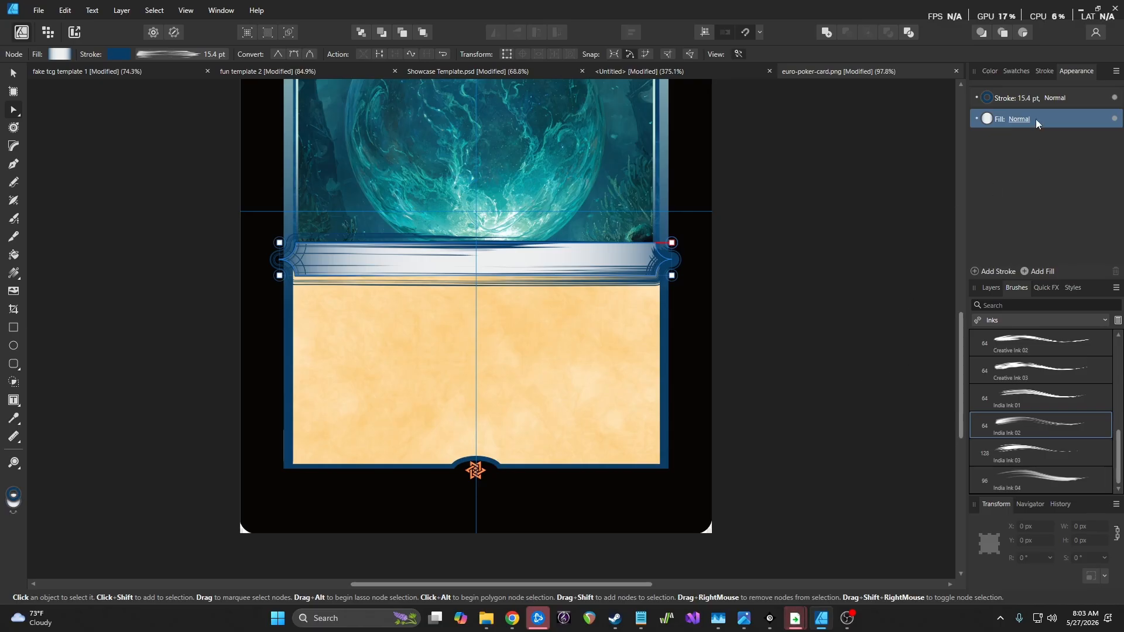
click(1028, 101)
drag(1024, 137, 1008, 139)
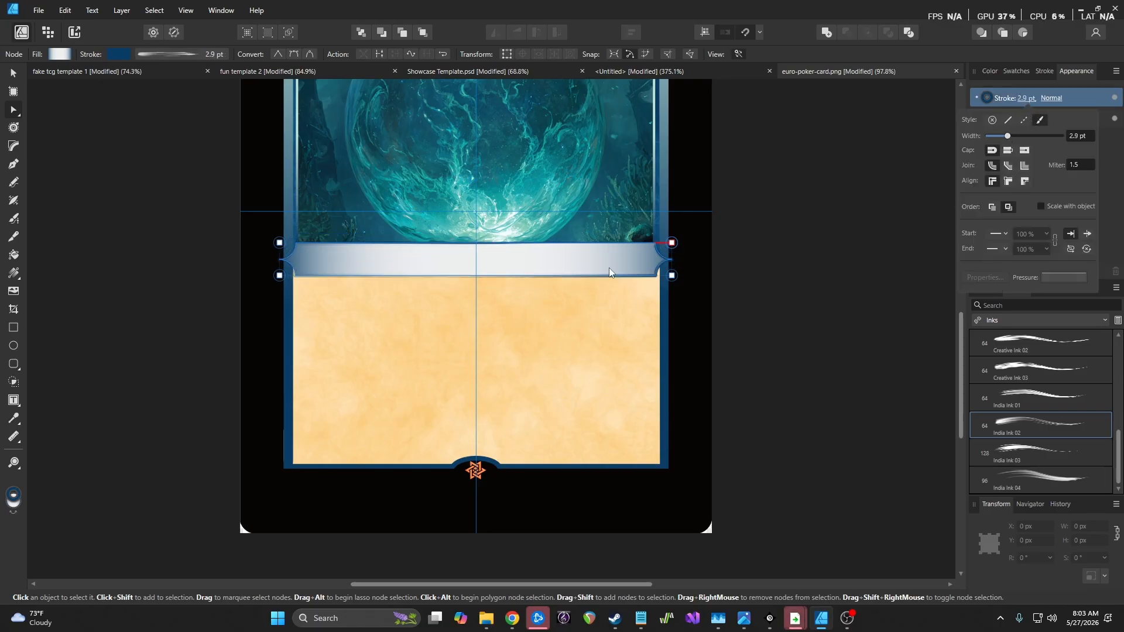
scroll(611, 267, up, 3)
click(809, 287)
scroll(809, 287, down, 2)
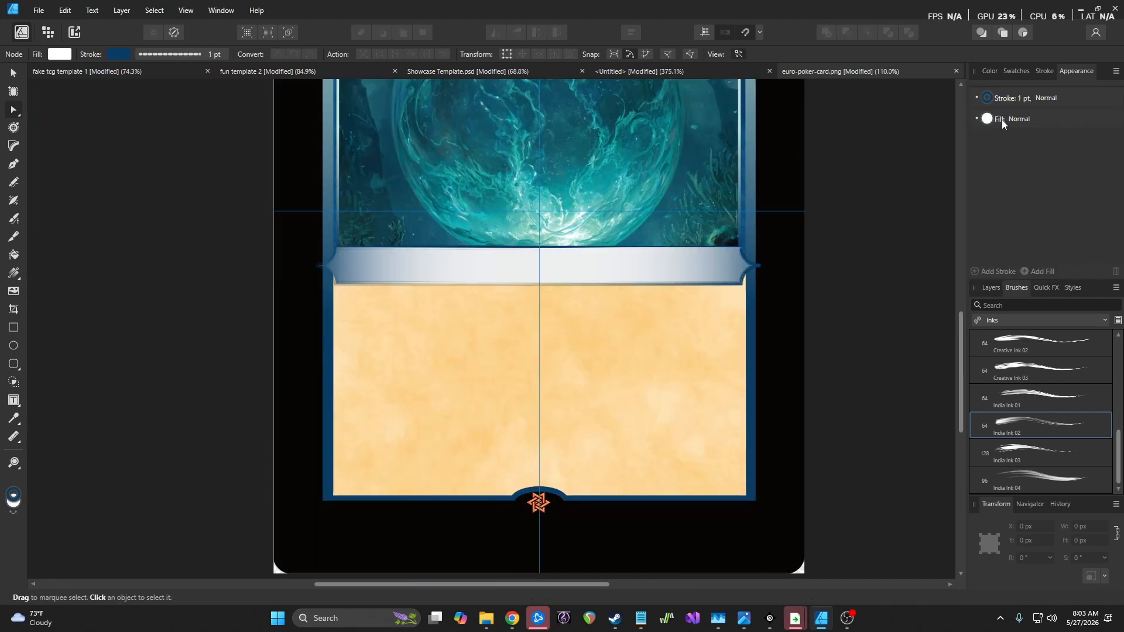
Try India Ink 01, then reselect the banner Curve and apply Creative Ink 01 instead
click(1062, 407)
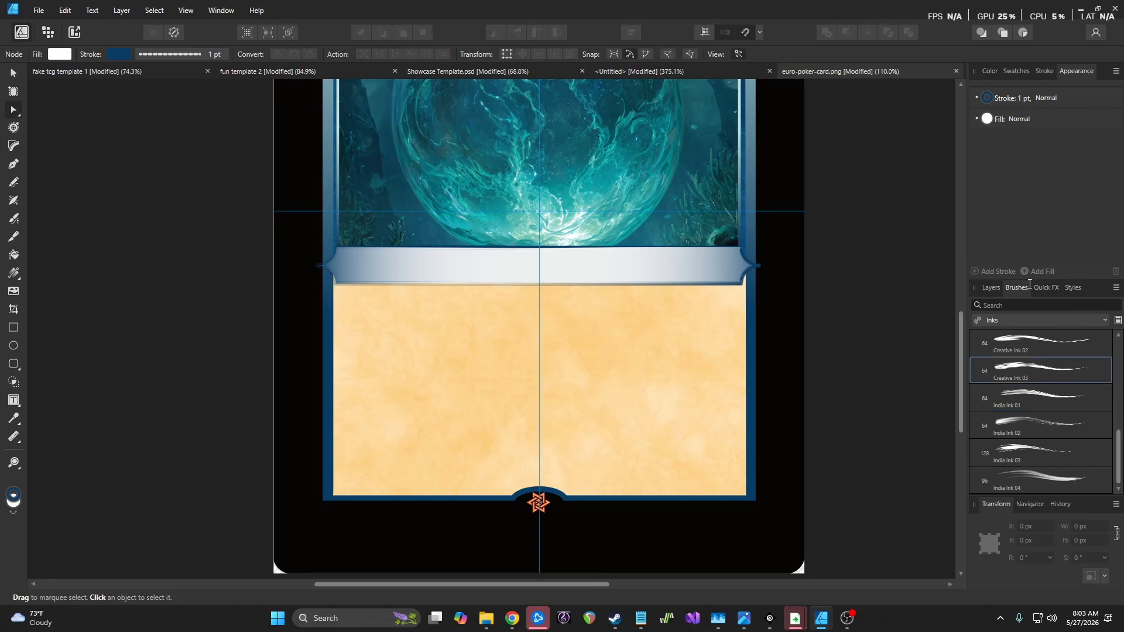
click(991, 289)
click(1030, 368)
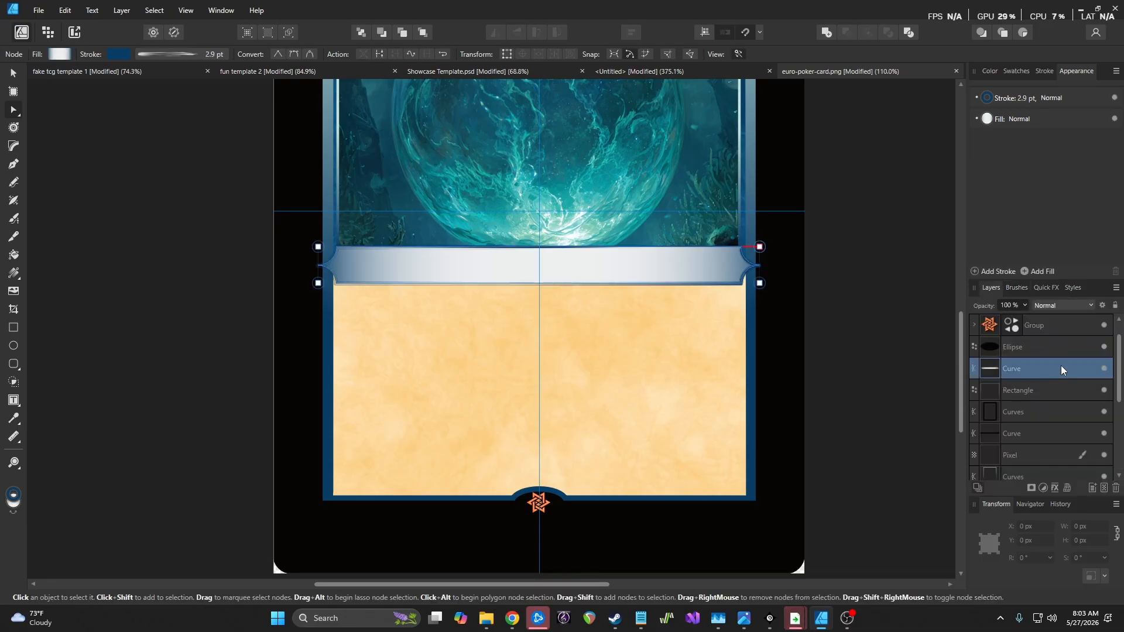
click(1019, 288)
scroll(1060, 379, up, 1)
click(1037, 355)
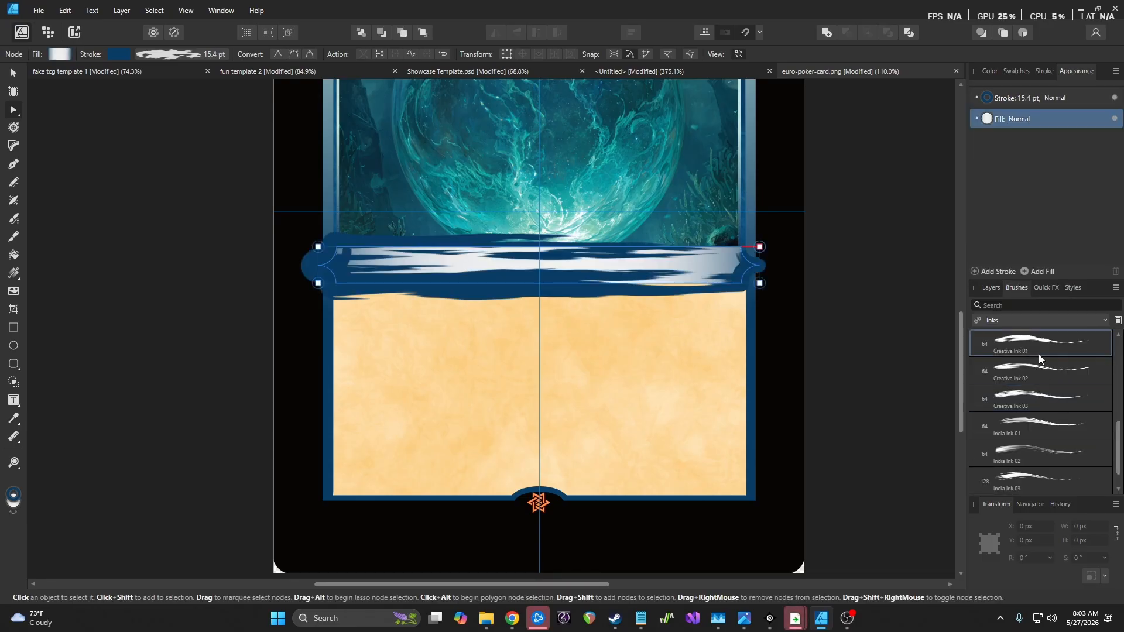
scroll(1030, 379, up, 5)
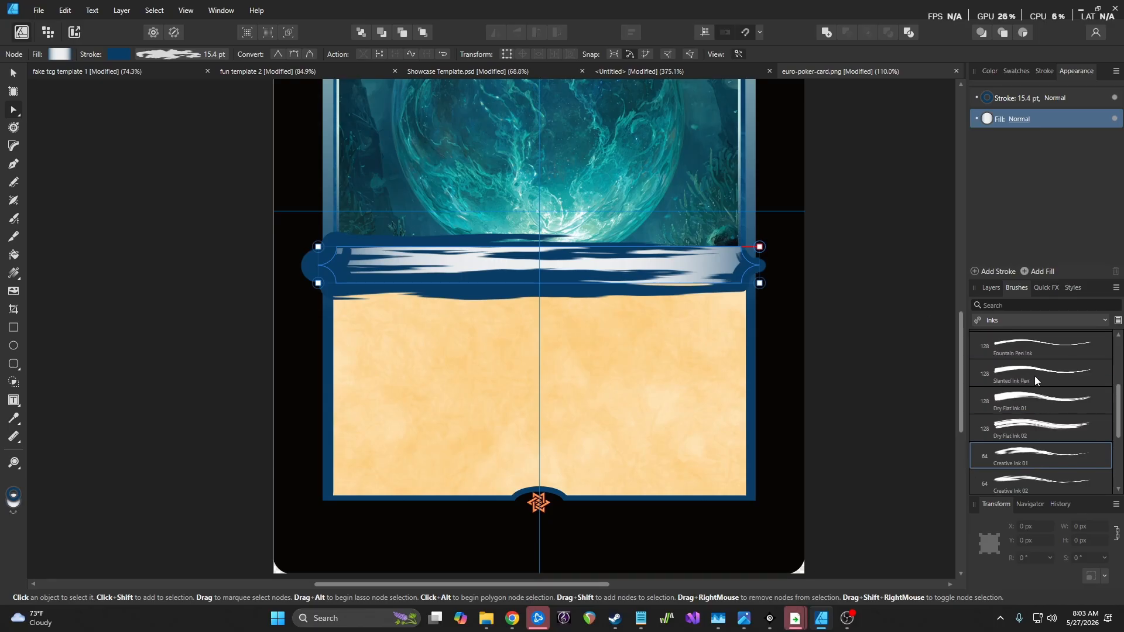
Thin the banner stroke to 1.8 pt, switch it to a solid line, then narrow it to 0.8 pt
click(1027, 100)
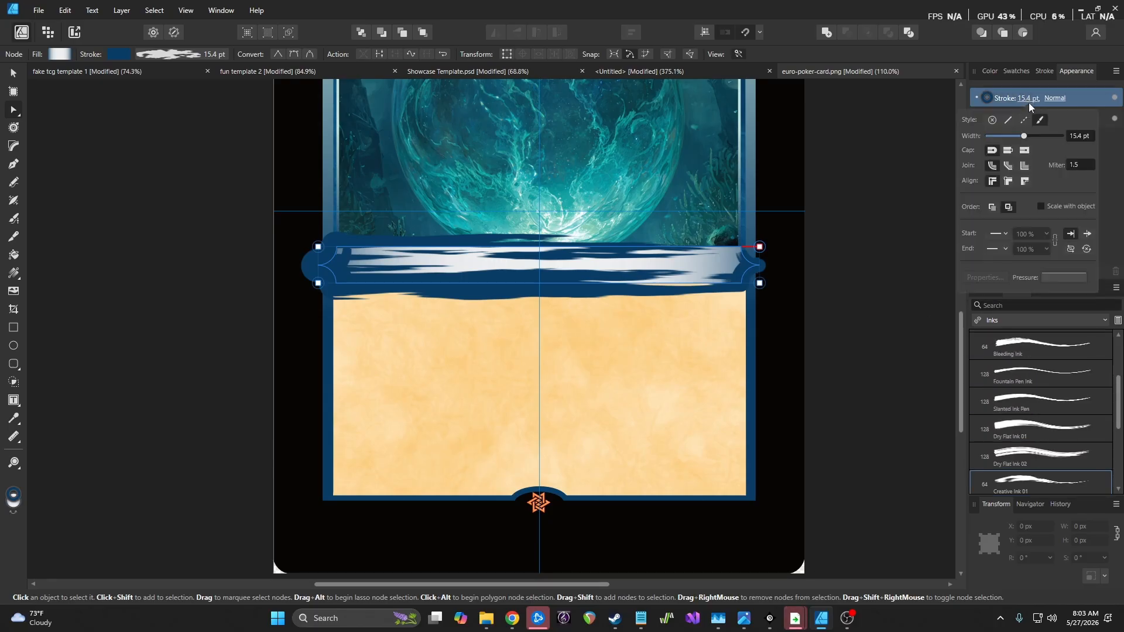
drag(1031, 136, 1007, 137)
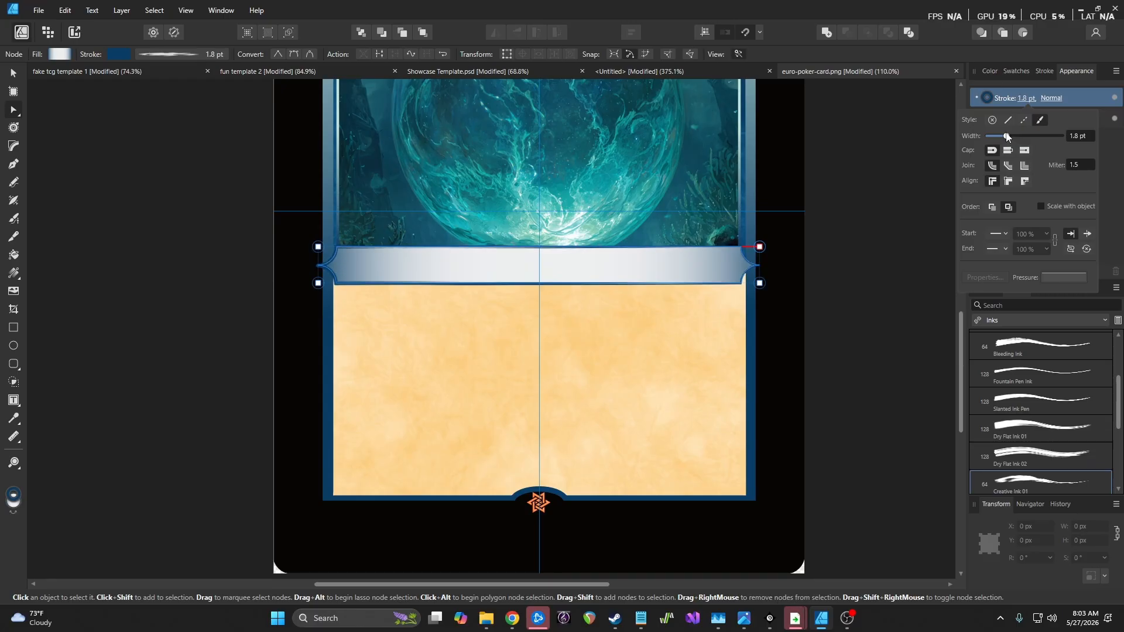
click(1009, 120)
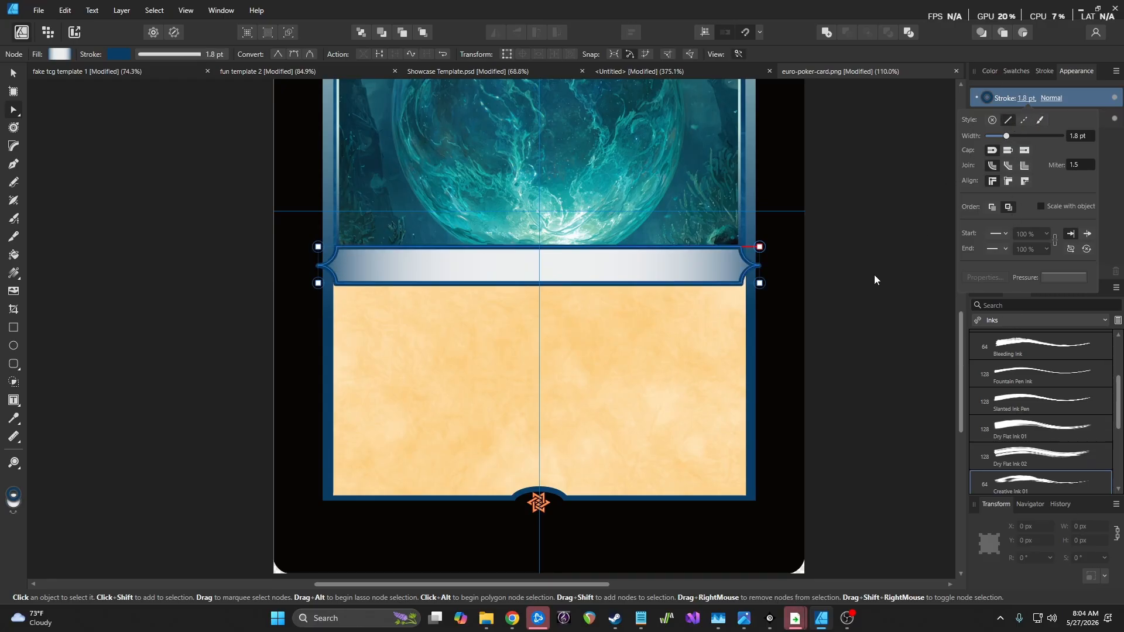
drag(1007, 136, 1003, 137)
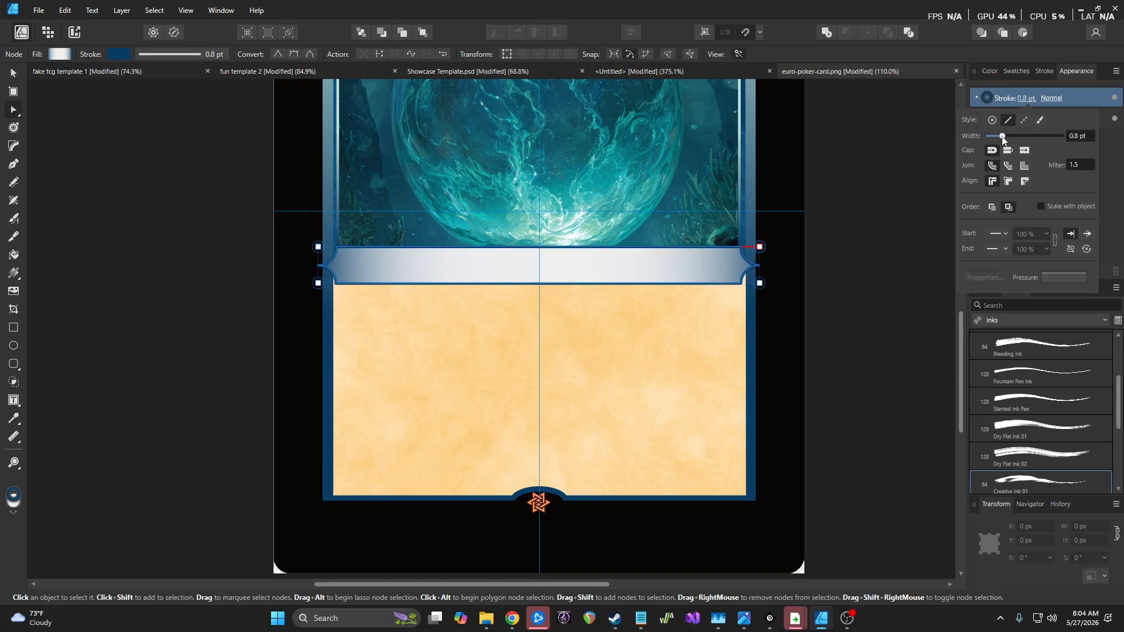
click(866, 199)
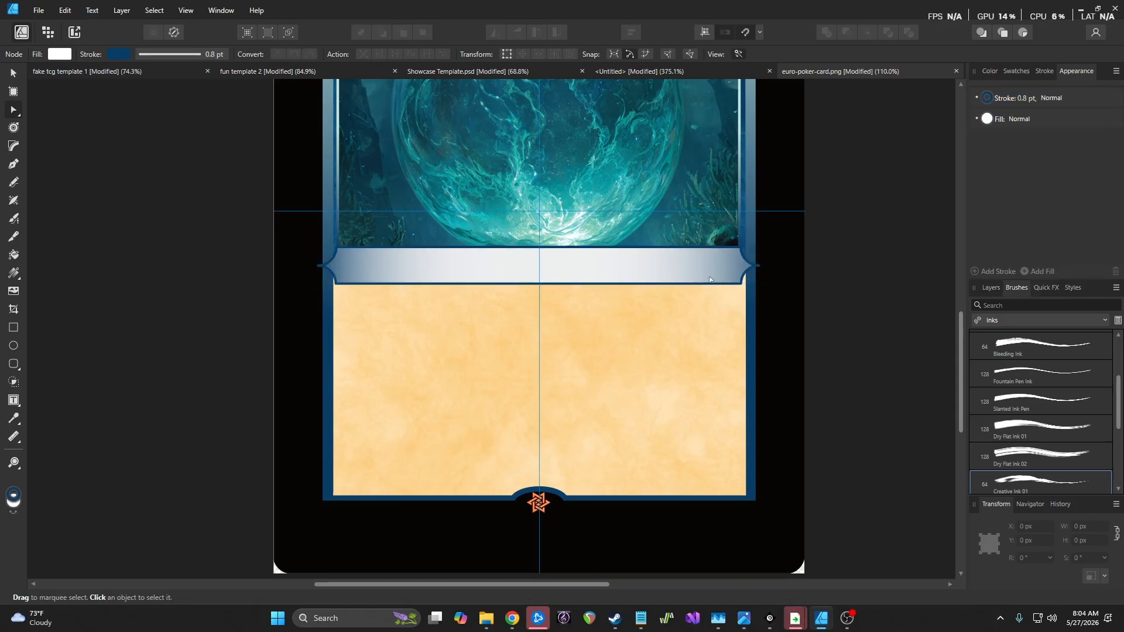
scroll(696, 281, up, 5)
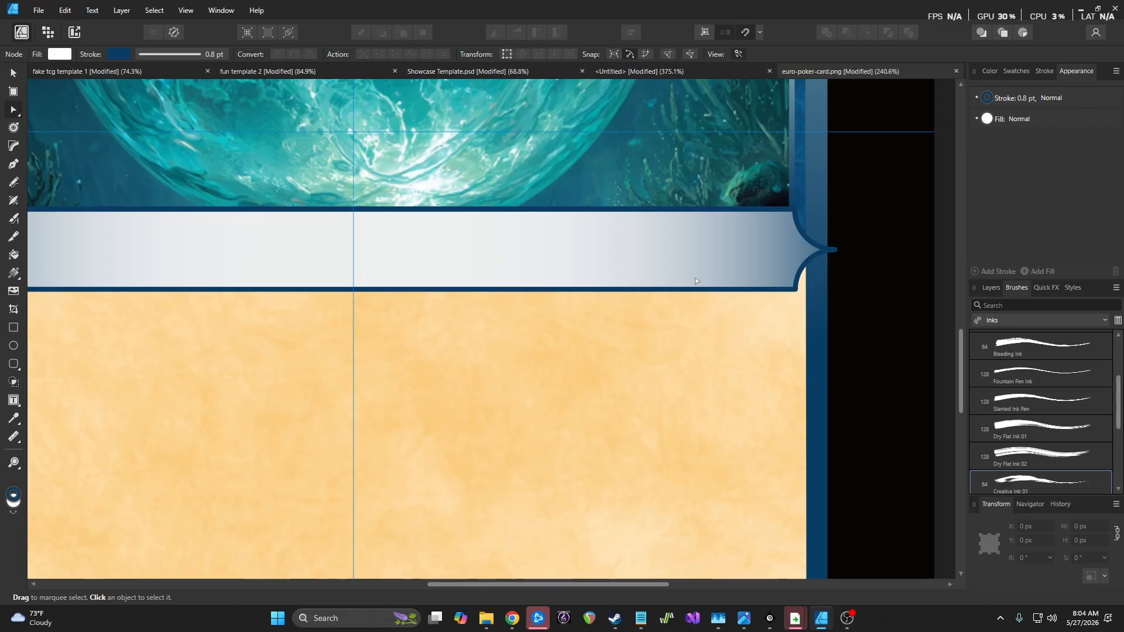
scroll(695, 279, down, 5)
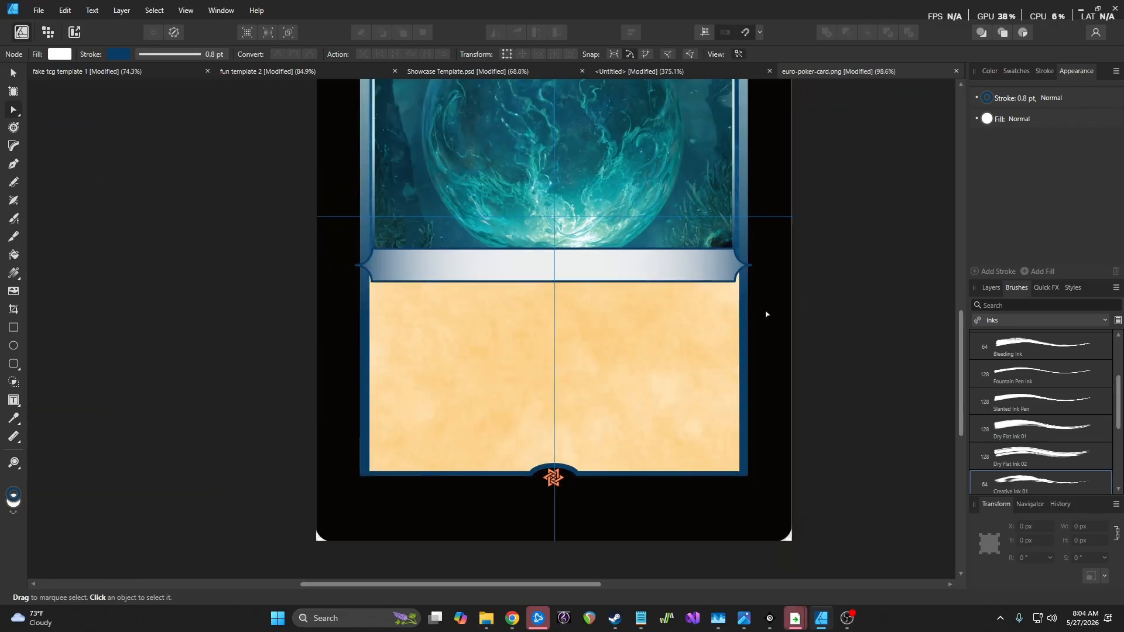
scroll(772, 304, up, 3)
scroll(578, 311, down, 5)
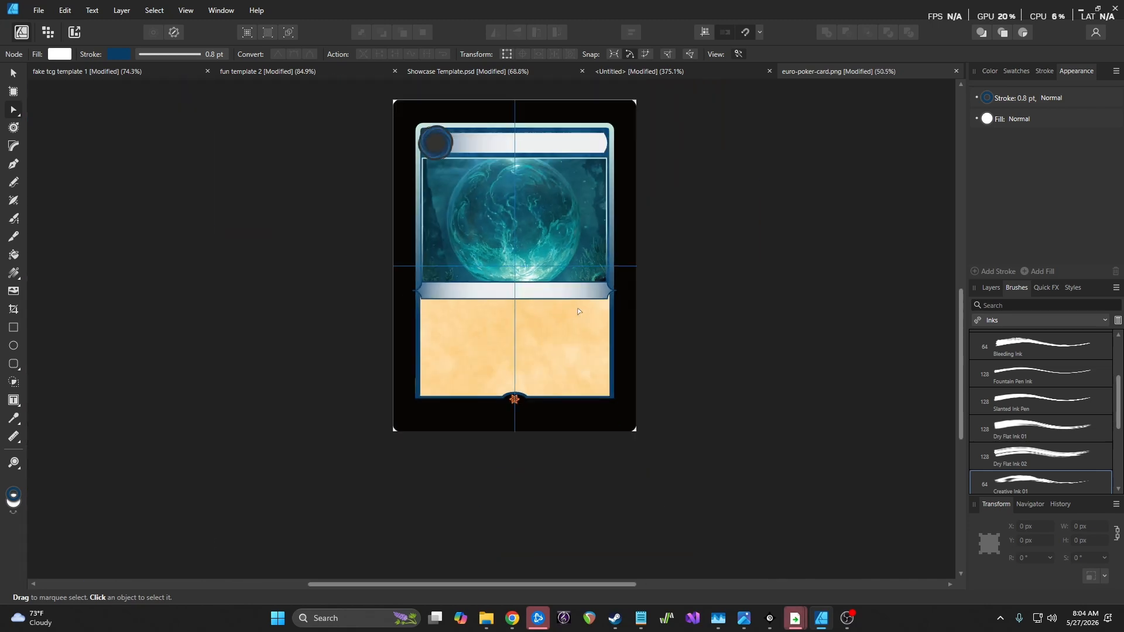
scroll(579, 311, up, 5)
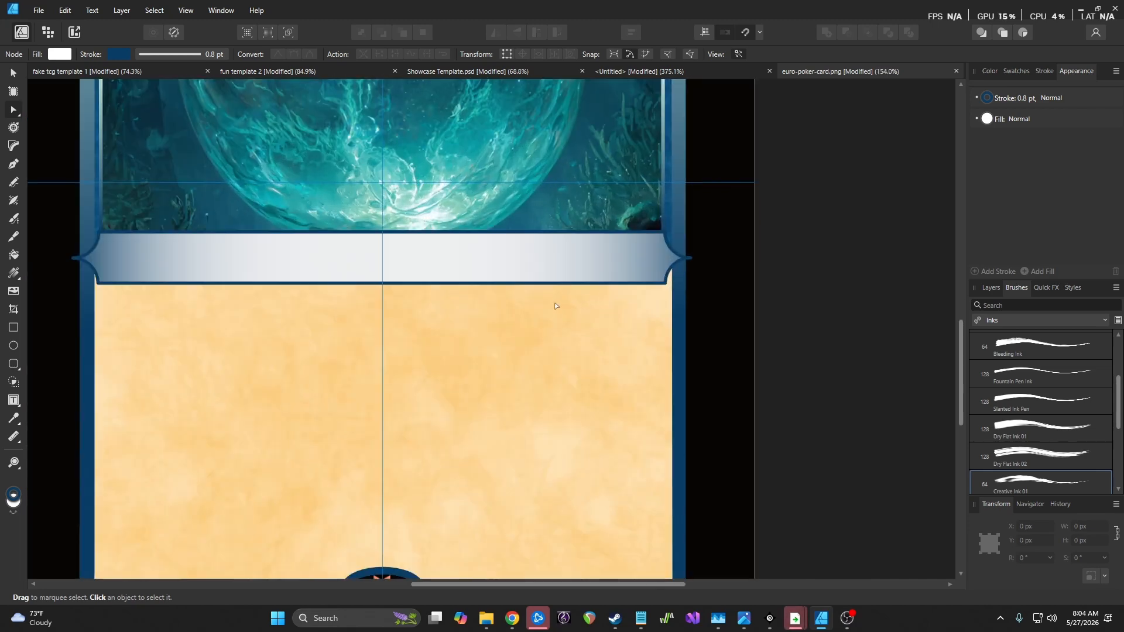
scroll(501, 303, down, 2)
scroll(501, 304, up, 2)
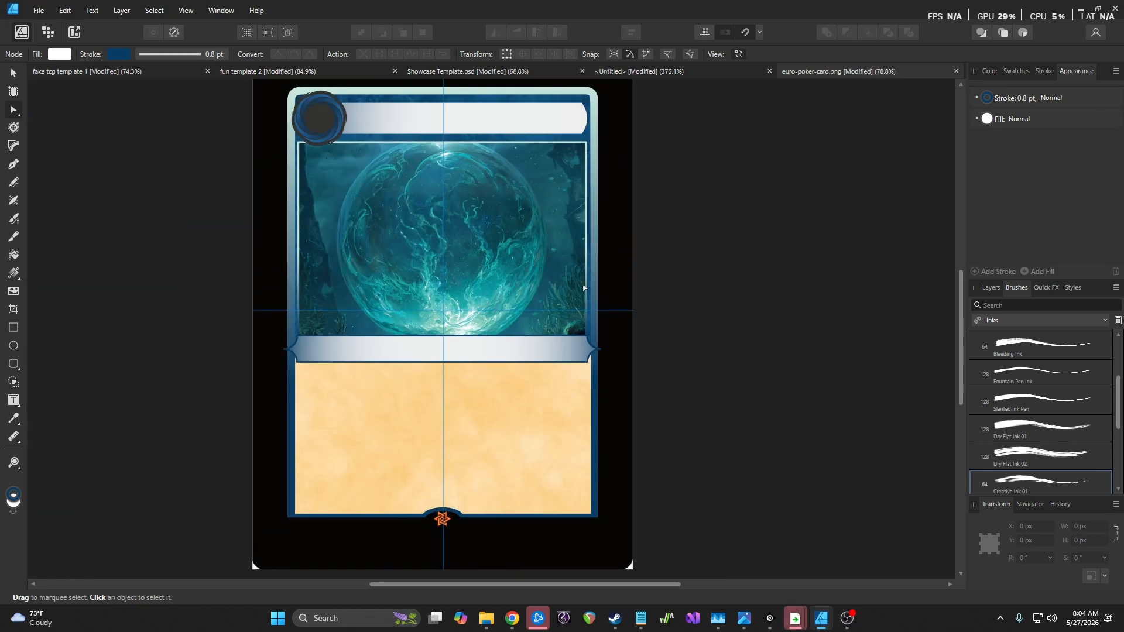
Reselect the banner Curve layer and reduce its solid outline width to 0.5 pt
click(1027, 99)
drag(1004, 135, 993, 138)
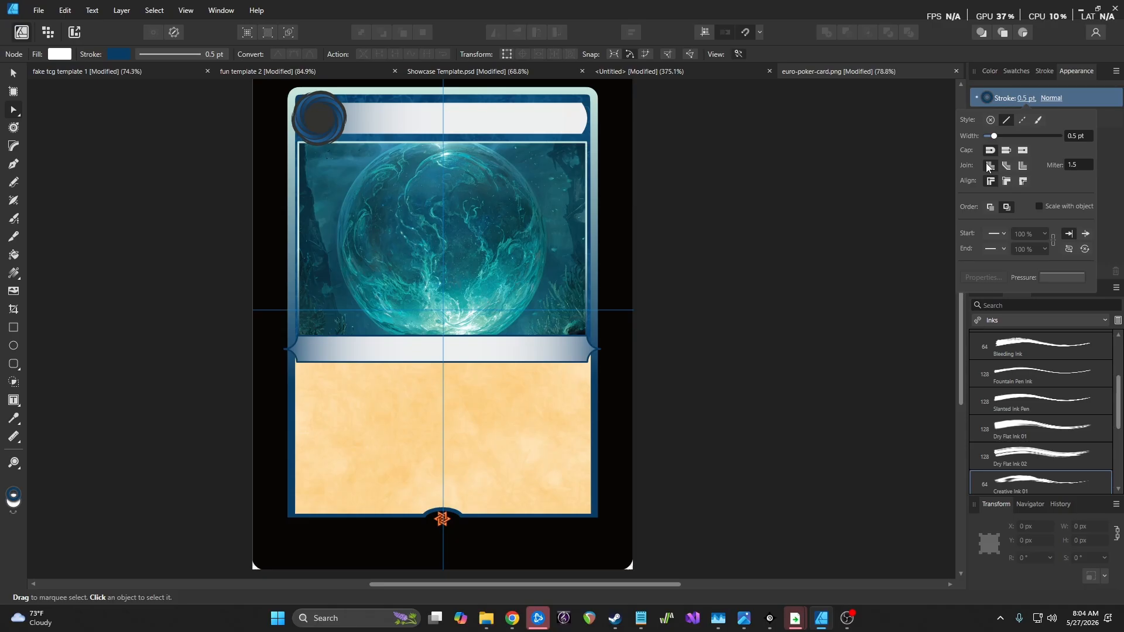
click(987, 289)
click(1038, 368)
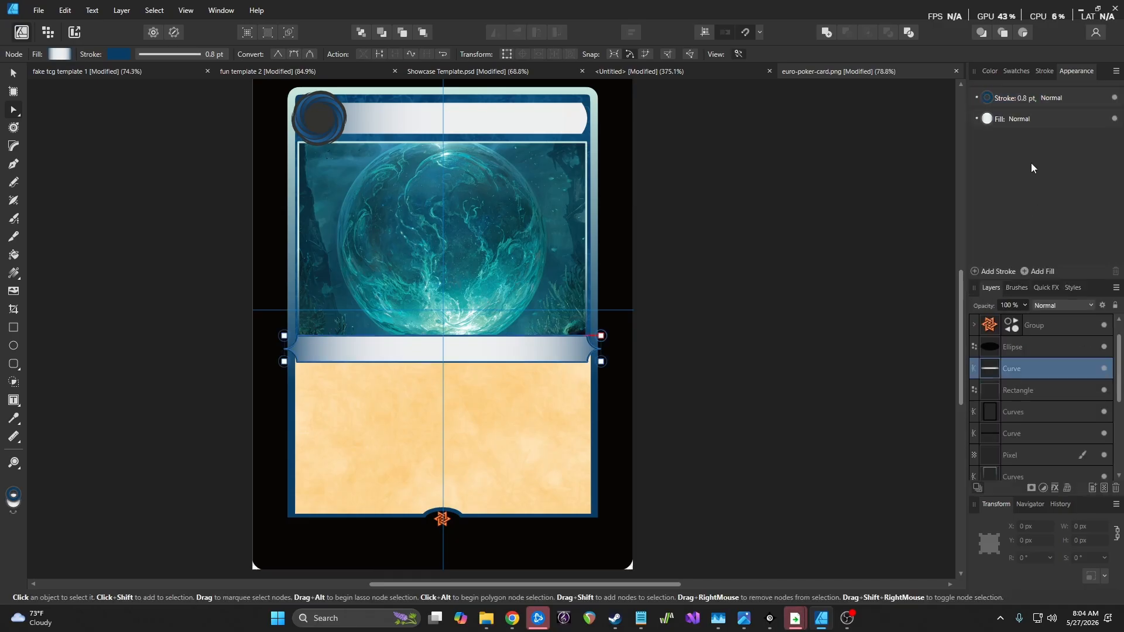
click(1025, 98)
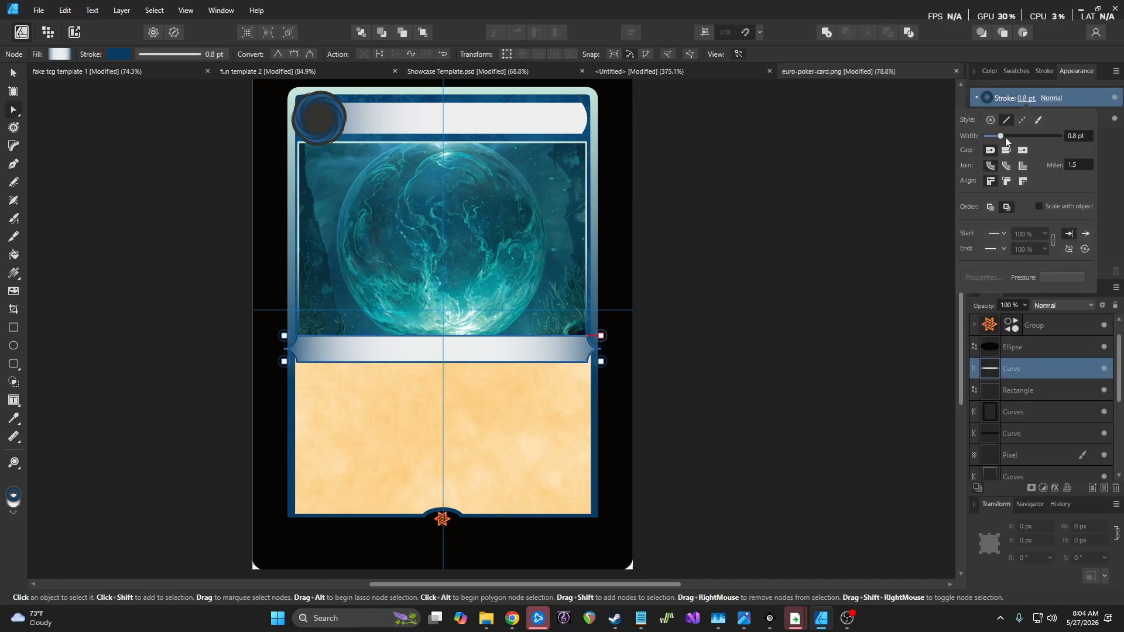
drag(999, 137, 996, 139)
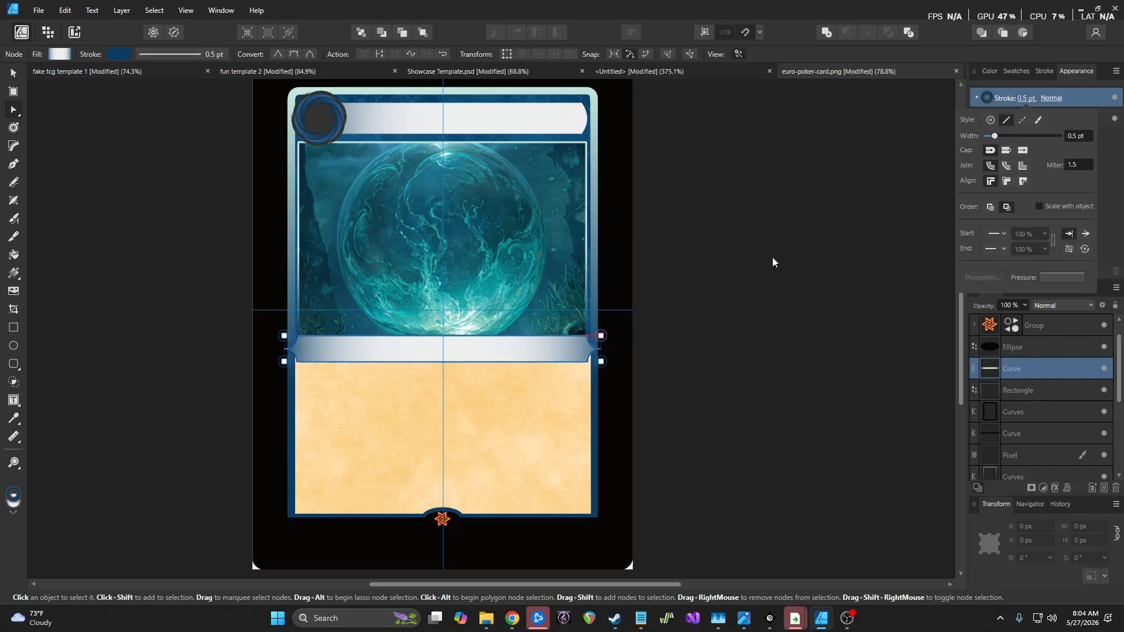
click(753, 322)
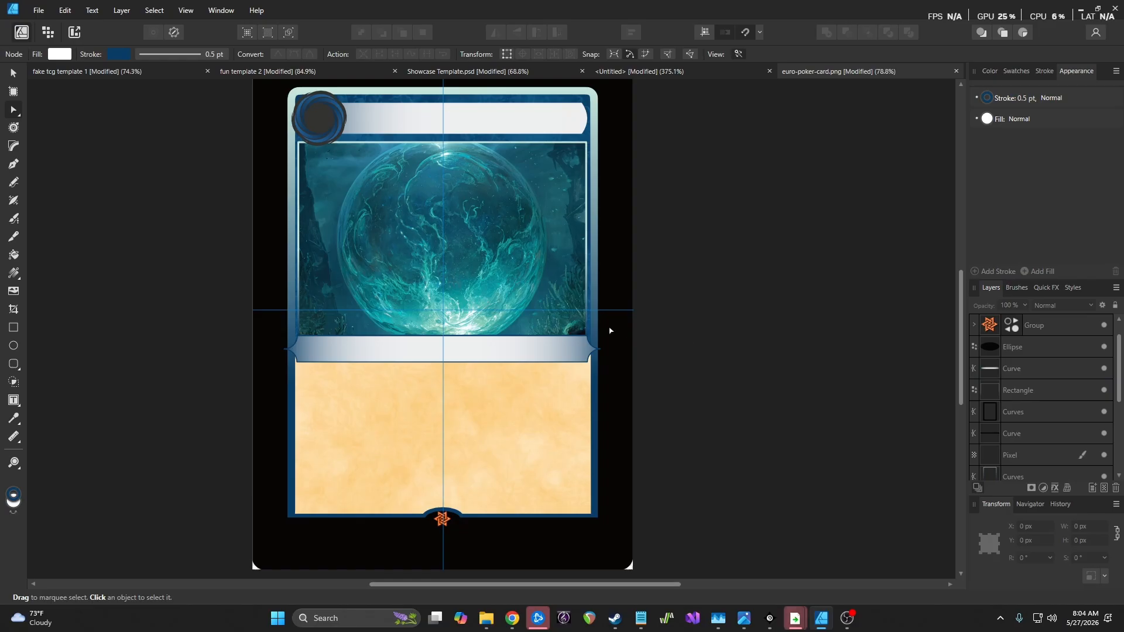
scroll(625, 333, up, 4)
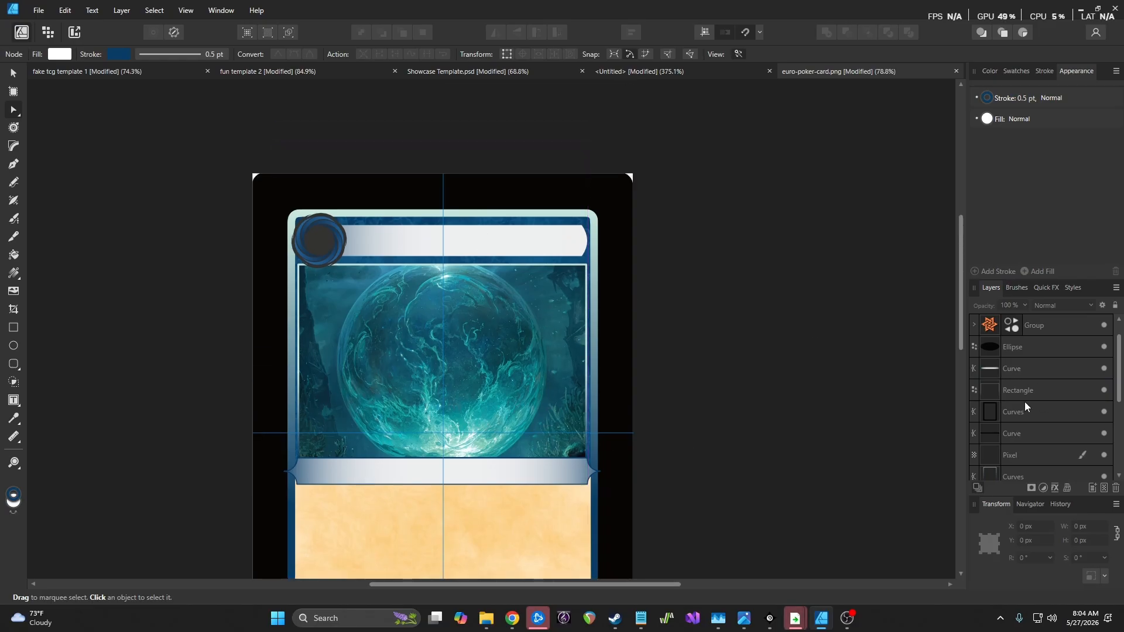
scroll(1020, 397, down, 3)
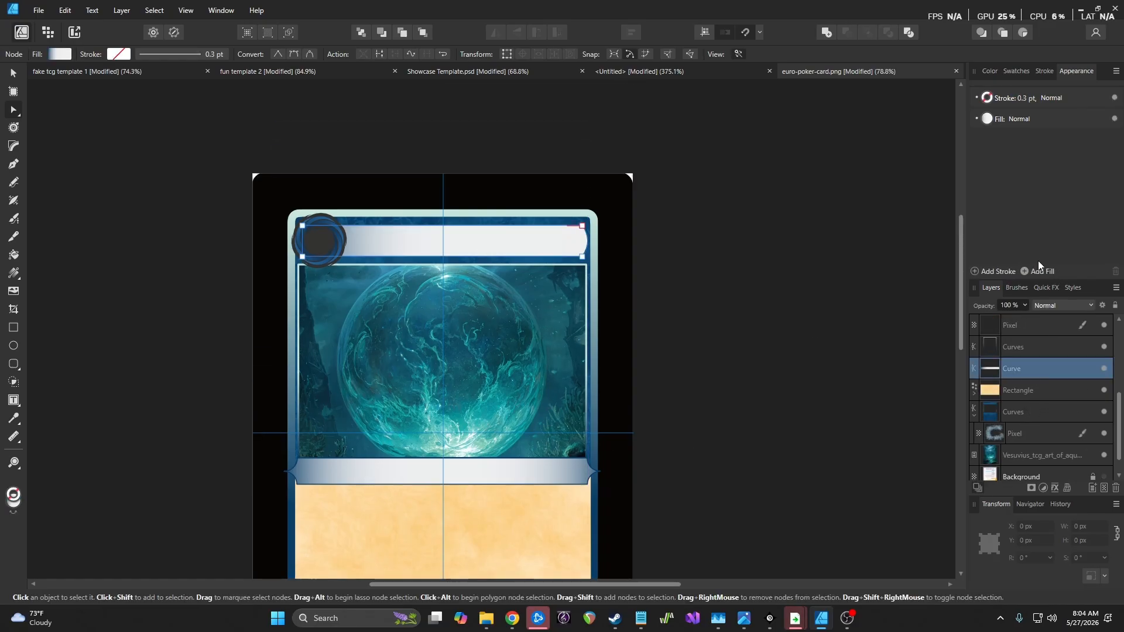
click(1010, 97)
mouse_move(1050, 120)
mouse_down()
mouse_move(650, 429)
mouse_move(561, 457)
mouse_up()
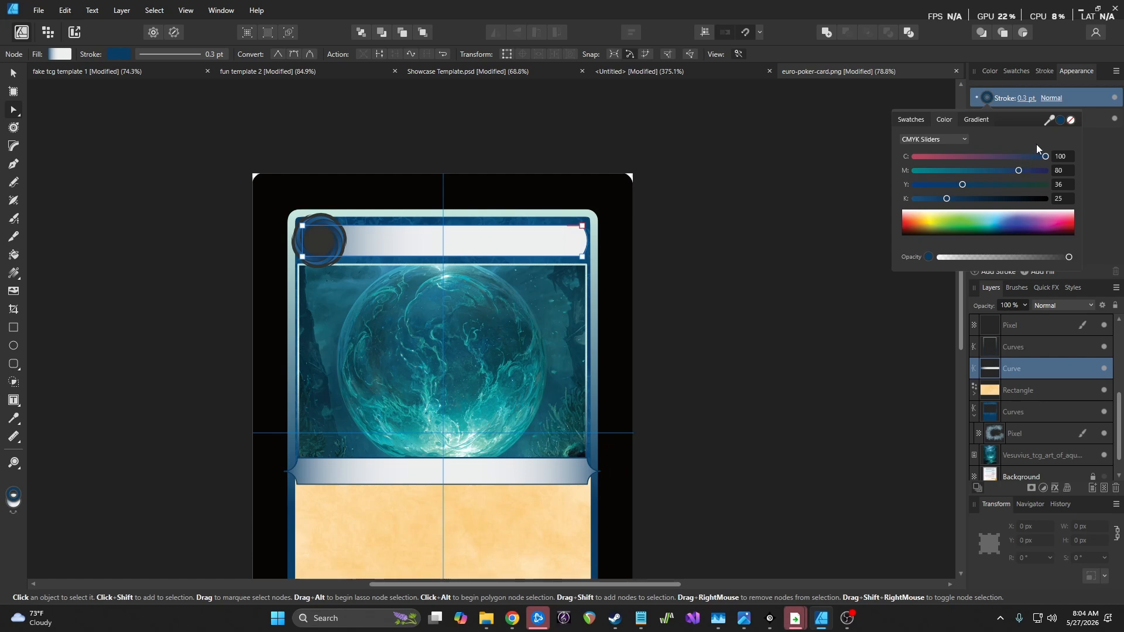
click(1027, 98)
drag(994, 137, 1003, 140)
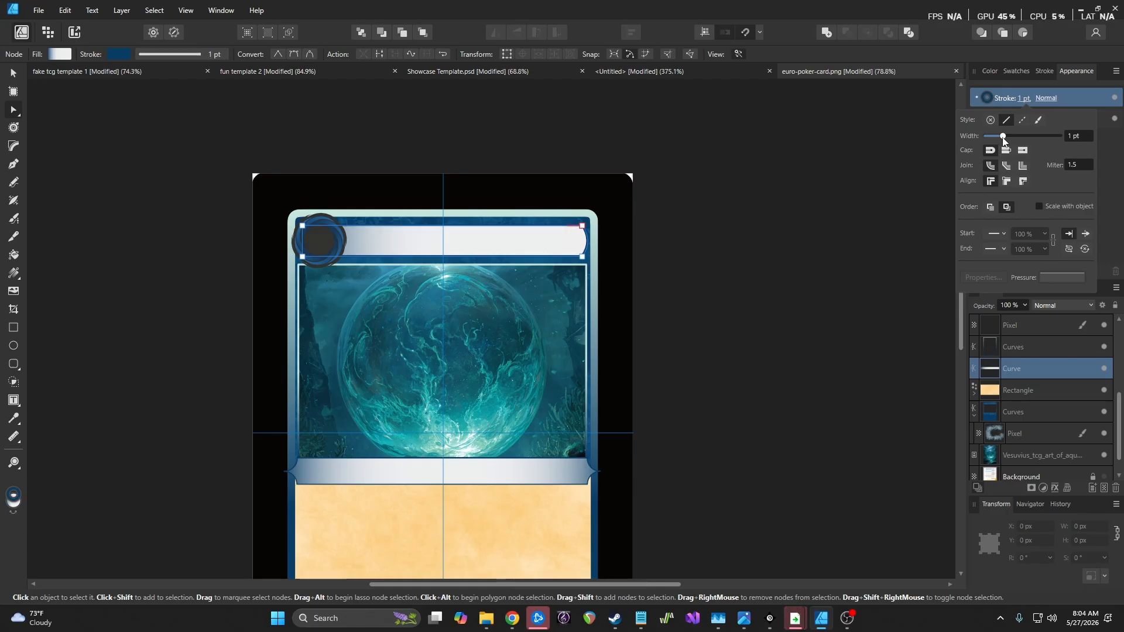
click(669, 198)
scroll(507, 242, up, 2)
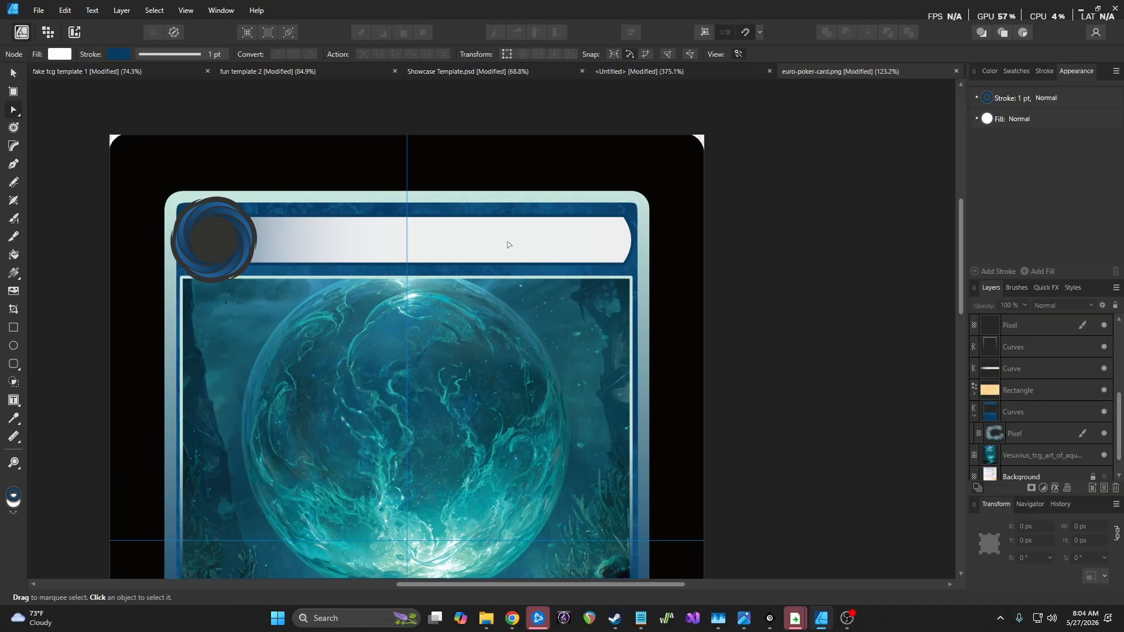
scroll(507, 245, down, 3)
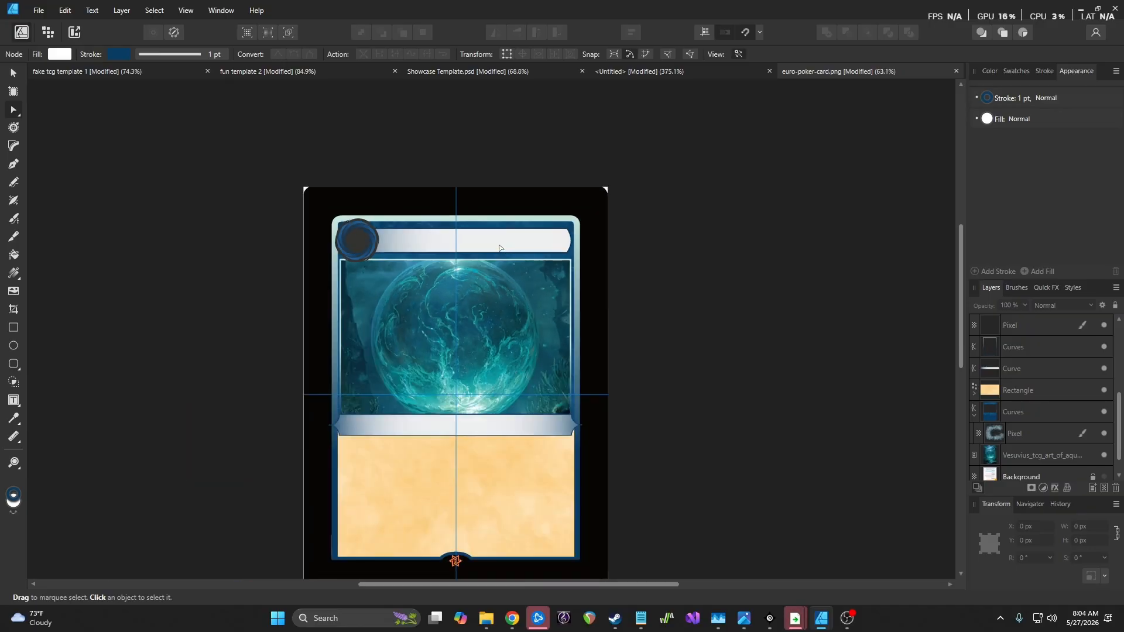
scroll(499, 248, down, 3)
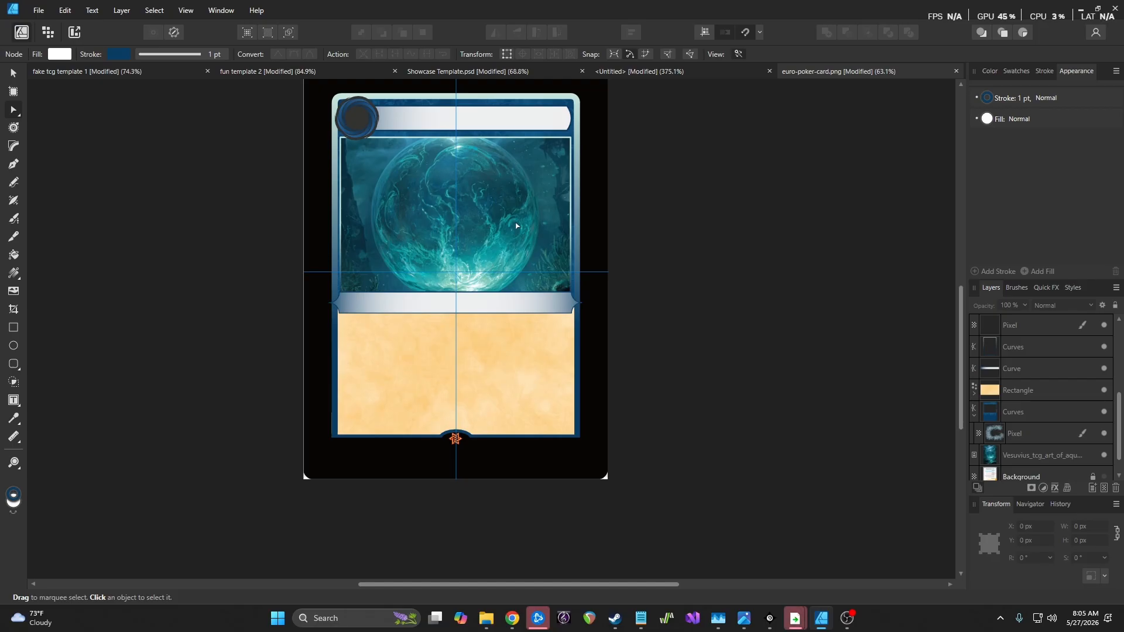
Select the card's outer border curve and inspect its stroke and colour settings
click(1025, 347)
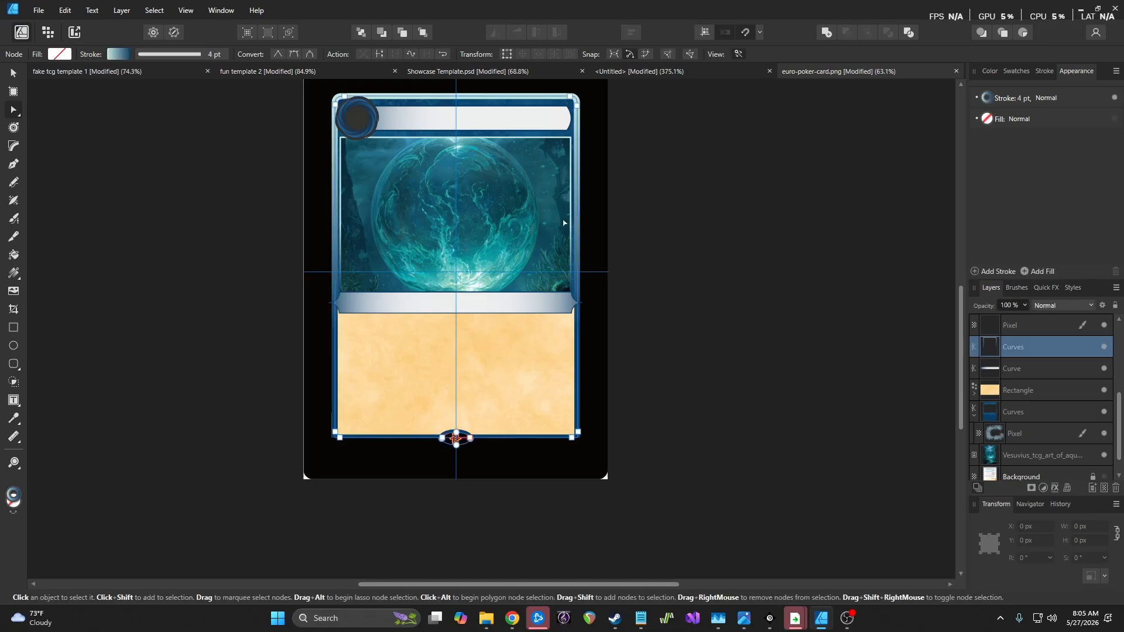
click(48, 32)
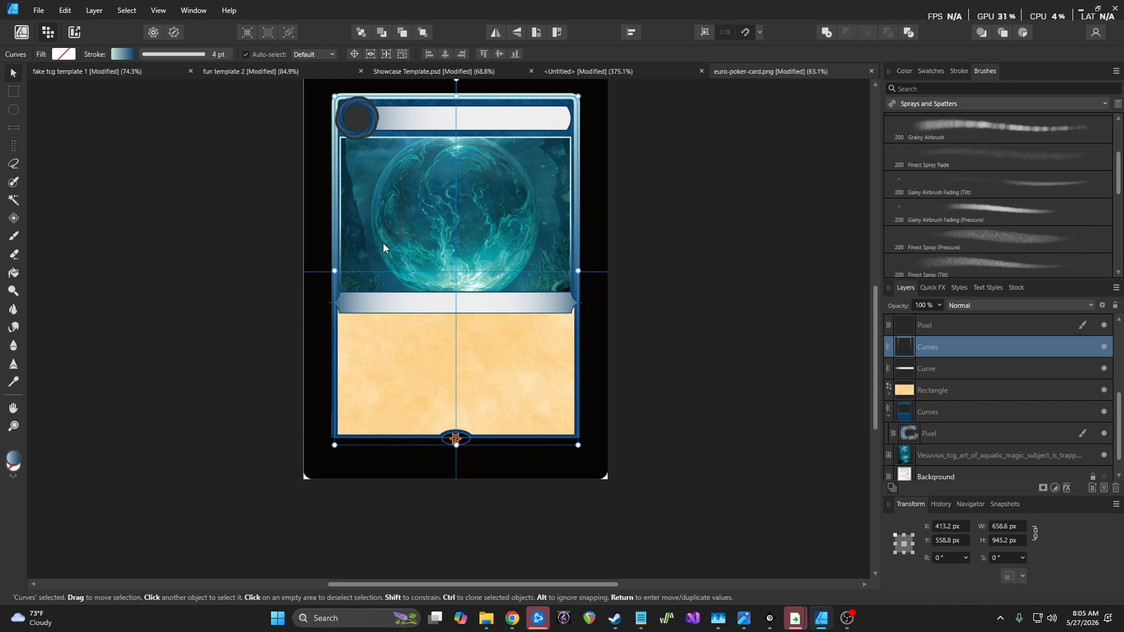
click(21, 33)
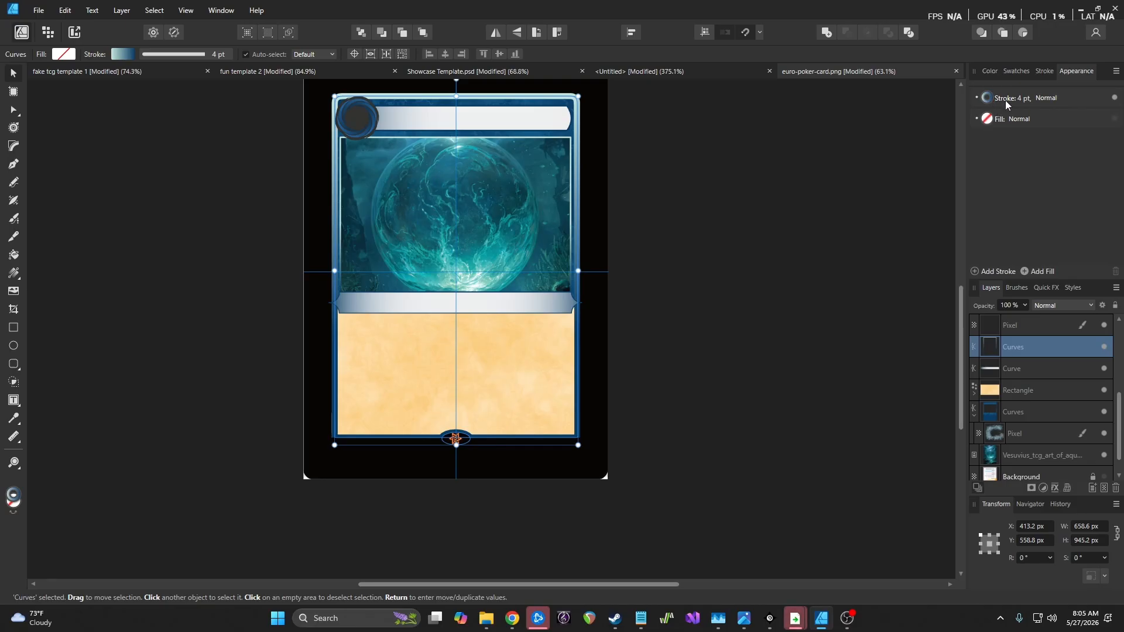
click(1005, 99)
click(992, 98)
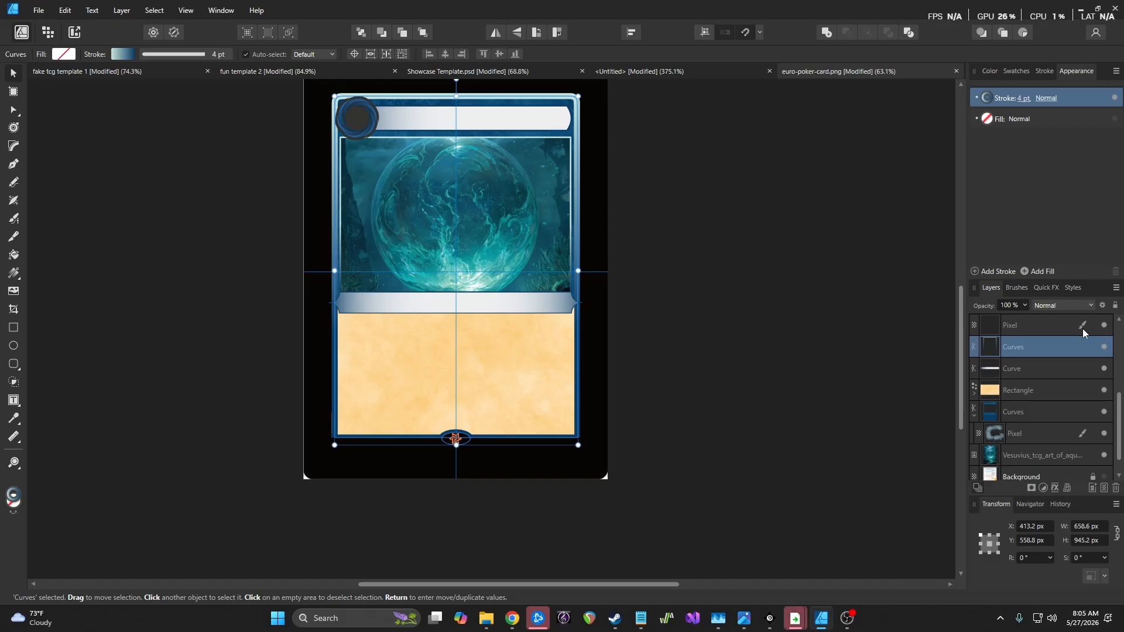
Duplicate the border Curves layer with Ctrl+J and rasterize the copy into a pixel layer
key(ctrl+j)
right_click(1059, 346)
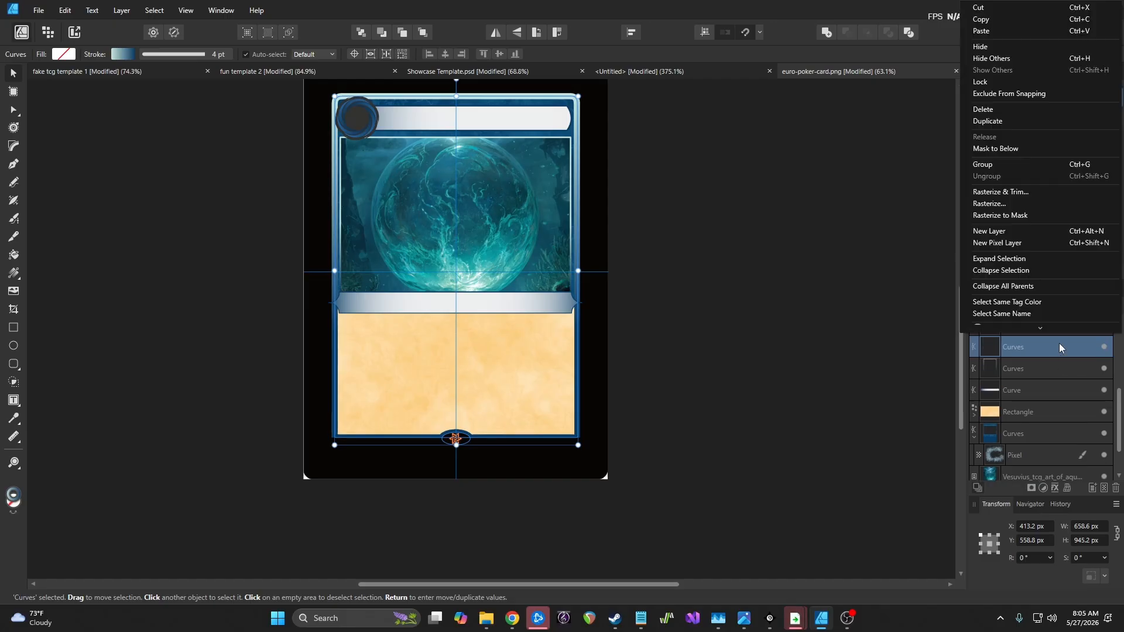
click(1000, 204)
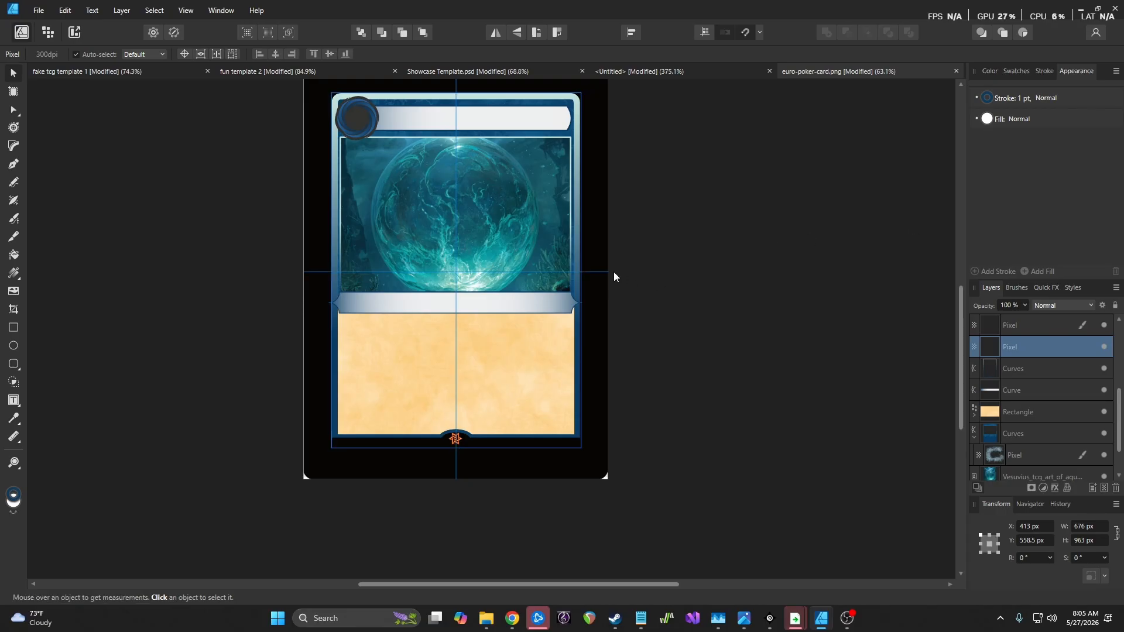
Review the rasterised layer's blend modes, leaving it on Normal
scroll(613, 272, up, 4)
scroll(575, 264, up, 2)
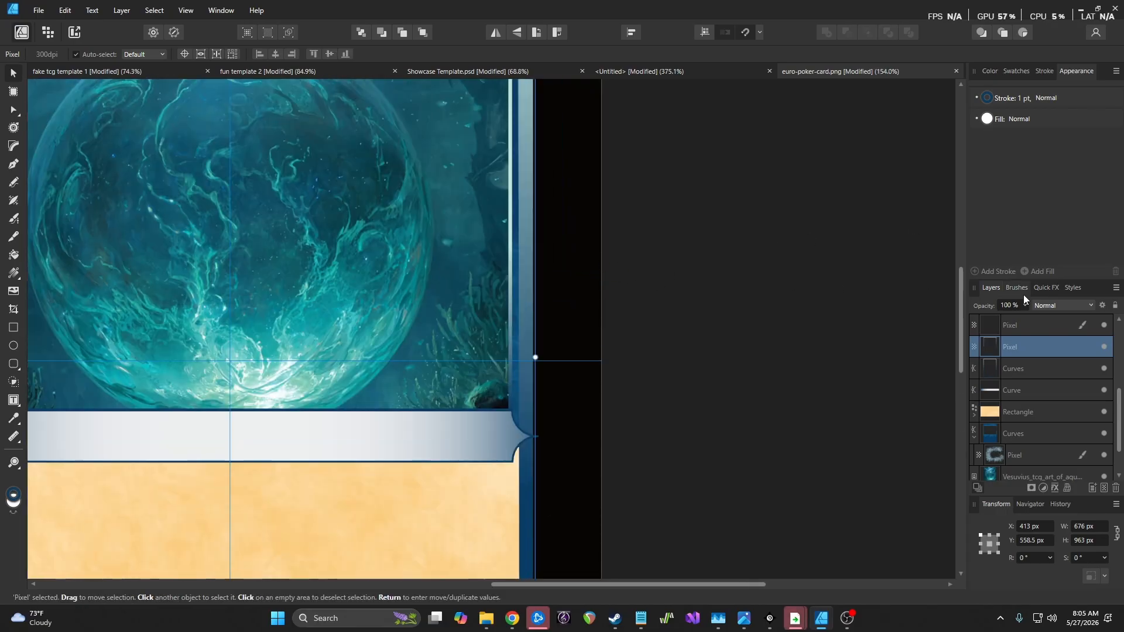
click(1071, 304)
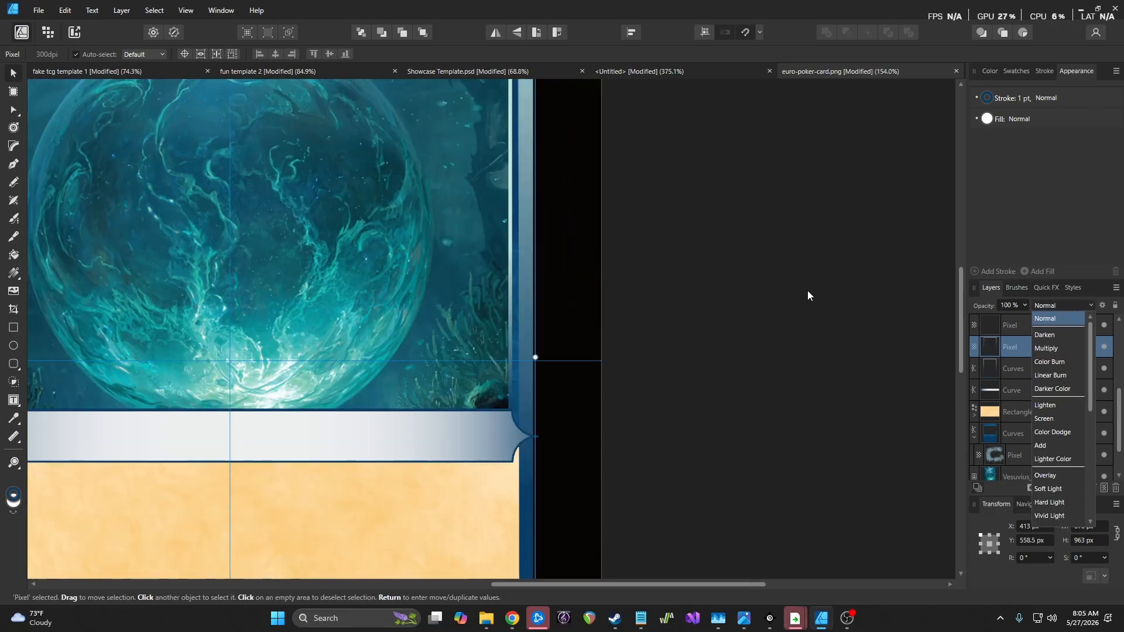
scroll(803, 285, down, 2)
scroll(772, 279, up, 3)
click(70, 53)
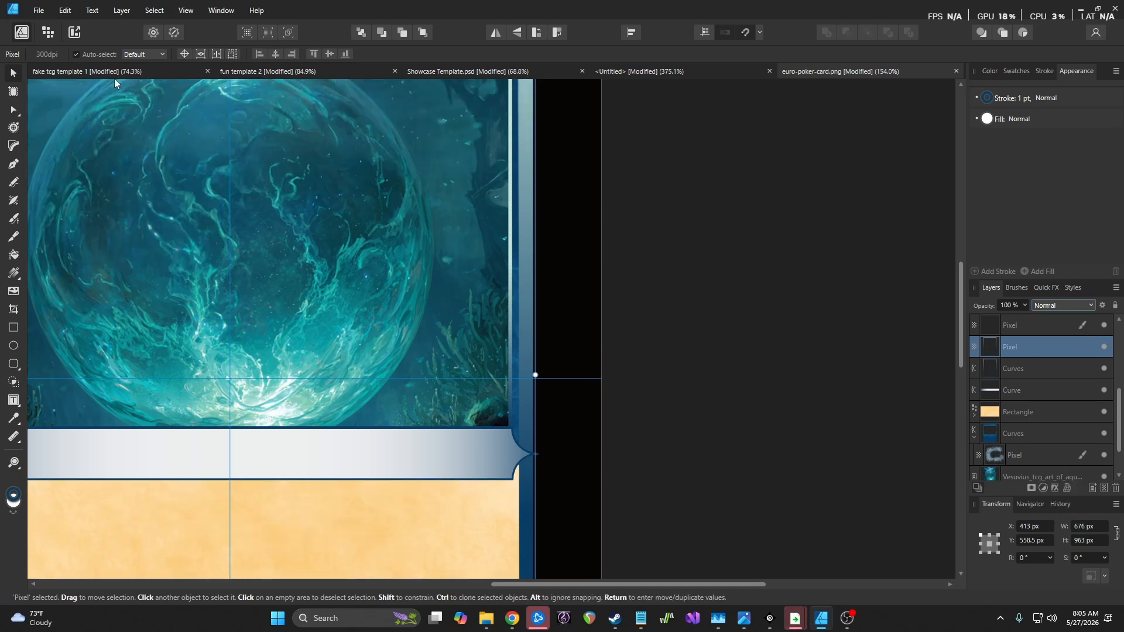
In the Pixel persona with the Brush tool, add a new pixel layer clipped inside the rasterised border
click(48, 32)
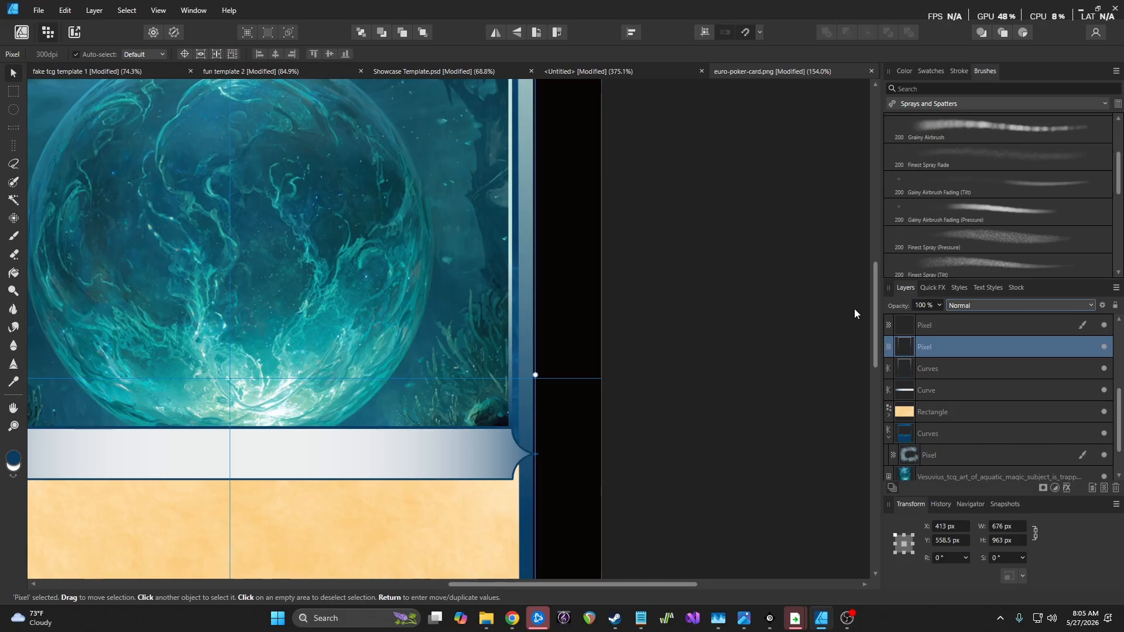
key(b)
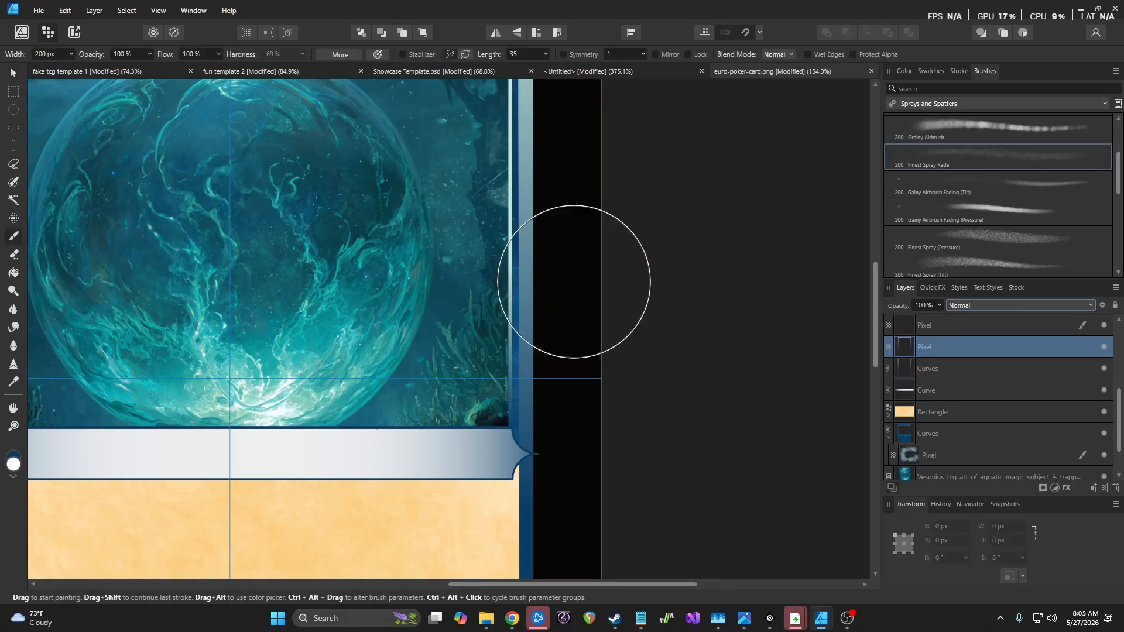
click(1104, 488)
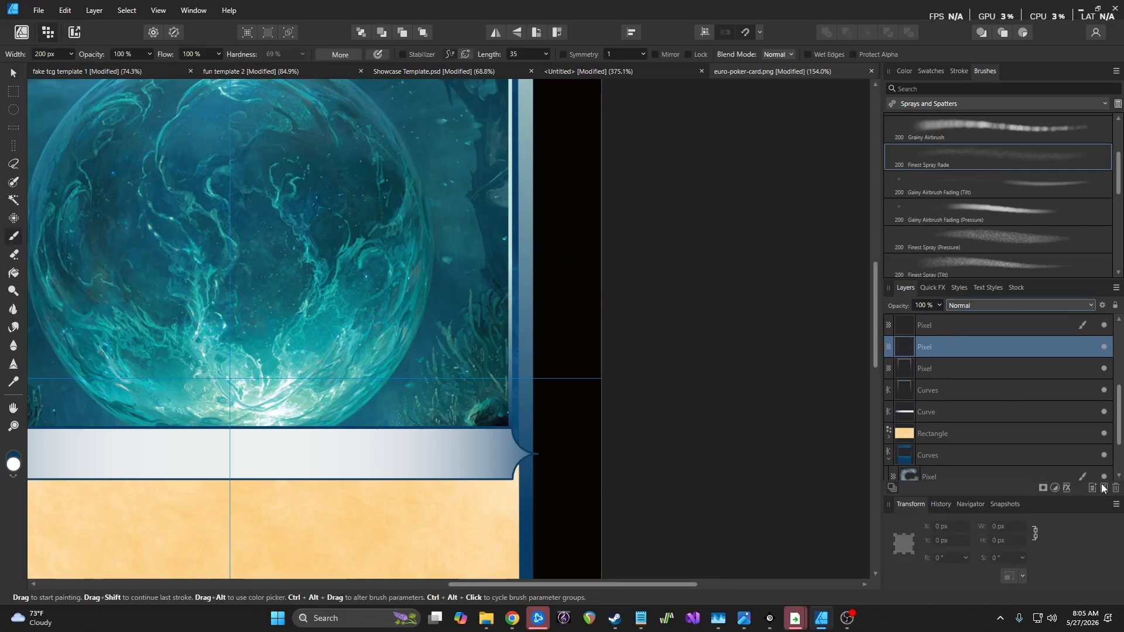
drag(950, 348, 928, 369)
Spray white speckles down the card's right border with the 24 px Magic Stippler brush
drag(508, 304, 517, 356)
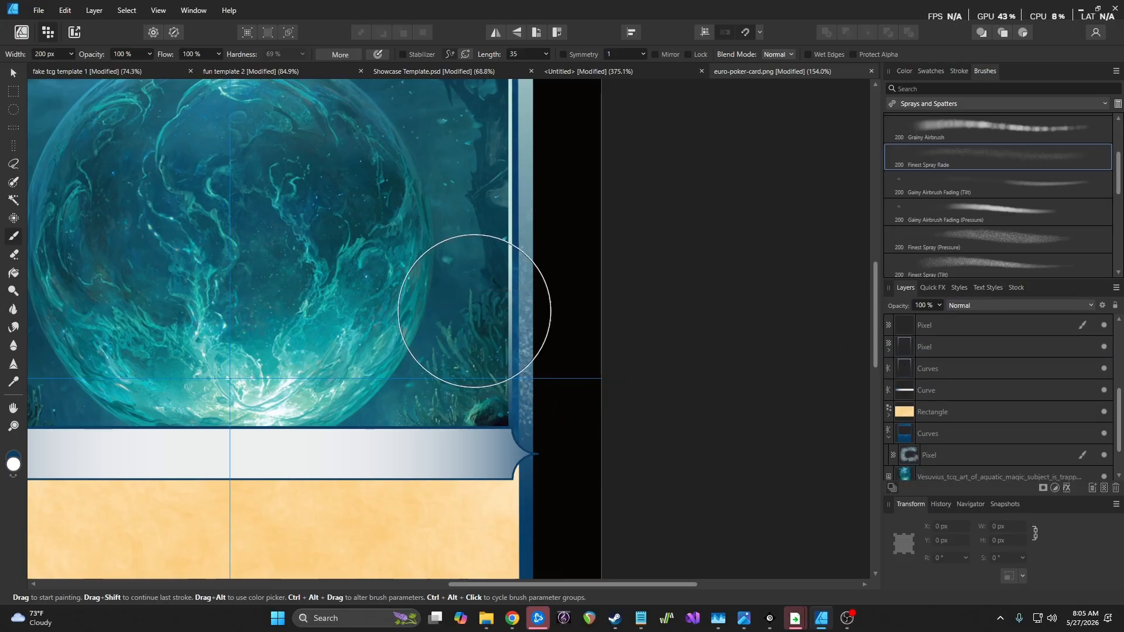
scroll(557, 325, down, 3)
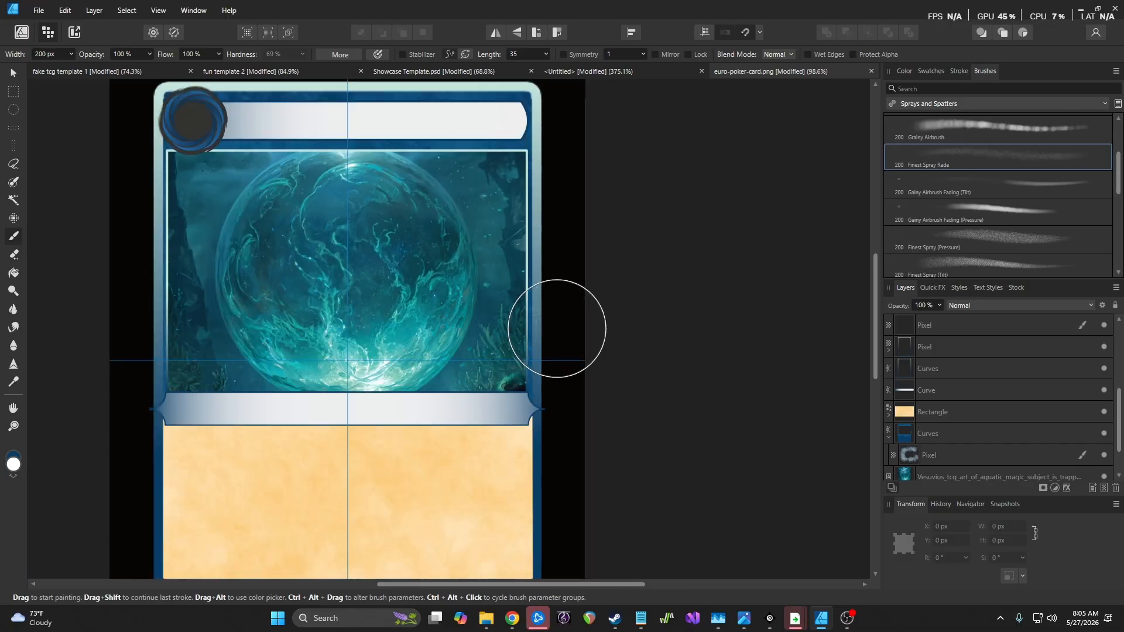
mouse_move(554, 258)
mouse_down()
mouse_move(559, 419)
mouse_move(547, 551)
mouse_move(267, 571)
mouse_move(247, 557)
mouse_move(232, 481)
mouse_move(251, 183)
mouse_up()
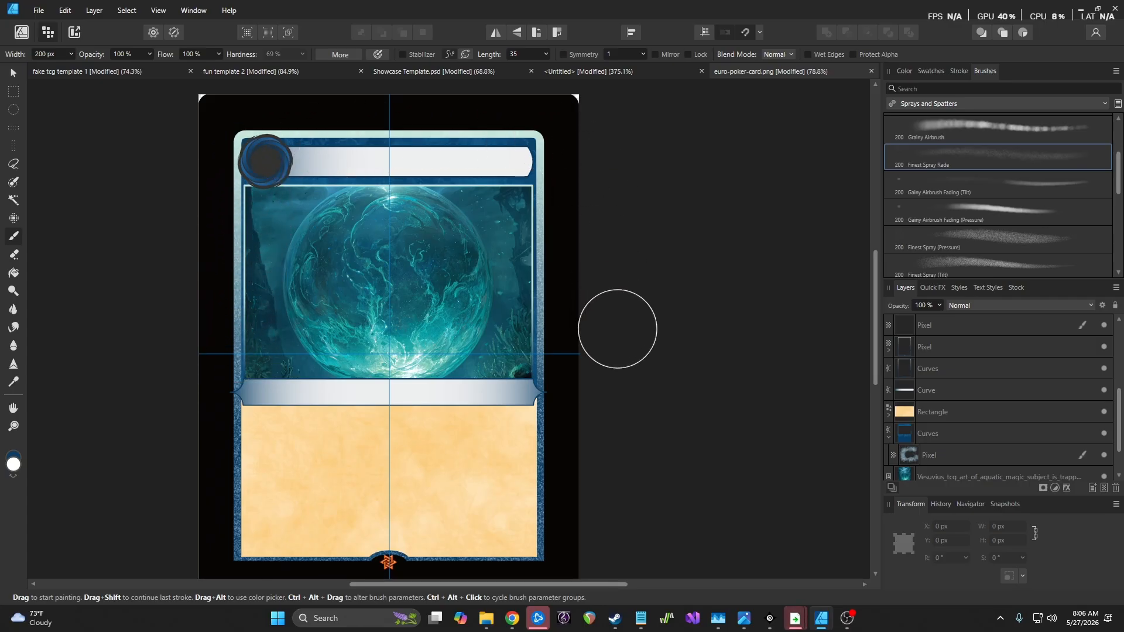
scroll(617, 327, down, 3)
scroll(615, 331, up, 4)
scroll(989, 216, down, 2)
scroll(1007, 217, down, 5)
Choose Magic Stippler - Constant, undo a test stroke, and set the speckle layer to Overlay
click(999, 262)
drag(528, 260, 526, 430)
key(ctrl+z)
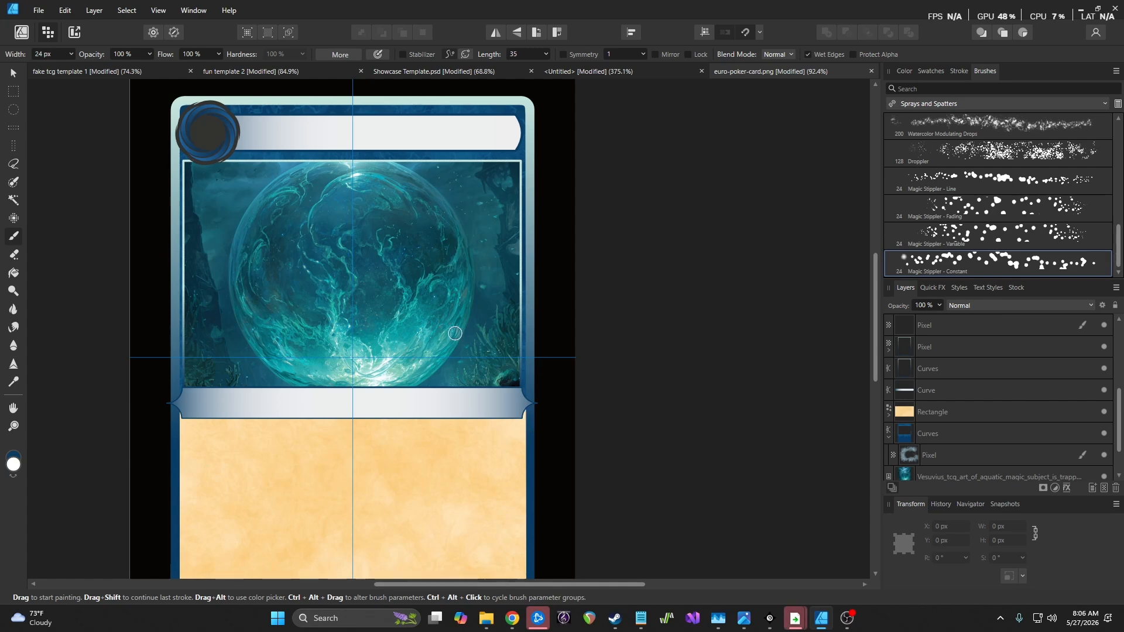
click(978, 304)
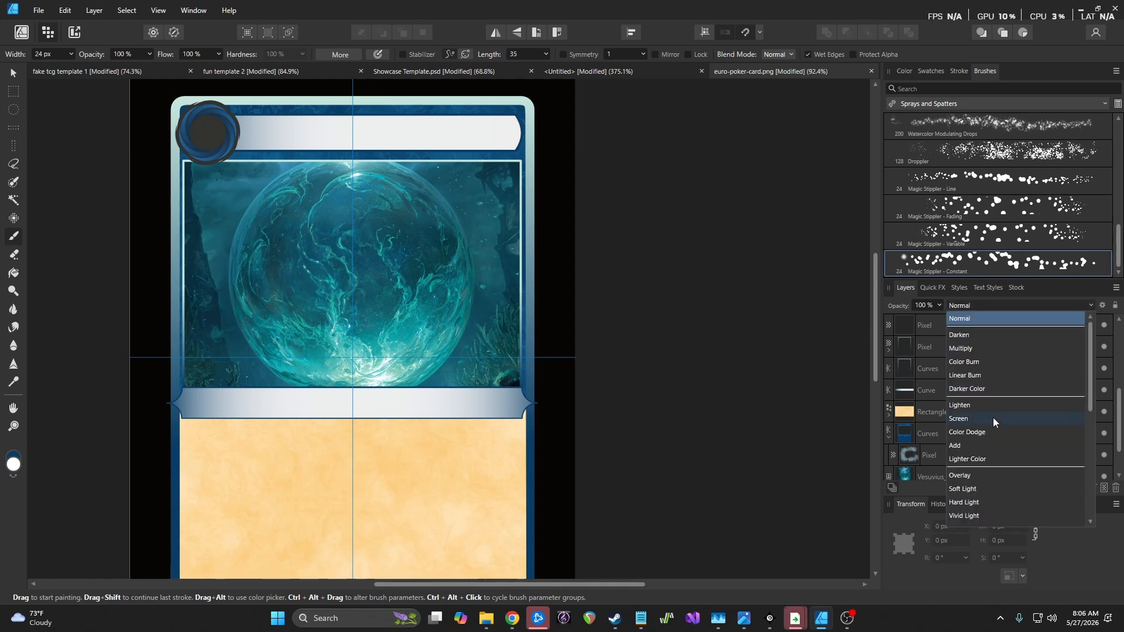
click(984, 476)
Stipple dots down the right border, enlarge the brush to 56 px, and stipple the left border
drag(523, 130, 526, 546)
scroll(633, 311, down, 3)
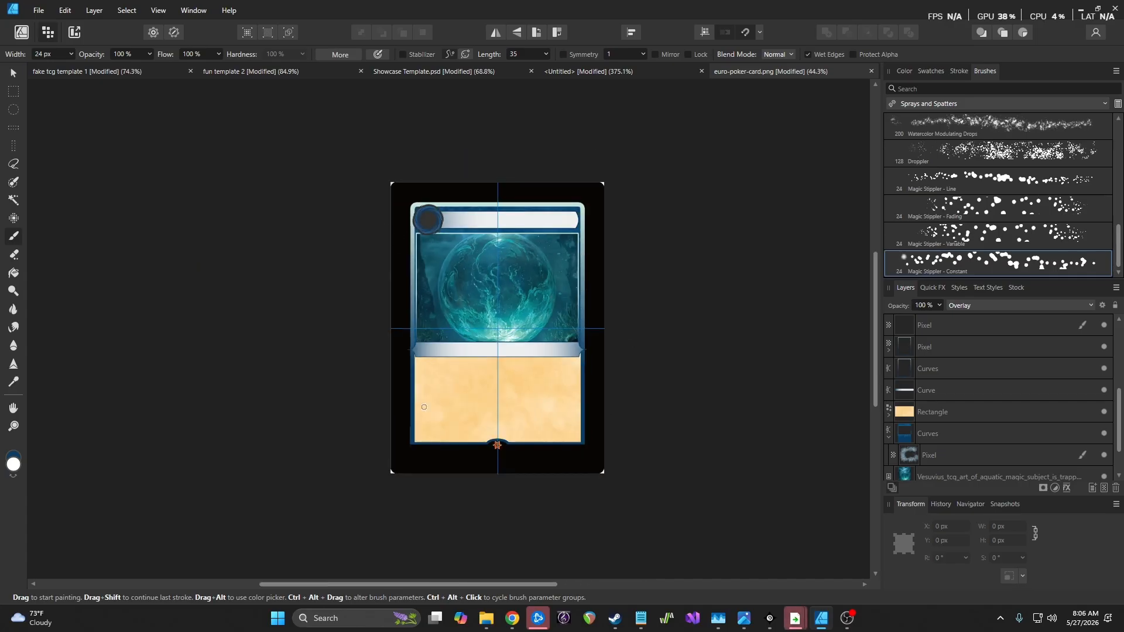
key(bracketright)
key(bracketright)
drag(412, 441, 411, 224)
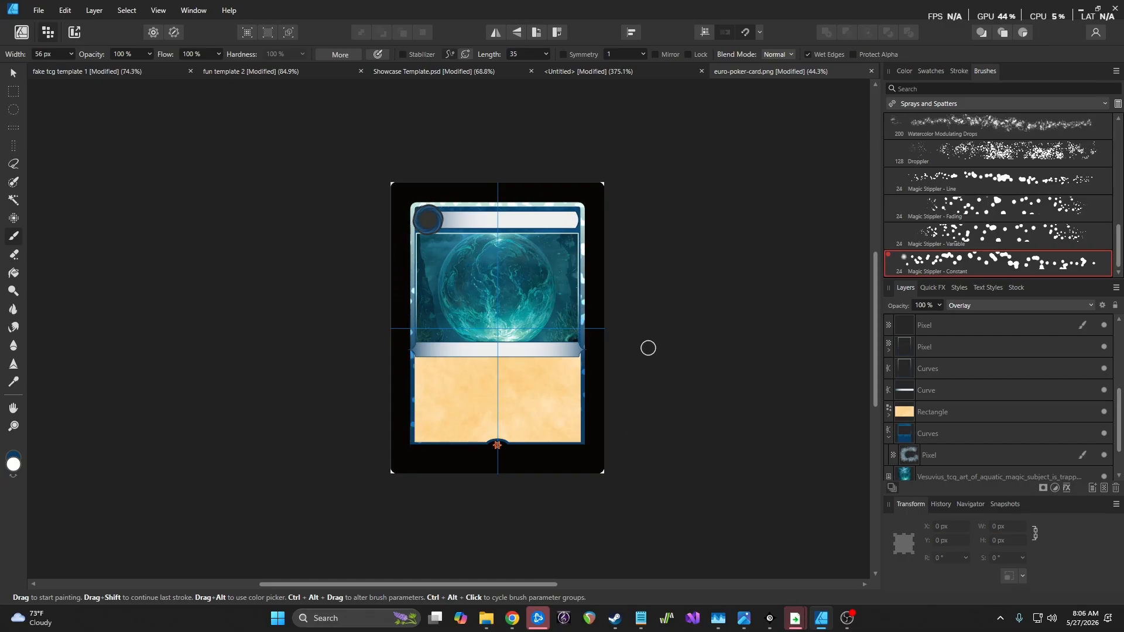
scroll(629, 336, up, 3)
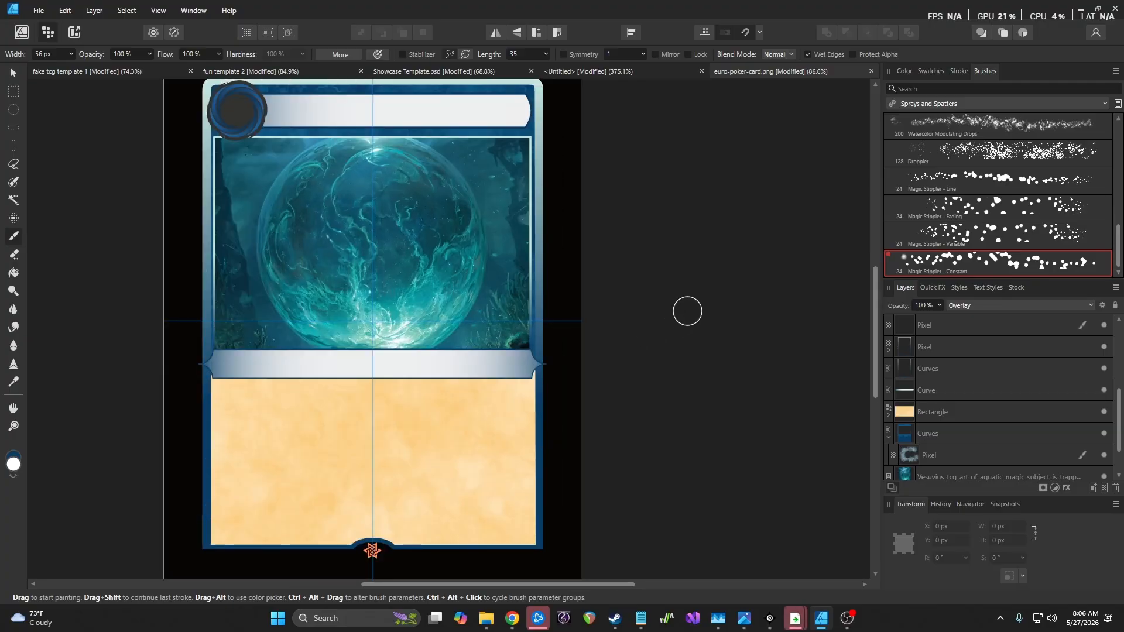
Pick the Pointillist Gouache brush from Gouaches, undo a test stroke, and check the paint colour
click(949, 103)
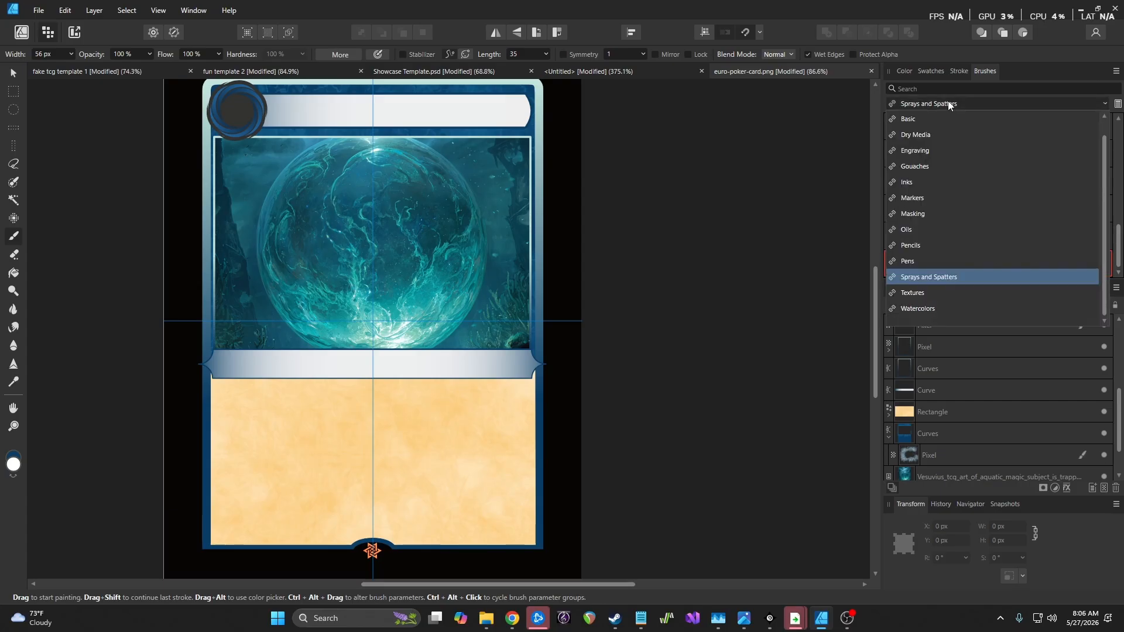
click(940, 212)
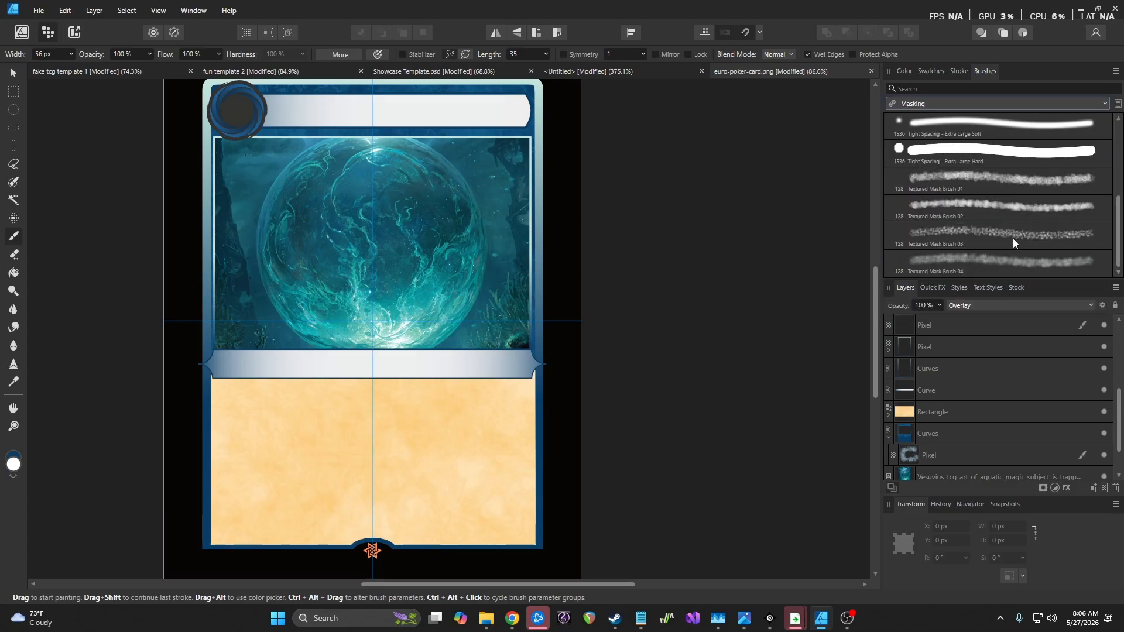
click(937, 101)
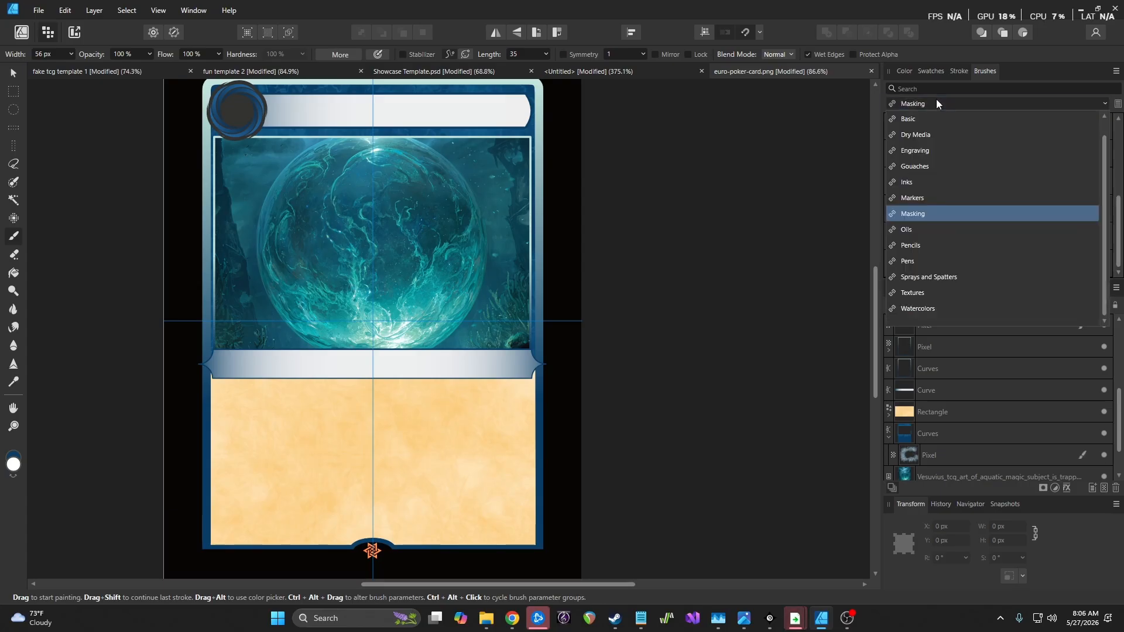
click(942, 162)
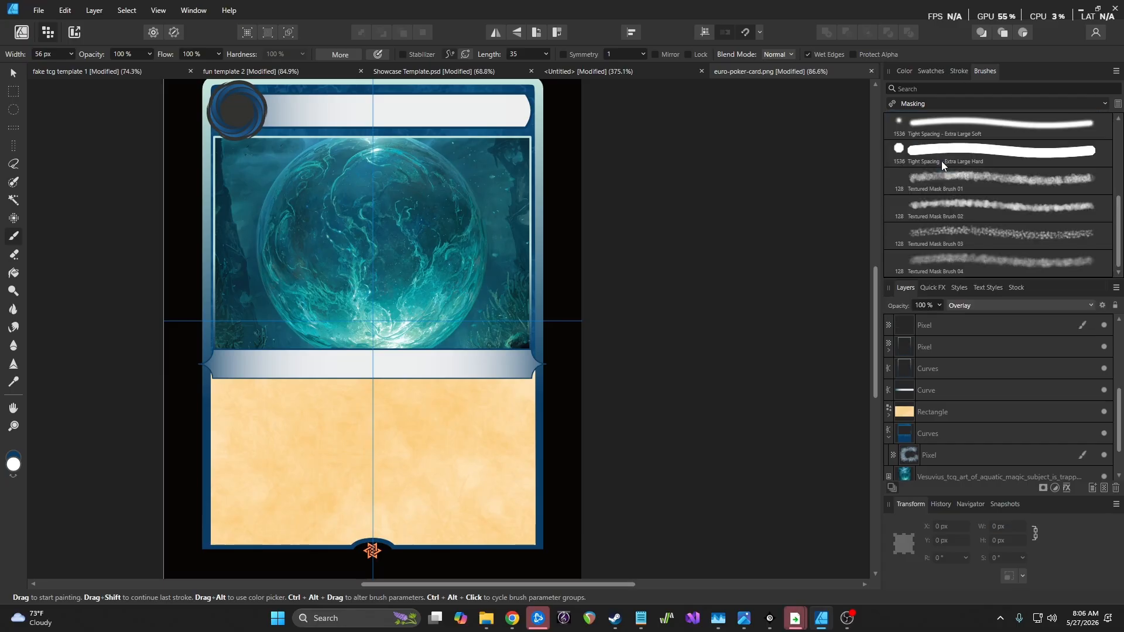
click(995, 181)
mouse_move(542, 278)
mouse_down()
mouse_move(525, 532)
mouse_move(263, 541)
mouse_move(195, 470)
mouse_move(207, 120)
mouse_move(415, 84)
mouse_move(597, 100)
mouse_move(562, 203)
mouse_up()
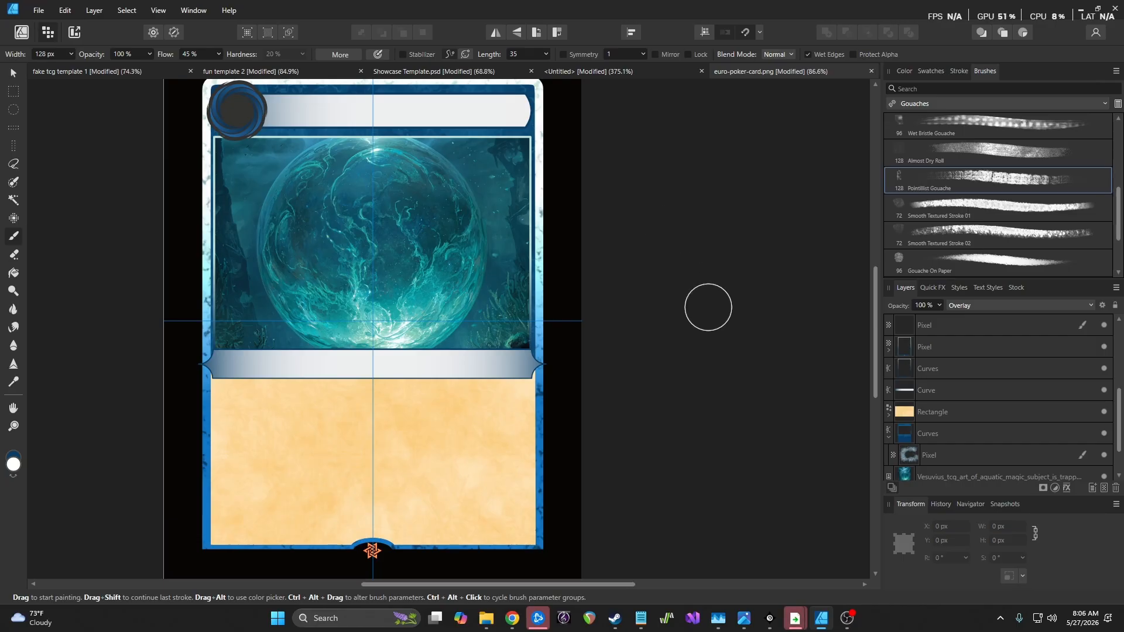
key(ctrl+z)
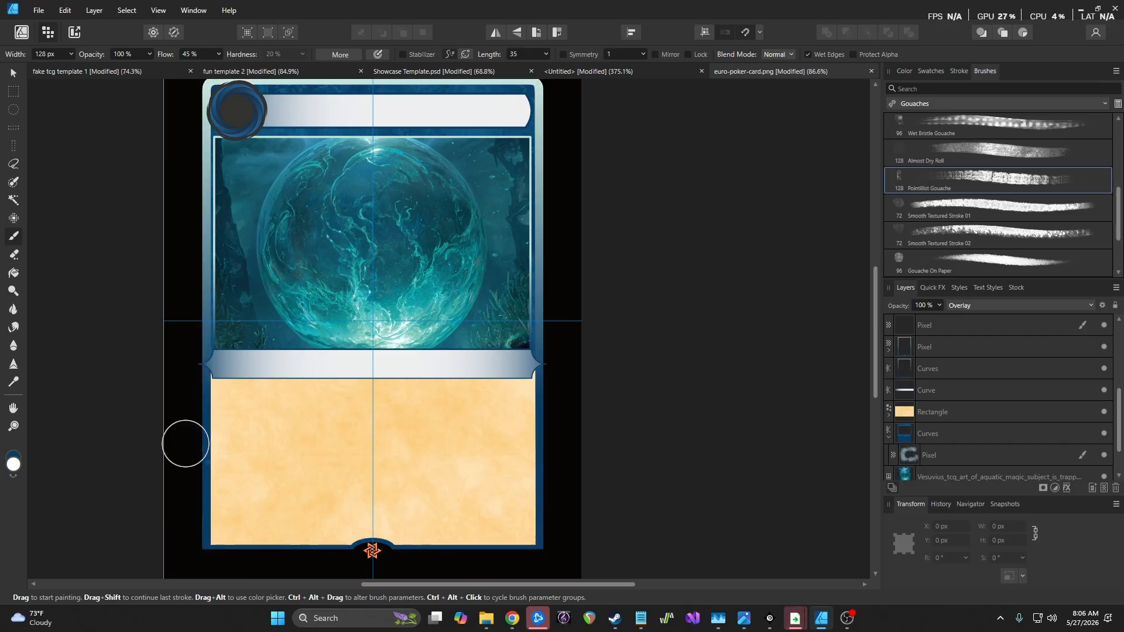
double_click(14, 464)
click(474, 468)
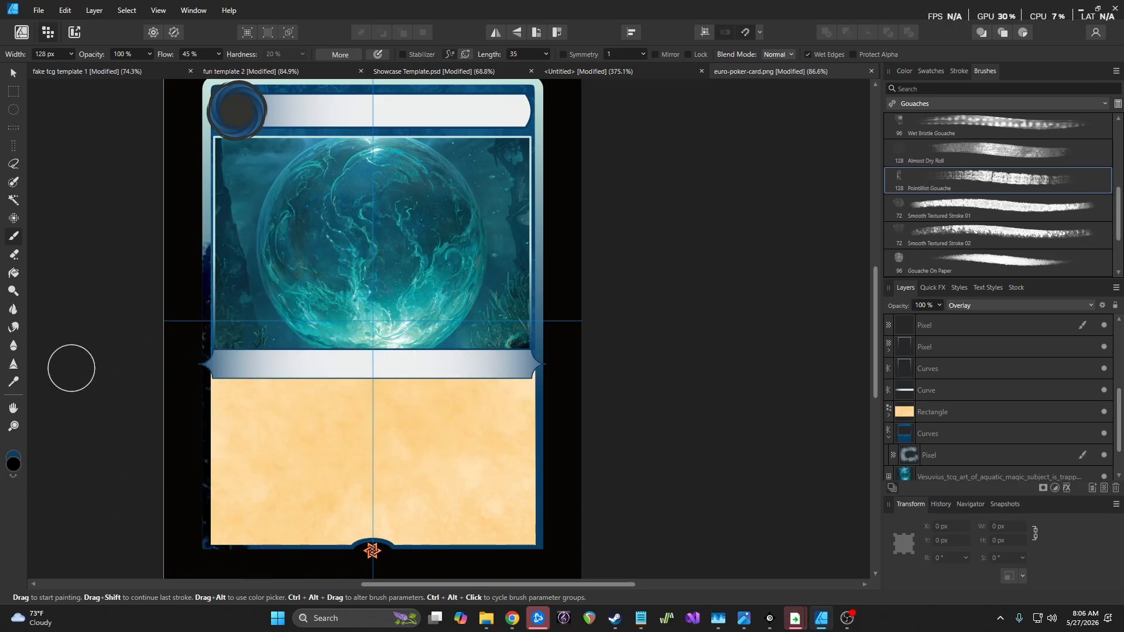
Change the paint colour to a bright teal, #2BC4C7, in the Color Chooser
double_click(12, 464)
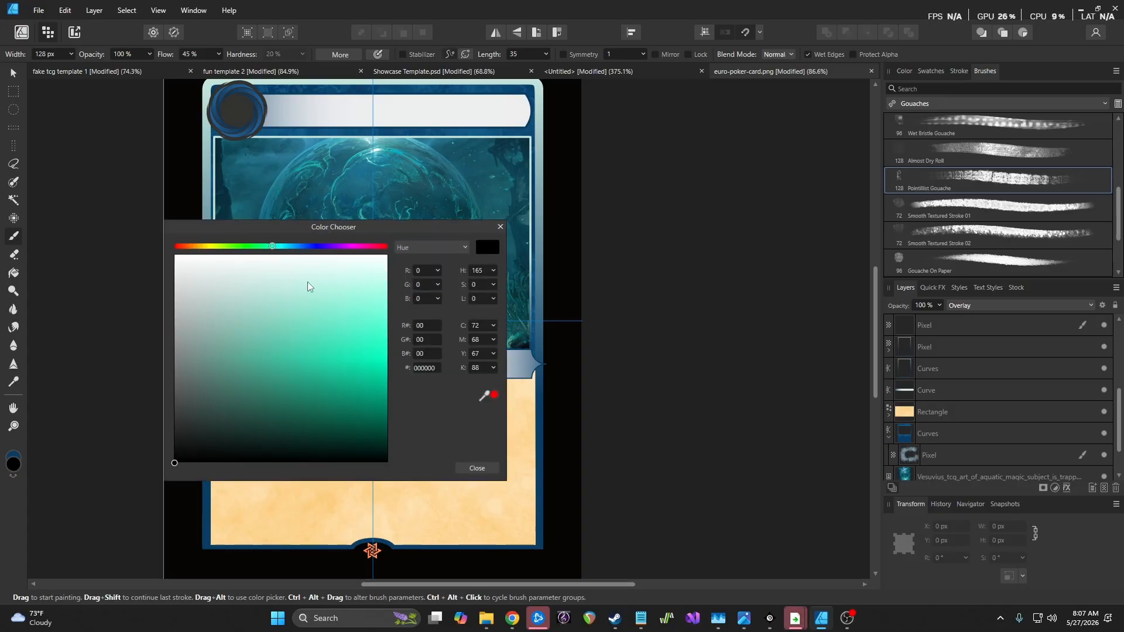
drag(273, 247, 282, 247)
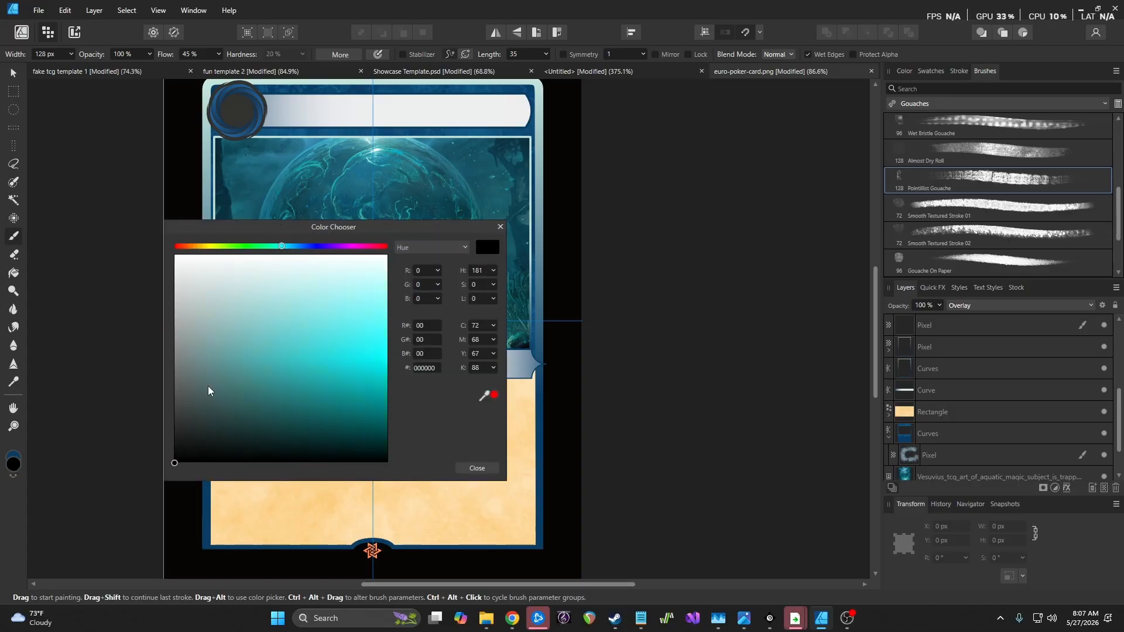
click(249, 379)
click(304, 357)
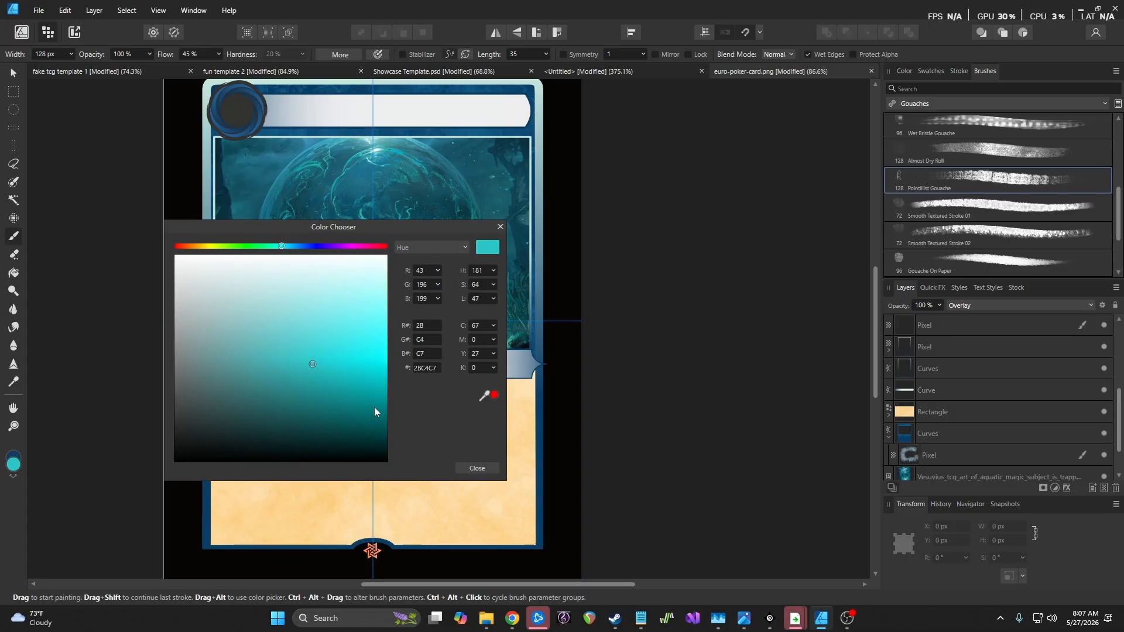
click(474, 467)
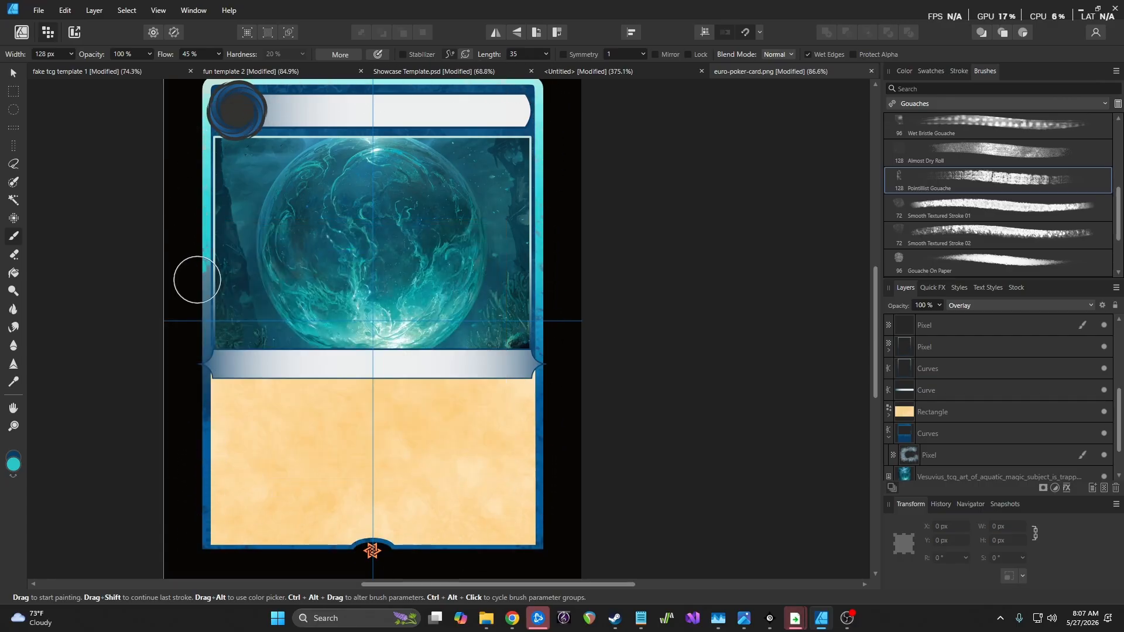
Paint a lighter teal stroke down the right border with the Almost Dry Roll brush, redoing once
scroll(181, 311, up, 3)
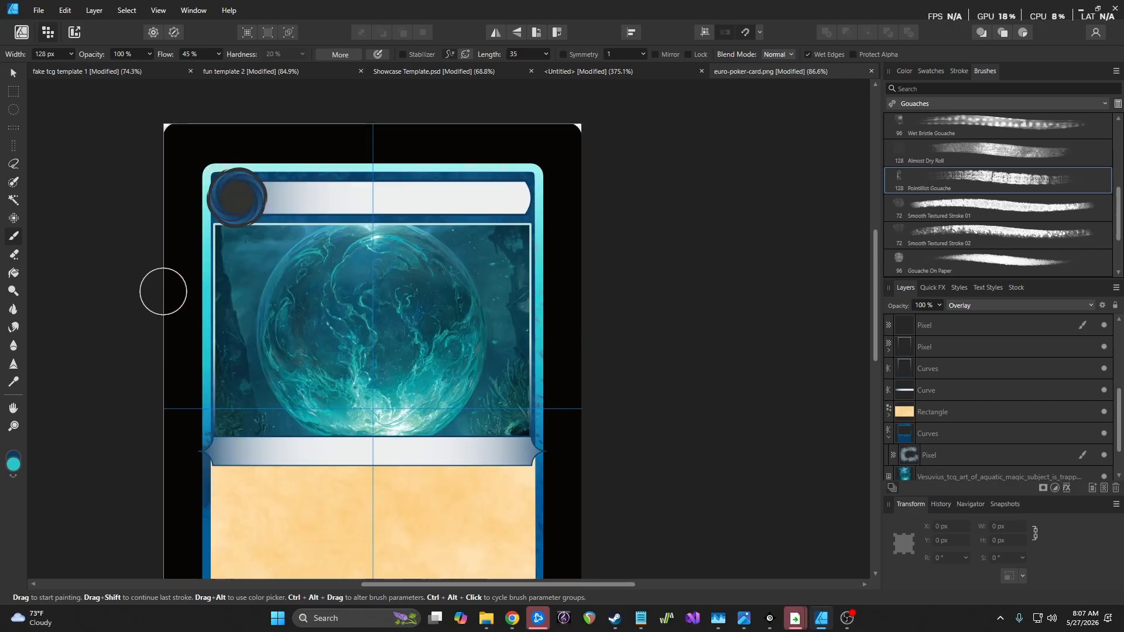
scroll(163, 291, down, 3)
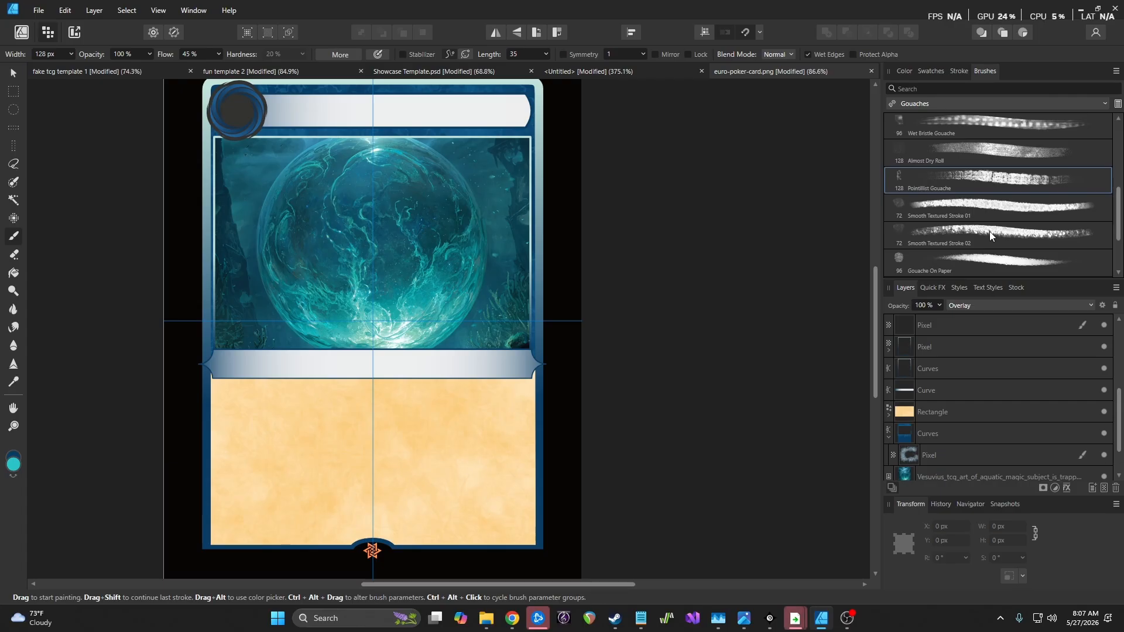
click(1001, 151)
drag(534, 184, 539, 301)
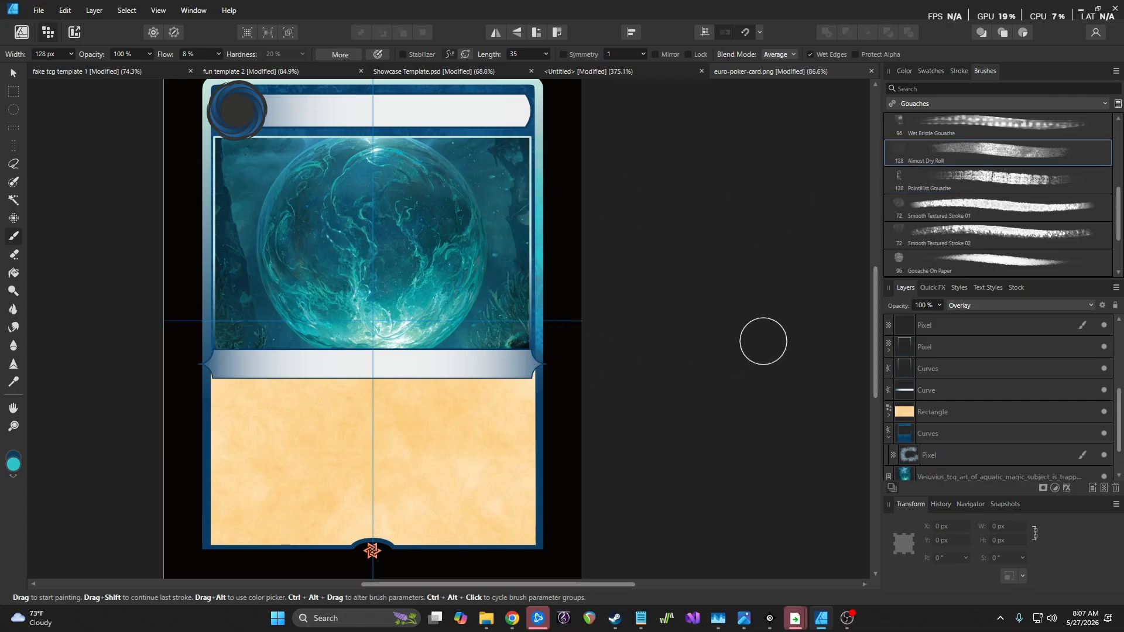
key(ctrl+z)
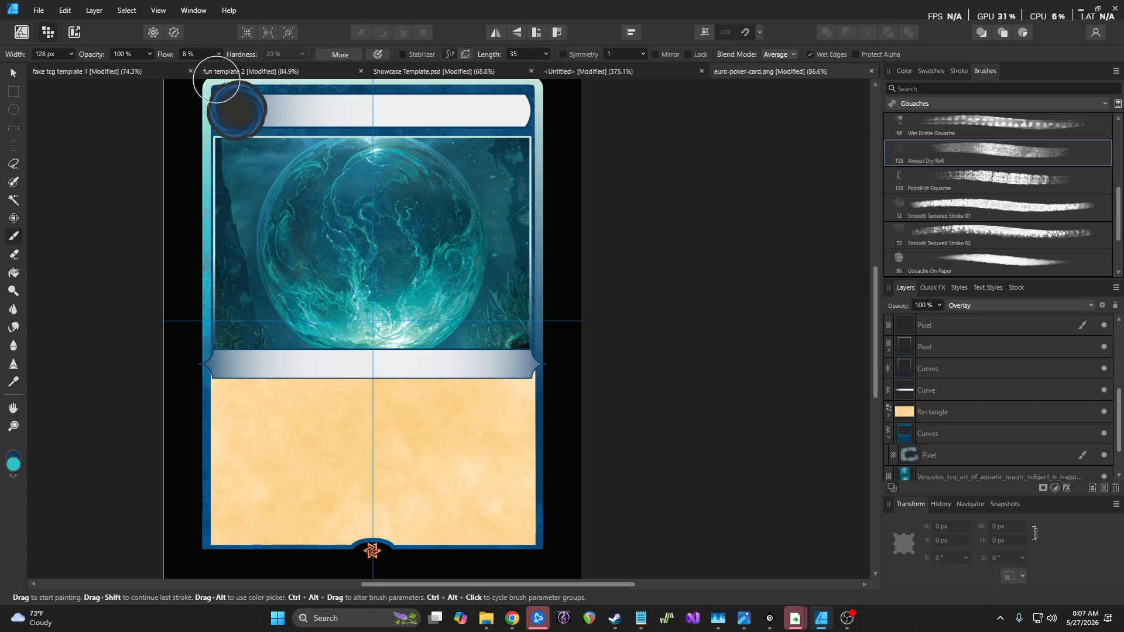
drag(544, 190, 540, 524)
scroll(619, 364, down, 5)
scroll(620, 364, up, 6)
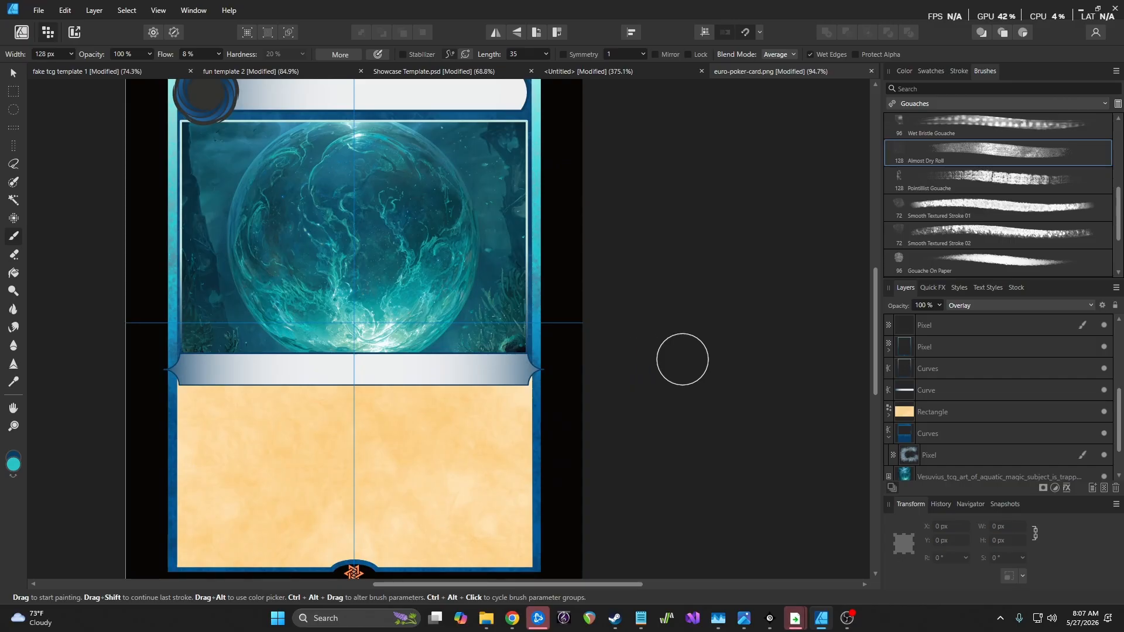
scroll(666, 347, up, 1)
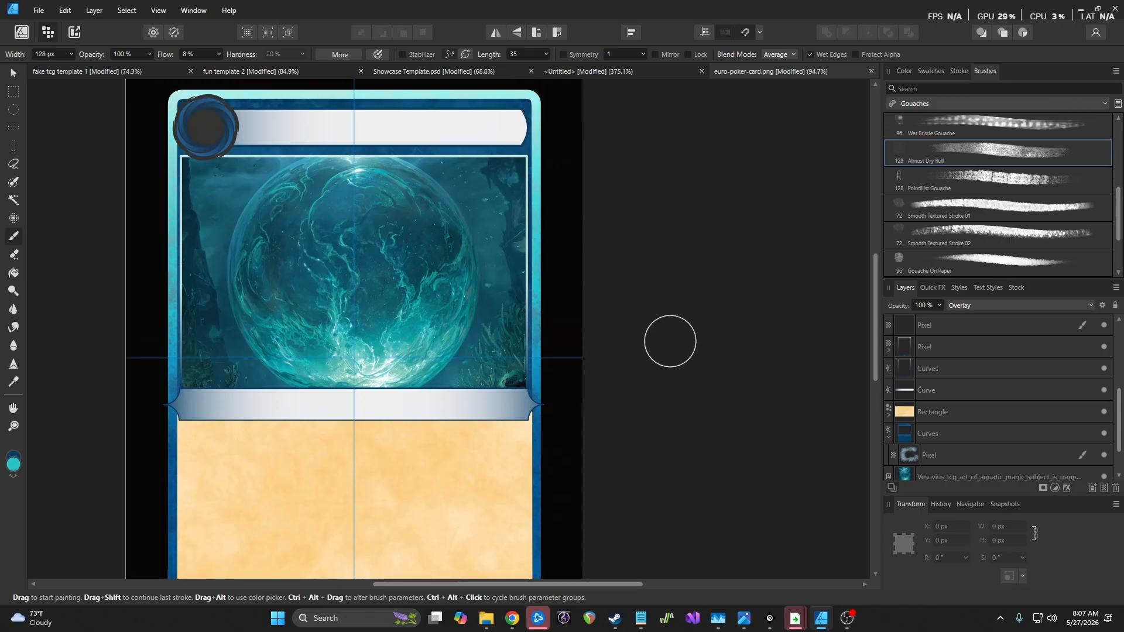
scroll(670, 342, down, 3)
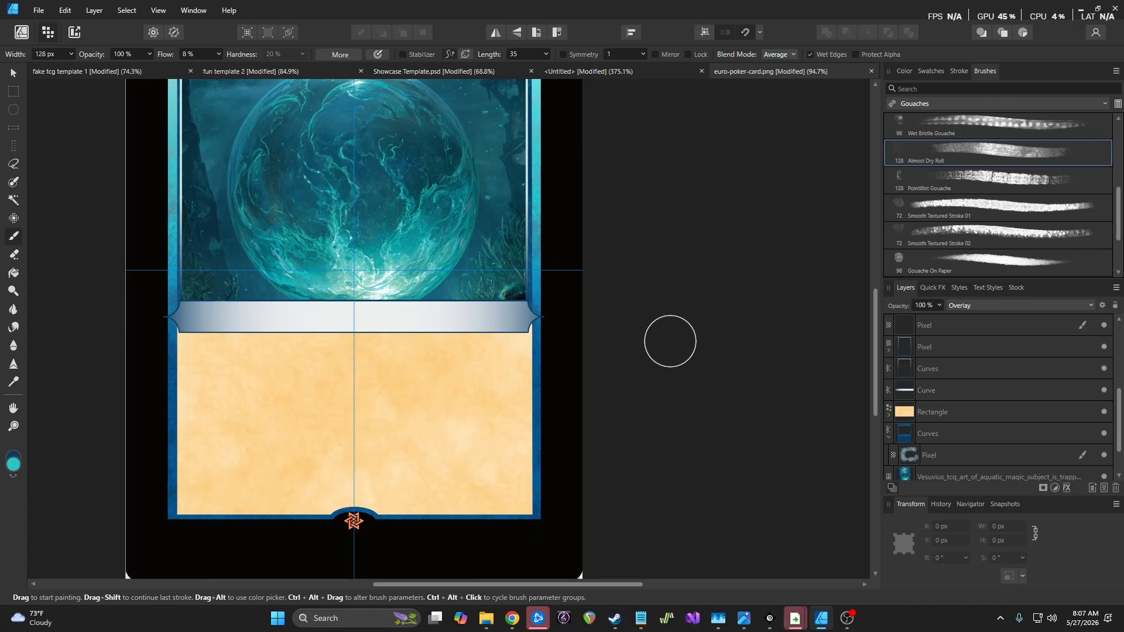
scroll(669, 341, up, 3)
scroll(669, 340, down, 1)
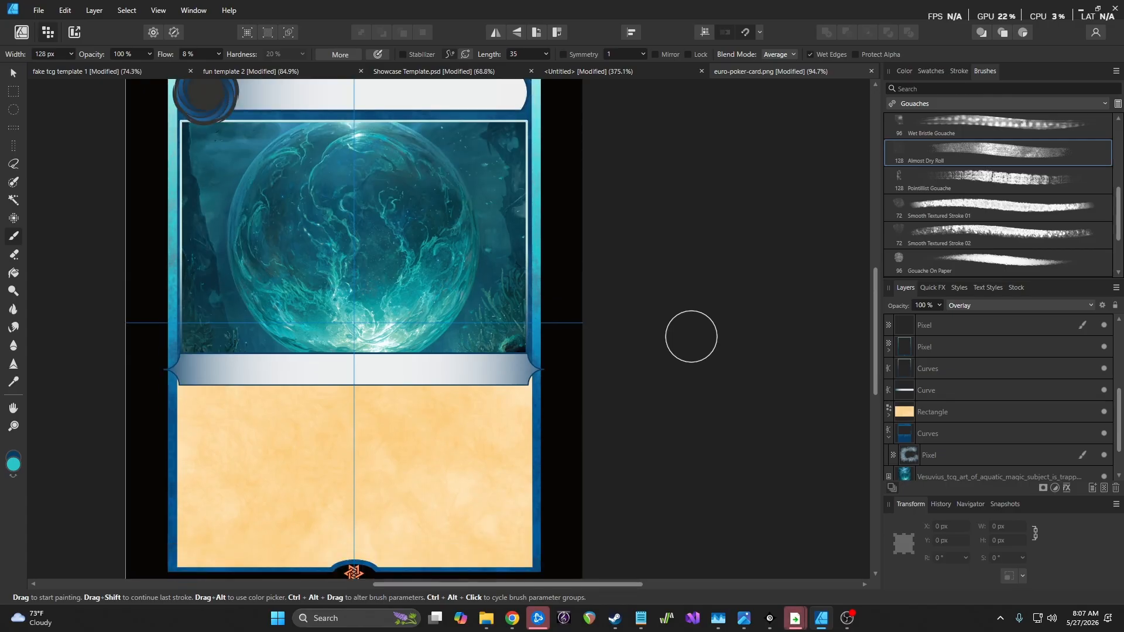
scroll(972, 193, down, 3)
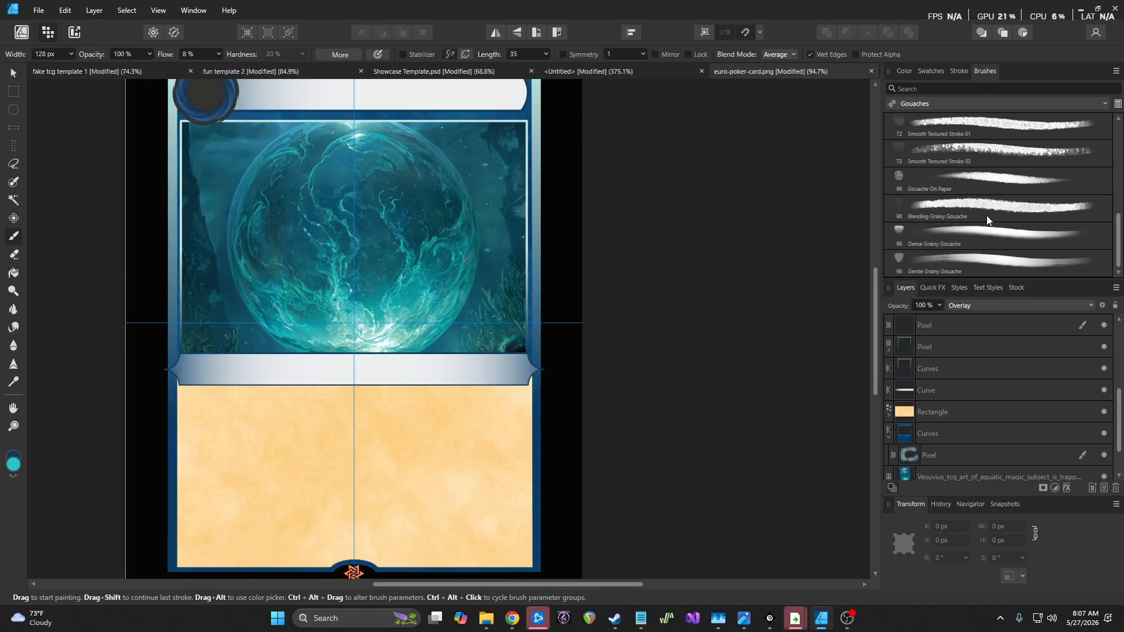
Try and undo a Gouache On Paper stroke, select Gentle Grainy Gouache, then show the Oils brushes
click(983, 195)
mouse_move(535, 254)
mouse_down()
mouse_move(543, 403)
mouse_move(533, 486)
mouse_up()
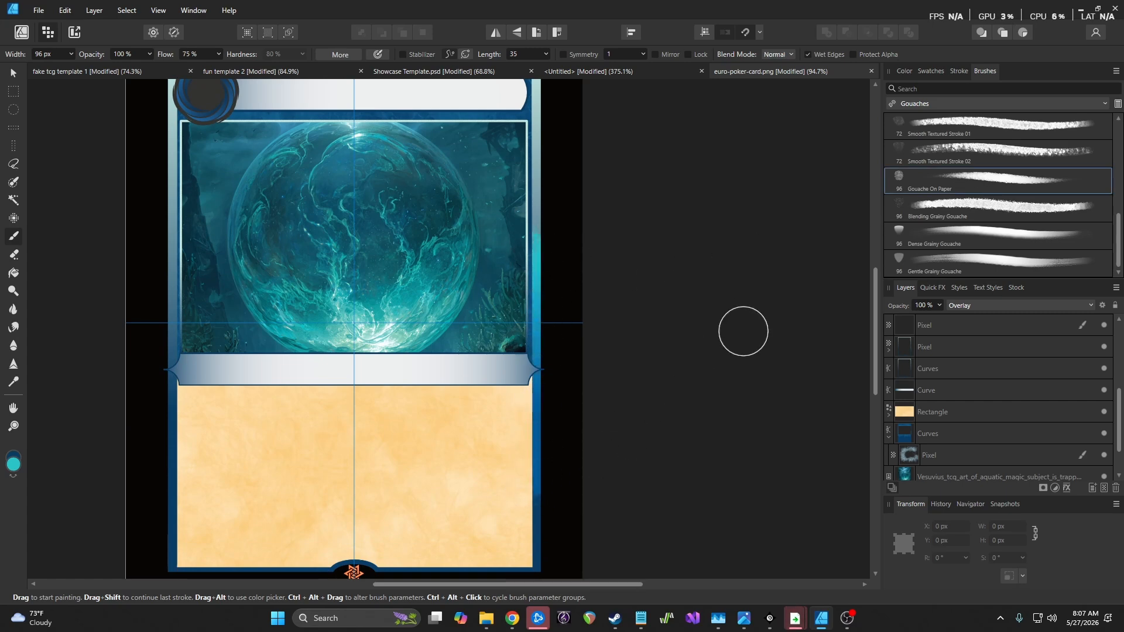
key(ctrl+z)
click(989, 268)
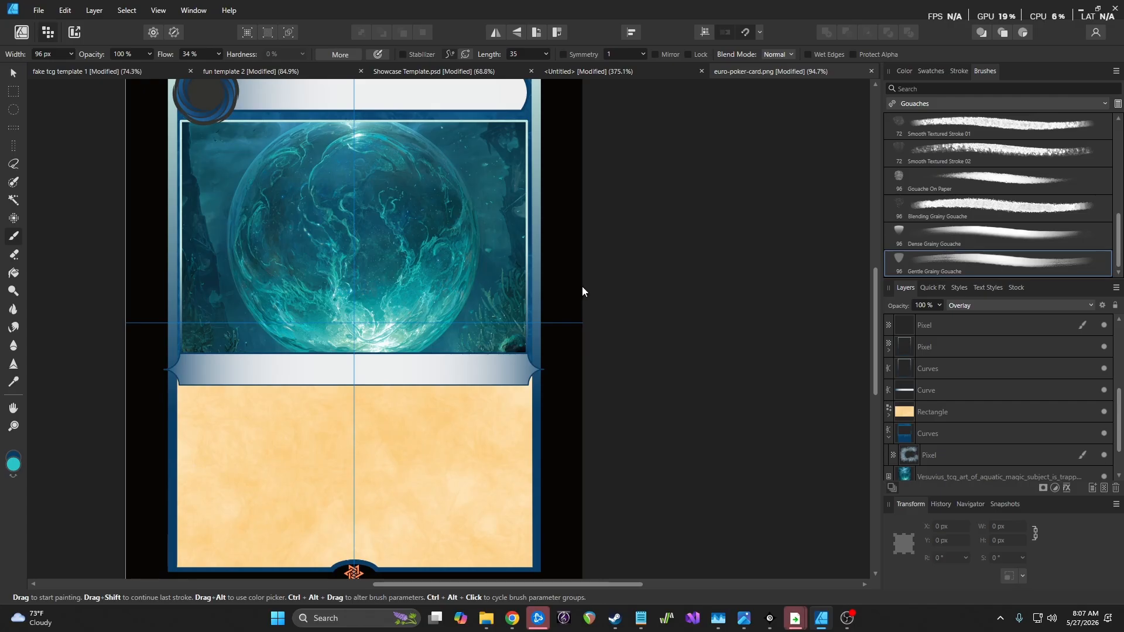
click(926, 104)
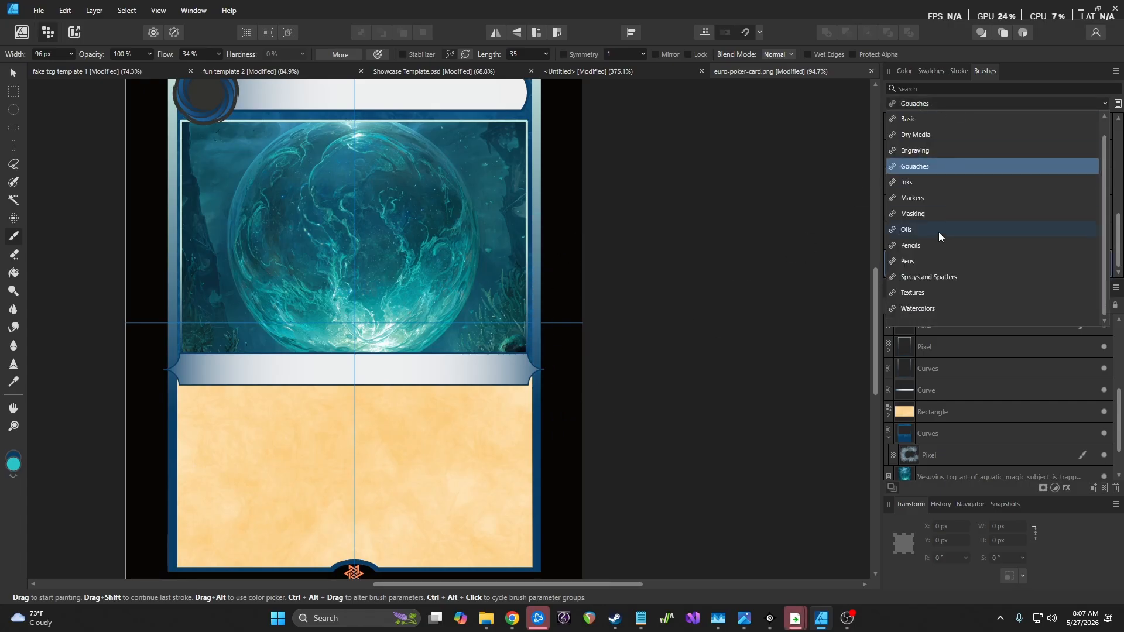
click(935, 230)
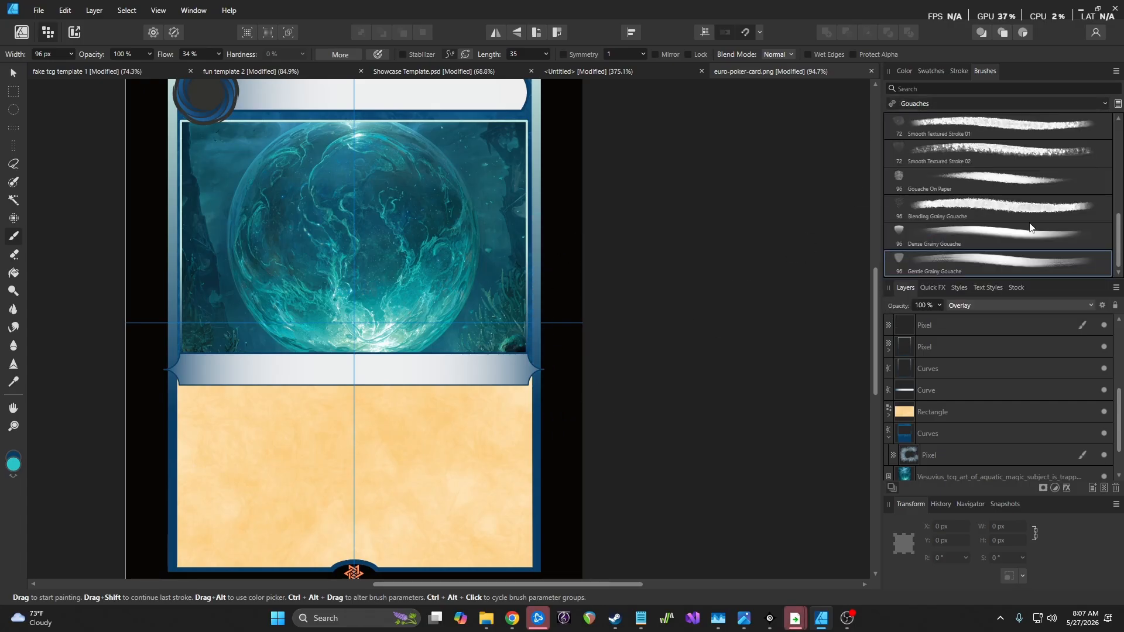
Paint cyan highlights down the right border and along the top edge with Impressionist Oil 01
click(1024, 185)
mouse_move(563, 176)
mouse_down()
mouse_move(553, 300)
mouse_move(527, 512)
mouse_up()
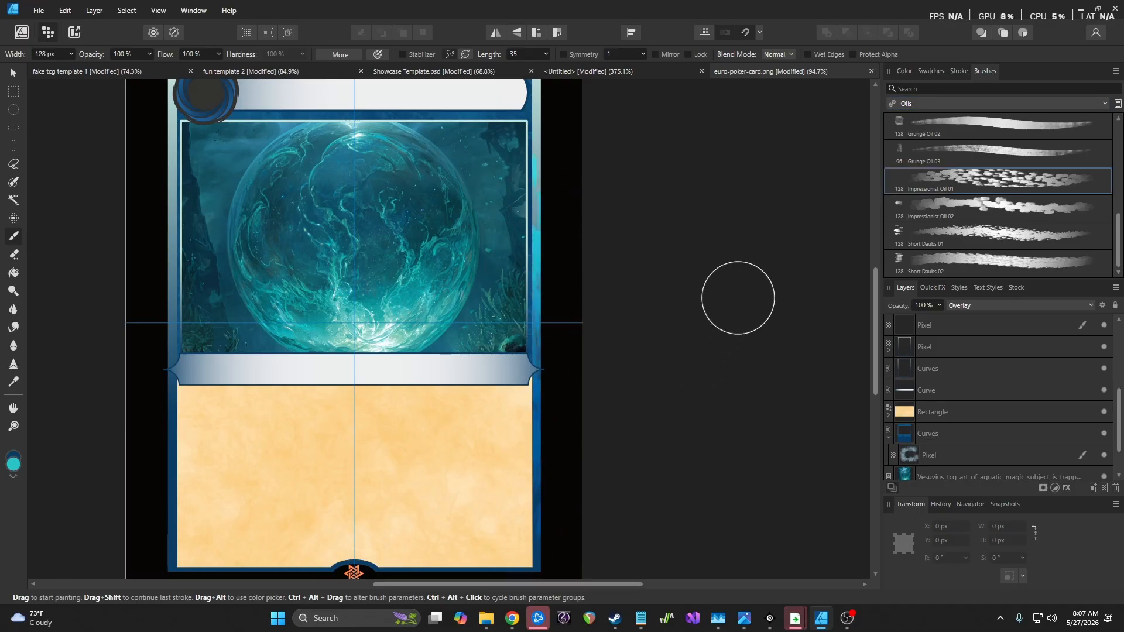
scroll(625, 273, down, 3)
mouse_move(409, 176)
mouse_down()
mouse_move(510, 173)
mouse_move(581, 191)
mouse_move(572, 406)
mouse_move(462, 406)
mouse_move(412, 381)
mouse_move(416, 150)
mouse_up()
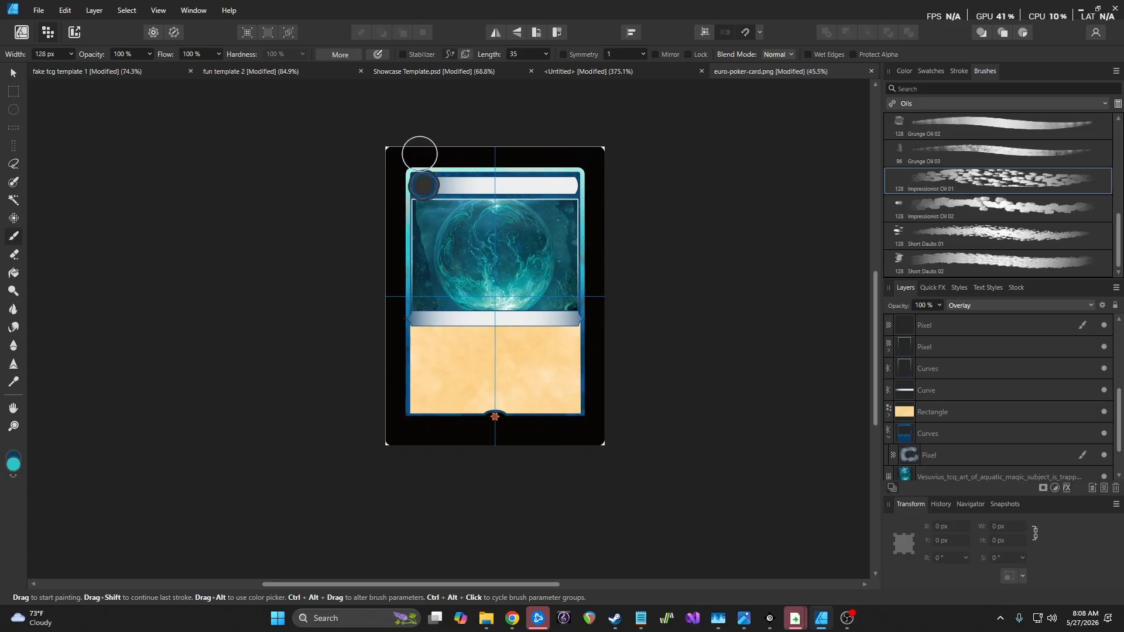
scroll(419, 223, up, 3)
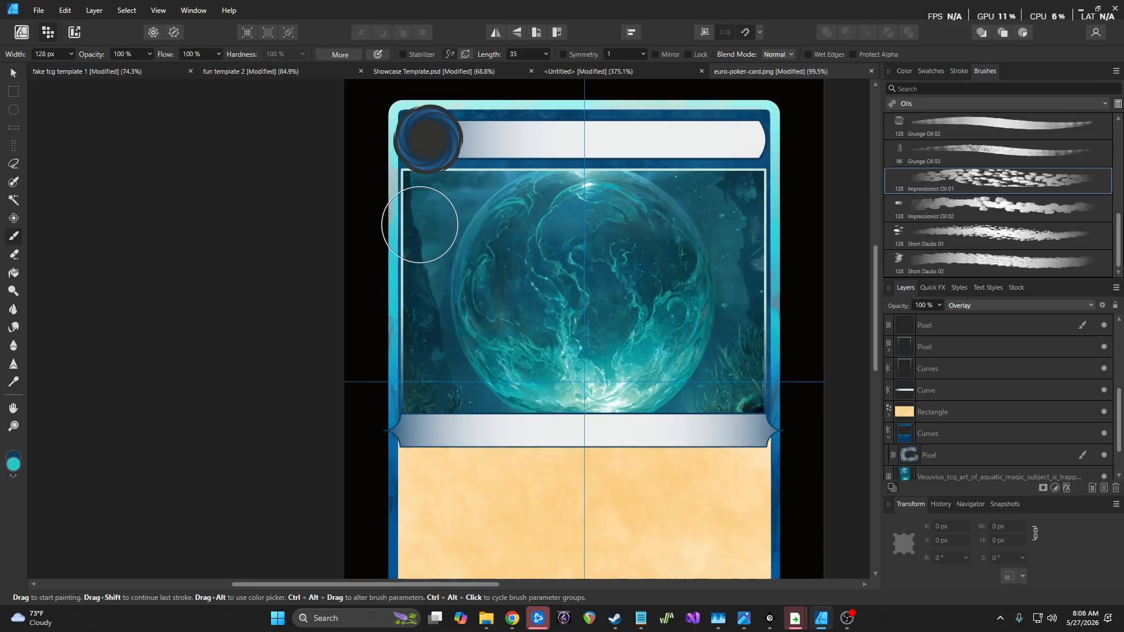
Test Color Burn blending on the speckle layer, then revert it to Overlay
click(976, 306)
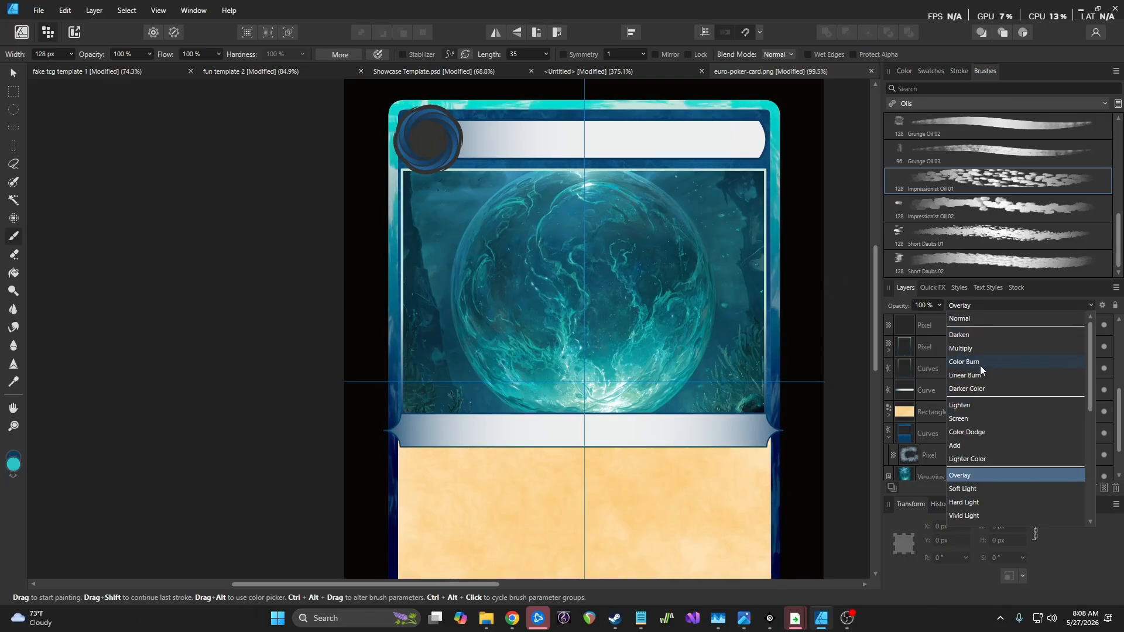
click(980, 363)
scroll(594, 343, down, 3)
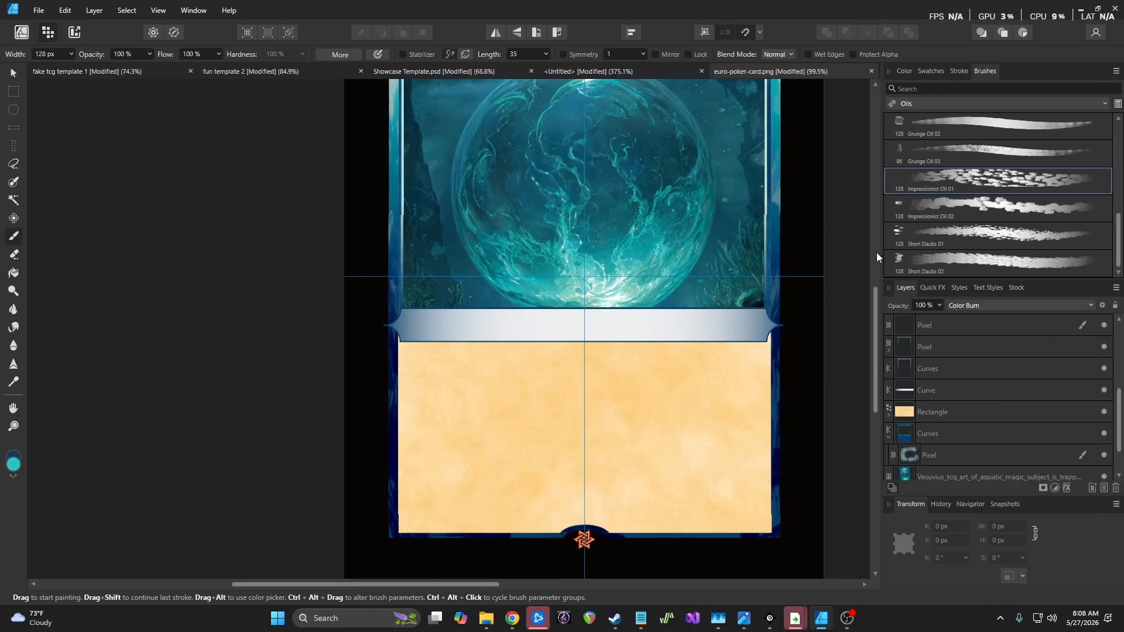
key(ctrl+z)
click(979, 308)
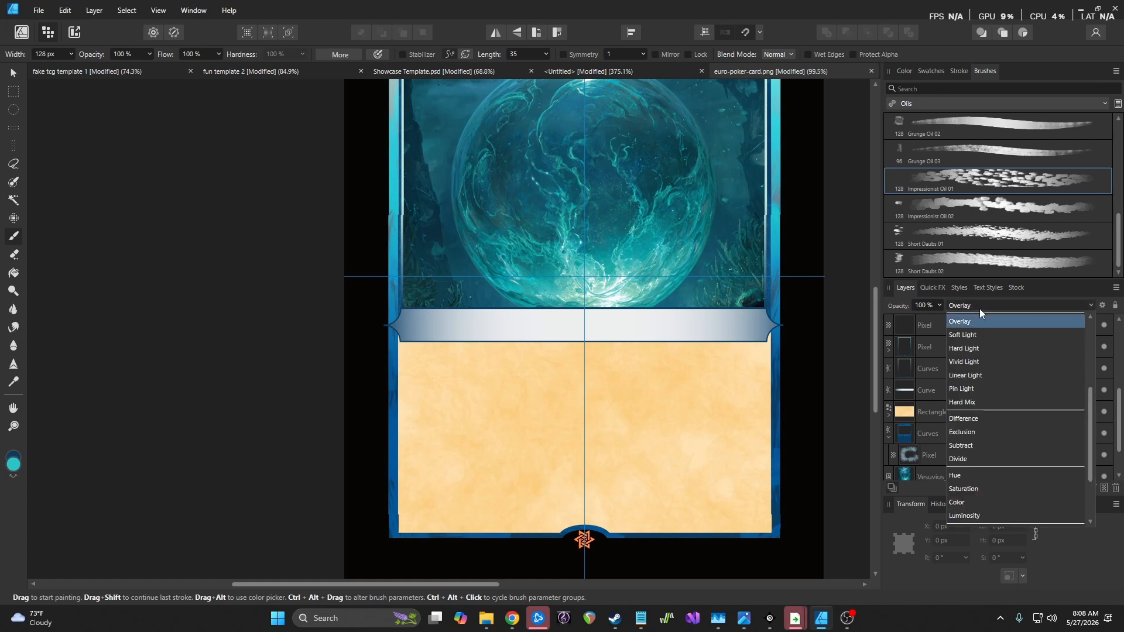
click(851, 262)
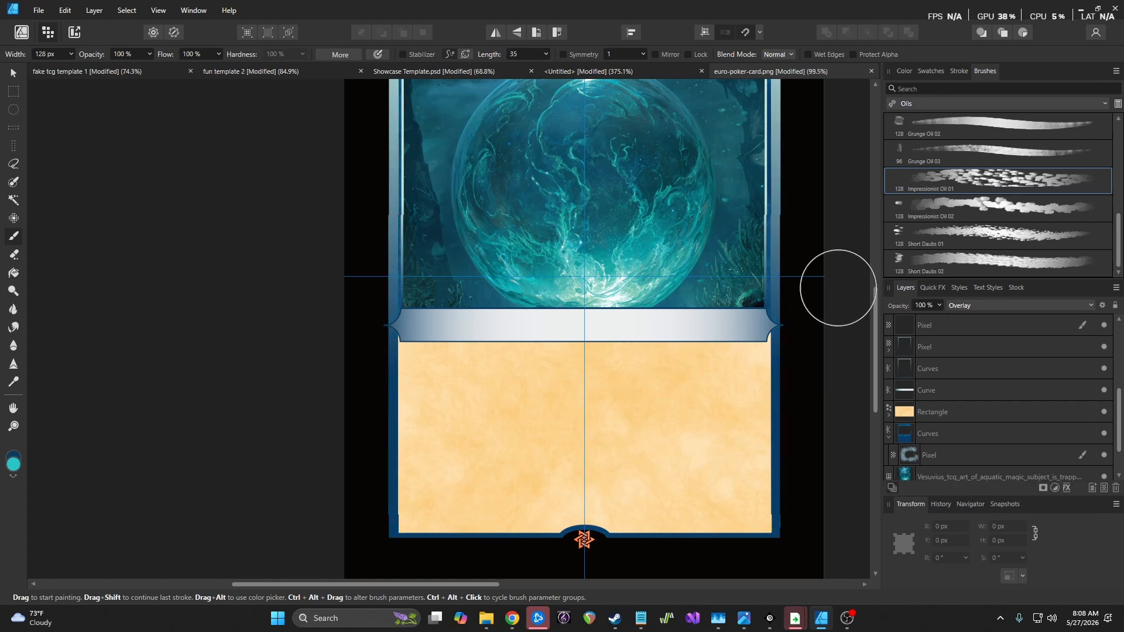
scroll(838, 286, up, 1)
scroll(826, 296, up, 1)
click(986, 306)
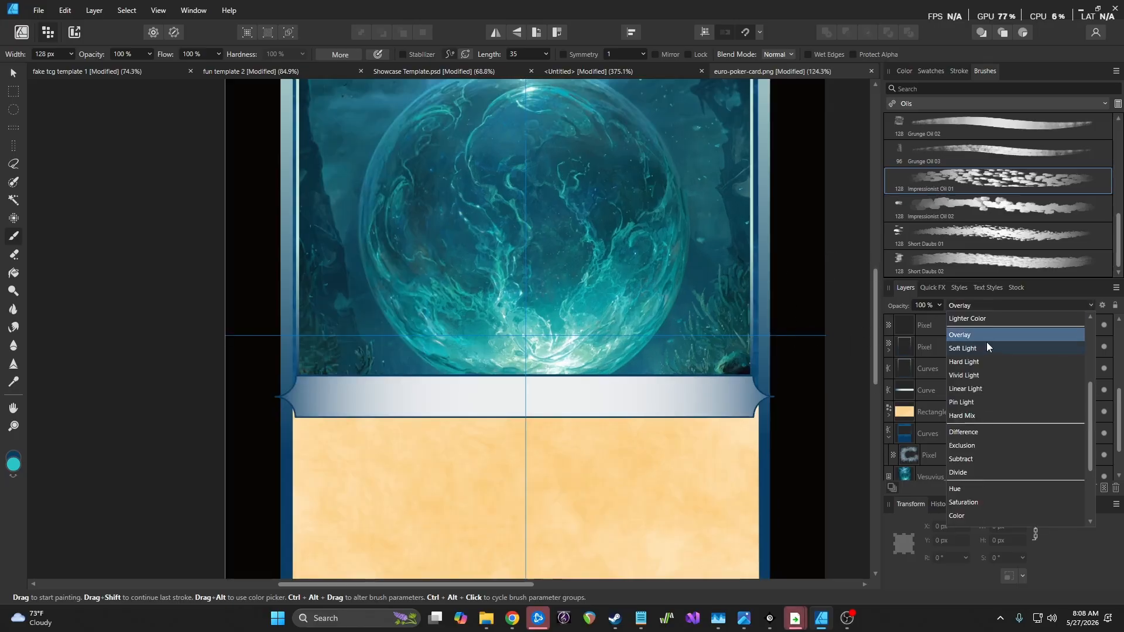
click(975, 263)
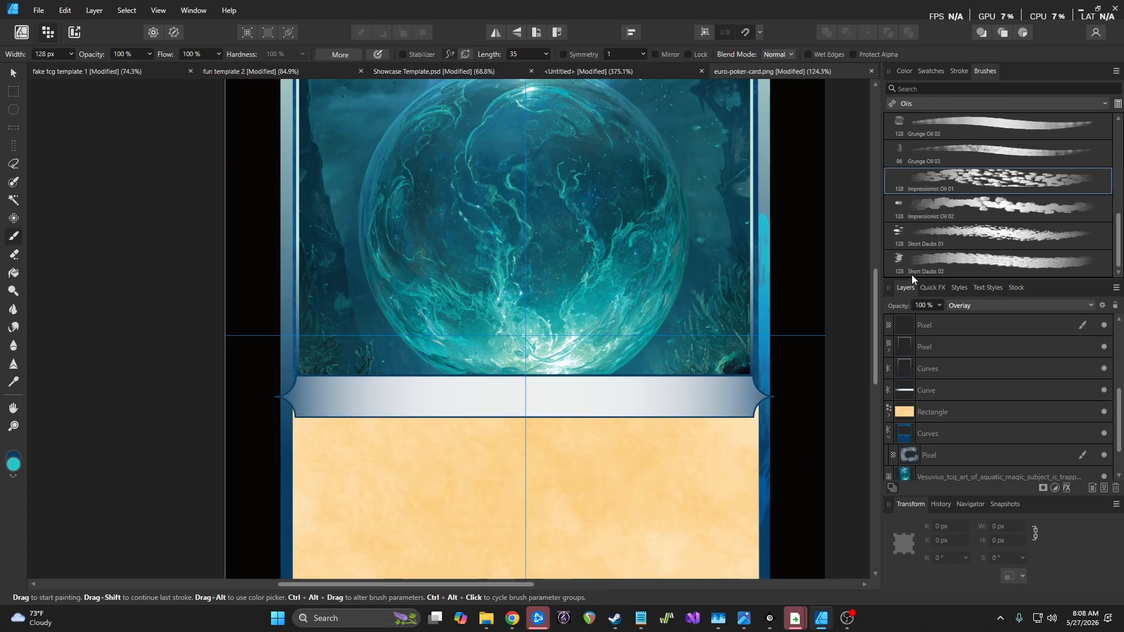
click(912, 103)
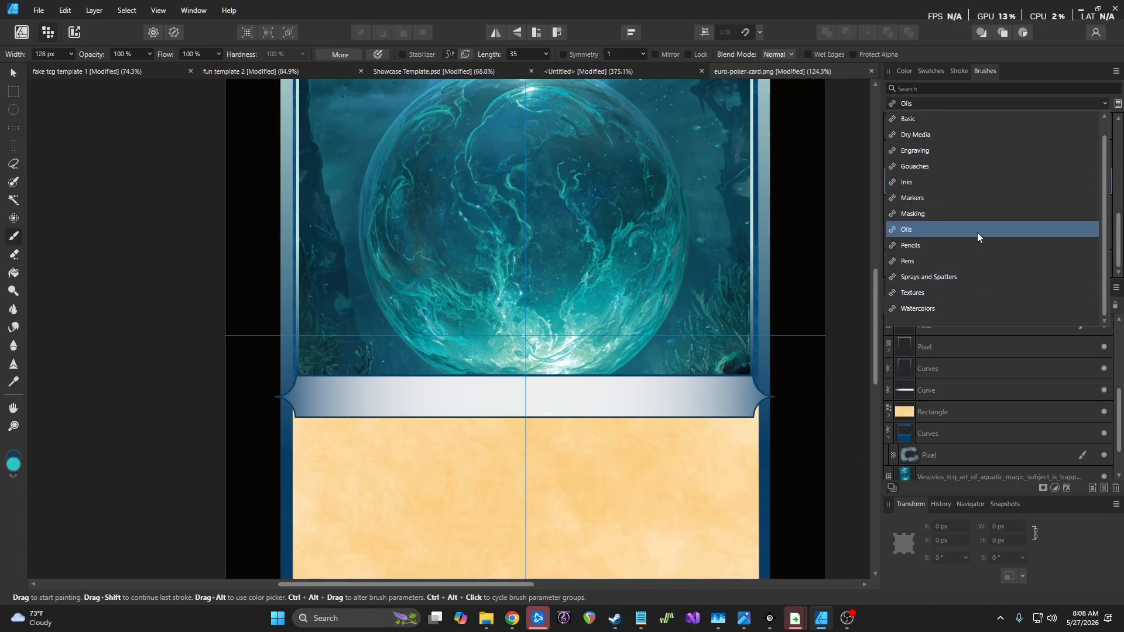
Try an Engraving Dots' Trails 02 stroke down the right border with Color Burn blending
click(949, 154)
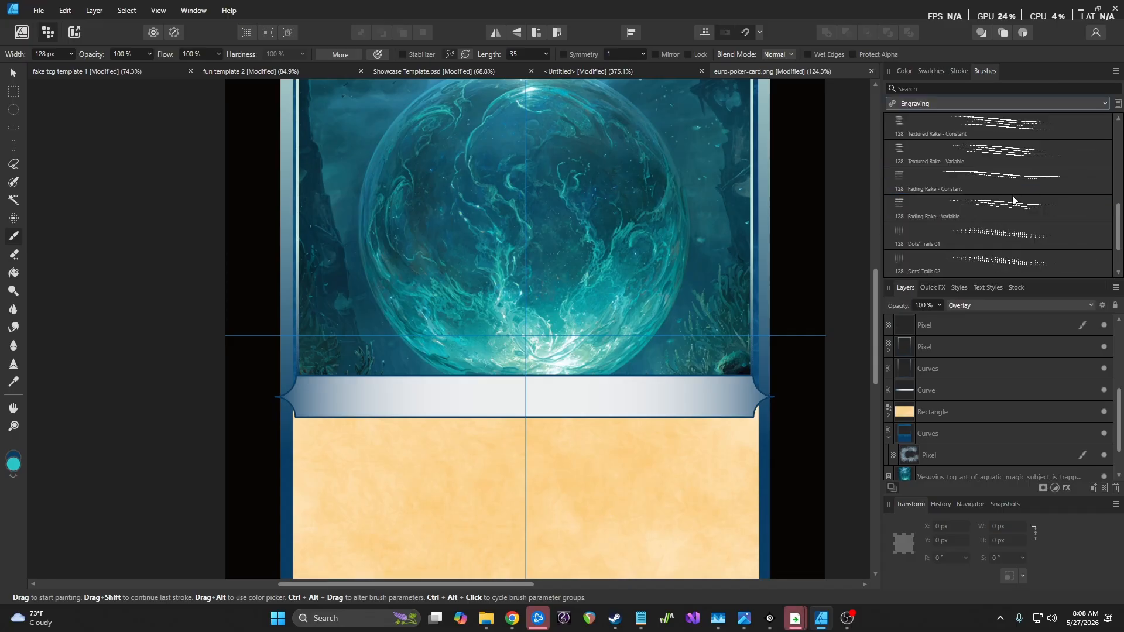
click(1008, 264)
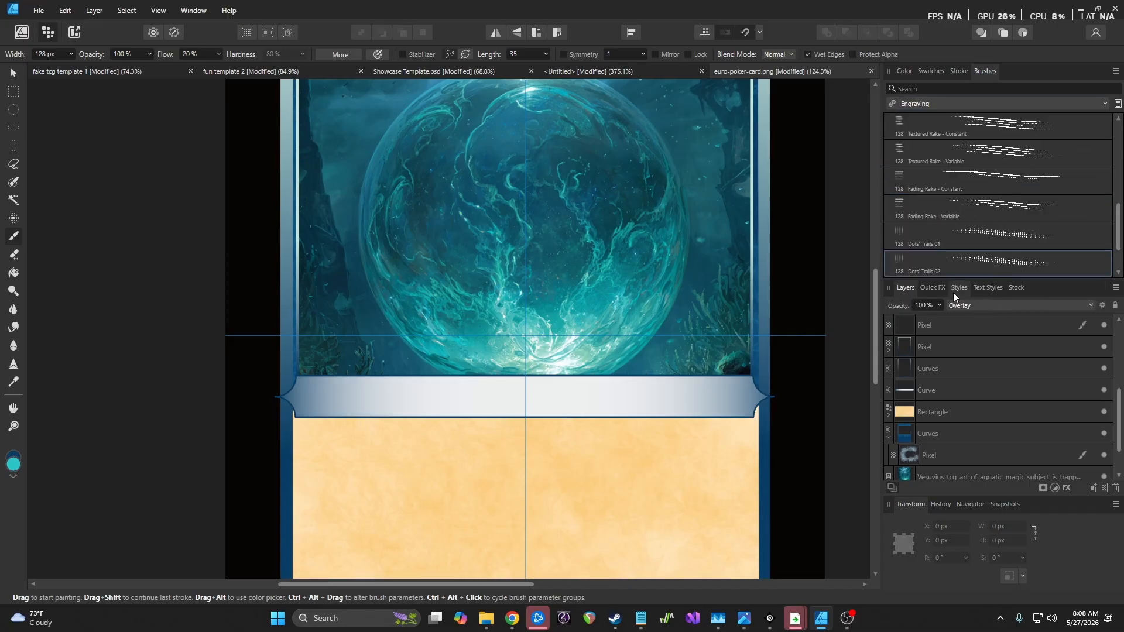
drag(763, 183, 764, 508)
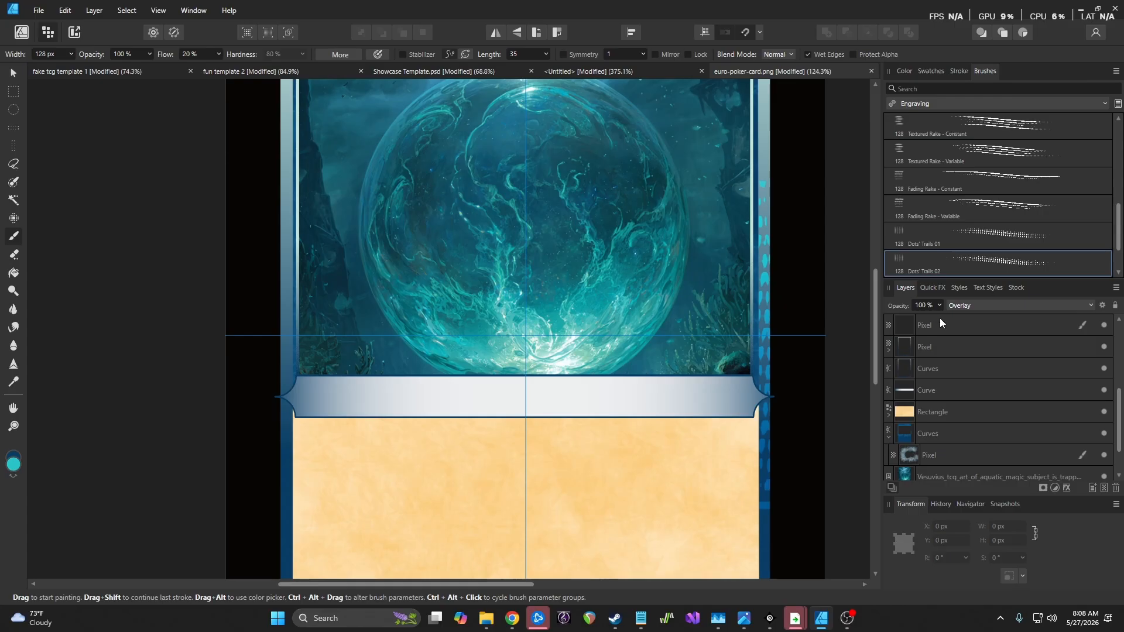
click(969, 305)
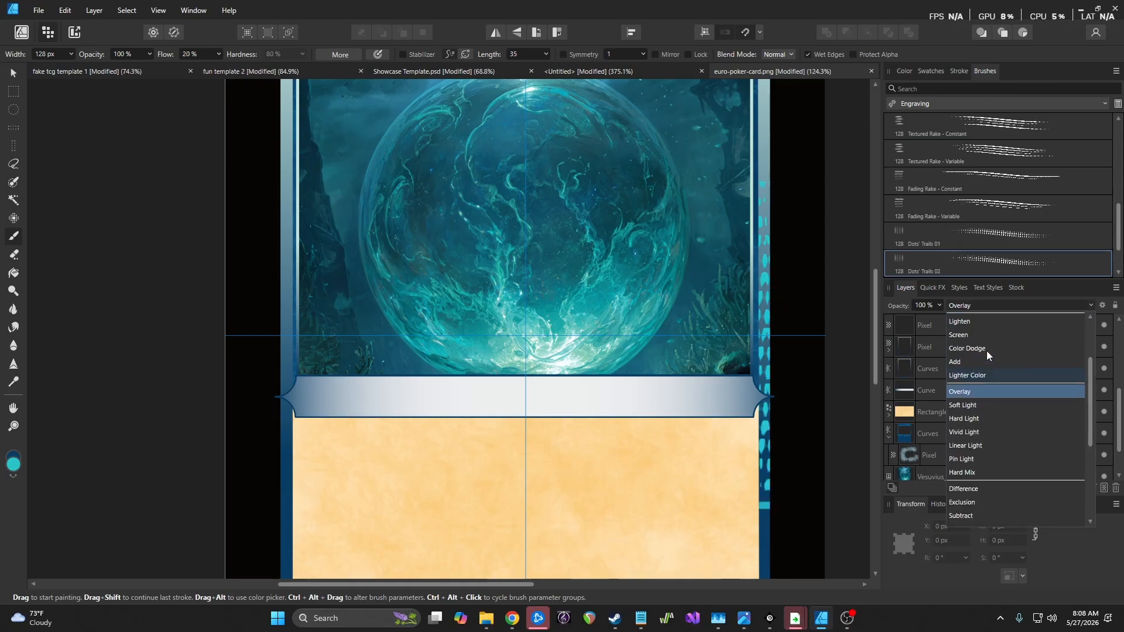
scroll(1000, 339, up, 3)
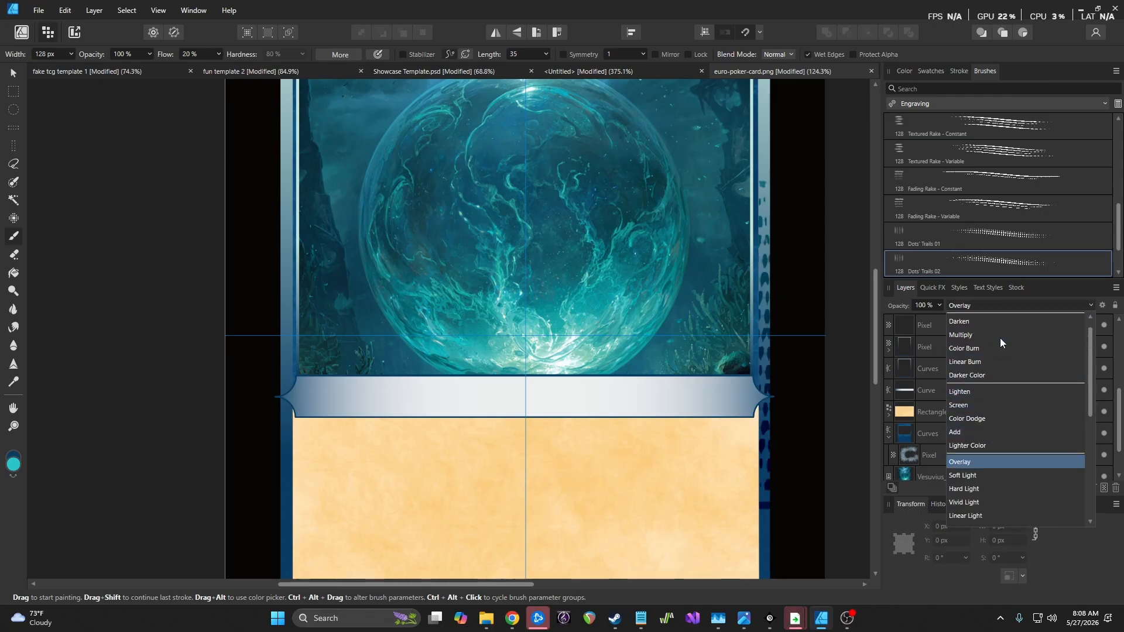
click(992, 349)
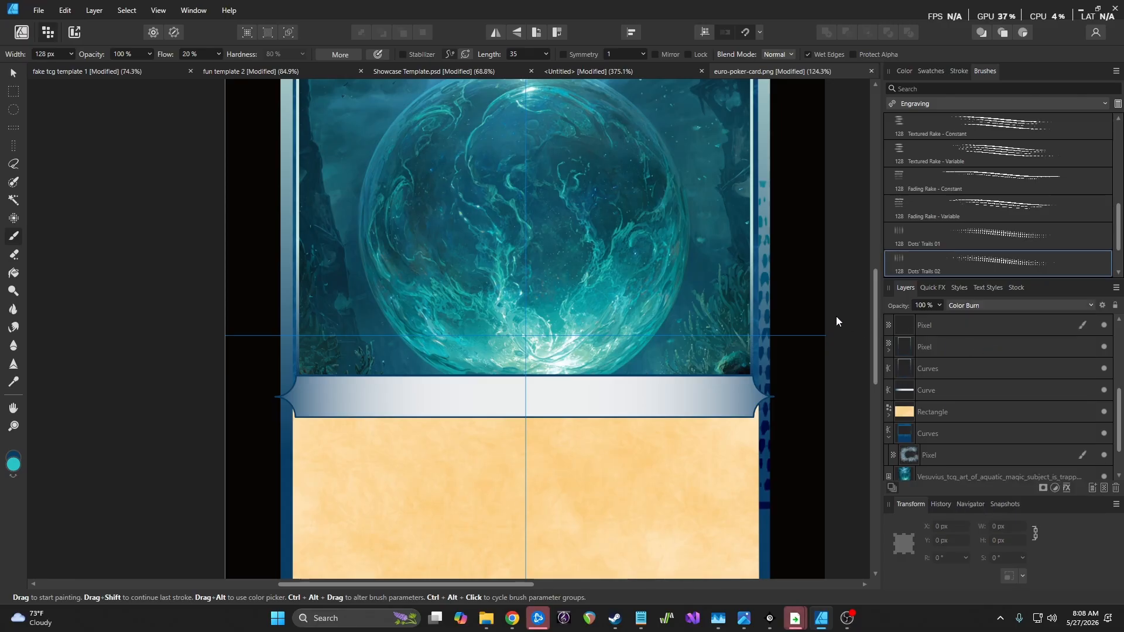
scroll(814, 294, down, 5)
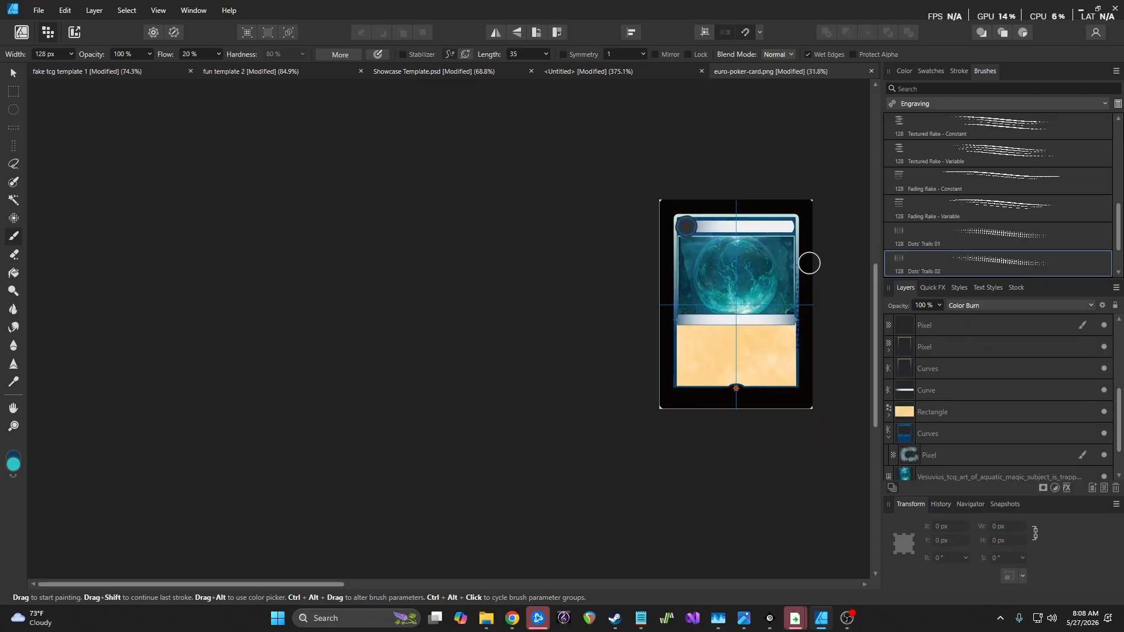
Paint larger teal dot strokes around the frame, then undo the dotted strokes and blend change
drag(797, 225, 798, 327)
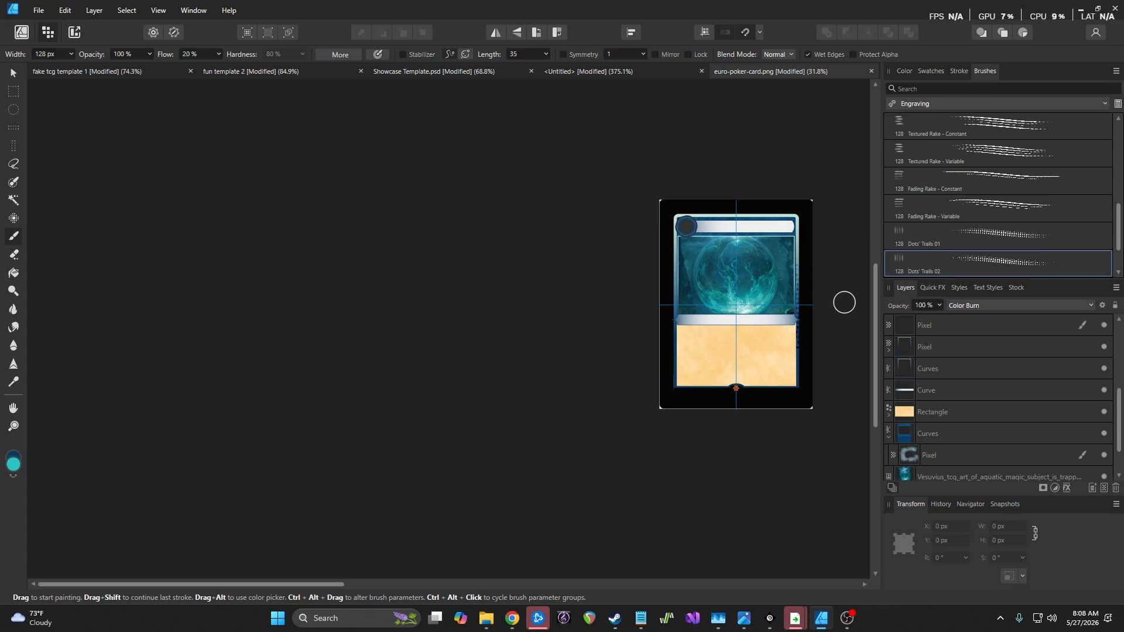
key(])
key(])
key(])
key(])
key(])
key(])
key(])
key(])
key(])
key(])
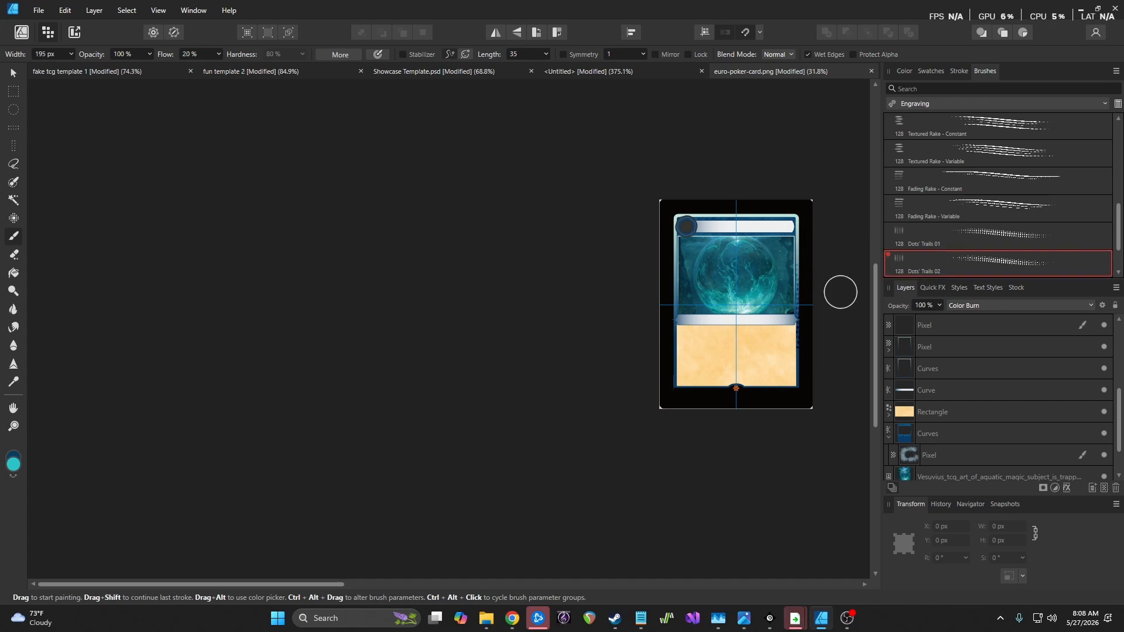
mouse_move(792, 224)
mouse_down()
mouse_move(790, 381)
mouse_move(676, 381)
mouse_move(657, 300)
mouse_move(786, 213)
mouse_up()
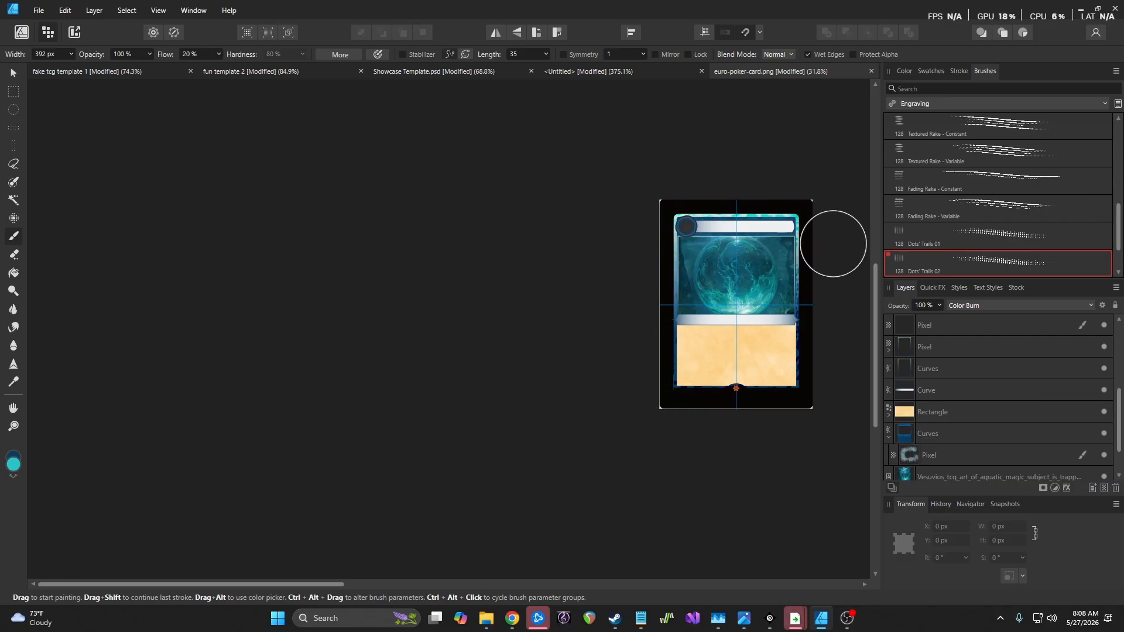
scroll(823, 293, up, 3)
scroll(823, 293, up, 1)
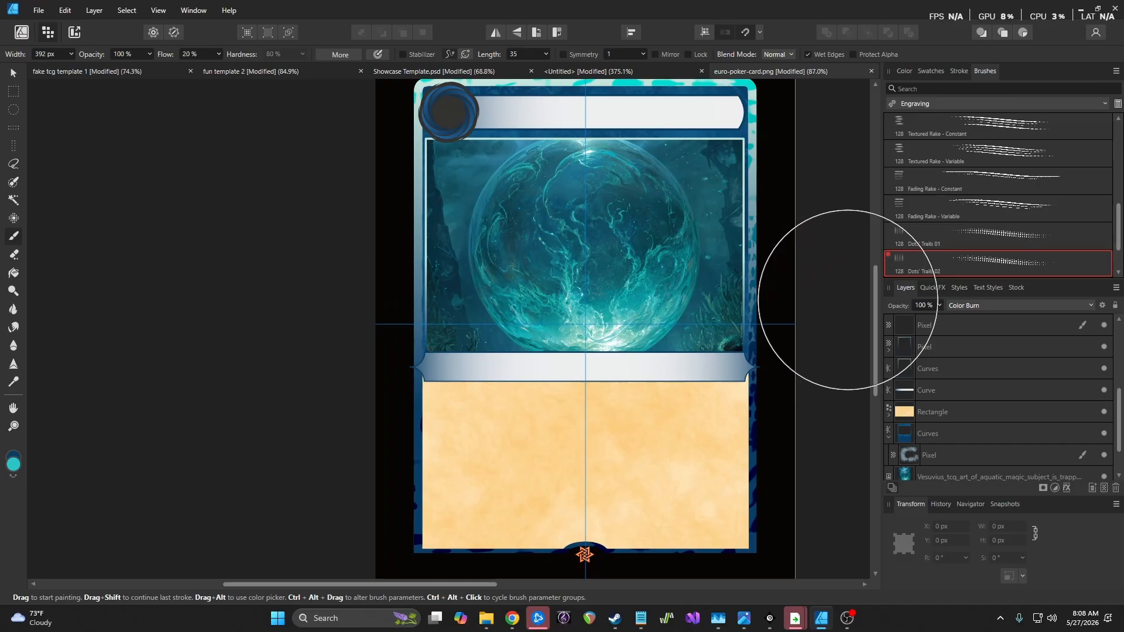
key(ctrl+z)
key(ctrl+z)
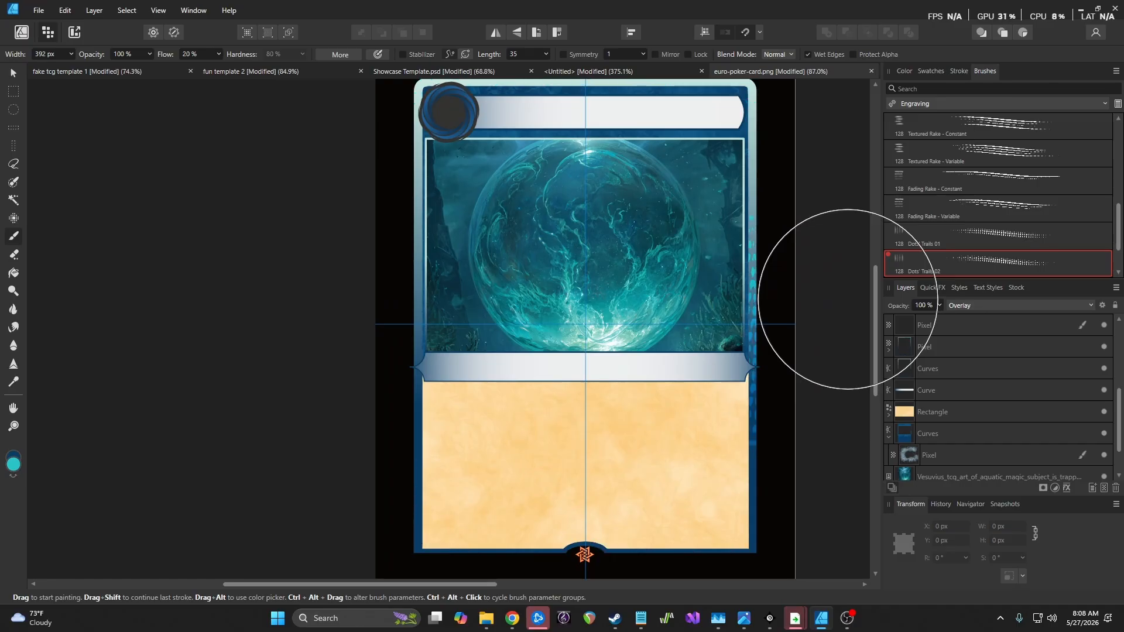
Nest a new pixel layer in the layer above, set it to Color Burn, and pick Fading Rake - Constant
key(ctrl+shift+n)
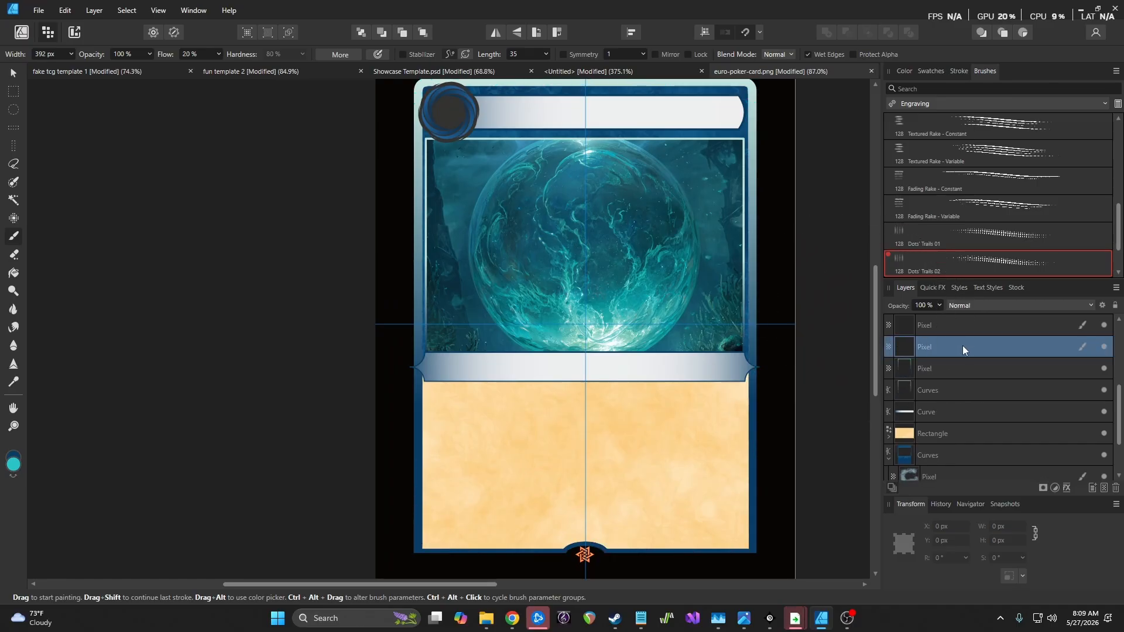
drag(934, 368, 937, 349)
click(971, 304)
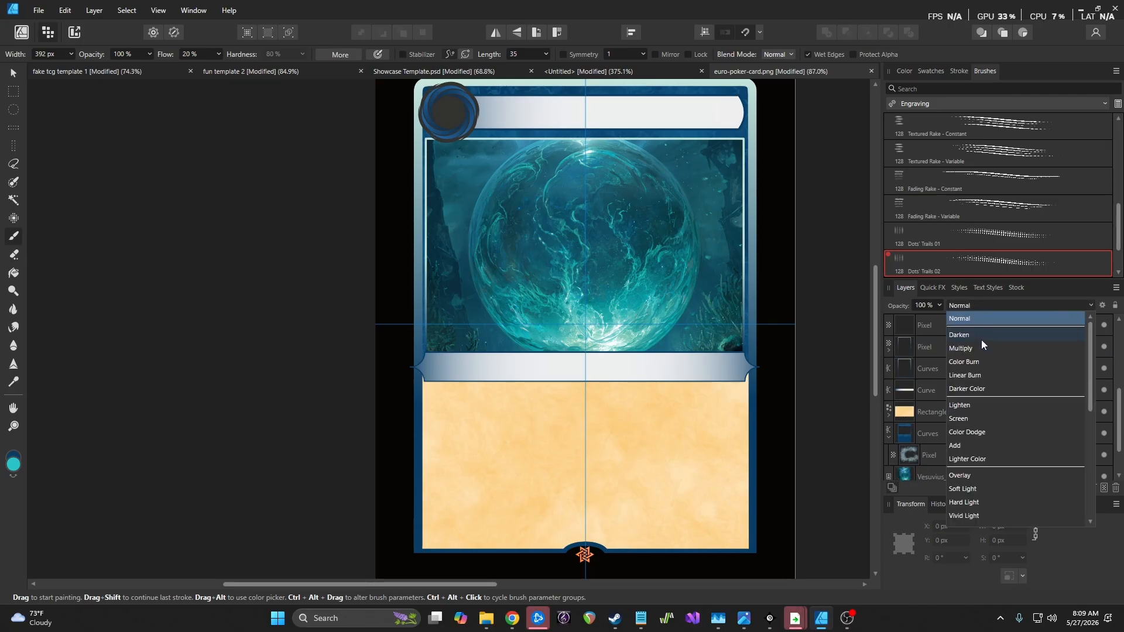
click(981, 362)
scroll(1012, 208, down, 1)
click(1002, 150)
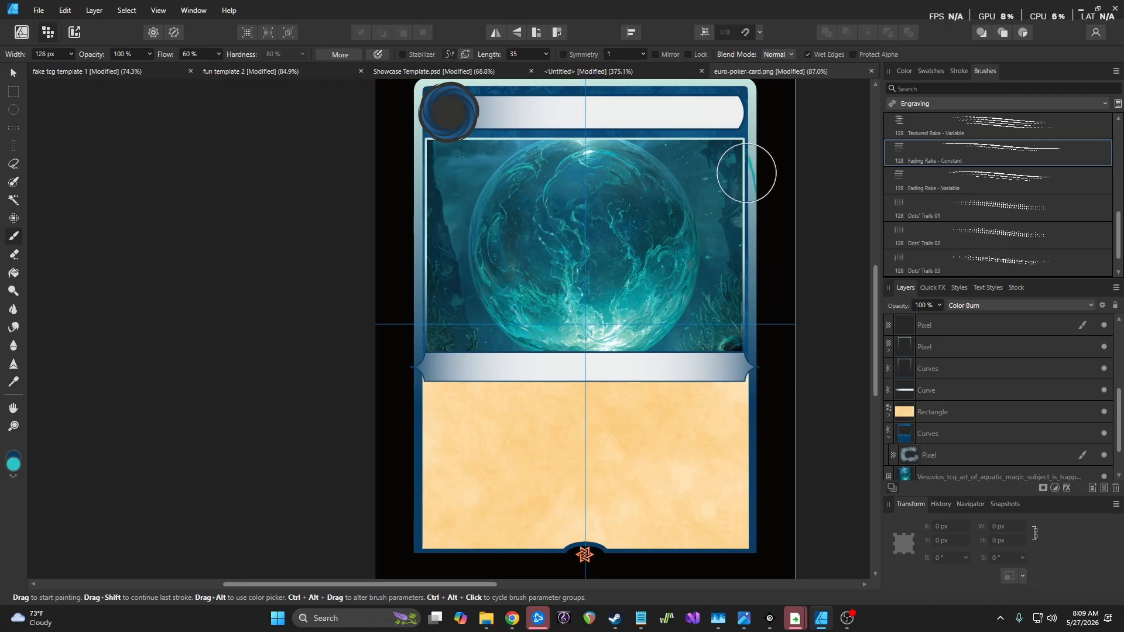
Test rake strokes along the right and top borders, then undo them
mouse_move(747, 150)
mouse_down()
mouse_move(729, 541)
mouse_move(451, 551)
mouse_move(421, 540)
mouse_move(414, 469)
mouse_move(439, 105)
mouse_up()
drag(643, 78, 766, 88)
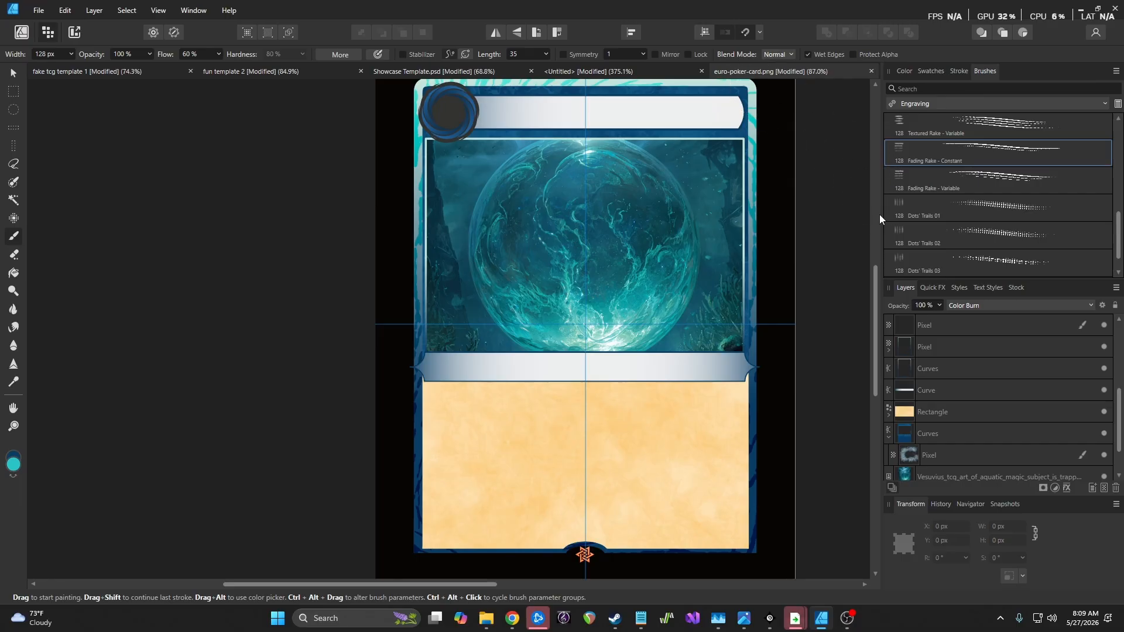
key(ctrl+z)
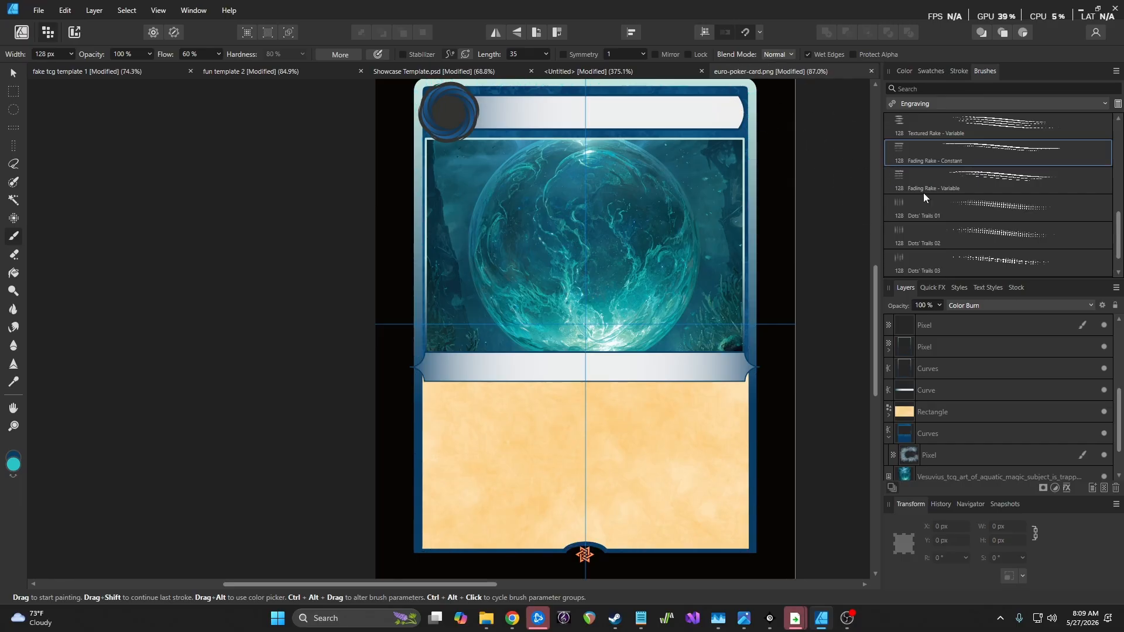
click(967, 104)
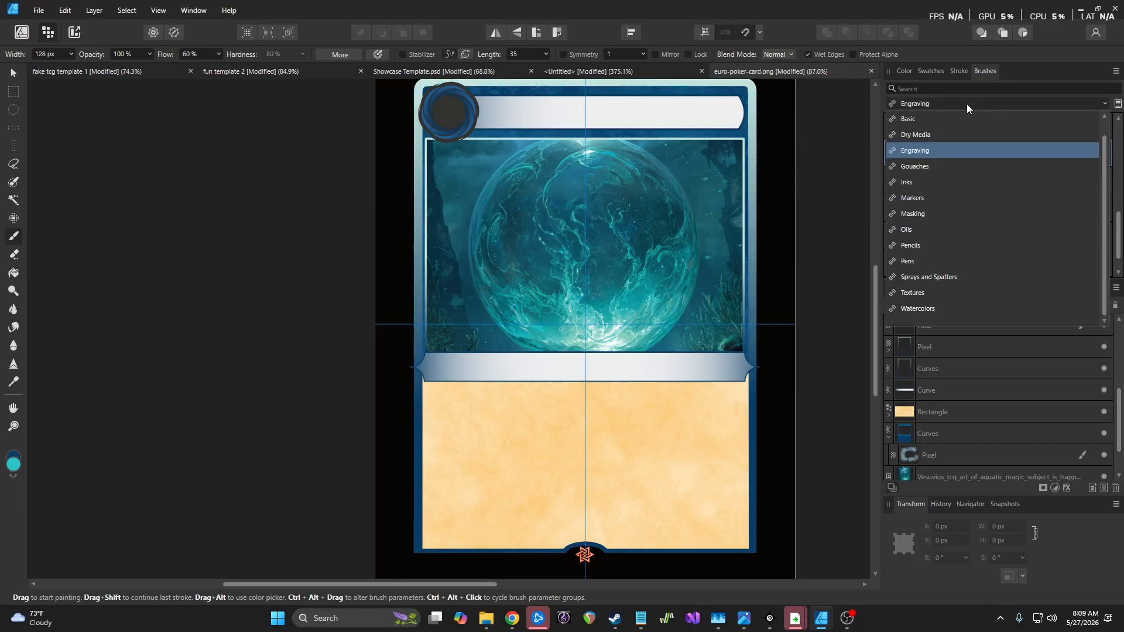
With a slightly larger Dry Media Oil Pastel Dense Blend brush, paint dark texture down the right border and along the bottom
click(944, 134)
click(993, 213)
drag(748, 203, 756, 448)
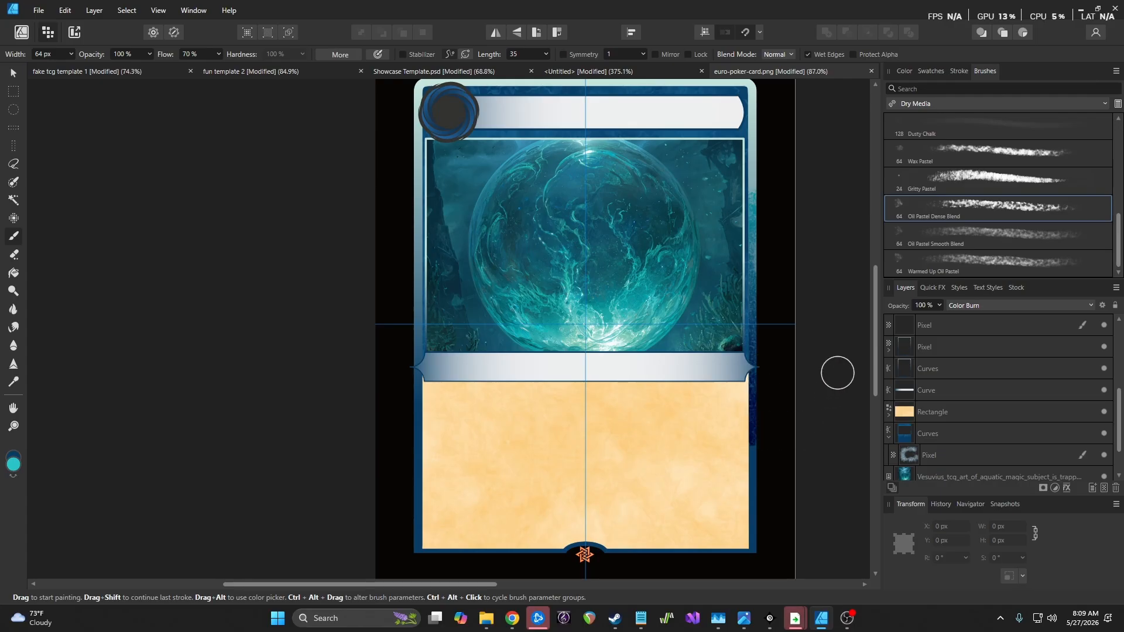
key(ctrl+z)
key(bracketright)
key(bracketright)
key(bracketright)
key(bracketright)
key(bracketright)
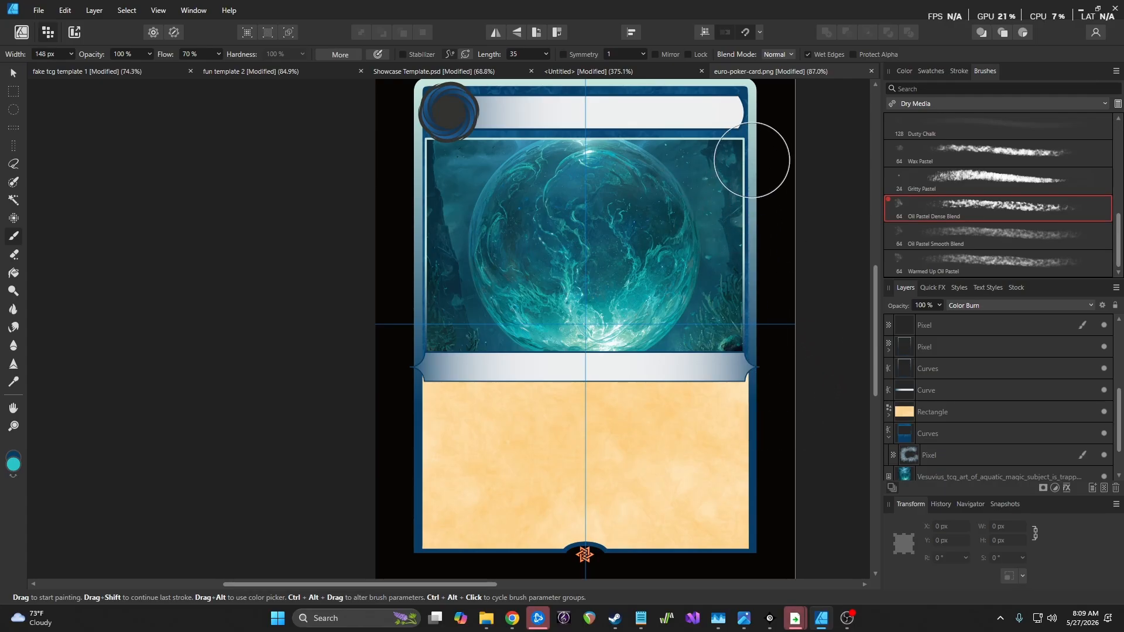
mouse_move(746, 103)
mouse_down()
mouse_move(739, 520)
mouse_move(712, 536)
mouse_move(617, 545)
mouse_move(447, 538)
mouse_move(417, 505)
mouse_move(436, 102)
mouse_move(572, 77)
mouse_move(755, 82)
mouse_up()
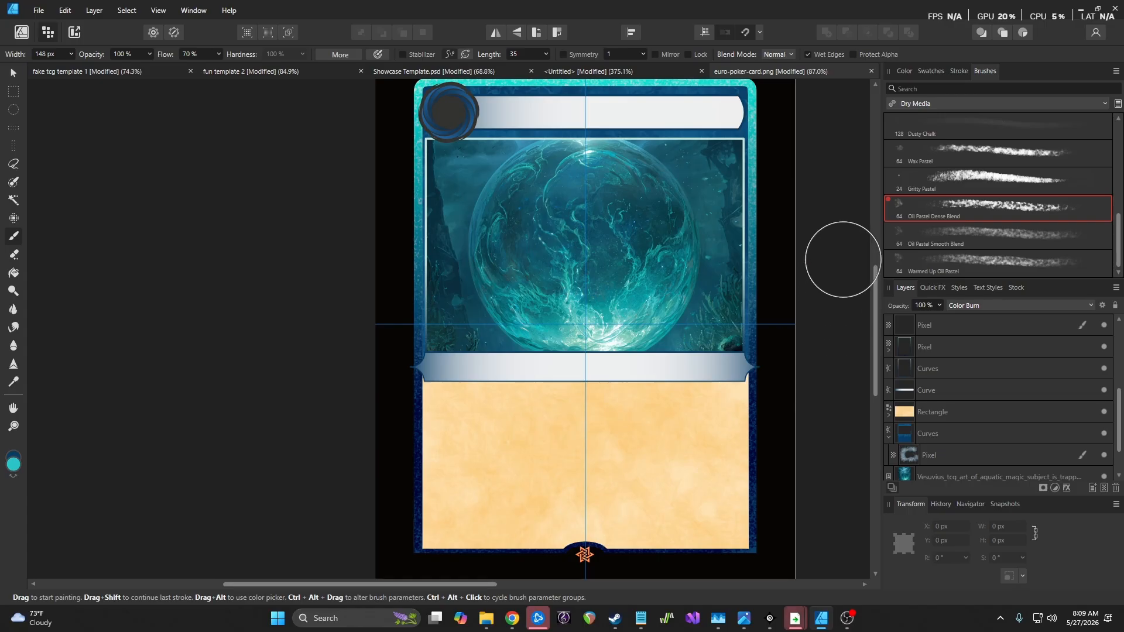
Undo the last strokes and, after browsing Oils and Sprays and Spatters, choose Gouaches > Almost Dry Roll
key(ctrl+z)
click(966, 104)
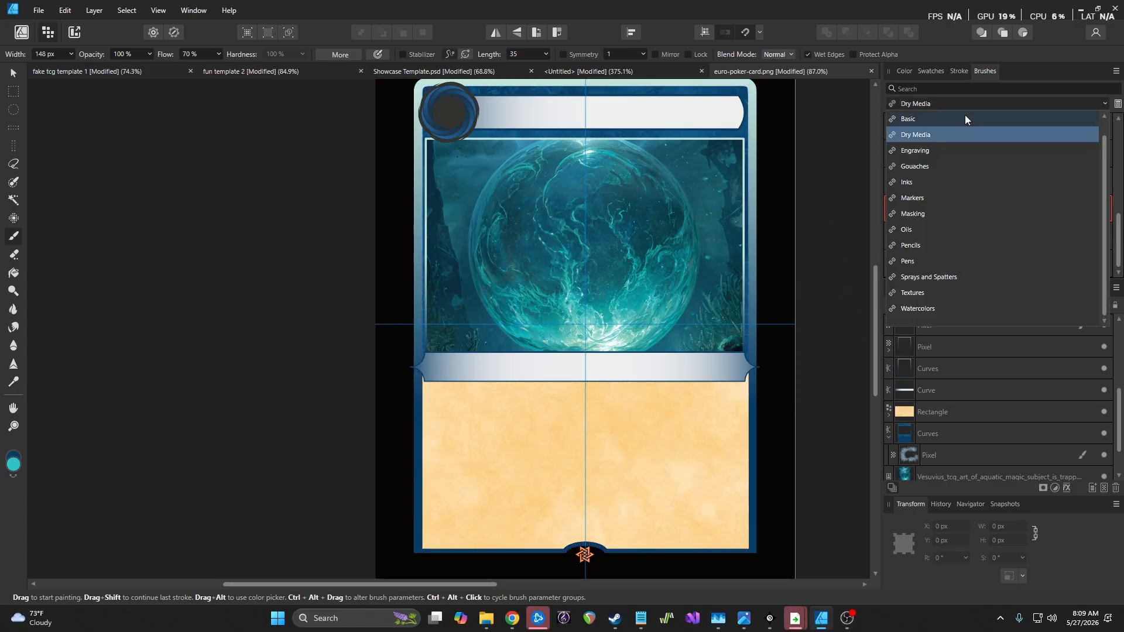
click(938, 231)
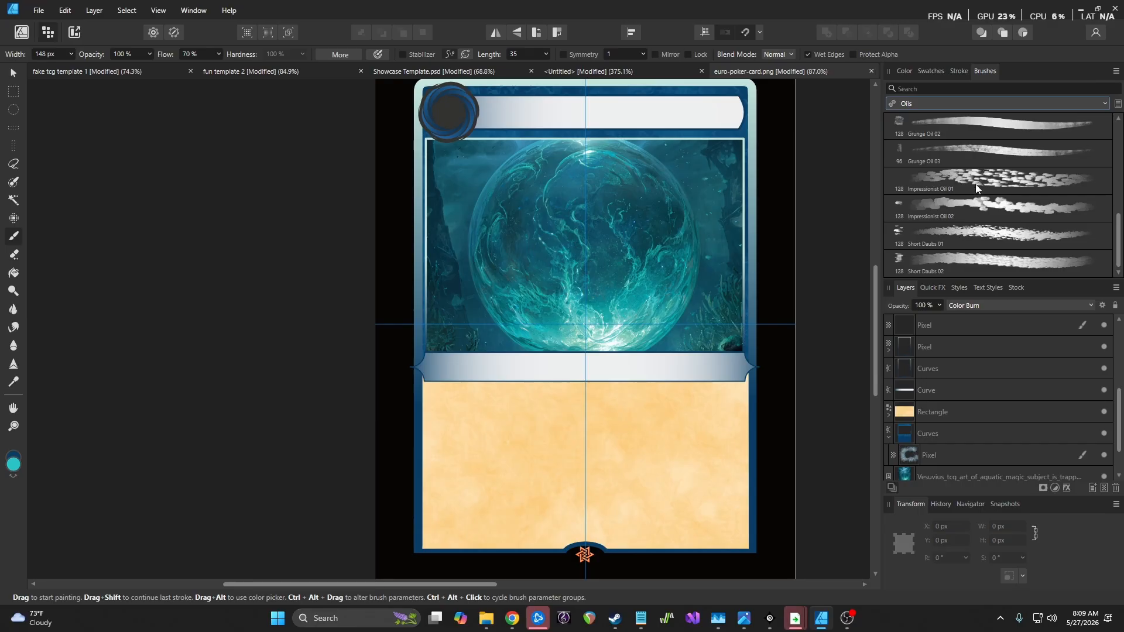
click(926, 104)
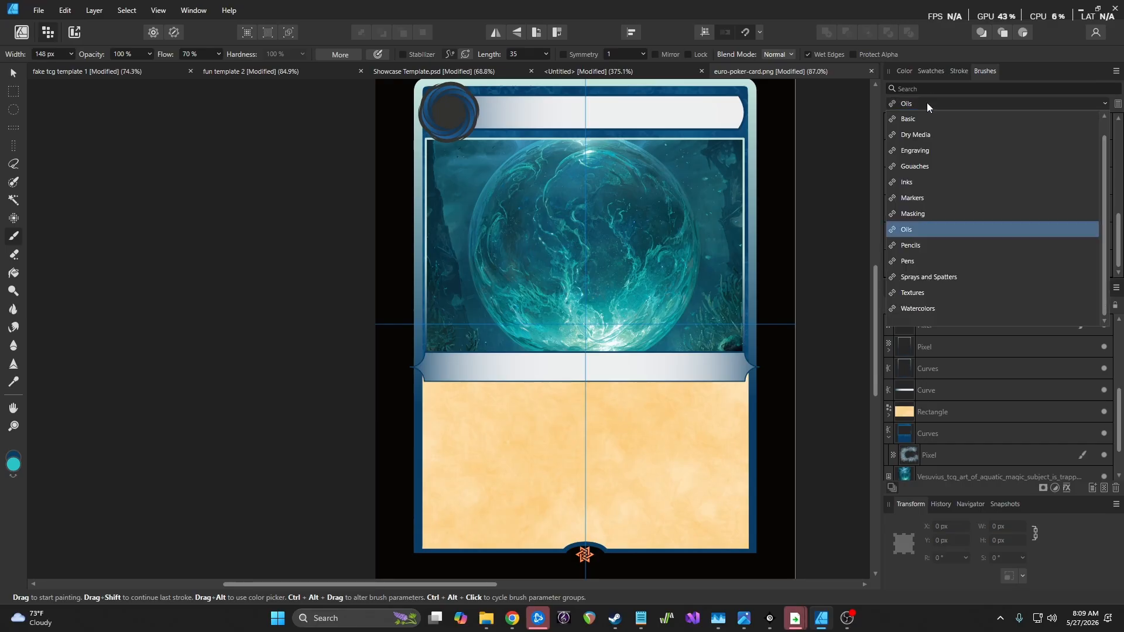
click(962, 274)
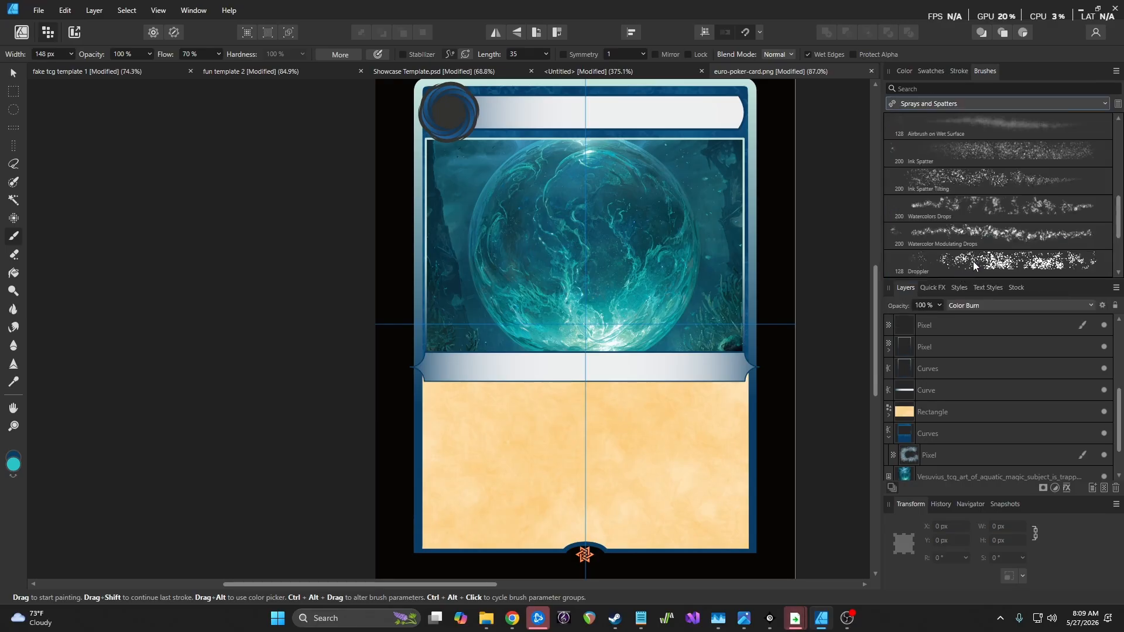
click(937, 103)
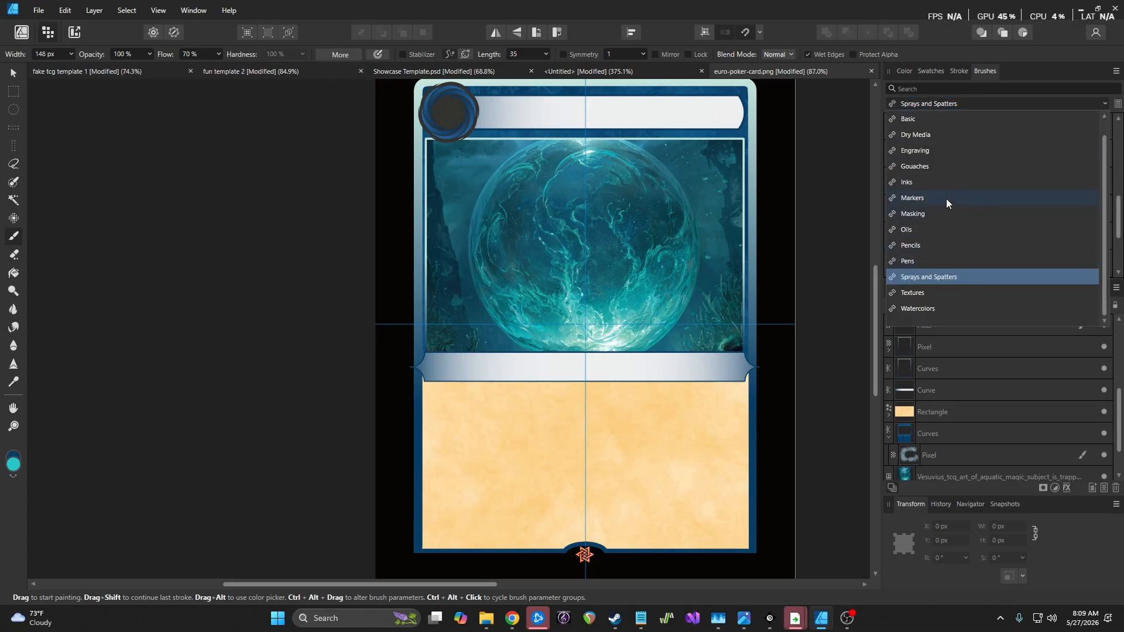
click(940, 169)
scroll(972, 158, up, 3)
click(982, 150)
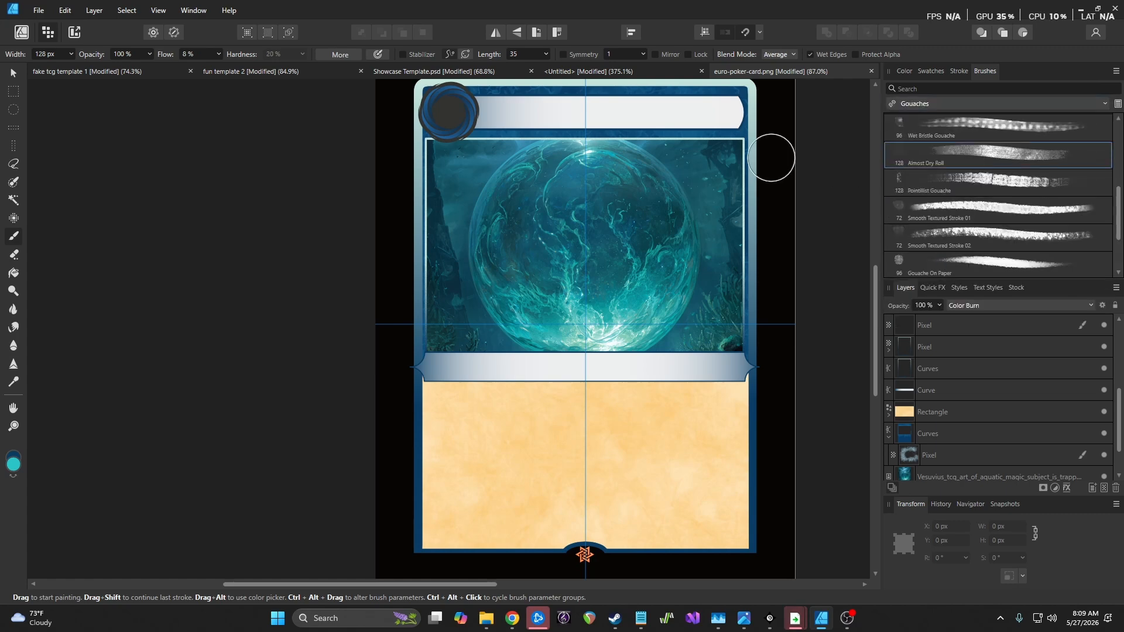
Enlarge the brush to about 1119 px and sweep a broad textured wash over the card frame
mouse_move(761, 388)
mouse_down()
mouse_move(748, 535)
mouse_move(770, 512)
mouse_up()
key(ctrl+z)
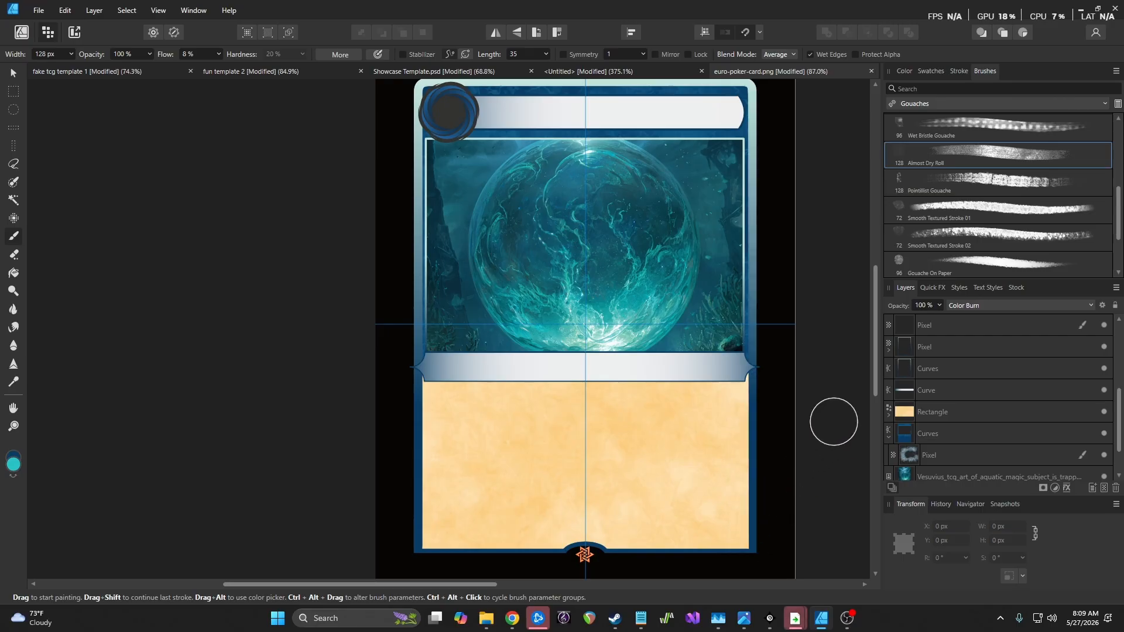
key(bracketright)
key(bracketright)
key(bracketright)
key(bracketright)
key(bracketright)
key(bracketright)
key(bracketright)
key(bracketright)
key(bracketright)
key(bracketright)
key(bracketright)
key(bracketright)
key(bracketright)
key(bracketright)
key(bracketright)
key(bracketright)
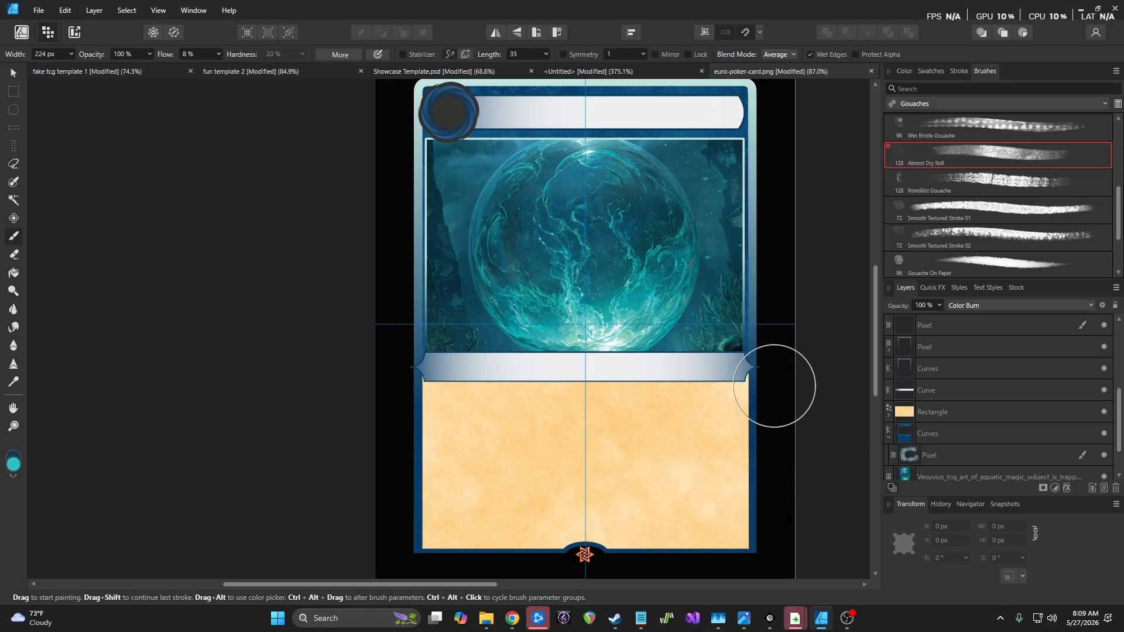
key(bracketright)
key(bracketright)
key(bracketright)
key(bracketright)
key(bracketright)
key(bracketright)
key(bracketright)
key(bracketright)
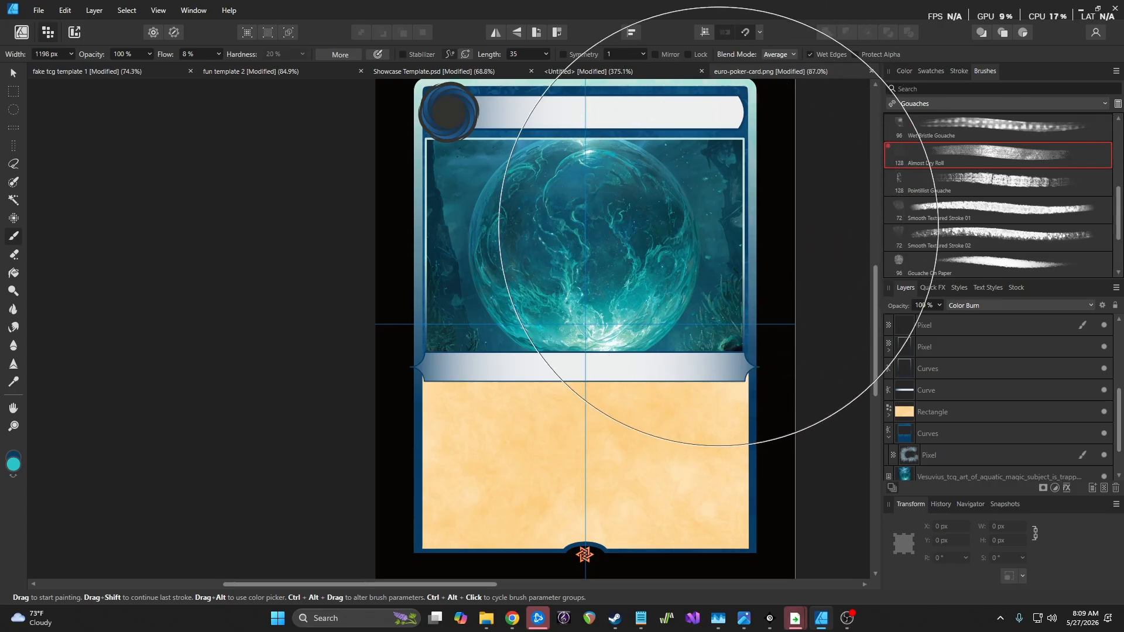
key(bracketleft)
mouse_move(664, 264)
mouse_down()
mouse_move(630, 276)
mouse_move(679, 250)
mouse_up()
key(bracketleft)
key(bracketleft)
key(bracketleft)
key(bracketleft)
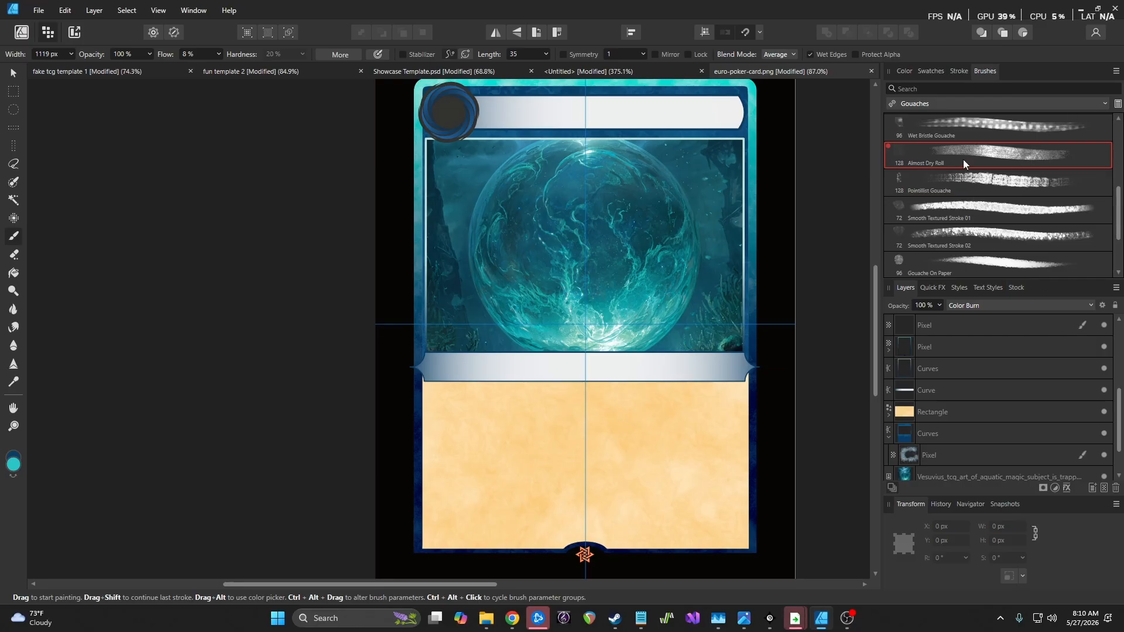
click(926, 105)
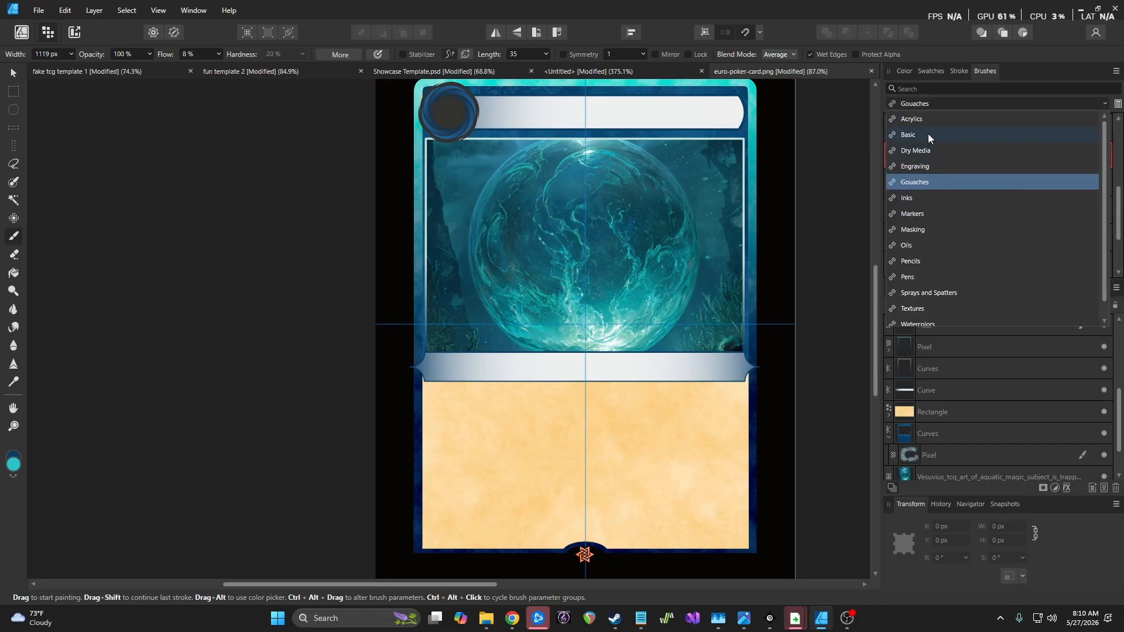
Choose the Basic 16 px Round Light Brush and add a new pixel layer for highlights
click(929, 136)
scroll(980, 207, down, 3)
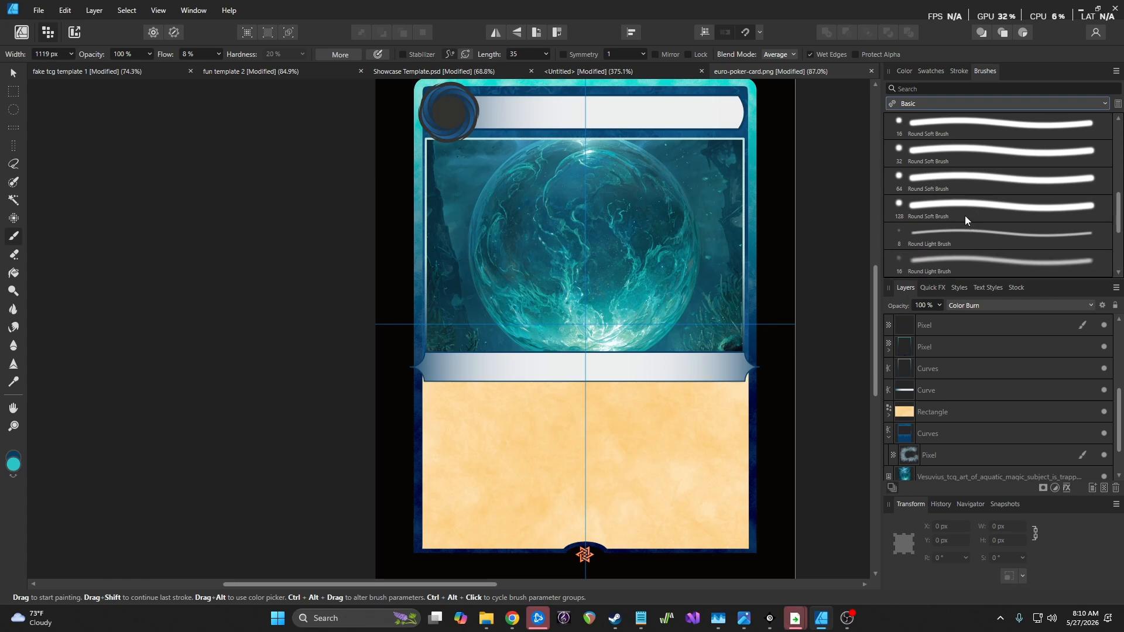
click(955, 265)
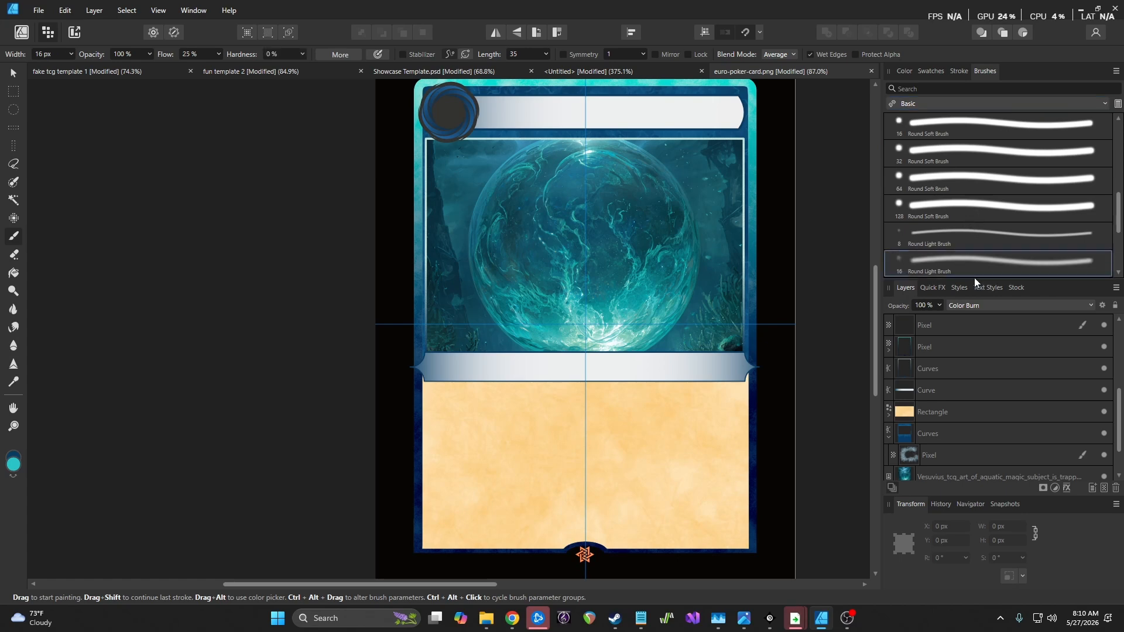
click(1105, 488)
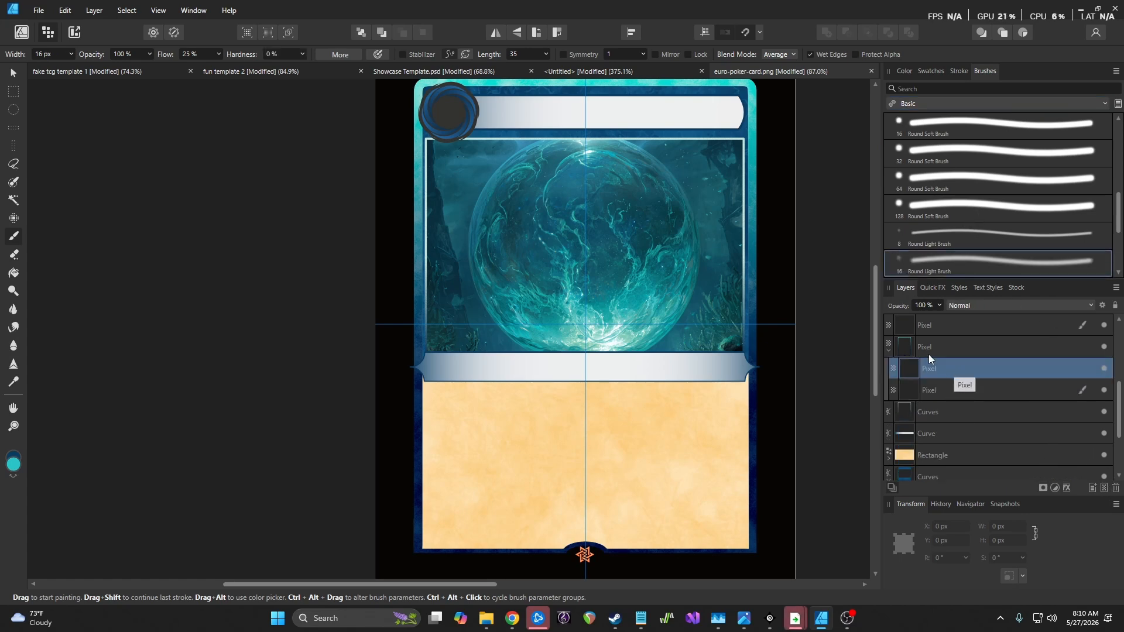
Test a near-white dab with a larger brush and Overlay blending, then undo it
click(14, 464)
click(239, 281)
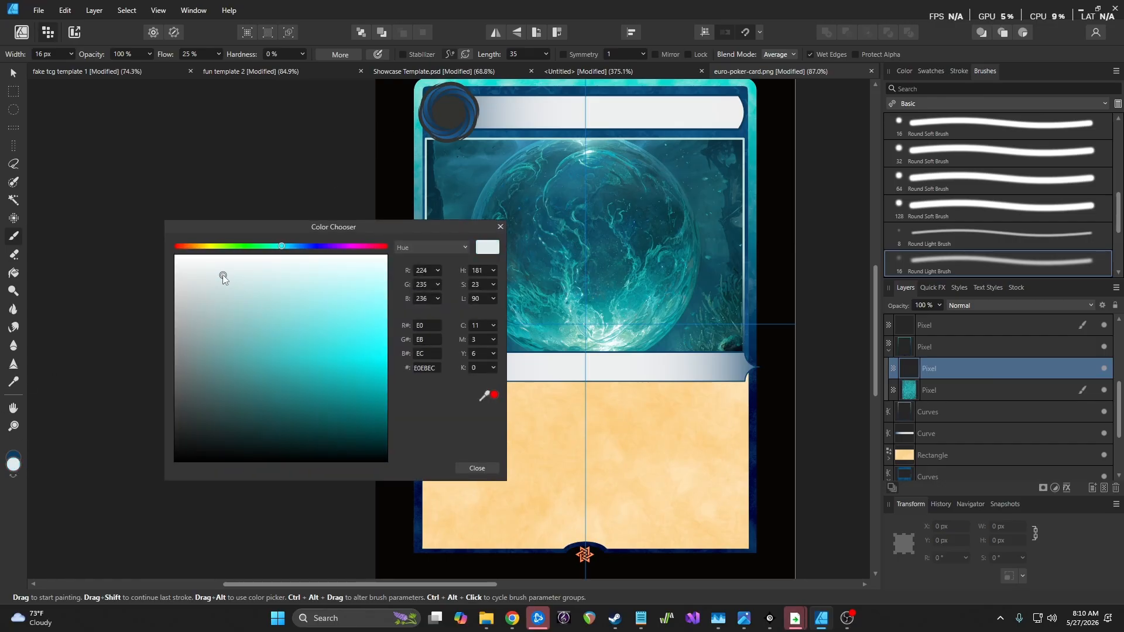
click(486, 471)
key(bracketright)
key(bracketright)
key(bracketright)
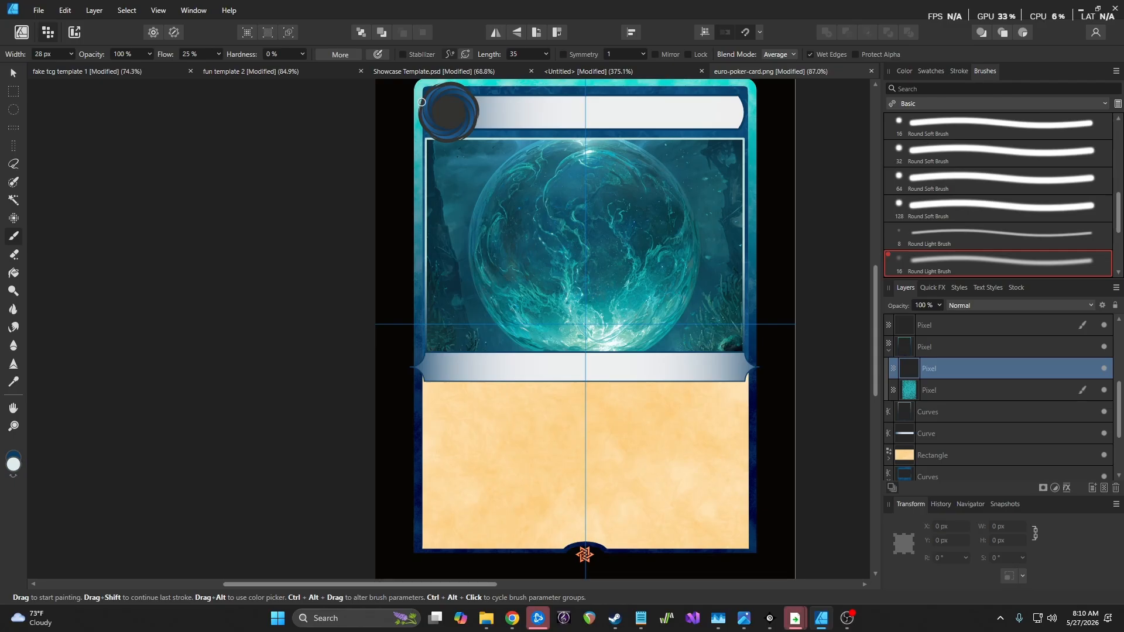
click(416, 93)
scroll(629, 319, up, 2)
scroll(684, 231, down, 2)
key(bracketleft)
click(965, 309)
click(966, 432)
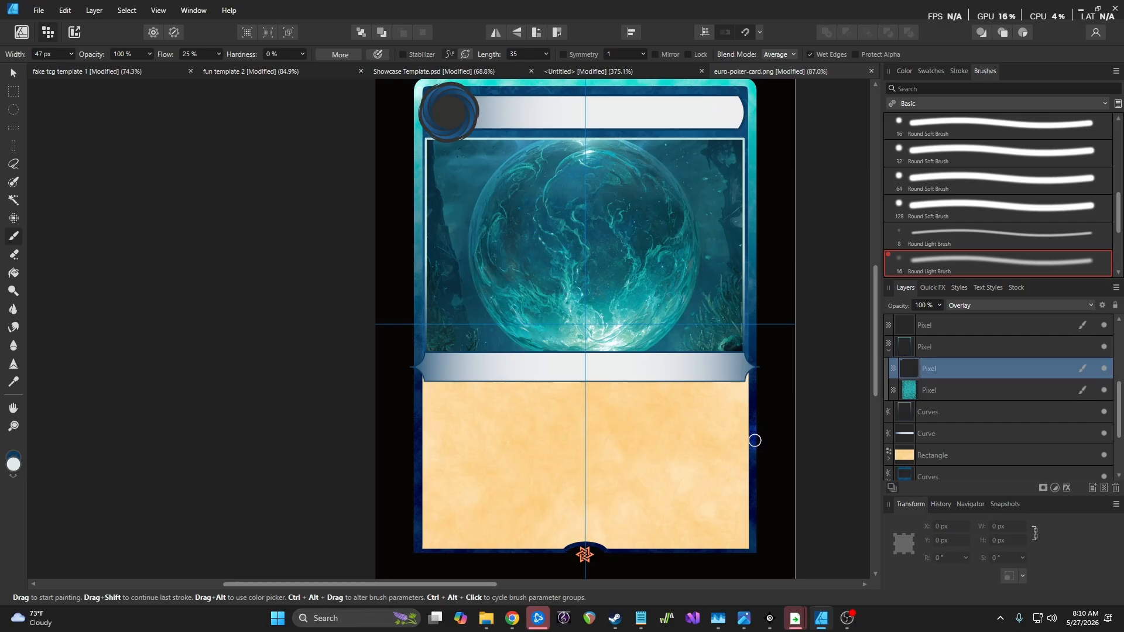
key(ctrl+z)
key(ctrl+z)
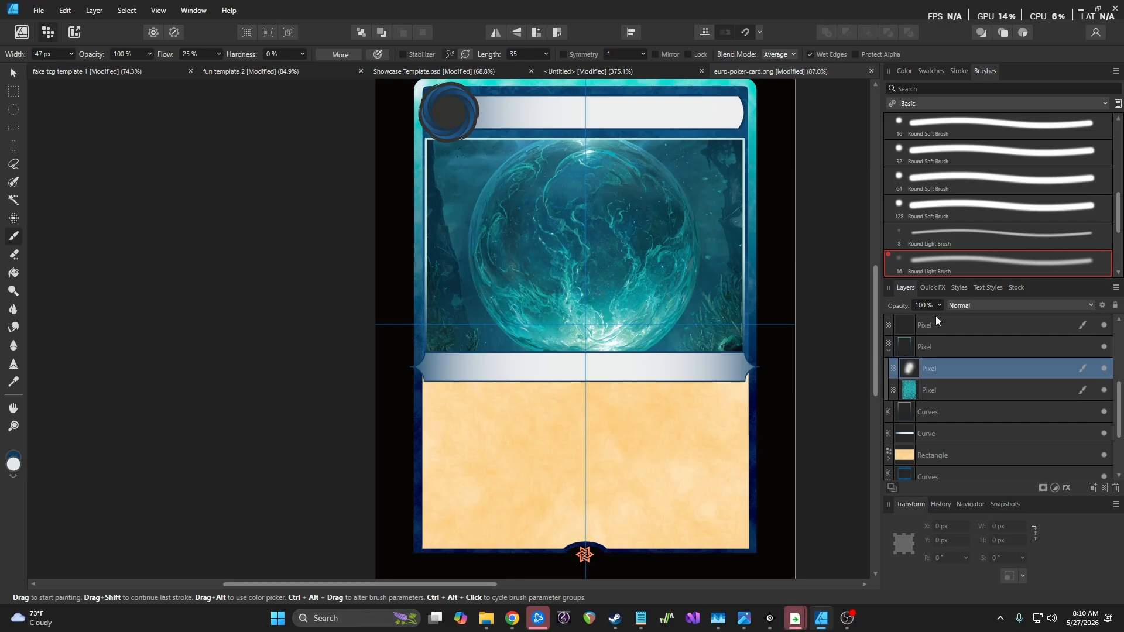
Paint a pale teal #94C9CA highlight along the card's right border
click(13, 466)
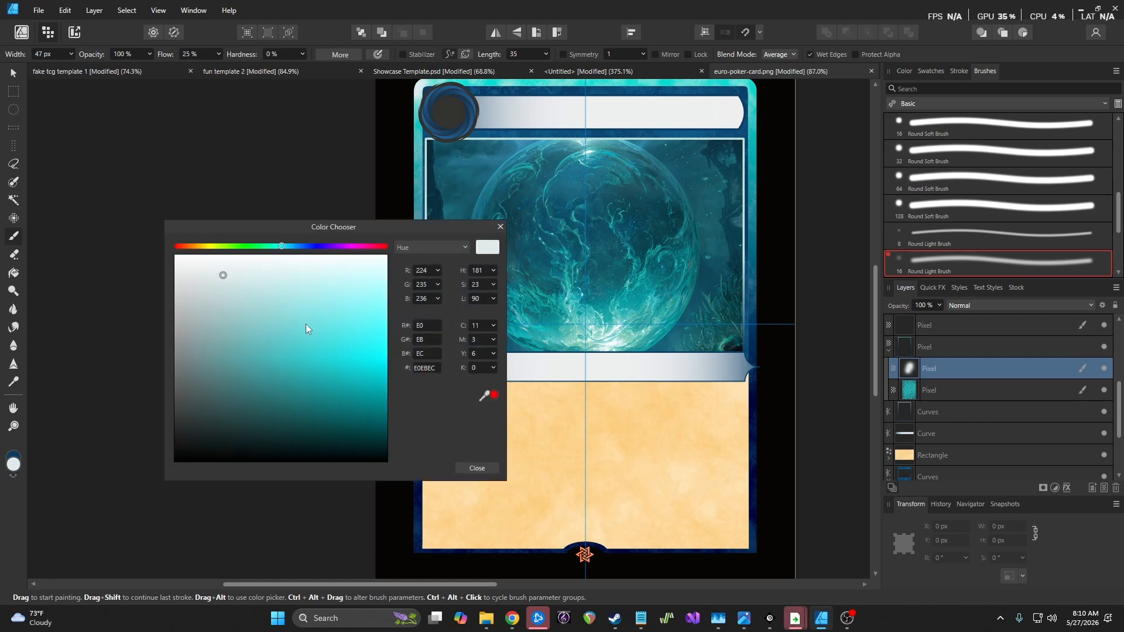
drag(218, 286, 246, 323)
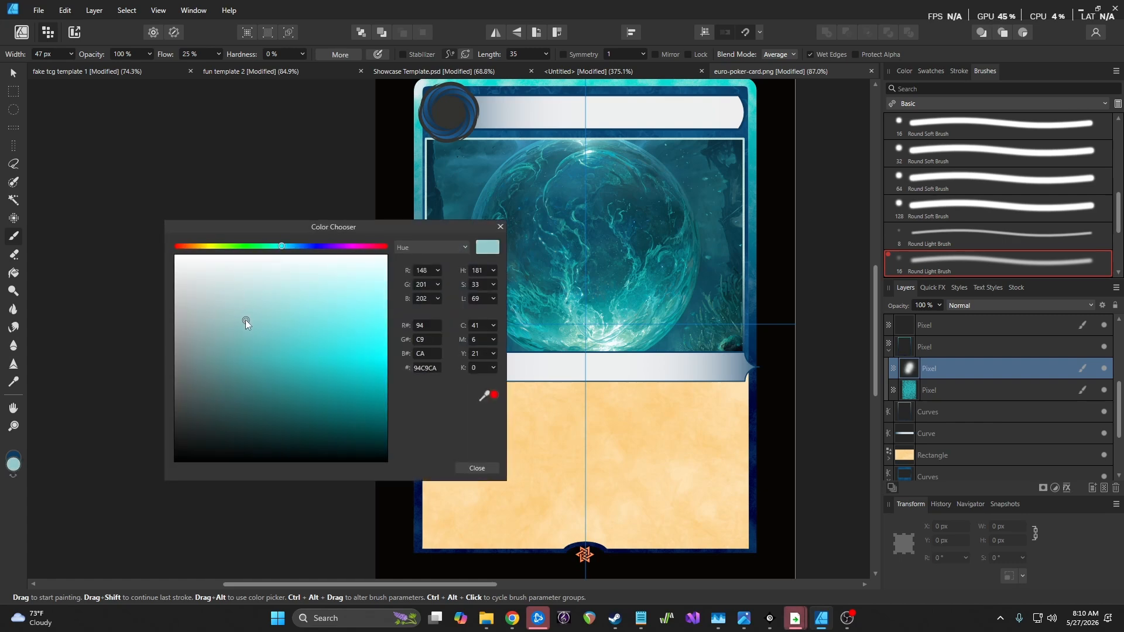
click(483, 471)
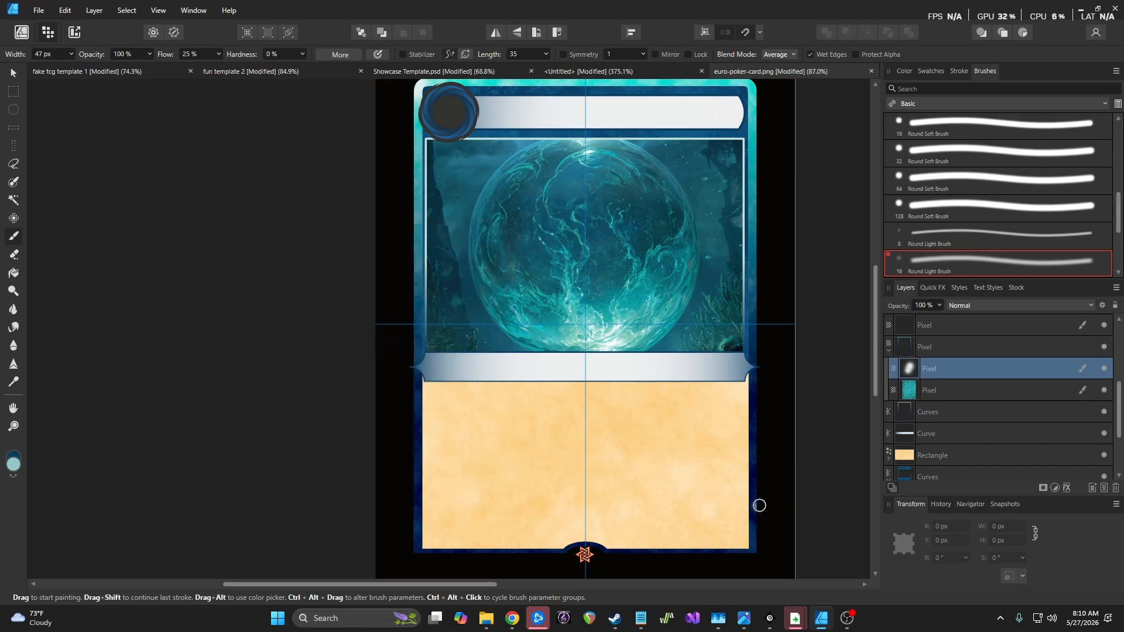
drag(755, 514, 753, 506)
scroll(798, 559, down, 3)
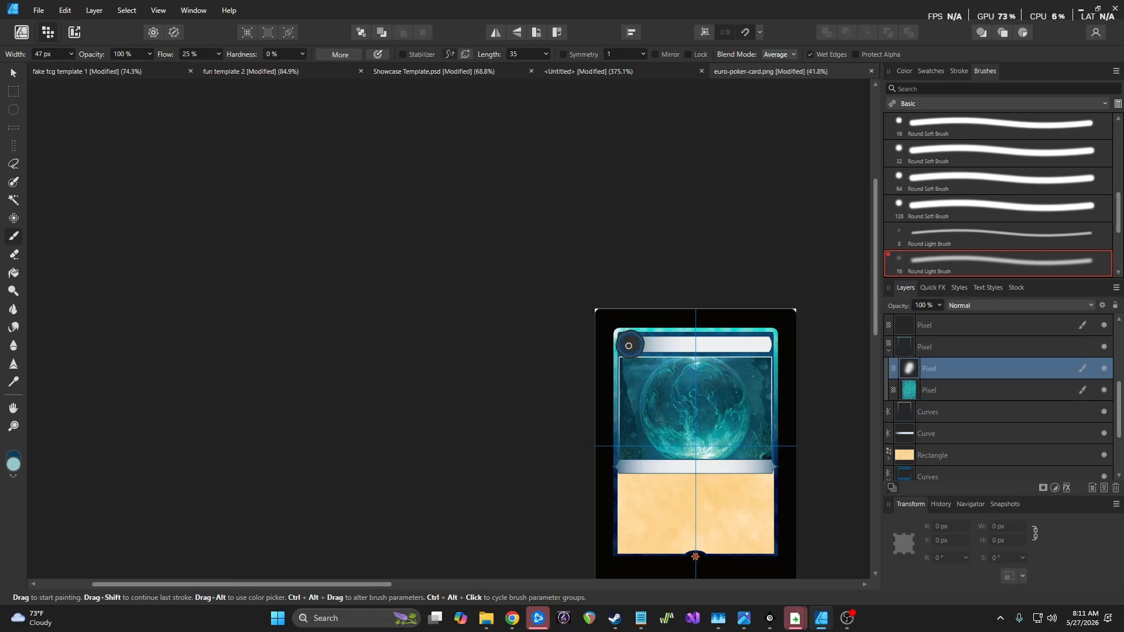
Zoomed in, paint a cyan glow stroke up the right border, undo the stray dab, and zoom out
scroll(629, 346, up, 5)
scroll(811, 448, down, 5)
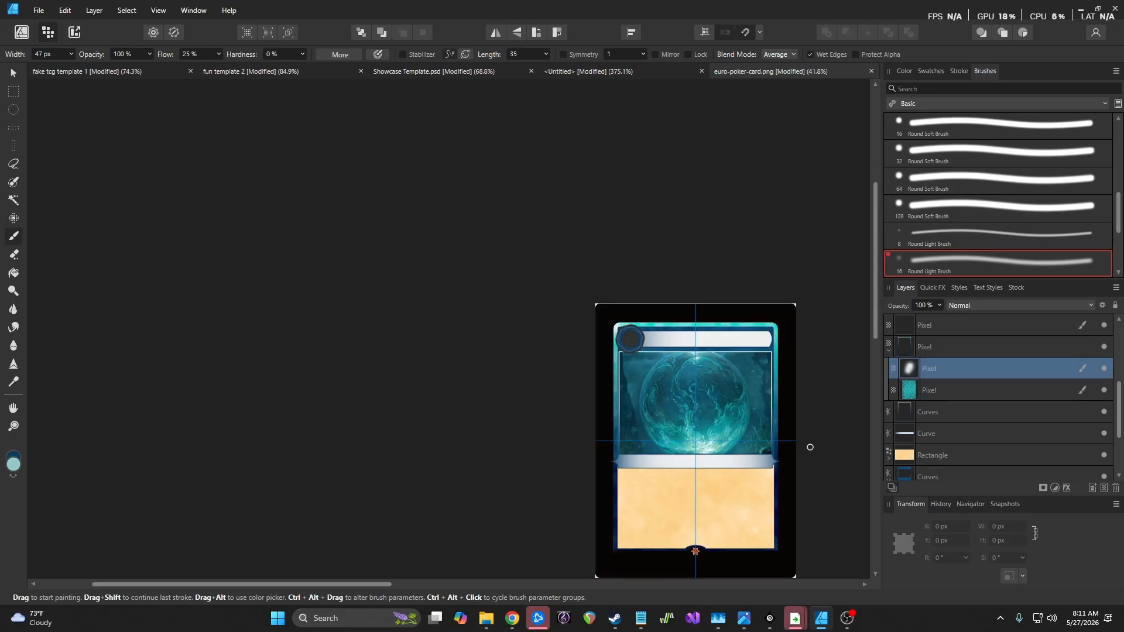
scroll(710, 434, up, 10)
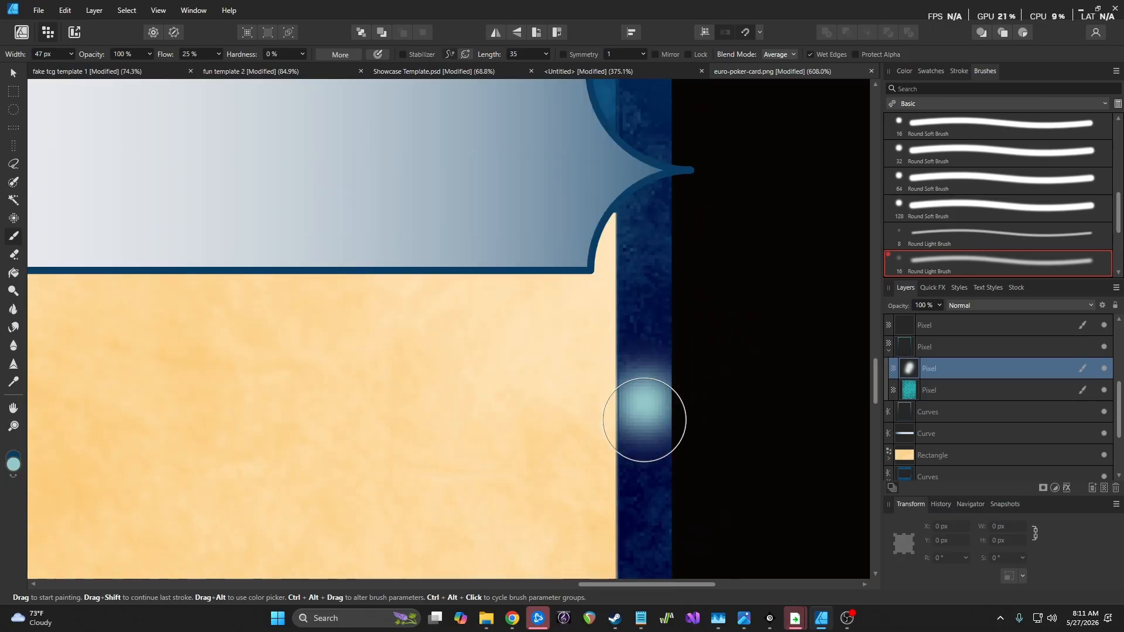
scroll(644, 420, down, 3)
mouse_move(587, 338)
mouse_down()
mouse_move(574, 369)
mouse_move(577, 253)
mouse_move(647, 251)
mouse_move(638, 211)
mouse_move(630, 221)
mouse_up()
key(ctrl+z)
scroll(645, 275, down, 8)
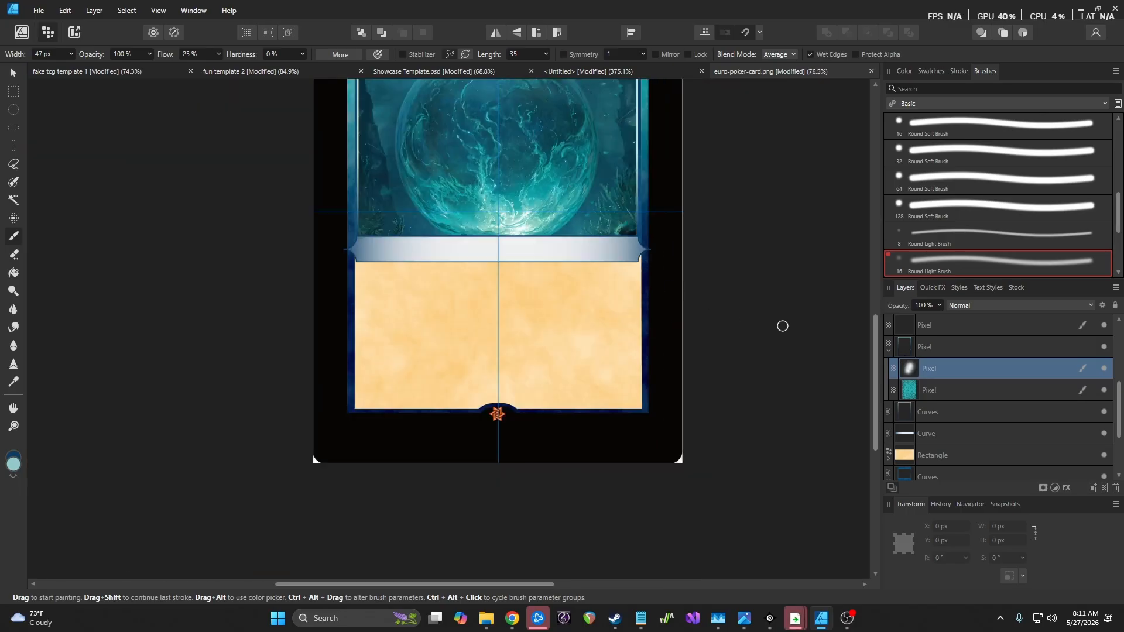
scroll(650, 306, up, 4)
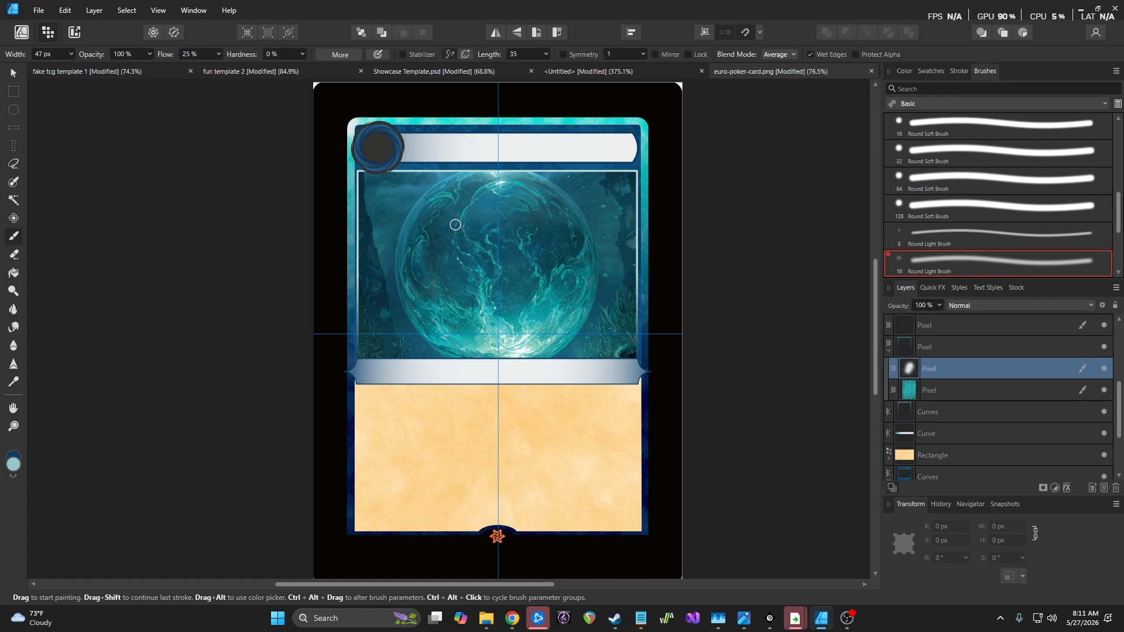
scroll(455, 225, down, 2)
scroll(480, 231, up, 3)
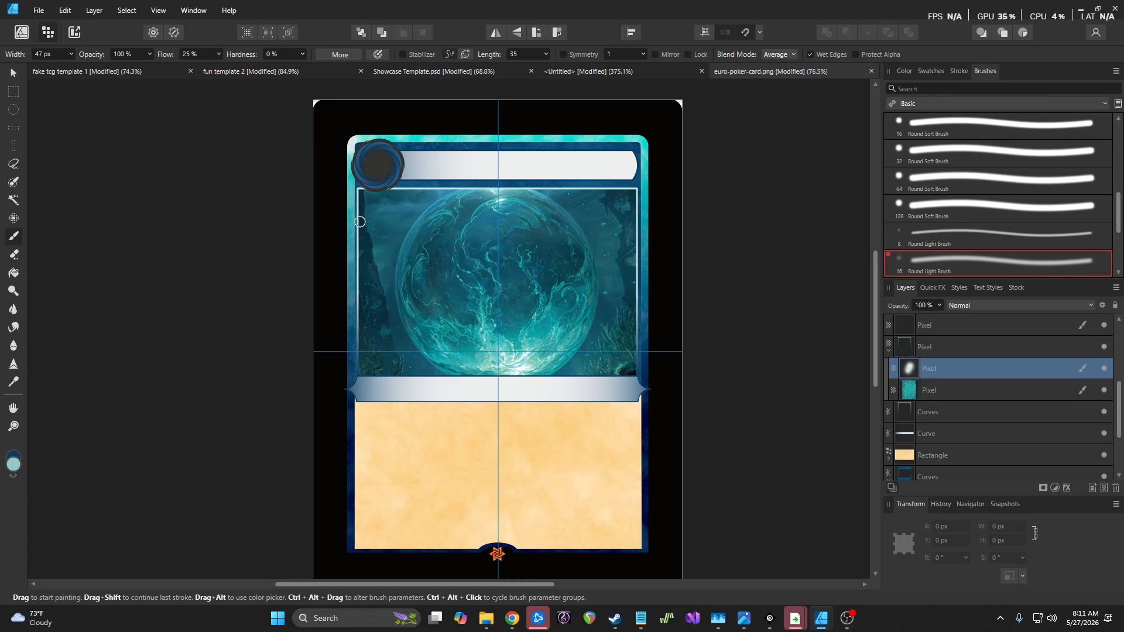
scroll(1000, 381, up, 3)
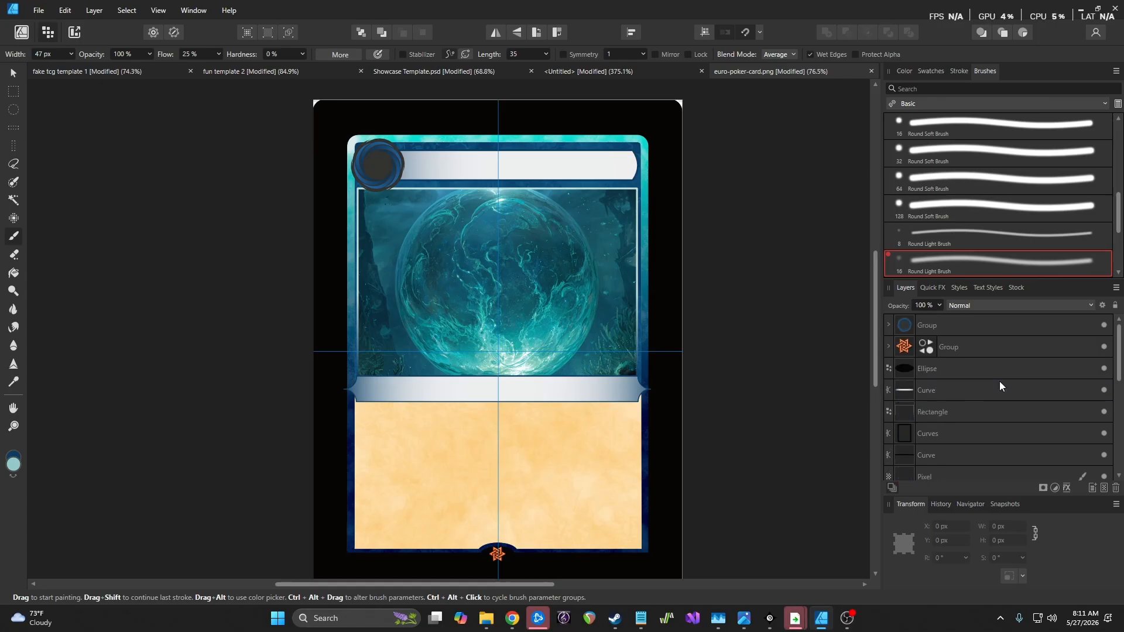
Hide one Curves layer and collapse the pixel layer nested under Curves
scroll(916, 378, down, 3)
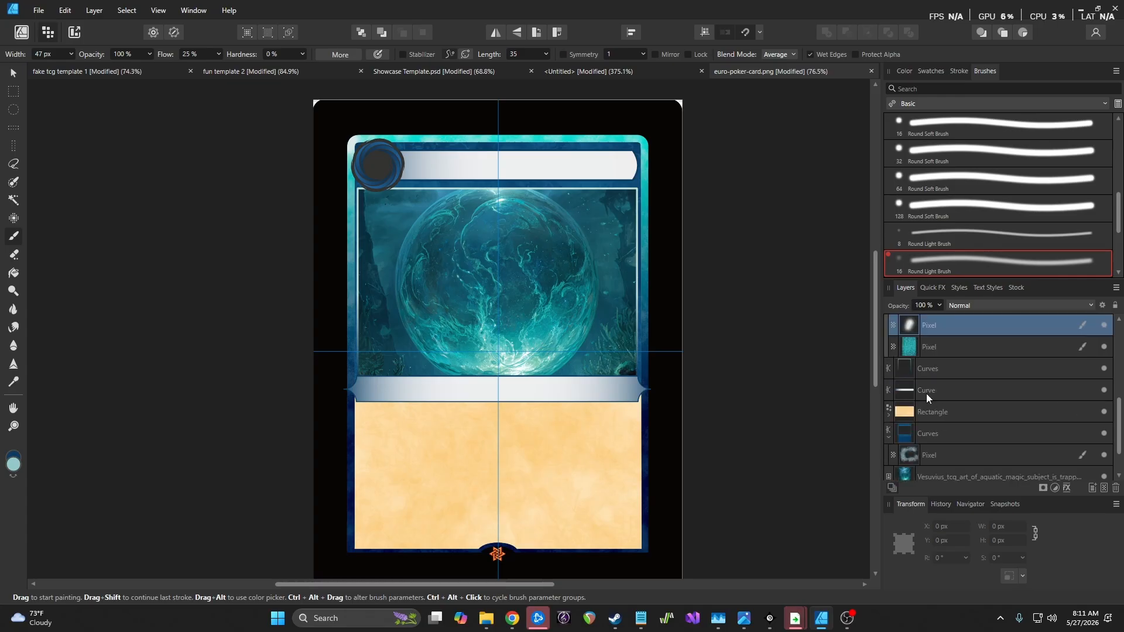
scroll(928, 391, up, 3)
scroll(919, 427, down, 3)
scroll(918, 413, up, 3)
scroll(934, 396, up, 3)
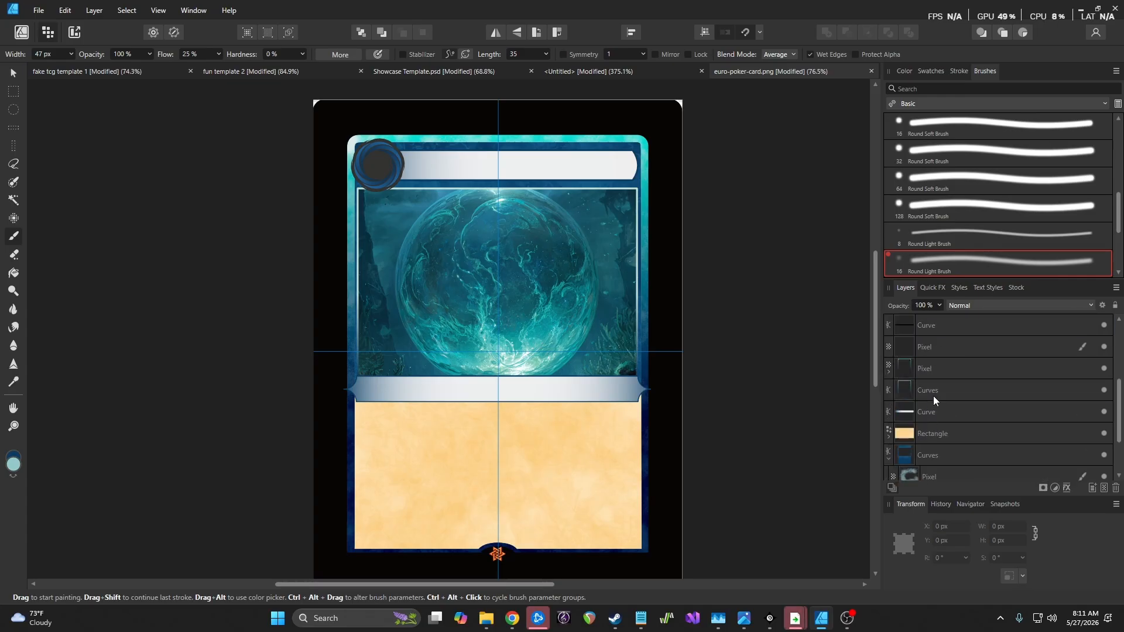
click(1104, 391)
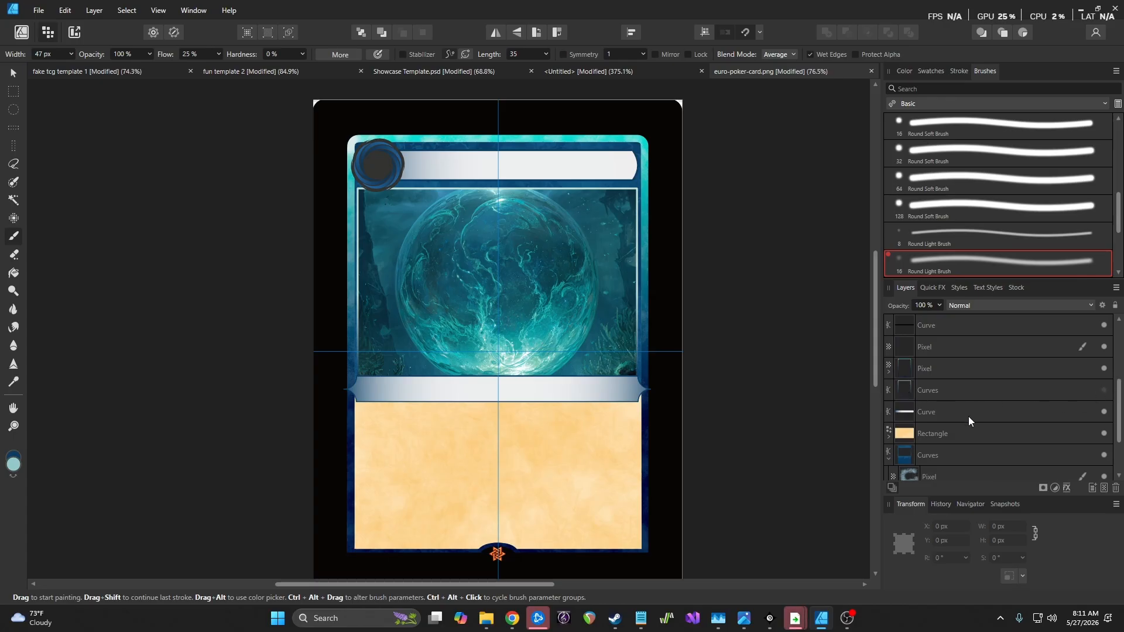
scroll(971, 434, down, 3)
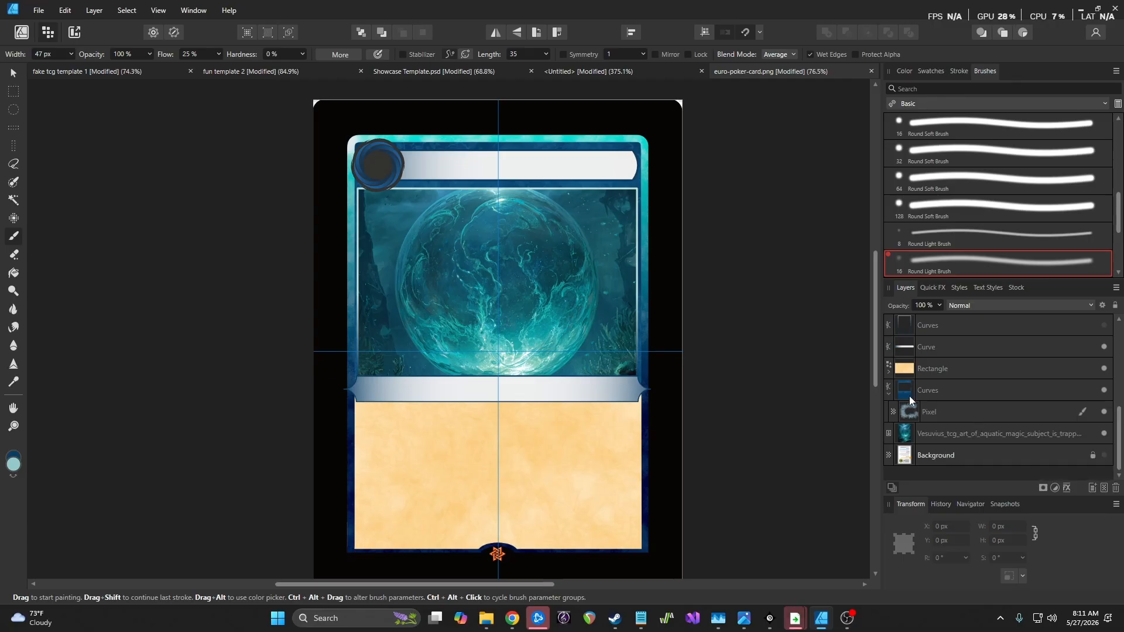
click(888, 393)
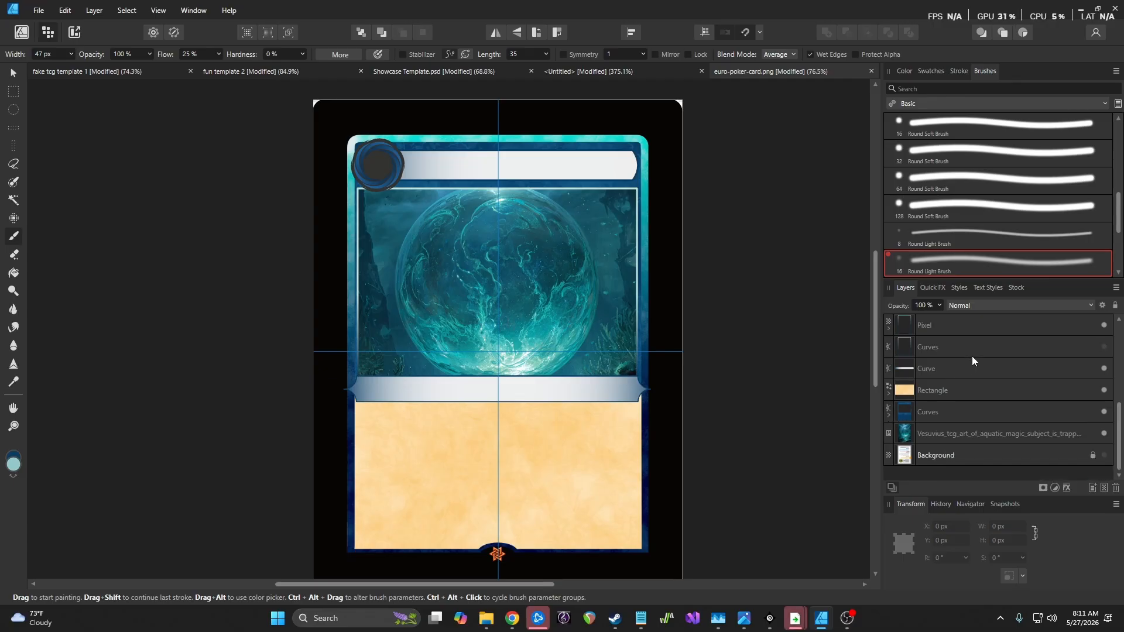
click(14, 73)
Select the six frame layers (Curves, Curve, Pixel, Rectangle) and group them
click(1002, 416)
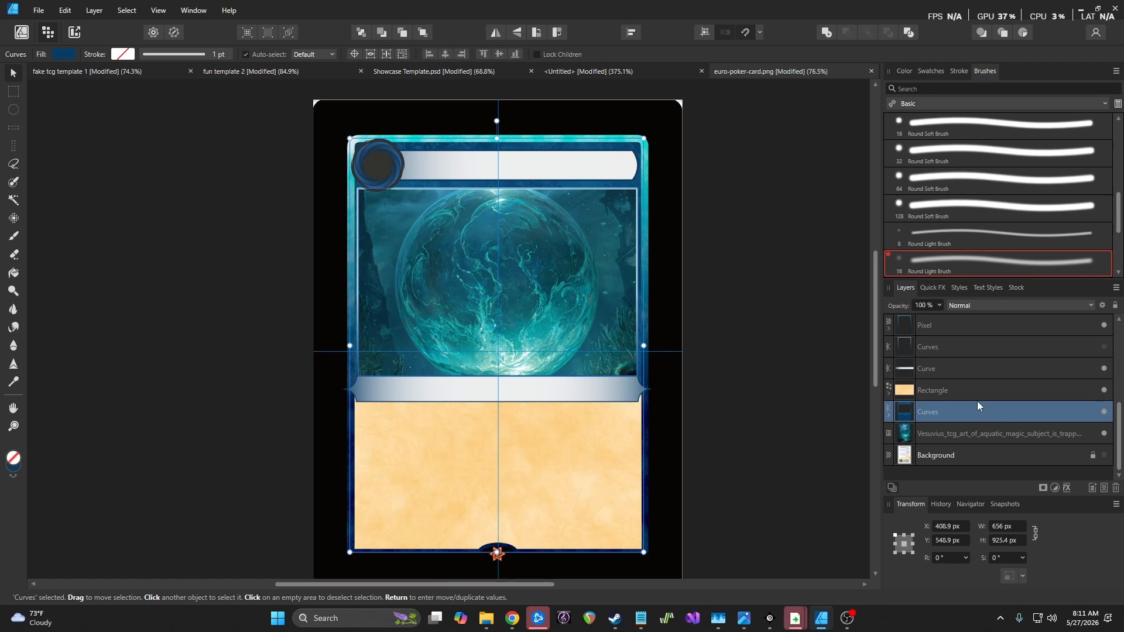
ctrl+click(955, 364)
ctrl+click(956, 344)
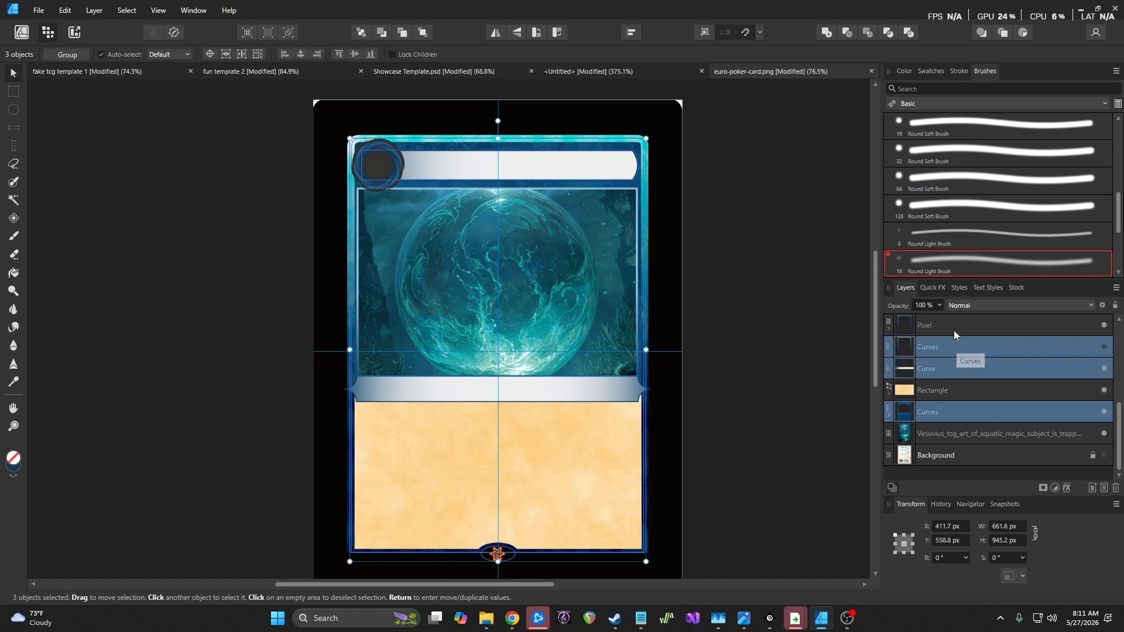
ctrl+click(953, 325)
scroll(965, 395, up, 5)
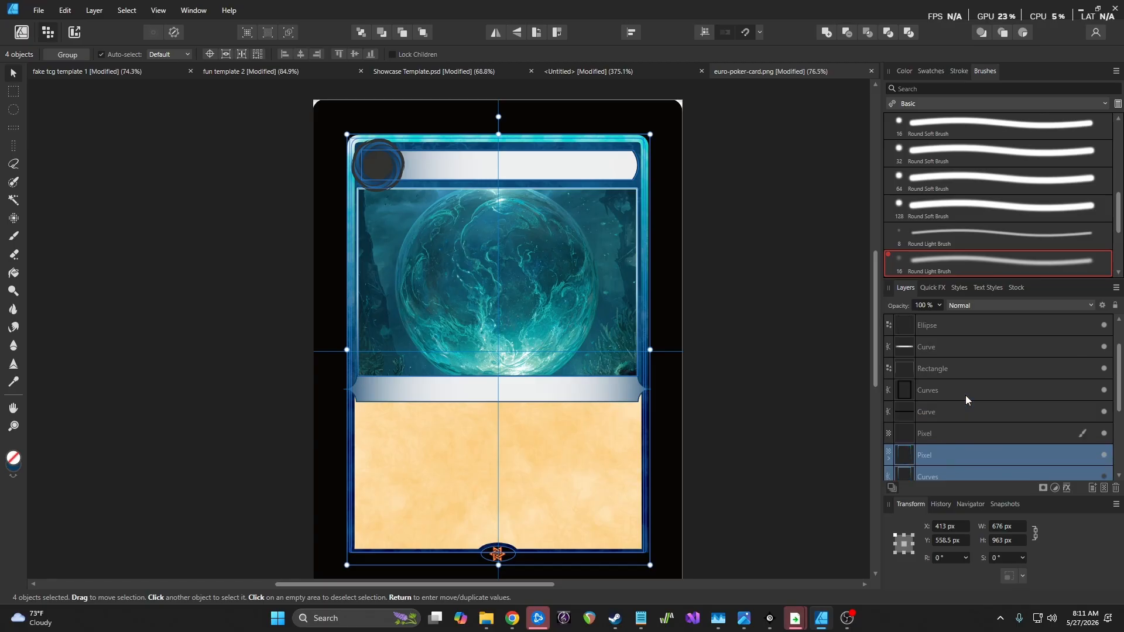
ctrl+click(942, 389)
ctrl+click(947, 411)
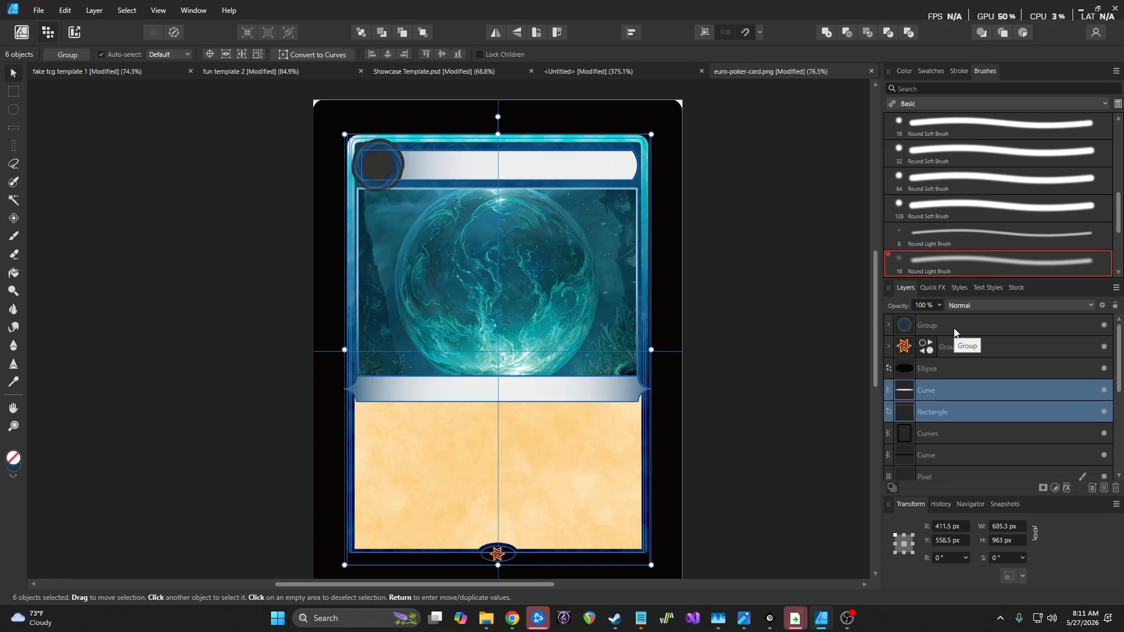
right_click(967, 385)
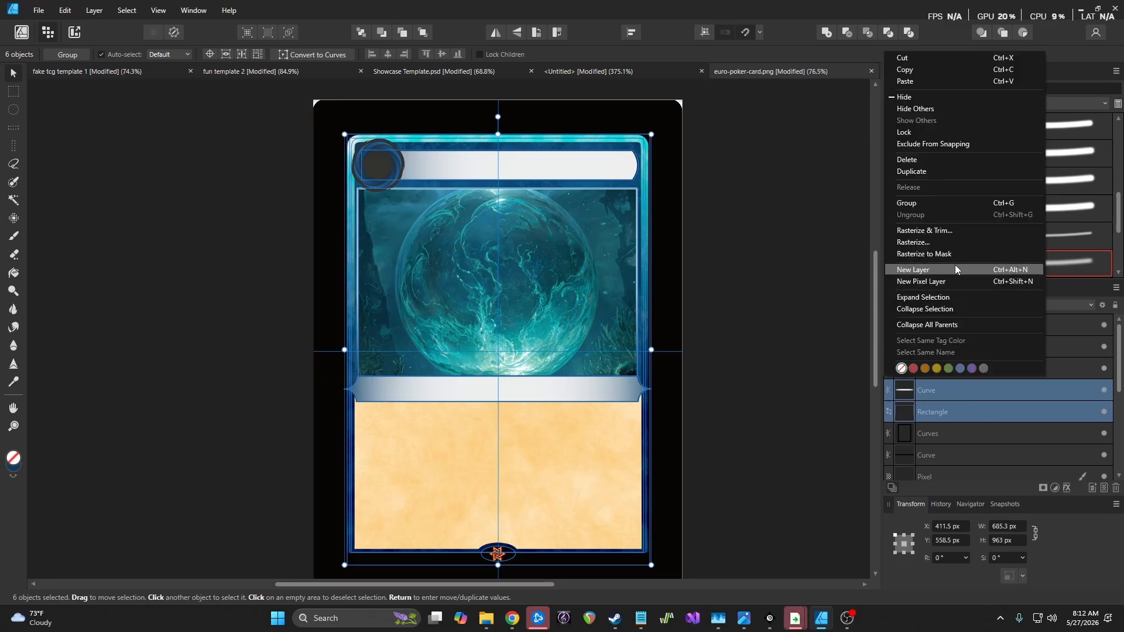
click(936, 206)
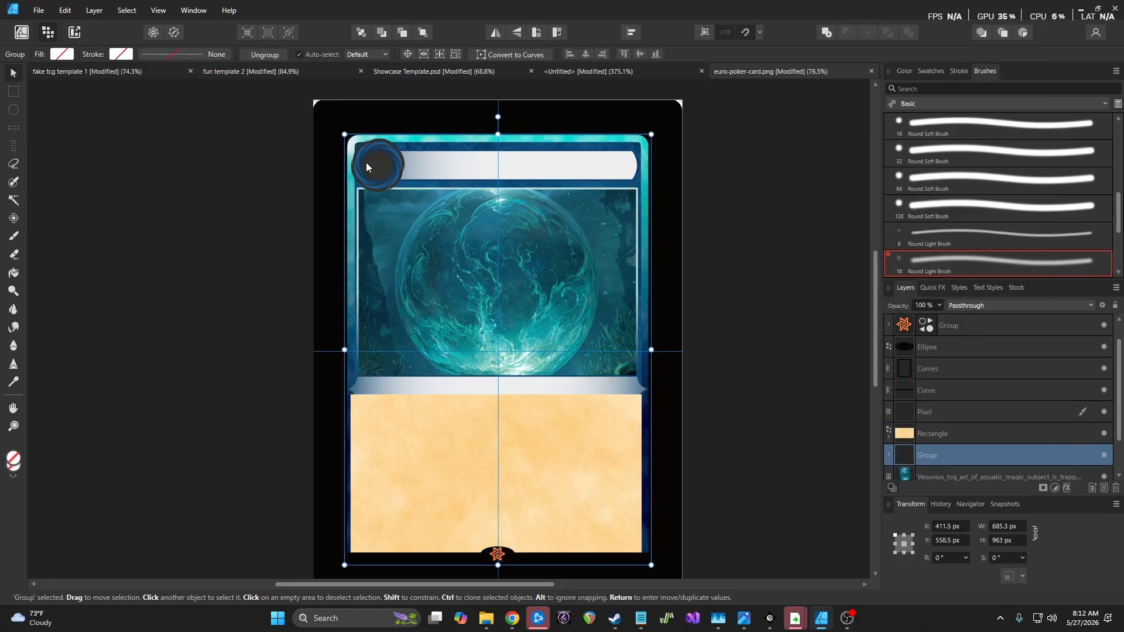
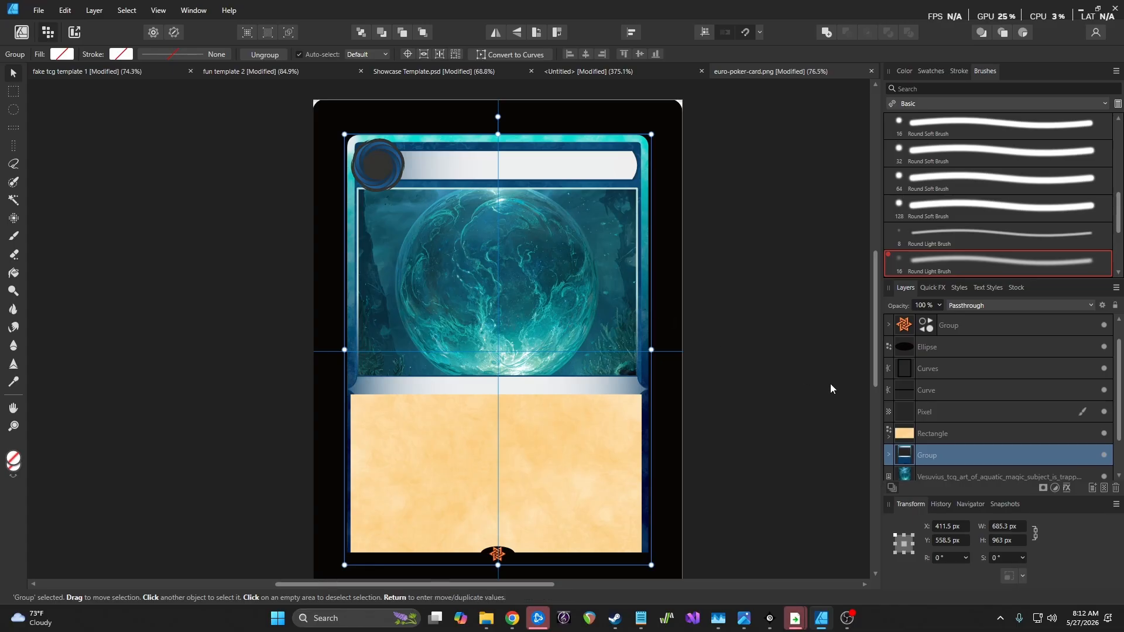
Add a Recolor adjustment to the frame group, try hue and saturation changes, then reset it
click(1055, 488)
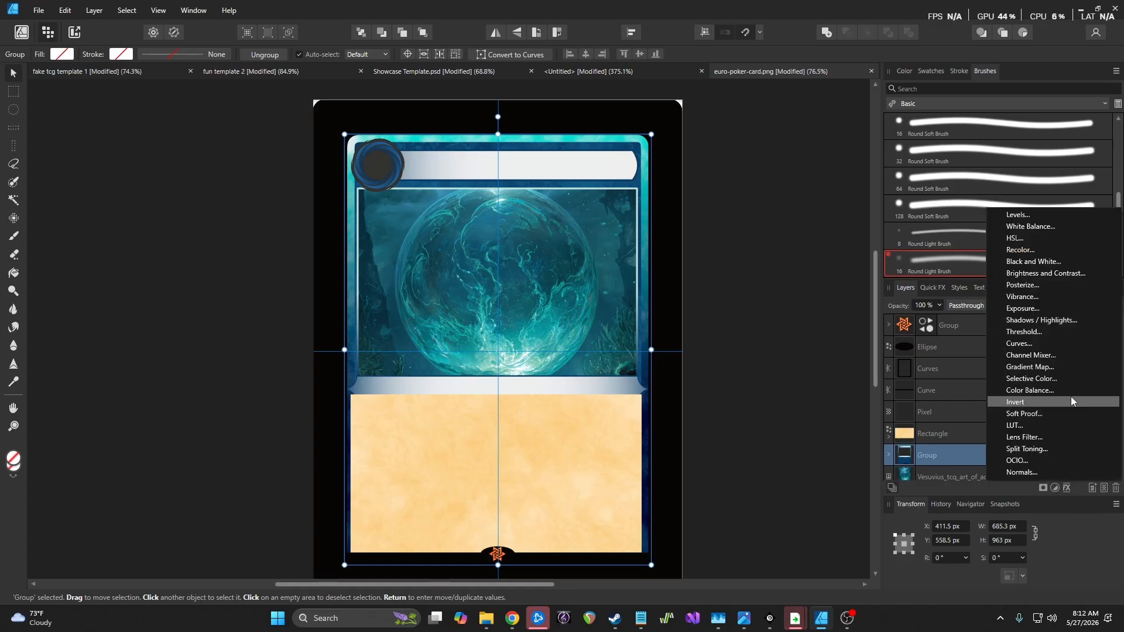
click(1048, 250)
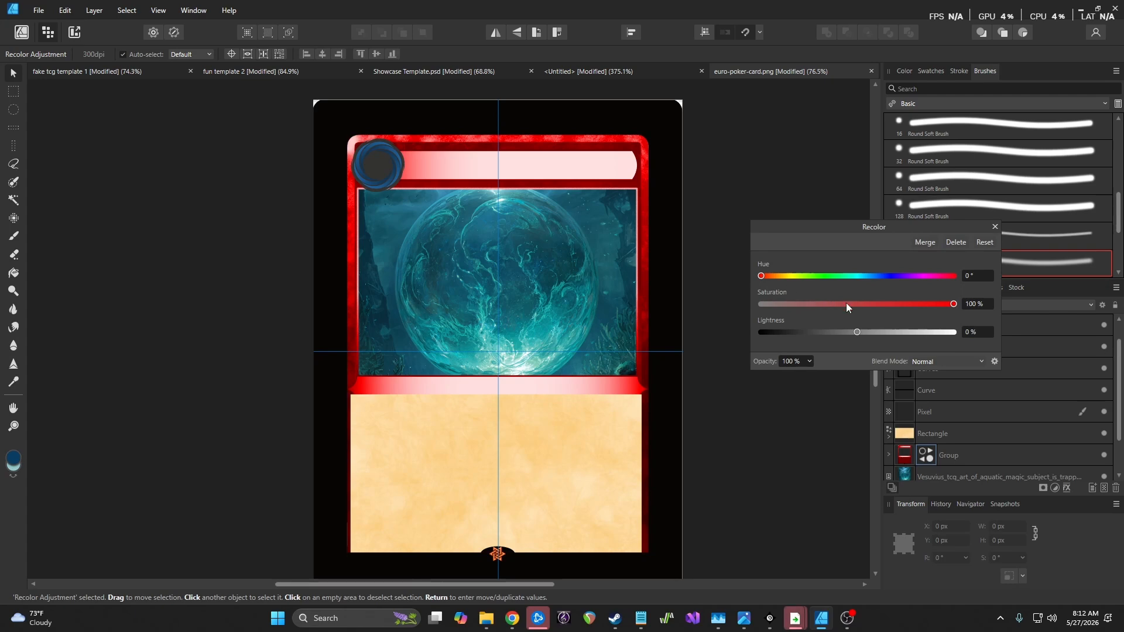
drag(957, 304, 850, 332)
click(985, 242)
drag(761, 277, 820, 276)
drag(953, 305, 826, 304)
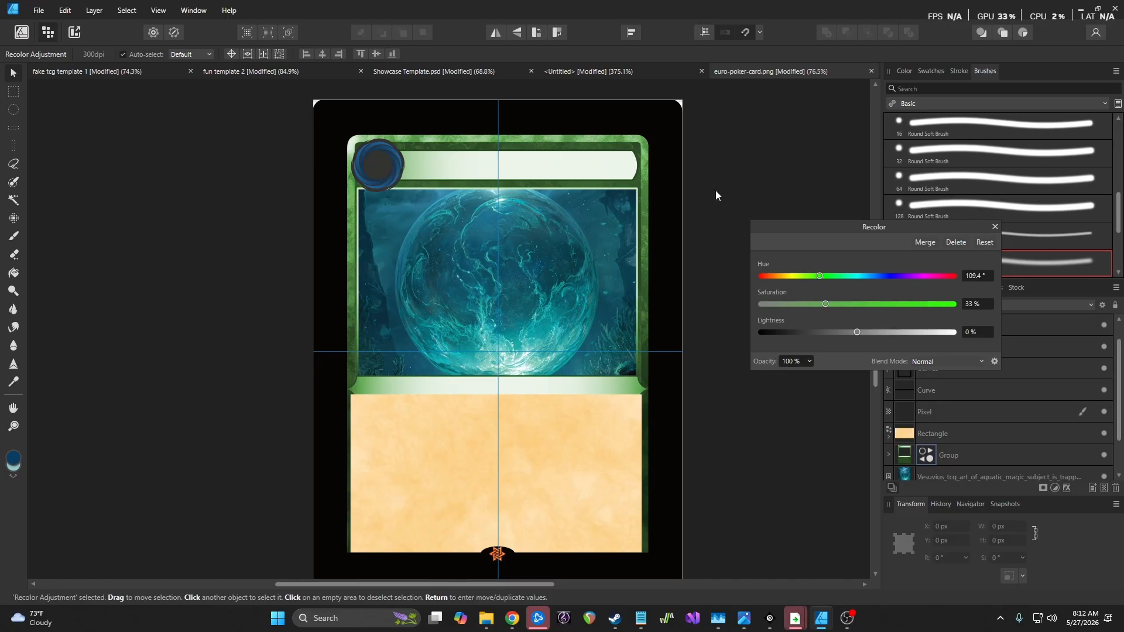
click(983, 241)
click(994, 226)
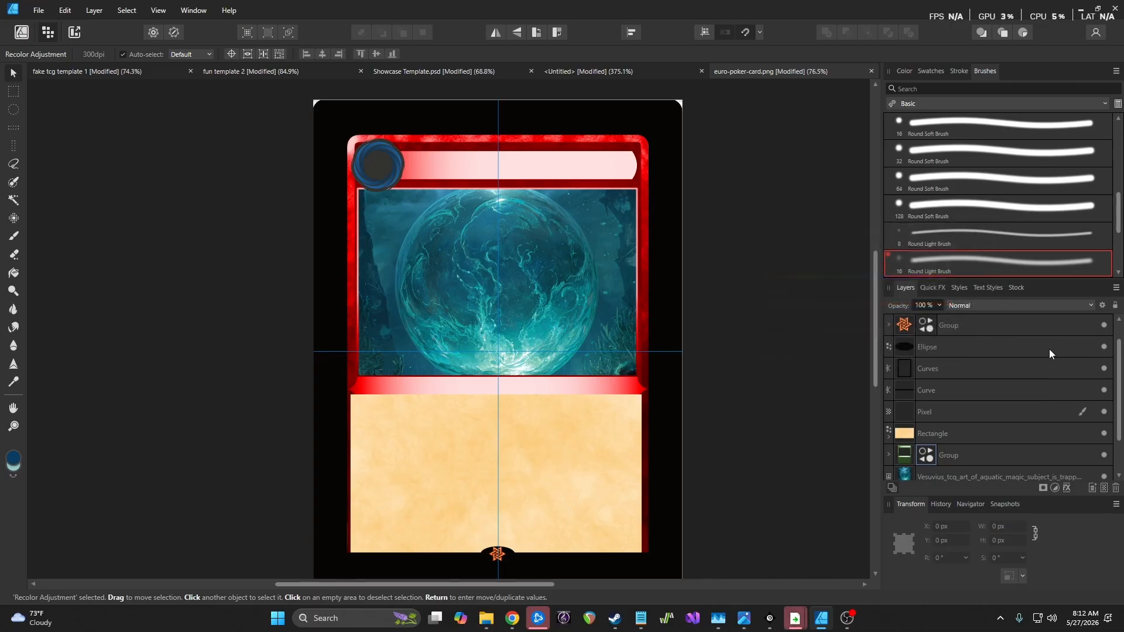
Hide the Recolor adjustment inside the frame group so the frame returns to blue
click(1105, 456)
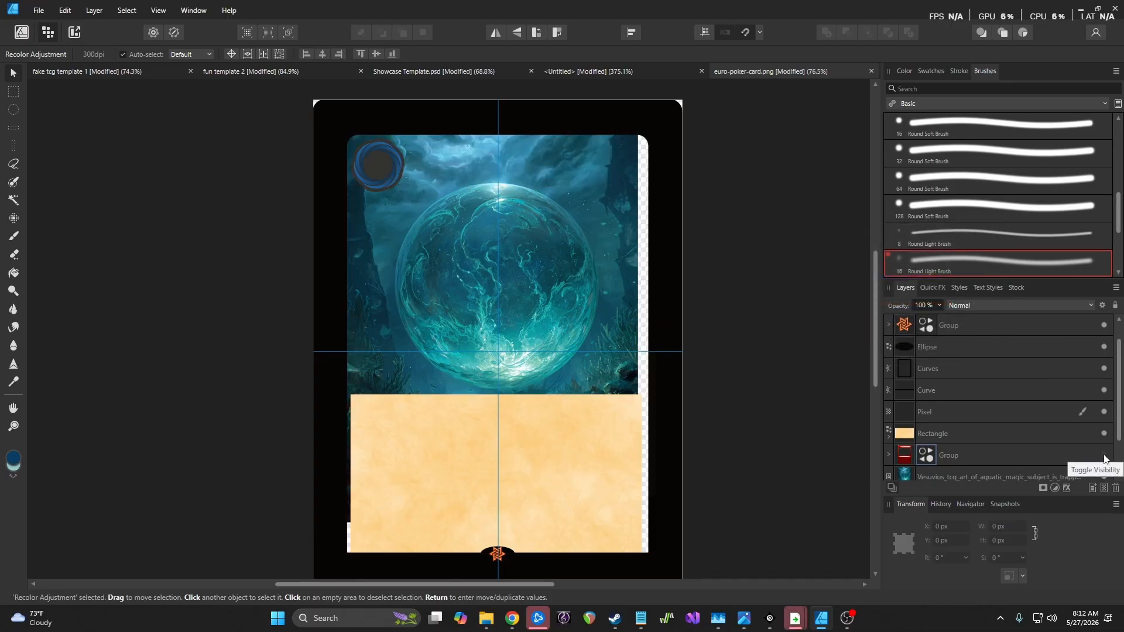
click(1104, 456)
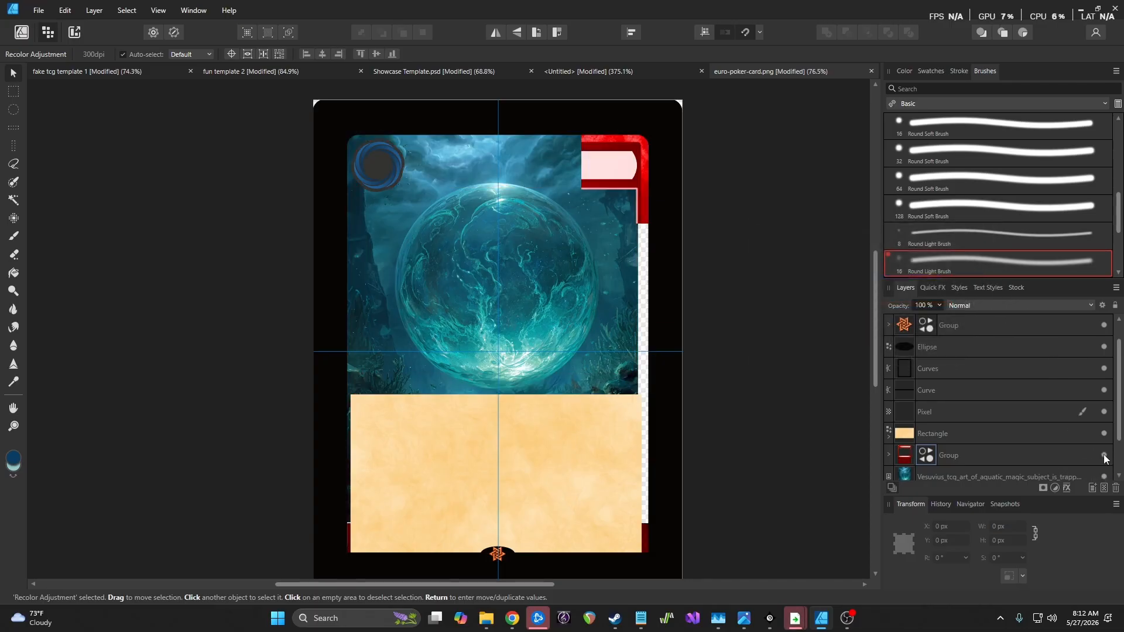
click(888, 455)
scroll(943, 431, down, 3)
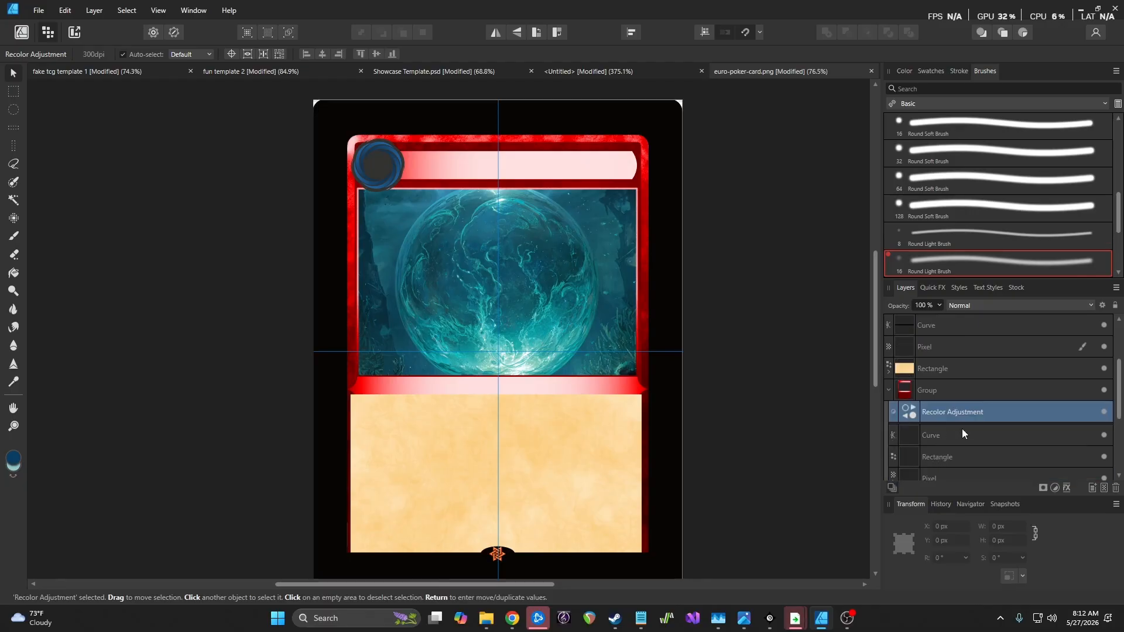
click(1105, 413)
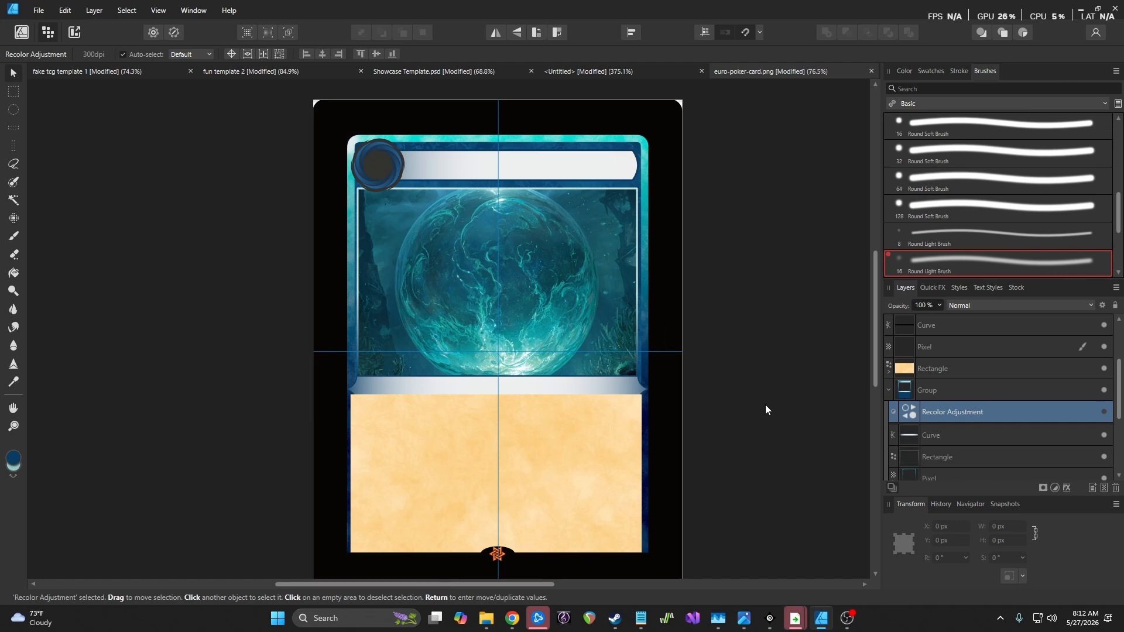
click(890, 390)
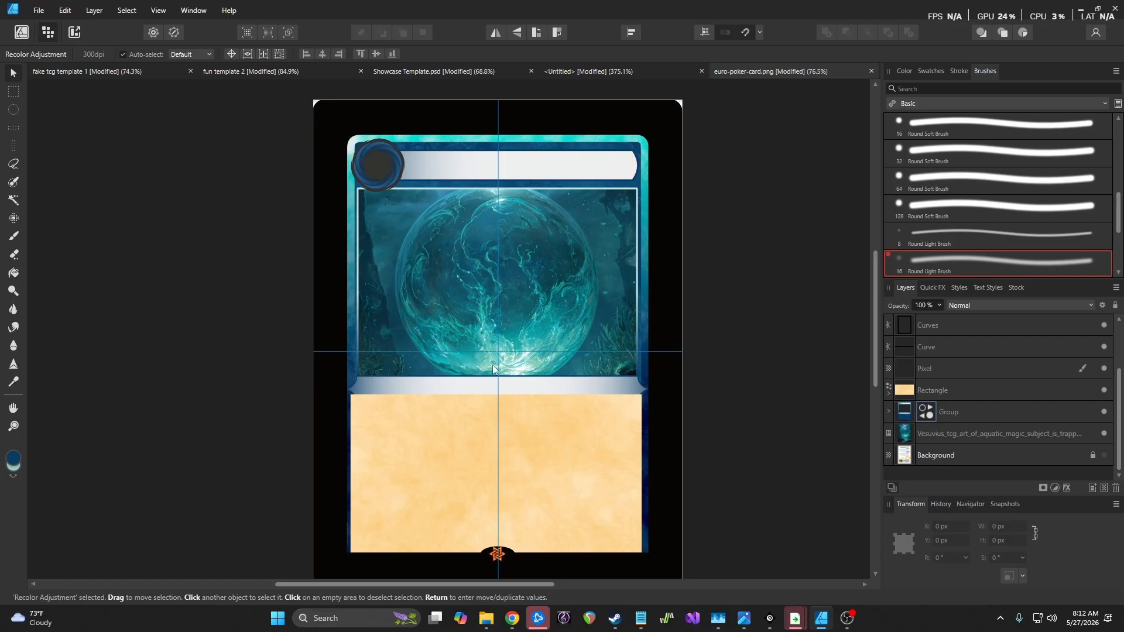
Toggle the bottom Curve and Pixel layers' visibility to inspect what lies beneath
scroll(542, 427, down, 3)
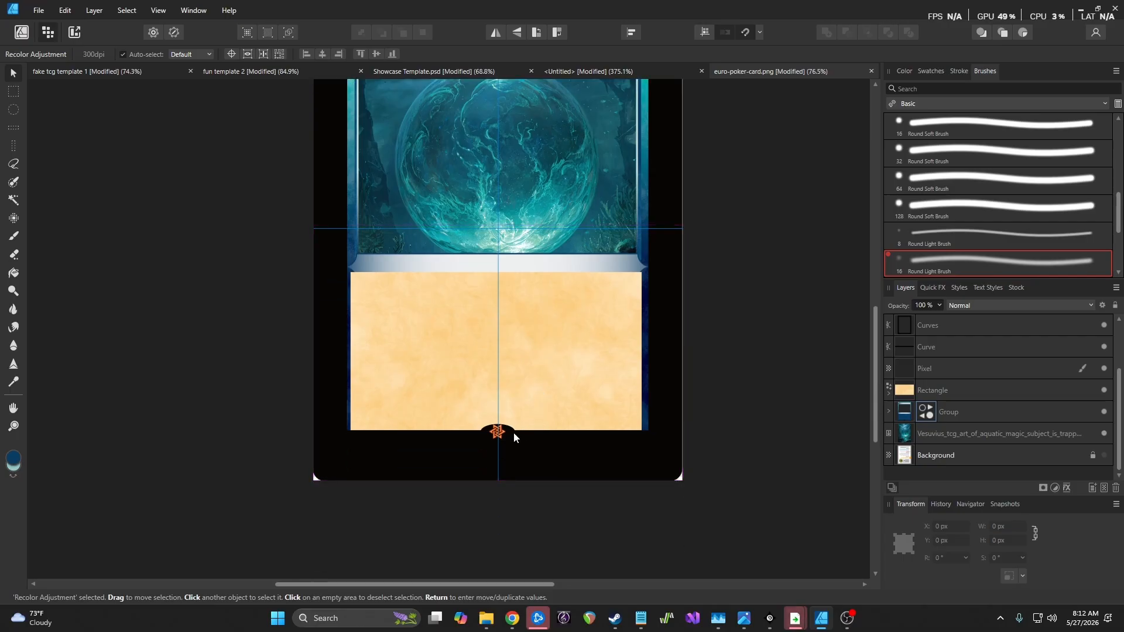
scroll(506, 435, up, 5)
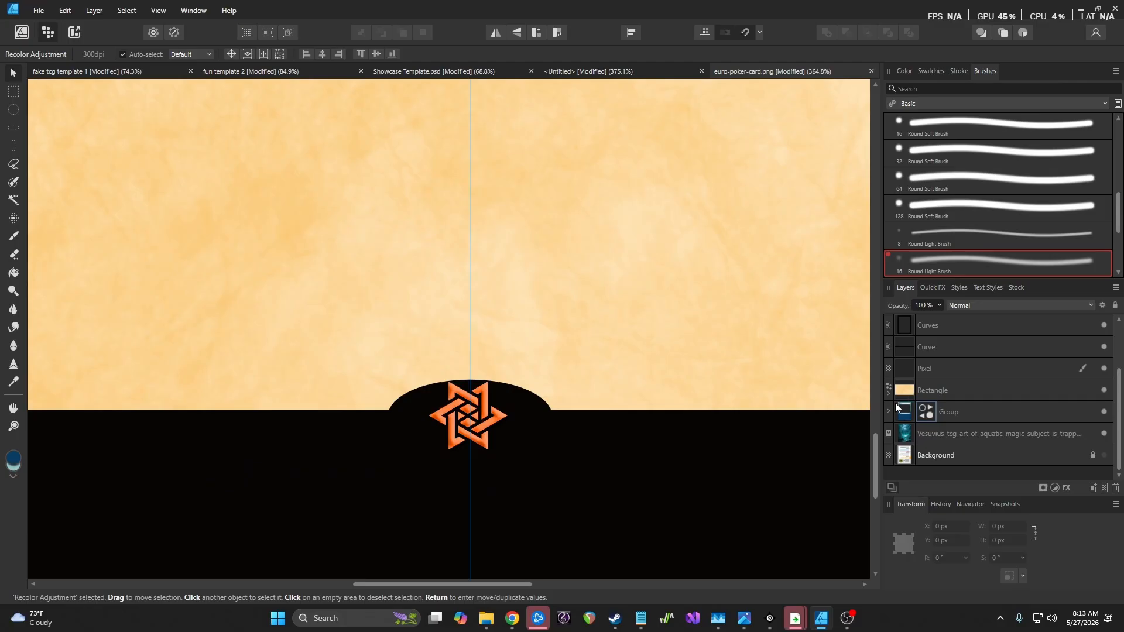
click(957, 346)
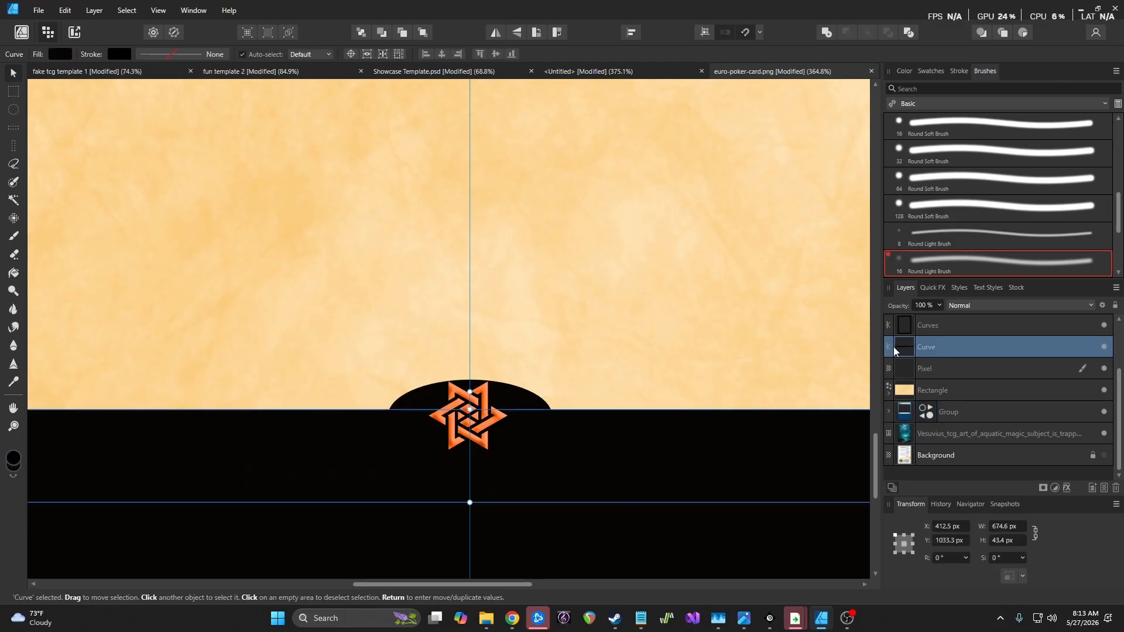
click(1105, 347)
click(1105, 347)
click(1104, 347)
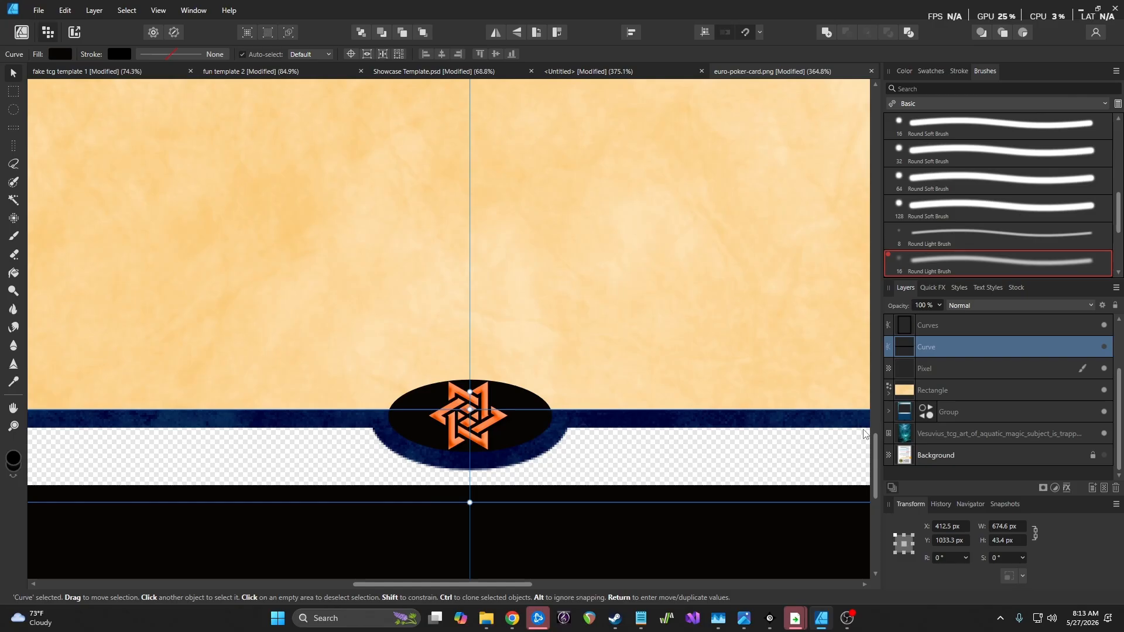
click(889, 413)
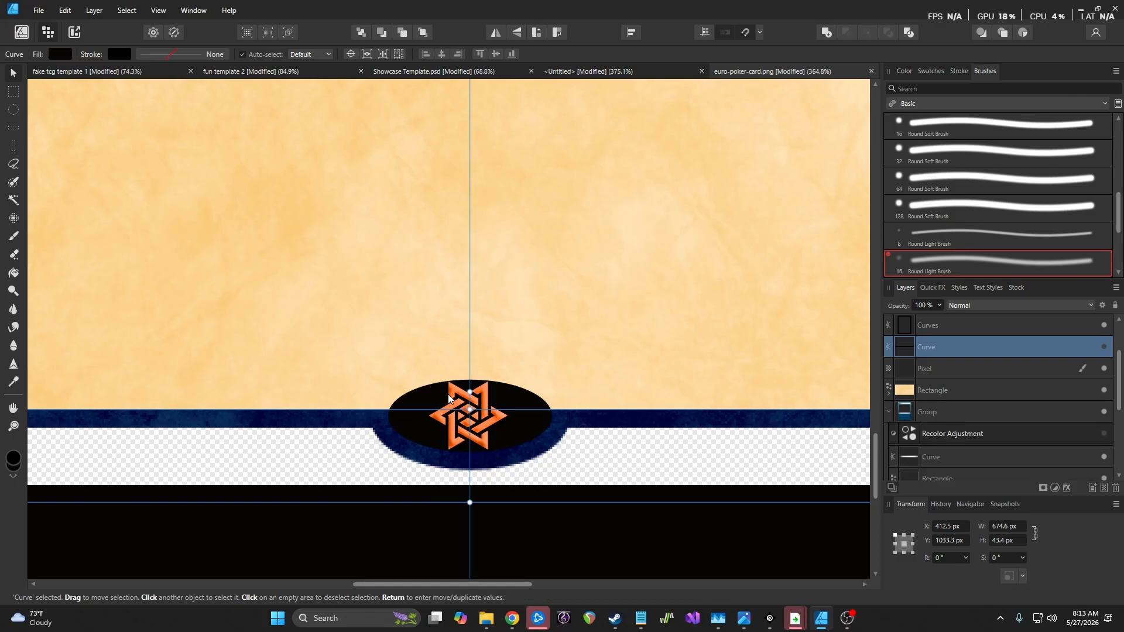
scroll(442, 369, down, 2)
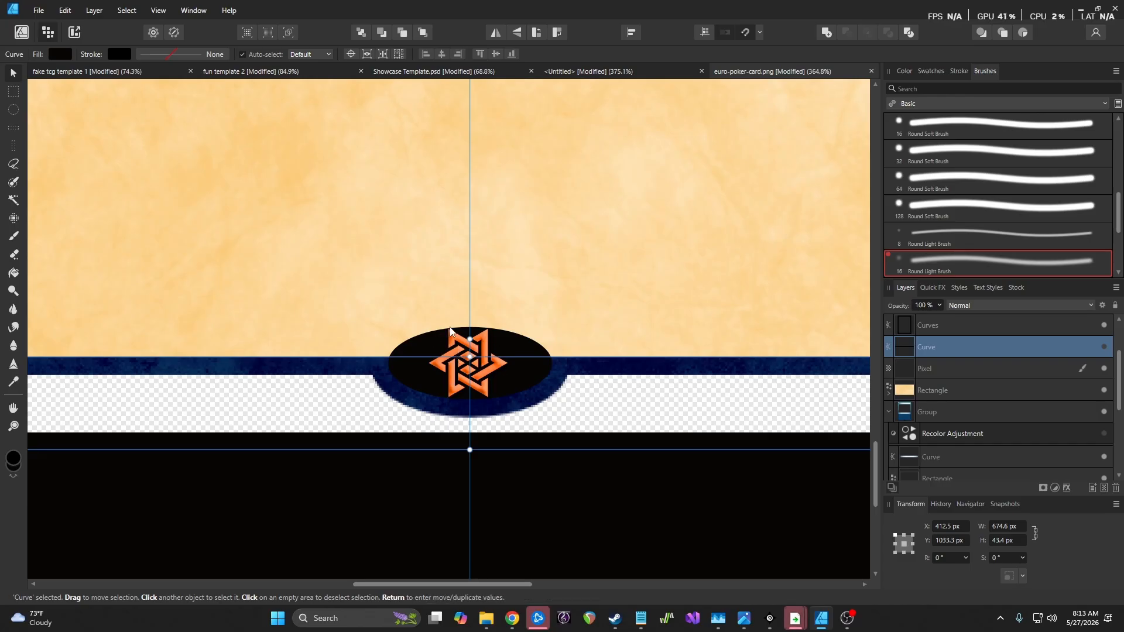
click(1105, 348)
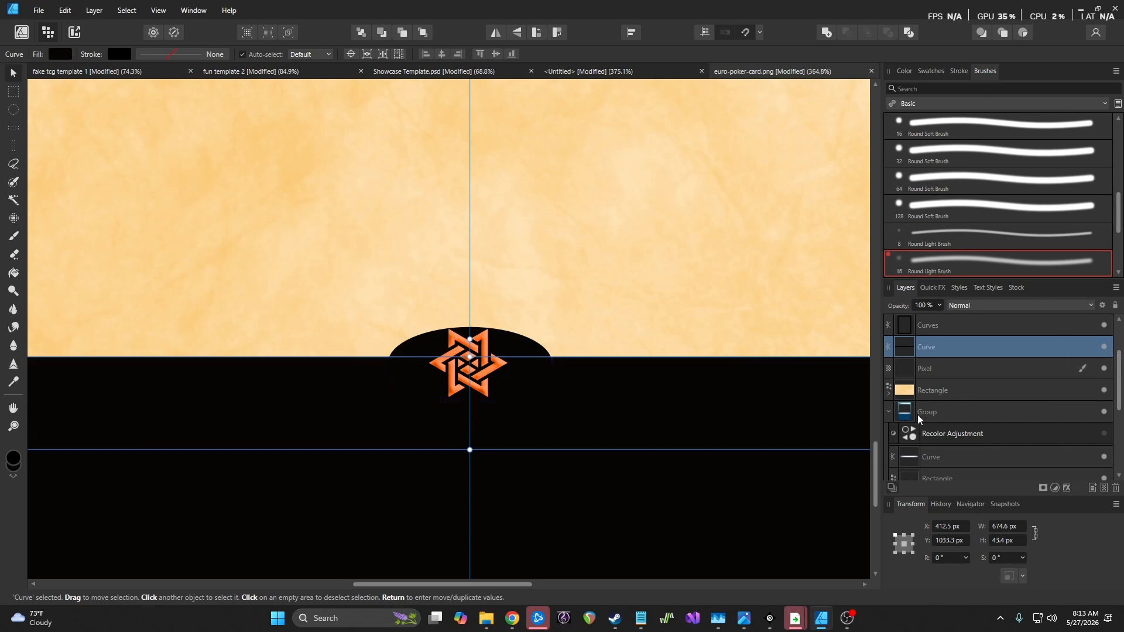
scroll(931, 414, down, 4)
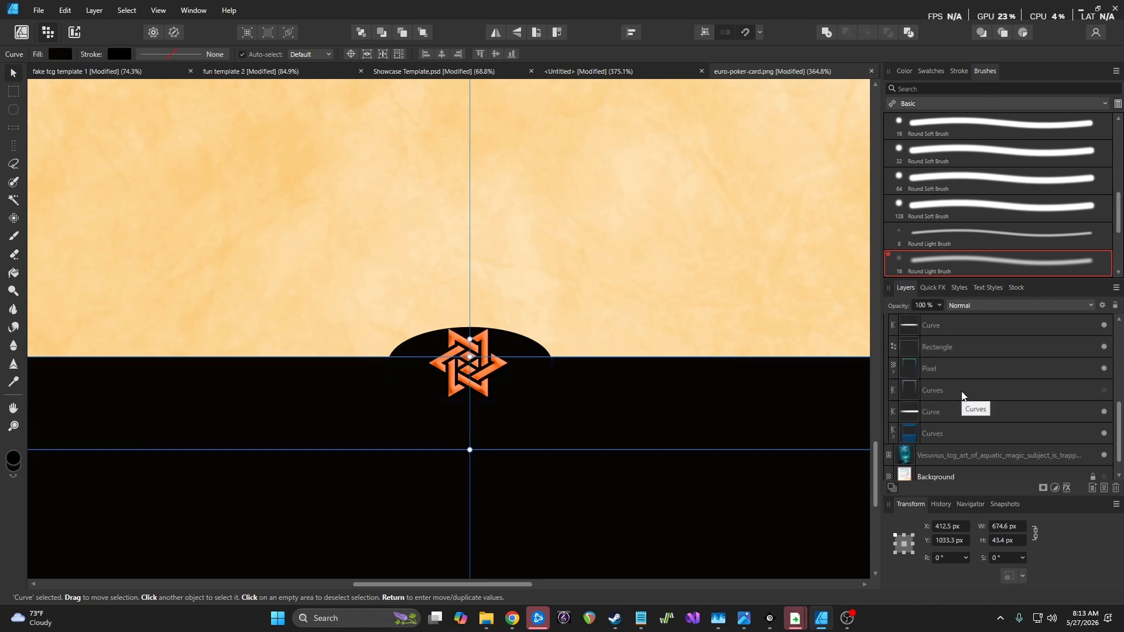
click(1104, 368)
scroll(1103, 351, up, 5)
Check the star emblem, Curves and Curve layers by toggling each, then select the Pixel layer
click(1104, 349)
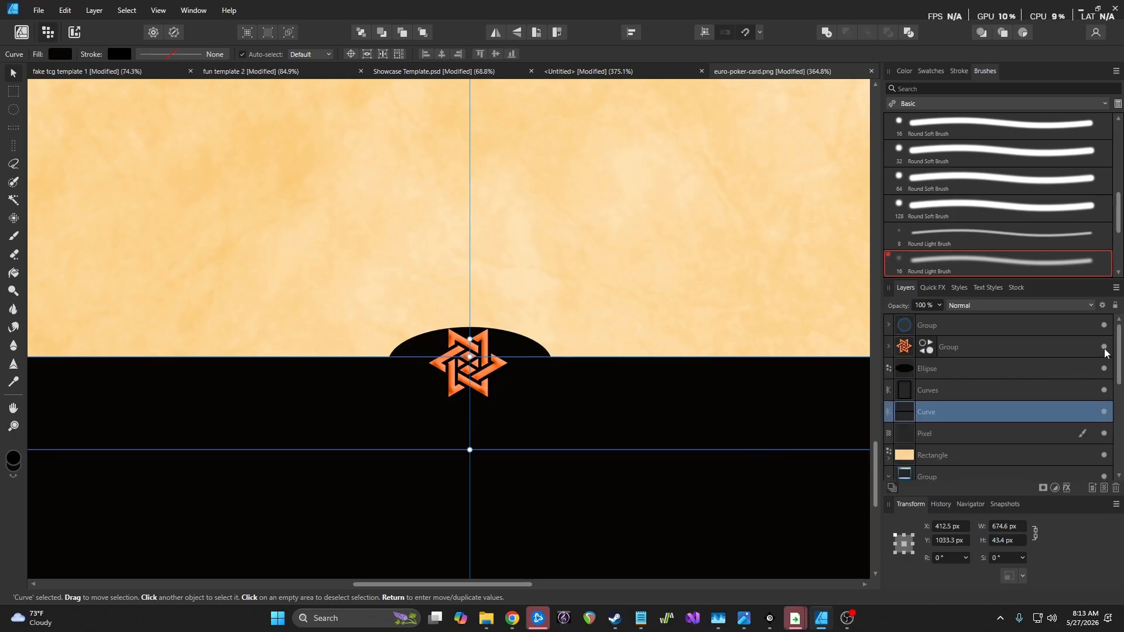
click(1105, 350)
click(1104, 390)
click(1104, 390)
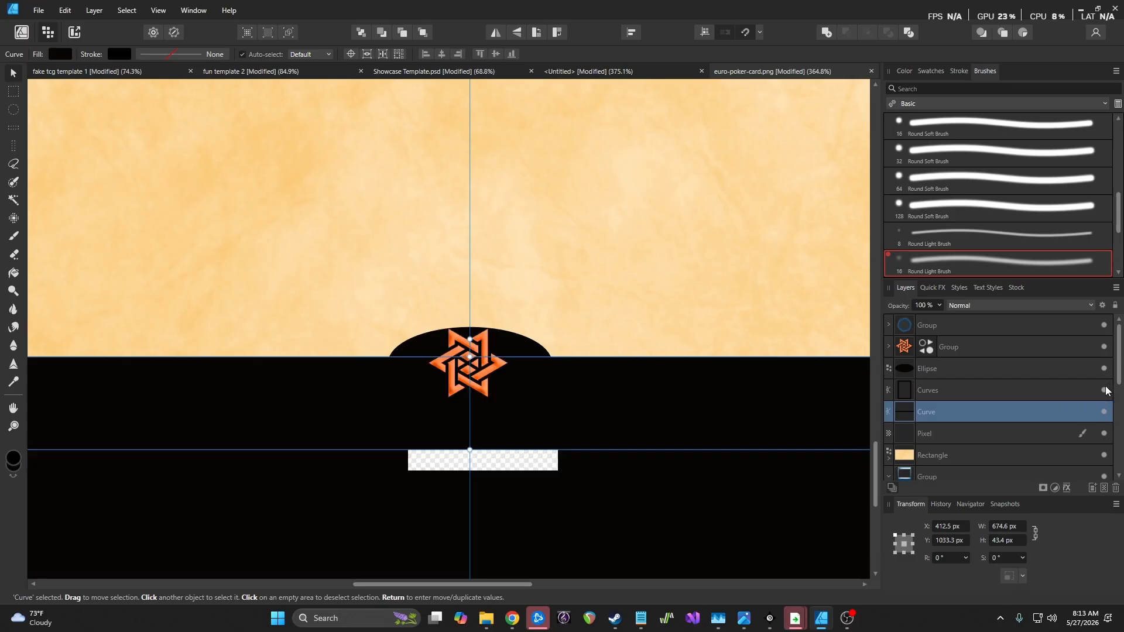
click(1104, 412)
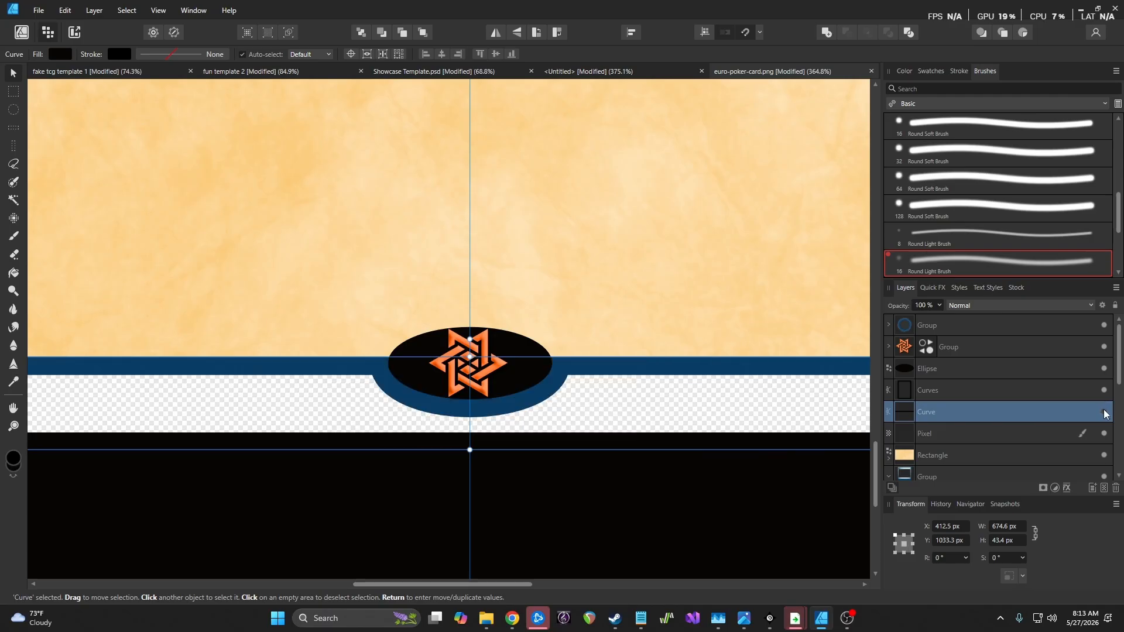
click(1104, 412)
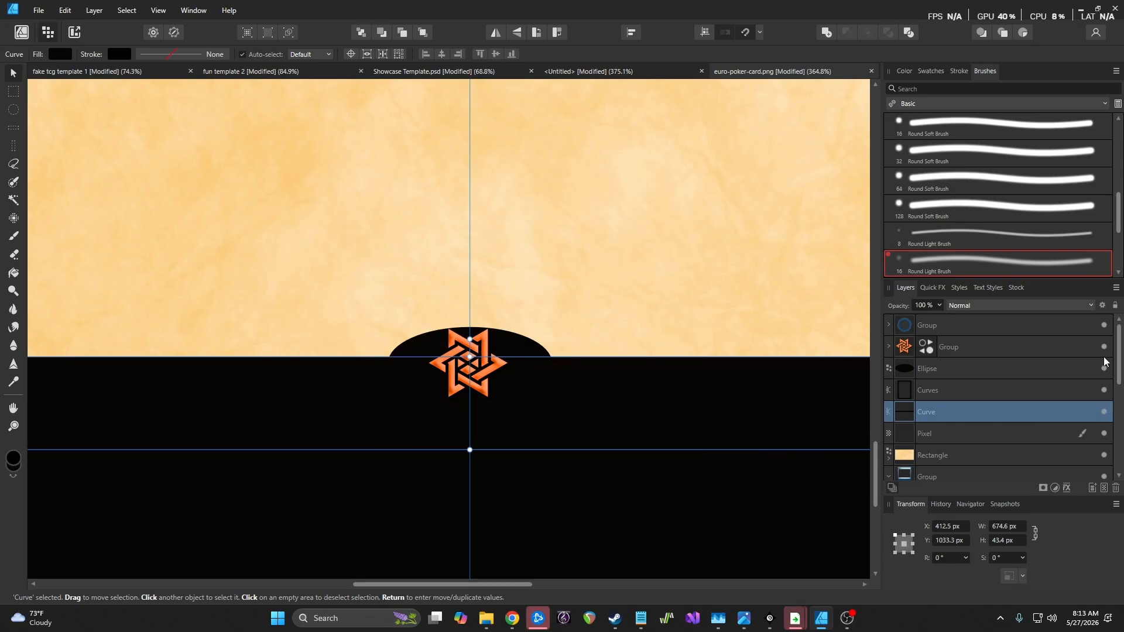
scroll(1067, 441, down, 2)
scroll(1067, 440, down, 2)
click(1103, 438)
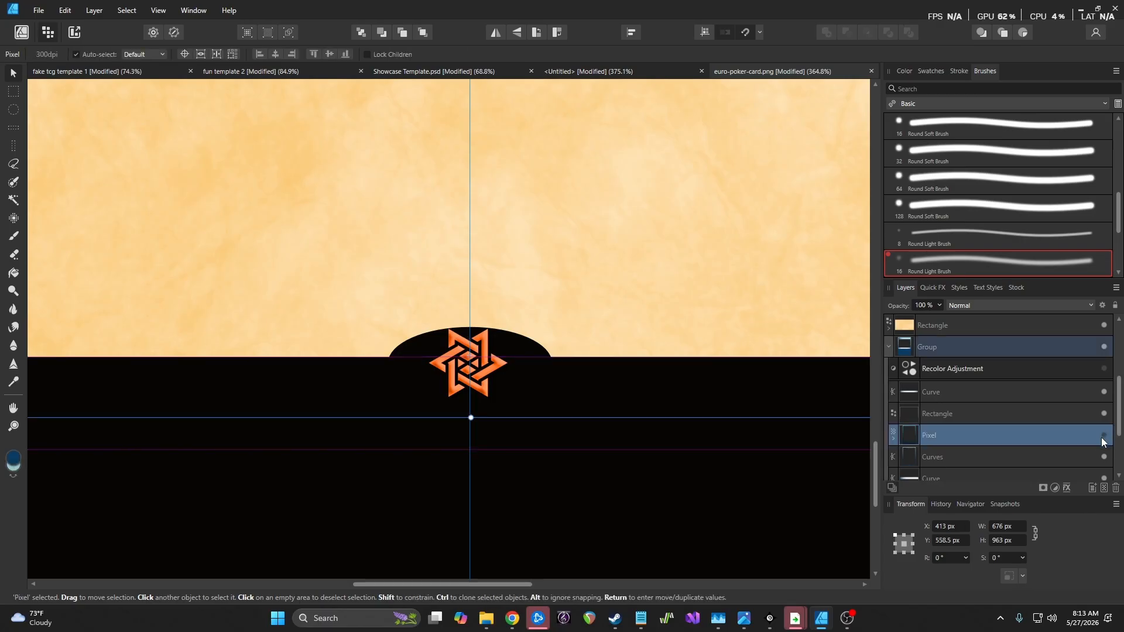
scroll(1071, 436, down, 2)
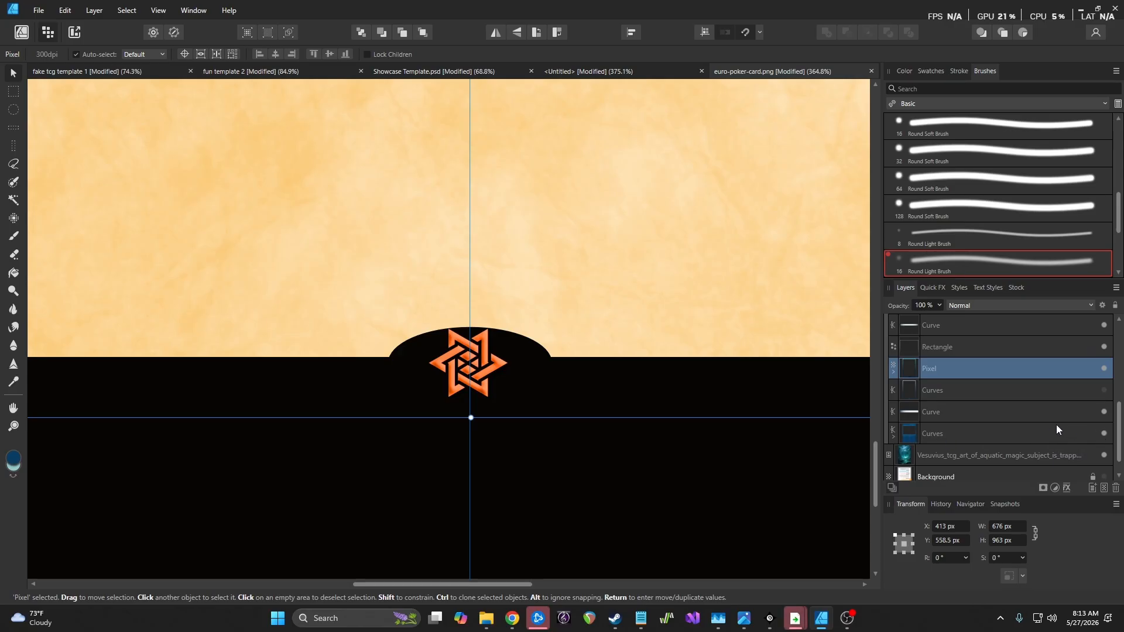
scroll(1056, 424, up, 2)
scroll(1056, 428, up, 1)
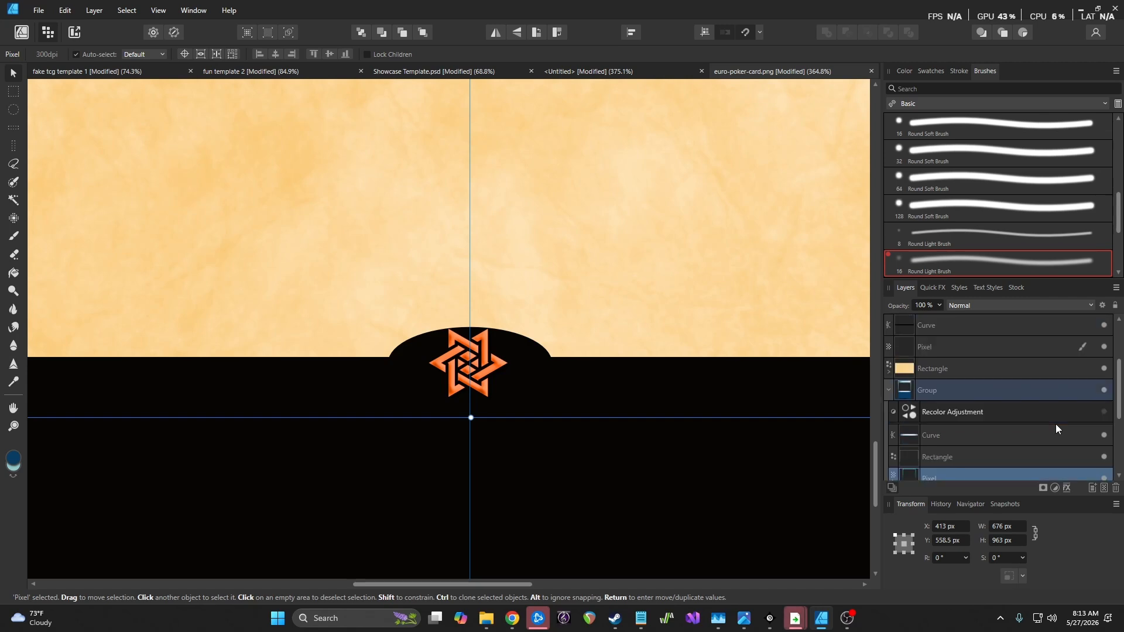
Restack the Curve layer directly beneath the star emblem group, above the Ellipse
click(953, 325)
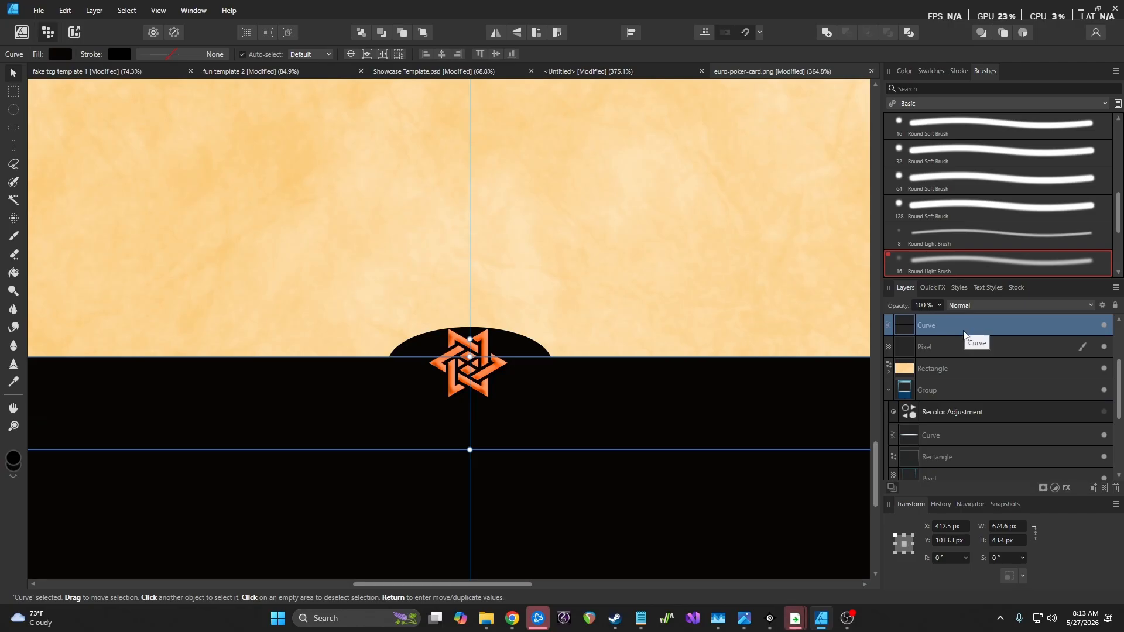
scroll(972, 351, up, 3)
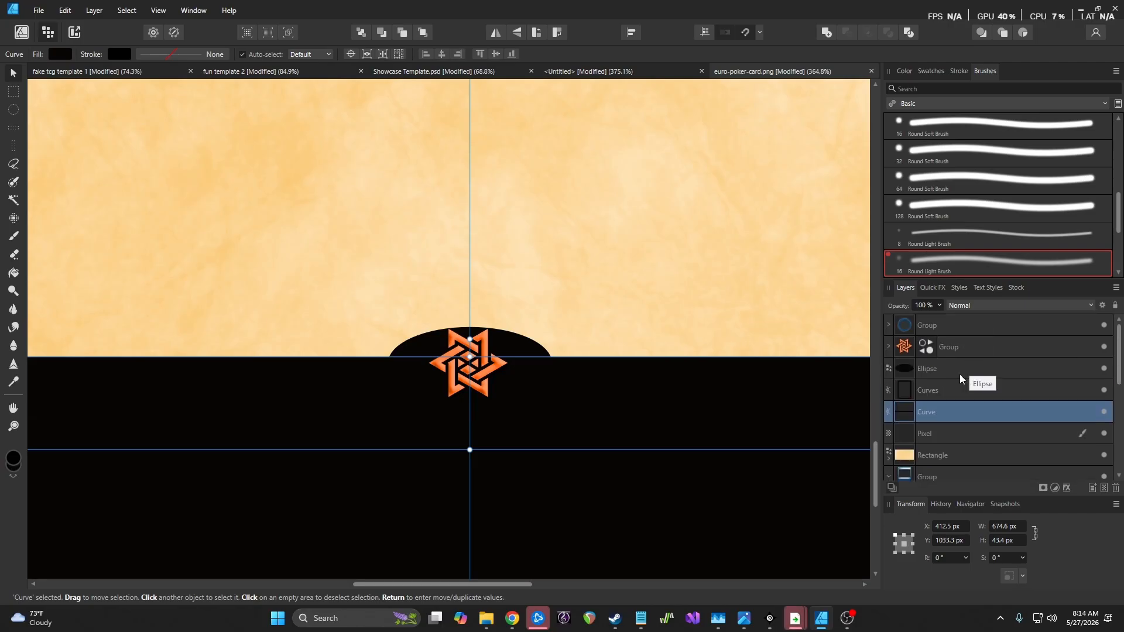
scroll(954, 404, down, 3)
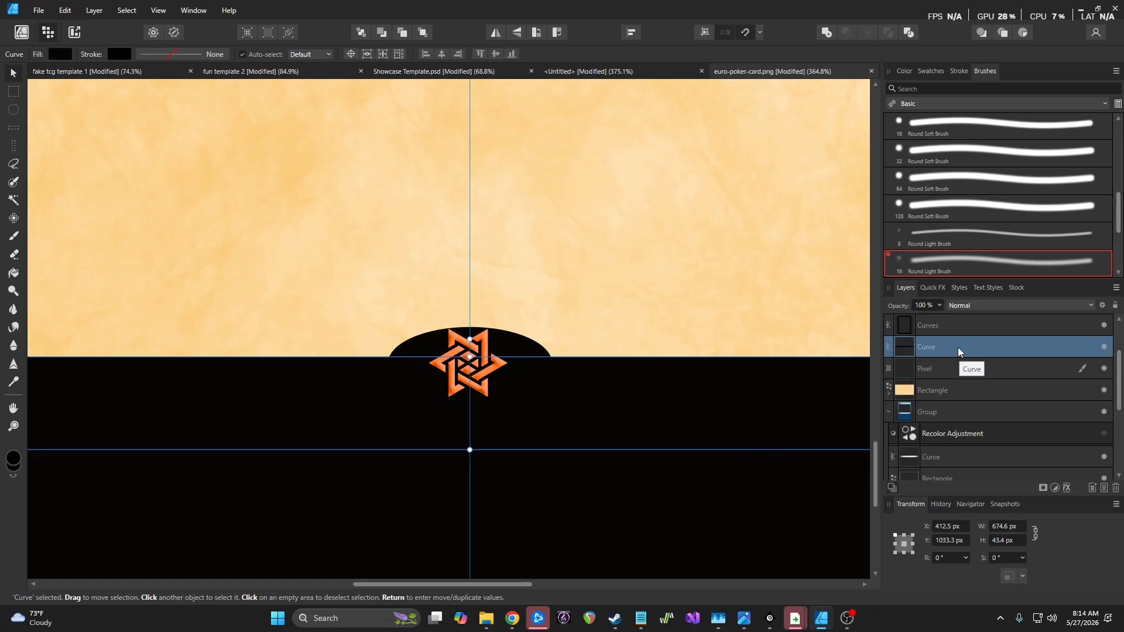
drag(958, 347, 970, 326)
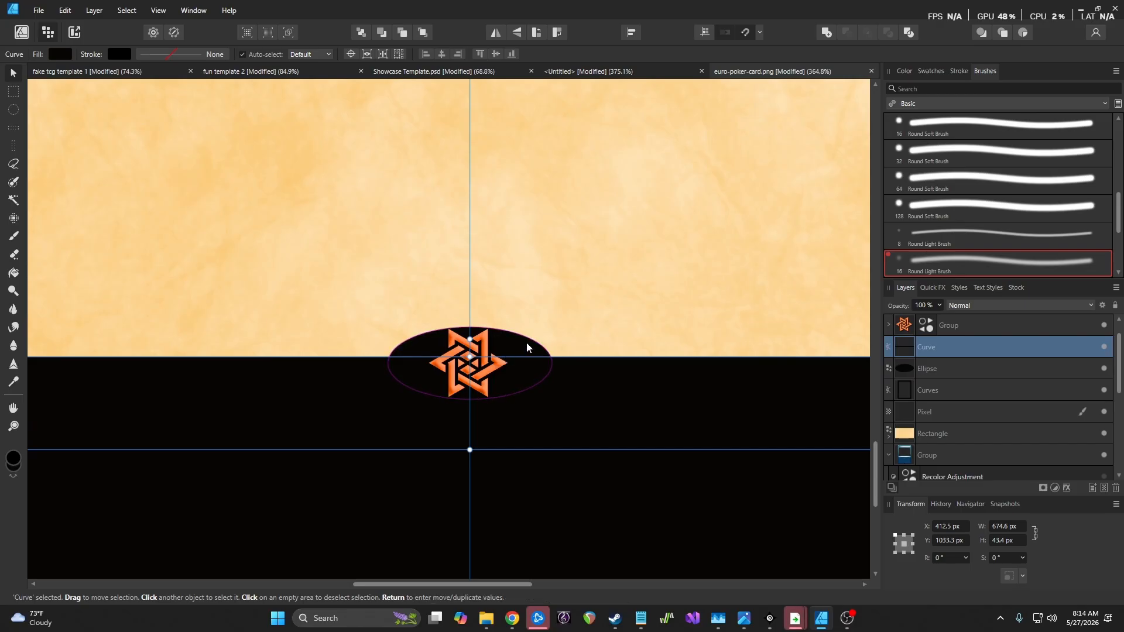
Give the black ellipse behind the star a dark blue 0.9 pt outline
click(527, 343)
click(905, 71)
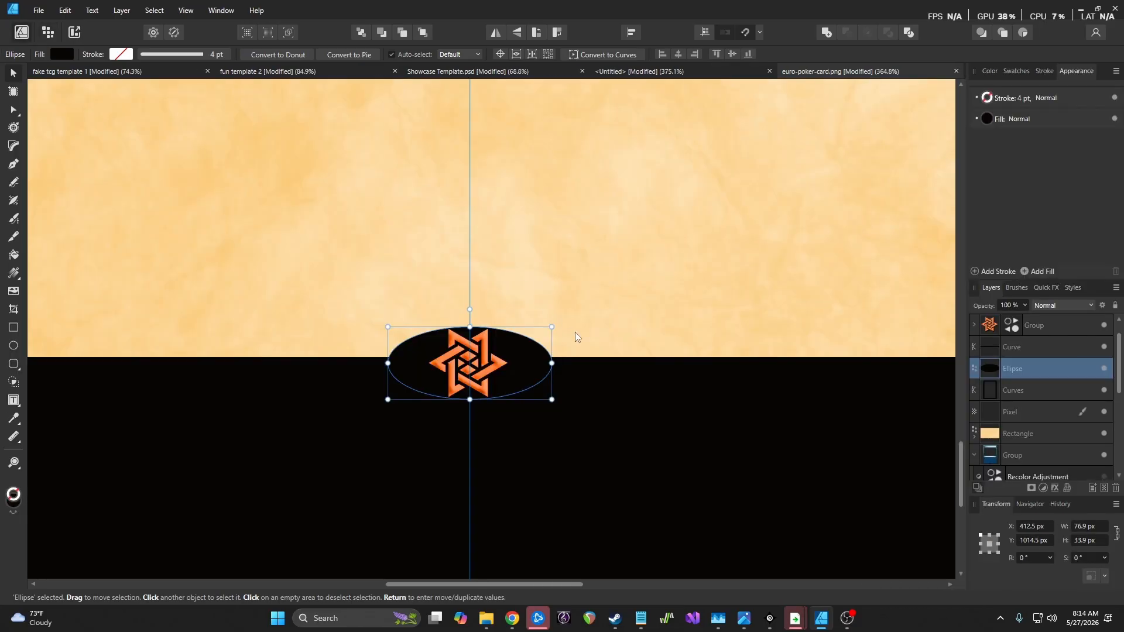
click(1007, 99)
click(989, 98)
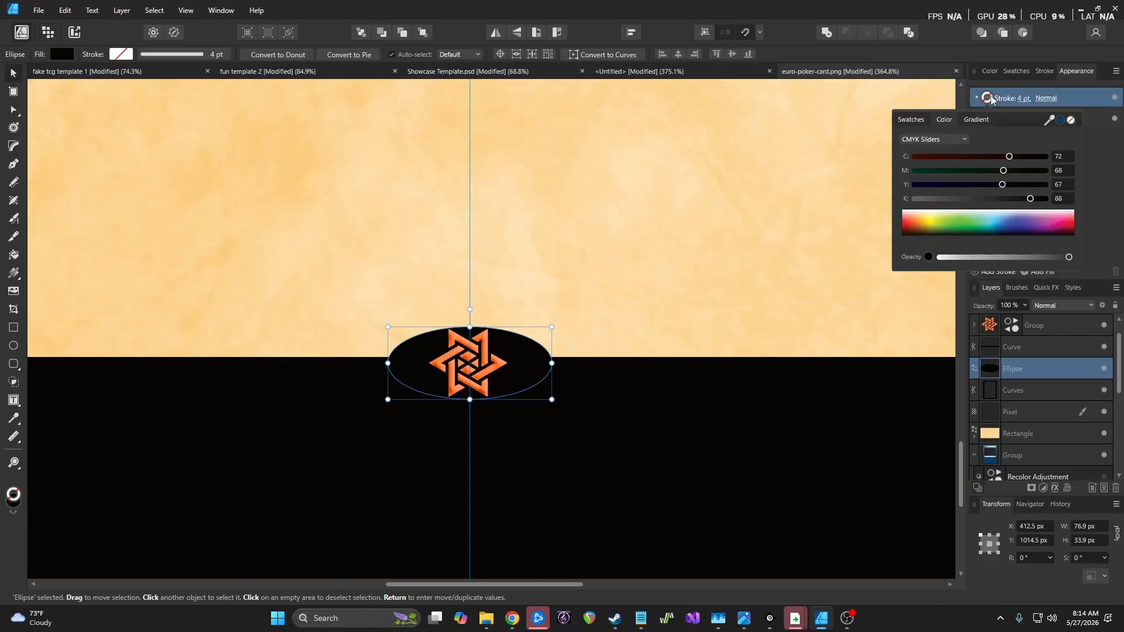
click(1060, 120)
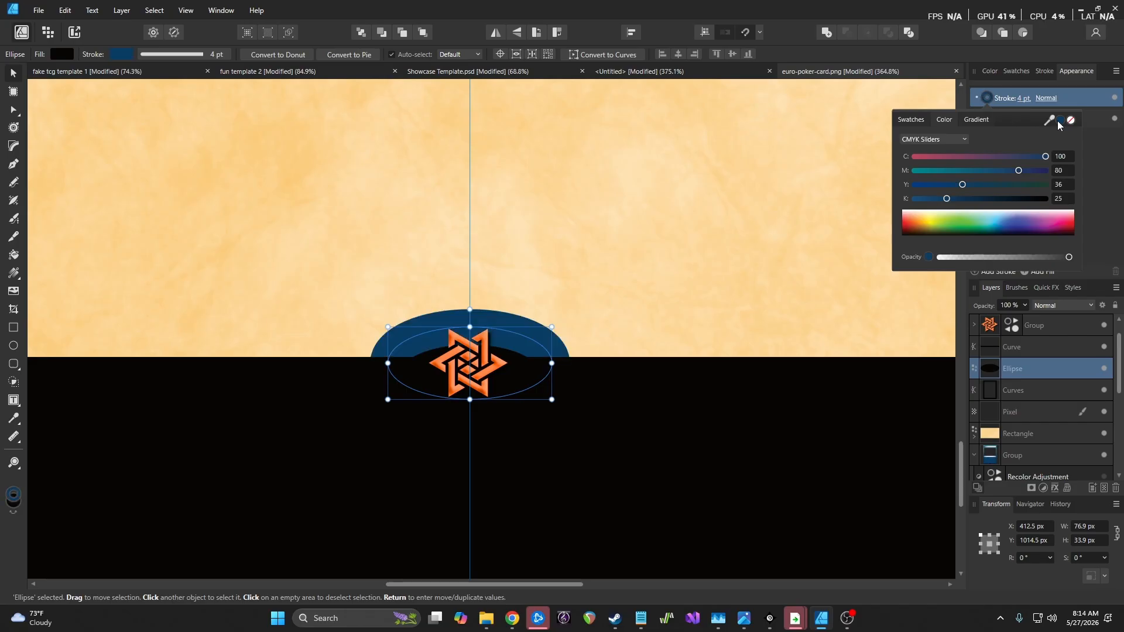
click(1024, 99)
drag(1004, 137, 999, 139)
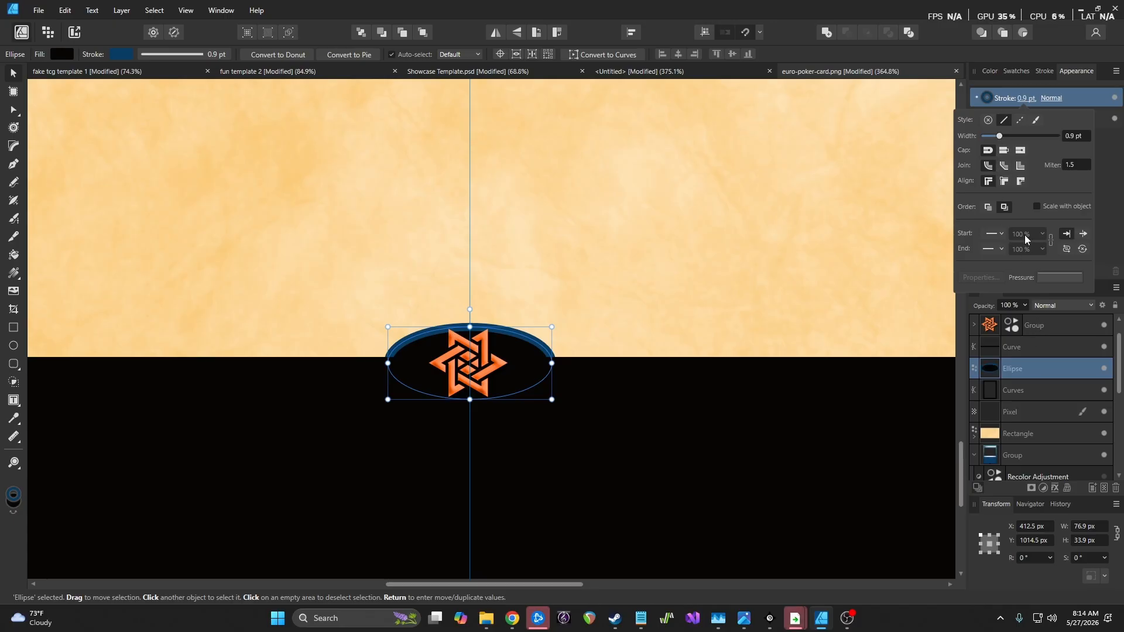
Toggle the parchment rectangle's visibility to compare the emblem area beneath it
scroll(758, 281, down, 3)
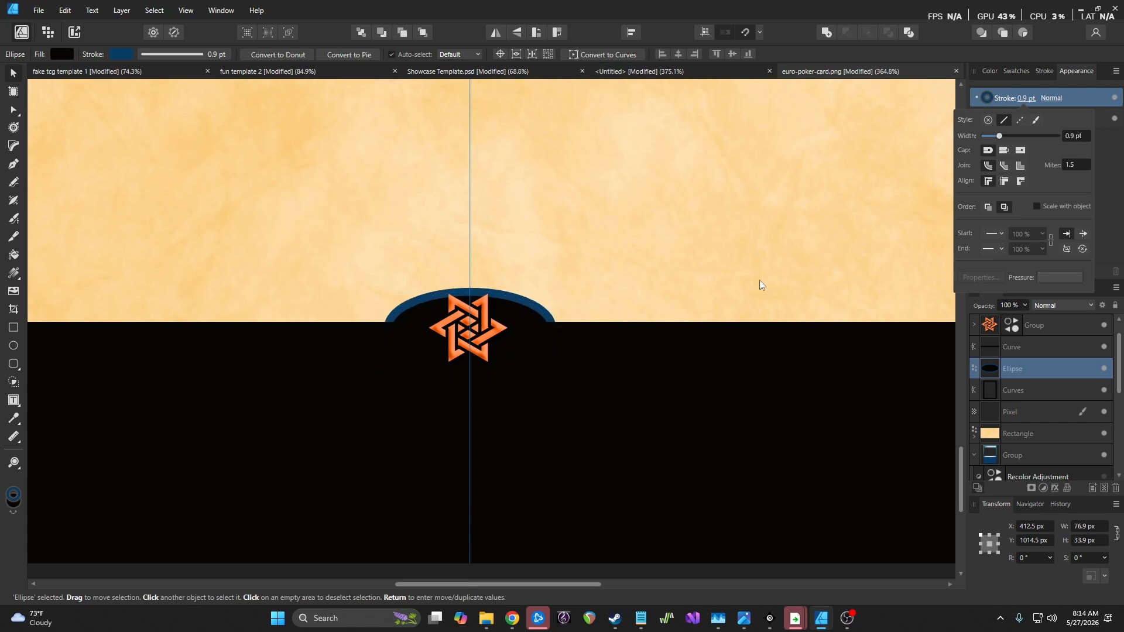
scroll(758, 279, down, 2)
scroll(755, 277, down, 5)
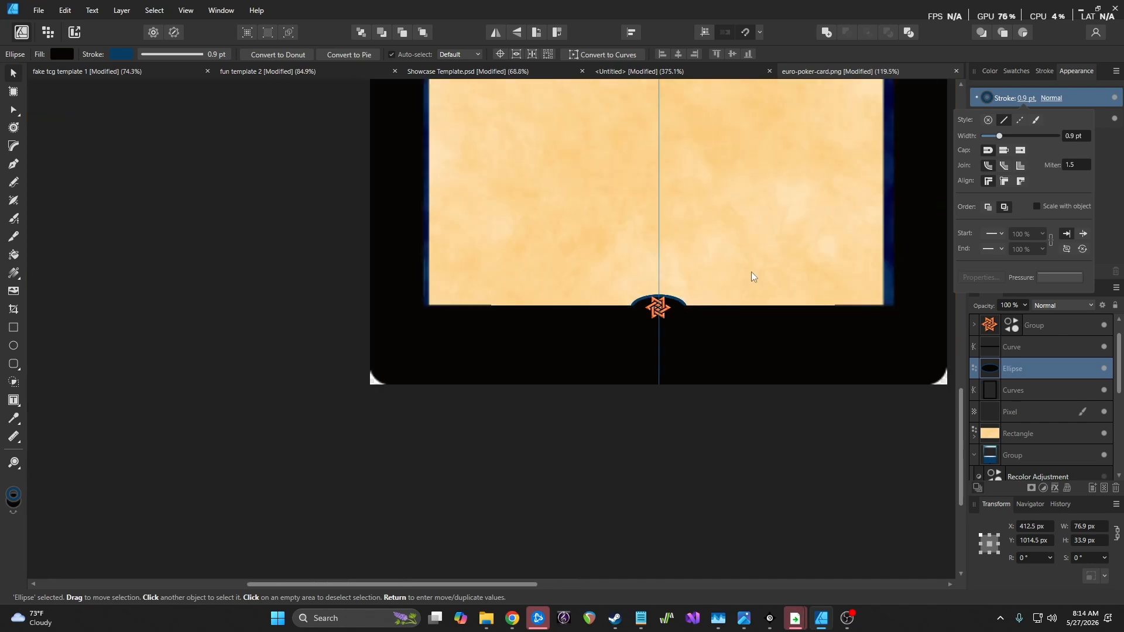
scroll(755, 287, up, 3)
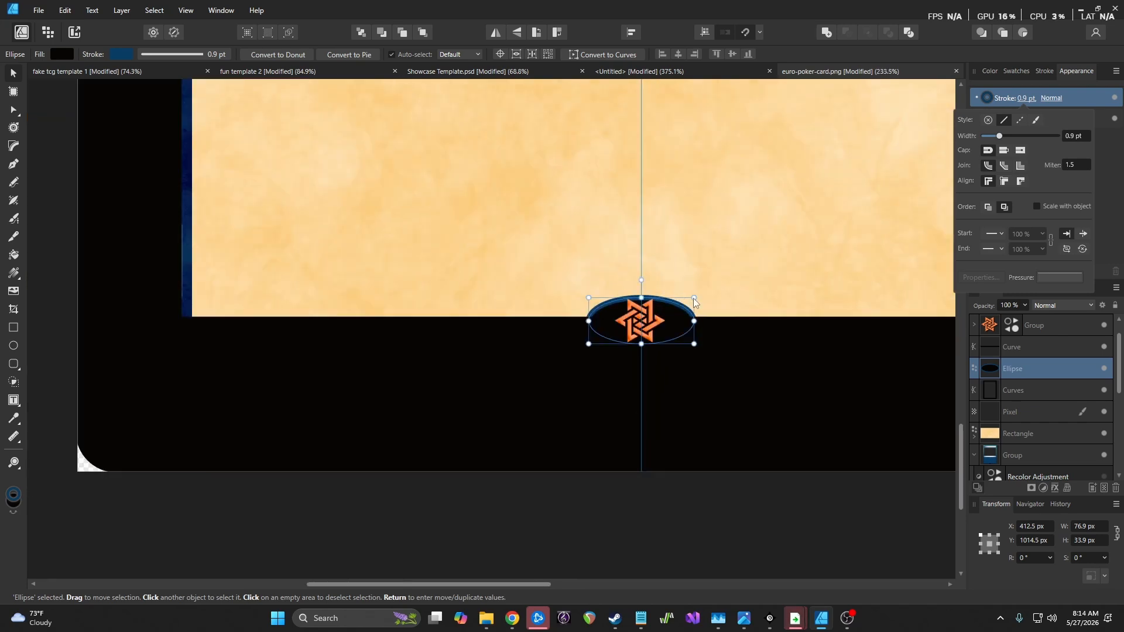
scroll(759, 313, down, 3)
scroll(792, 324, up, 1)
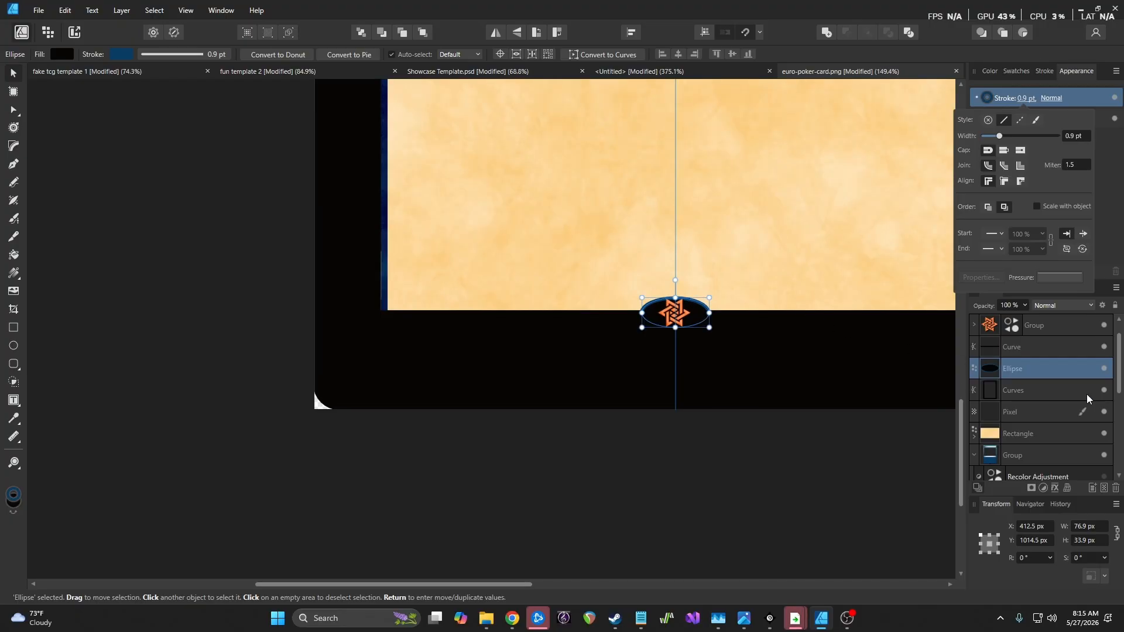
click(1103, 434)
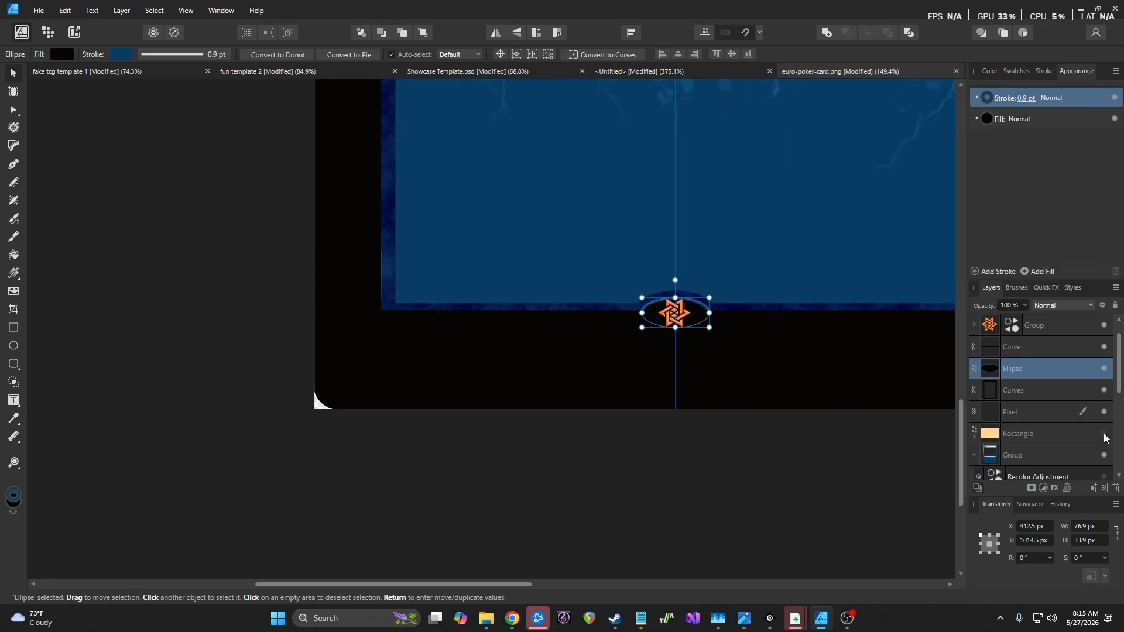
click(1103, 434)
click(1104, 434)
click(1104, 435)
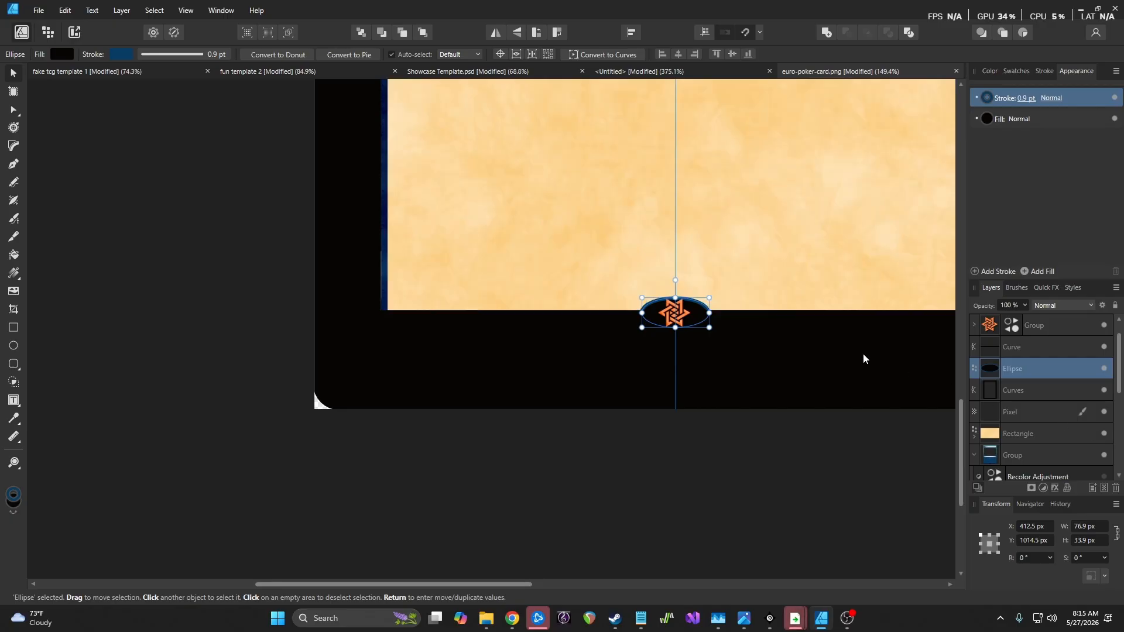
Undo the ellipse outline and raise the parchment rectangle's bottom edge
key(ctrl+z)
key(ctrl+z)
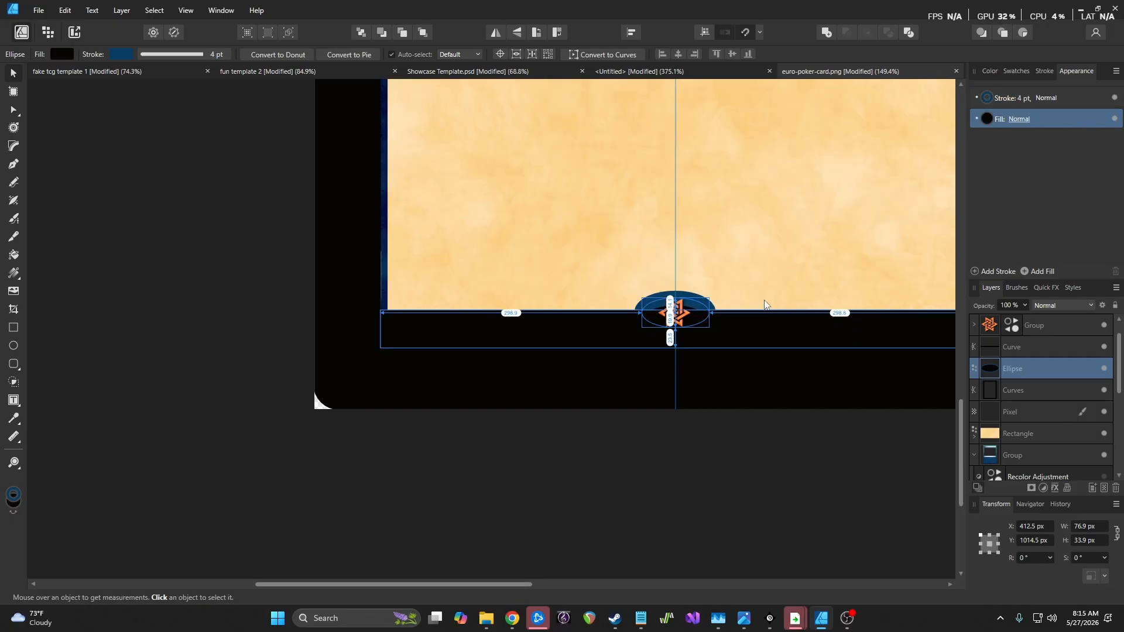
click(1034, 431)
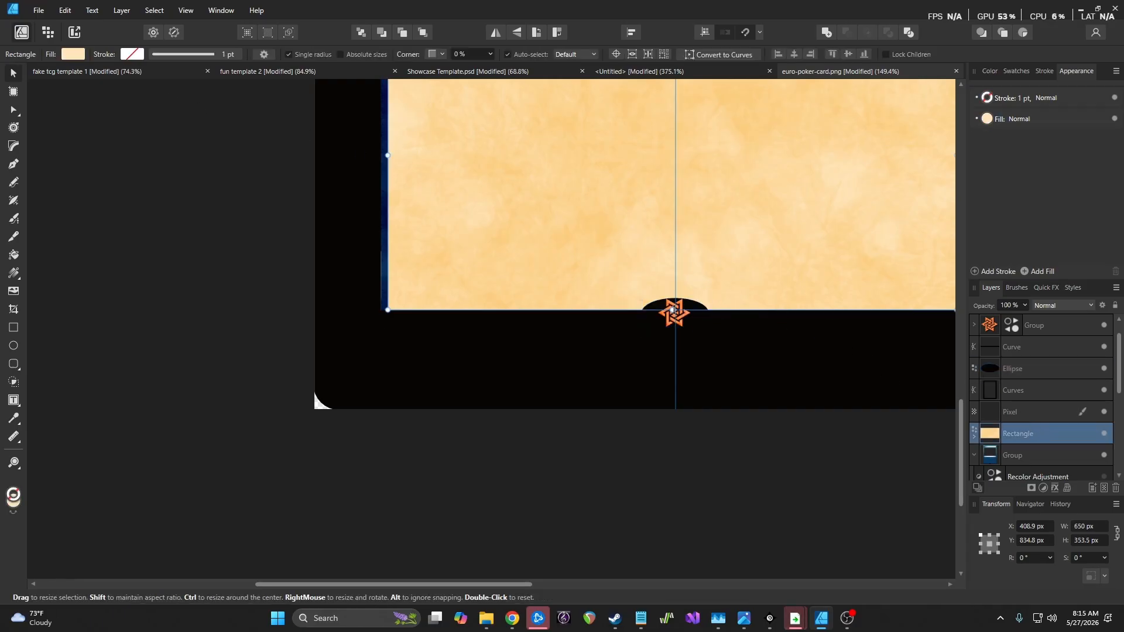
click(1104, 434)
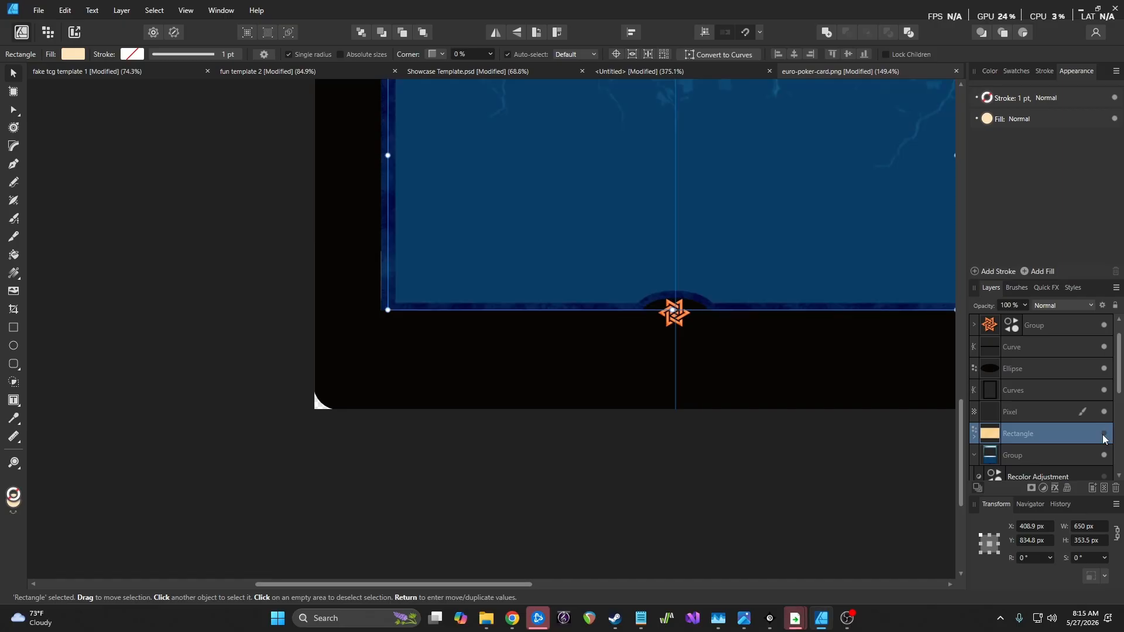
click(1104, 437)
mouse_move(675, 311)
mouse_down()
mouse_move(675, 291)
mouse_move(673, 301)
mouse_up()
Move the parchment Rectangle lower in the layer stack
scroll(1034, 409, down, 3)
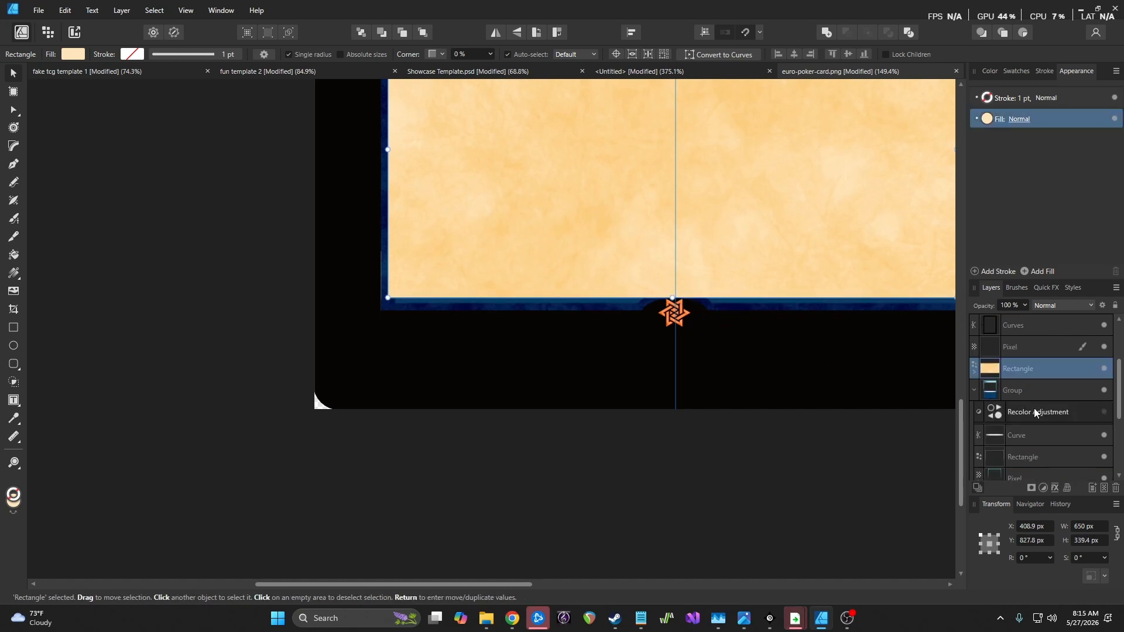
scroll(1034, 345, up, 2)
drag(1038, 367, 1046, 439)
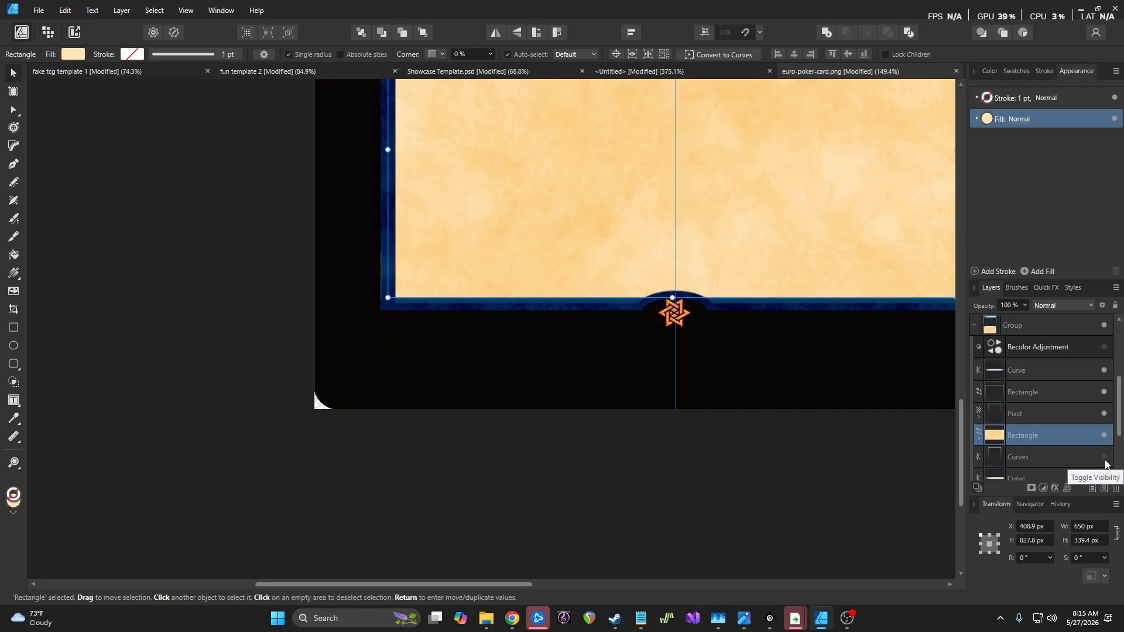
scroll(795, 338, down, 3)
scroll(795, 337, up, 5)
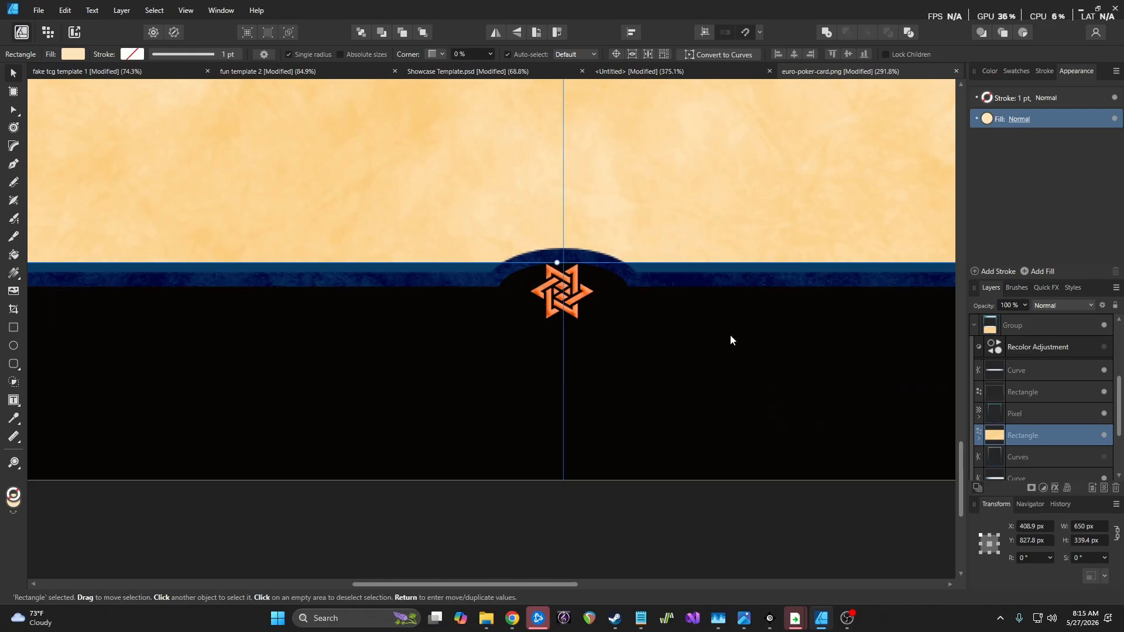
click(1054, 417)
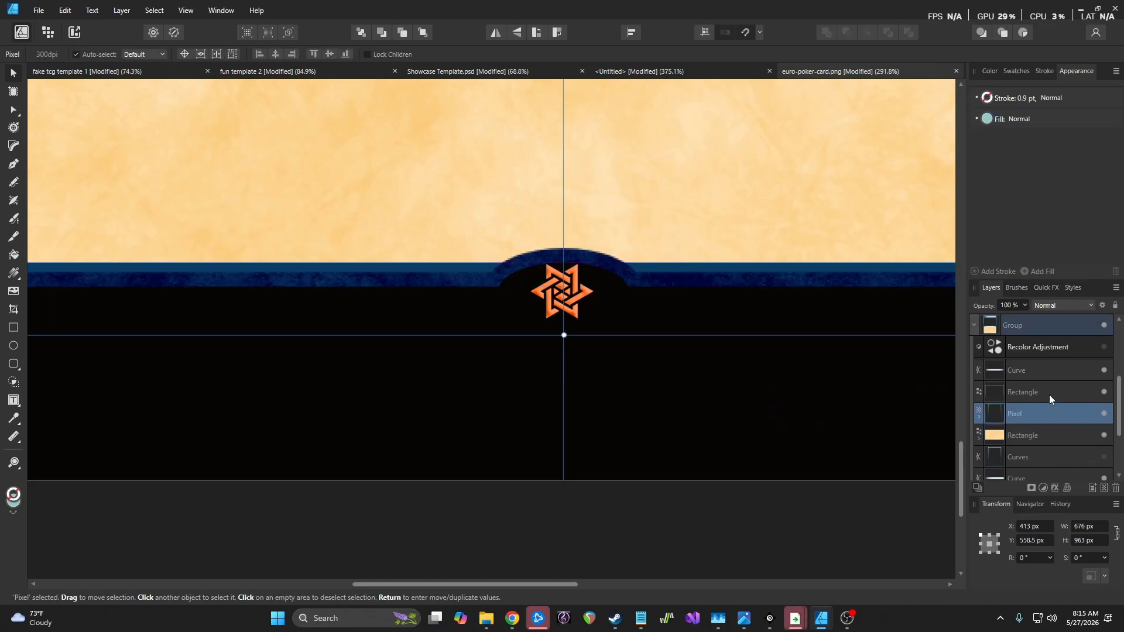
Lower the parchment's top edge to 345.9 px tall and place it at X 413, Y 838.6 px
click(462, 265)
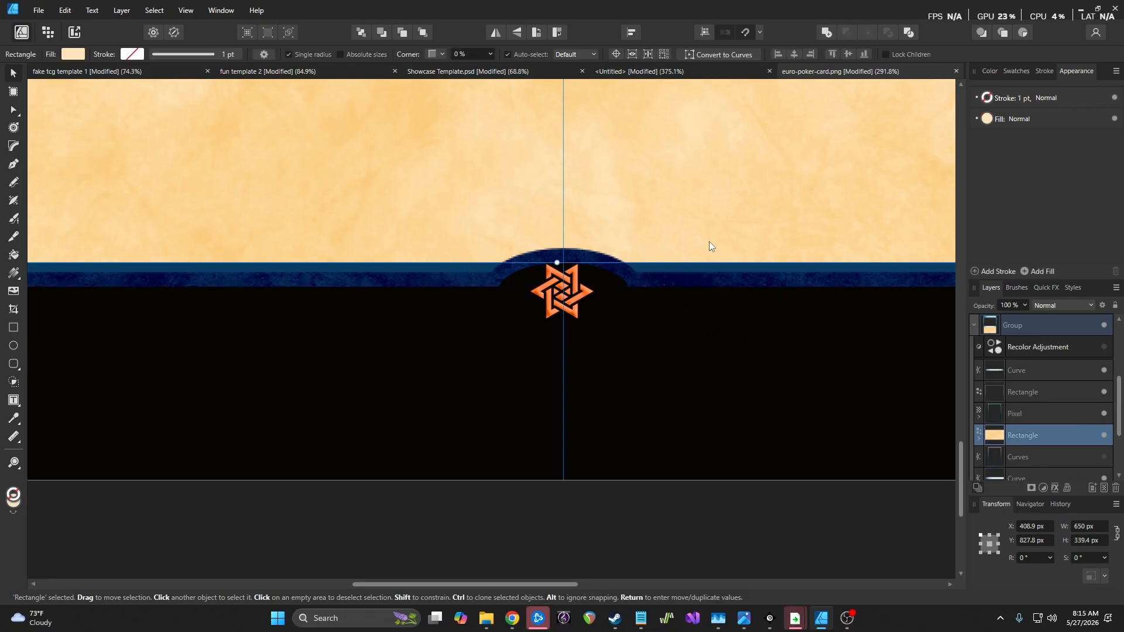
drag(556, 265, 554, 274)
scroll(626, 307, down, 4)
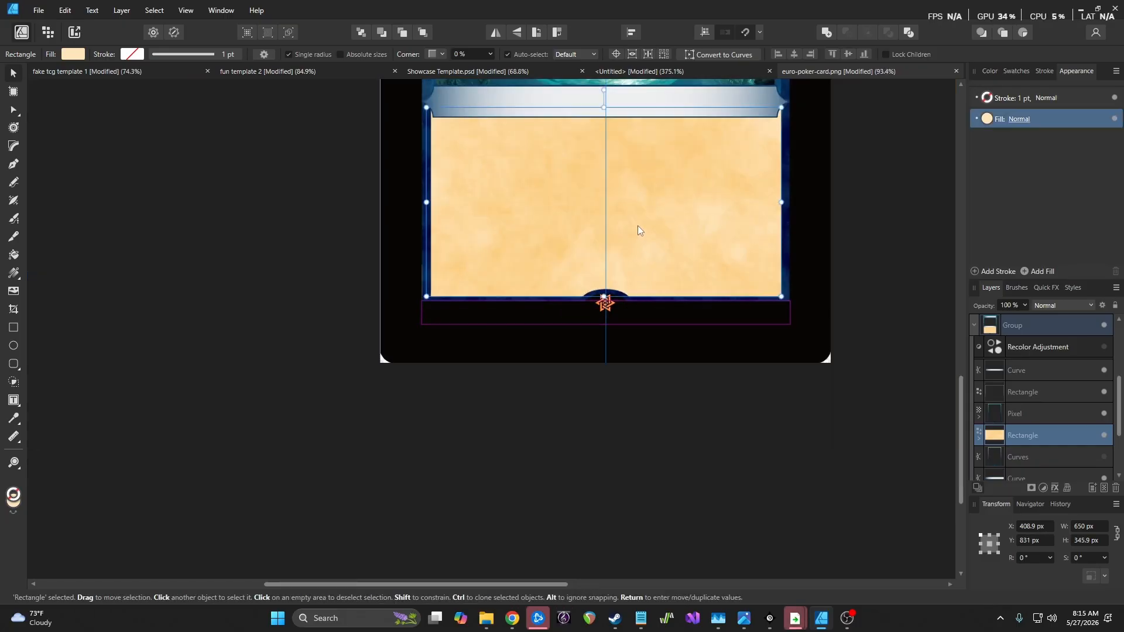
drag(639, 225, 640, 225)
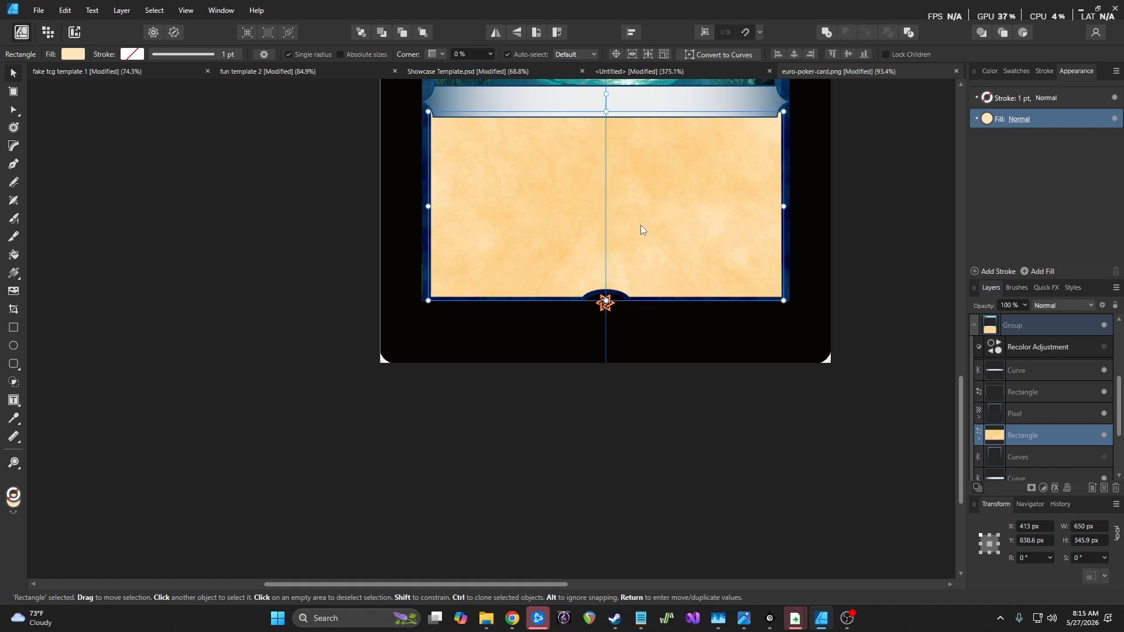
click(878, 228)
scroll(620, 282, down, 1)
scroll(610, 283, up, 2)
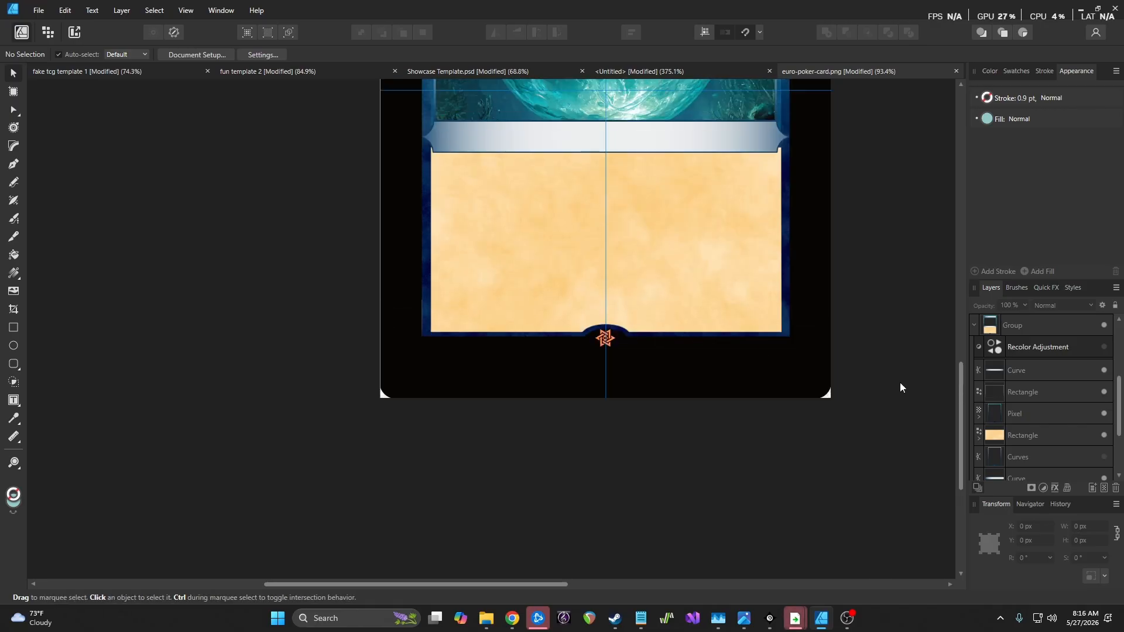
scroll(1059, 357, up, 3)
click(1052, 351)
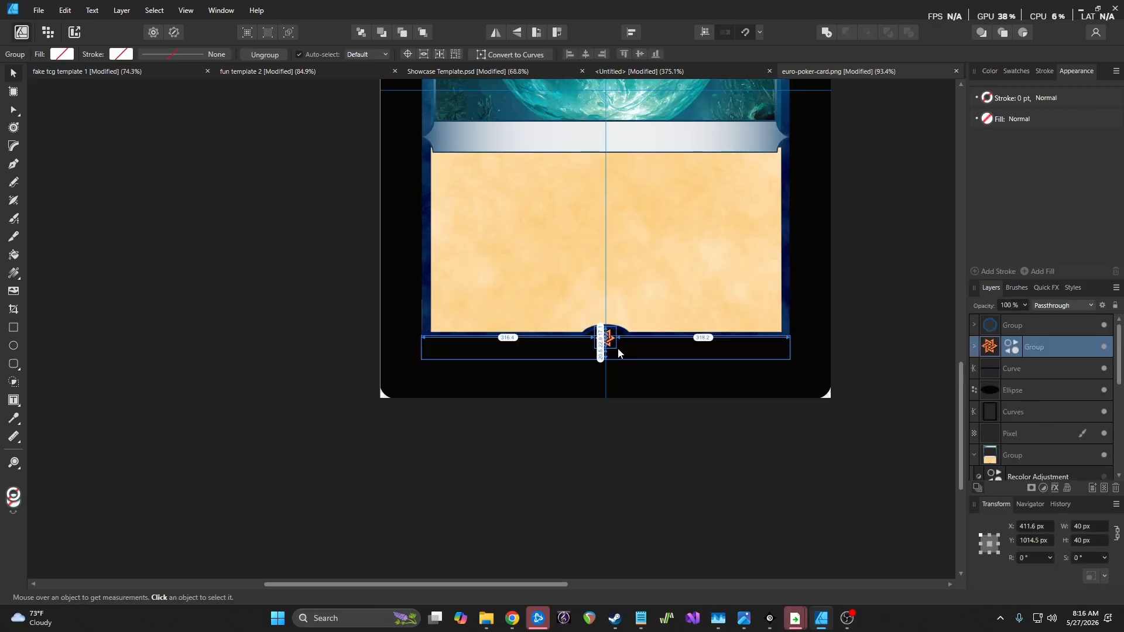
Nudge the star emblem down a couple of pixels so it sits centred in the arch
scroll(617, 348, up, 2)
drag(606, 331, 606, 330)
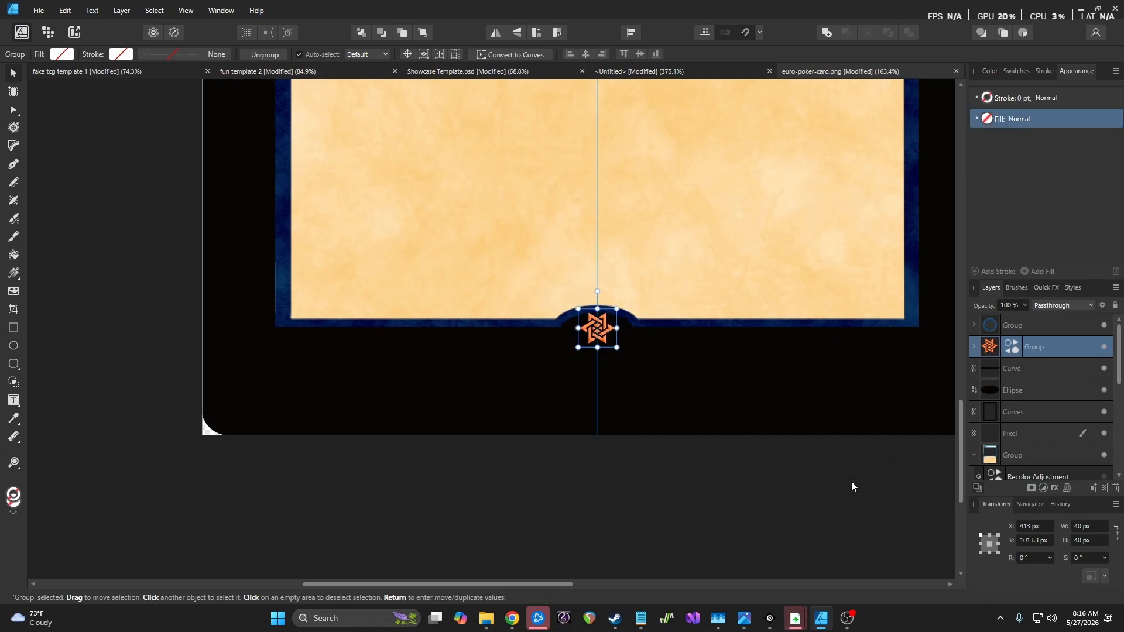
click(836, 469)
scroll(709, 389, up, 3)
click(600, 406)
key(Down)
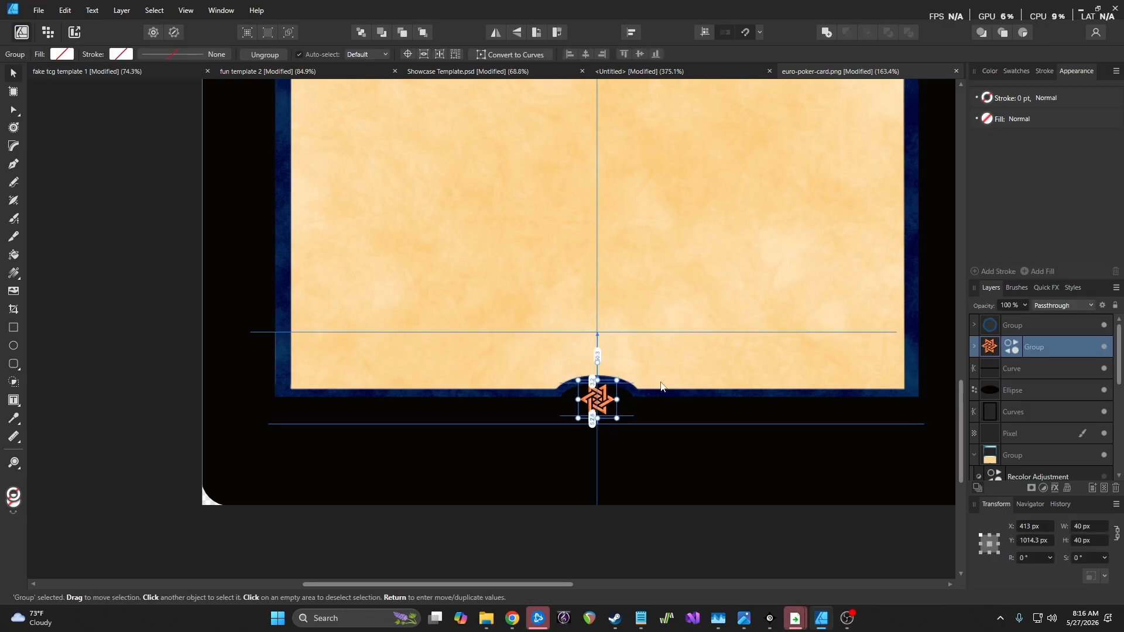
click(700, 521)
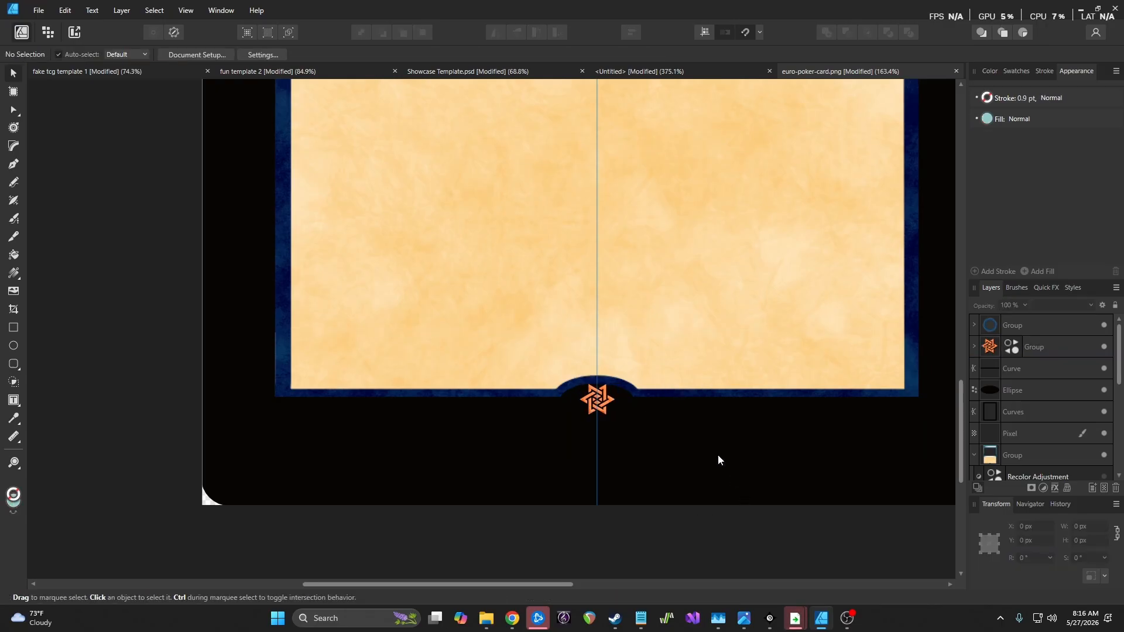
click(606, 403)
key(Down)
click(684, 525)
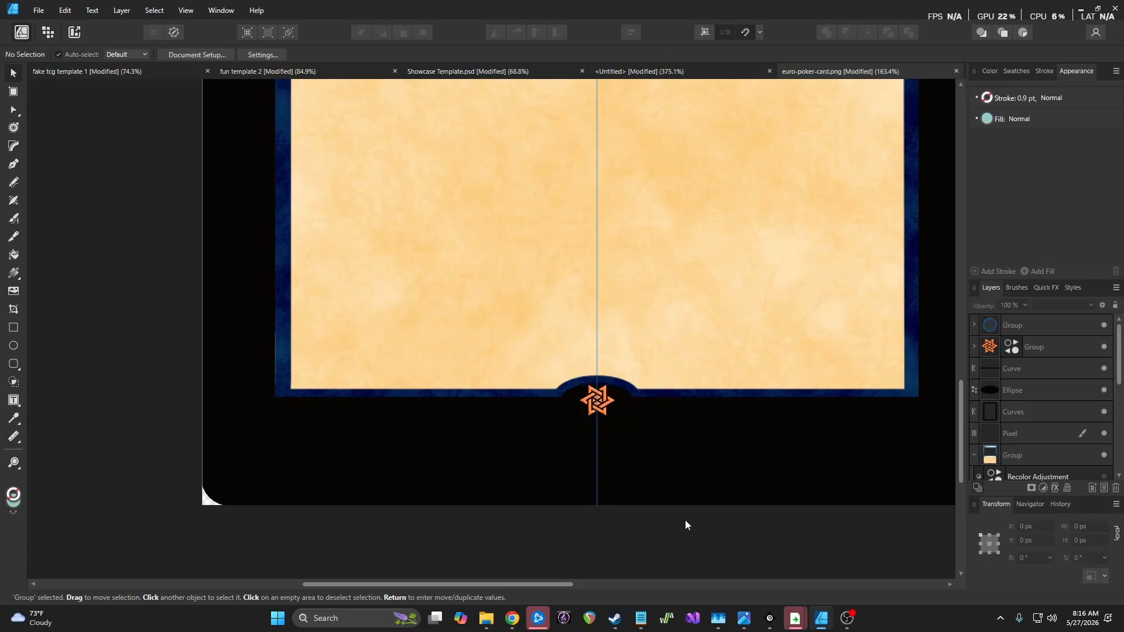
scroll(733, 371, up, 3)
ctrl+scroll(747, 366, down, 2)
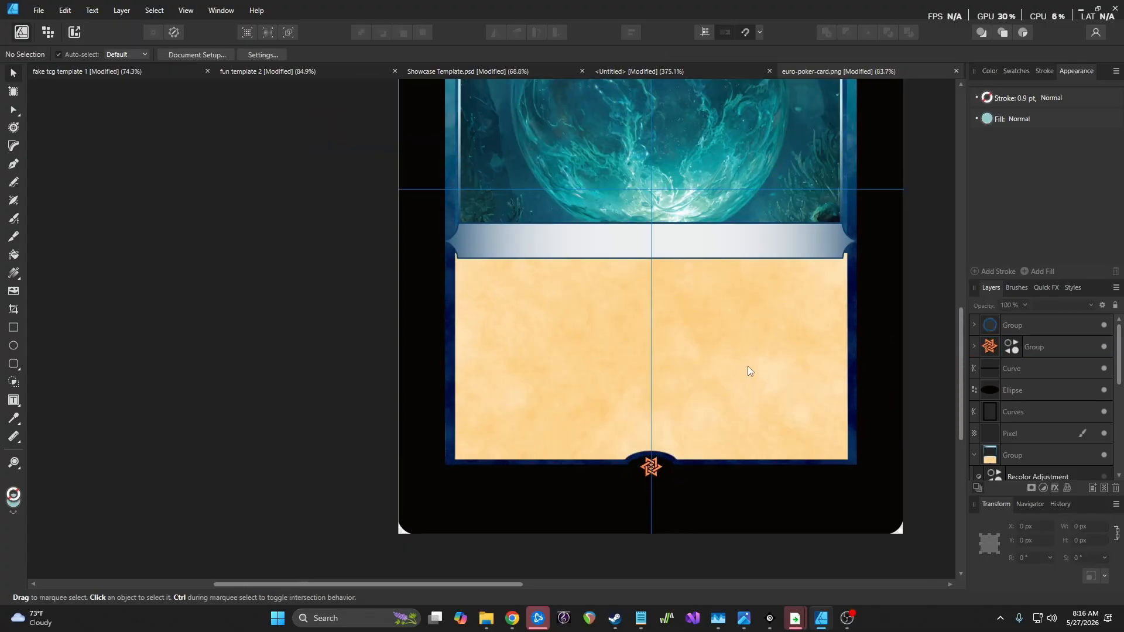
ctrl+scroll(747, 370, down, 1)
scroll(747, 366, up, 3)
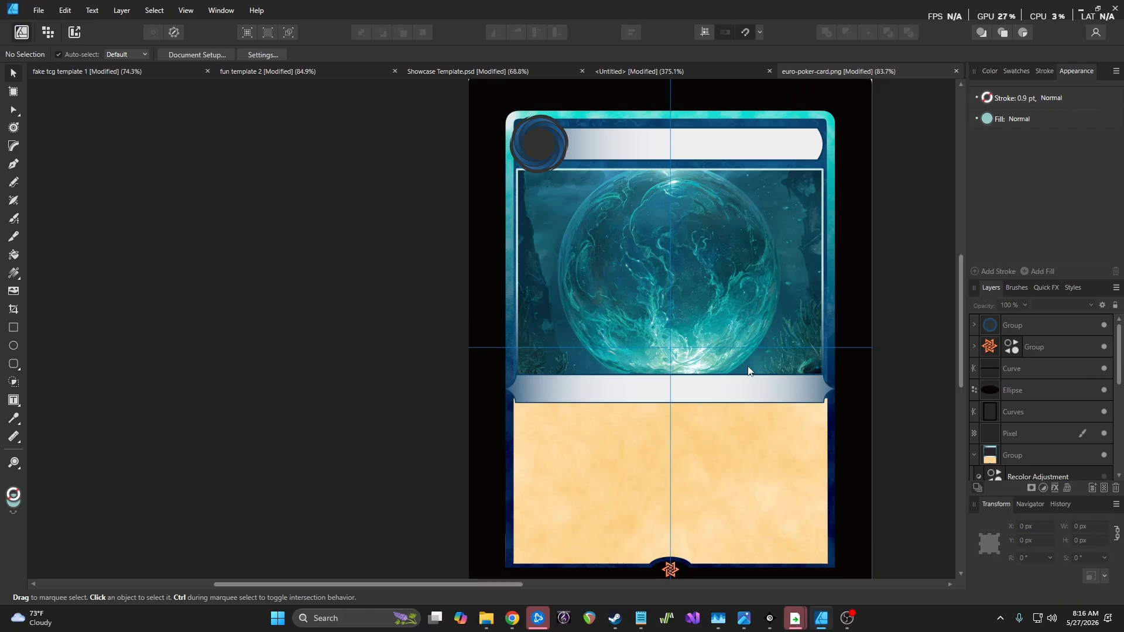
scroll(748, 370, down, 1)
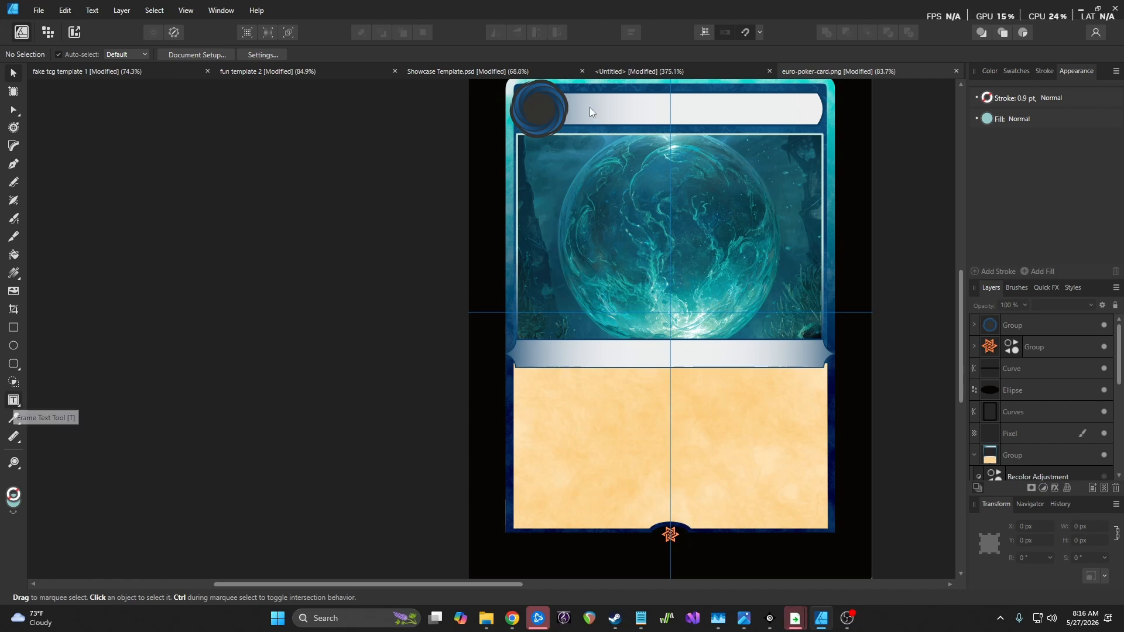
Draw a text frame across the title bar, type 'Bubble to the Surface', and select it
key(t)
drag(572, 95, 814, 122)
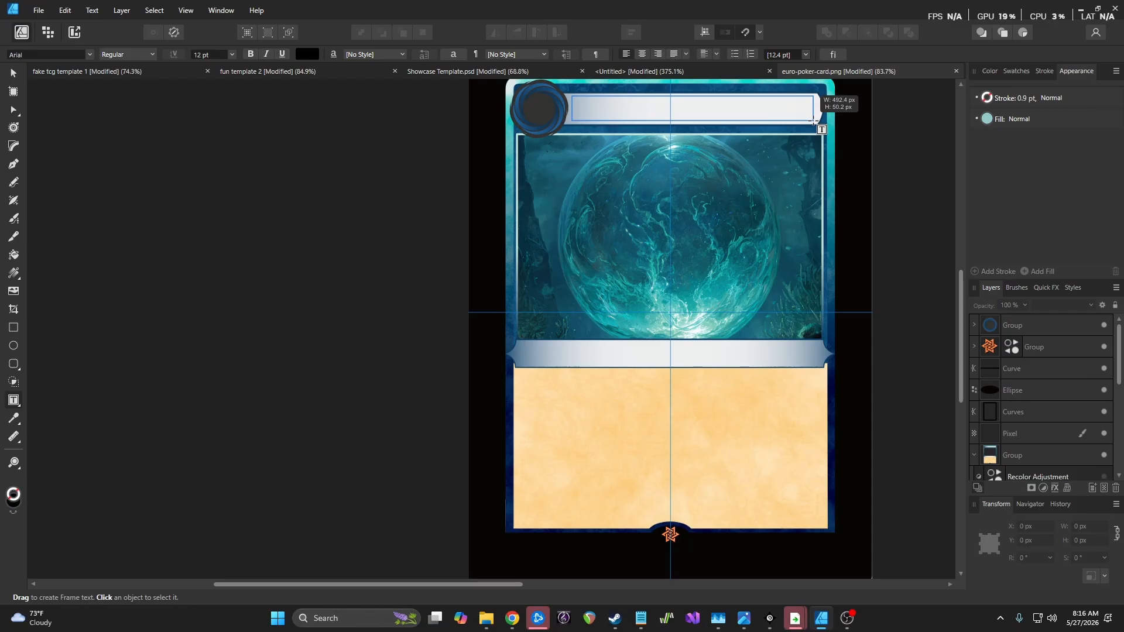
drag(814, 121, 814, 122)
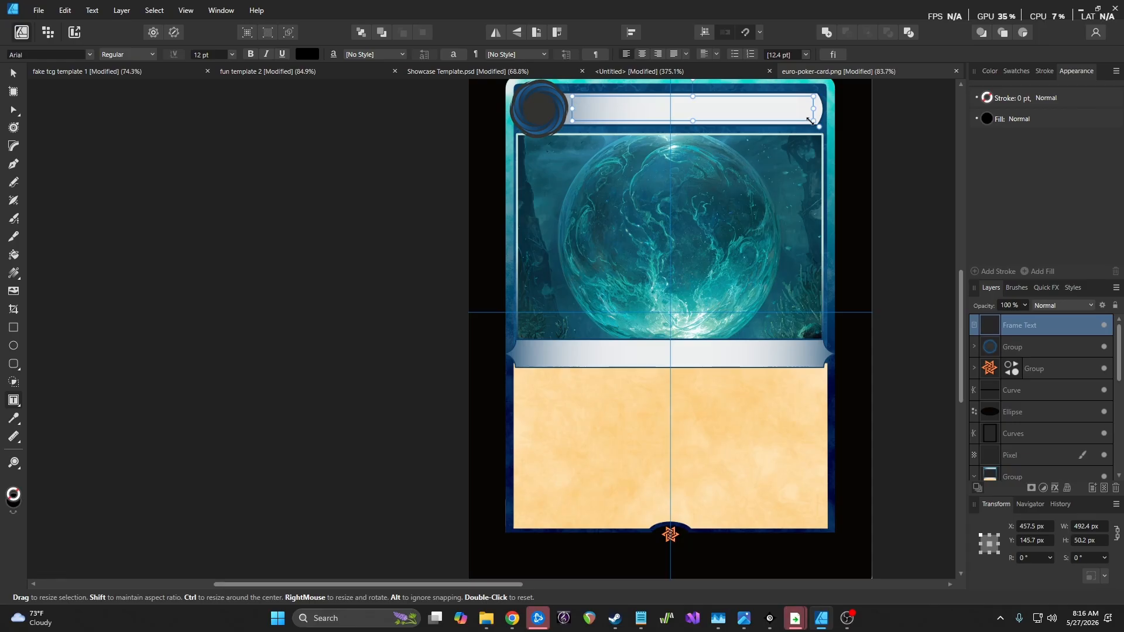
text(Bubble to t)
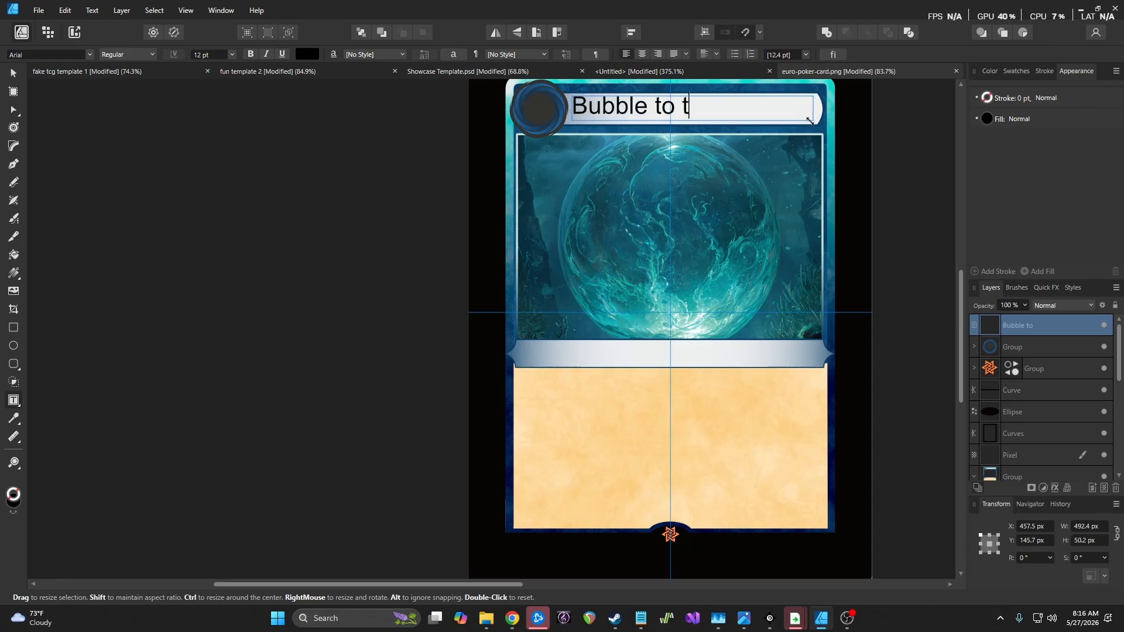
text(he Surface)
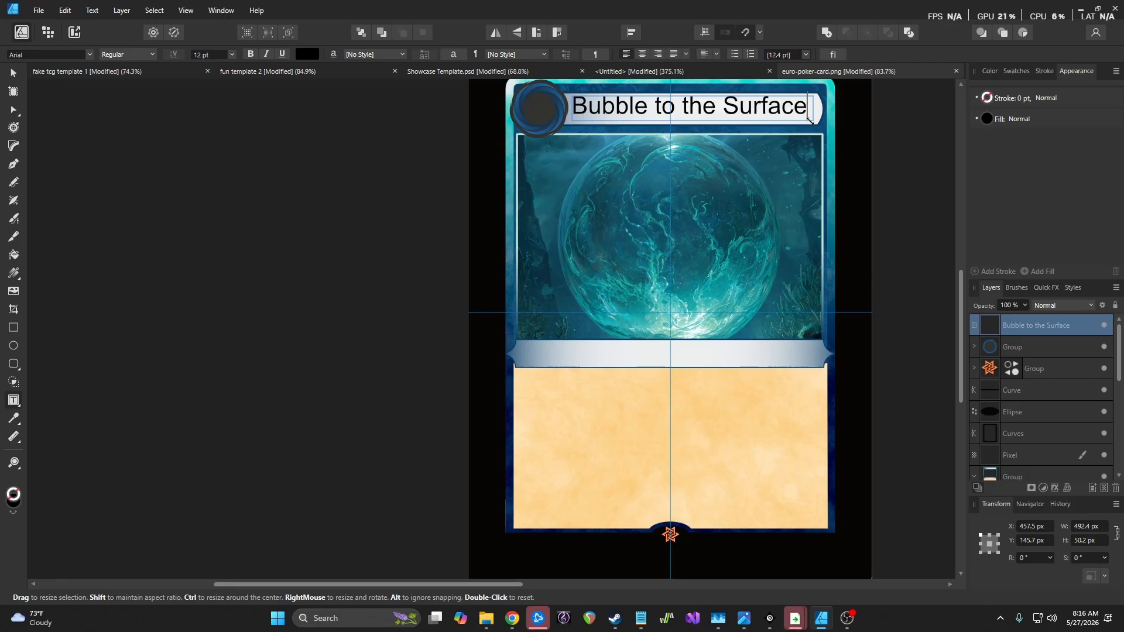
key(ctrl+a)
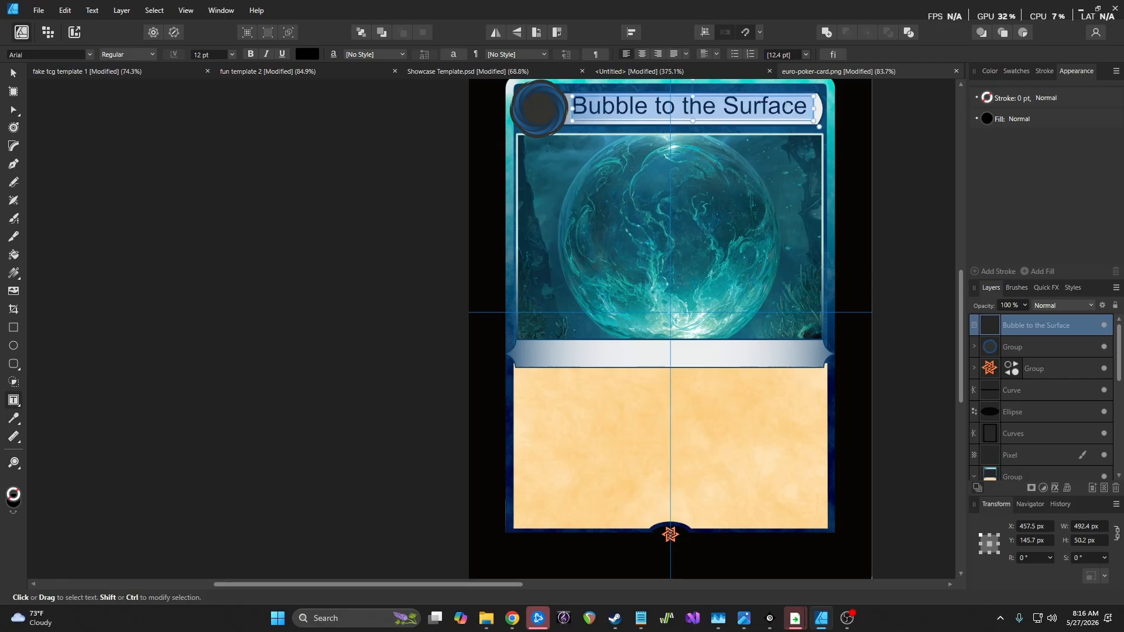
click(89, 55)
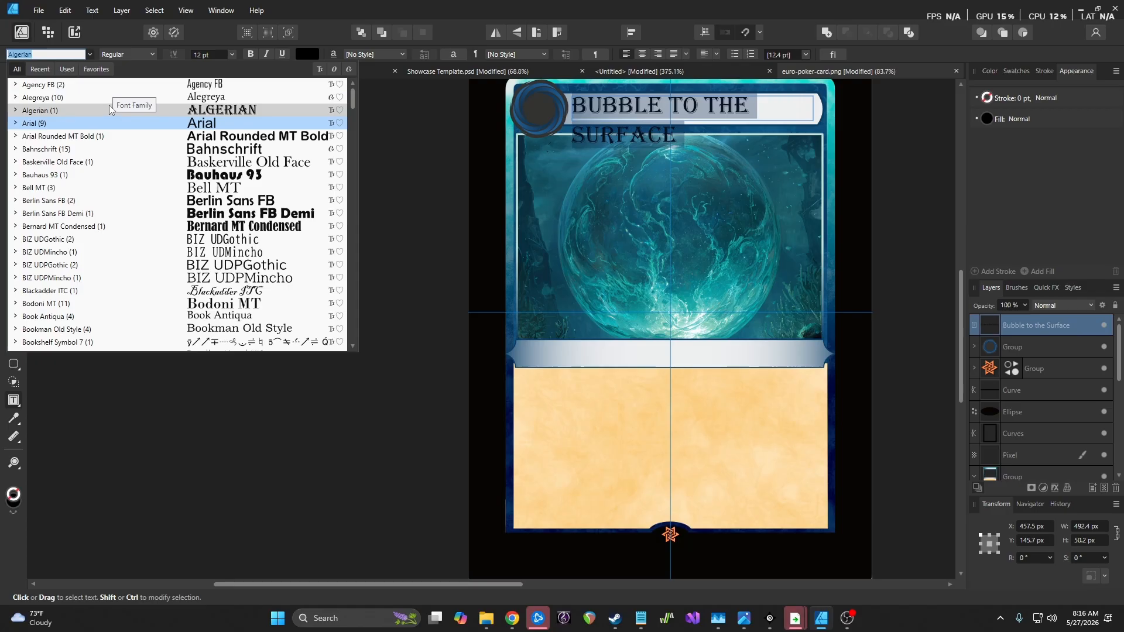
Browse through the font list and set the title text in Vecna
scroll(175, 211, down, 3)
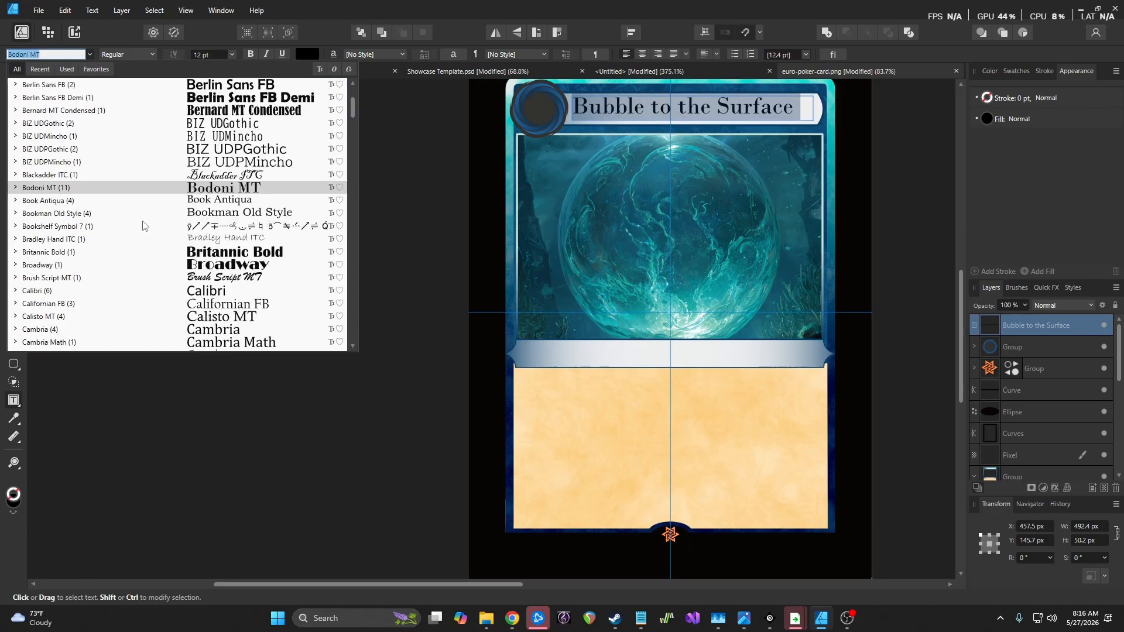
scroll(206, 190, up, 3)
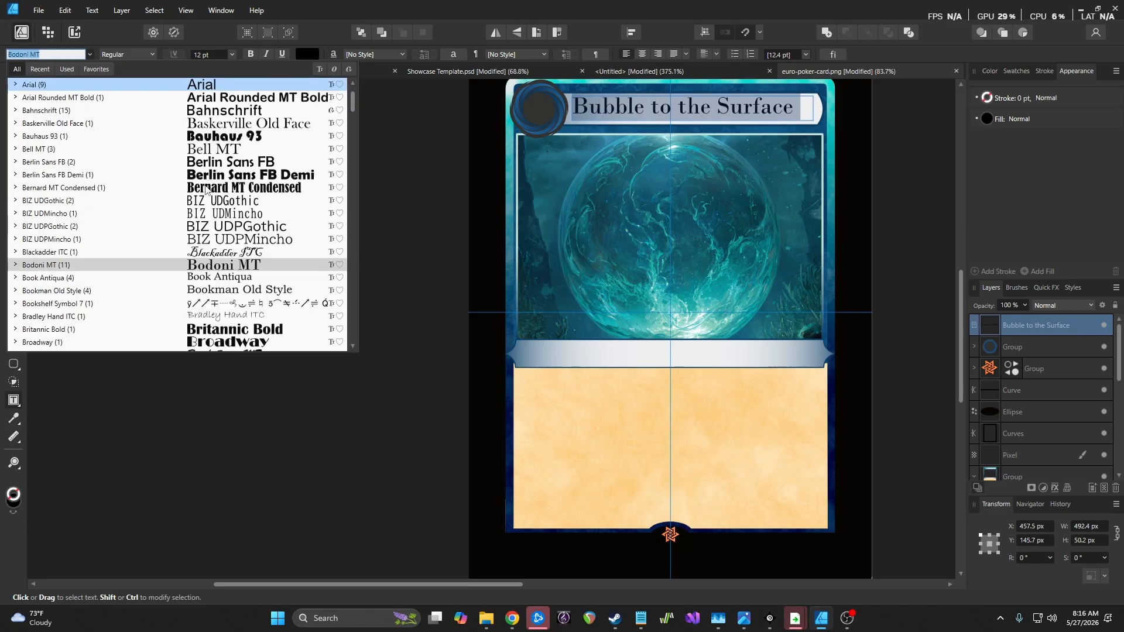
scroll(206, 190, down, 7)
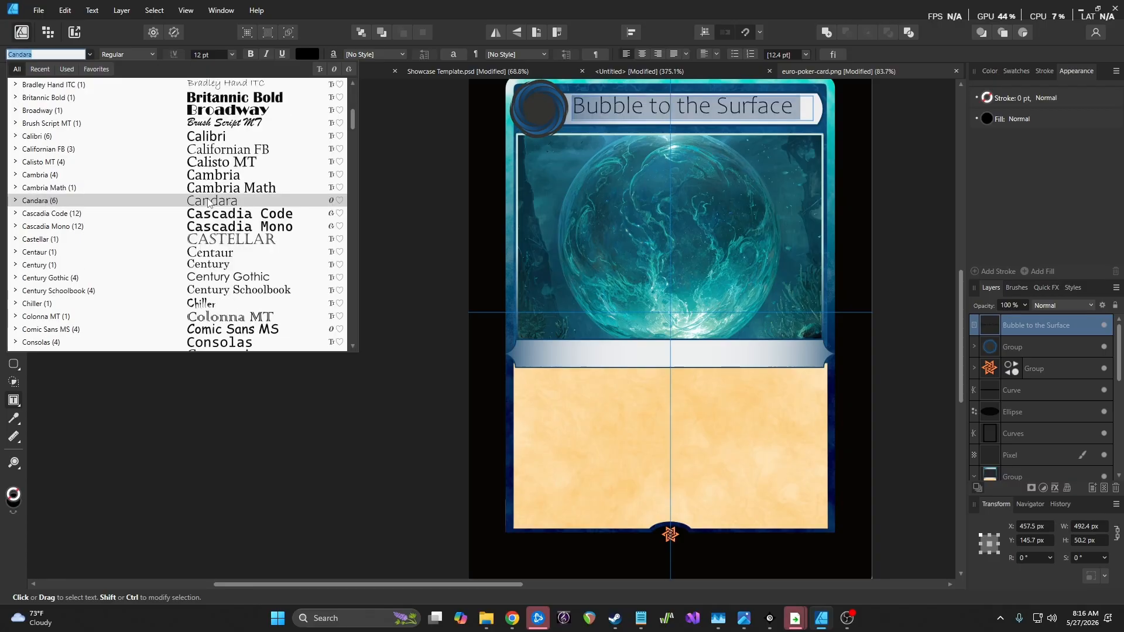
scroll(209, 202, down, 8)
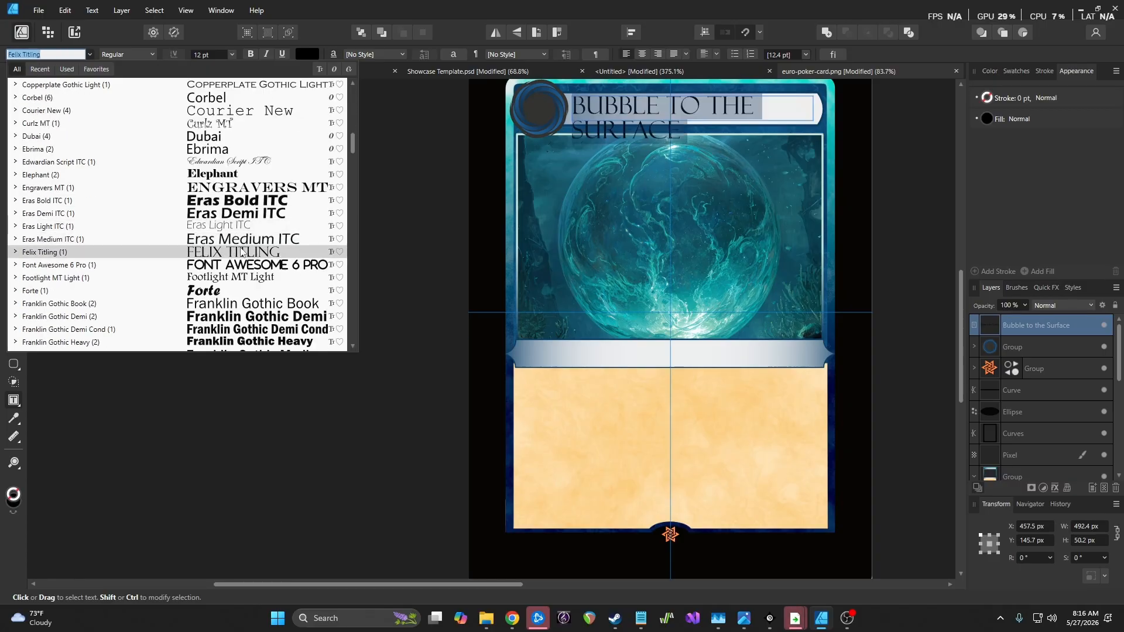
scroll(240, 253, down, 4)
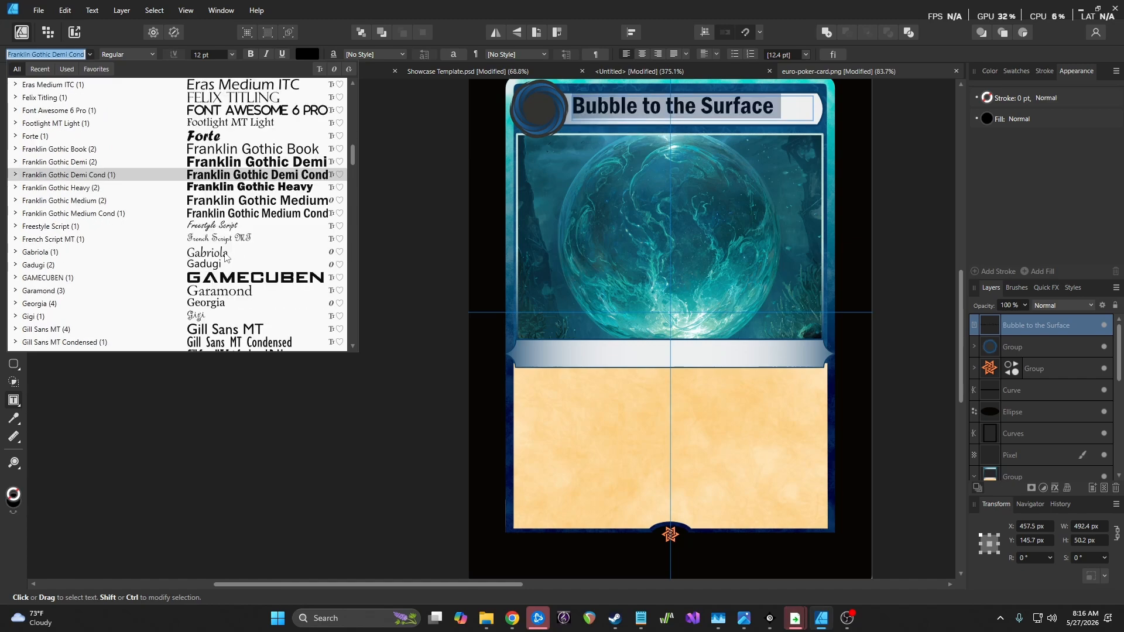
scroll(217, 257, down, 2)
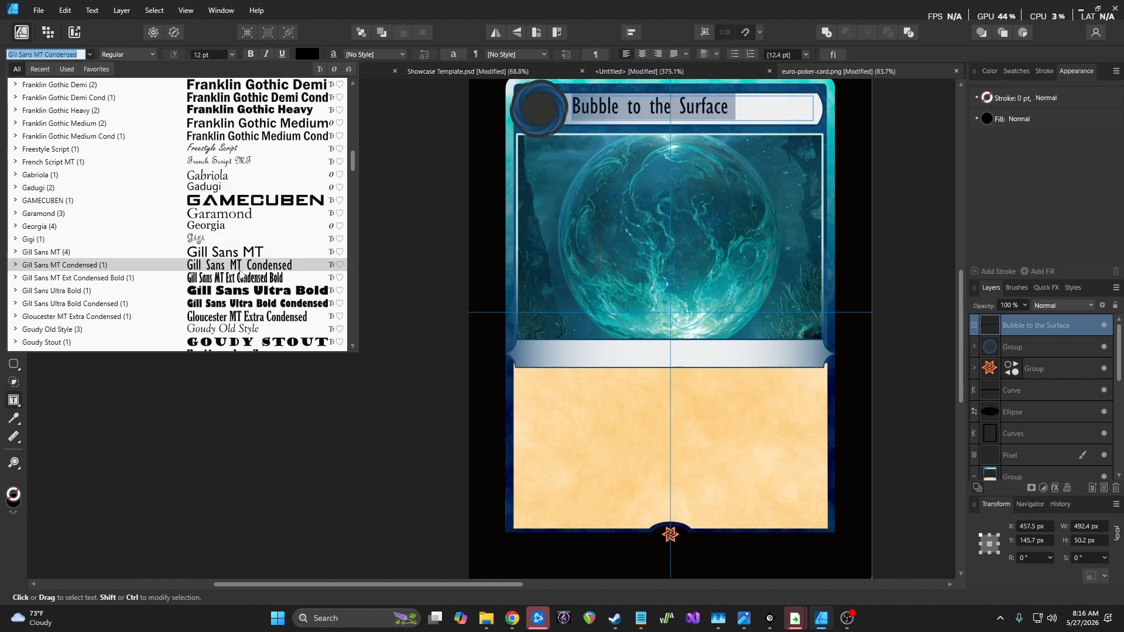
scroll(237, 275, down, 2)
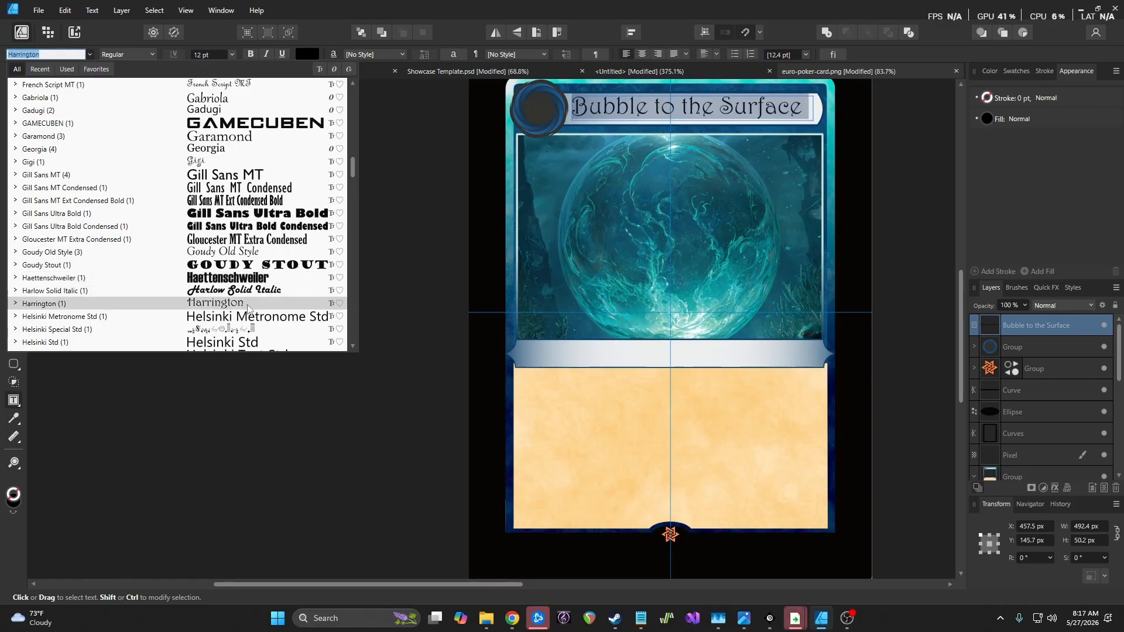
scroll(247, 308, down, 8)
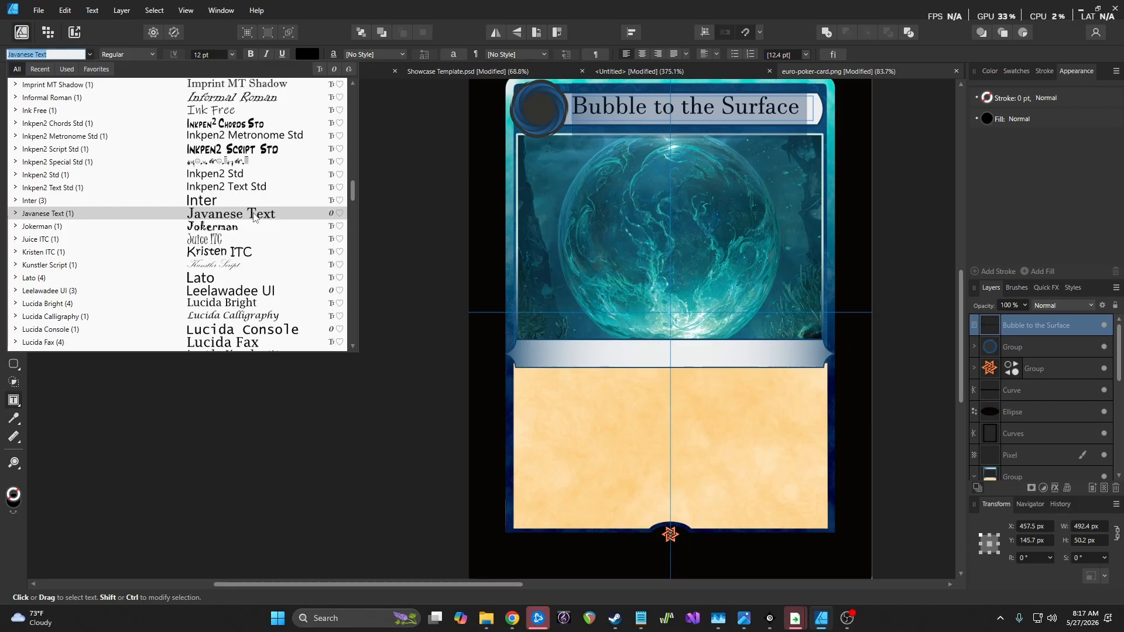
scroll(253, 217, down, 6)
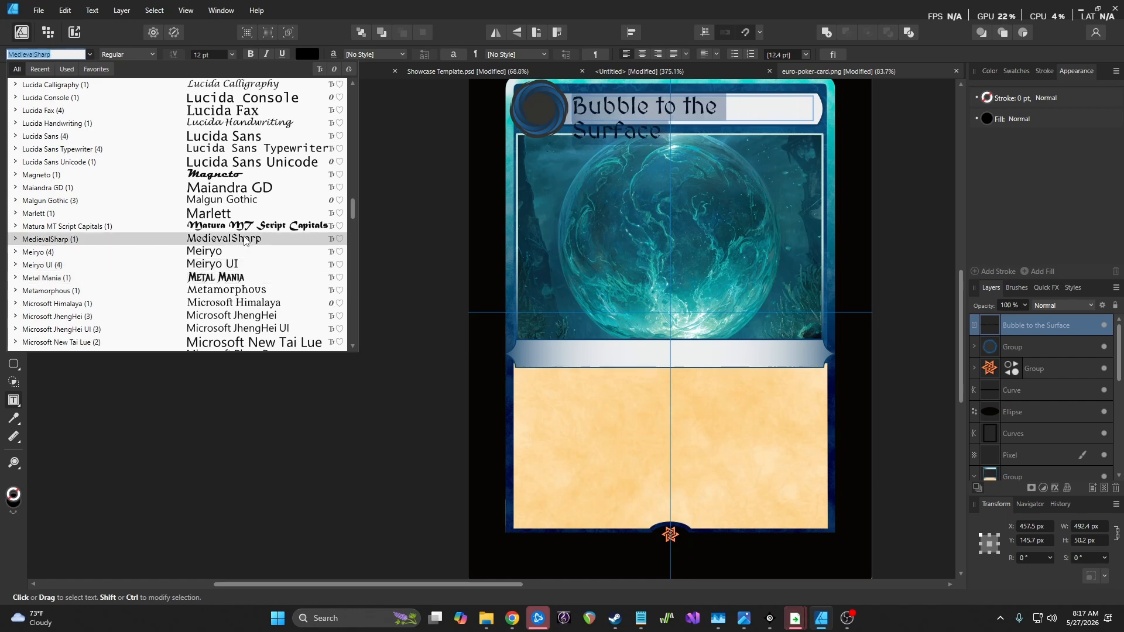
scroll(246, 240, down, 2)
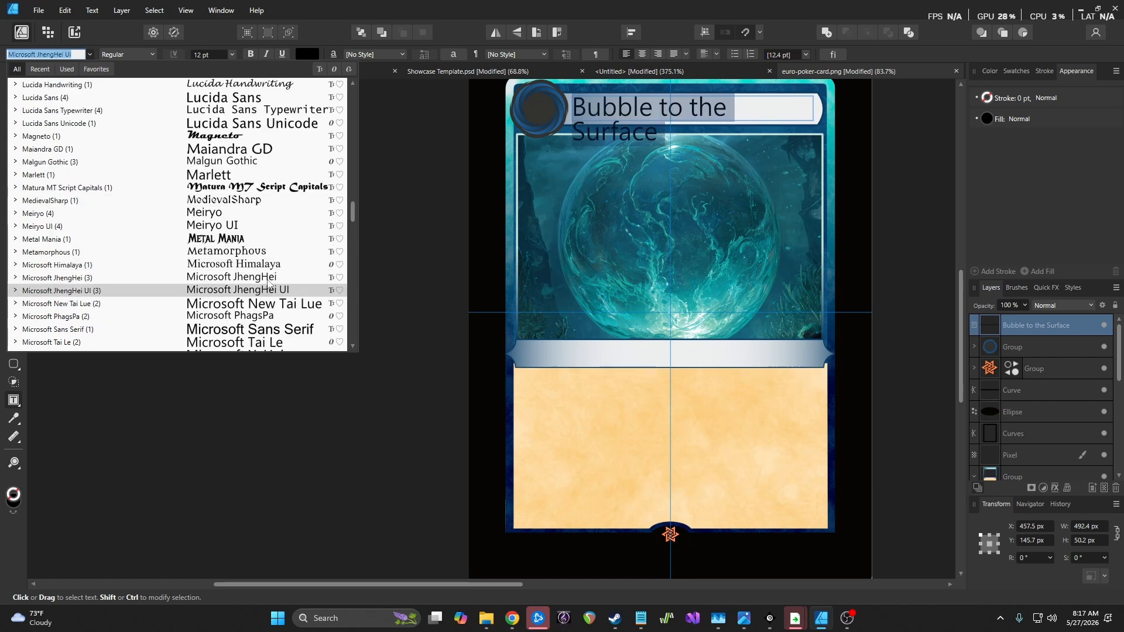
scroll(278, 233, down, 3)
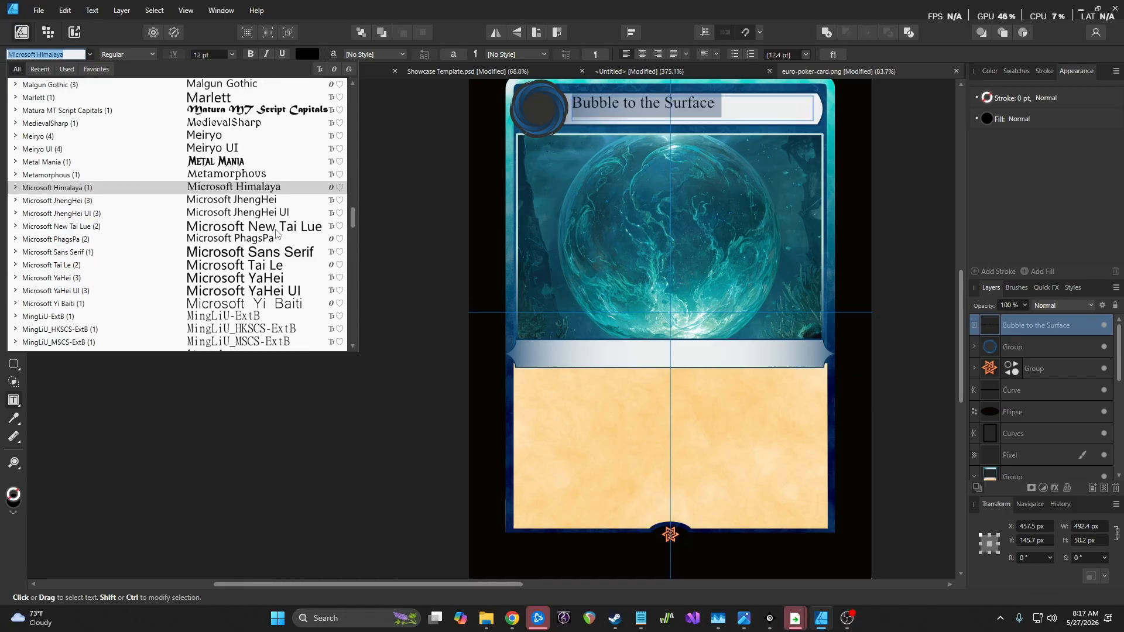
scroll(278, 234, down, 3)
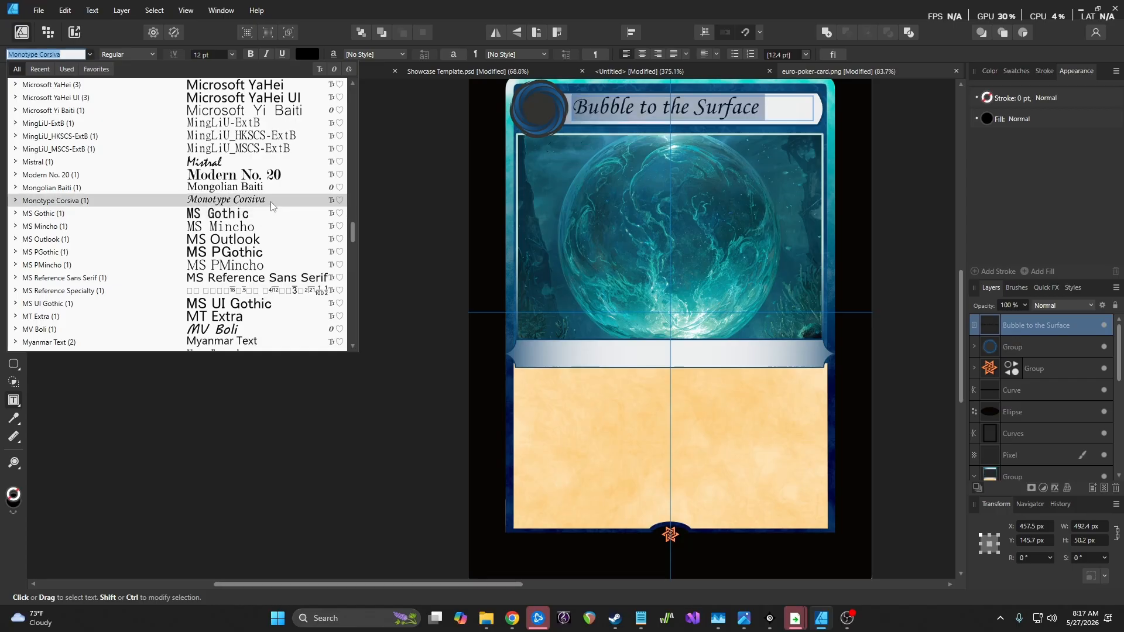
scroll(271, 205, down, 4)
scroll(271, 205, down, 2)
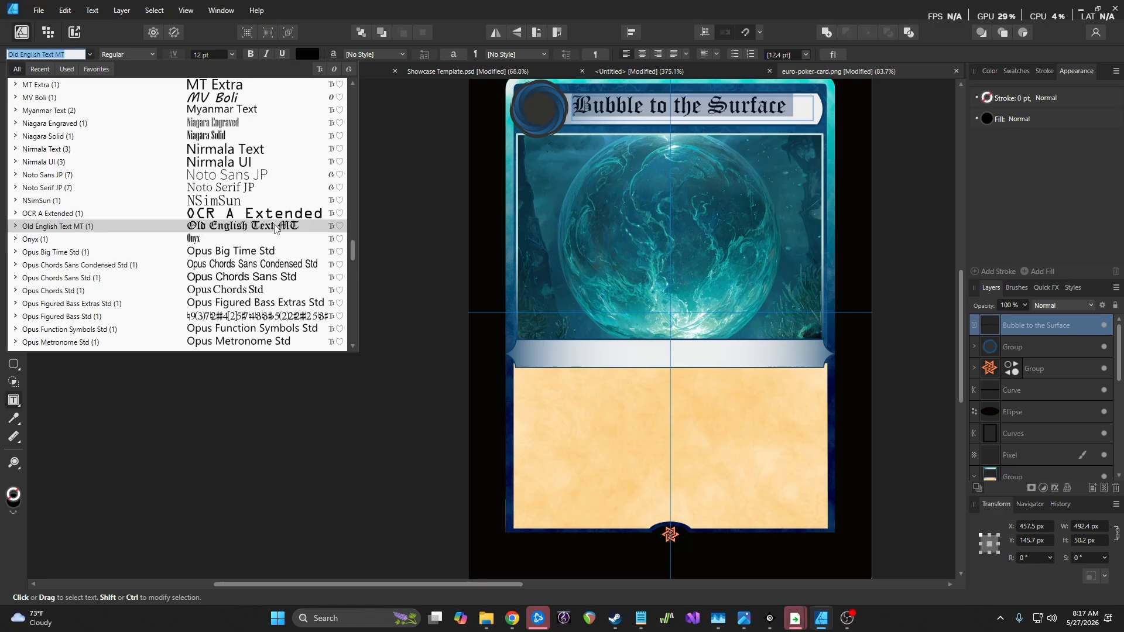
scroll(275, 227, down, 3)
scroll(275, 228, down, 6)
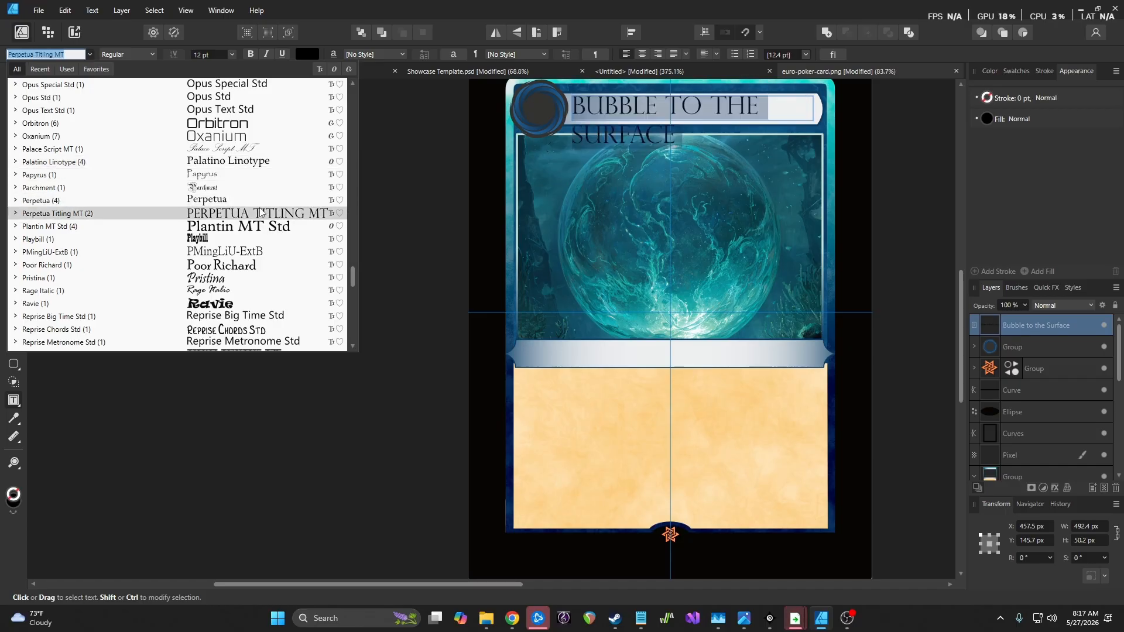
scroll(265, 227, down, 5)
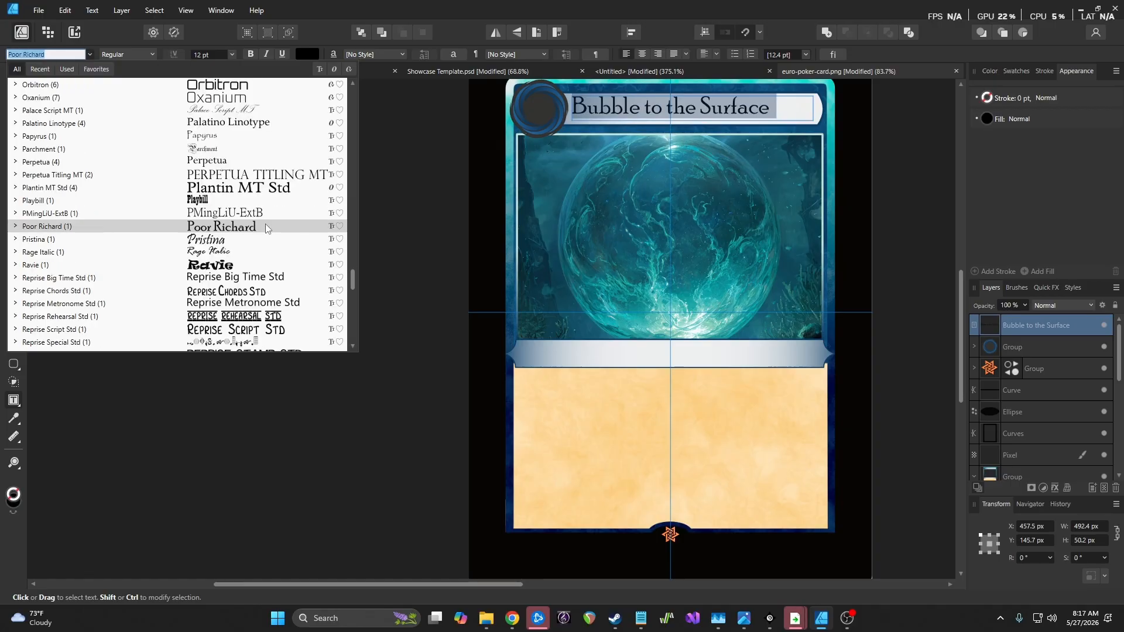
scroll(265, 227, down, 7)
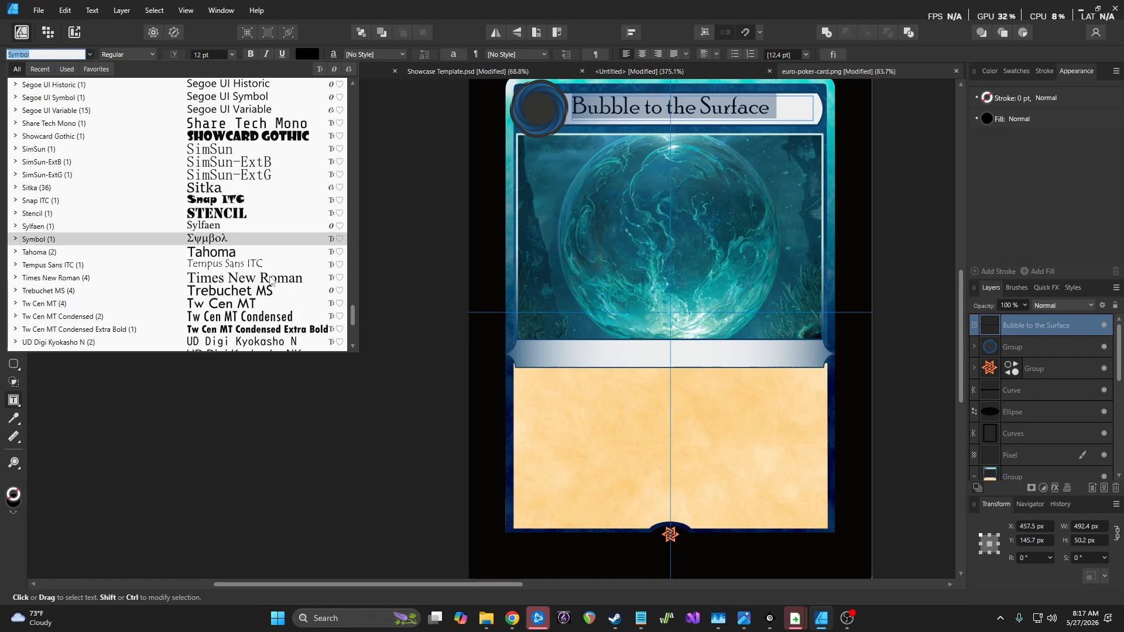
scroll(267, 291, down, 5)
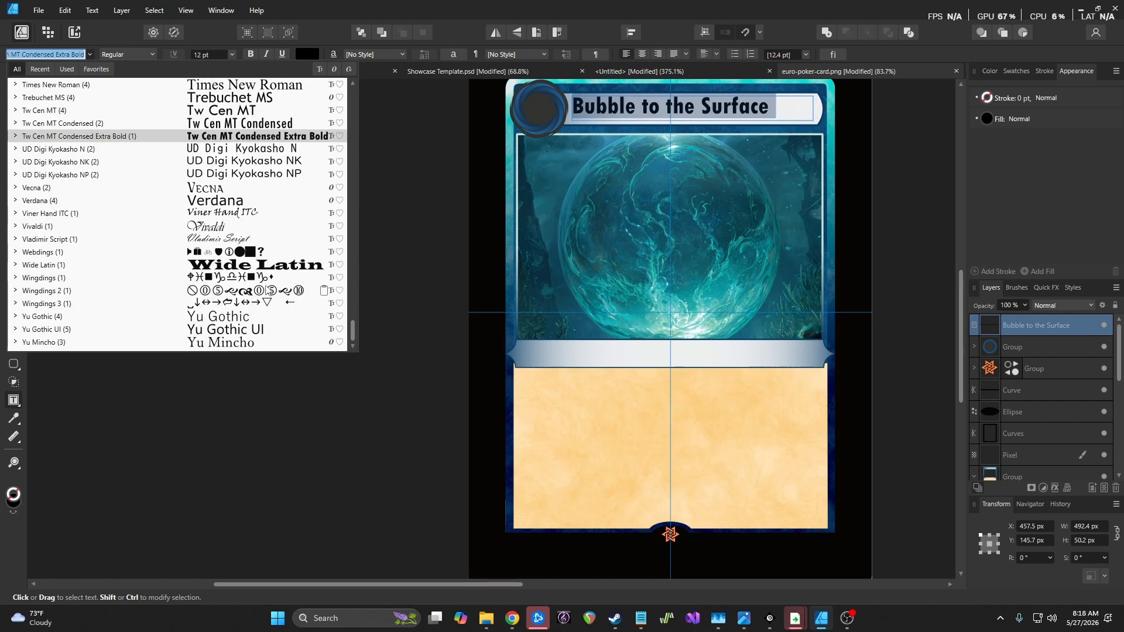
click(238, 190)
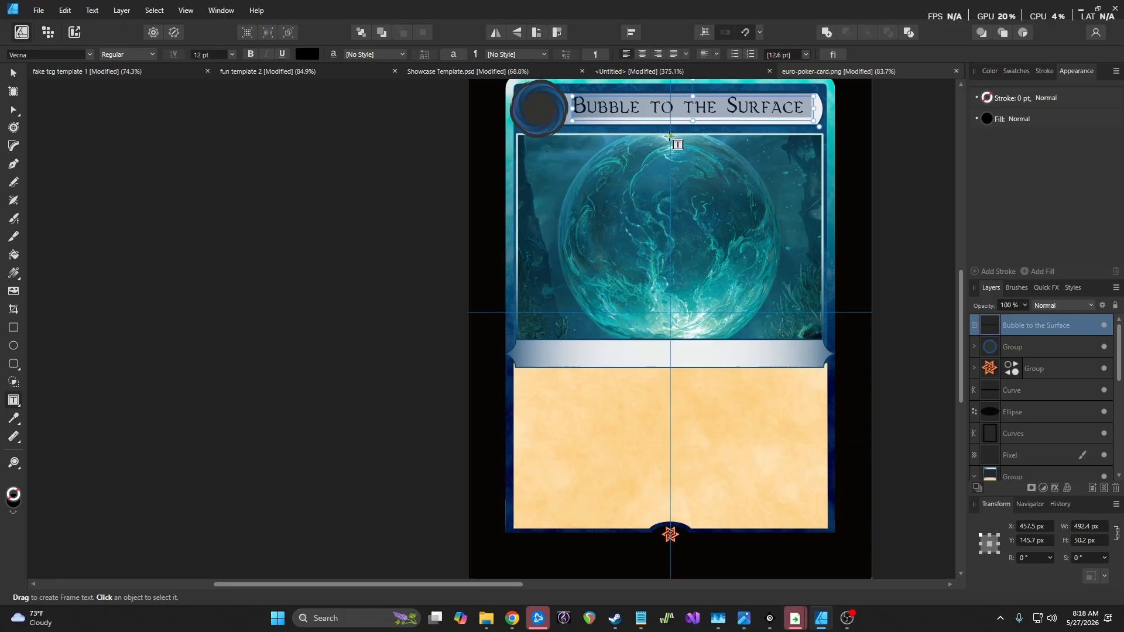
Nudge the title frame down 3 px and left 1 px, and set the text to Bold
scroll(679, 140, up, 3)
scroll(701, 154, up, 1)
click(14, 72)
key(Down)
key(Down)
key(Down)
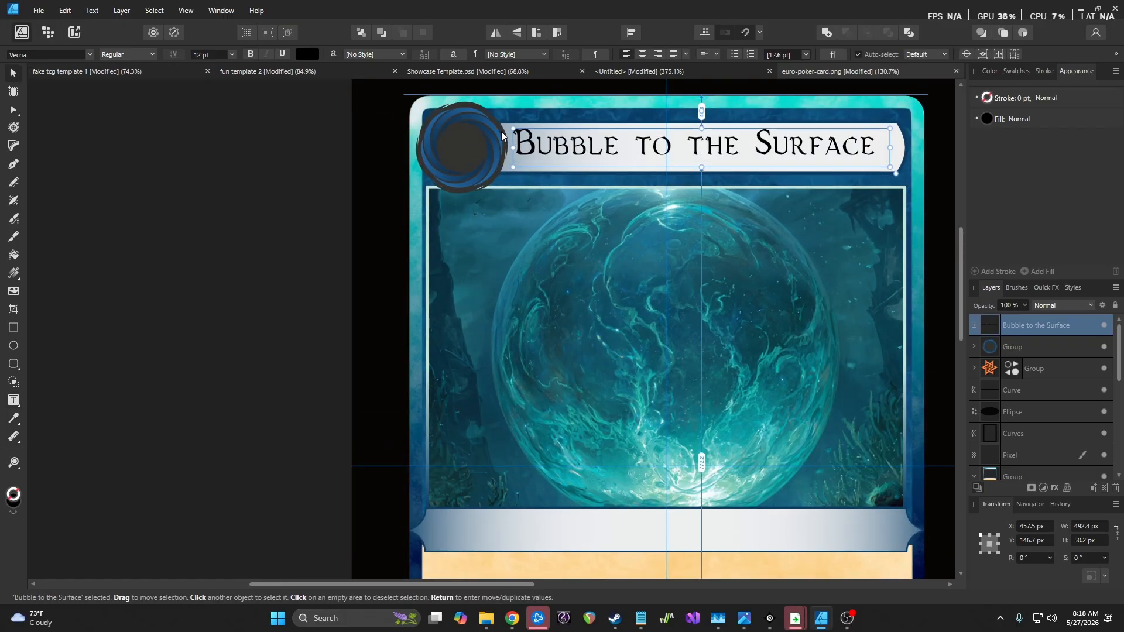
key(Left)
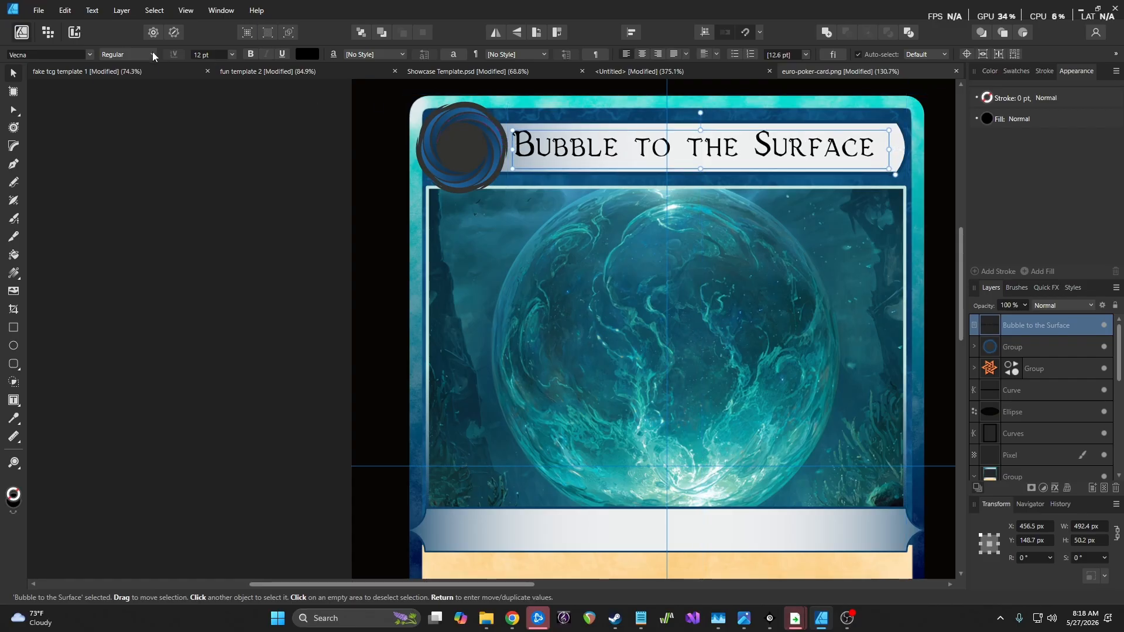
click(152, 53)
click(137, 84)
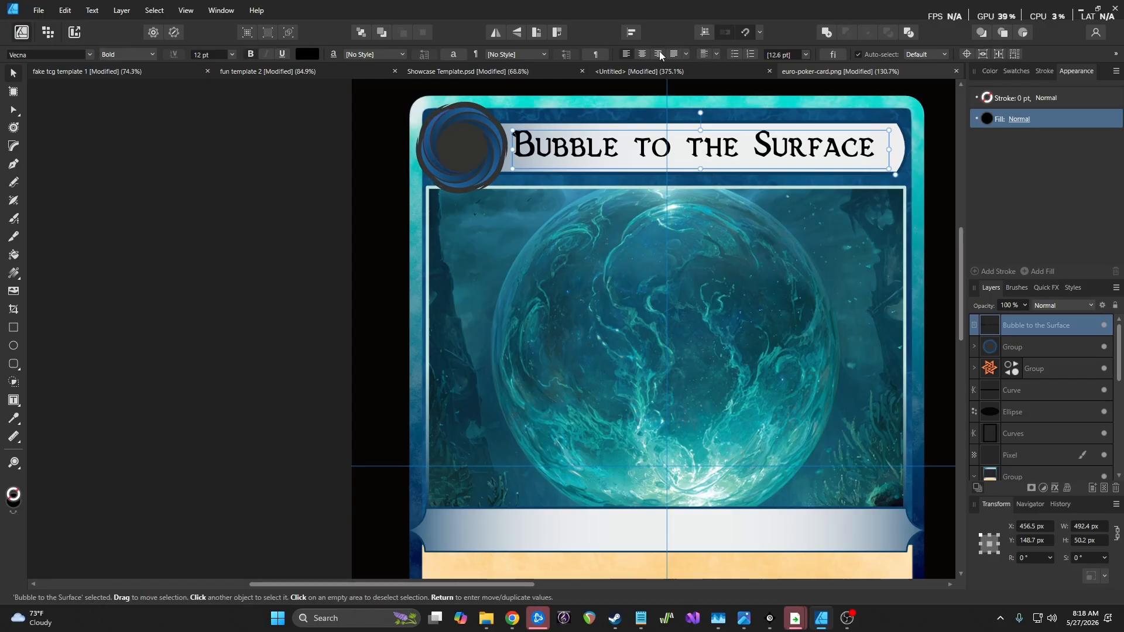
Centre the title horizontally and vertically, then nudge it to X 453.5 px, Y 144.7 px
click(644, 52)
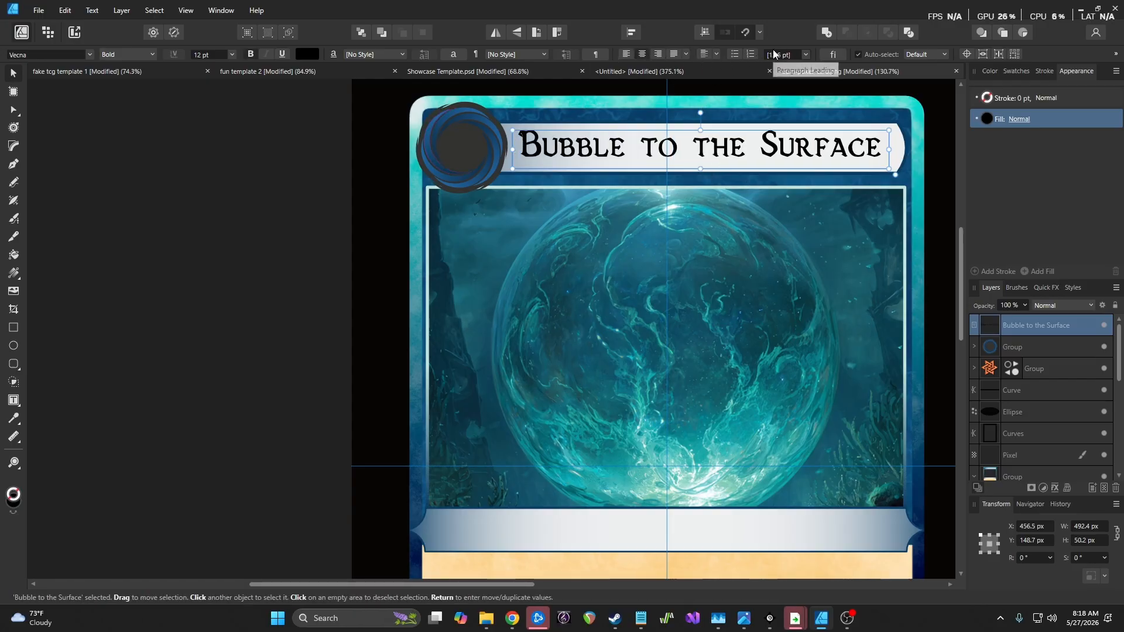
click(716, 54)
click(712, 84)
key(Up)
key(Up)
key(Up)
key(Left)
key(Left)
key(Left)
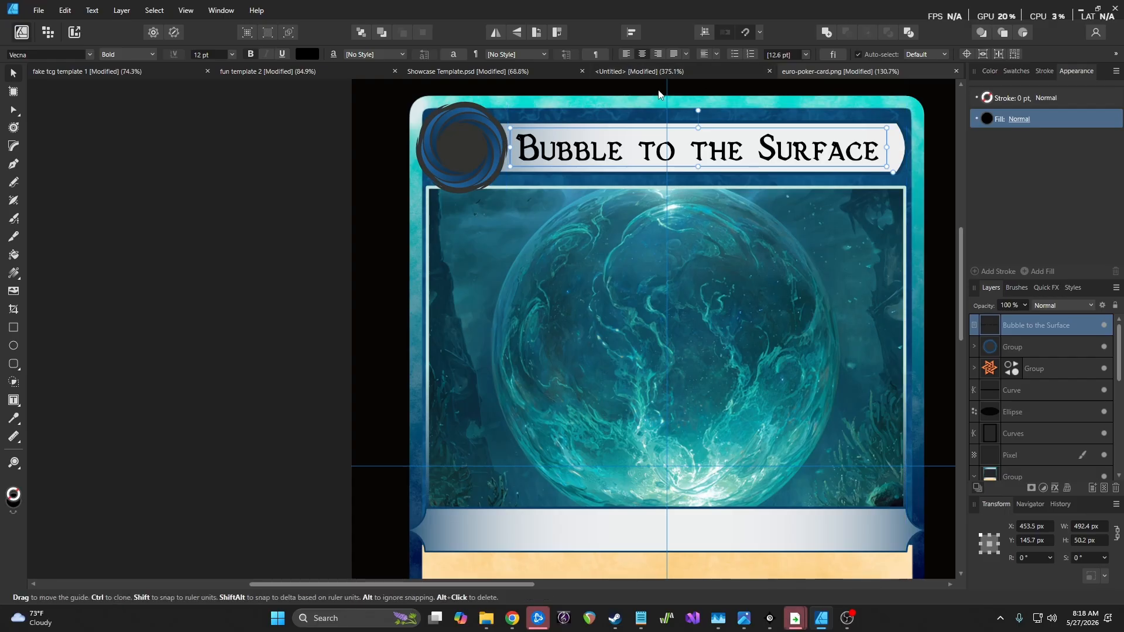
click(267, 209)
scroll(299, 219, down, 2)
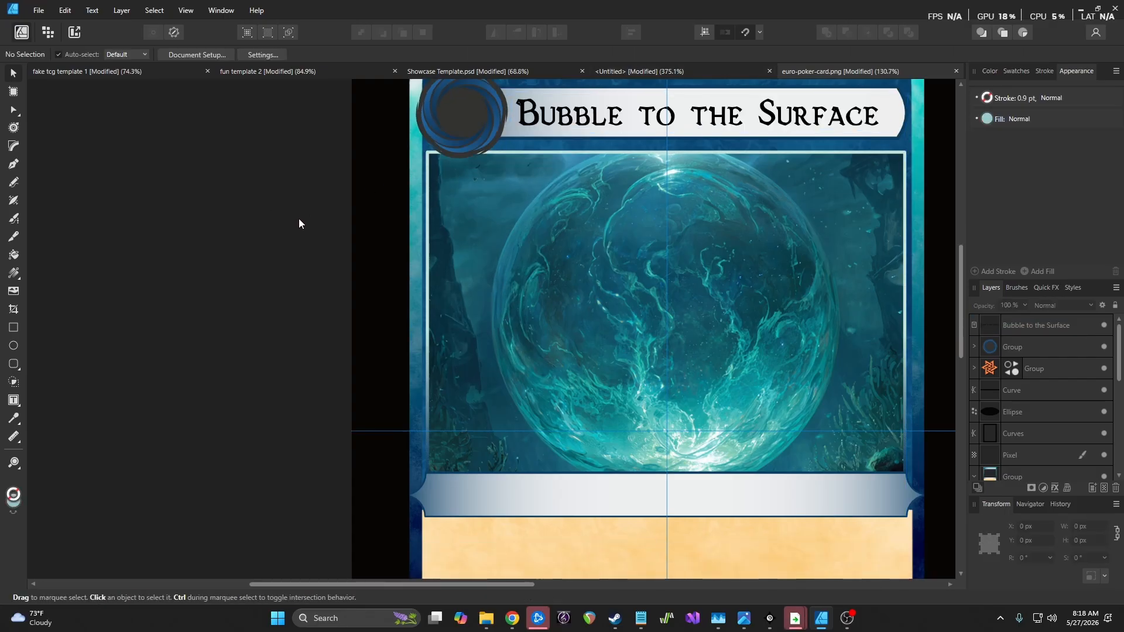
click(708, 123)
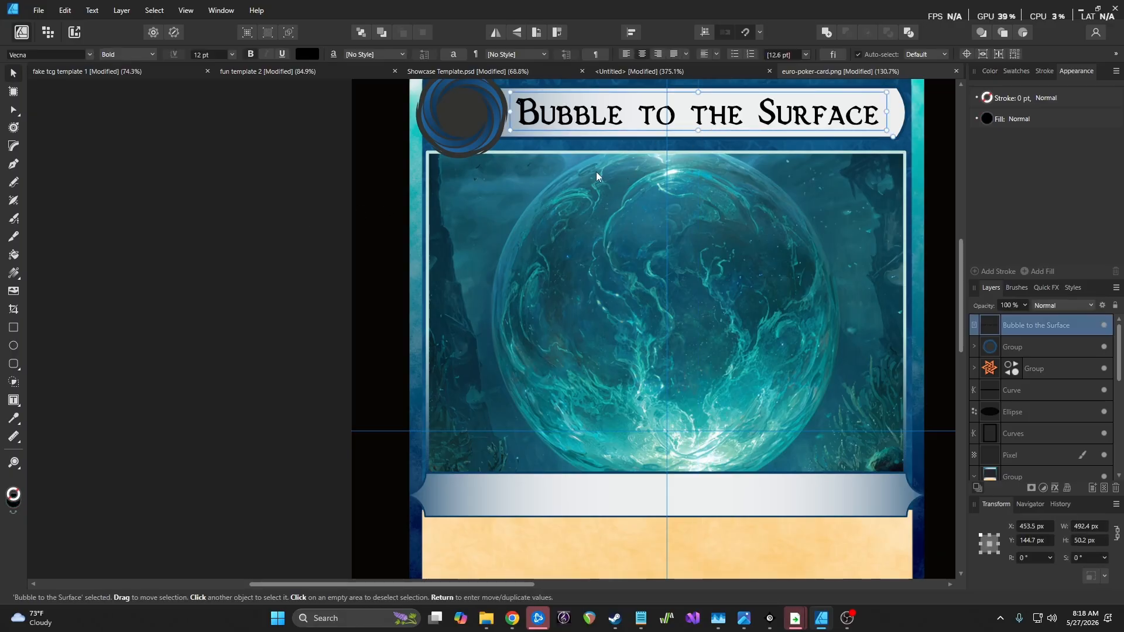
Type a numeral 2 as art text in the cost circle and make it near-white
click(13, 400)
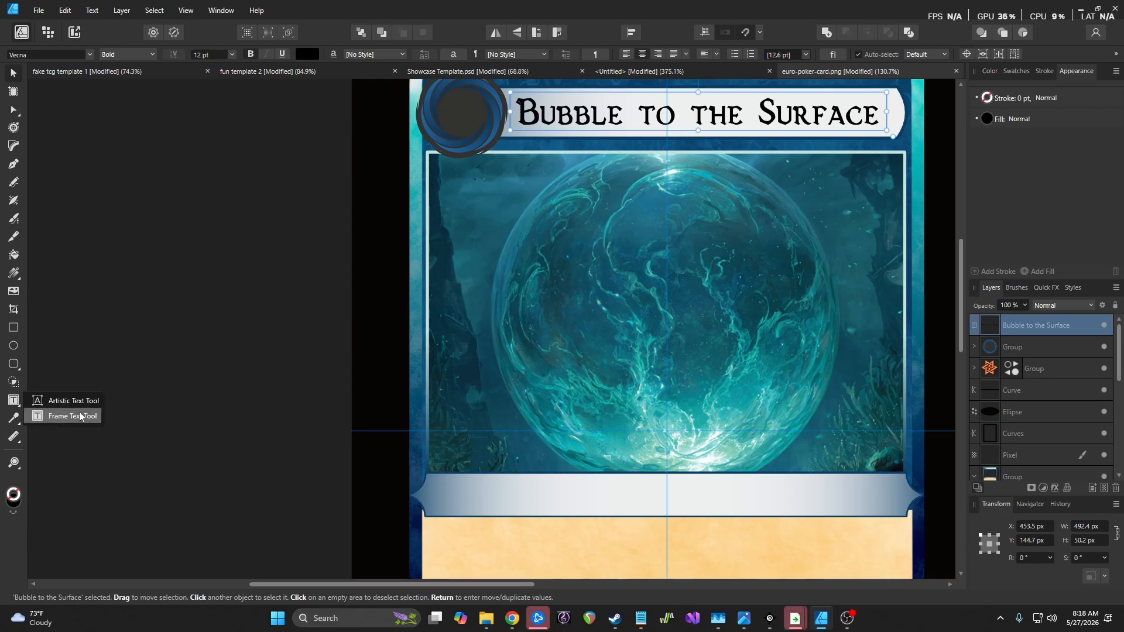
key(t)
drag(448, 100, 487, 133)
drag(286, 109, 288, 111)
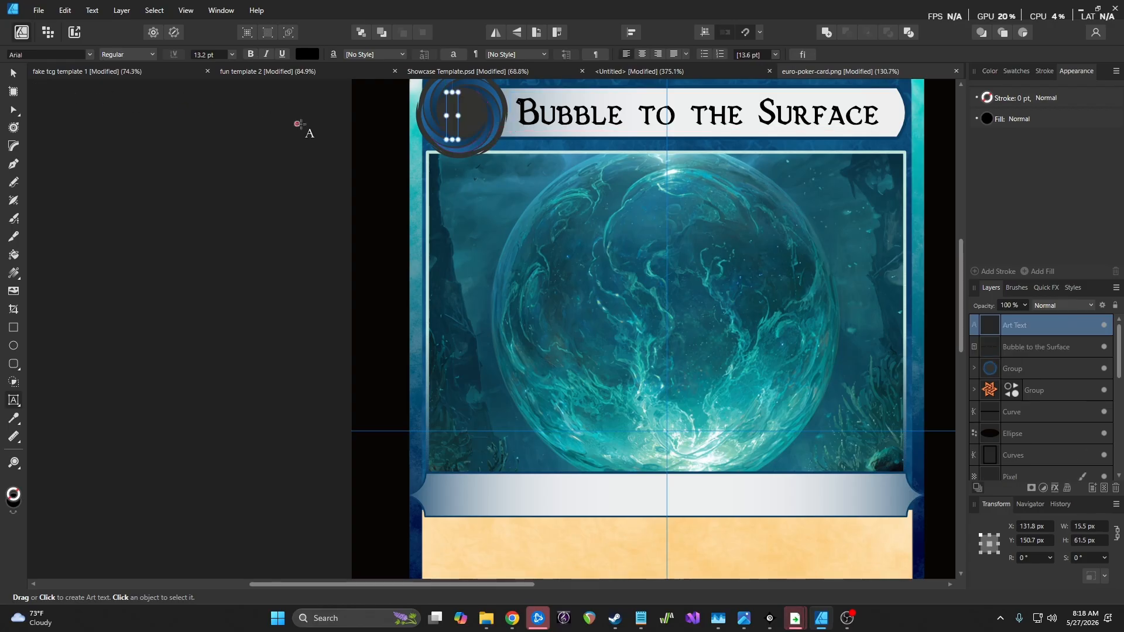
text(2)
key(Escape)
click(12, 73)
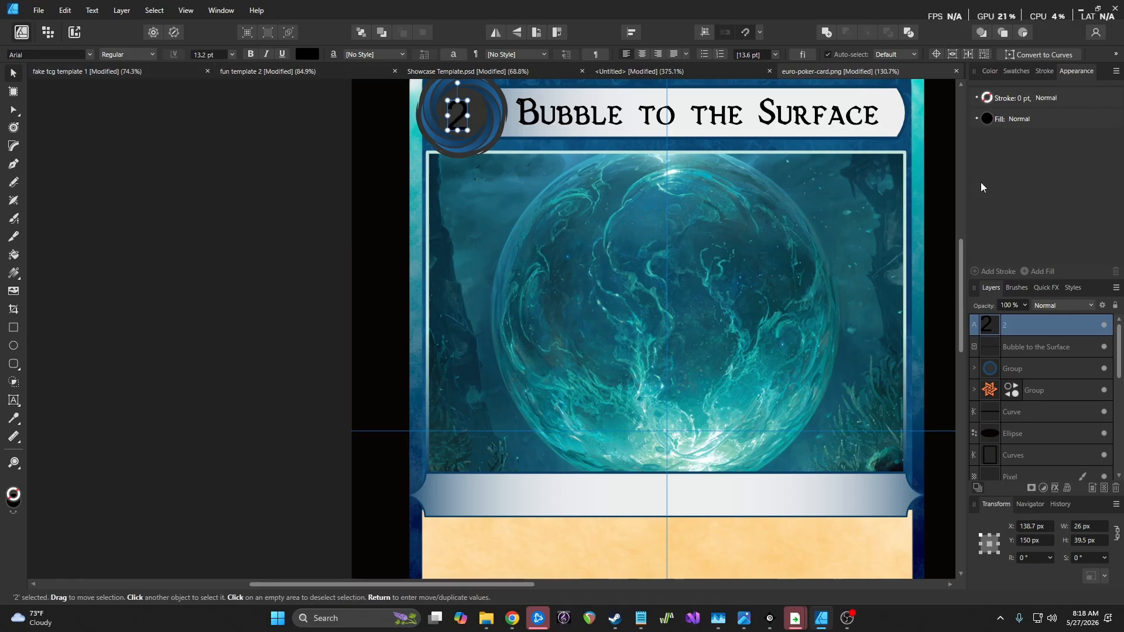
click(987, 119)
click(956, 232)
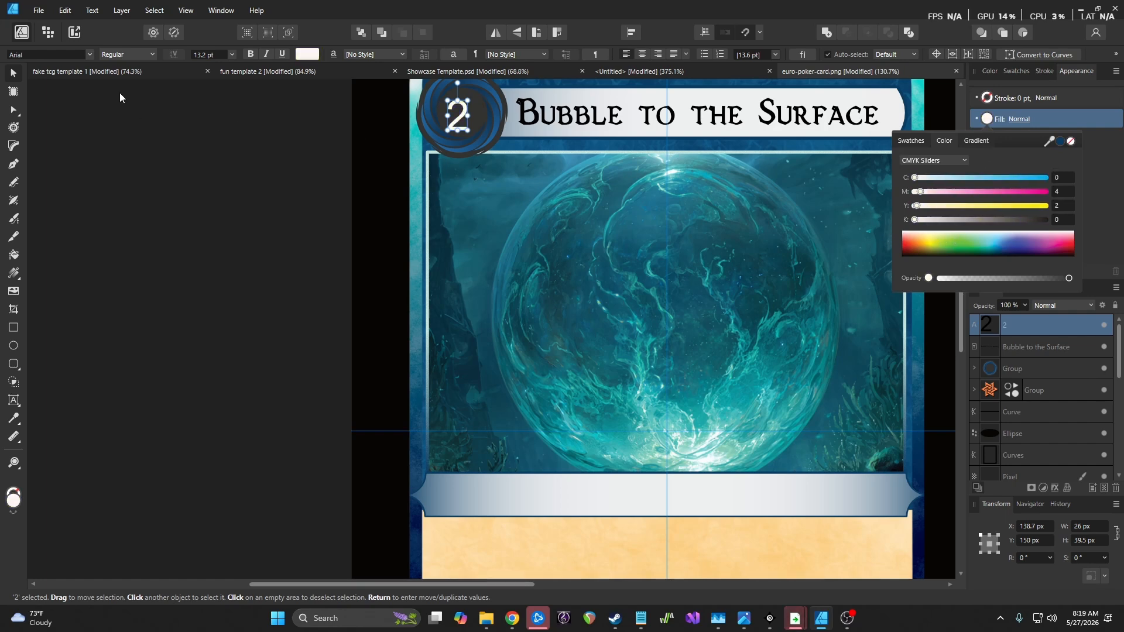
mouse_move(471, 127)
mouse_down()
mouse_move(484, 138)
mouse_move(467, 117)
mouse_up()
Switch the 2 to the Vecna font, enlarge it to about 40 × 57.5 px, and centre it
scroll(479, 171, up, 2)
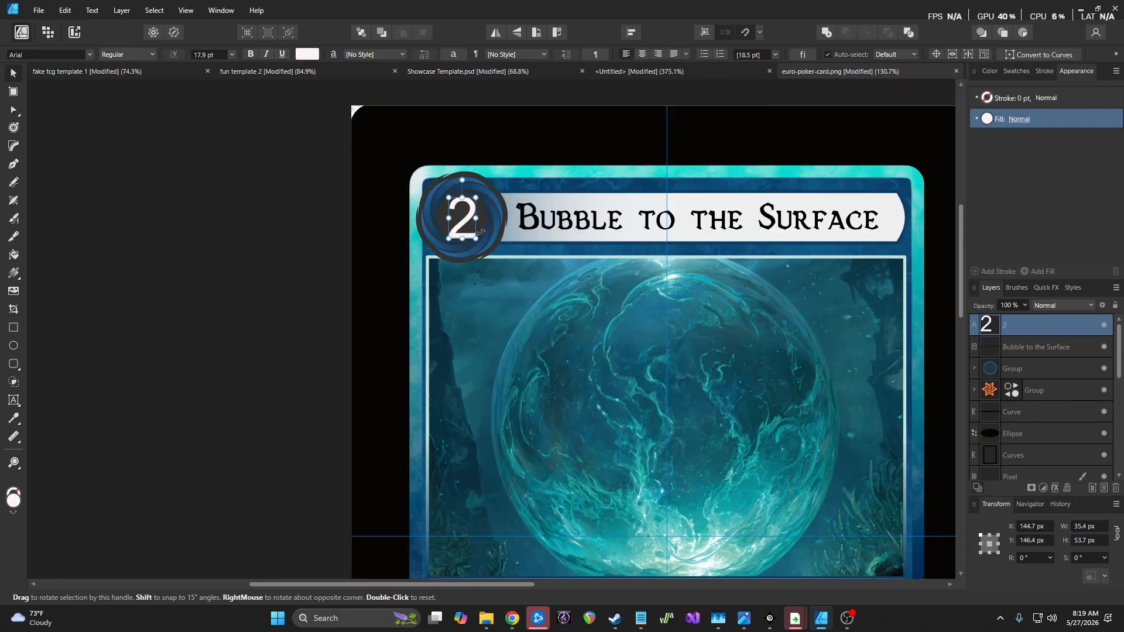
scroll(470, 218, up, 2)
scroll(470, 218, up, 2)
drag(468, 216, 463, 212)
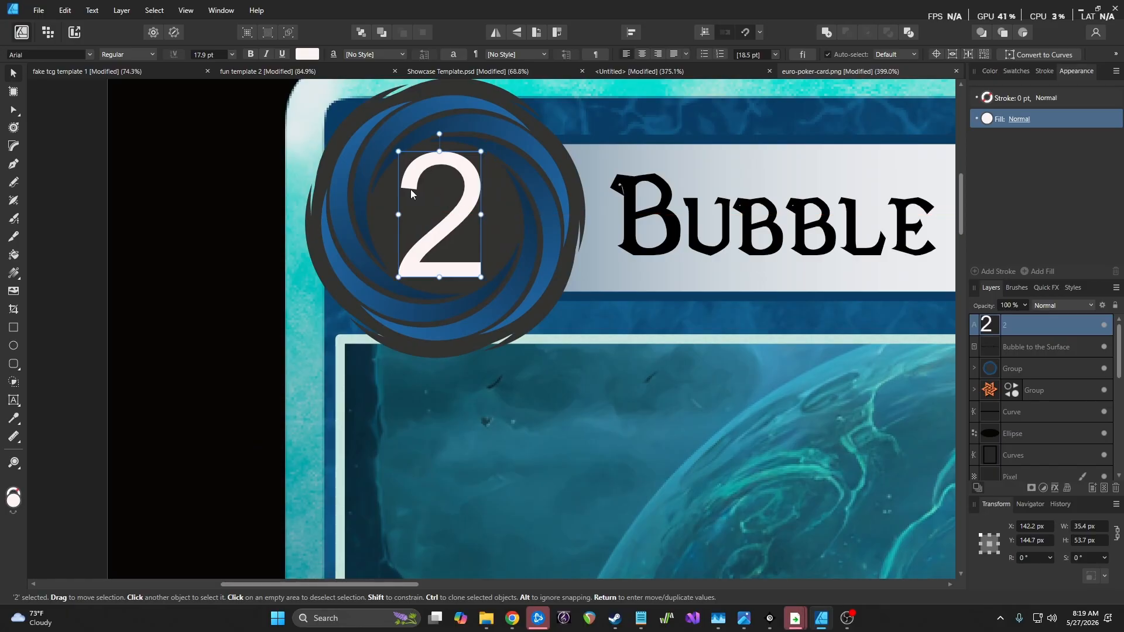
click(89, 55)
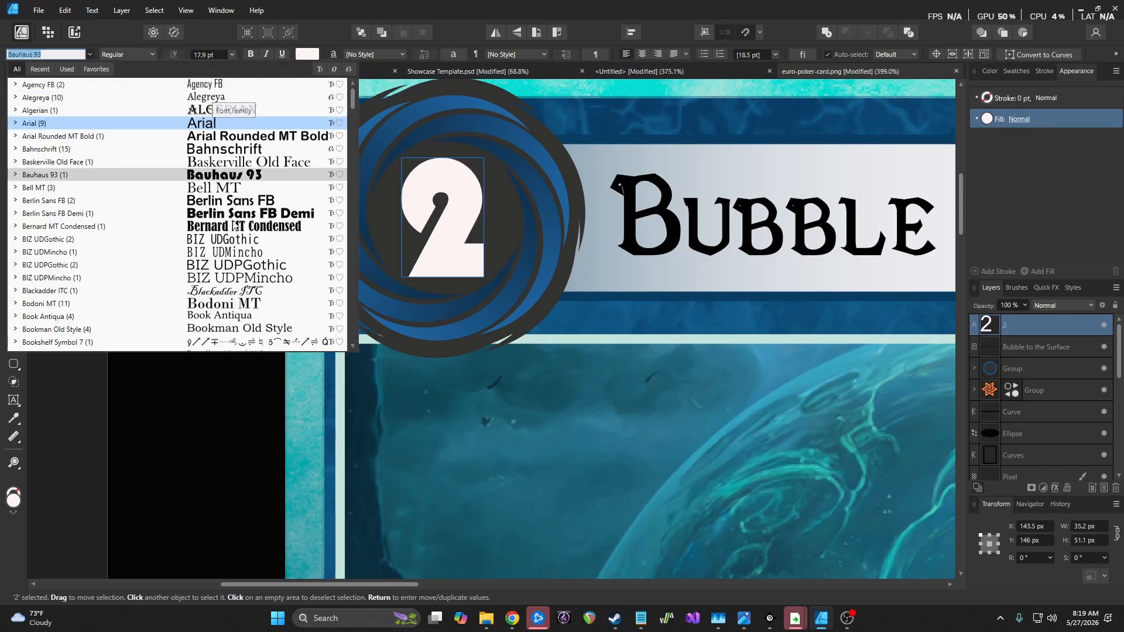
text(ve)
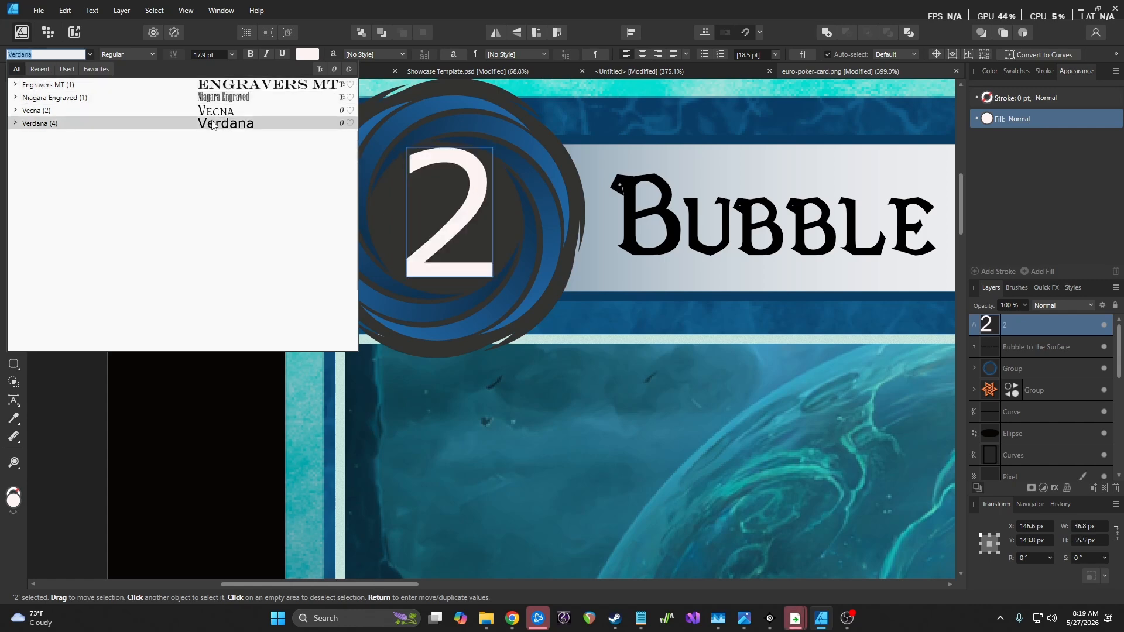
key(Escape)
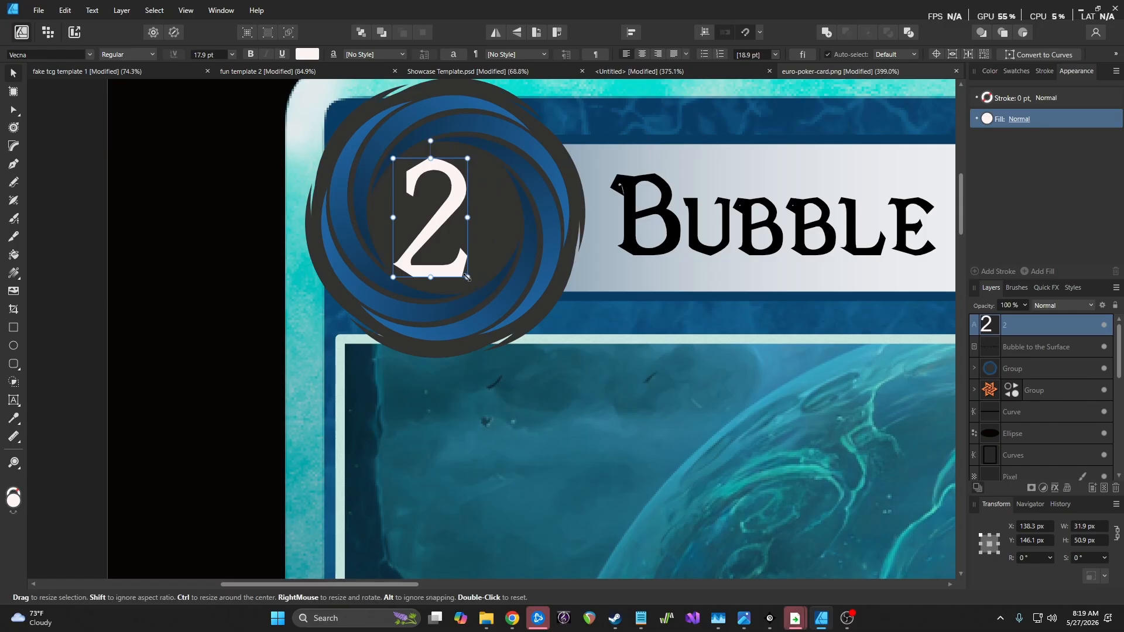
drag(467, 277, 486, 292)
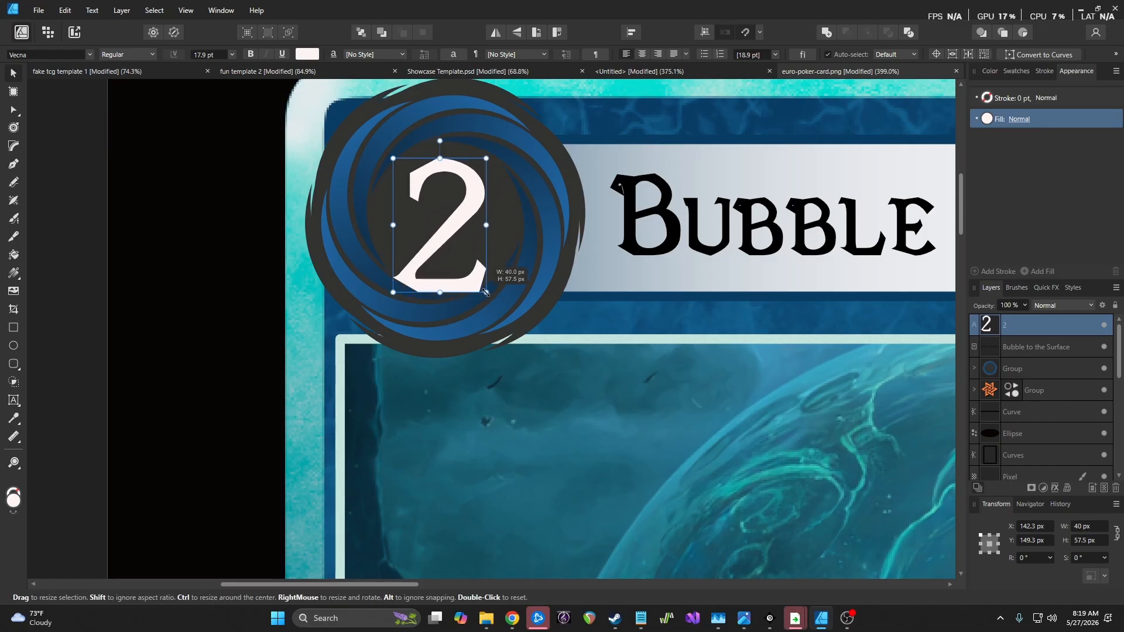
drag(453, 227, 451, 222)
ctrl+scroll(430, 279, down, 6)
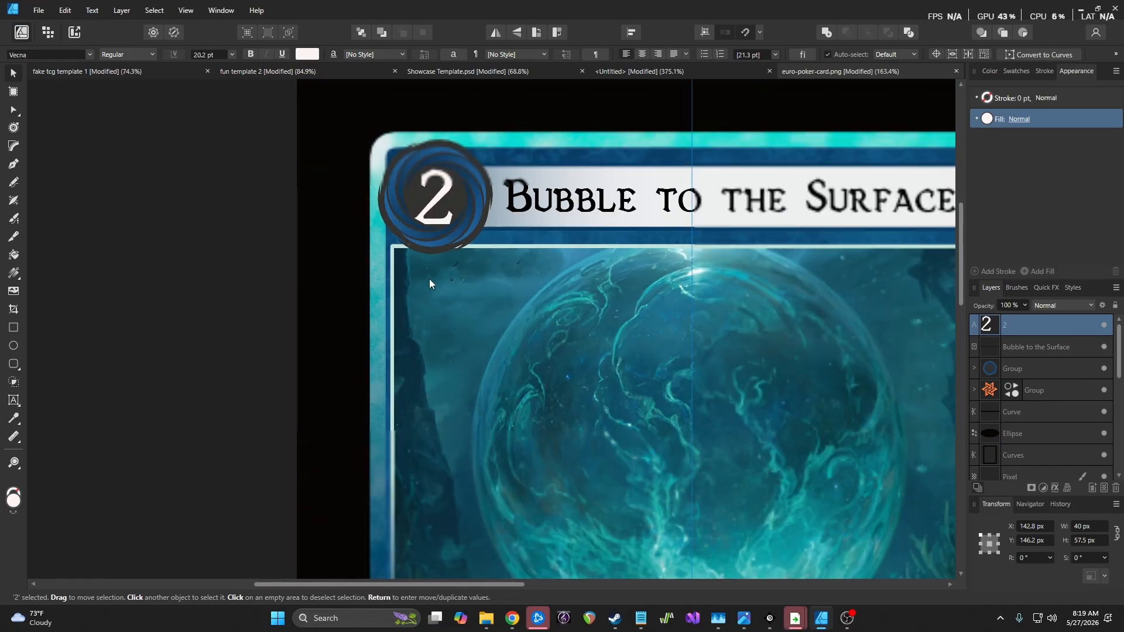
Draw a 606.2 × 293 px frame text box over the tan parchment panel
scroll(622, 362, down, 5)
scroll(622, 360, down, 3)
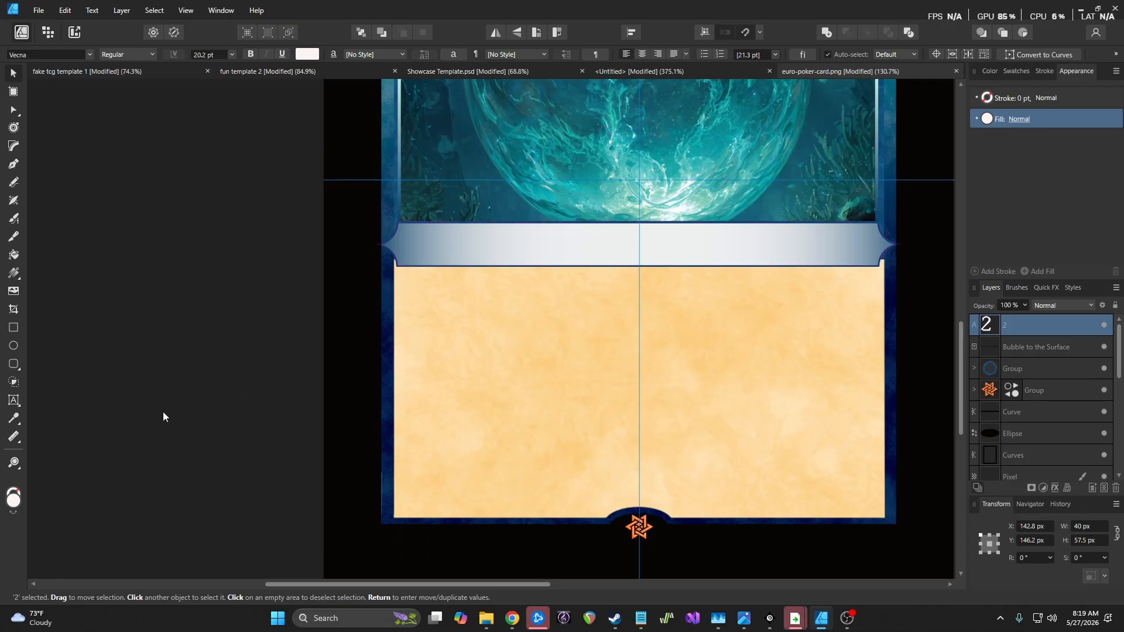
click(21, 408)
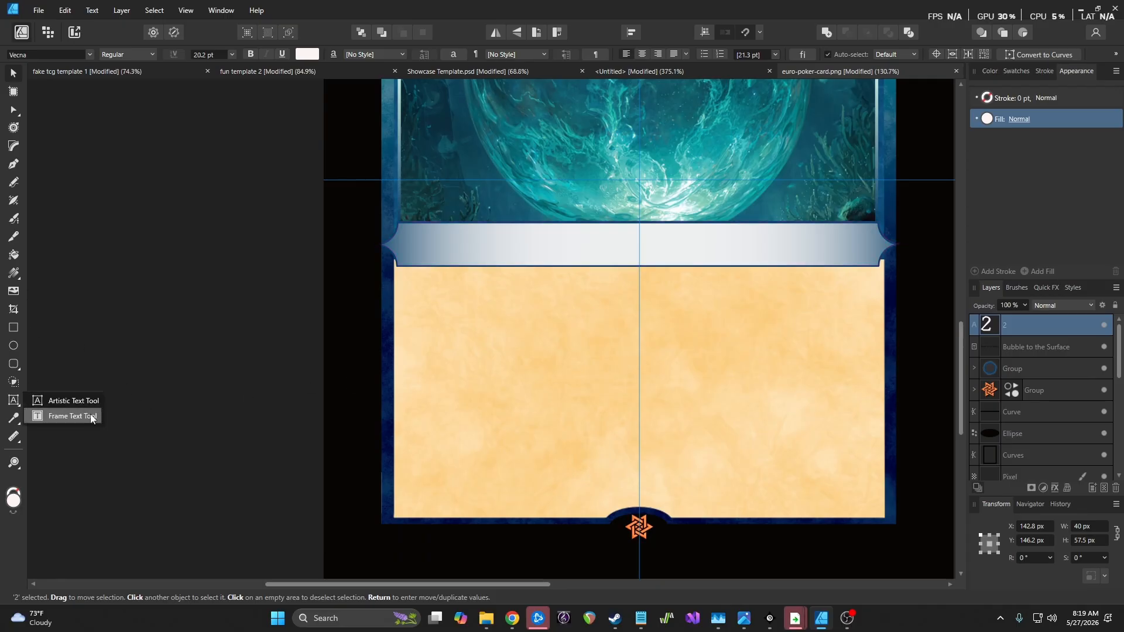
click(83, 416)
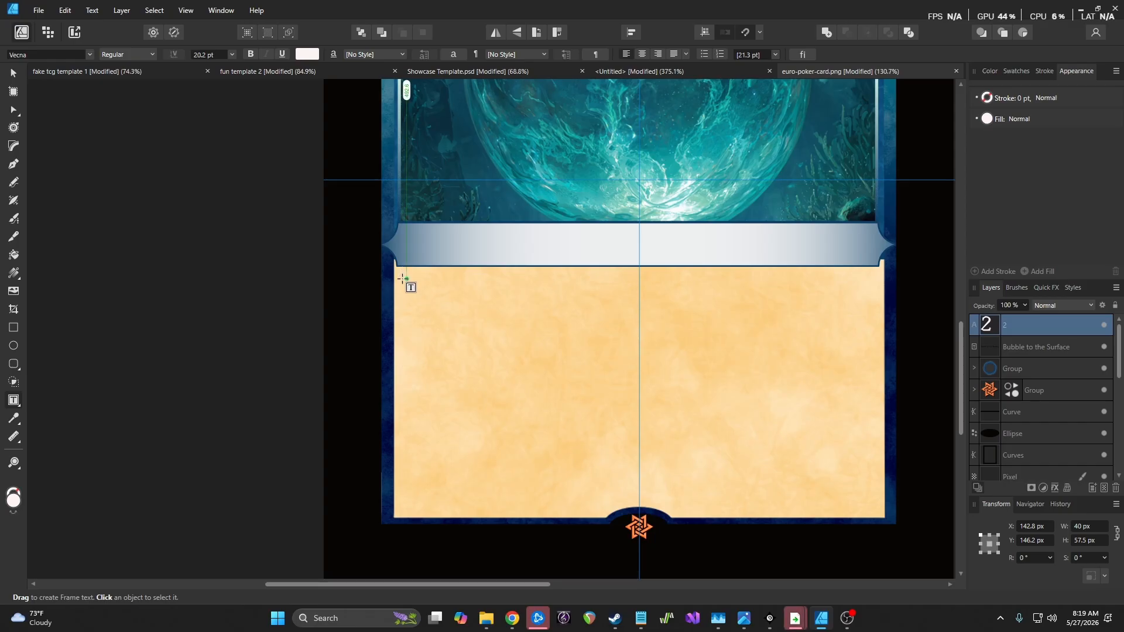
drag(407, 279, 870, 503)
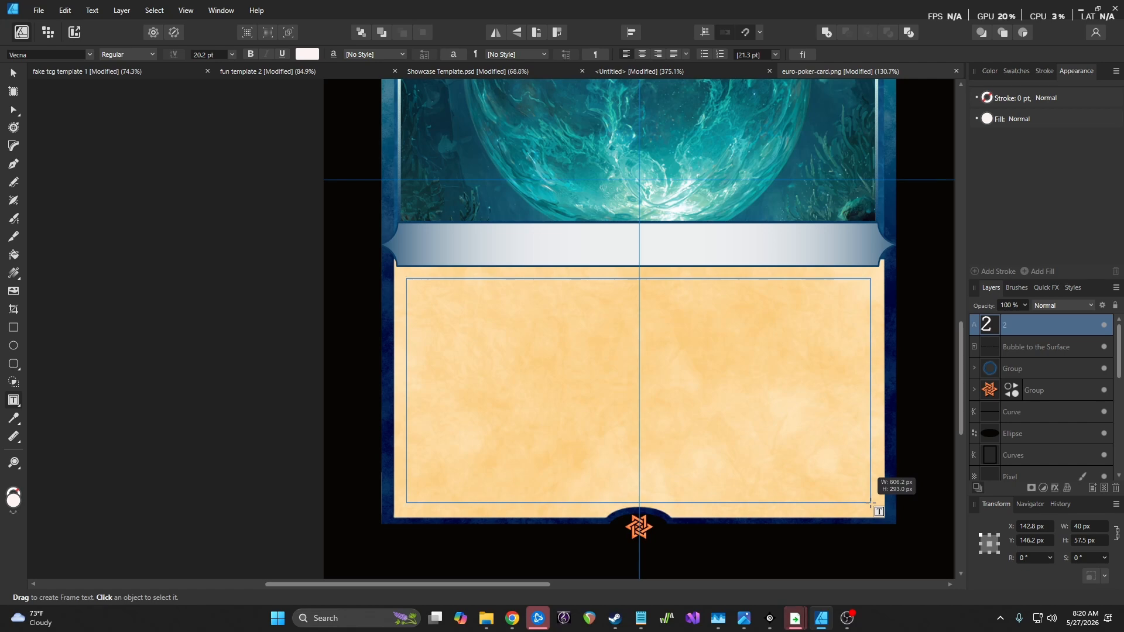
drag(871, 502, 870, 502)
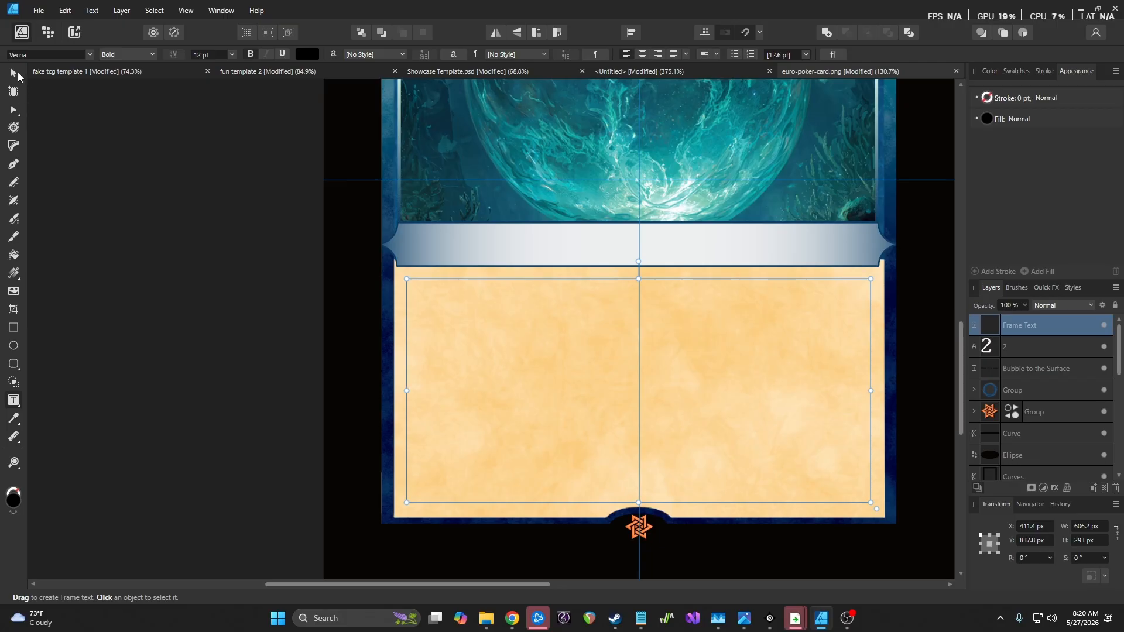
click(16, 74)
drag(672, 304, 674, 308)
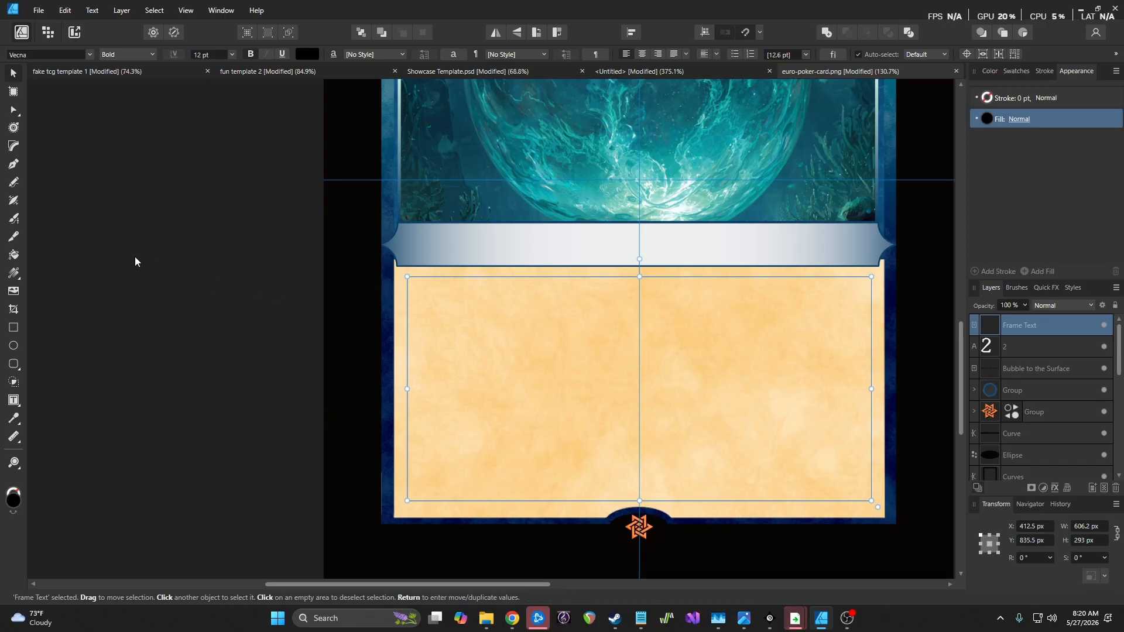
click(17, 402)
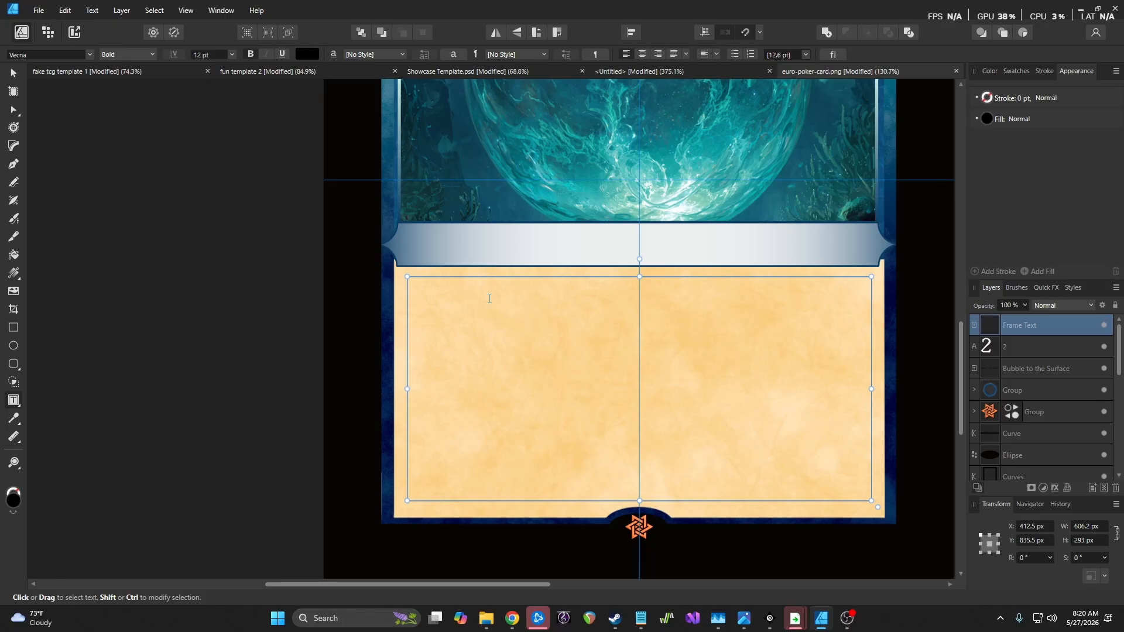
Type the rules text from 'Search your deck for a card.' through 'Shuffle your', then select it all
text(Sea)
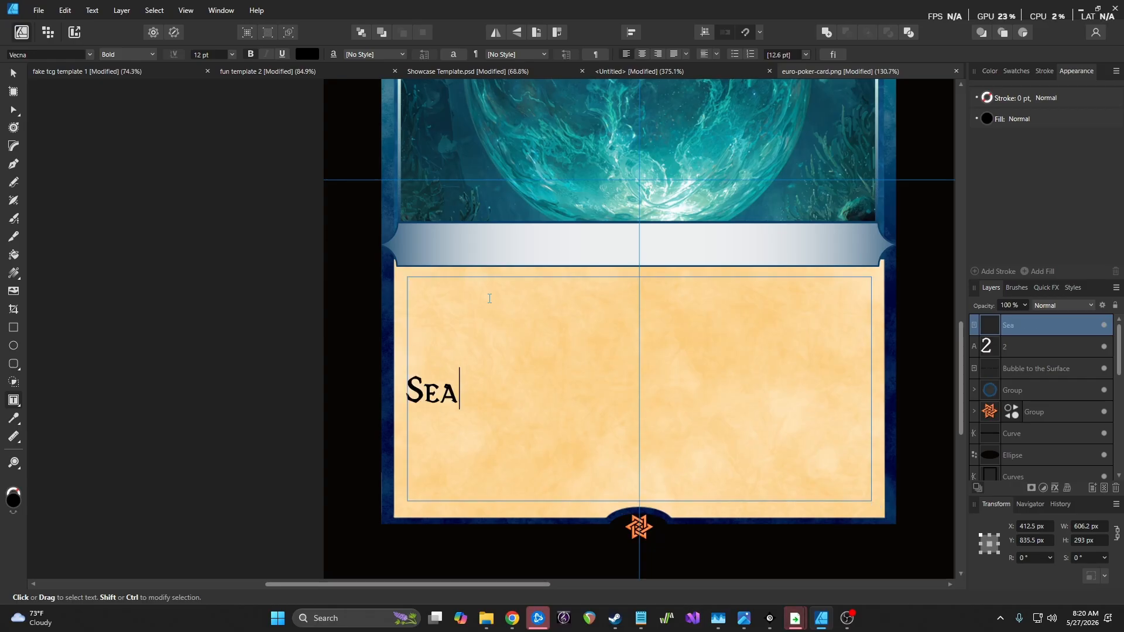
text(rch)
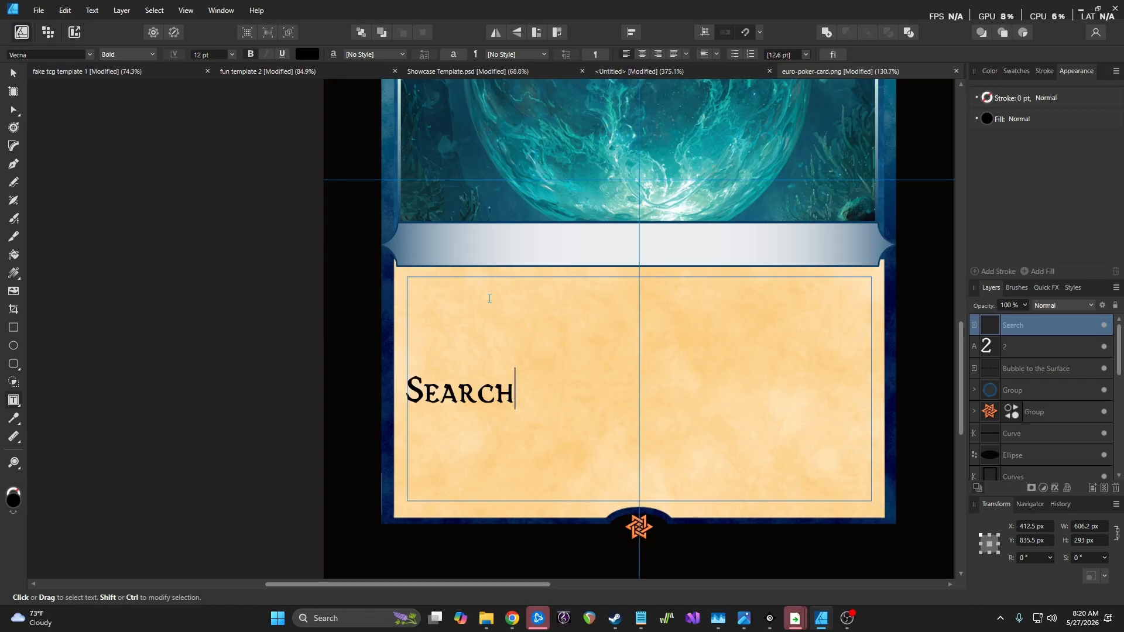
text( your deck for)
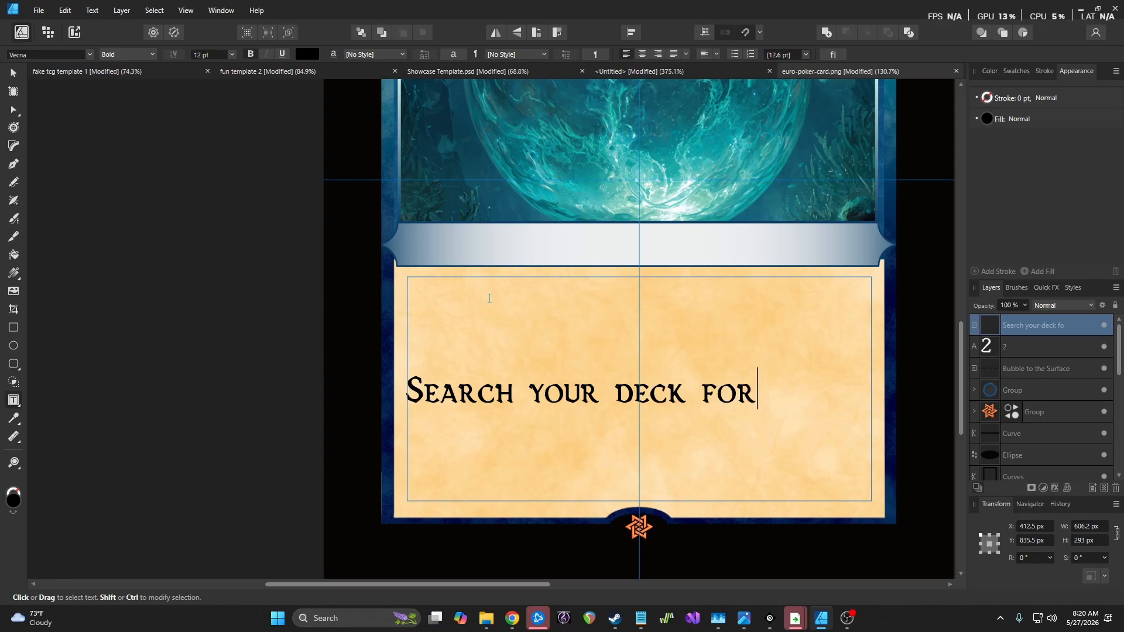
text( a card)
text(. Revea)
text(l 1)
text(t )
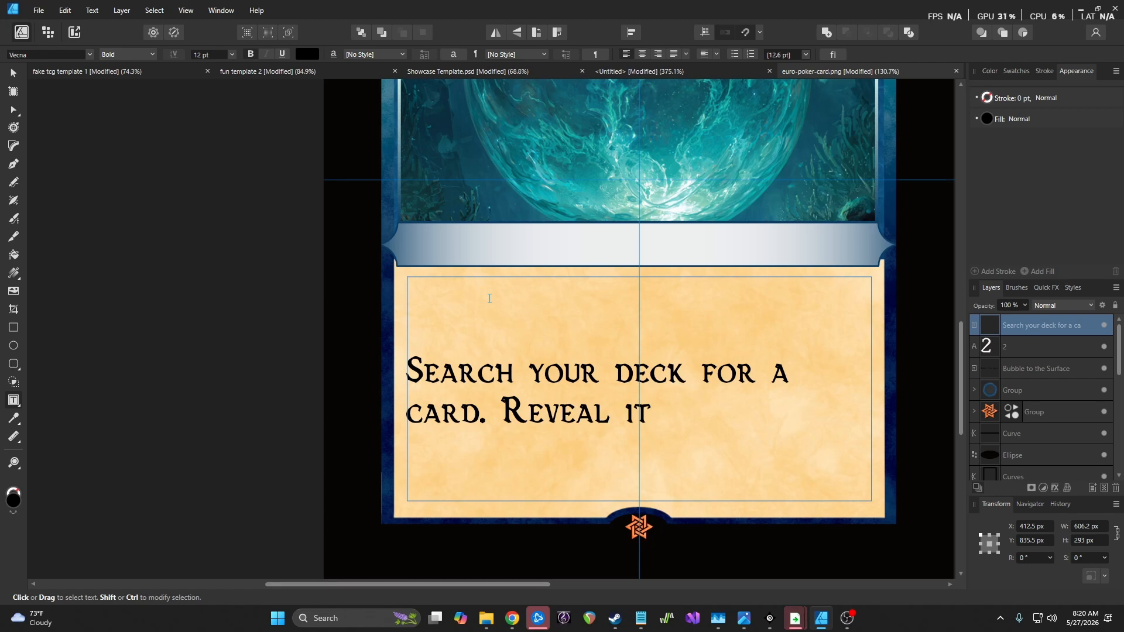
text(then add it )
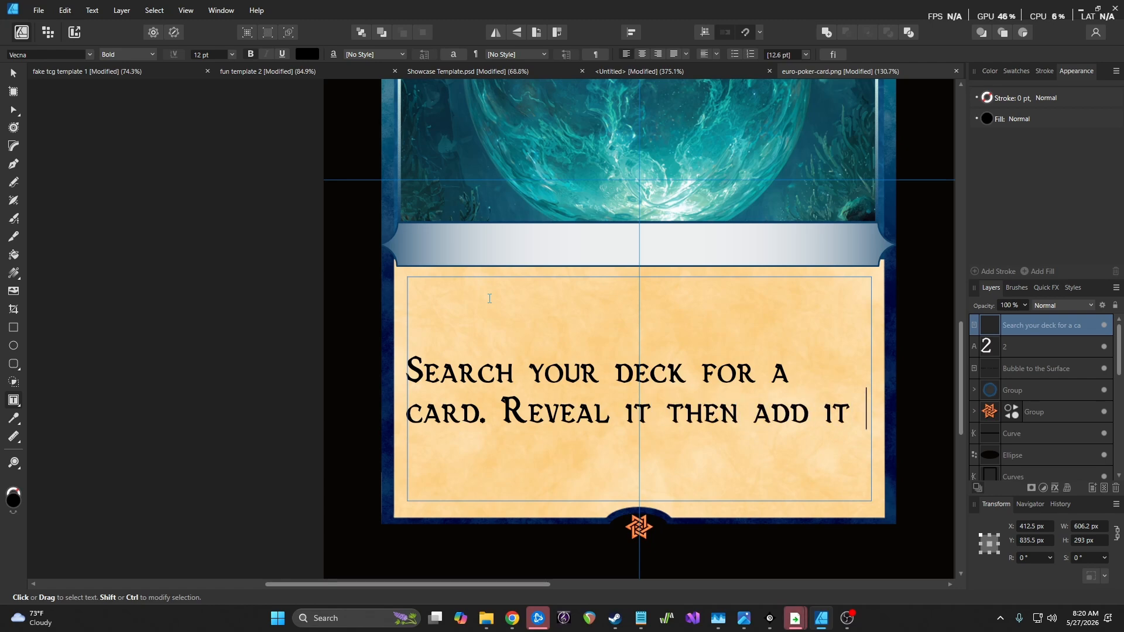
text(to your hand)
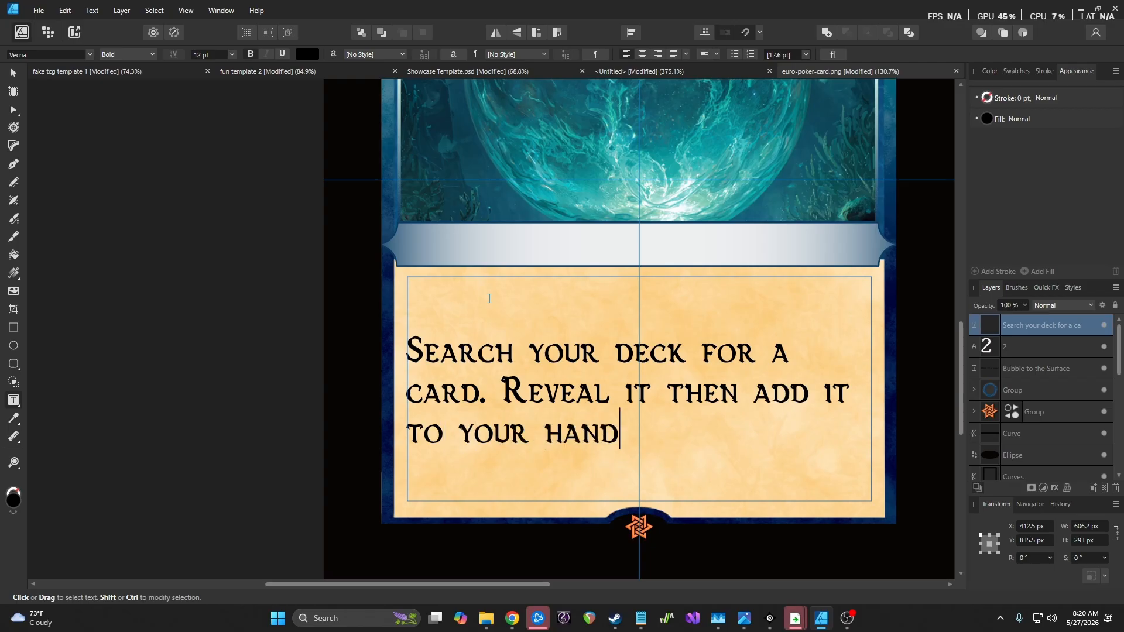
text(. D)
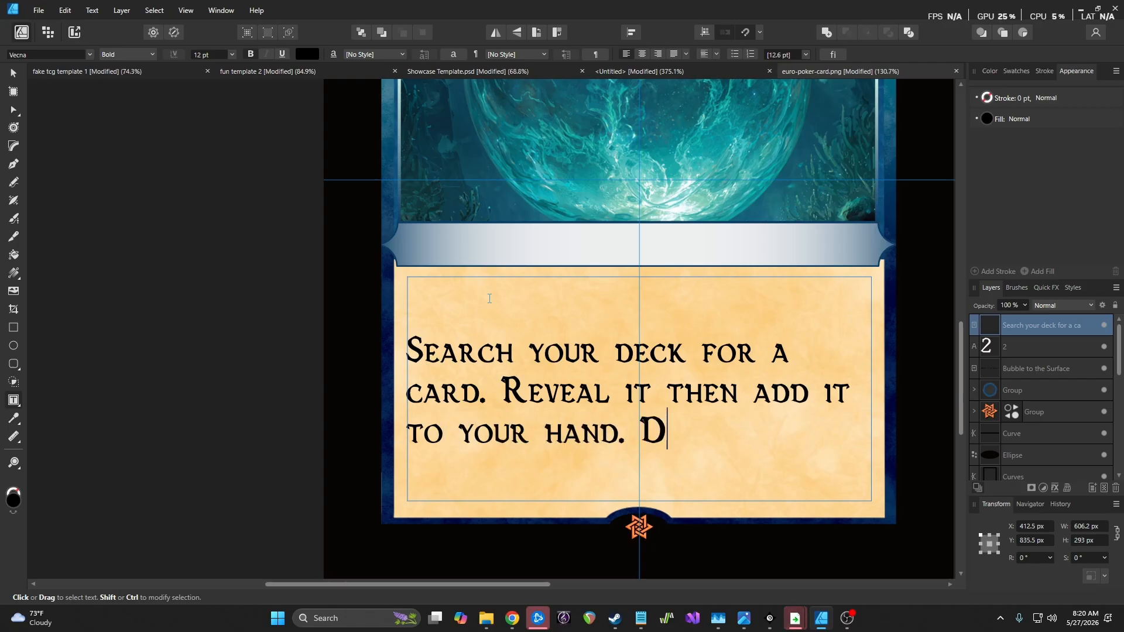
text(iscard a card a car)
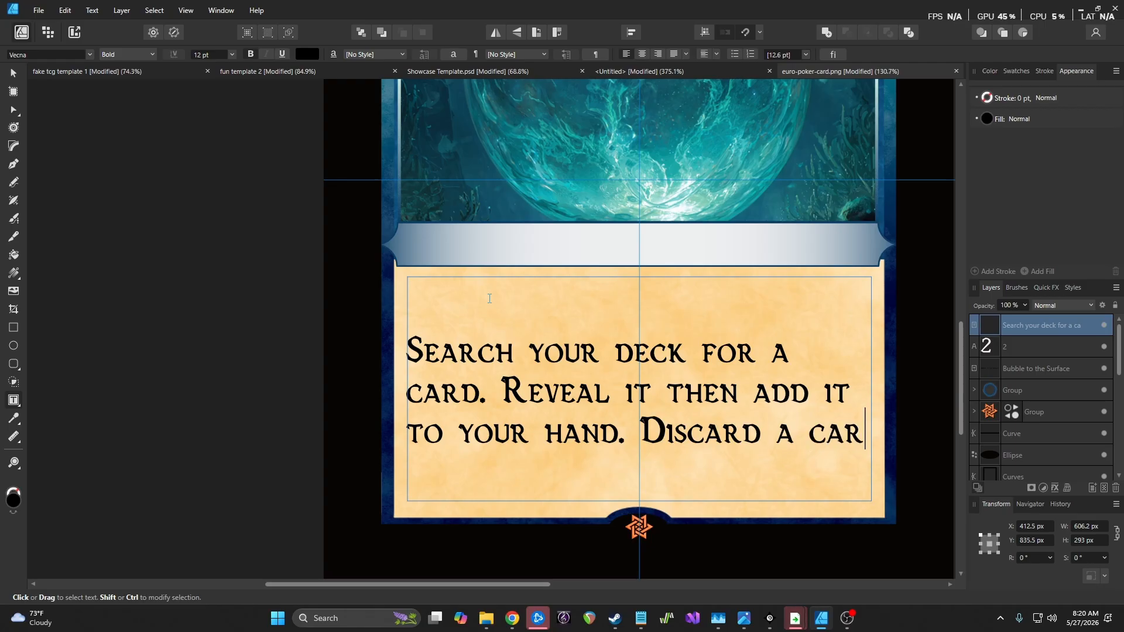
text(d with)
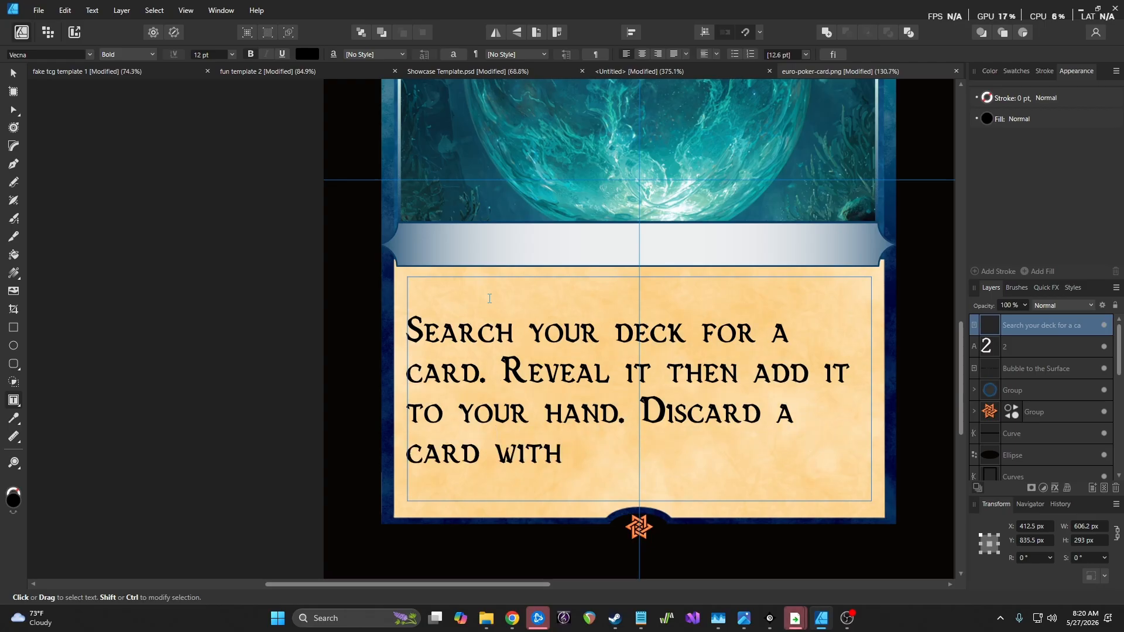
text( the same)
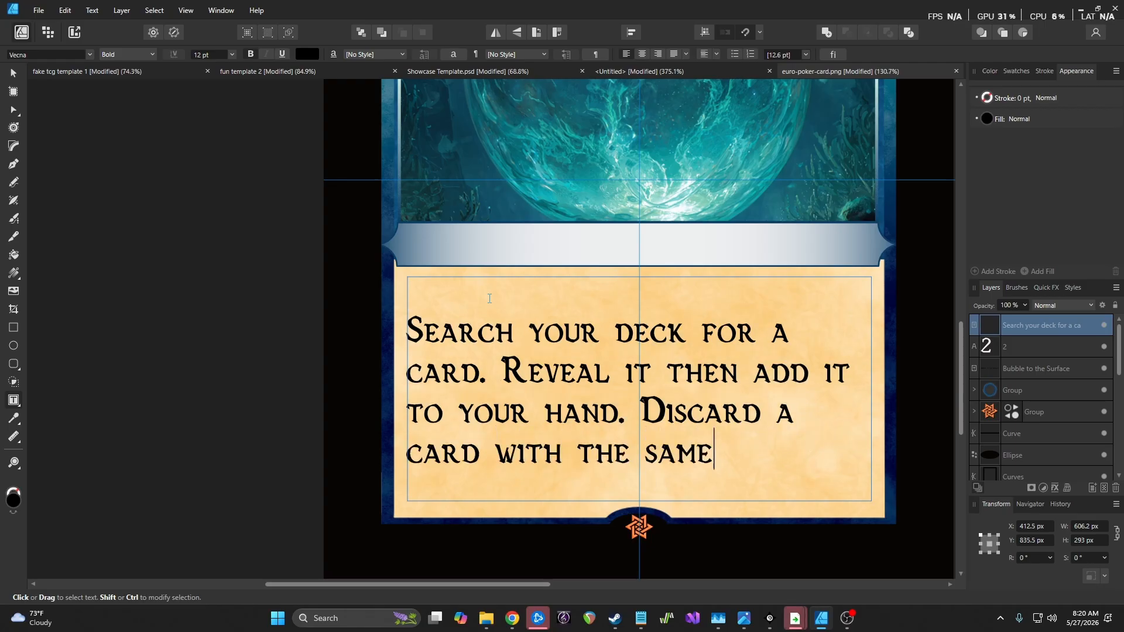
text( or higher ma)
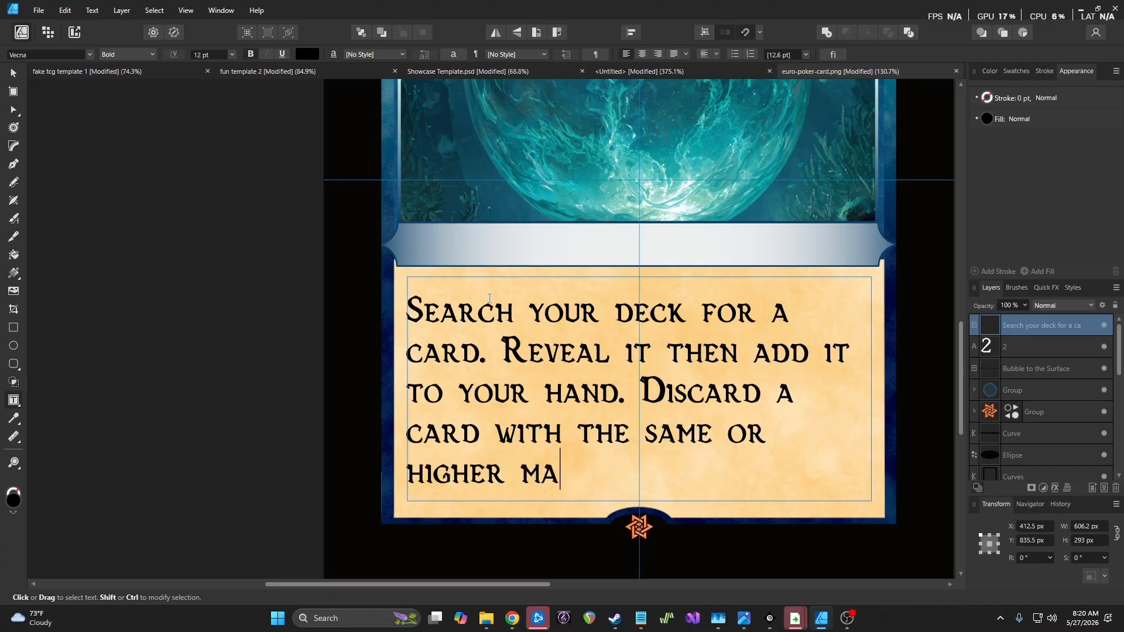
text(na cost as the reveal)
key(BackSpace)
text(ed card. S)
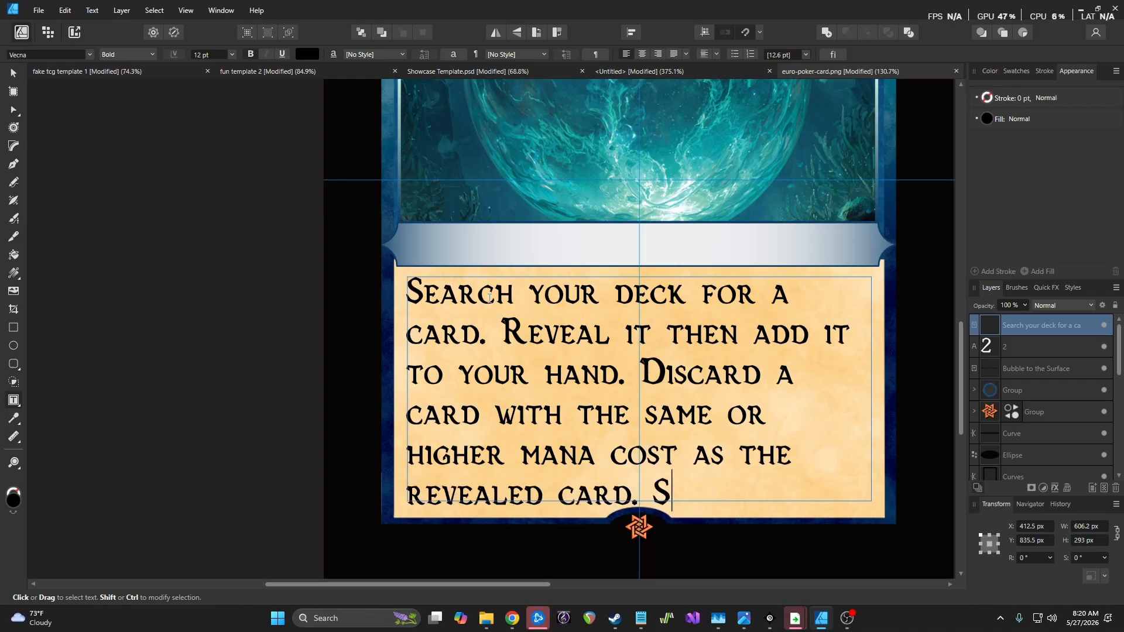
text(huffle your deck)
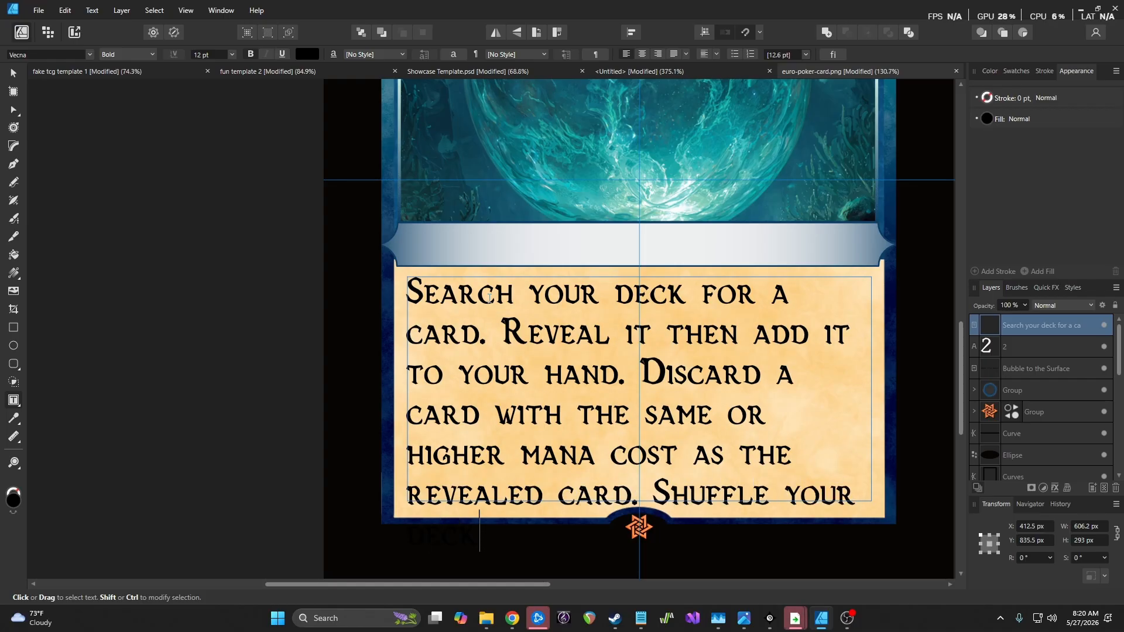
key(ctrl+a)
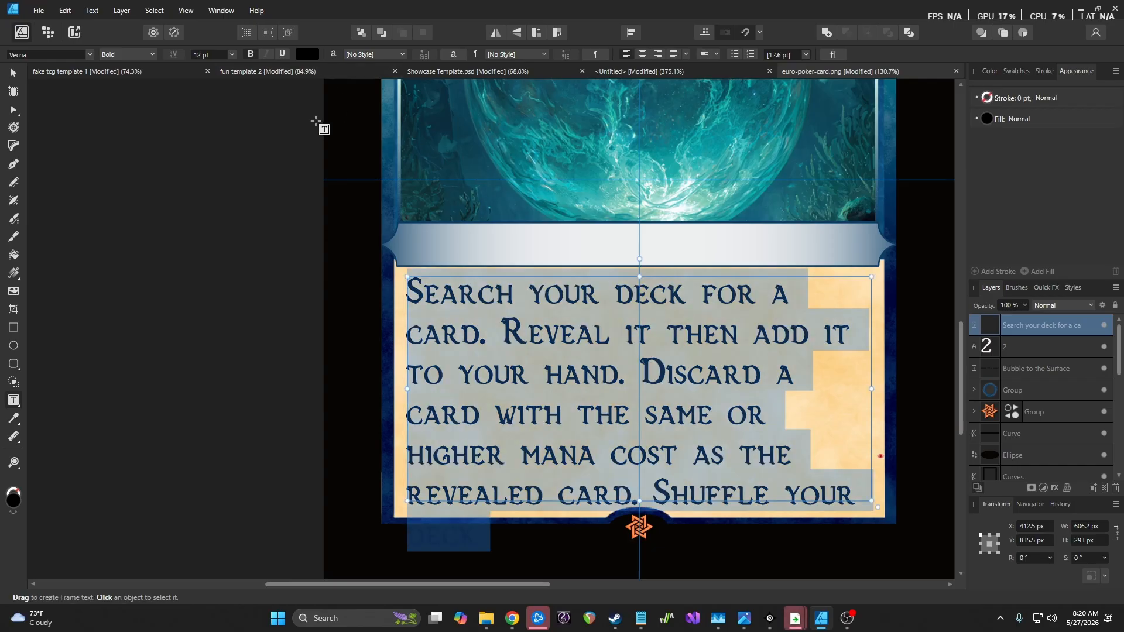
Set the rules text to Alegreya Regular 6 pt with Top Align vertical alignment
click(90, 53)
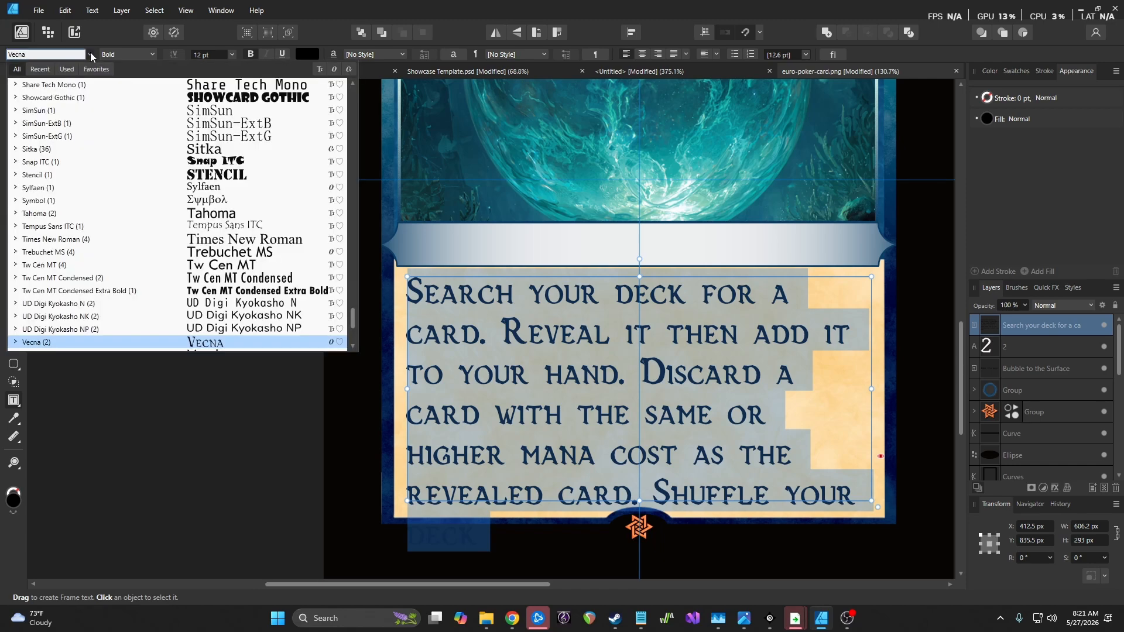
scroll(245, 194, up, 15)
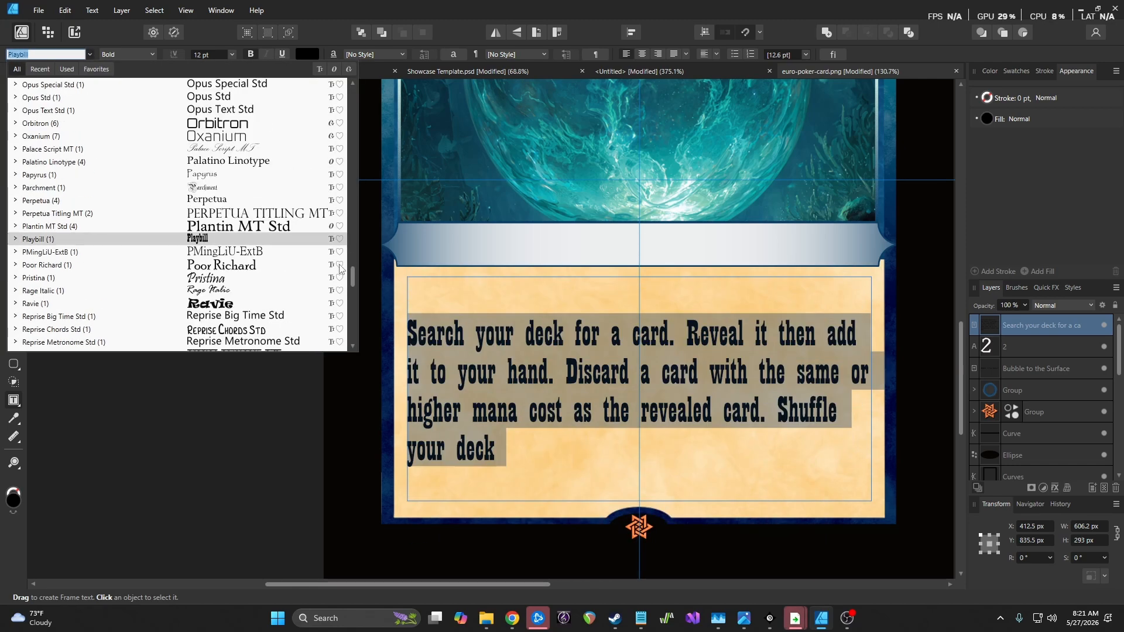
scroll(343, 92, up, 20)
scroll(342, 93, up, 3)
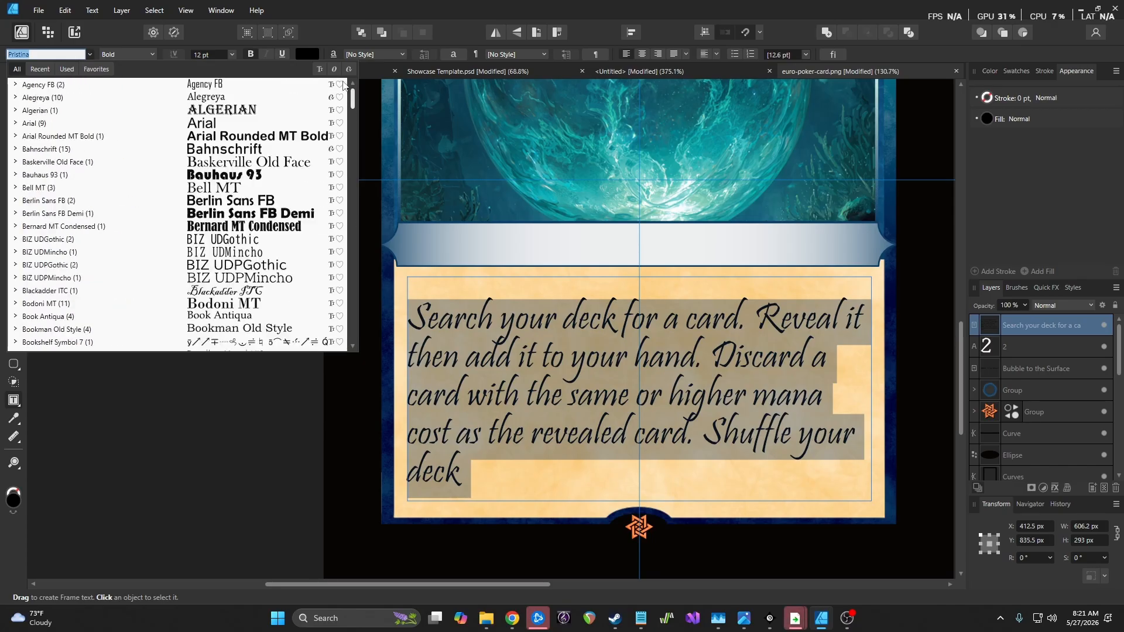
click(217, 97)
click(232, 55)
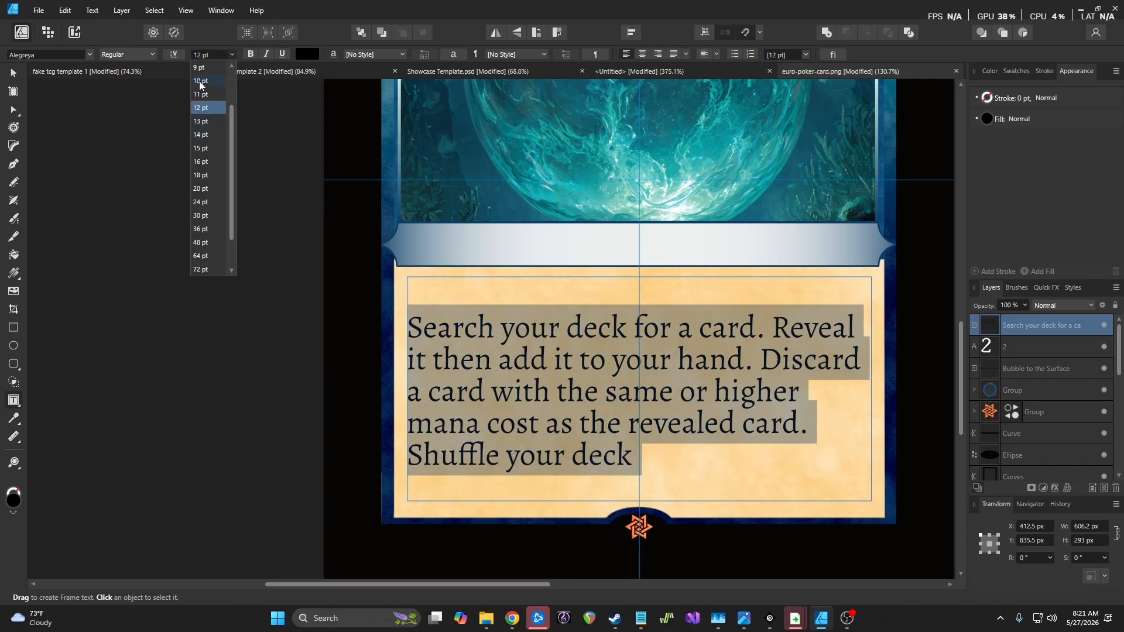
scroll(200, 86, up, 1)
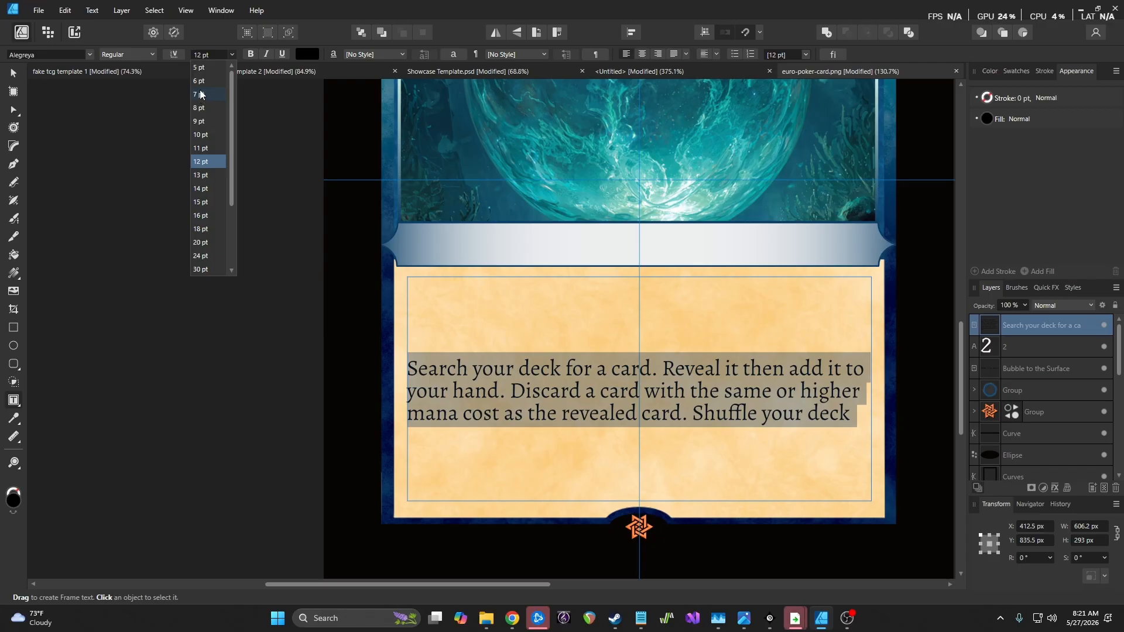
click(717, 54)
click(718, 68)
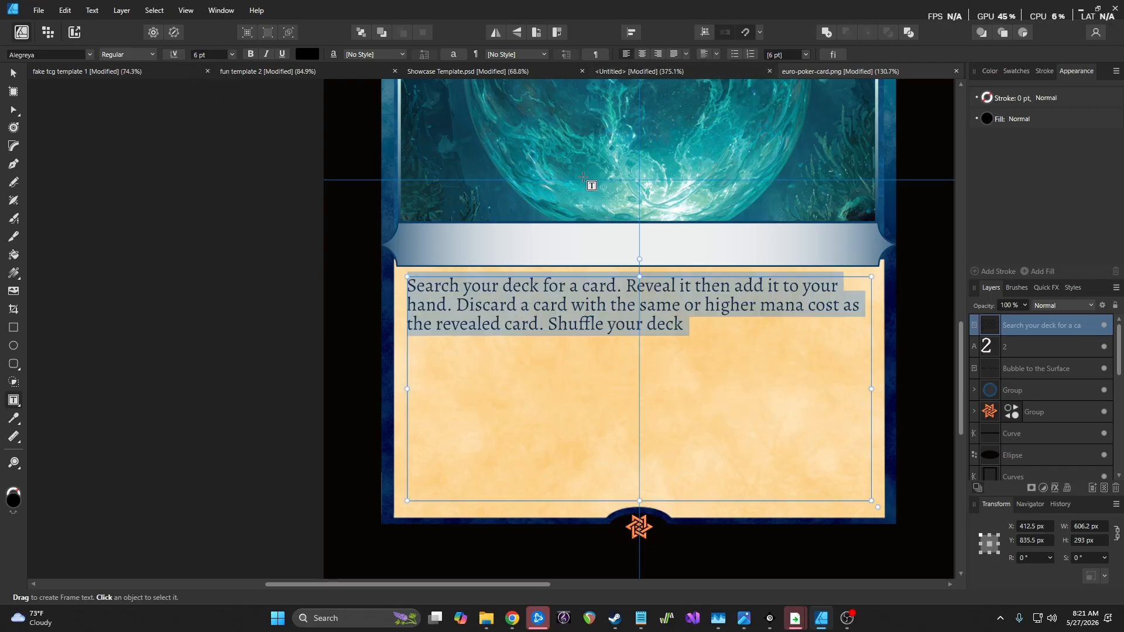
key(Escape)
Draw a text frame across the banner, centre it horizontally and vertically, and type 'Spell'
click(248, 209)
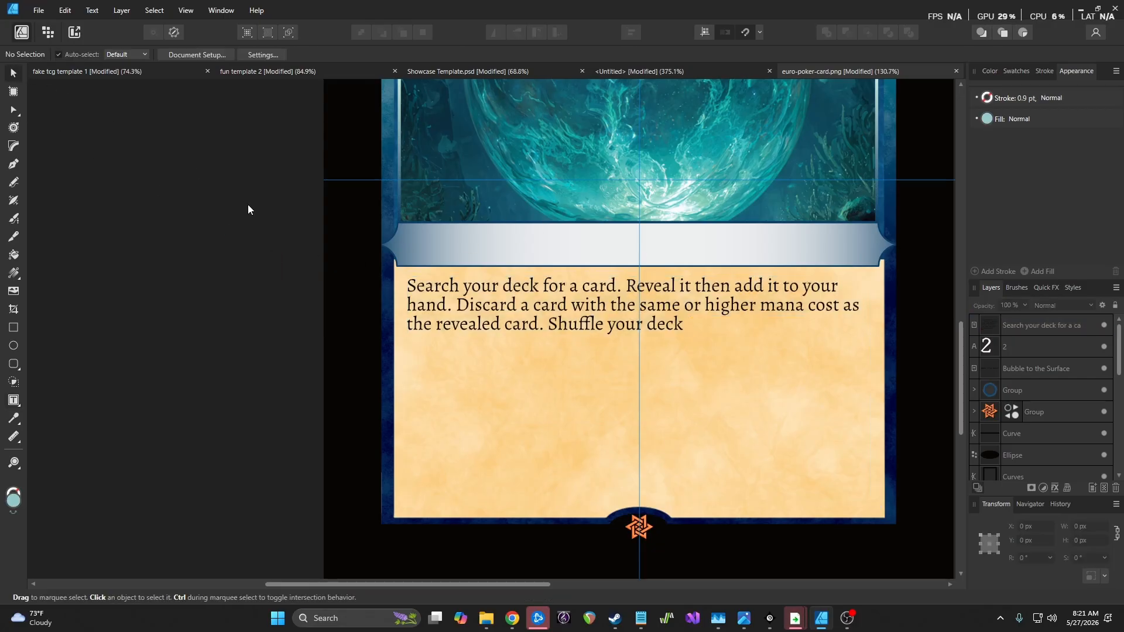
scroll(247, 209, down, 1)
scroll(247, 209, down, 3)
scroll(247, 209, up, 2)
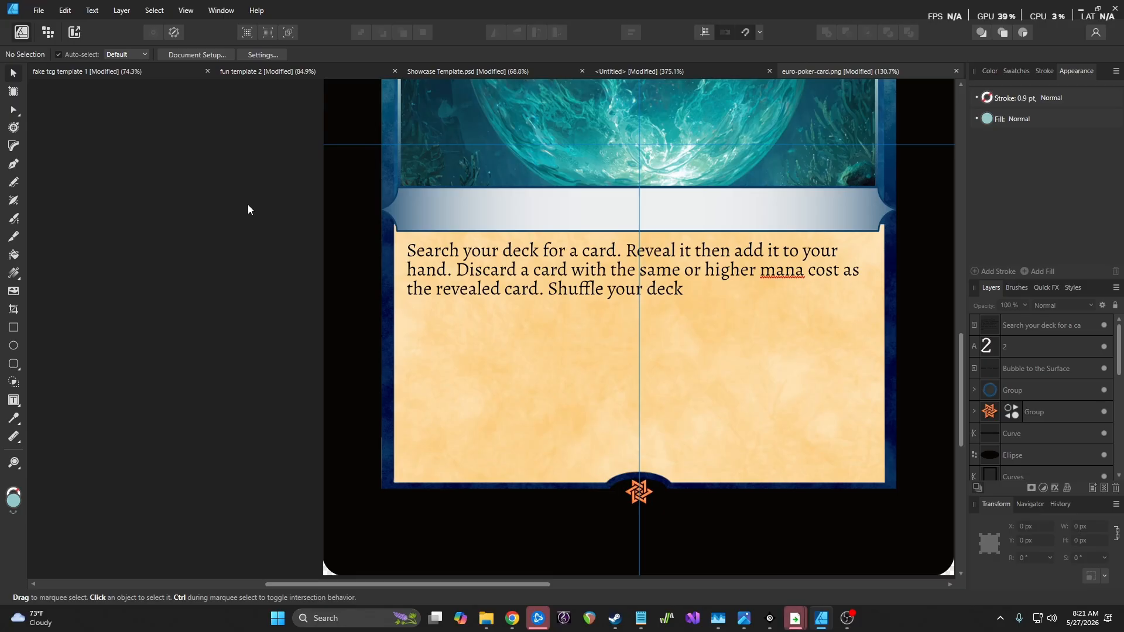
scroll(248, 209, down, 4)
scroll(248, 209, up, 8)
scroll(248, 209, up, 6)
scroll(247, 209, down, 3)
scroll(247, 209, up, 5)
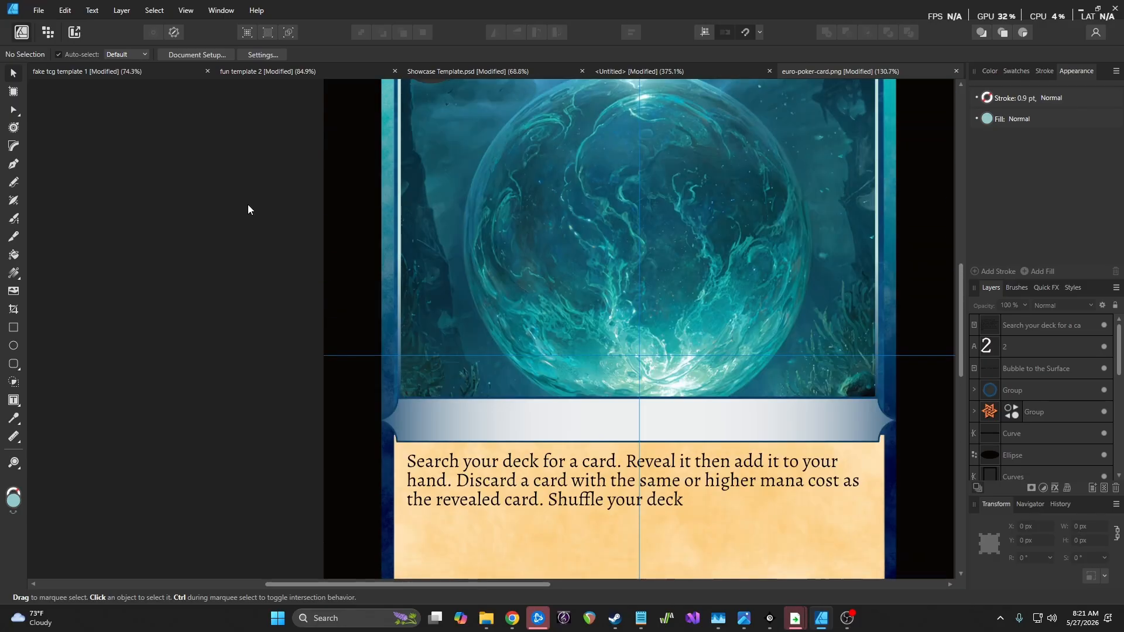
scroll(248, 206, up, 6)
scroll(238, 205, down, 12)
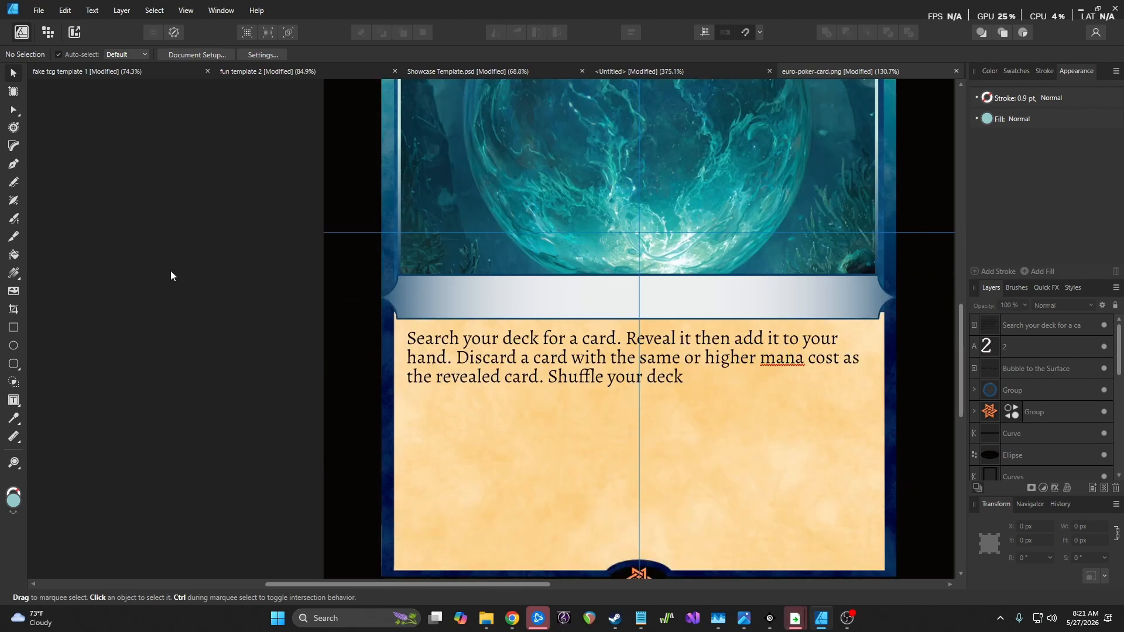
click(13, 400)
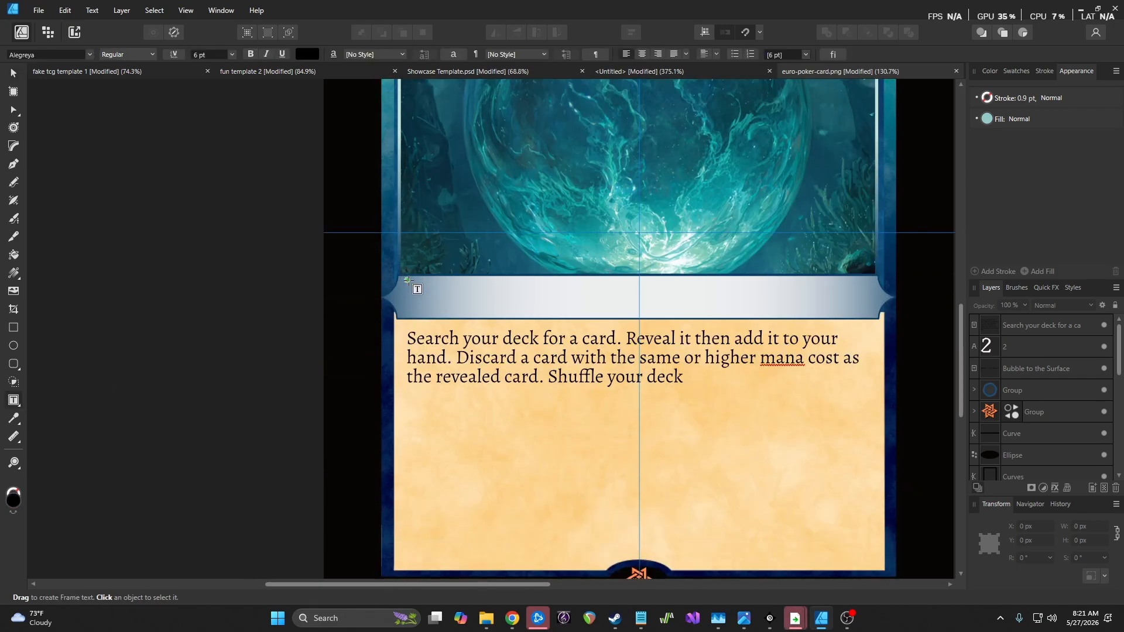
drag(409, 280, 871, 313)
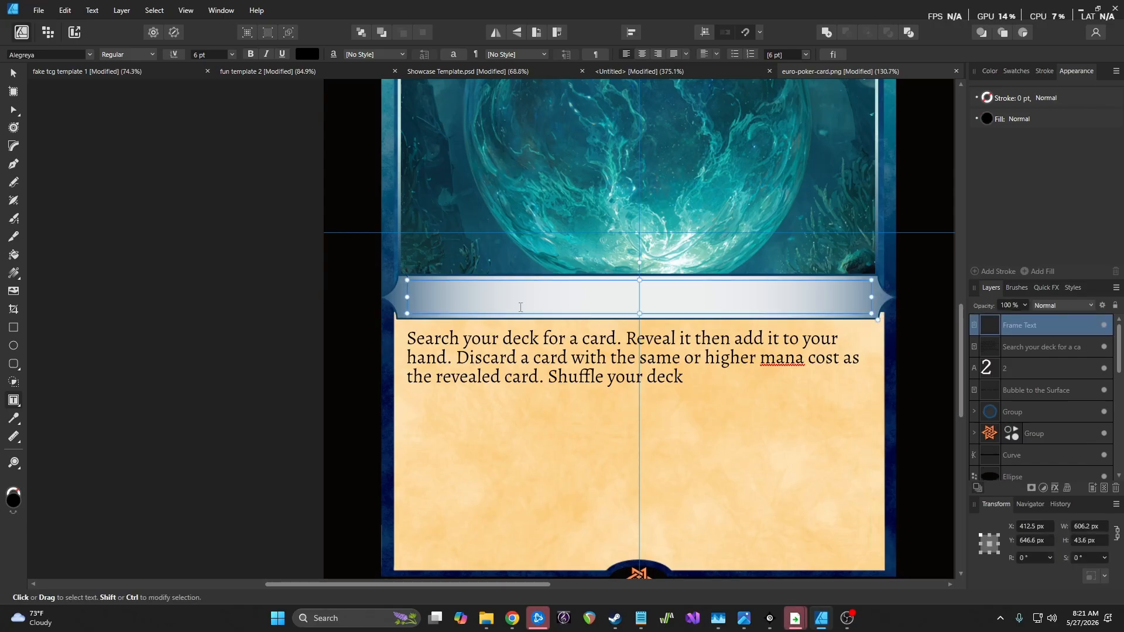
click(642, 54)
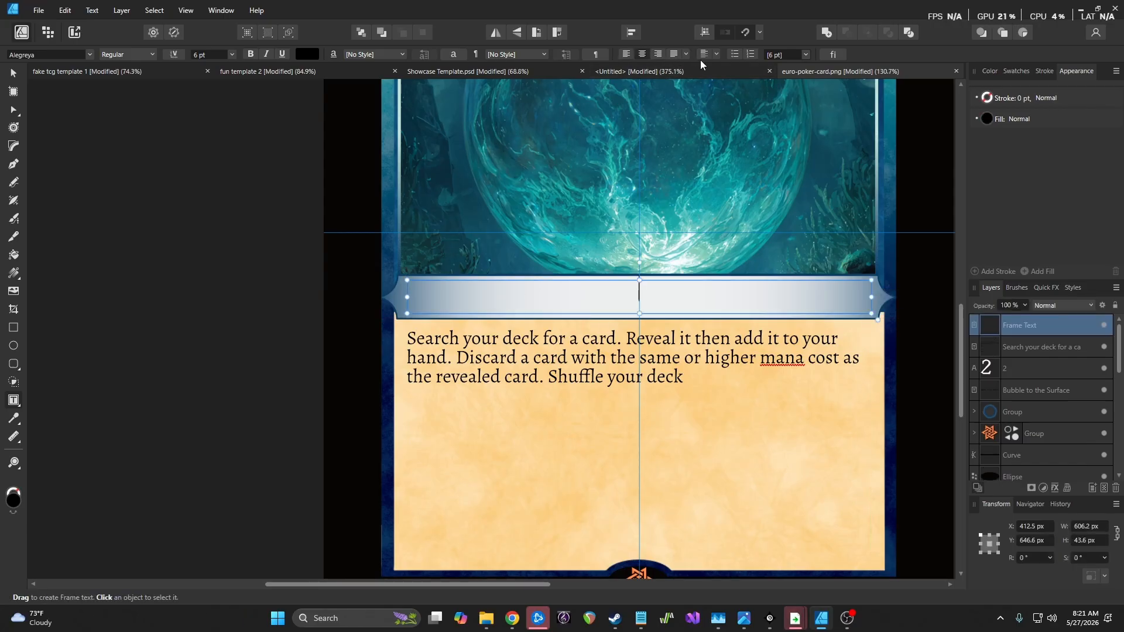
click(686, 54)
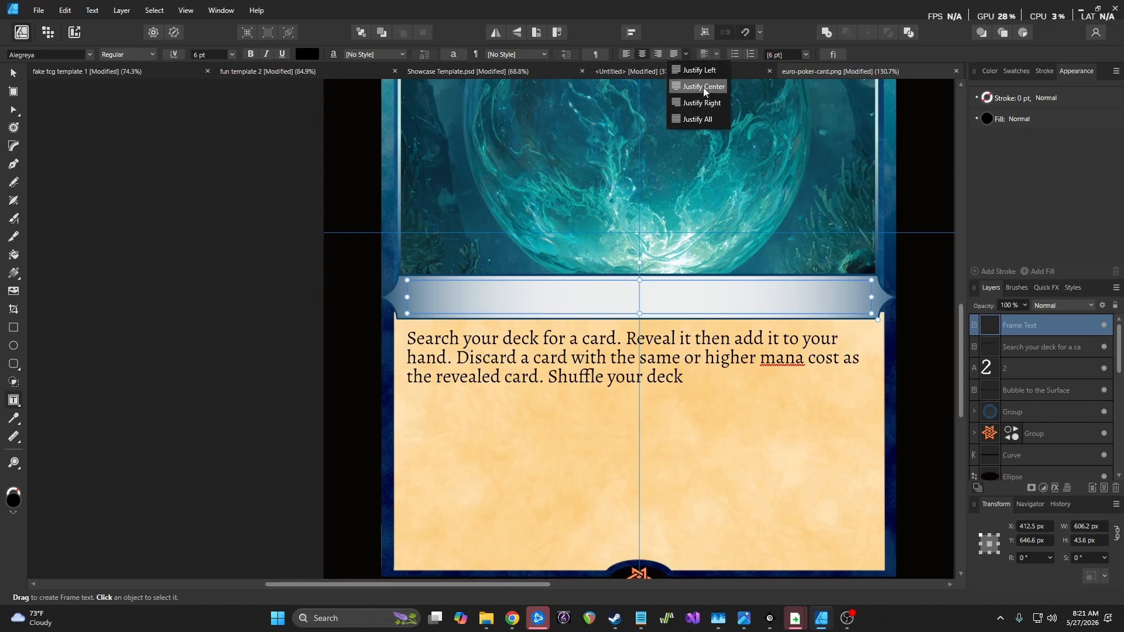
click(716, 55)
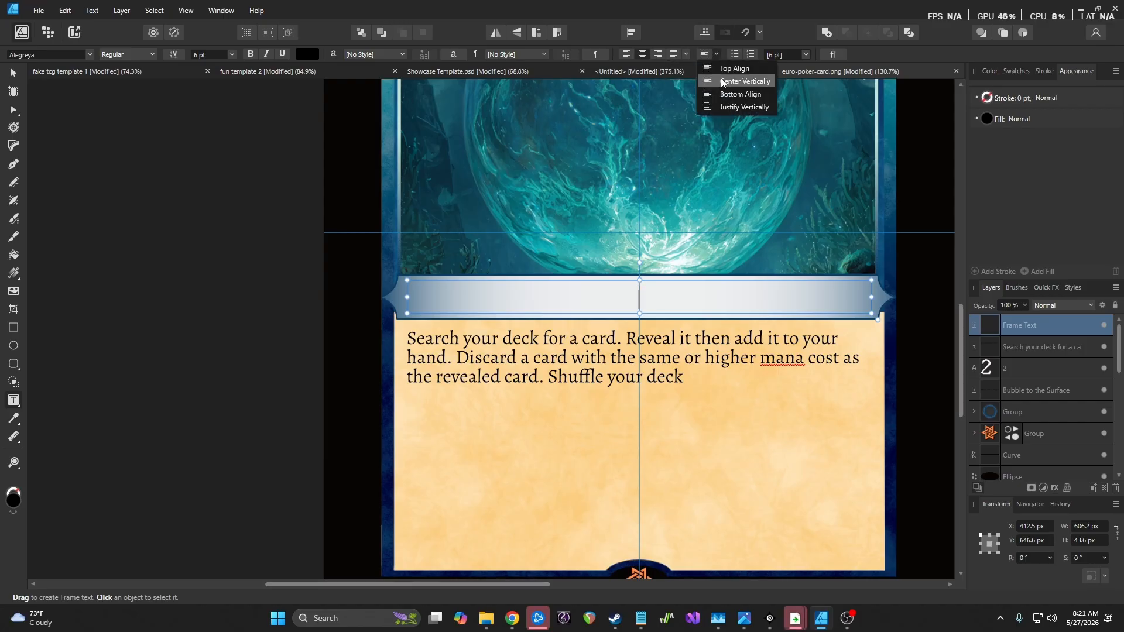
click(722, 82)
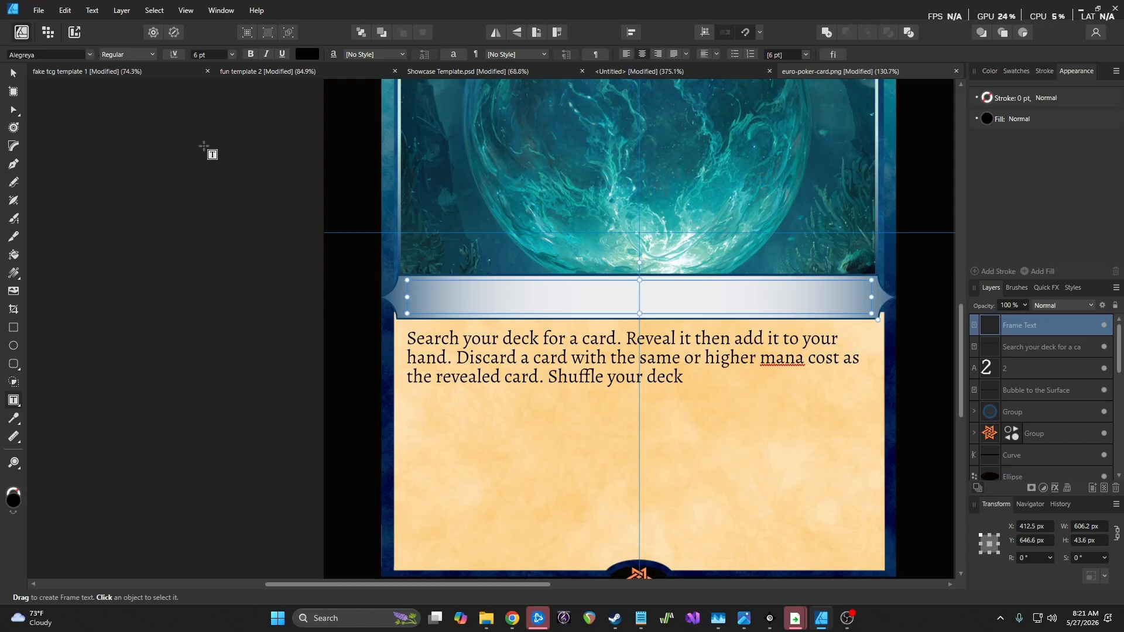
text(Spell)
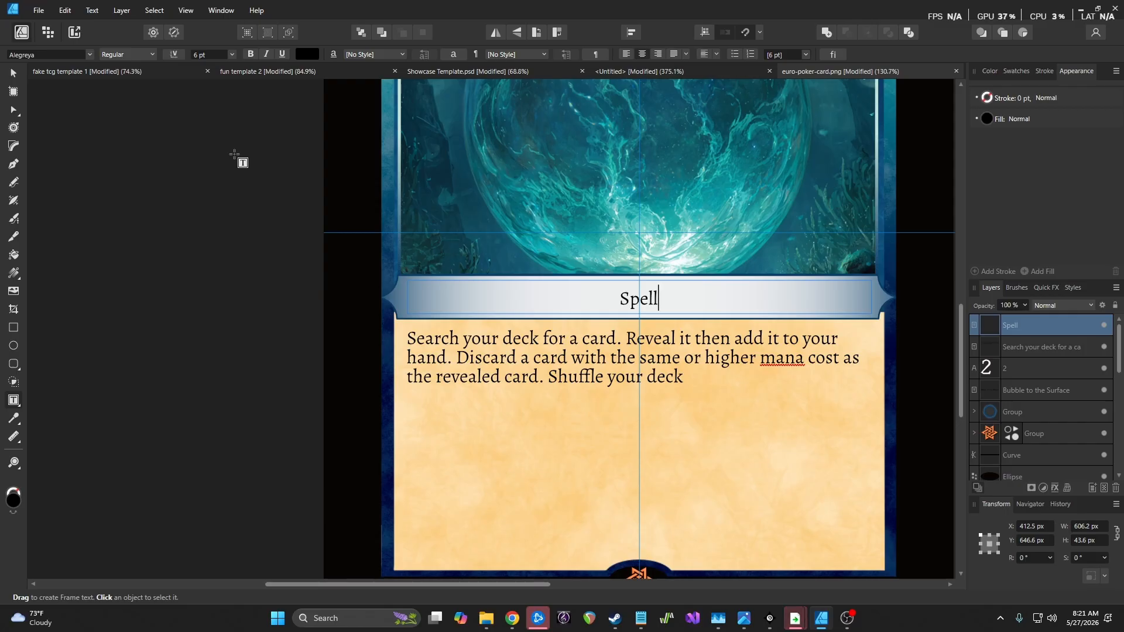
Set the 'Spell' text to 8 pt Century Schoolbook
key(ctrl+a)
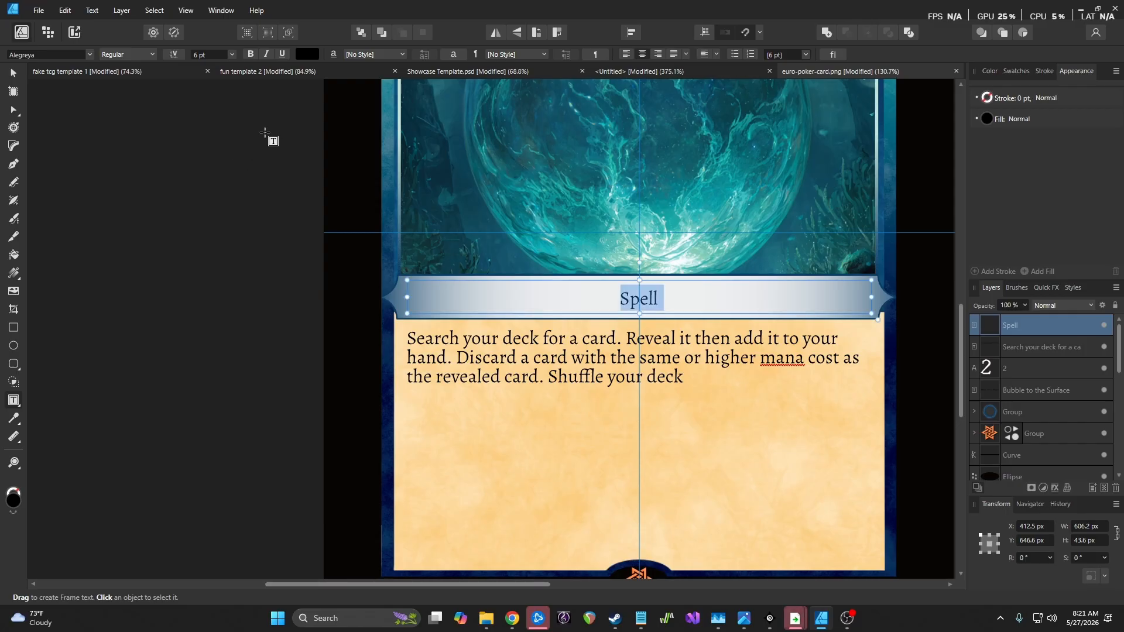
click(231, 54)
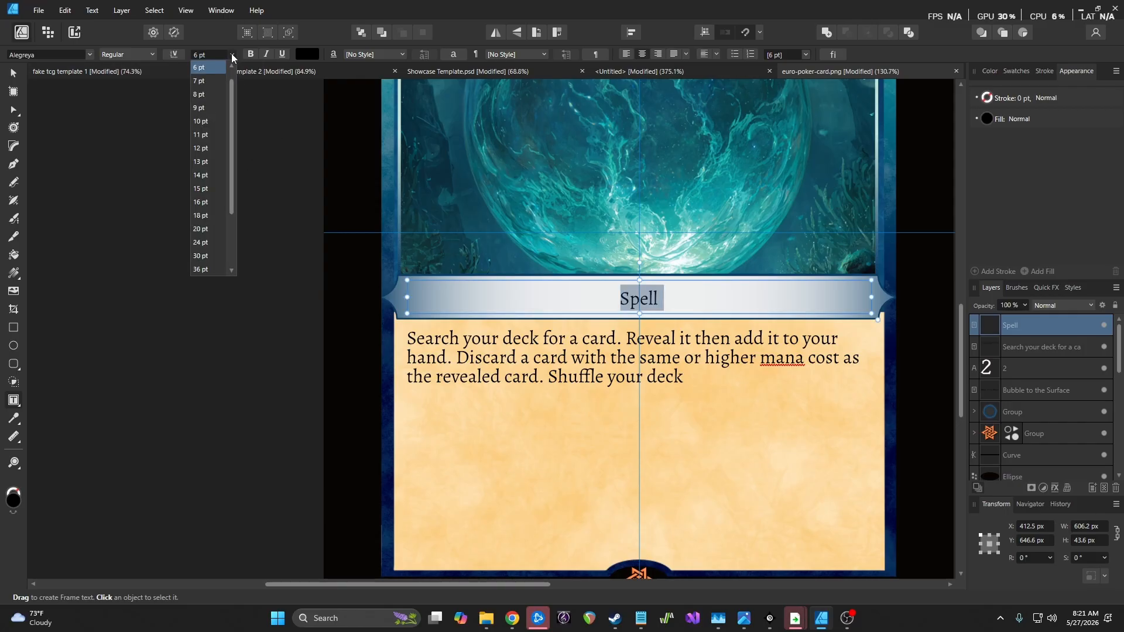
click(215, 91)
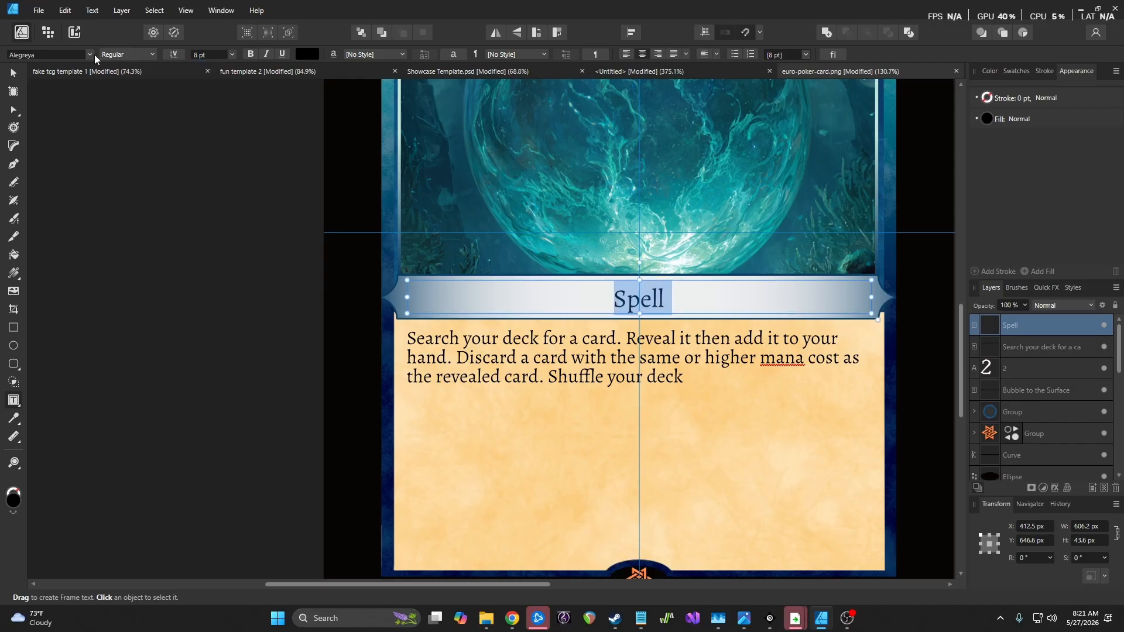
key(Escape)
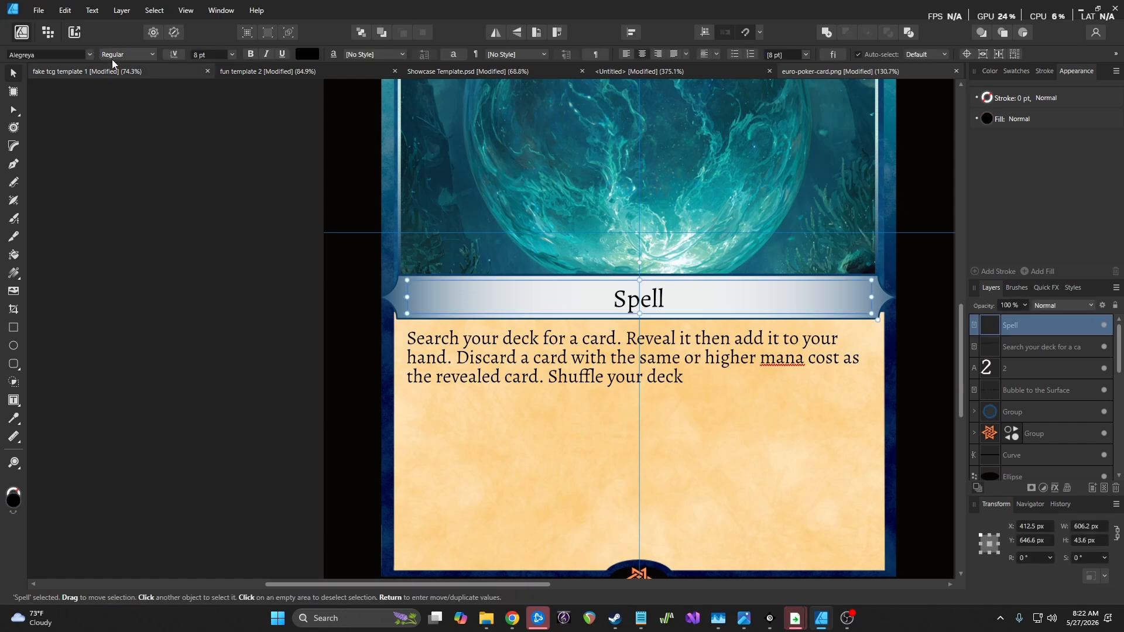
click(90, 55)
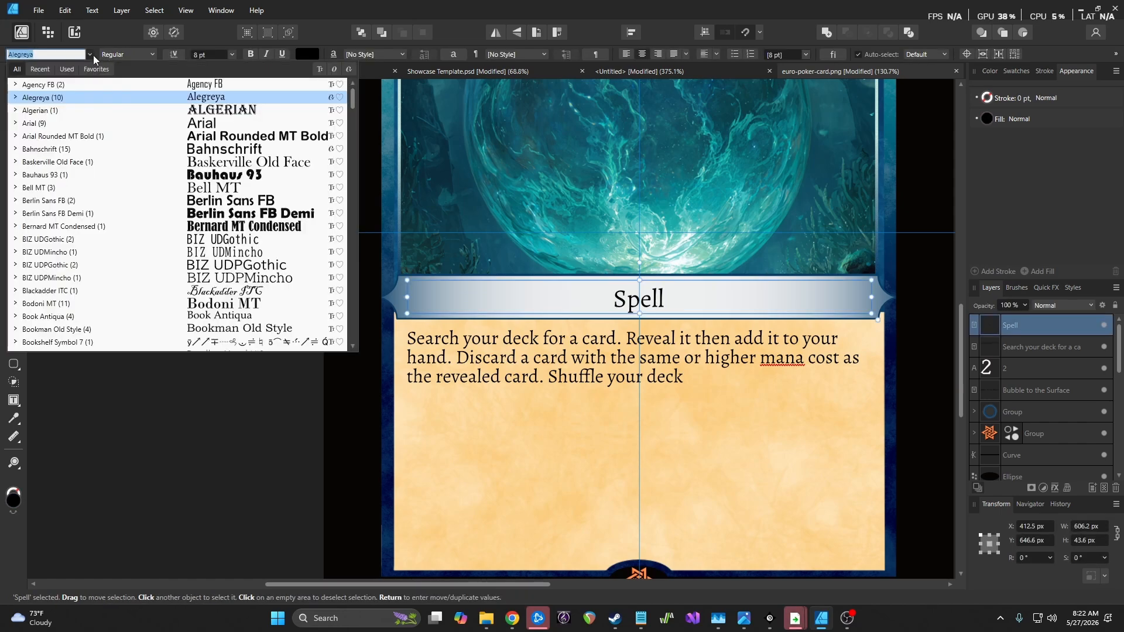
scroll(211, 272, down, 4)
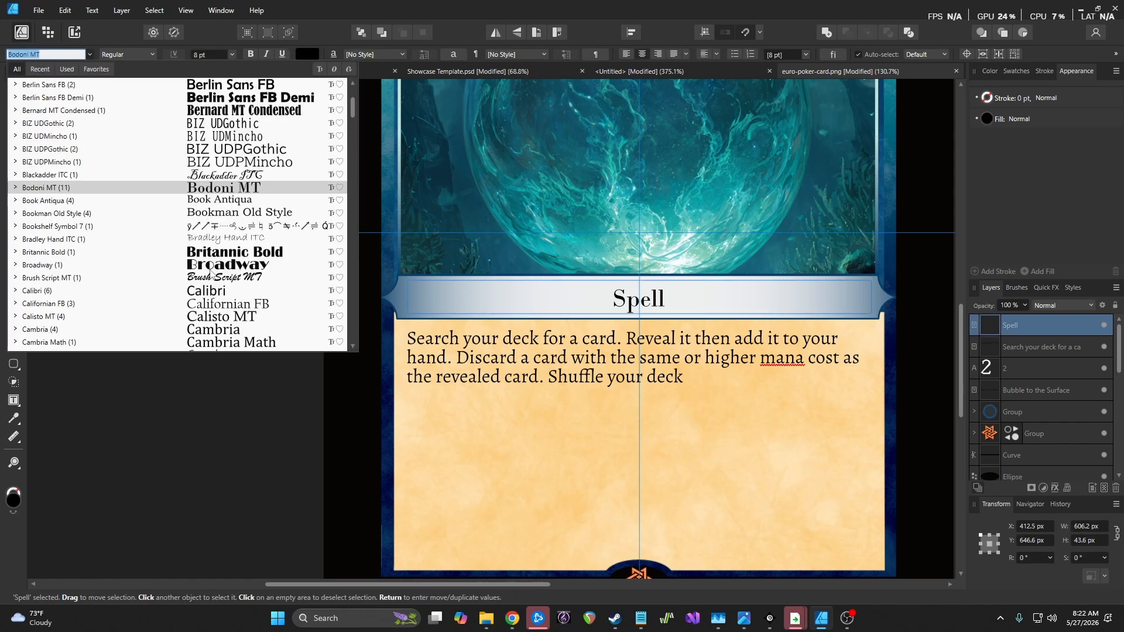
scroll(256, 267, down, 6)
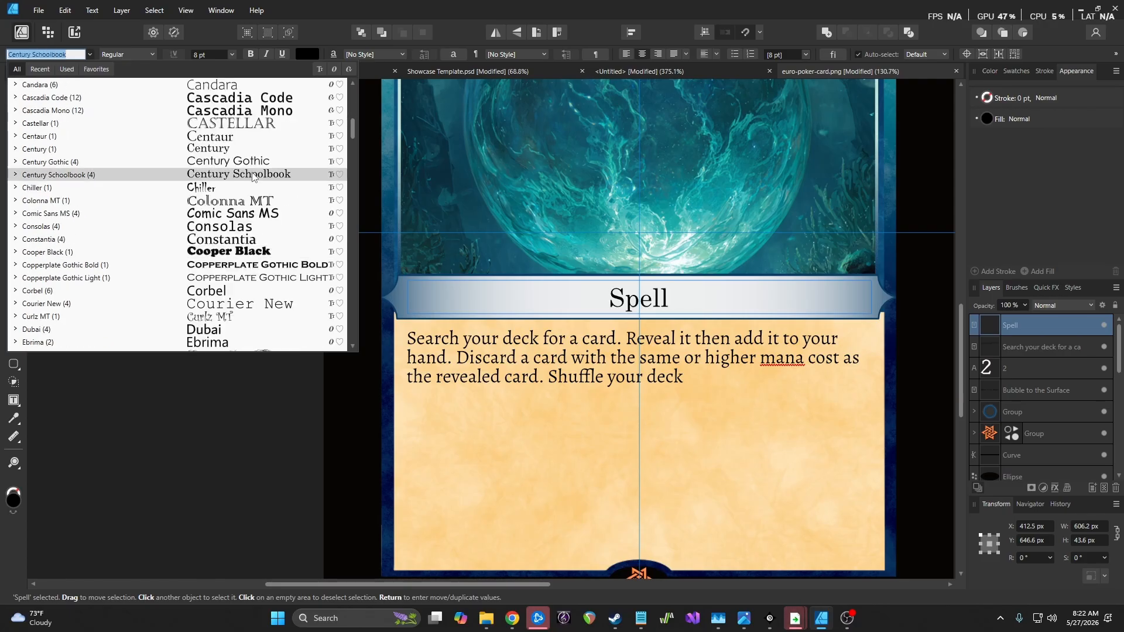
click(253, 175)
scroll(226, 253, up, 3)
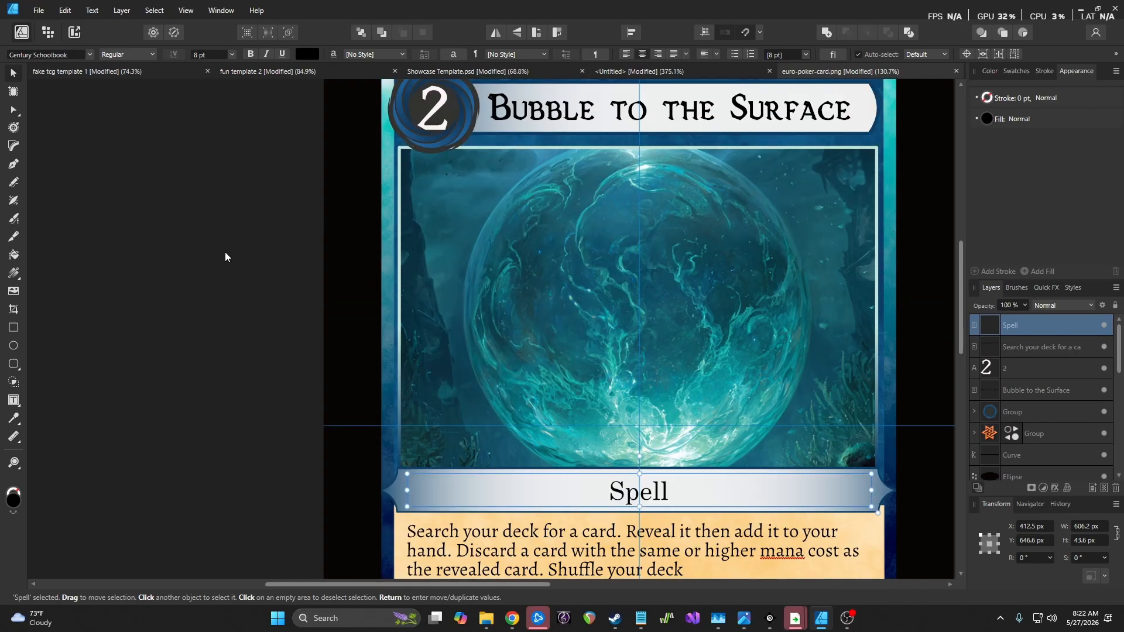
Lower the footer bar's Curve layer to 50% opacity and draw a 277.6 × 19.9 px text frame on its left
click(225, 256)
scroll(225, 256, down, 3)
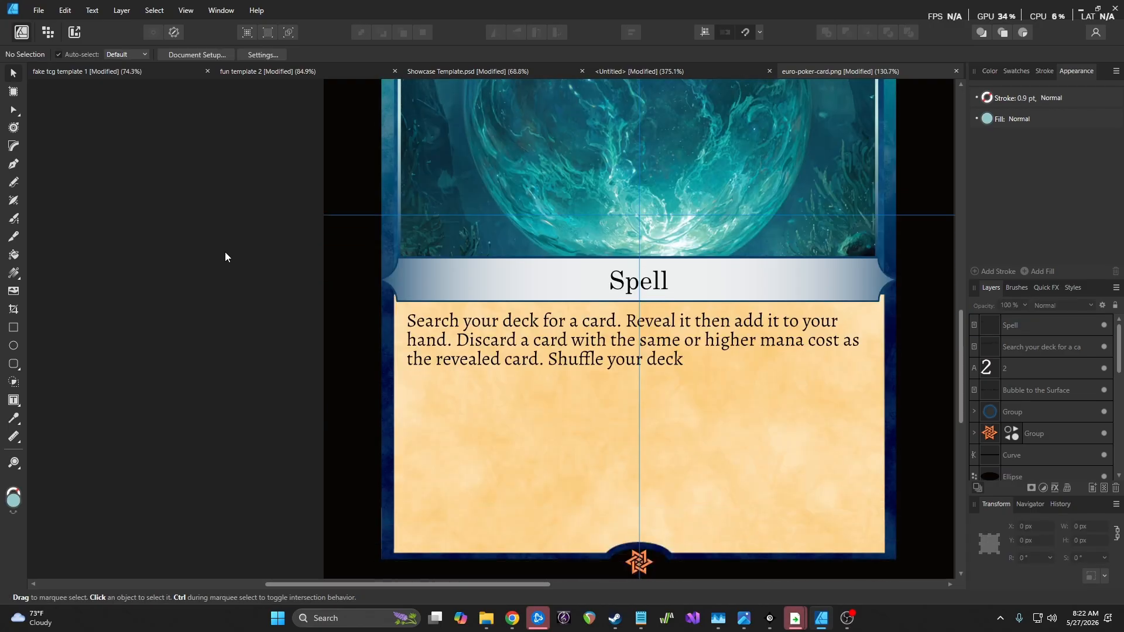
scroll(225, 256, down, 2)
scroll(225, 253, down, 3)
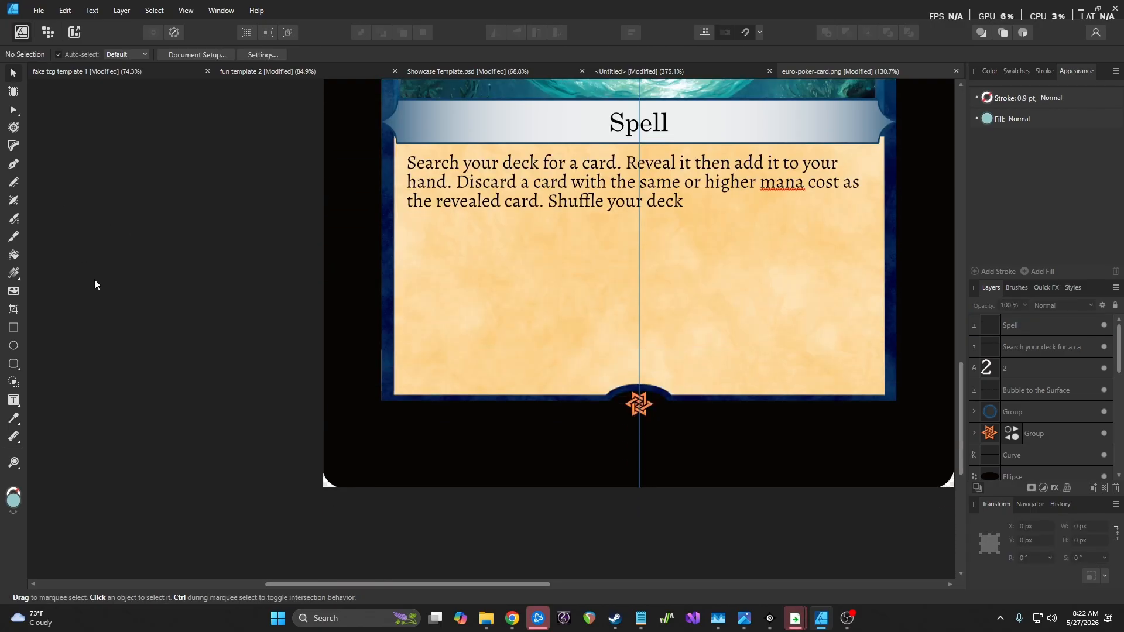
scroll(1067, 365, down, 3)
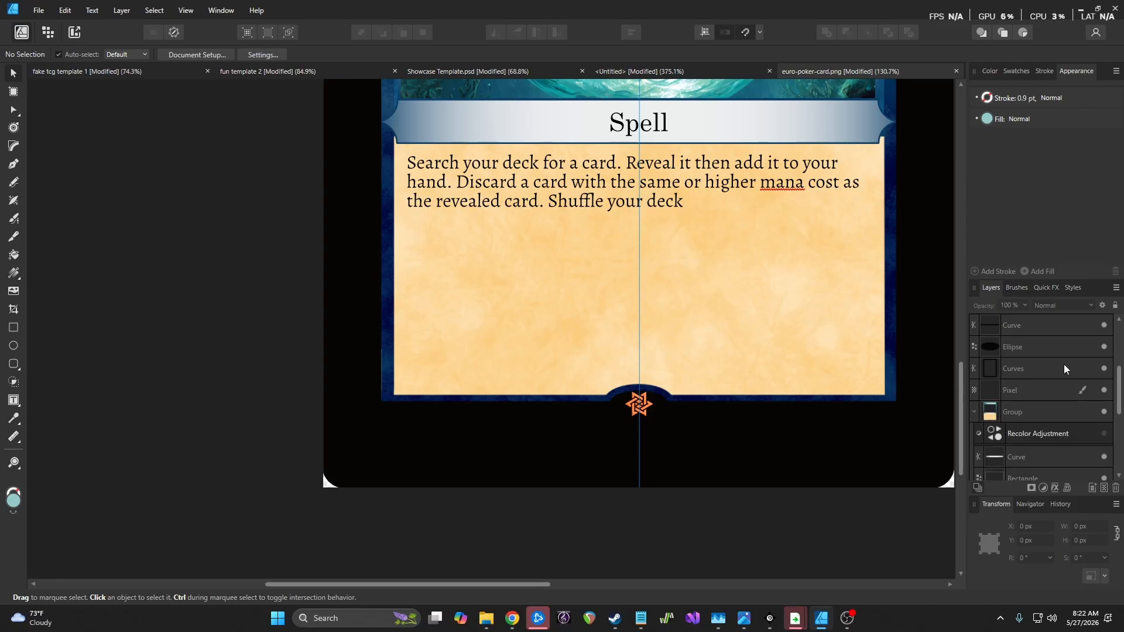
click(1082, 326)
click(1026, 305)
drag(1025, 317, 983, 327)
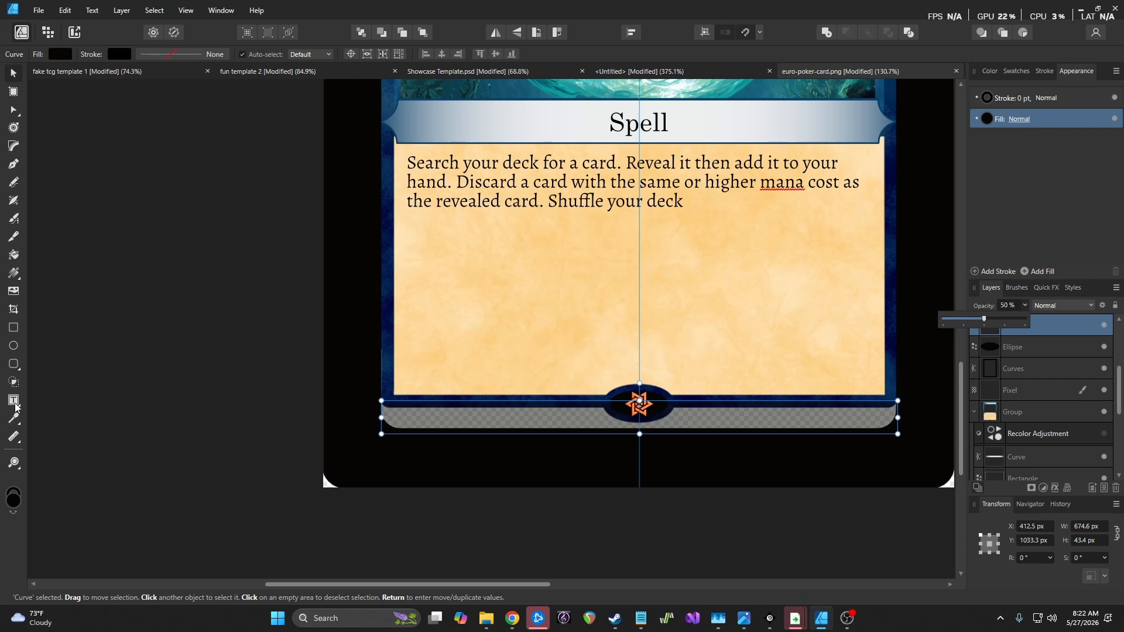
key(t)
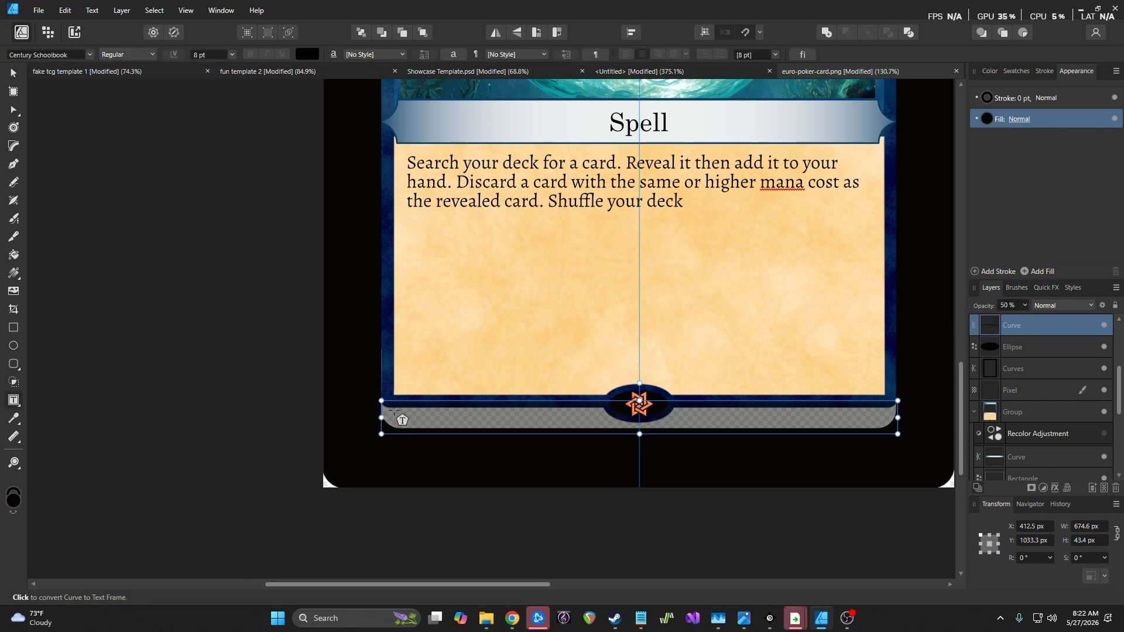
drag(392, 411, 604, 424)
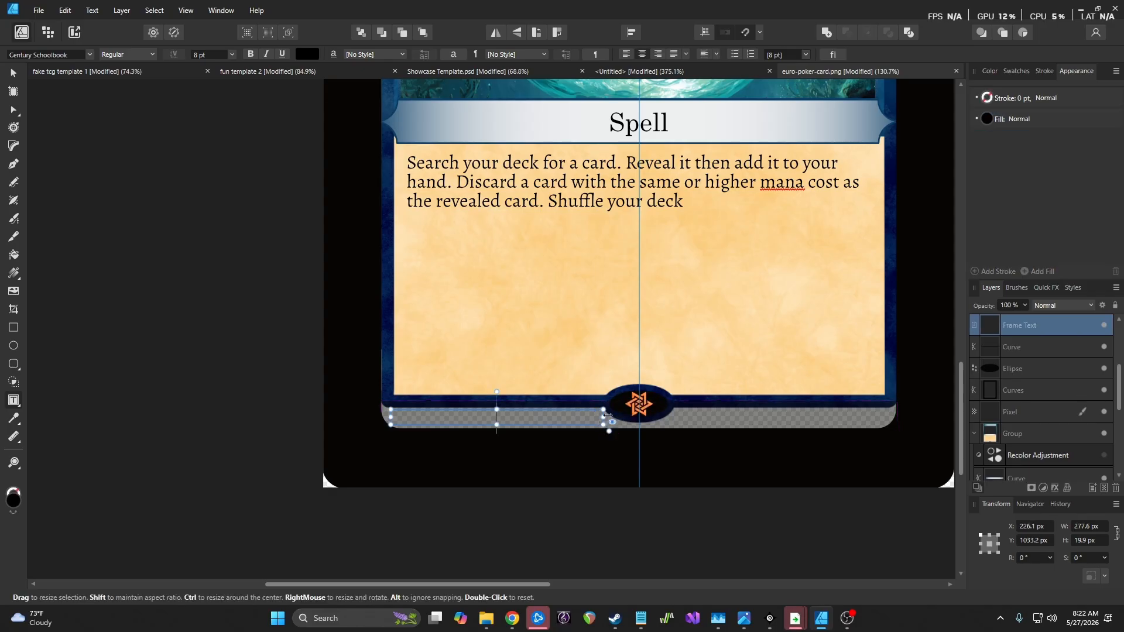
Type 'hTCG • 001/080 • R', inserting both bullets from the symbol picker, and select it all
text(hTCG)
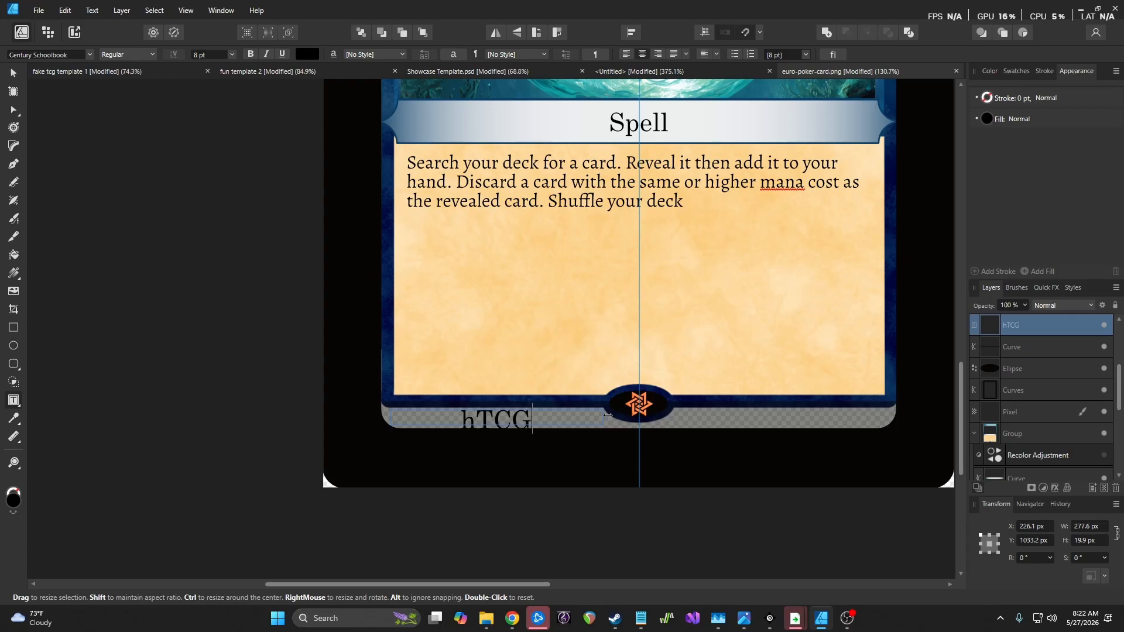
key(super+period)
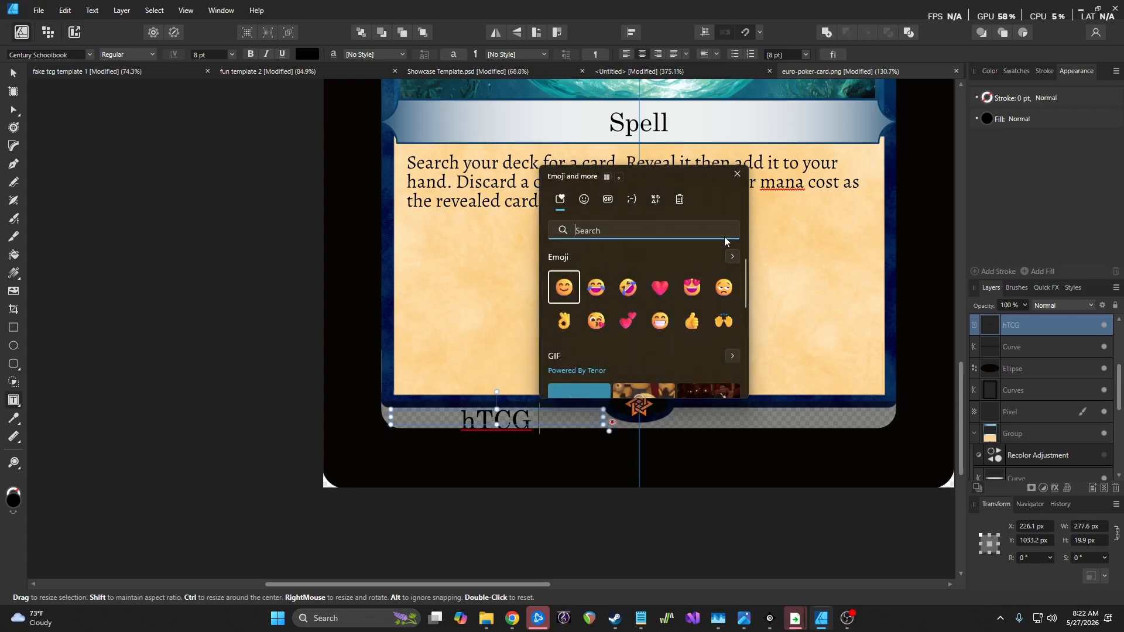
click(655, 199)
click(595, 260)
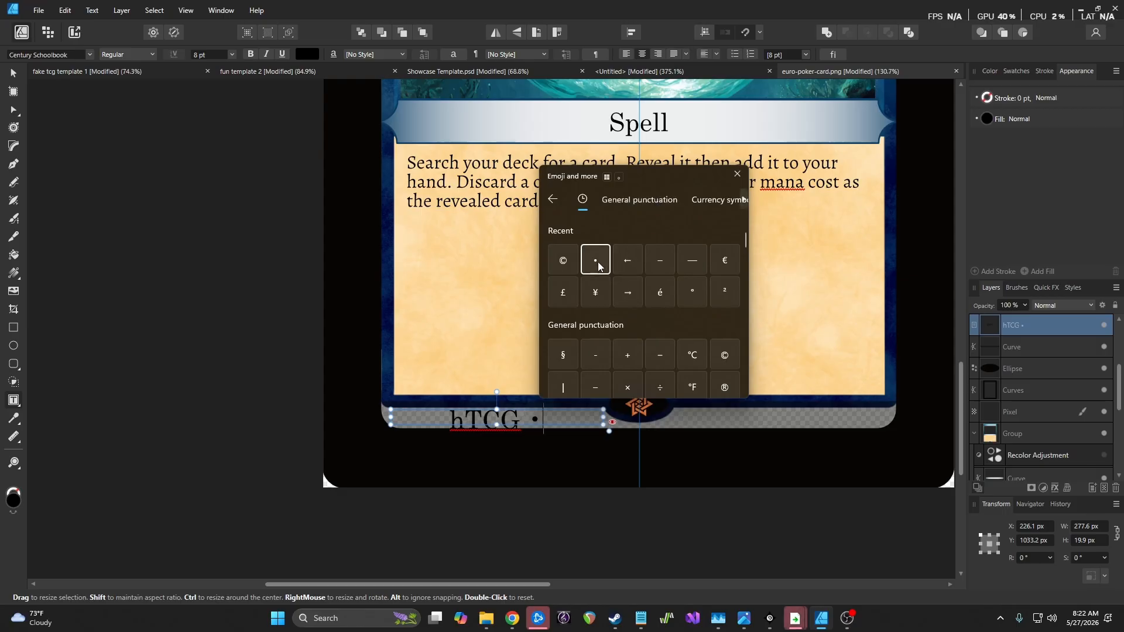
click(736, 176)
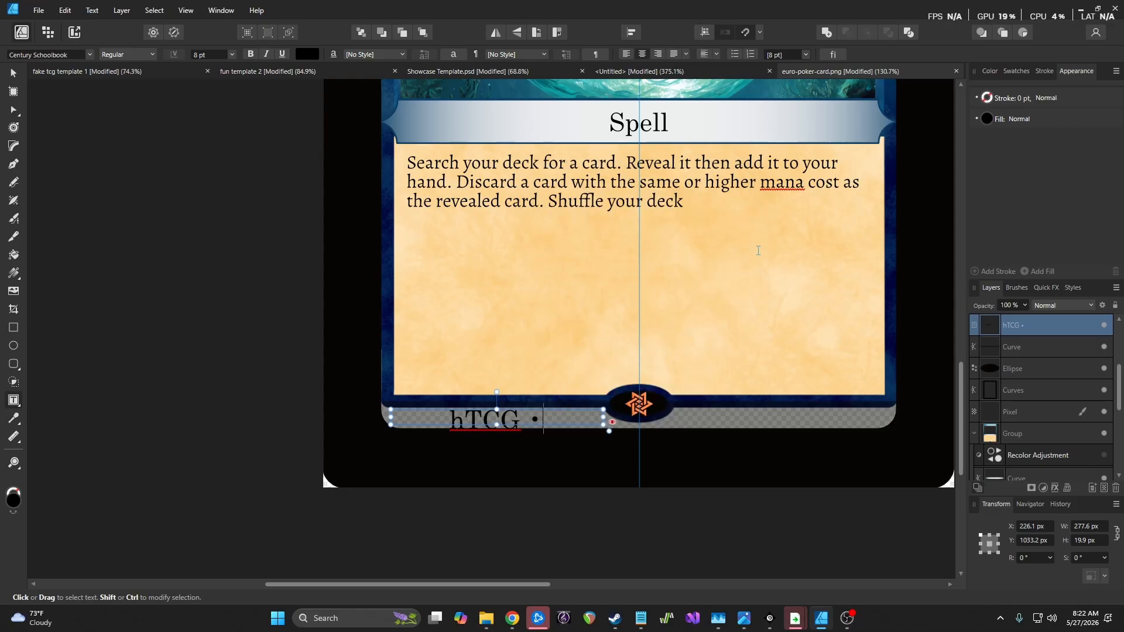
text(001)
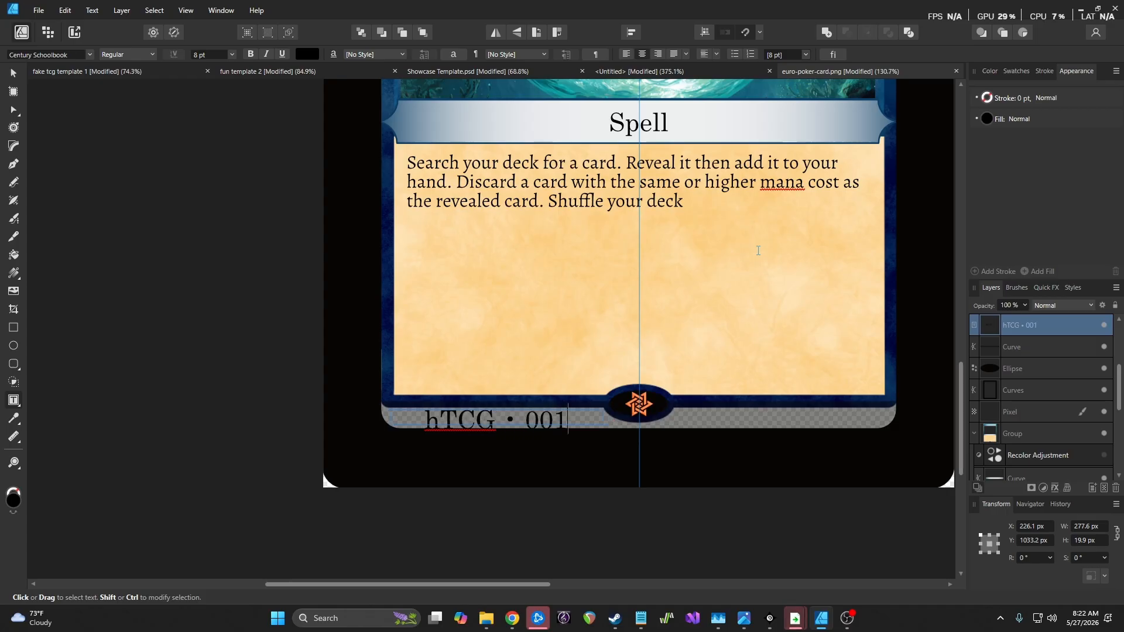
text(/)
key(BackSpace)
key(BackSpace)
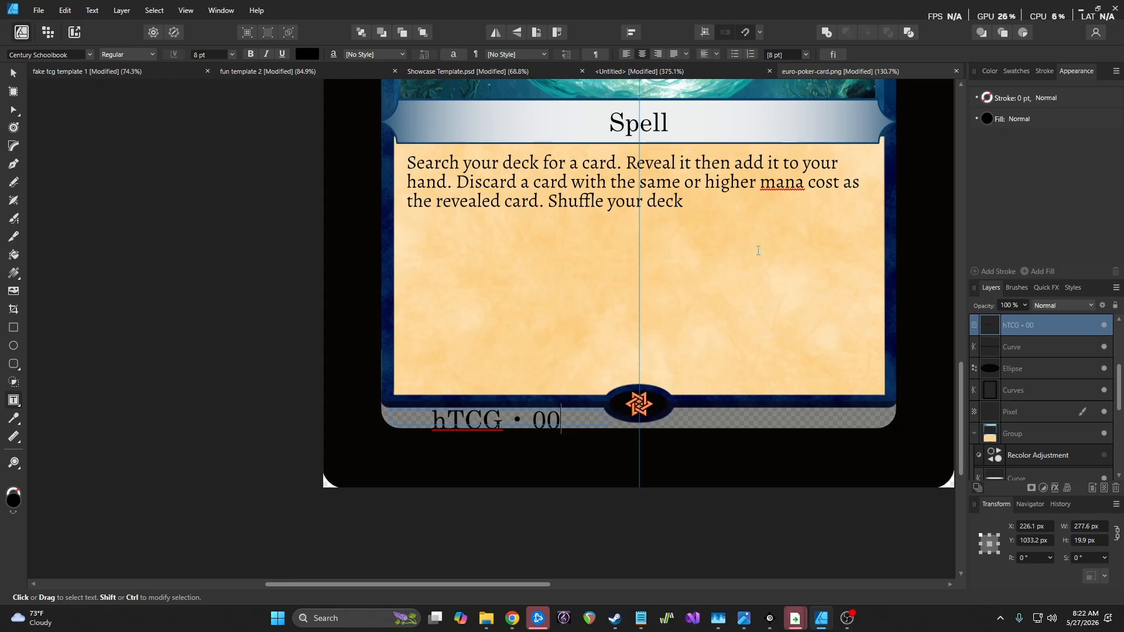
text(1/)
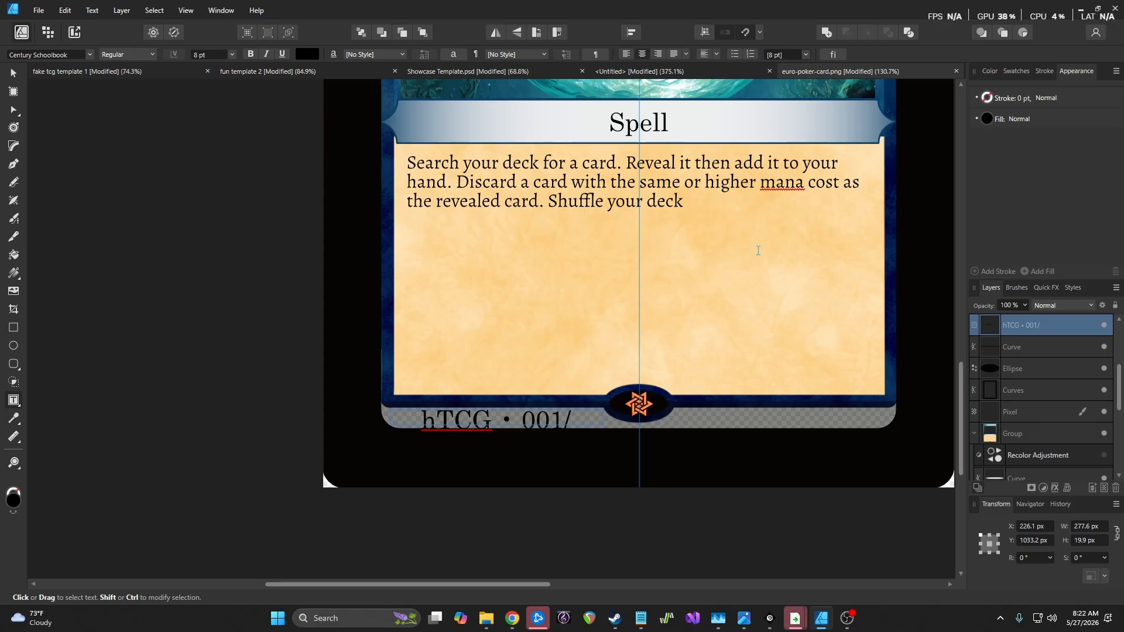
text(080)
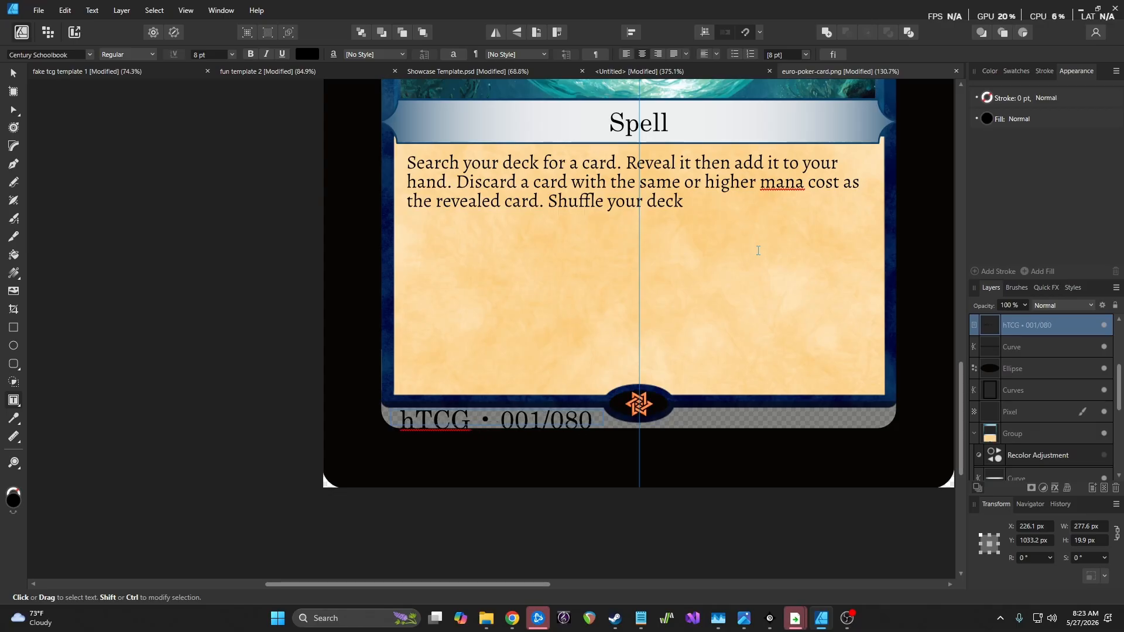
key(super+period)
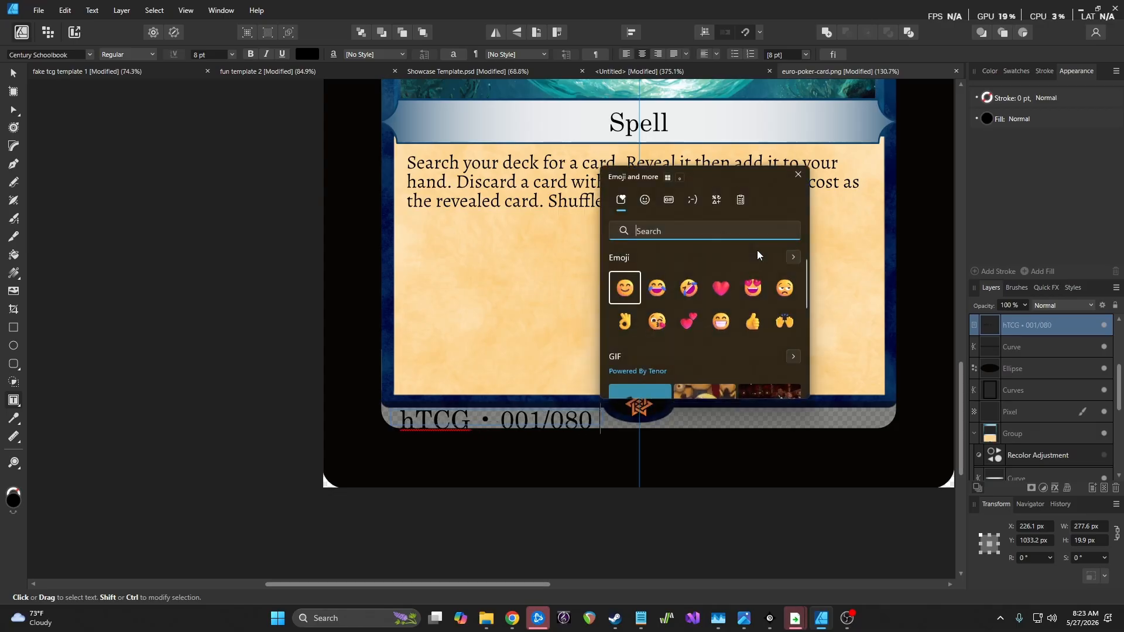
click(718, 201)
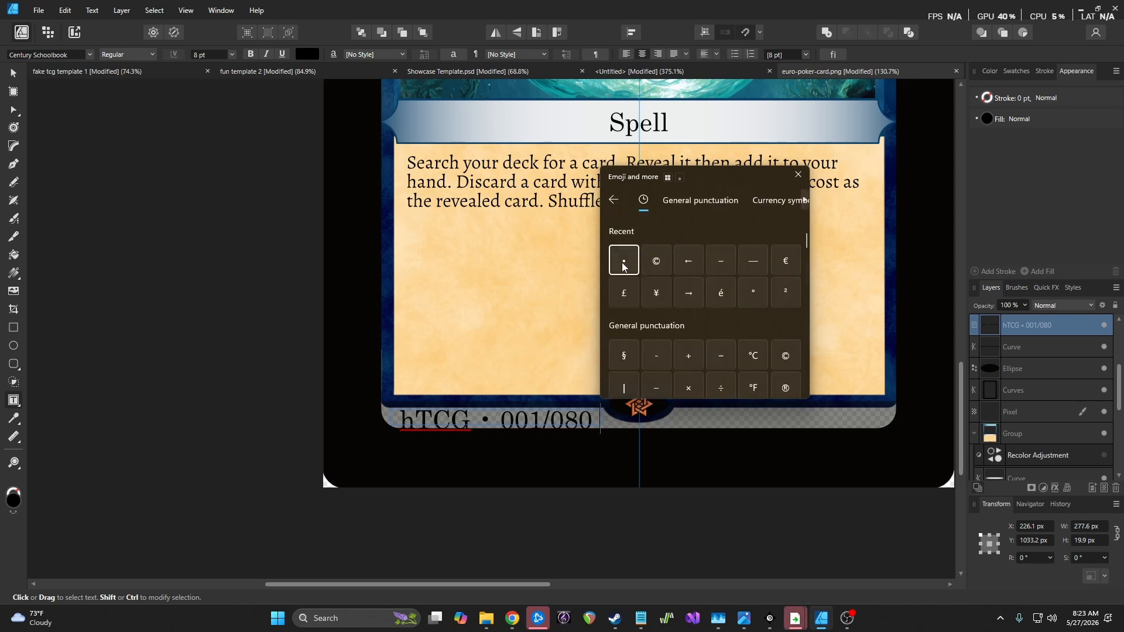
key(Escape)
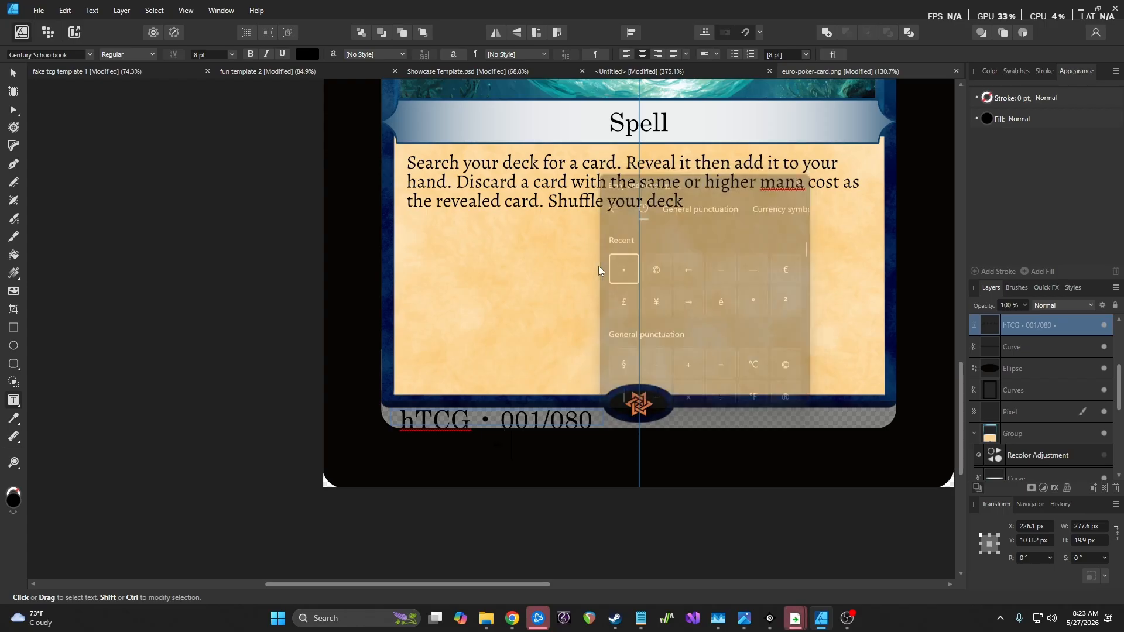
text(R)
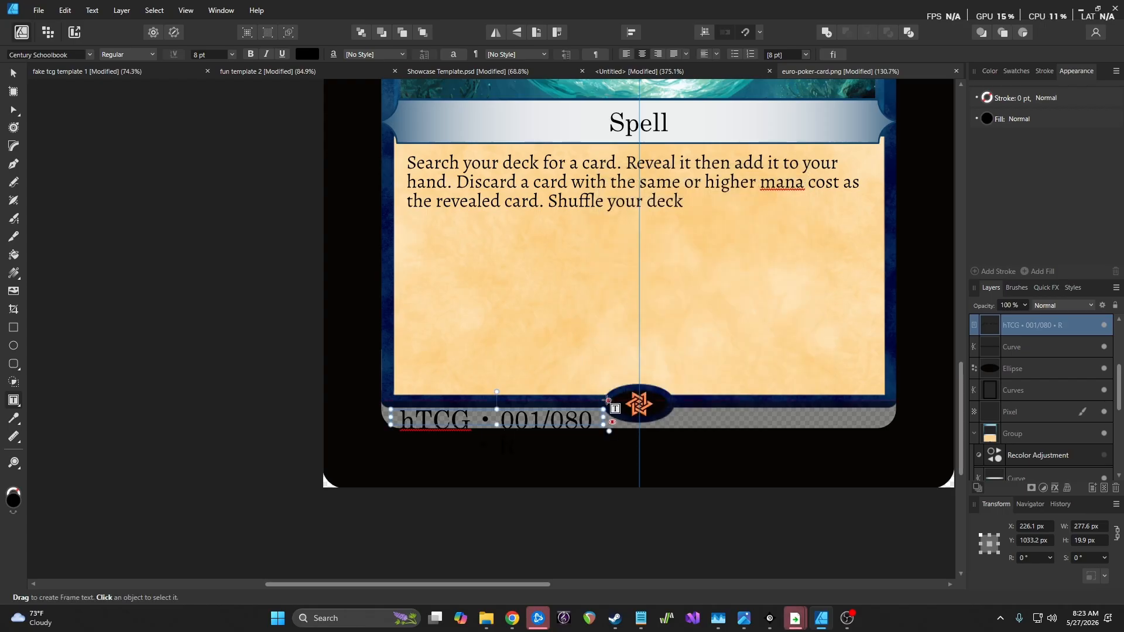
key(ctrl+a)
Style 'hTCG • 001/080 • R' as 5 pt white left-aligned text and duplicate it with Ctrl+J
click(221, 55)
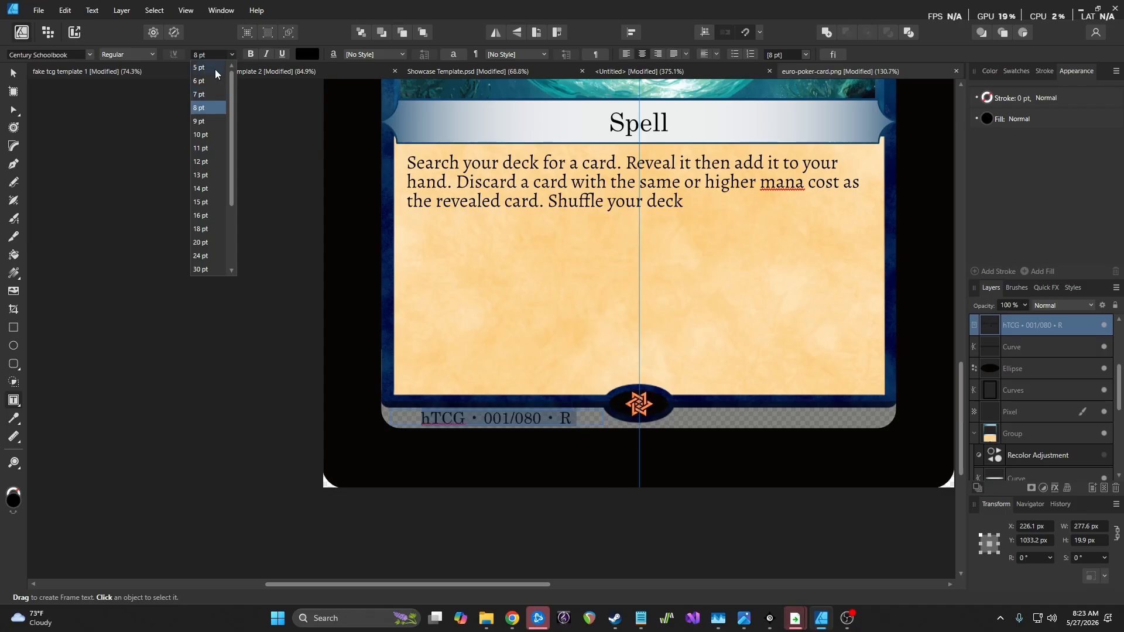
click(216, 69)
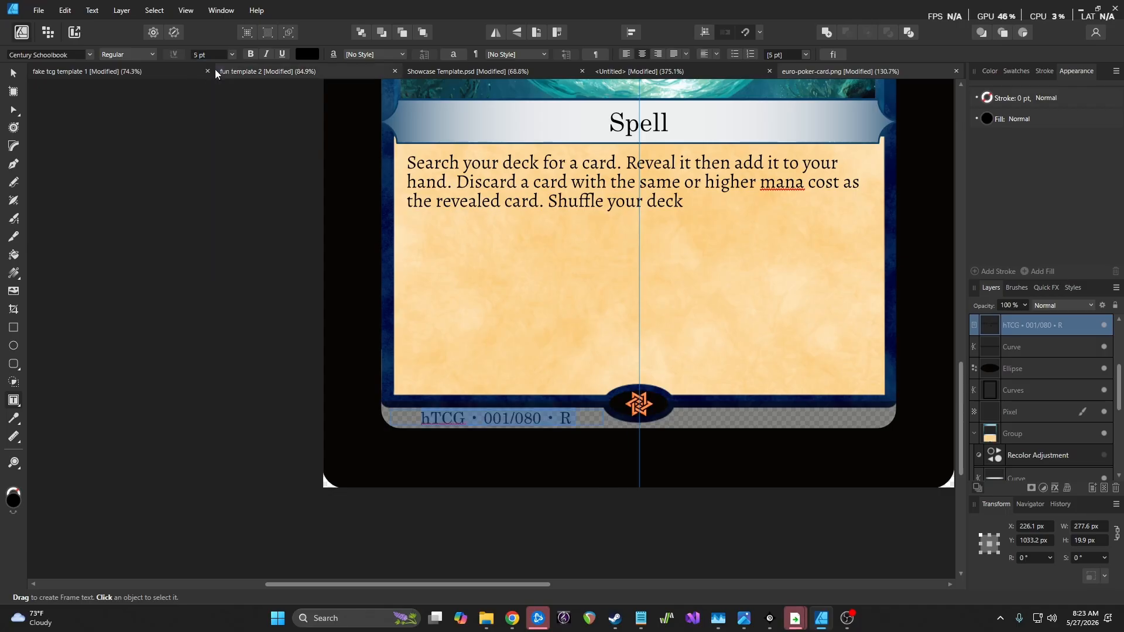
click(305, 54)
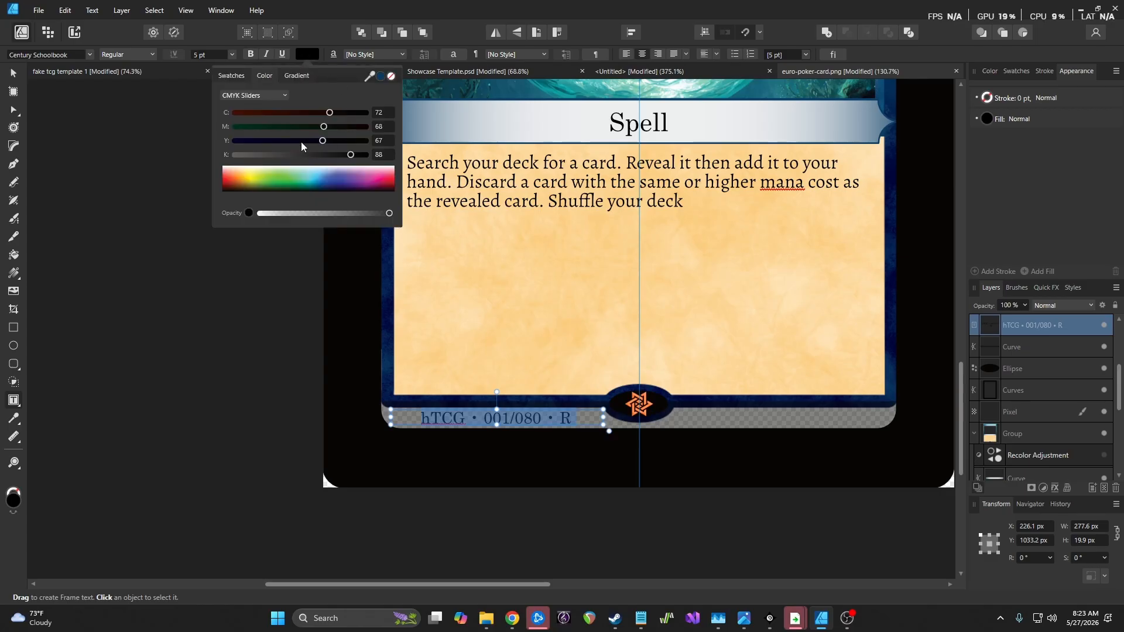
click(223, 168)
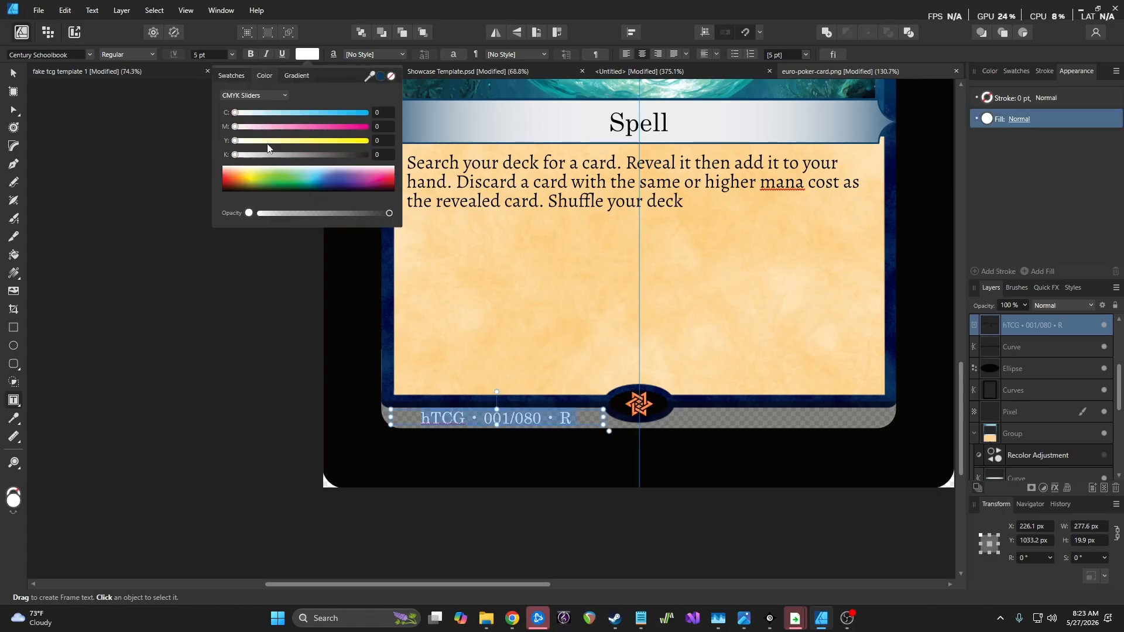
click(626, 55)
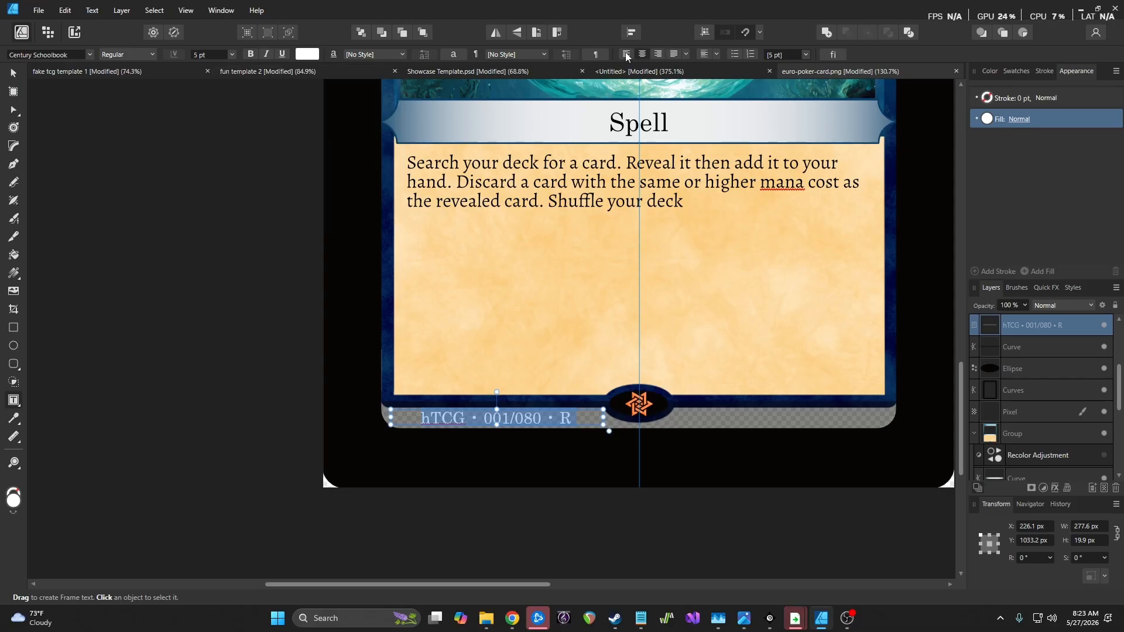
click(626, 55)
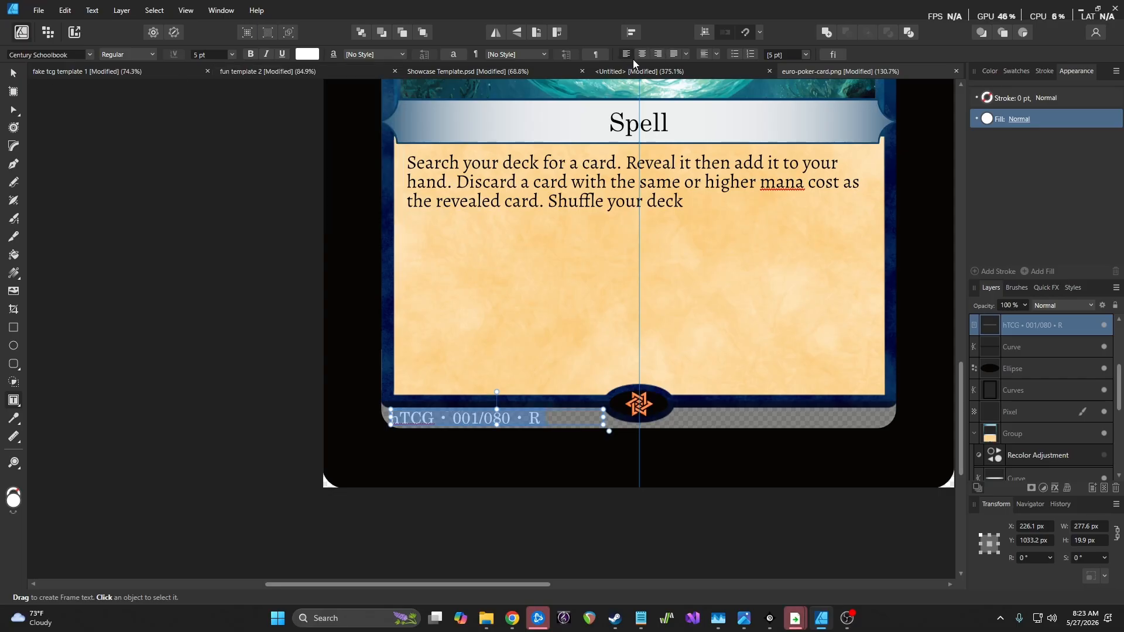
click(12, 74)
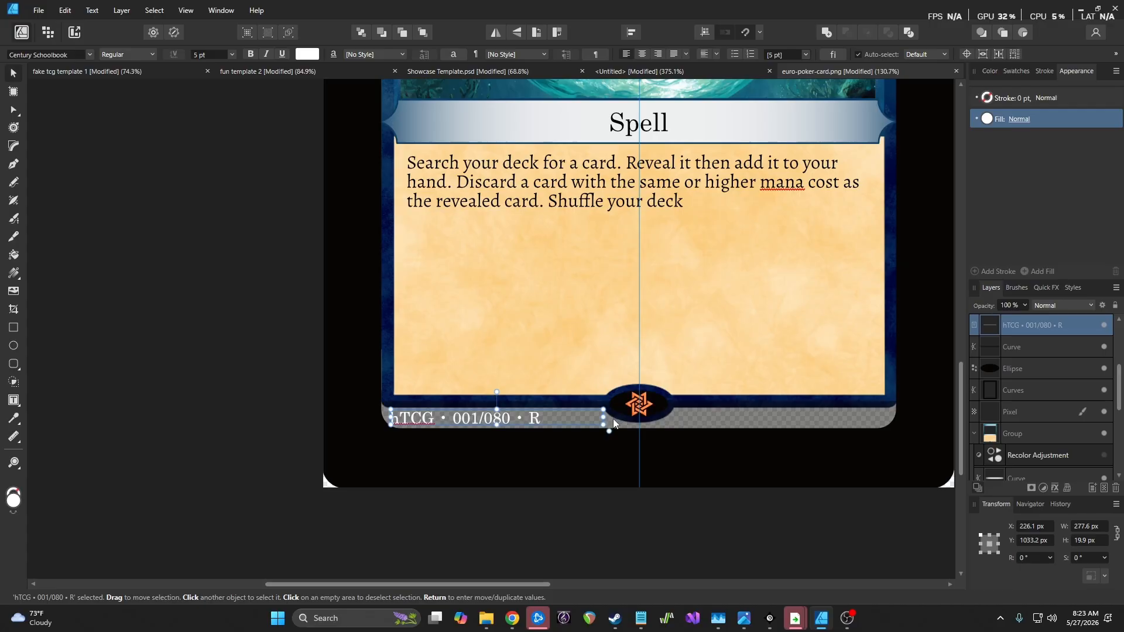
key(ctrl+j)
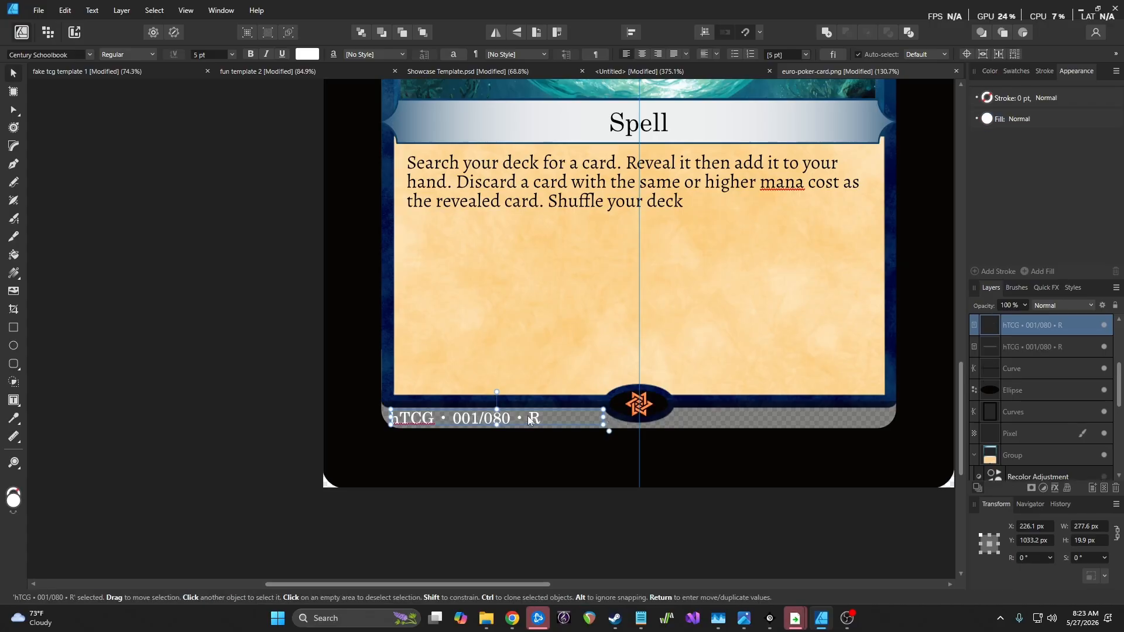
Move the copy to the footer's right, right-align it, and write '© 2026 Vesuvius Games All Rights Reserved'
drag(530, 416, 689, 415)
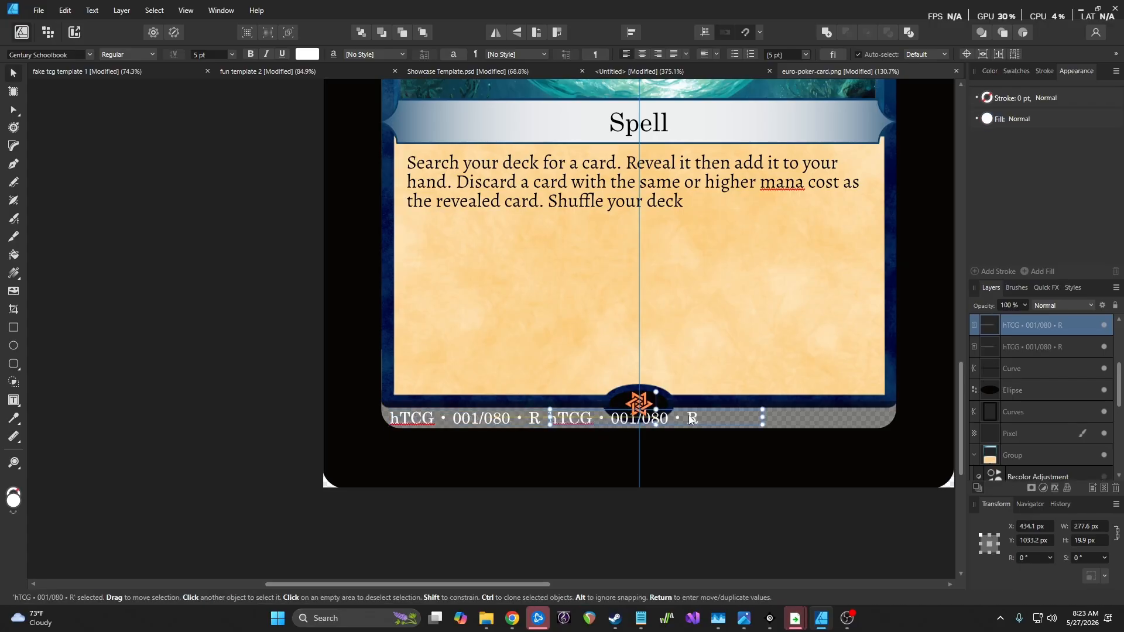
drag(574, 417, 697, 421)
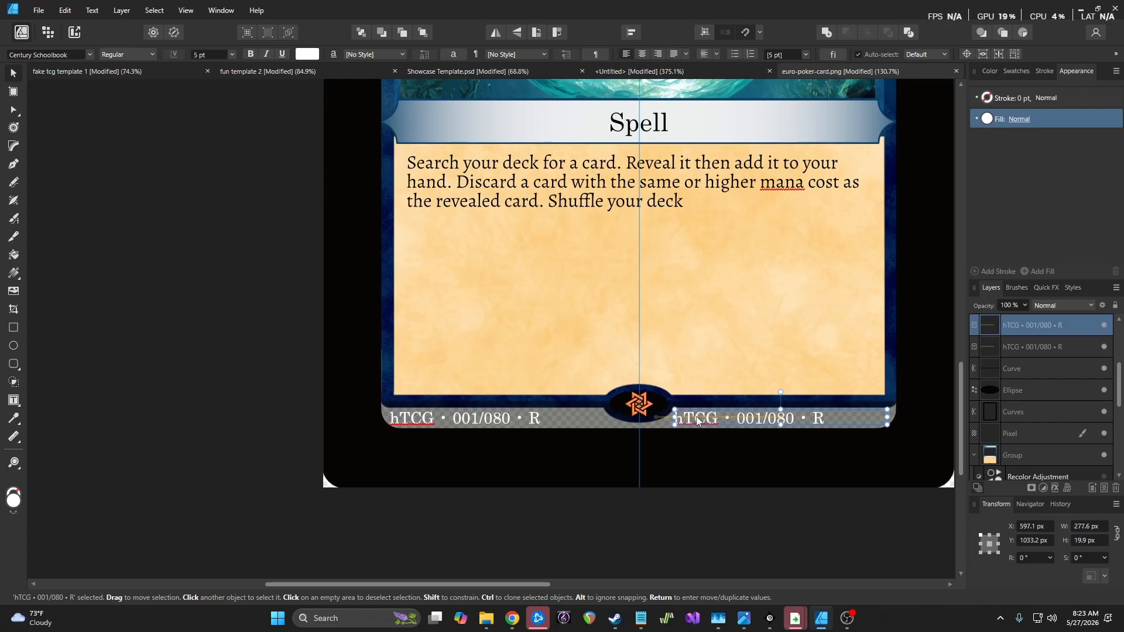
click(659, 54)
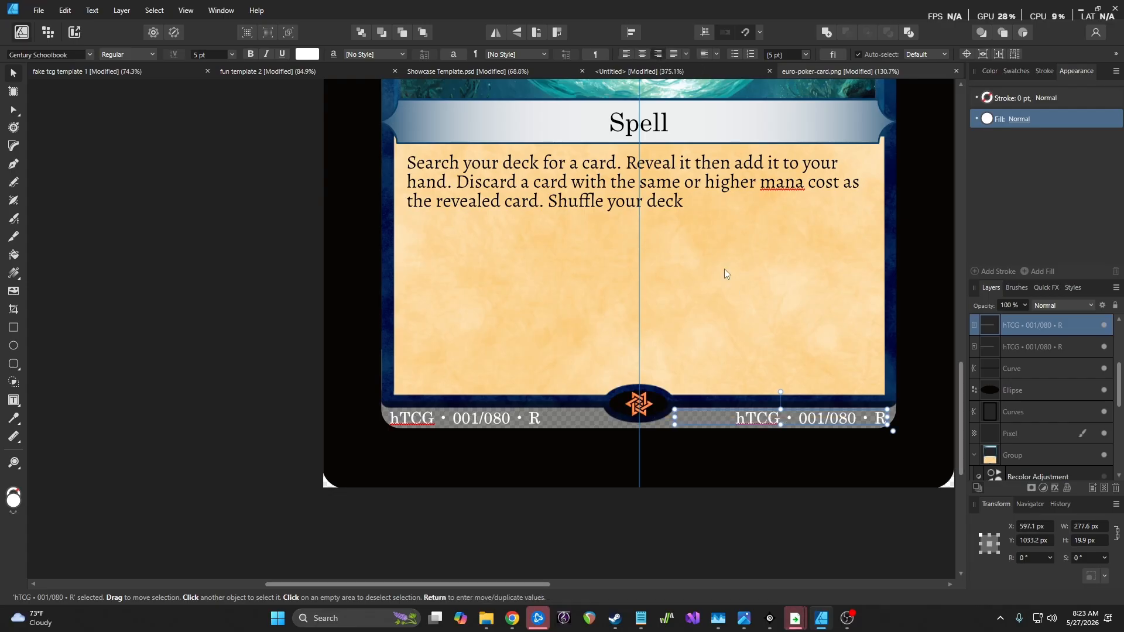
click(13, 402)
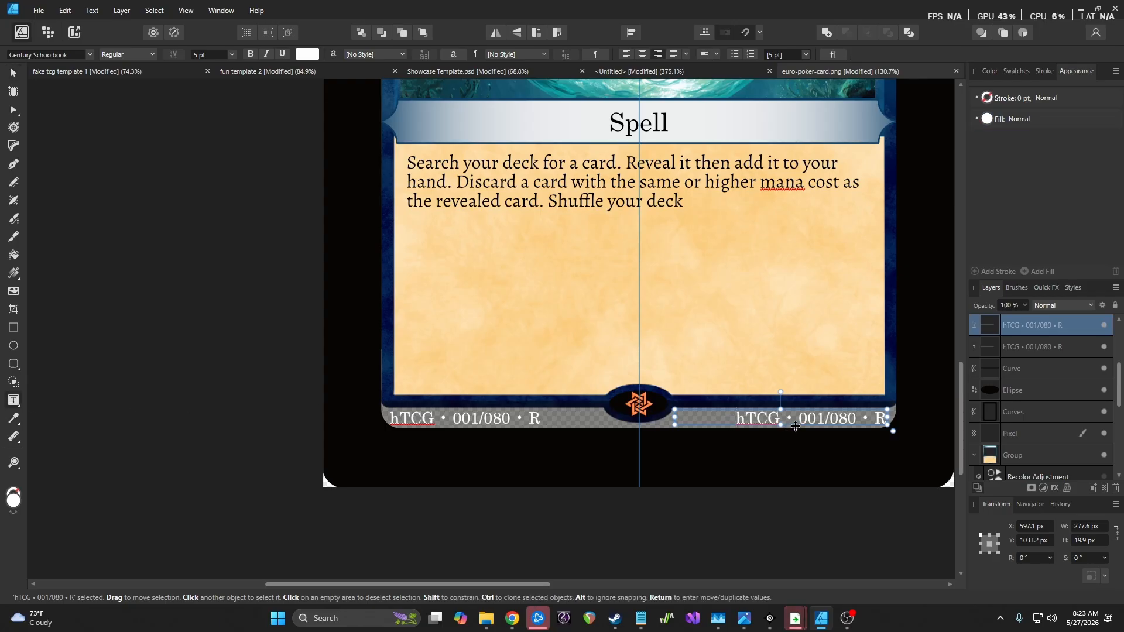
click(796, 418)
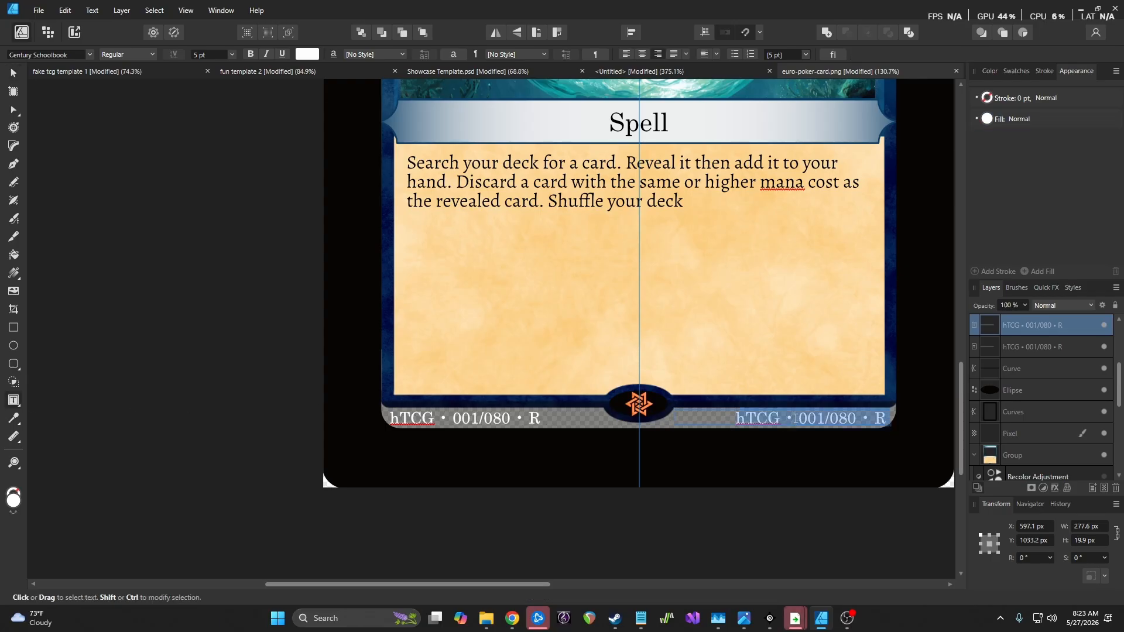
key(super+period)
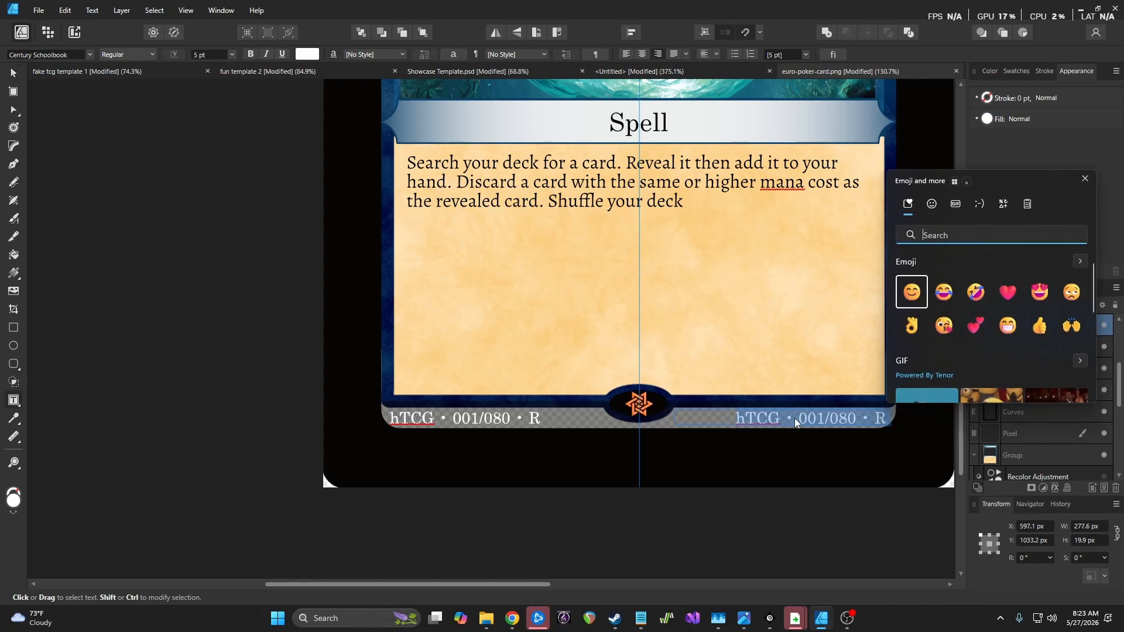
click(1003, 205)
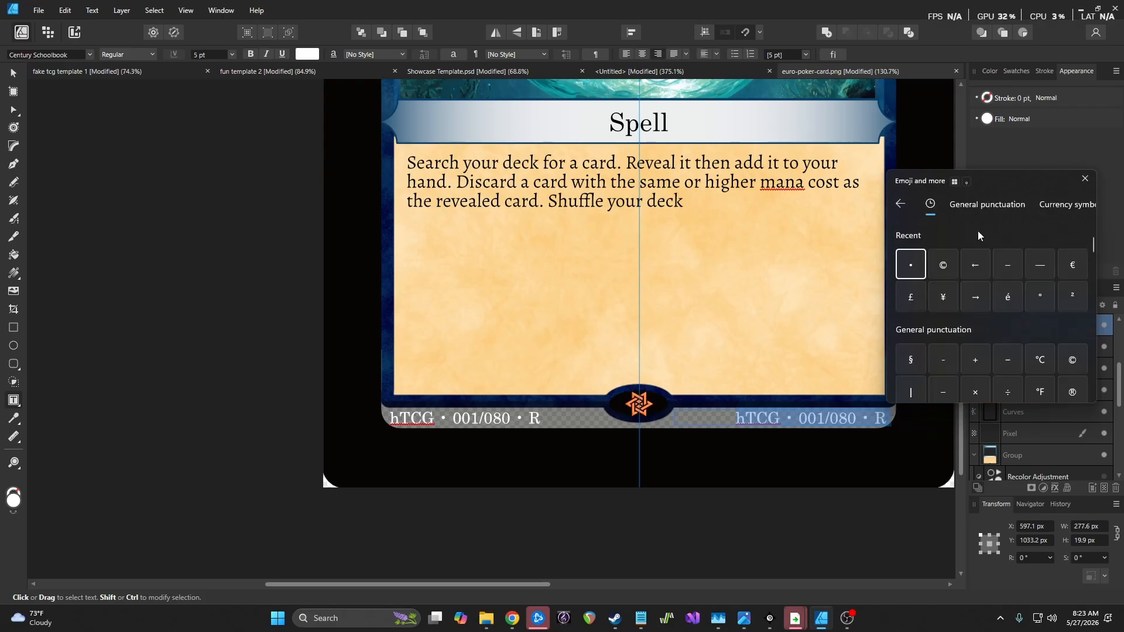
click(940, 261)
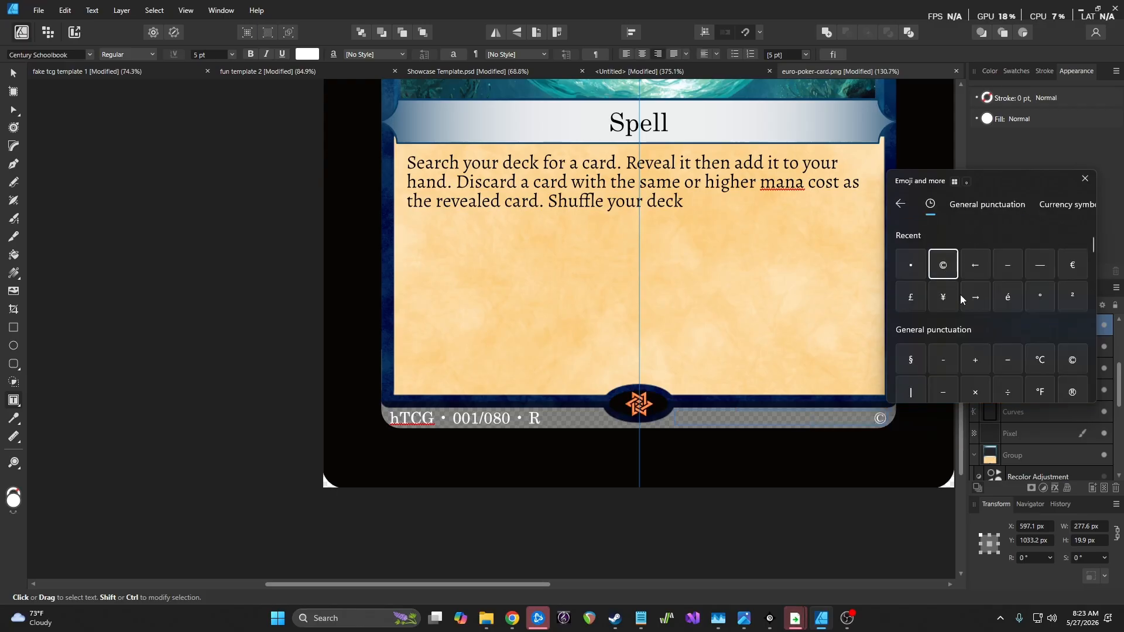
key(Escape)
text(202)
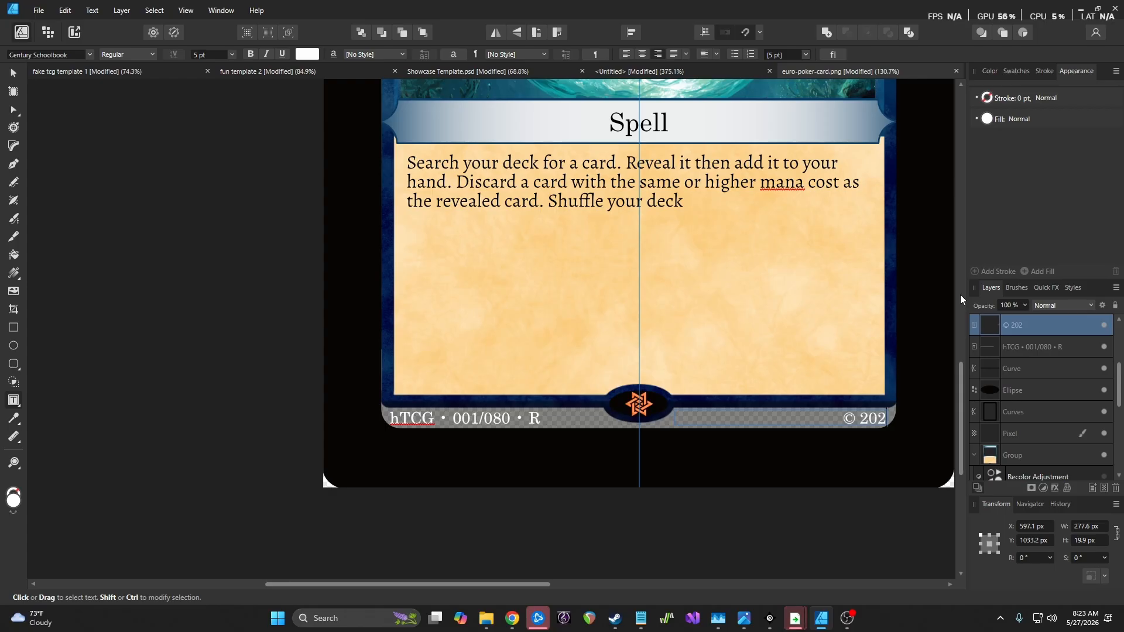
text(6 Vesuvi)
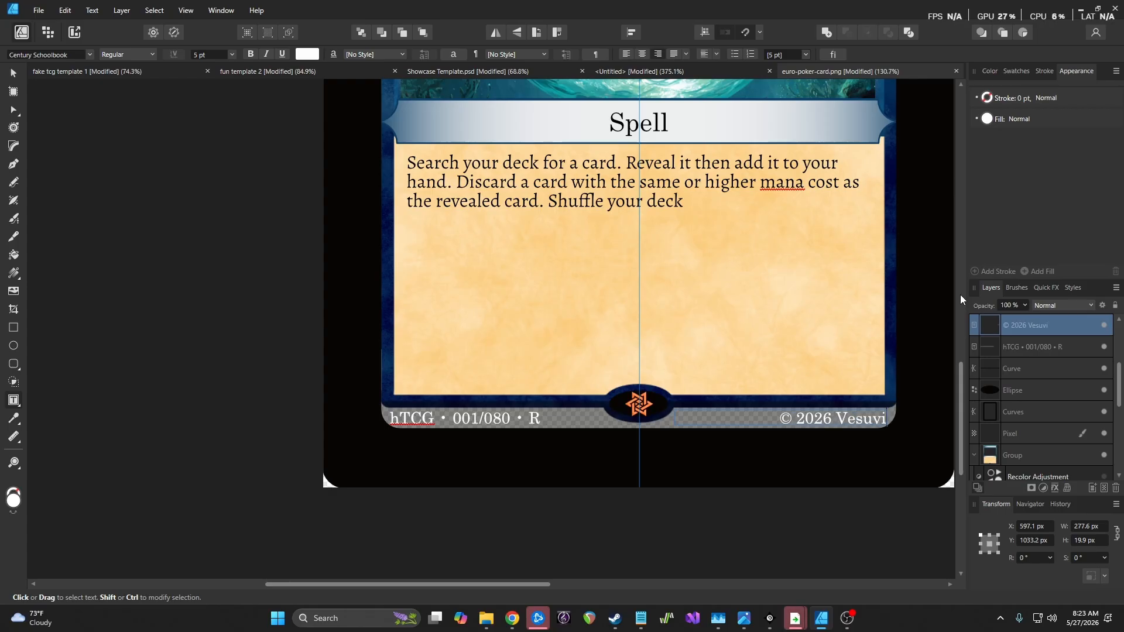
text(us Games)
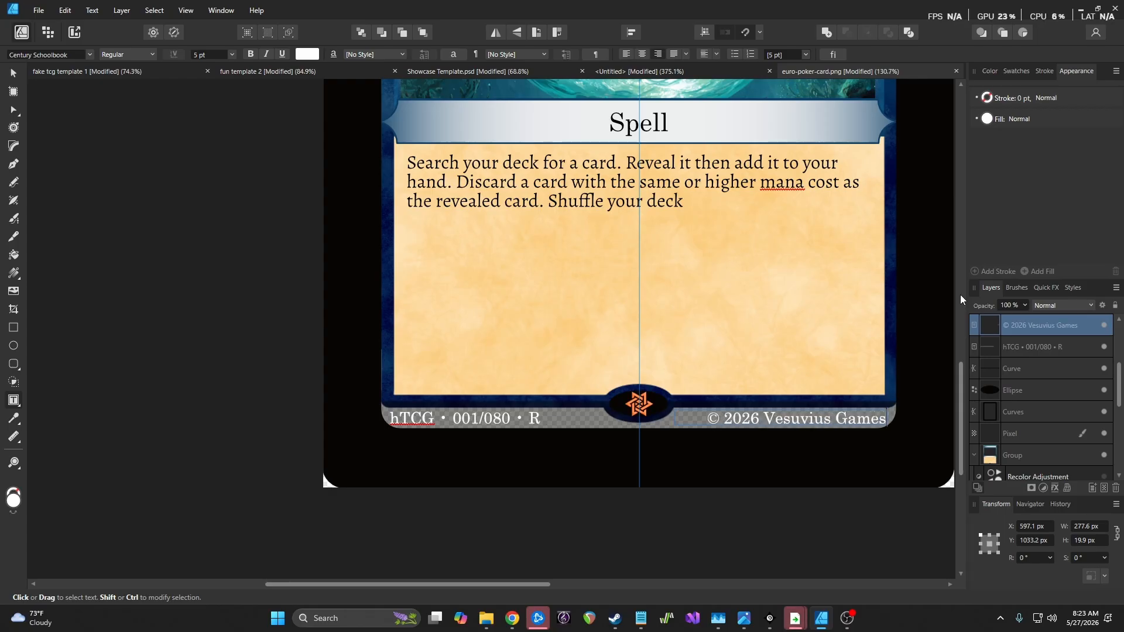
text( All Righ)
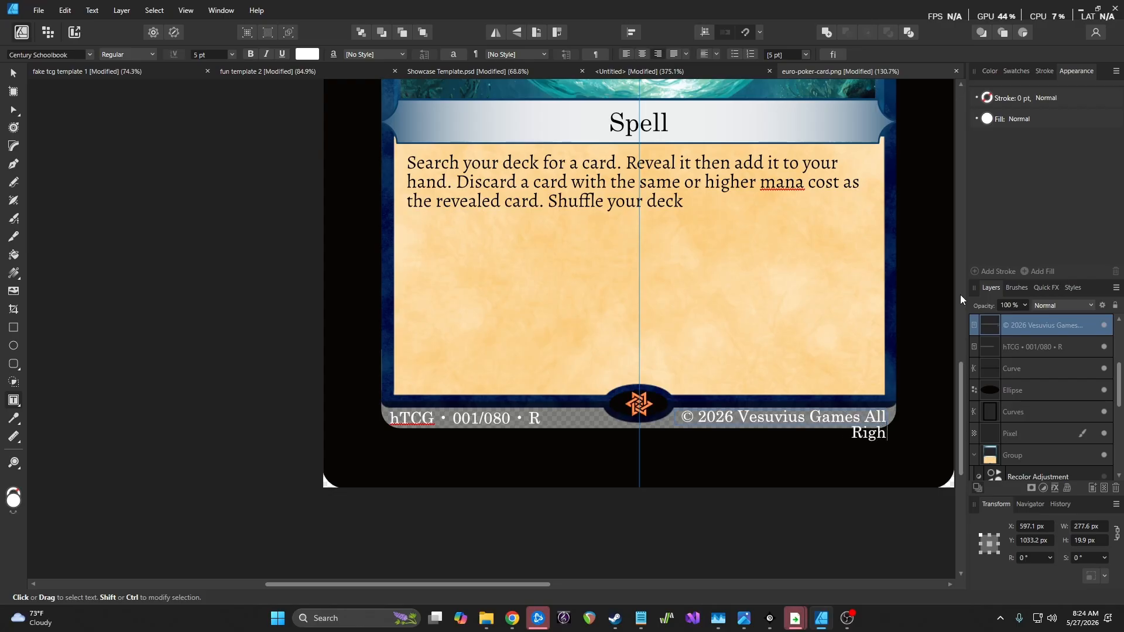
text(ts Reserved)
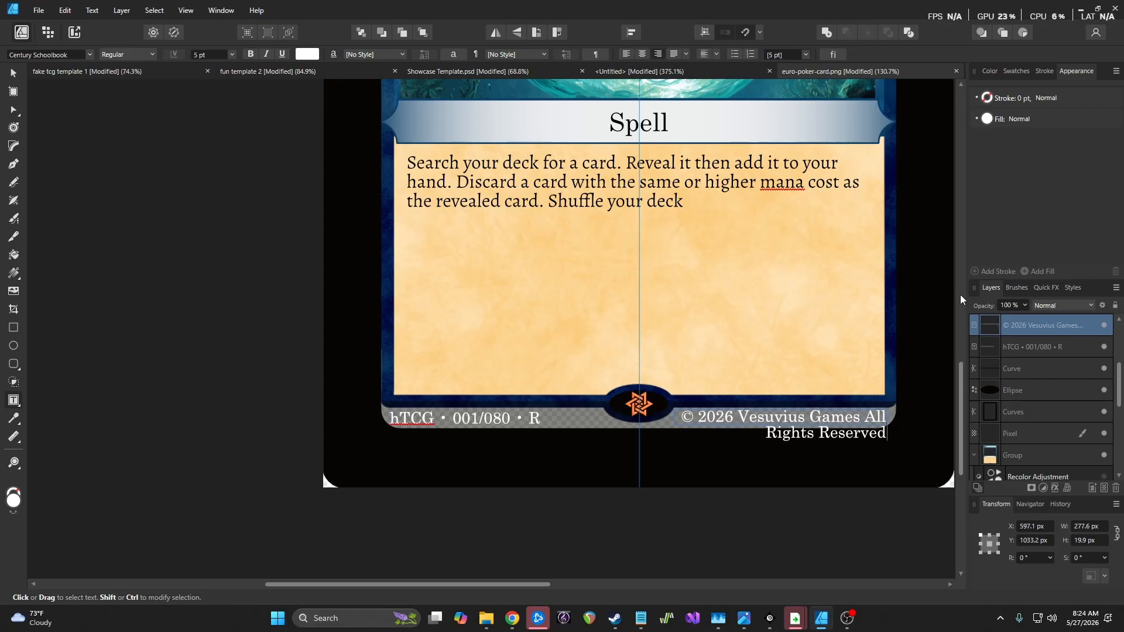
key(Escape)
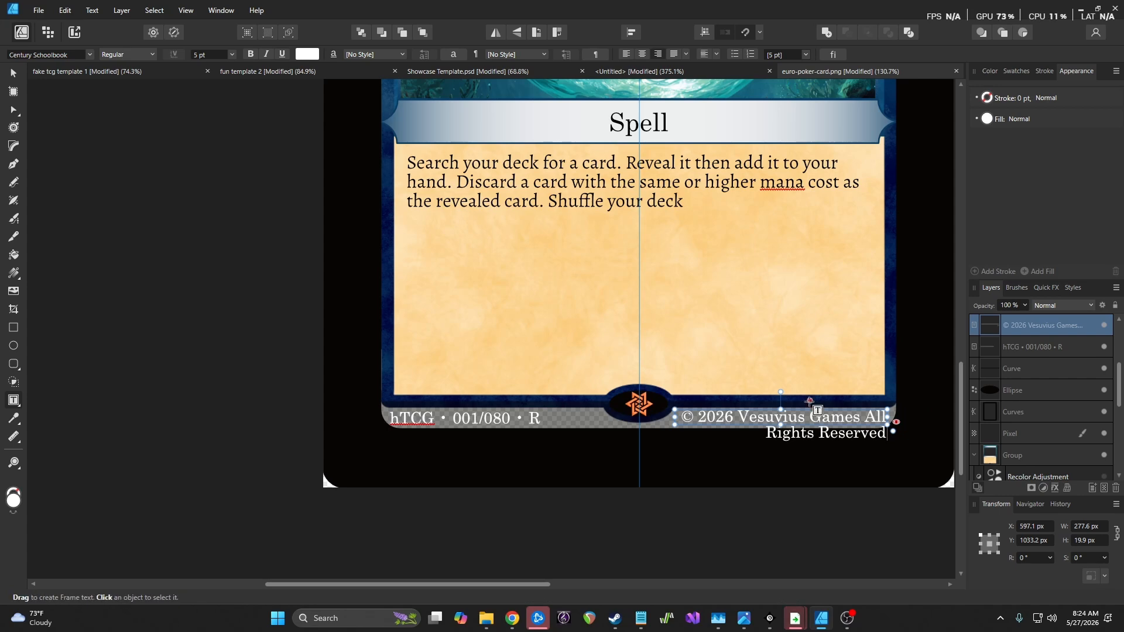
Set both the copyright line and the set-number line to 3 pt
click(12, 76)
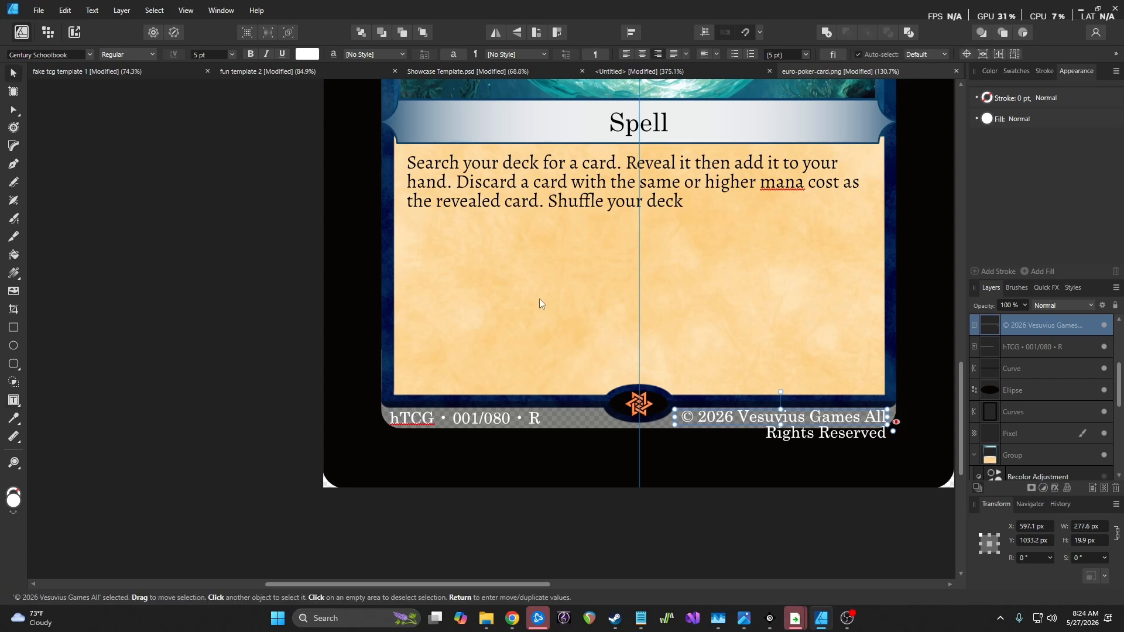
scroll(807, 396, up, 4)
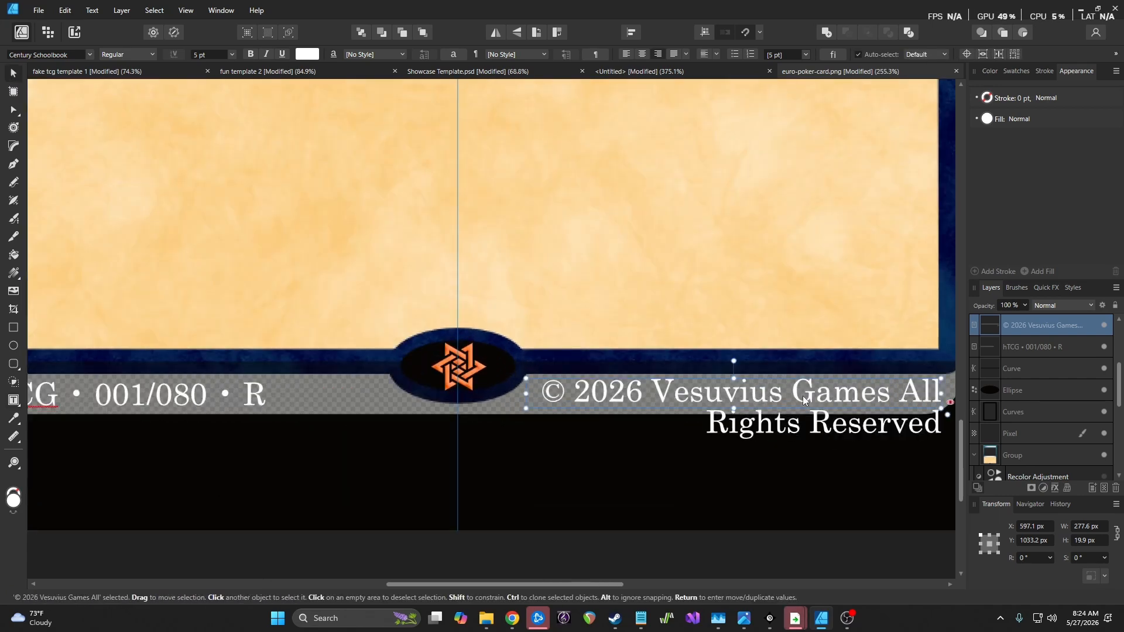
click(231, 54)
click(205, 54)
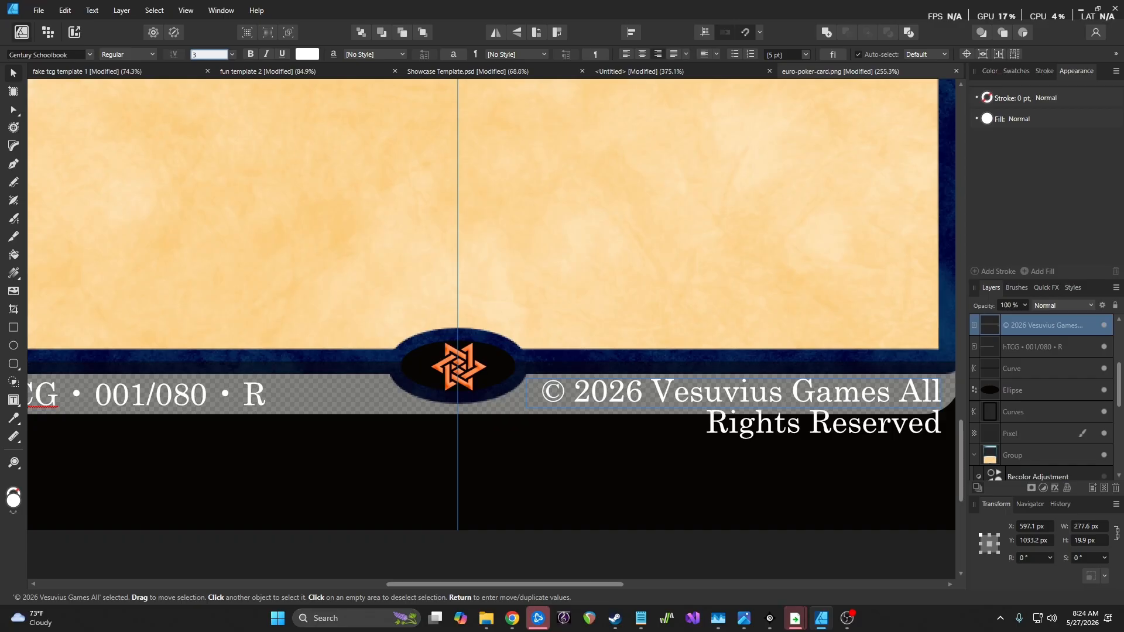
click(1049, 351)
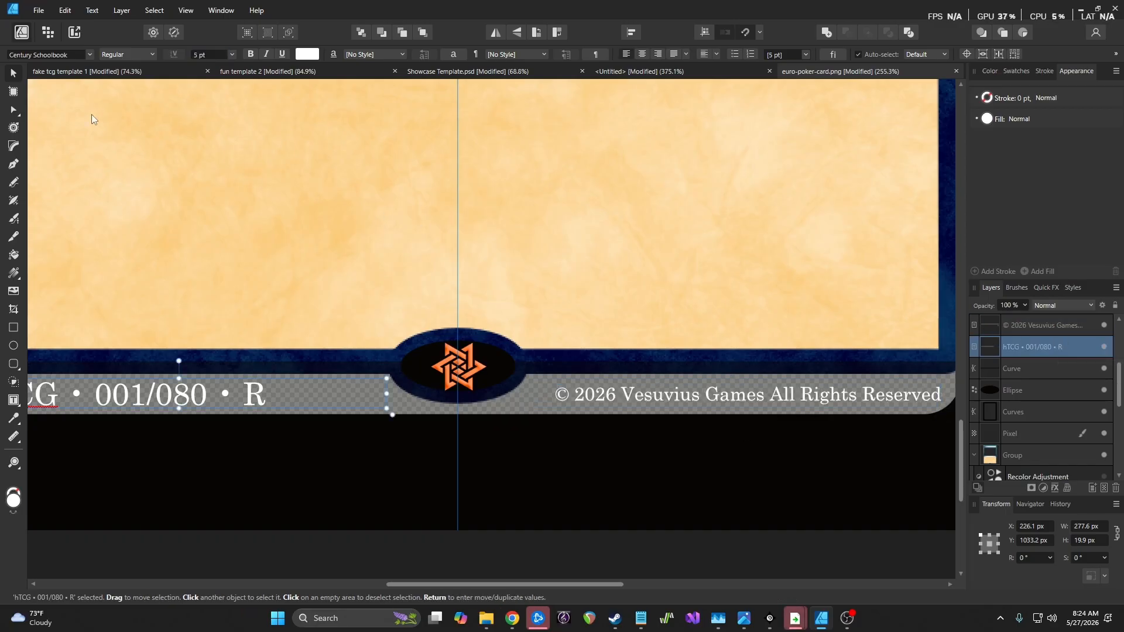
click(197, 55)
text(3)
key(Return)
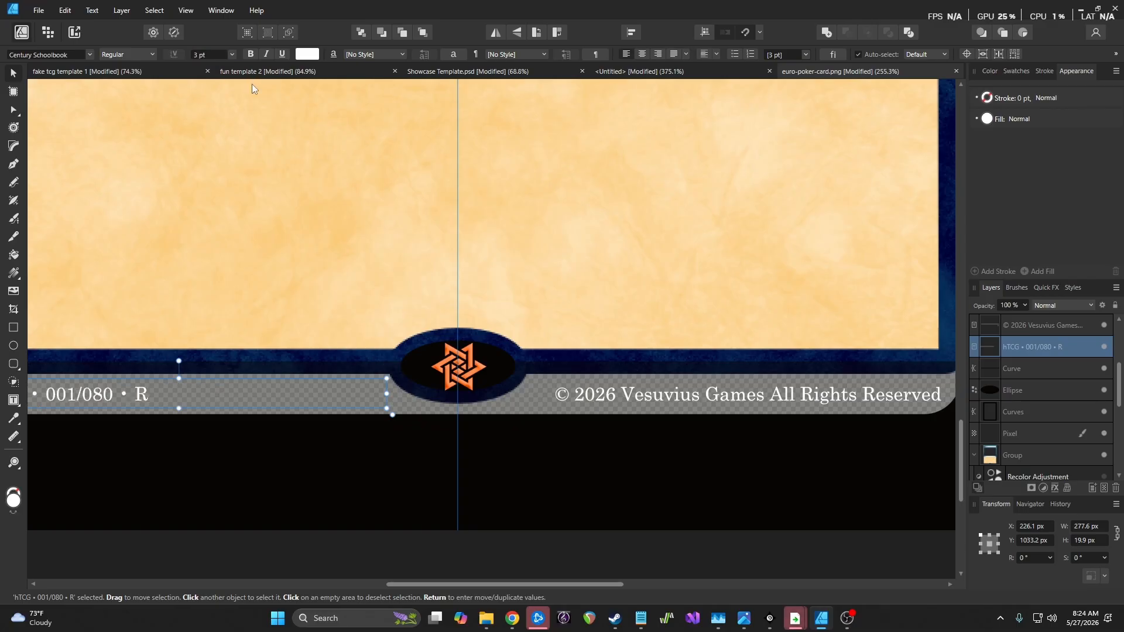
Raise the footer band's opacity to 100% so it is solid black
scroll(362, 285, down, 2)
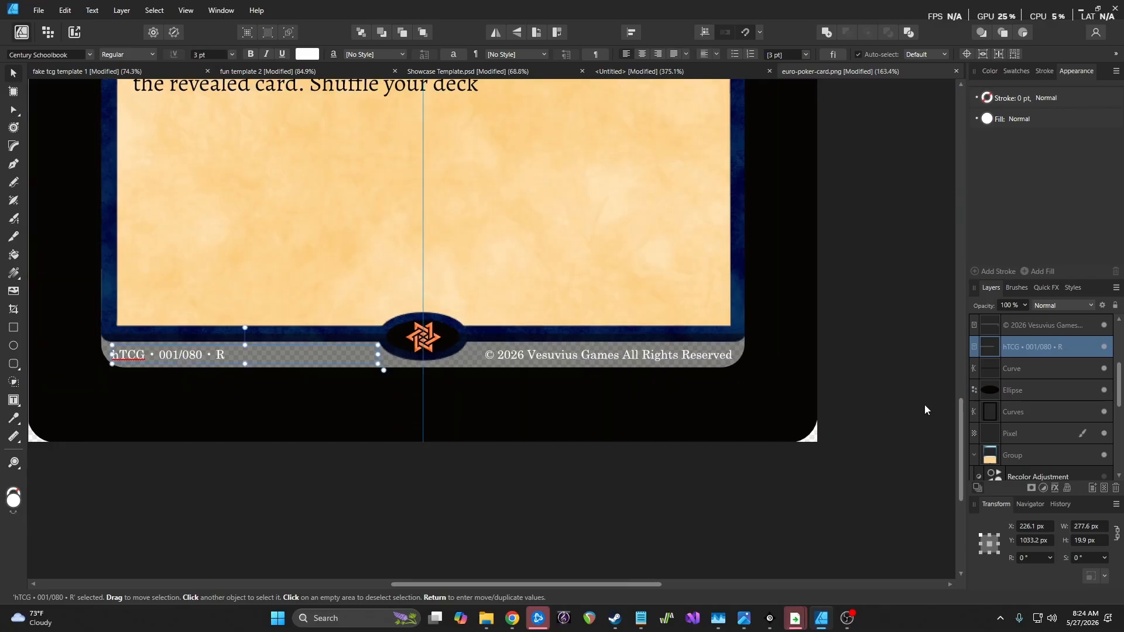
click(1062, 368)
click(1024, 305)
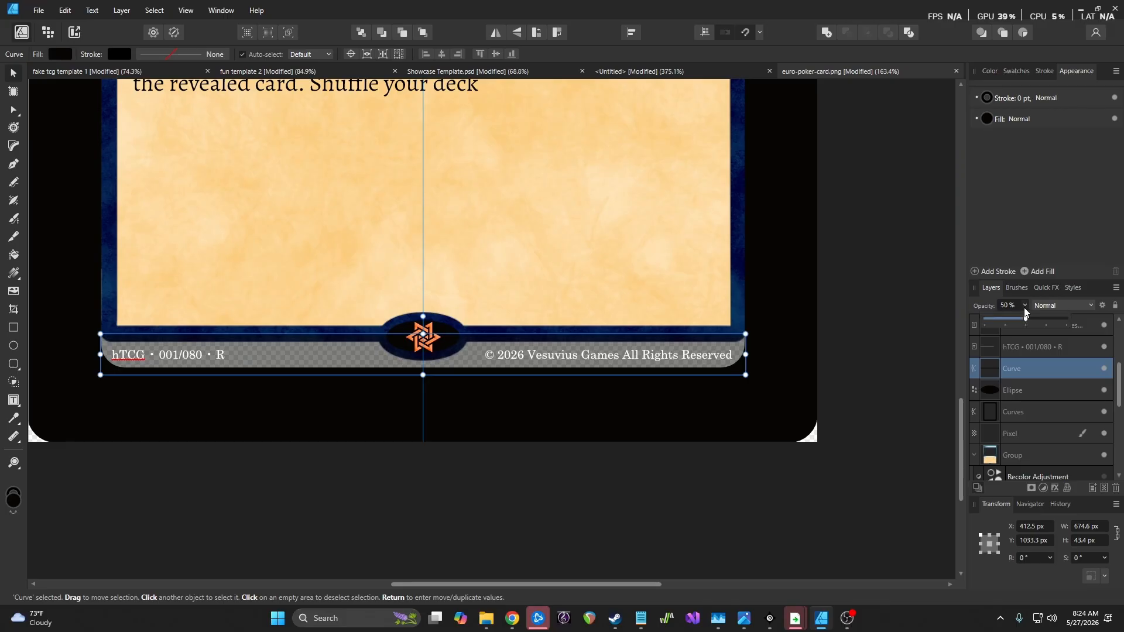
click(1027, 321)
drag(1027, 321, 1100, 317)
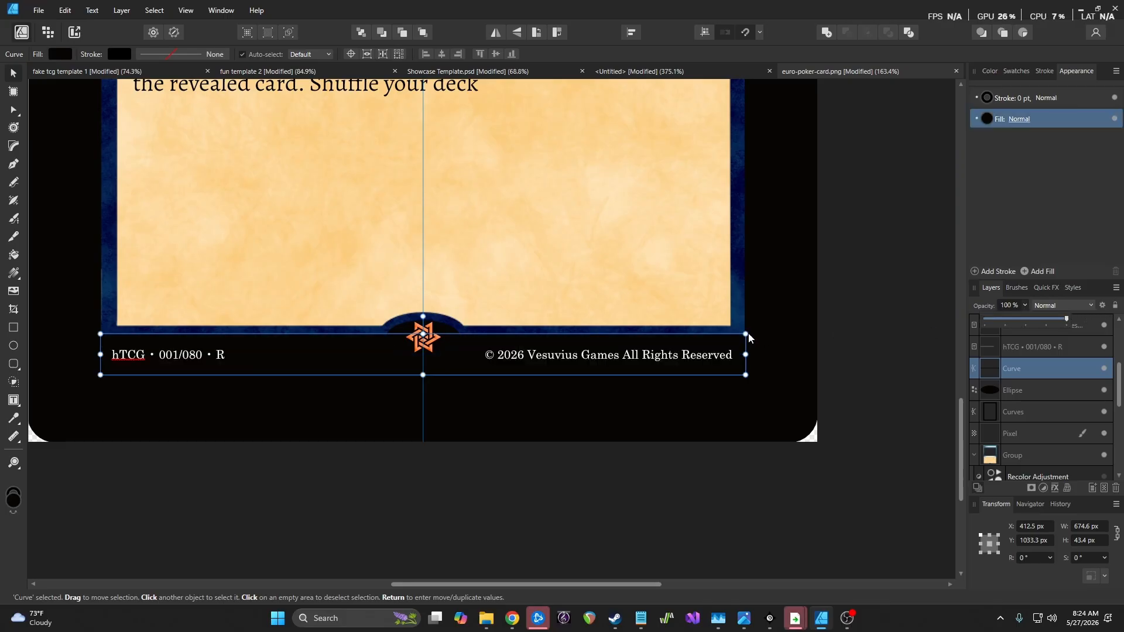
click(813, 326)
Change the parchment rules text to 7 pt so it rewraps across three fuller lines
scroll(887, 361, down, 5)
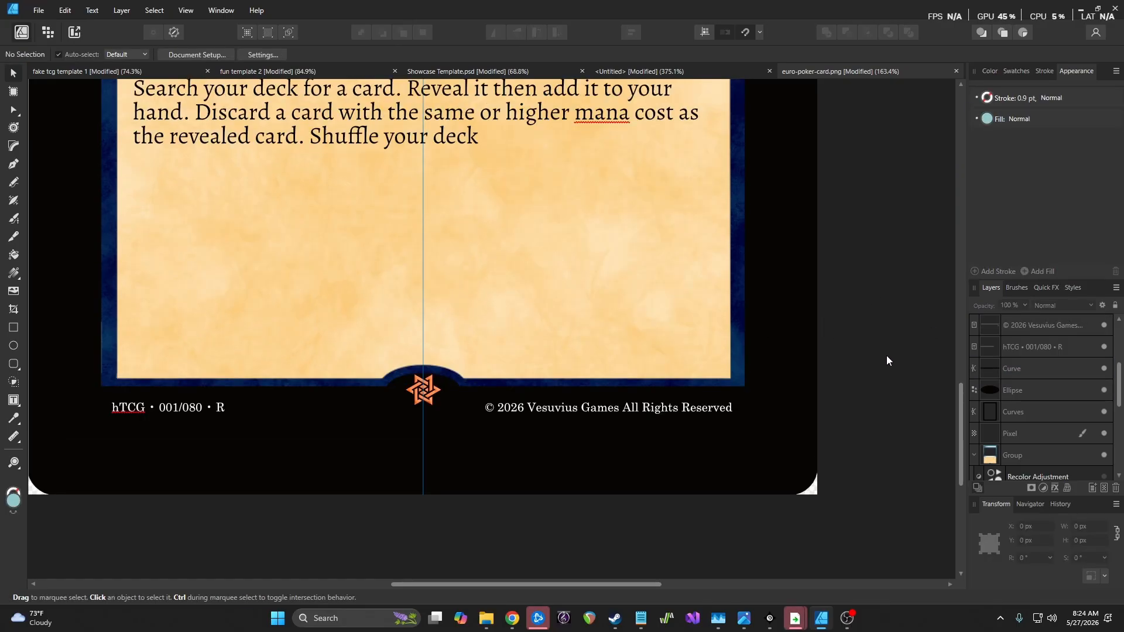
scroll(887, 357, up, 5)
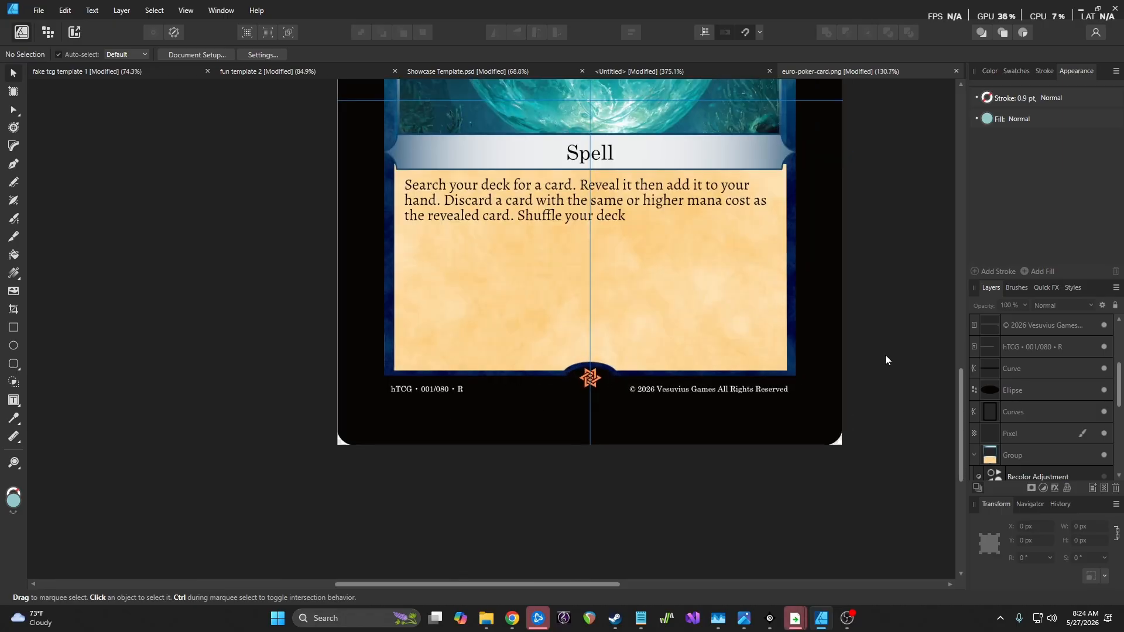
scroll(884, 355, down, 4)
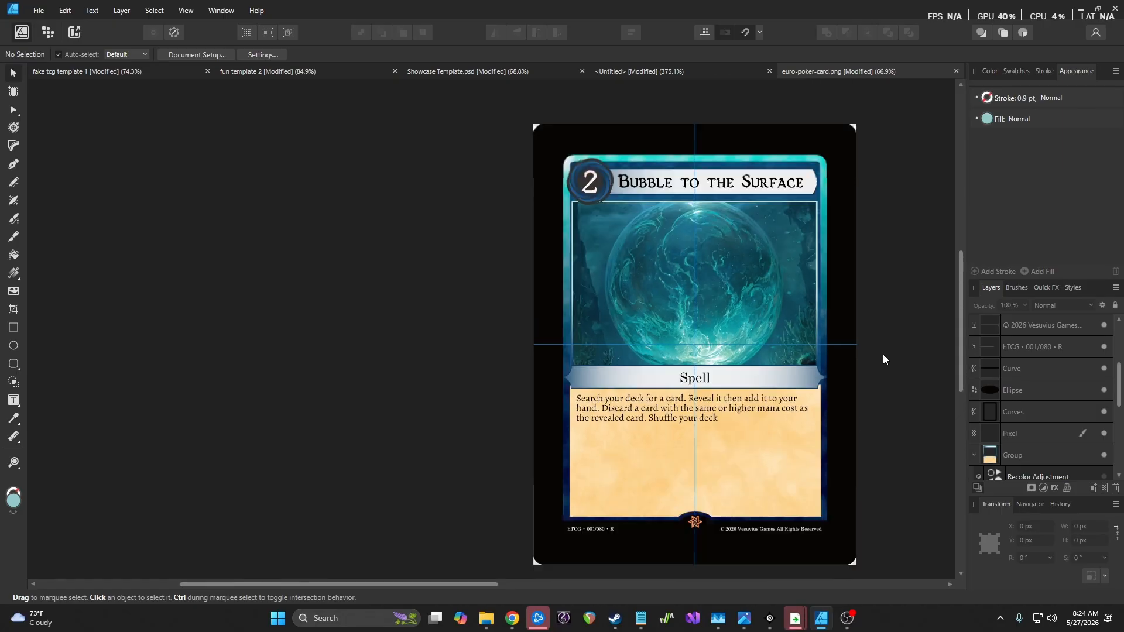
scroll(882, 353, up, 2)
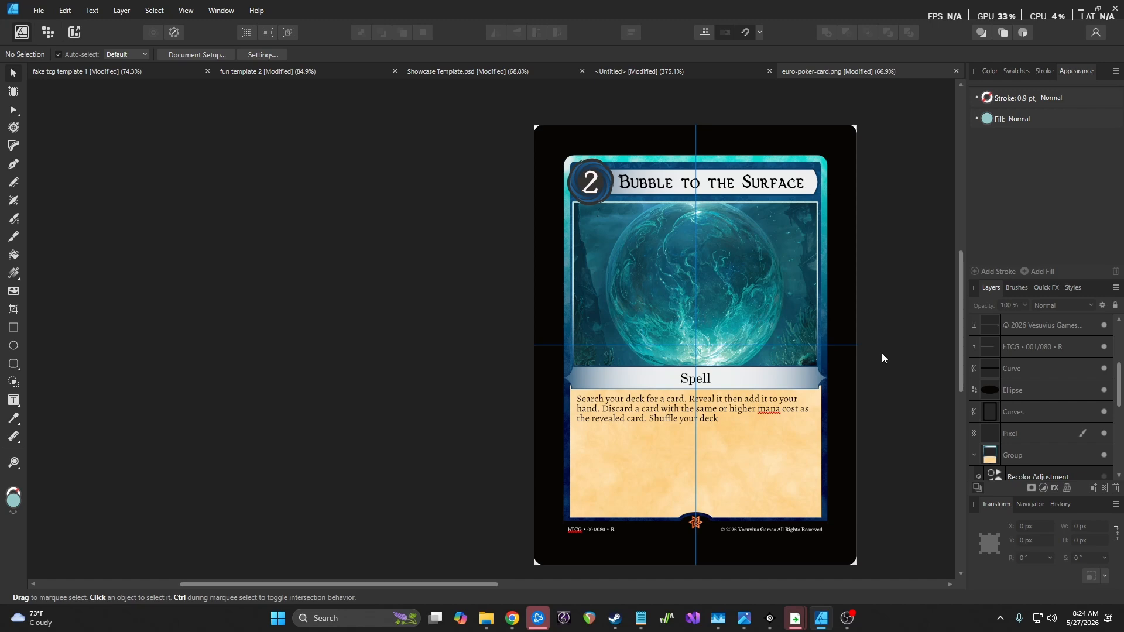
scroll(881, 353, down, 1)
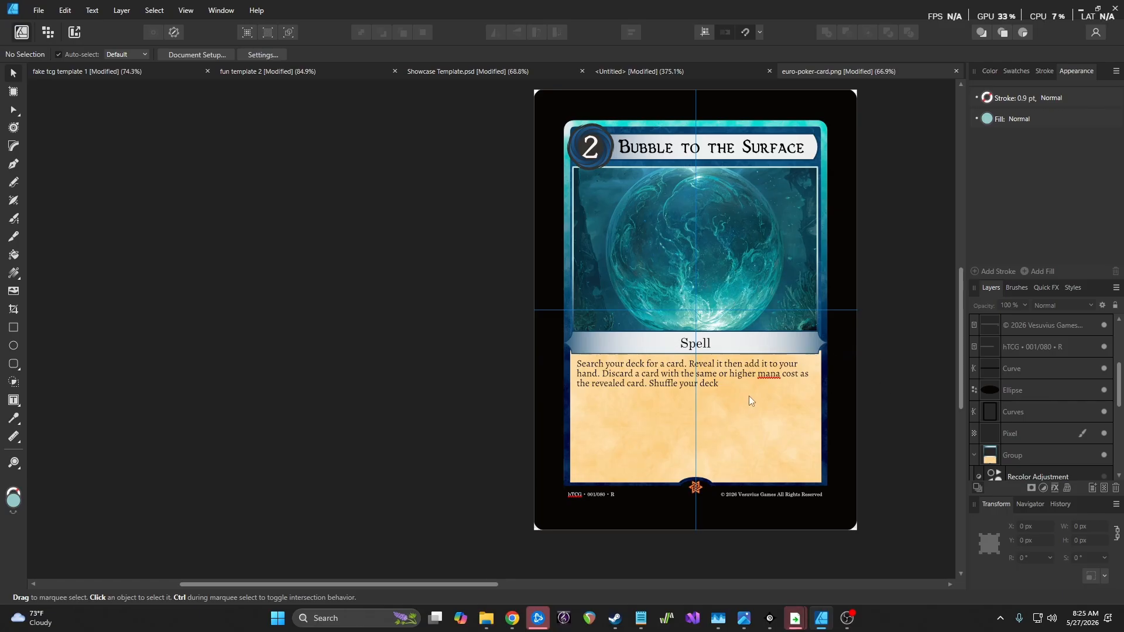
scroll(750, 396, up, 2)
scroll(750, 400, down, 1)
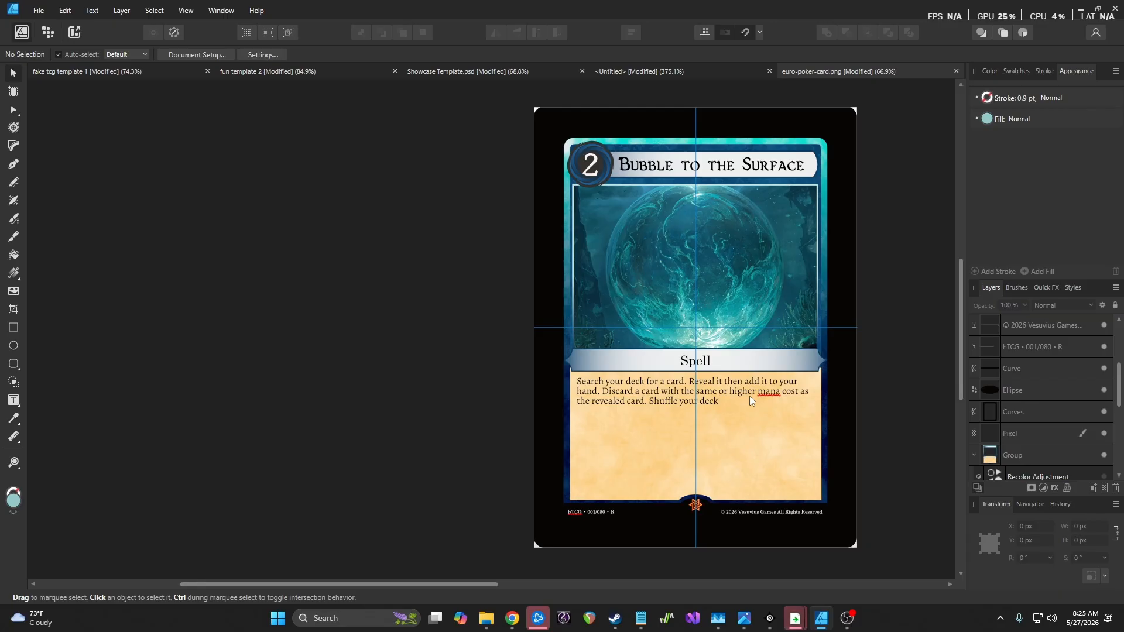
click(702, 394)
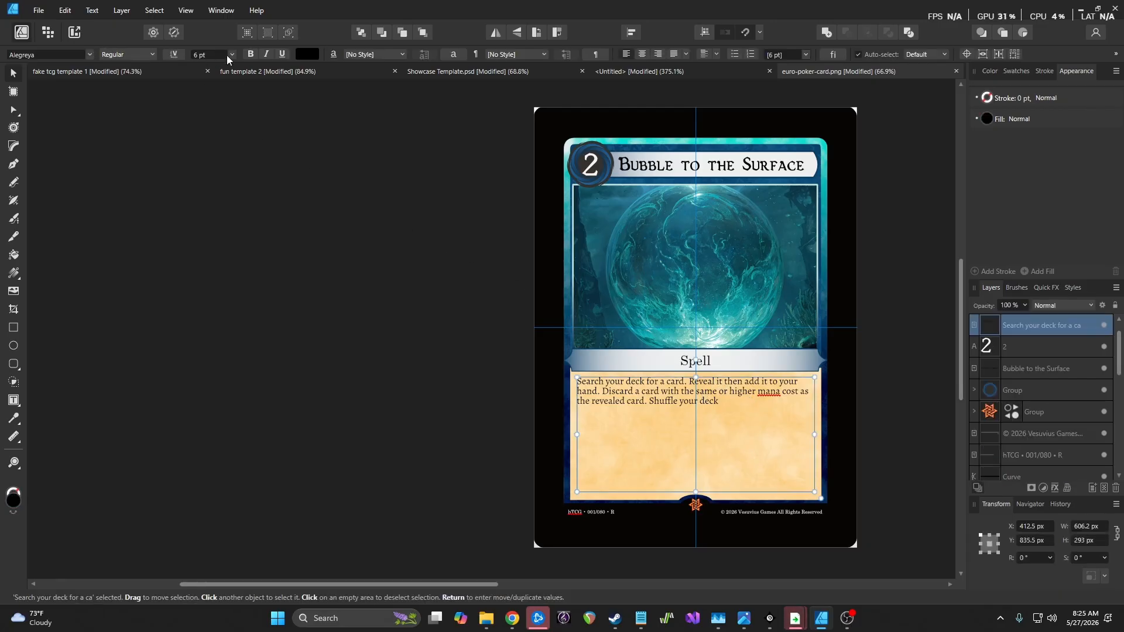
click(232, 54)
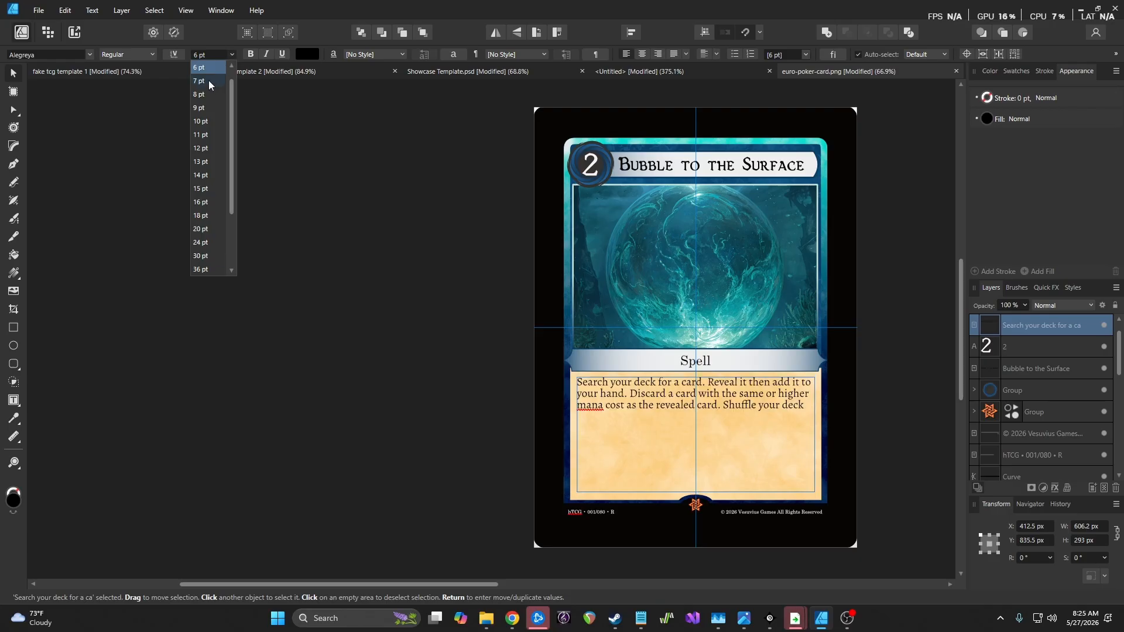
click(209, 81)
click(397, 318)
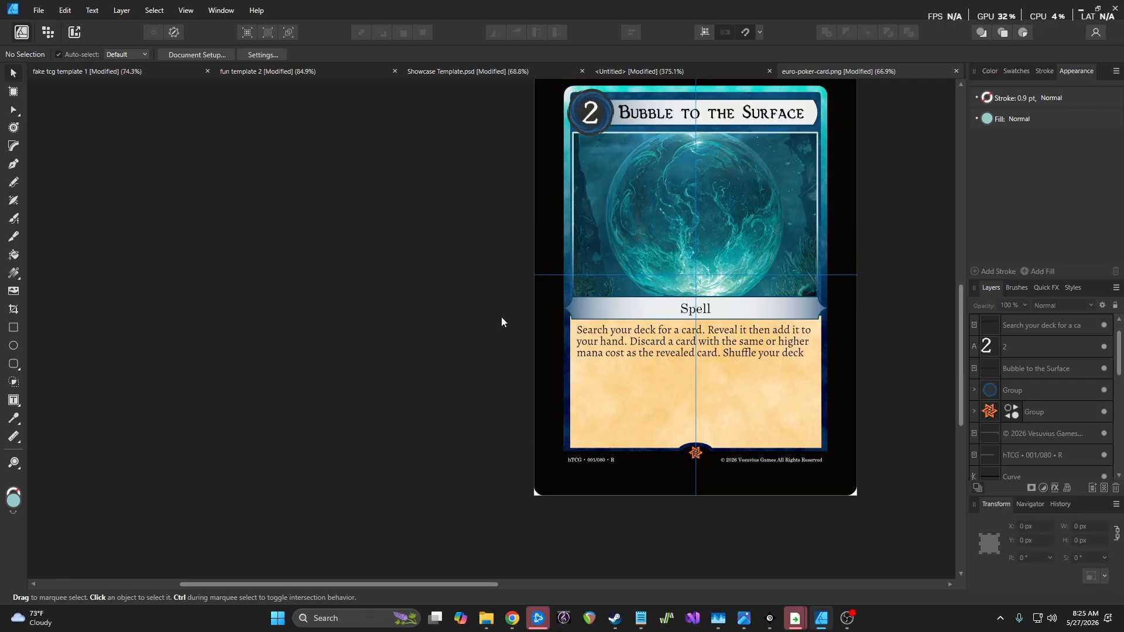
drag(468, 586, 621, 586)
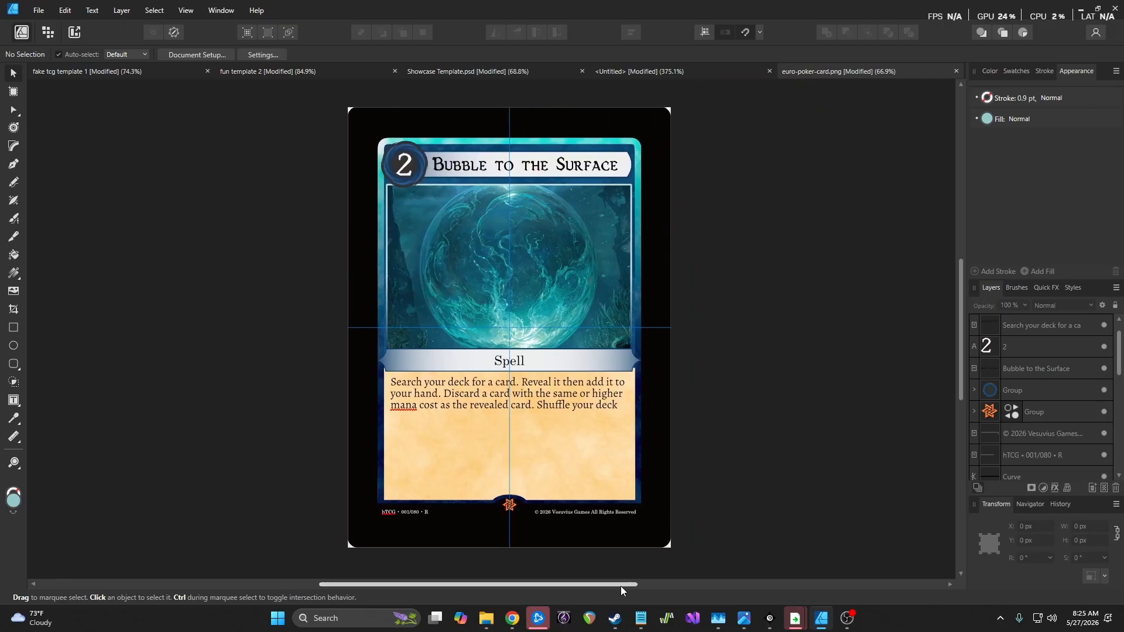
Shift the card frame's Recolor hue, then close the recolor settings
double_click(1013, 412)
drag(772, 276, 964, 277)
click(995, 227)
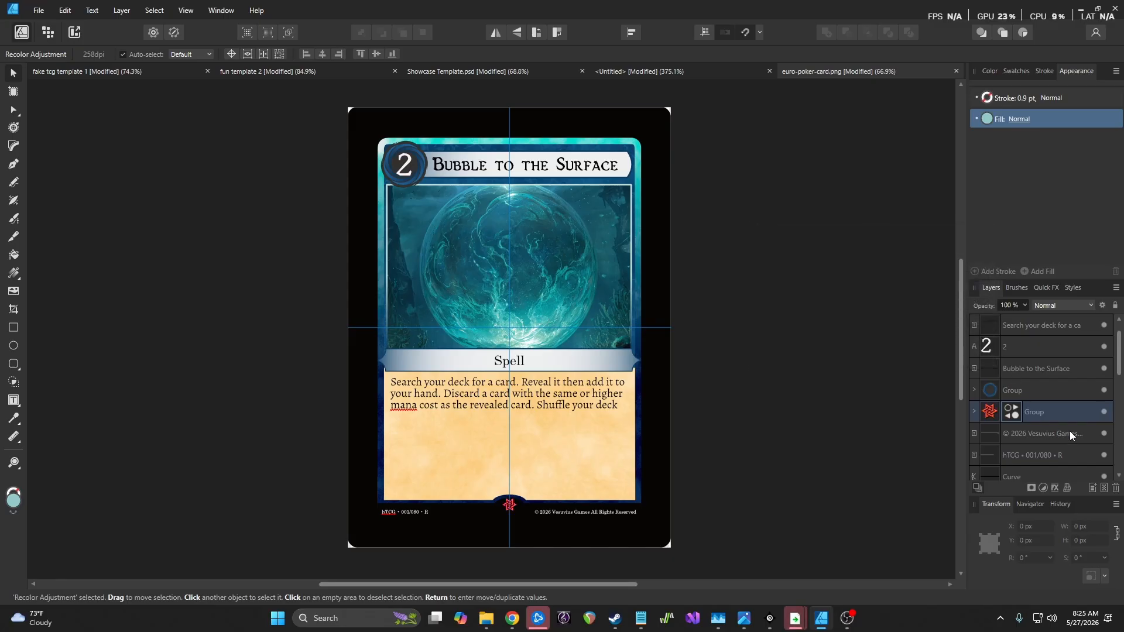
scroll(1069, 423, down, 5)
scroll(1069, 423, up, 1)
scroll(1070, 423, down, 1)
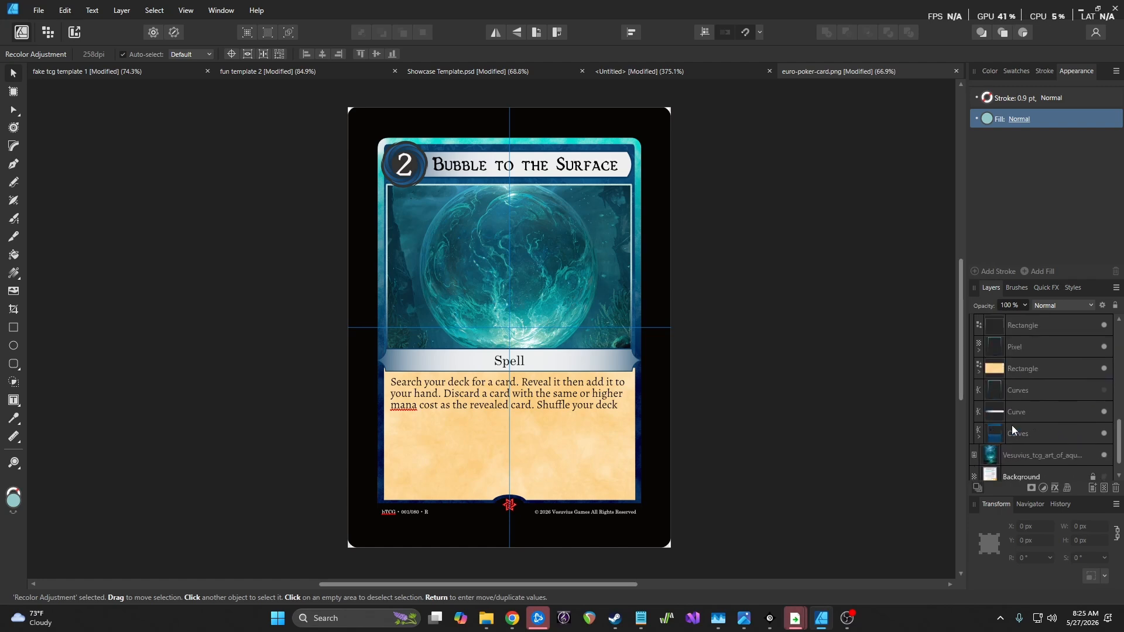
scroll(1035, 425, up, 1)
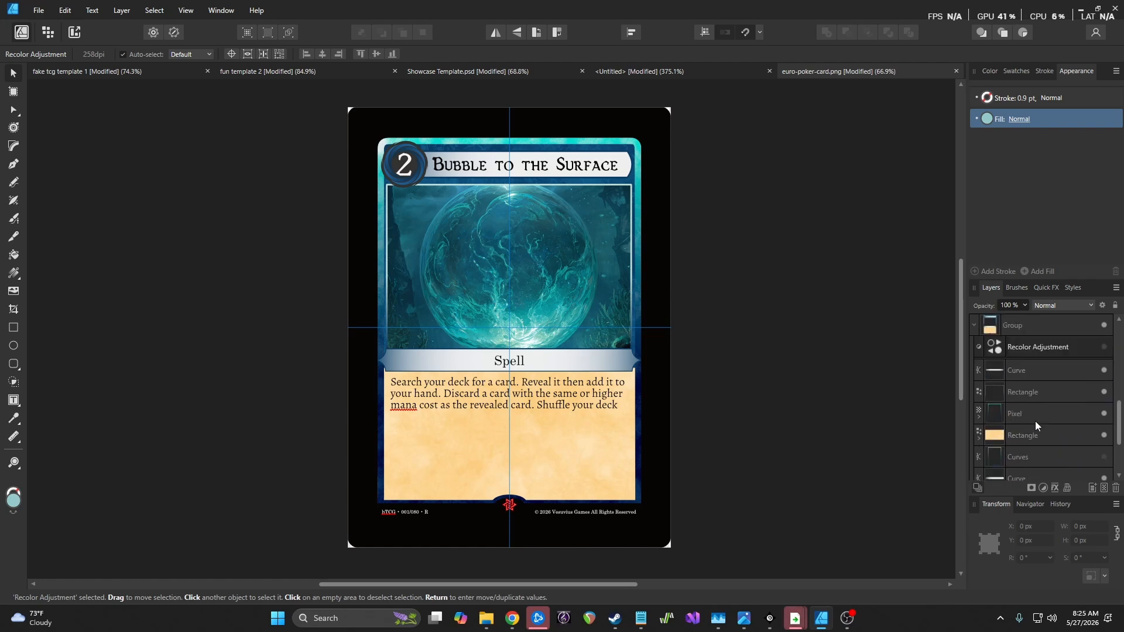
Turn the red recolor on, tone it to a muted pink, and move the Recolor Adjustment up toward the Group
click(1104, 348)
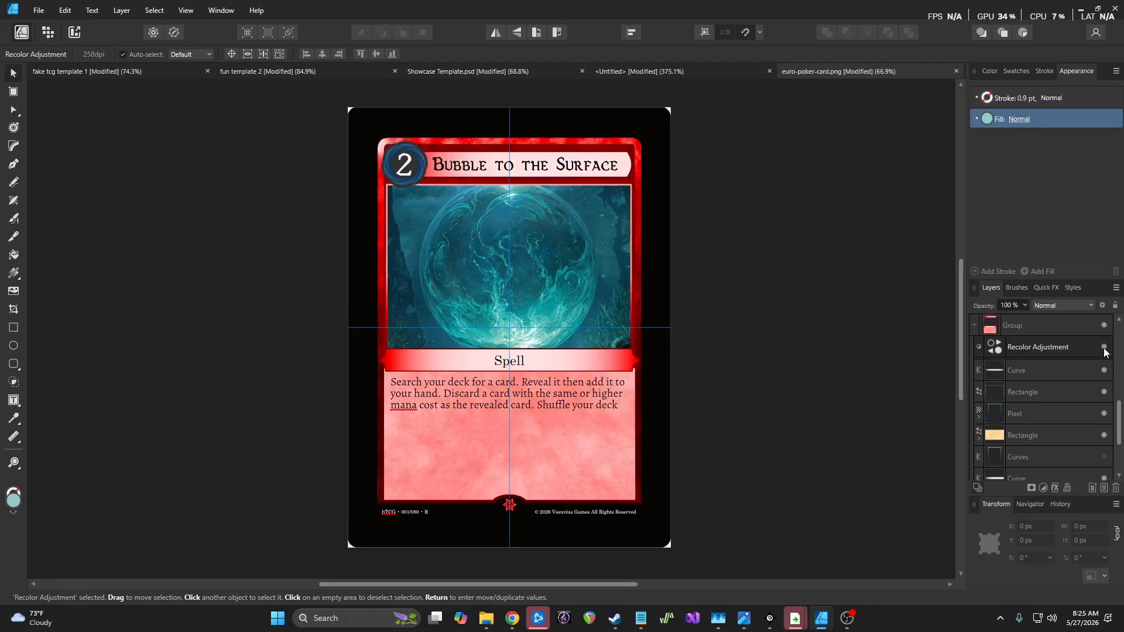
click(1065, 352)
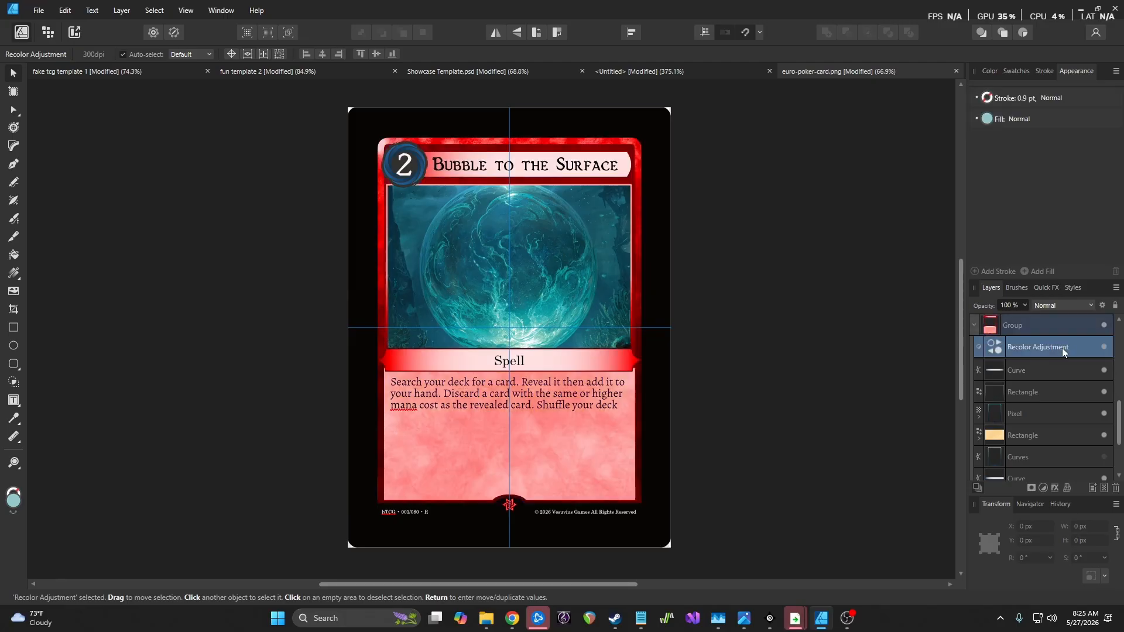
double_click(994, 348)
drag(953, 304, 879, 305)
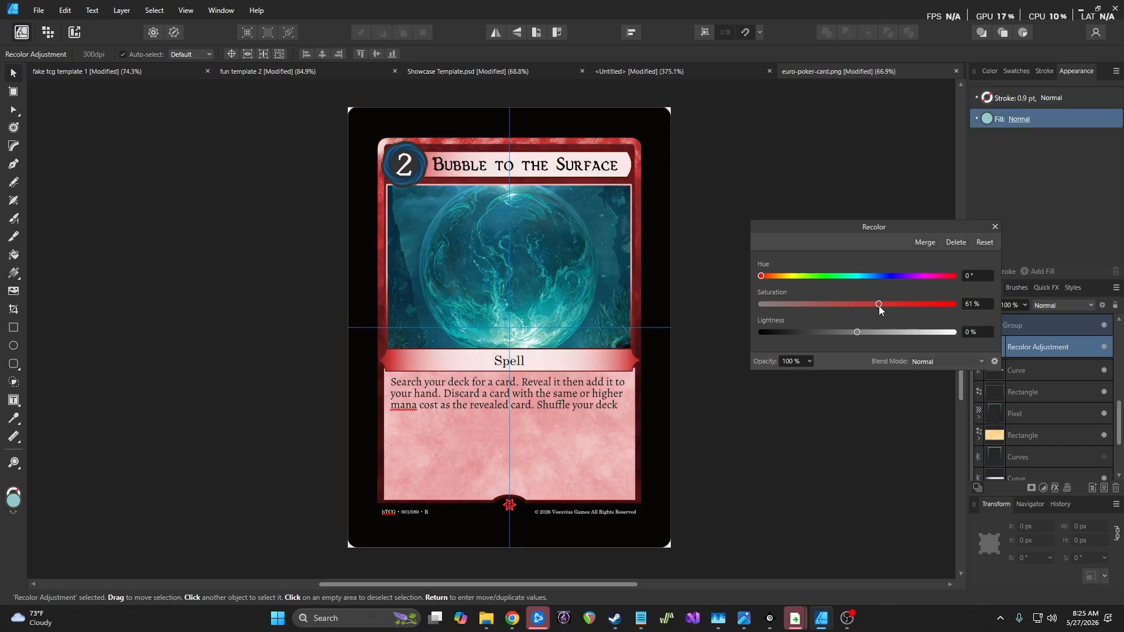
click(994, 227)
click(1069, 435)
drag(1046, 347, 1041, 382)
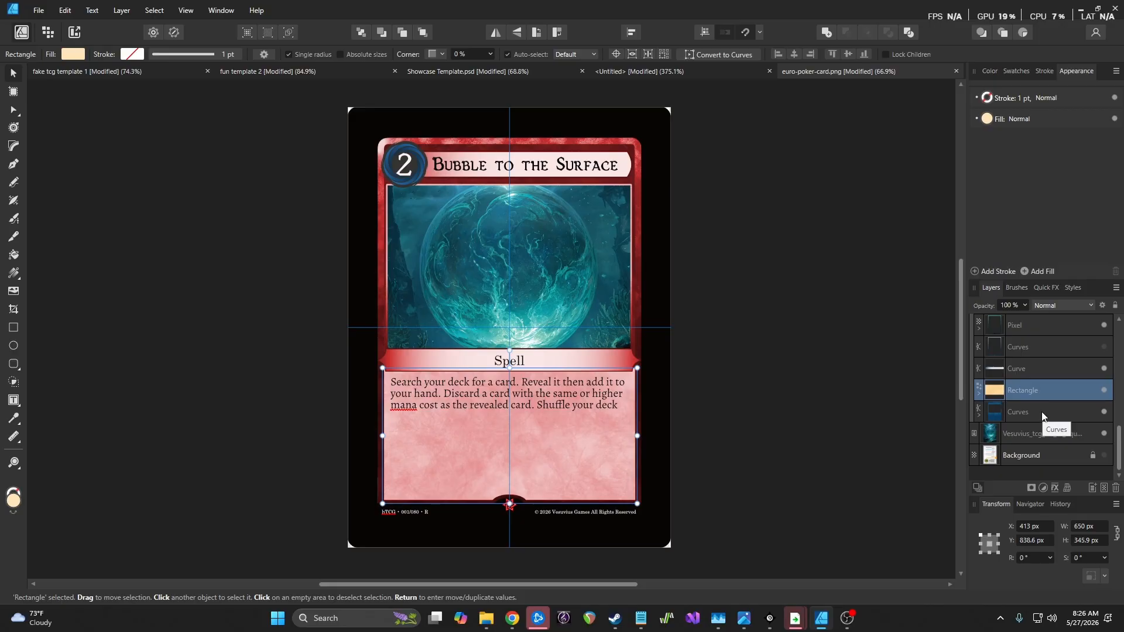
Try subtracting the text-box rectangle from the Curves frame shape, then undo it
shift+click(1041, 411)
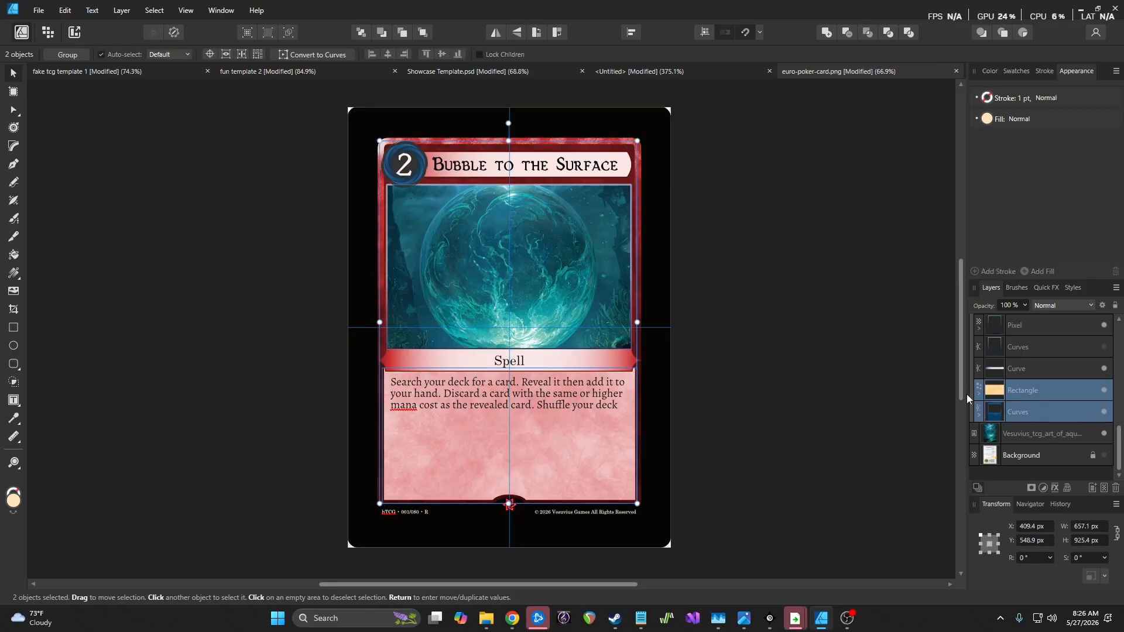
click(121, 10)
mouse_move(157, 121)
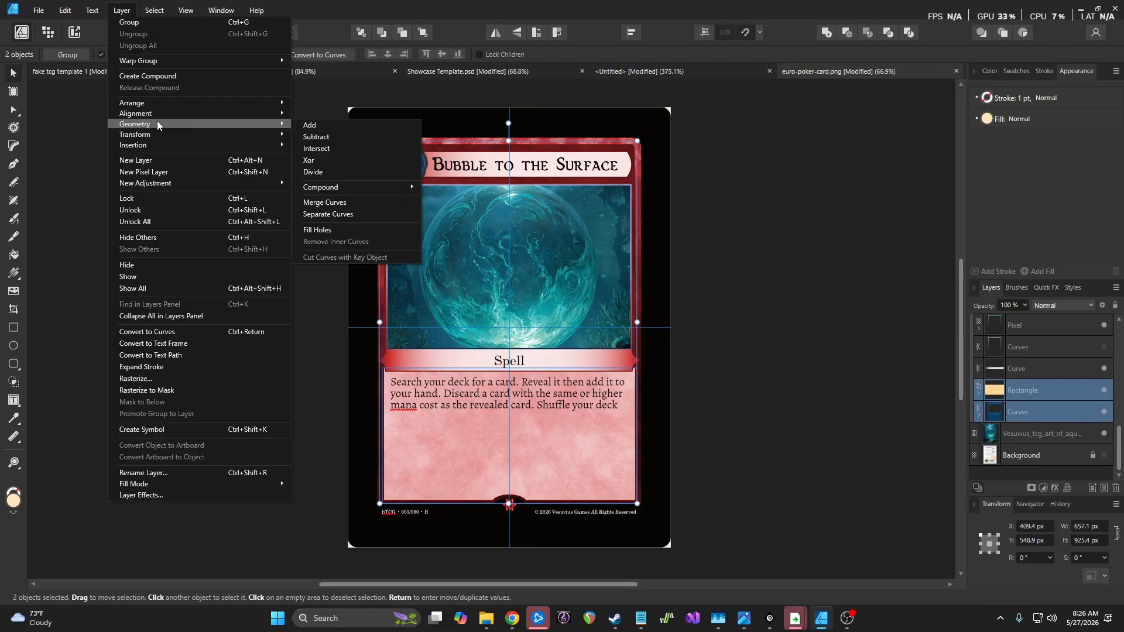
click(372, 136)
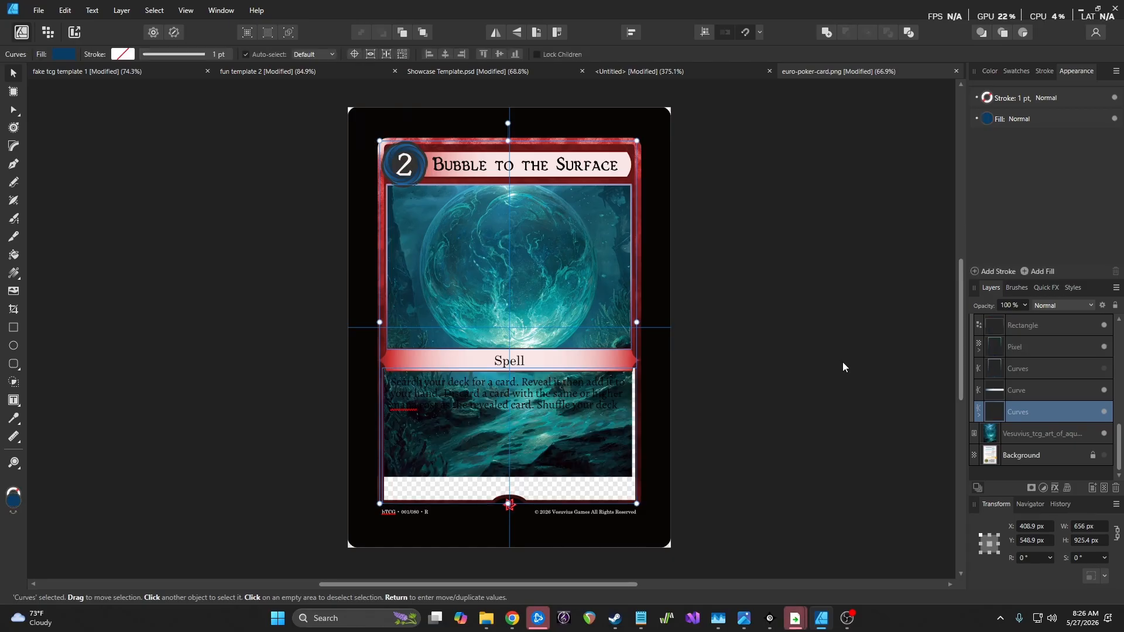
key(ctrl+z)
Subtract a duplicate of the text-box rectangle from the Curves frame, then move the result down the stack
click(1062, 412)
key(ctrl+j)
shift+click(1043, 453)
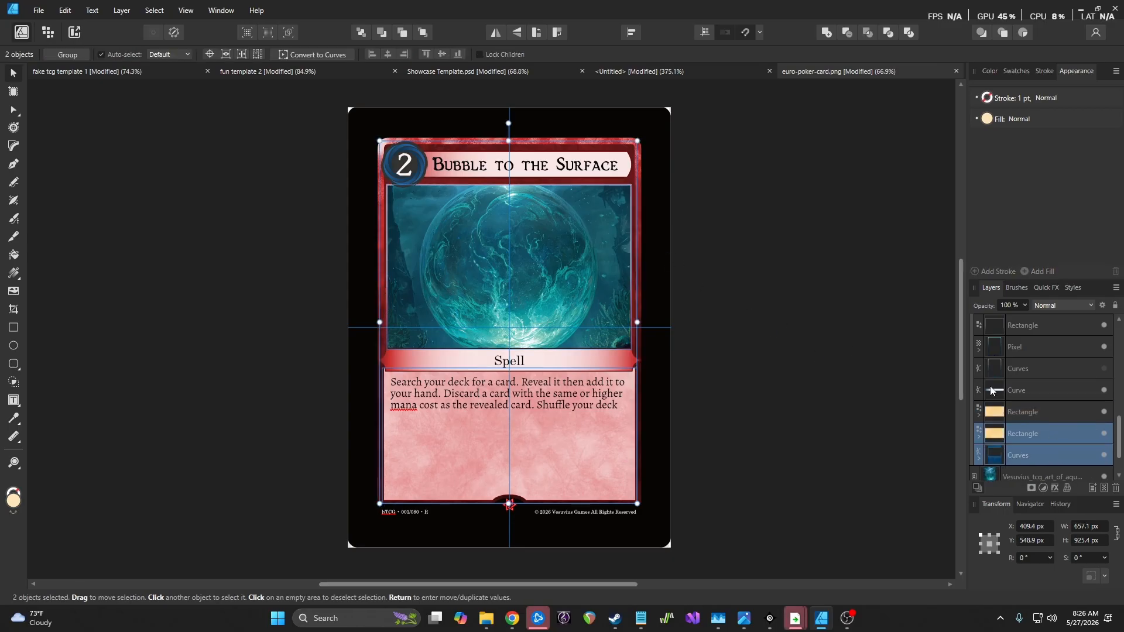
click(121, 10)
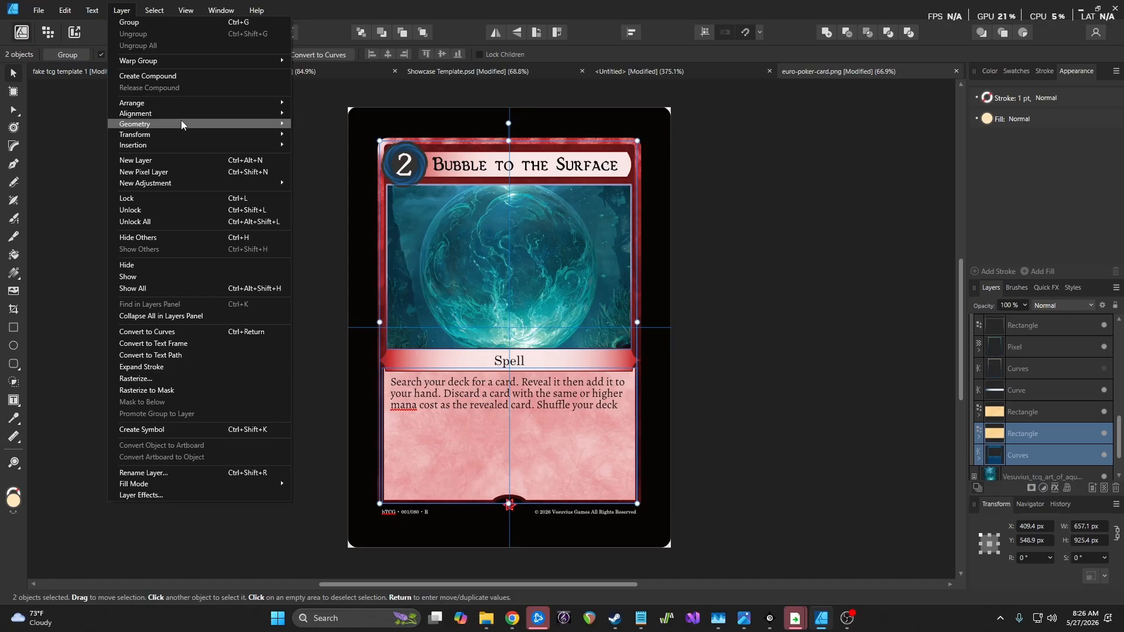
mouse_move(194, 125)
click(370, 139)
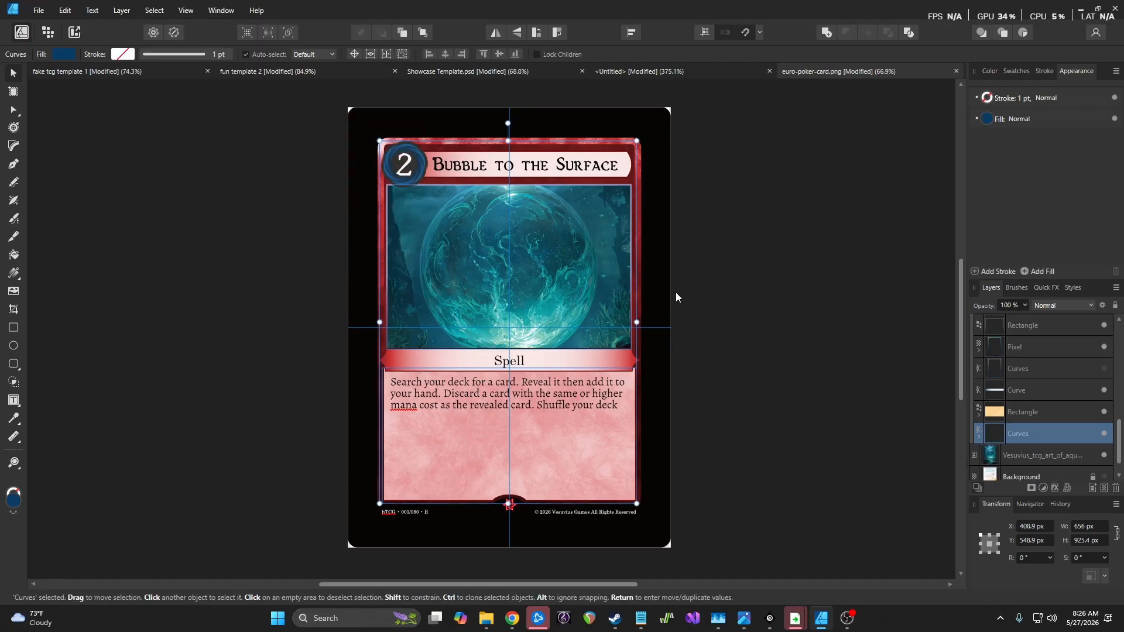
drag(1059, 435, 1037, 451)
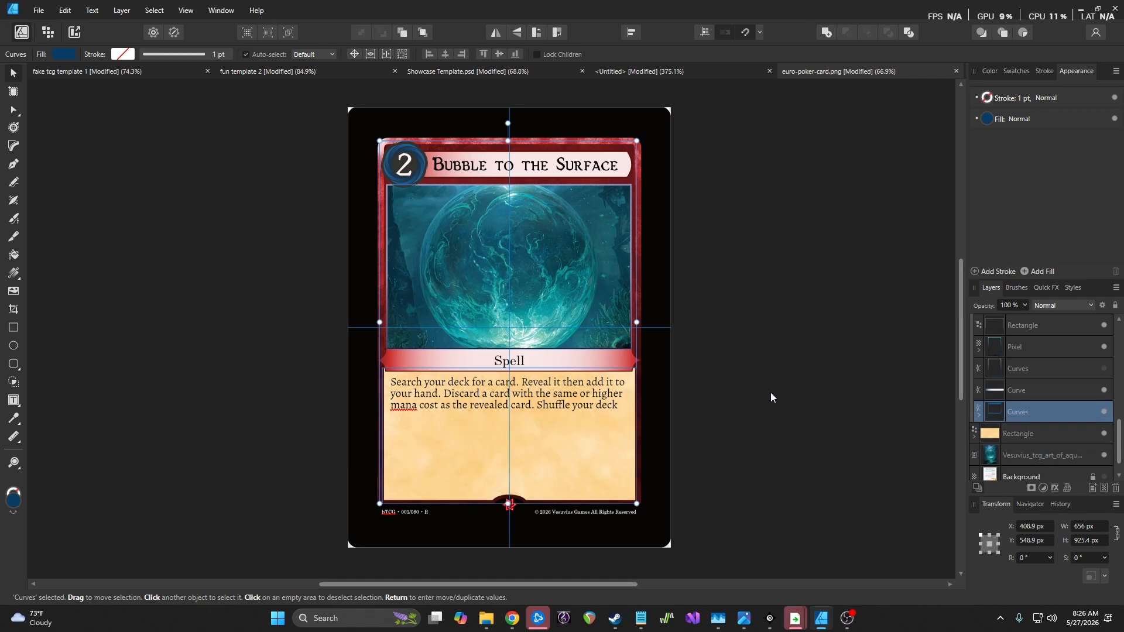
click(787, 390)
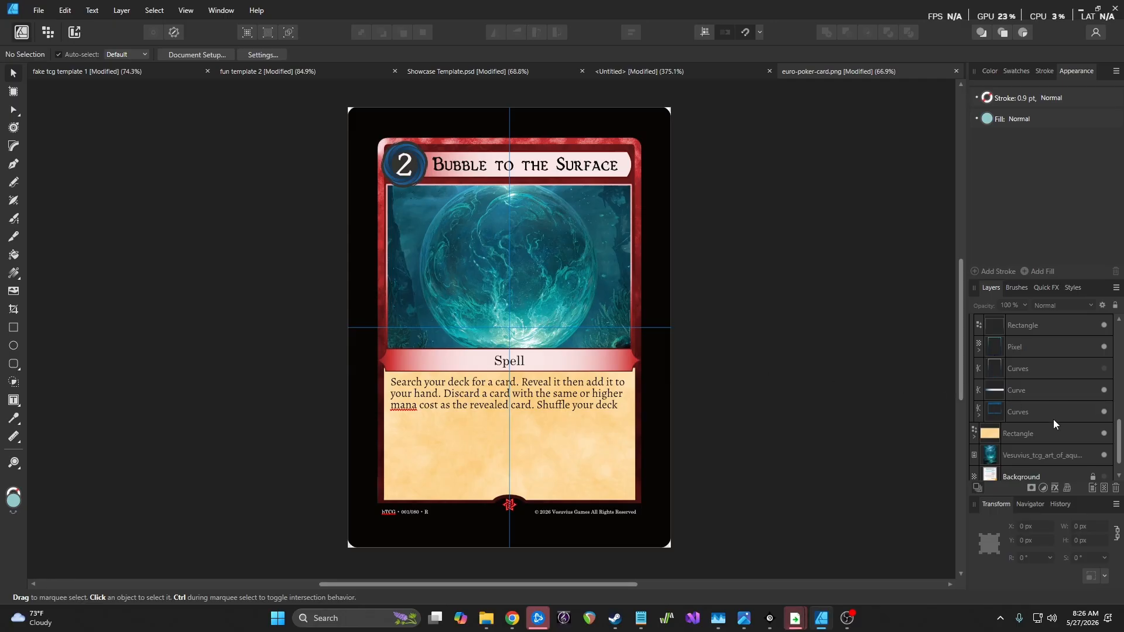
Try cyan, darker, lighter and magenta frame colours with the Recolor Hue and Lightness sliders
scroll(1053, 419, up, 3)
double_click(997, 414)
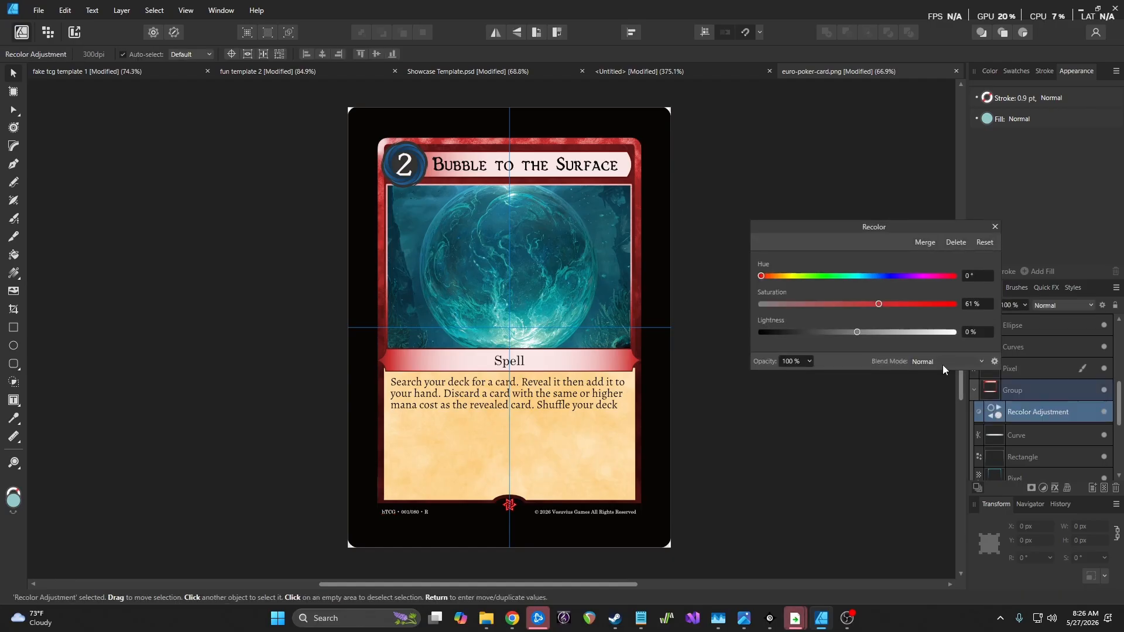
drag(760, 276, 925, 279)
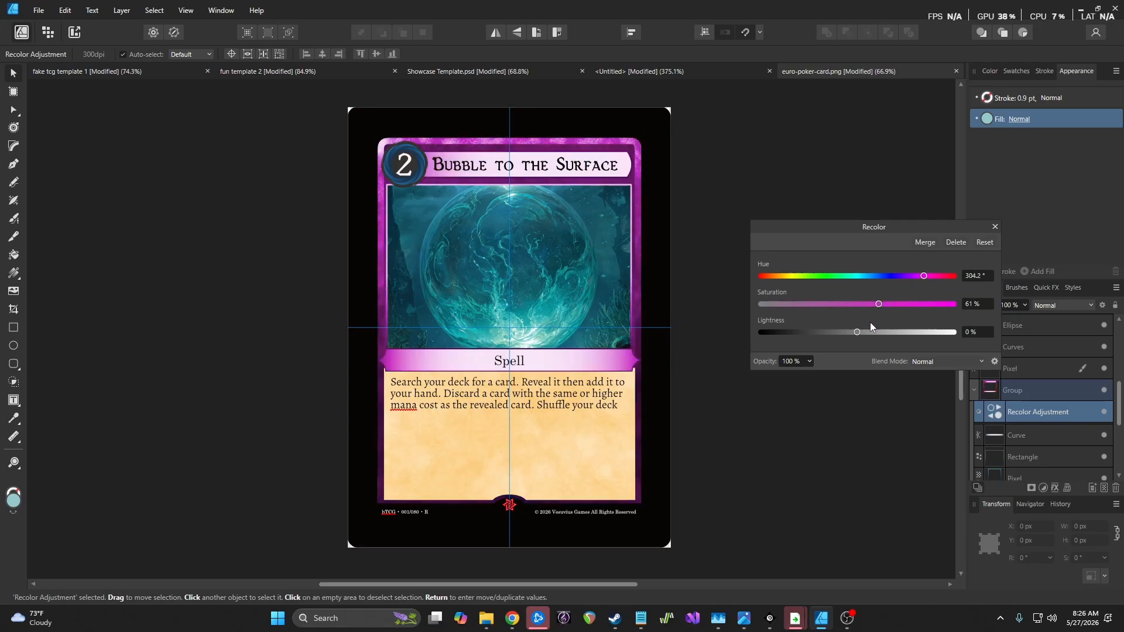
drag(858, 333, 814, 335)
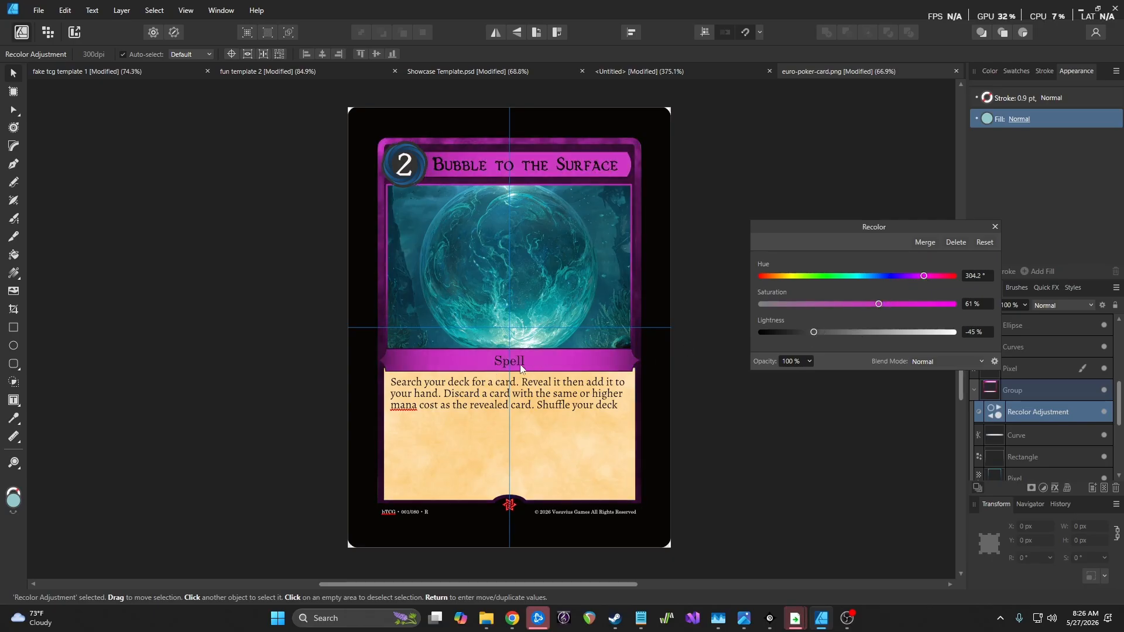
drag(814, 332, 863, 340)
drag(925, 278, 791, 303)
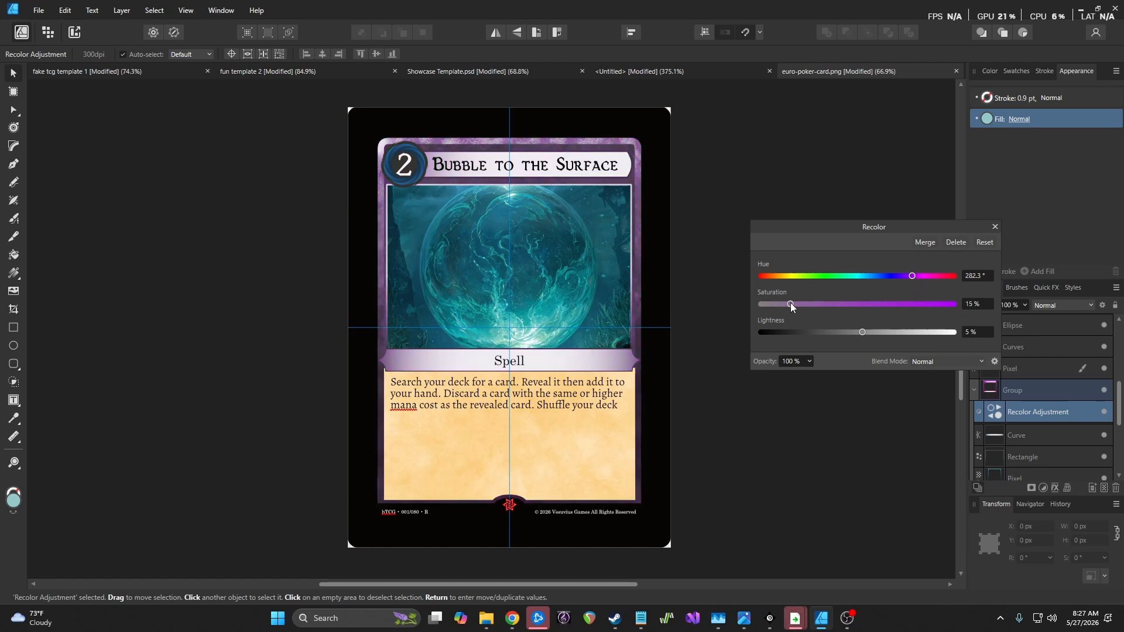
drag(861, 332, 778, 332)
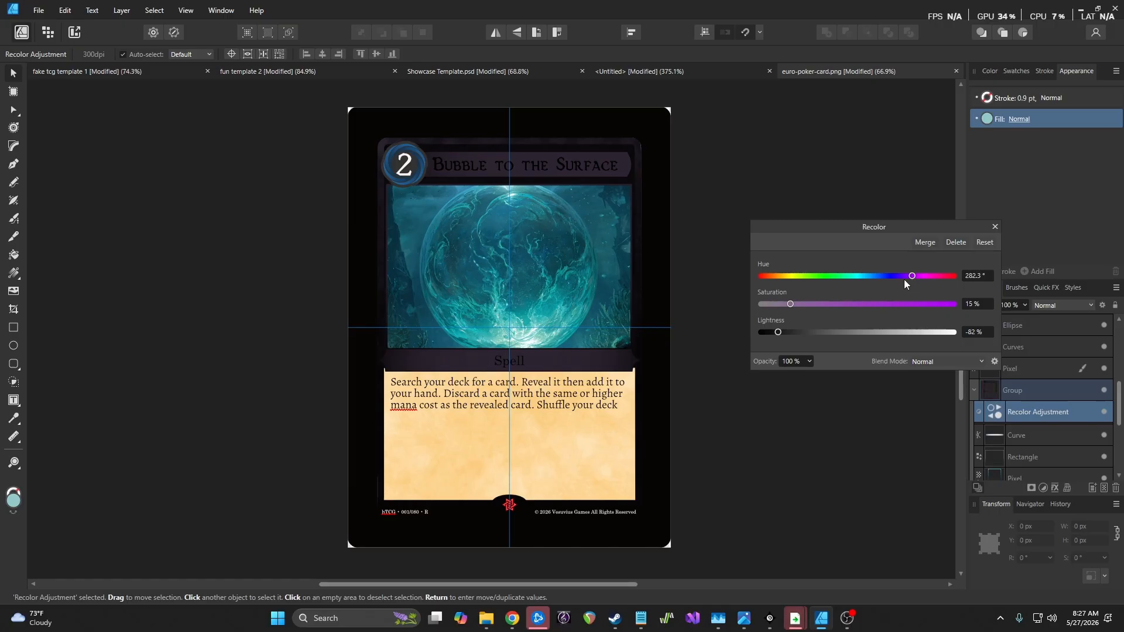
drag(912, 276, 905, 278)
Reset the recolor and hide the Recolor Adjustment so the blue frame shows
click(985, 241)
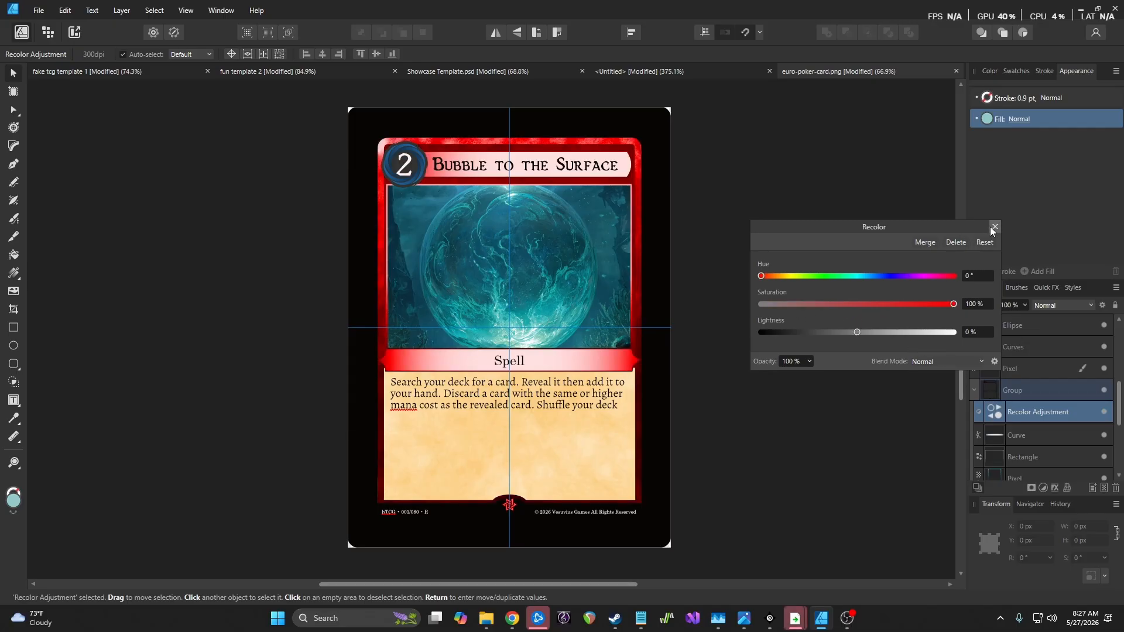
click(995, 227)
click(1104, 412)
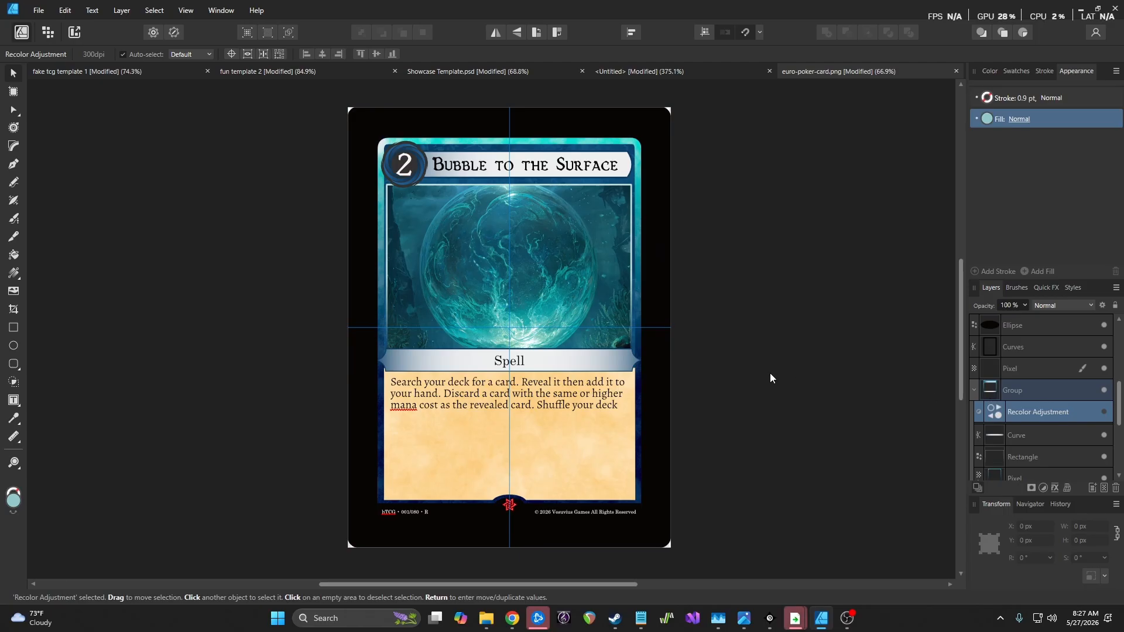
Add a period after "deck" in the rules text, then deselect
click(14, 401)
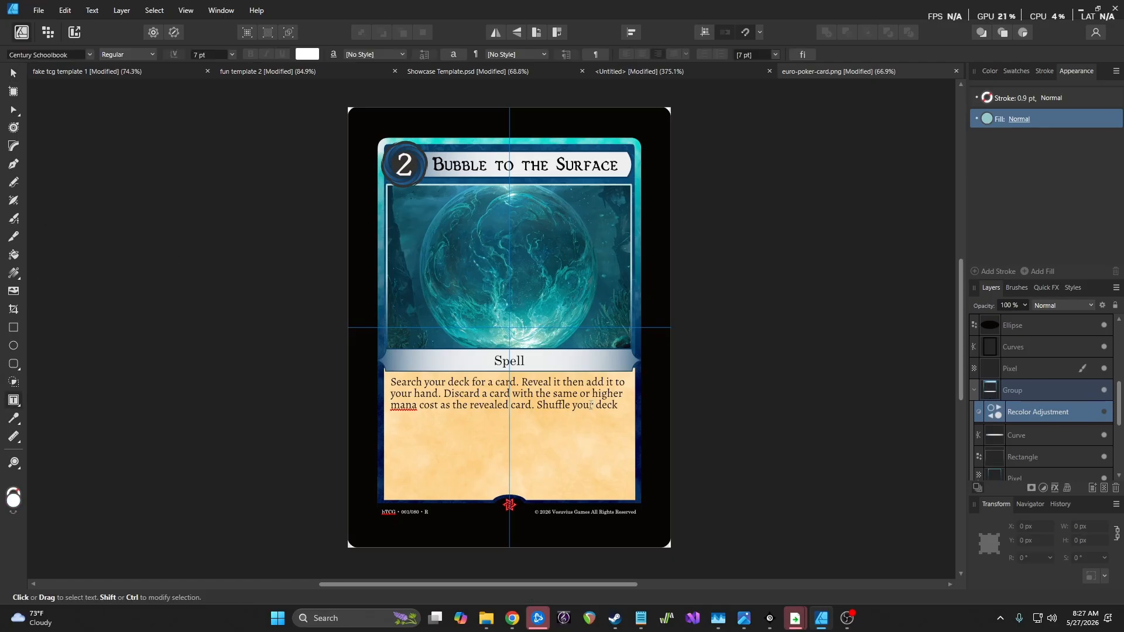
click(618, 408)
text(.)
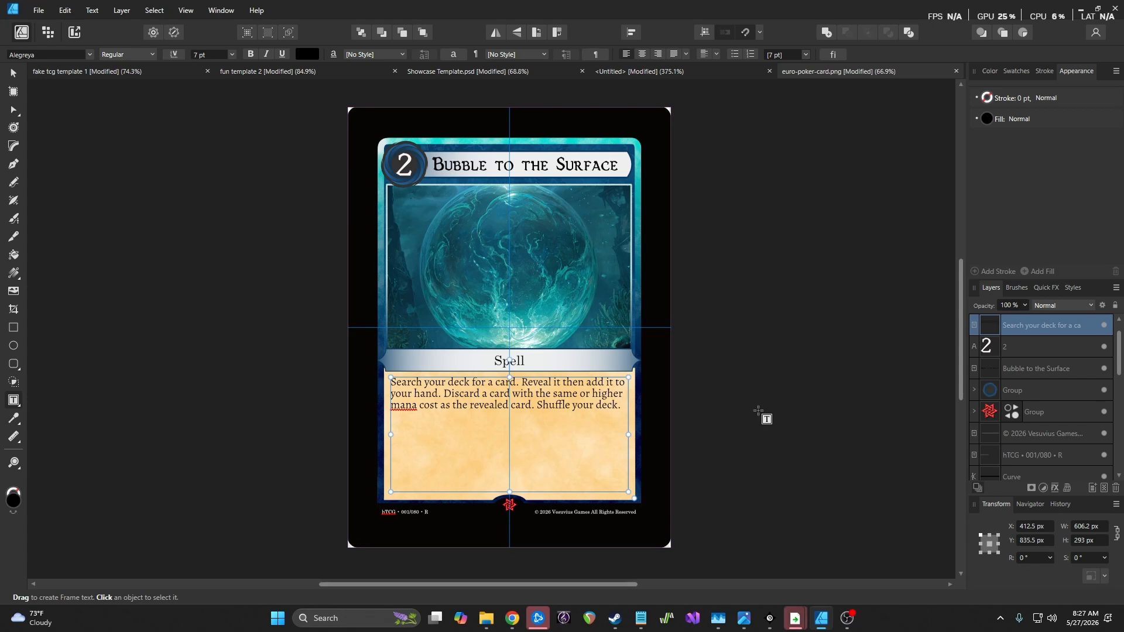
click(12, 75)
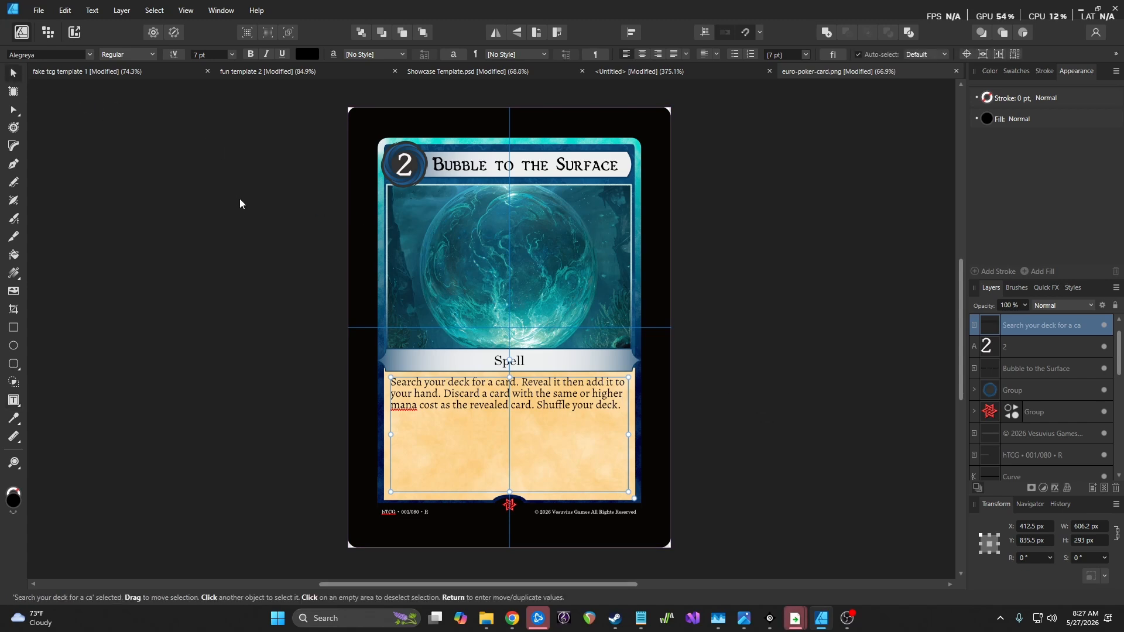
click(242, 202)
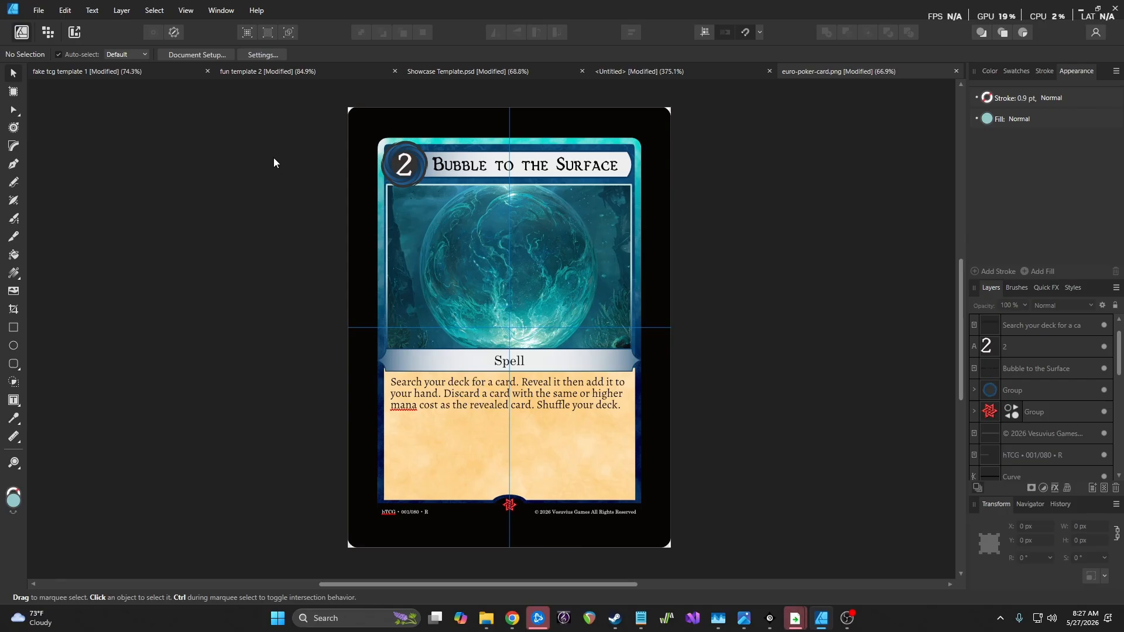
click(248, 72)
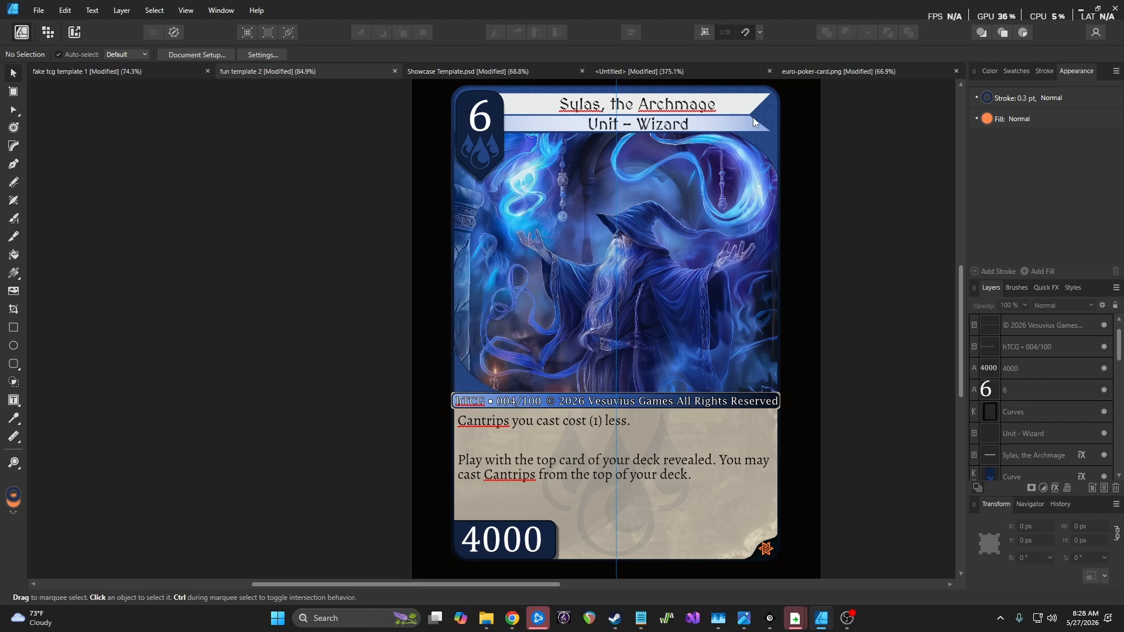
click(820, 72)
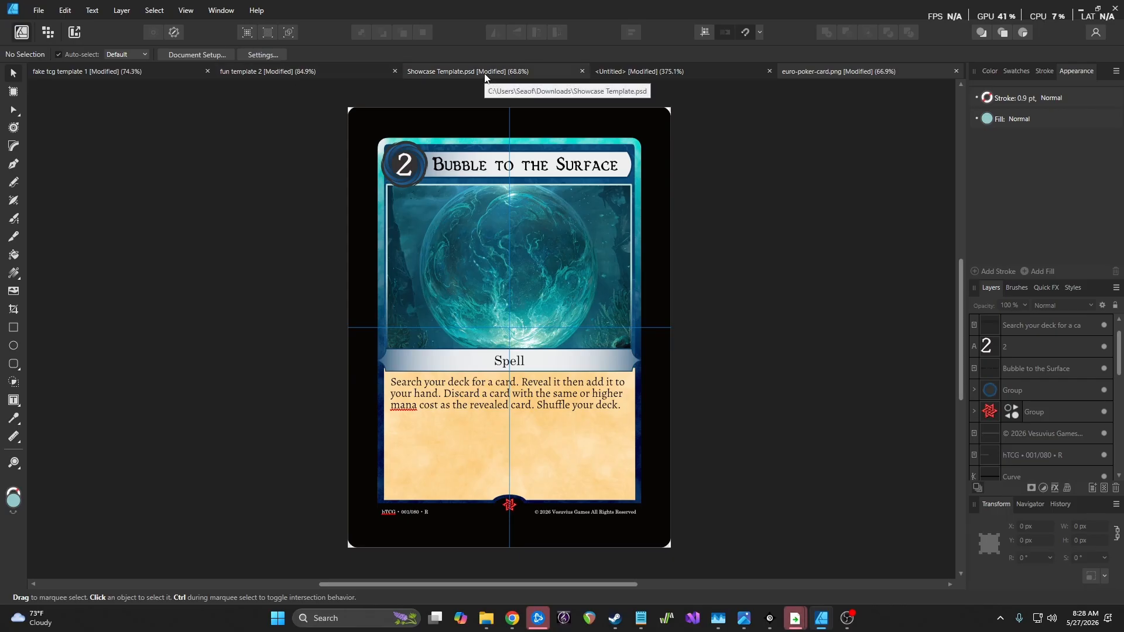
click(333, 72)
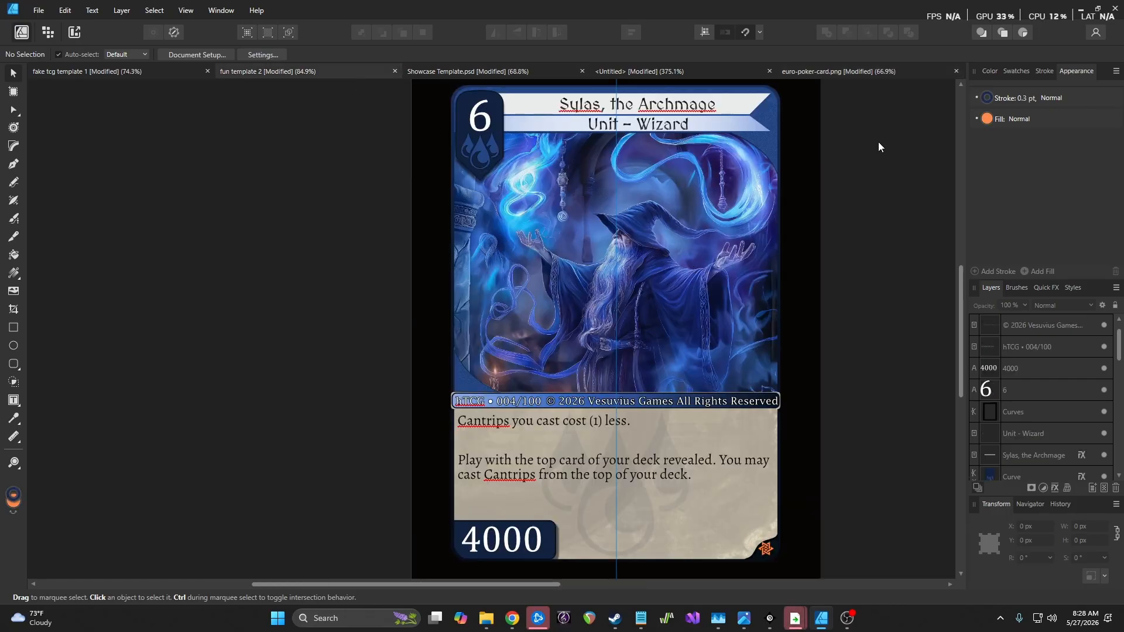
click(861, 73)
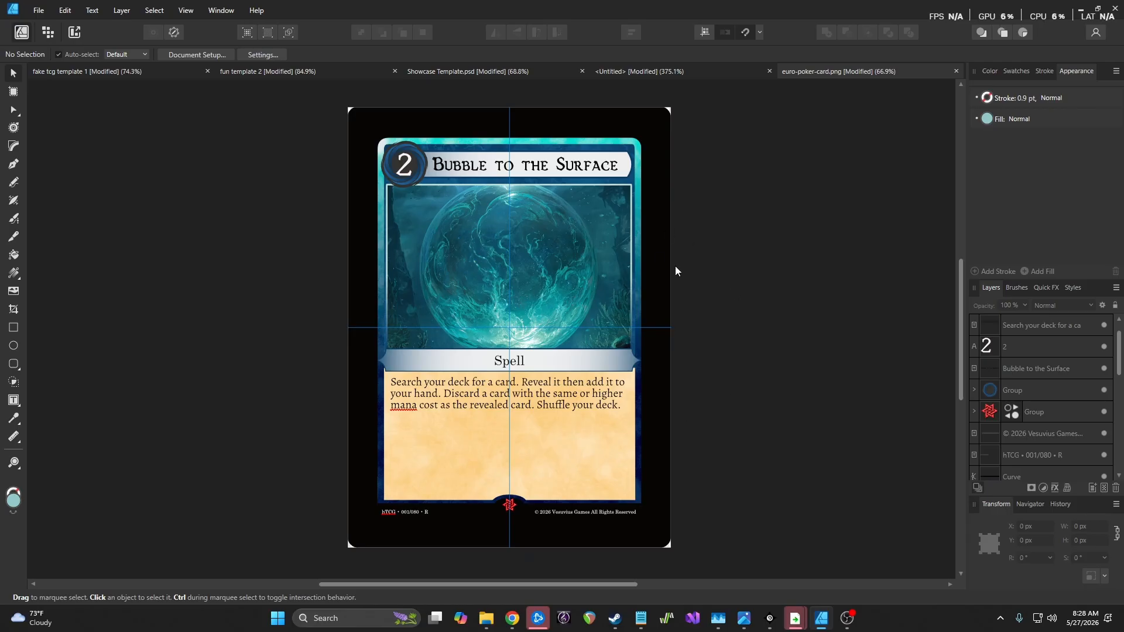